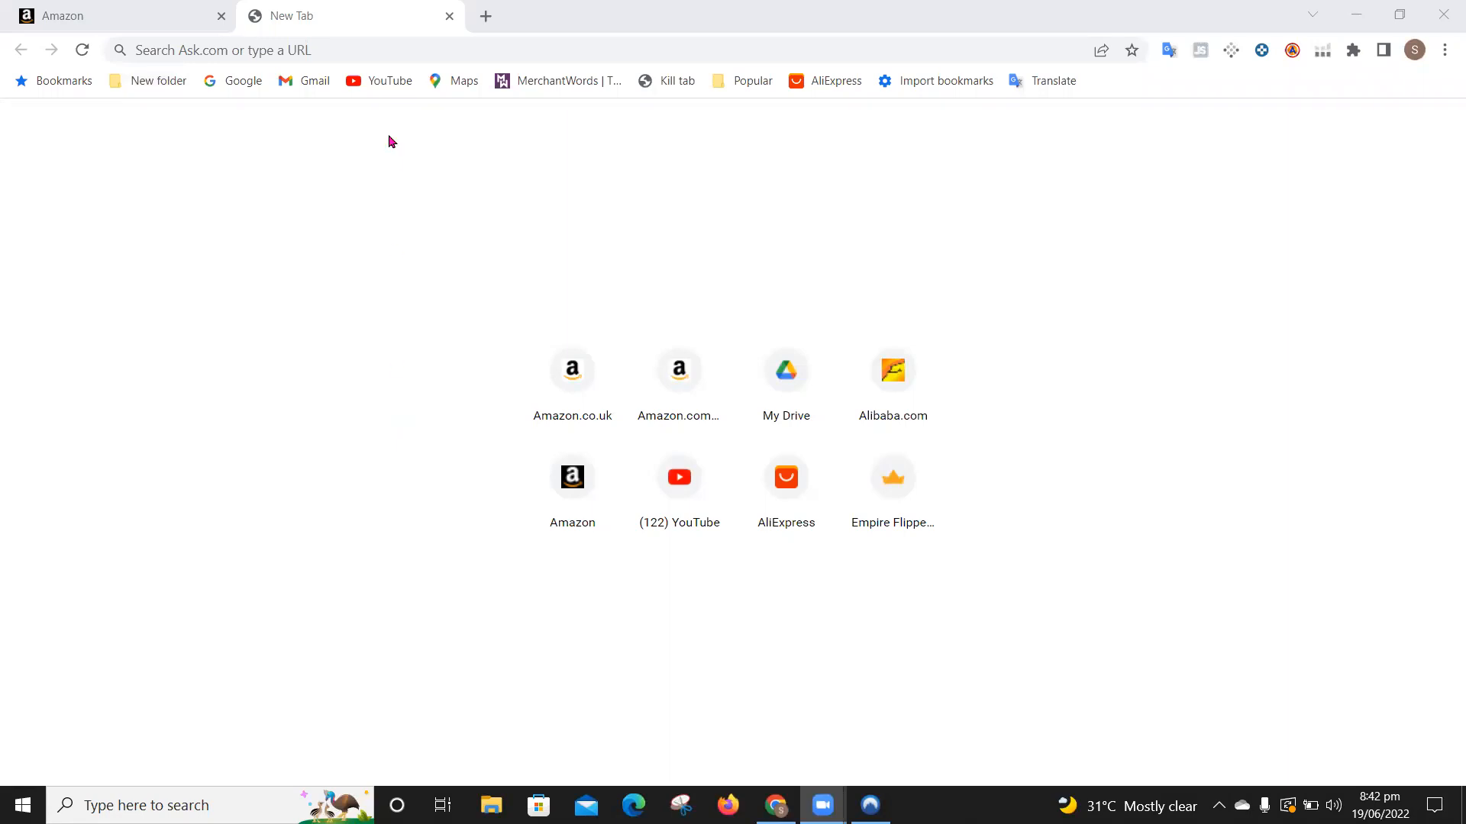
Step: Open the amazon.co.uk home page in the empty tab
{"action": "left_click", "coordinate": [386, 42]}
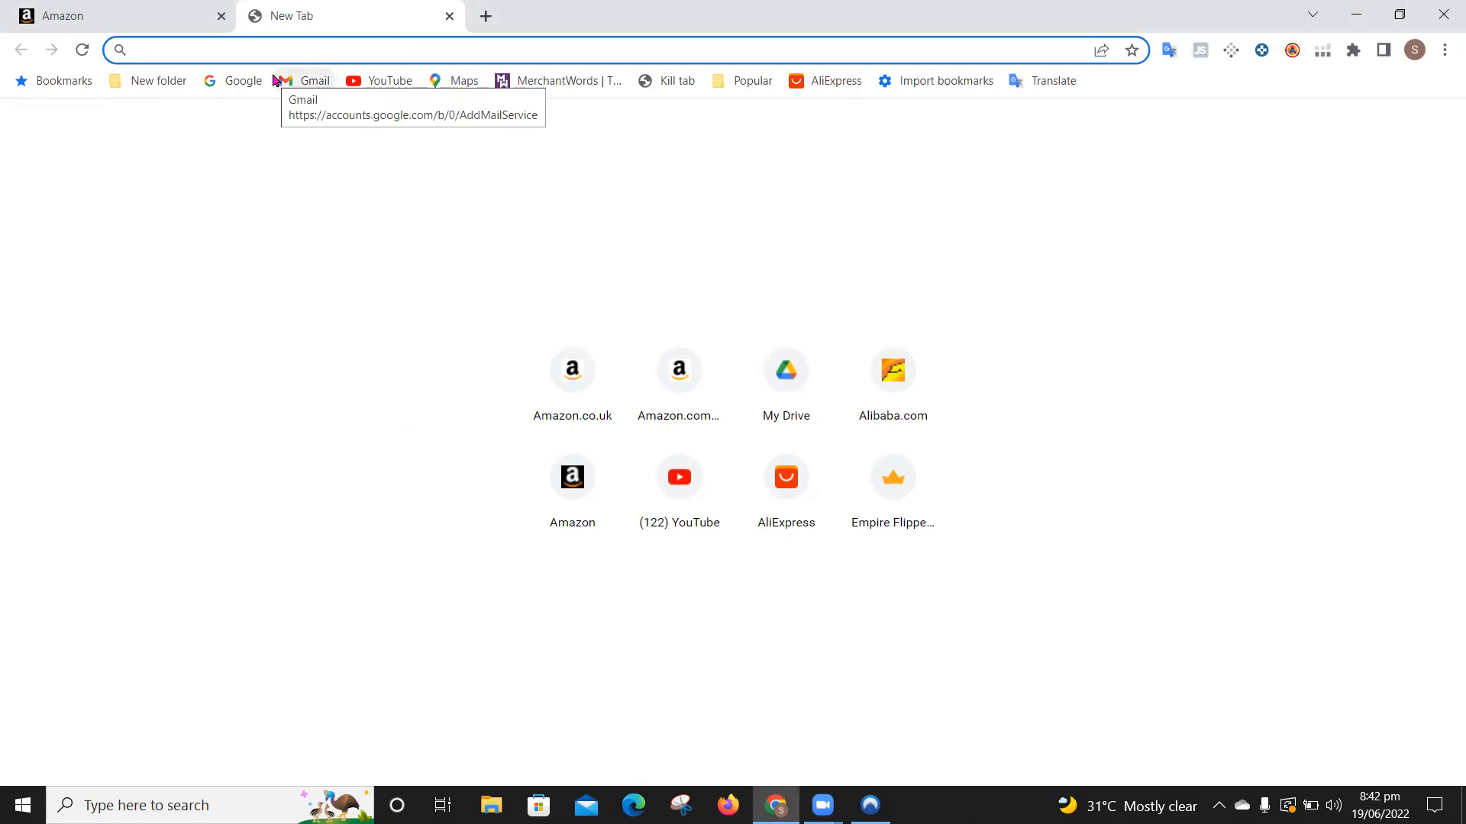
{"action": "type", "text": "amazon.co.uk"}
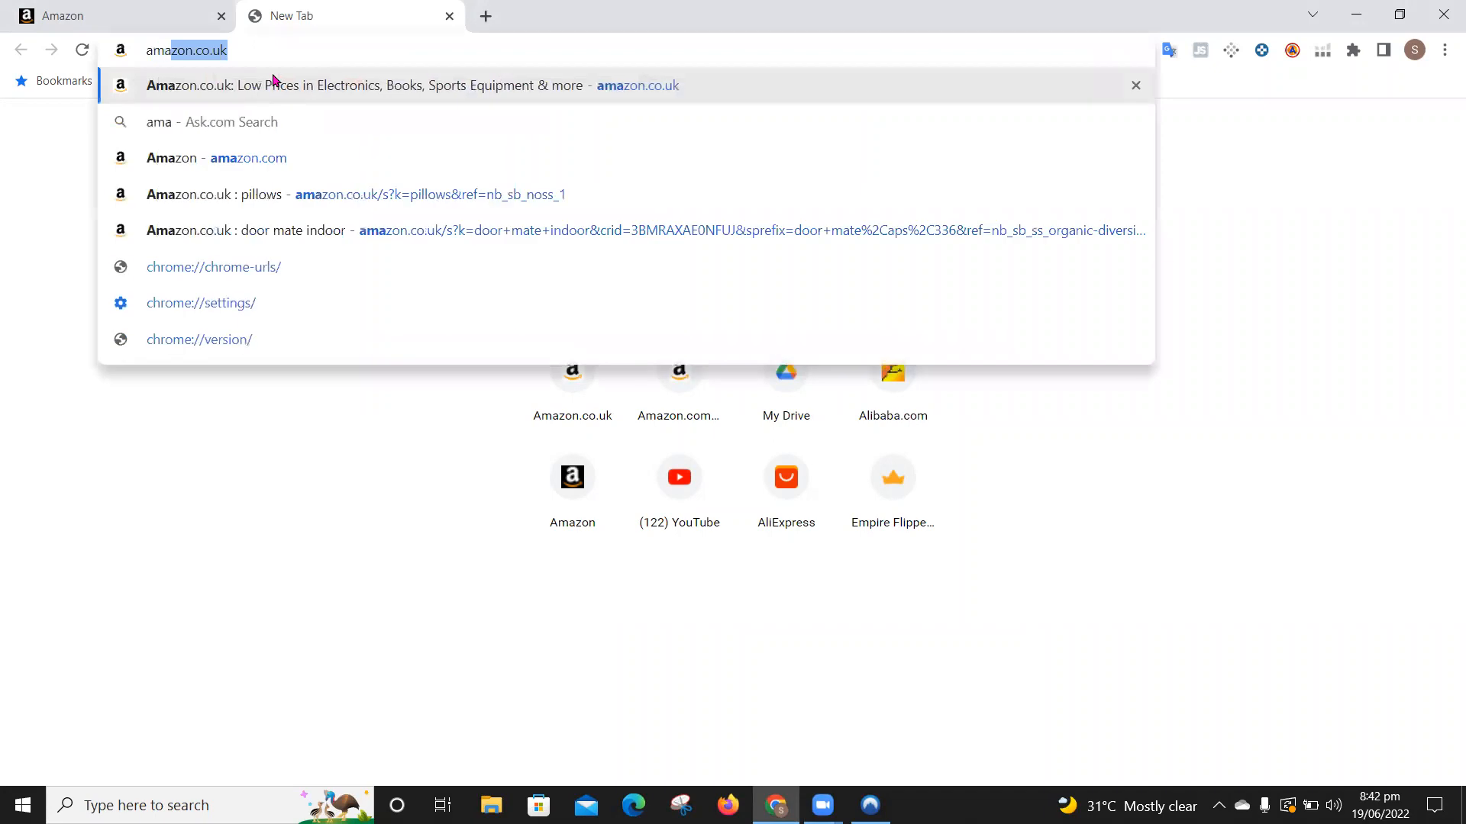
{"action": "key", "text": "Return"}
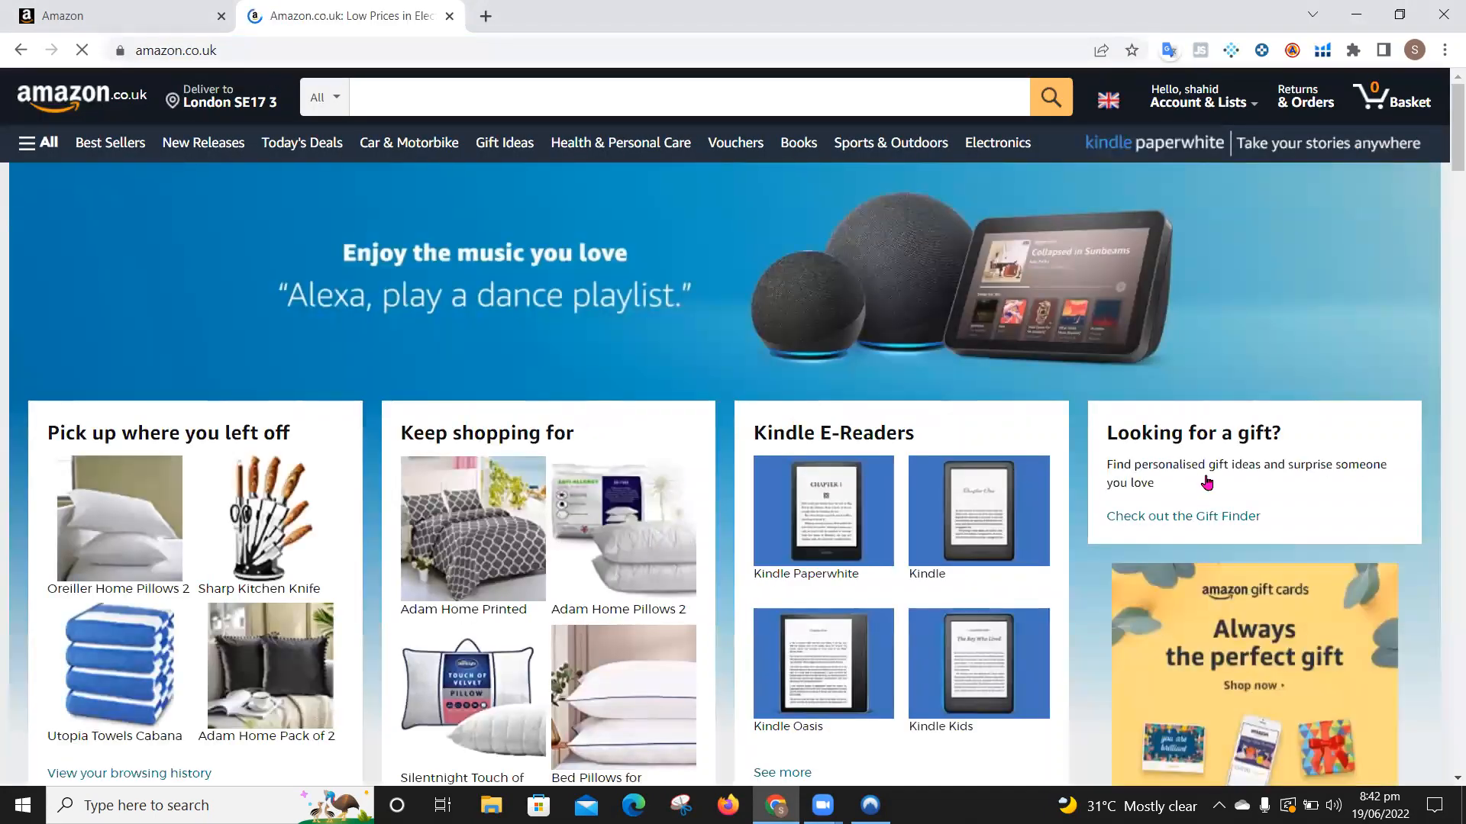
{"action": "left_click", "coordinate": [815, 650]}
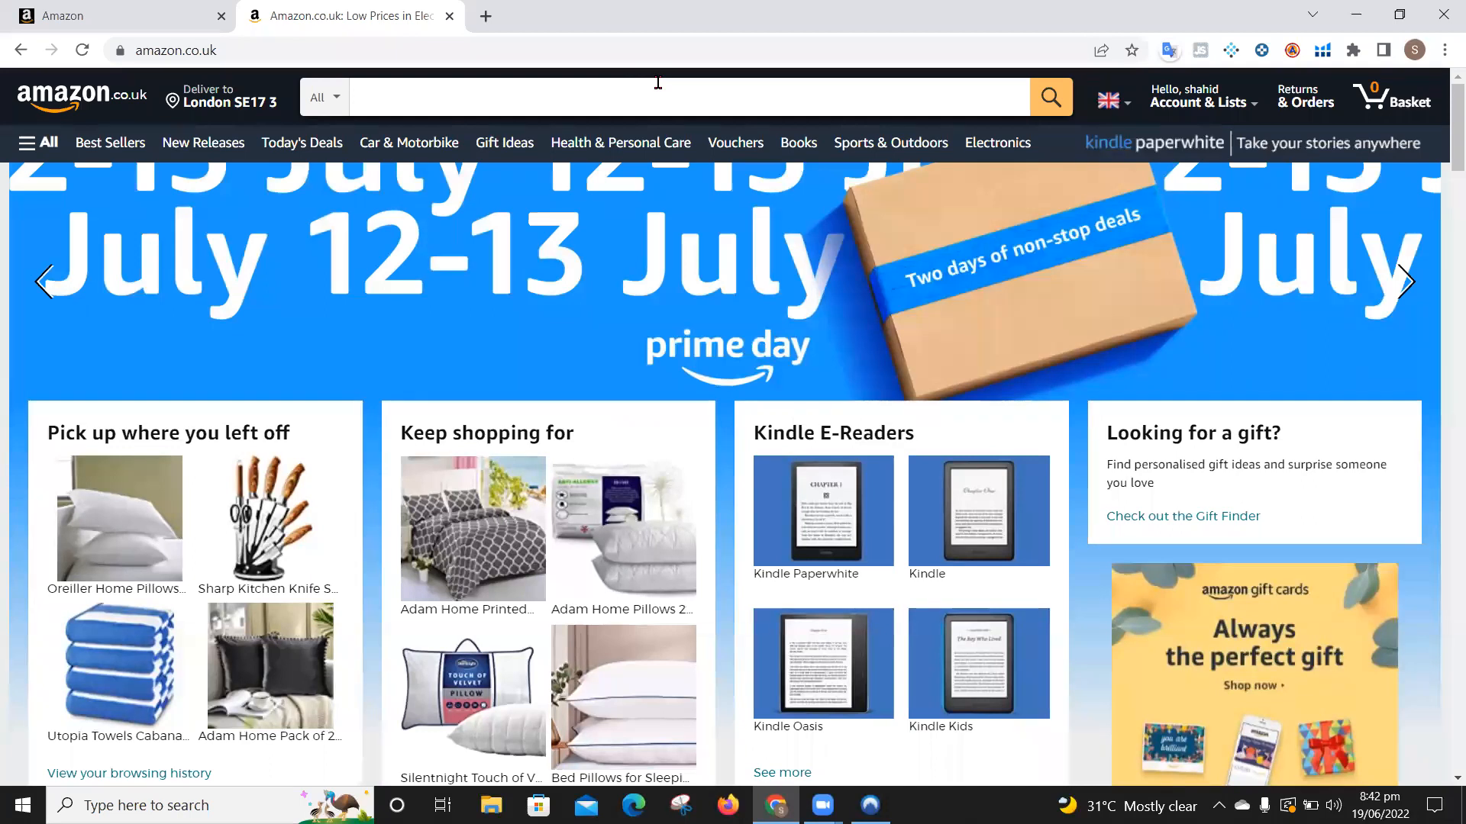
Step: Search the Amazon UK store for "pillows" in all departments
{"action": "left_click", "coordinate": [576, 99]}
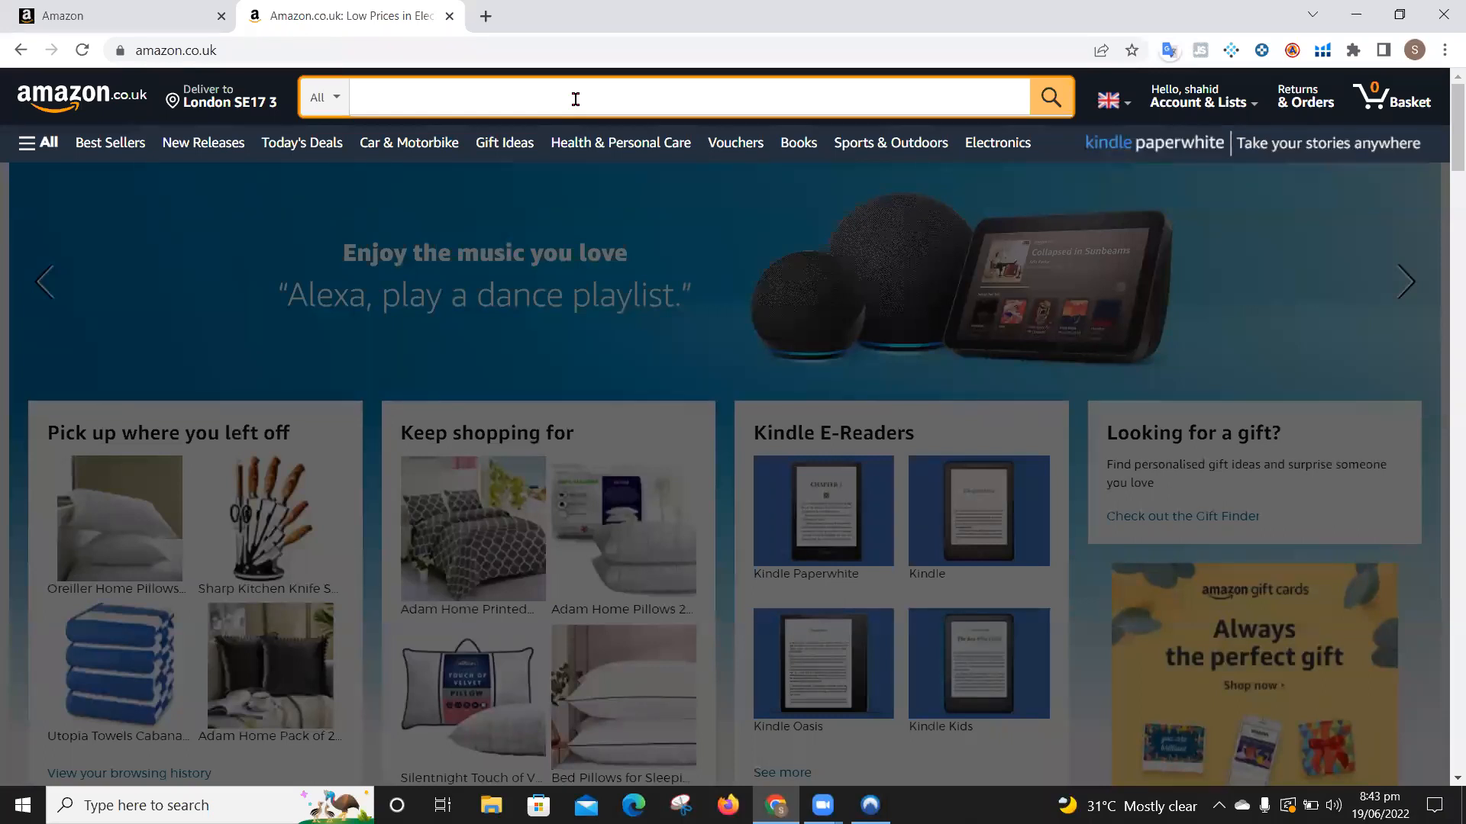
{"action": "type", "text": "pi"}
{"action": "key", "text": "BackSpace"}
{"action": "key", "text": "BackSpace"}
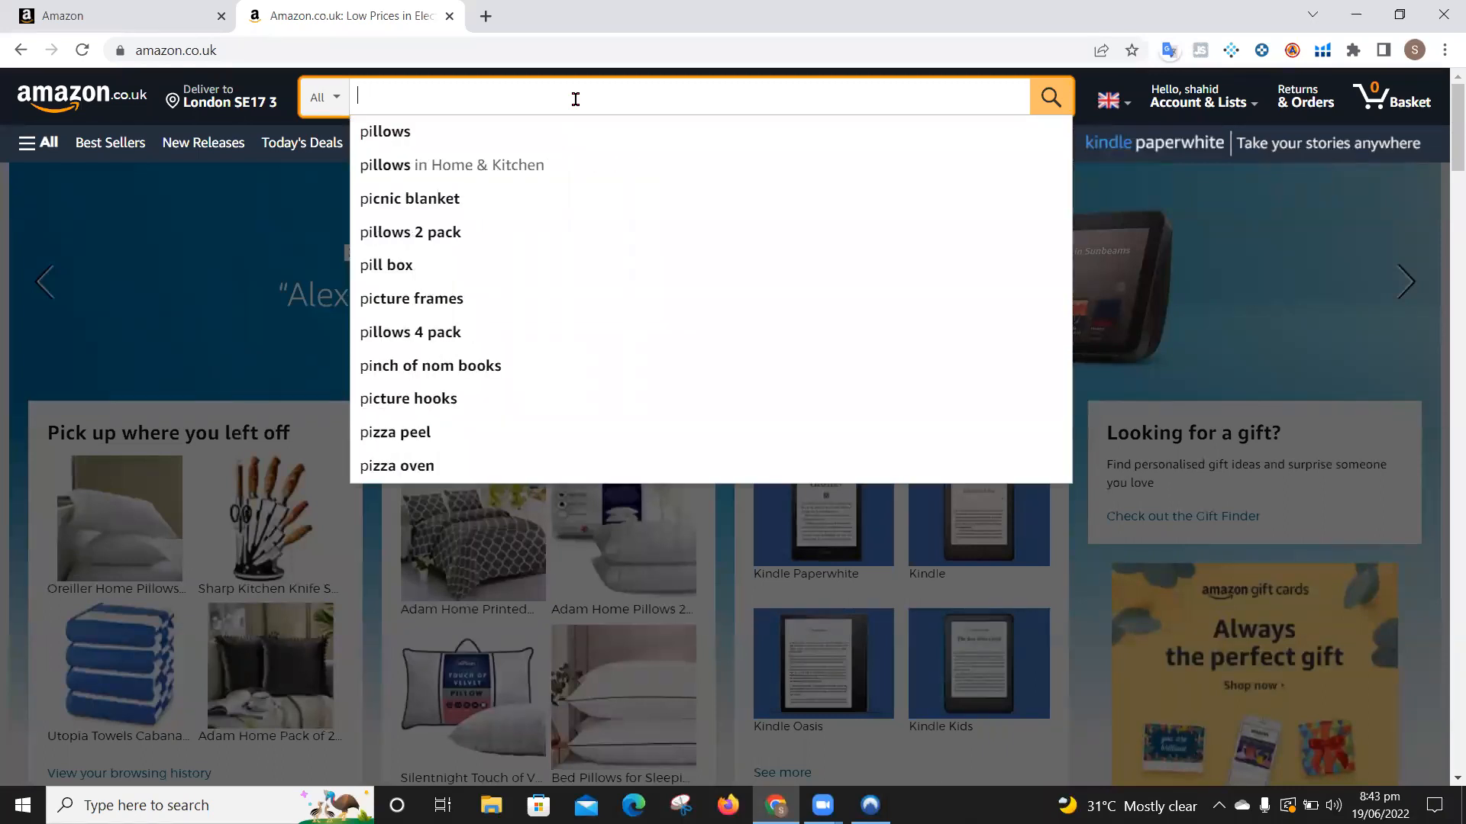
{"action": "type", "text": "pillows"}
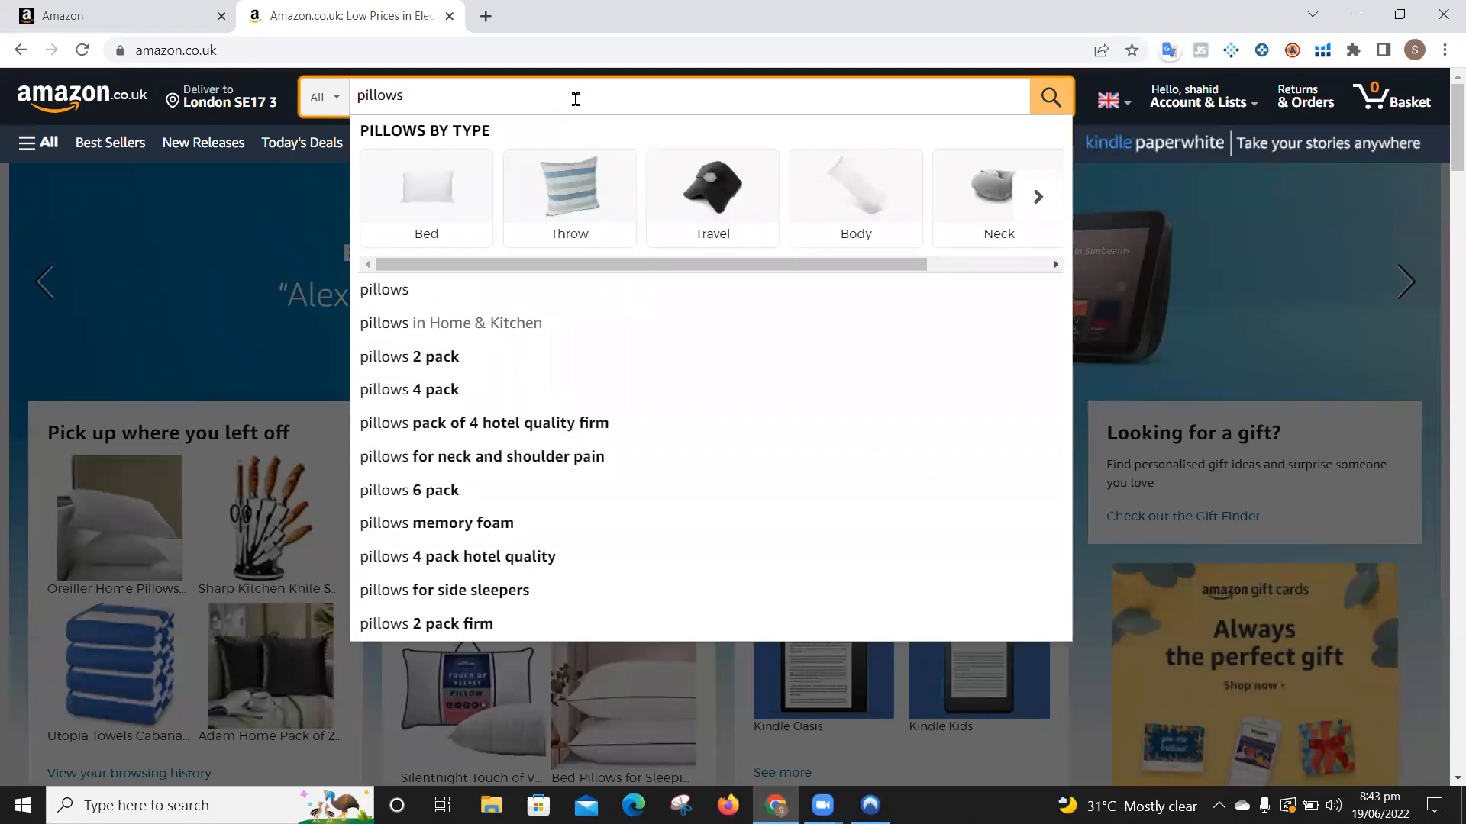
{"action": "key", "text": "Return"}
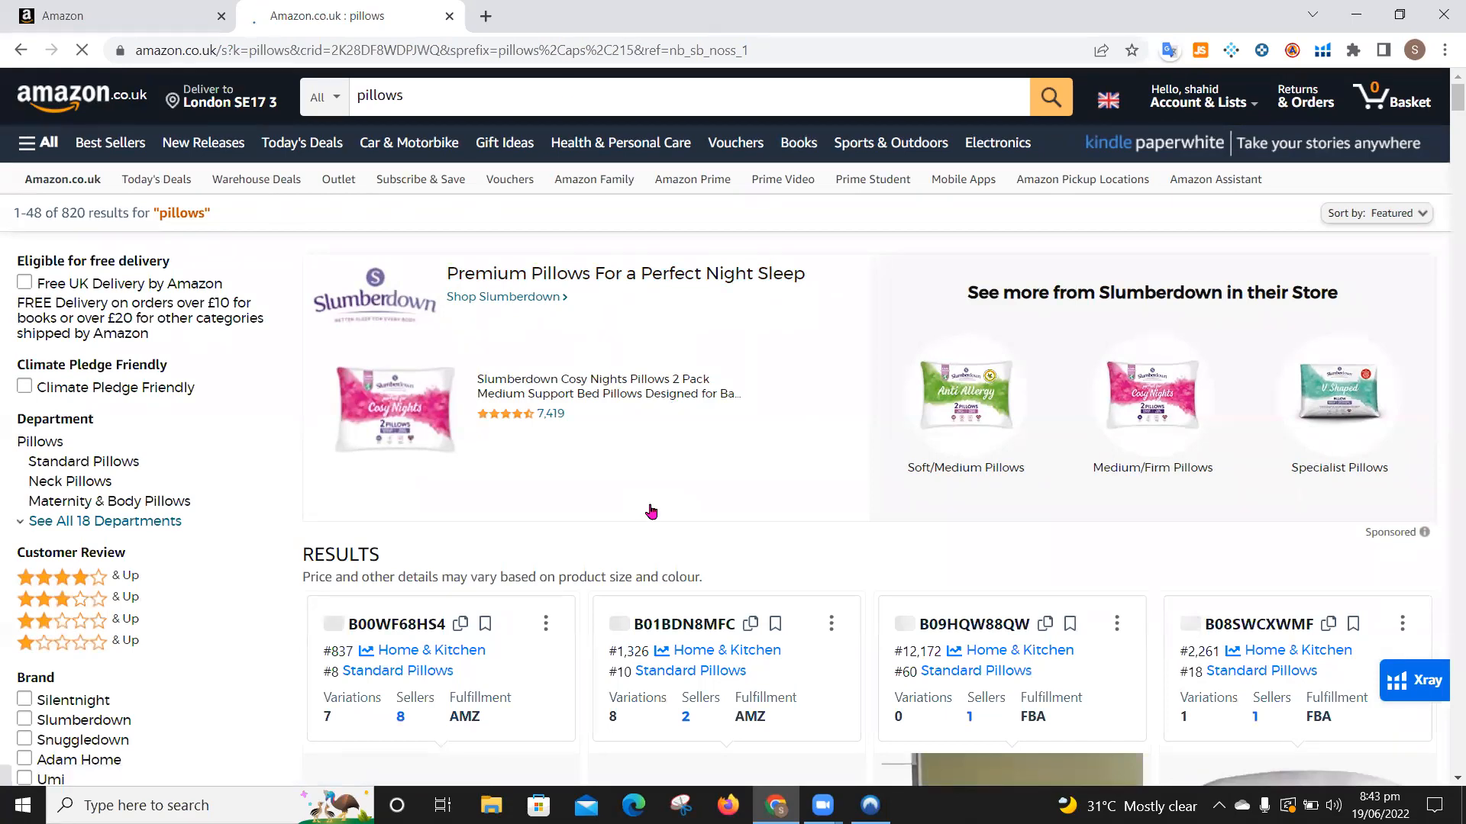
Step: Look through the pillow search results down to the first listings of the More Results section
{"action": "scroll", "coordinate": [653, 508], "scroll_direction": "down", "scroll_amount": 2}
{"action": "scroll", "coordinate": [653, 510], "scroll_direction": "down", "scroll_amount": 8}
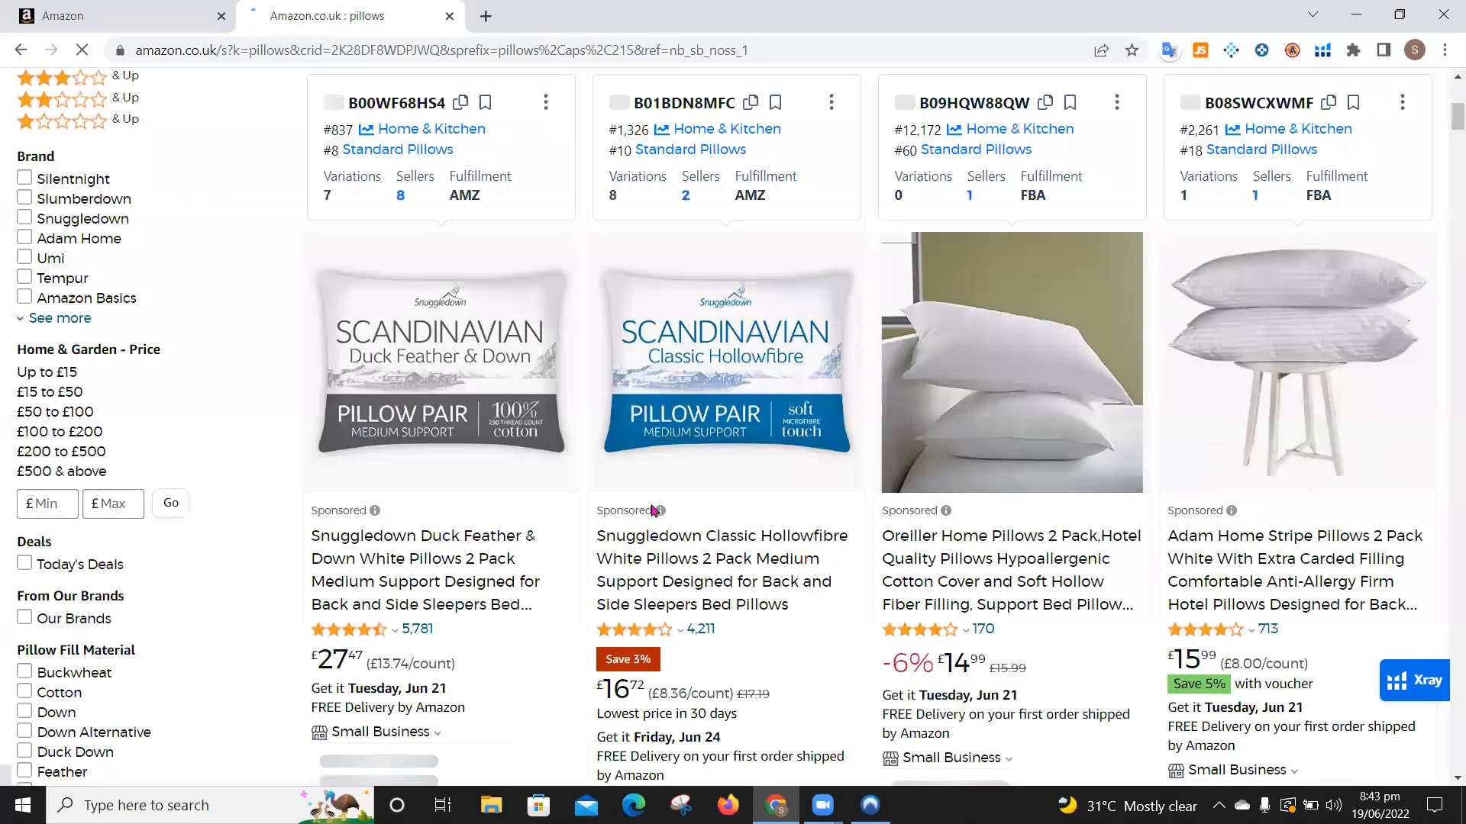
{"action": "scroll", "coordinate": [653, 512], "scroll_direction": "down", "scroll_amount": 9}
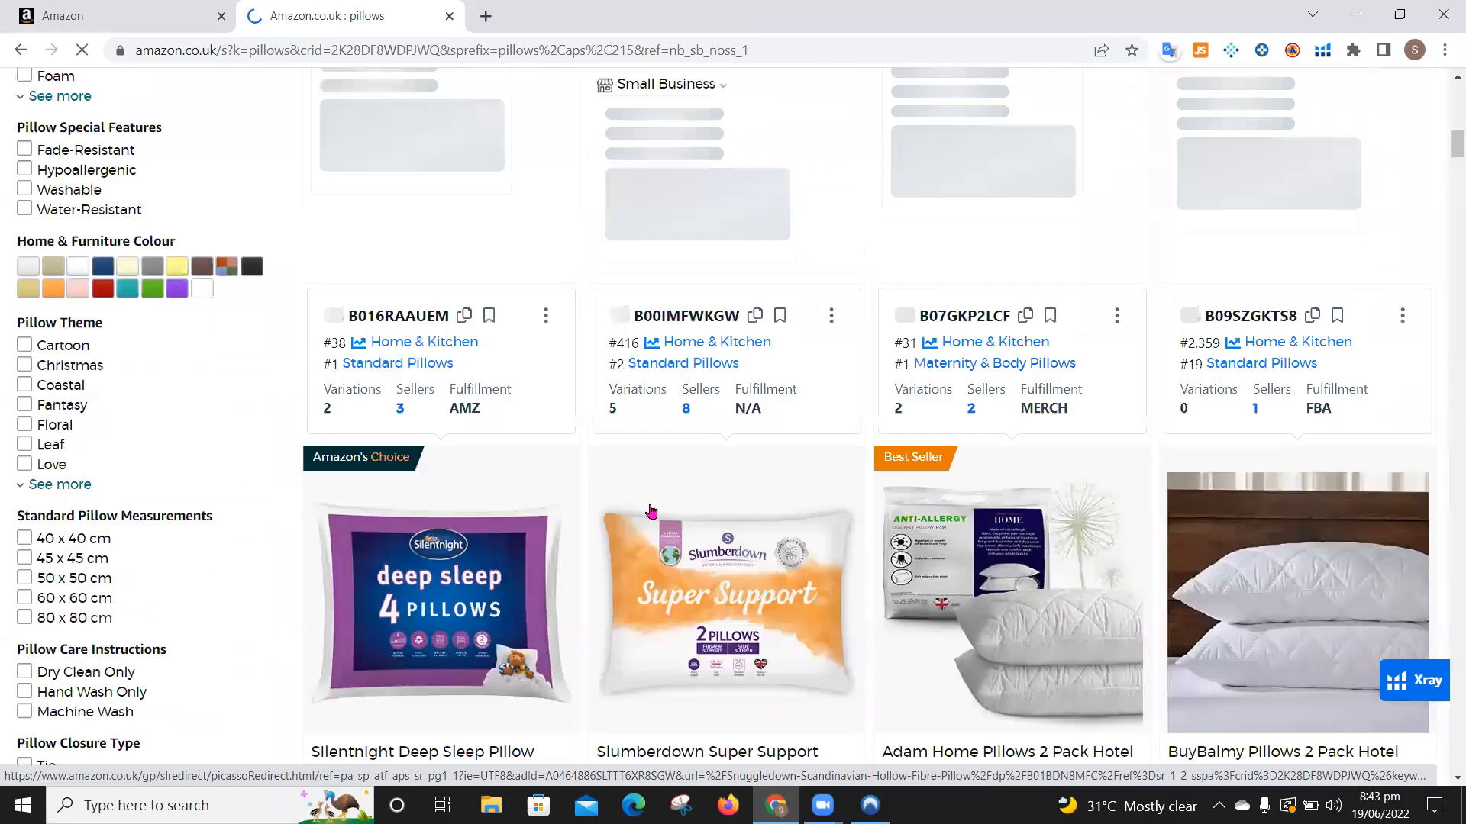
{"action": "scroll", "coordinate": [651, 511], "scroll_direction": "down", "scroll_amount": 16}
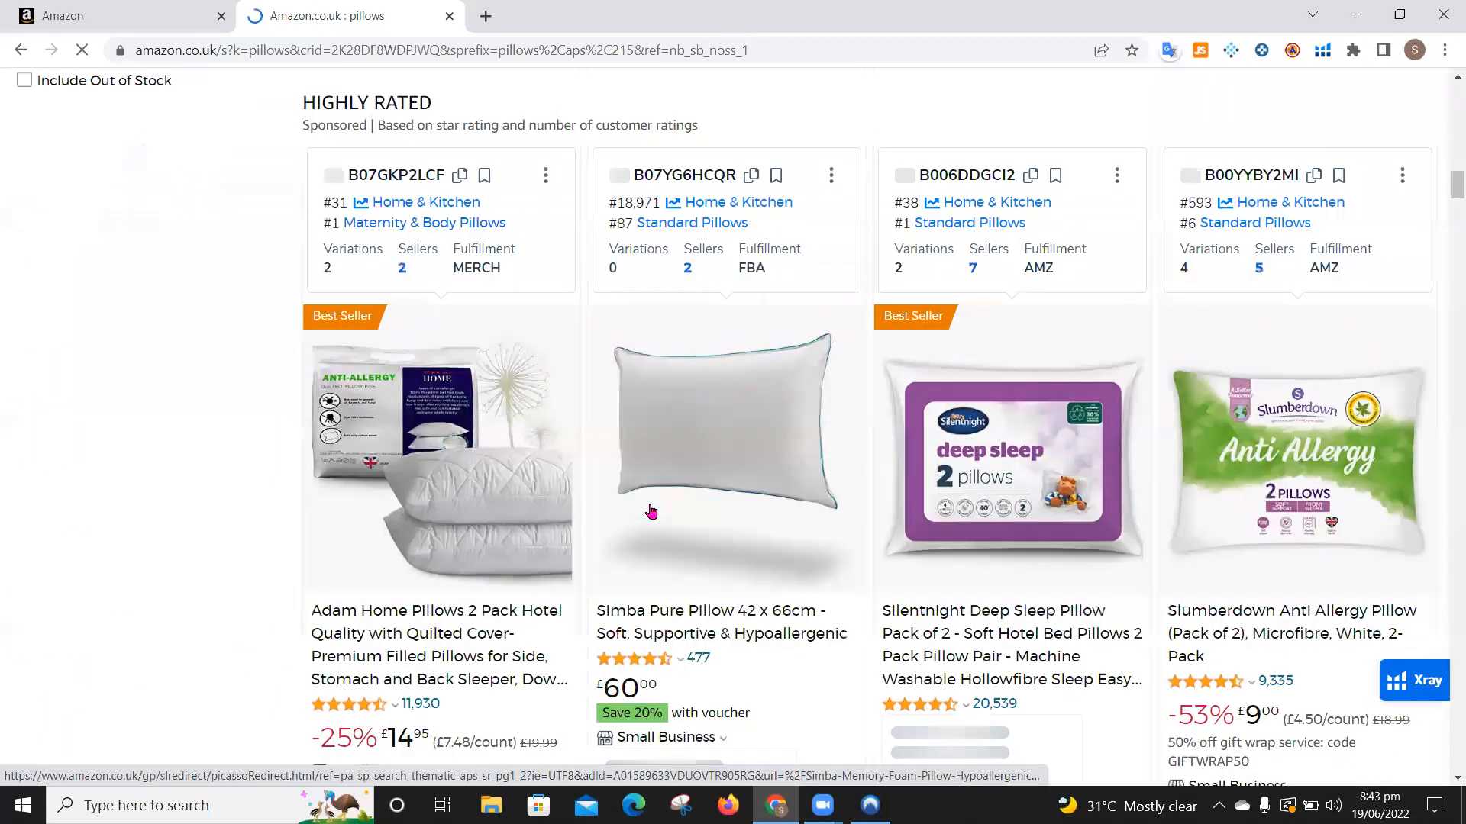
{"action": "scroll", "coordinate": [651, 510], "scroll_direction": "down", "scroll_amount": 10}
{"action": "scroll", "coordinate": [652, 510], "scroll_direction": "down", "scroll_amount": 12}
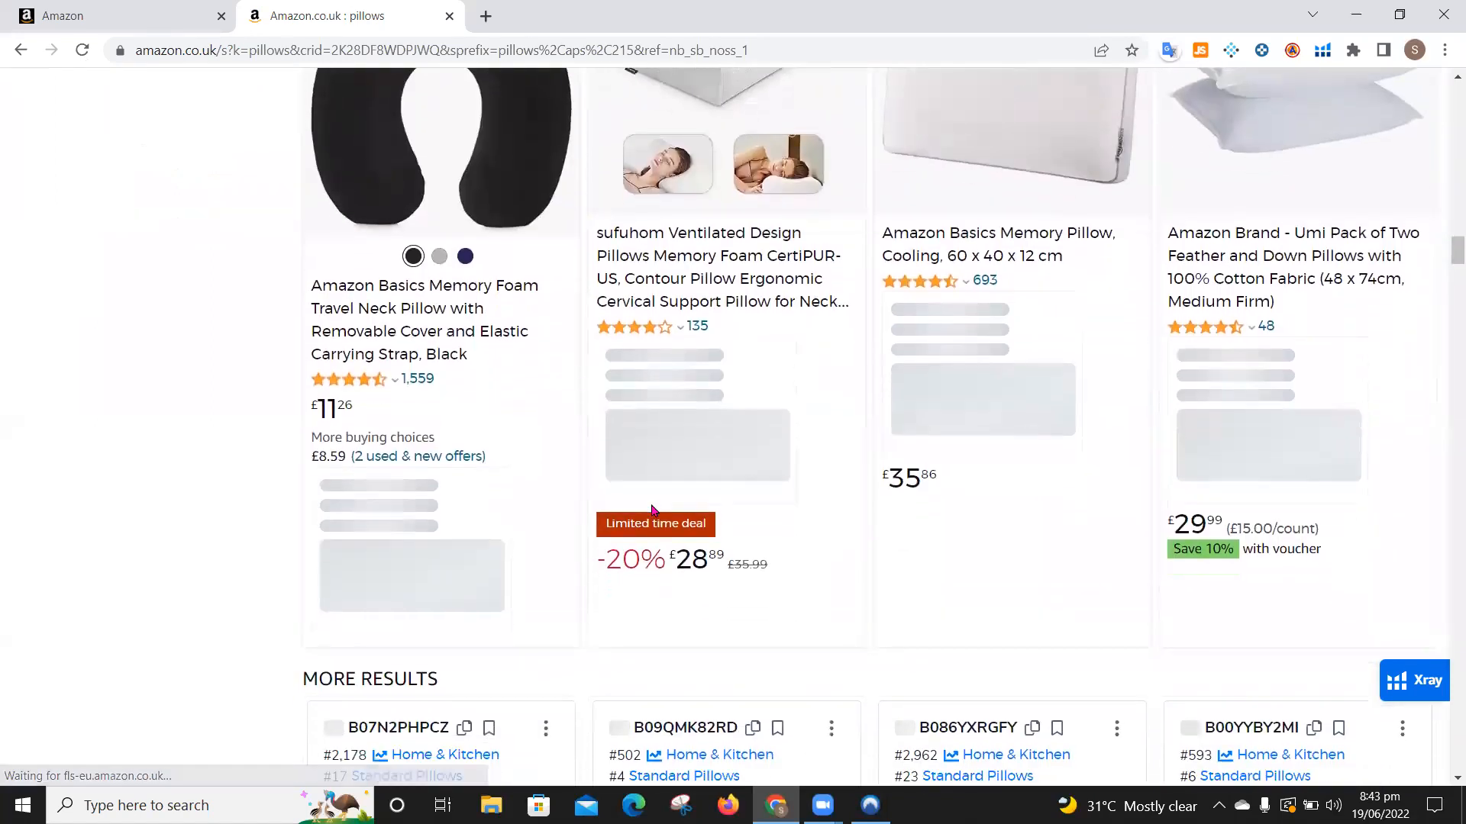
{"action": "scroll", "coordinate": [651, 510], "scroll_direction": "down", "scroll_amount": 1}
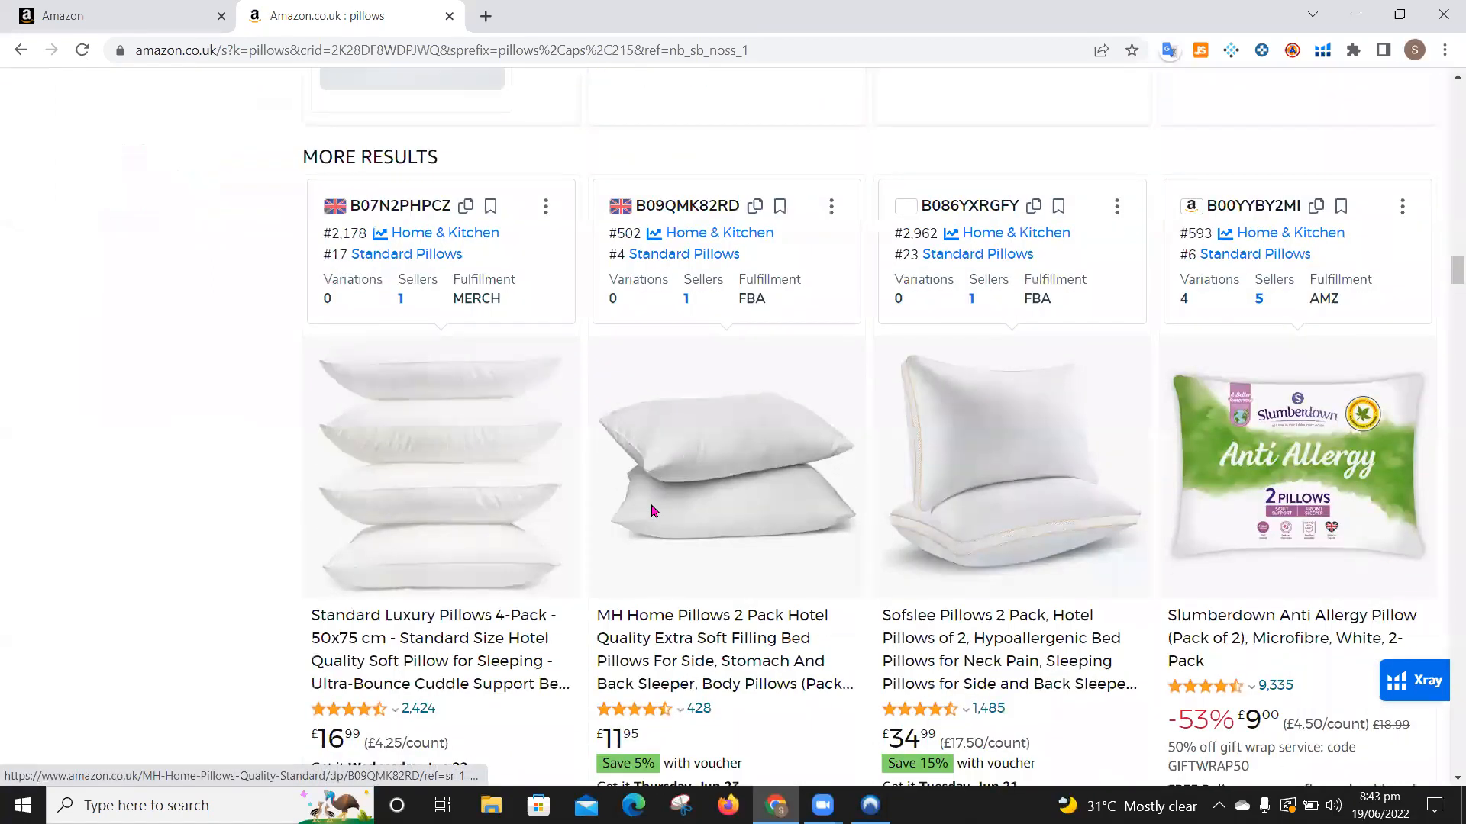
{"action": "scroll", "coordinate": [654, 511], "scroll_direction": "up", "scroll_amount": 1}
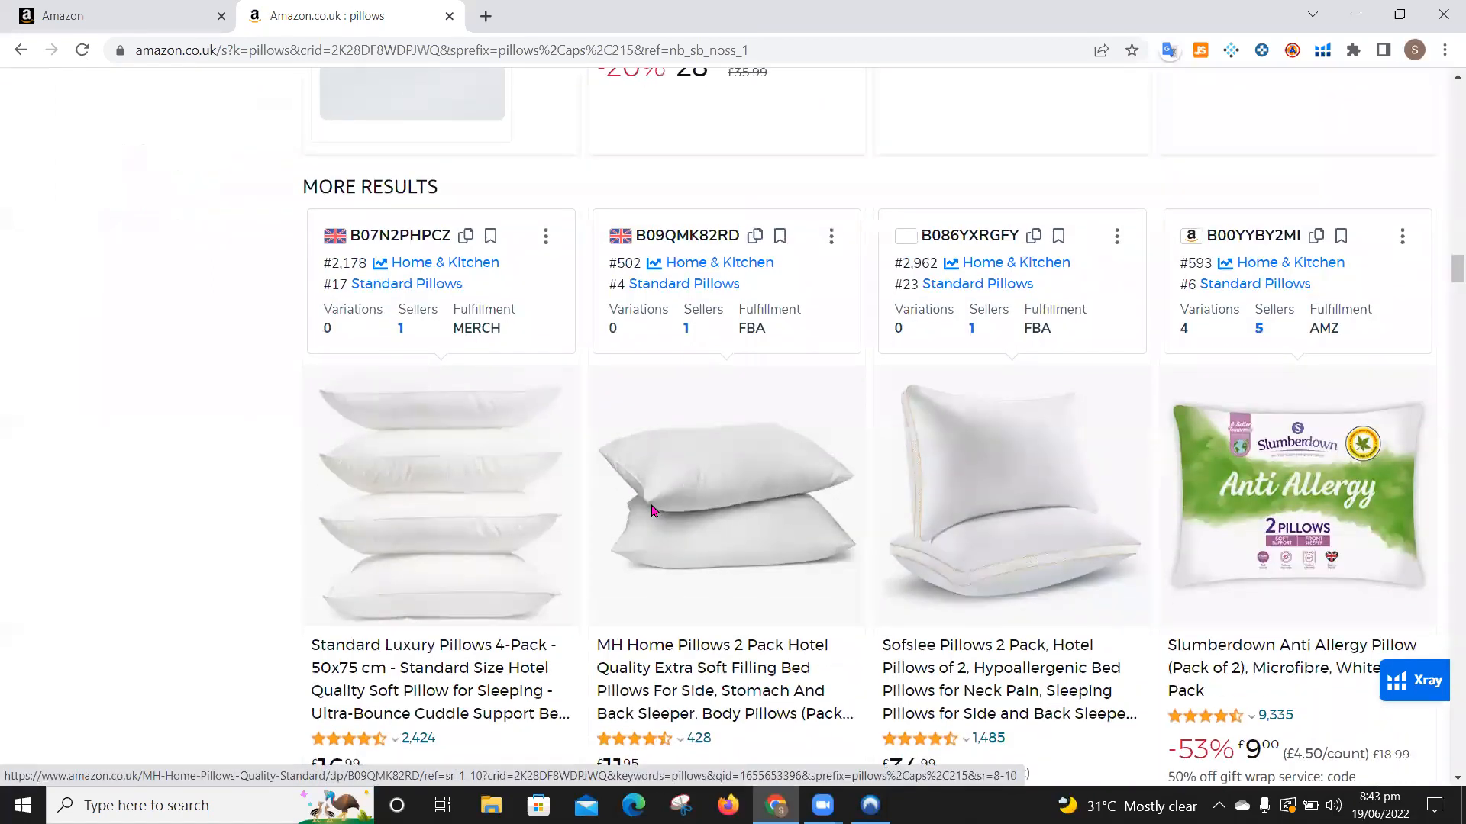
{"action": "scroll", "coordinate": [652, 510], "scroll_direction": "down", "scroll_amount": 2}
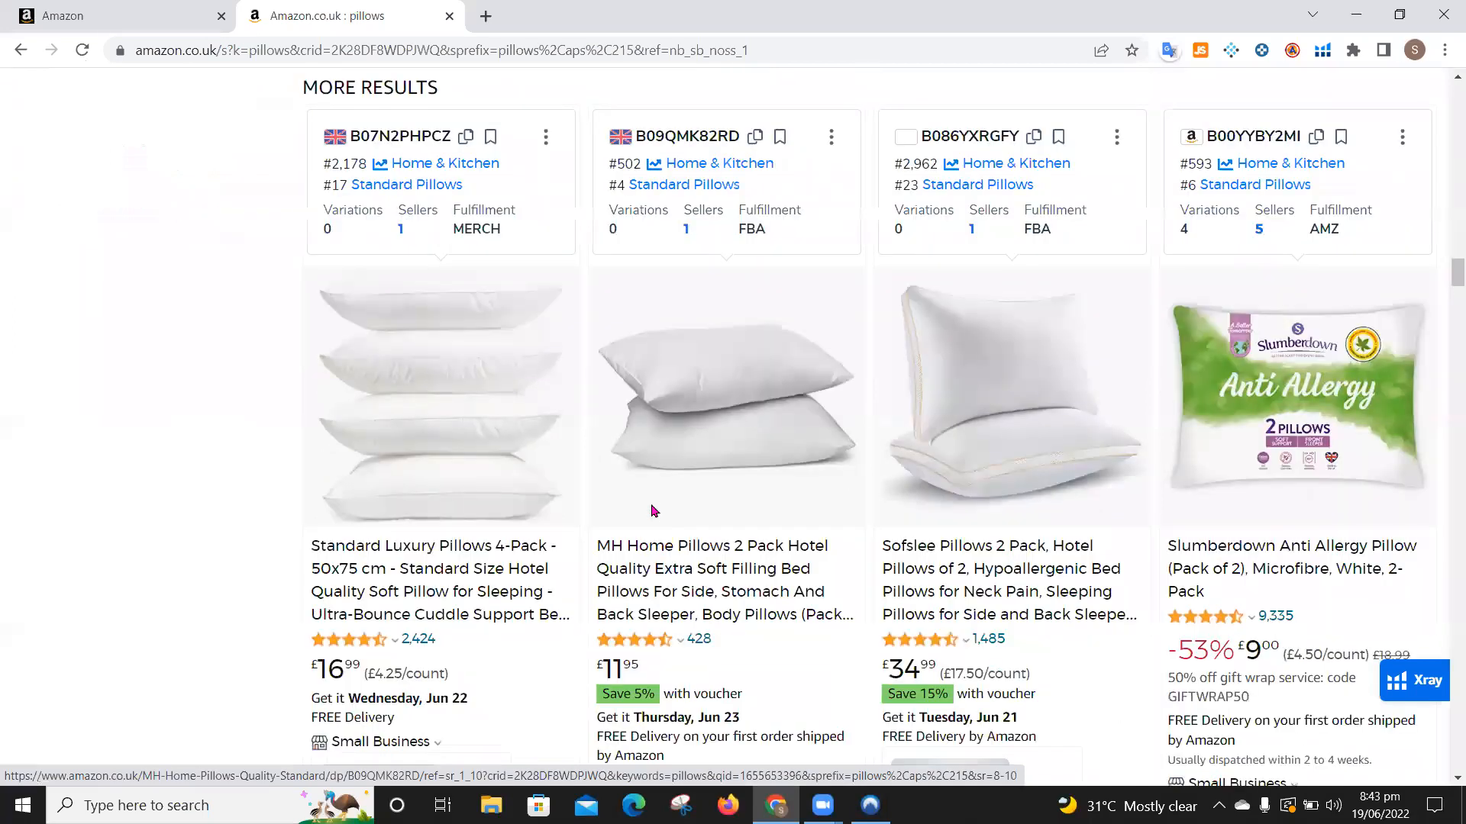
{"action": "scroll", "coordinate": [651, 510], "scroll_direction": "up", "scroll_amount": 3}
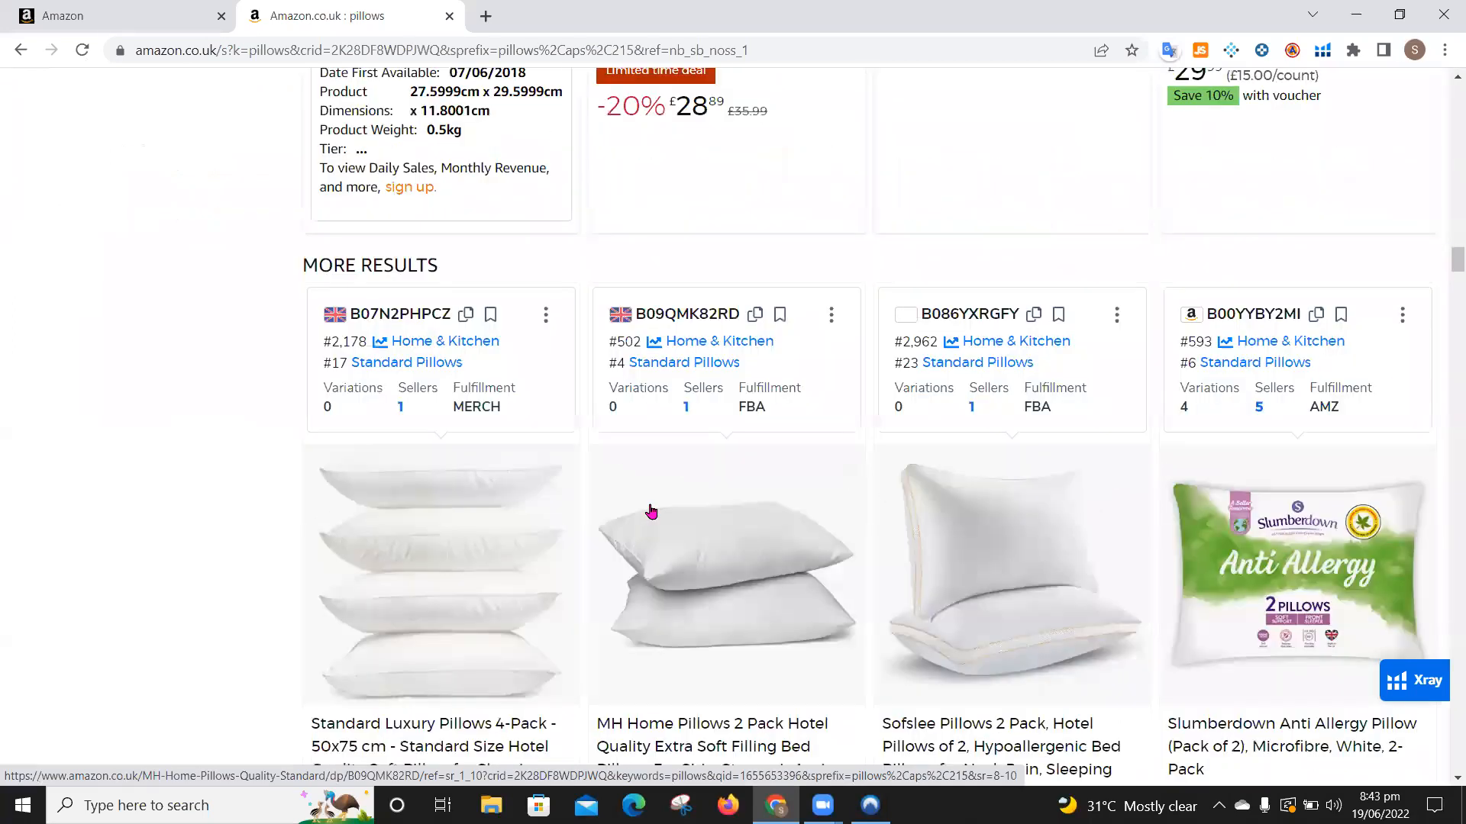
{"action": "scroll", "coordinate": [651, 511], "scroll_direction": "down", "scroll_amount": 3}
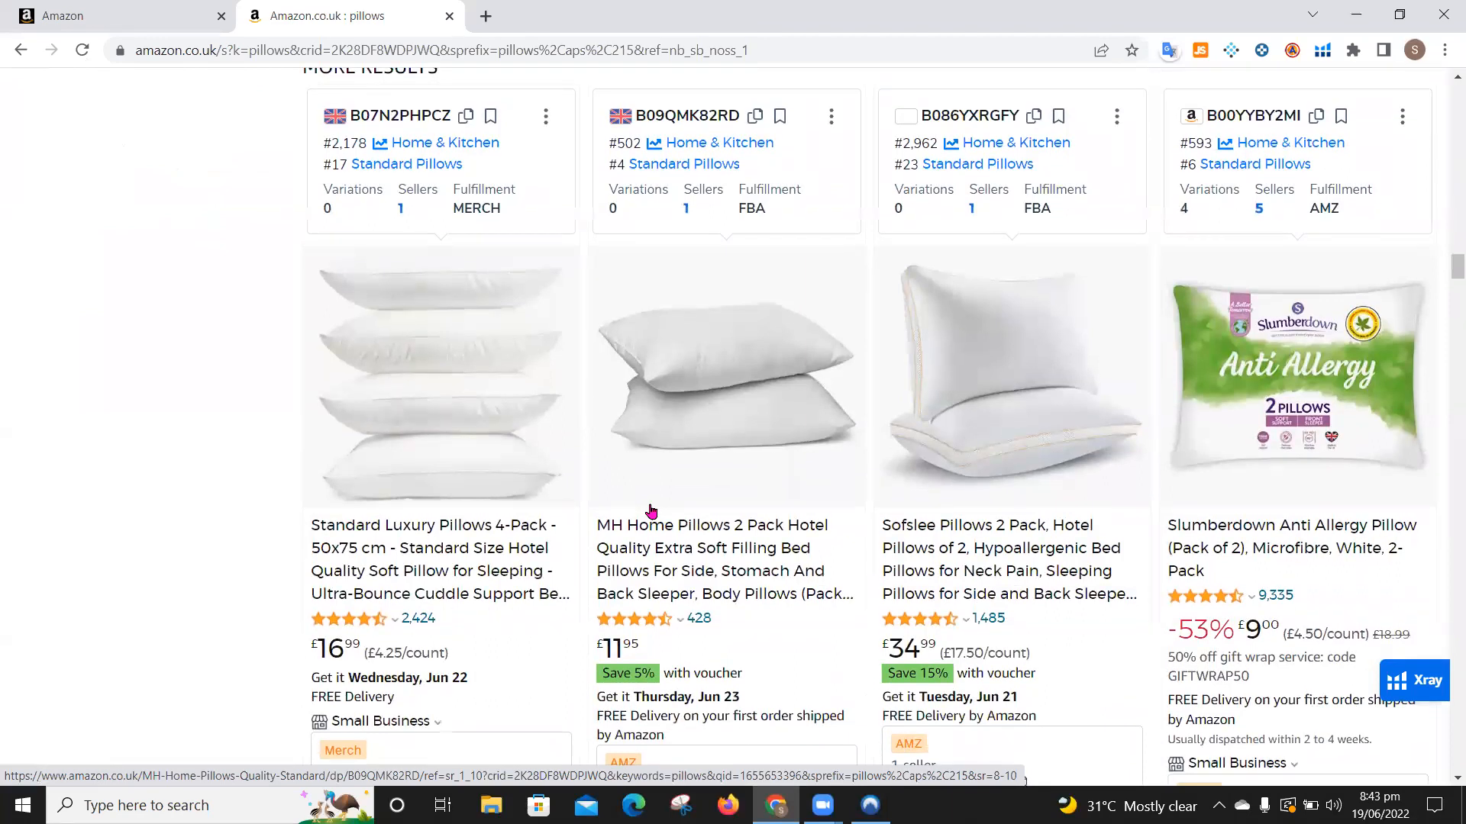
Step: Review the Top Rated, Highly Rated and first-row pillow listings, including their prices, sellers and sales ranks
{"action": "scroll", "coordinate": [651, 510], "scroll_direction": "up", "scroll_amount": 15}
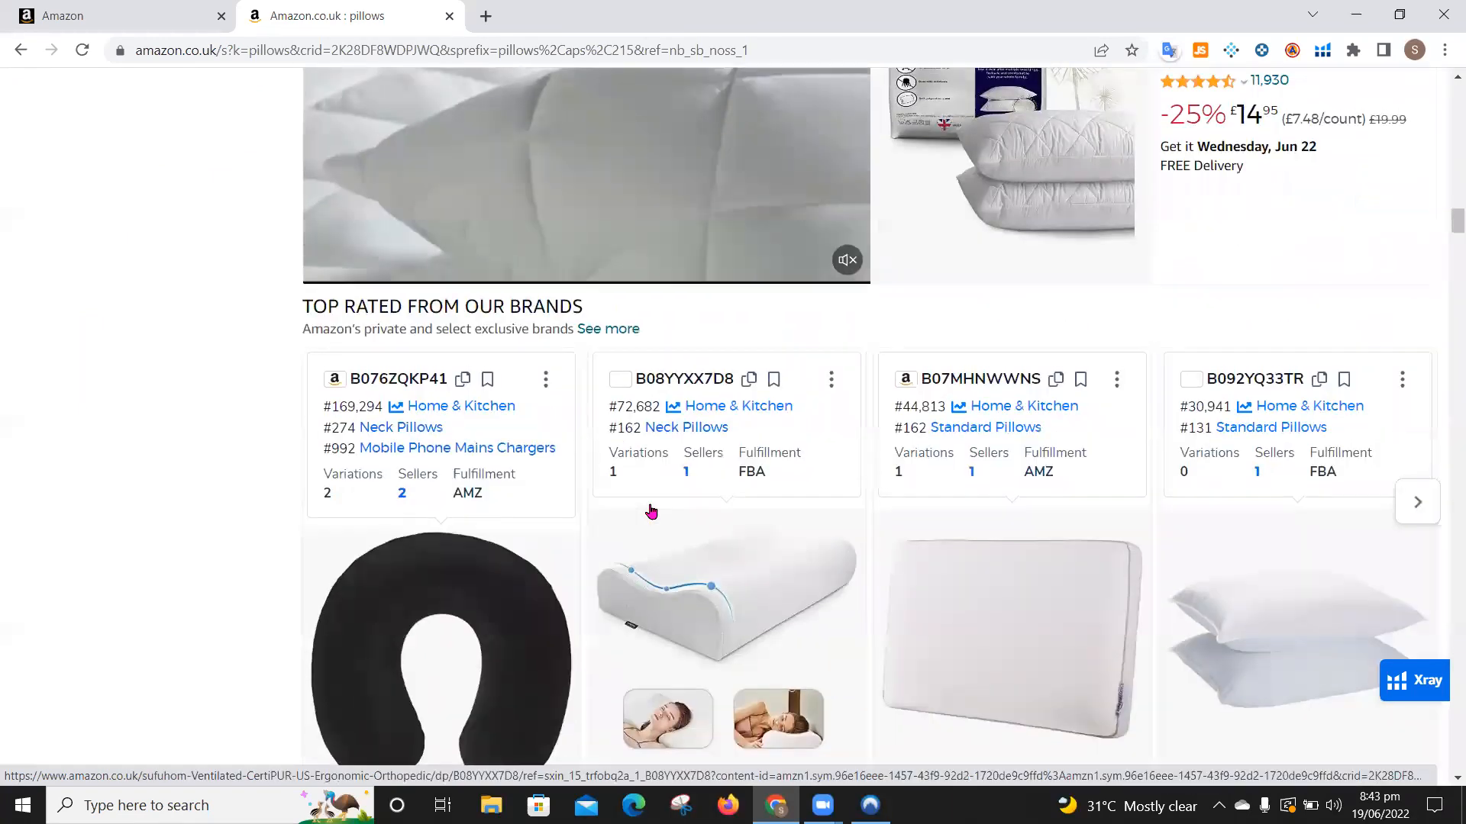
{"action": "scroll", "coordinate": [652, 511], "scroll_direction": "up", "scroll_amount": 10}
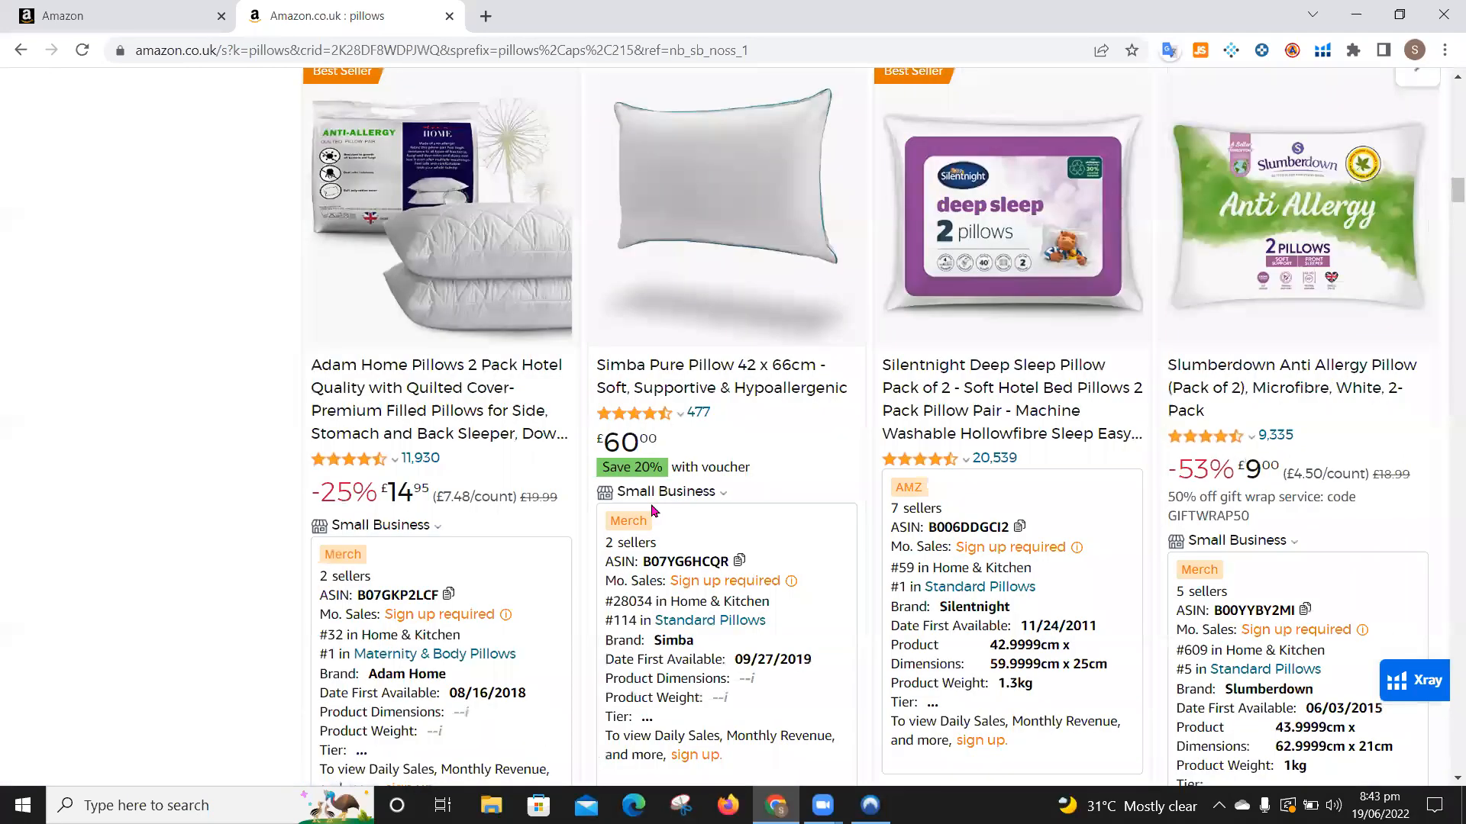
{"action": "scroll", "coordinate": [652, 510], "scroll_direction": "up", "scroll_amount": 1}
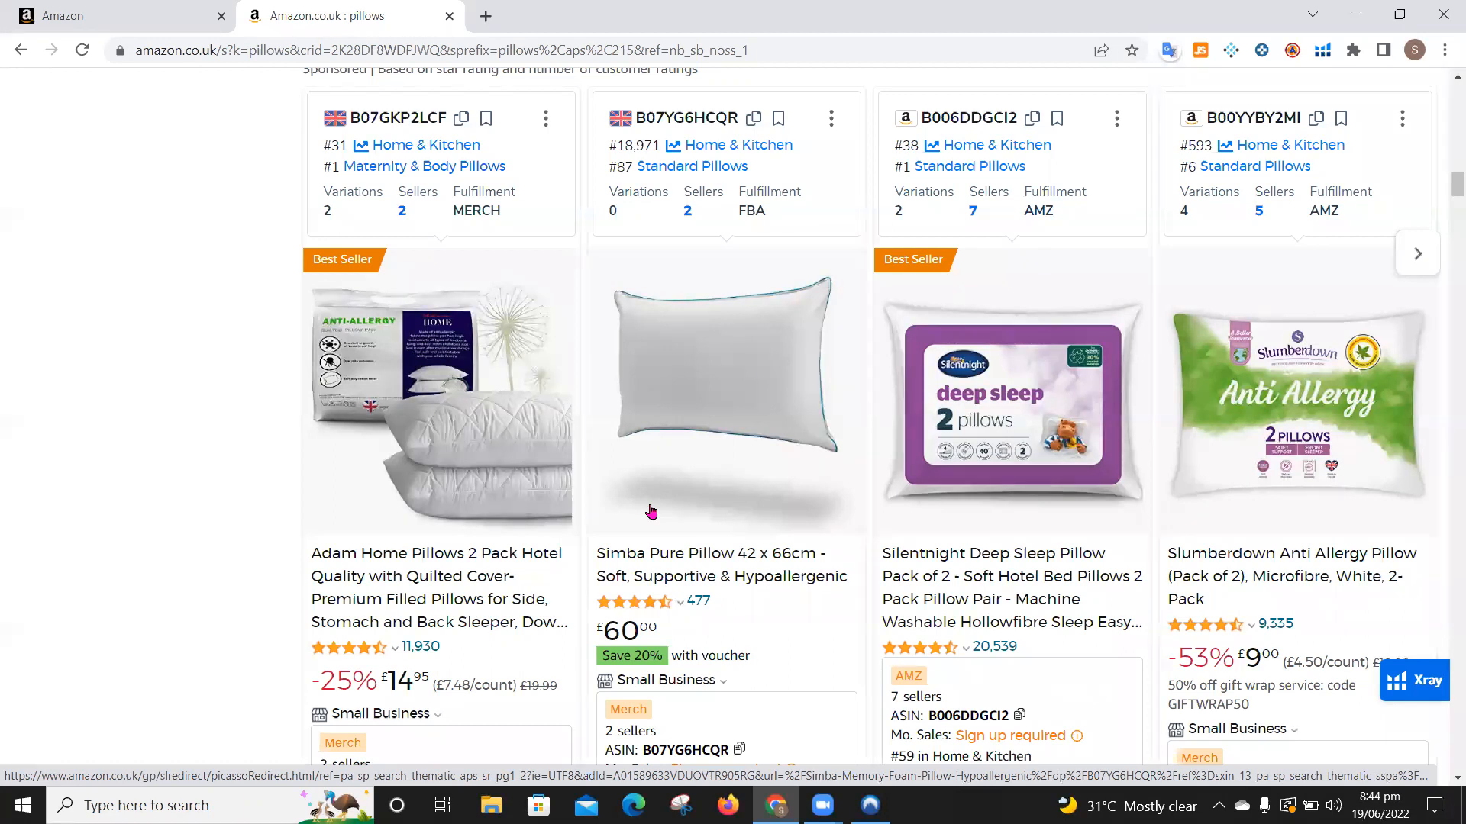
{"action": "scroll", "coordinate": [652, 512], "scroll_direction": "up", "scroll_amount": 6}
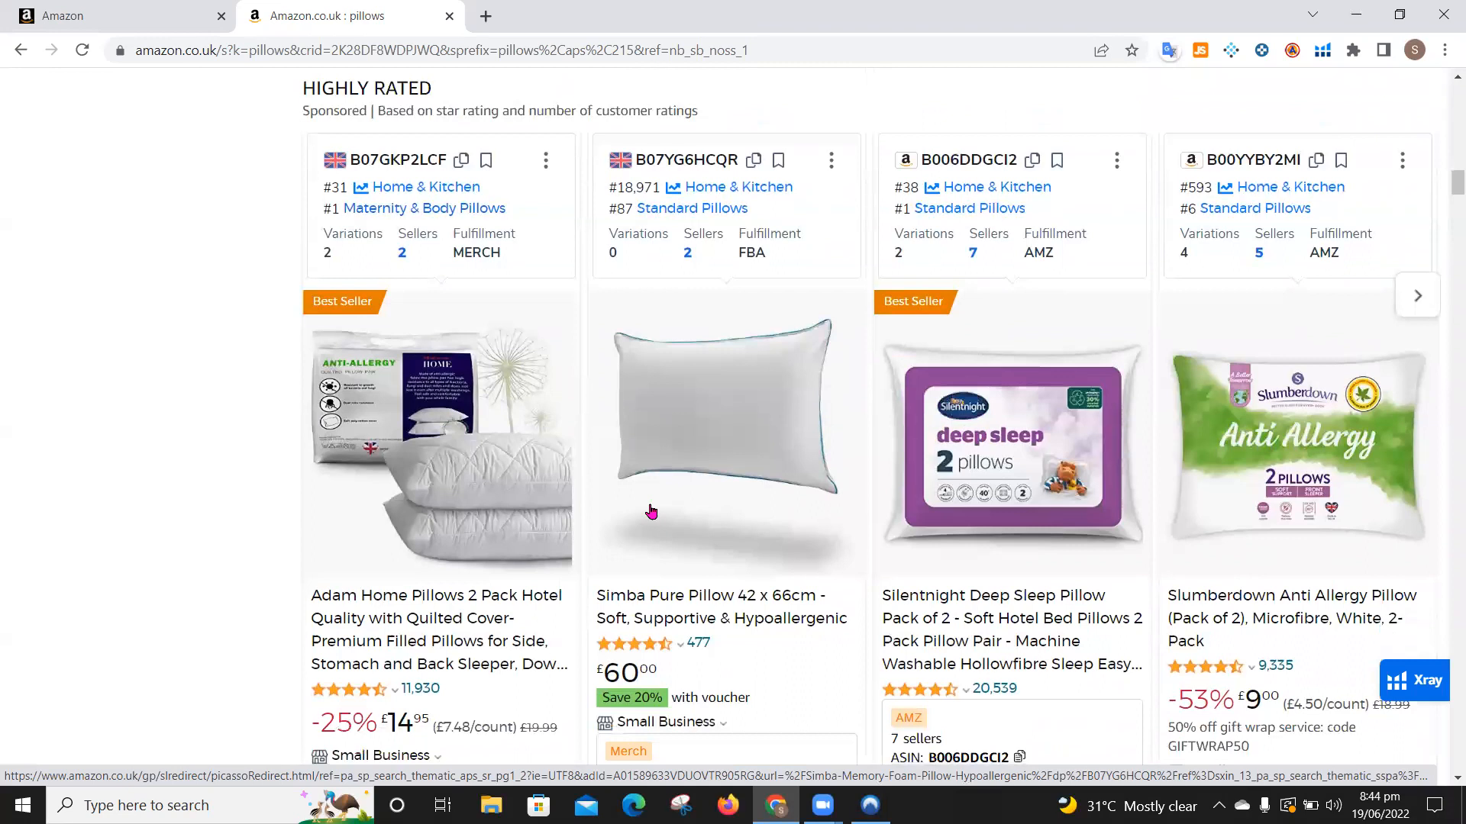
{"action": "scroll", "coordinate": [651, 511], "scroll_direction": "up", "scroll_amount": 7}
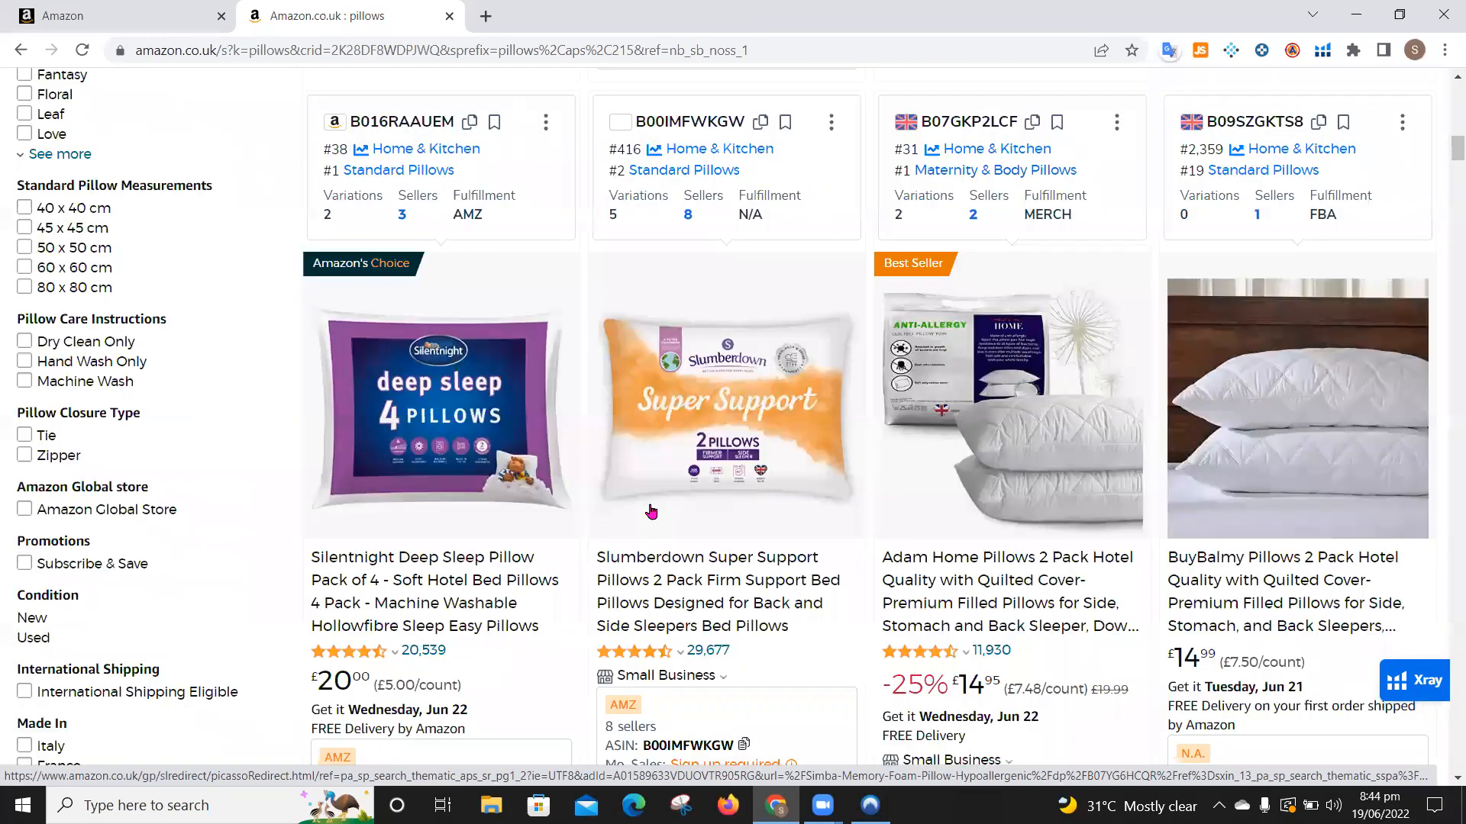
{"action": "scroll", "coordinate": [651, 511], "scroll_direction": "up", "scroll_amount": 15}
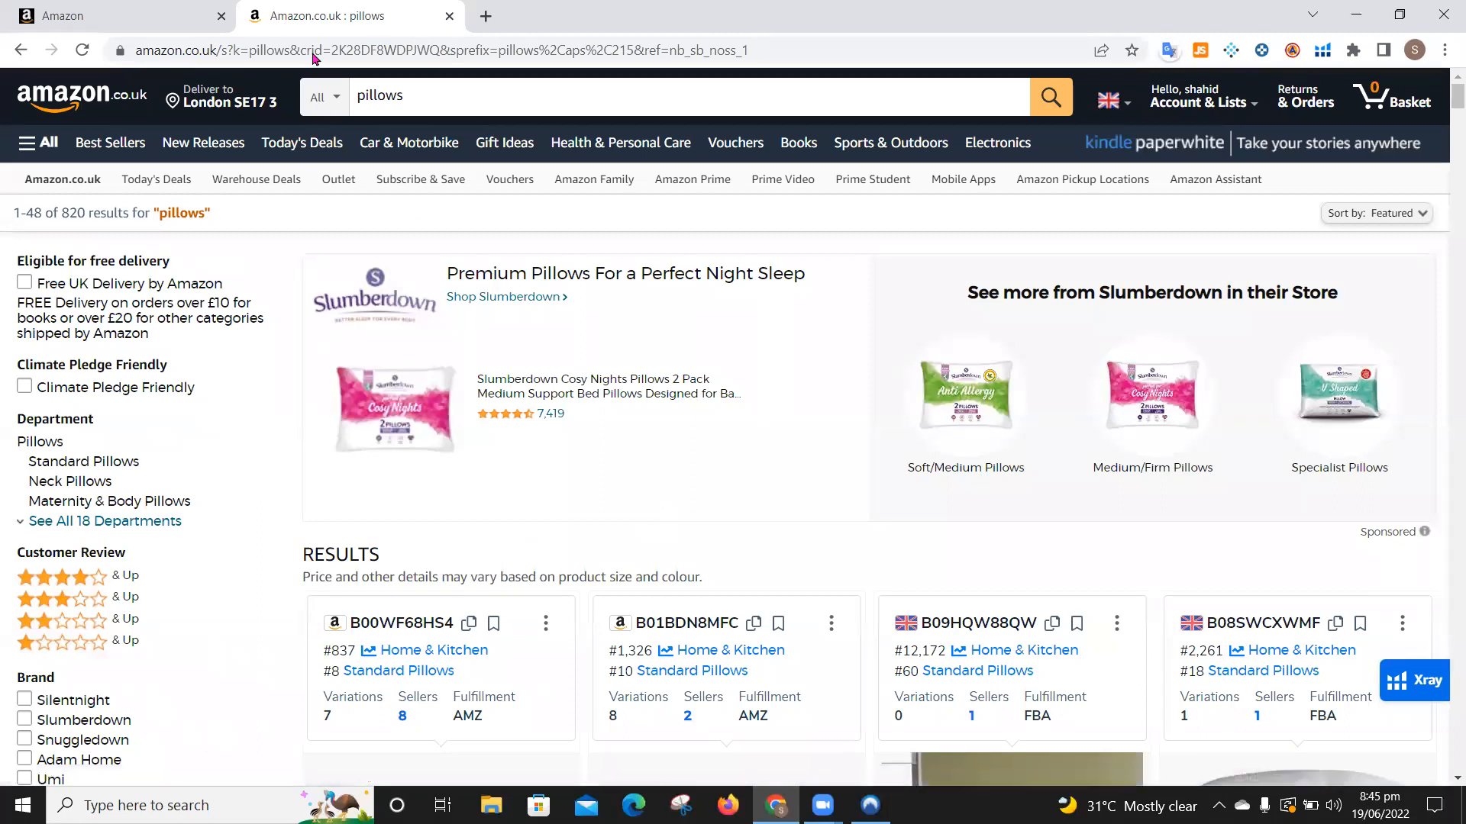
{"action": "scroll", "coordinate": [536, 582], "scroll_direction": "down", "scroll_amount": 3}
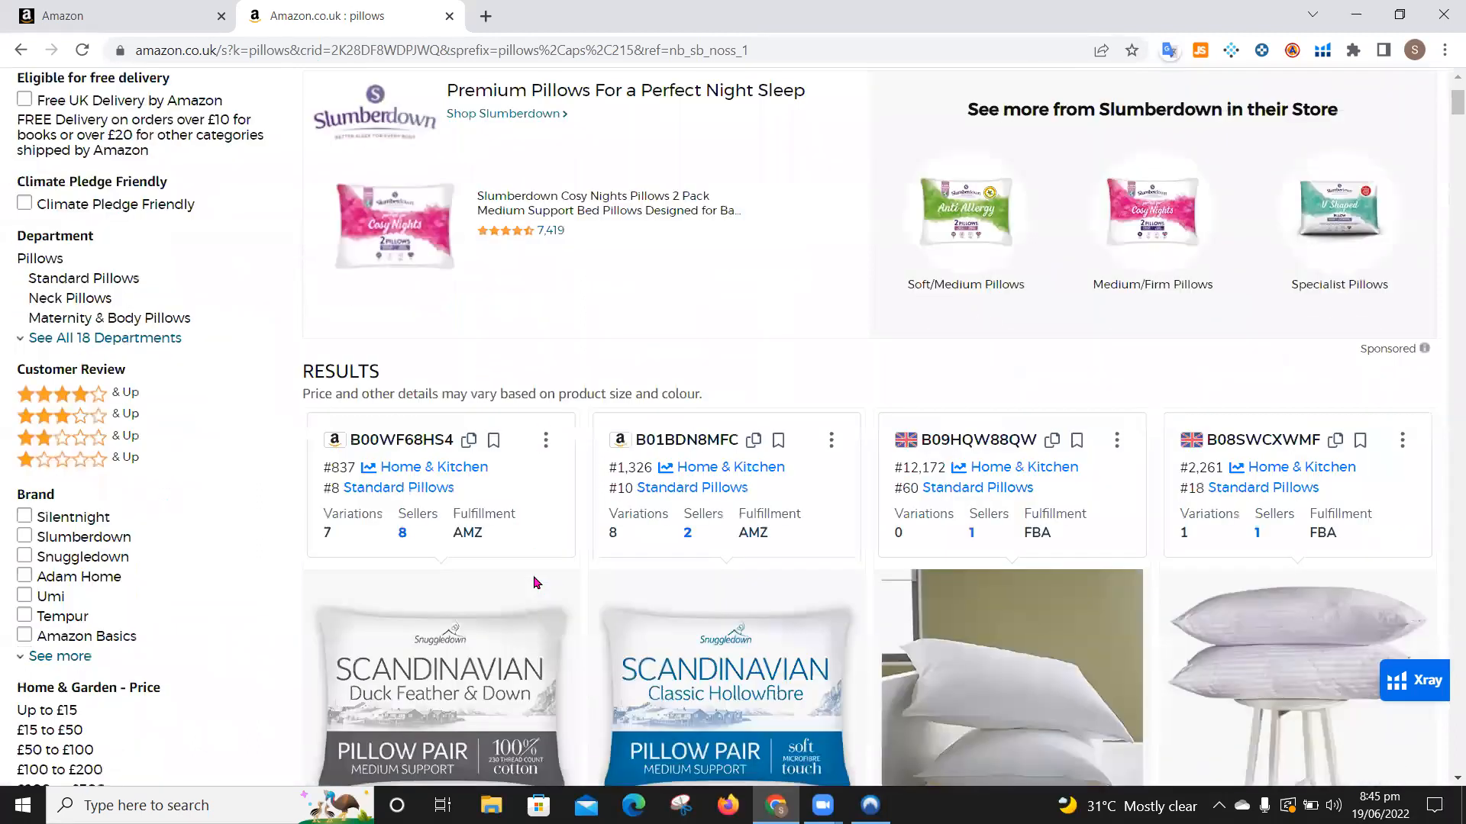
{"action": "scroll", "coordinate": [534, 583], "scroll_direction": "down", "scroll_amount": 6}
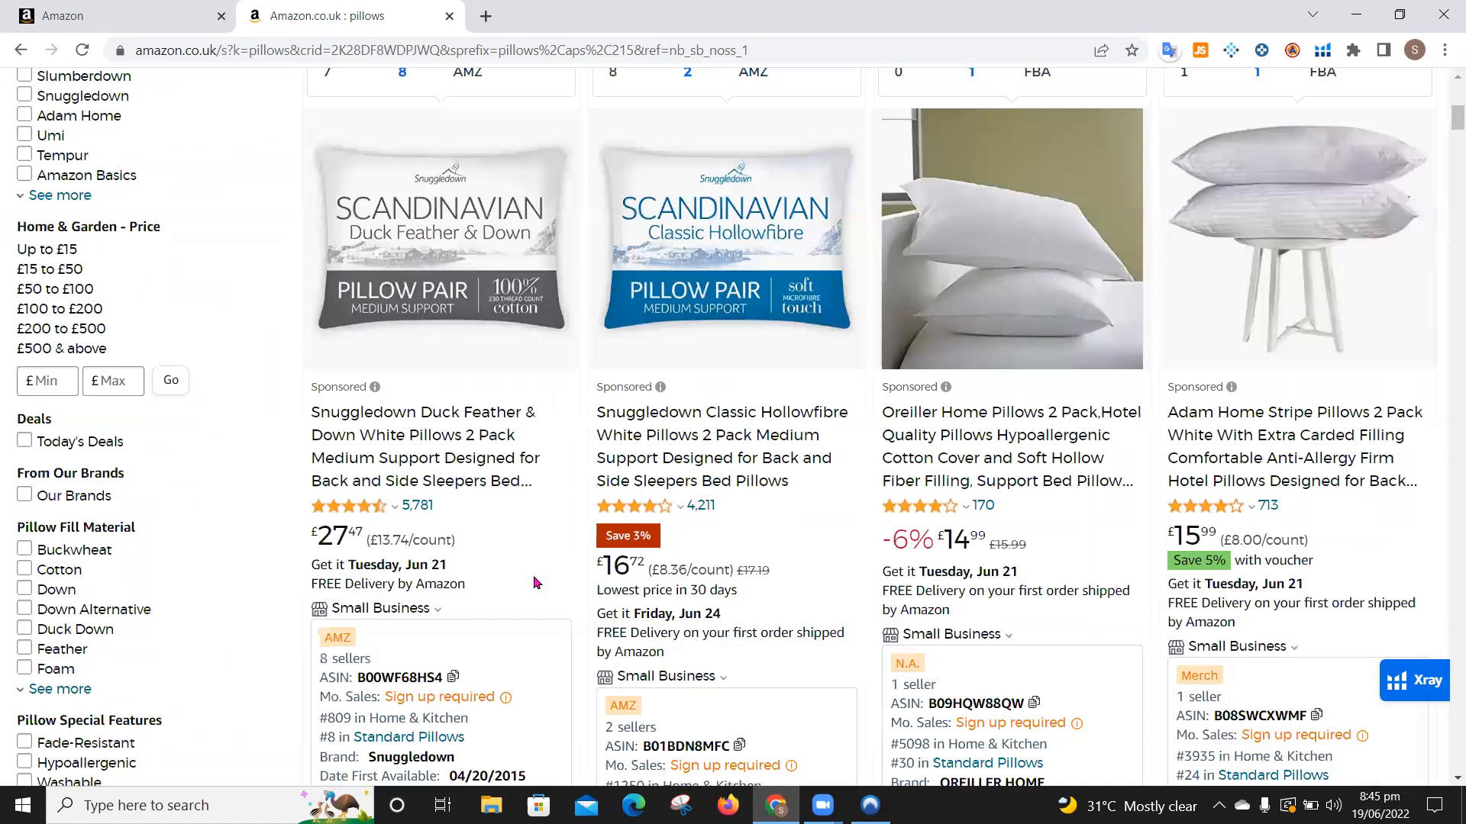
{"action": "scroll", "coordinate": [534, 582], "scroll_direction": "down", "scroll_amount": 15}
{"action": "scroll", "coordinate": [534, 582], "scroll_direction": "up", "scroll_amount": 20}
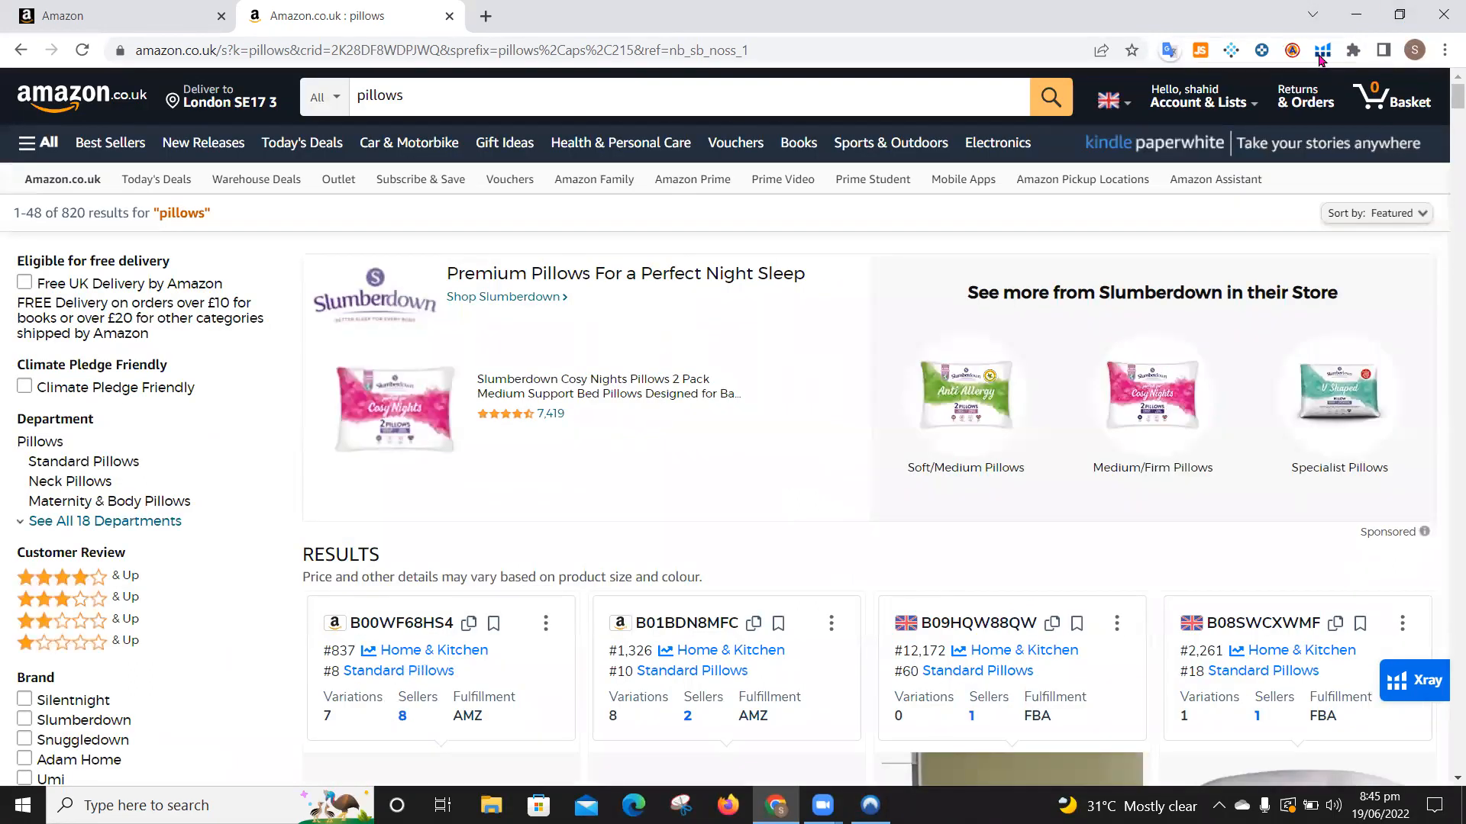
Step: Run the Helium 10 Xray Amazon Product Research on the pillows results and examine the listed products, including the Adam Home stripe pillows preview
{"action": "left_click", "coordinate": [1322, 51]}
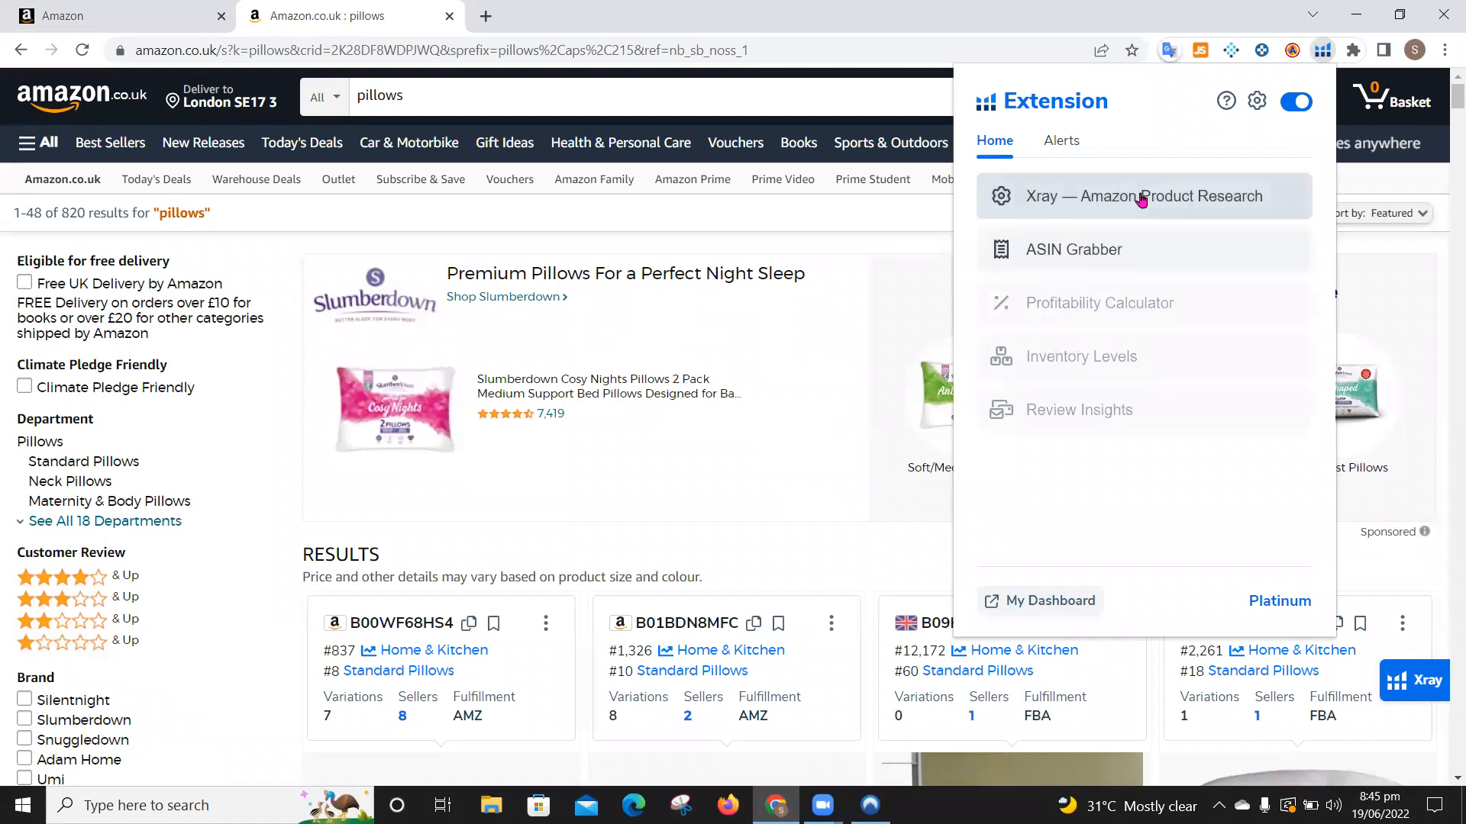
{"action": "left_click", "coordinate": [1142, 199]}
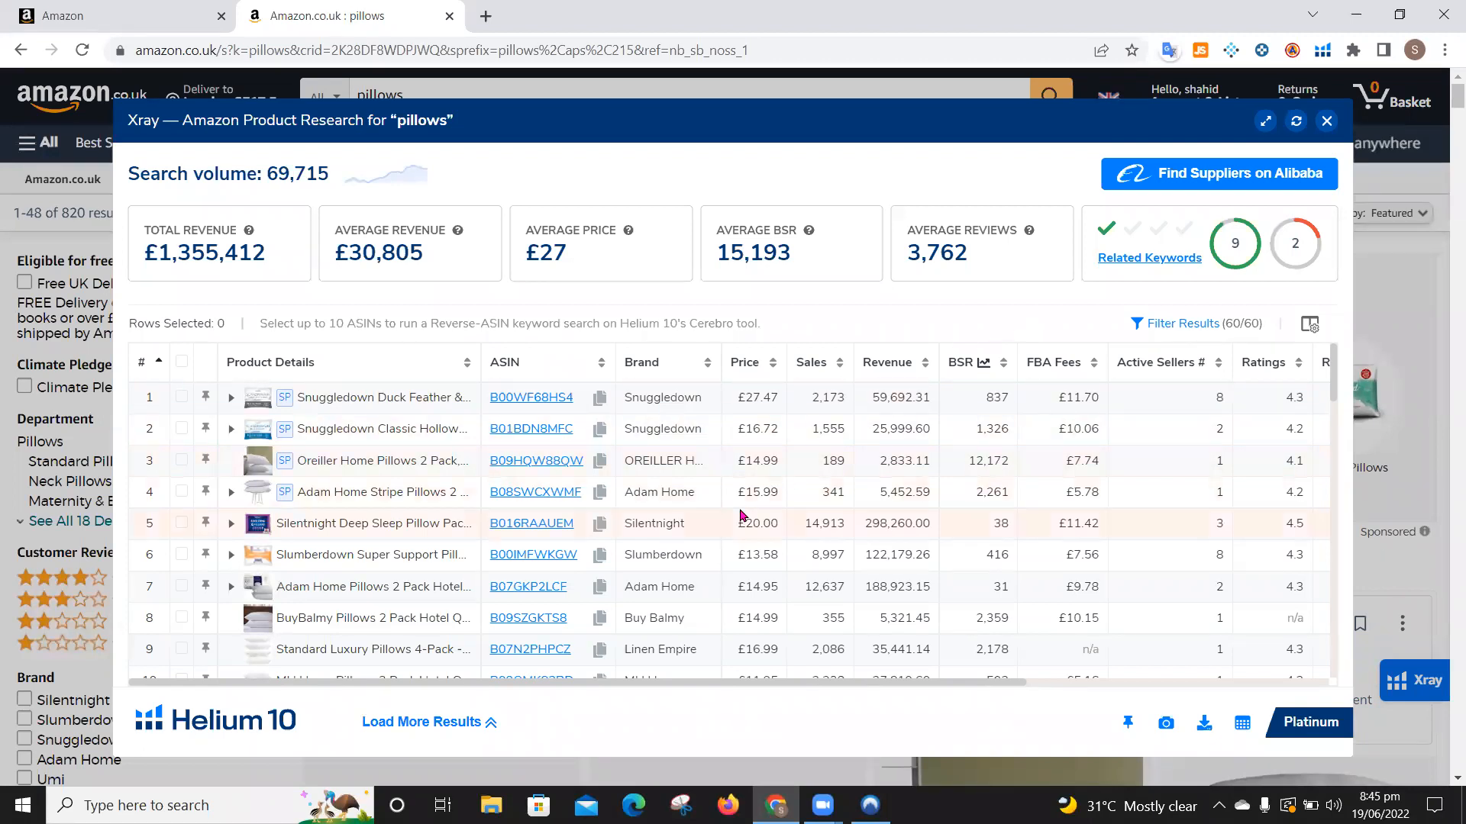
{"action": "scroll", "coordinate": [740, 510], "scroll_direction": "down", "scroll_amount": 3}
{"action": "scroll", "coordinate": [741, 510], "scroll_direction": "down", "scroll_amount": 2}
{"action": "scroll", "coordinate": [745, 510], "scroll_direction": "up", "scroll_amount": 5}
{"action": "mouse_move", "coordinate": [310, 413]}
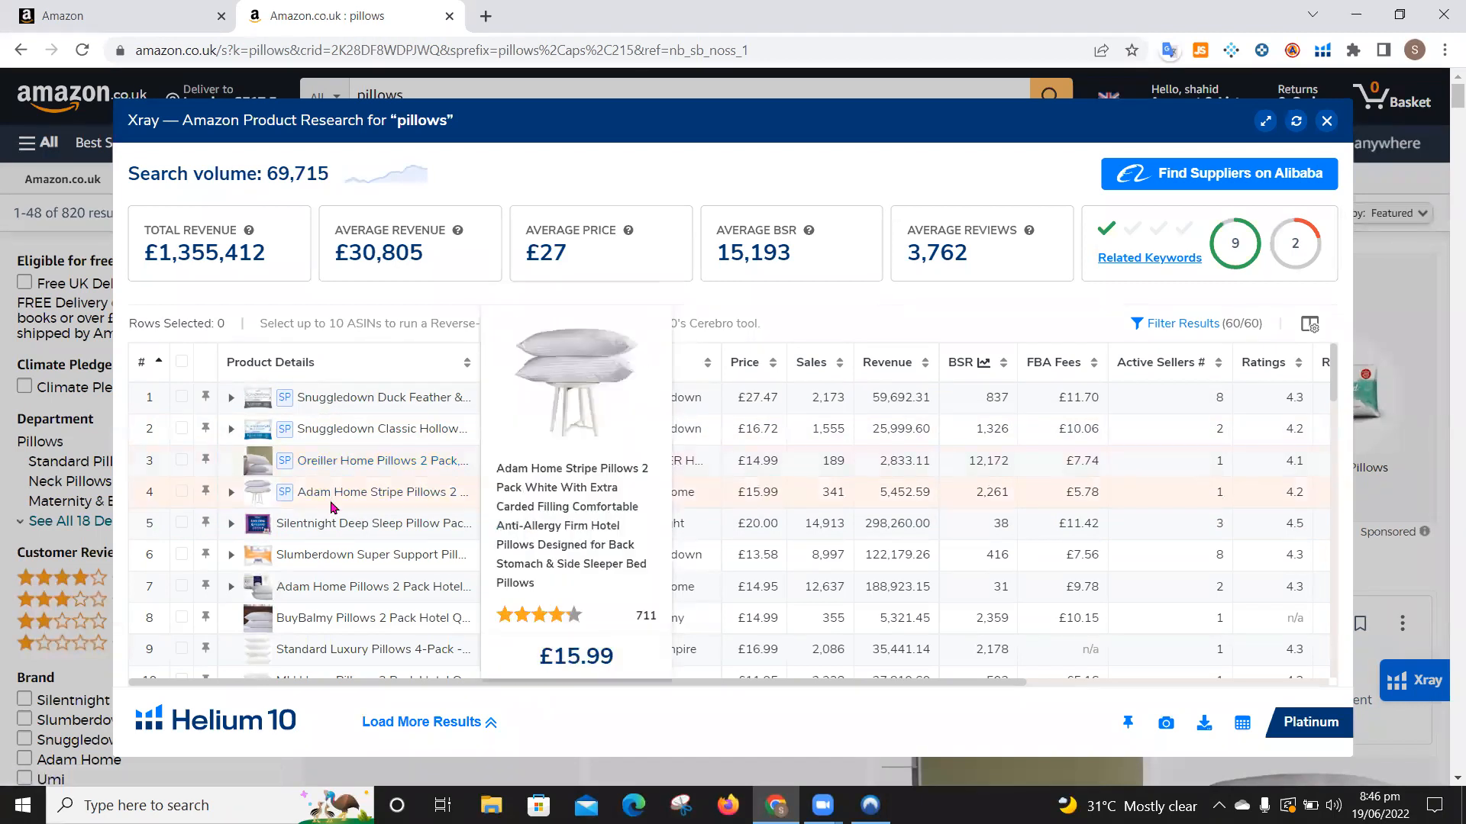
Step: Open amazon.co.uk in a new browser tab and search it for "pillows", showing the first row of results
{"action": "left_click", "coordinate": [486, 16]}
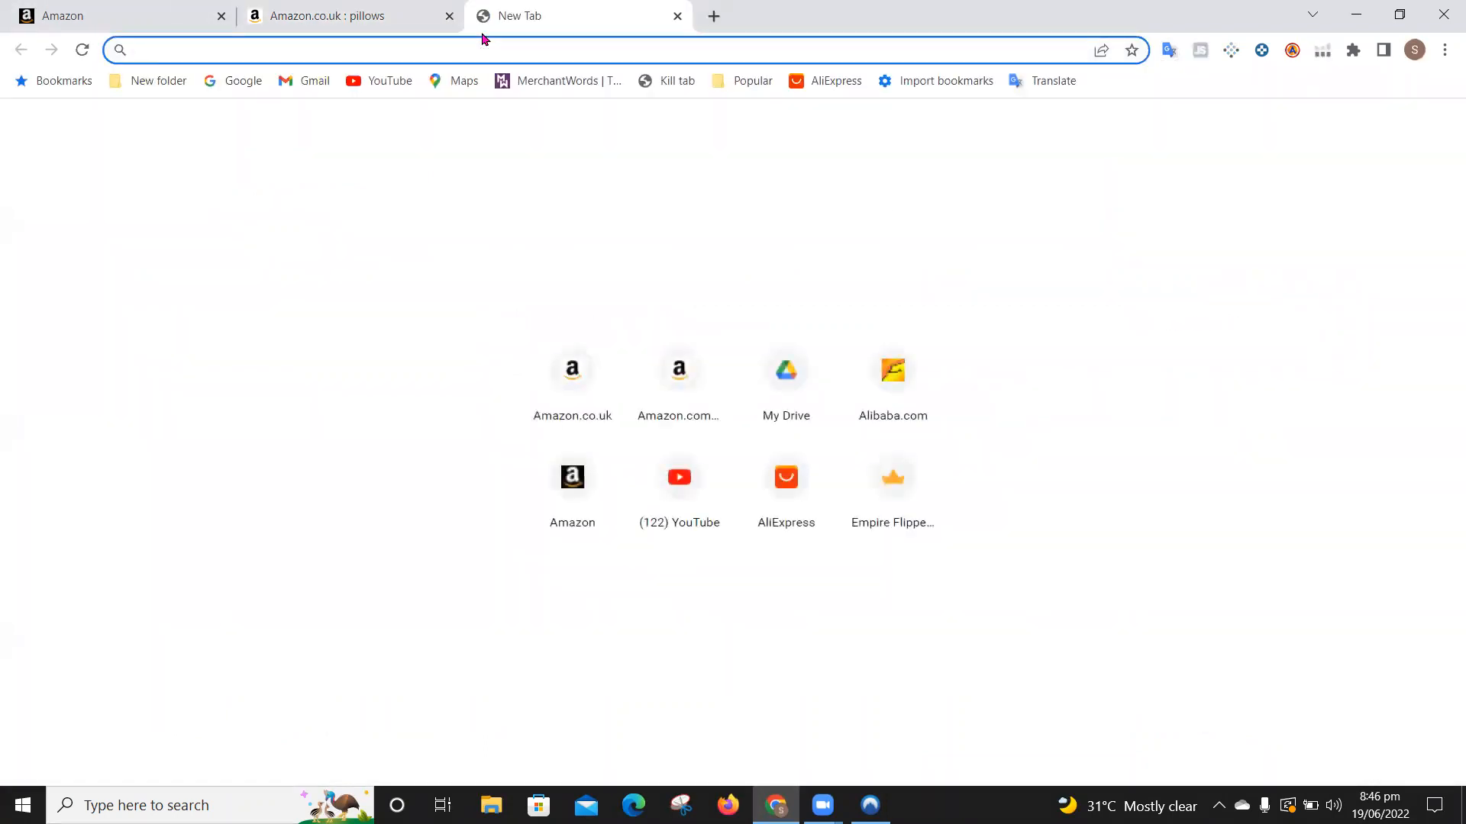
{"action": "type", "text": "amazon.co.uk"}
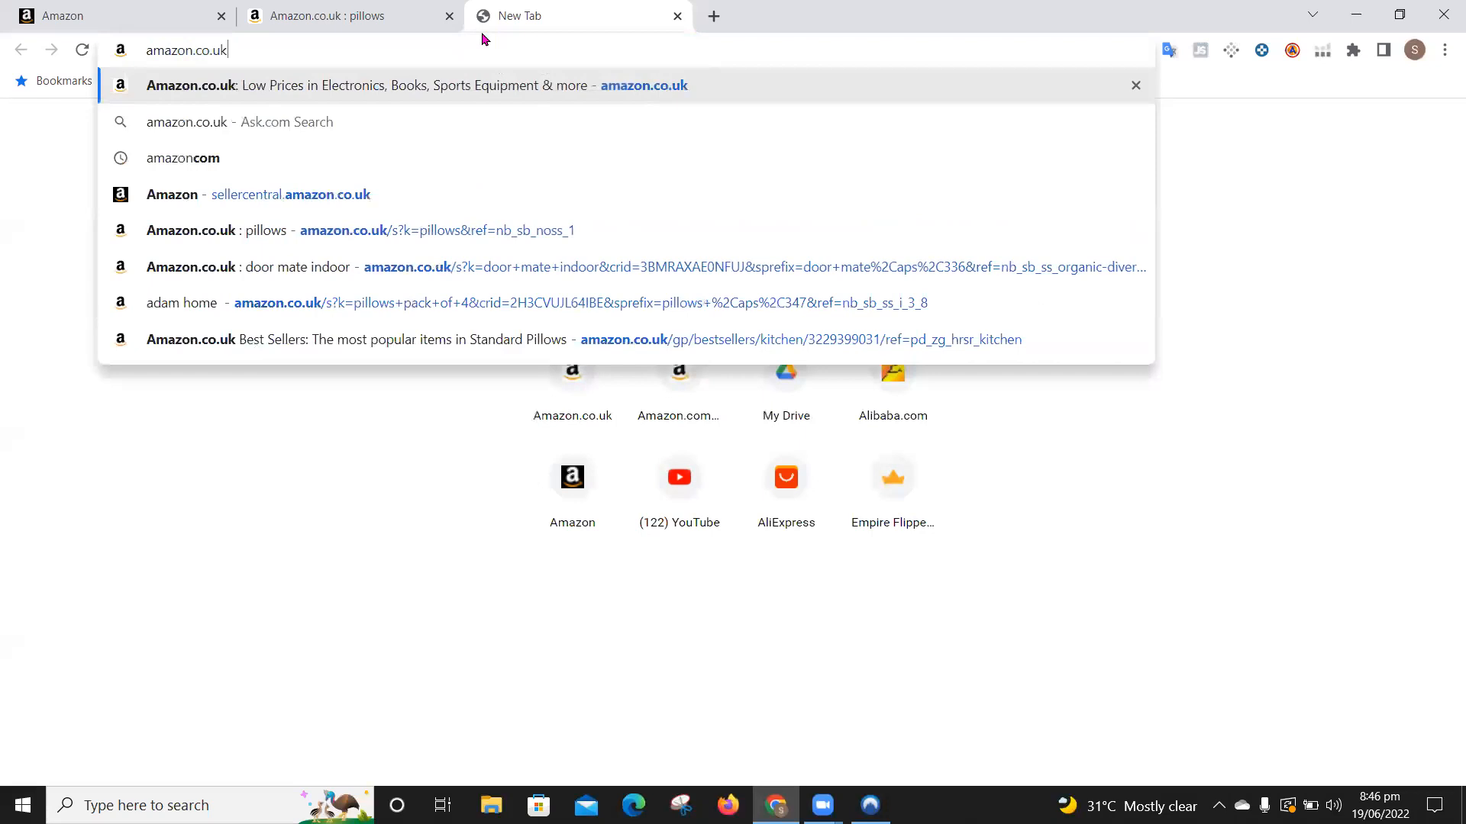
{"action": "key", "text": "Return"}
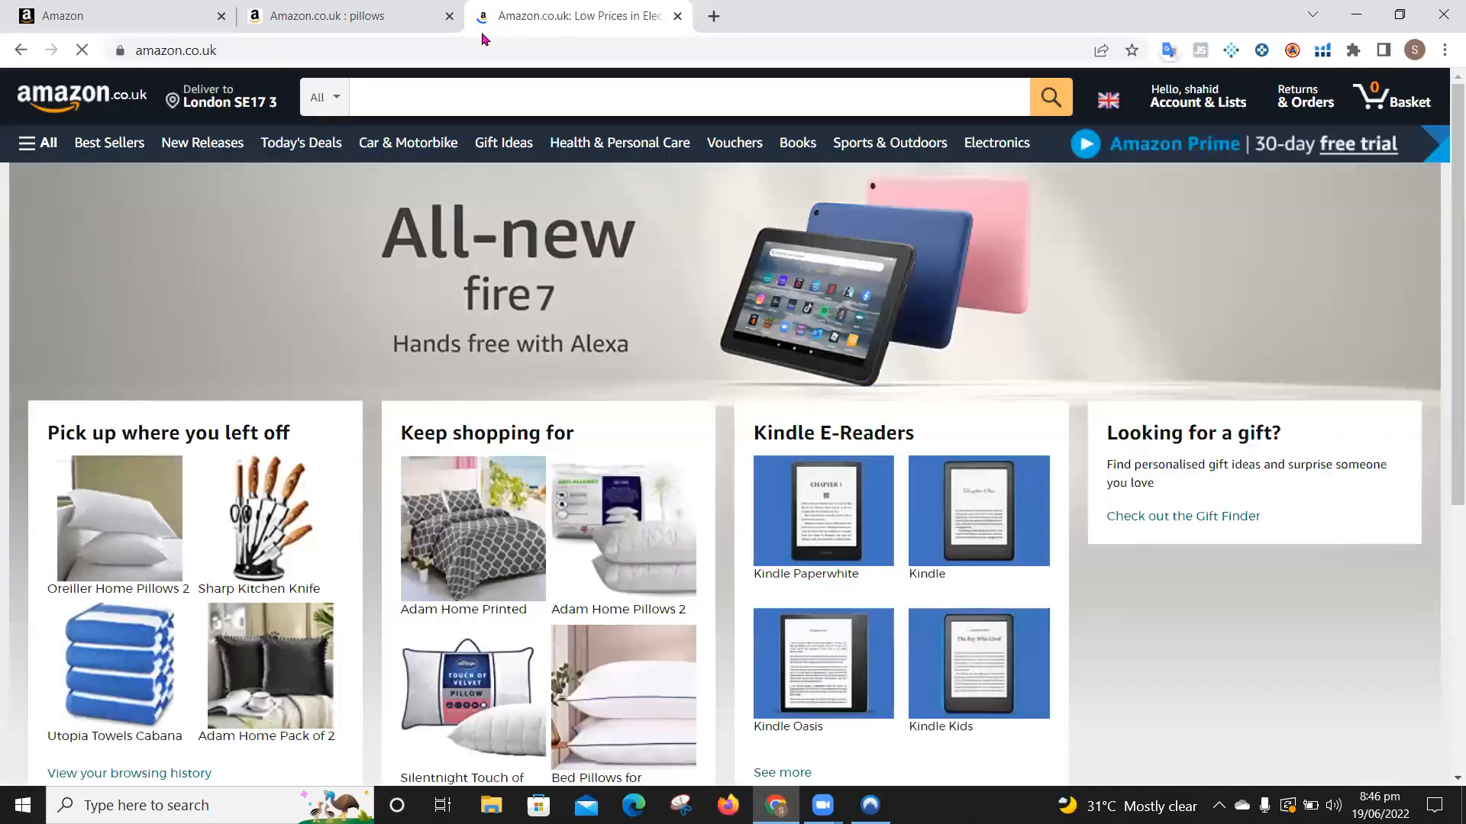
{"action": "left_click", "coordinate": [436, 90]}
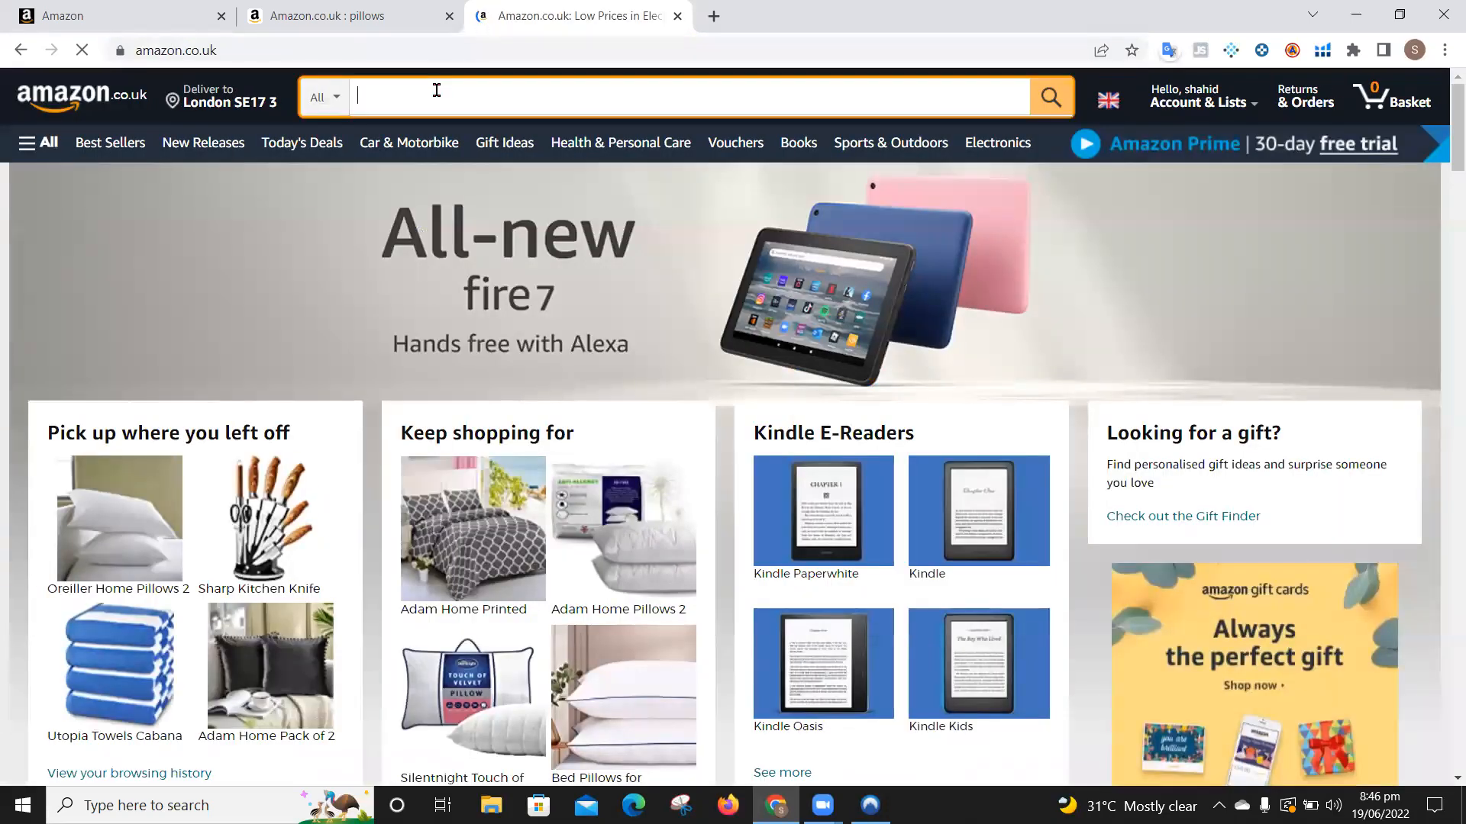
{"action": "type", "text": "pillows"}
{"action": "key", "text": "Return"}
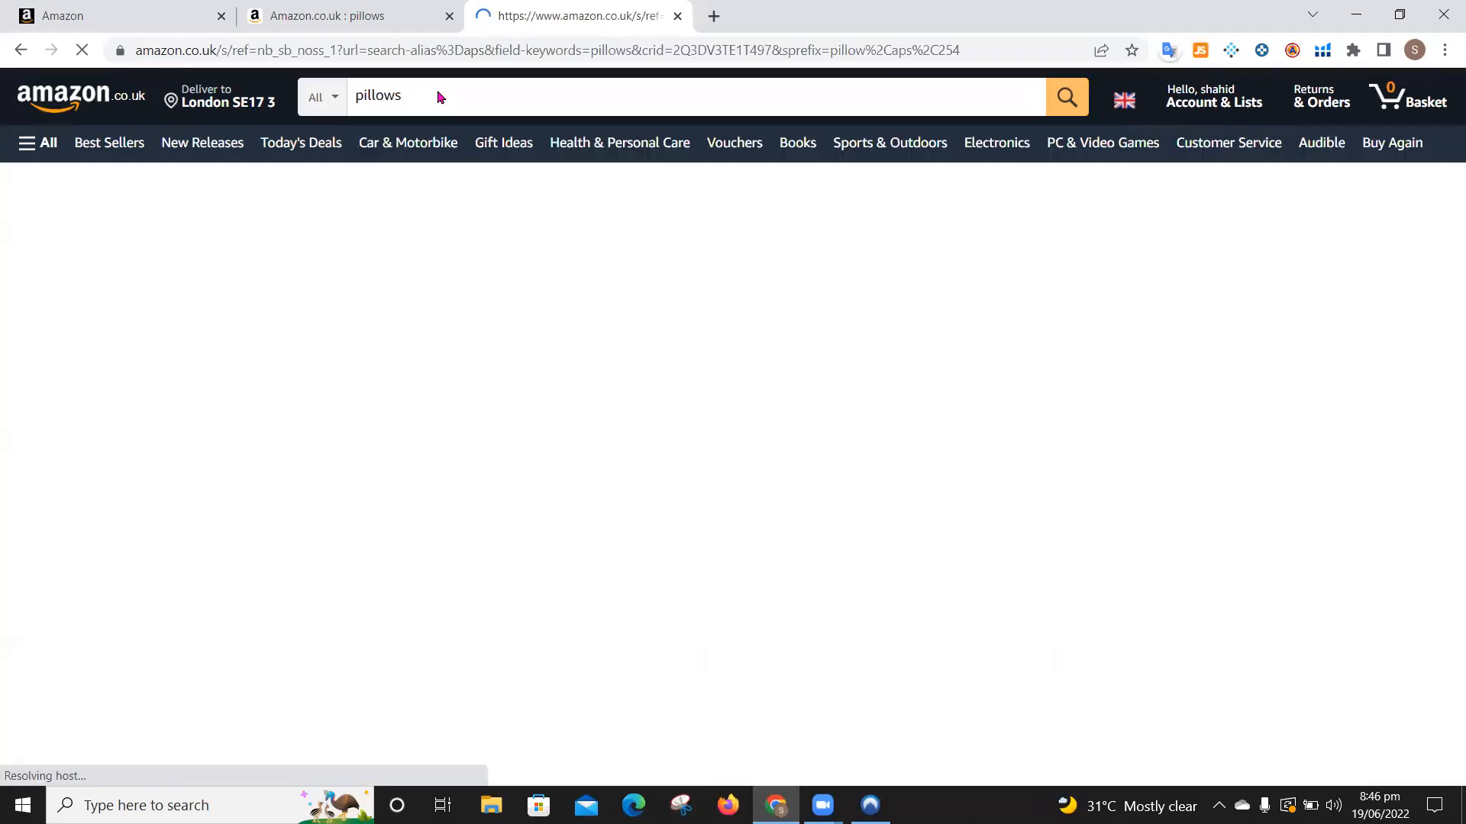
{"action": "scroll", "coordinate": [596, 632], "scroll_direction": "down", "scroll_amount": 4}
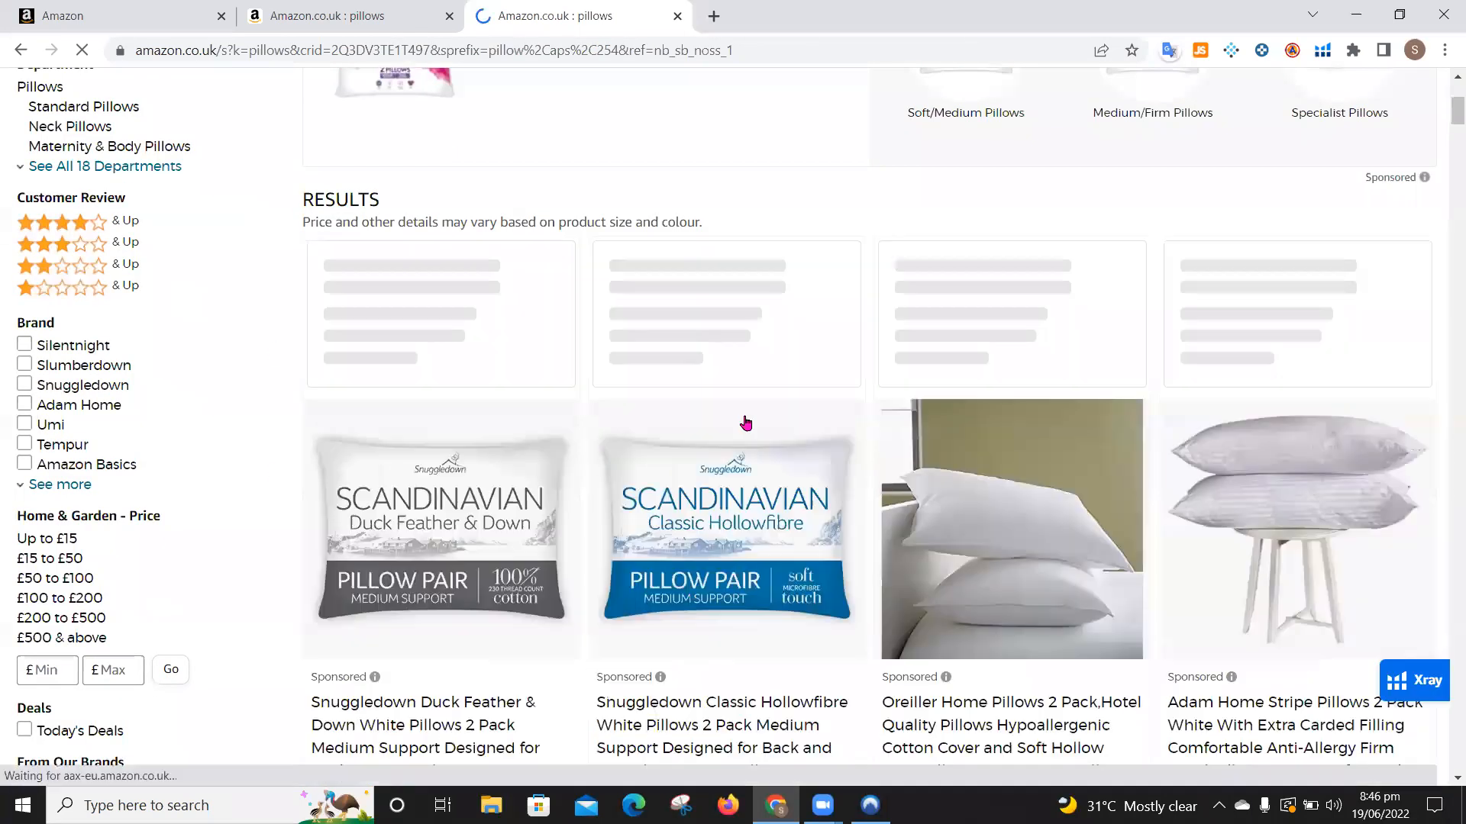
Step: Compare the first row of sponsored pillow listings with the product rows in the Xray results table
{"action": "scroll", "coordinate": [672, 535], "scroll_direction": "down", "scroll_amount": 3}
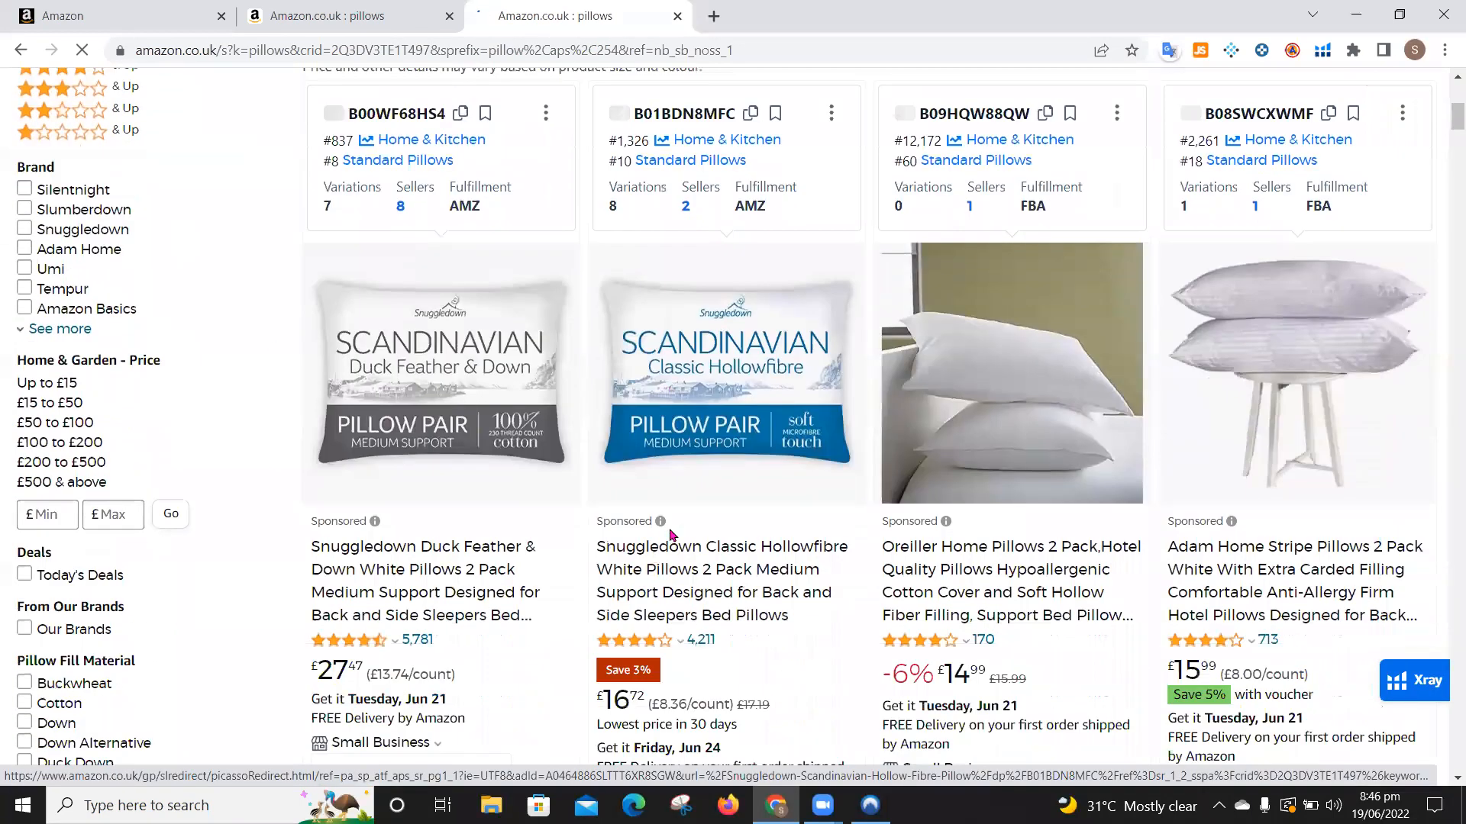
{"action": "scroll", "coordinate": [671, 534], "scroll_direction": "up", "scroll_amount": 2}
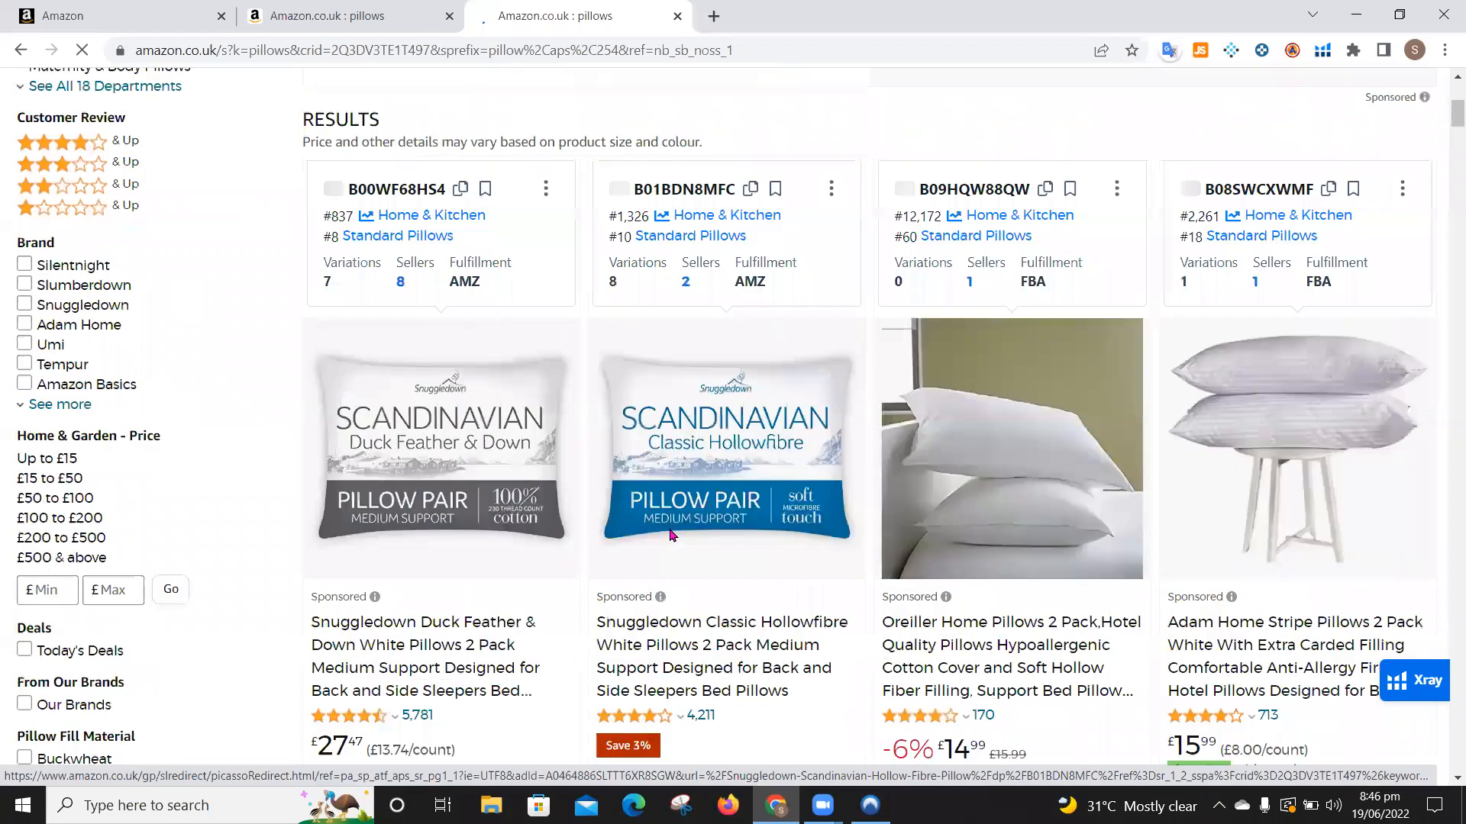
{"action": "scroll", "coordinate": [672, 534], "scroll_direction": "down", "scroll_amount": 2}
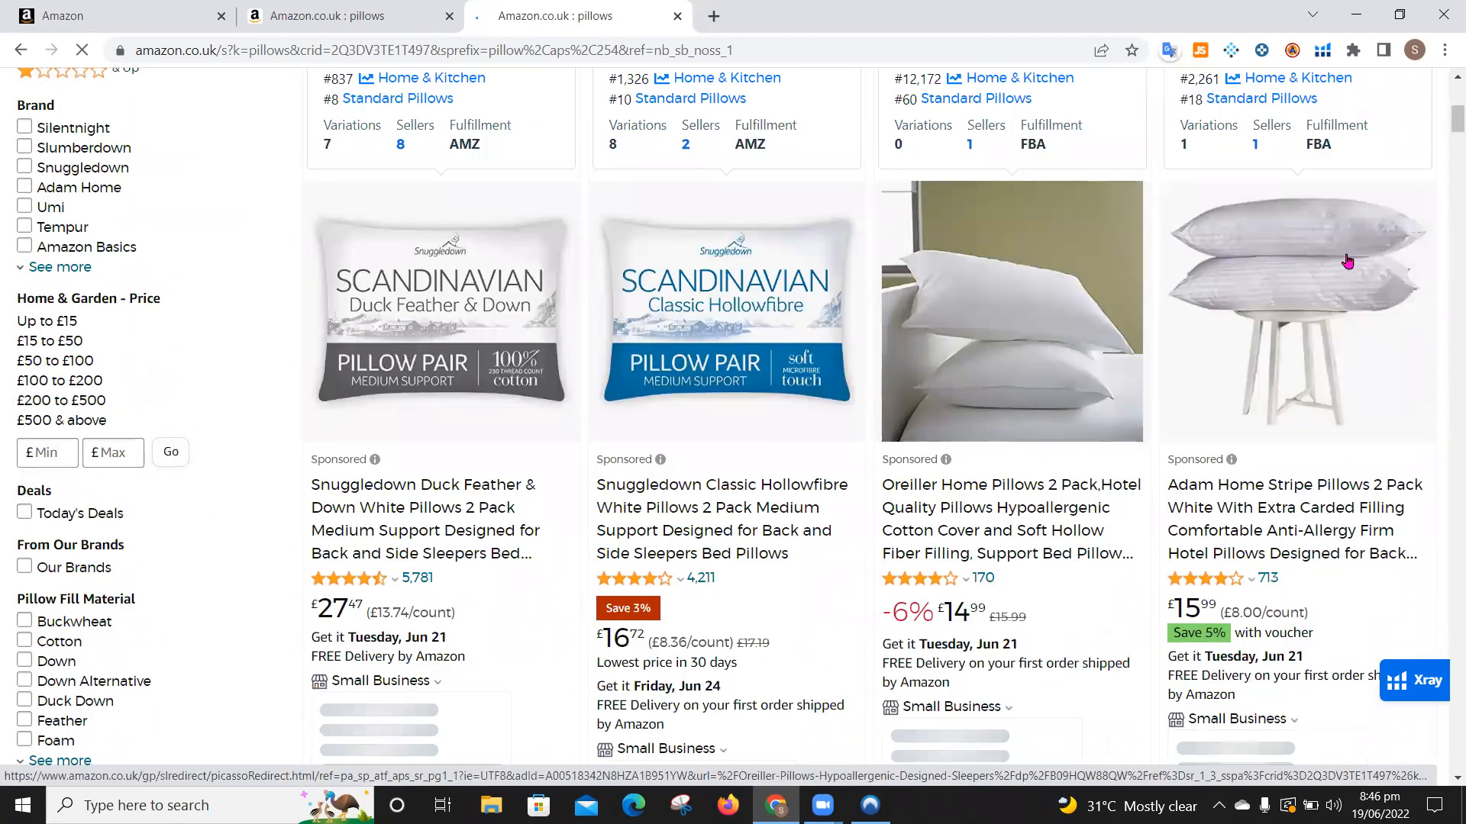
{"action": "left_click", "coordinate": [390, 16]}
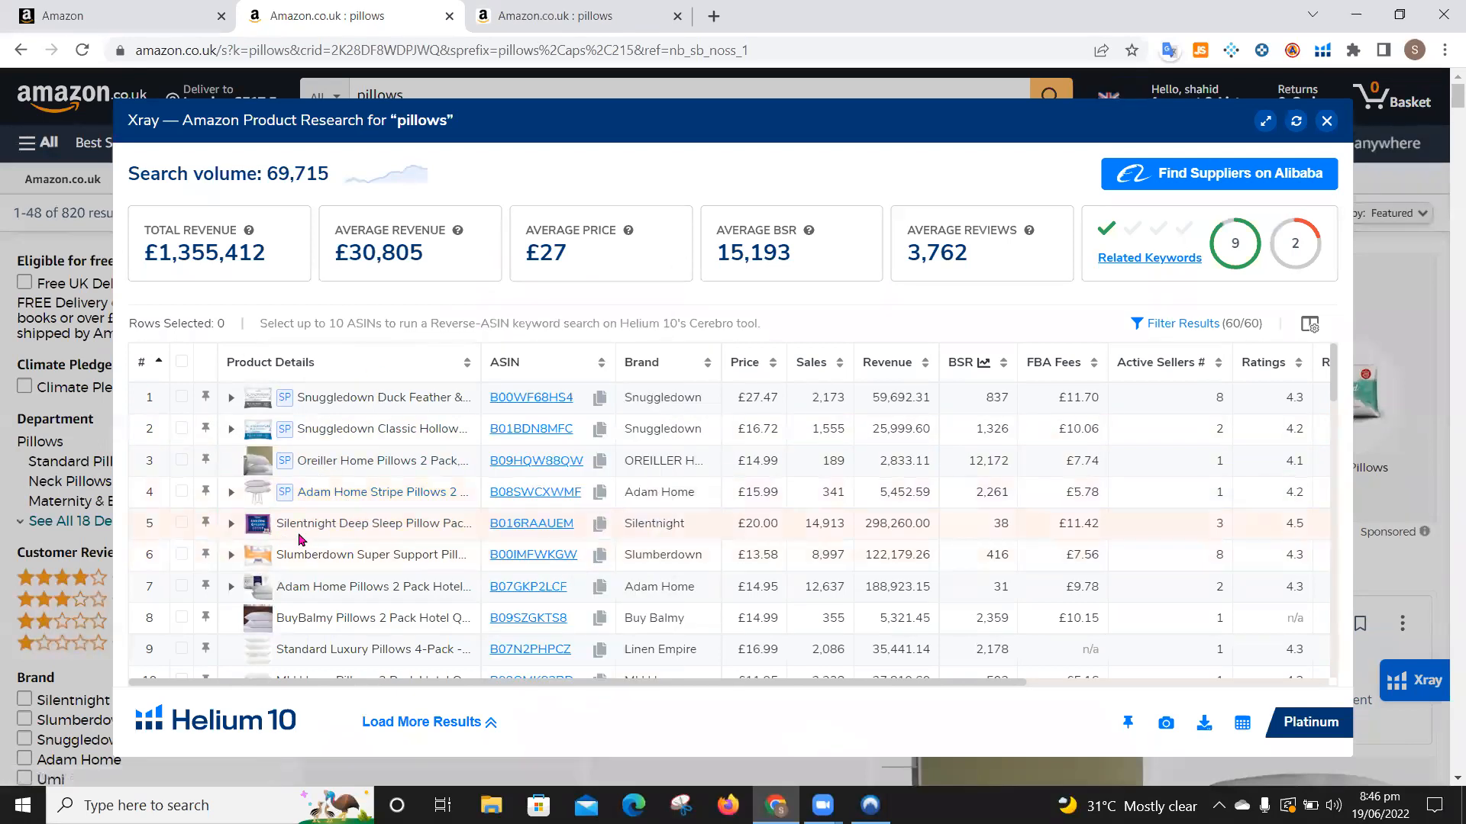
{"action": "mouse_move", "coordinate": [292, 534]}
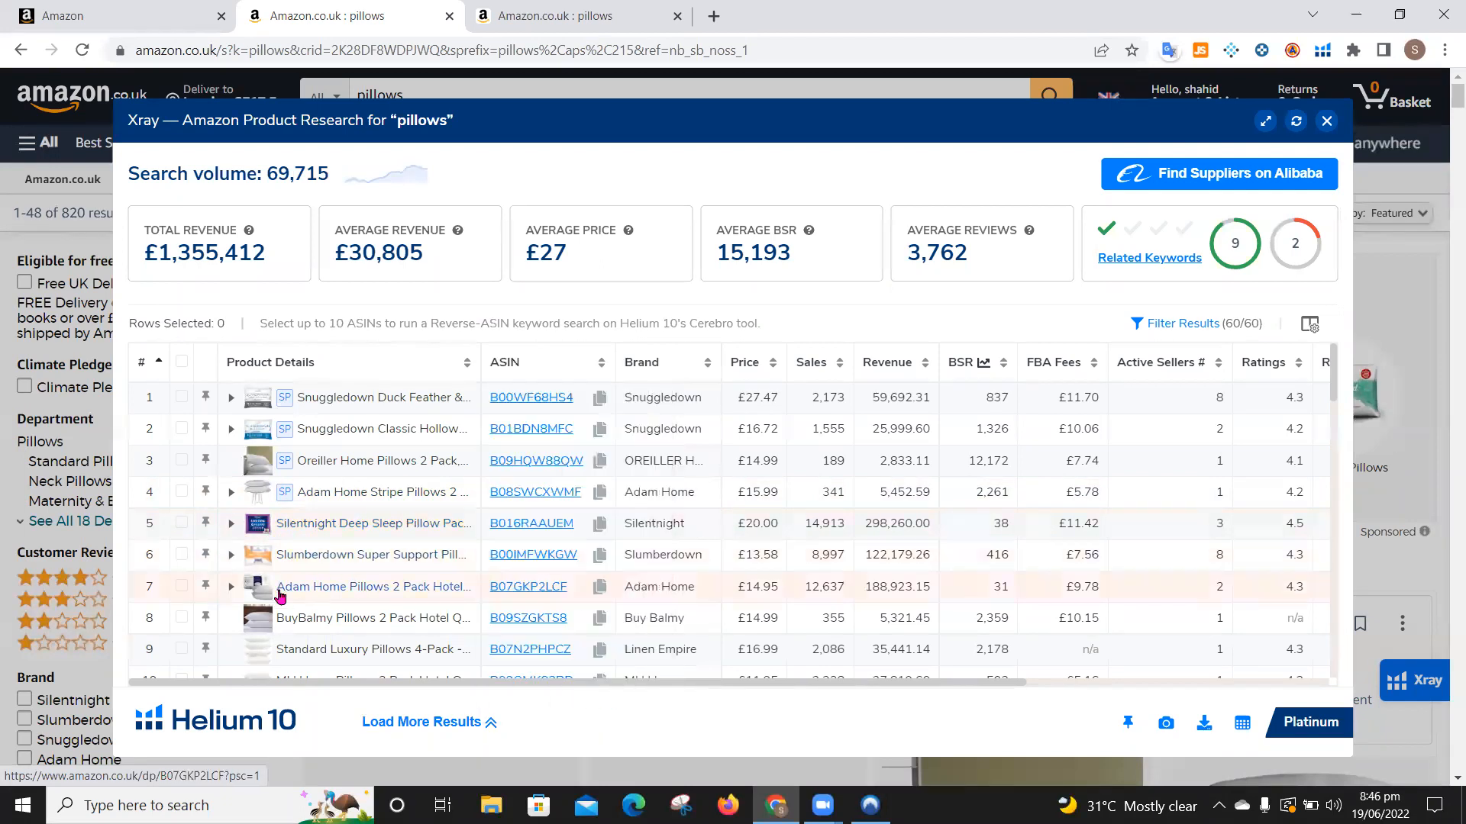
{"action": "mouse_move", "coordinate": [279, 597]}
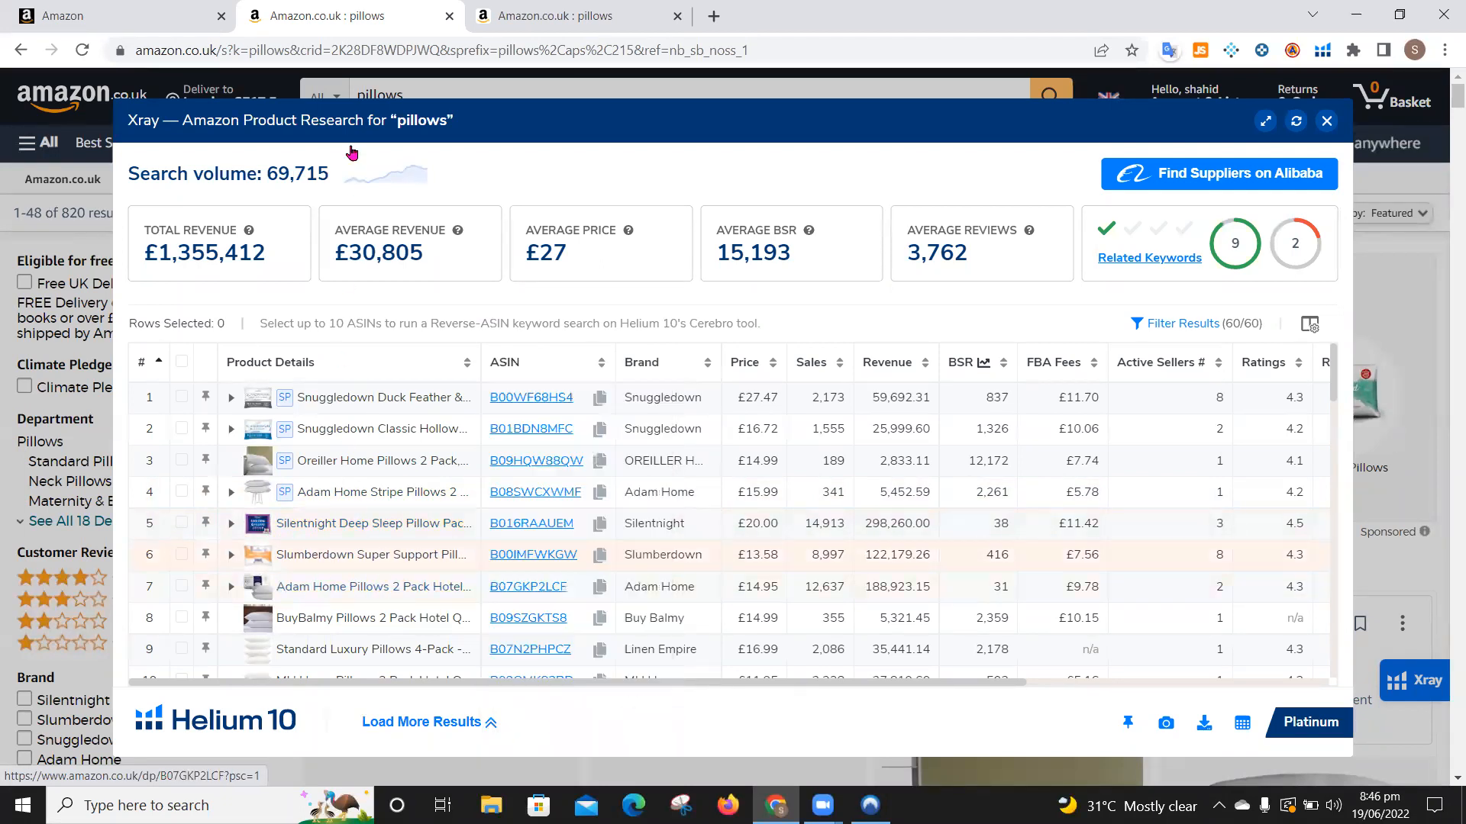
Step: Compare the second row of pillow listings, from Silentnight to BuyBalmy, with the matching entries in the Xray table
{"action": "key", "text": "ctrl+Tab"}
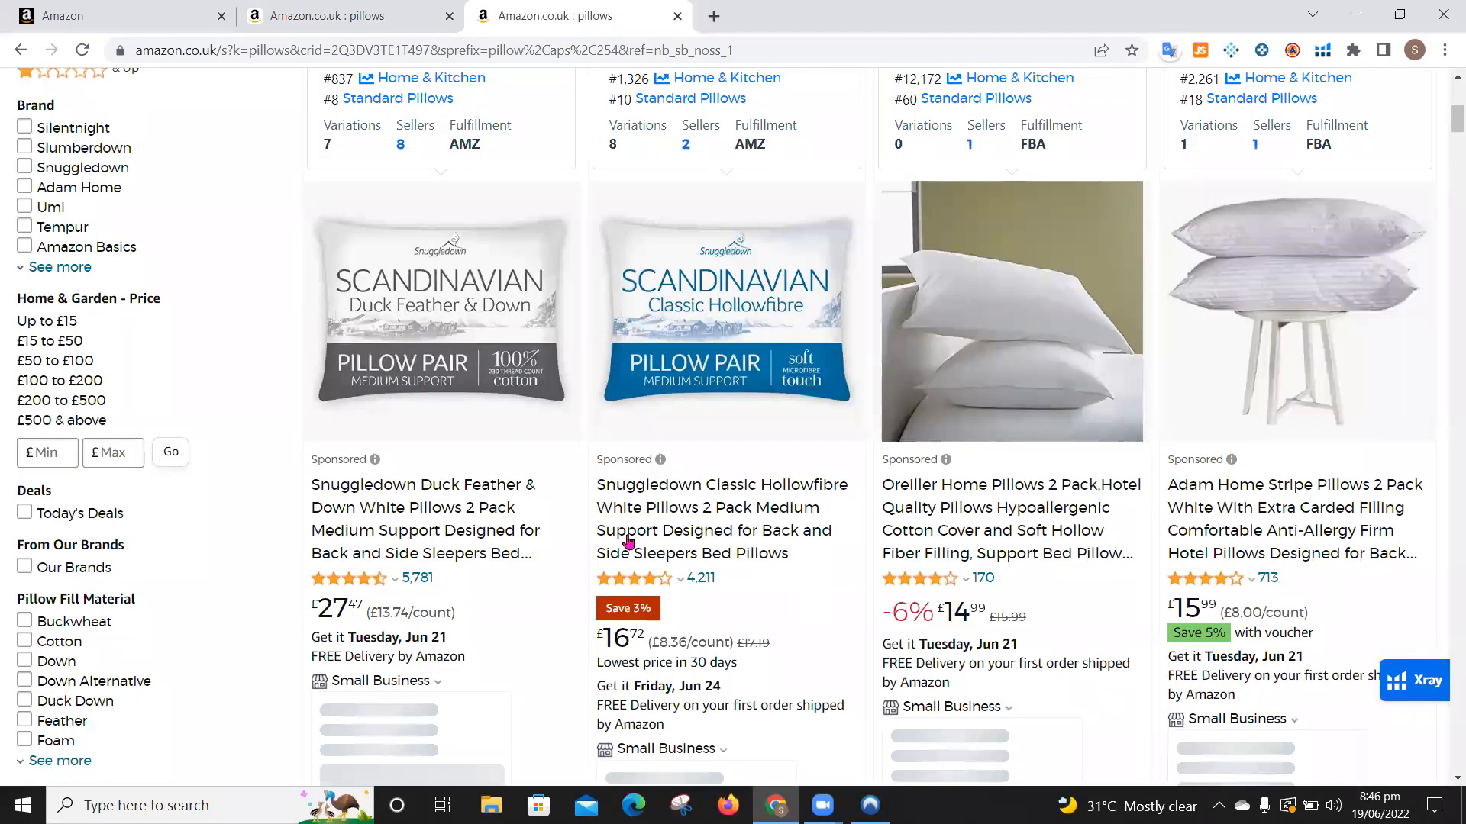
{"action": "scroll", "coordinate": [628, 540], "scroll_direction": "down", "scroll_amount": 6}
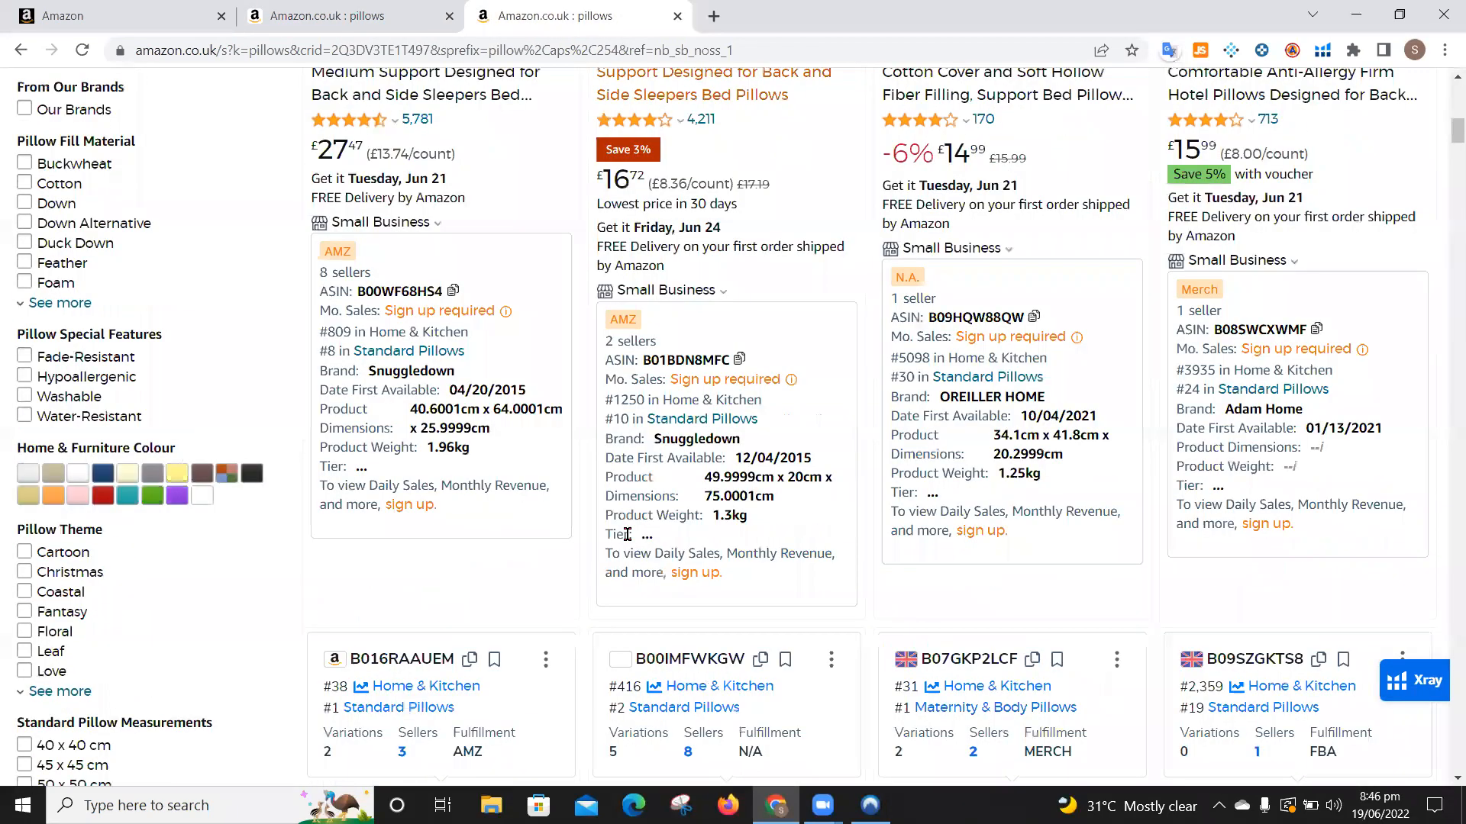
{"action": "scroll", "coordinate": [628, 538], "scroll_direction": "down", "scroll_amount": 4}
{"action": "scroll", "coordinate": [627, 541], "scroll_direction": "down", "scroll_amount": 2}
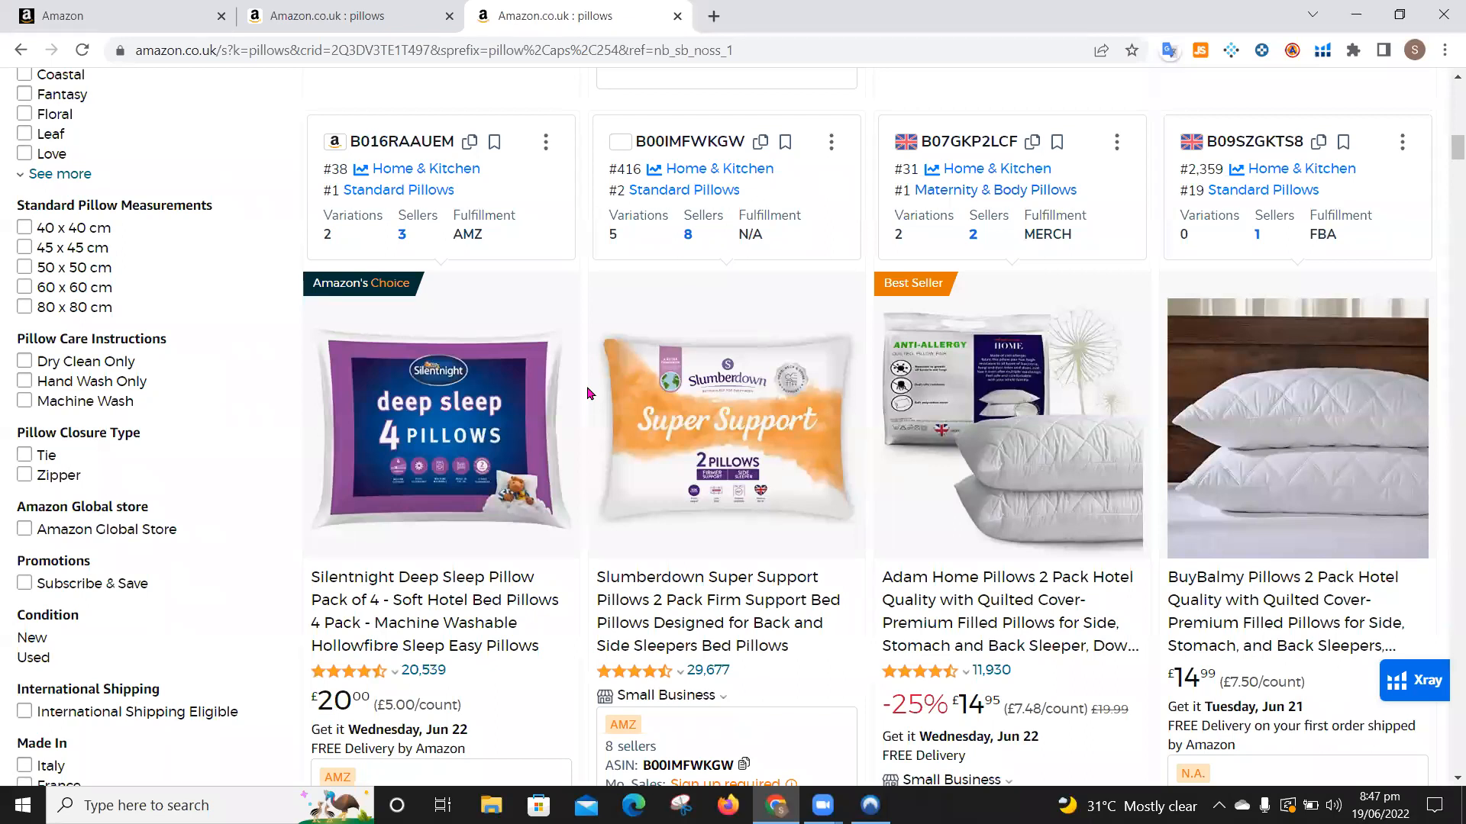
{"action": "key", "text": "ctrl+shift+Tab"}
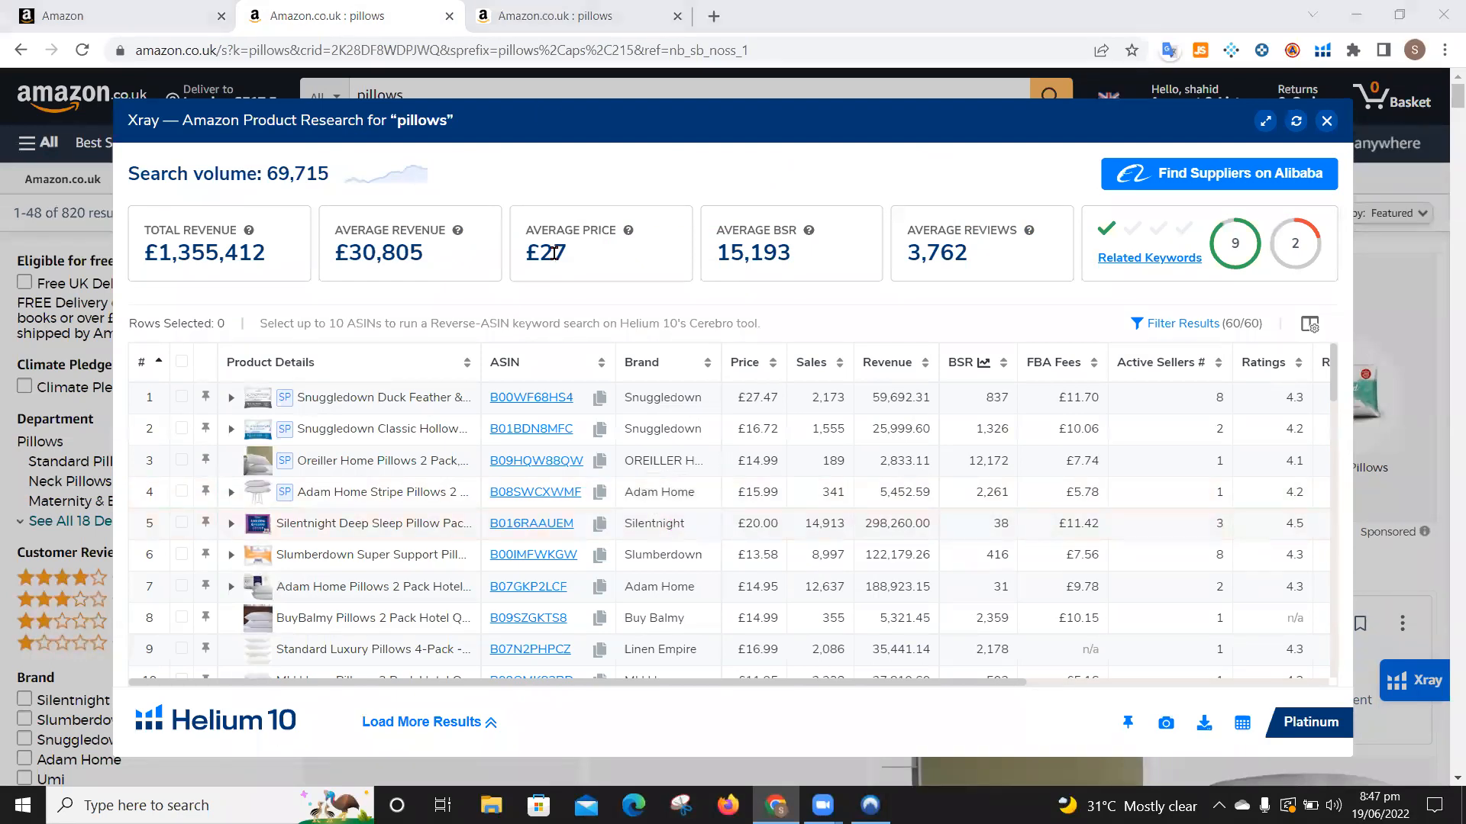
{"action": "key", "text": "ctrl+Tab"}
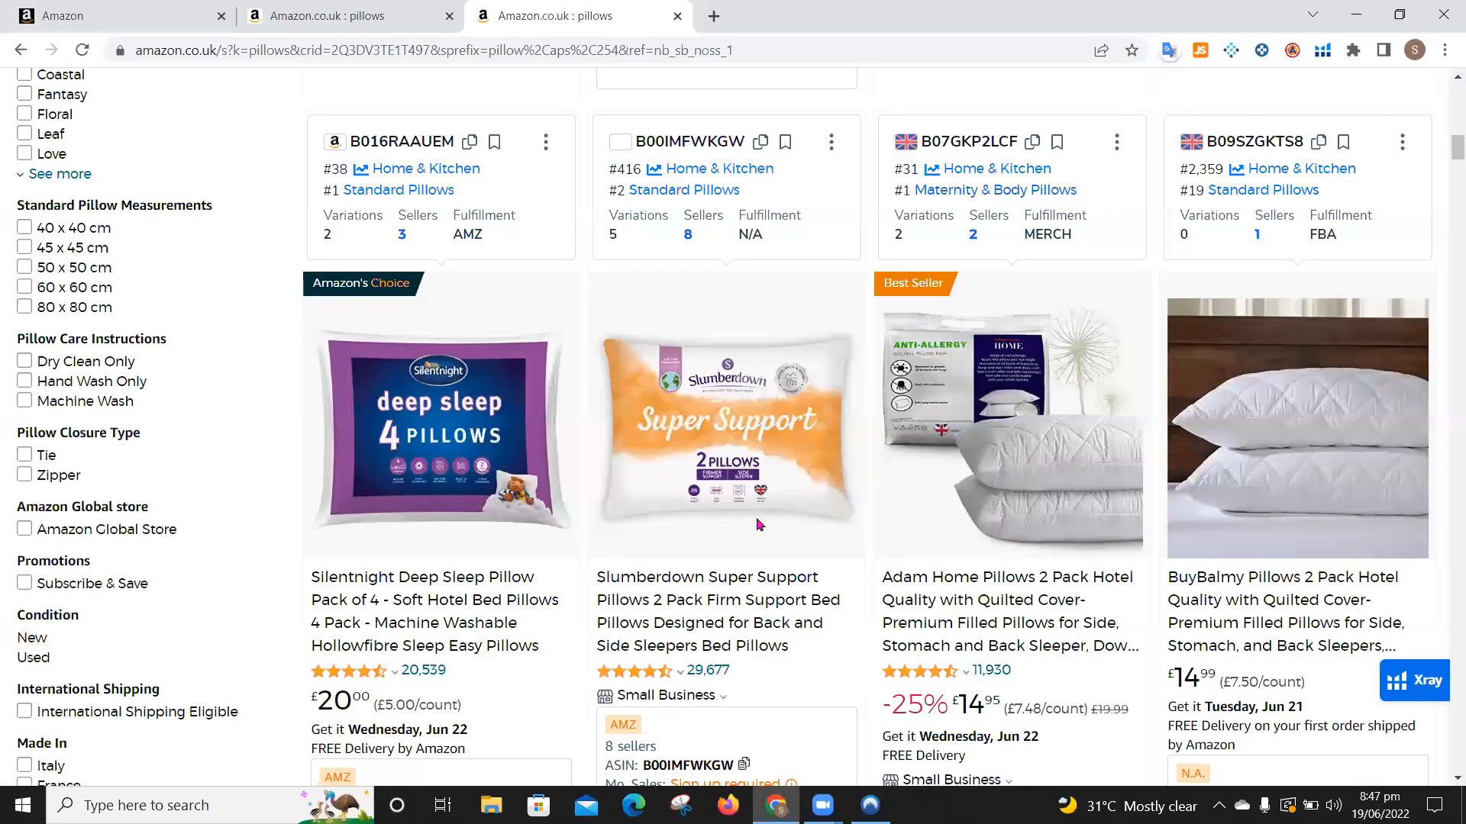
Step: Examine the prices, ratings and seller details of the Silentnight, Slumberdown, Adam Home and BuyBalmy pillow listings
{"action": "scroll", "coordinate": [421, 337], "scroll_direction": "down", "scroll_amount": 2}
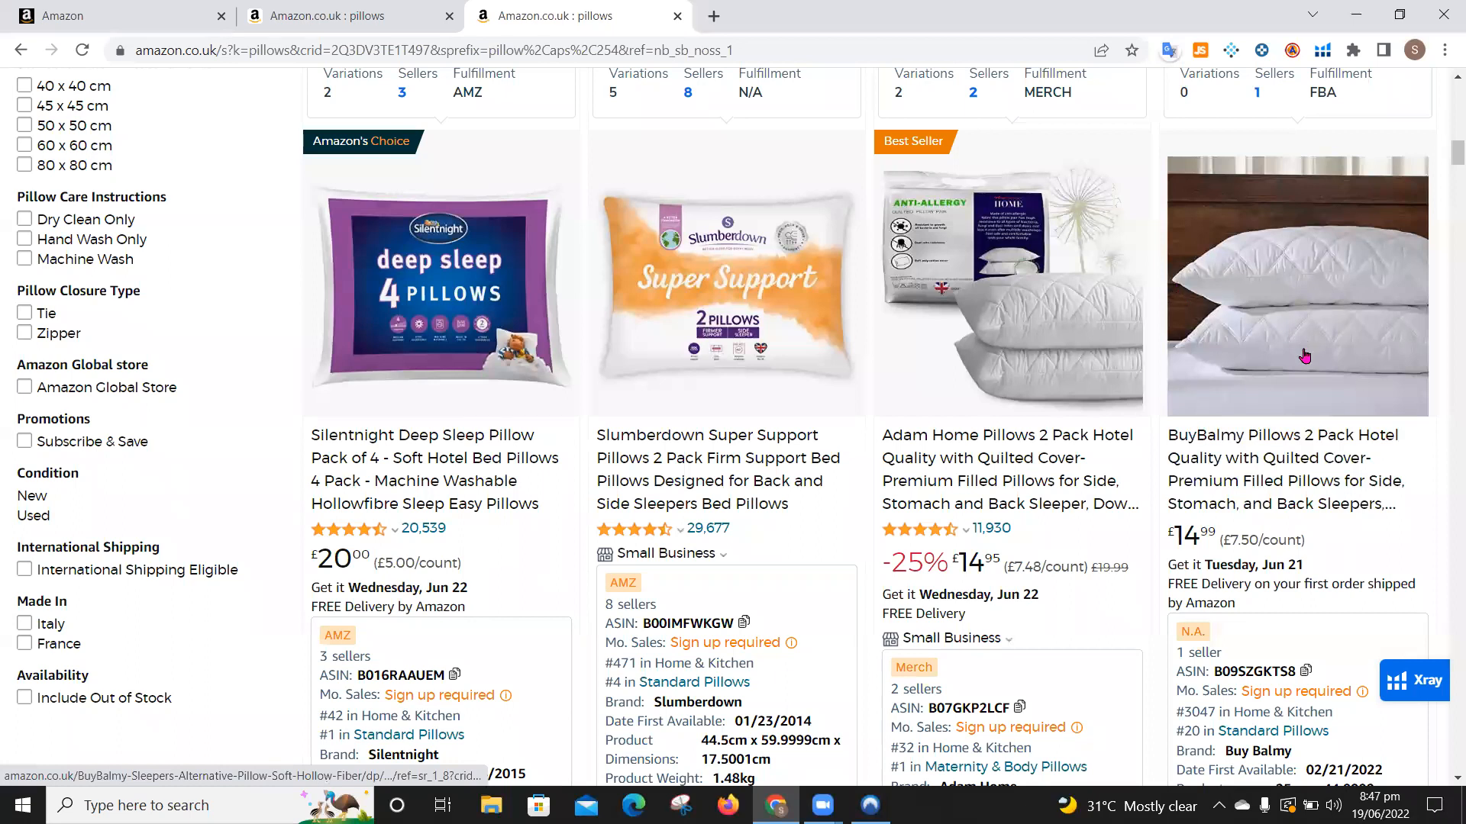
{"action": "scroll", "coordinate": [1259, 424], "scroll_direction": "up", "scroll_amount": 1}
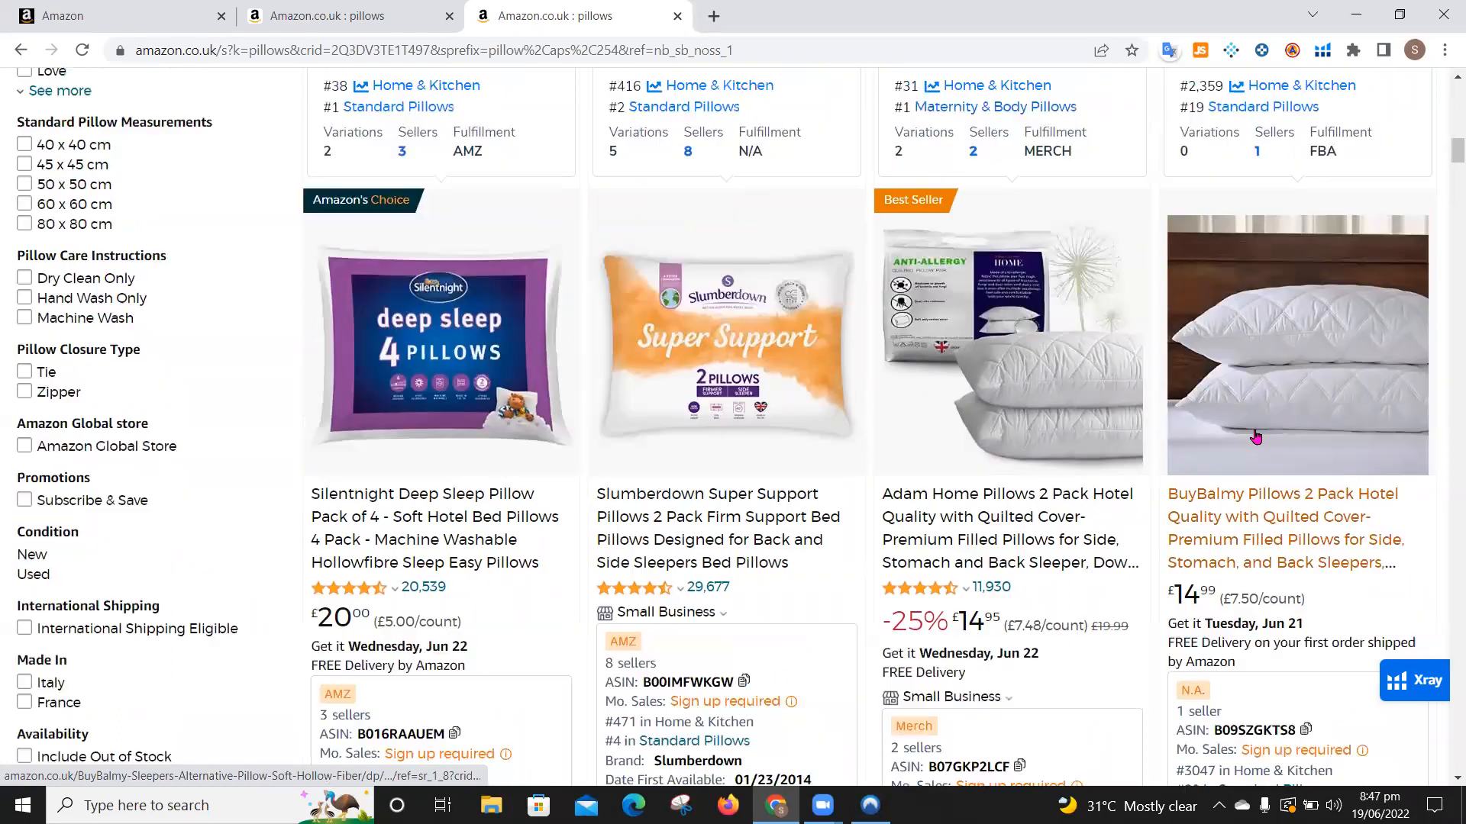
{"action": "scroll", "coordinate": [1260, 437], "scroll_direction": "down", "scroll_amount": 1}
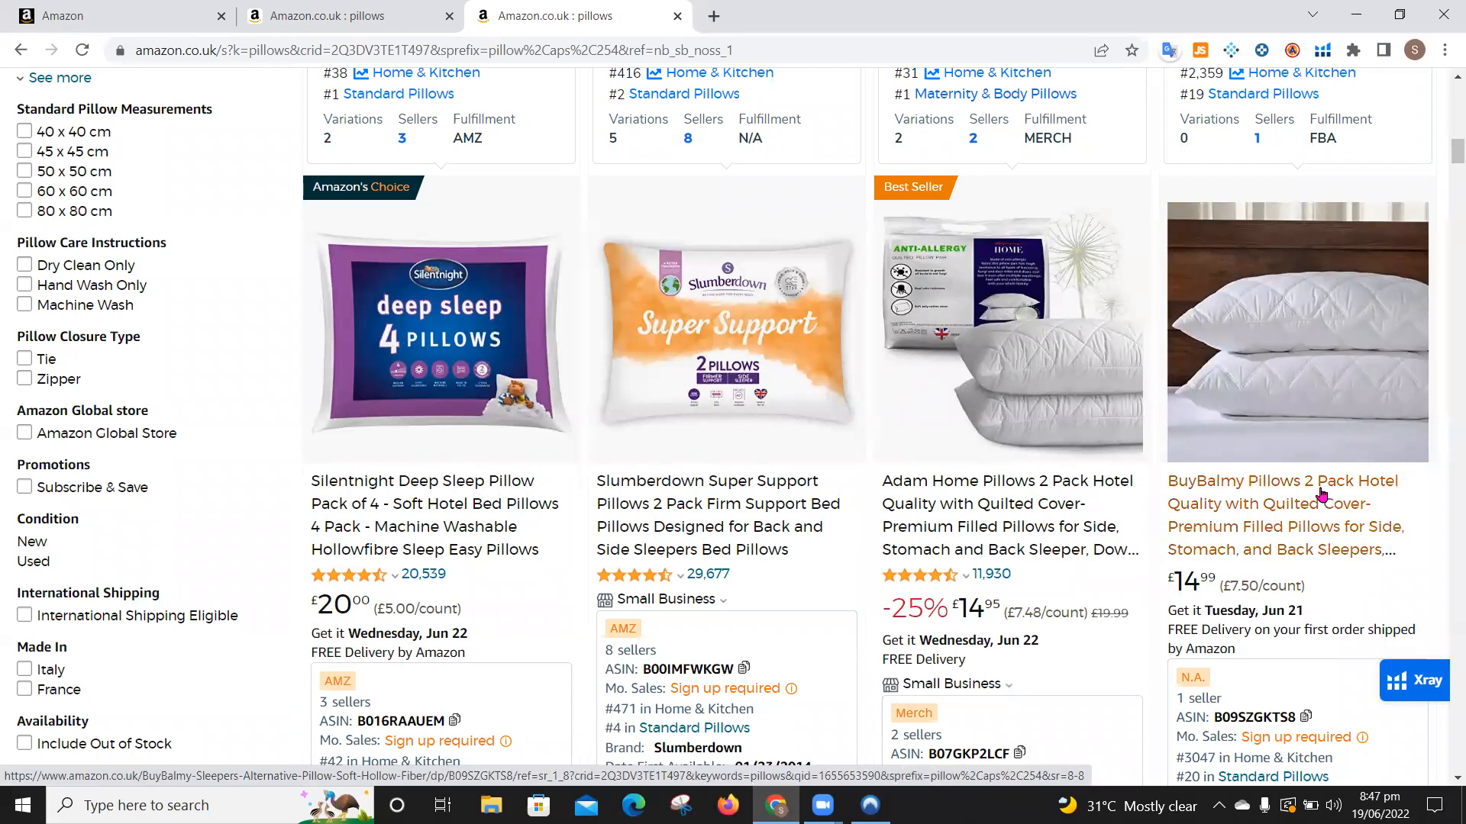
{"action": "scroll", "coordinate": [1321, 495], "scroll_direction": "up", "scroll_amount": 1}
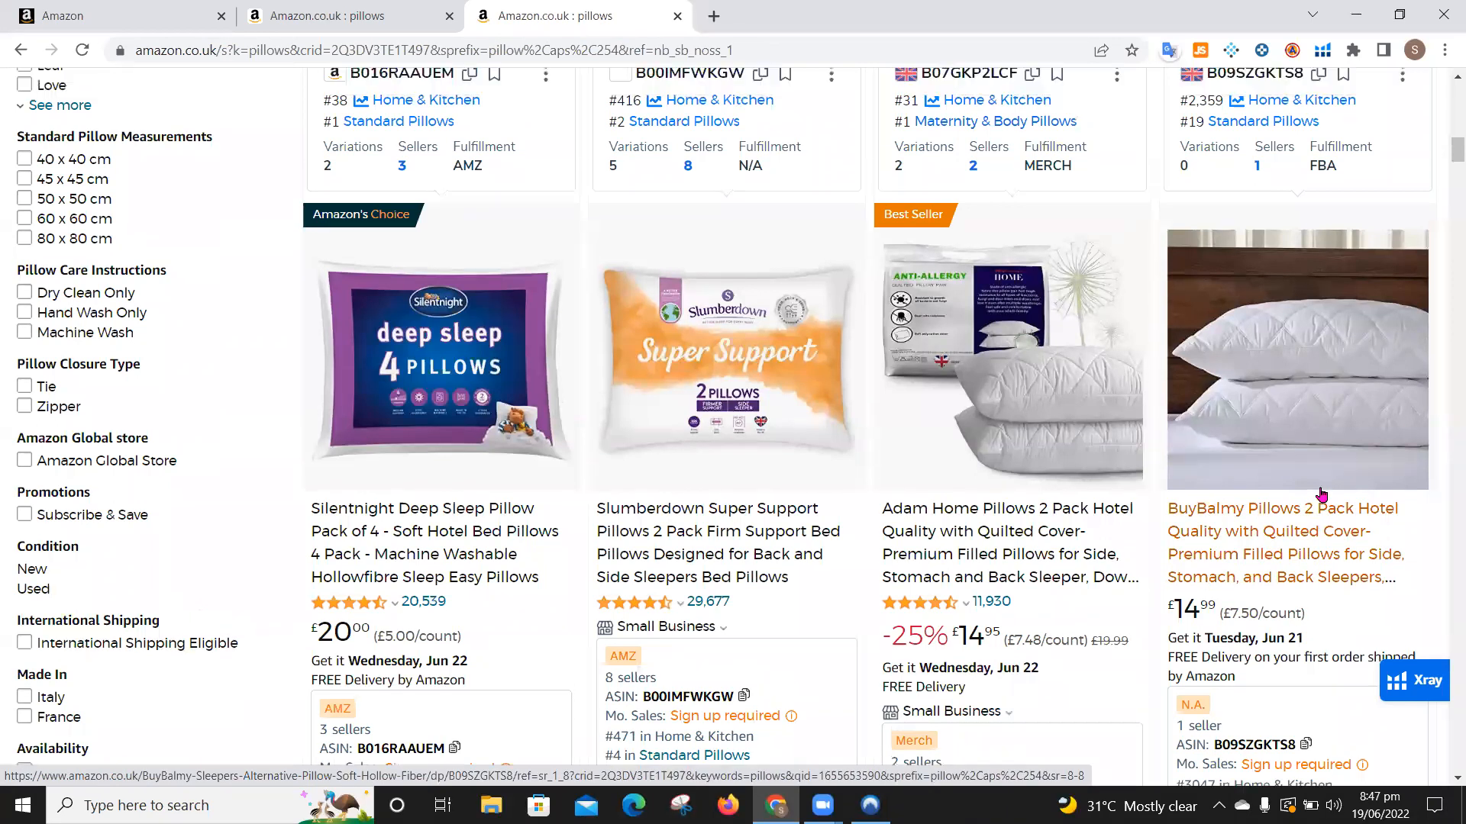
{"action": "scroll", "coordinate": [1322, 495], "scroll_direction": "down", "scroll_amount": 1}
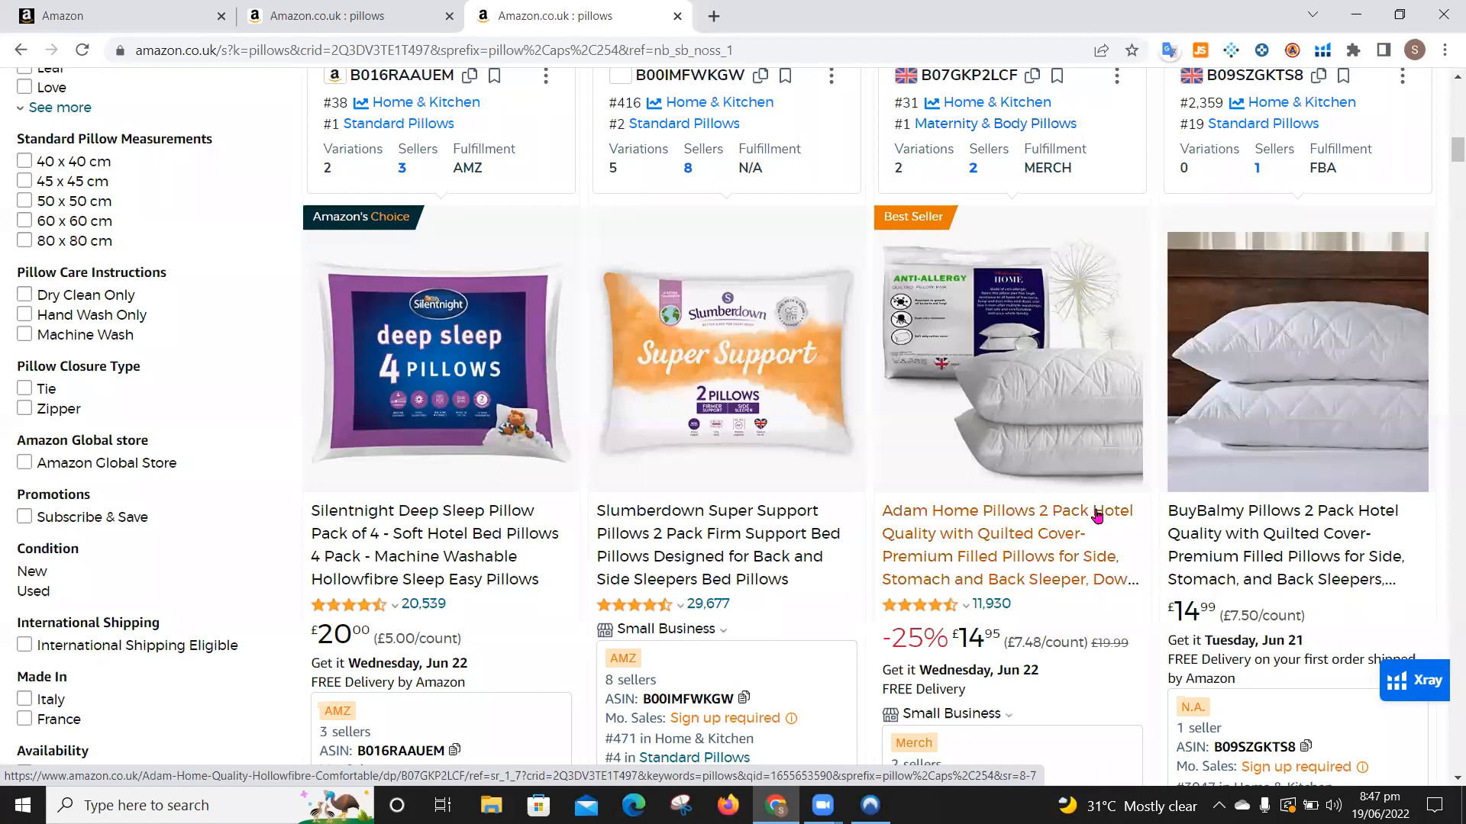
Step: Review the seller data under the second row of listings and the sponsored products in the Highly Rated section
{"action": "scroll", "coordinate": [1096, 516], "scroll_direction": "down", "scroll_amount": 5}
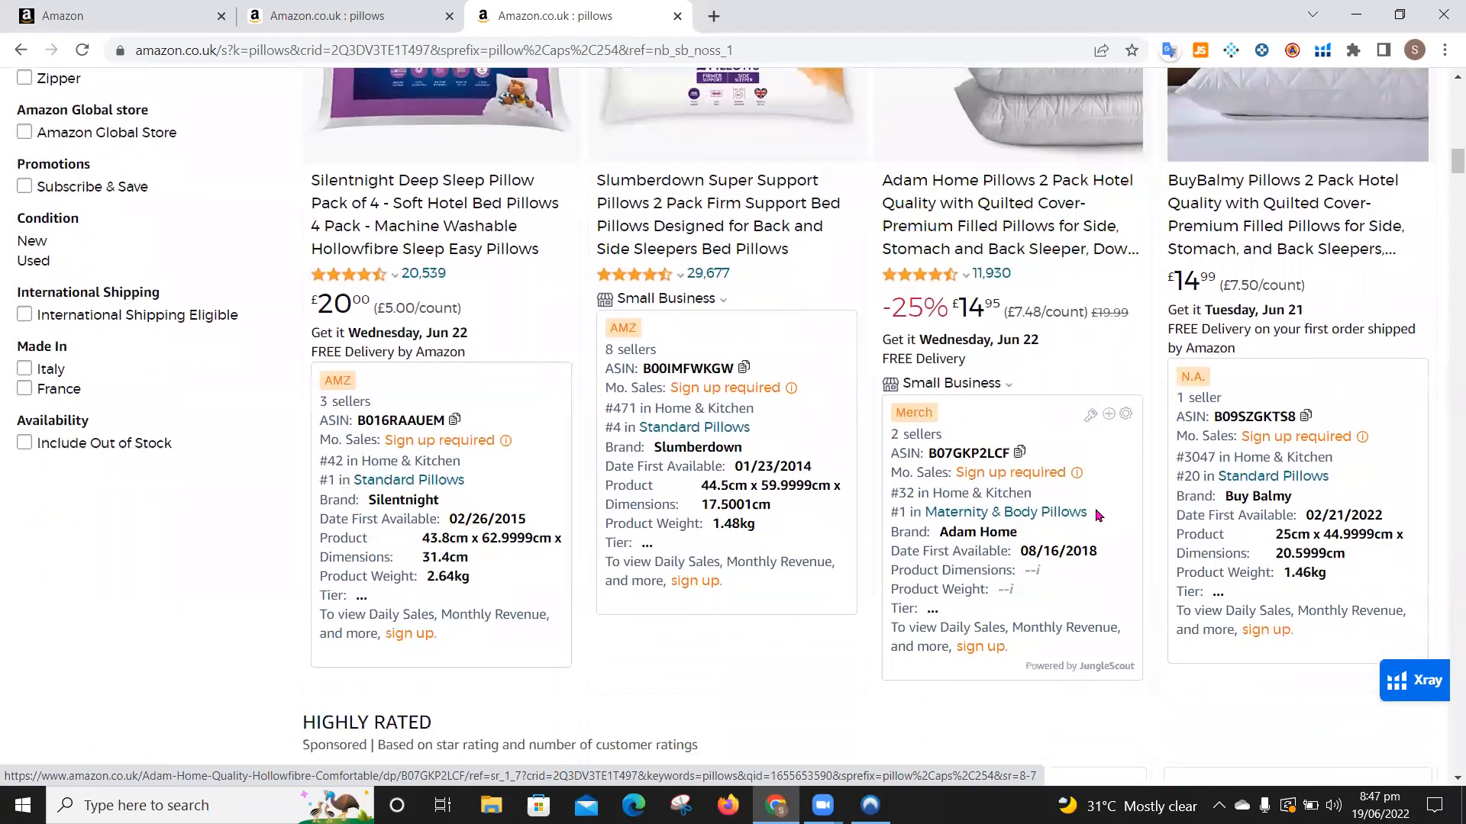
{"action": "scroll", "coordinate": [1096, 516], "scroll_direction": "down", "scroll_amount": 6}
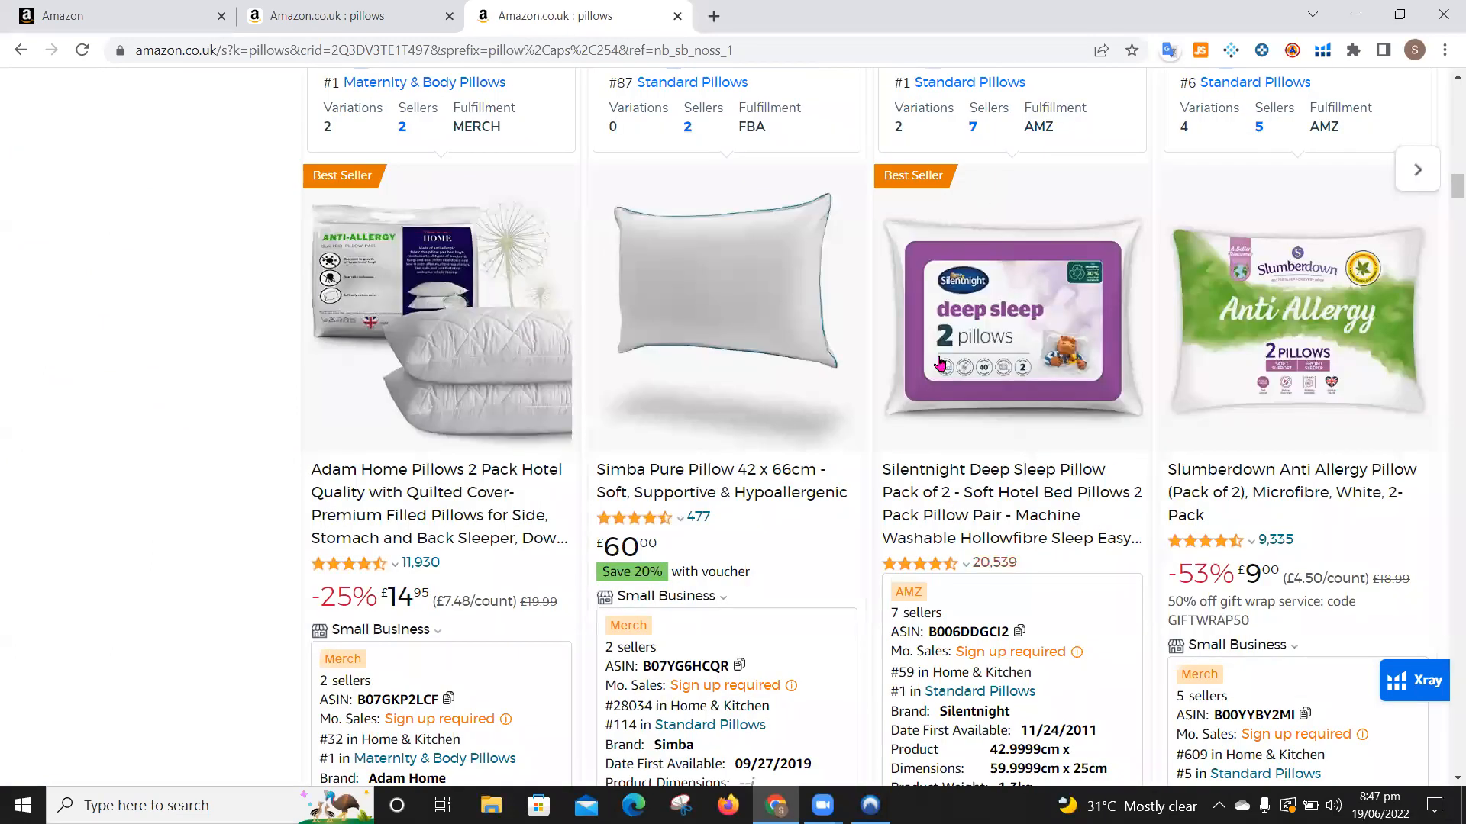
{"action": "scroll", "coordinate": [997, 486], "scroll_direction": "up", "scroll_amount": 4}
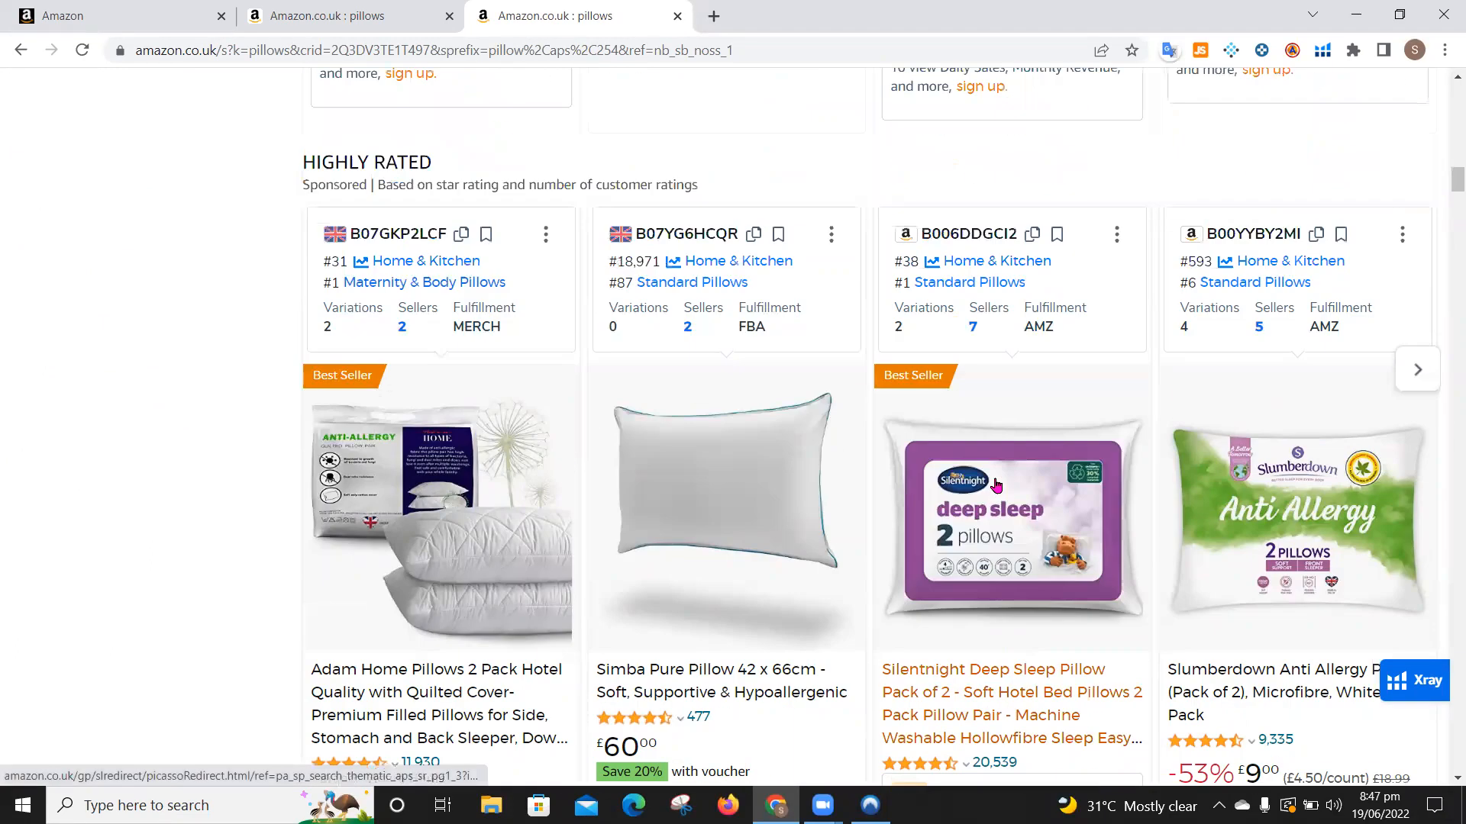
{"action": "scroll", "coordinate": [996, 486], "scroll_direction": "up", "scroll_amount": 5}
{"action": "scroll", "coordinate": [994, 483], "scroll_direction": "up", "scroll_amount": 2}
Step: Look through the listings from the Amazon Basics pillows down to the Molblly row, returning to the Amazon's Choice row
{"action": "scroll", "coordinate": [995, 484], "scroll_direction": "down", "scroll_amount": 10}
{"action": "scroll", "coordinate": [996, 485], "scroll_direction": "down", "scroll_amount": 15}
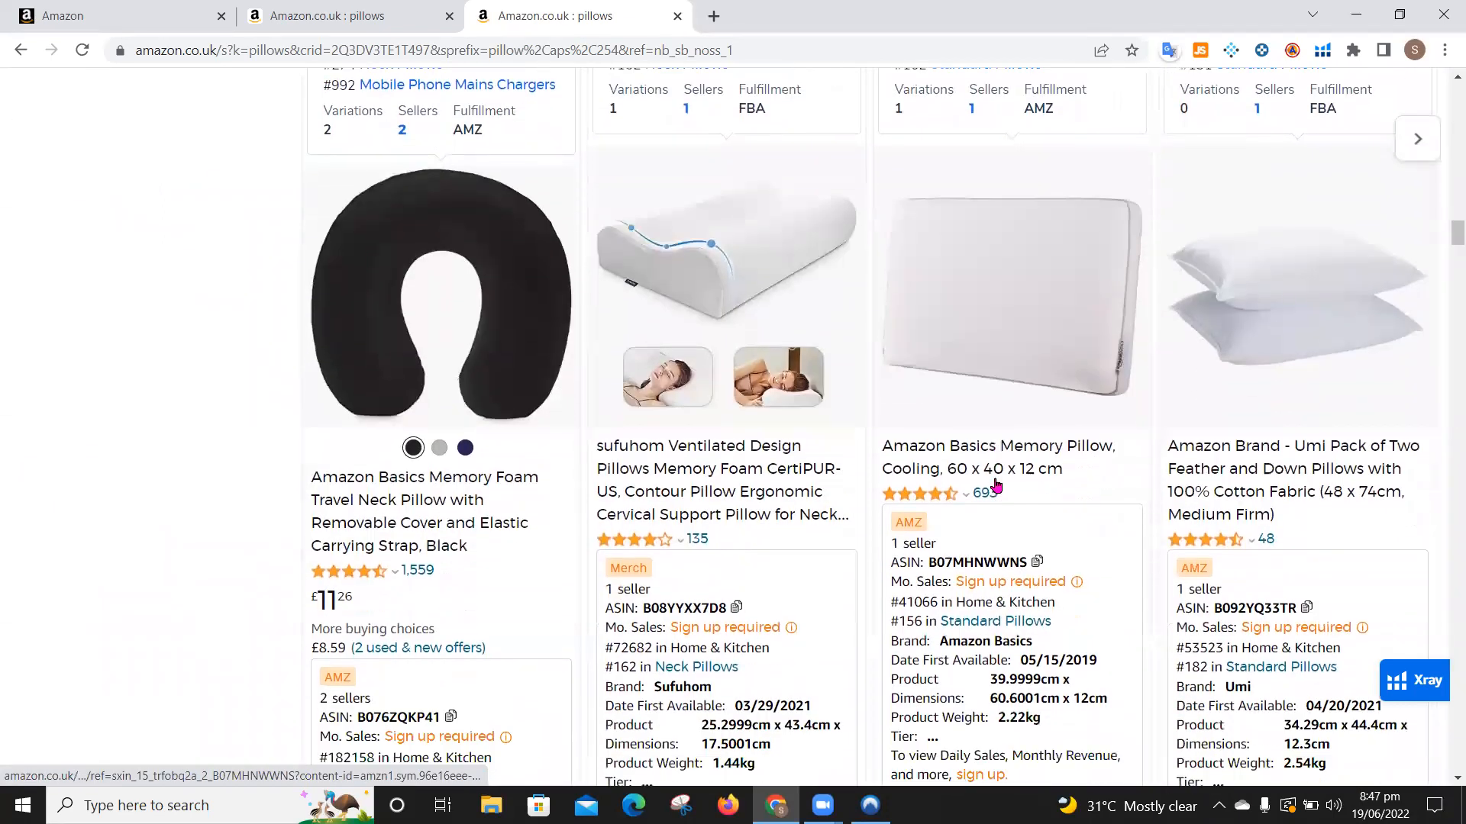
{"action": "scroll", "coordinate": [996, 483], "scroll_direction": "down", "scroll_amount": 2}
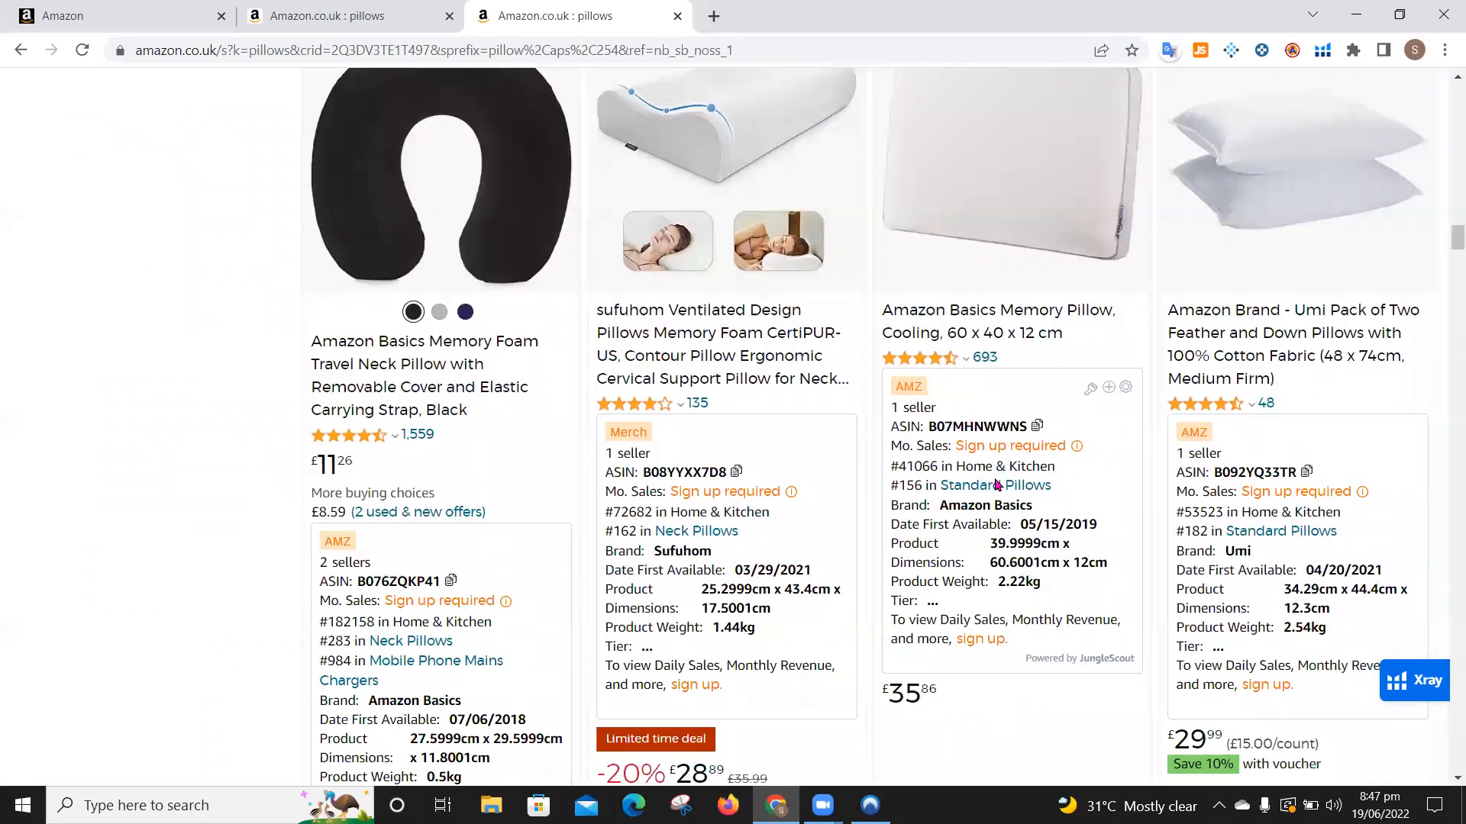
{"action": "scroll", "coordinate": [995, 481], "scroll_direction": "down", "scroll_amount": 13}
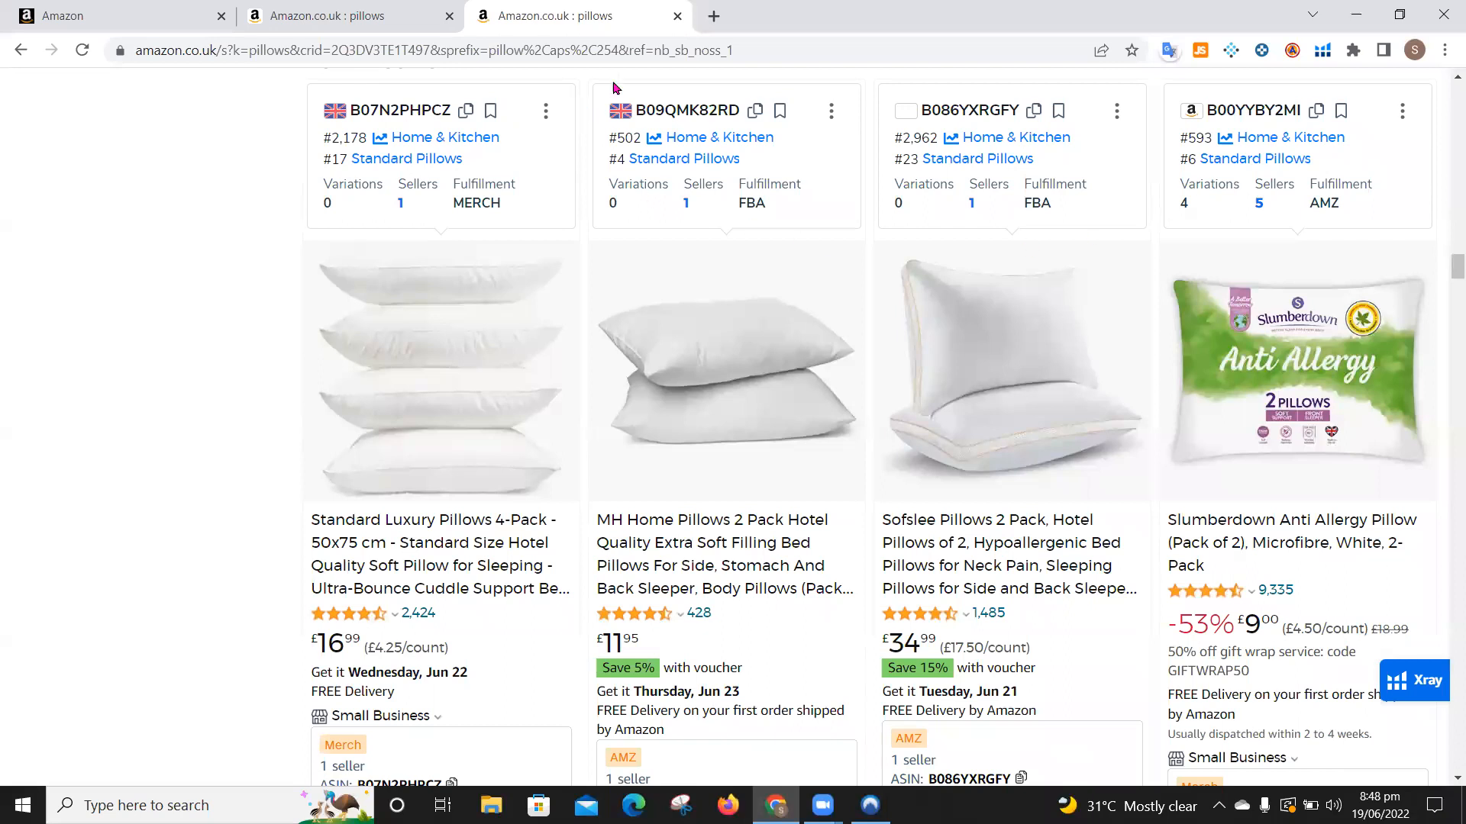
{"action": "scroll", "coordinate": [725, 536], "scroll_direction": "down", "scroll_amount": 12}
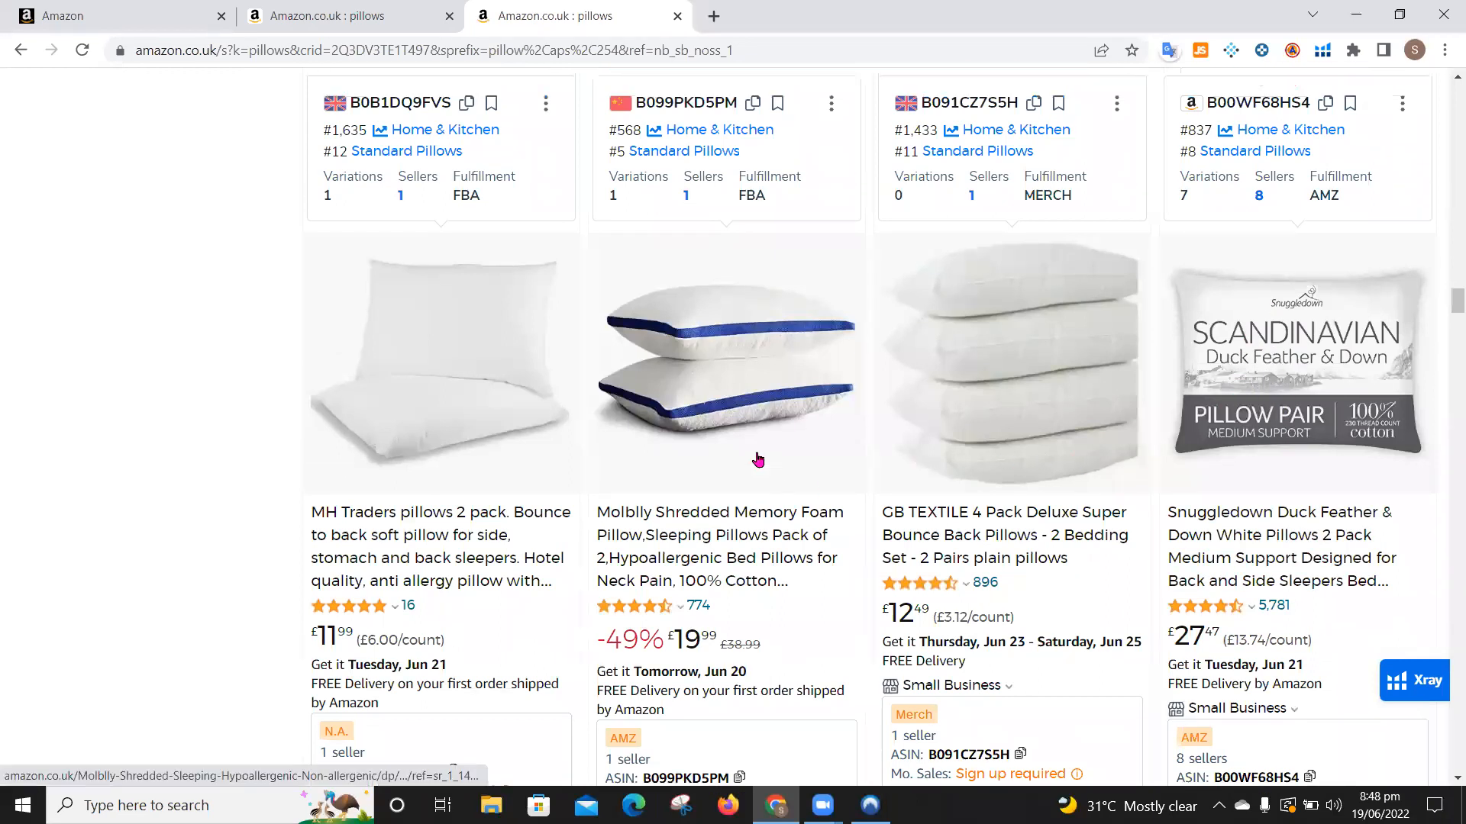
{"action": "scroll", "coordinate": [759, 458], "scroll_direction": "up", "scroll_amount": 3}
{"action": "scroll", "coordinate": [759, 458], "scroll_direction": "up", "scroll_amount": 15}
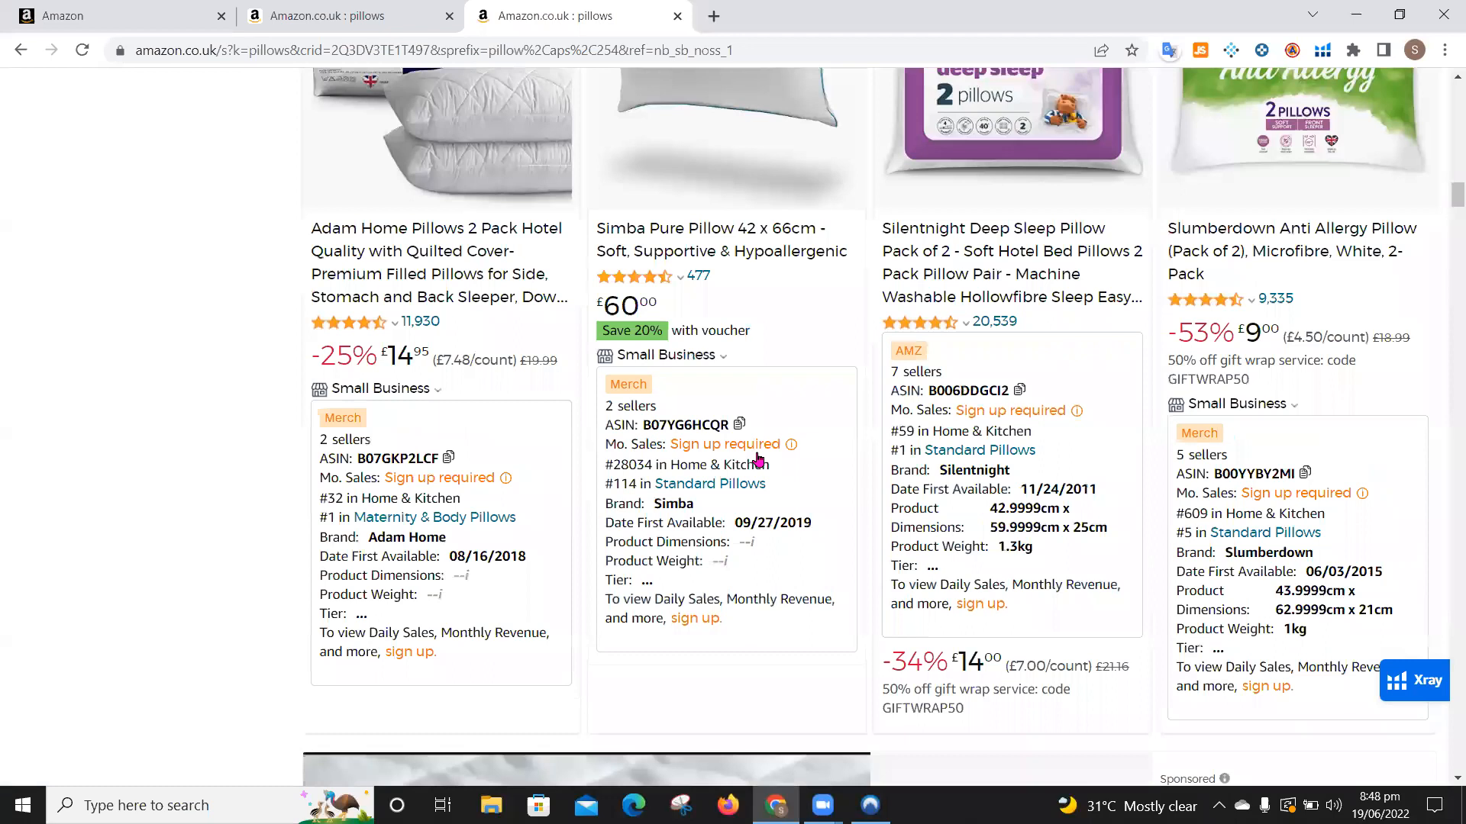
{"action": "scroll", "coordinate": [758, 458], "scroll_direction": "up", "scroll_amount": 4}
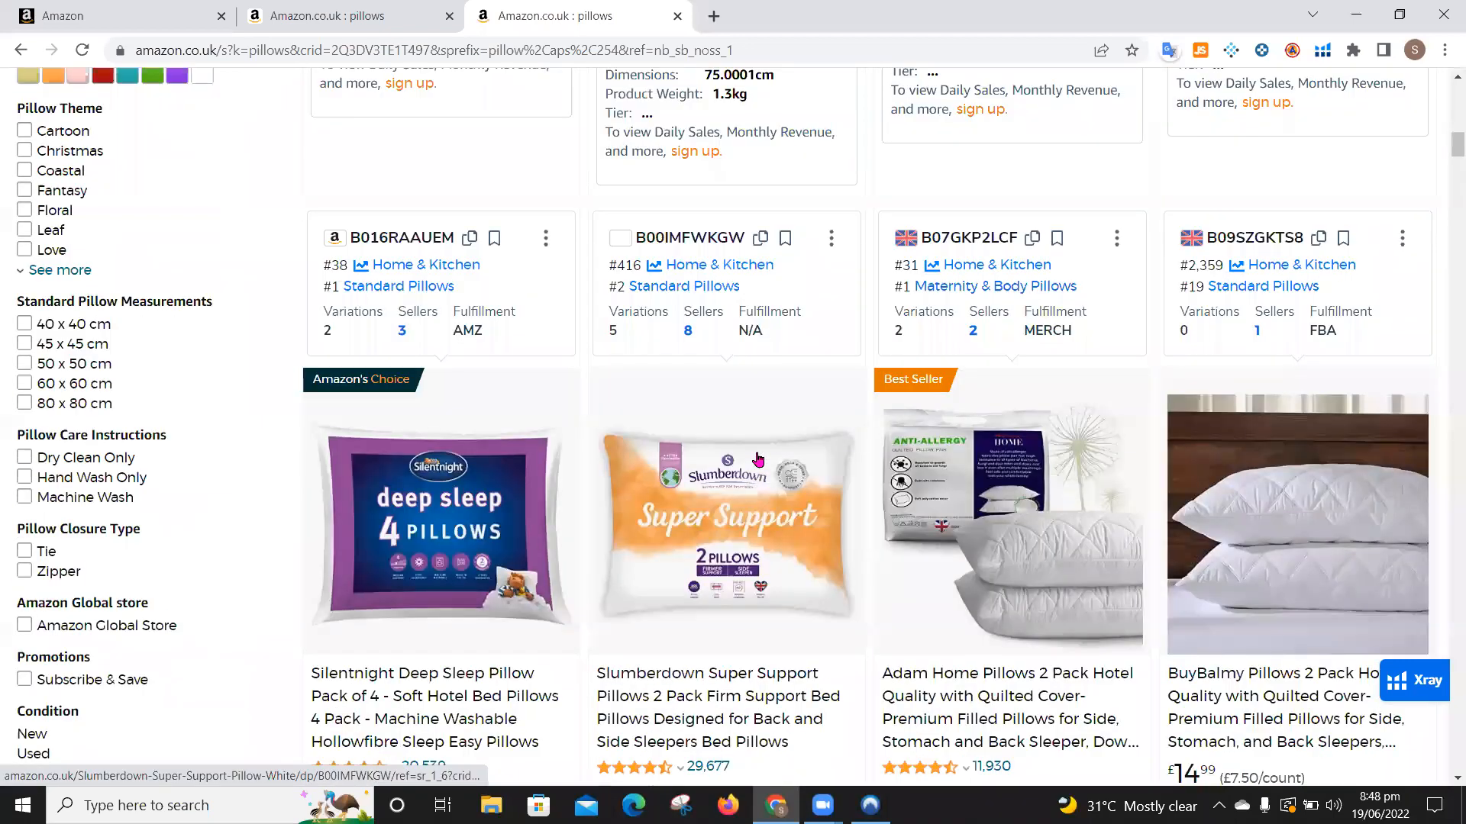
Step: Compare the Amazon's Choice and Best Seller row of listings with the sponsored Highly Rated section below it
{"action": "scroll", "coordinate": [834, 534], "scroll_direction": "down", "scroll_amount": 2}
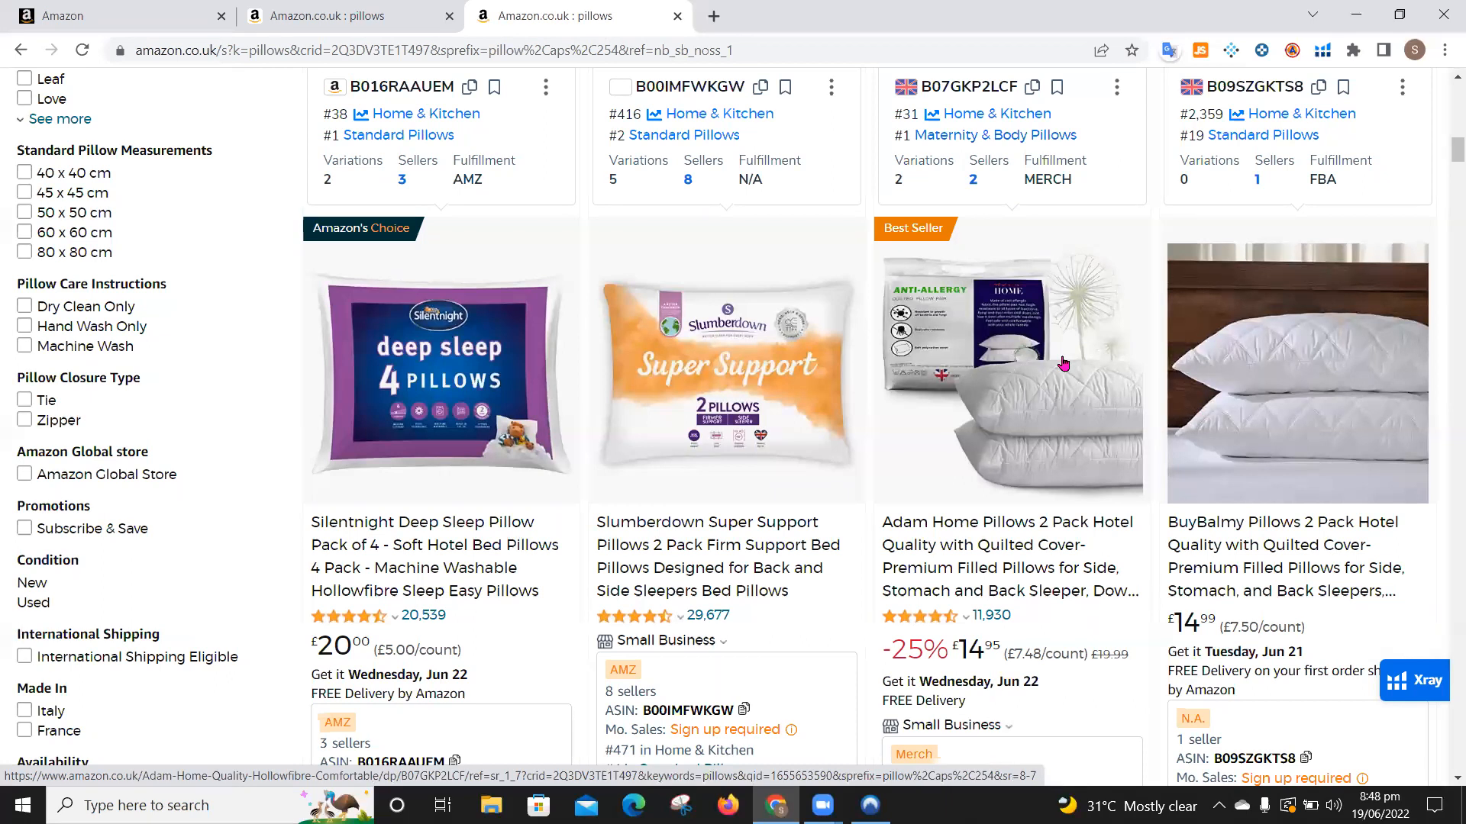
{"action": "scroll", "coordinate": [1063, 364], "scroll_direction": "down", "scroll_amount": 1}
{"action": "scroll", "coordinate": [1067, 364], "scroll_direction": "down", "scroll_amount": 10}
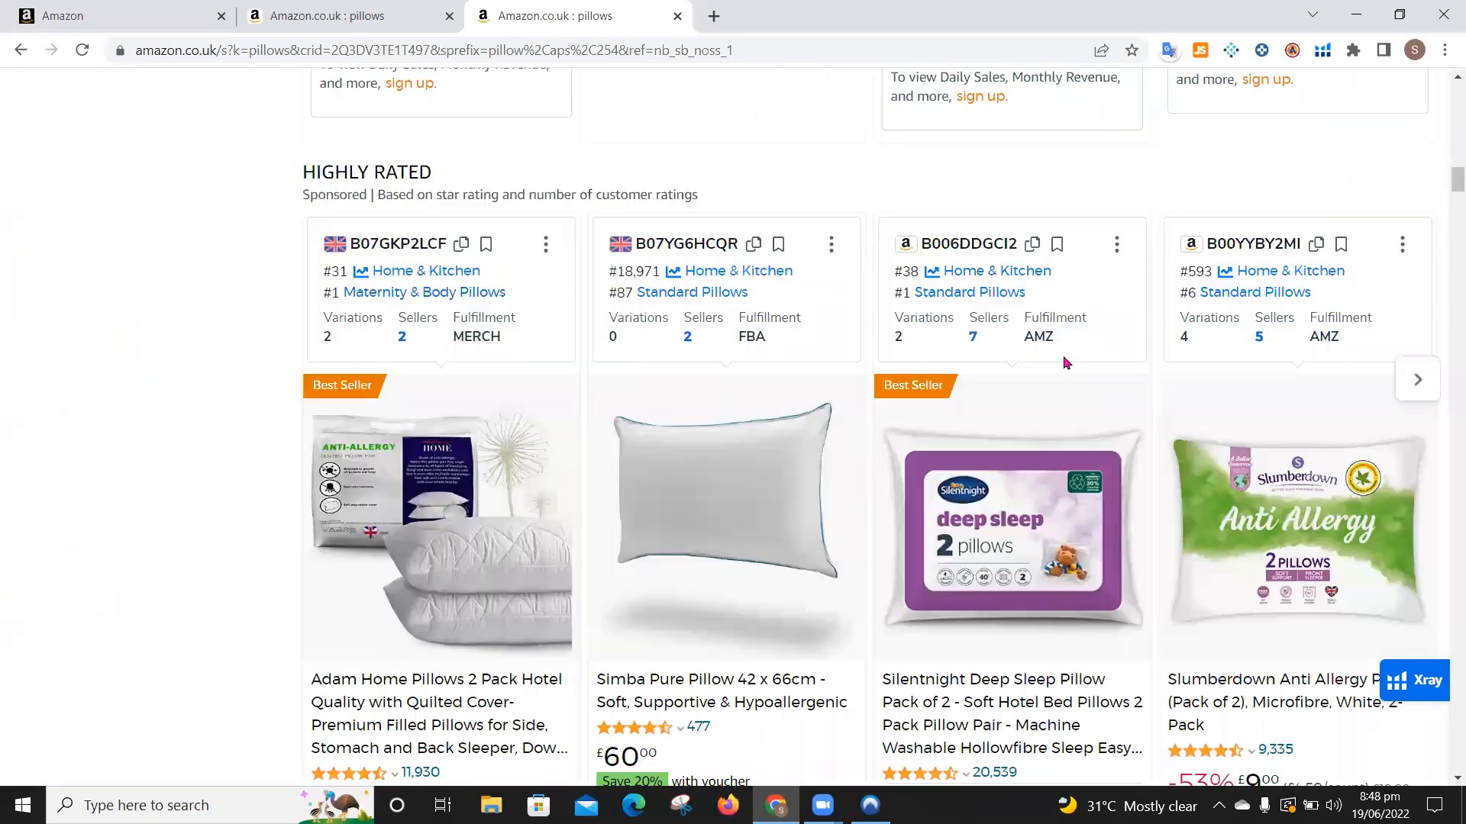
{"action": "scroll", "coordinate": [1066, 363], "scroll_direction": "up", "scroll_amount": 10}
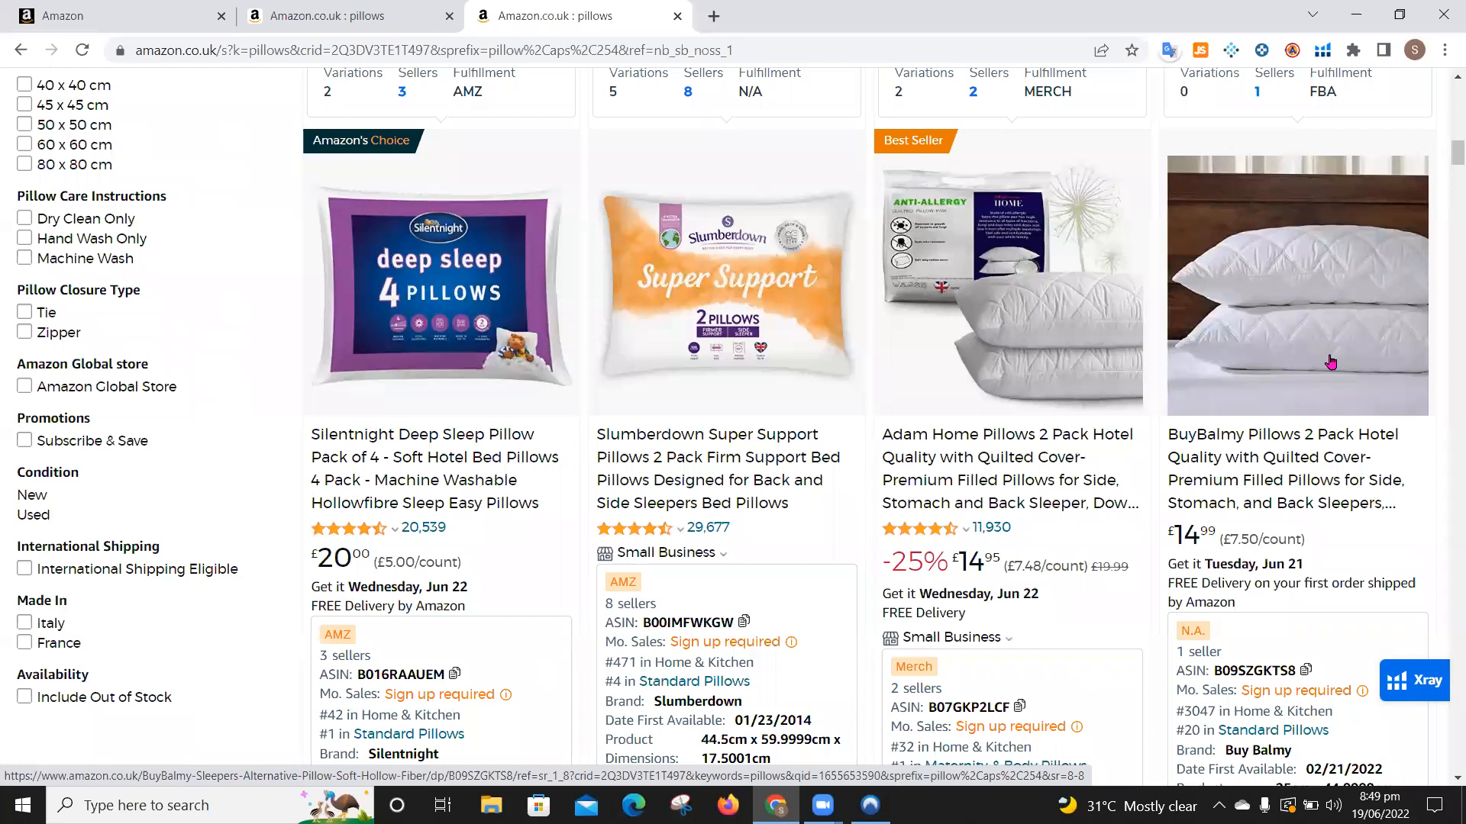
{"action": "scroll", "coordinate": [1330, 362], "scroll_direction": "down", "scroll_amount": 1}
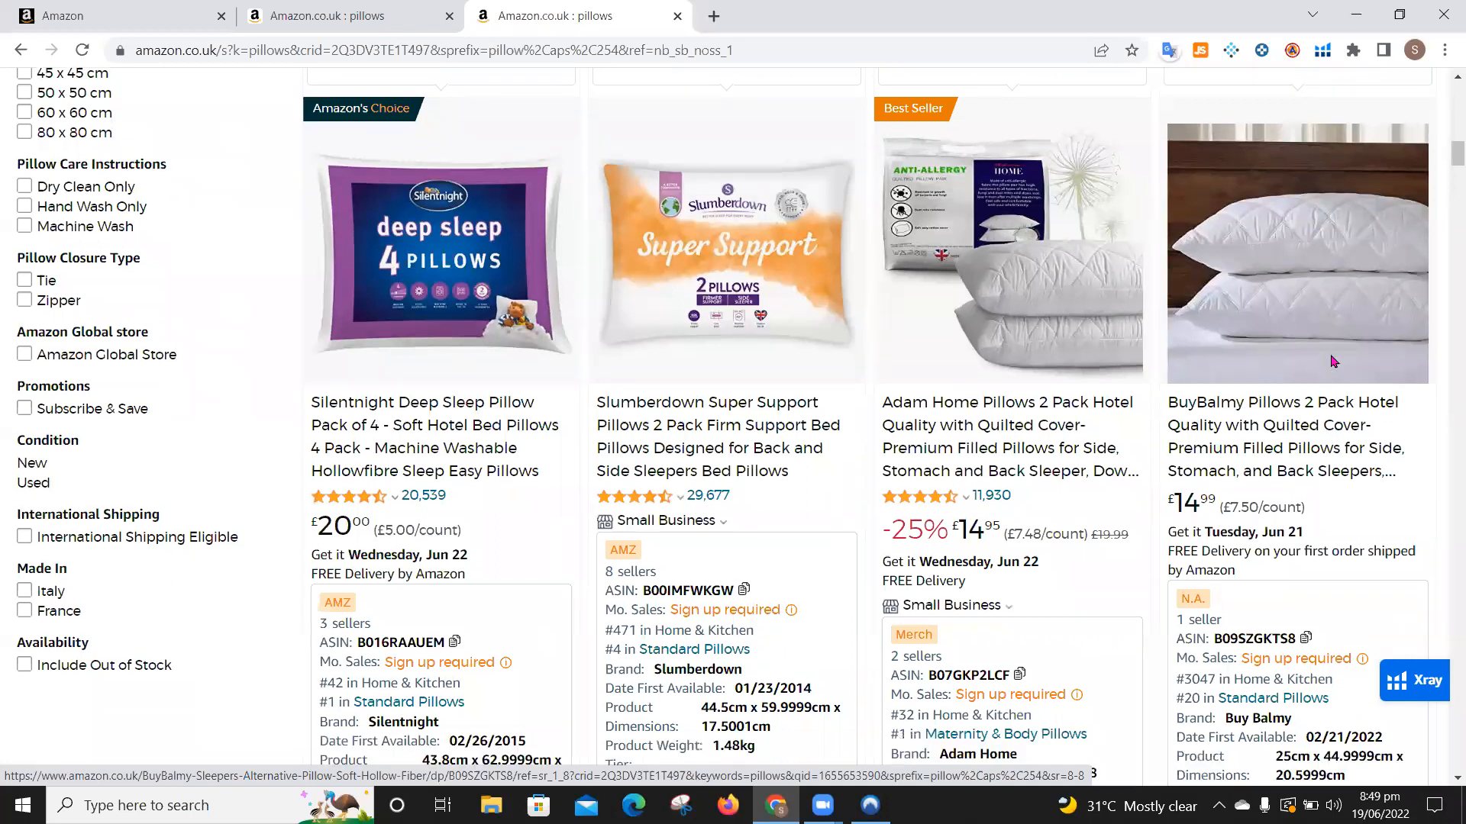
{"action": "scroll", "coordinate": [1333, 362], "scroll_direction": "down", "scroll_amount": 2}
{"action": "scroll", "coordinate": [1250, 435], "scroll_direction": "up", "scroll_amount": 2}
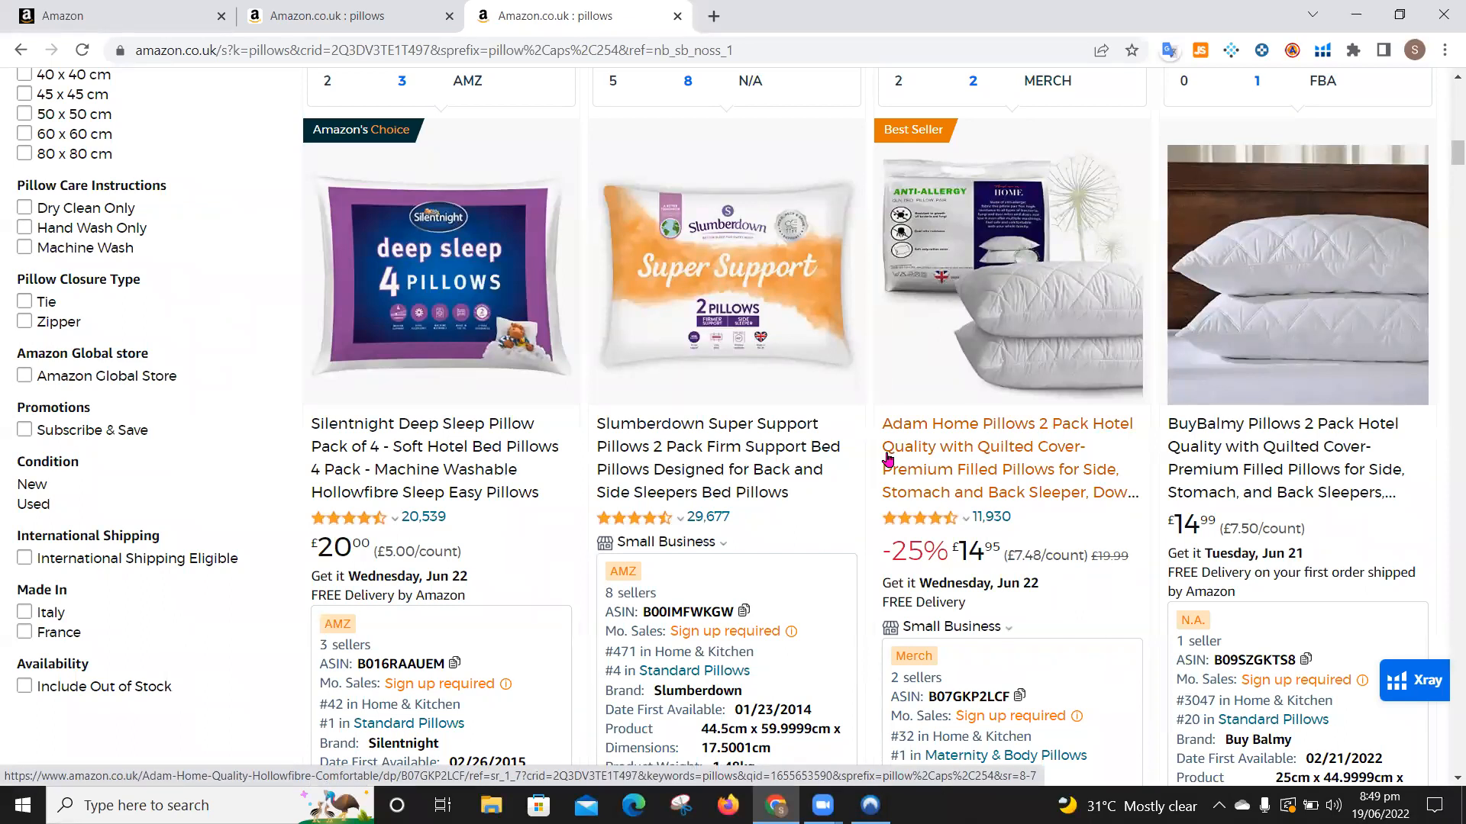
{"action": "scroll", "coordinate": [888, 459], "scroll_direction": "down", "scroll_amount": 10}
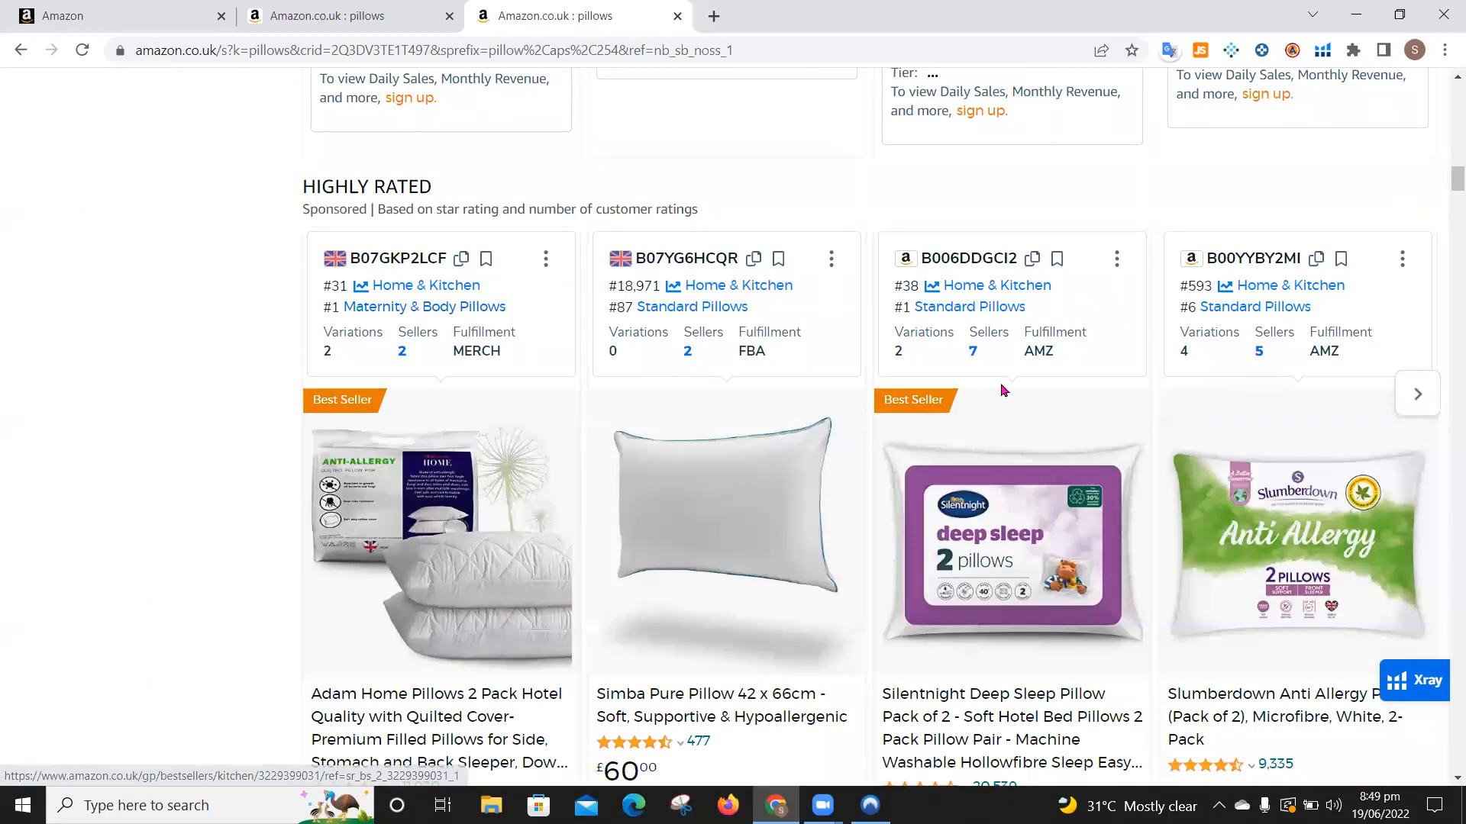
{"action": "scroll", "coordinate": [1002, 390], "scroll_direction": "up", "scroll_amount": 10}
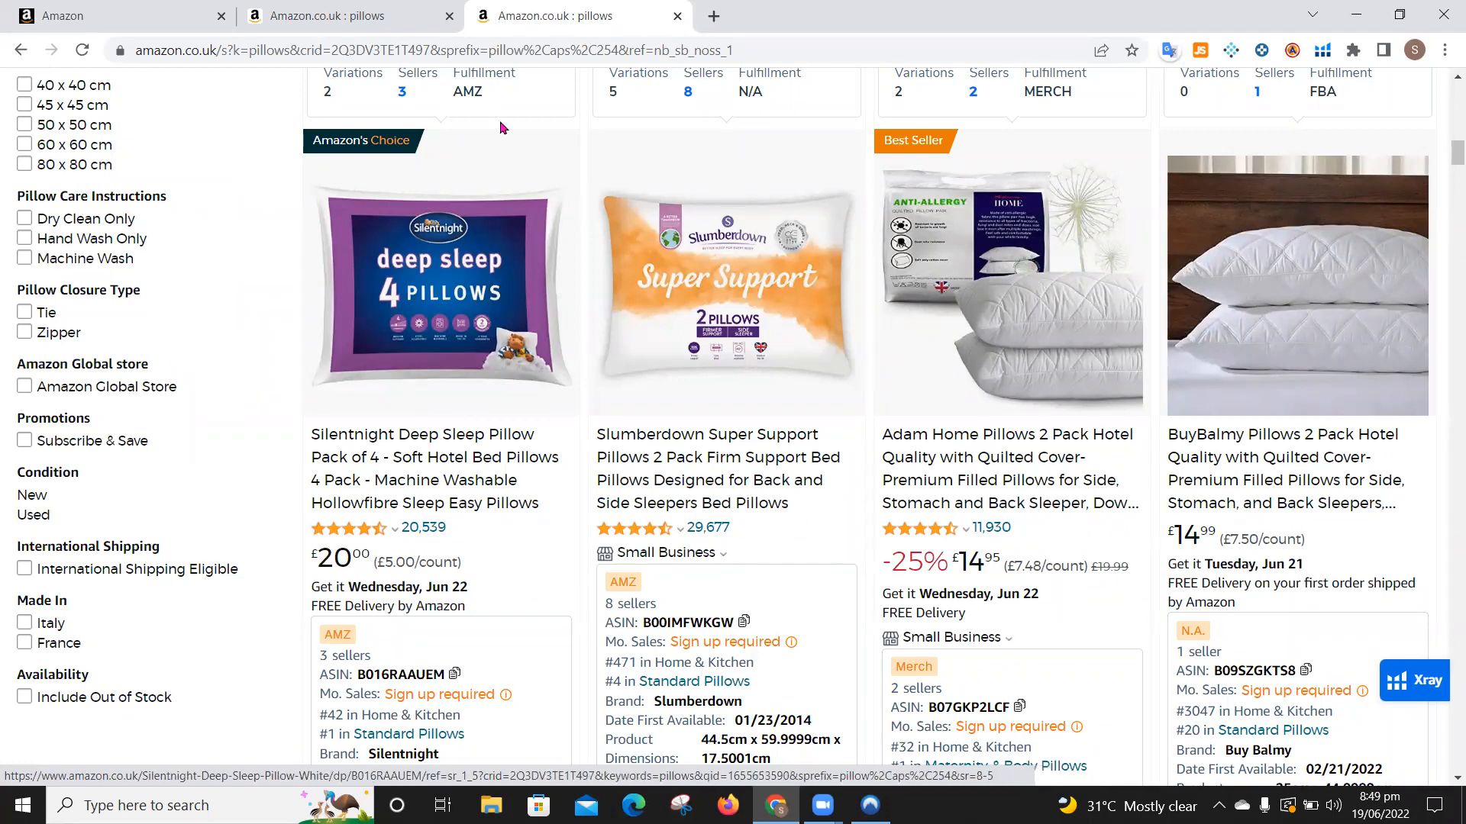
Step: Filter sponsored products out of the Xray pillows results and sort the remaining products by revenue from highest to lowest
{"action": "left_click", "coordinate": [397, 17]}
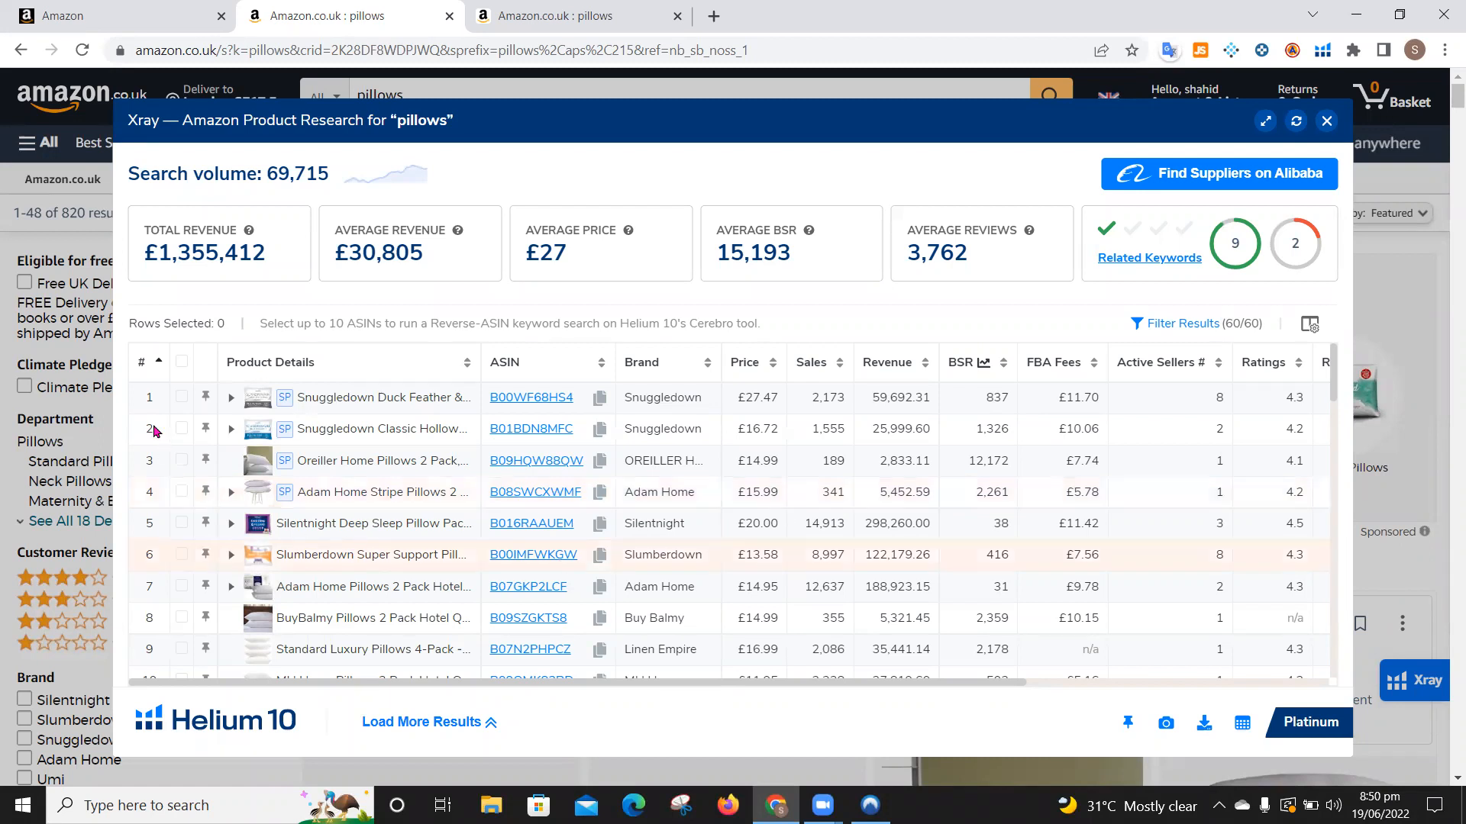
{"action": "mouse_move", "coordinate": [464, 457]}
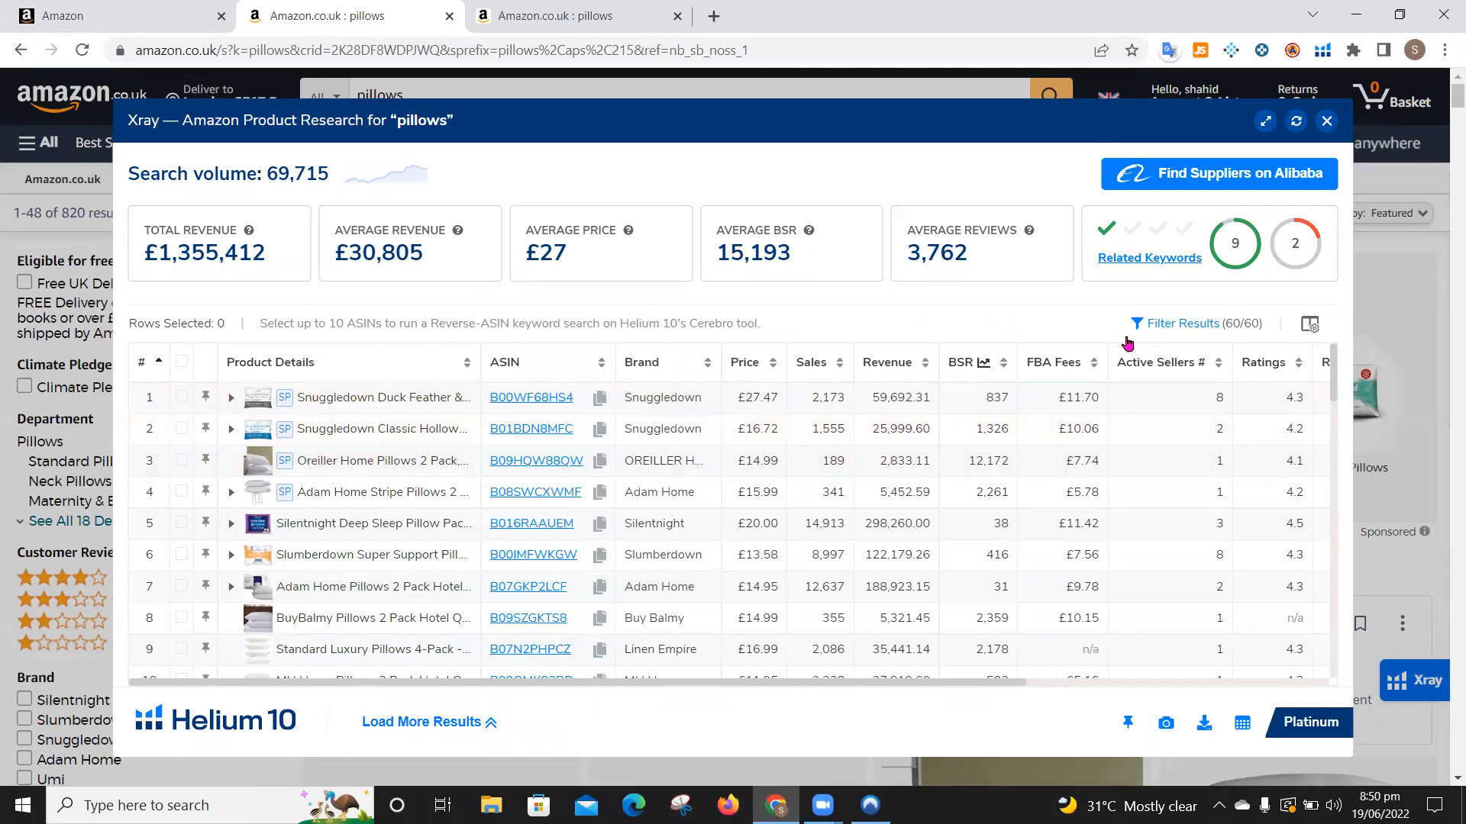
{"action": "left_click", "coordinate": [1168, 326]}
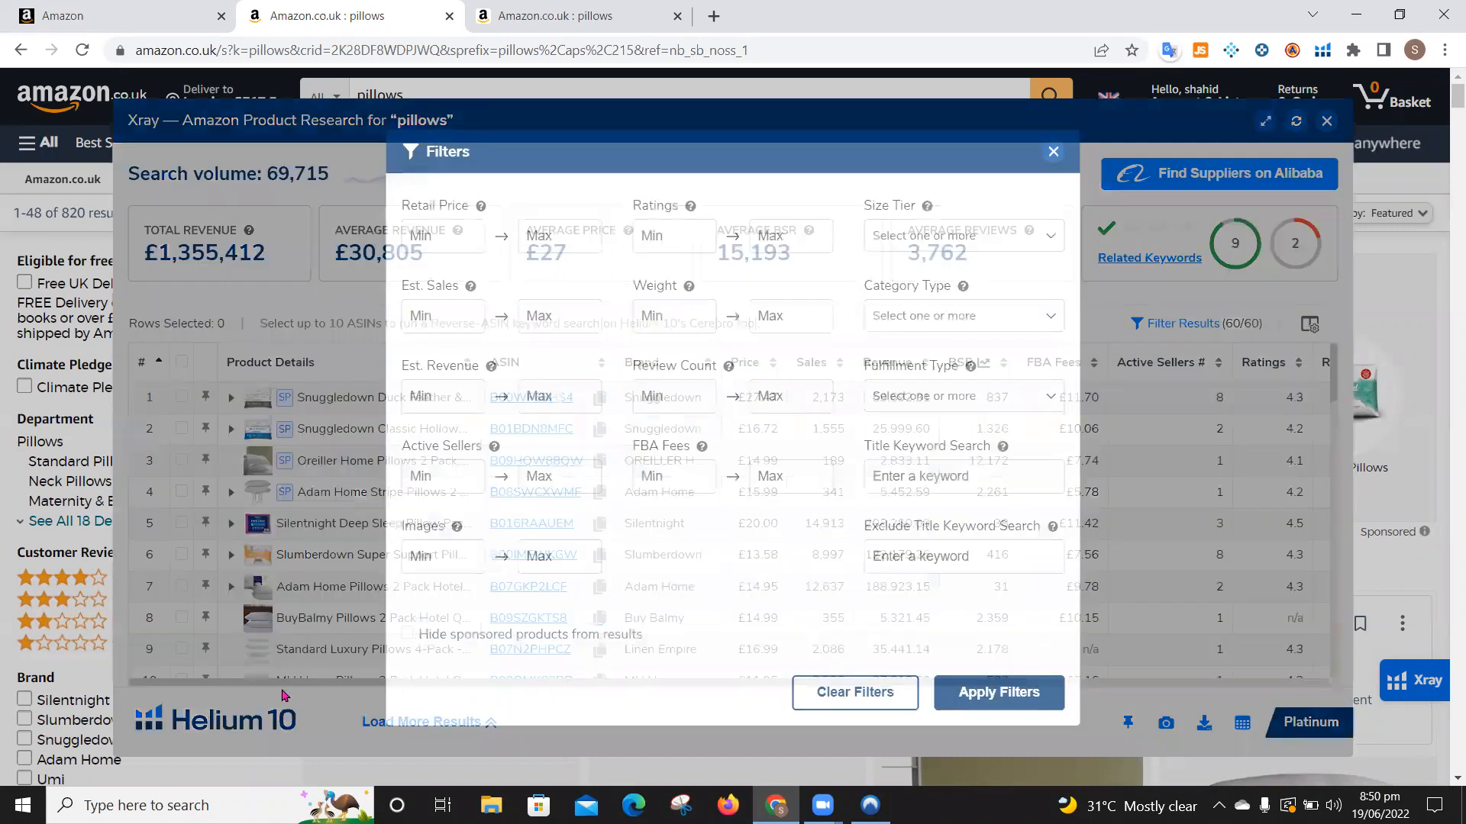
{"action": "left_click", "coordinate": [406, 636]}
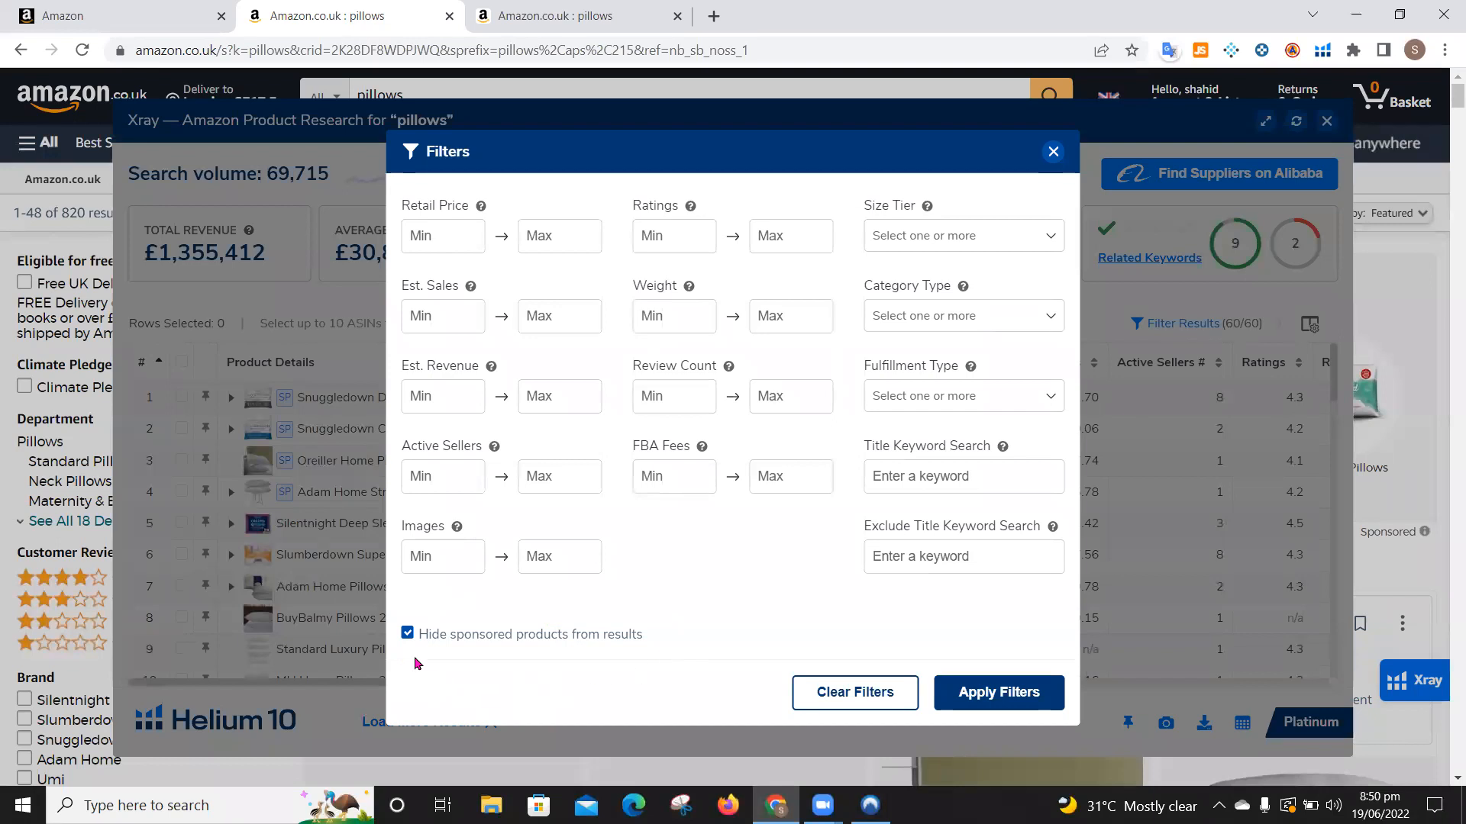
{"action": "left_click", "coordinate": [1007, 712]}
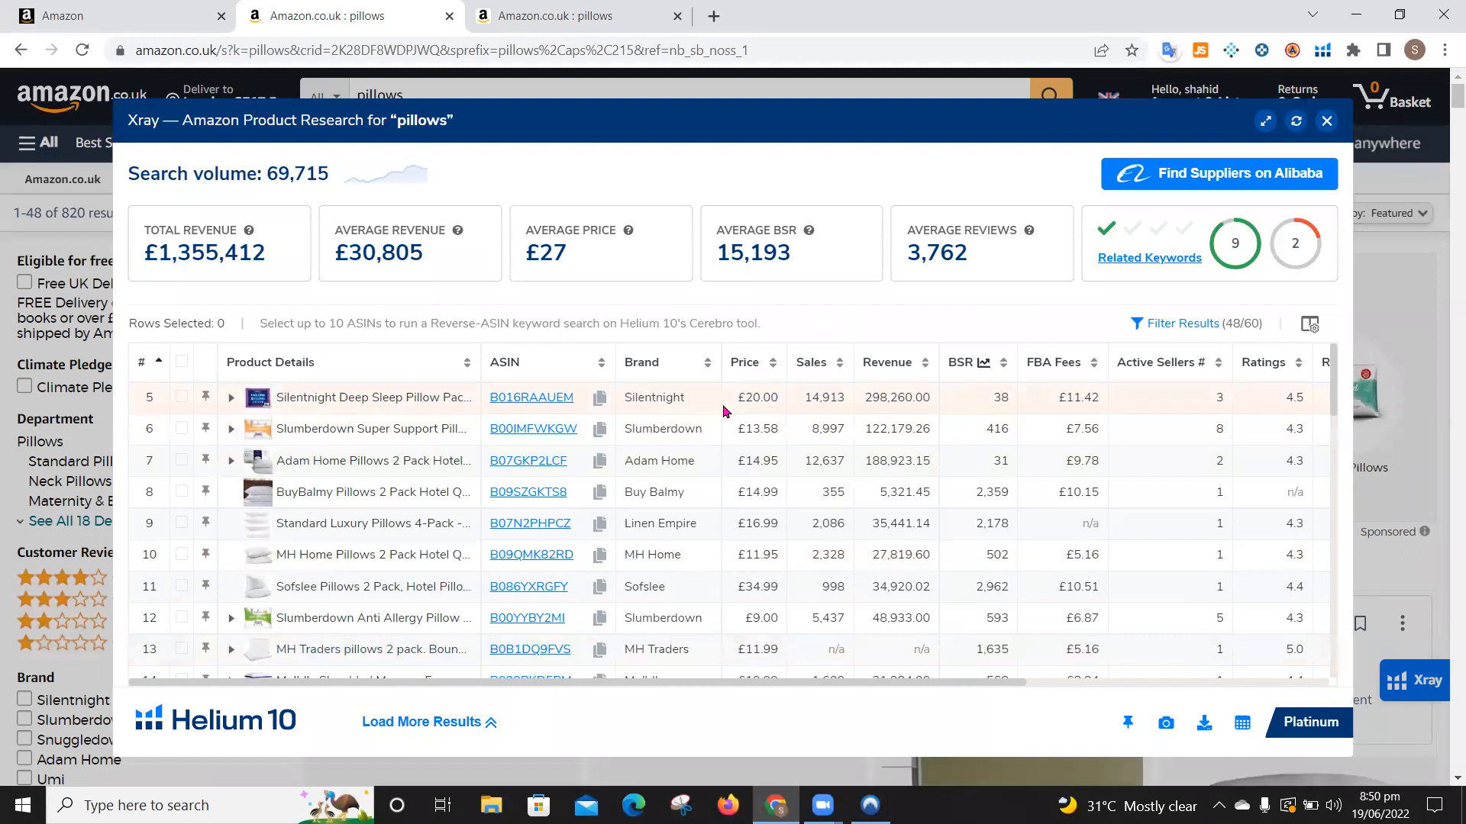
{"action": "left_click", "coordinate": [887, 361]}
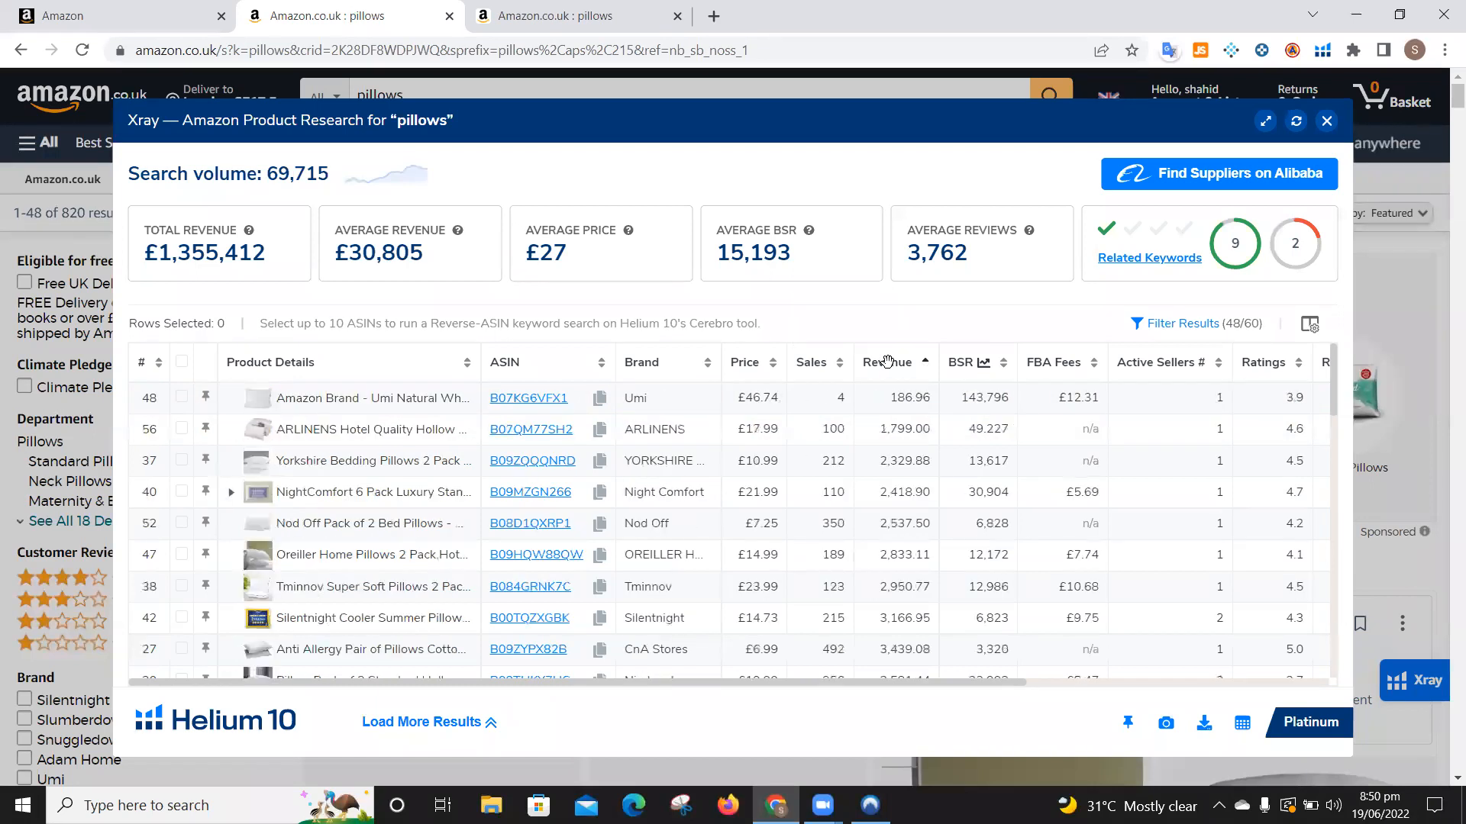
{"action": "left_click", "coordinate": [887, 362]}
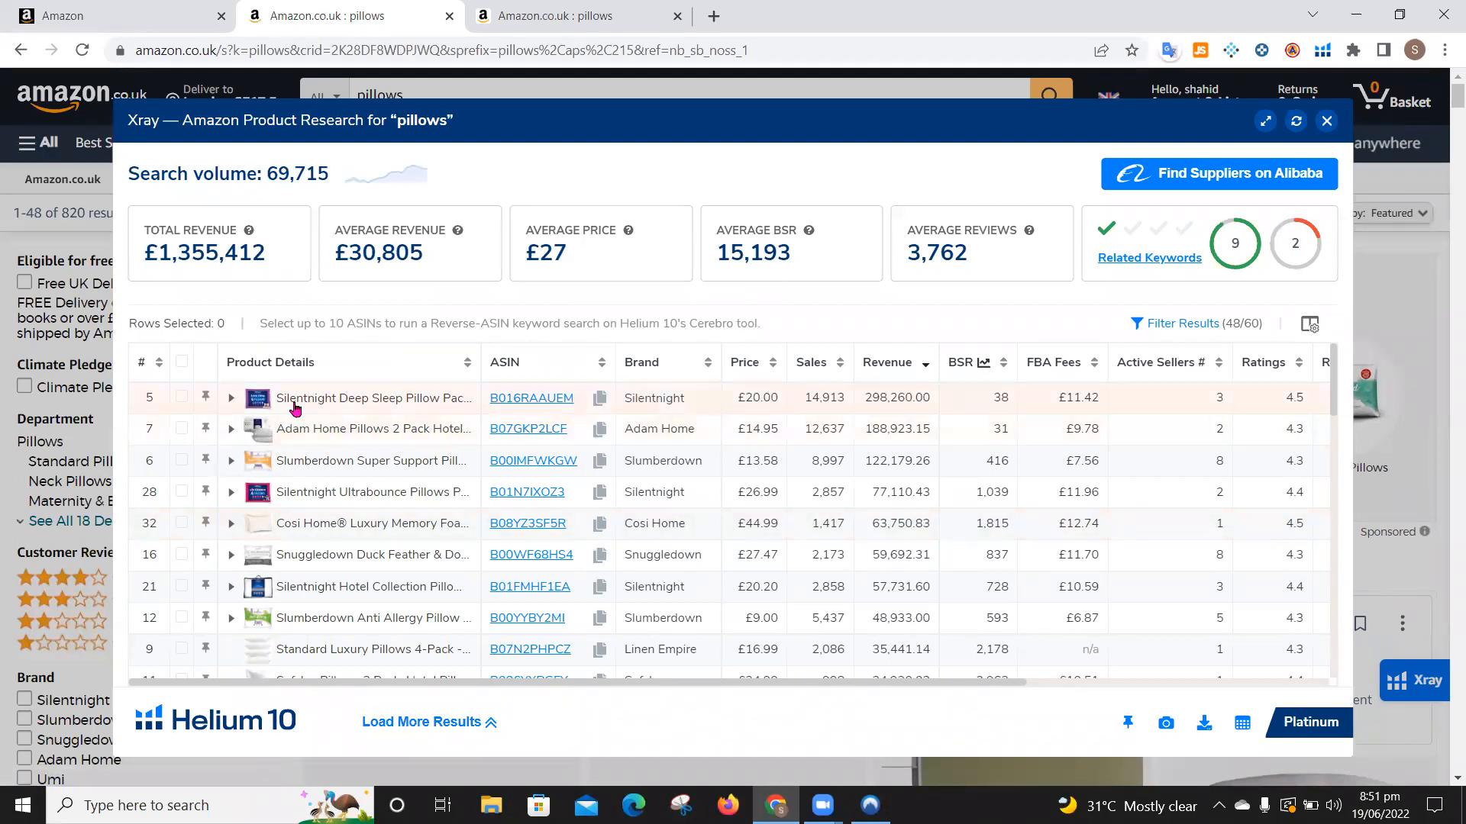
Step: Examine the top-revenue pillow products across sales, BSR, active sellers, ratings, review count, fulfillment, weight and creation date
{"action": "mouse_move", "coordinate": [530, 403]}
{"action": "scroll", "coordinate": [984, 435], "scroll_direction": "right", "scroll_amount": 5}
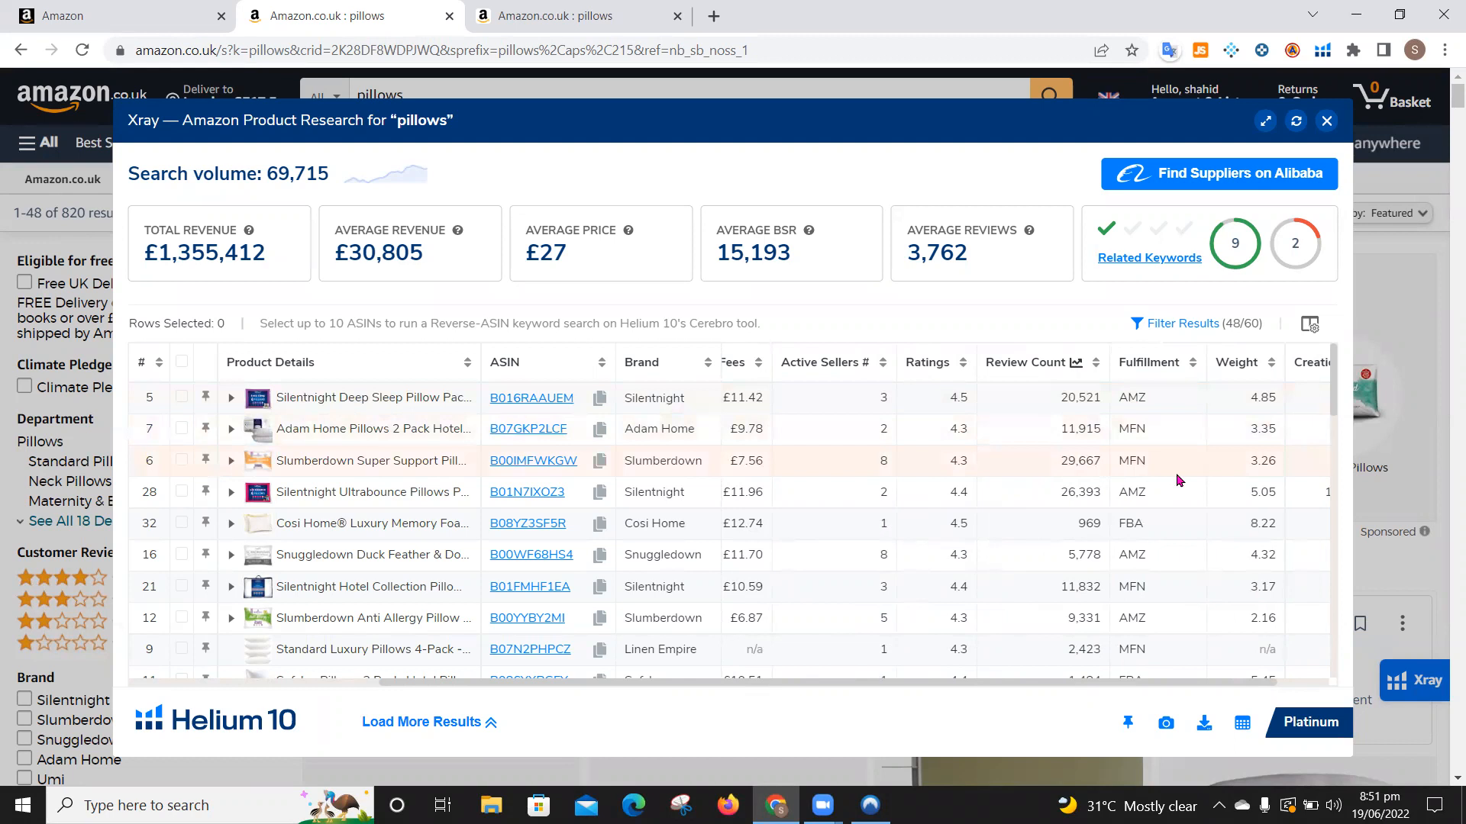
{"action": "scroll", "coordinate": [1175, 474], "scroll_direction": "right", "scroll_amount": 2}
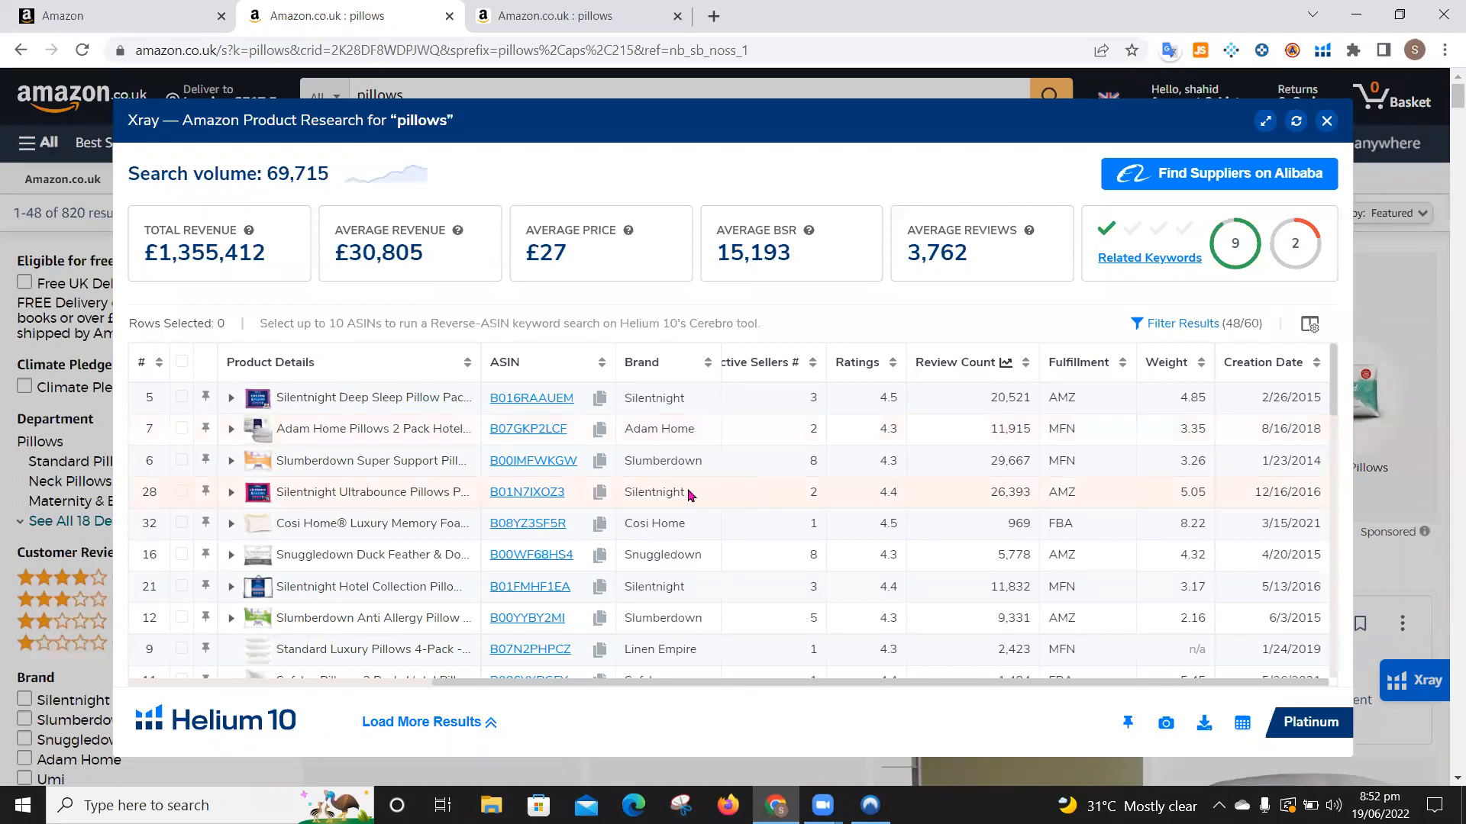
{"action": "scroll", "coordinate": [689, 495], "scroll_direction": "left", "scroll_amount": 10}
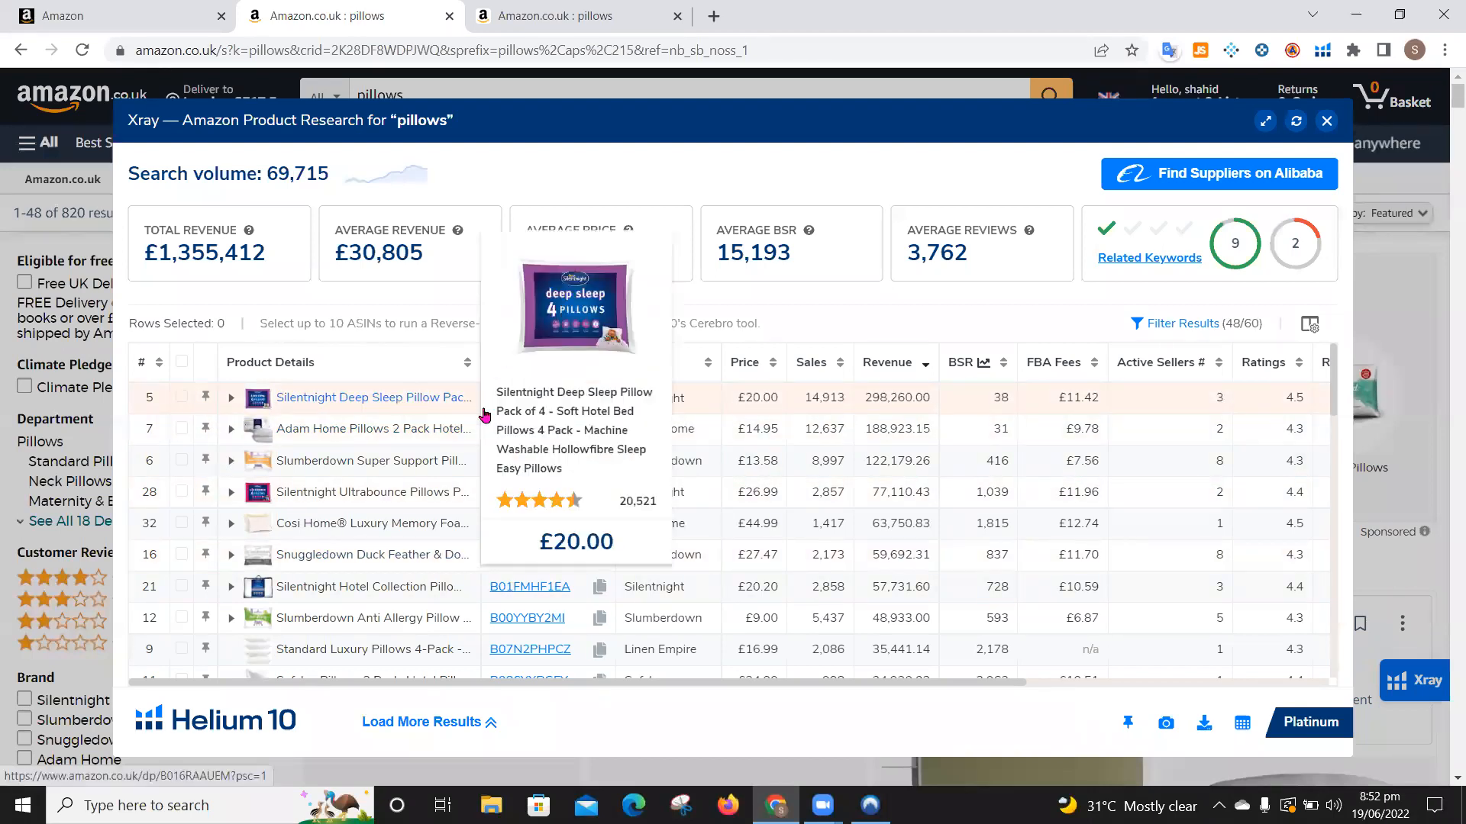
{"action": "mouse_move", "coordinate": [532, 403]}
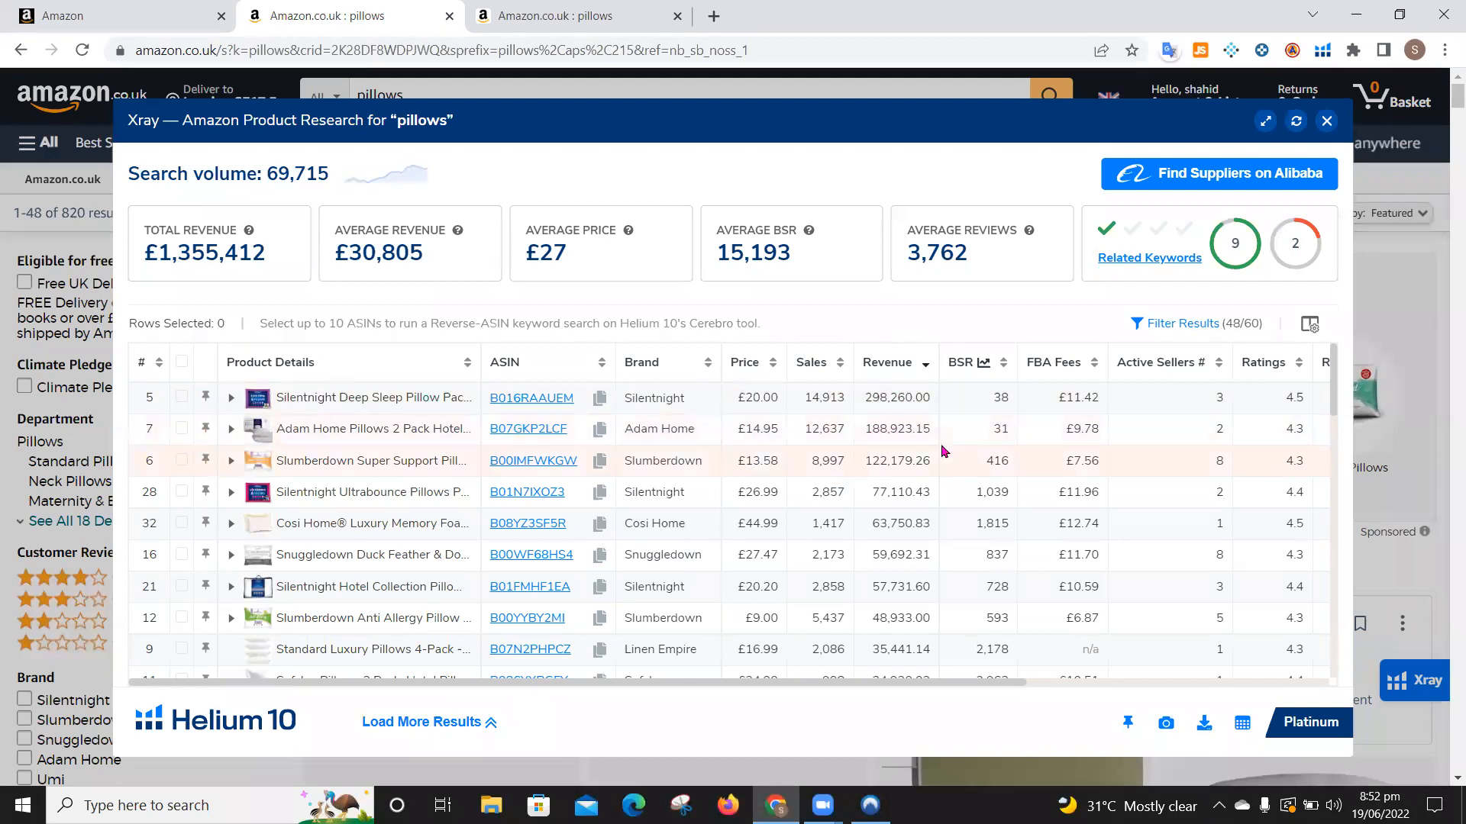
{"action": "scroll", "coordinate": [944, 451], "scroll_direction": "right", "scroll_amount": 5}
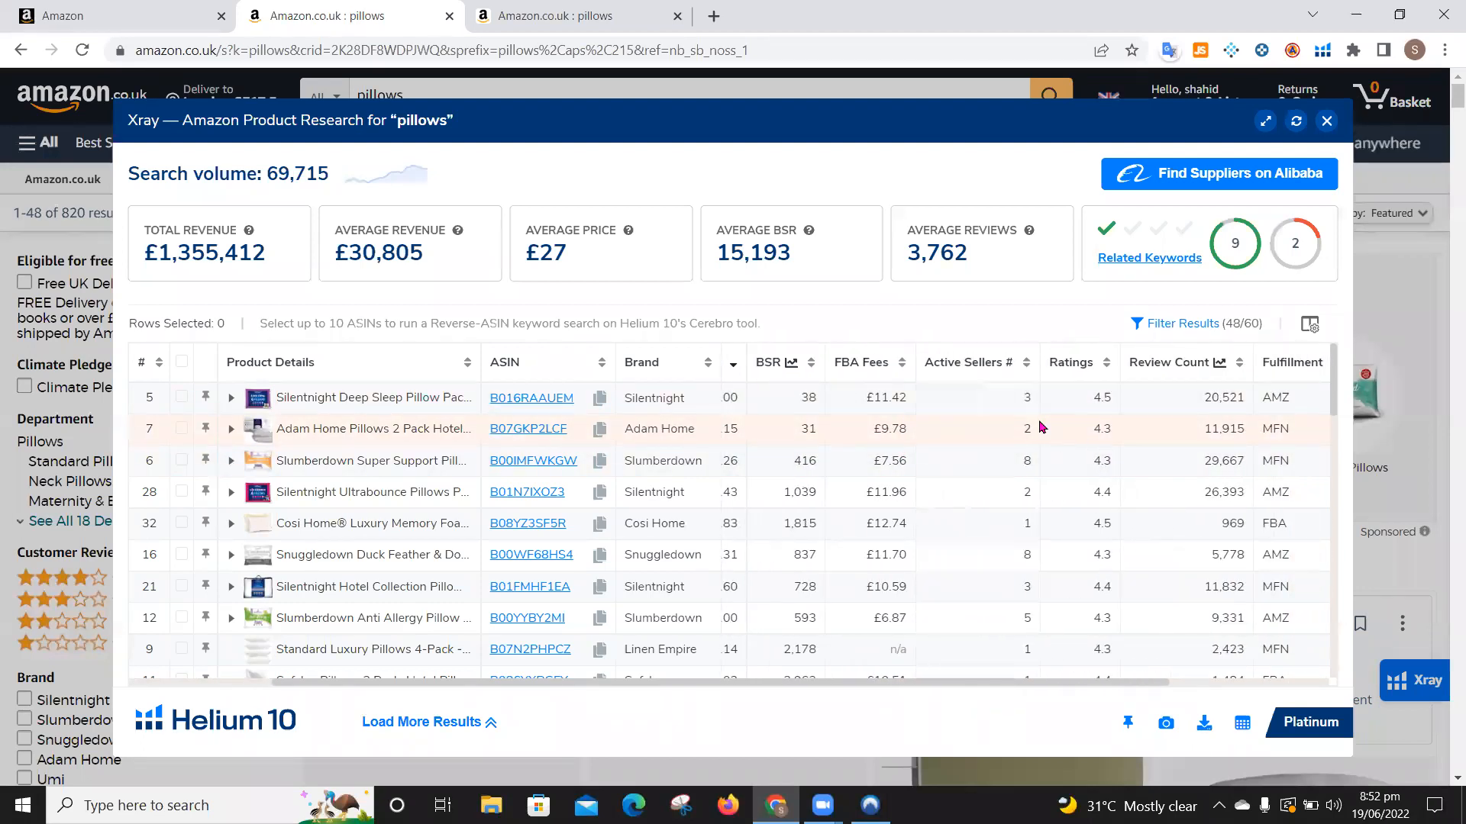
{"action": "scroll", "coordinate": [1040, 426], "scroll_direction": "right", "scroll_amount": 4}
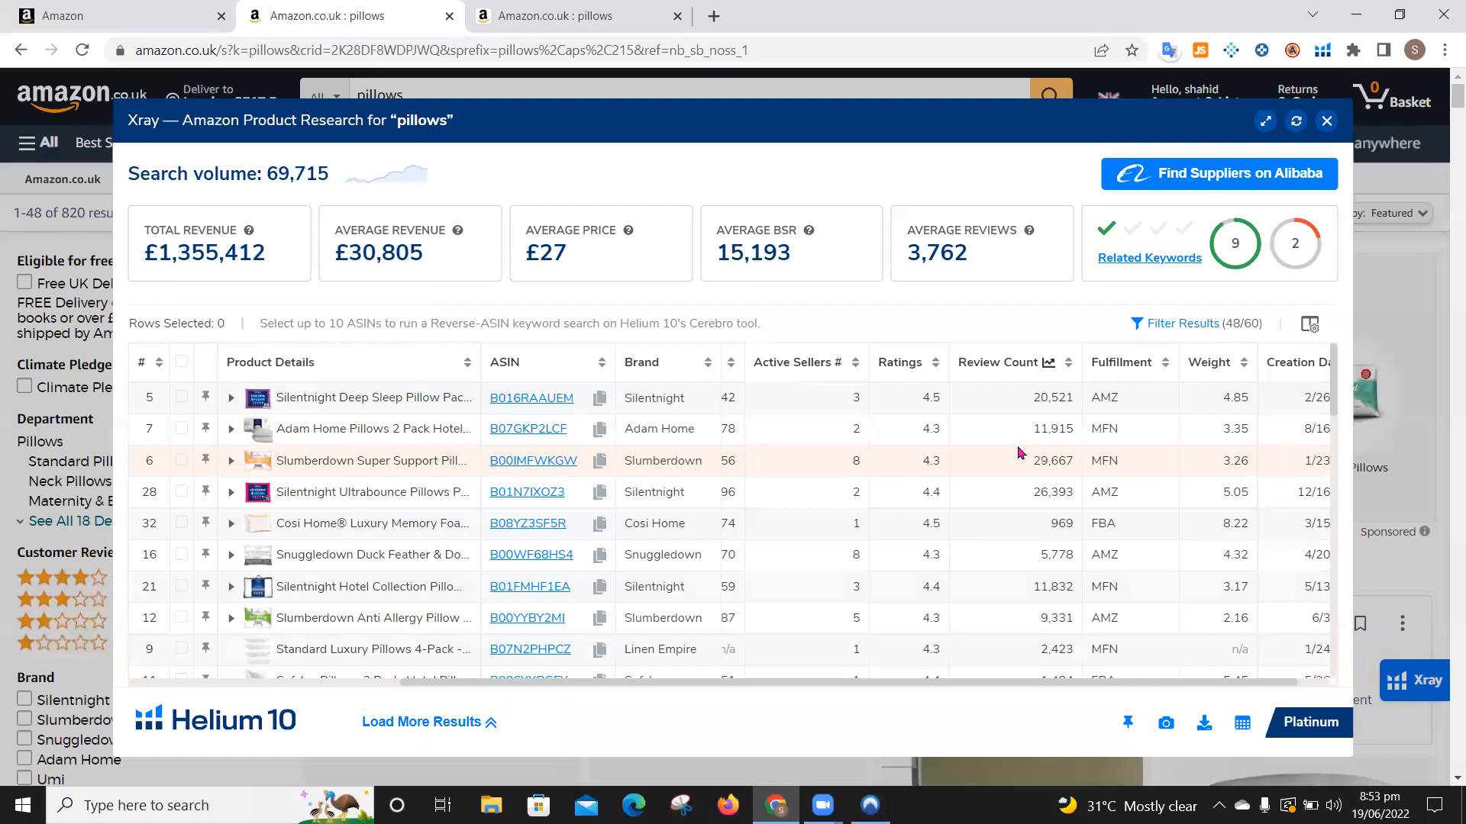
{"action": "scroll", "coordinate": [1019, 452], "scroll_direction": "left", "scroll_amount": 5}
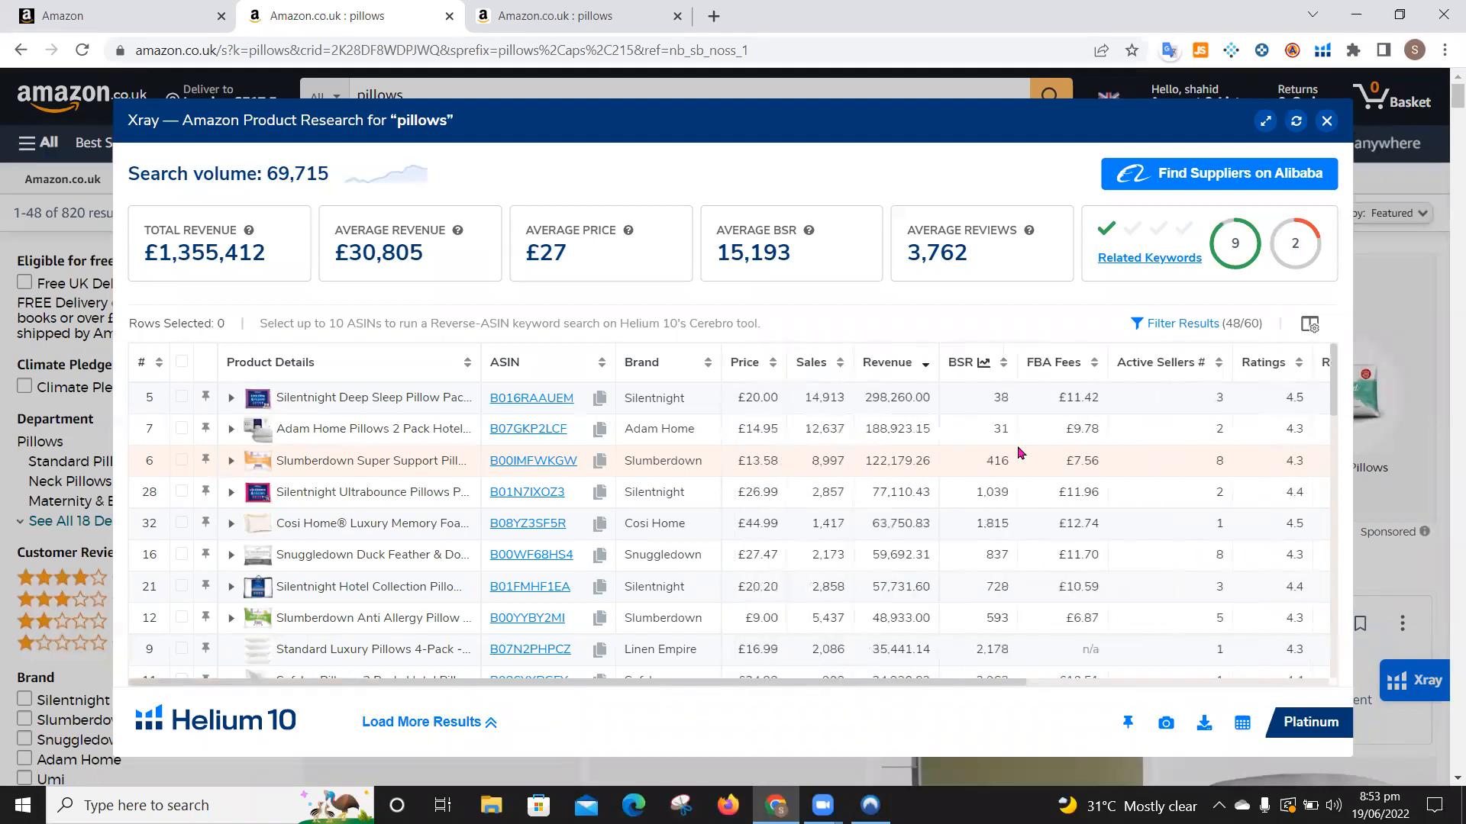
Step: Select the Silentnight Deep Sleep, Adam Home 2 Pack, Slumberdown Super Support and Silentnight Ultrabounce products after comparing their data
{"action": "left_click", "coordinate": [181, 398]}
{"action": "mouse_move", "coordinate": [439, 431]}
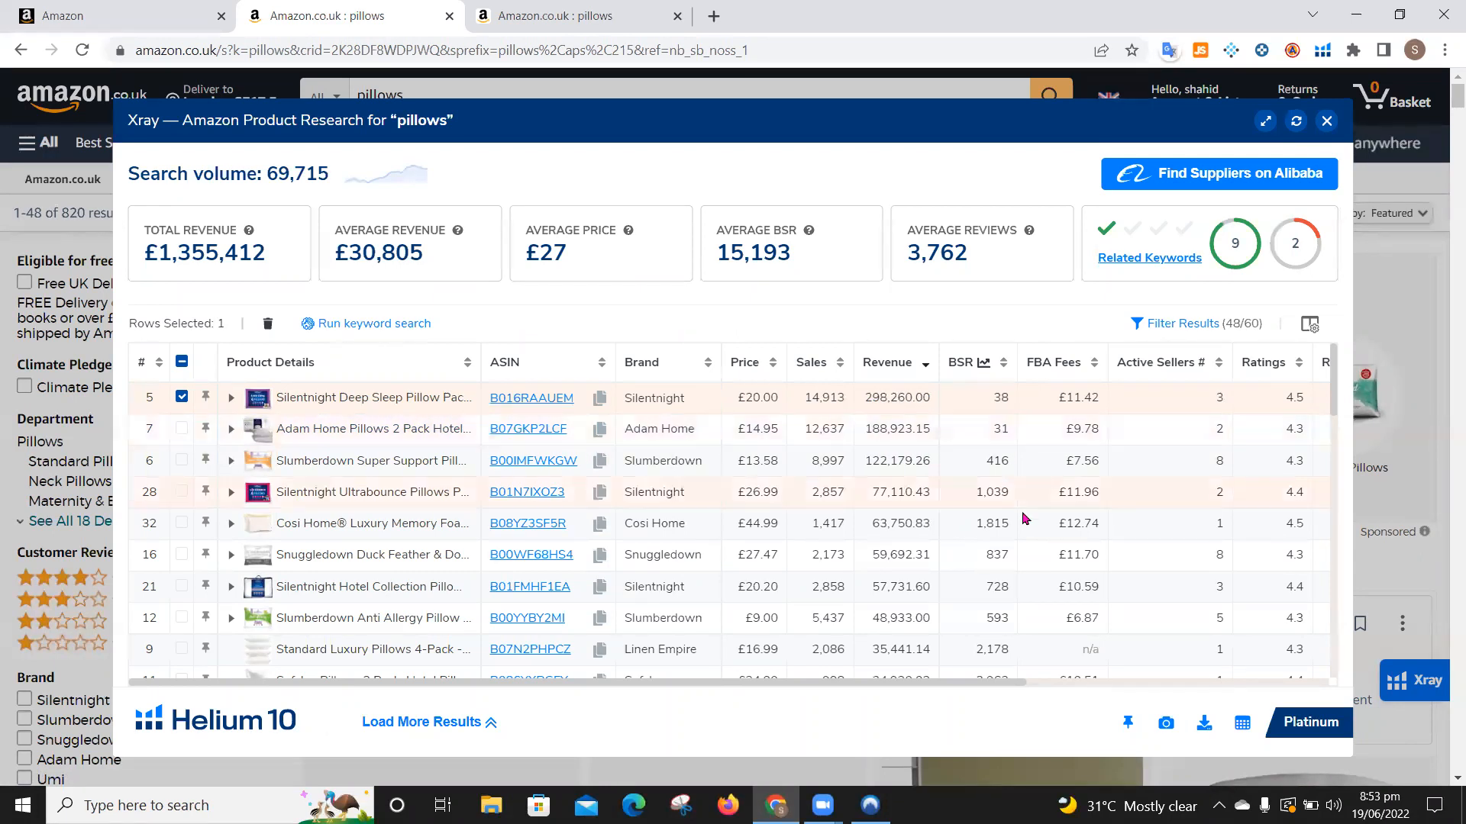
{"action": "scroll", "coordinate": [1023, 496], "scroll_direction": "right", "scroll_amount": 4}
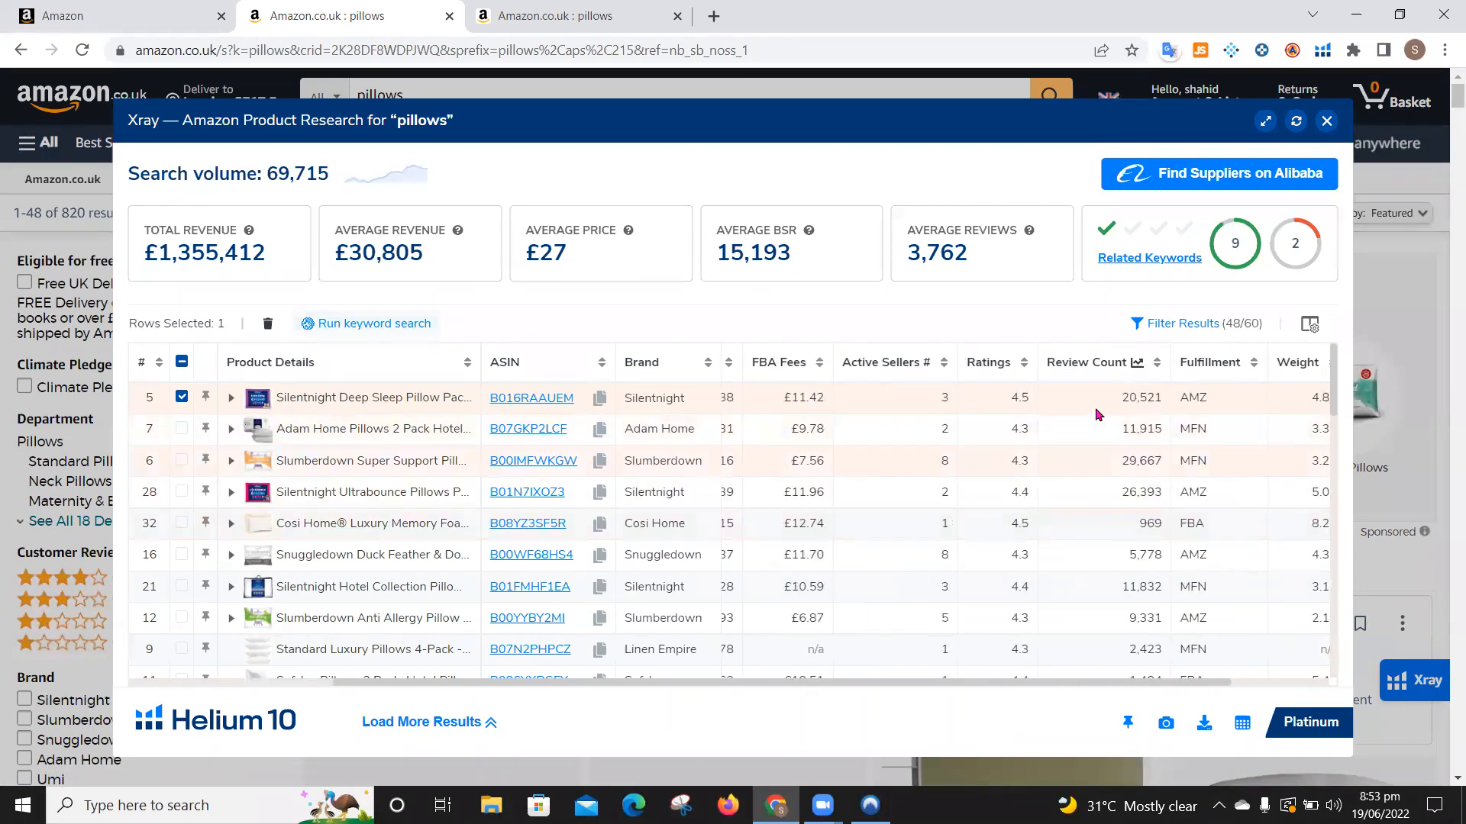
{"action": "scroll", "coordinate": [1170, 519], "scroll_direction": "right", "scroll_amount": 2}
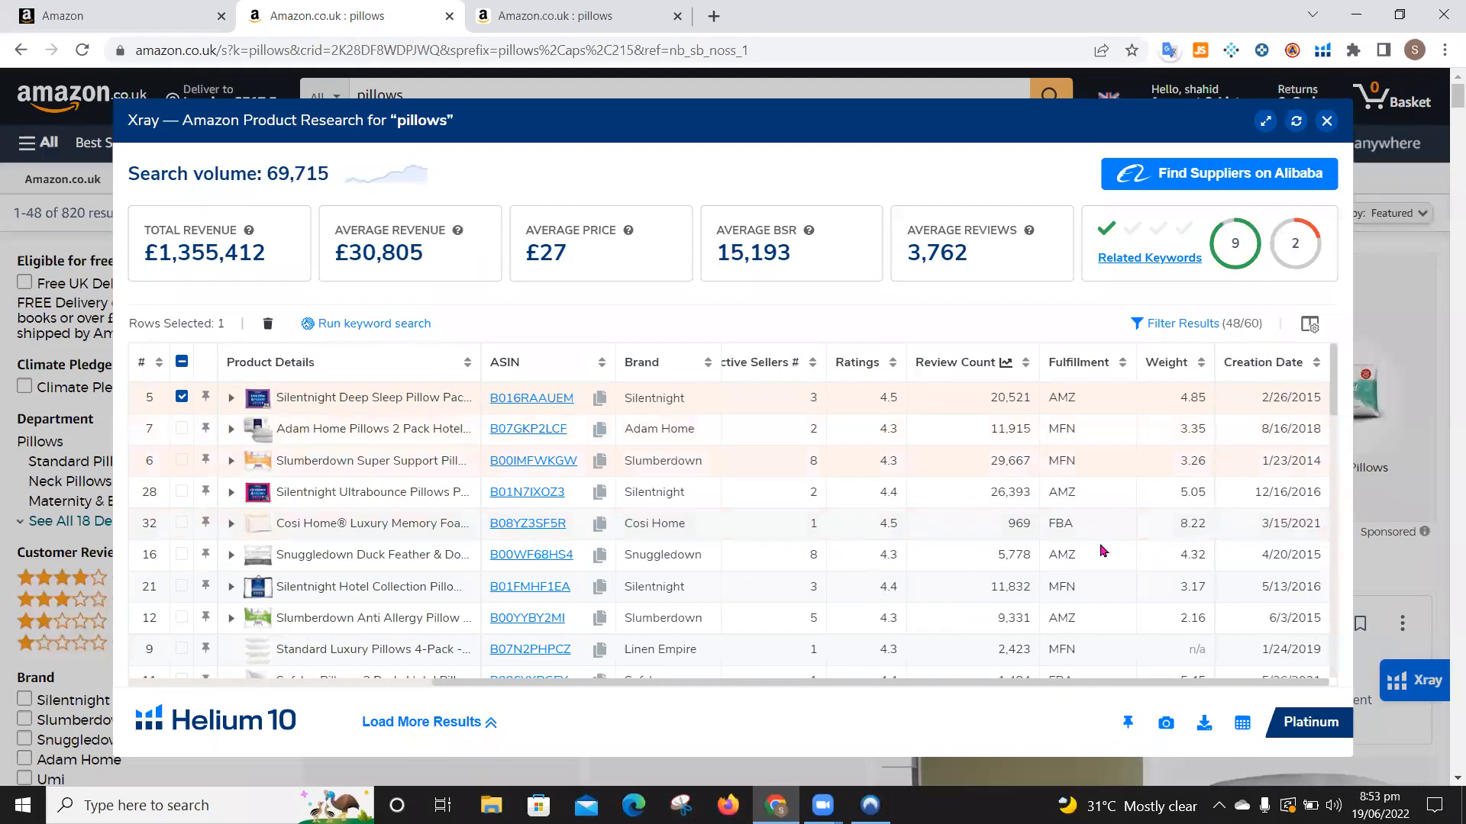
{"action": "scroll", "coordinate": [945, 561], "scroll_direction": "left", "scroll_amount": 5}
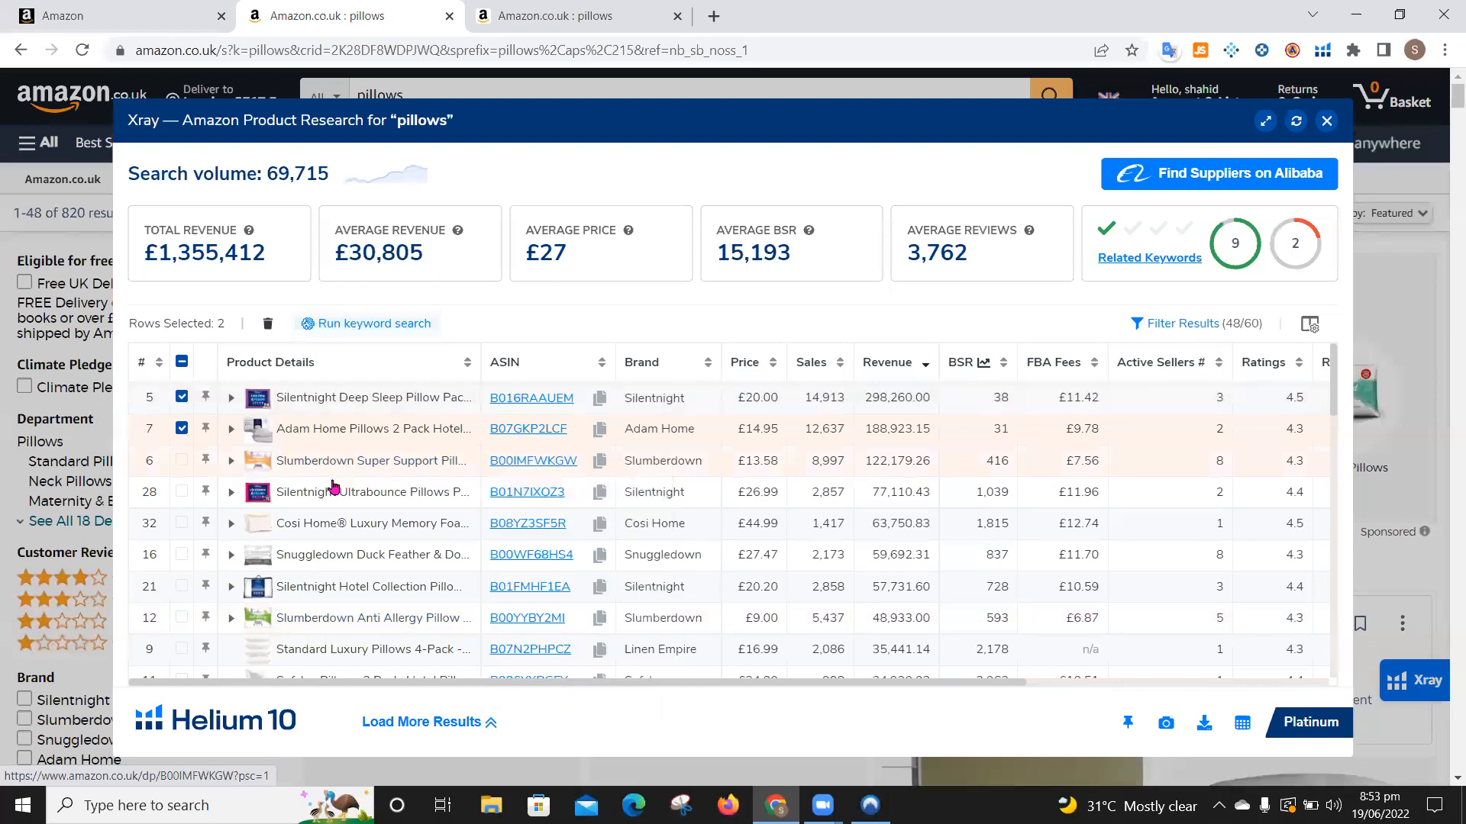
{"action": "mouse_move", "coordinate": [251, 484]}
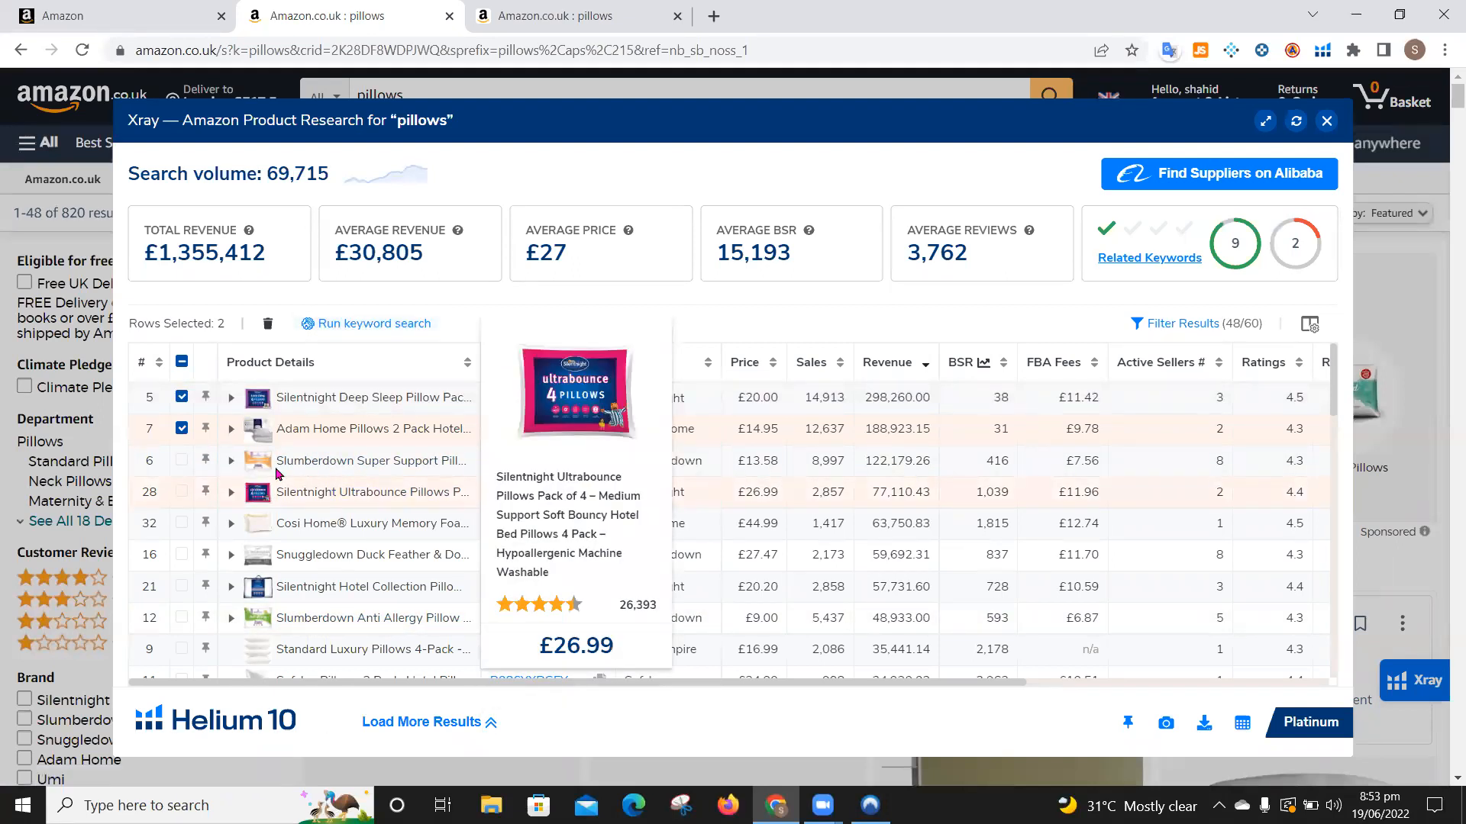
{"action": "left_click", "coordinate": [182, 461]}
{"action": "left_click", "coordinate": [184, 494]}
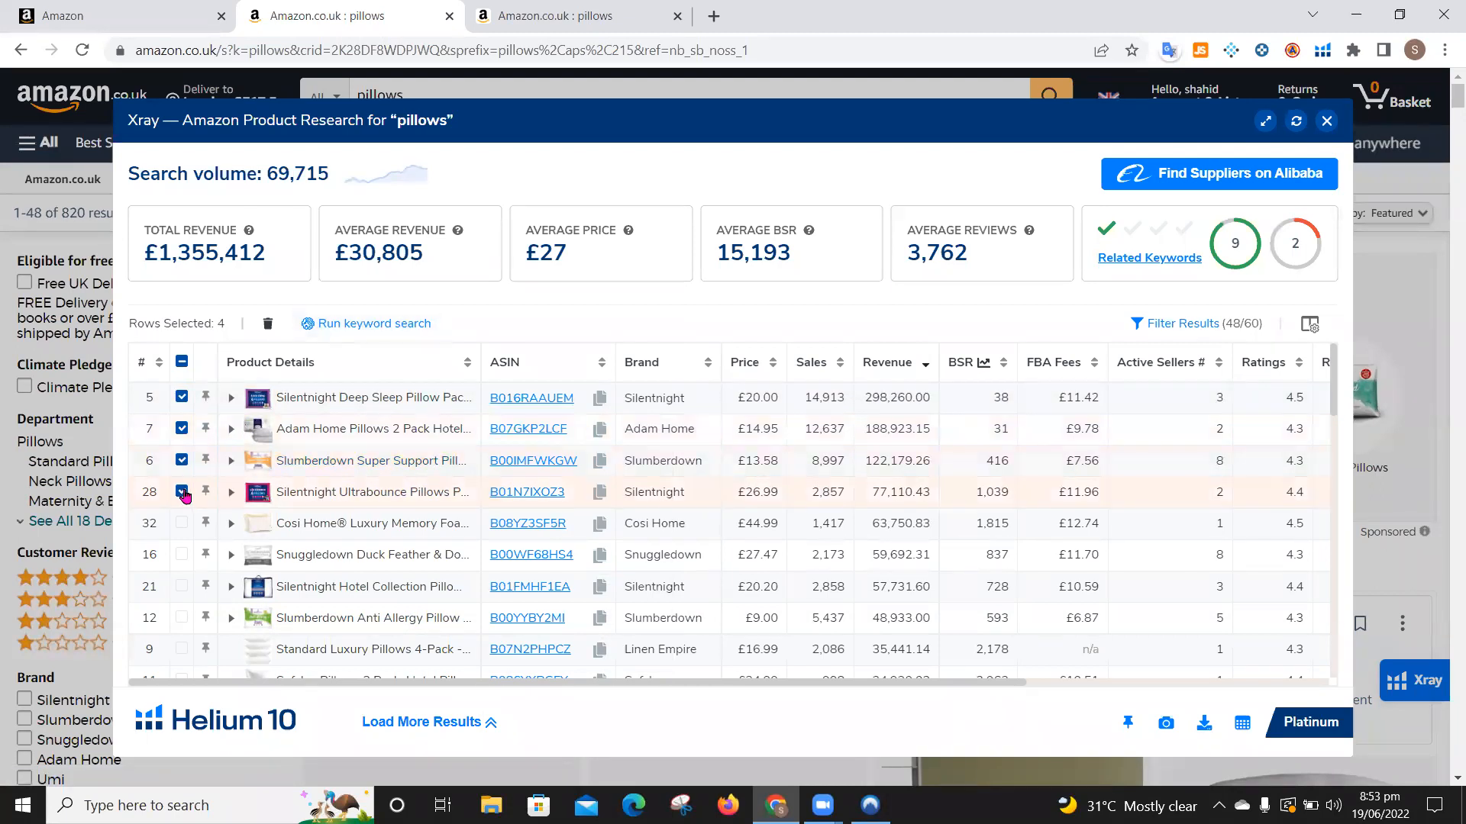
Step: Add the Silentnight Hotel Collection and Slumberdown Anti Allergy pillows to the selection, skipping the Cosi Home and Snuggledown products
{"action": "mouse_move", "coordinate": [347, 536]}
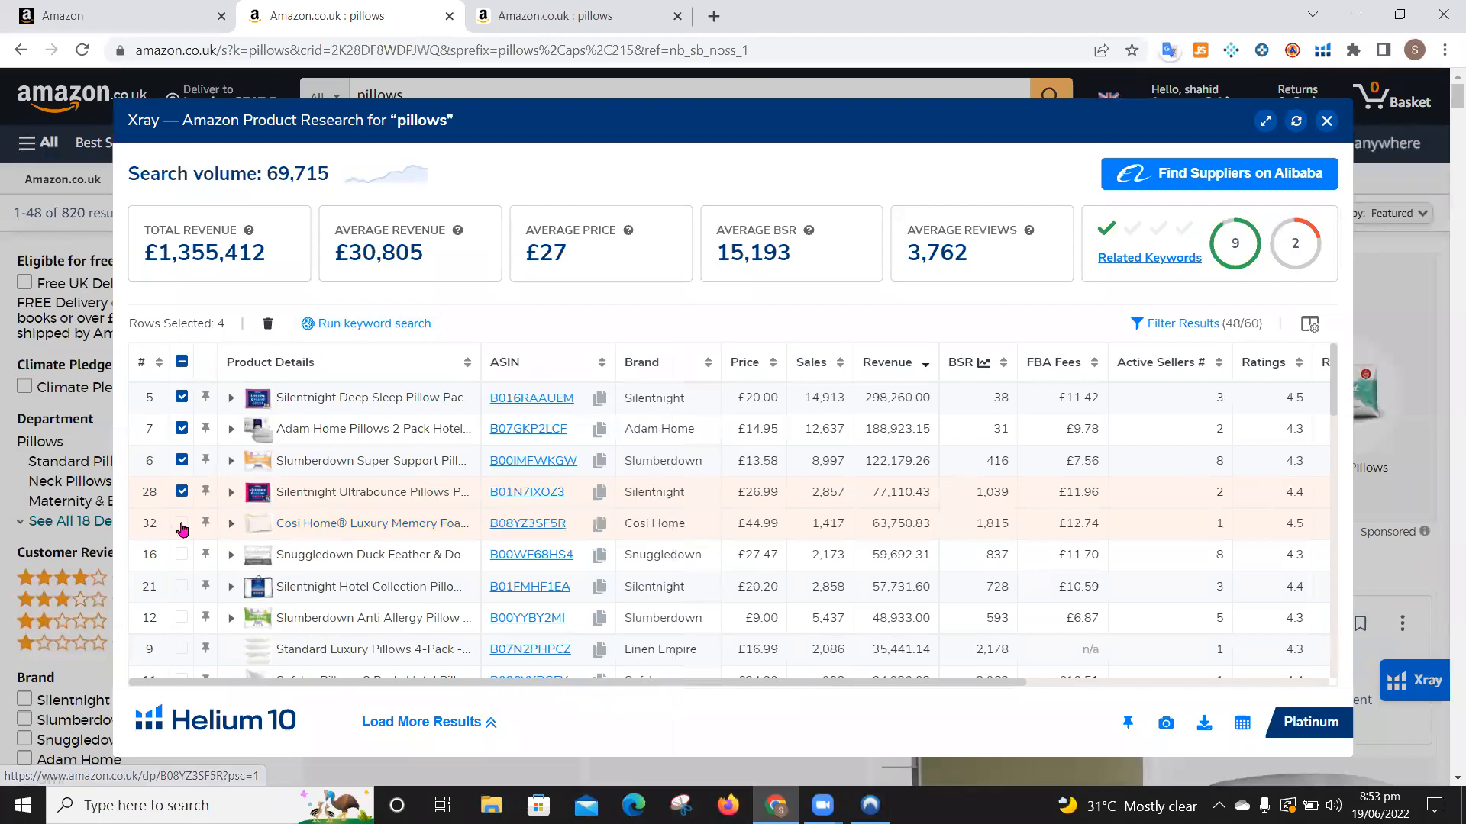
{"action": "mouse_move", "coordinate": [359, 562]}
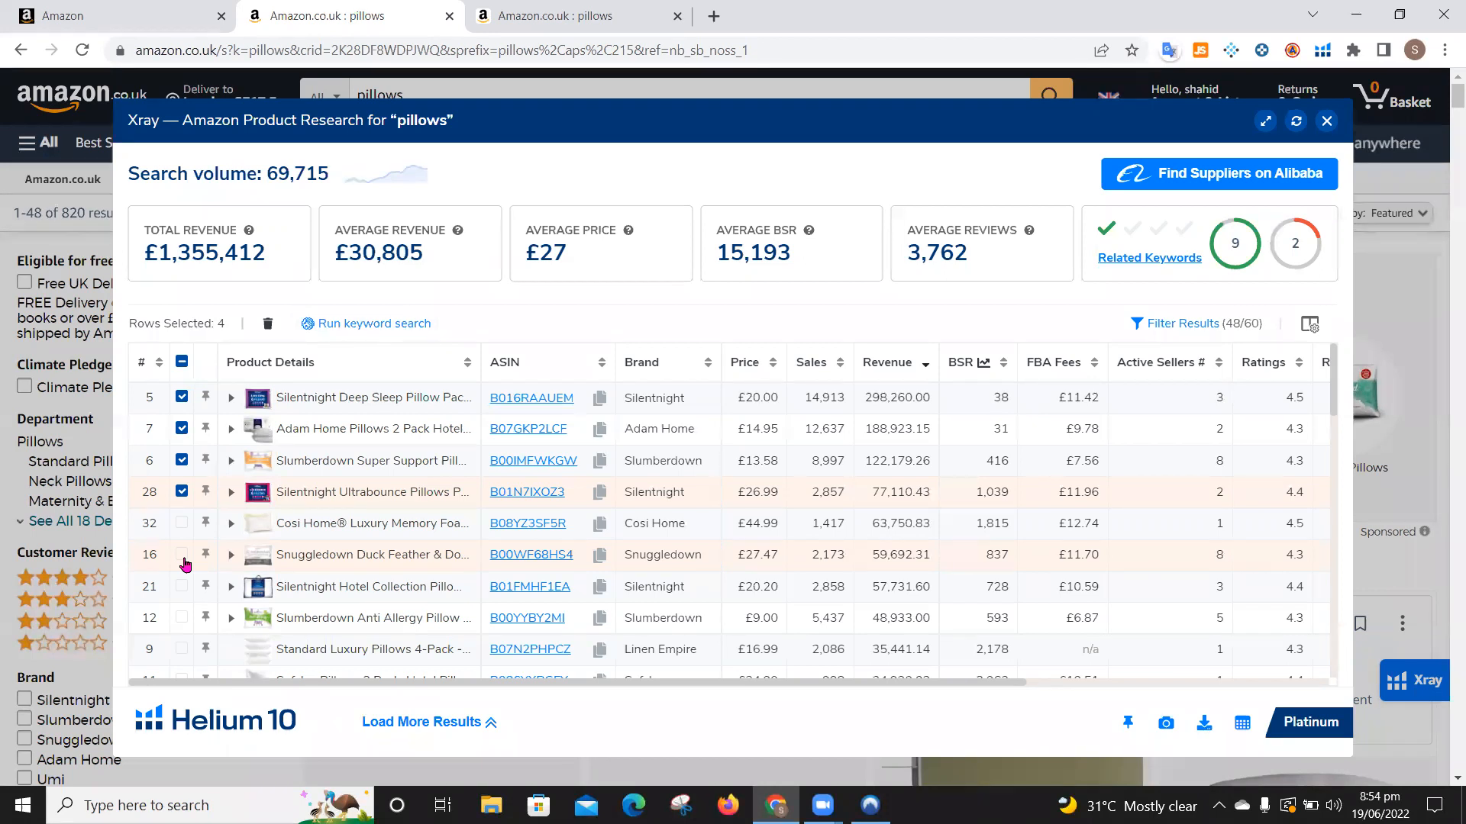
{"action": "mouse_move", "coordinate": [361, 590]}
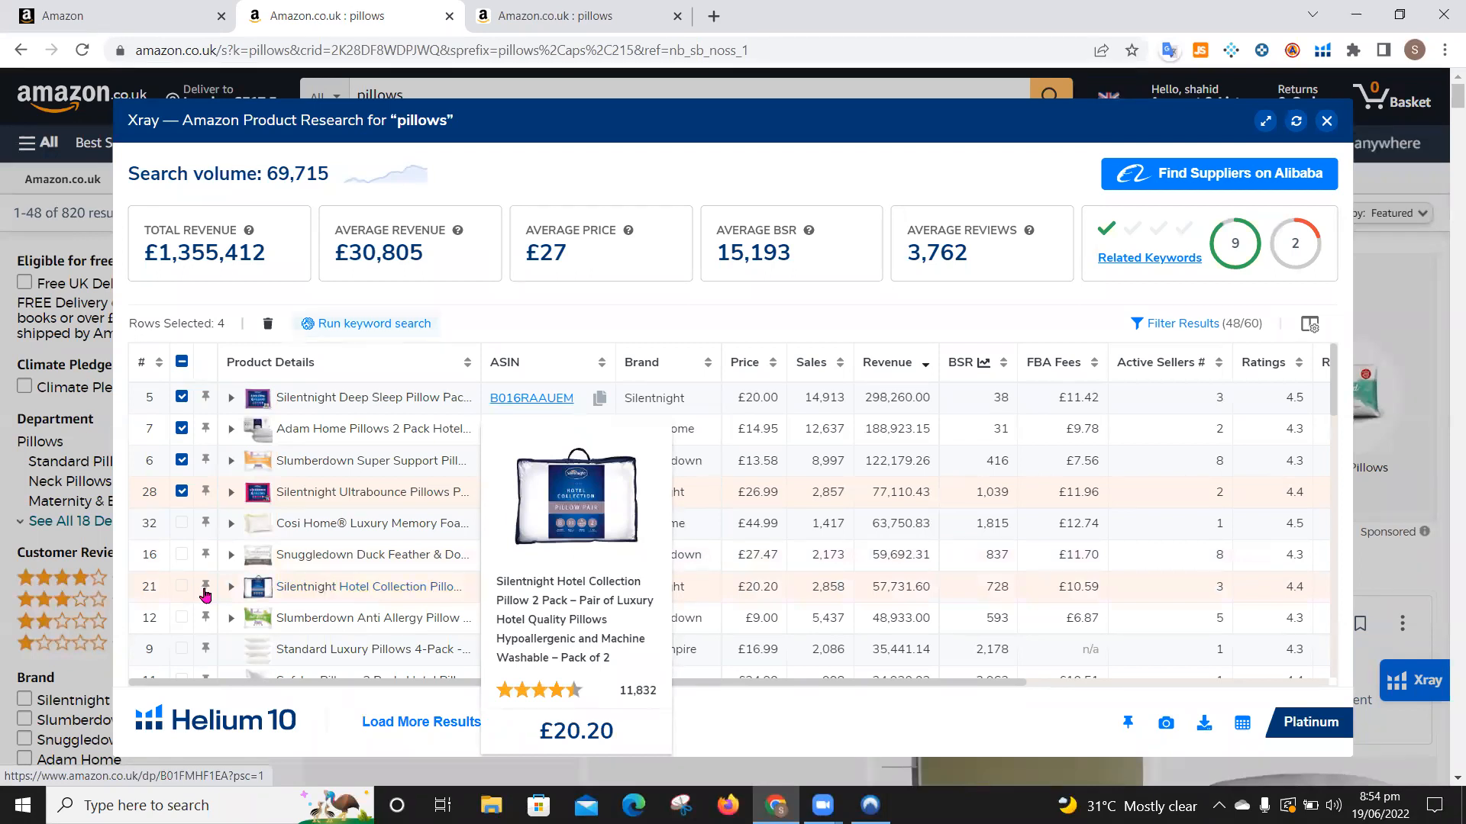
{"action": "left_click", "coordinate": [181, 590]}
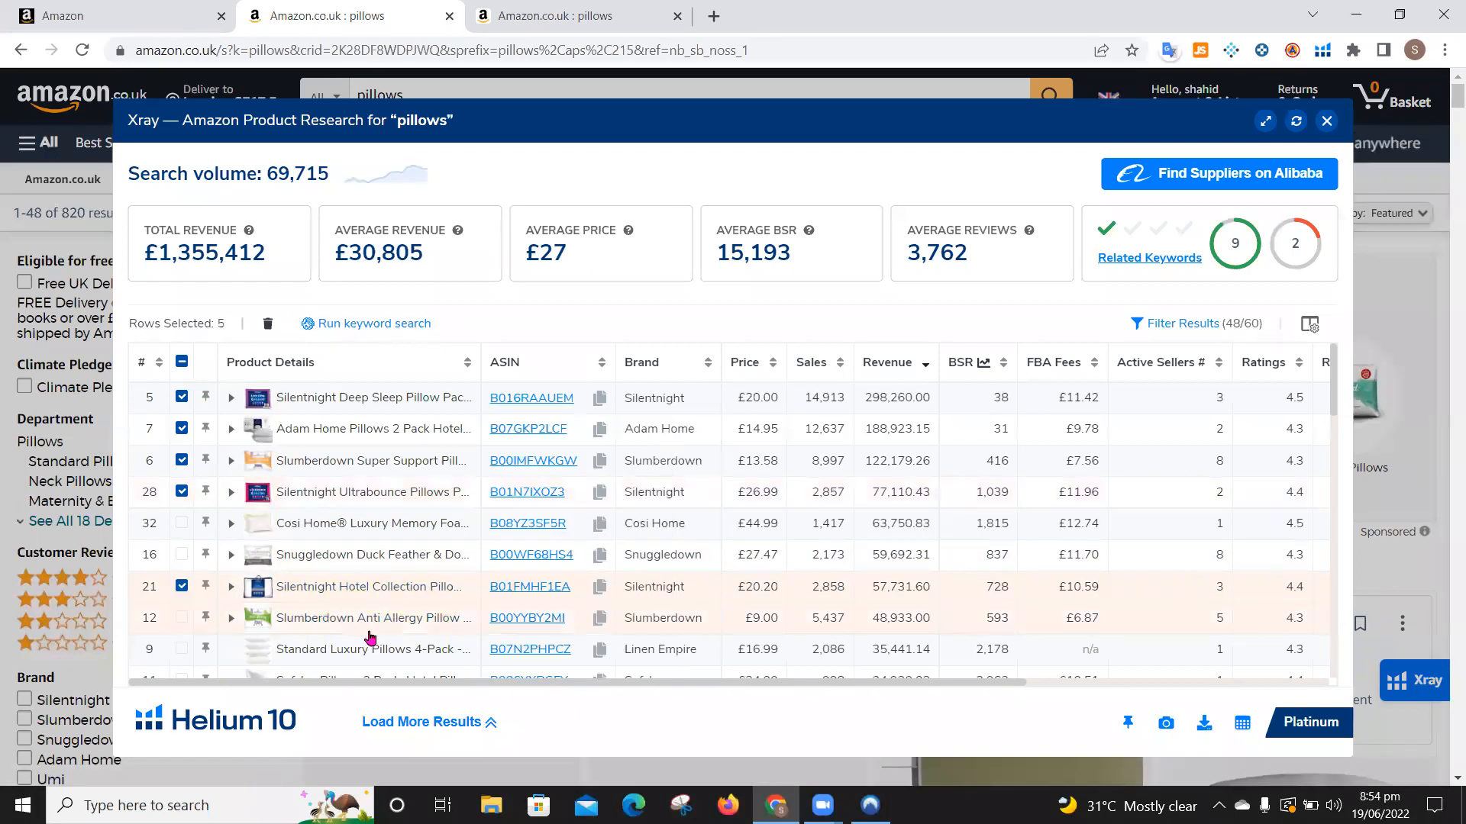
{"action": "mouse_move", "coordinate": [340, 626]}
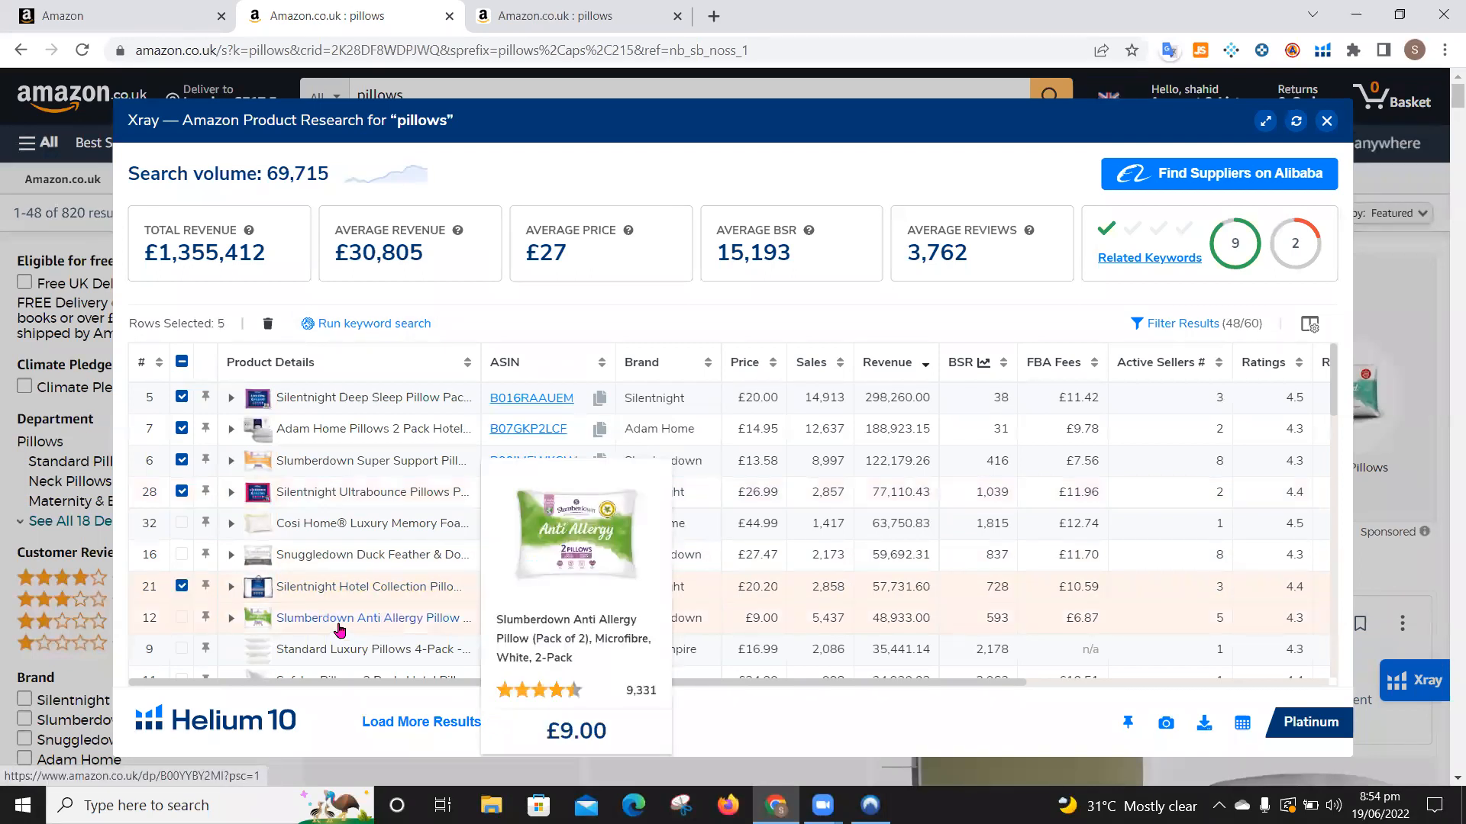
{"action": "left_click", "coordinate": [181, 620]}
Step: Add the Standard Luxury Pillows 4-Pack, Sofslee, Utopia Bedding and BedStory products to the selection, leaving out the Simba Hybrid pillow
{"action": "scroll", "coordinate": [370, 598], "scroll_direction": "down", "scroll_amount": 3}
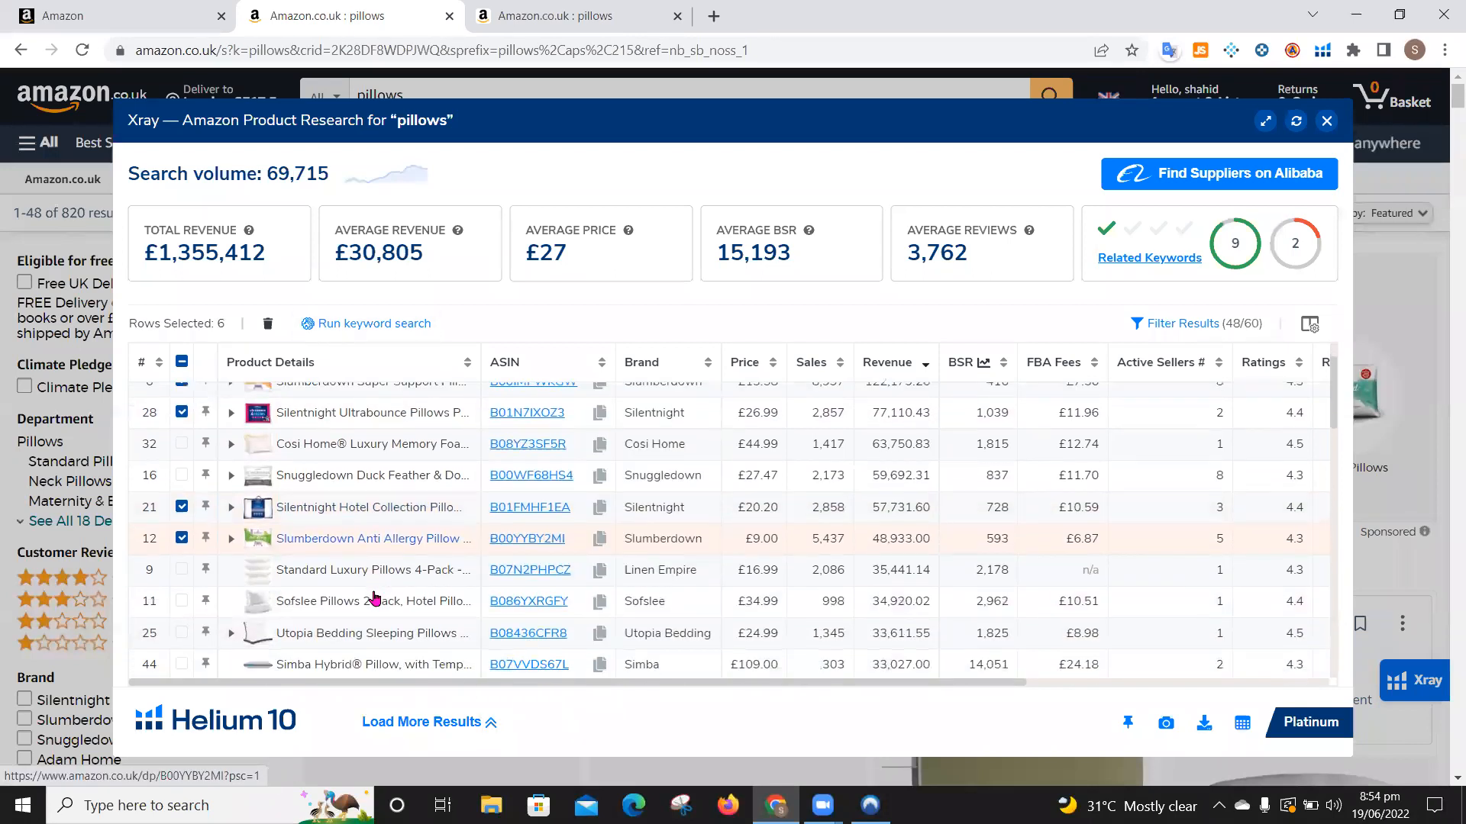
{"action": "mouse_move", "coordinate": [412, 501]}
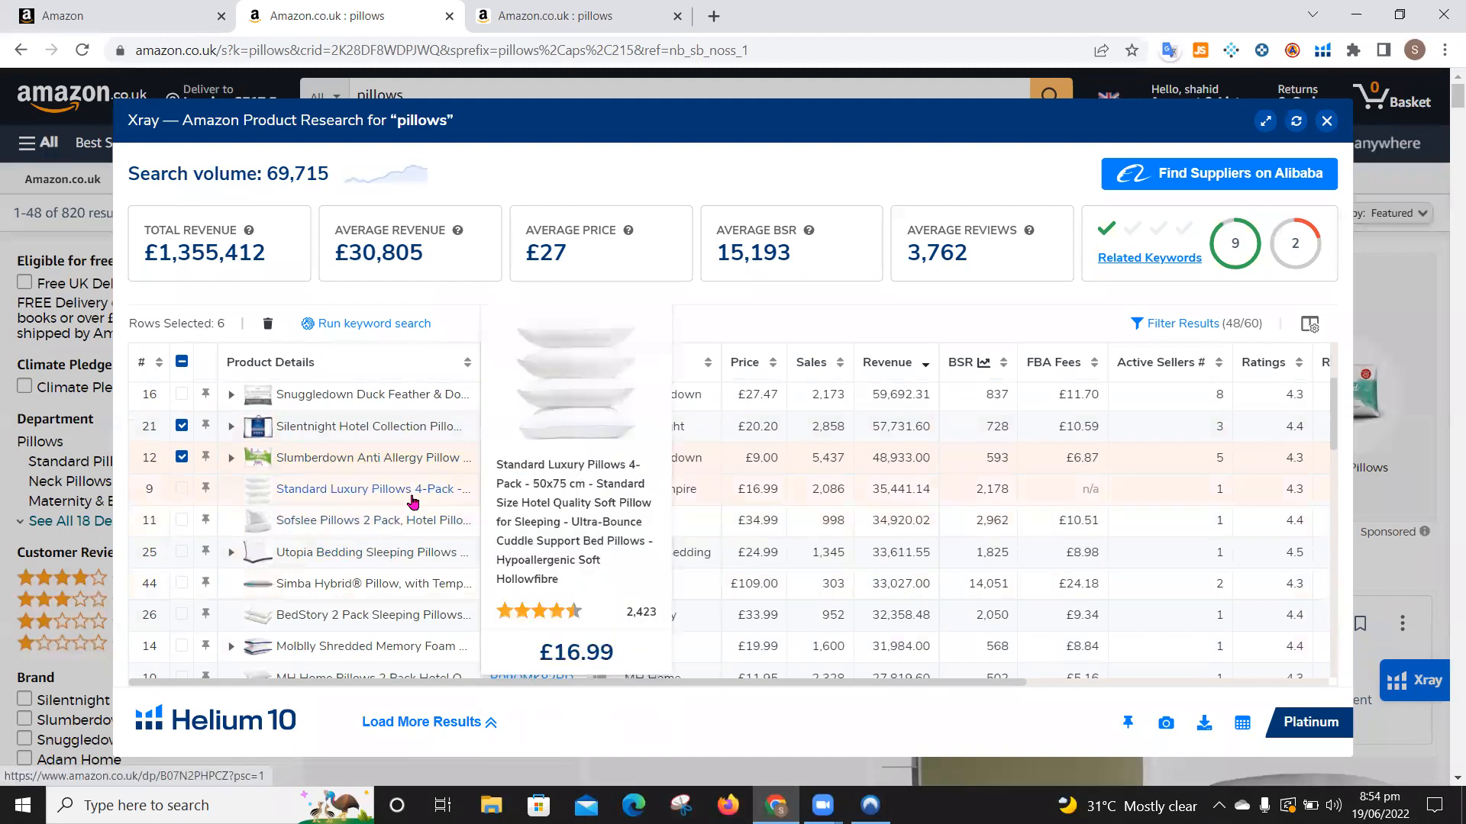
{"action": "left_click", "coordinate": [182, 490]}
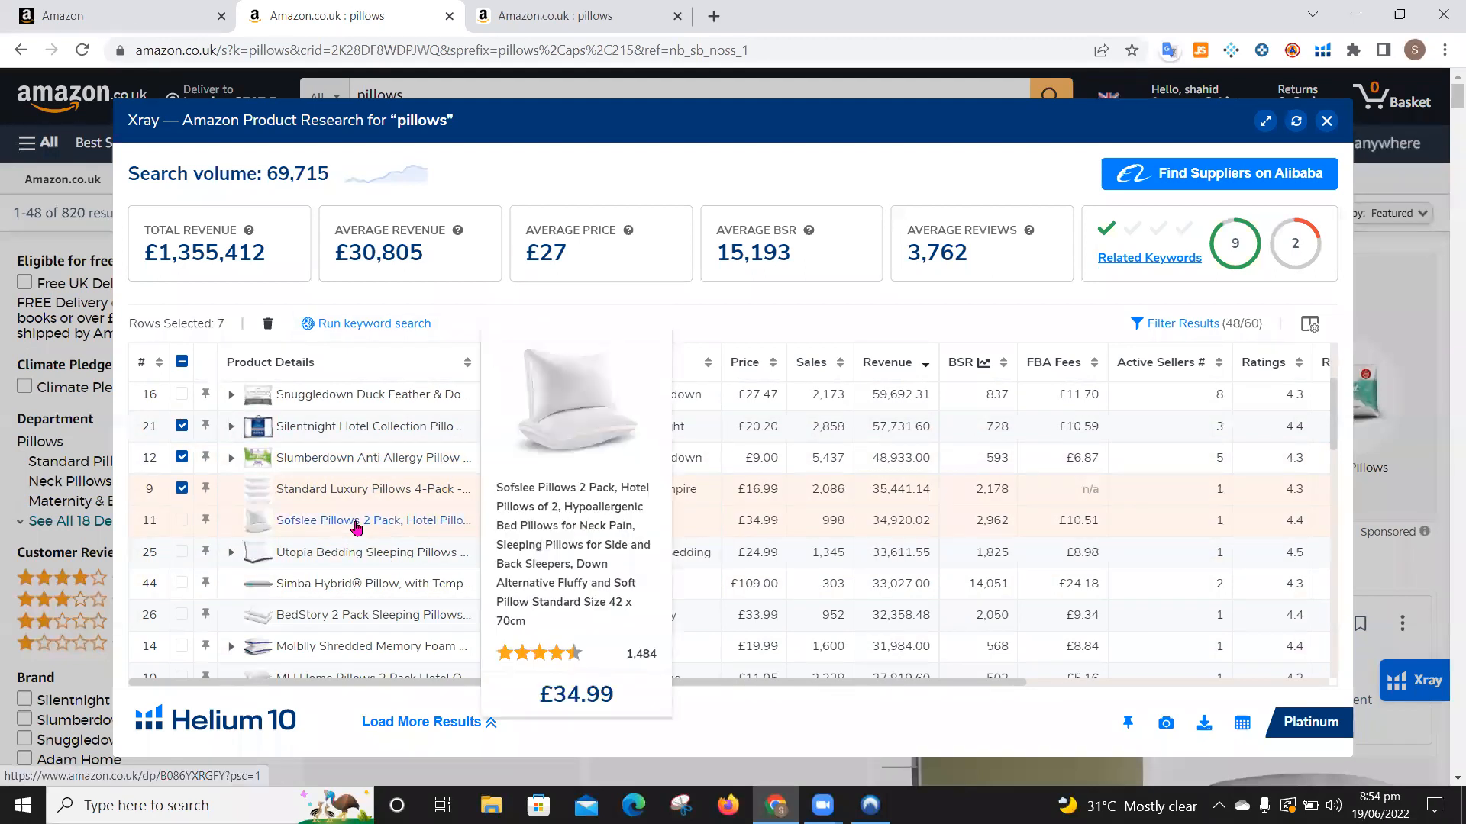
{"action": "left_click", "coordinate": [181, 521]}
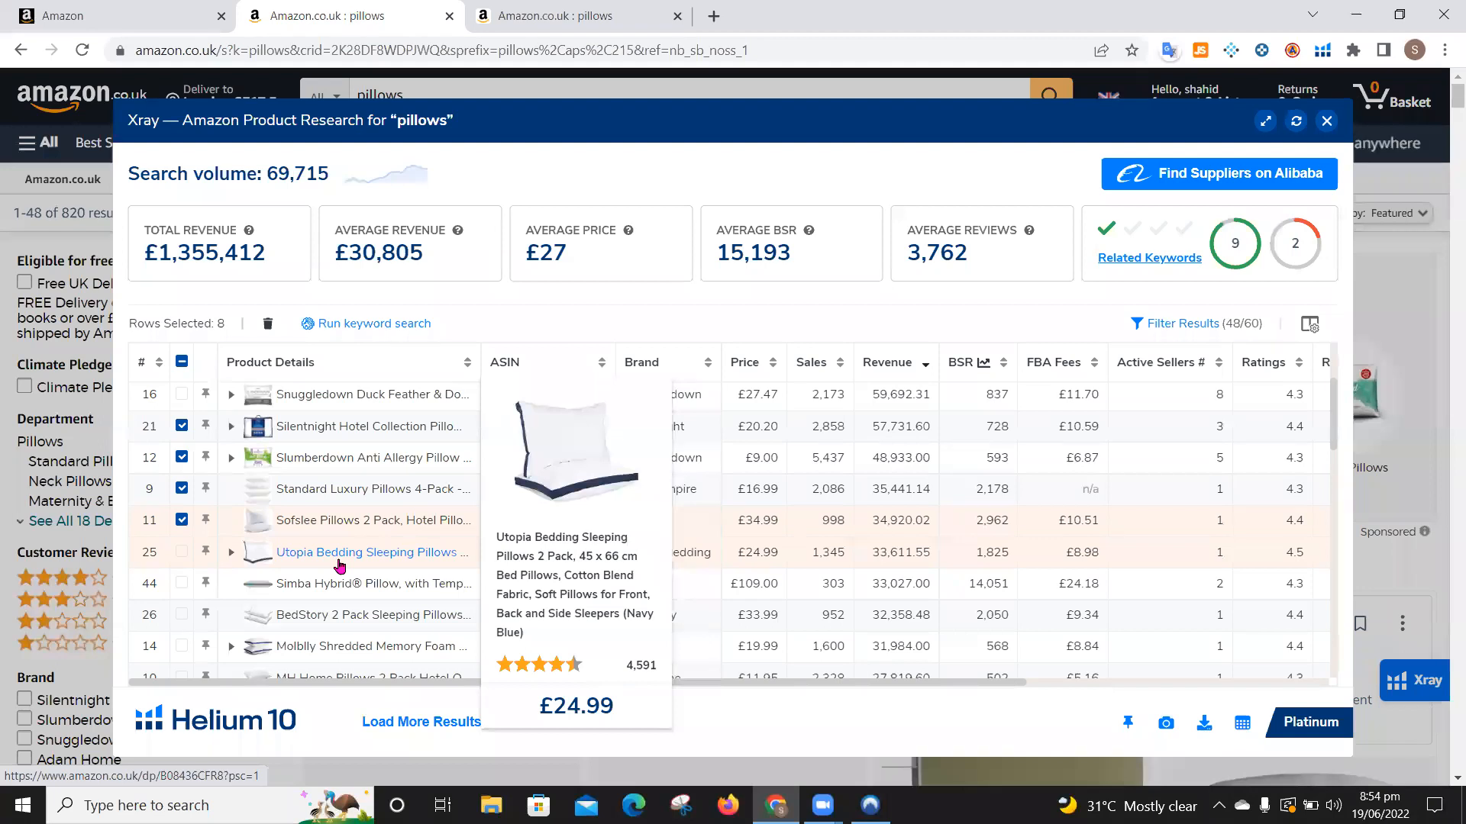
{"action": "left_click", "coordinate": [181, 553]}
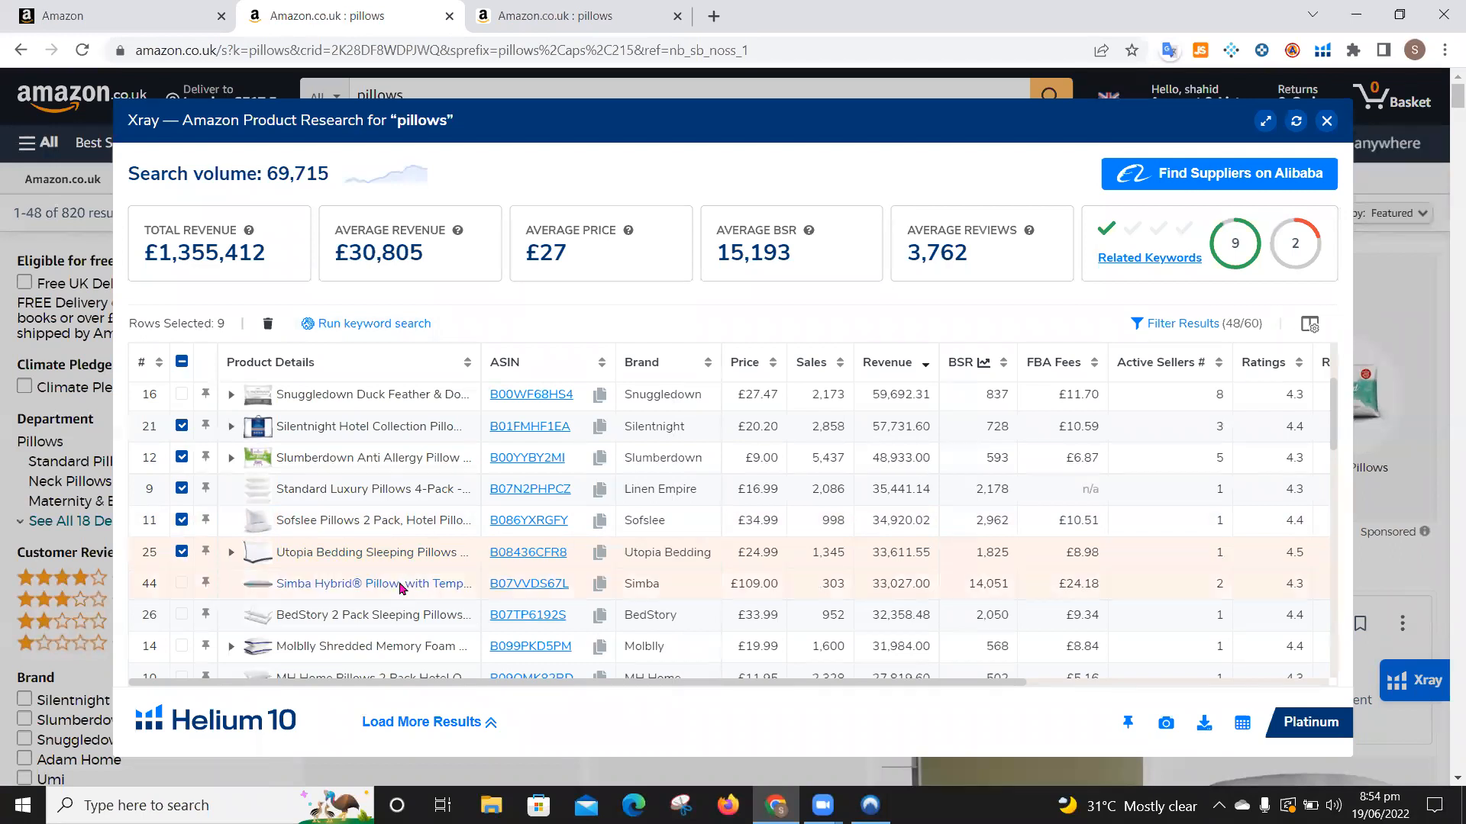
{"action": "mouse_move", "coordinate": [382, 588]}
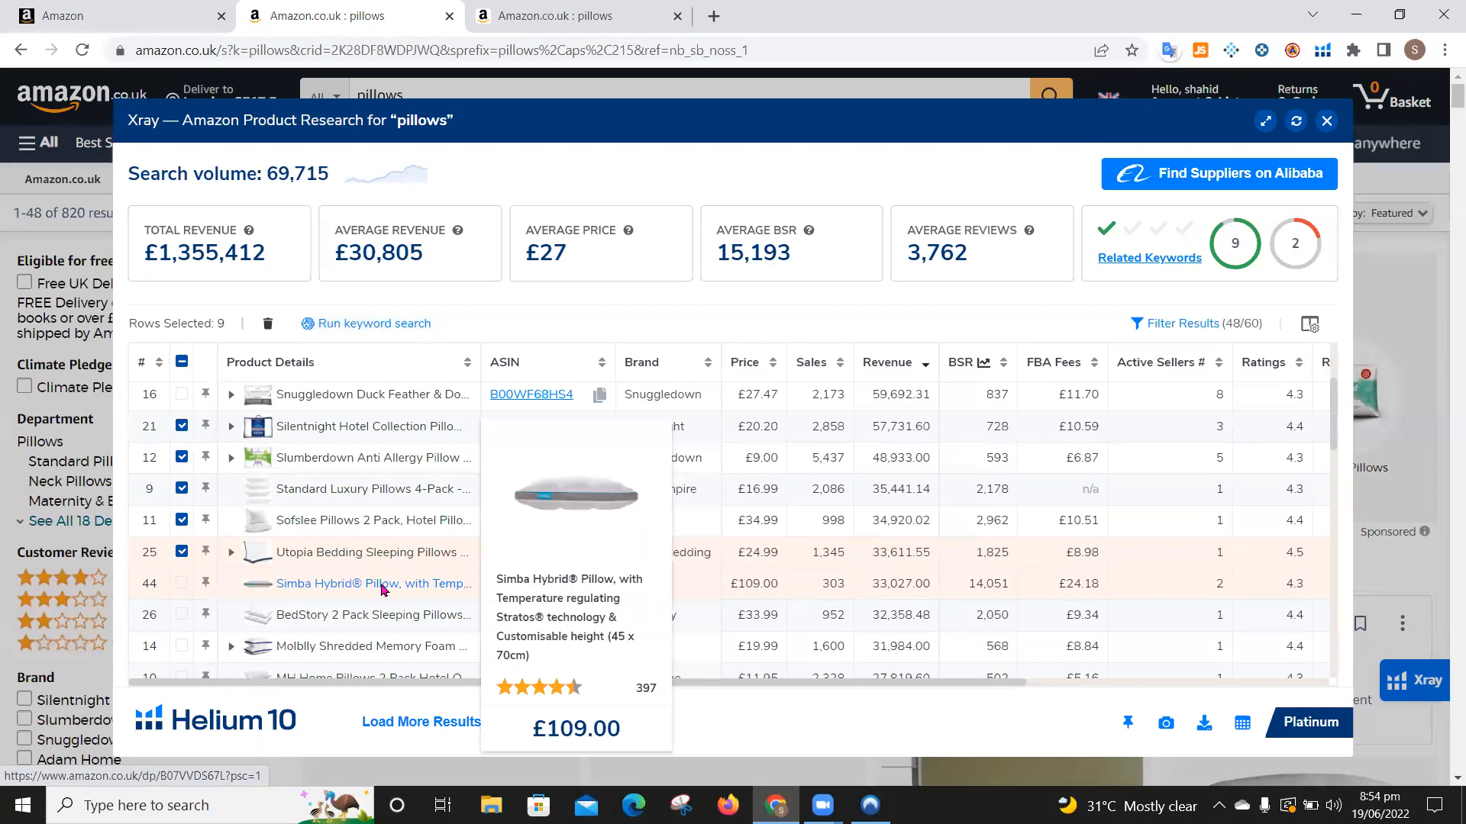
{"action": "mouse_move", "coordinate": [381, 621]}
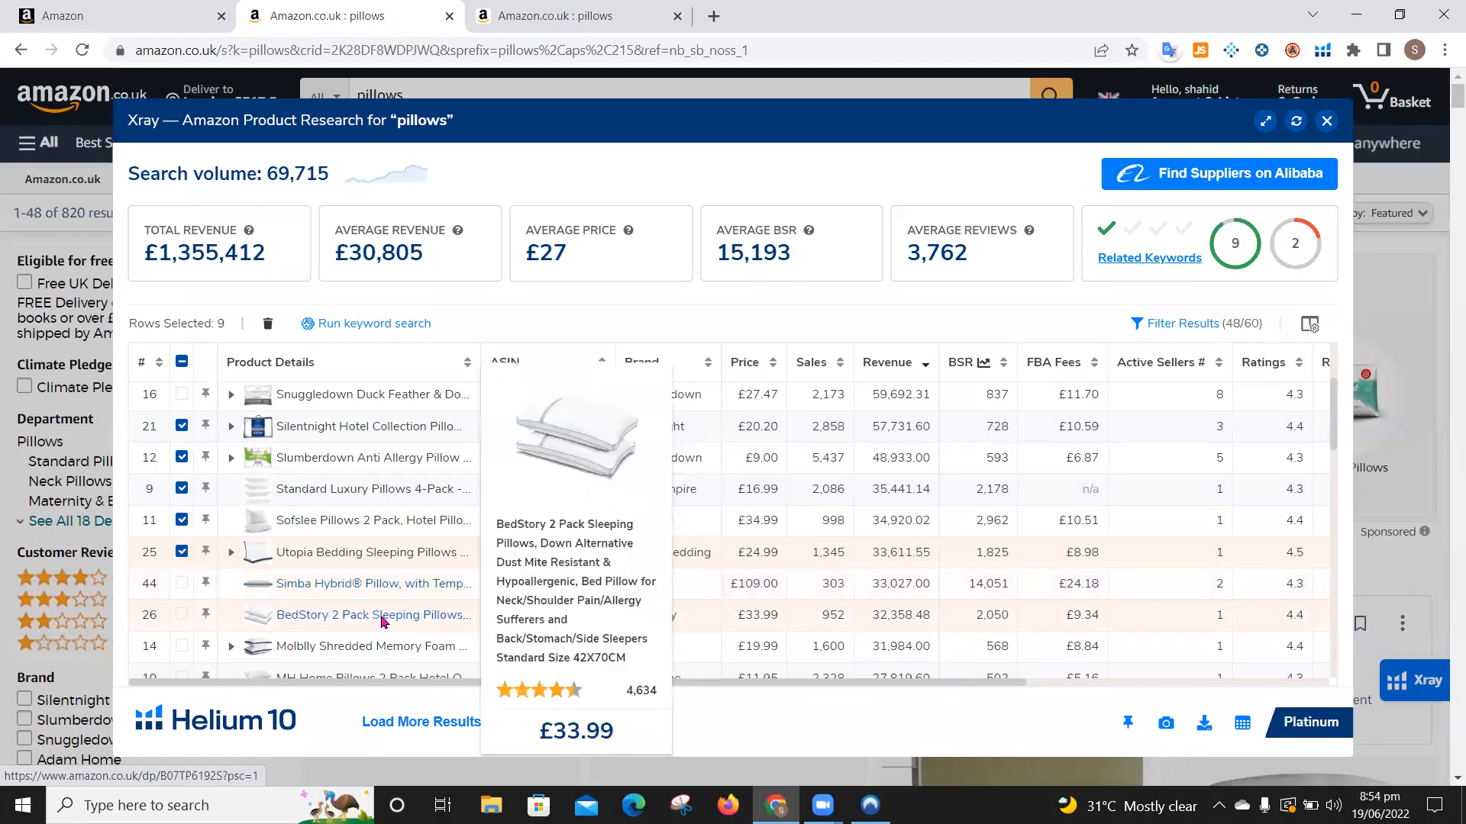
{"action": "left_click", "coordinate": [183, 615]}
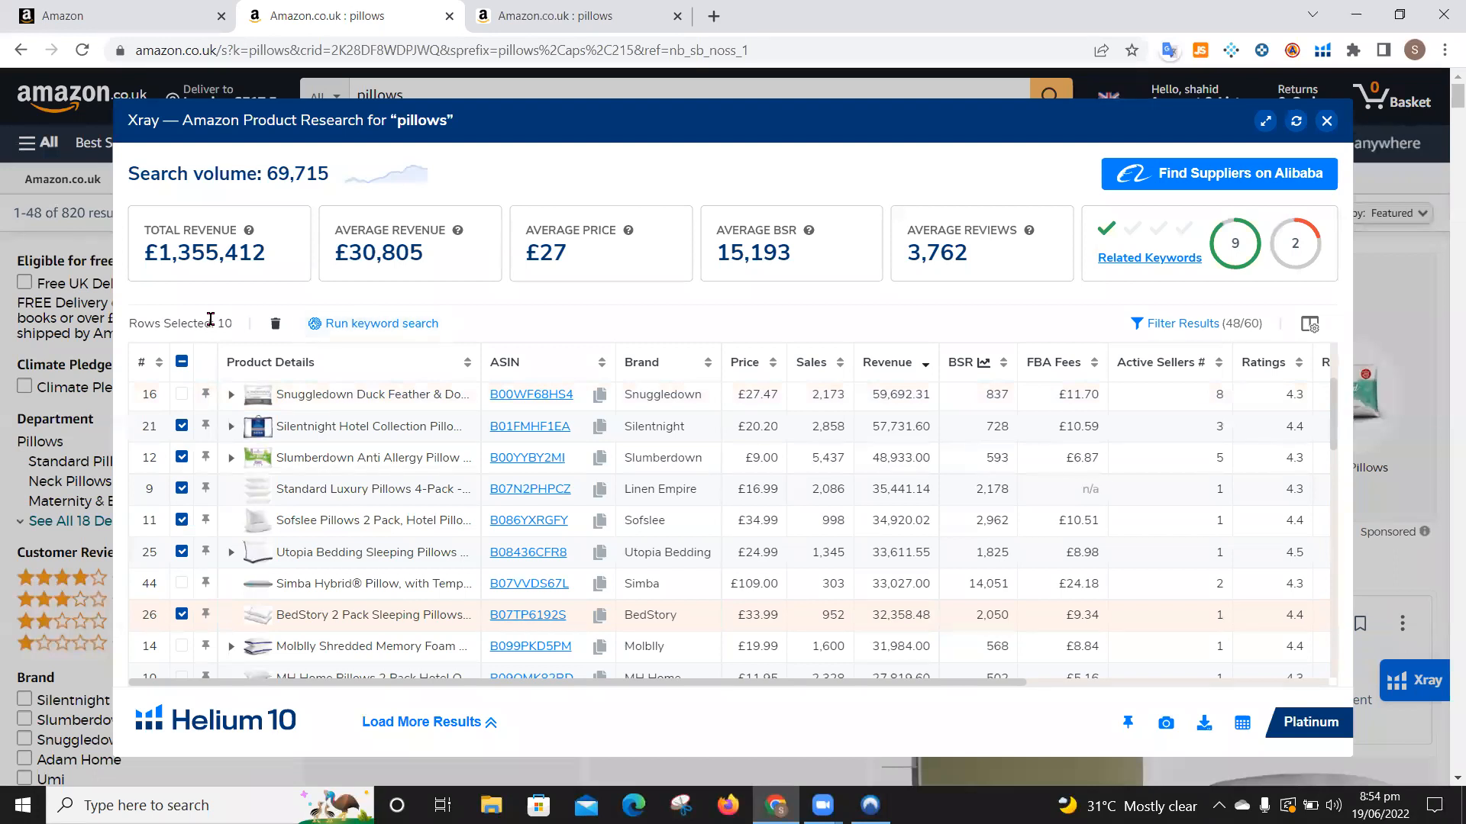
Step: Run a Cerebro keyword search on the ten selected pillow products
{"action": "left_click", "coordinate": [376, 328]}
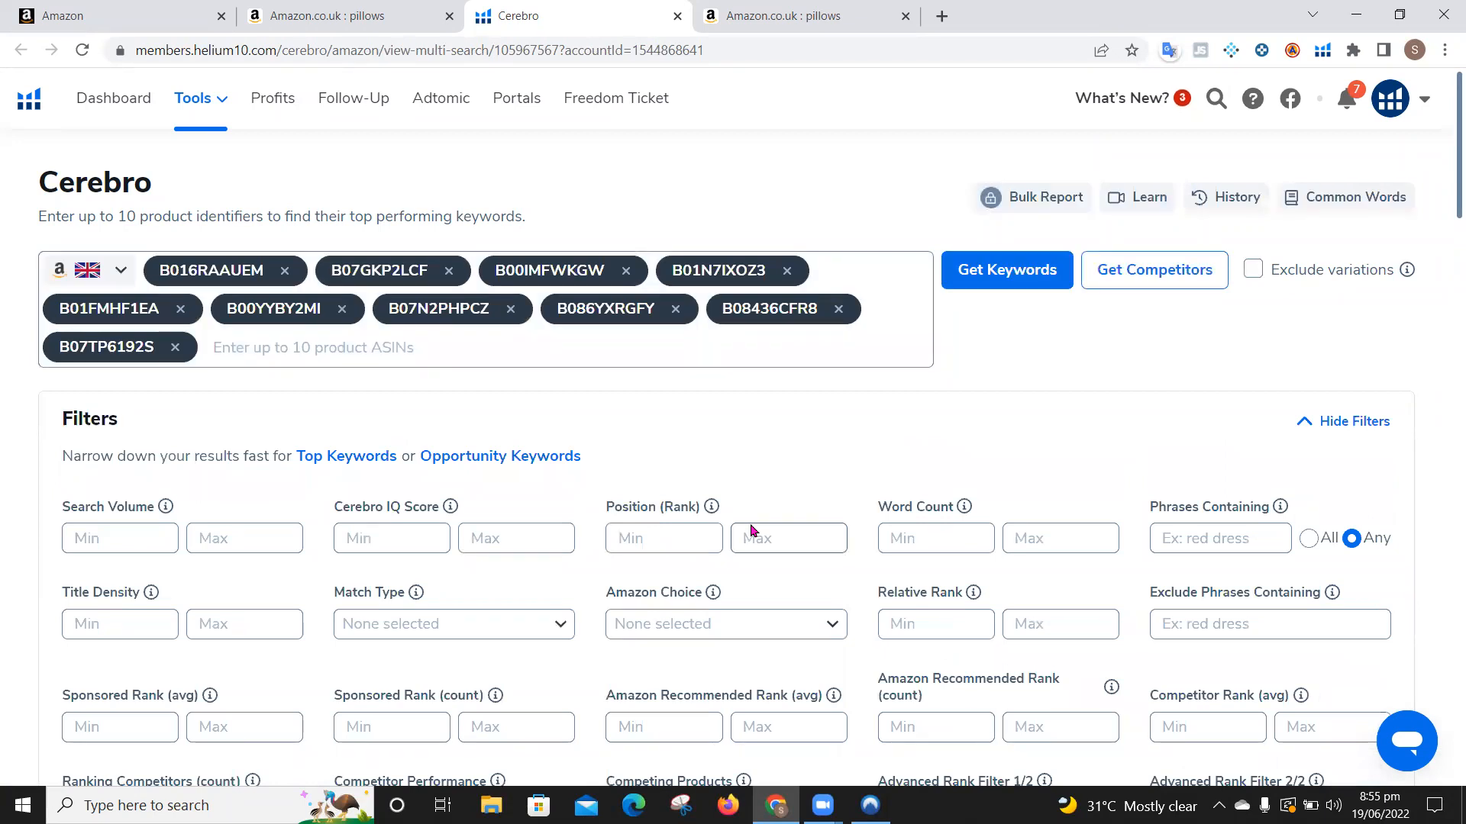
{"action": "scroll", "coordinate": [752, 531], "scroll_direction": "down", "scroll_amount": 1}
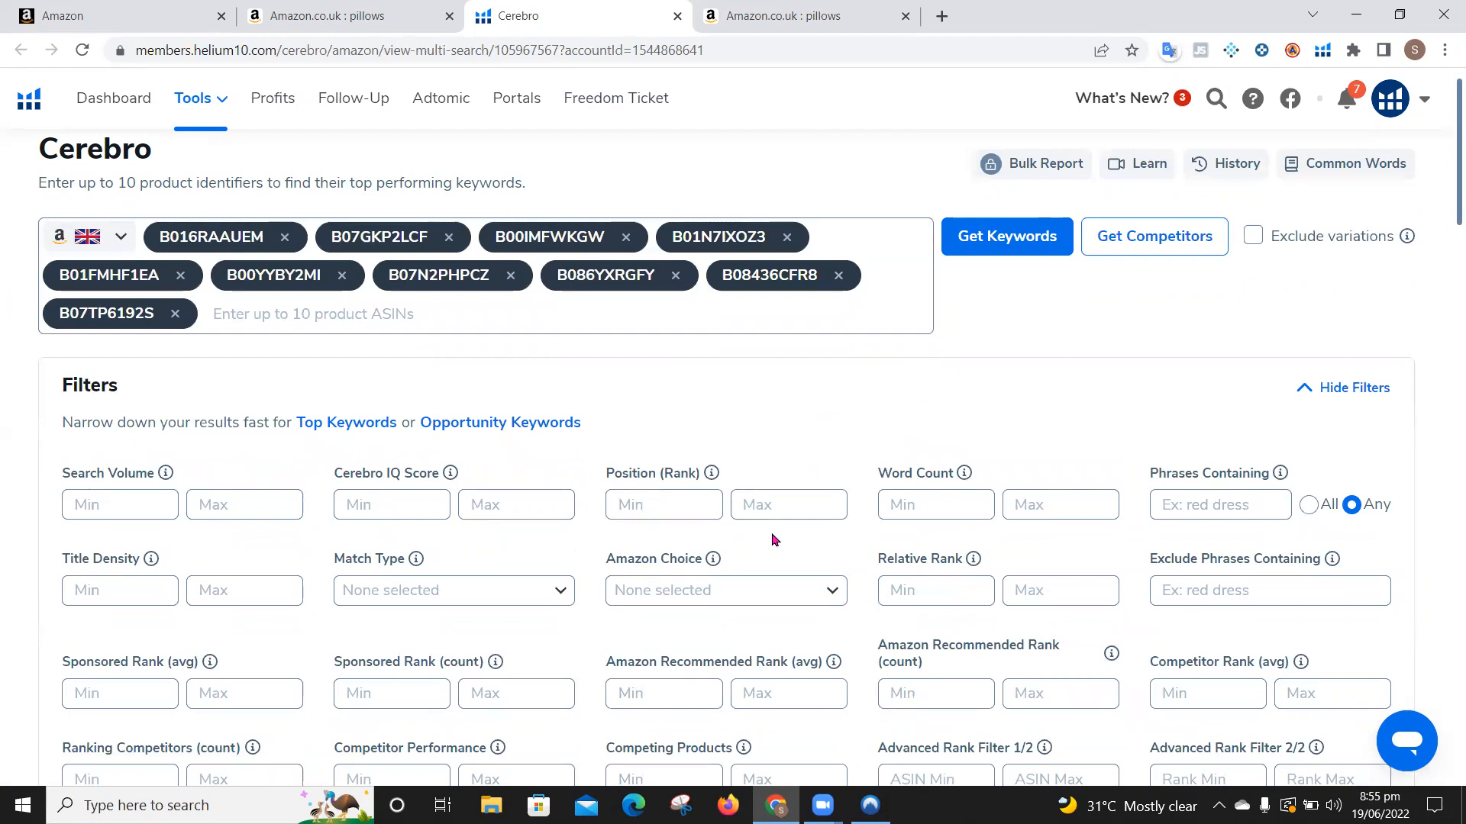
Step: Filter the Cerebro keyword results to a minimum search volume of 500
{"action": "scroll", "coordinate": [774, 539], "scroll_direction": "down", "scroll_amount": 3}
{"action": "scroll", "coordinate": [774, 539], "scroll_direction": "down", "scroll_amount": 1}
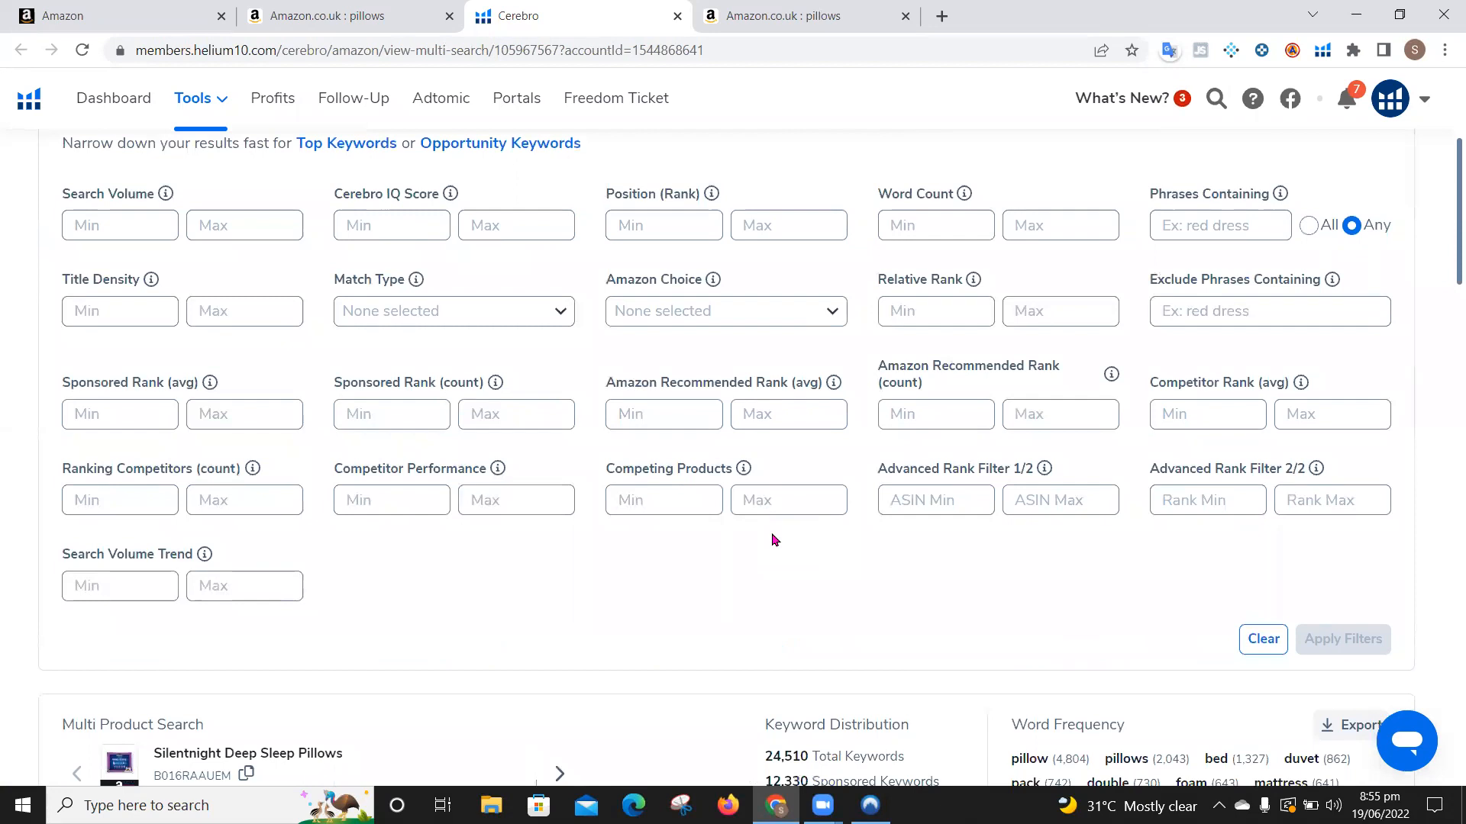
{"action": "scroll", "coordinate": [771, 540], "scroll_direction": "down", "scroll_amount": 4}
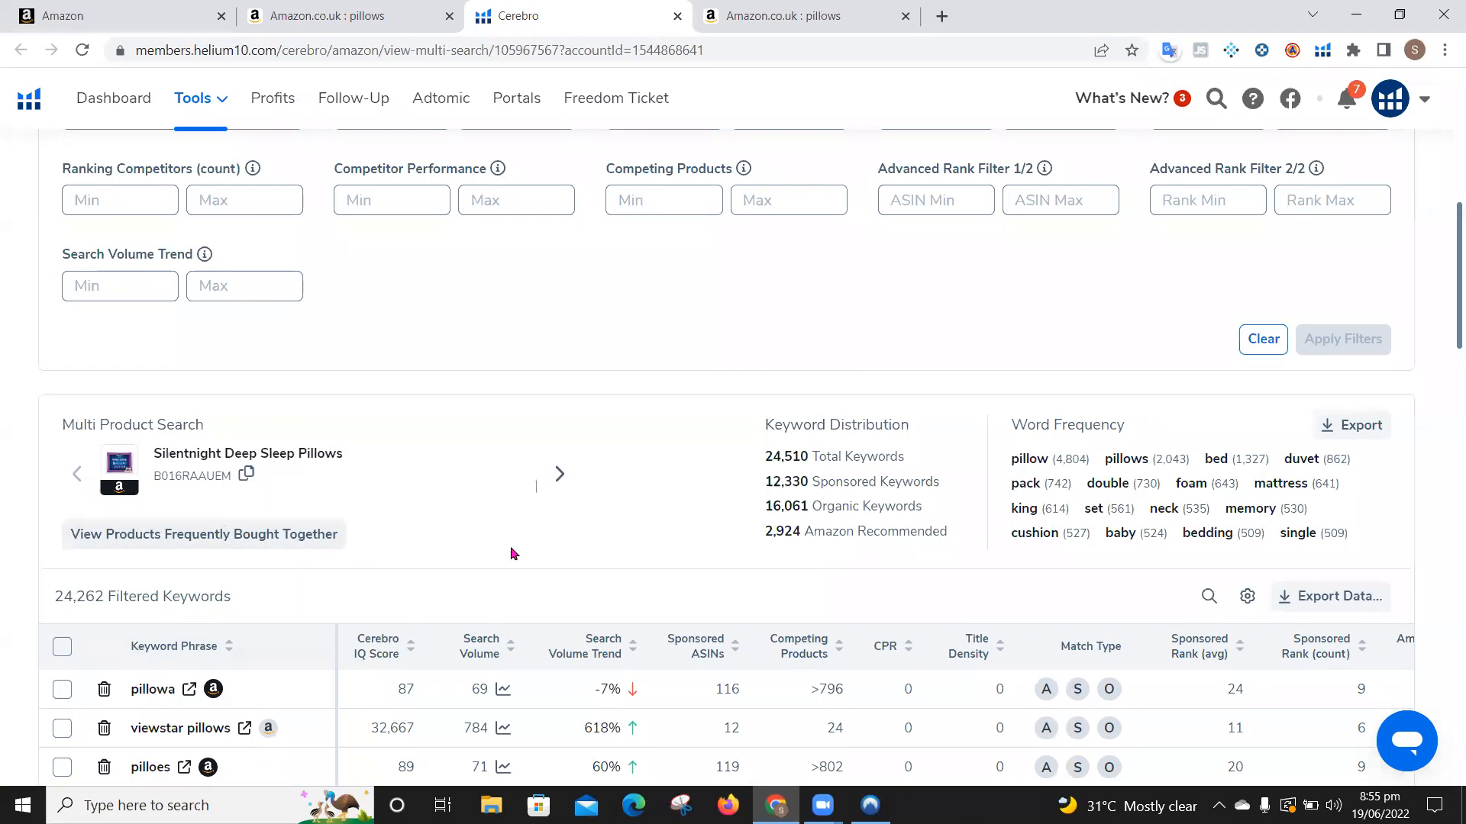
{"action": "scroll", "coordinate": [511, 551], "scroll_direction": "up", "scroll_amount": 2}
{"action": "scroll", "coordinate": [510, 551], "scroll_direction": "up", "scroll_amount": 4}
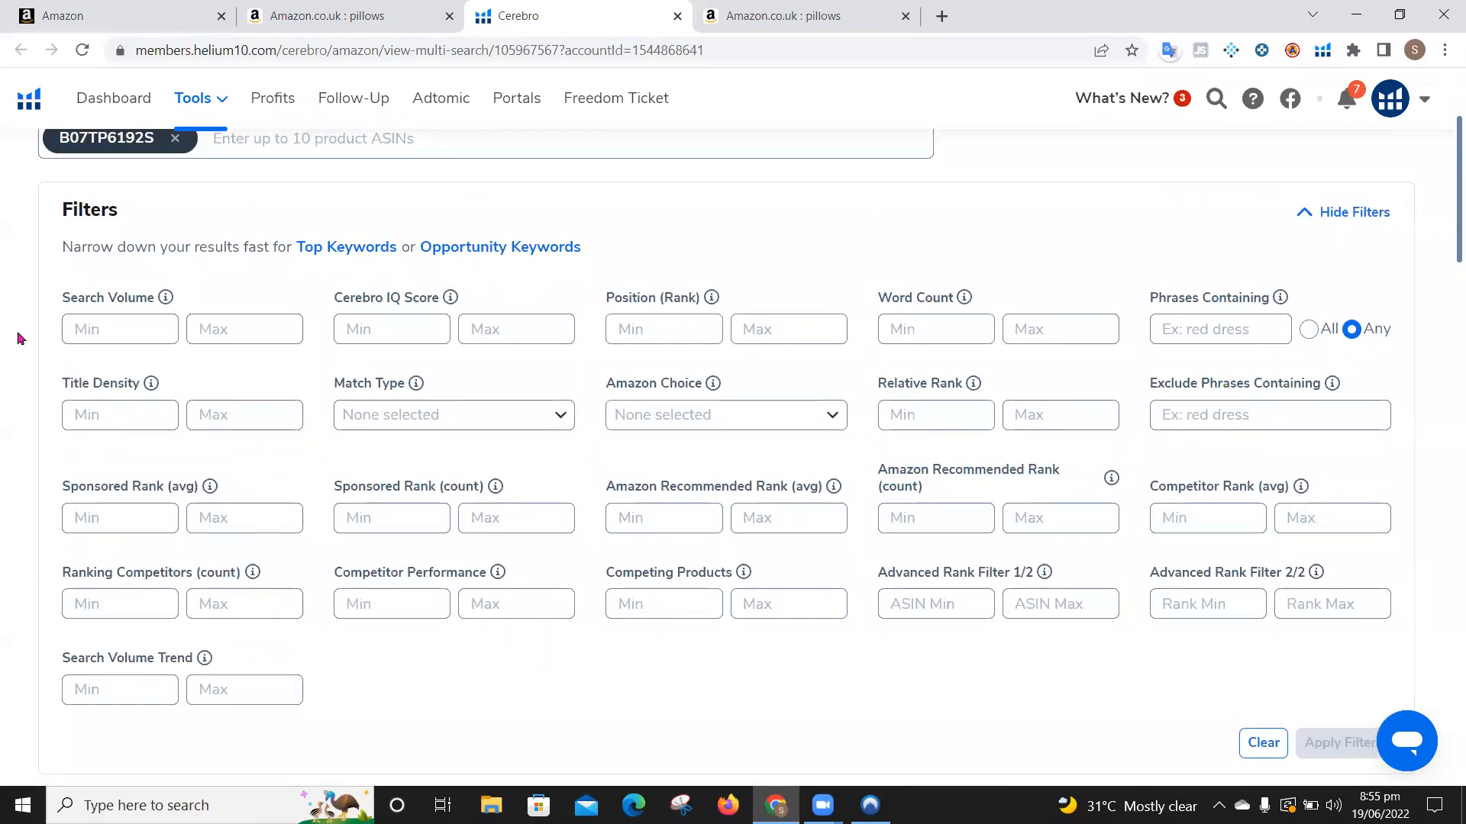
{"action": "left_click", "coordinate": [98, 328]}
{"action": "type", "text": "500"}
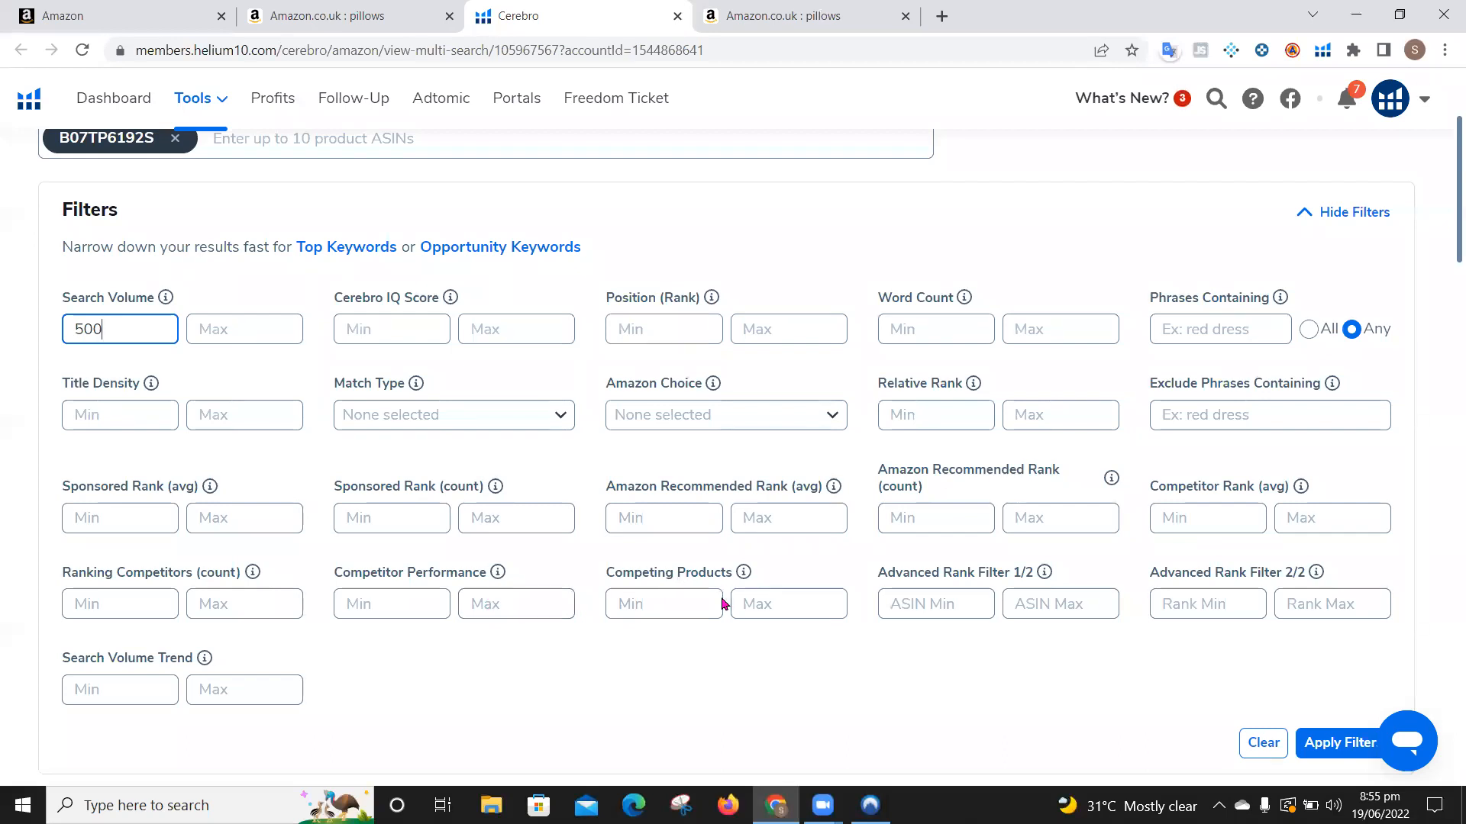
{"action": "scroll", "coordinate": [721, 597], "scroll_direction": "down", "scroll_amount": 3}
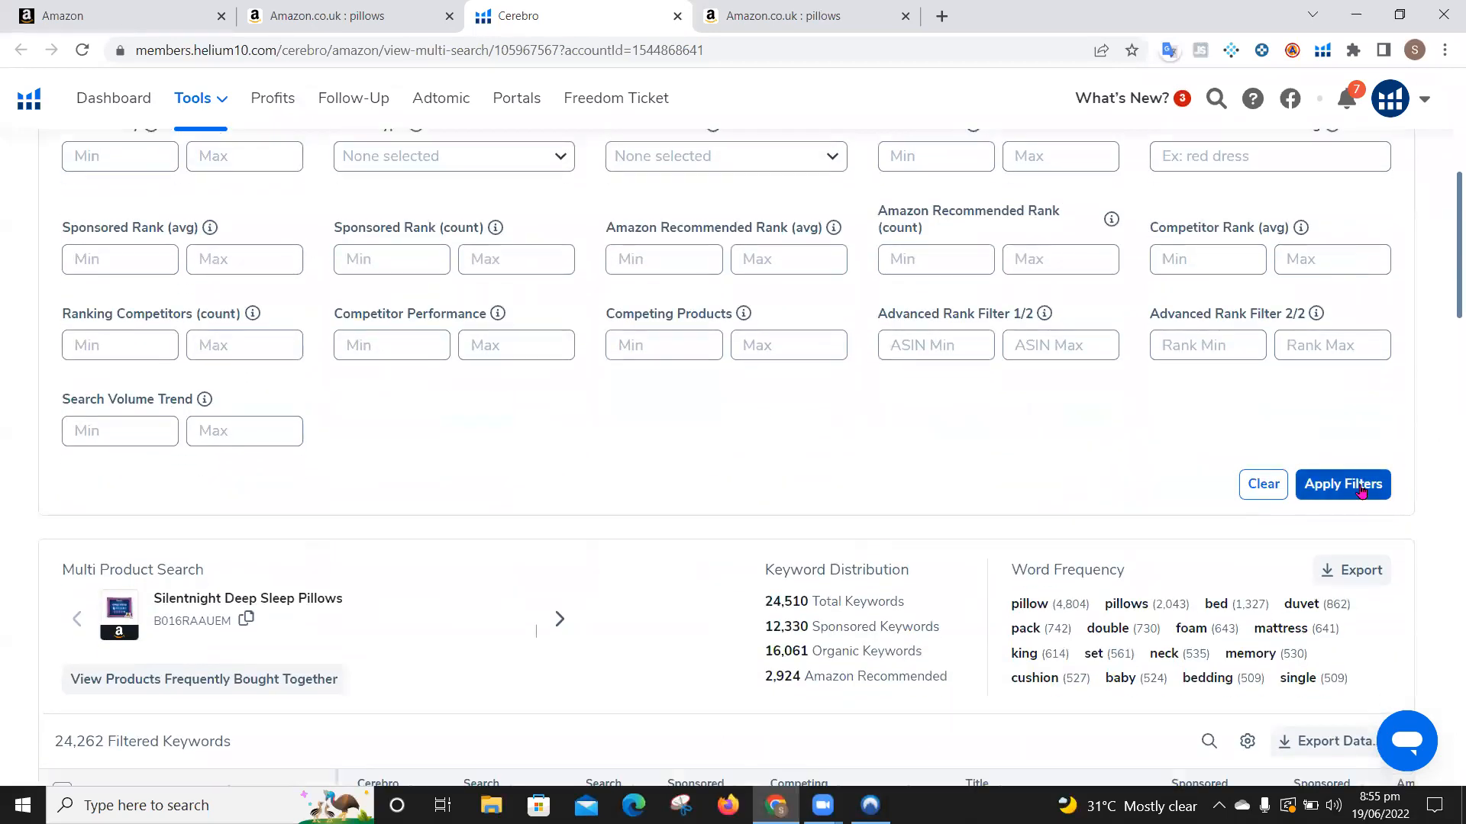
{"action": "left_click", "coordinate": [1359, 486]}
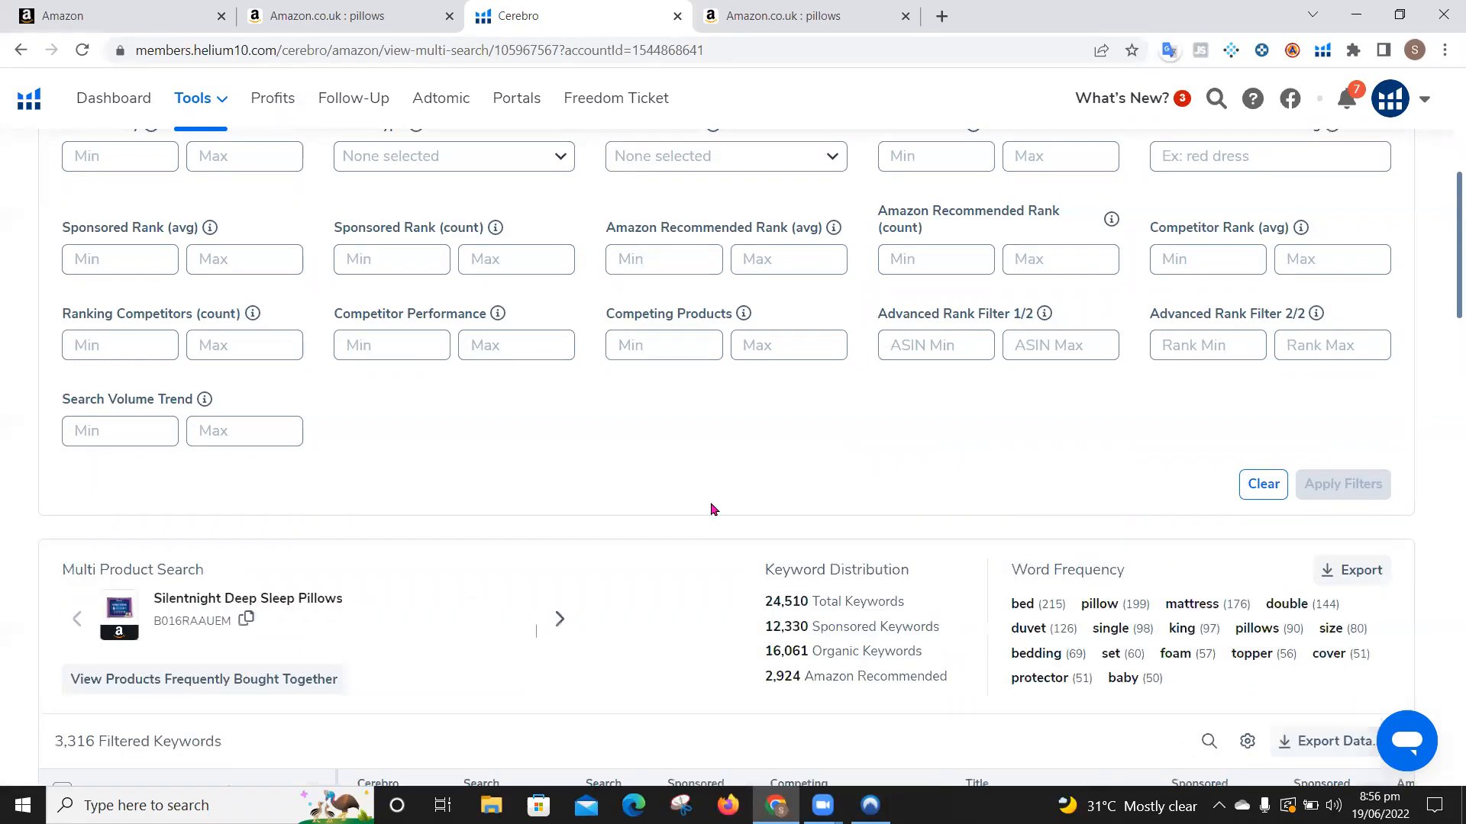
Step: Export the filtered keywords as an XLSX file and enable editing of the exported workbook in Excel
{"action": "scroll", "coordinate": [710, 509], "scroll_direction": "down", "scroll_amount": 1}
{"action": "scroll", "coordinate": [710, 509], "scroll_direction": "down", "scroll_amount": 2}
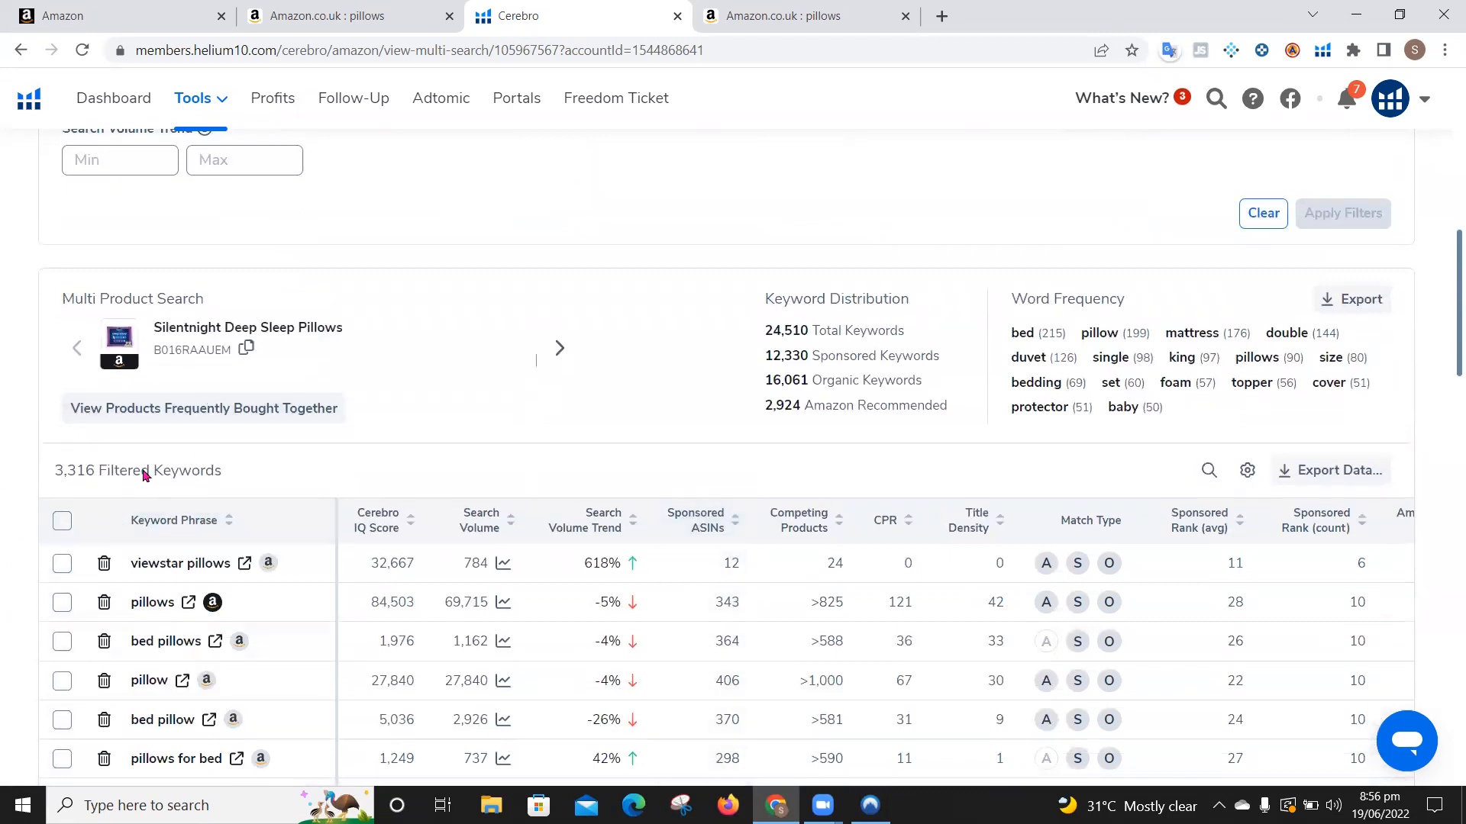
{"action": "scroll", "coordinate": [478, 426], "scroll_direction": "up", "scroll_amount": 8}
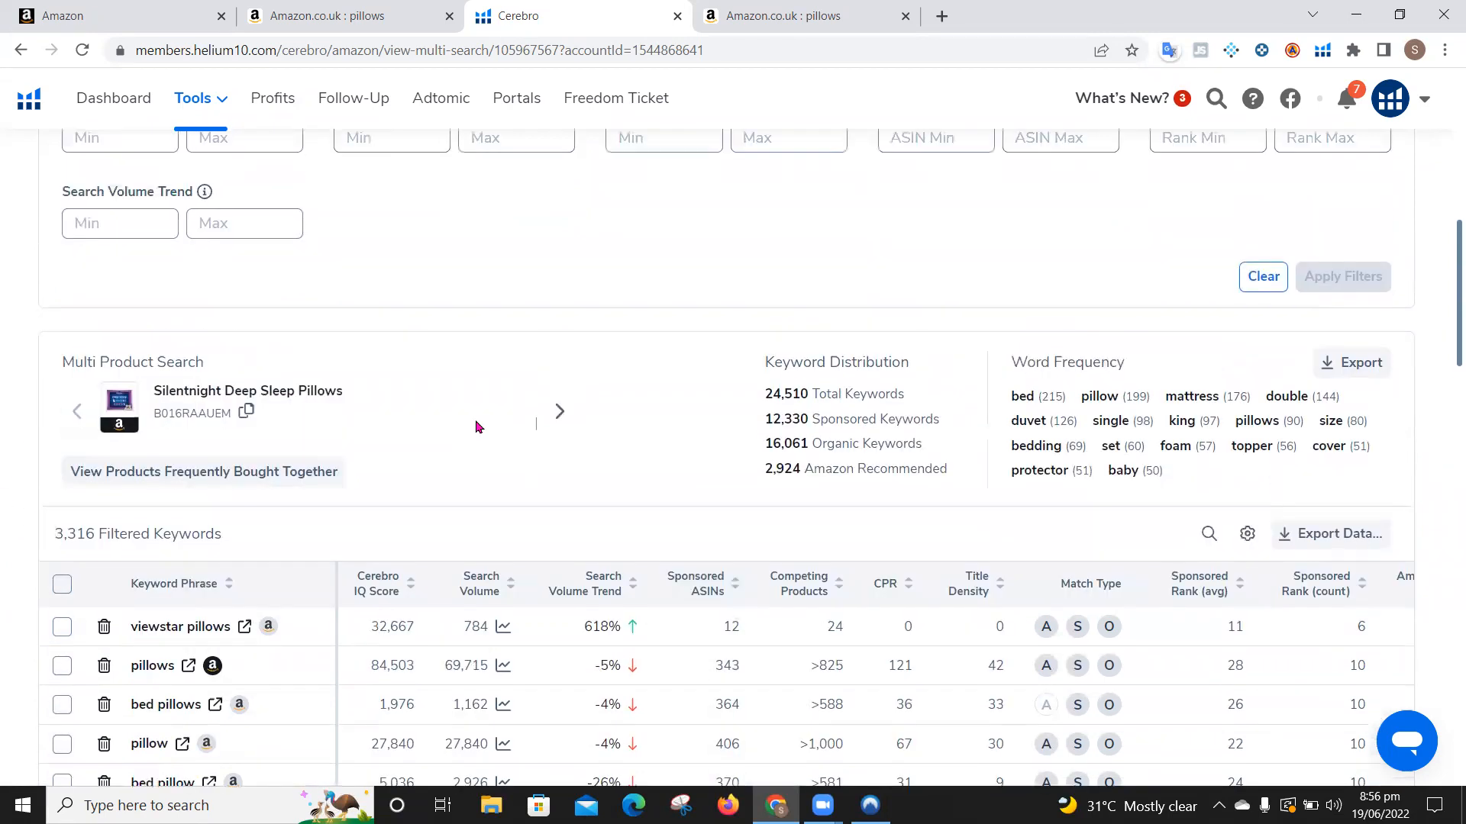
{"action": "scroll", "coordinate": [477, 426], "scroll_direction": "down", "scroll_amount": 8}
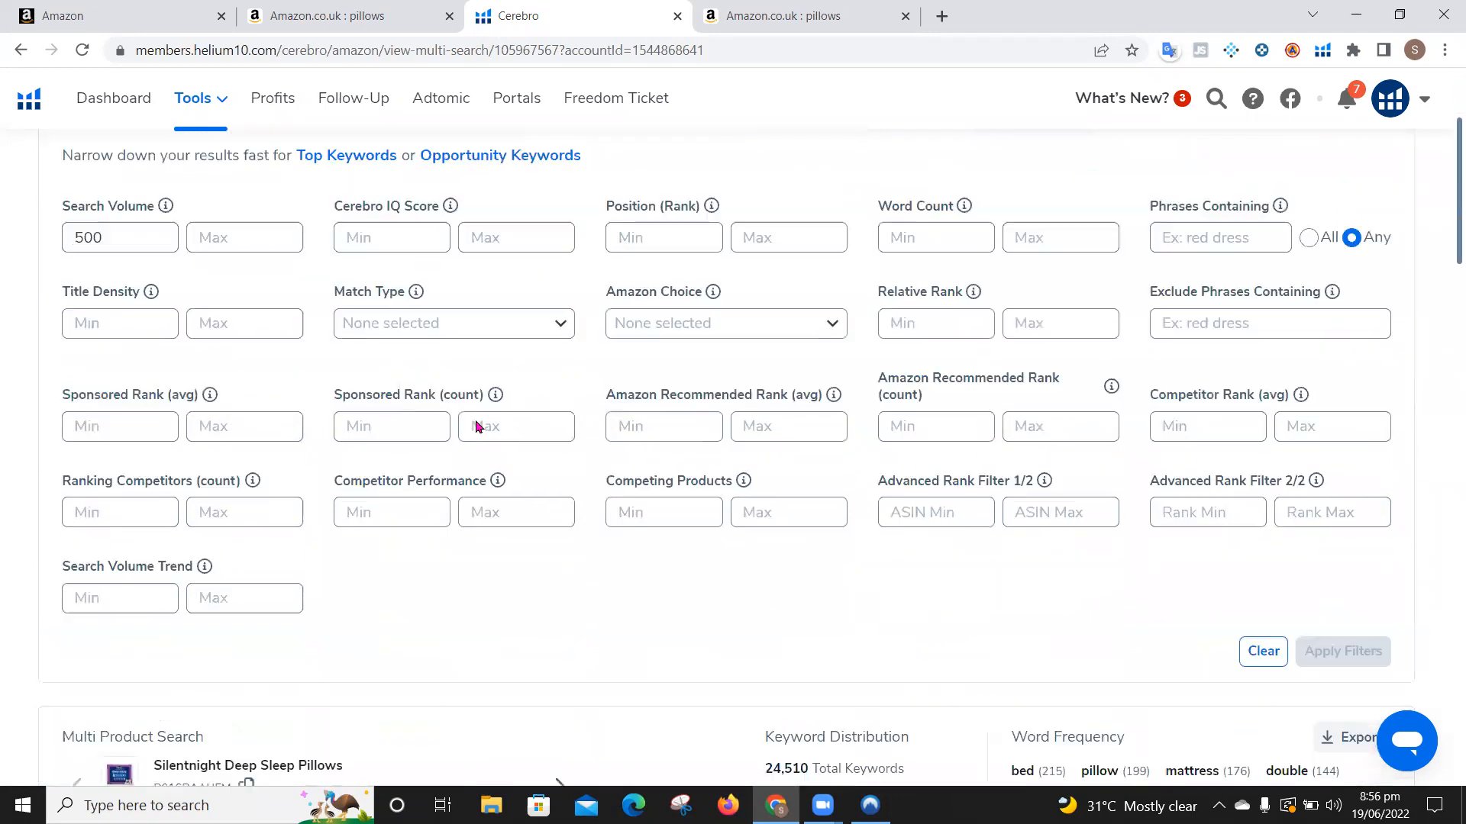
{"action": "scroll", "coordinate": [477, 426], "scroll_direction": "down", "scroll_amount": 3}
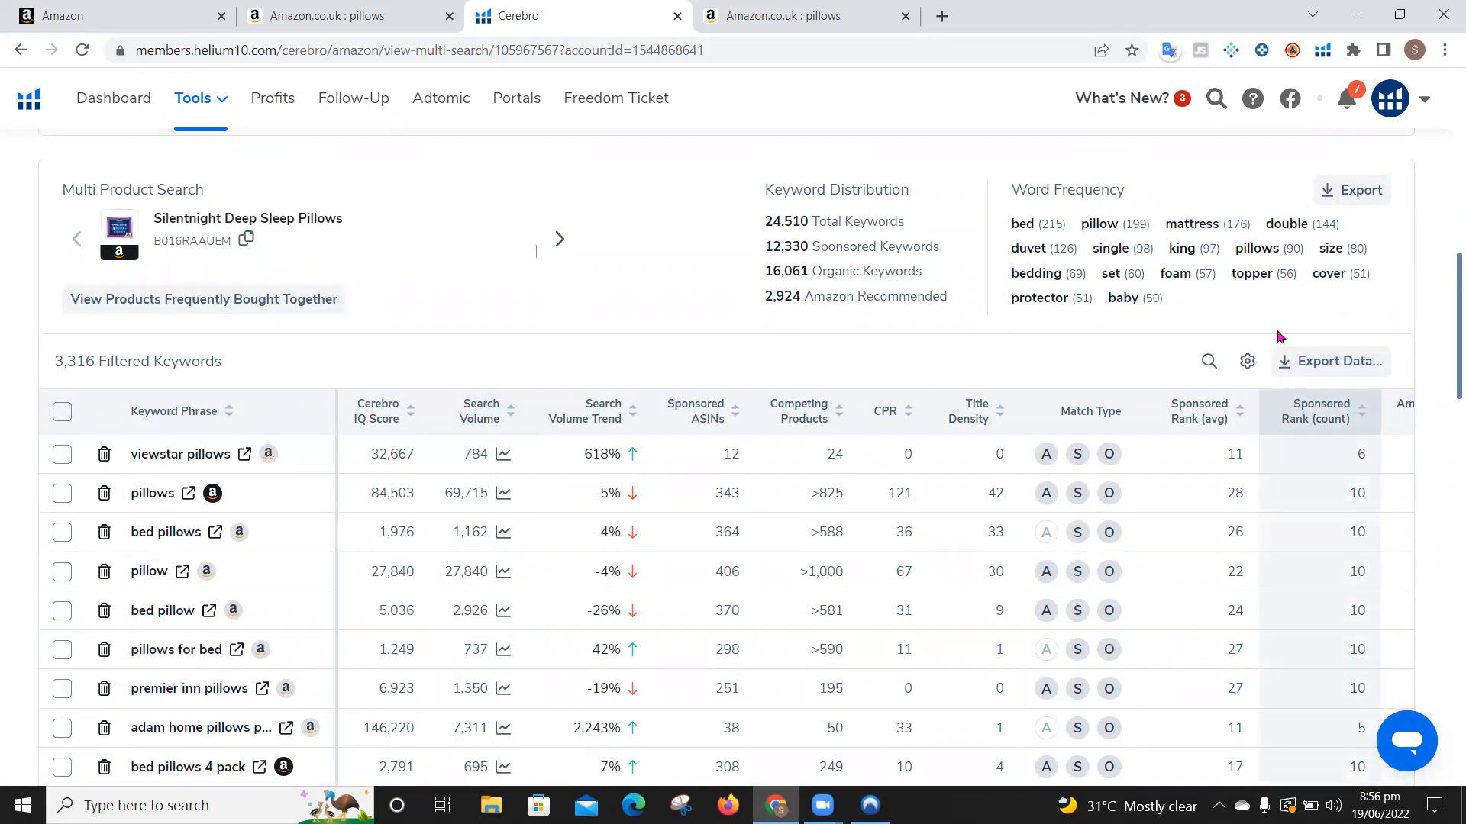
{"action": "left_click", "coordinate": [1359, 370]}
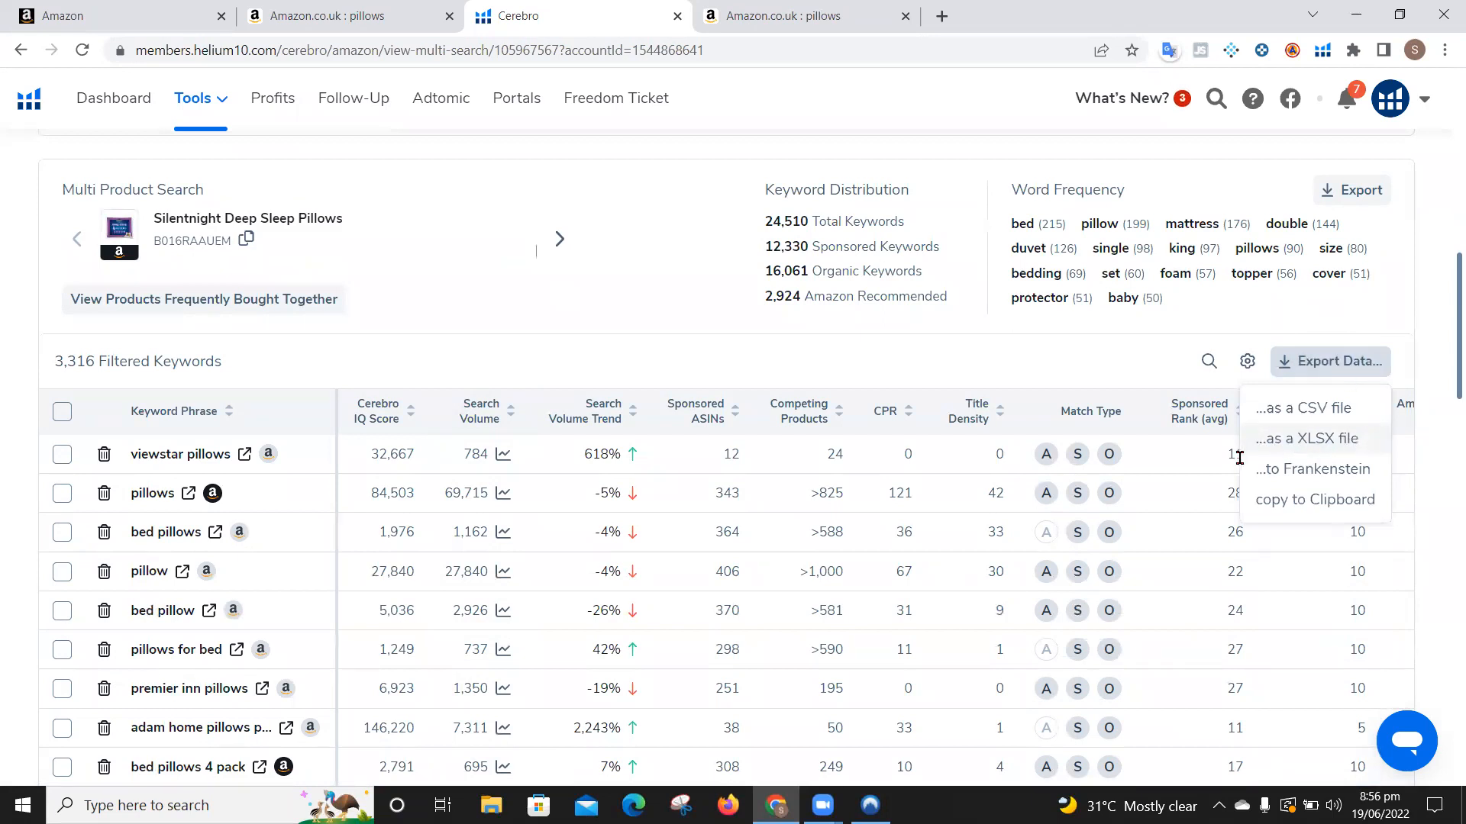
{"action": "left_click", "coordinate": [1312, 450]}
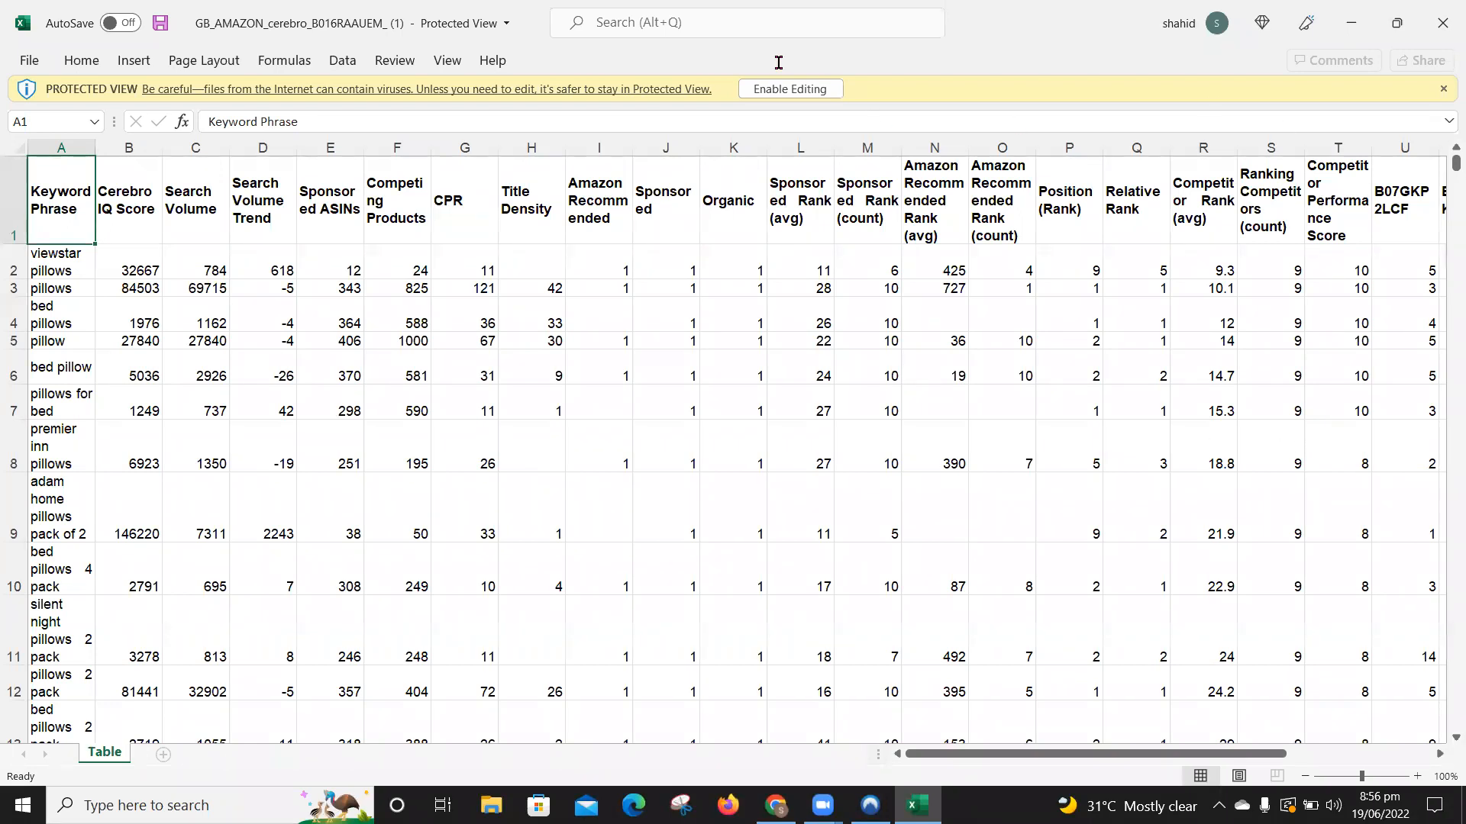
{"action": "left_click", "coordinate": [770, 89]}
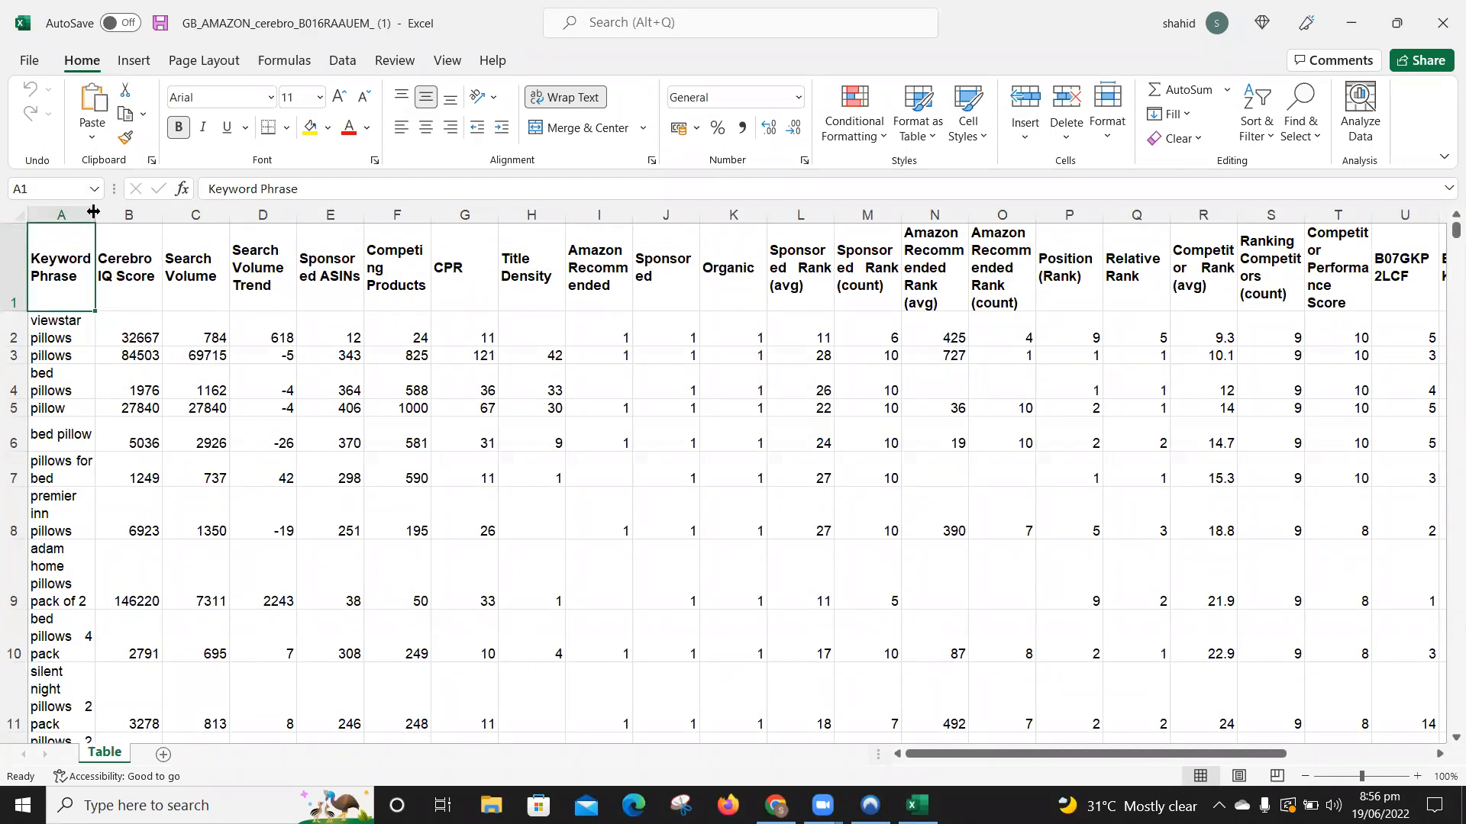
Step: Widen the Keyword Phrase column to about twice its width so that most phrases fit on one line
{"action": "left_click", "coordinate": [107, 415]}
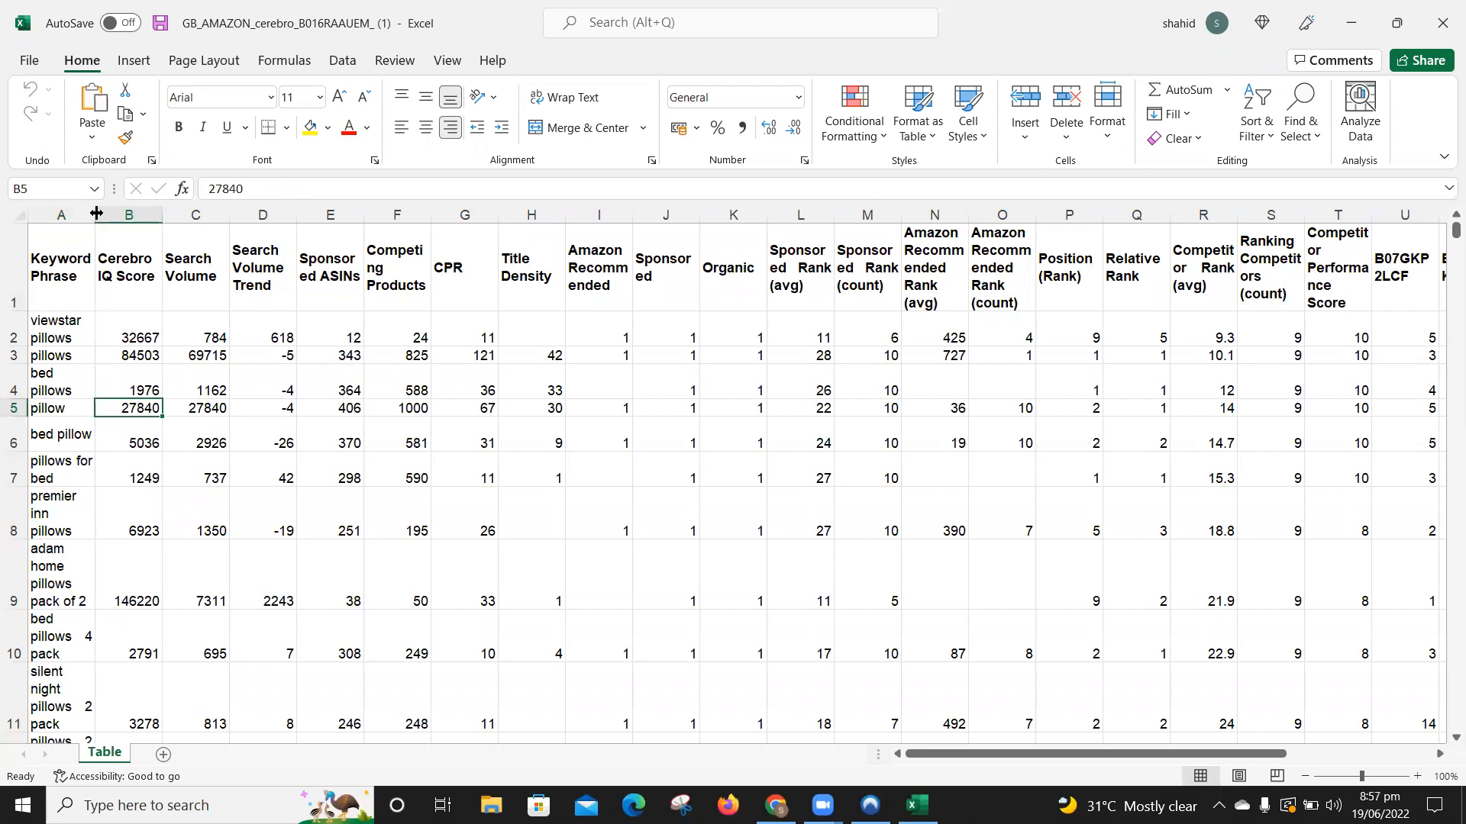
{"action": "left_click_drag", "start_coordinate": [94, 213], "coordinate": [179, 213]}
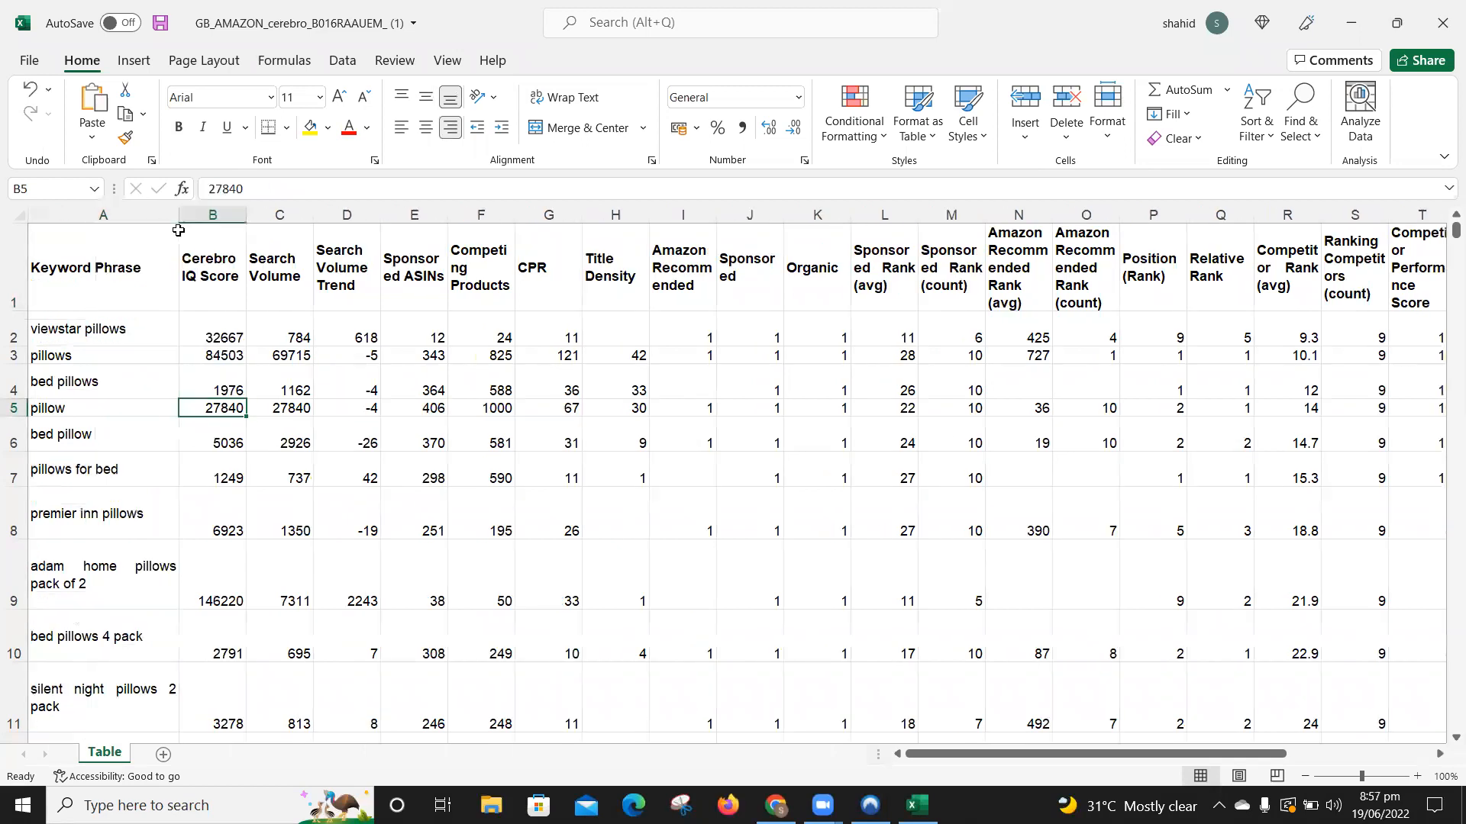
{"action": "left_click", "coordinate": [123, 371]}
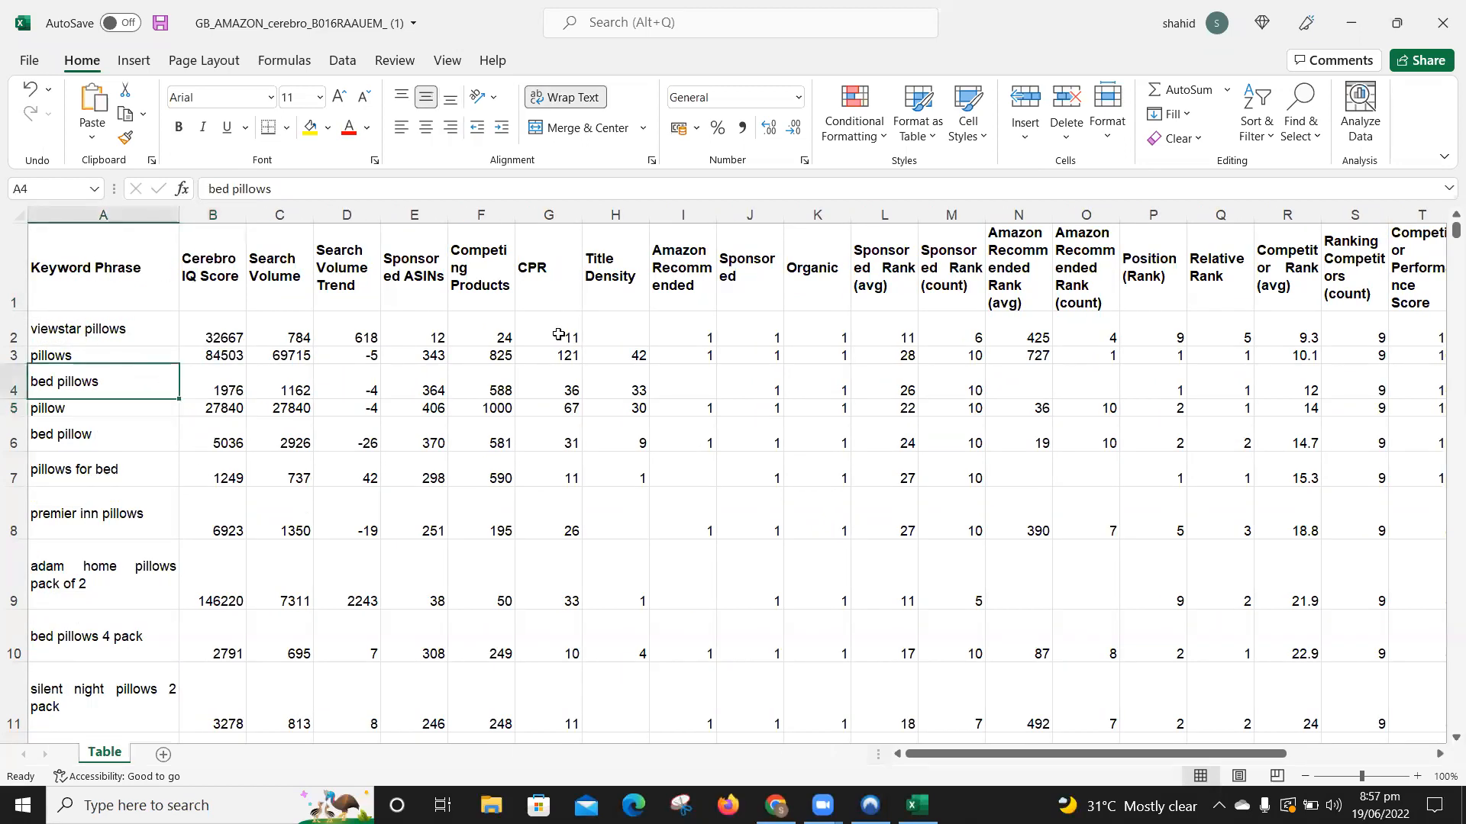
{"action": "left_click", "coordinate": [539, 461]}
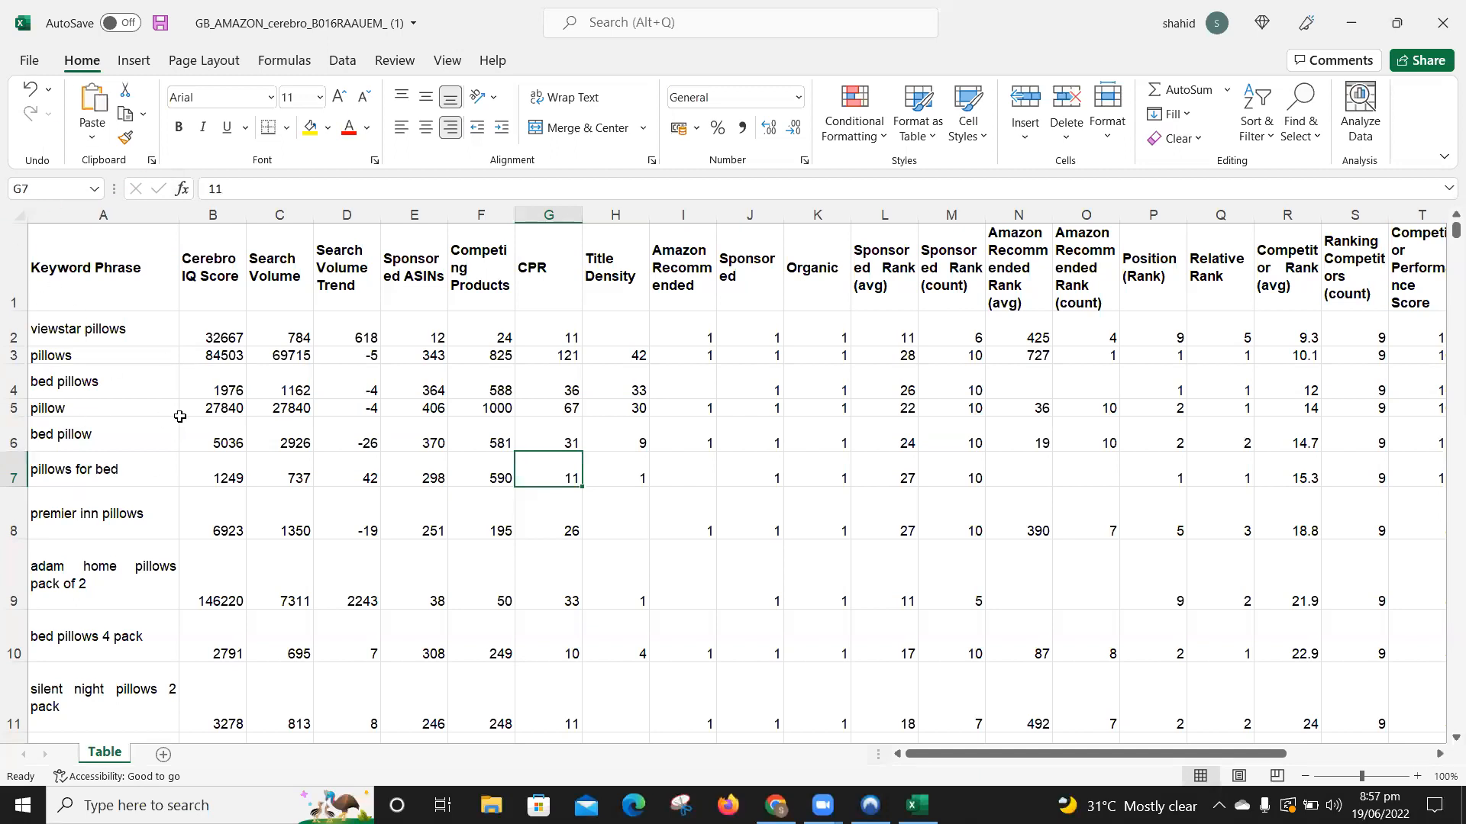
Step: Delete the Cerebro IQ Score column and widen the Search Volume column to fit its heading on one line
{"action": "left_click", "coordinate": [214, 215]}
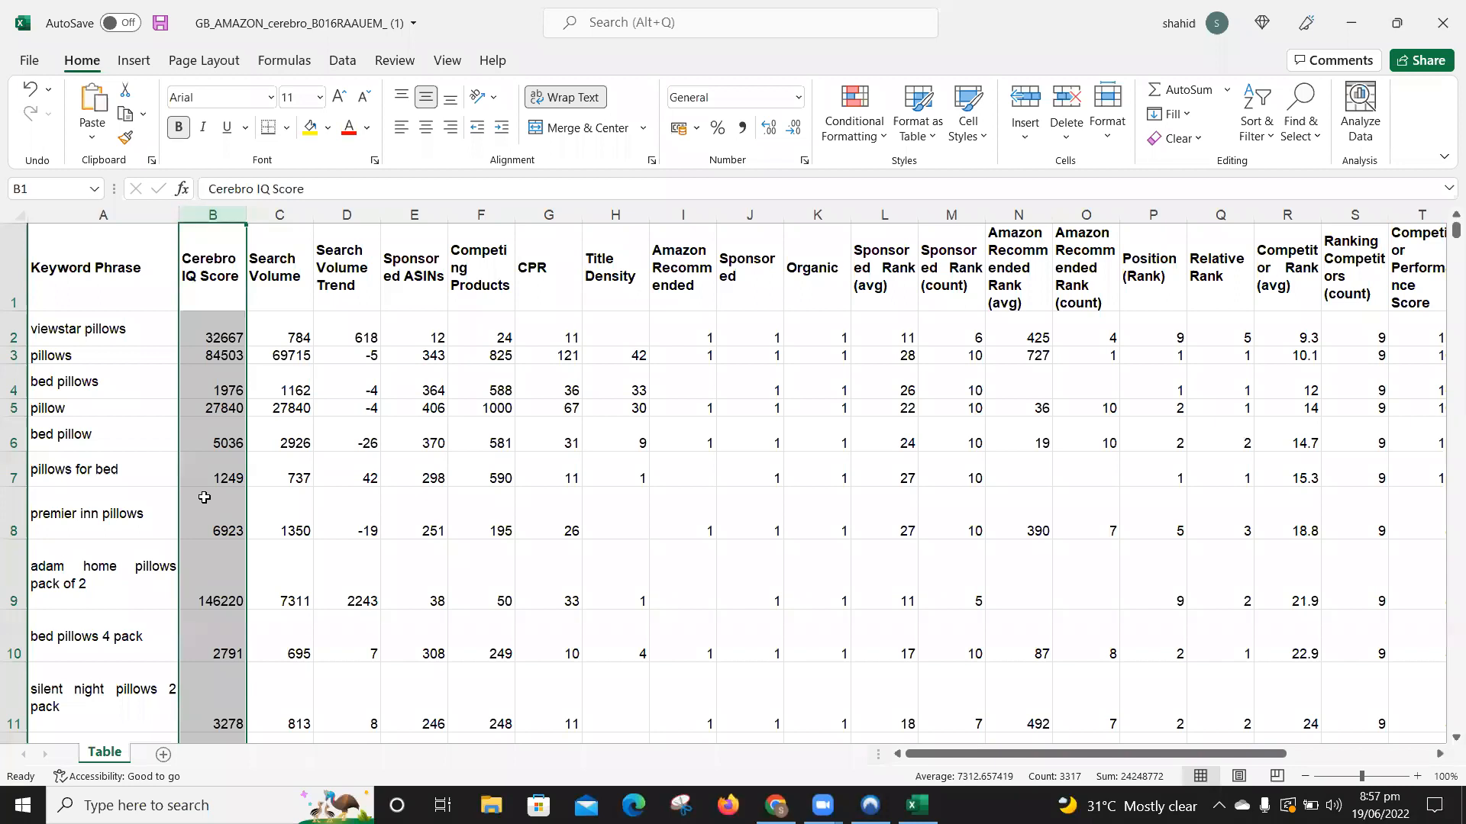
{"action": "key", "text": "ctrl+minus"}
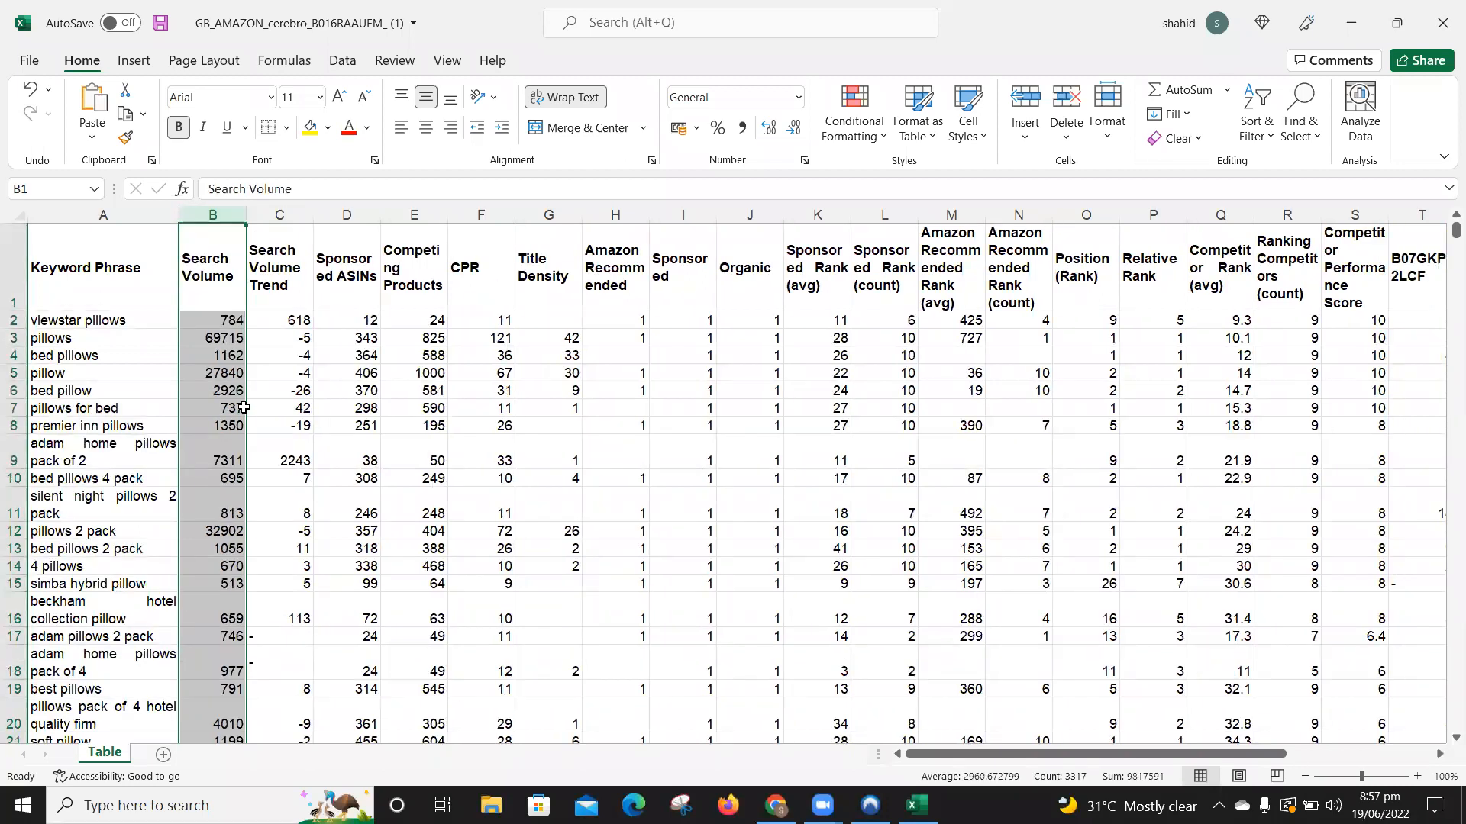
{"action": "left_click", "coordinate": [204, 257]}
{"action": "left_click_drag", "start_coordinate": [246, 213], "coordinate": [289, 214]}
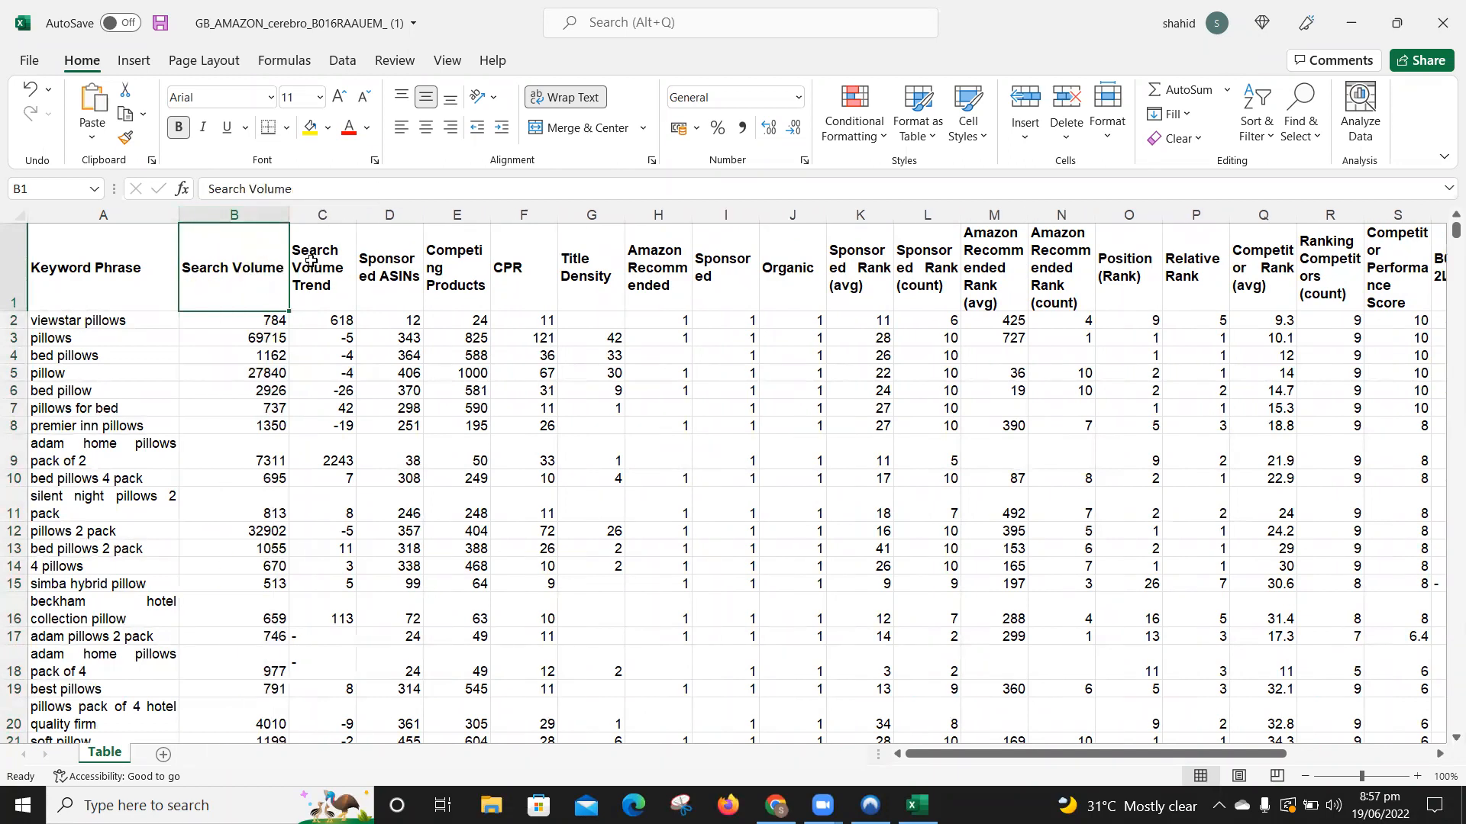
Step: Delete the twelve columns from Search Volume Trend through Amazon Recommended Rank (count)
{"action": "left_click", "coordinate": [336, 211]}
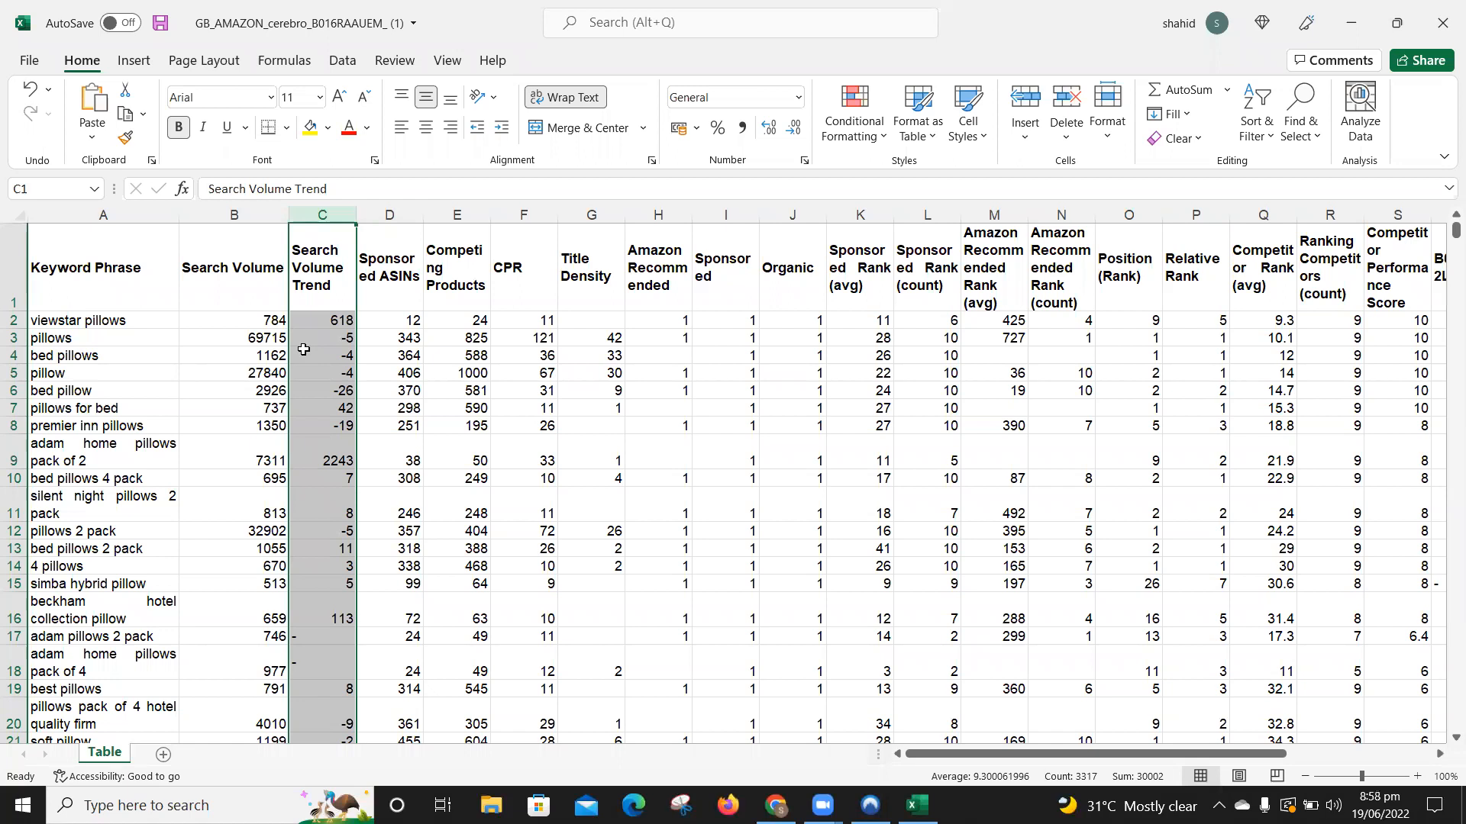
{"action": "key", "text": "shift+Right"}
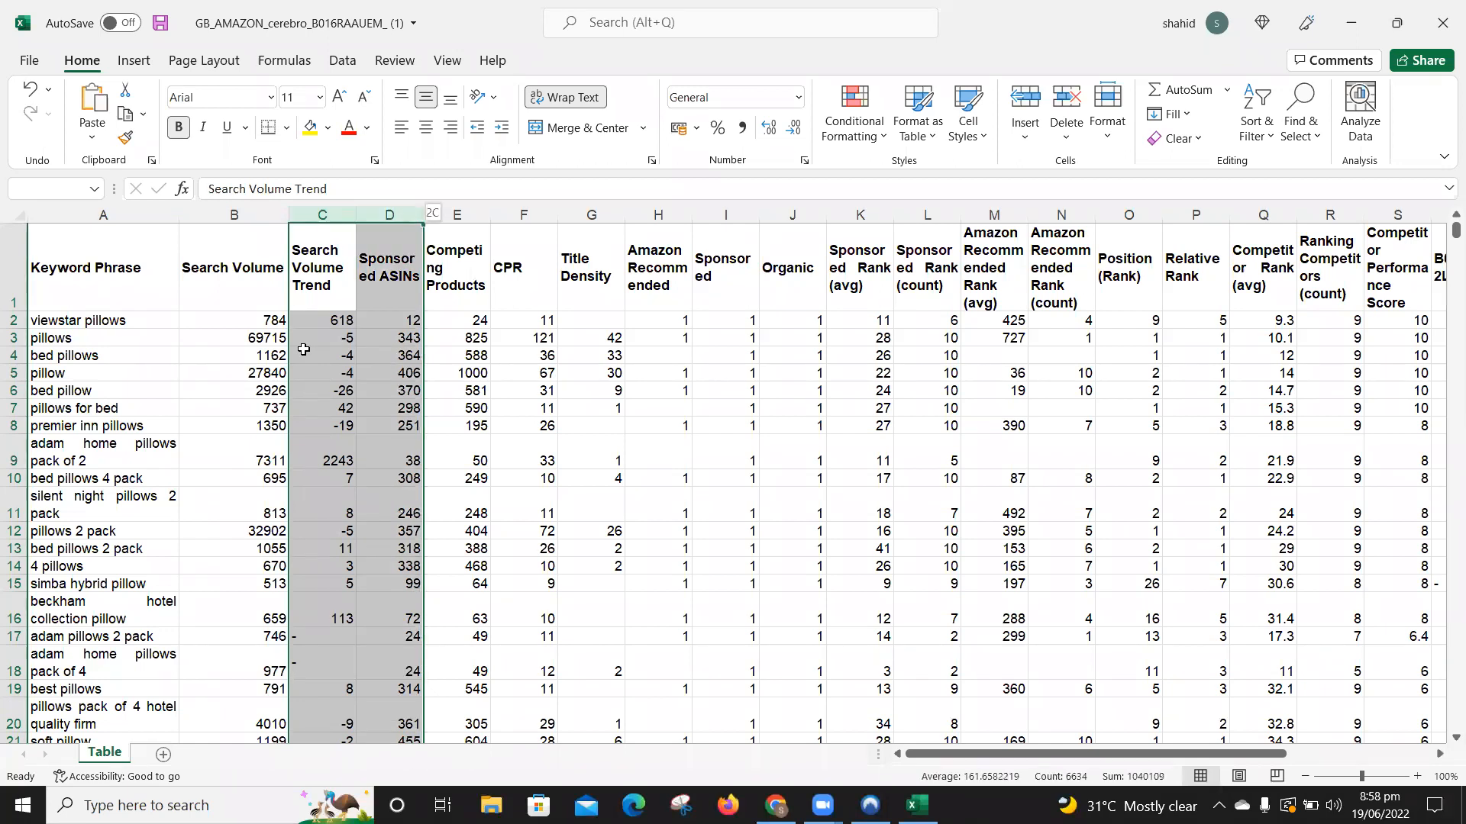
{"action": "key", "text": "shift+Right"}
{"action": "key", "text": "shift+Right"}
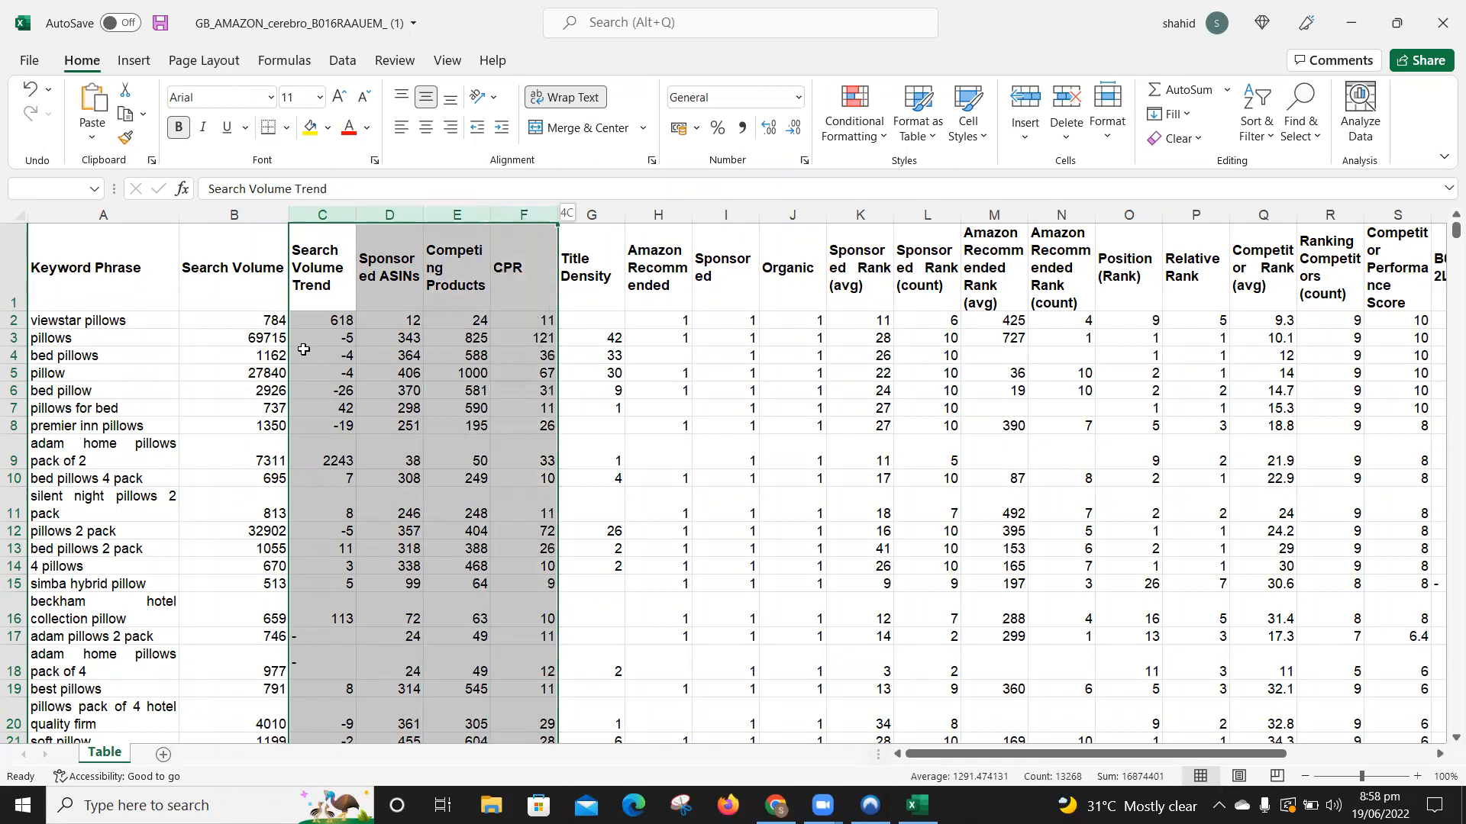
{"action": "key", "text": "shift+Right"}
{"action": "key", "text": "shift+Right"}
{"action": "key", "text": "shift+Right"}
{"action": "key", "text": "shift+Right"}
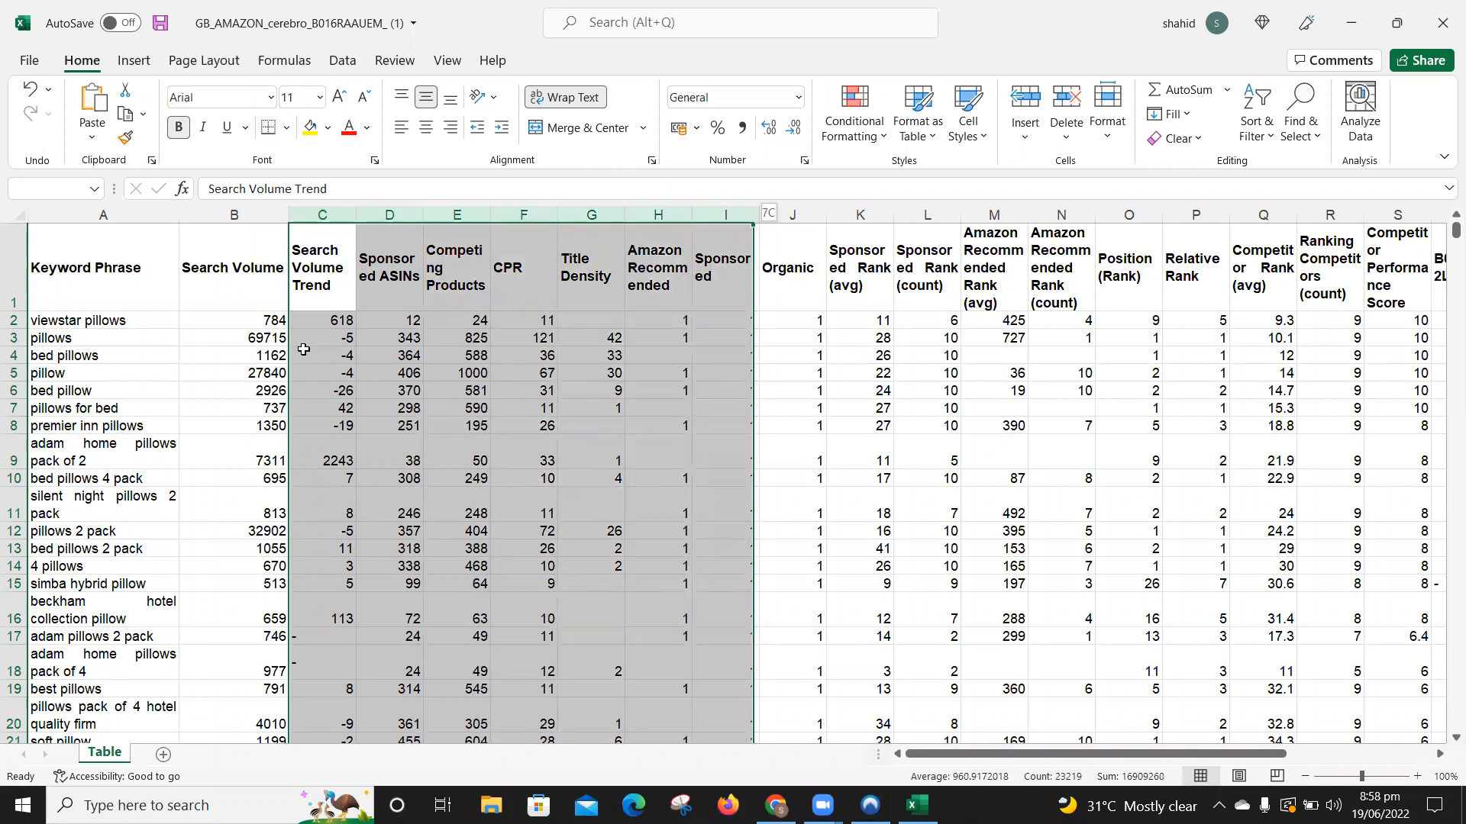
{"action": "key", "text": "shift+Right"}
{"action": "key", "text": "shift+Right"}
{"action": "key", "text": "shift+Right"}
{"action": "key", "text": "shift+Right"}
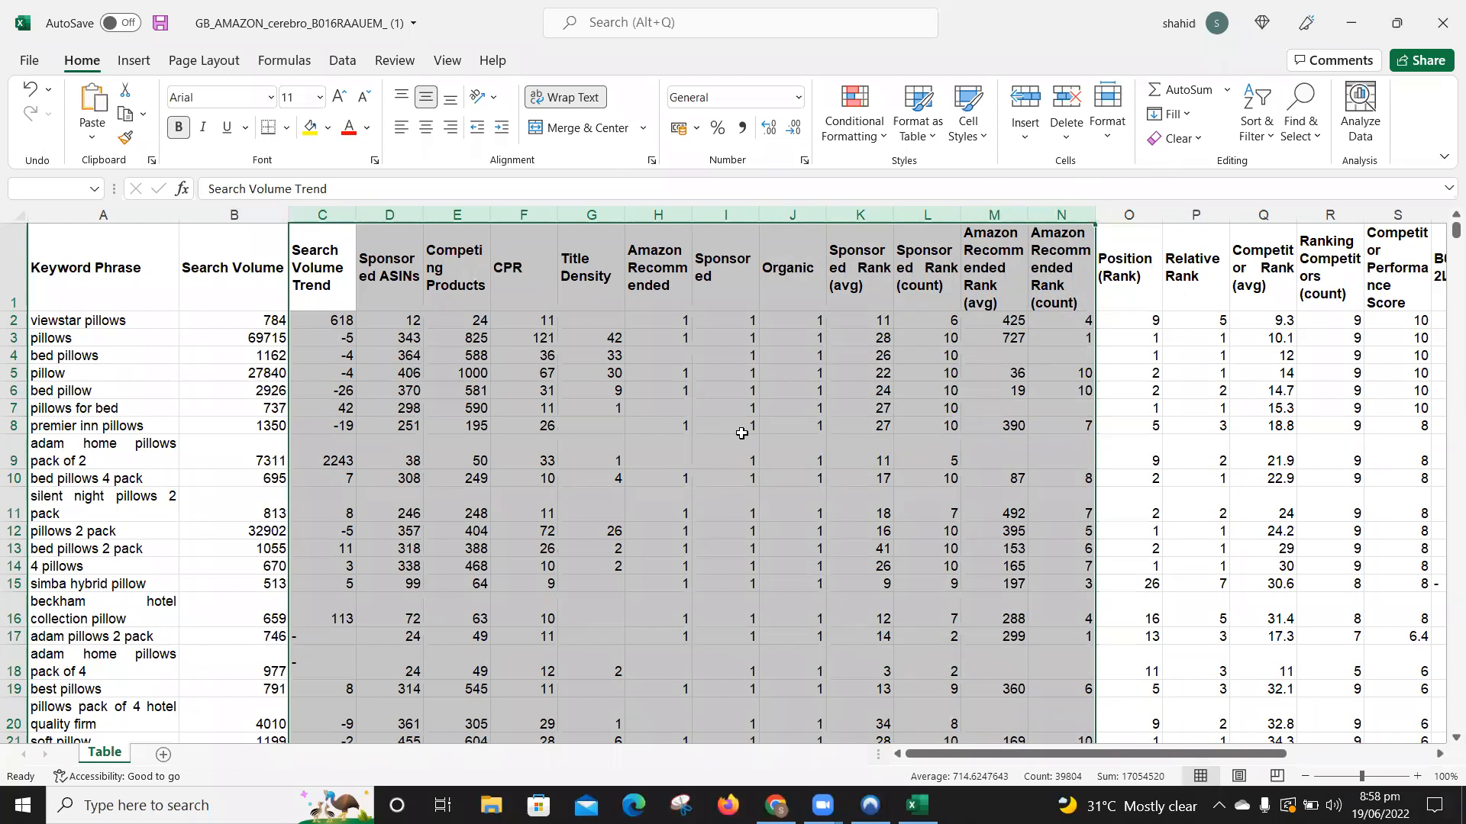
{"action": "key", "text": "ctrl+minus"}
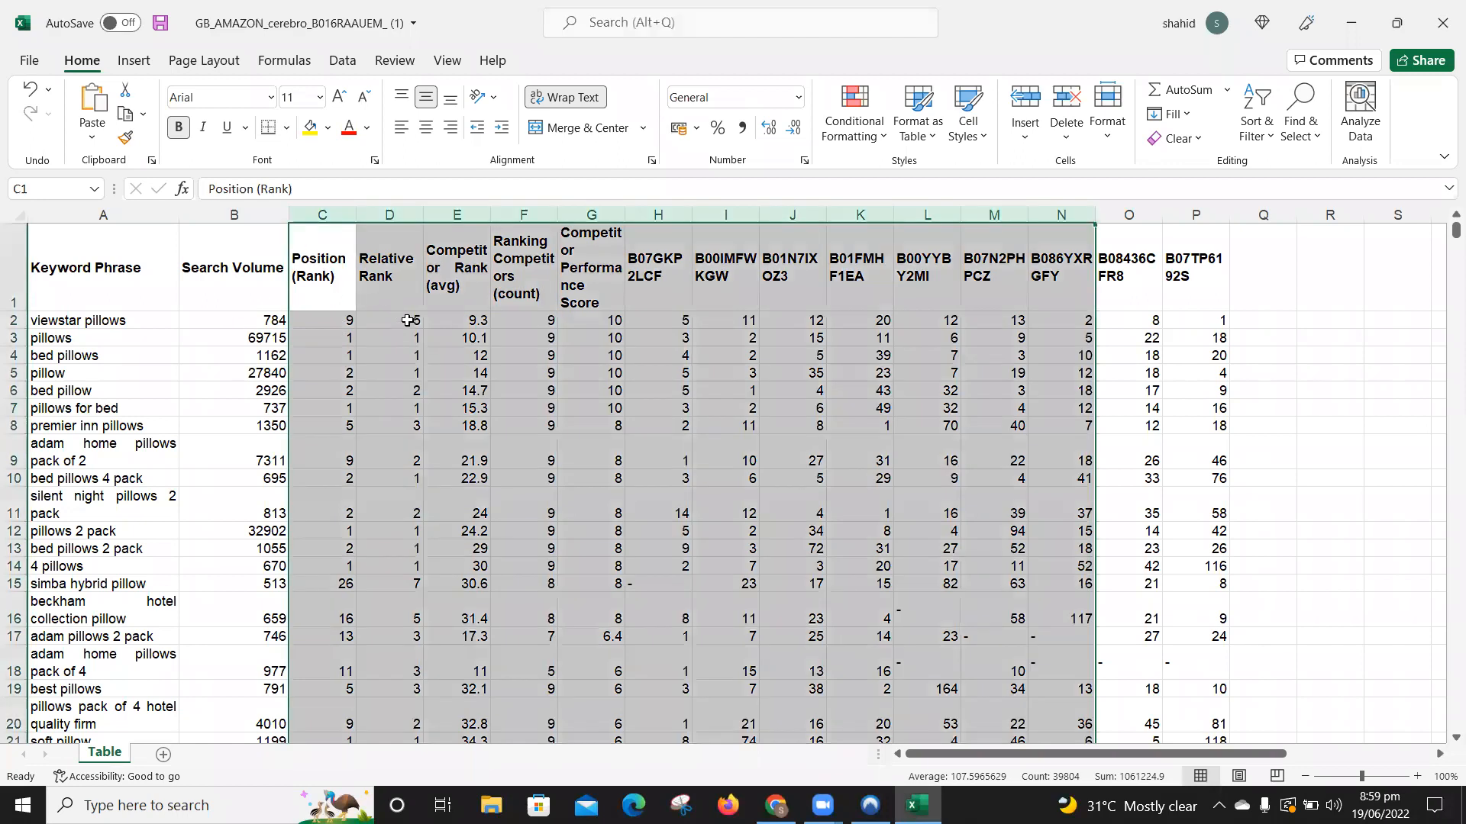
{"action": "left_click", "coordinate": [407, 321]}
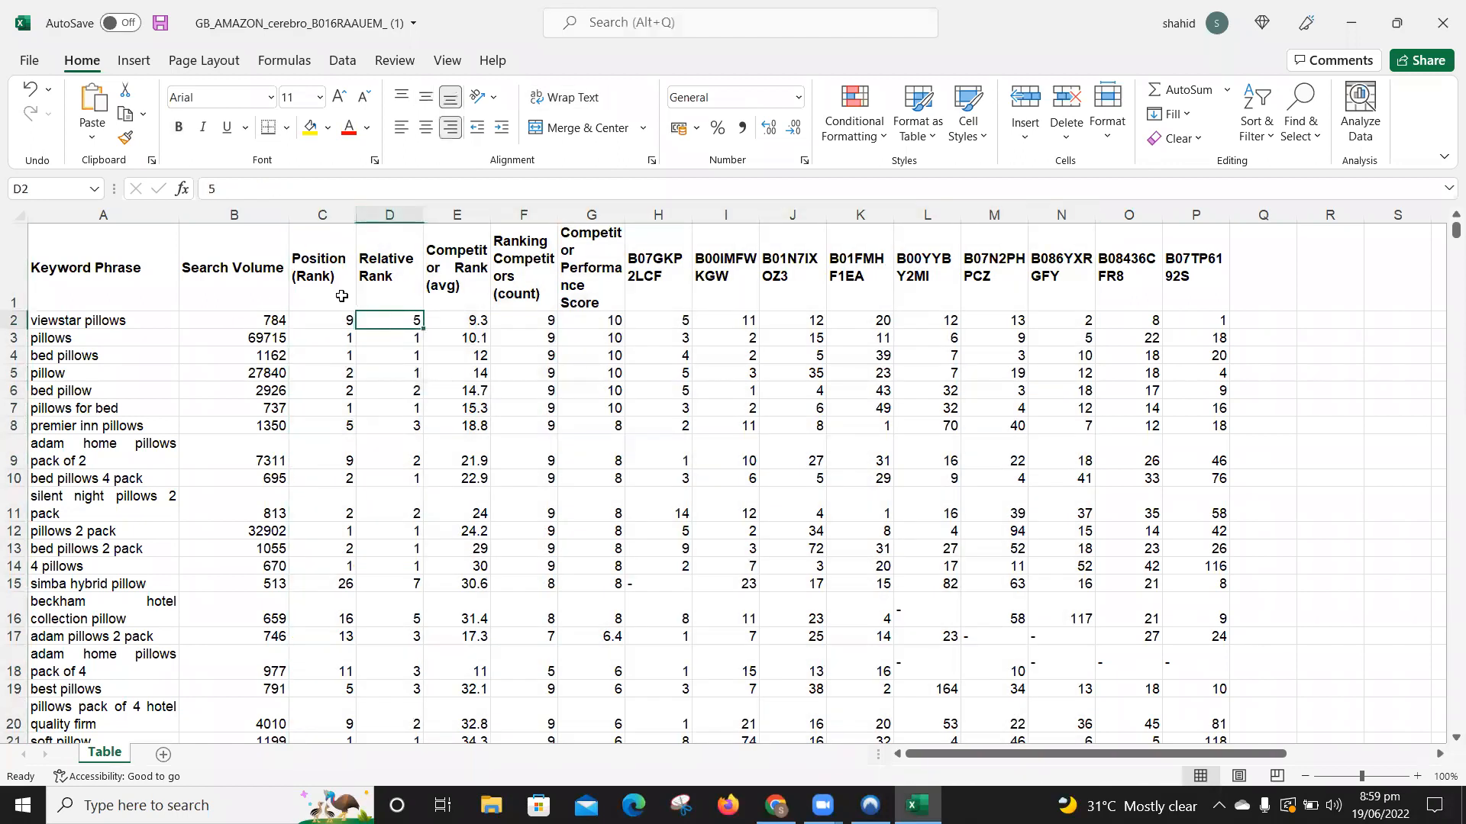
Step: Delete the four columns from Relative Rank through Competitor Performance Score, keeping Position (Rank) and the ASIN columns
{"action": "left_click", "coordinate": [381, 211]}
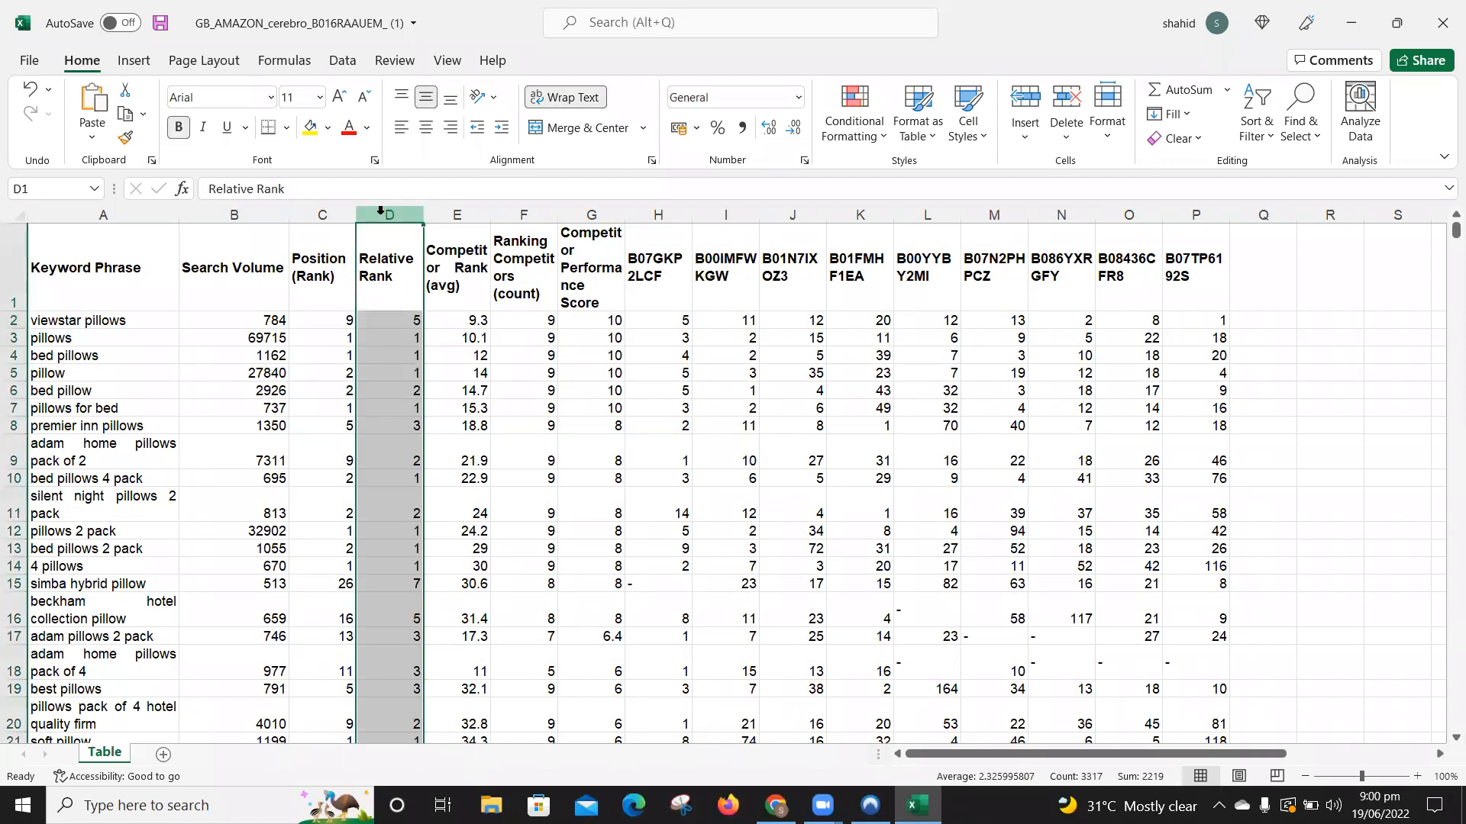
{"action": "key", "text": "shift+Right"}
{"action": "key", "text": "shift+Right"}
{"action": "key", "text": "shift+Right"}
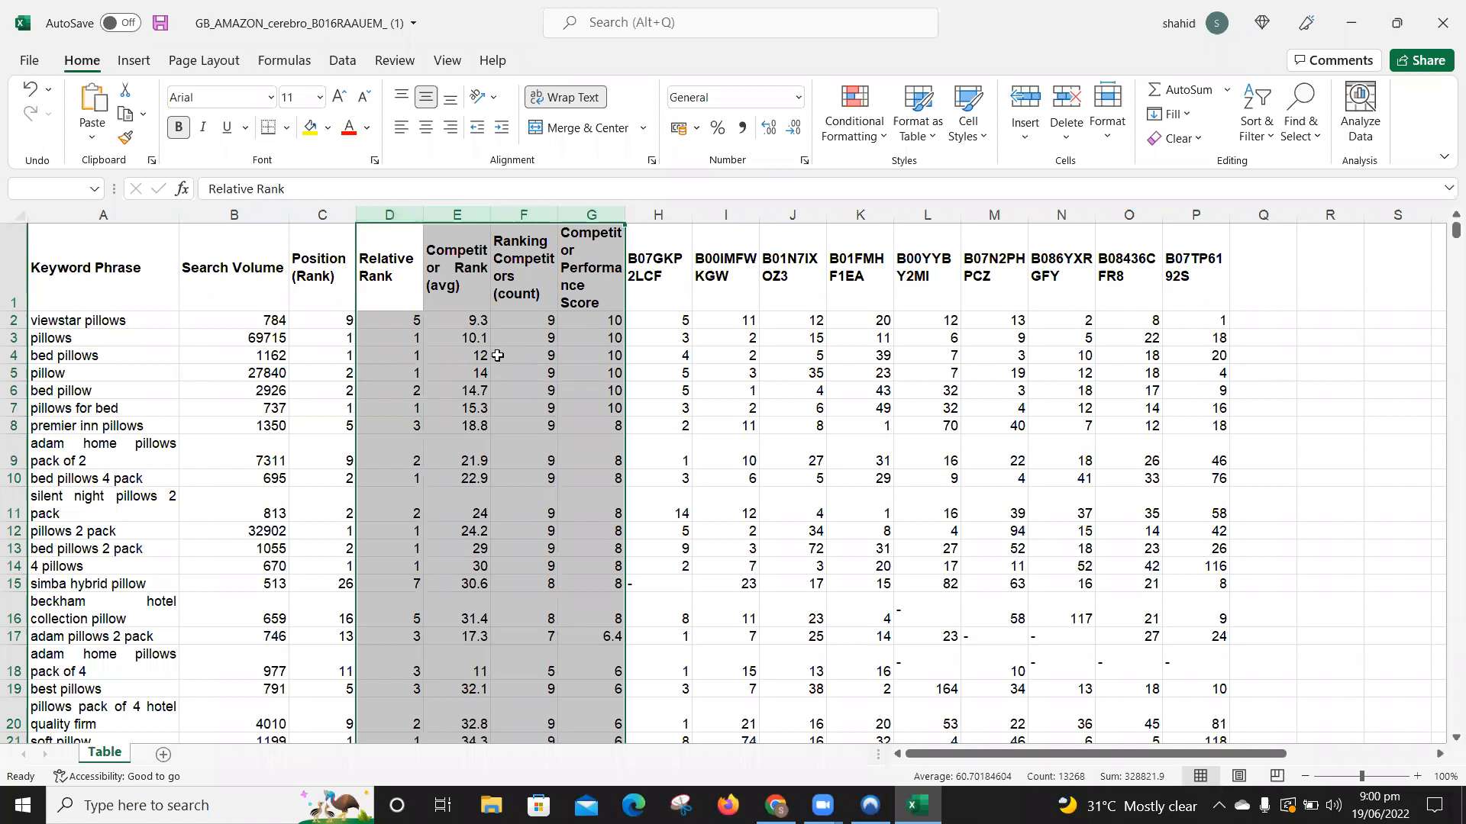
{"action": "key", "text": "ctrl+minus"}
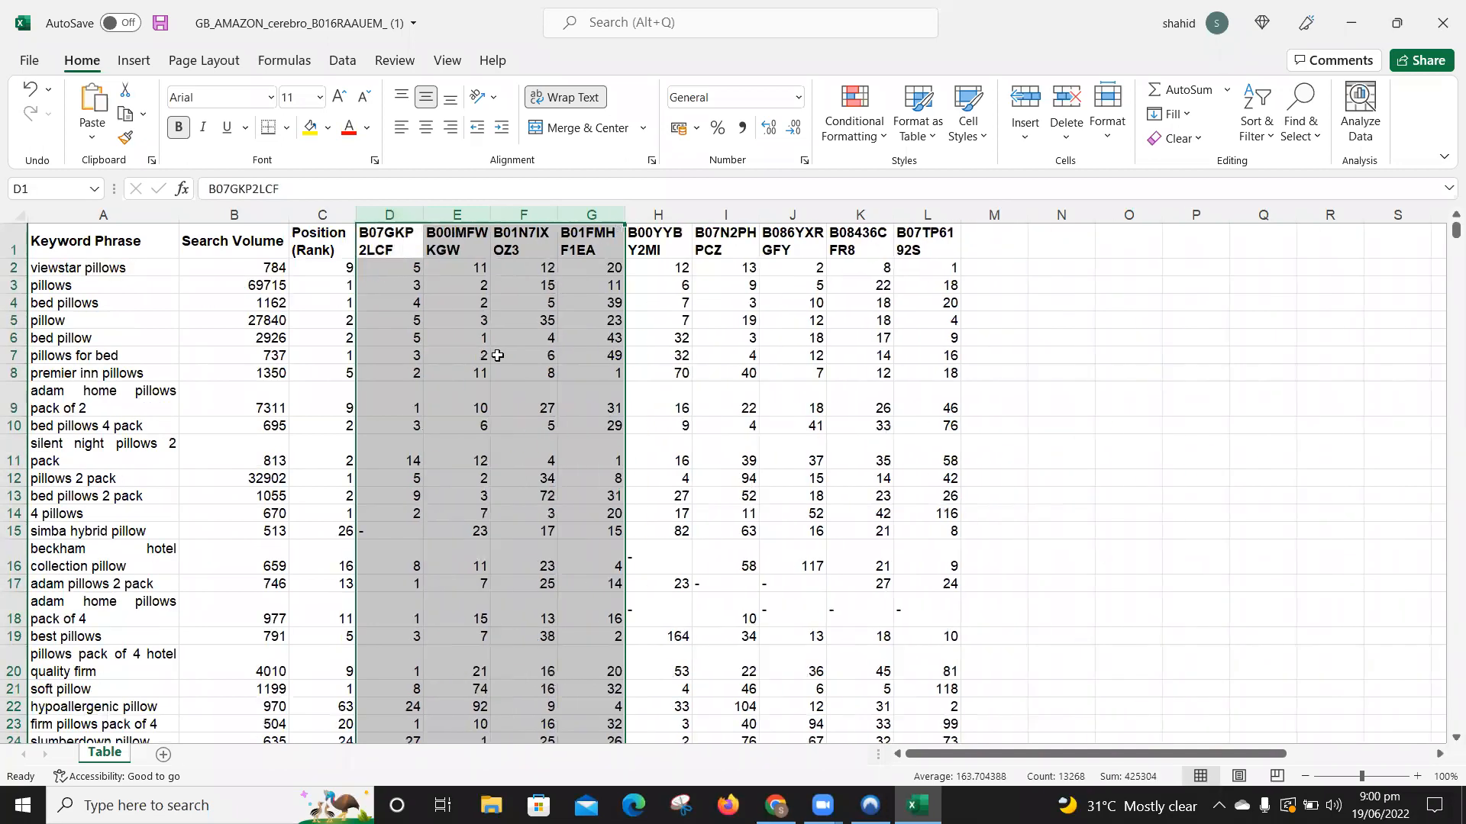
Step: Change the font of the entire keyword table, from the header row through the last row, to Calibri
{"action": "left_click", "coordinate": [47, 238]}
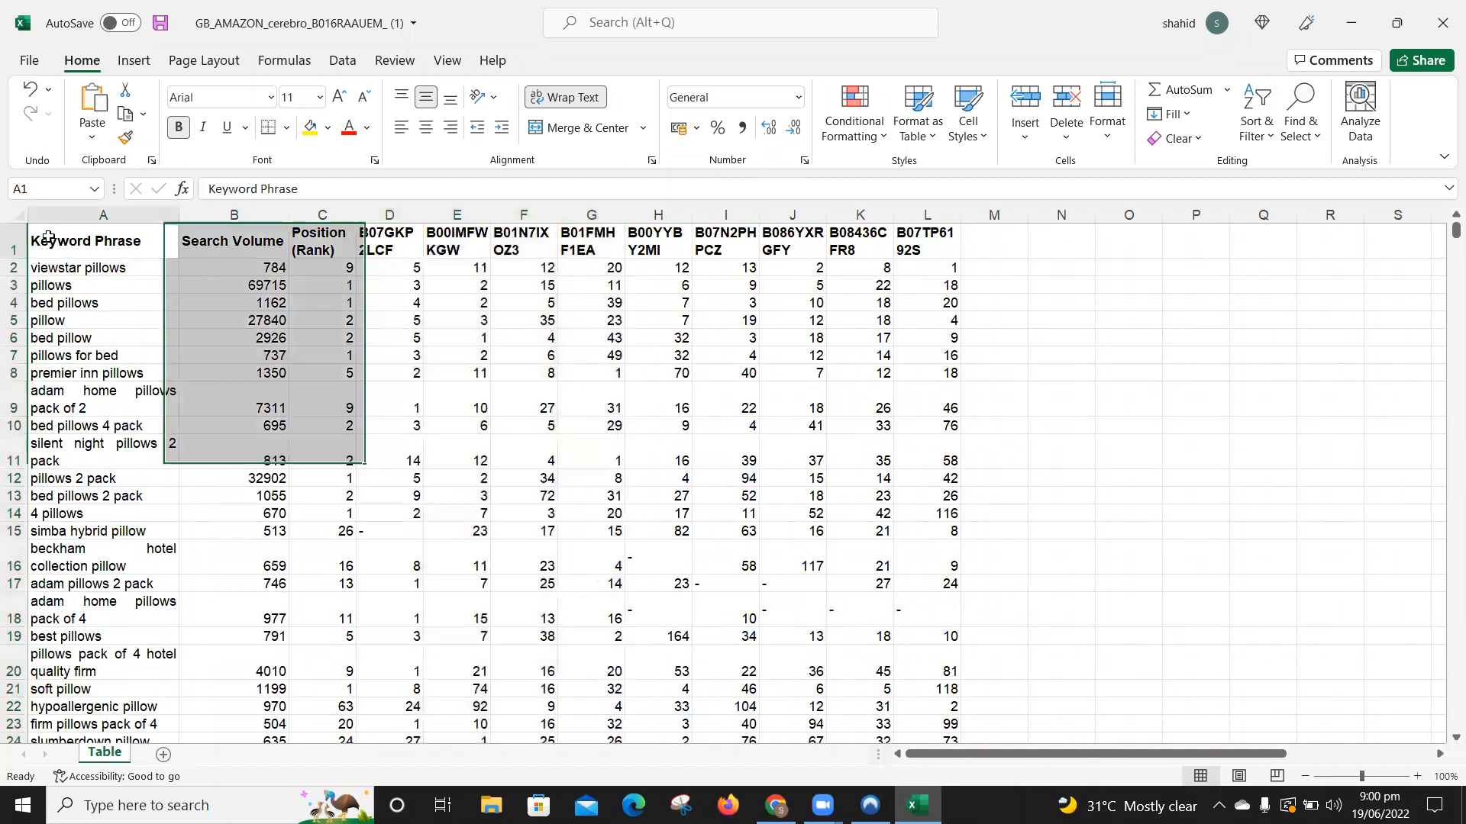
{"action": "key", "text": "ctrl+shift+End"}
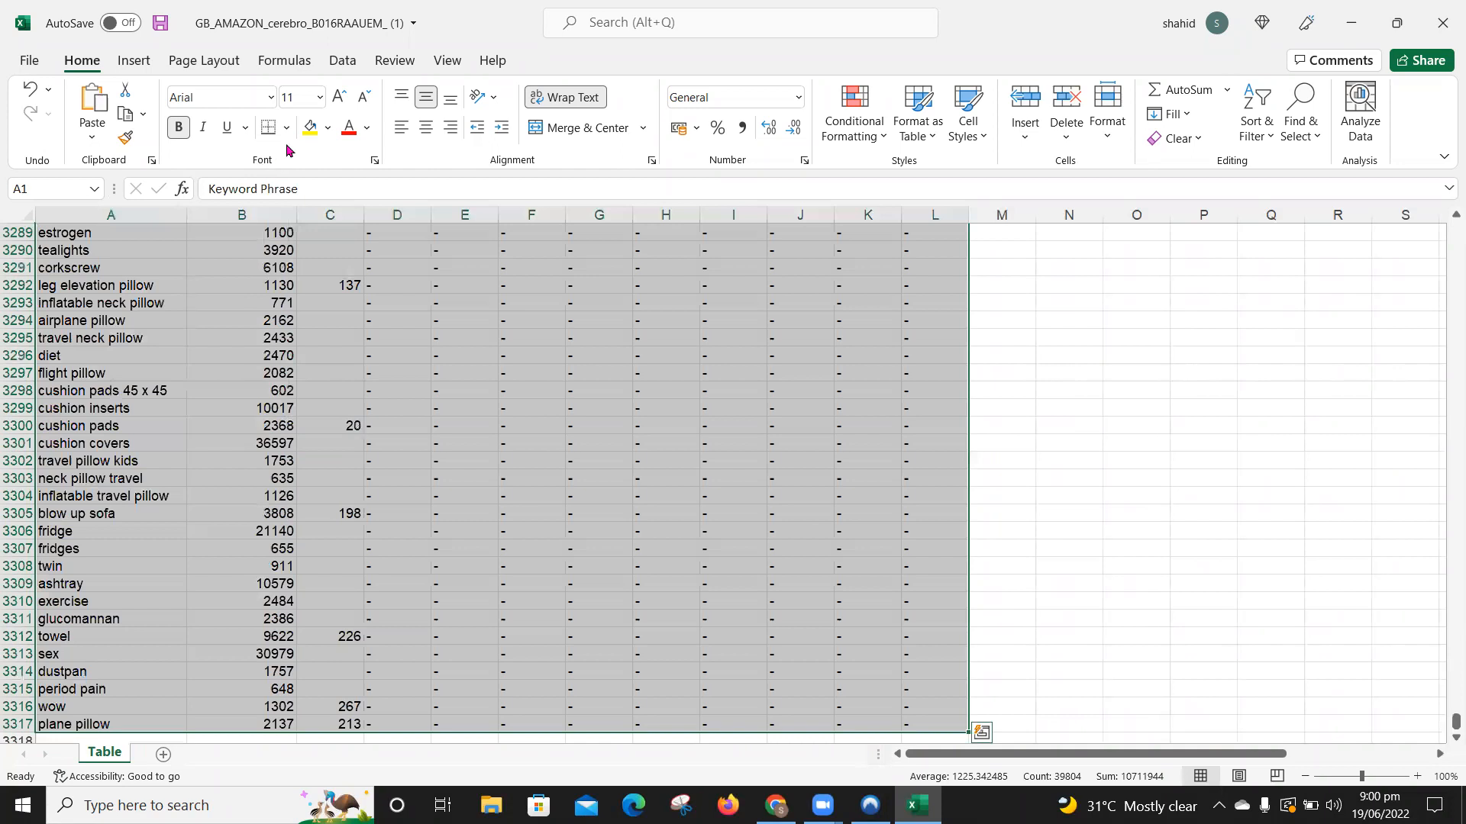
{"action": "left_click", "coordinate": [269, 99]}
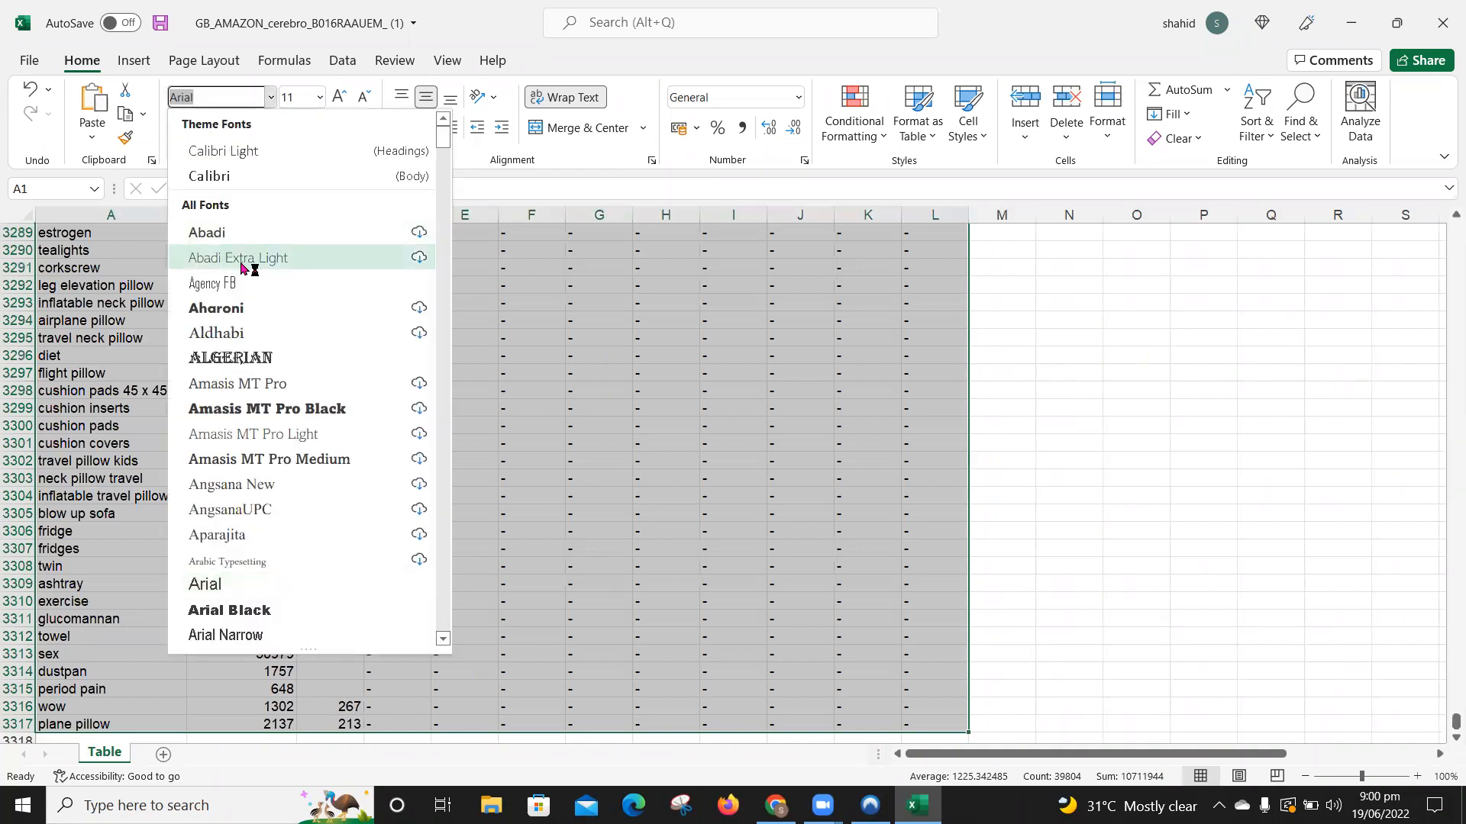
{"action": "left_click", "coordinate": [258, 178]}
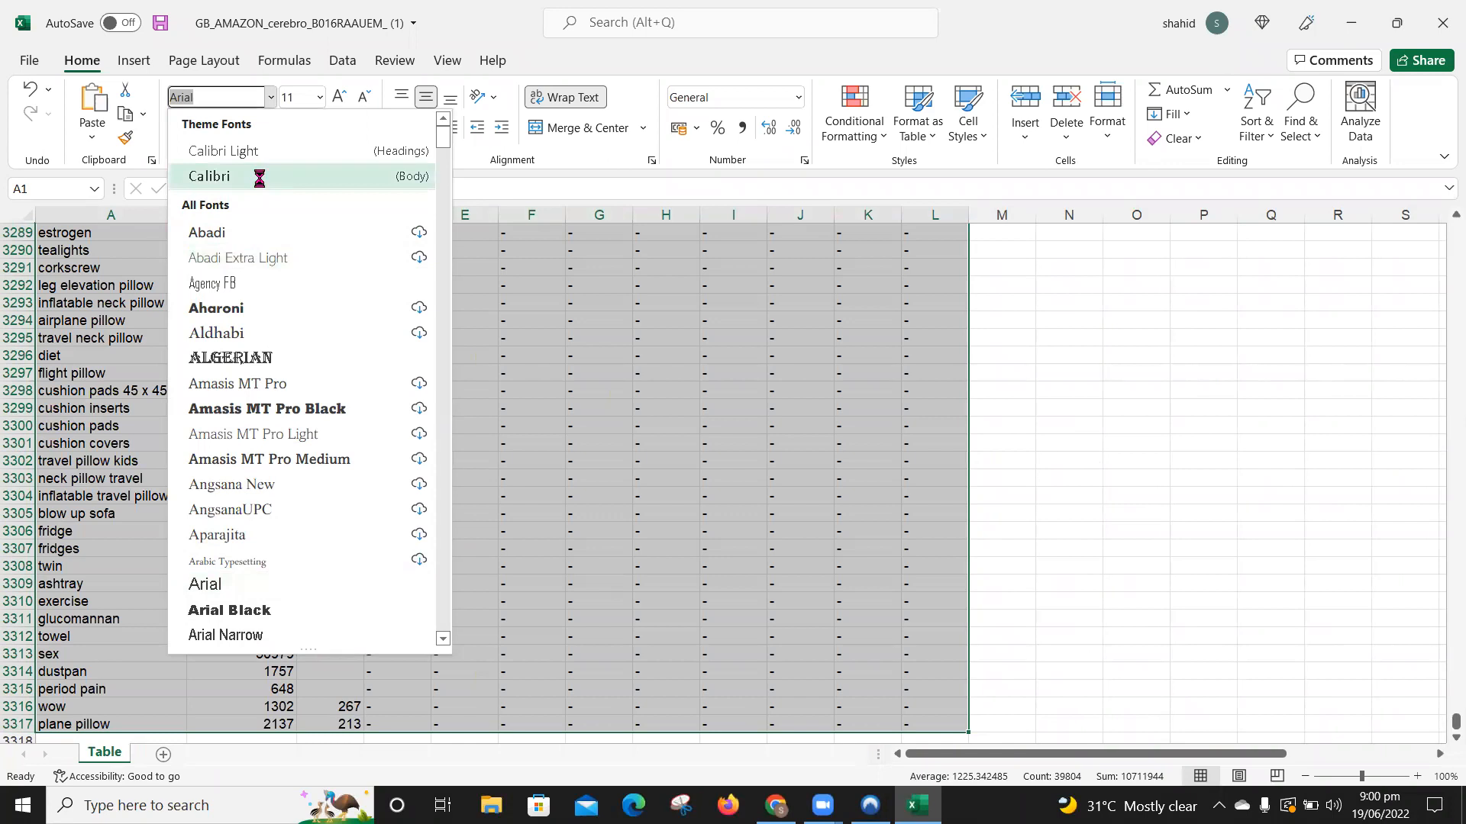
{"action": "left_click", "coordinate": [174, 365]}
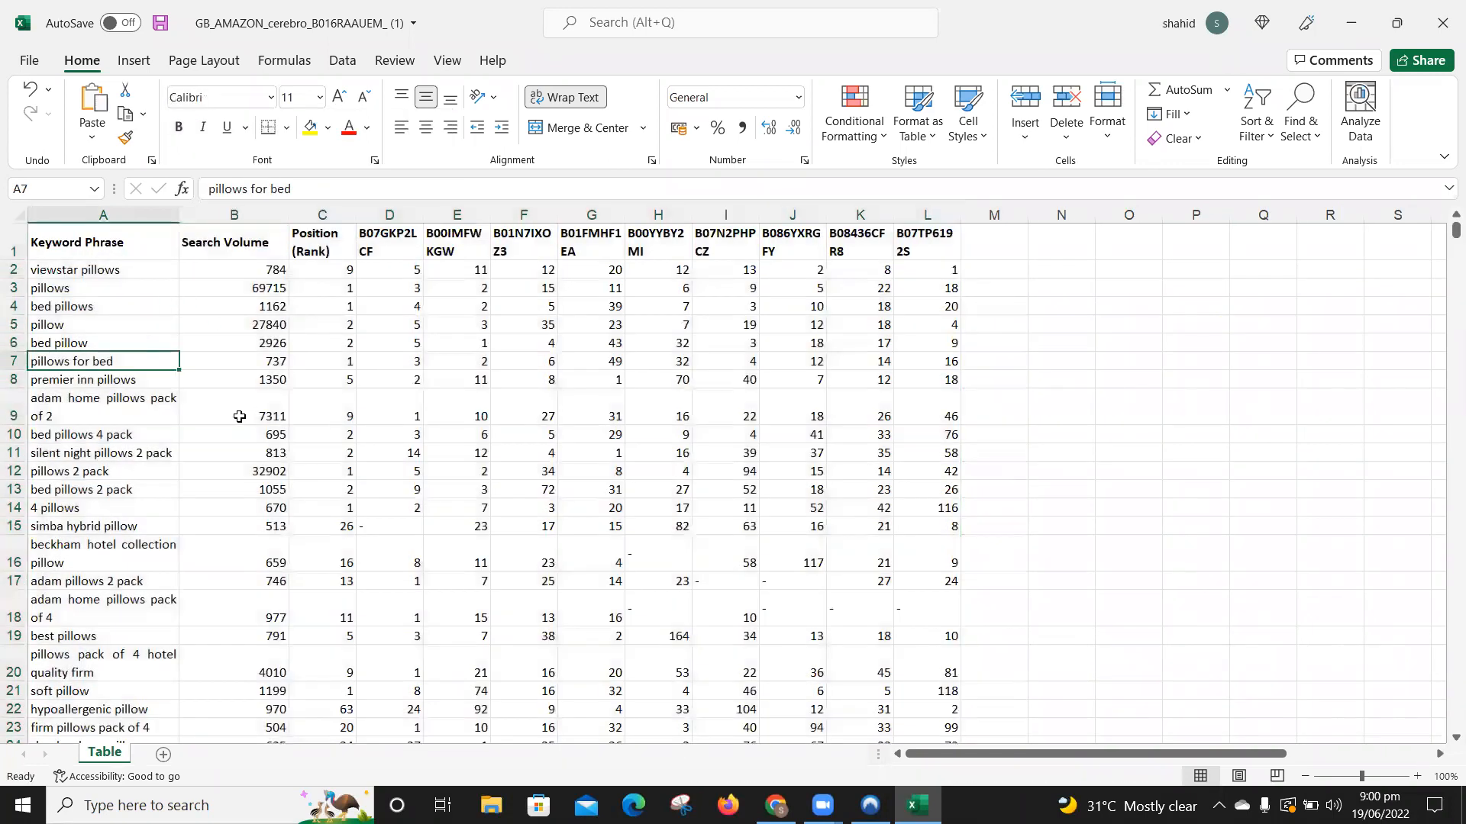
Step: Widen the nine ASIN columns and the Position (Rank) column so that each heading fits on one line
{"action": "left_click_drag", "start_coordinate": [357, 215], "coordinate": [672, 214]}
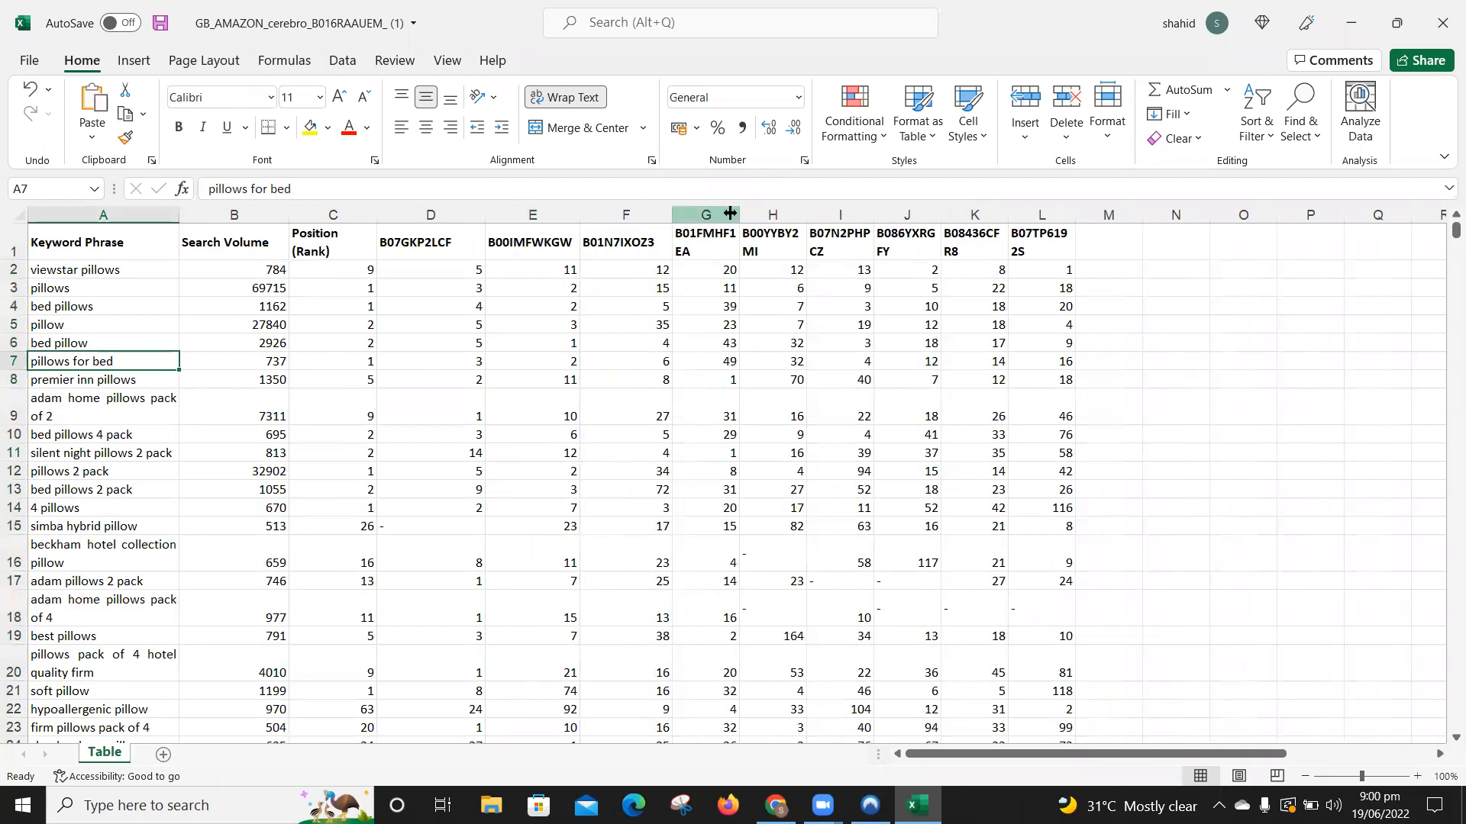
{"action": "left_click_drag", "start_coordinate": [736, 214], "coordinate": [1251, 210]}
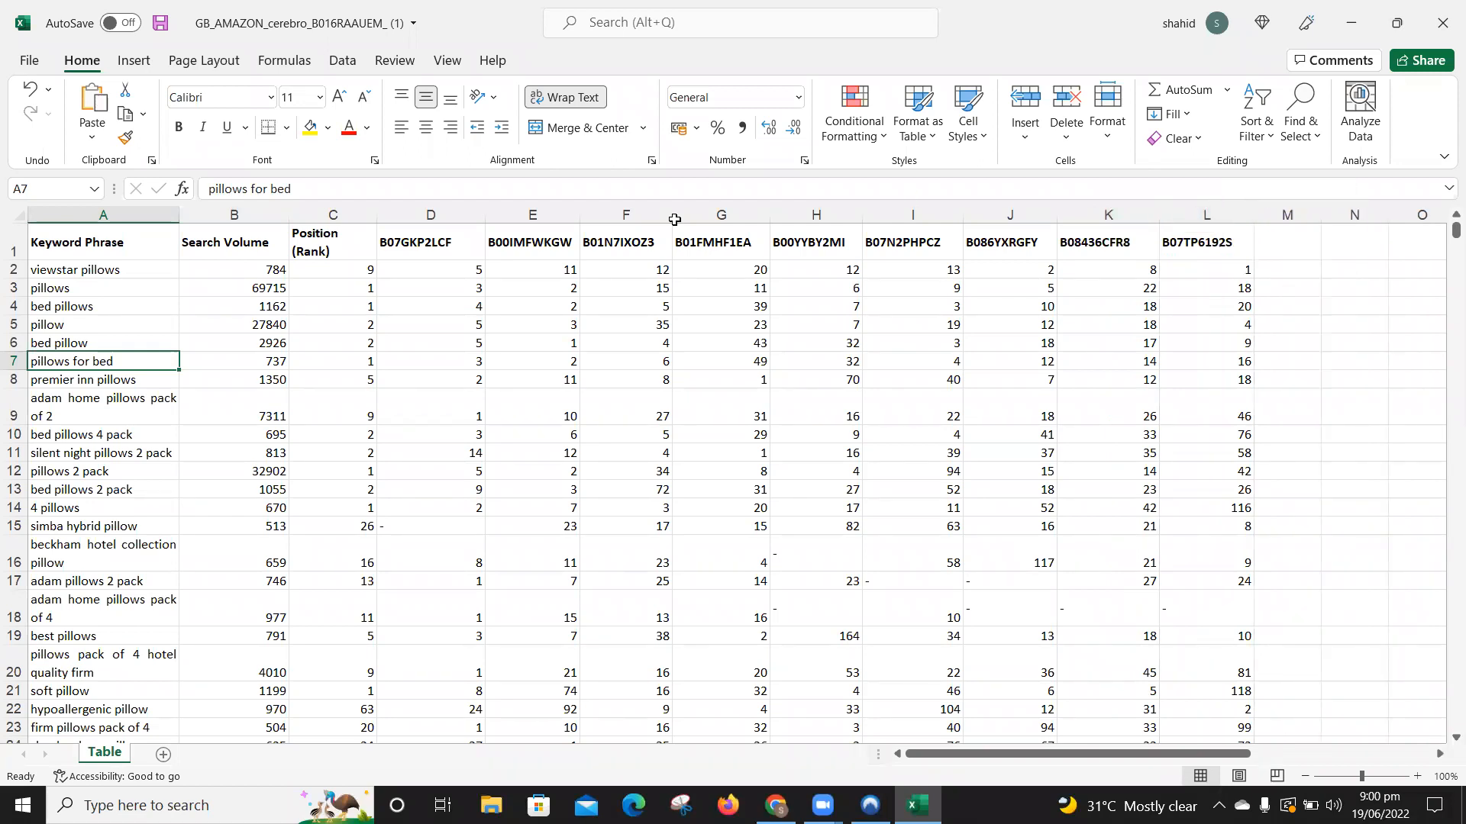
{"action": "left_click", "coordinate": [398, 212]}
{"action": "left_click_drag", "start_coordinate": [398, 211], "coordinate": [400, 211]}
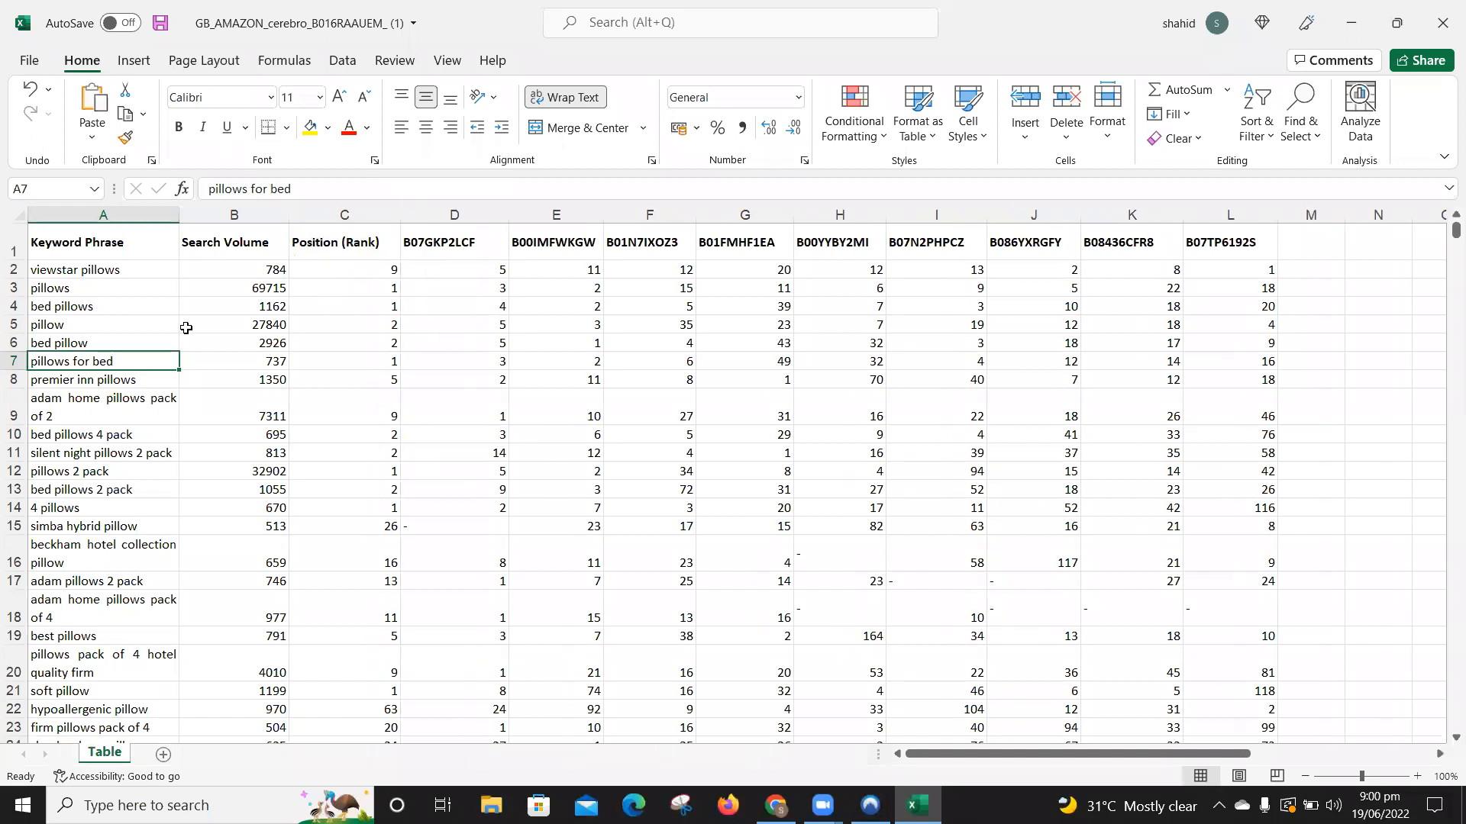
Step: Review the header cells from Keyword Phrase and Search Volume through the competitor ASIN columns
{"action": "left_click", "coordinate": [83, 249]}
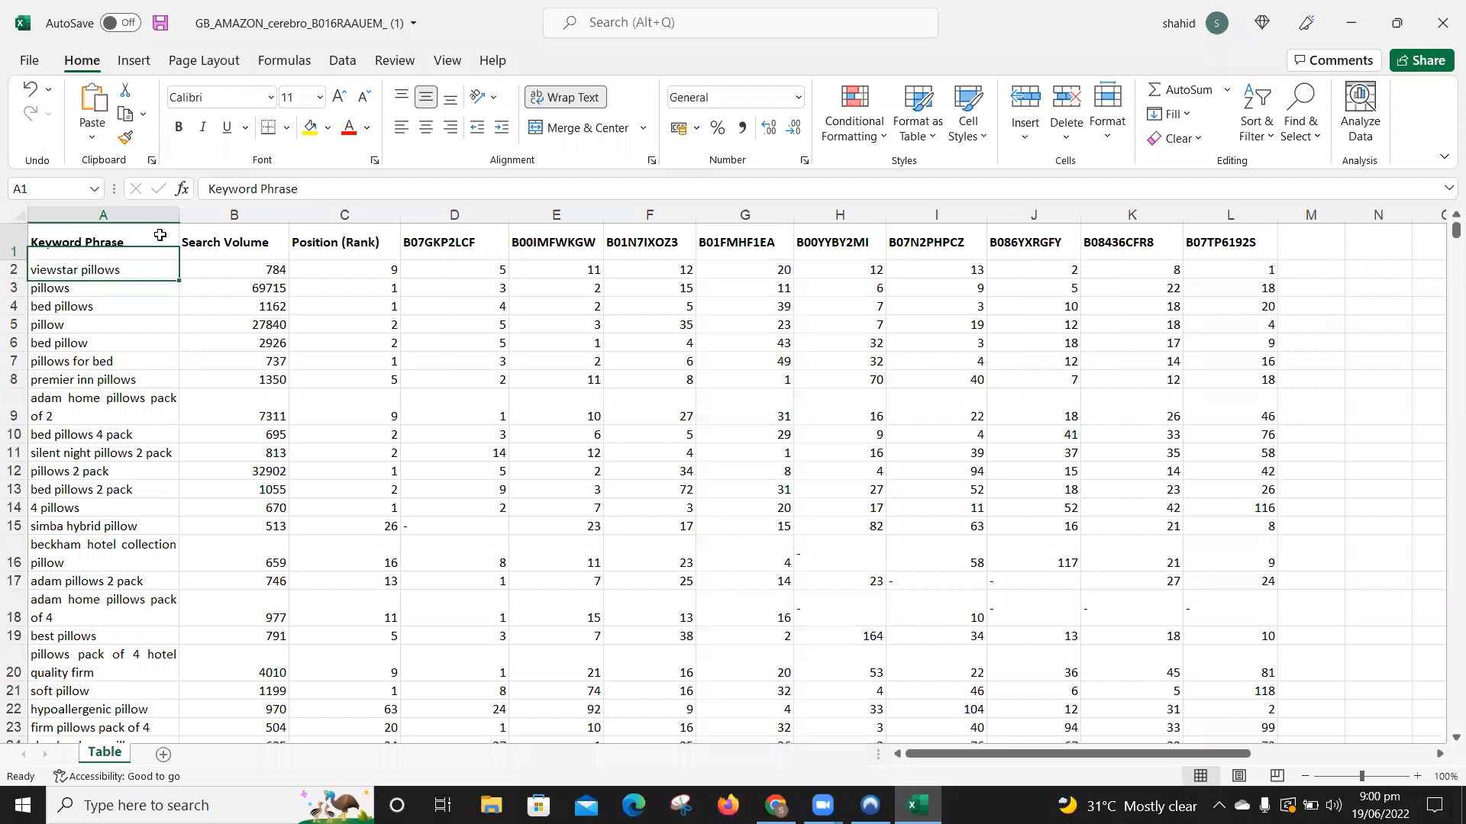
{"action": "left_click", "coordinate": [215, 241]}
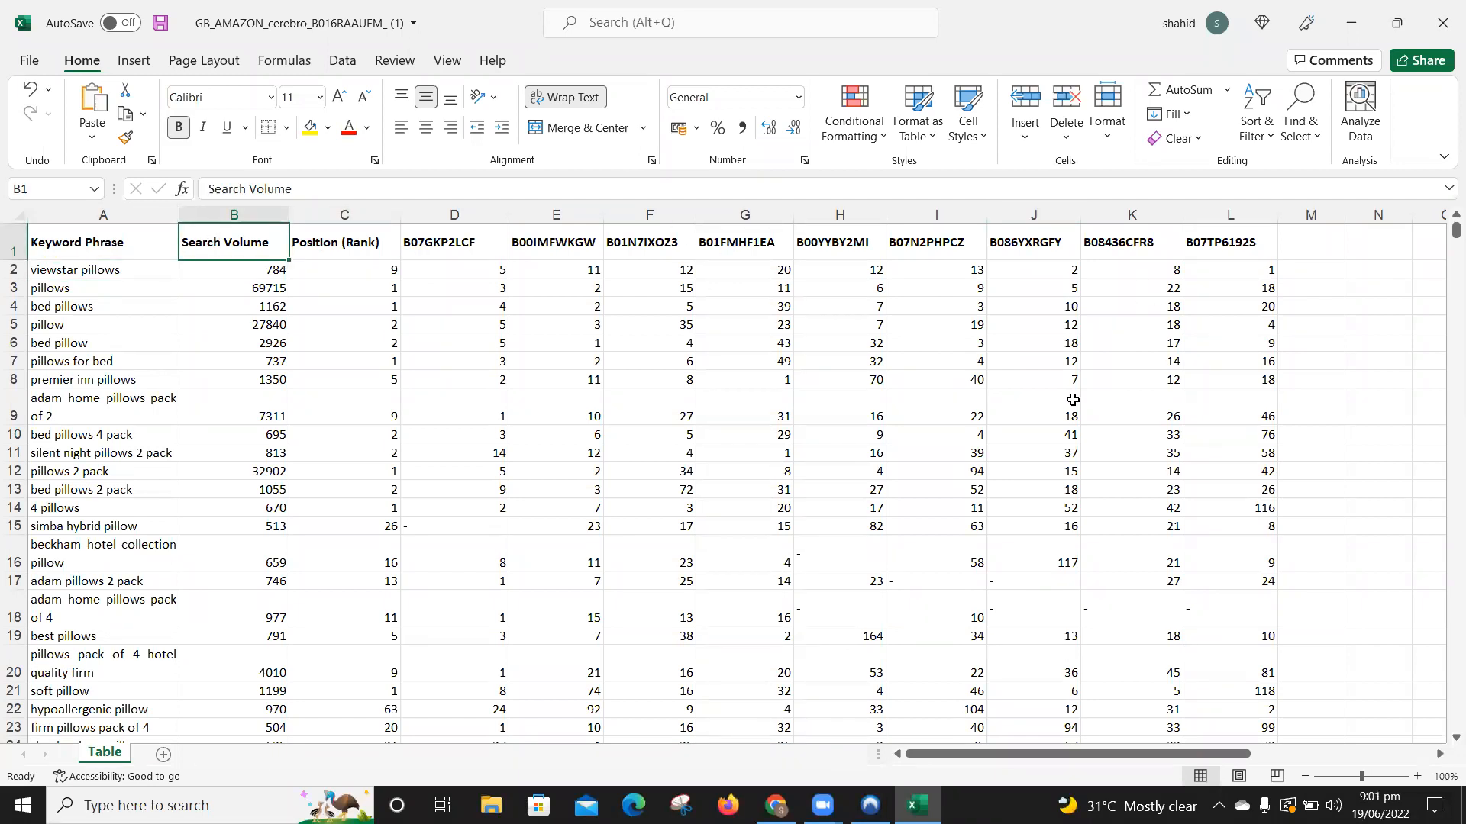
{"action": "left_click", "coordinate": [1214, 207]}
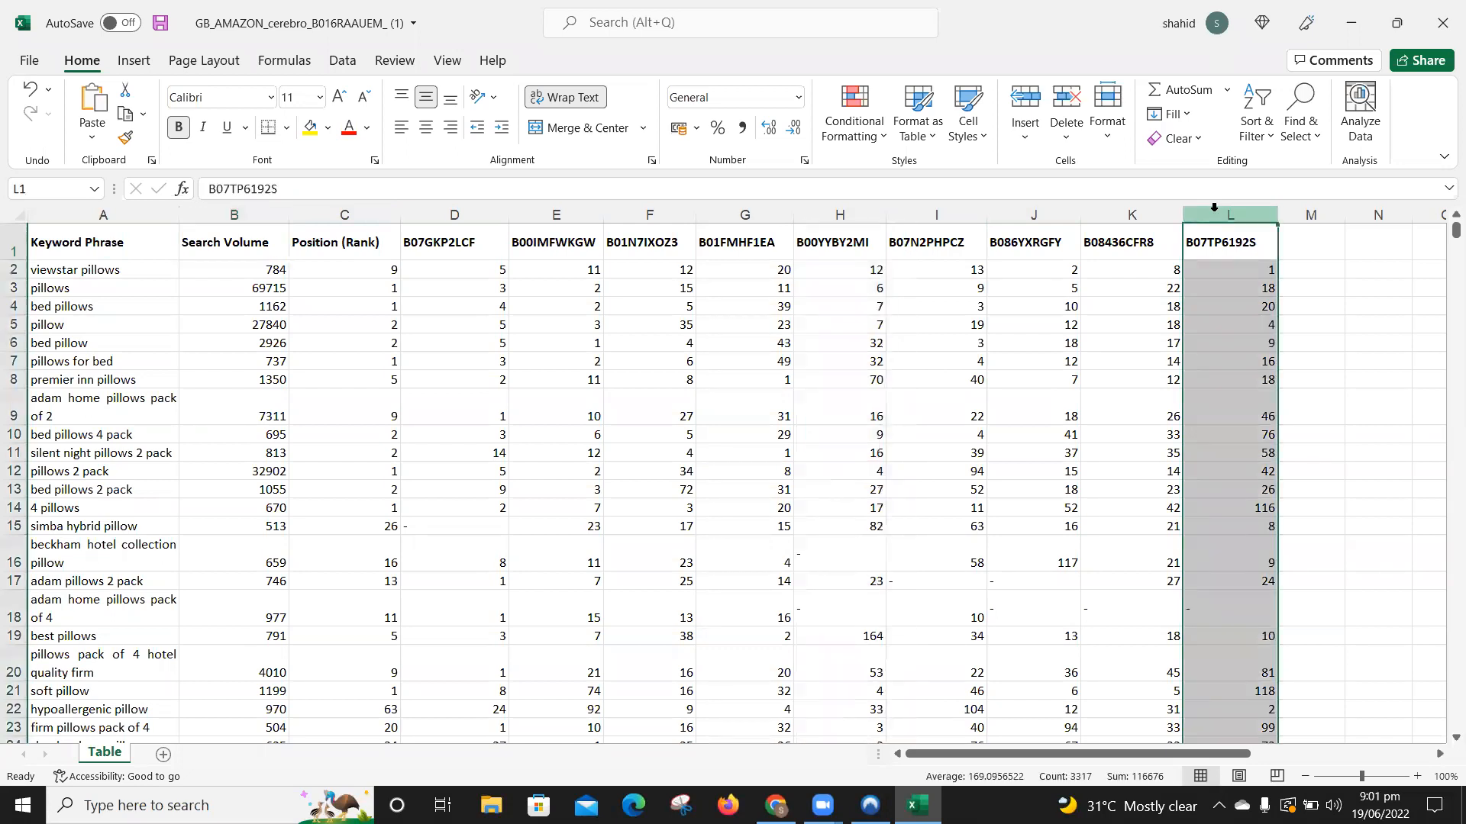
{"action": "key", "text": "Left"}
{"action": "key", "text": "Left"}
{"action": "key", "text": "Left"}
{"action": "key", "text": "Left"}
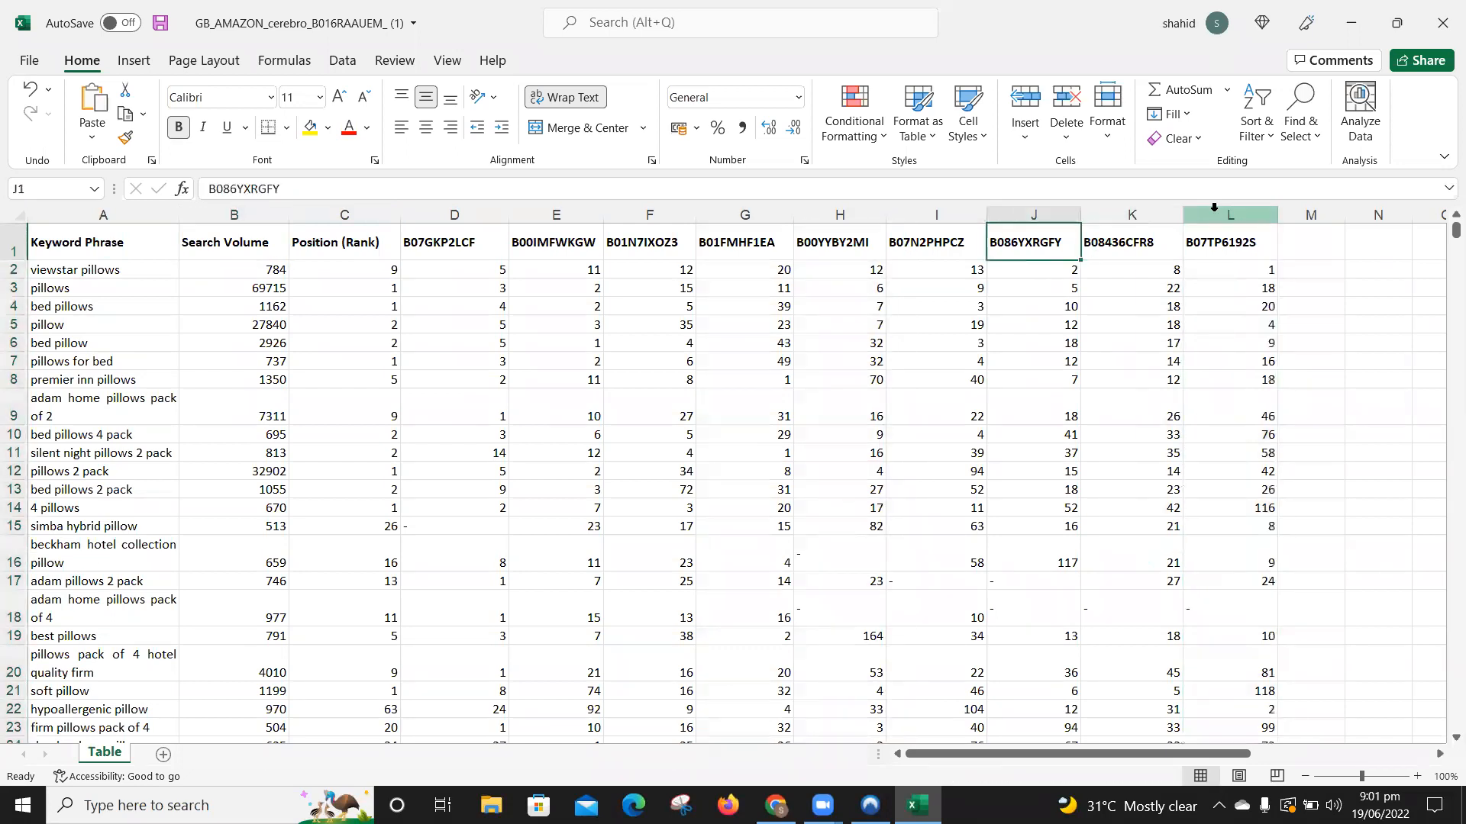
{"action": "key", "text": "Left"}
{"action": "key", "text": "Left"}
{"action": "key", "text": "Left"}
{"action": "key", "text": "Left"}
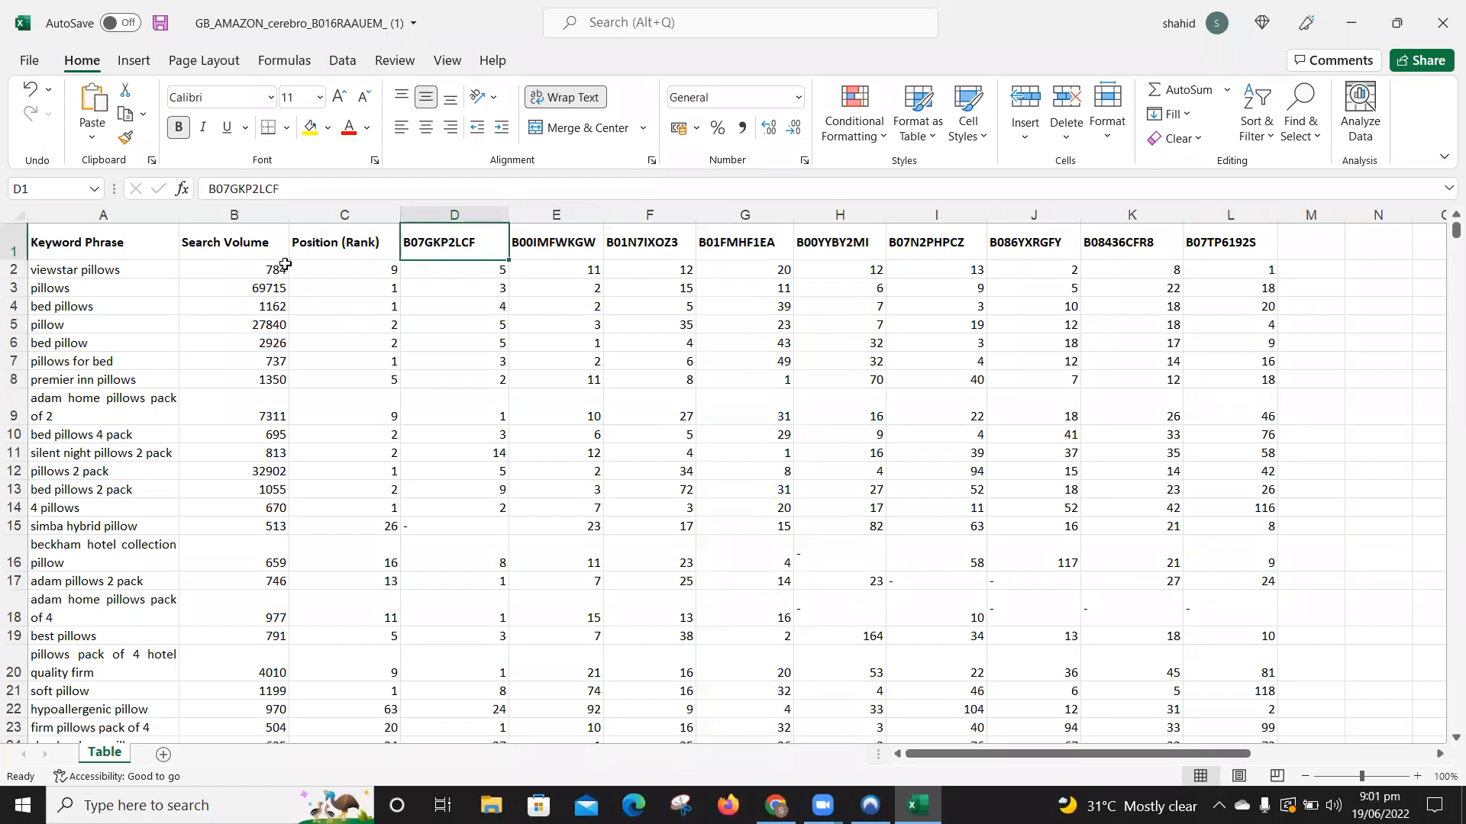
Step: Replace the Position (Rank) heading with the ASIN B016RAAUEM, copied from the Silentnight Deep Sleep Pillows product in Cerebro in Chrome
{"action": "left_click", "coordinate": [344, 243]}
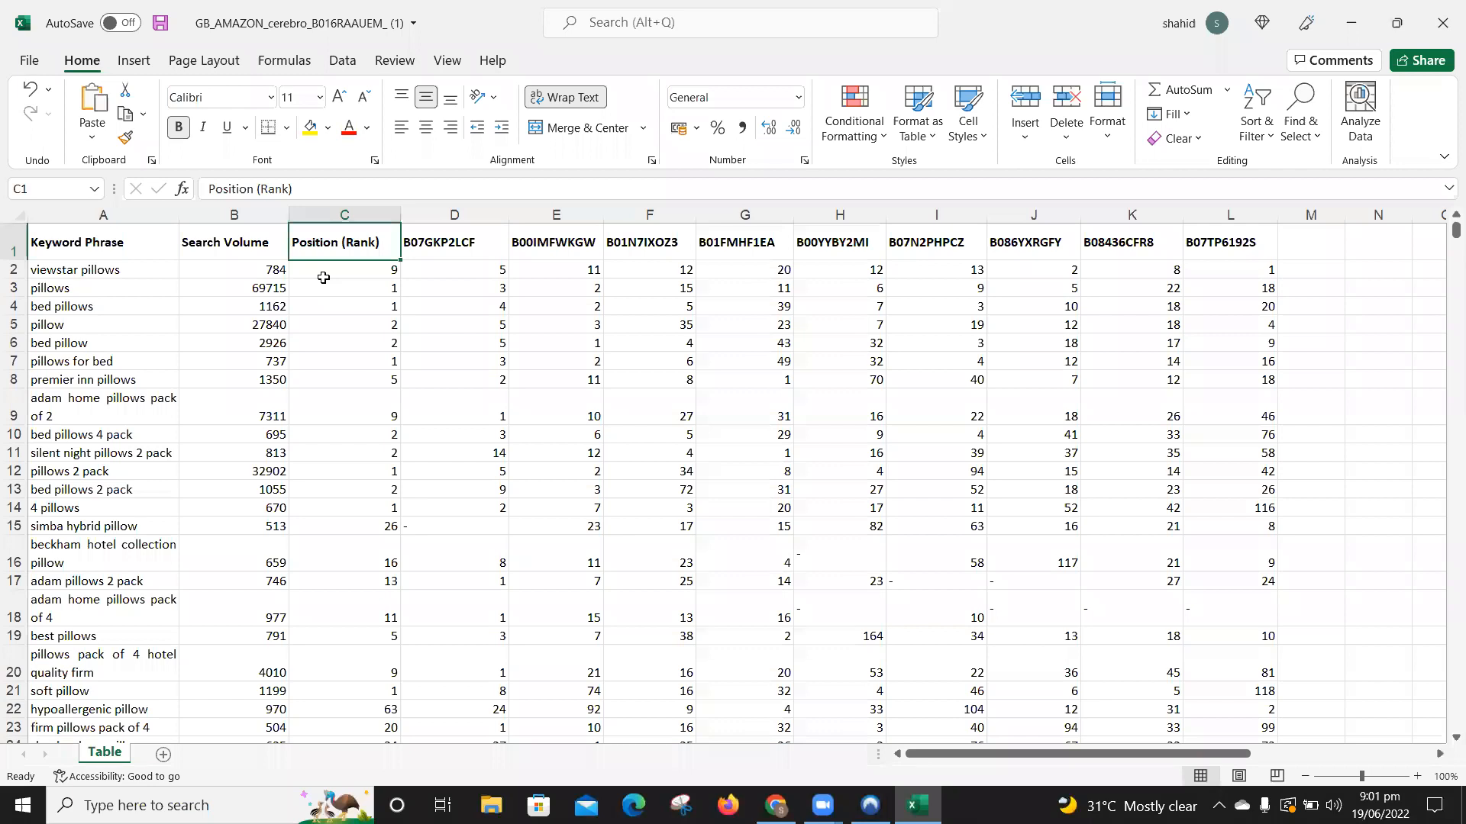
{"action": "key", "text": "alt"}
{"action": "key", "text": "alt+Tab"}
{"action": "key", "text": "alt+Tab"}
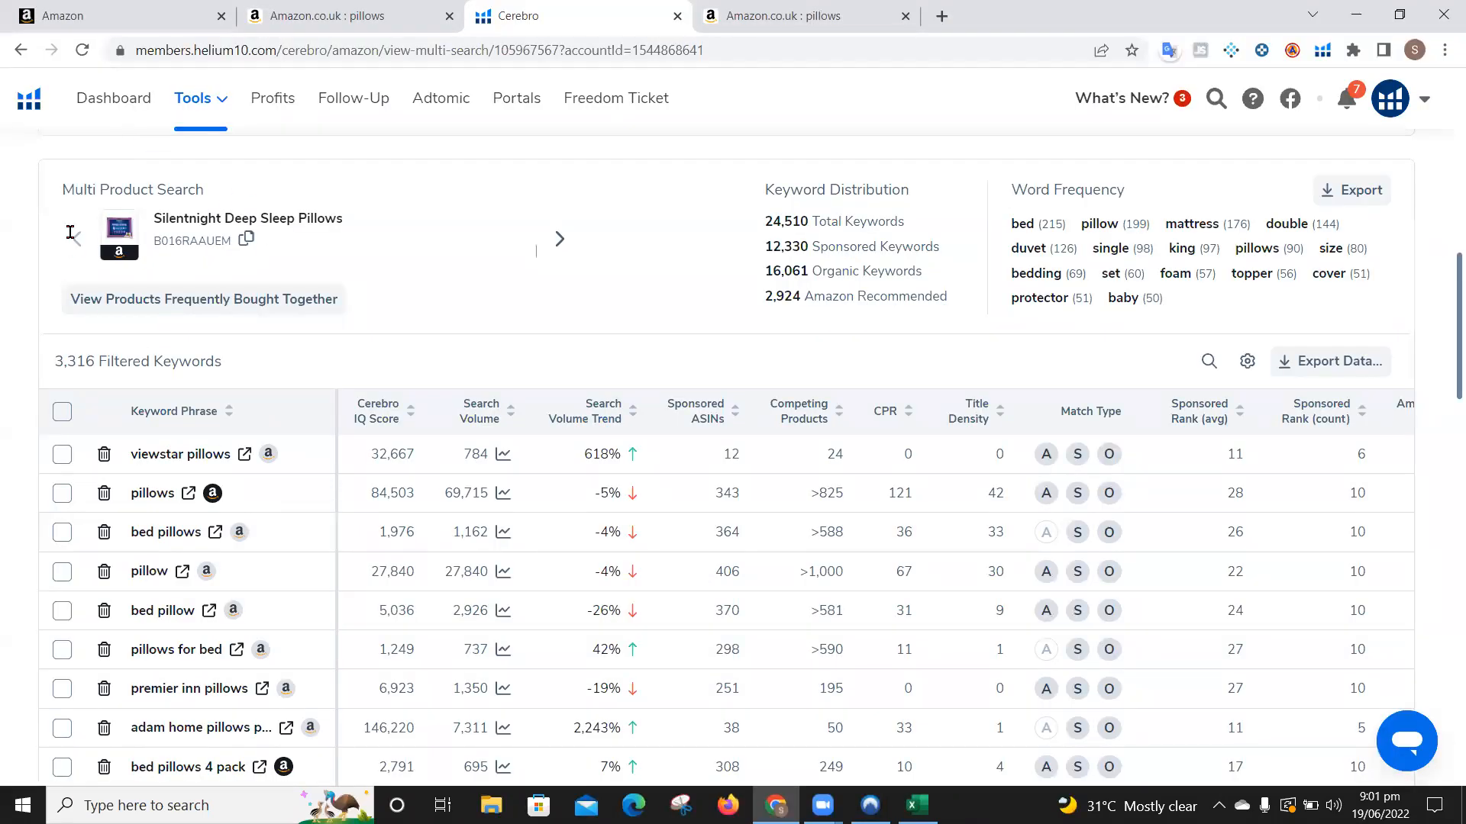
{"action": "left_click", "coordinate": [246, 241]}
{"action": "key", "text": "alt+Tab"}
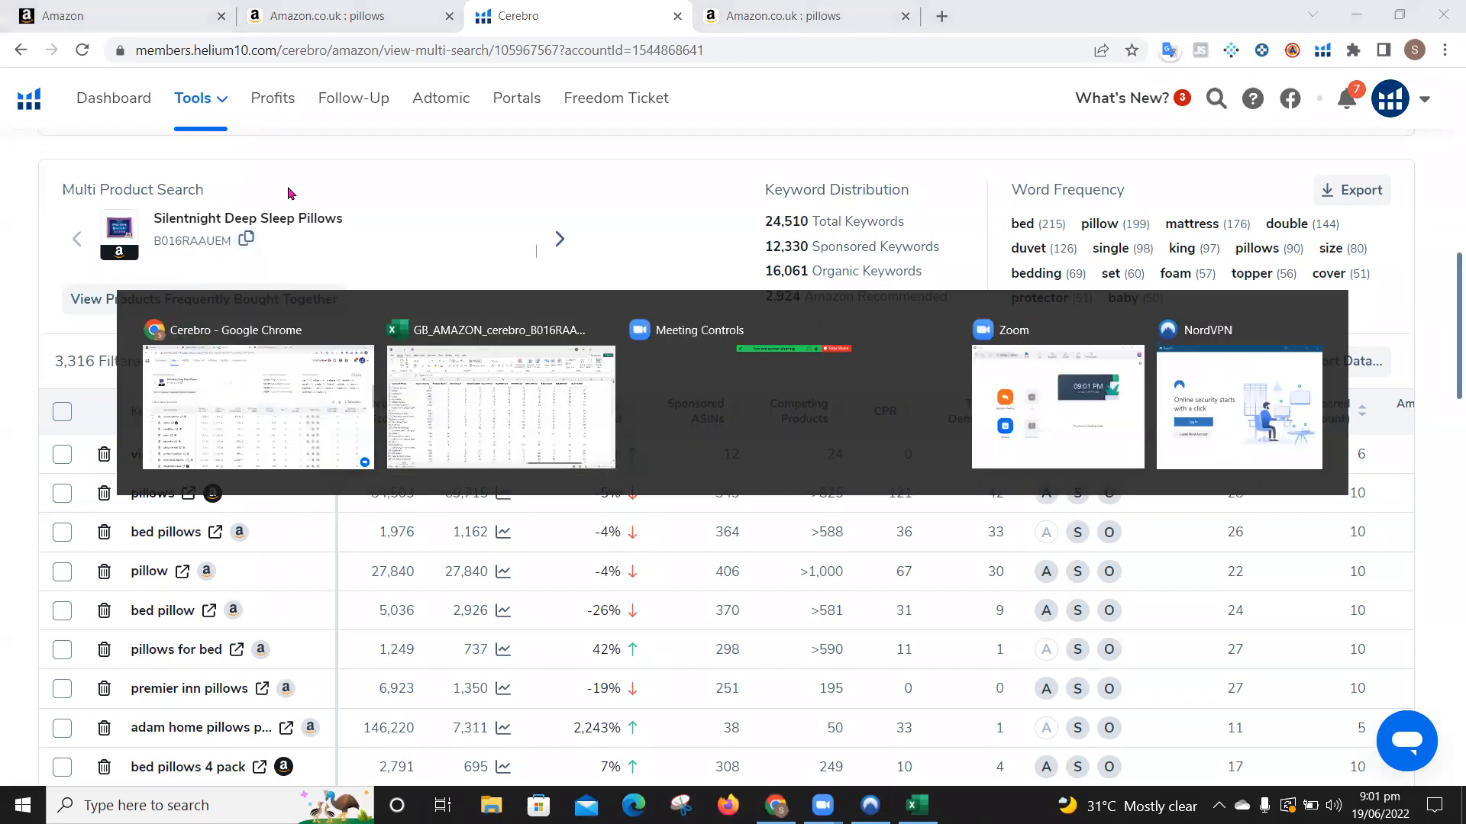
{"action": "key", "text": "ctrl+v"}
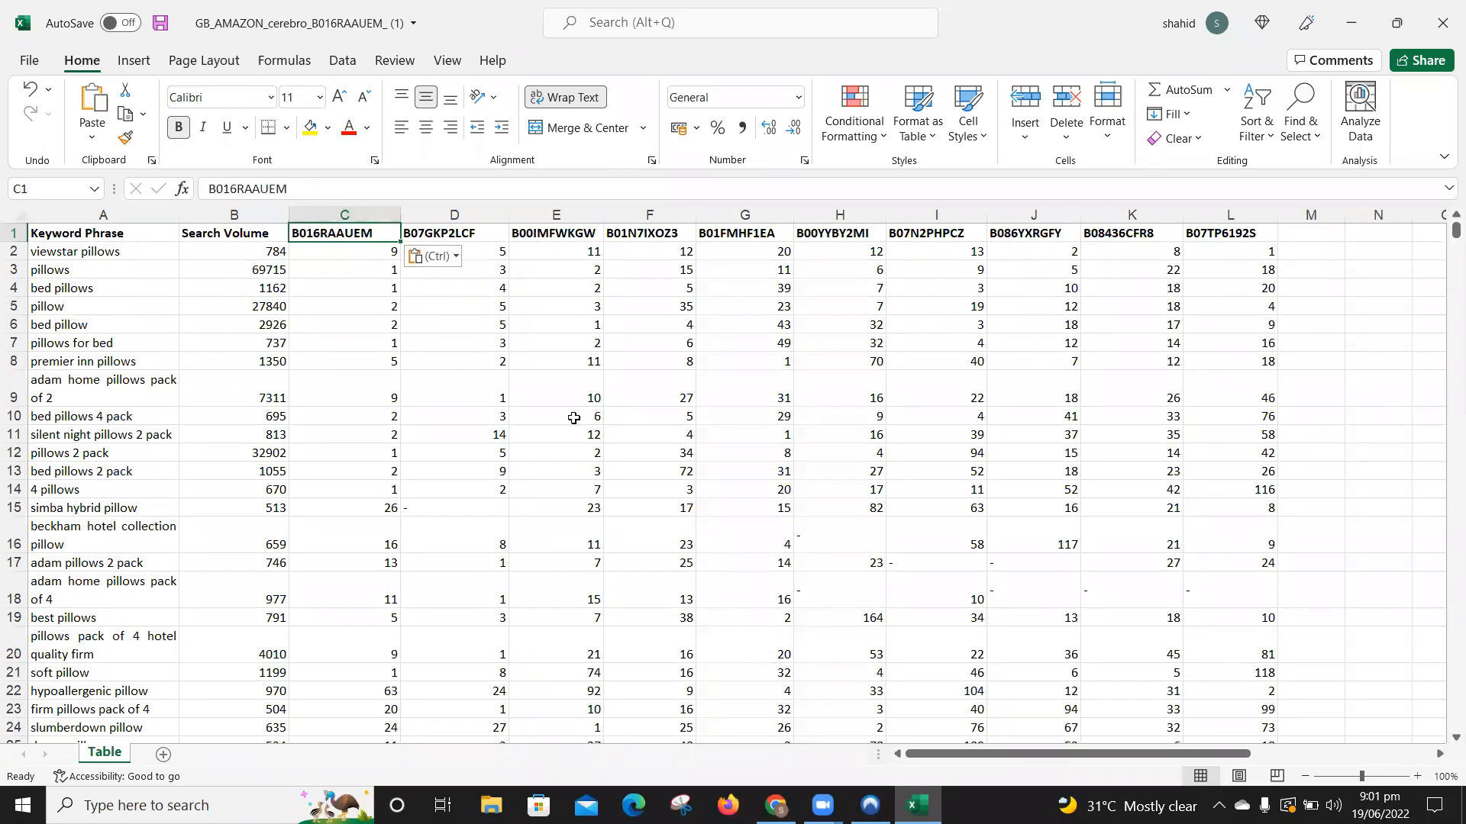
Step: Insert a blank row above the table's header row
{"action": "left_click", "coordinate": [13, 232]}
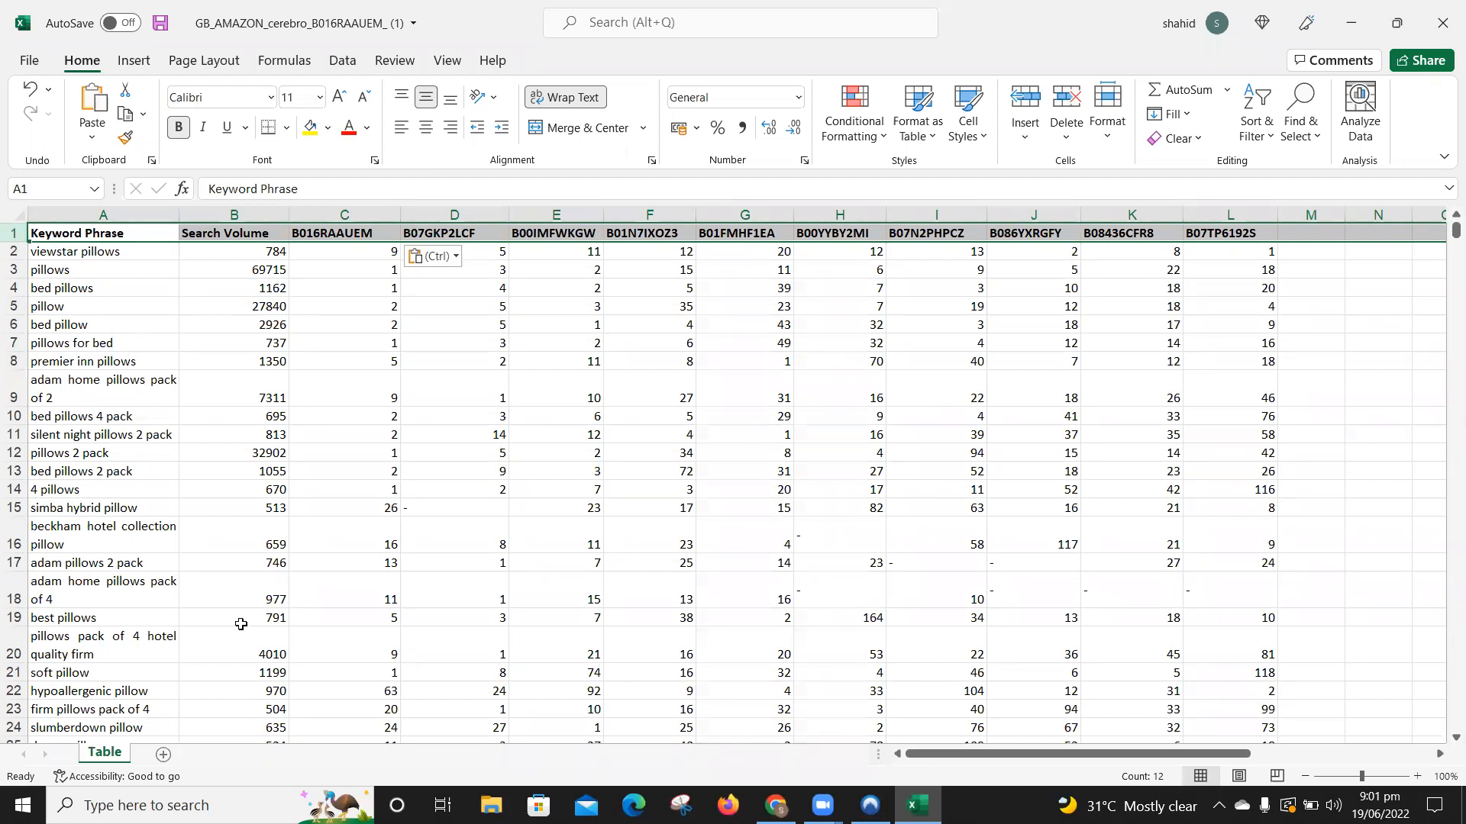
{"action": "key", "text": "ctrl+shift+plus"}
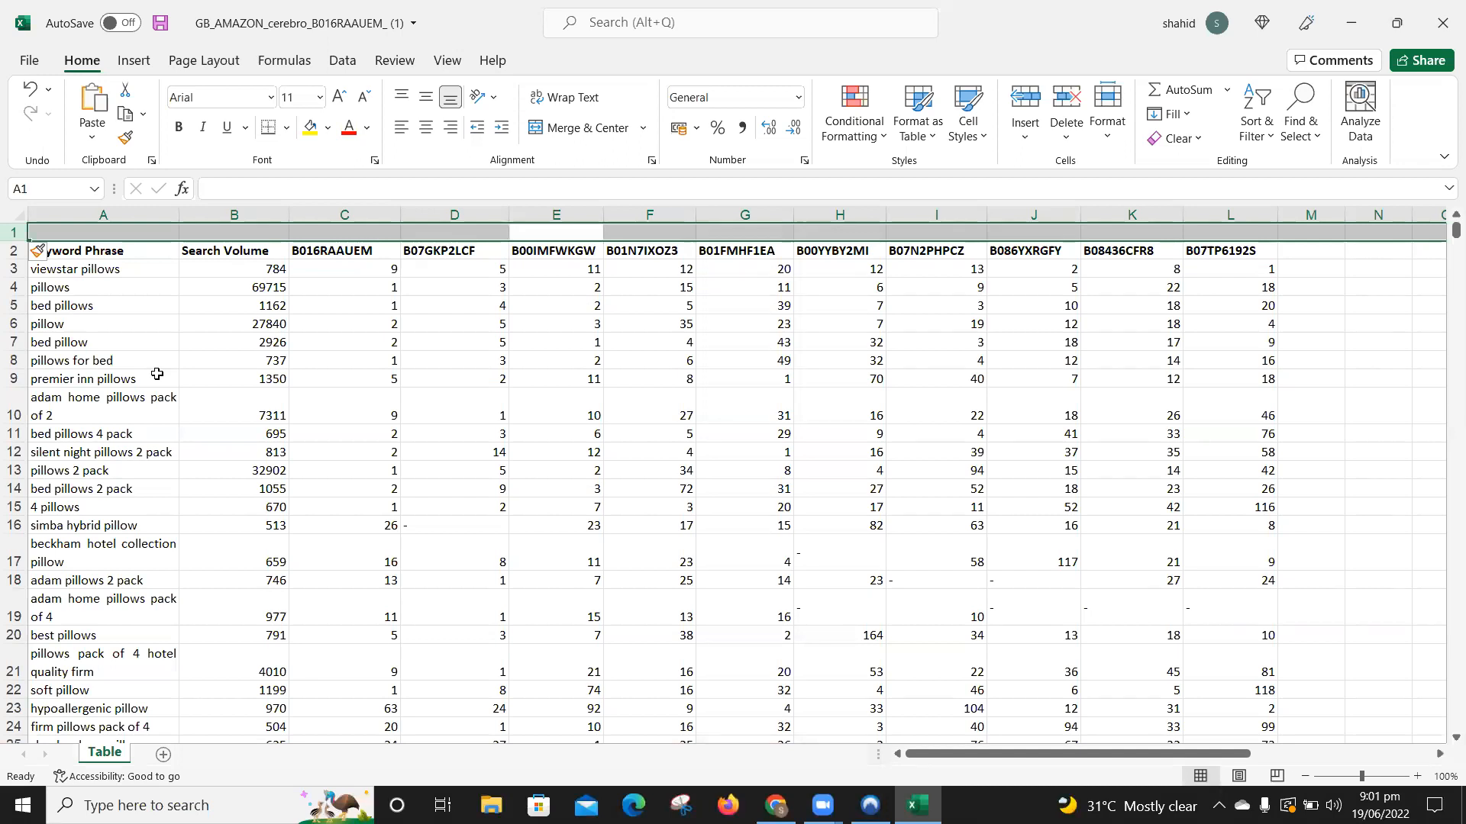
Step: Try to insert another entire row at cell A1 using the Insert options
{"action": "key", "text": "Right"}
{"action": "key", "text": "Left"}
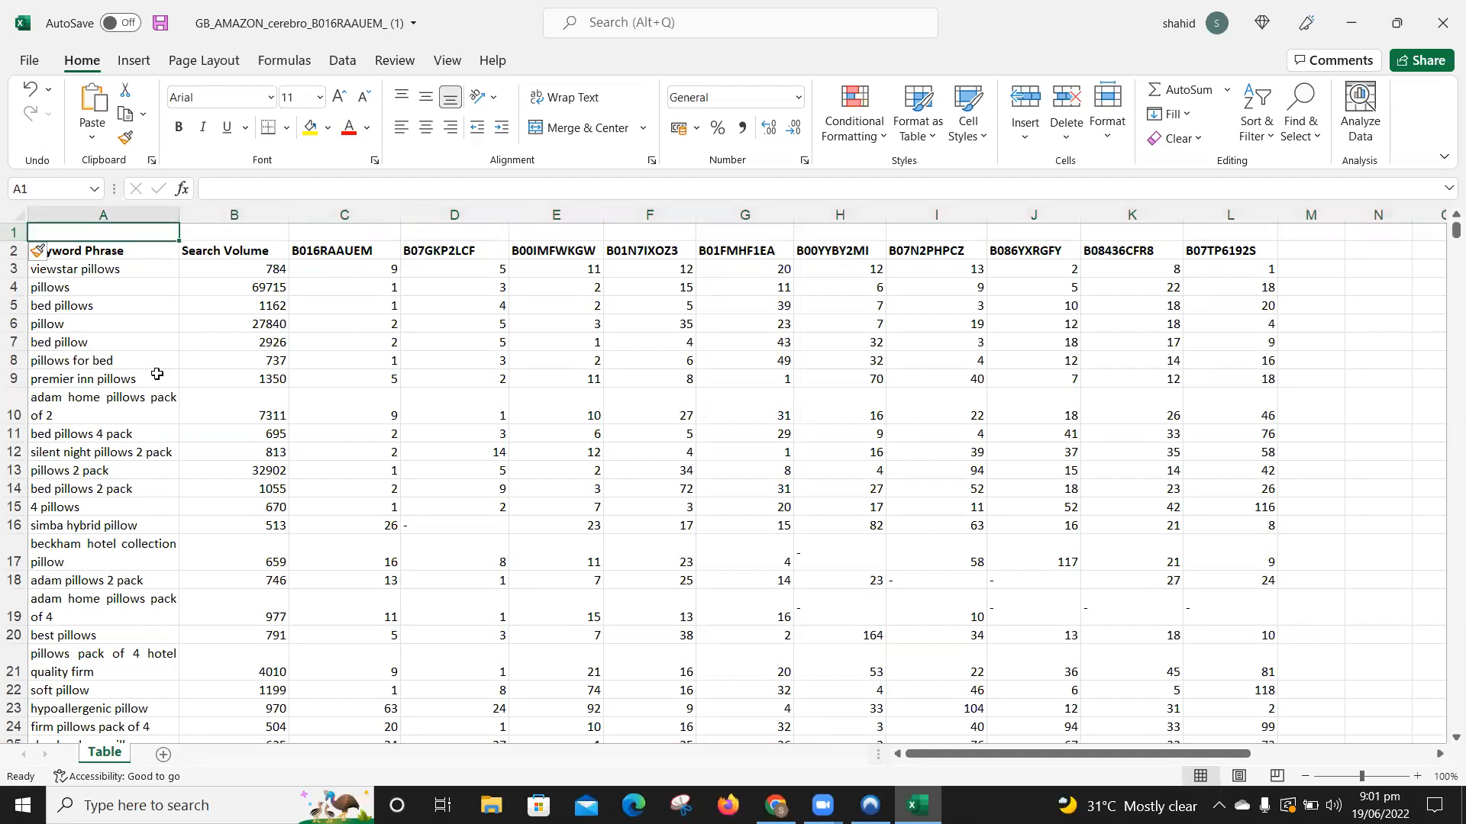
{"action": "key", "text": "ctrl+shift+plus"}
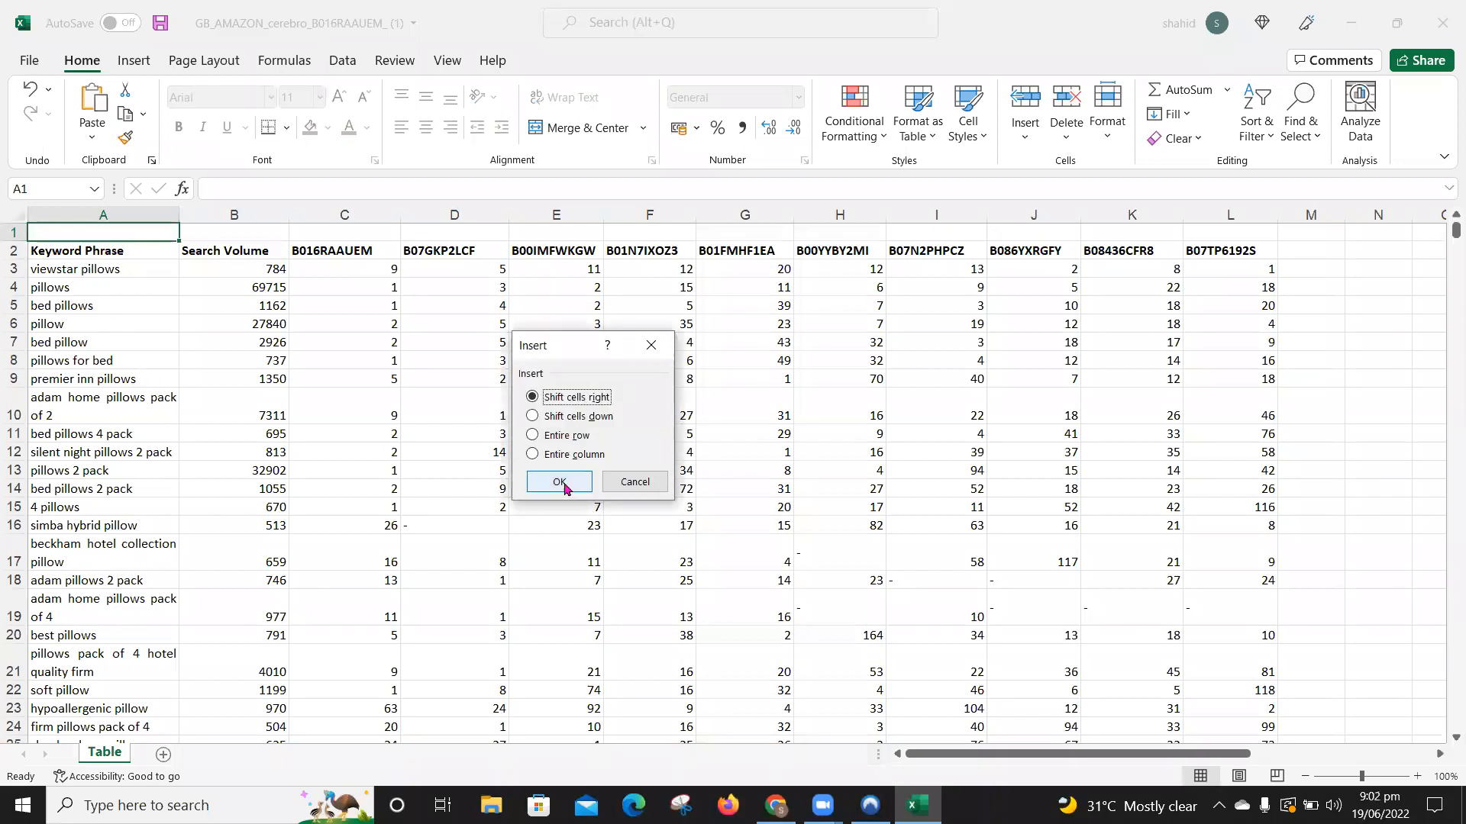
{"action": "left_click", "coordinate": [558, 436]}
{"action": "left_click", "coordinate": [554, 477]}
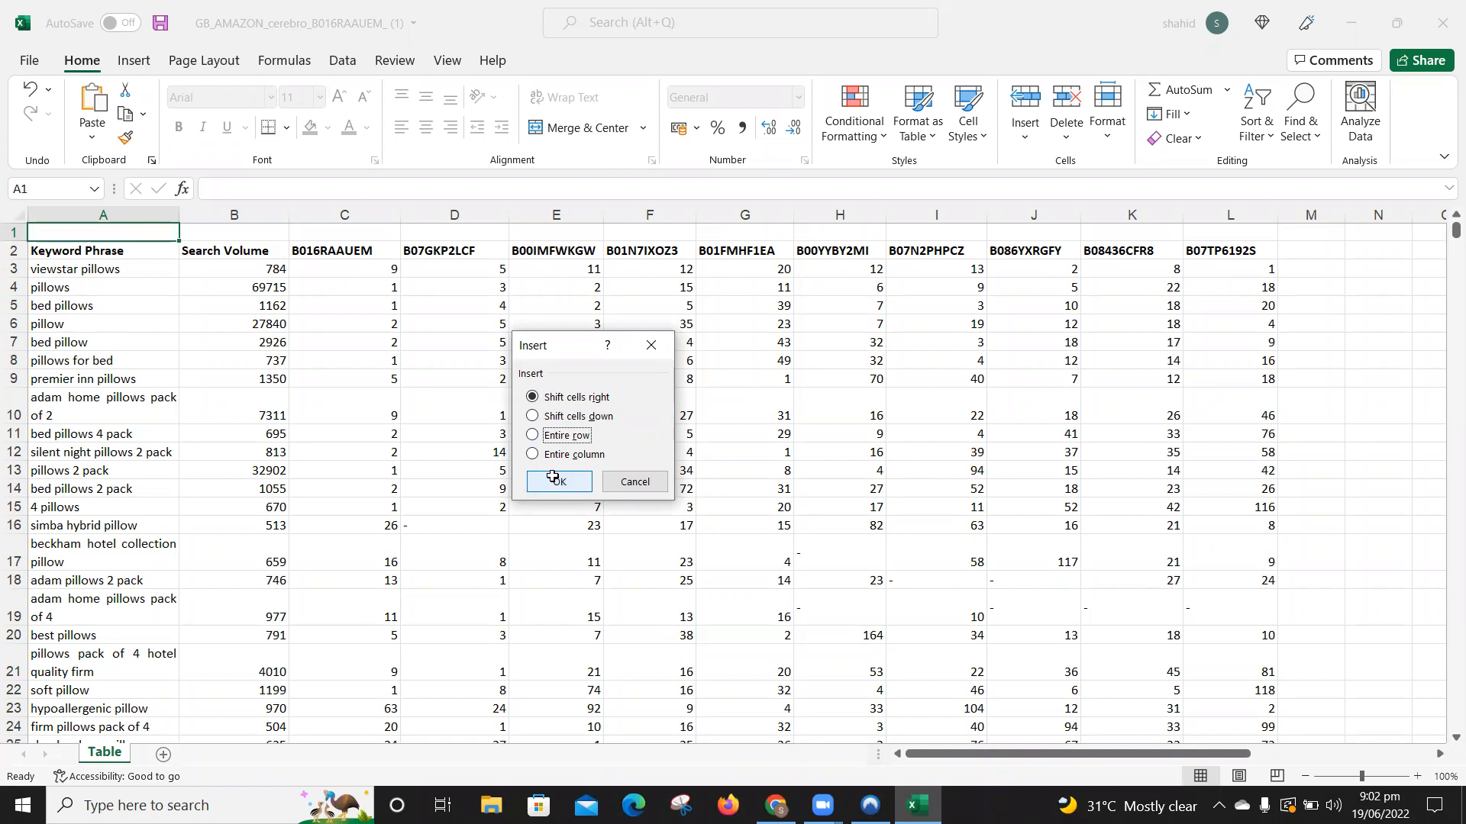
Step: Insert ten more blank rows above the table so that the header row sits in row 12
{"action": "left_click", "coordinate": [15, 230]}
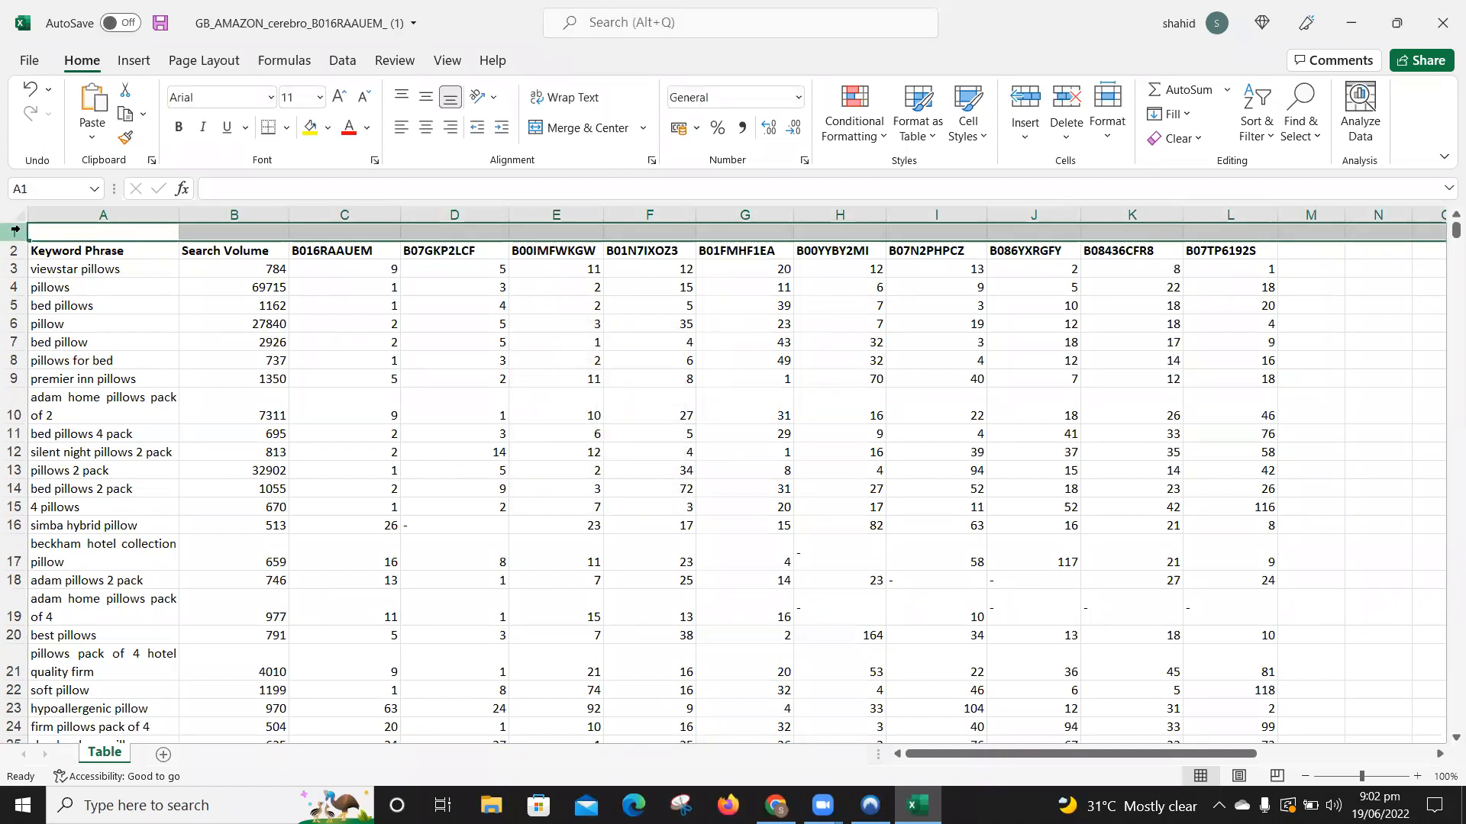
{"action": "key", "text": "ctrl+shift+plus"}
{"action": "key", "text": "ctrl+shift+plus"}
{"action": "key", "text": "ctrl+shift+plus"}
{"action": "key", "text": "ctrl+shift+plus"}
{"action": "key", "text": "ctrl+shift+plus"}
{"action": "key", "text": "ctrl+shift+plus"}
{"action": "key", "text": "ctrl+shift+plus"}
{"action": "key", "text": "ctrl+shift+plus"}
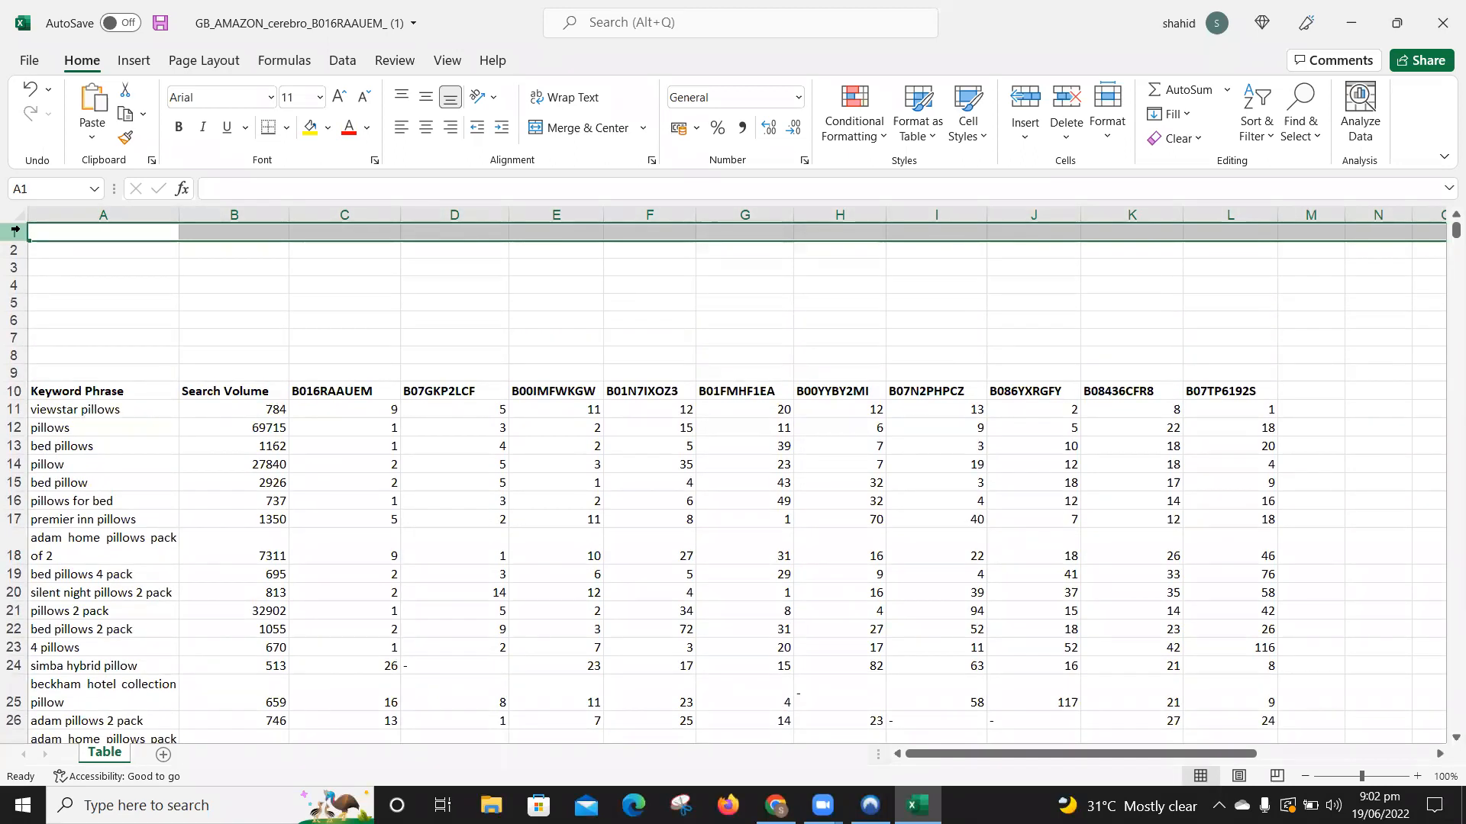
{"action": "key", "text": "ctrl+shift+plus"}
{"action": "key", "text": "ctrl+shift+plus"}
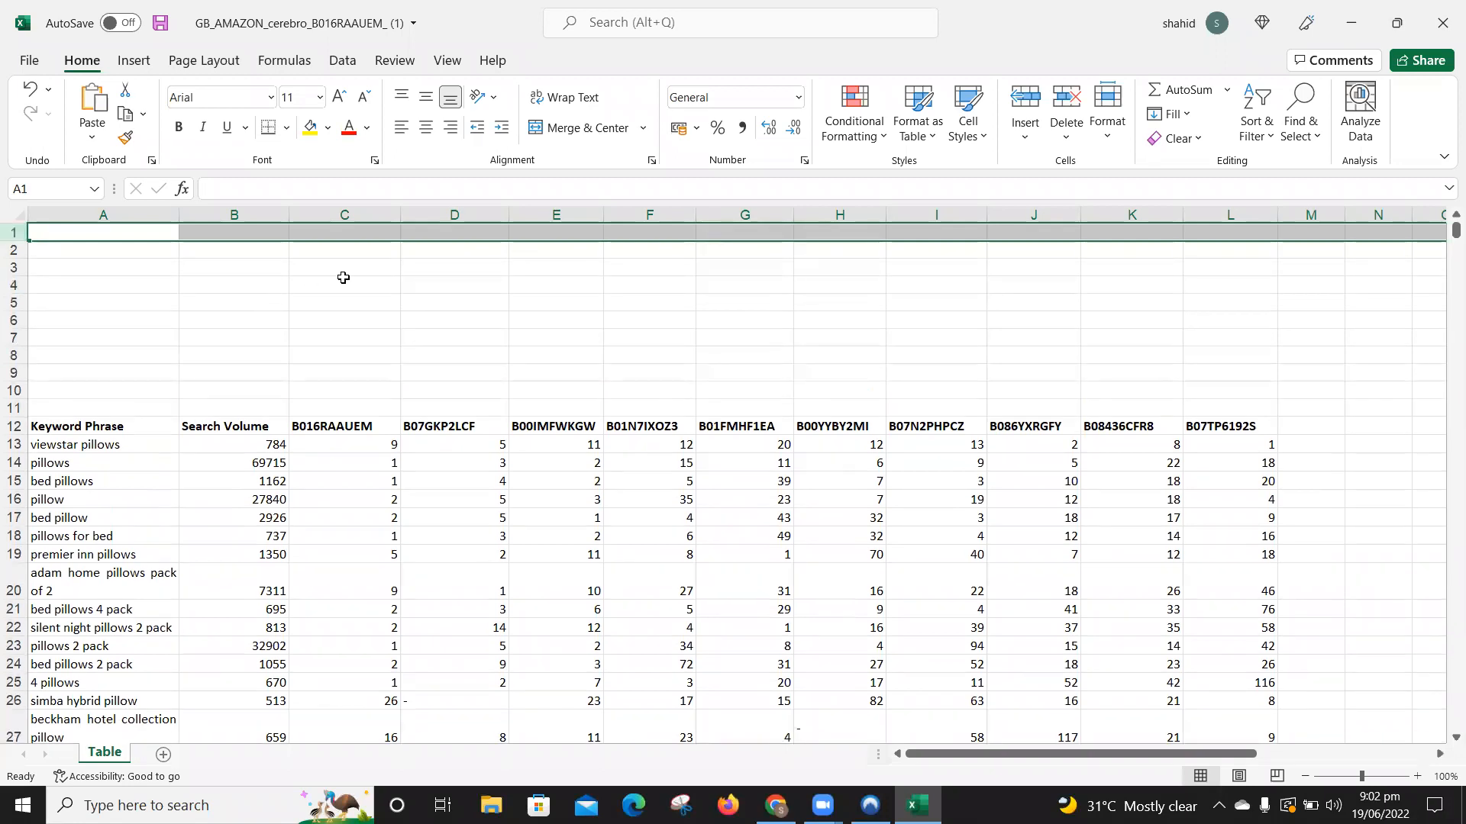
Step: Insert a blank column between Search Volume and B016RAAUEM and give it the heading Relevancy in row 12
{"action": "left_click", "coordinate": [338, 215]}
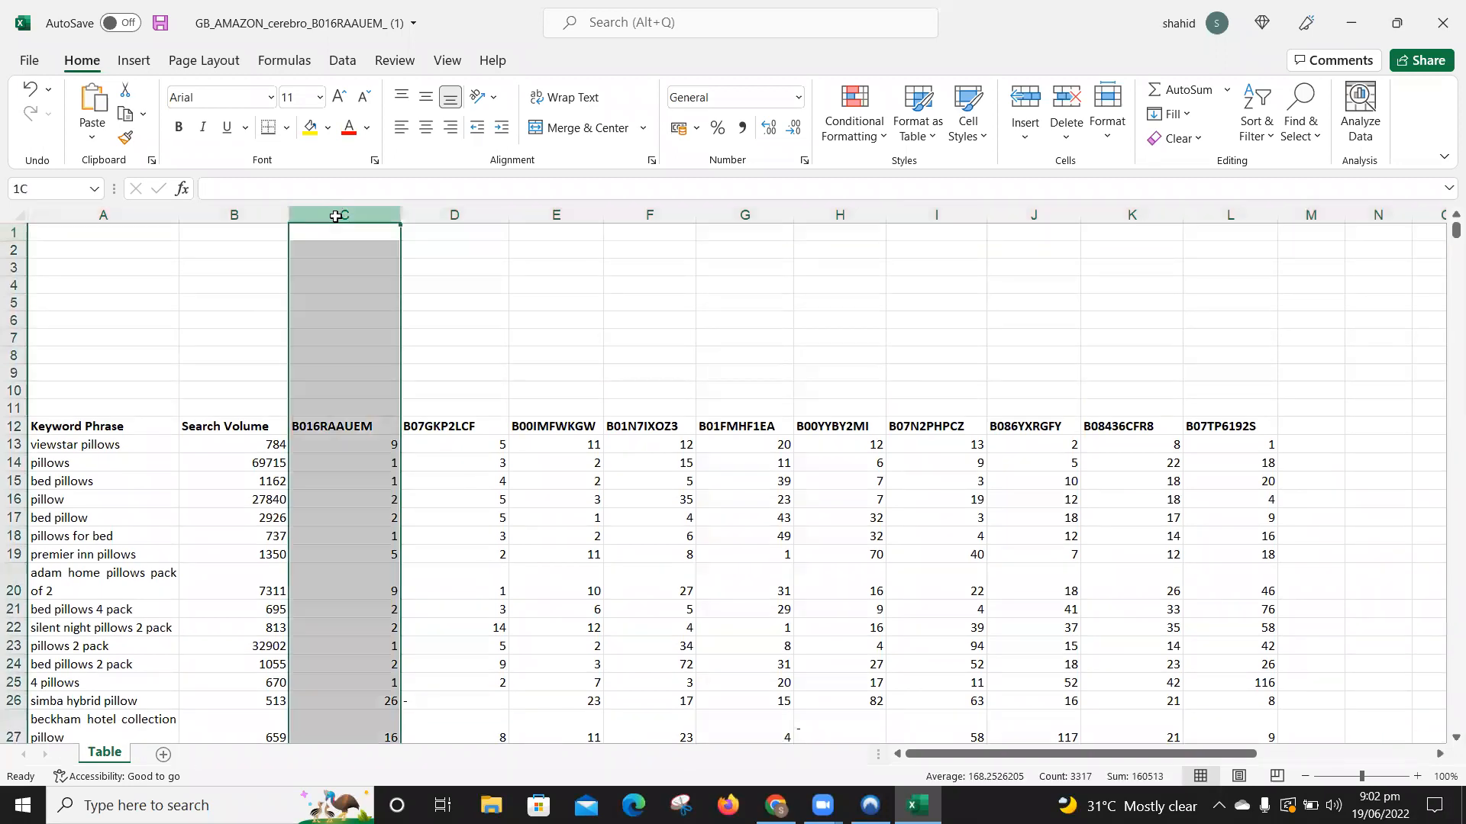
{"action": "key", "text": "ctrl+shift+plus"}
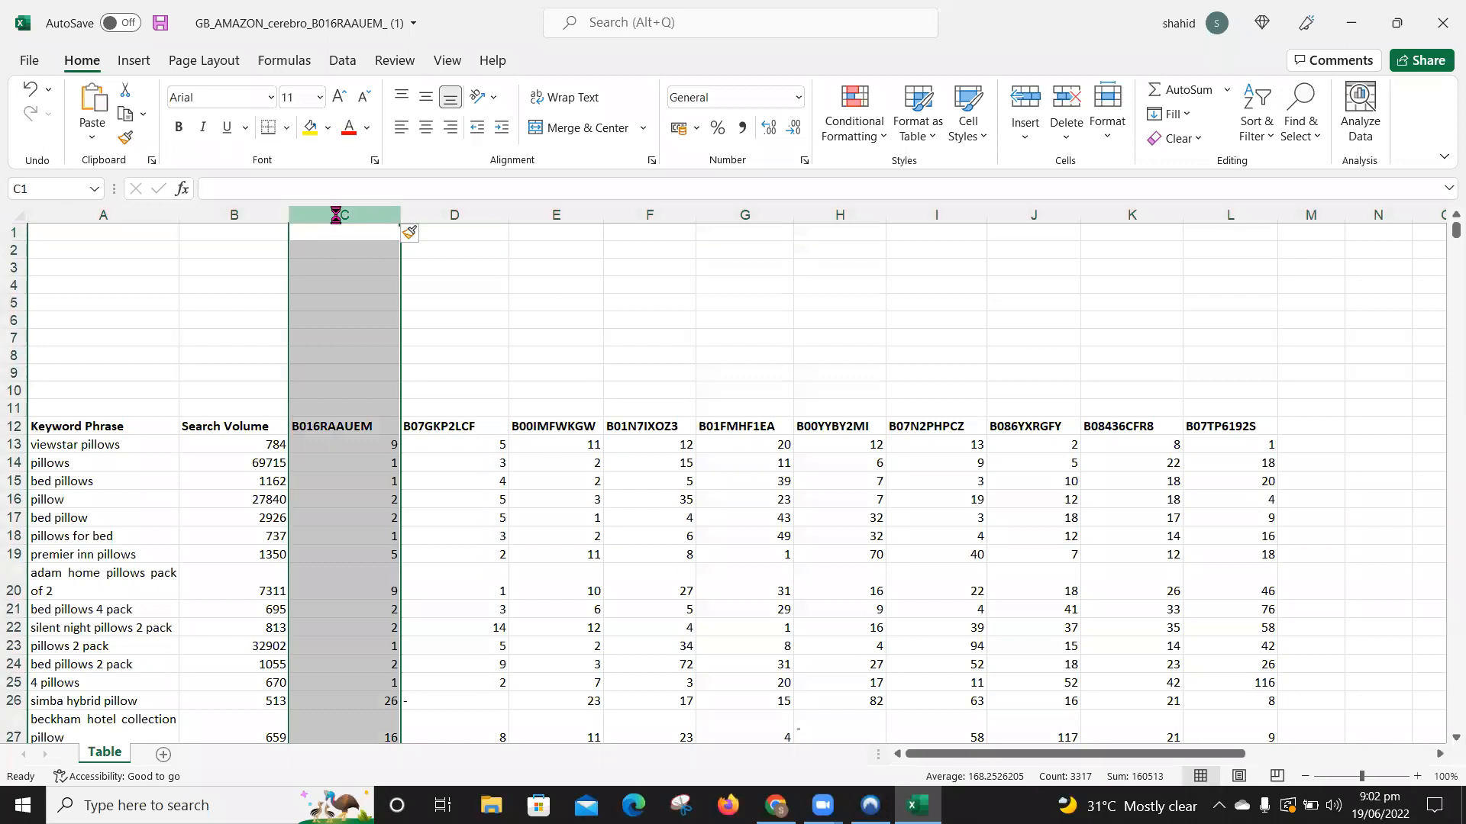
{"action": "left_click", "coordinate": [358, 477]}
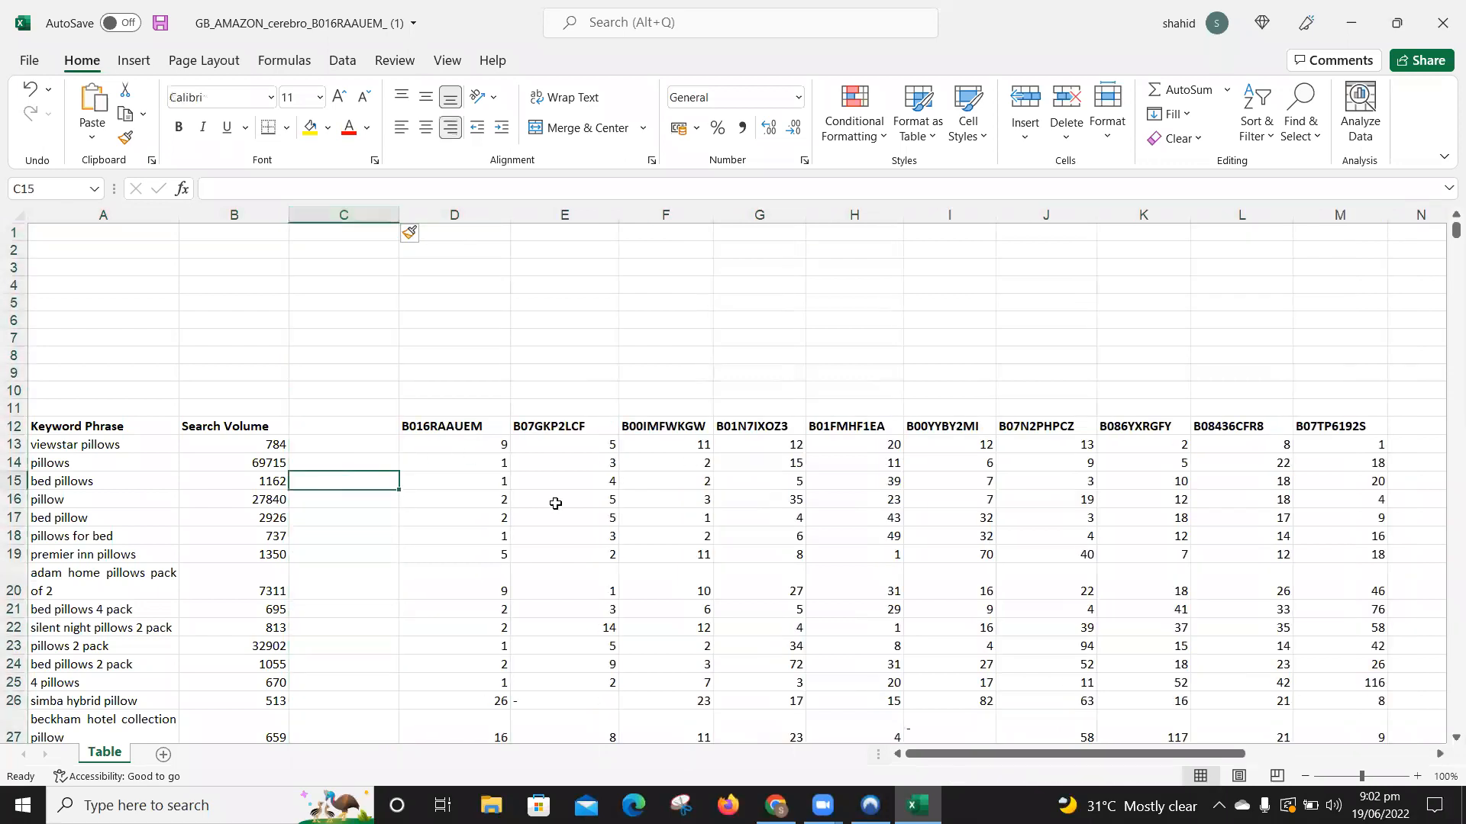
{"action": "left_click", "coordinate": [337, 425]}
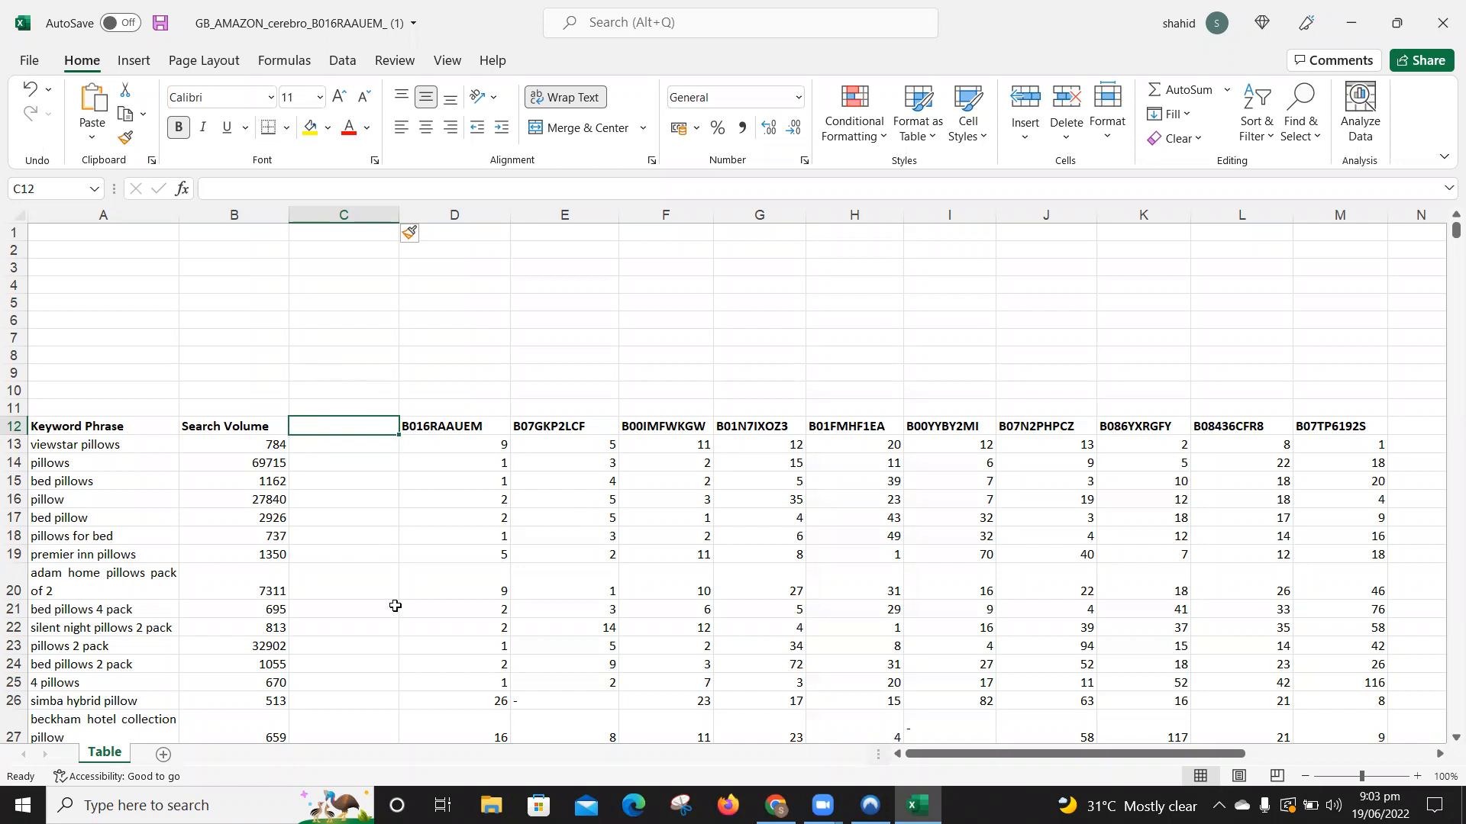
{"action": "type", "text": "Rele"}
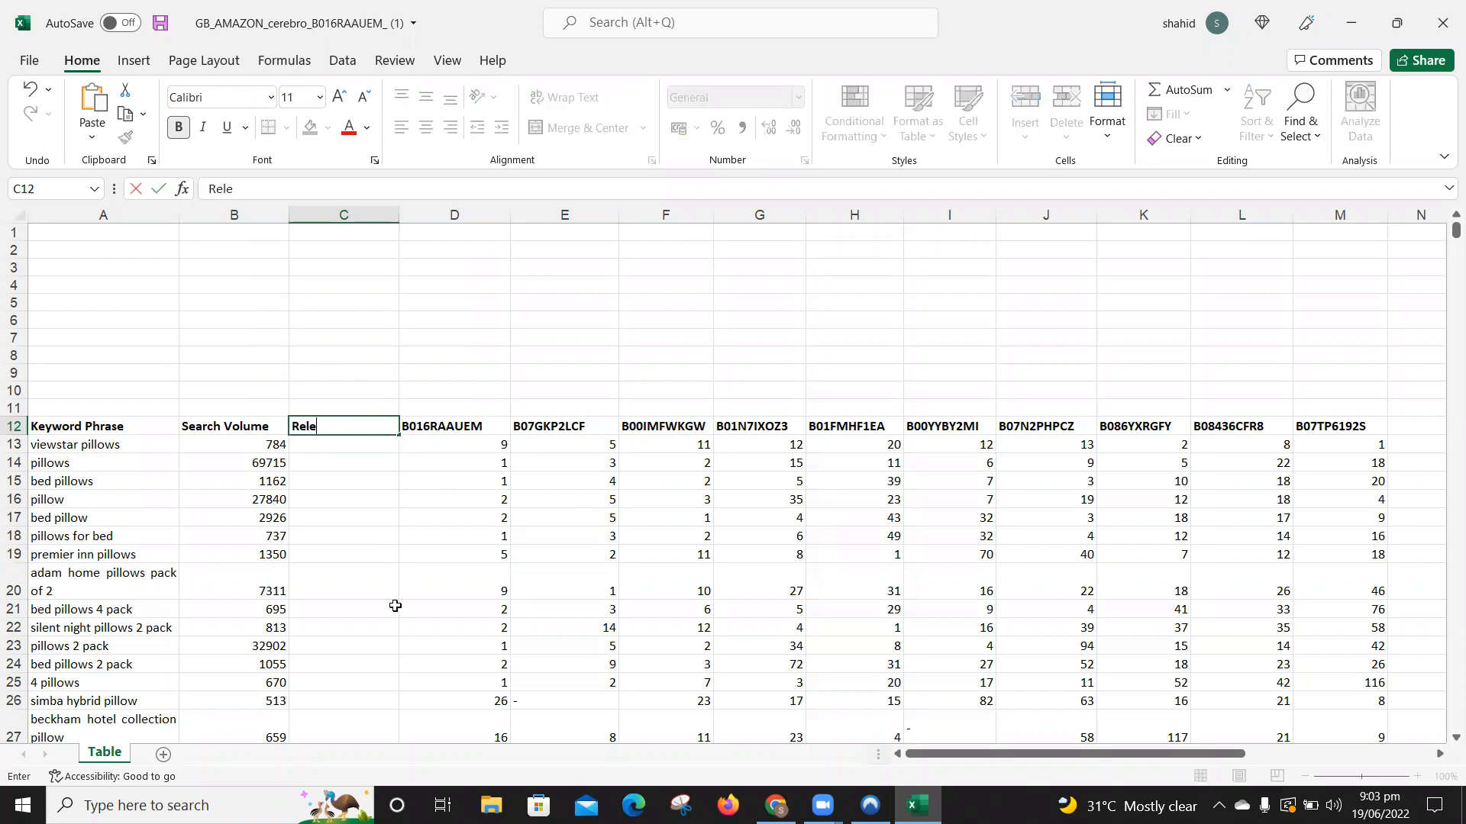
{"action": "type", "text": "vancy"}
{"action": "key", "text": "Return"}
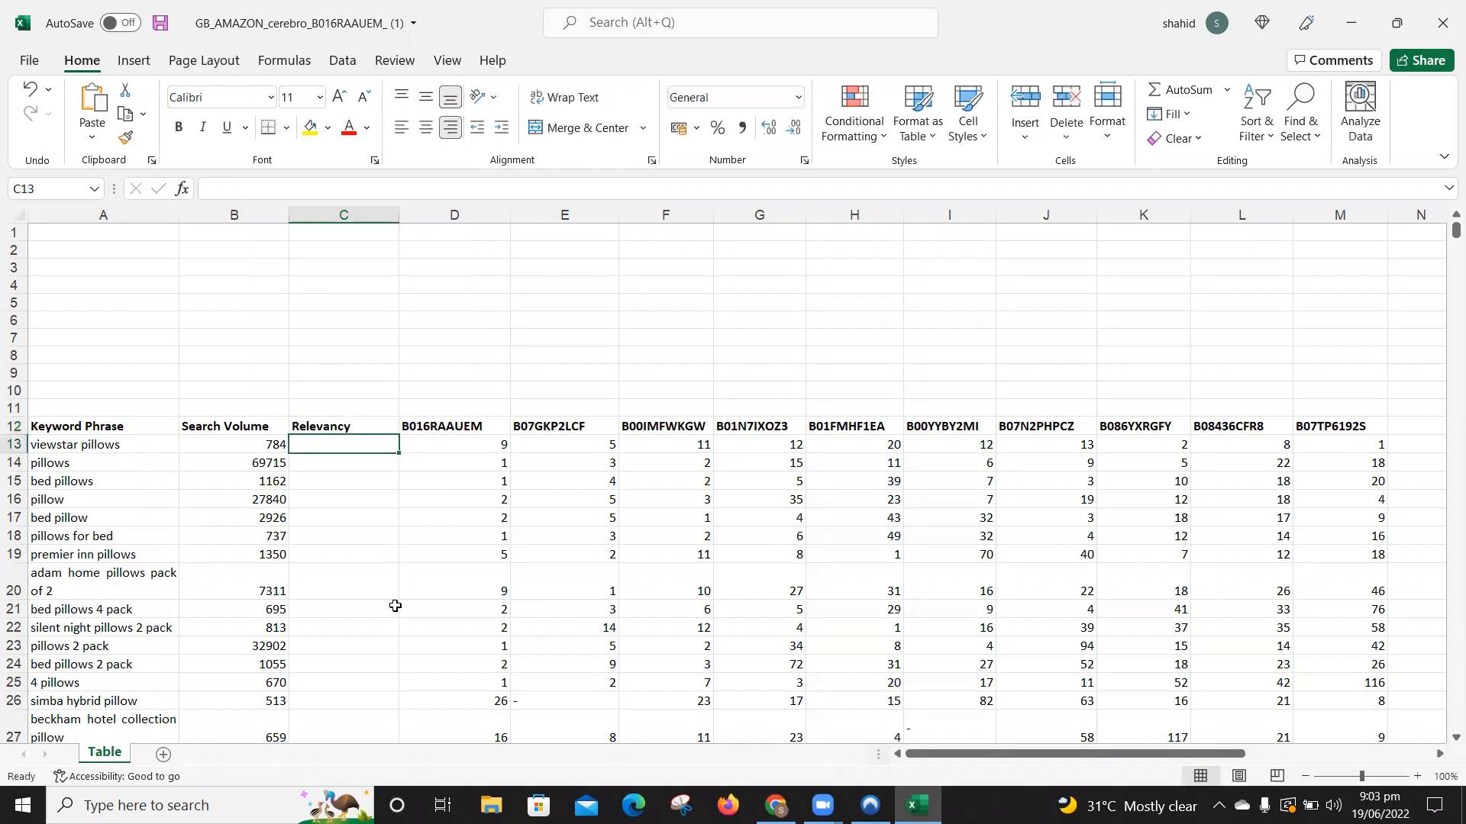
{"action": "left_click", "coordinate": [67, 447]}
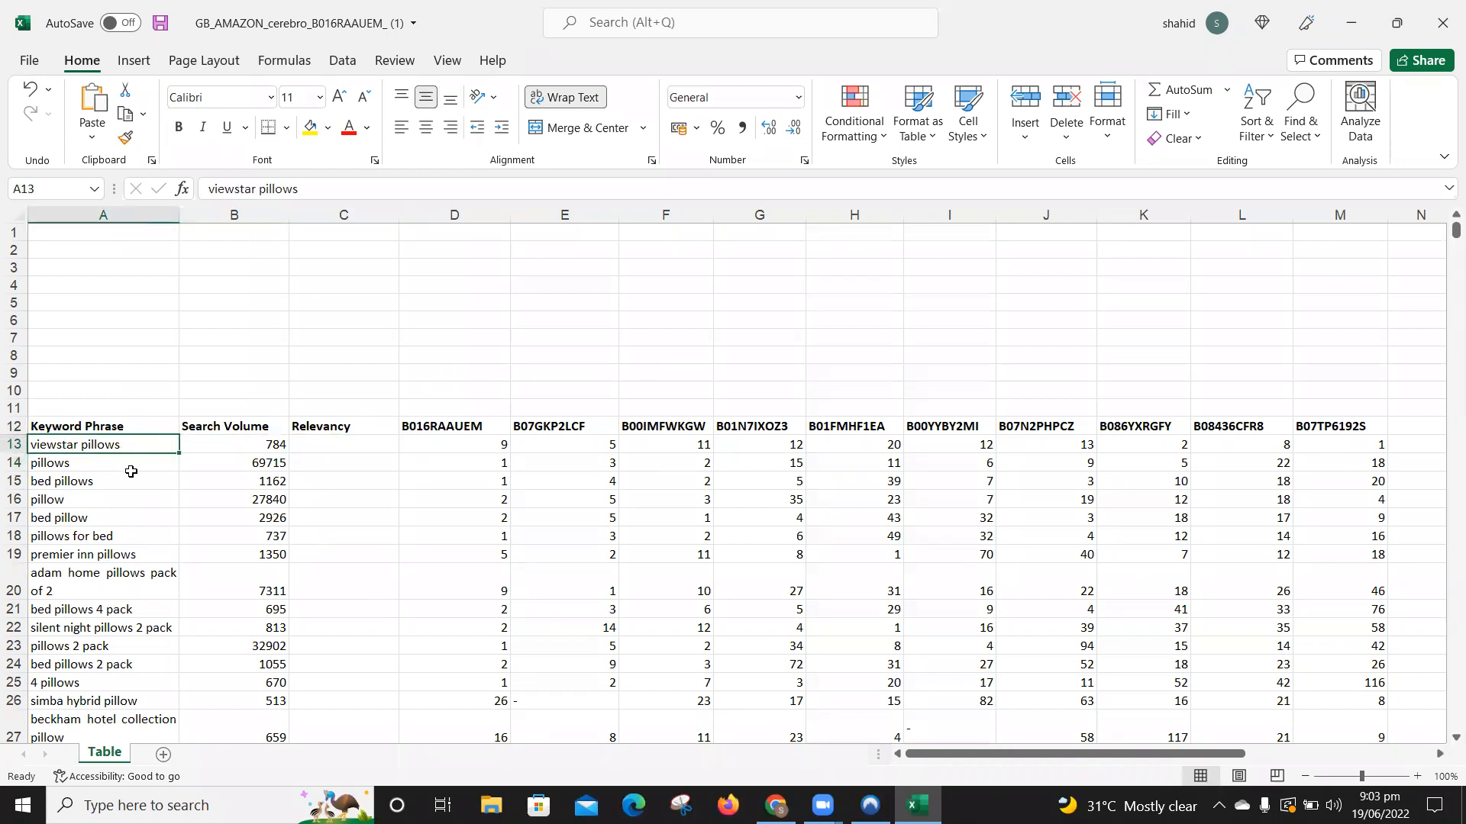
{"action": "scroll", "coordinate": [403, 578], "scroll_direction": "down", "scroll_amount": 9}
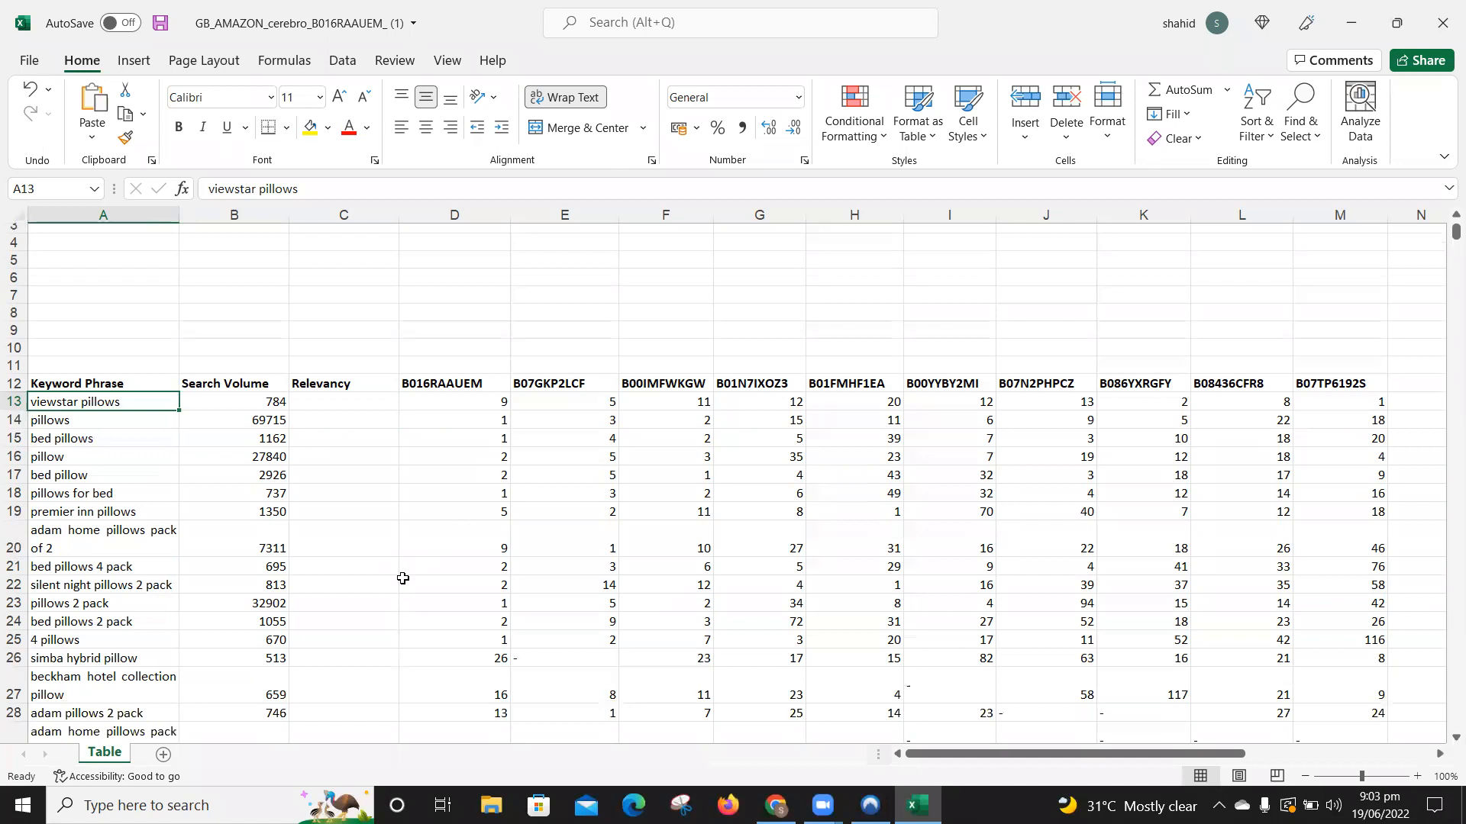
{"action": "scroll", "coordinate": [403, 579], "scroll_direction": "up", "scroll_amount": 9}
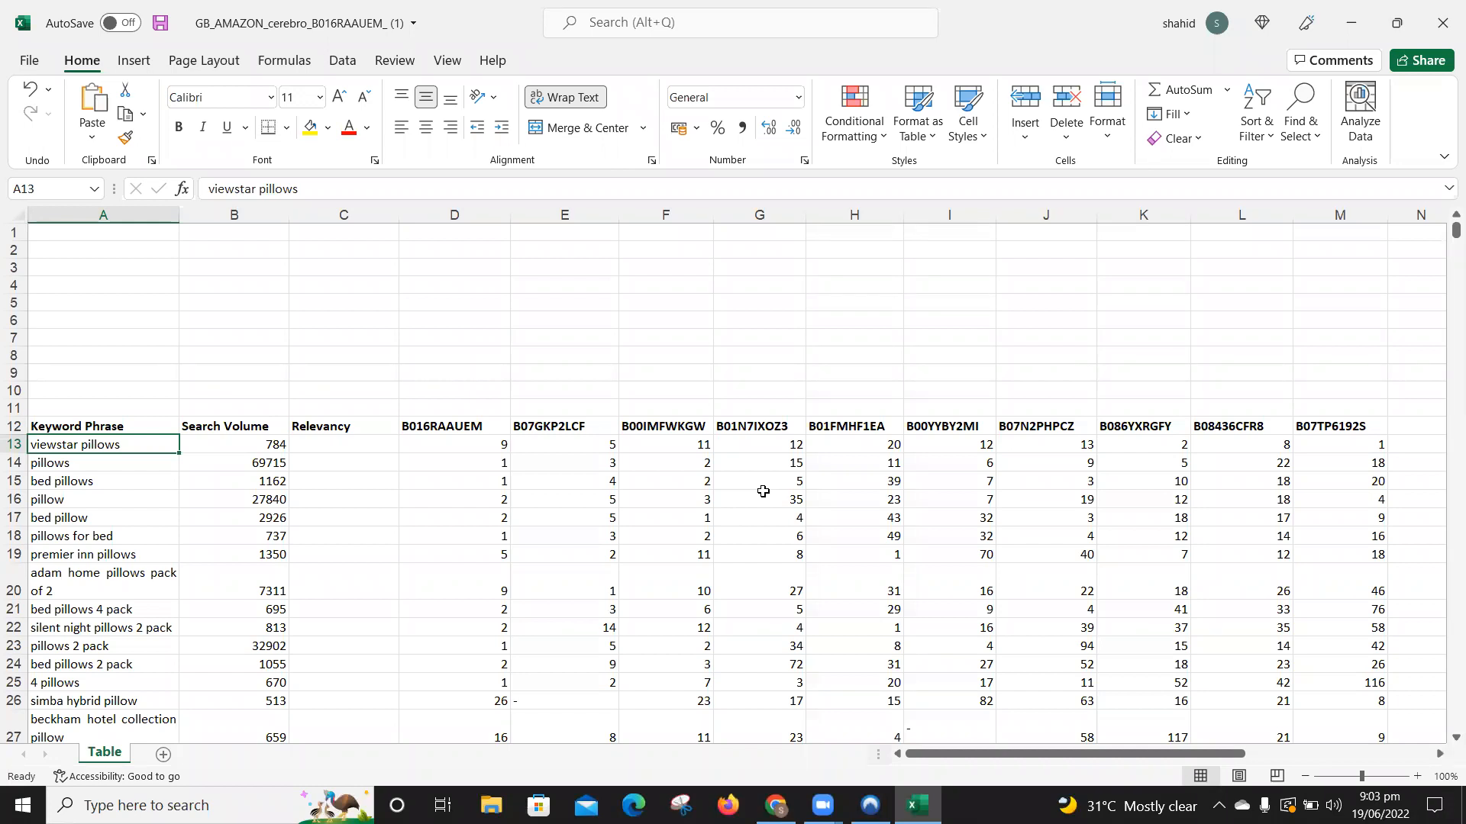
Step: Enter =COUNTIF(D13:M13,"<20") in the Relevancy cell of the viewstar pillows row
{"action": "left_click", "coordinate": [328, 443]}
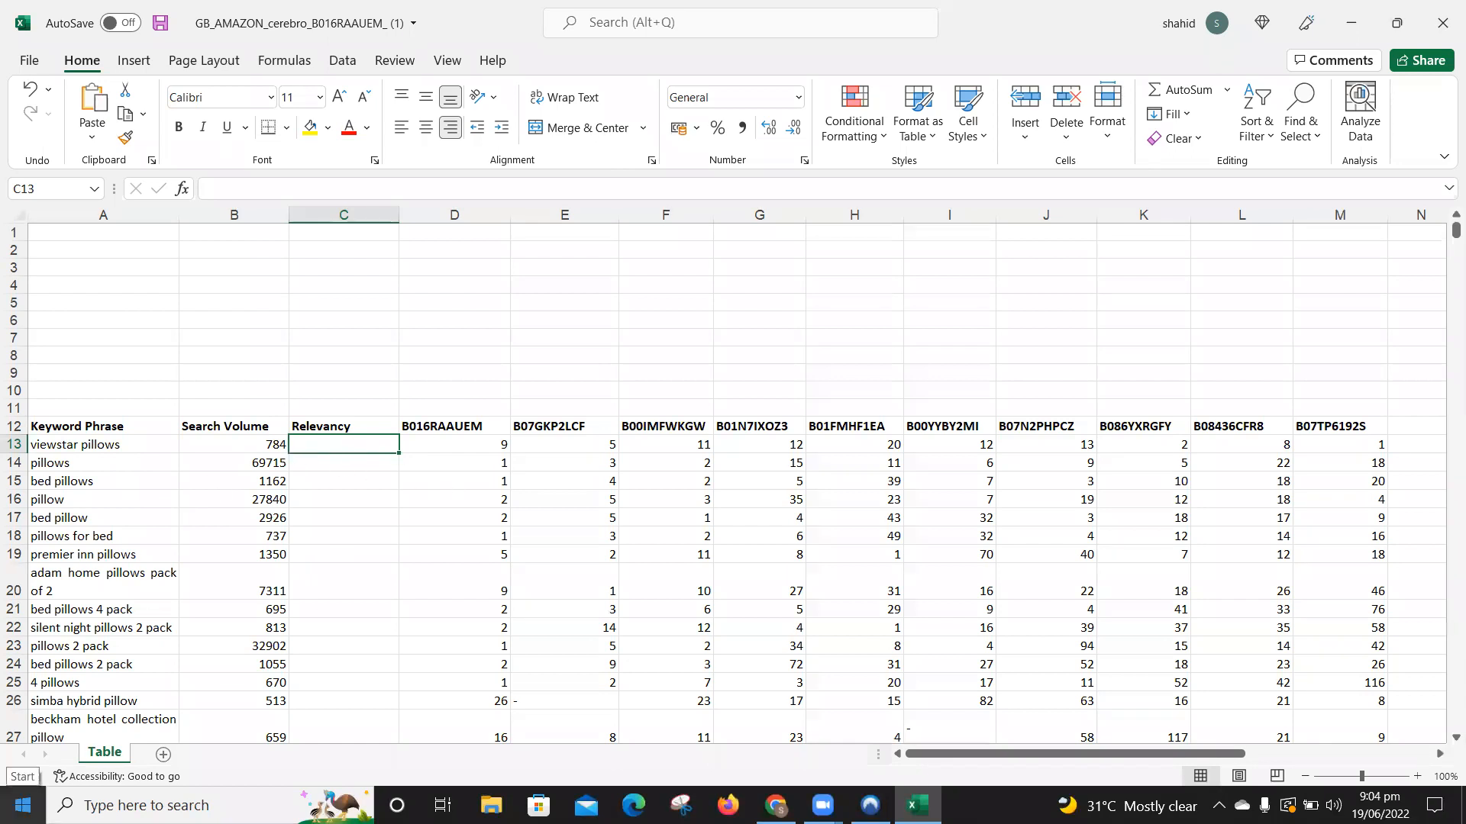
{"action": "type", "text": "="}
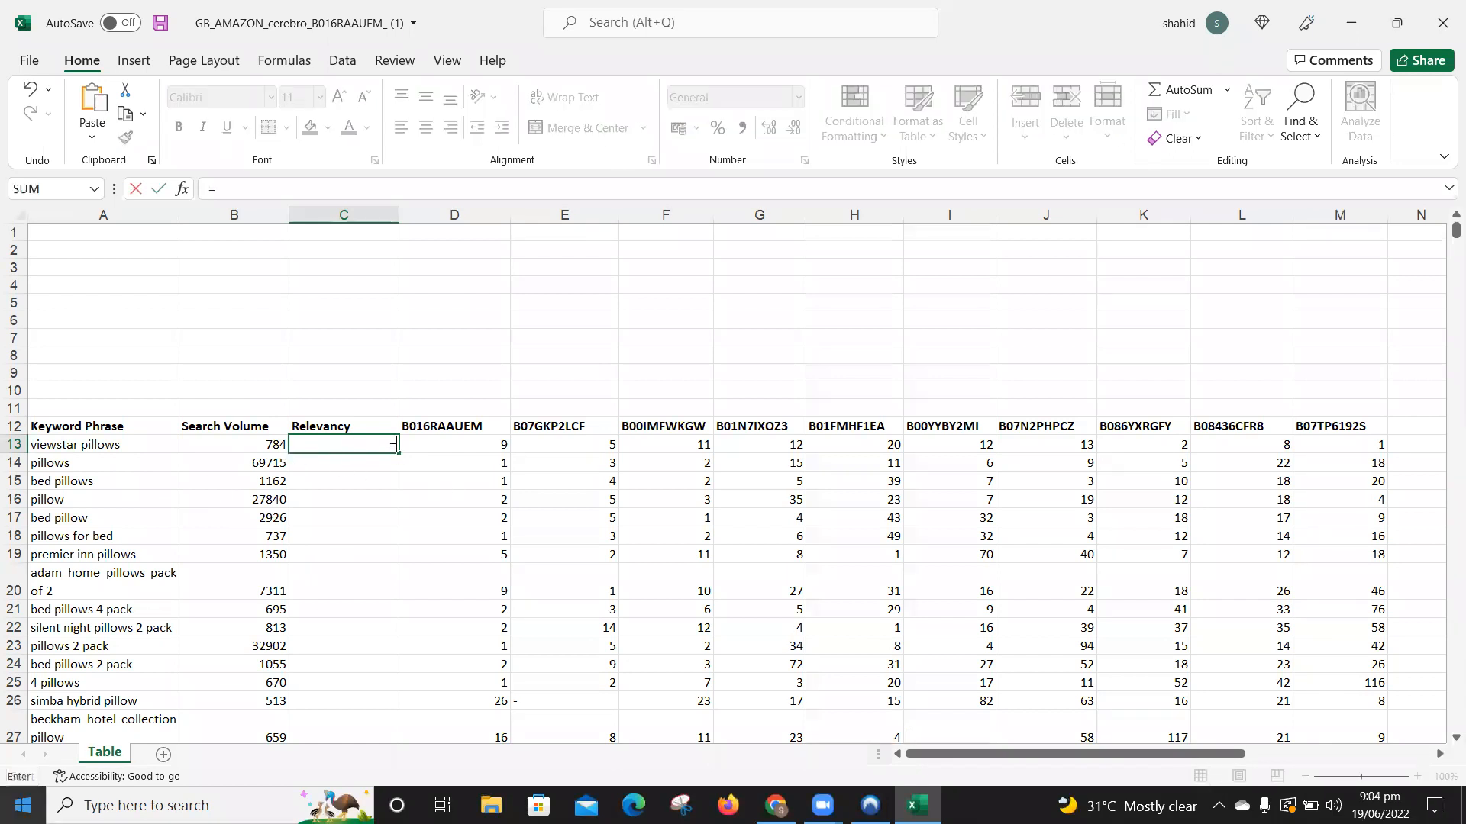
{"action": "type", "text": "cou"}
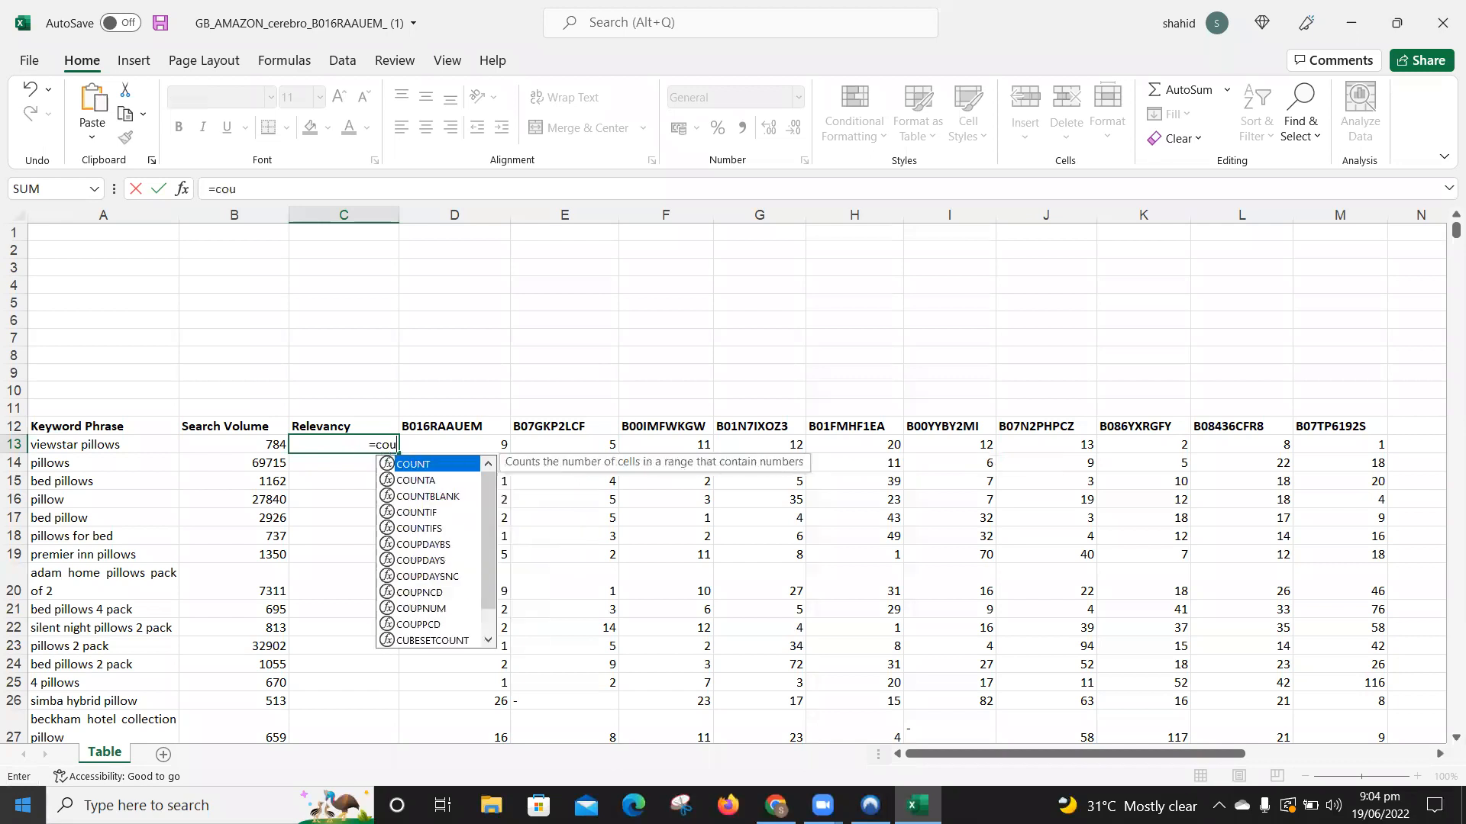
{"action": "type", "text": "ntif"}
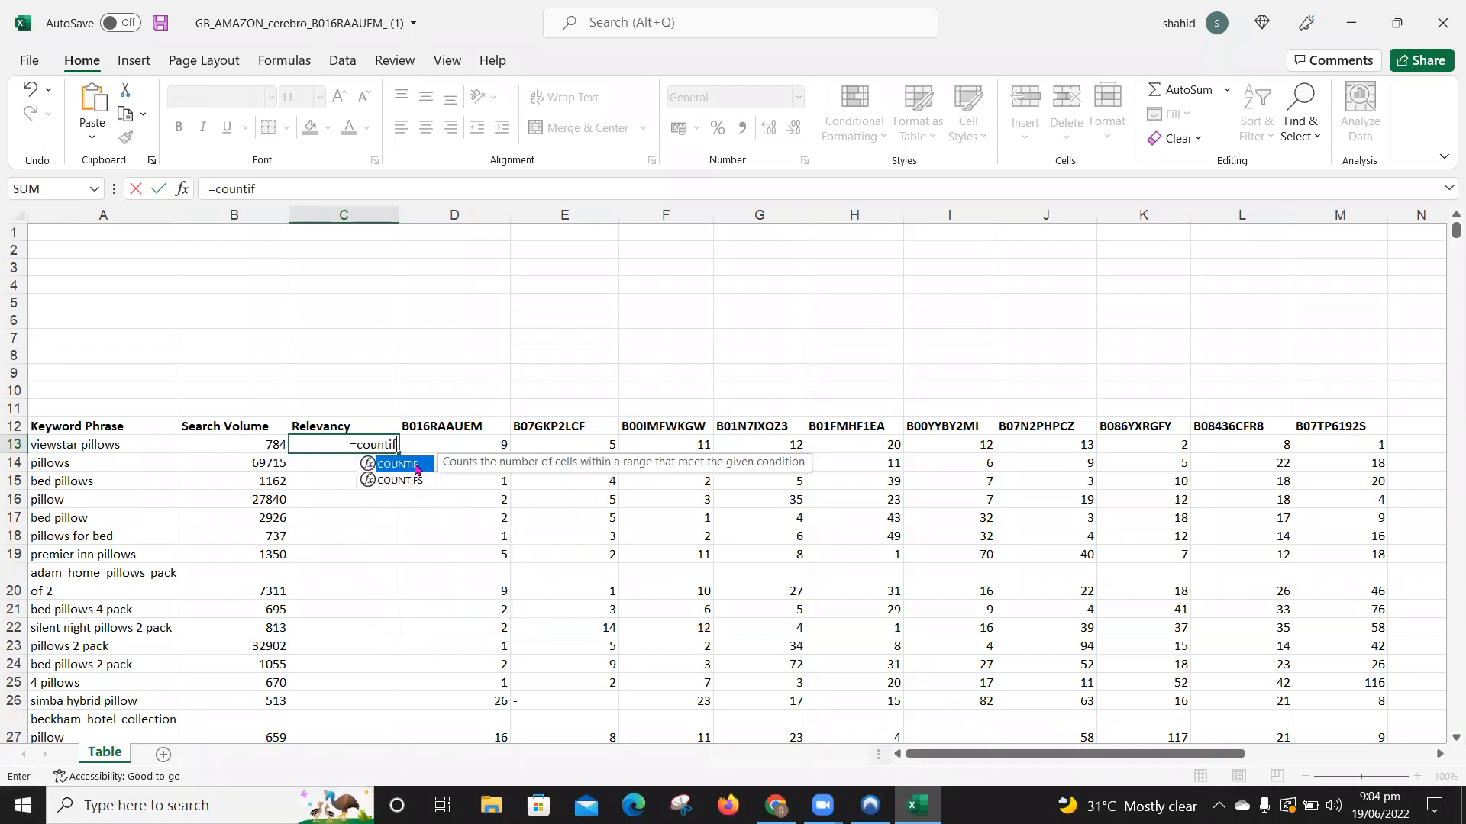
{"action": "double_click", "coordinate": [410, 465]}
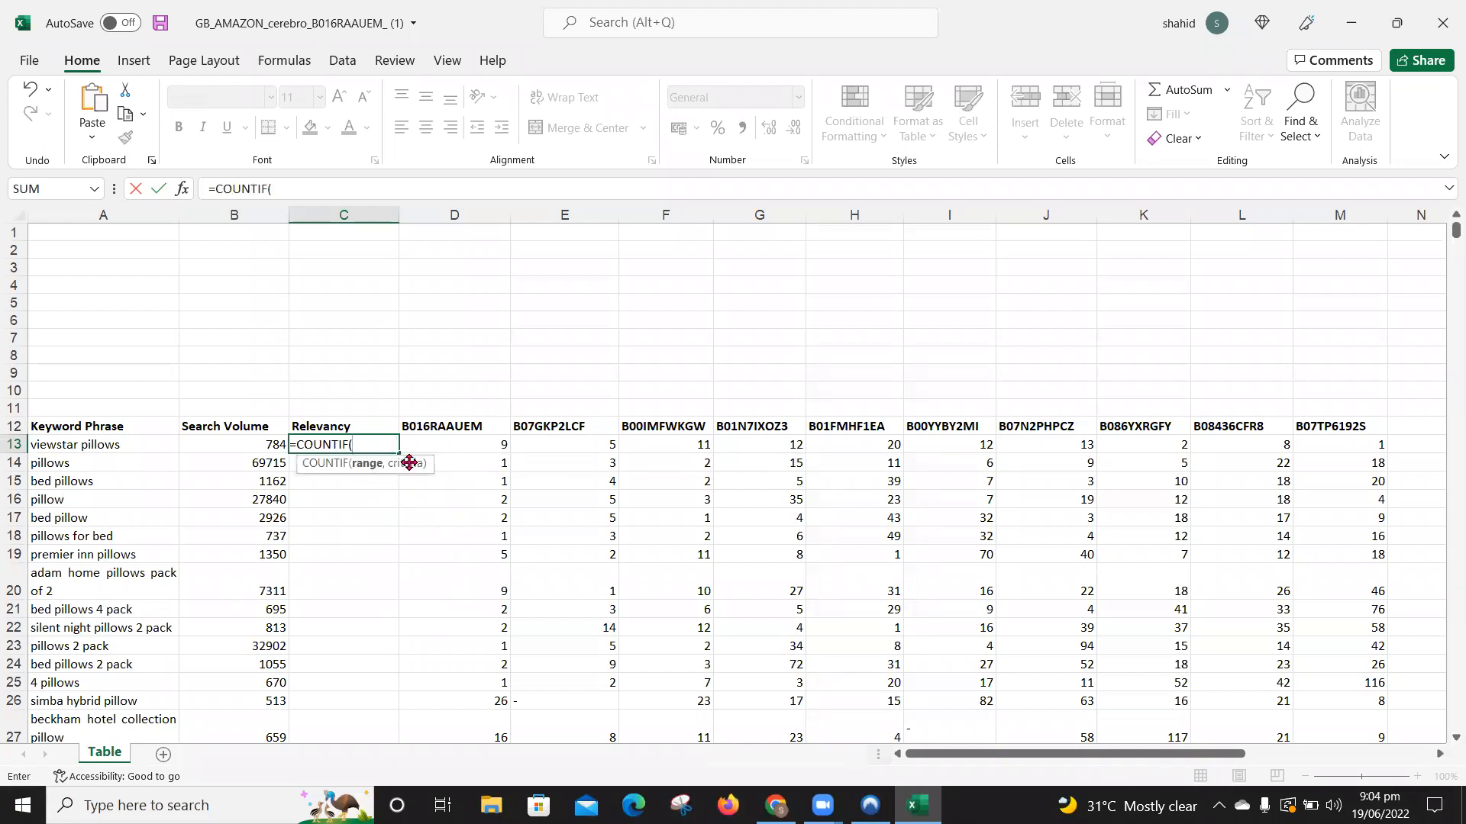
{"action": "left_click", "coordinate": [457, 447]}
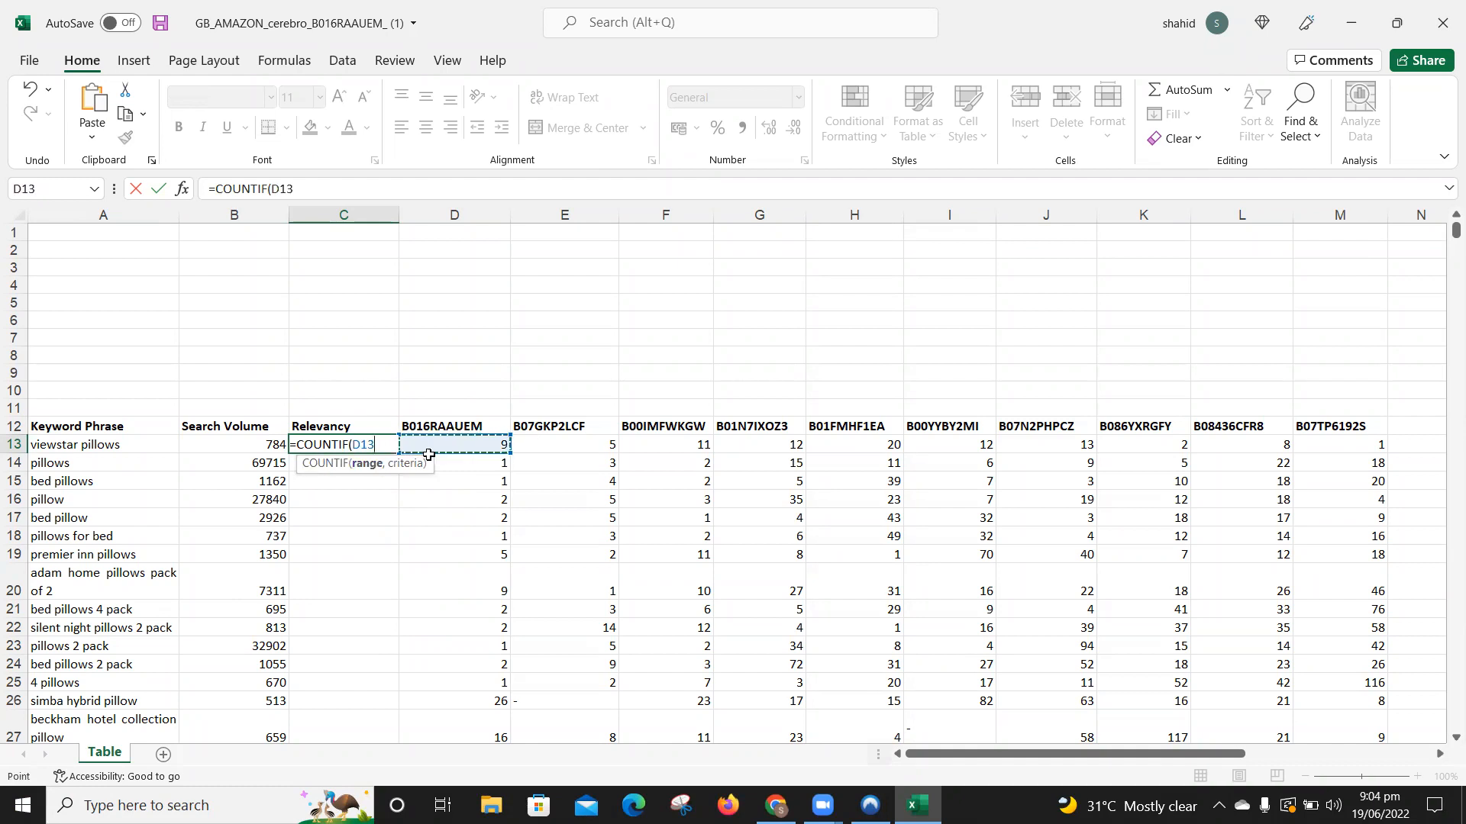
{"action": "key", "text": "shift+Right"}
{"action": "key", "text": "shift+Right"}
{"action": "key", "text": "shift+Right"}
{"action": "key", "text": "shift+Right"}
{"action": "key", "text": "shift+Right"}
{"action": "key", "text": "shift+Right"}
{"action": "key", "text": "shift+Right"}
{"action": "key", "text": "shift+Right"}
{"action": "key", "text": "shift+Right"}
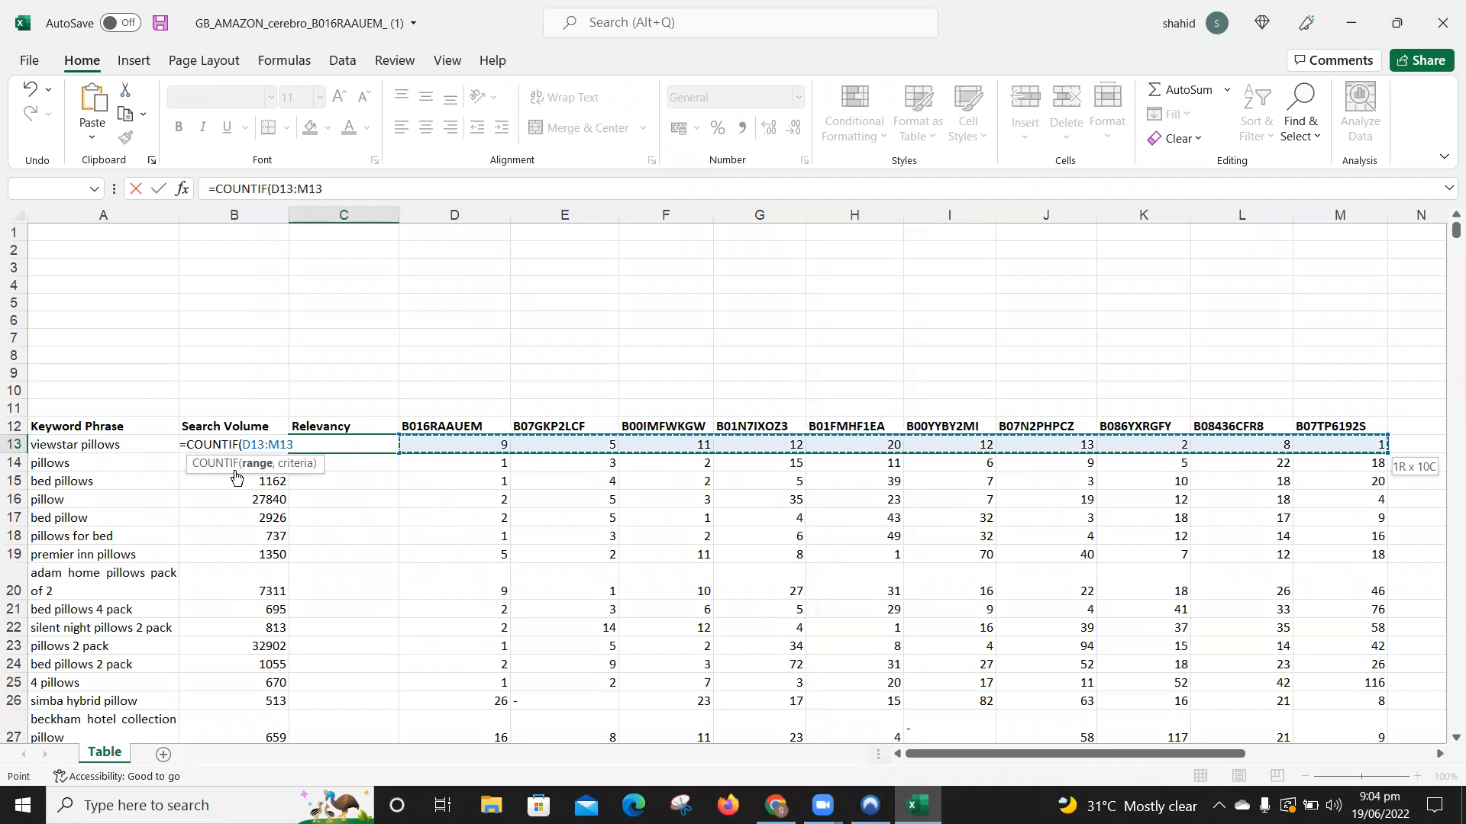
{"action": "type", "text": ","}
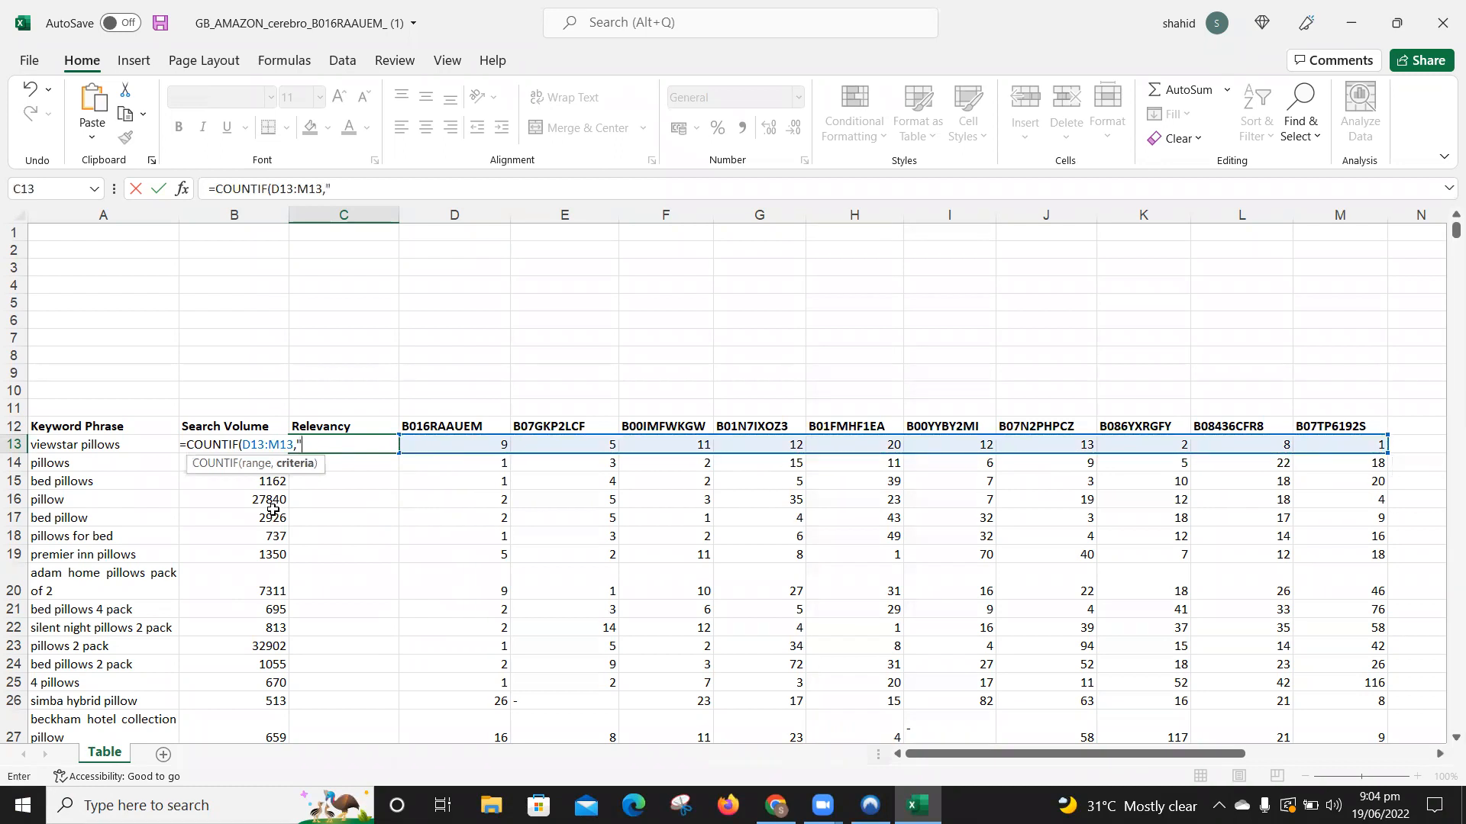
{"action": "type", "text": "\"<20"}
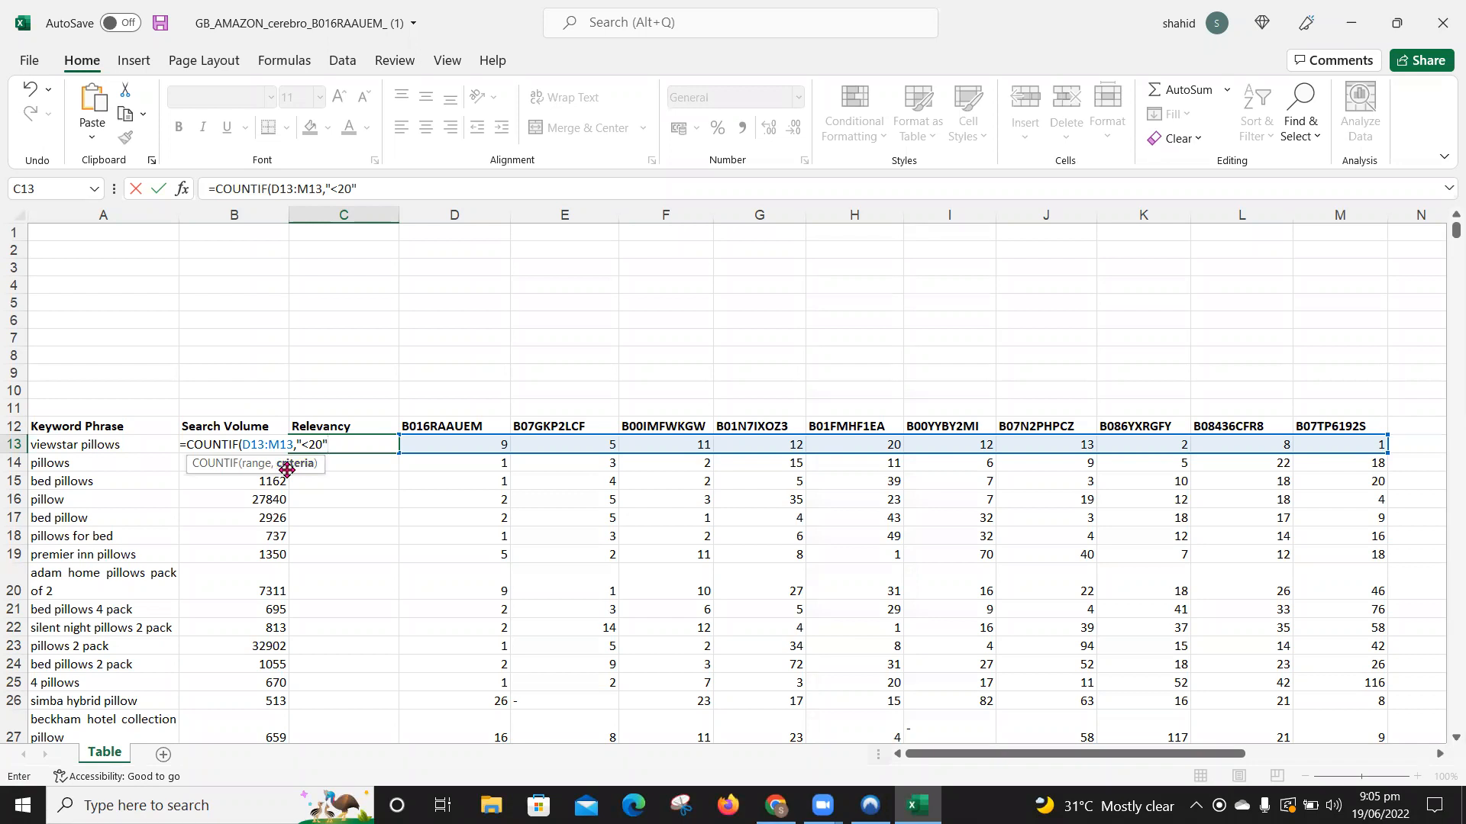
{"action": "type", "text": ")"}
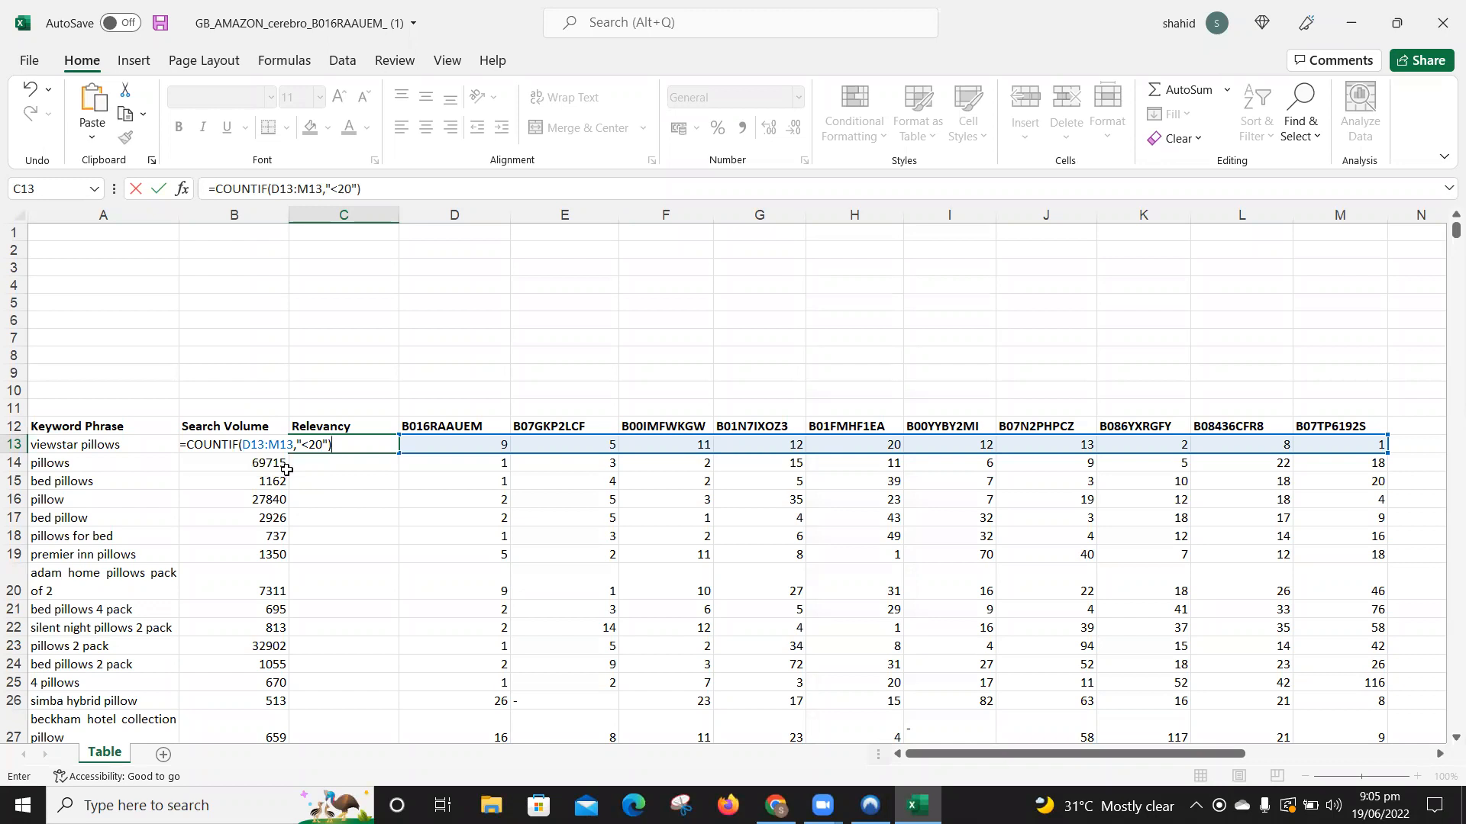
{"action": "key", "text": "Return"}
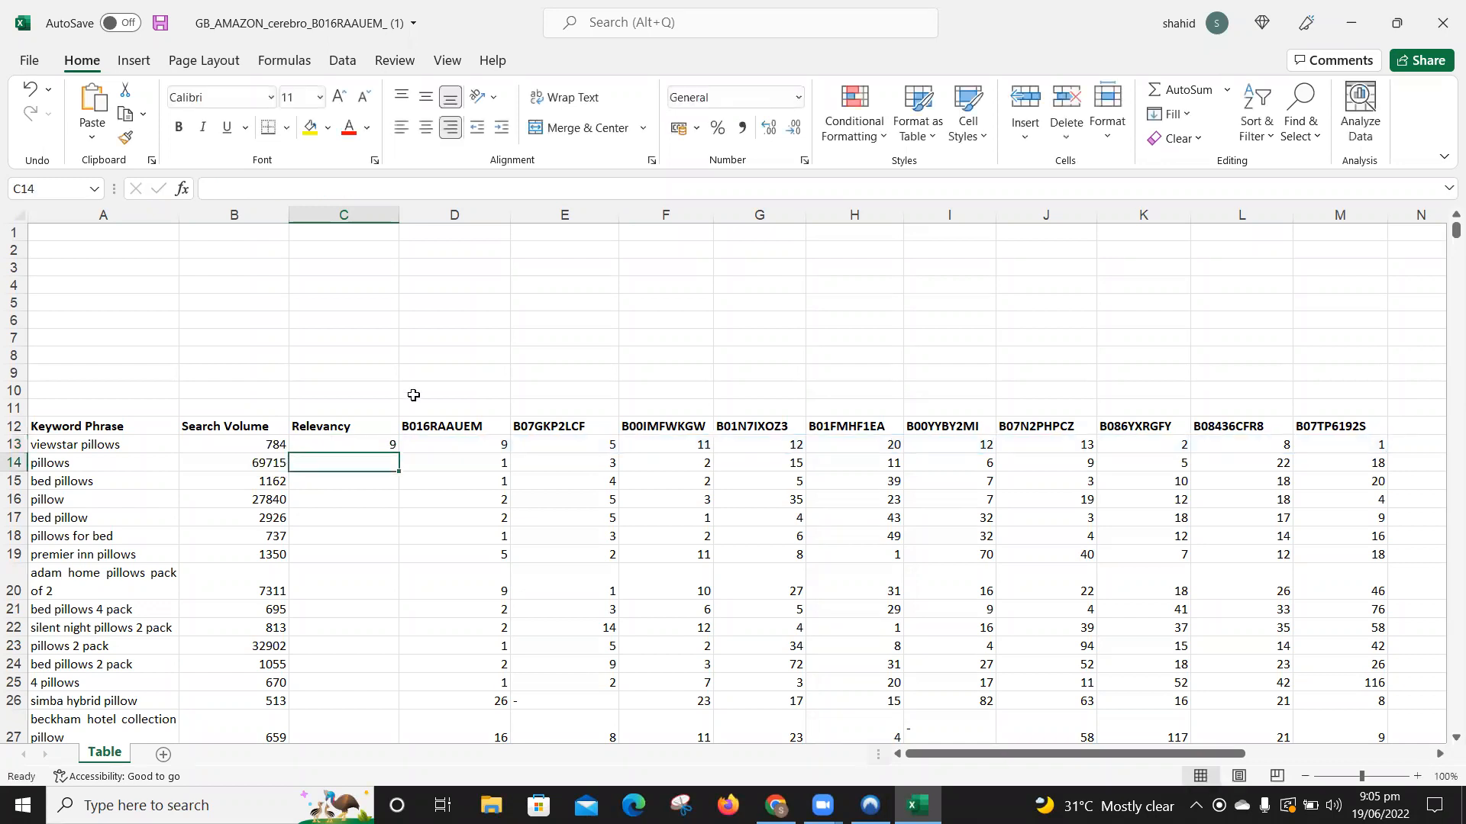
Step: Check the Relevancy formula in C13 against the row's ranks and fill it down the whole keyword list
{"action": "left_click", "coordinate": [356, 444]}
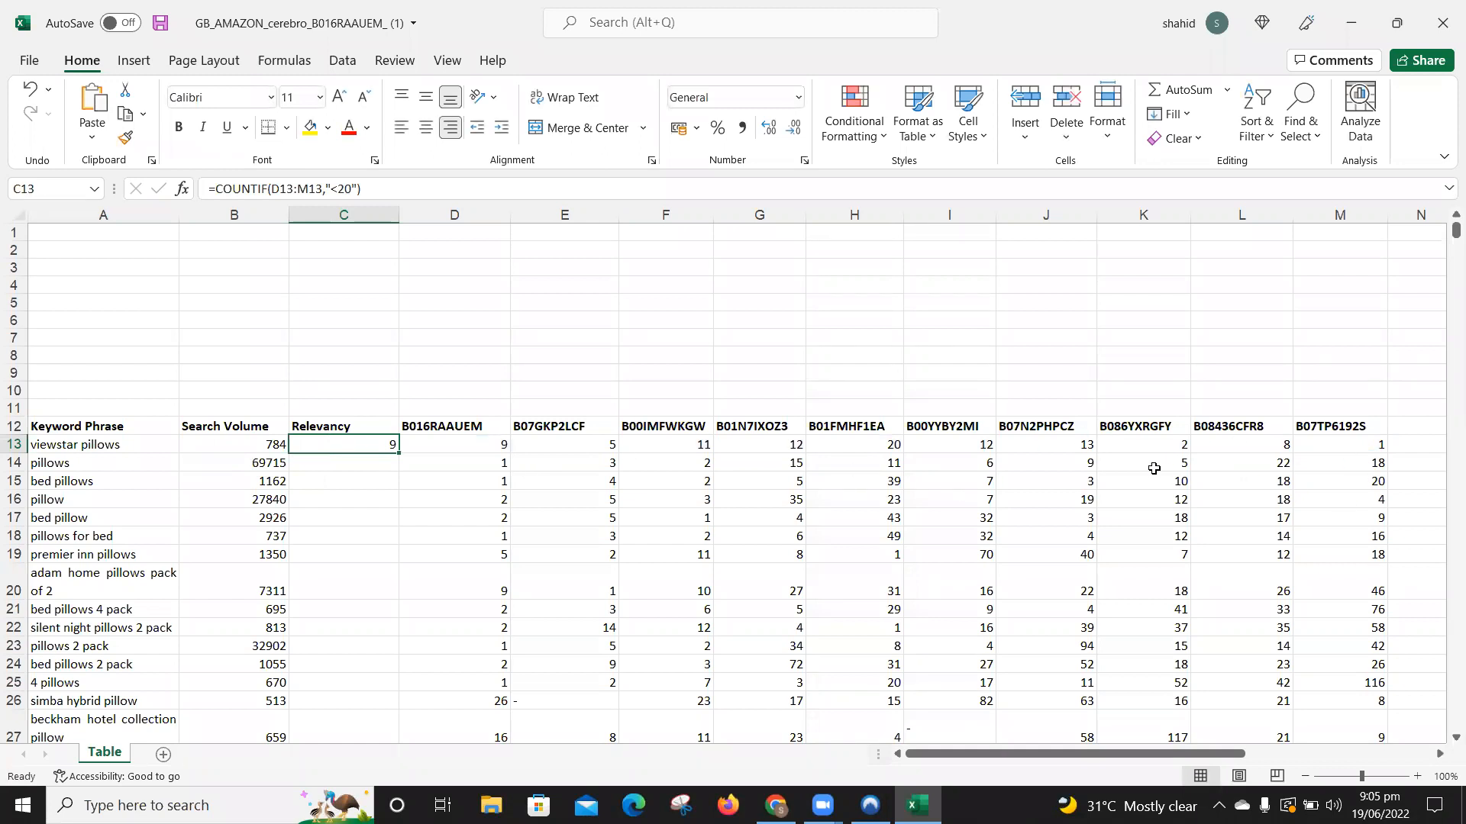
{"action": "left_click", "coordinate": [883, 448]}
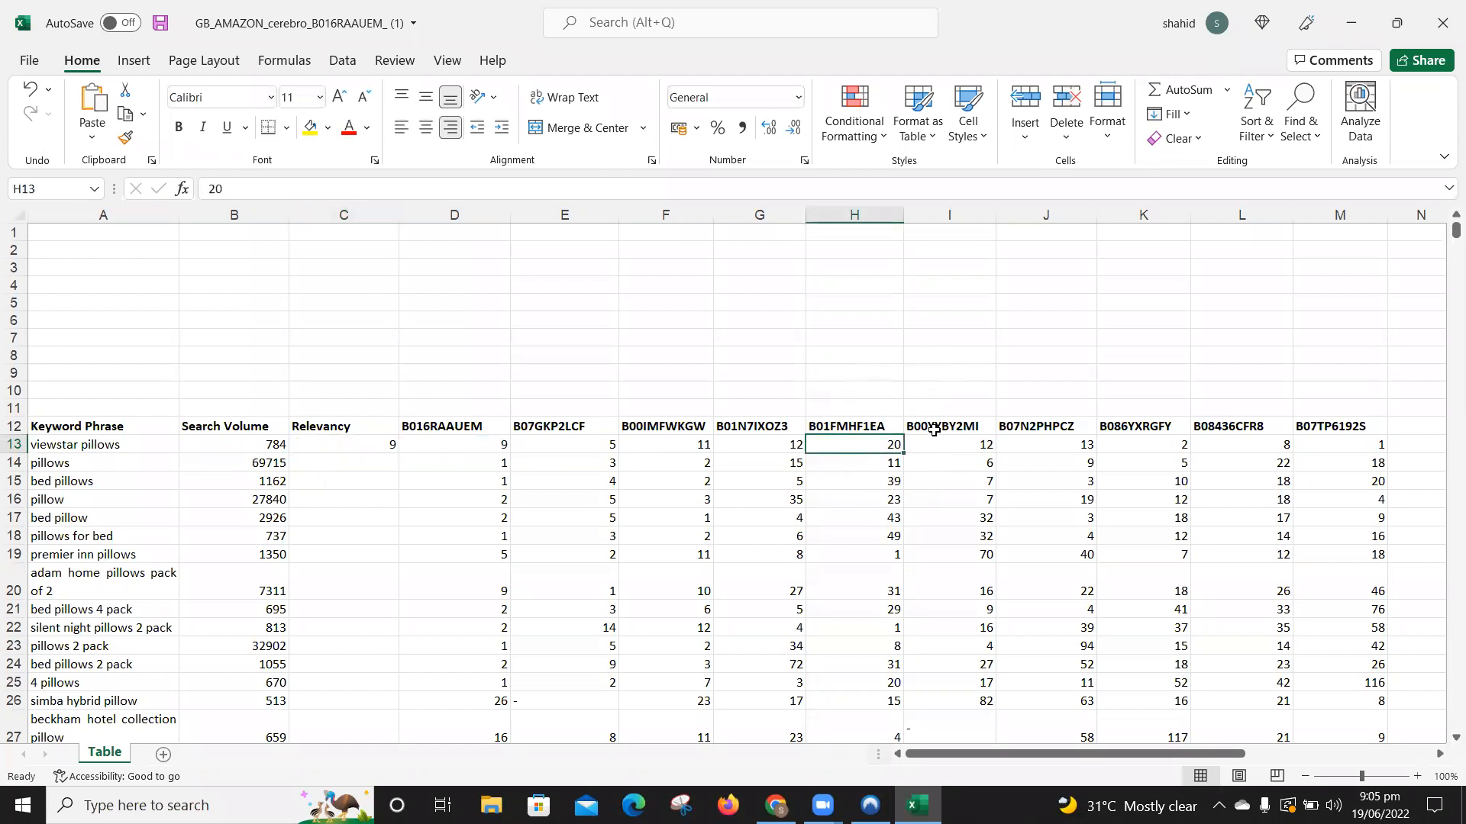
{"action": "left_click", "coordinate": [369, 446]}
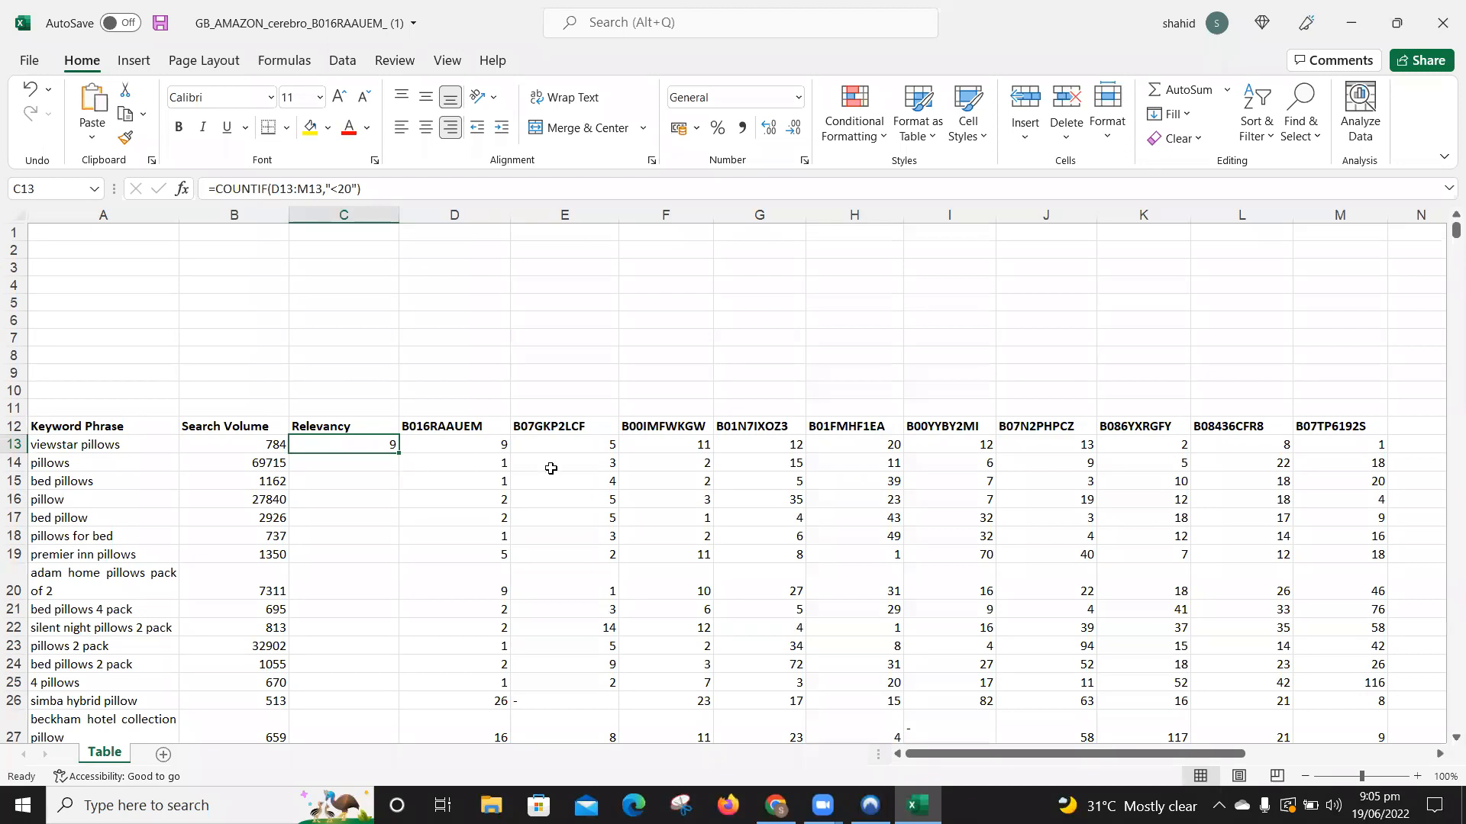
{"action": "double_click", "coordinate": [395, 453]}
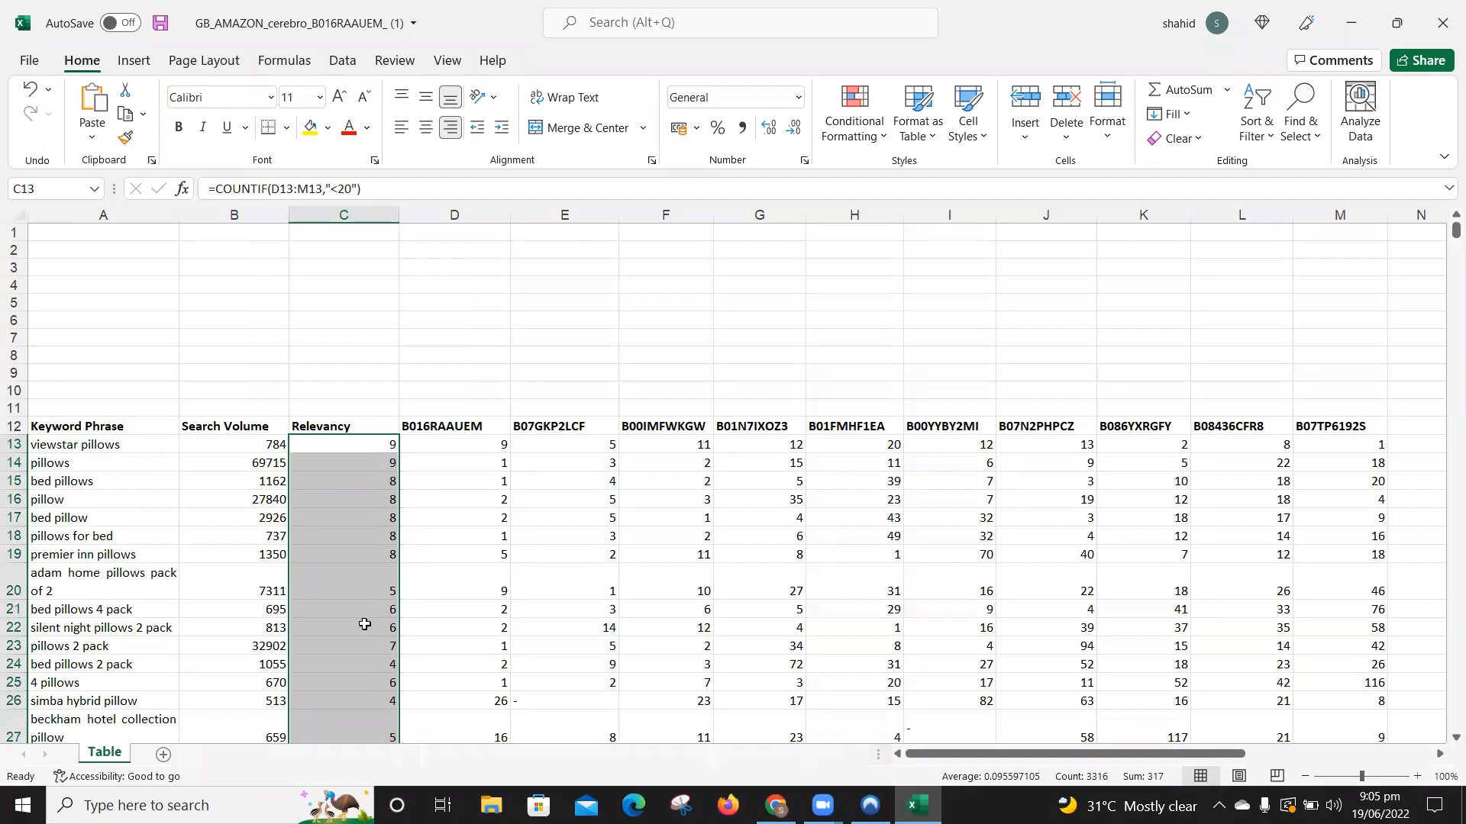
{"action": "scroll", "coordinate": [365, 625], "scroll_direction": "down", "scroll_amount": 20}
{"action": "scroll", "coordinate": [365, 624], "scroll_direction": "up", "scroll_amount": 20}
Step: Add filters to the header row 12 and sort the table by Relevancy from largest to smallest
{"action": "left_click", "coordinate": [14, 444]}
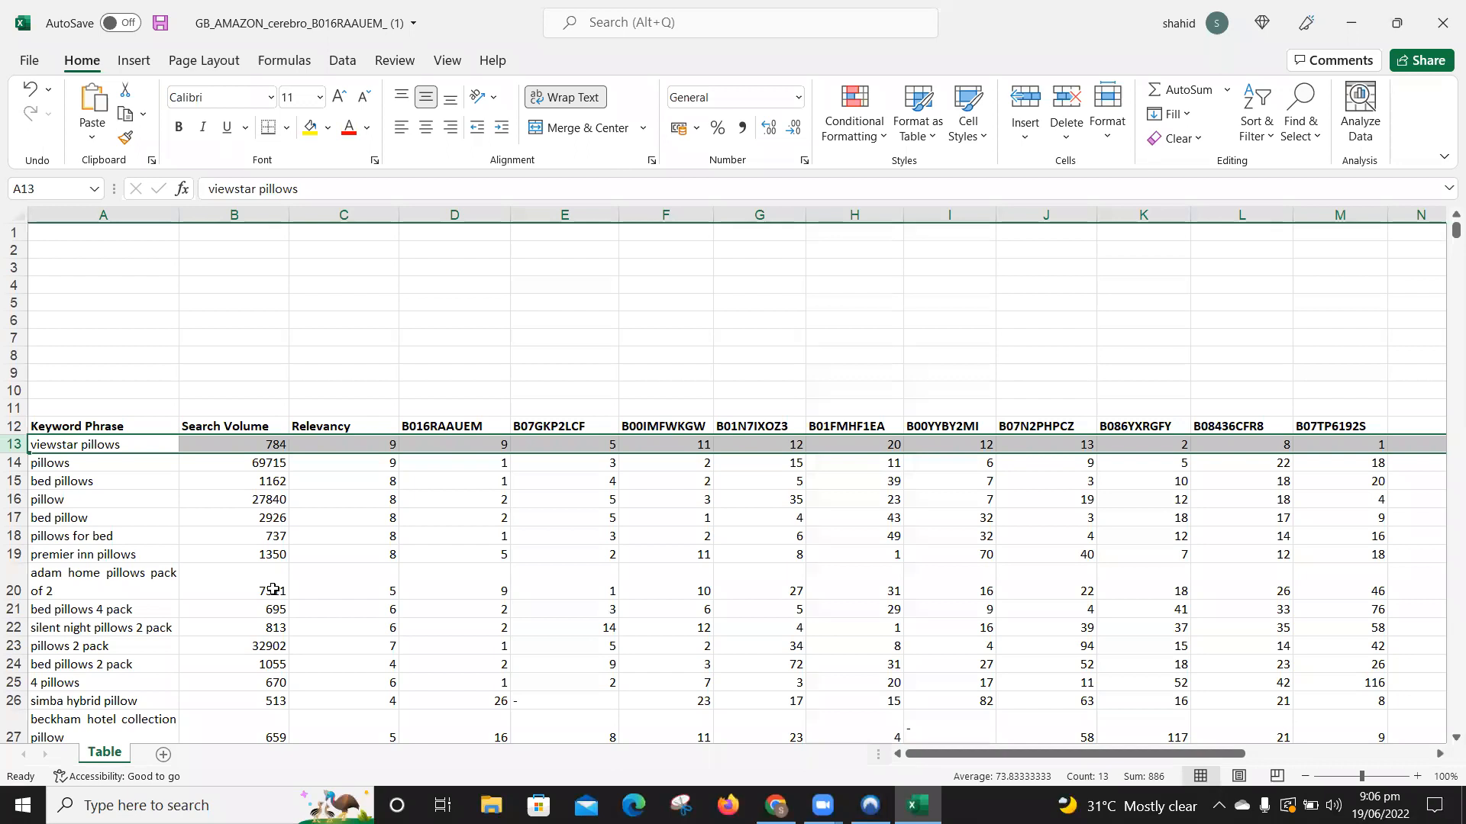
{"action": "key", "text": "Up"}
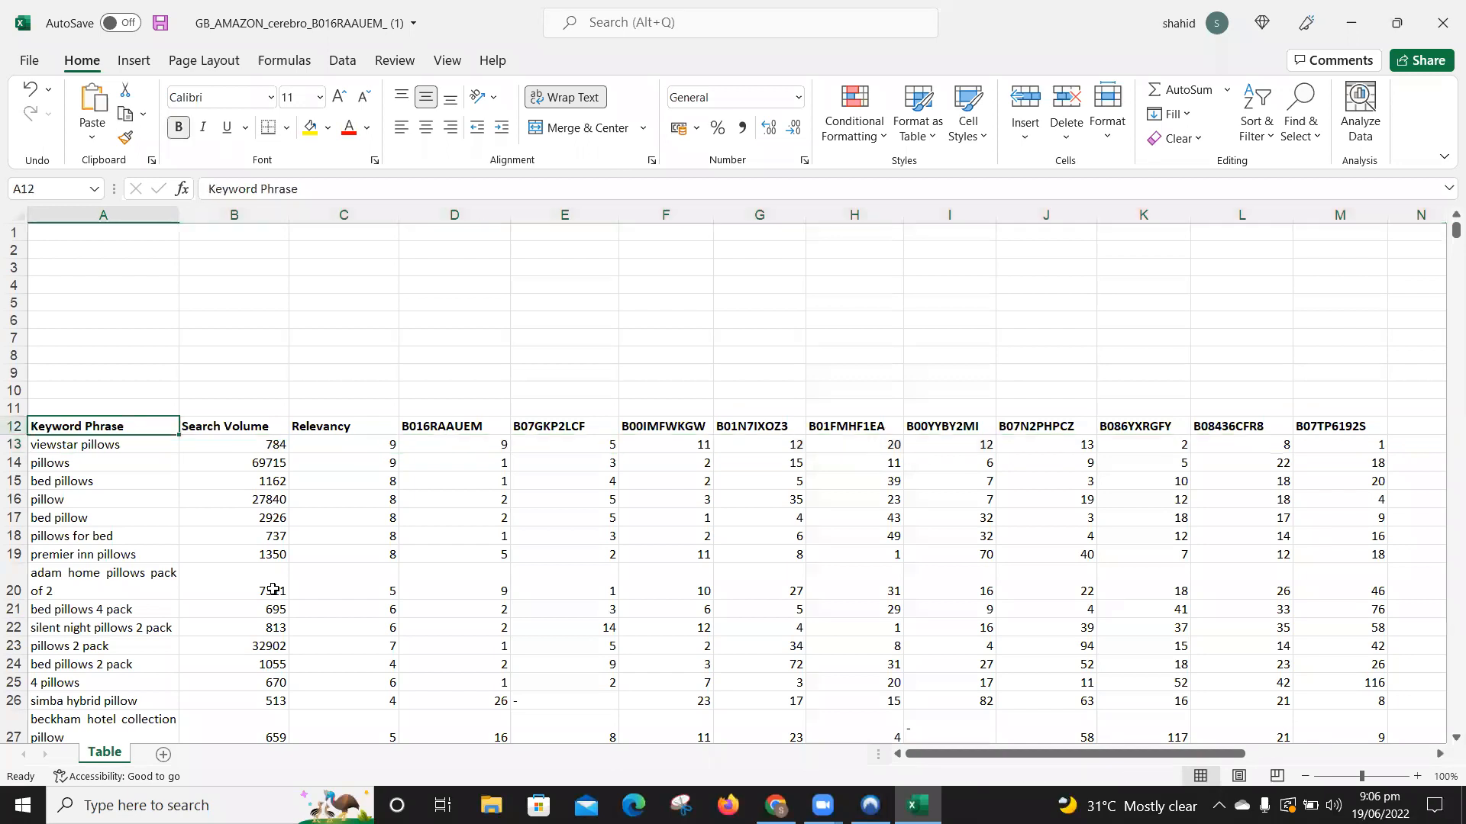
{"action": "left_click", "coordinate": [11, 426]}
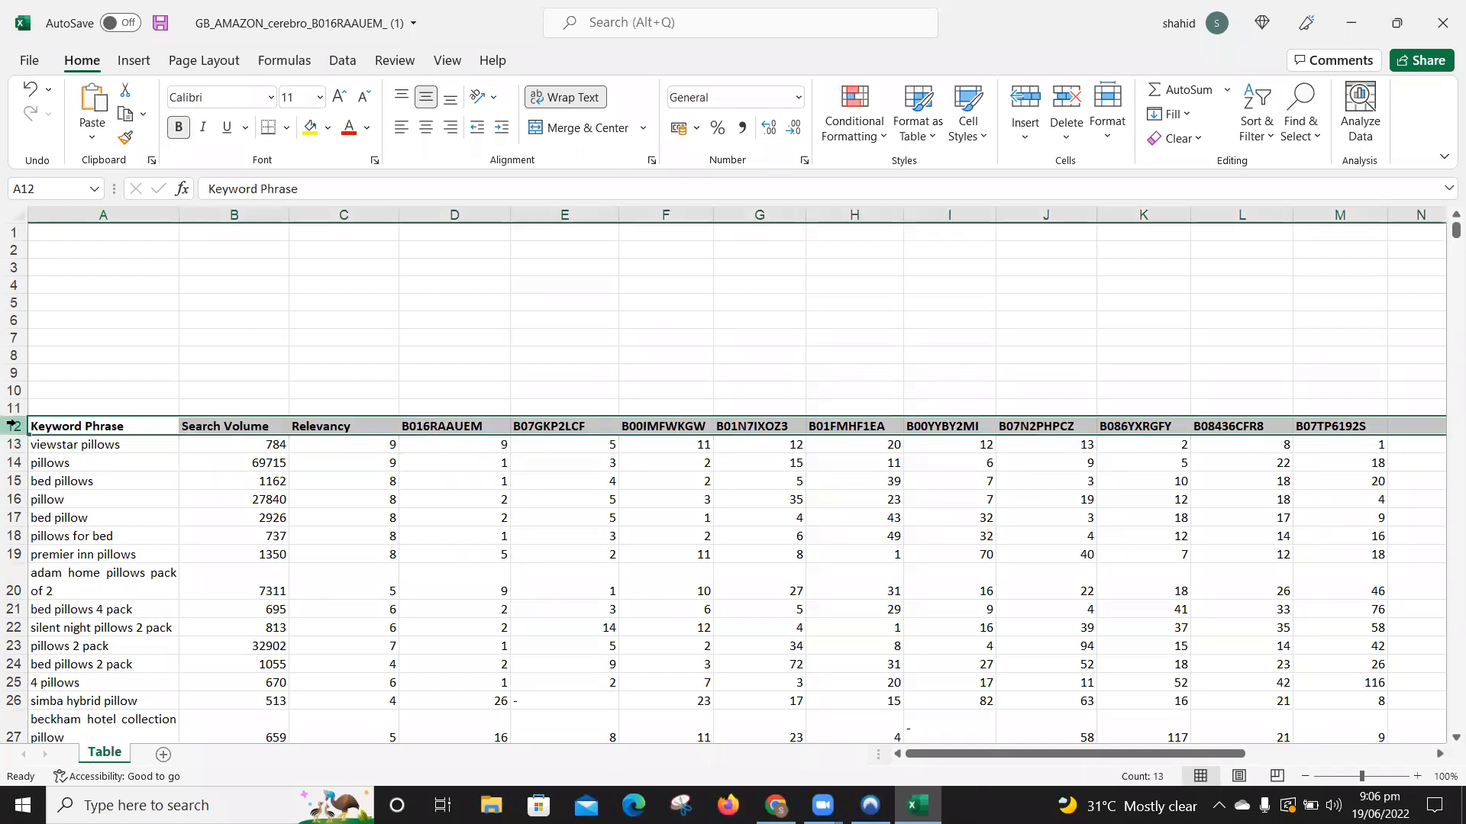
{"action": "key", "text": "ctrl+shift+l"}
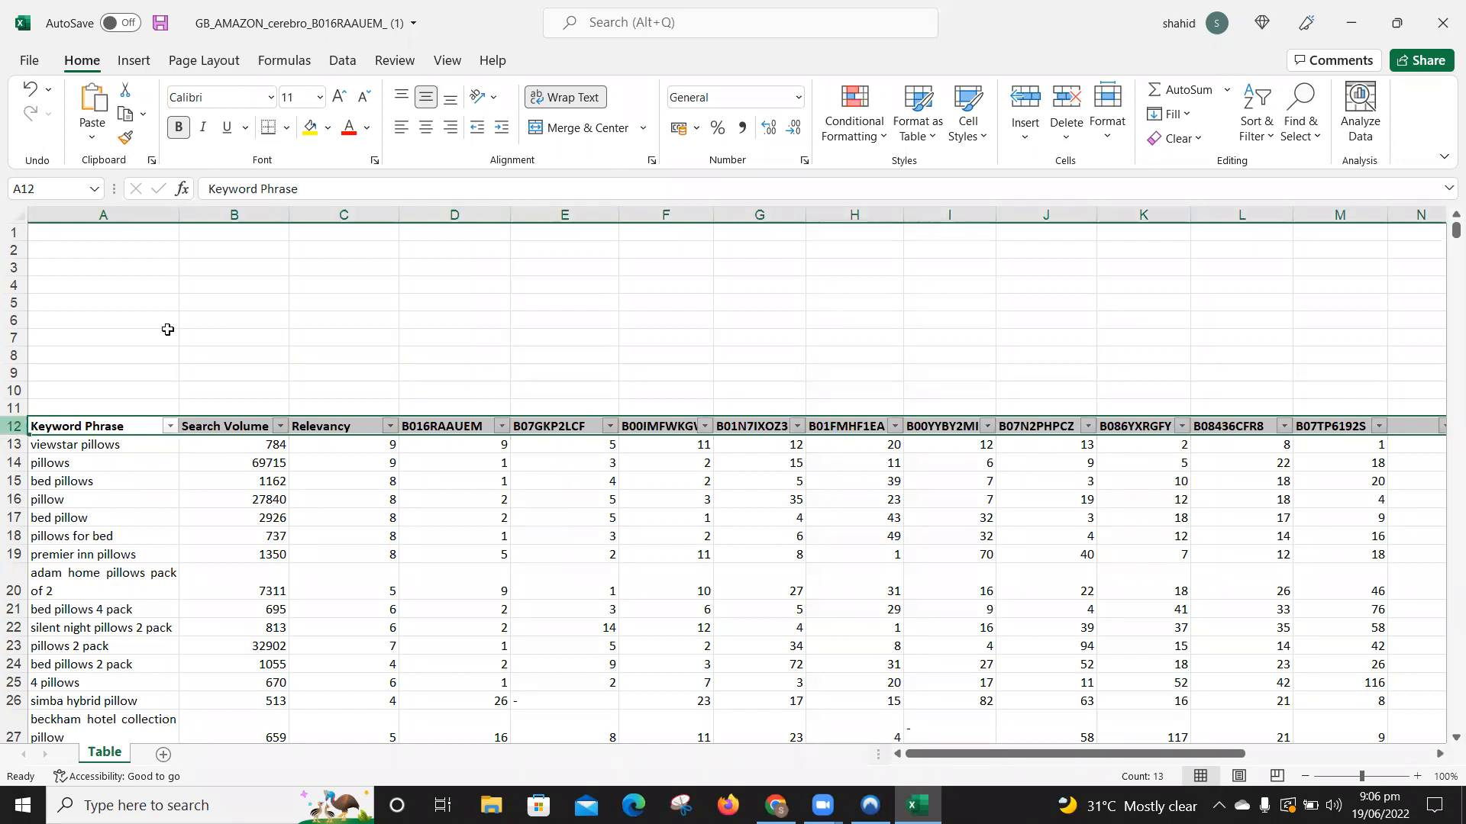
{"action": "left_click", "coordinate": [391, 432]}
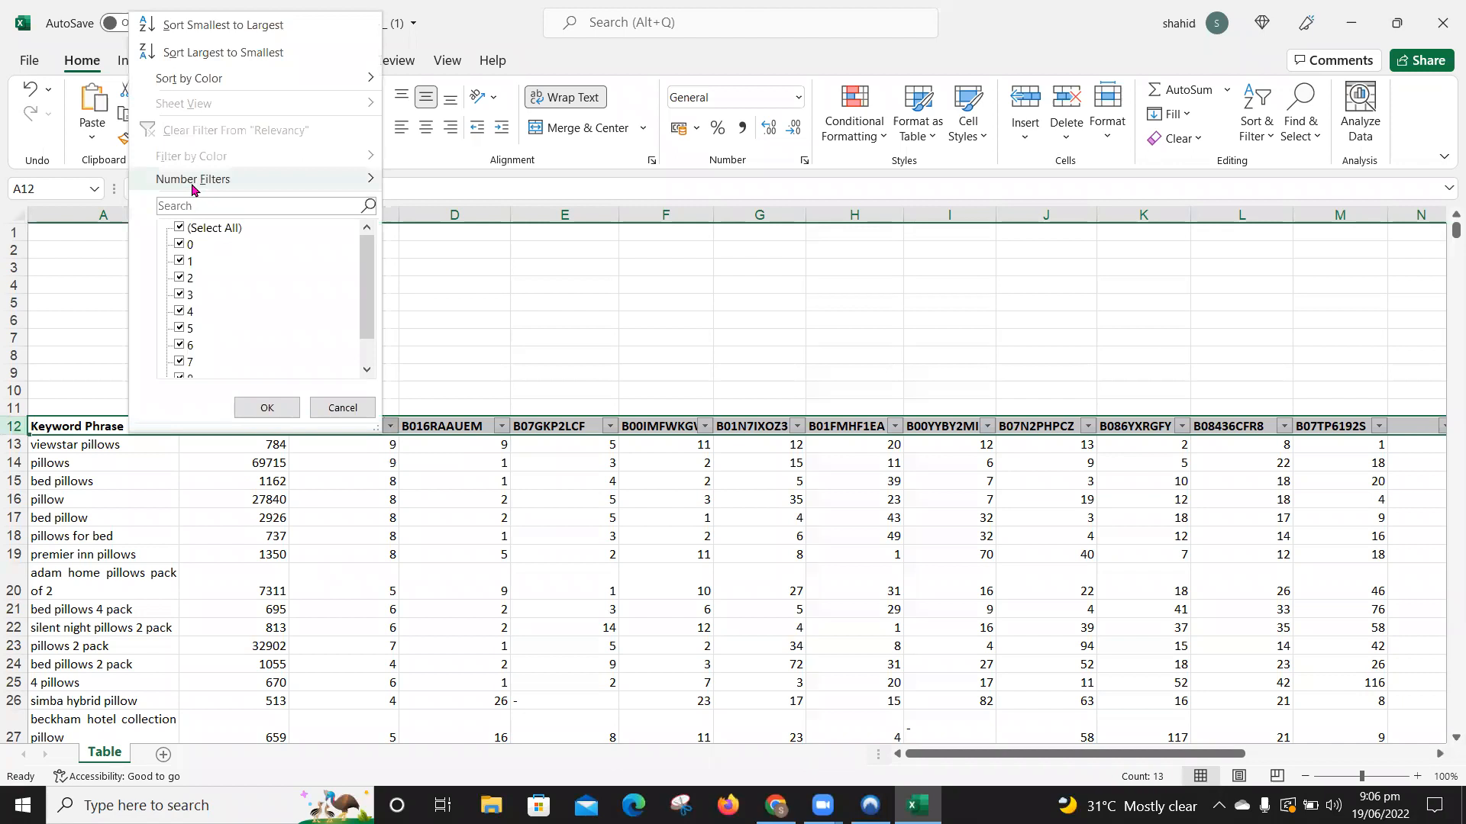
{"action": "left_click", "coordinate": [239, 53]}
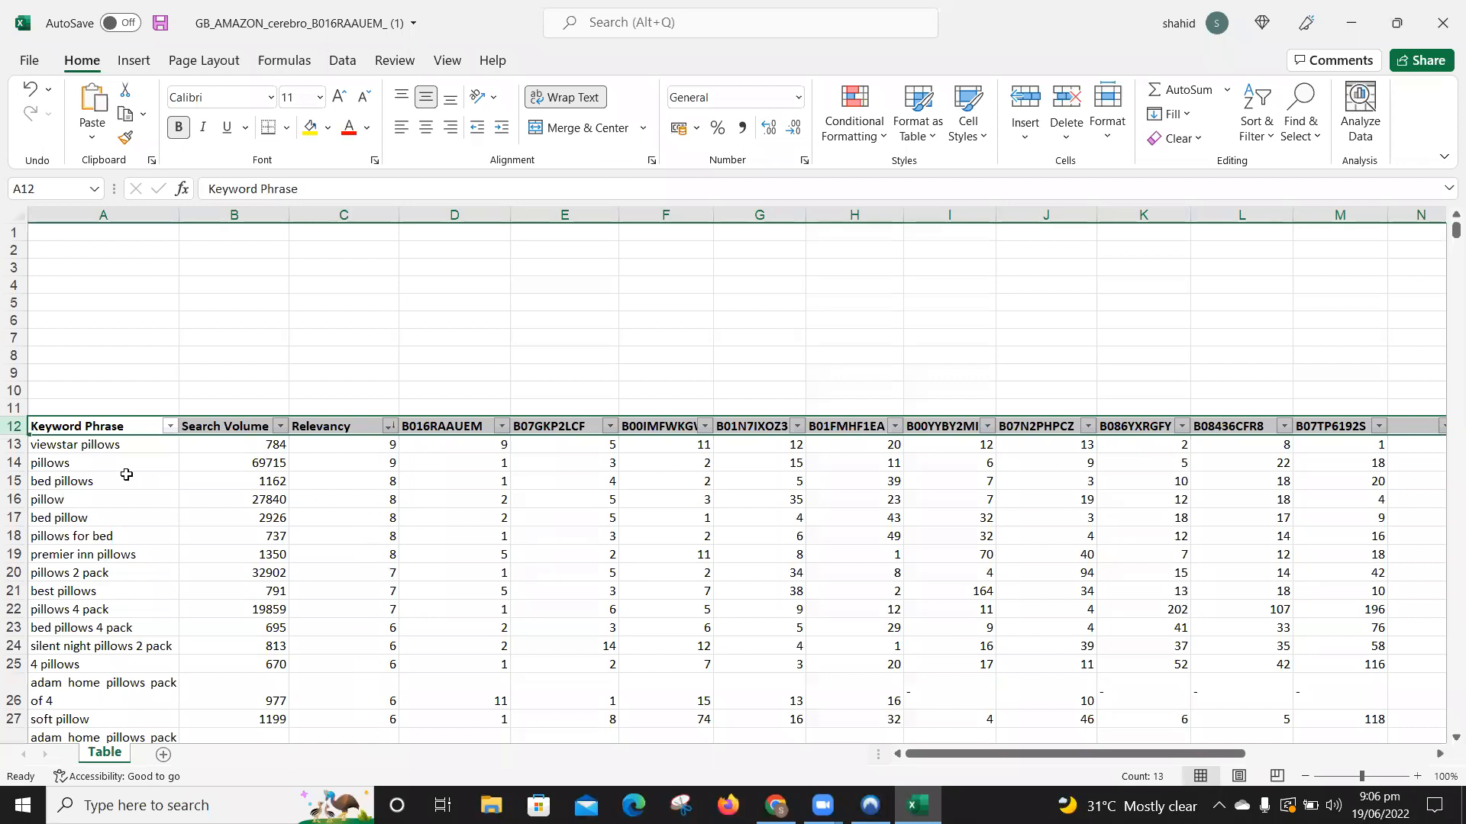
Step: Examine the sorted Relevancy scores from the pillows row down to where the keywords with a relevancy of 3 start
{"action": "left_click", "coordinate": [90, 464]}
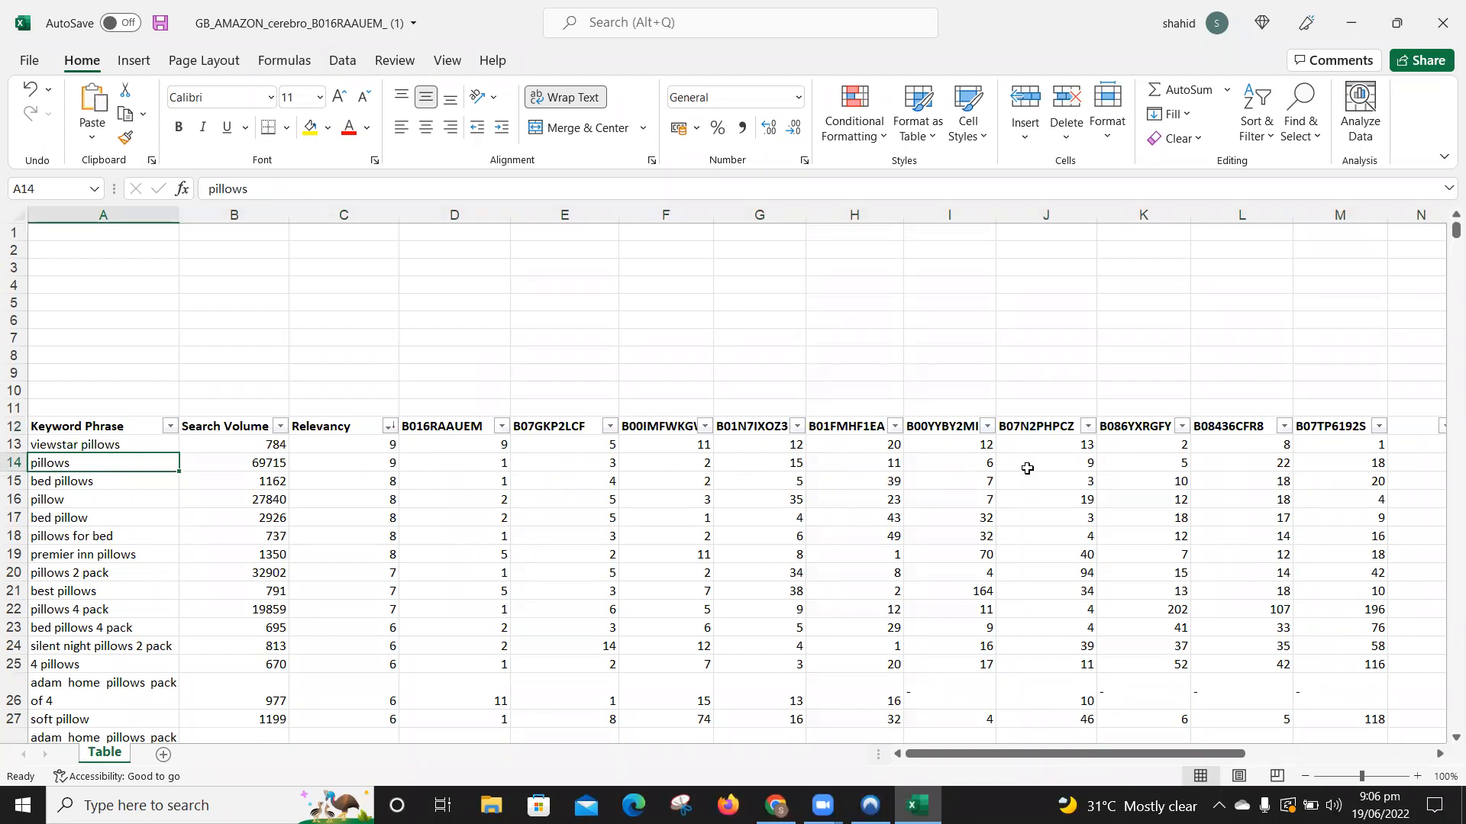
{"action": "left_click", "coordinate": [1267, 458]}
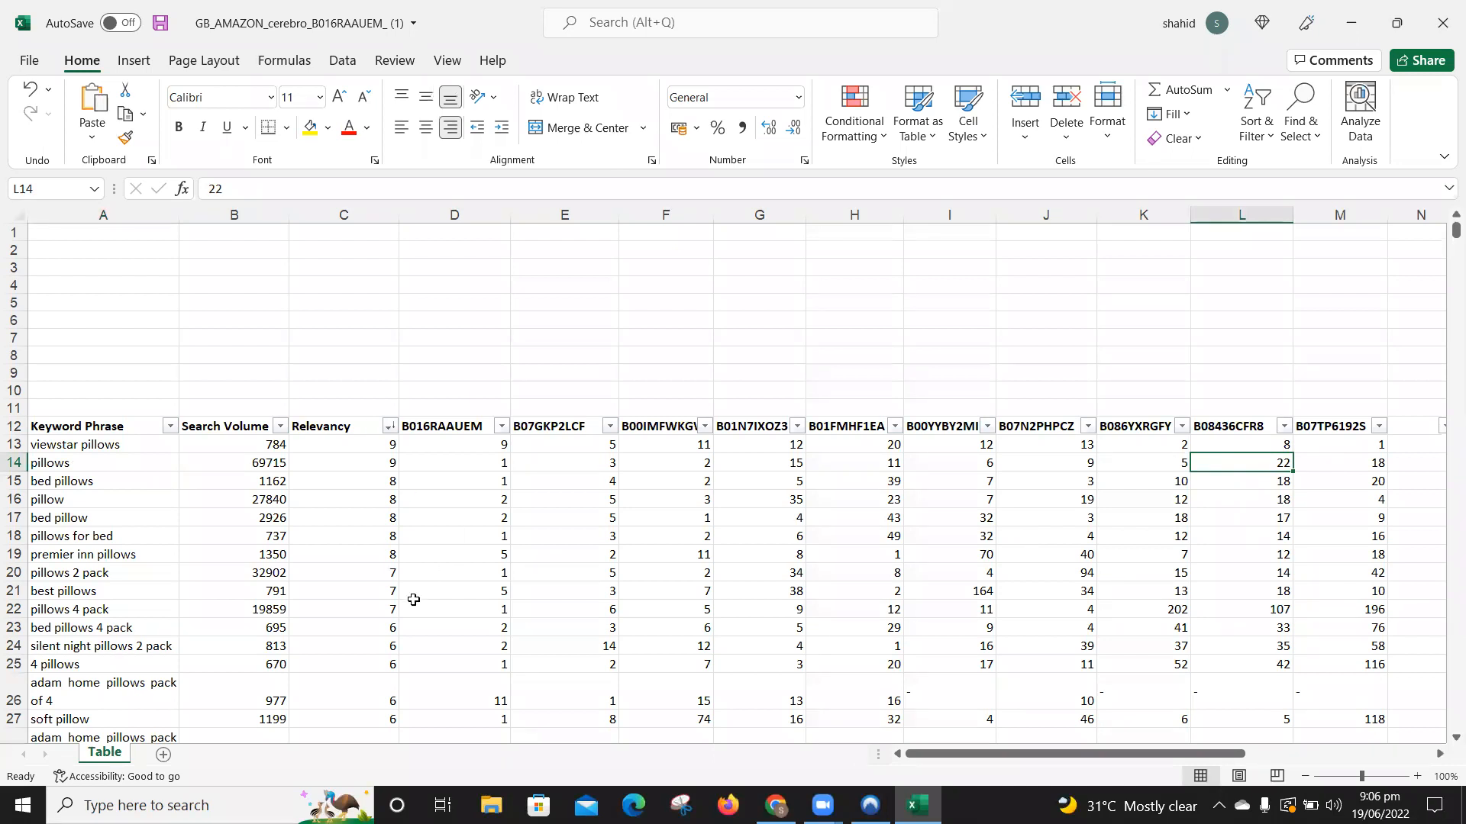
{"action": "left_click", "coordinate": [340, 690]}
{"action": "key", "text": "Down"}
{"action": "key", "text": "Down"}
{"action": "key", "text": "Down"}
{"action": "key", "text": "Down"}
{"action": "key", "text": "Down"}
{"action": "key", "text": "Down"}
{"action": "key", "text": "Down"}
{"action": "key", "text": "Down"}
{"action": "key", "text": "Down"}
{"action": "key", "text": "Down"}
{"action": "key", "text": "Down"}
{"action": "key", "text": "Down"}
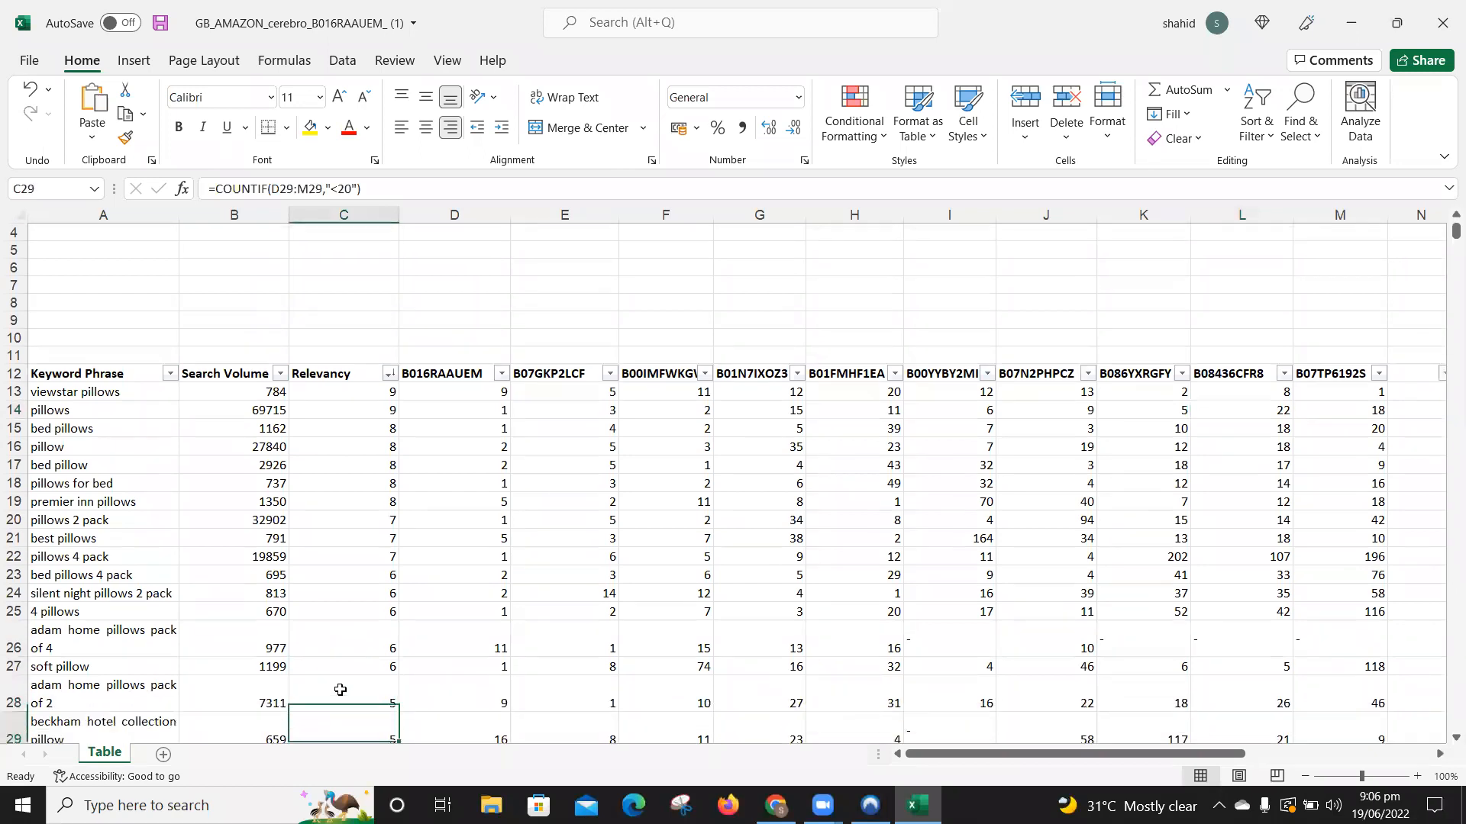
{"action": "key", "text": "Down"}
{"action": "key", "text": "Down"}
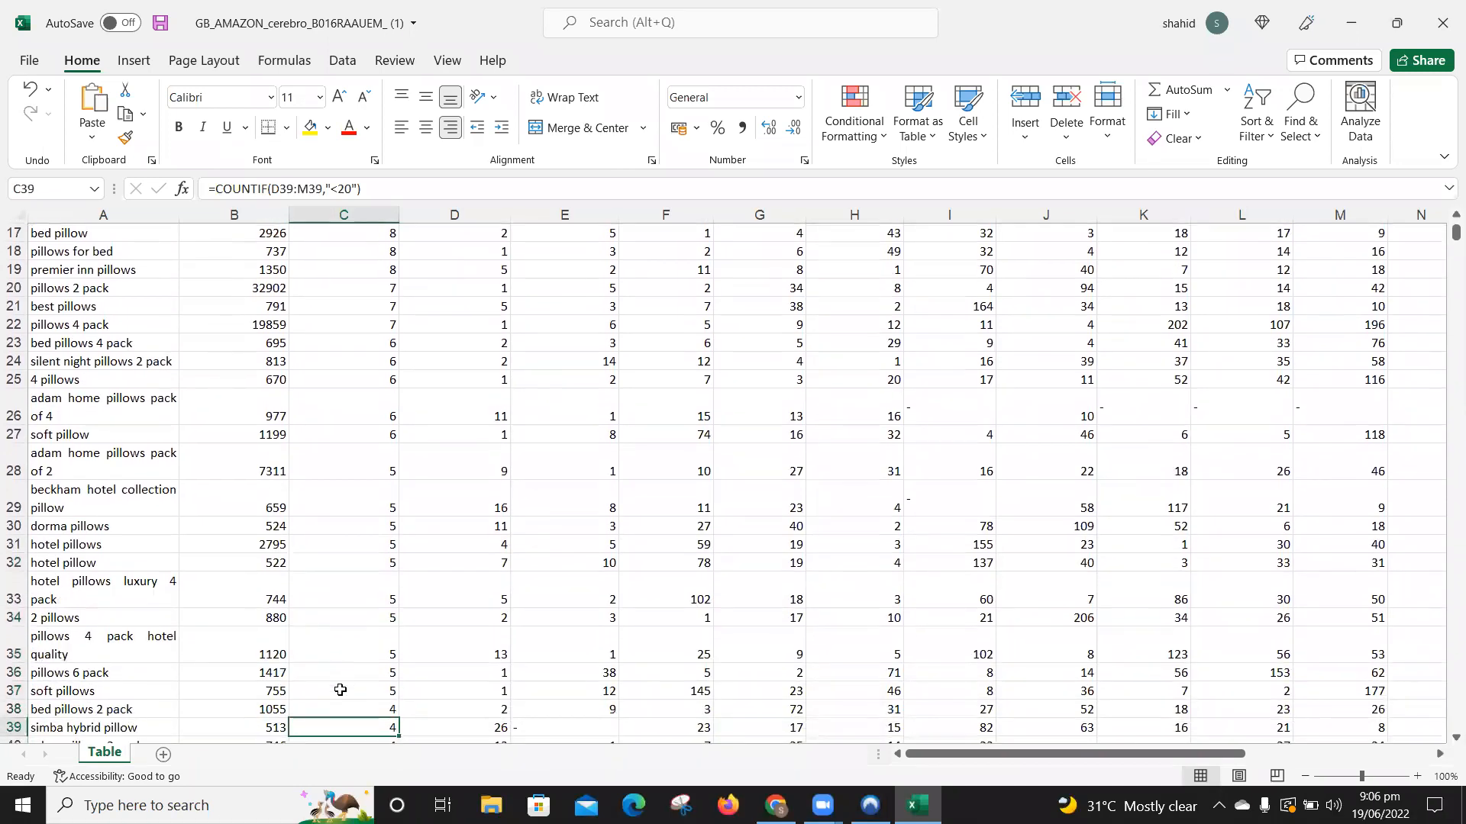
{"action": "key", "text": "Up"}
{"action": "key", "text": "Up"}
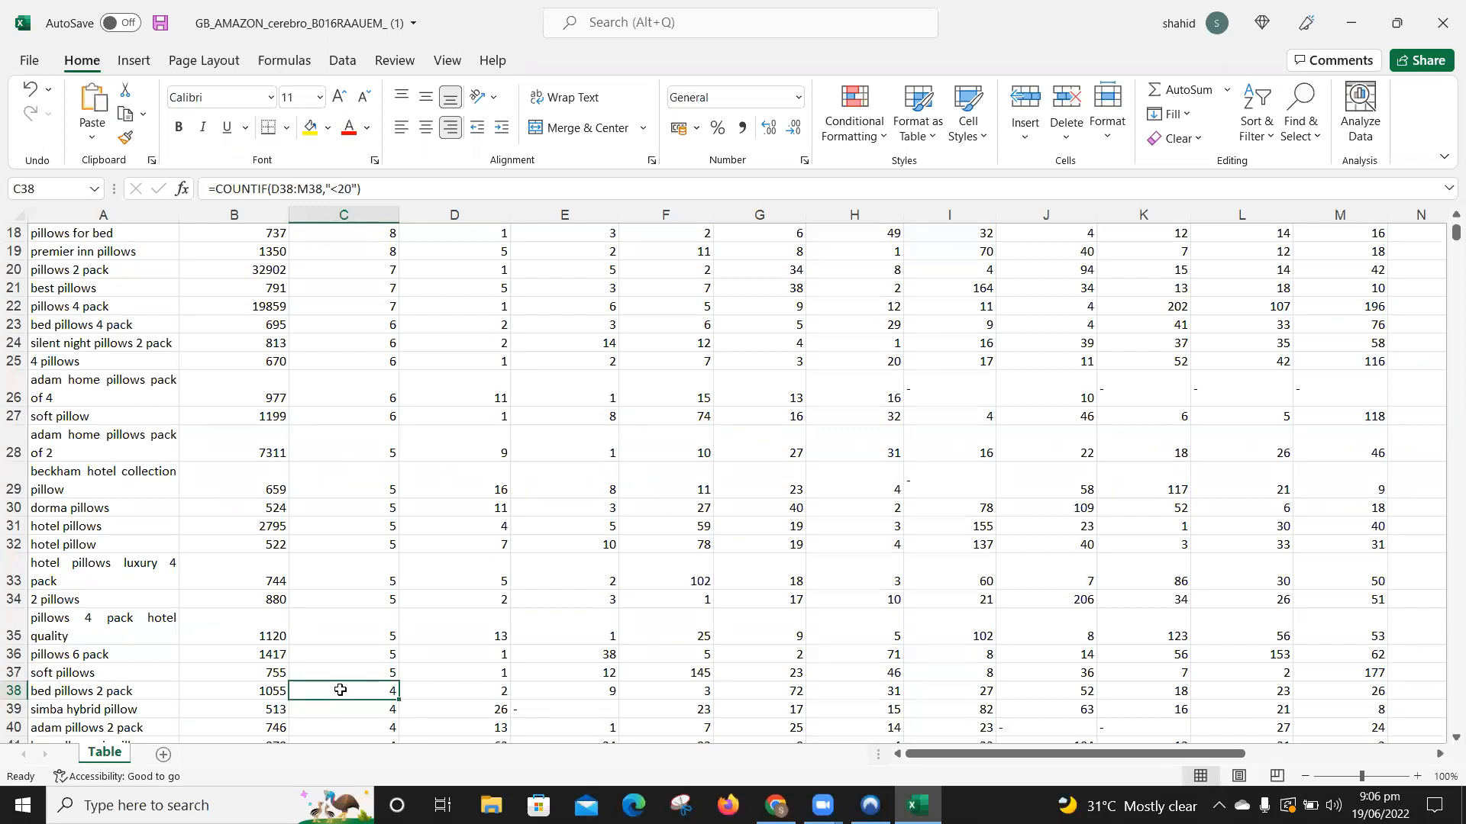
{"action": "key", "text": "Down"}
{"action": "key", "text": "Down"}
{"action": "key", "text": "Down"}
{"action": "key", "text": "Down"}
{"action": "key", "text": "Down"}
{"action": "key", "text": "Down"}
{"action": "key", "text": "Down"}
{"action": "key", "text": "Down"}
{"action": "key", "text": "Down"}
{"action": "key", "text": "Down"}
{"action": "key", "text": "Down"}
{"action": "key", "text": "Down"}
{"action": "key", "text": "Up"}
{"action": "key", "text": "Up"}
{"action": "key", "text": "Up"}
{"action": "key", "text": "Up"}
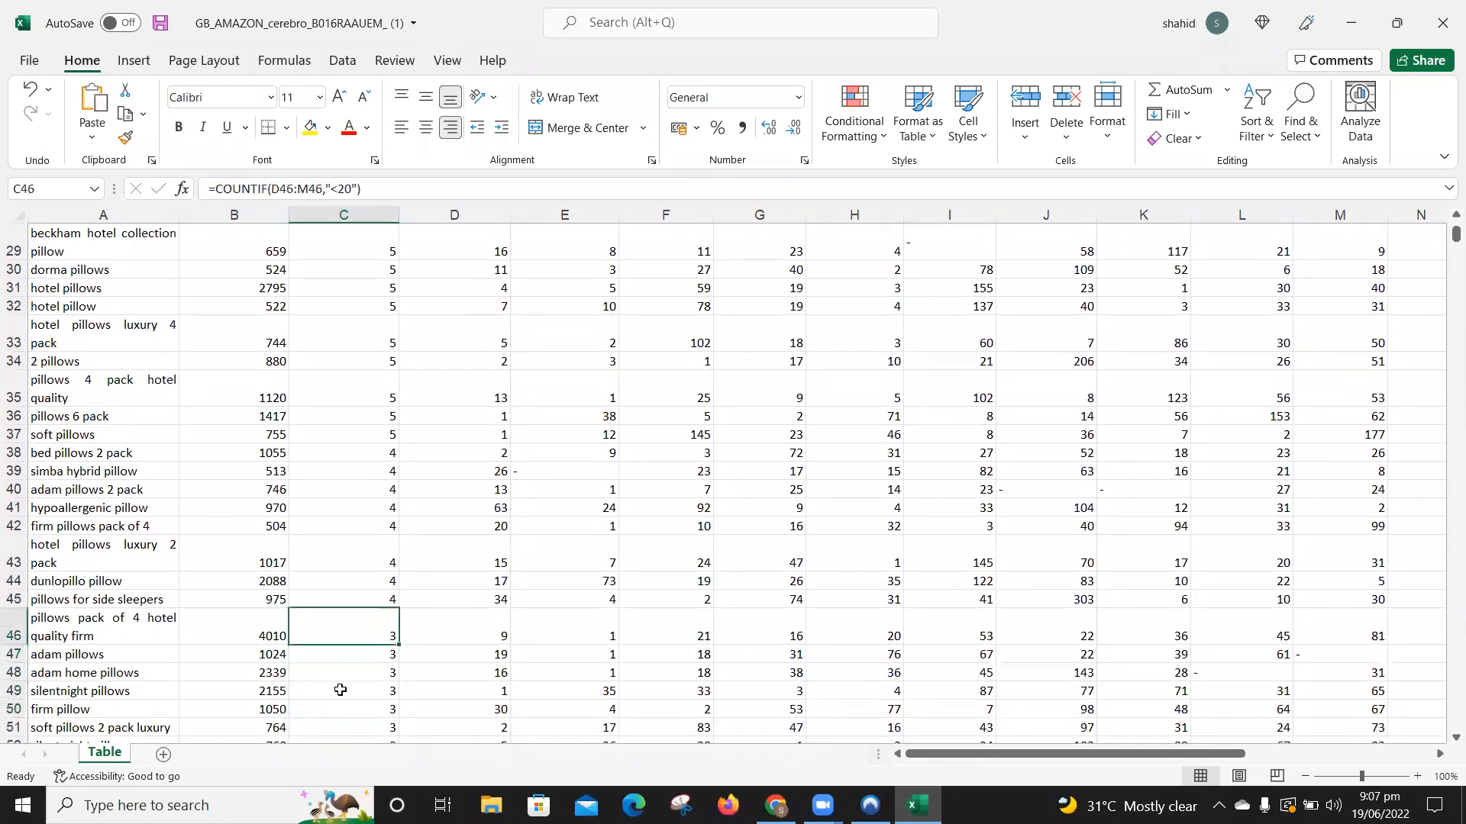
Step: Inspect the row of "pillows pack of 4 hotel quality firm" and the "pillows for side sleepers" row above it
{"action": "key", "text": "Left"}
{"action": "key", "text": "Left"}
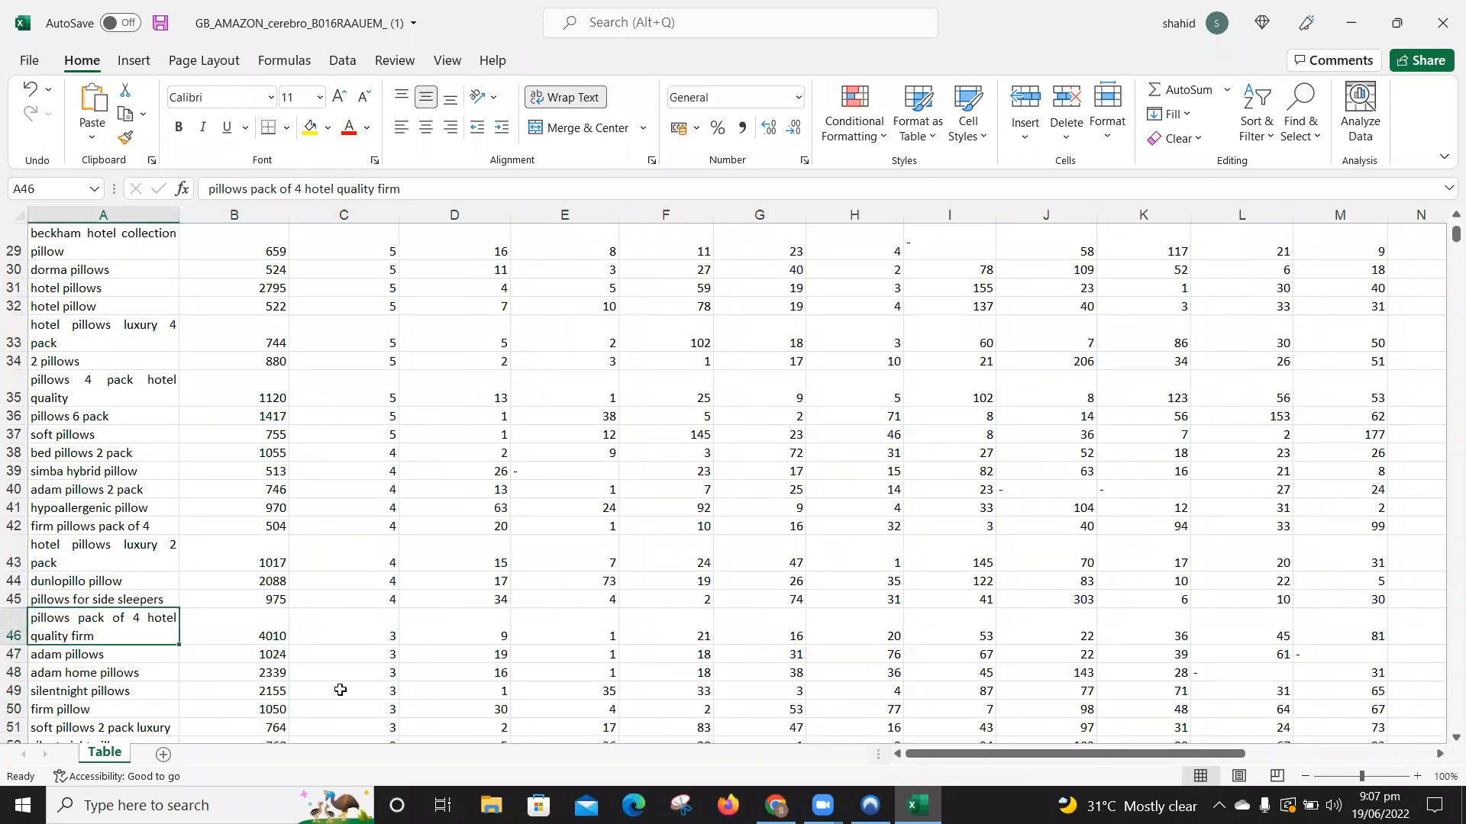
{"action": "key", "text": "shift+Right"}
{"action": "key", "text": "shift+Right"}
{"action": "key", "text": "shift+Right"}
{"action": "key", "text": "shift+Right"}
{"action": "key", "text": "shift+Right"}
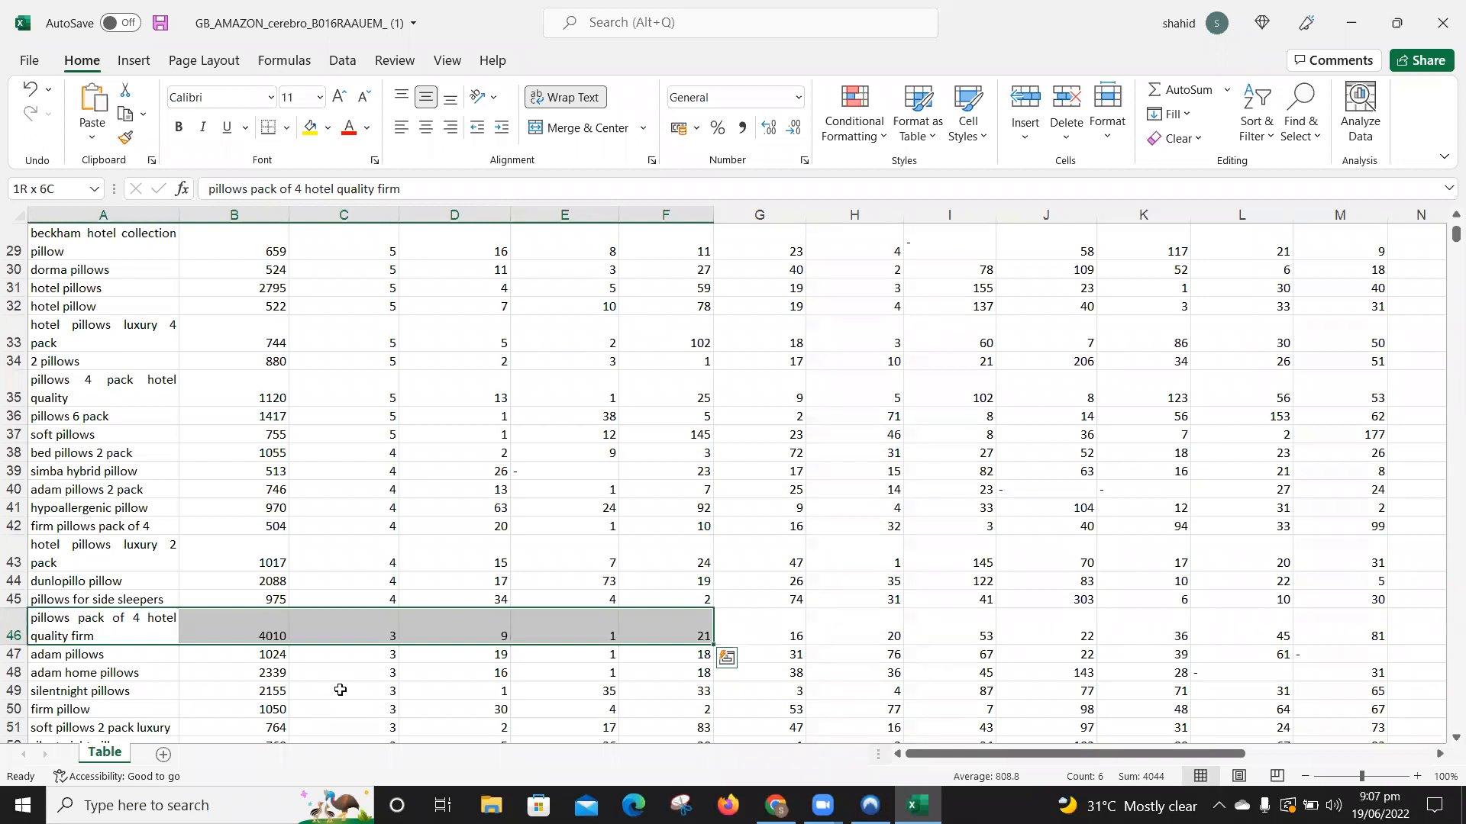
{"action": "key", "text": "Left"}
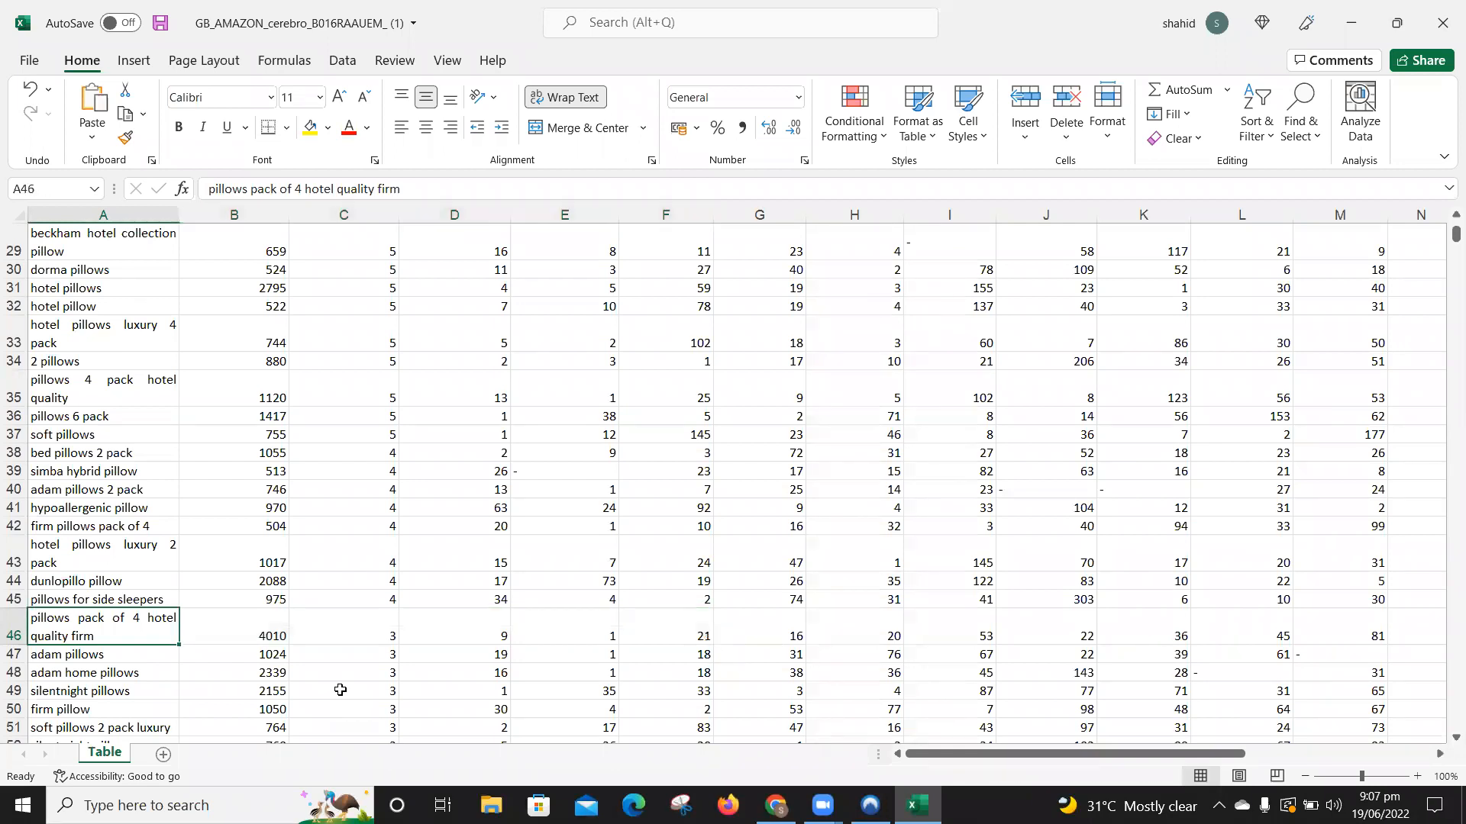
{"action": "left_click", "coordinate": [13, 599]}
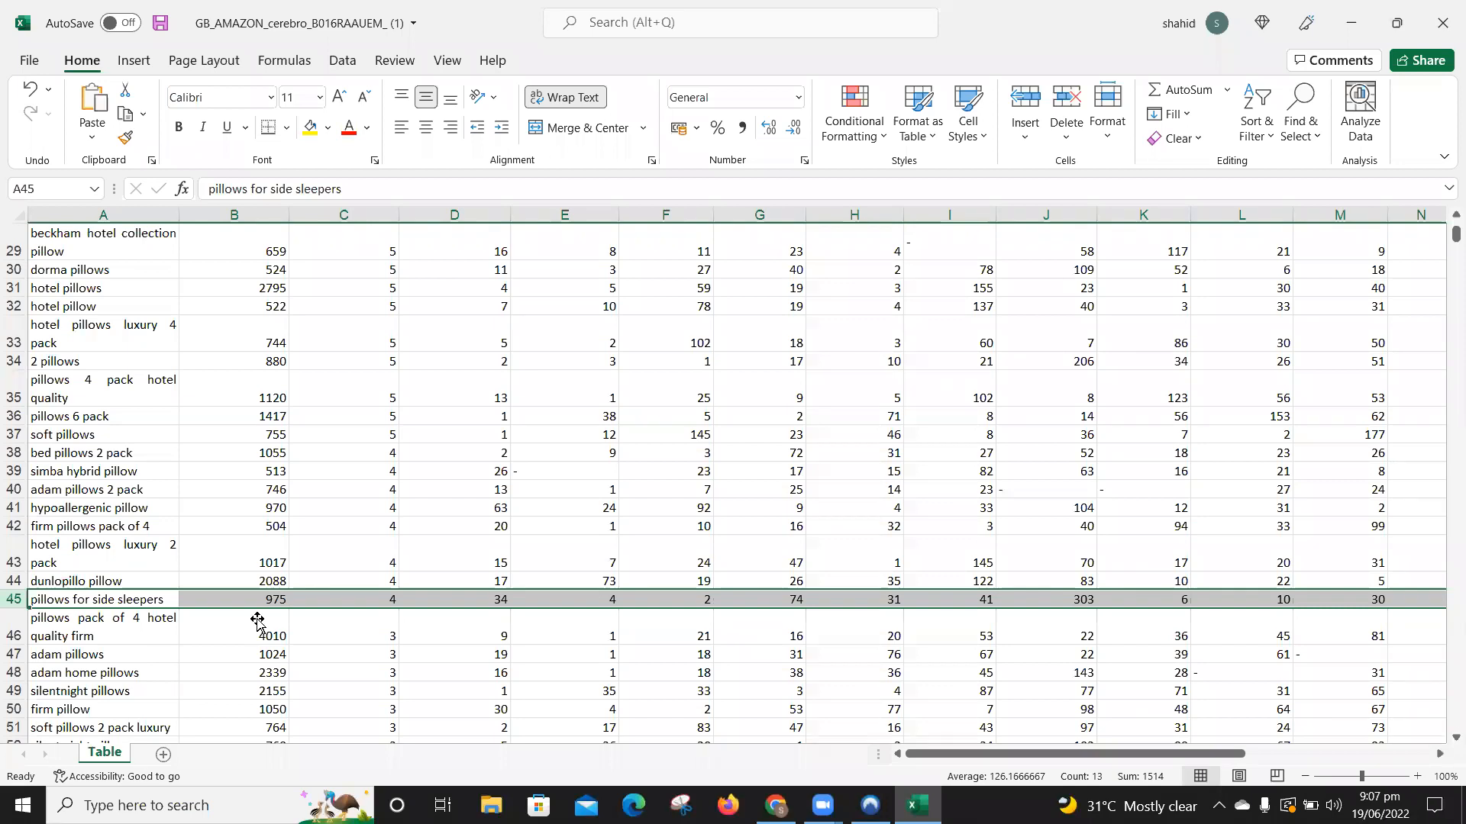
{"action": "left_click", "coordinate": [14, 632]}
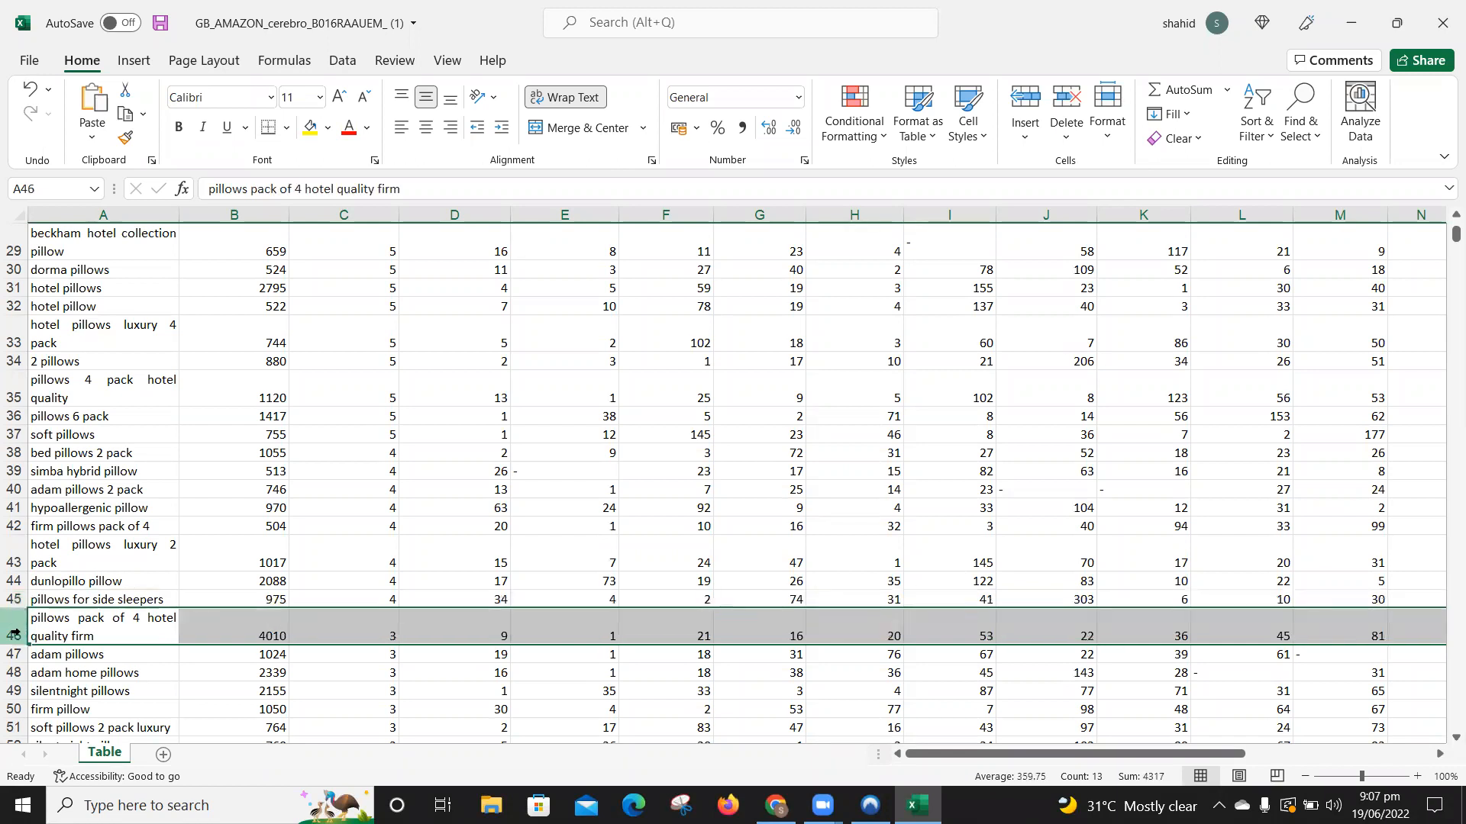
{"action": "mouse_move", "coordinate": [14, 632]}
{"action": "left_mouse_down"}
{"action": "mouse_move", "coordinate": [14, 744]}
{"action": "mouse_move", "coordinate": [21, 640]}
{"action": "left_mouse_up"}
{"action": "key", "text": "shift+Up"}
{"action": "key", "text": "shift+Up"}
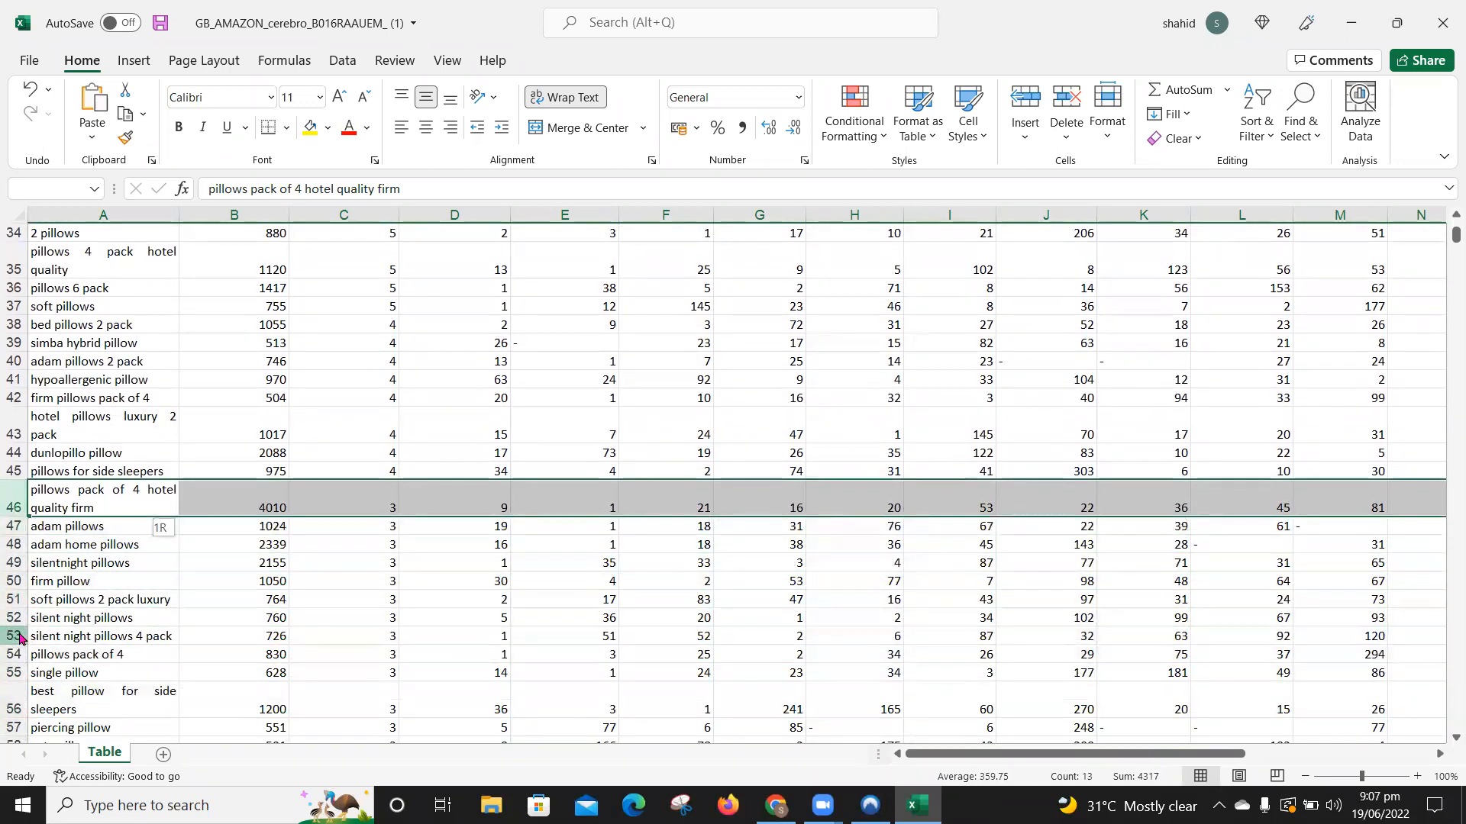
{"action": "key", "text": "shift+Up"}
{"action": "key", "text": "shift+Down"}
{"action": "key", "text": "shift+Down"}
{"action": "key", "text": "shift+Down"}
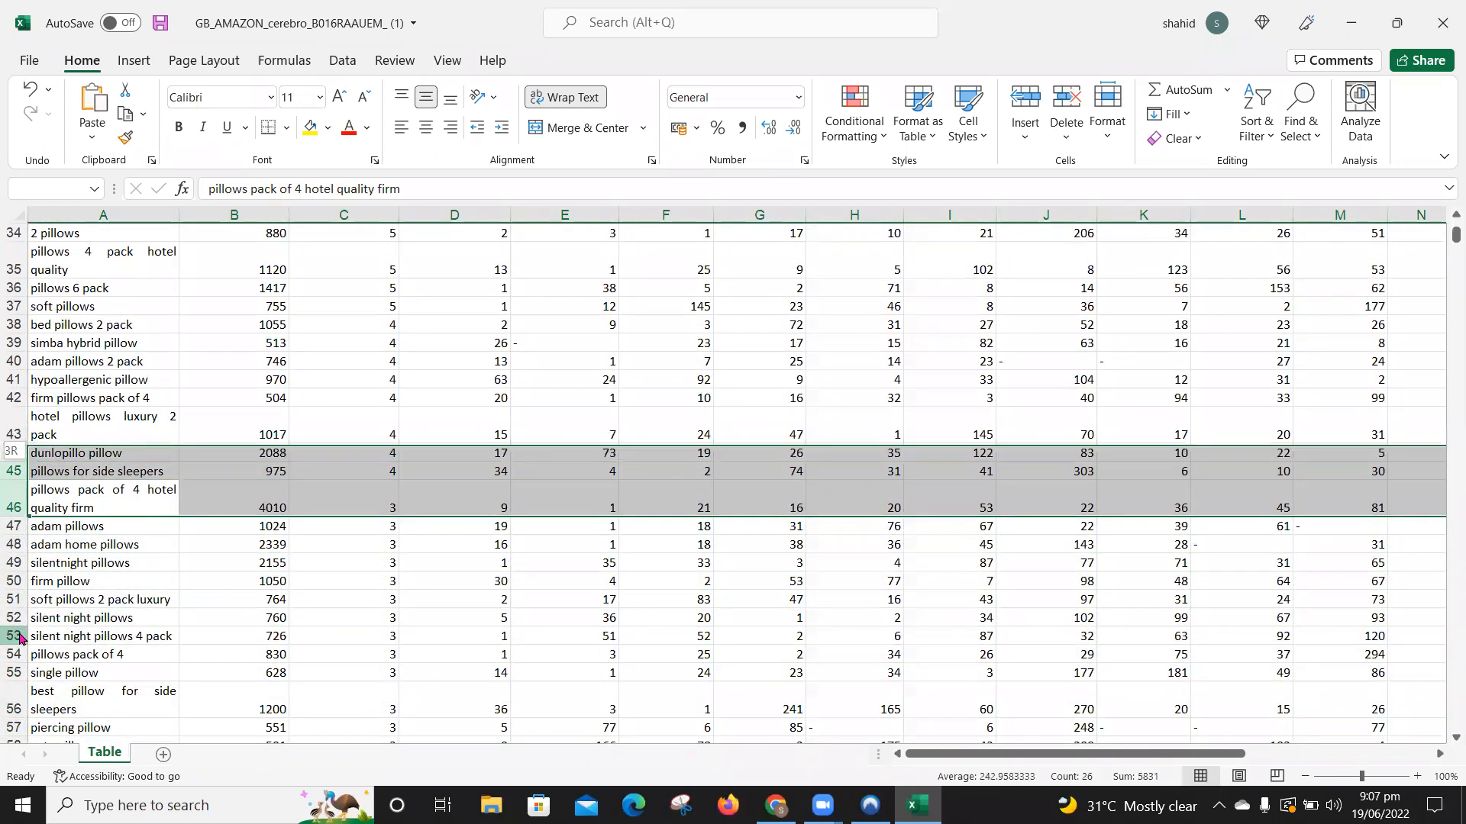
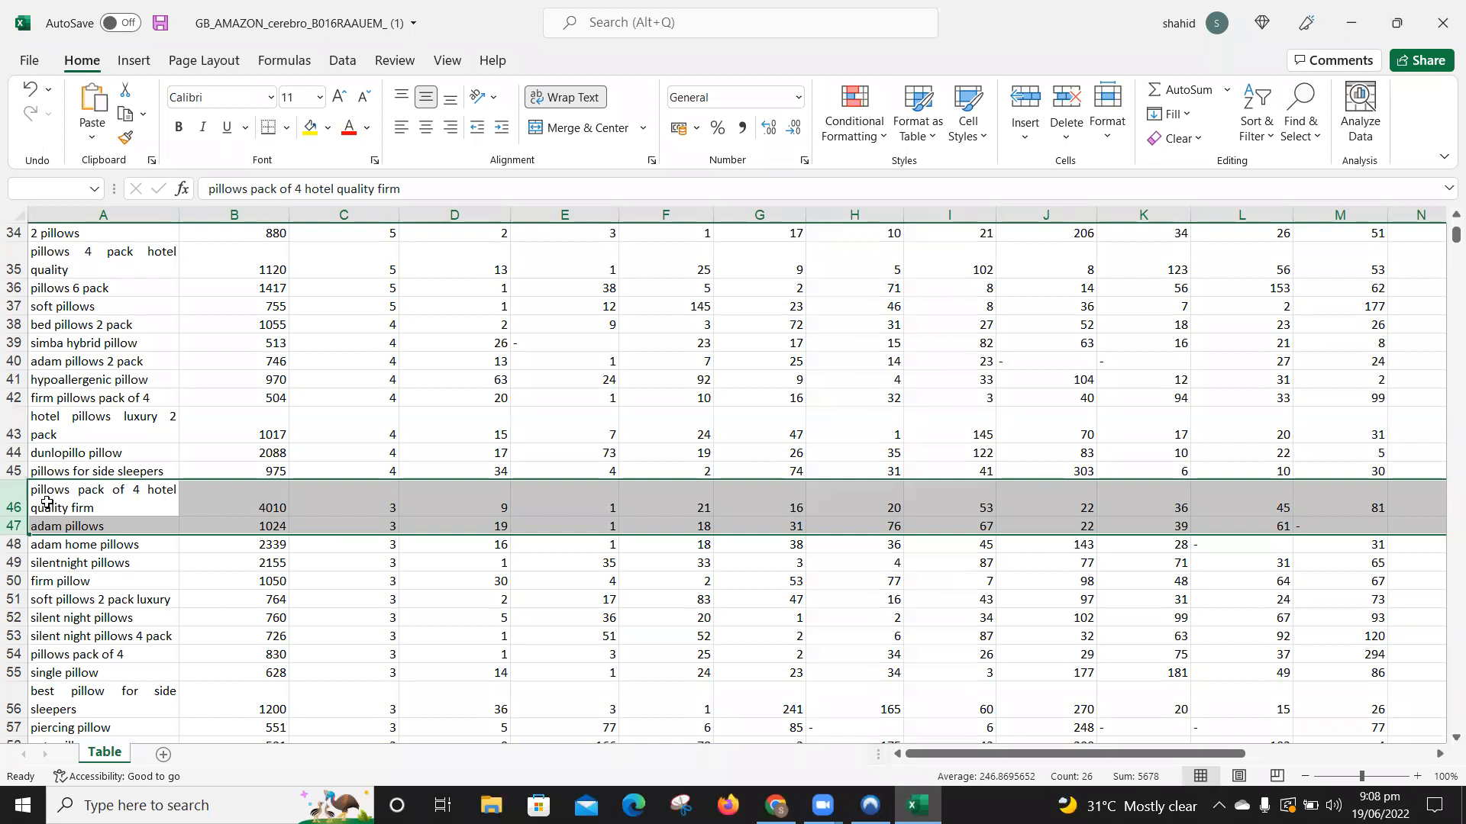
Step: Highlight the entire "pillows pack of 4 hotel quality firm" row with a yellow fill
{"action": "left_click", "coordinate": [11, 496]}
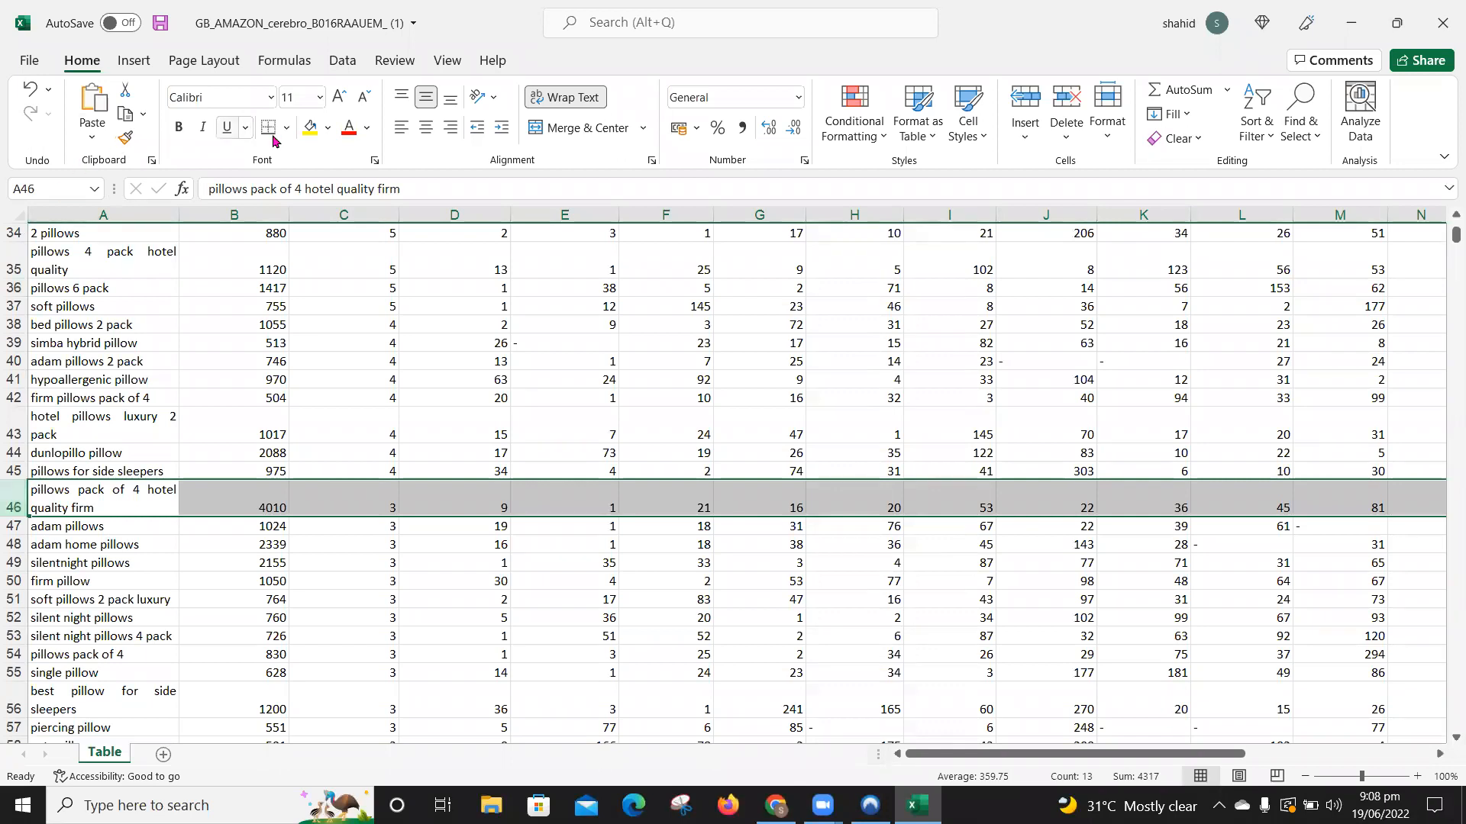
{"action": "left_click", "coordinate": [310, 127]}
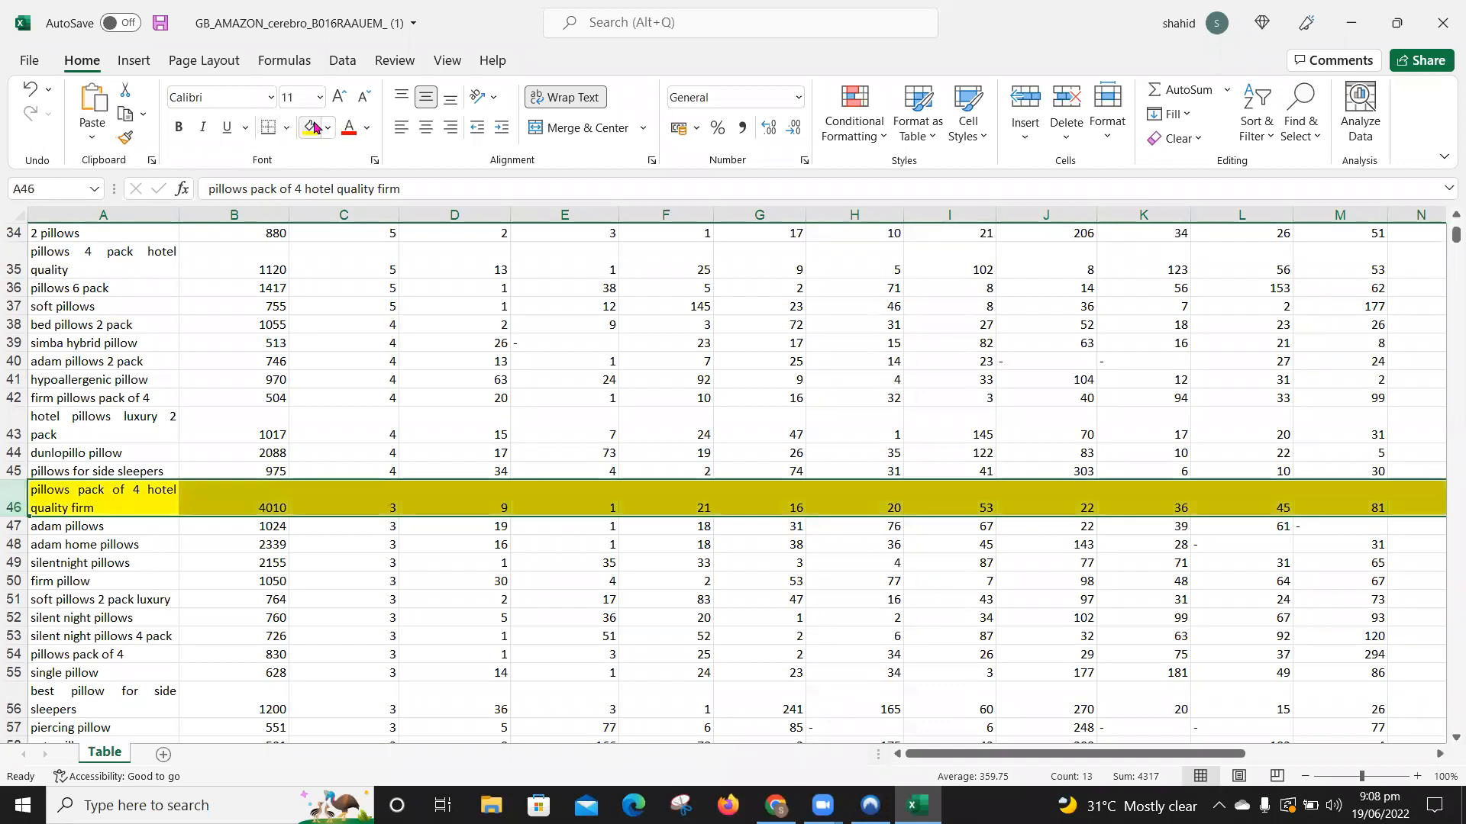
{"action": "left_click", "coordinate": [166, 551]}
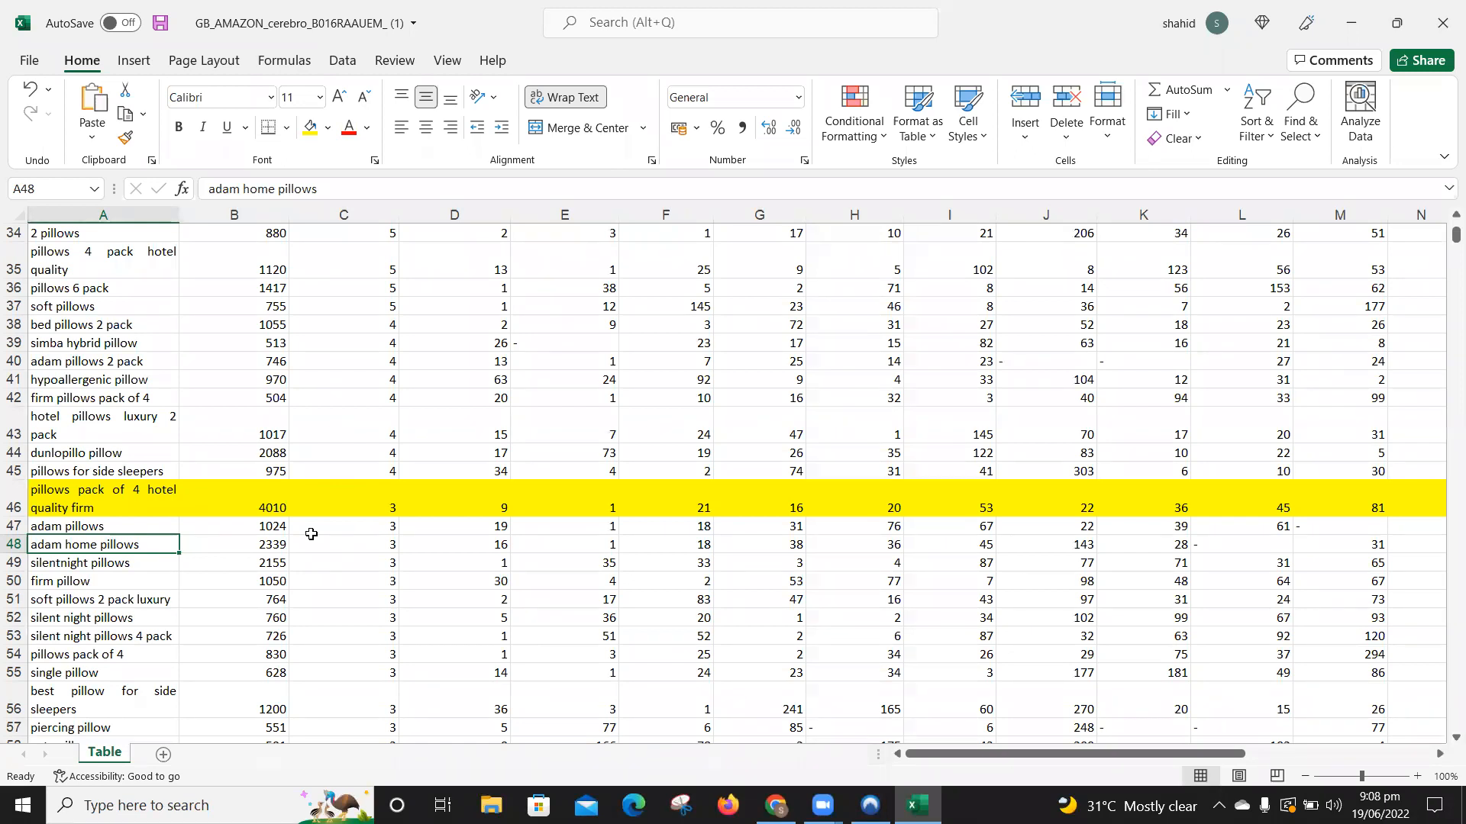
{"action": "left_click", "coordinate": [276, 507]}
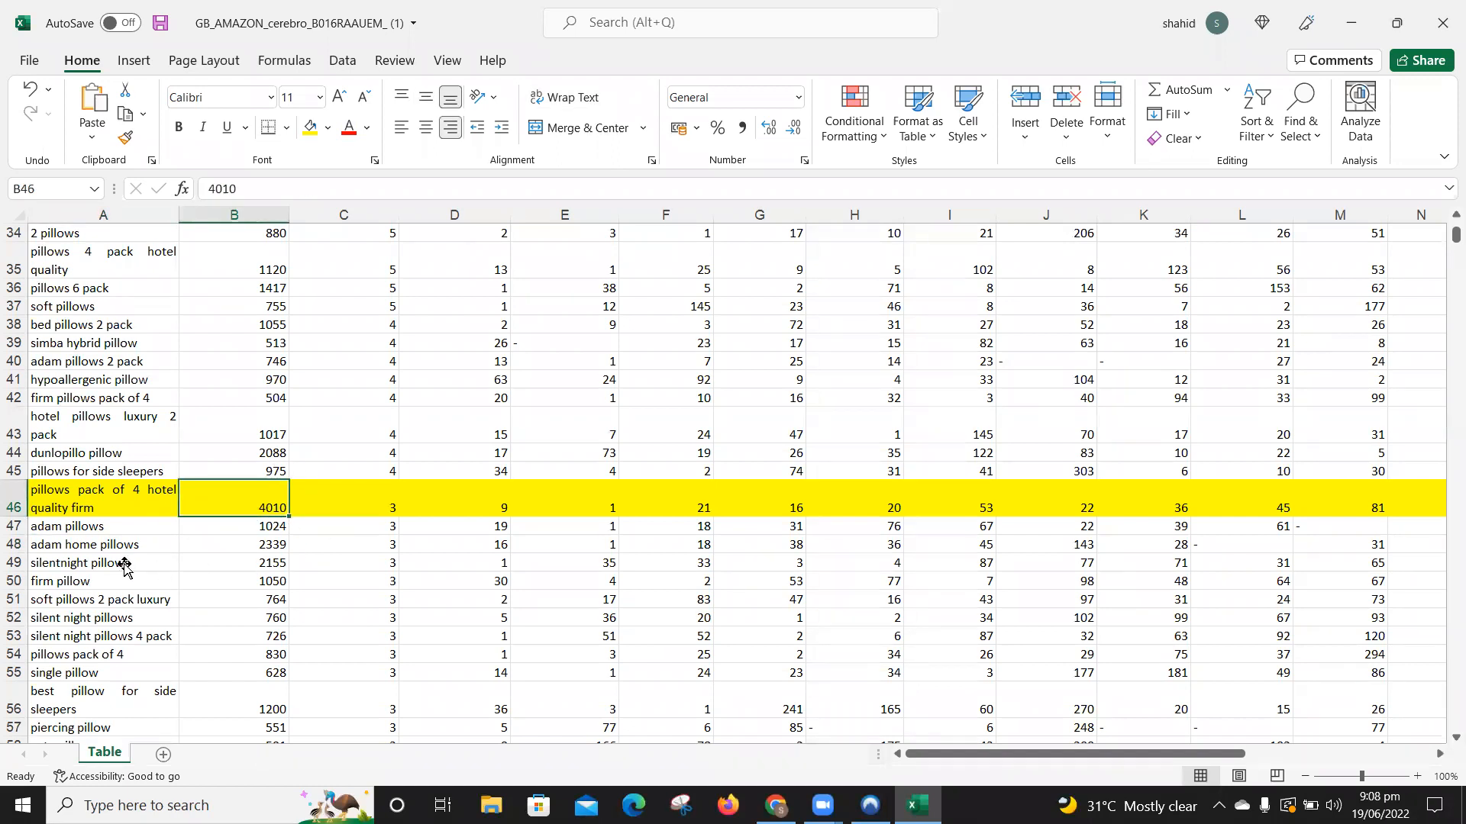
Step: Delete the rows from "adam pillows" through "slumberdown pillow" below the highlighted keyword
{"action": "left_click", "coordinate": [14, 526]}
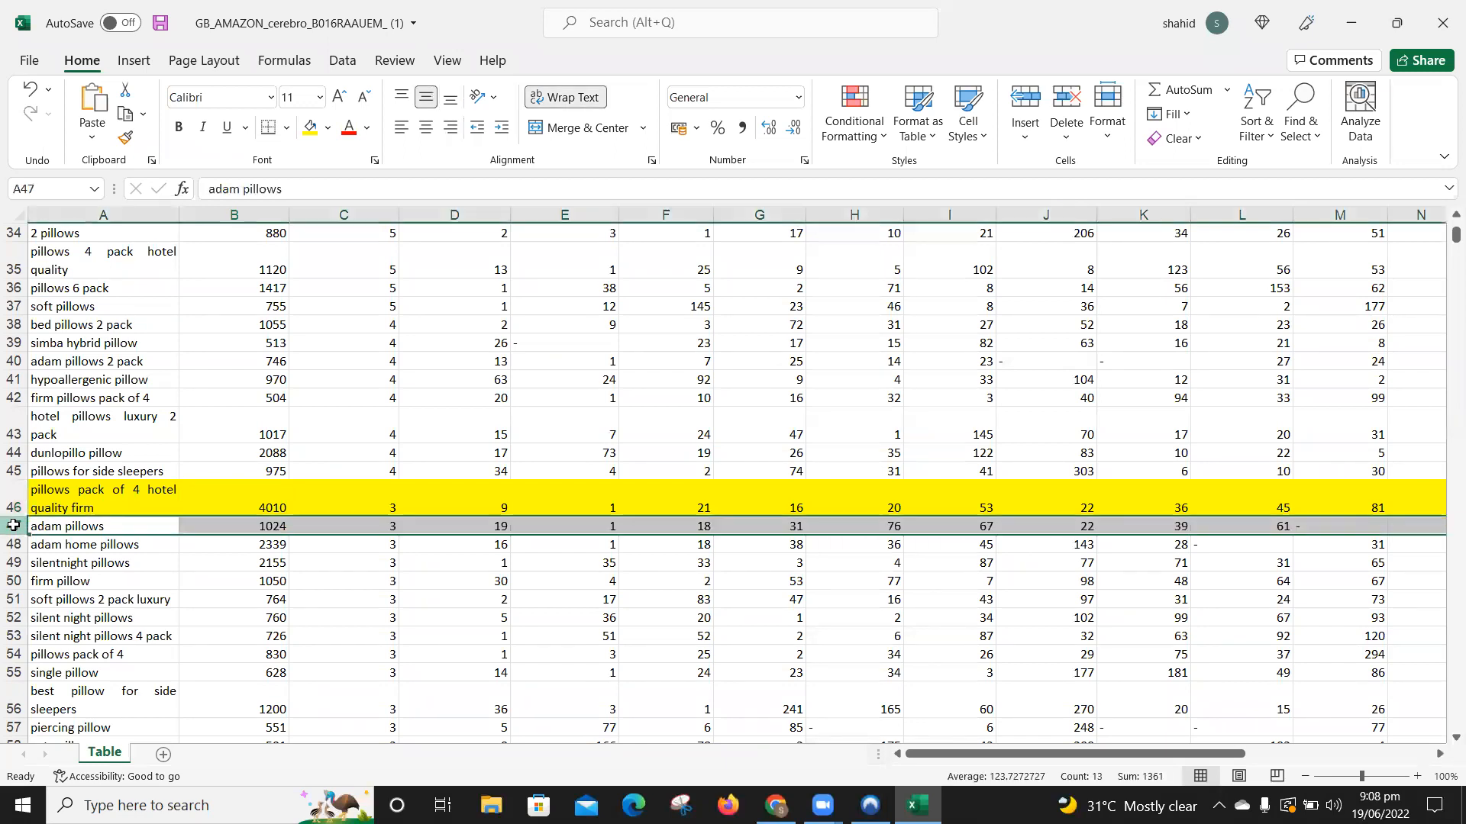
{"action": "mouse_move", "coordinate": [13, 526]}
{"action": "left_mouse_down"}
{"action": "mouse_move", "coordinate": [14, 545]}
{"action": "mouse_move", "coordinate": [14, 526]}
{"action": "left_mouse_up"}
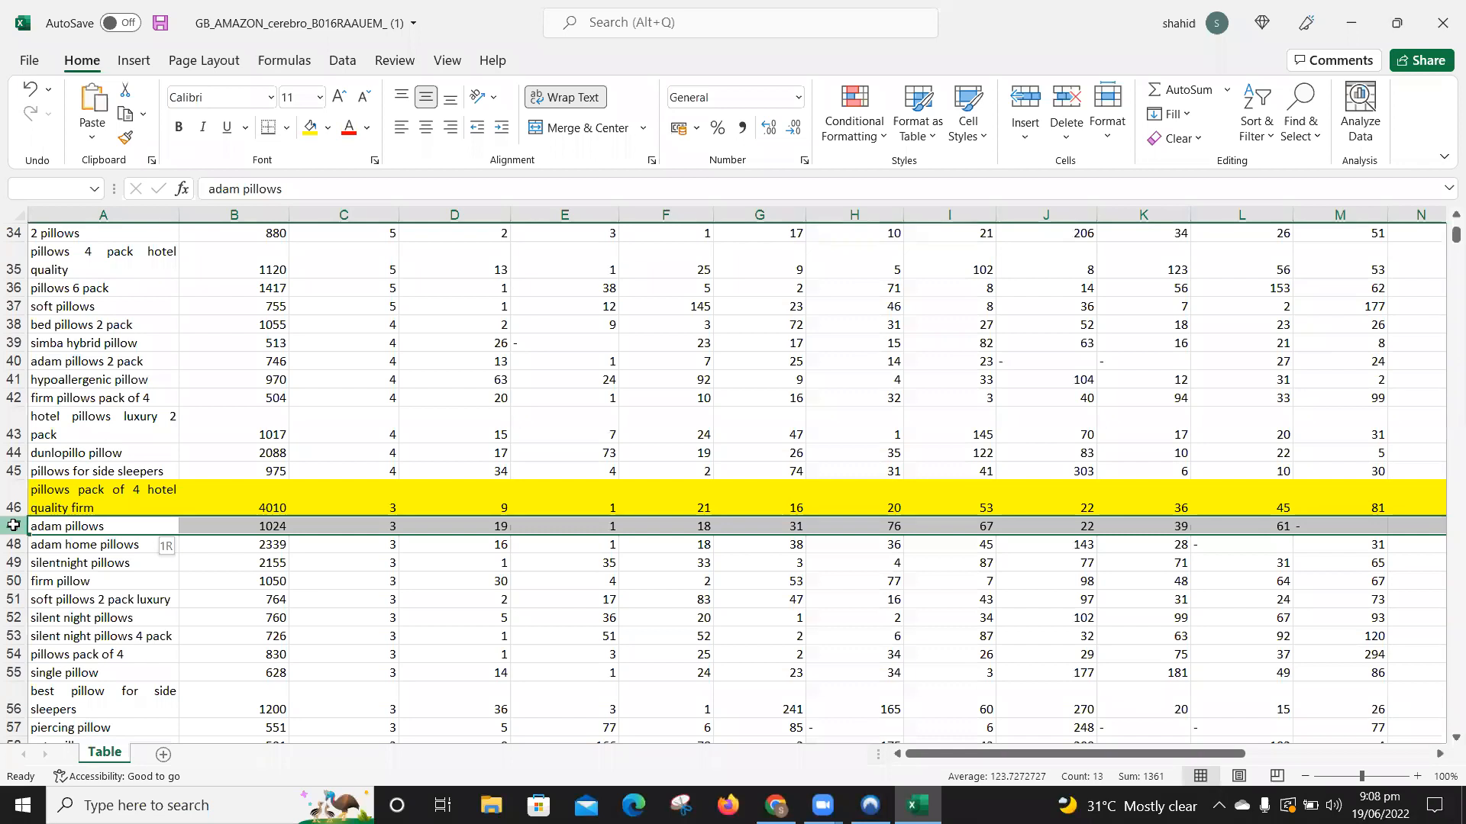
{"action": "left_click_drag", "start_coordinate": [14, 526], "coordinate": [14, 672]}
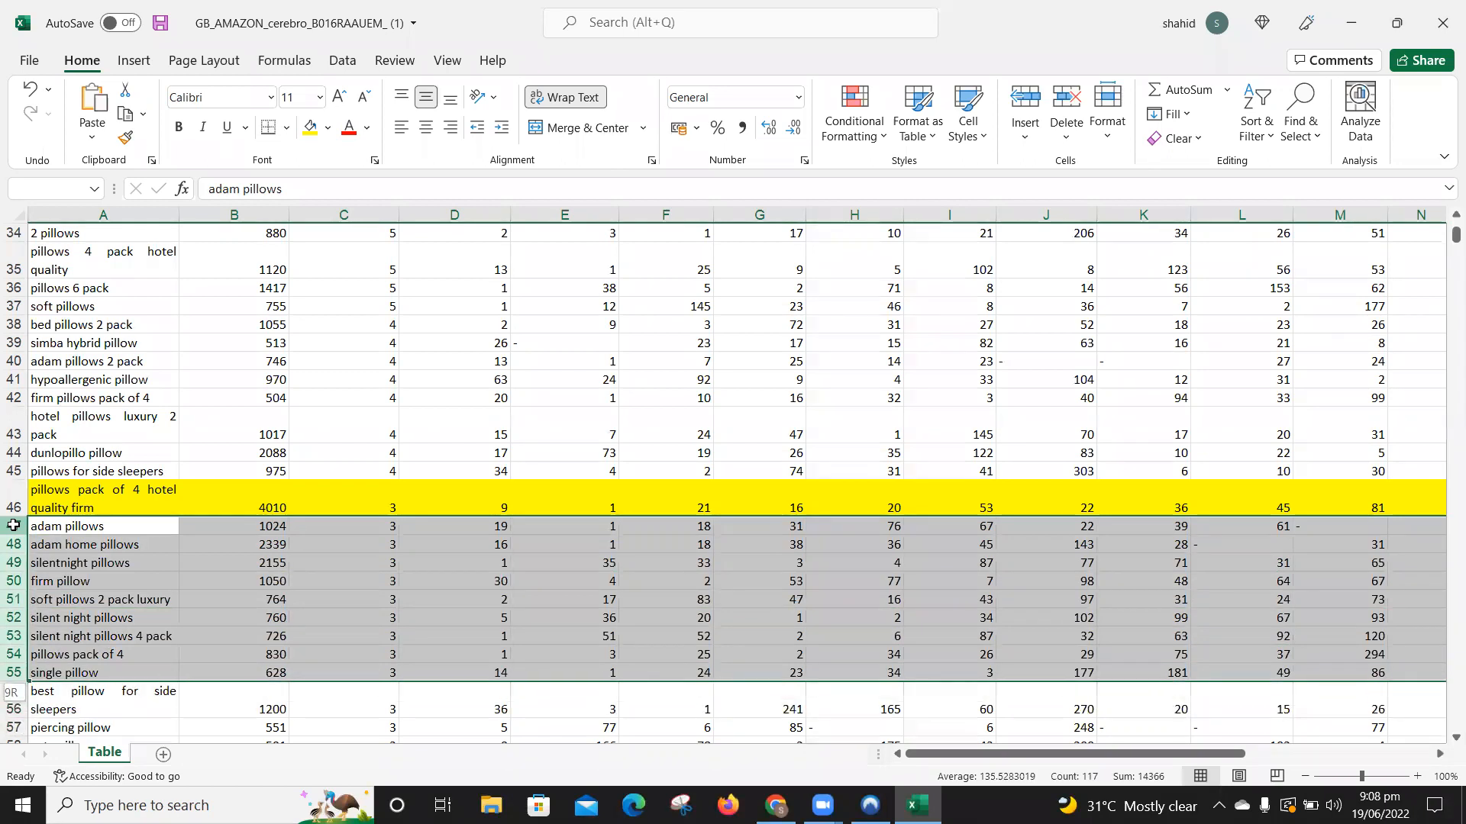
{"action": "left_click_drag", "start_coordinate": [14, 672], "coordinate": [13, 737]}
{"action": "left_click_drag", "start_coordinate": [14, 526], "coordinate": [13, 525]}
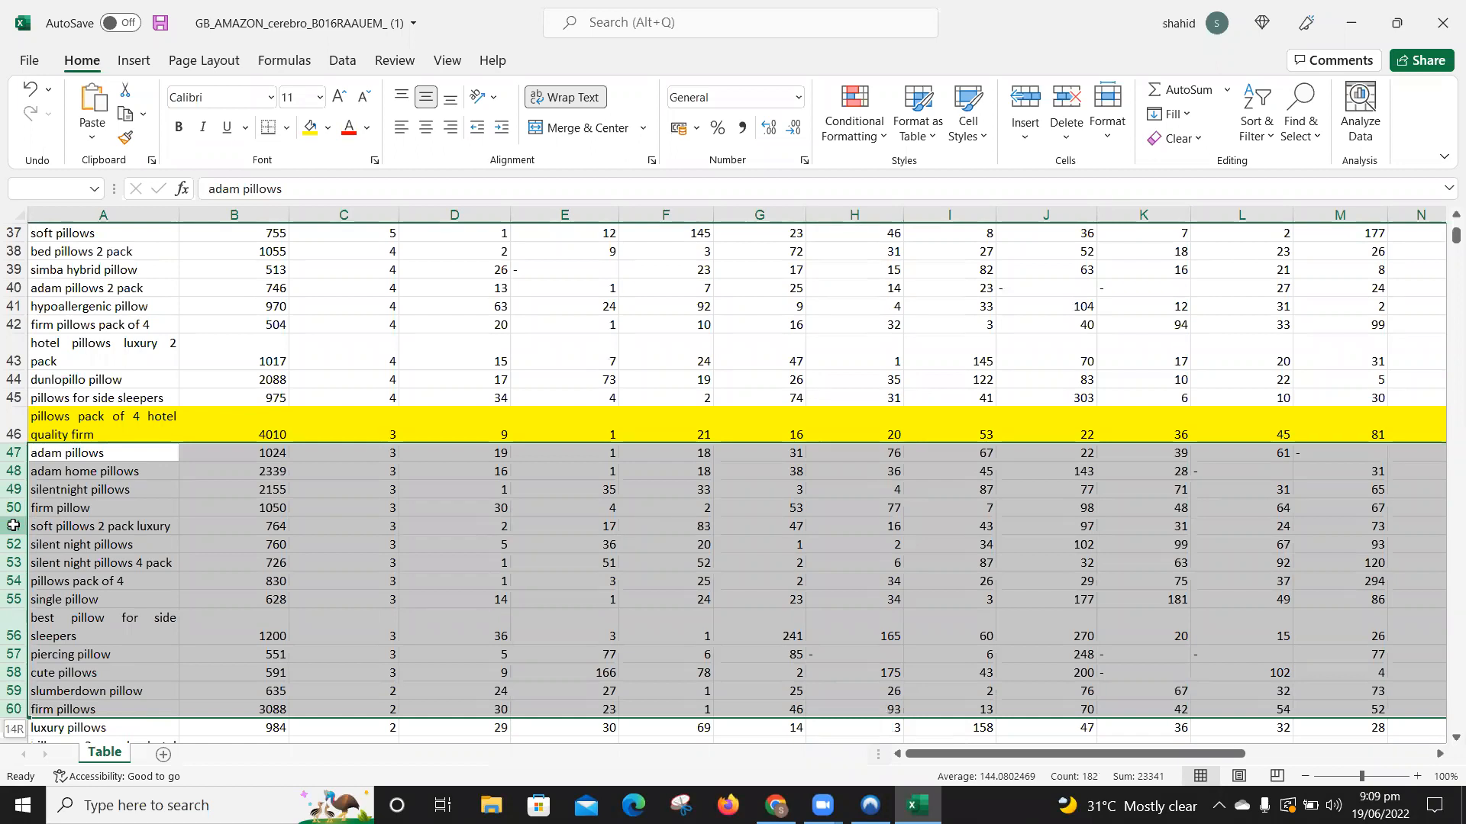
{"action": "key", "text": "shift+Up"}
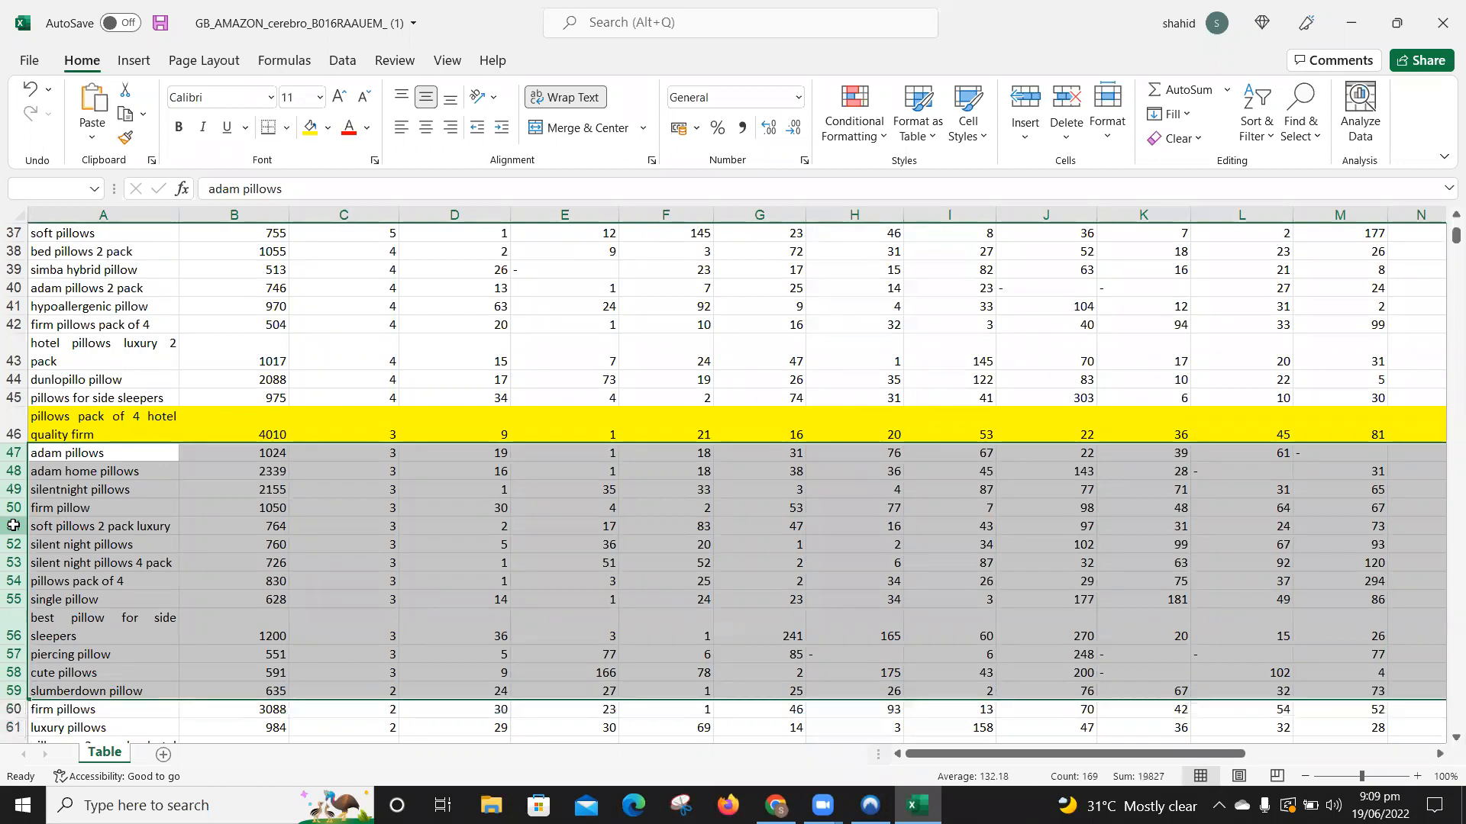
{"action": "key", "text": "ctrl+minus"}
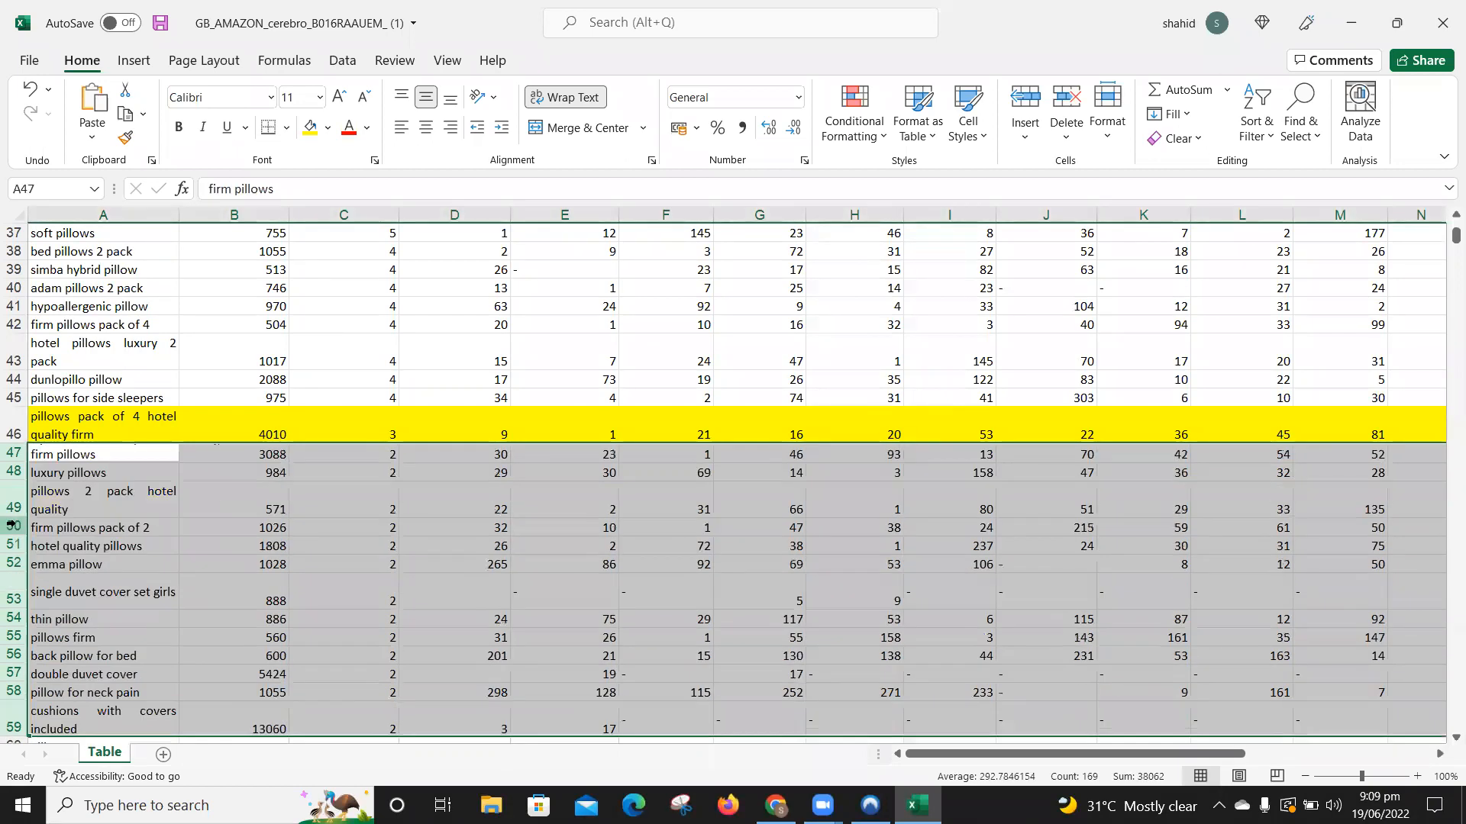
{"action": "key", "text": "Right"}
{"action": "key", "text": "Left"}
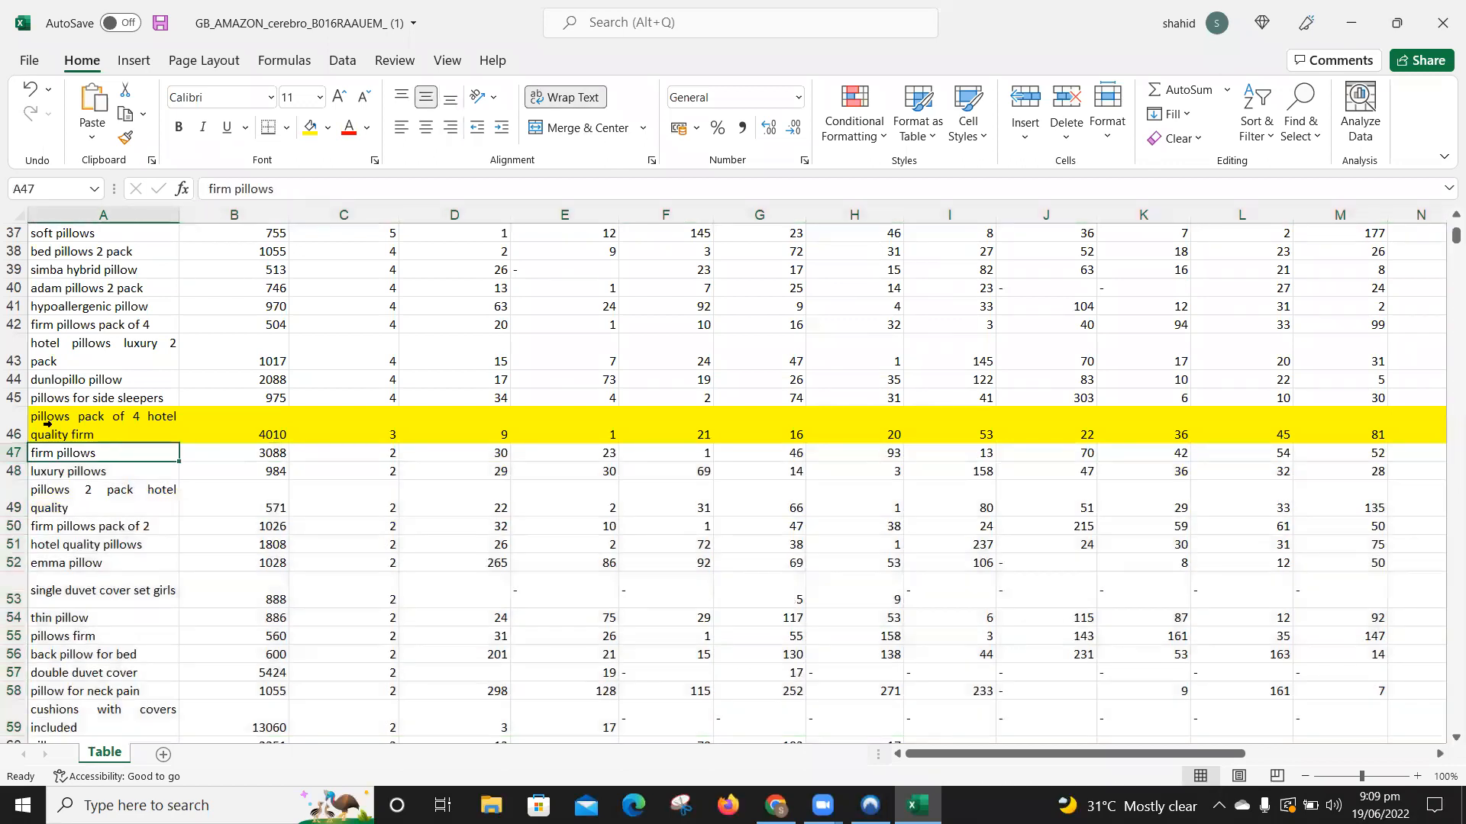
Step: Switch to the Amazon.co.uk pillows results in Chrome, close the Xray window and search for "firm pillows"
{"action": "key", "text": "ctrl+c"}
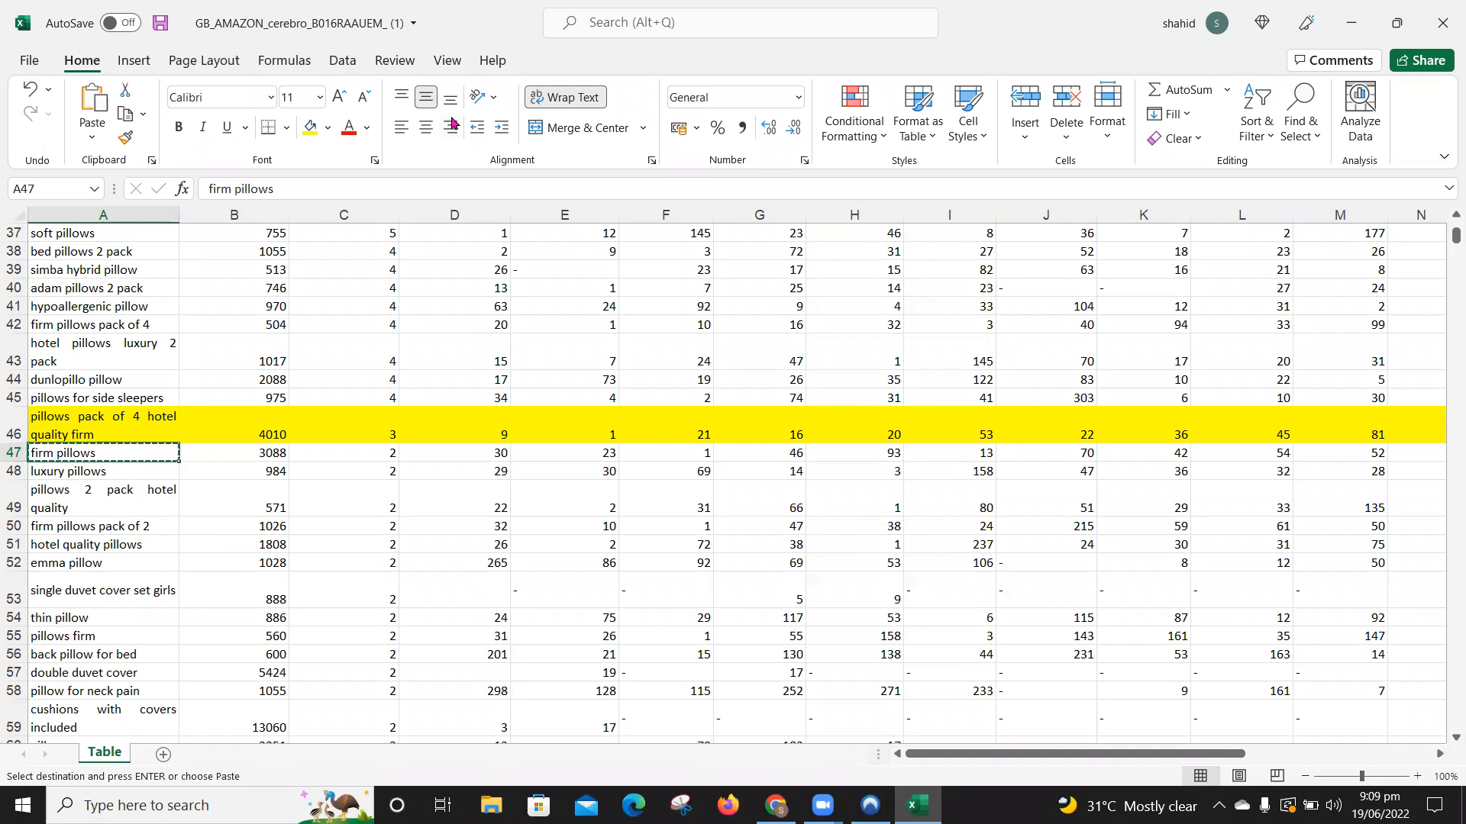
{"action": "key", "text": "alt+Tab"}
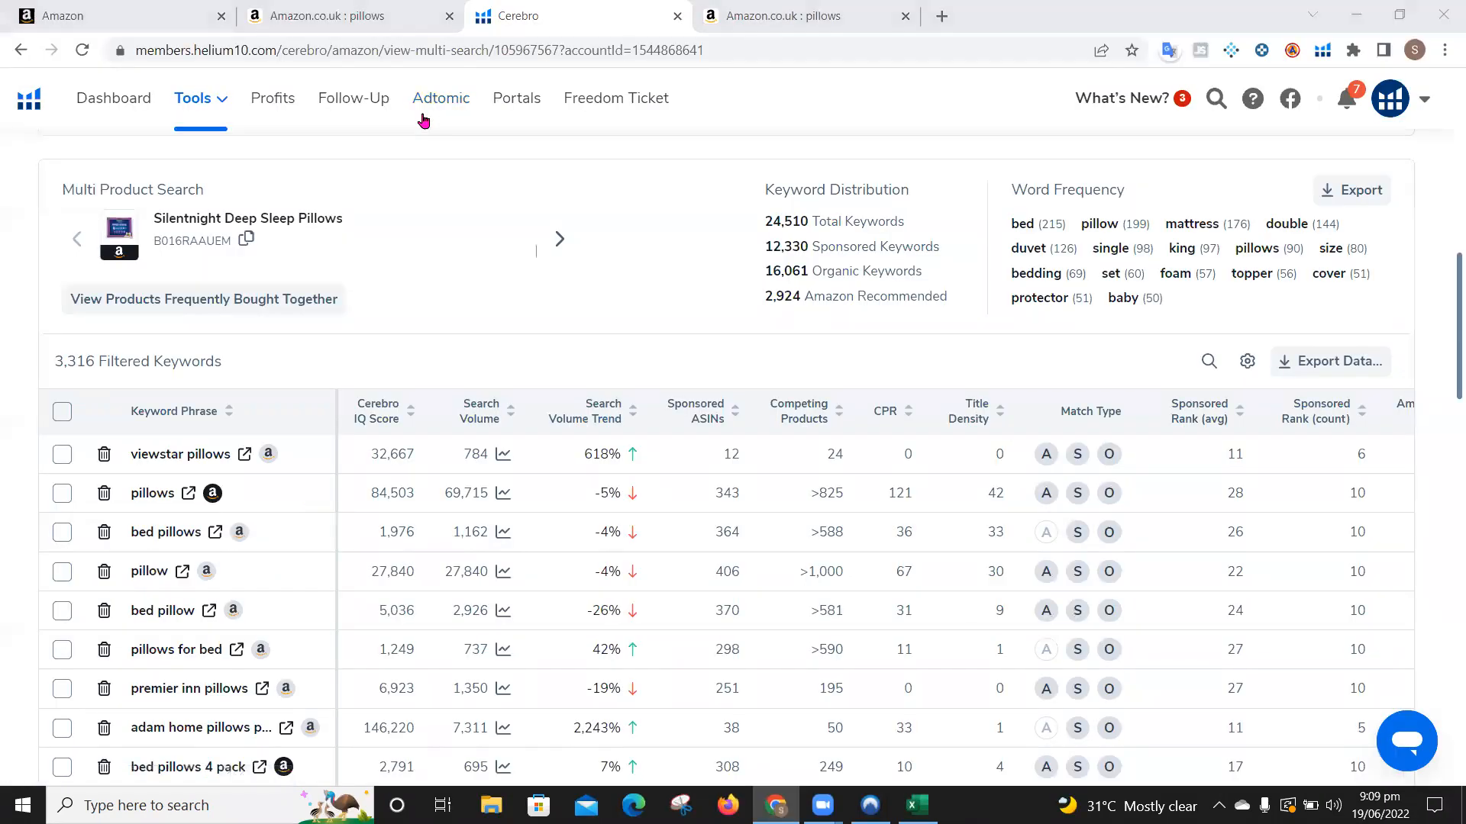
{"action": "scroll", "coordinate": [425, 274], "scroll_direction": "up", "scroll_amount": 8}
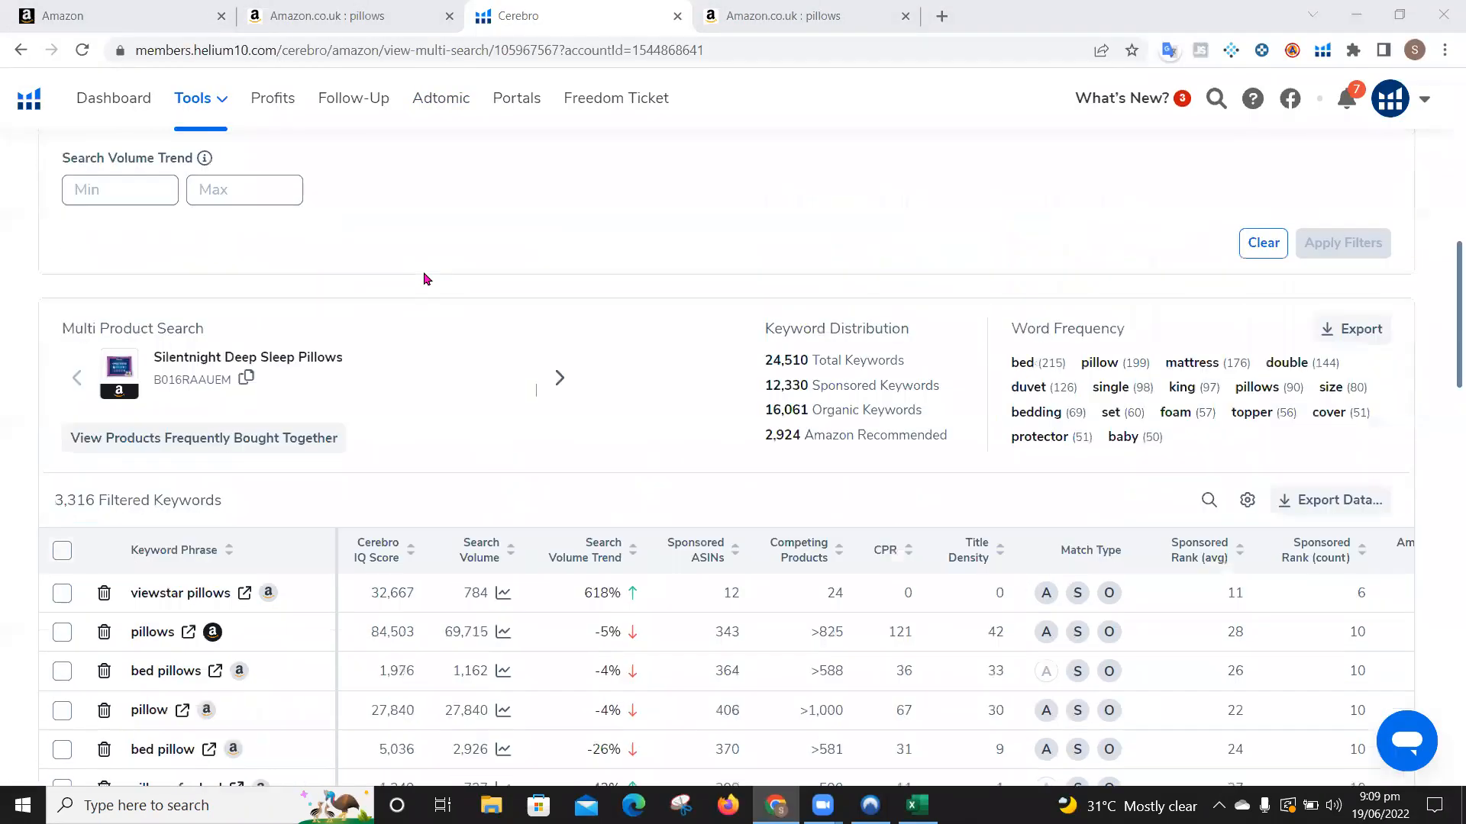
{"action": "left_click", "coordinate": [350, 19]}
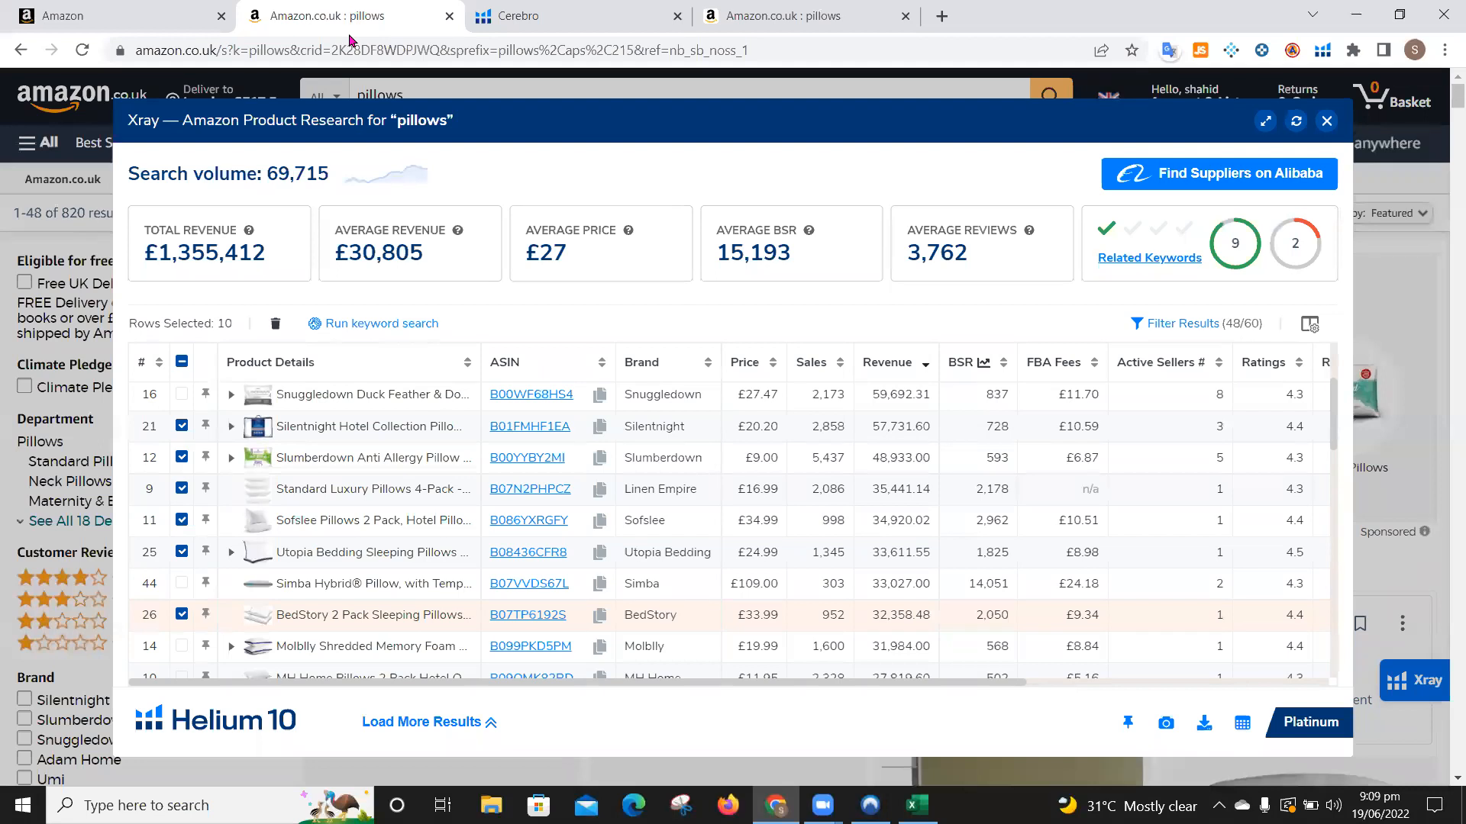
{"action": "left_click", "coordinate": [1326, 127]}
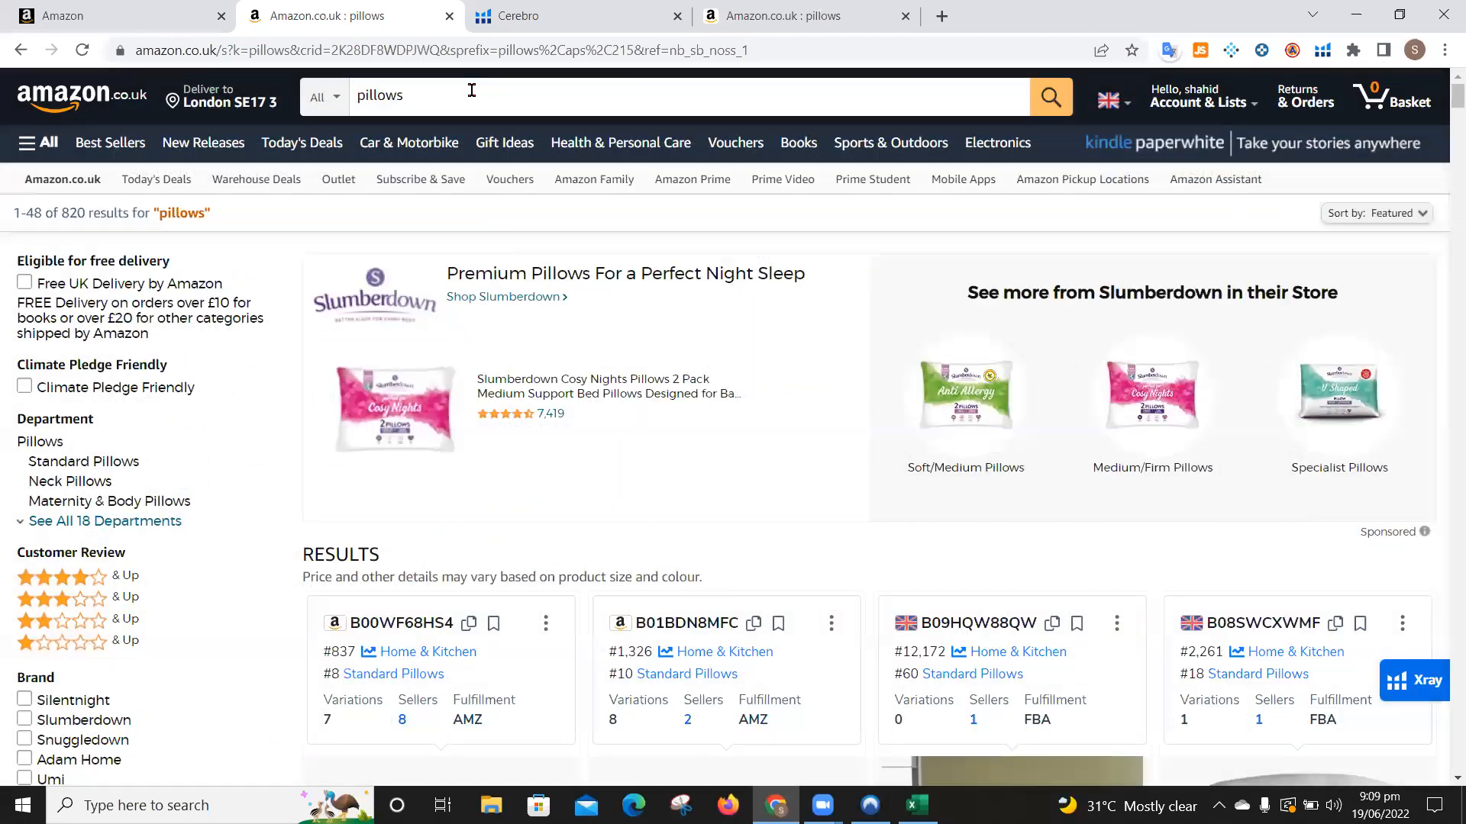
{"action": "left_click", "coordinate": [472, 90]}
{"action": "key", "text": "Home"}
{"action": "type", "text": "firm"}
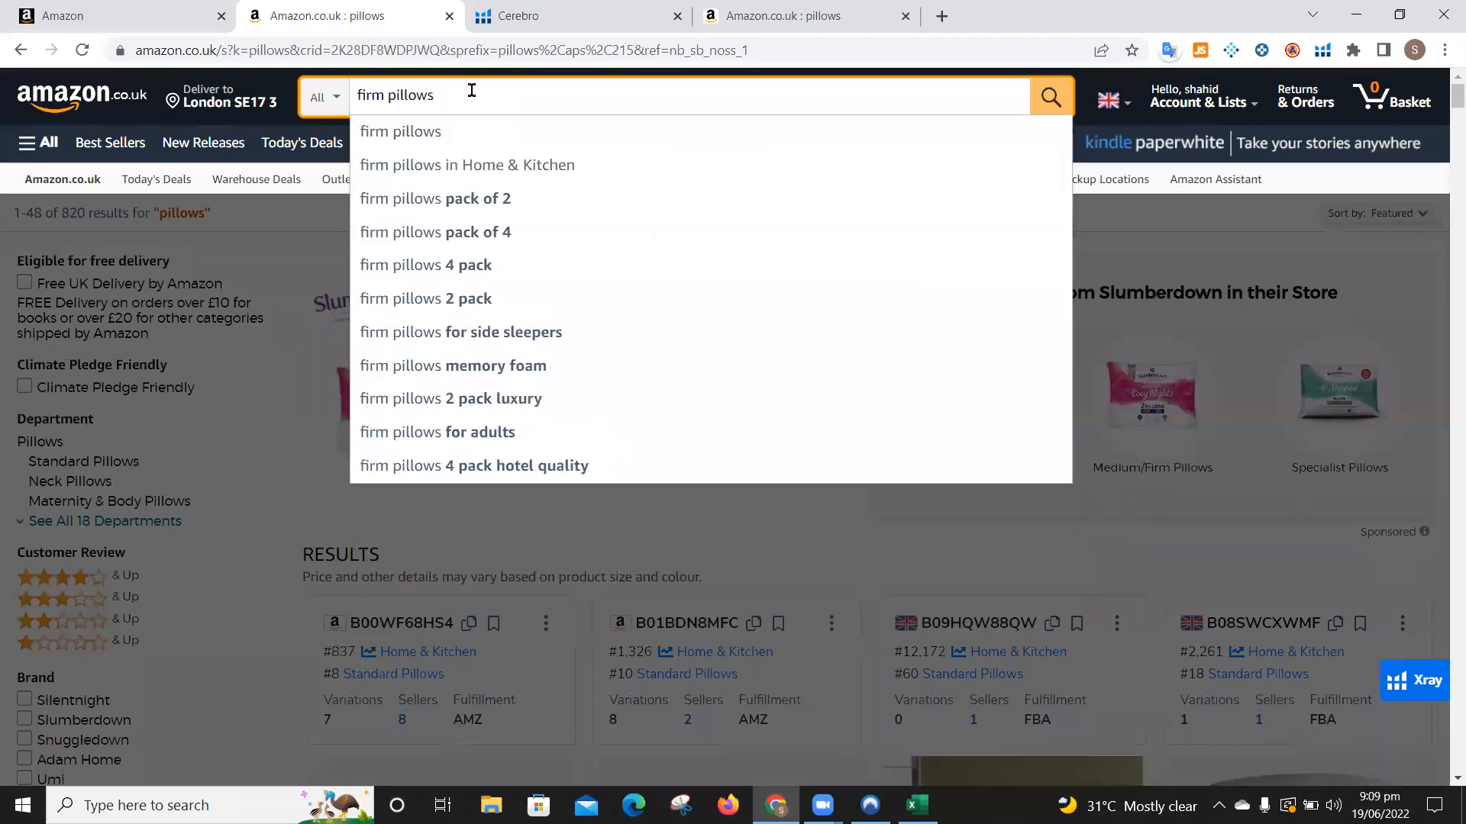
{"action": "key", "text": "Return"}
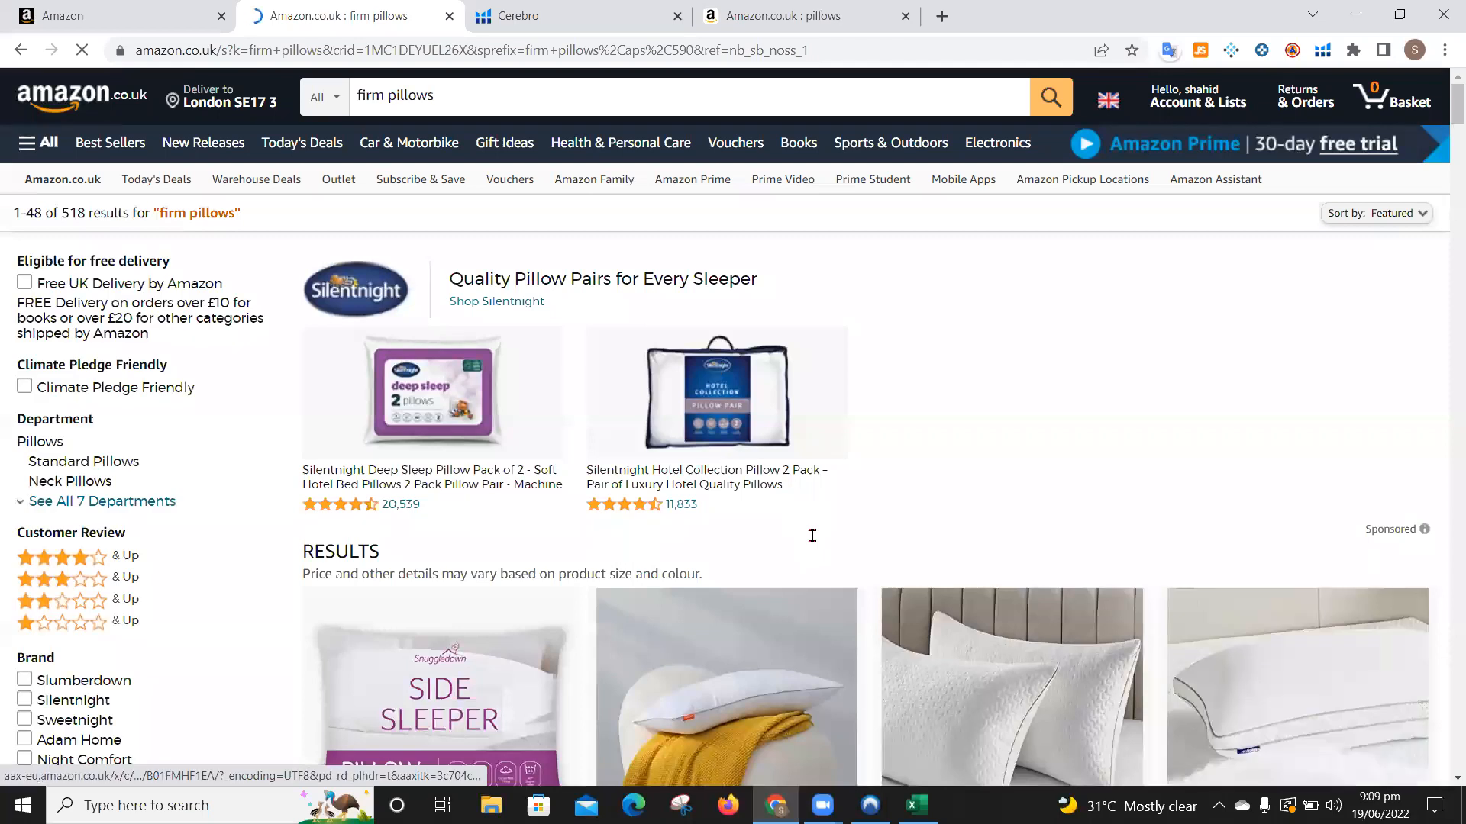
Step: Examine the product listings in the "firm pillows" search results for how well they match the pillows niche
{"action": "scroll", "coordinate": [811, 536], "scroll_direction": "down", "scroll_amount": 12}
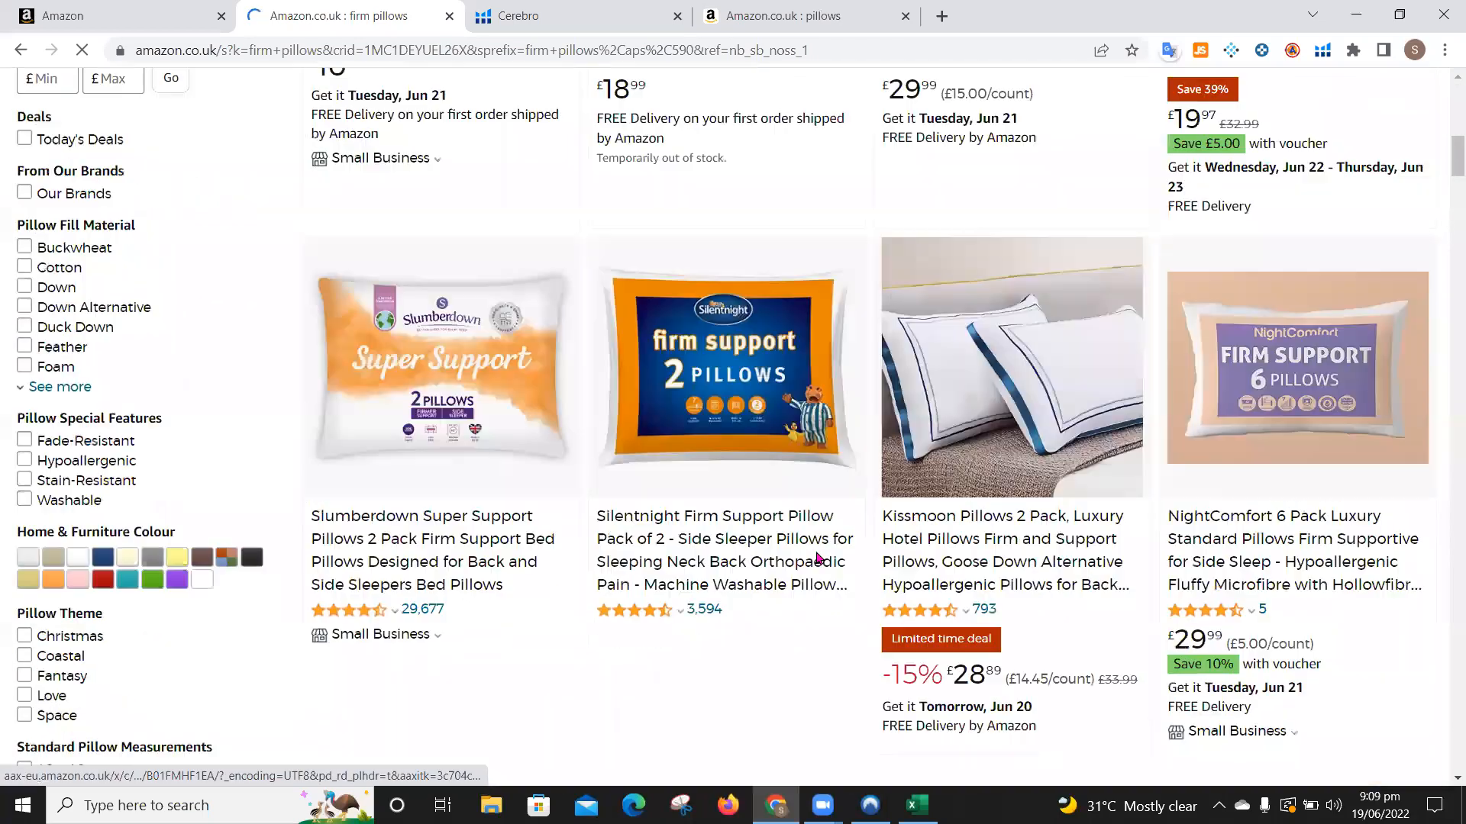
{"action": "scroll", "coordinate": [817, 558], "scroll_direction": "down", "scroll_amount": 18}
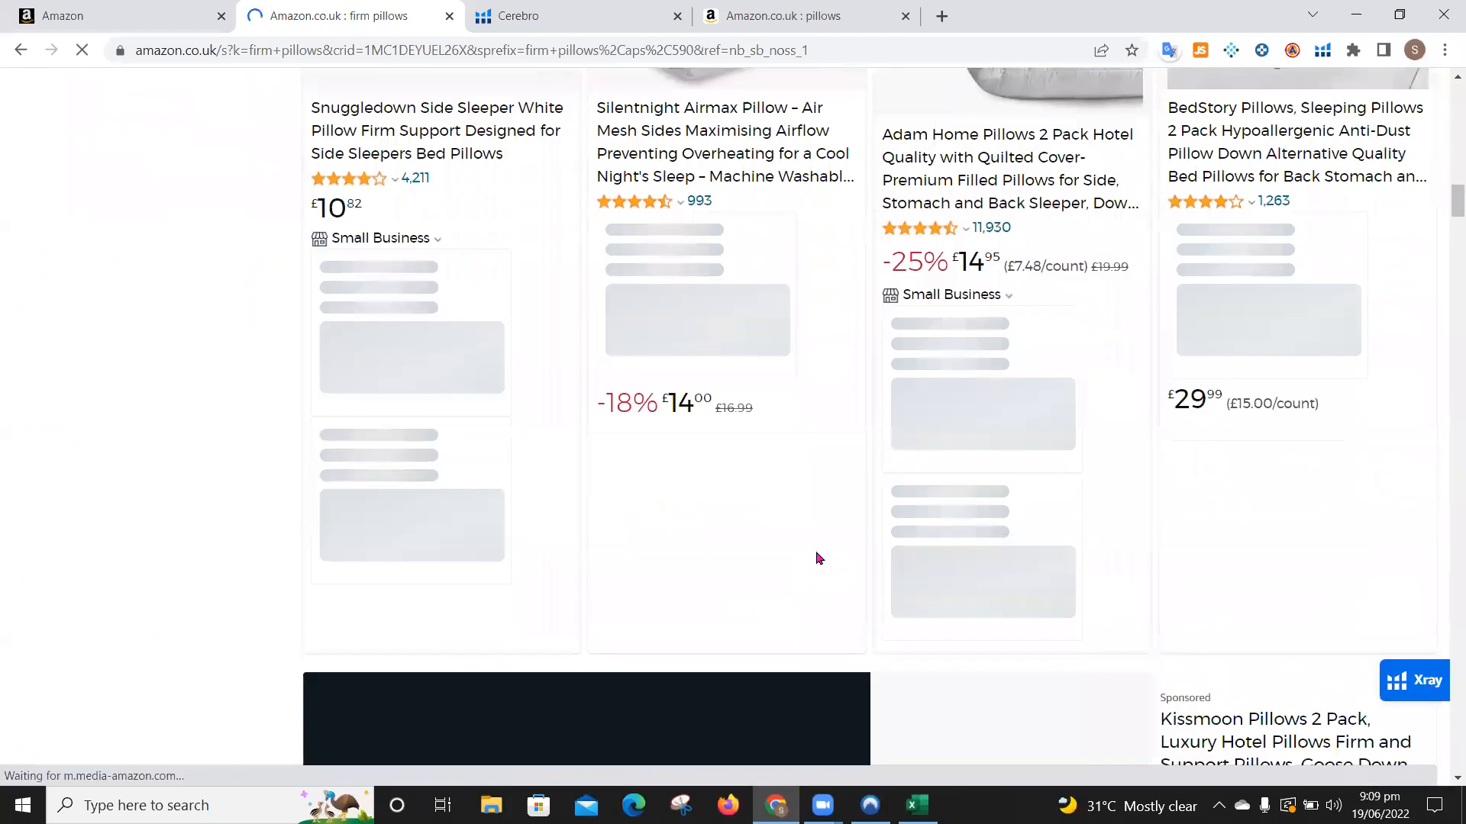
{"action": "scroll", "coordinate": [817, 560], "scroll_direction": "down", "scroll_amount": 11}
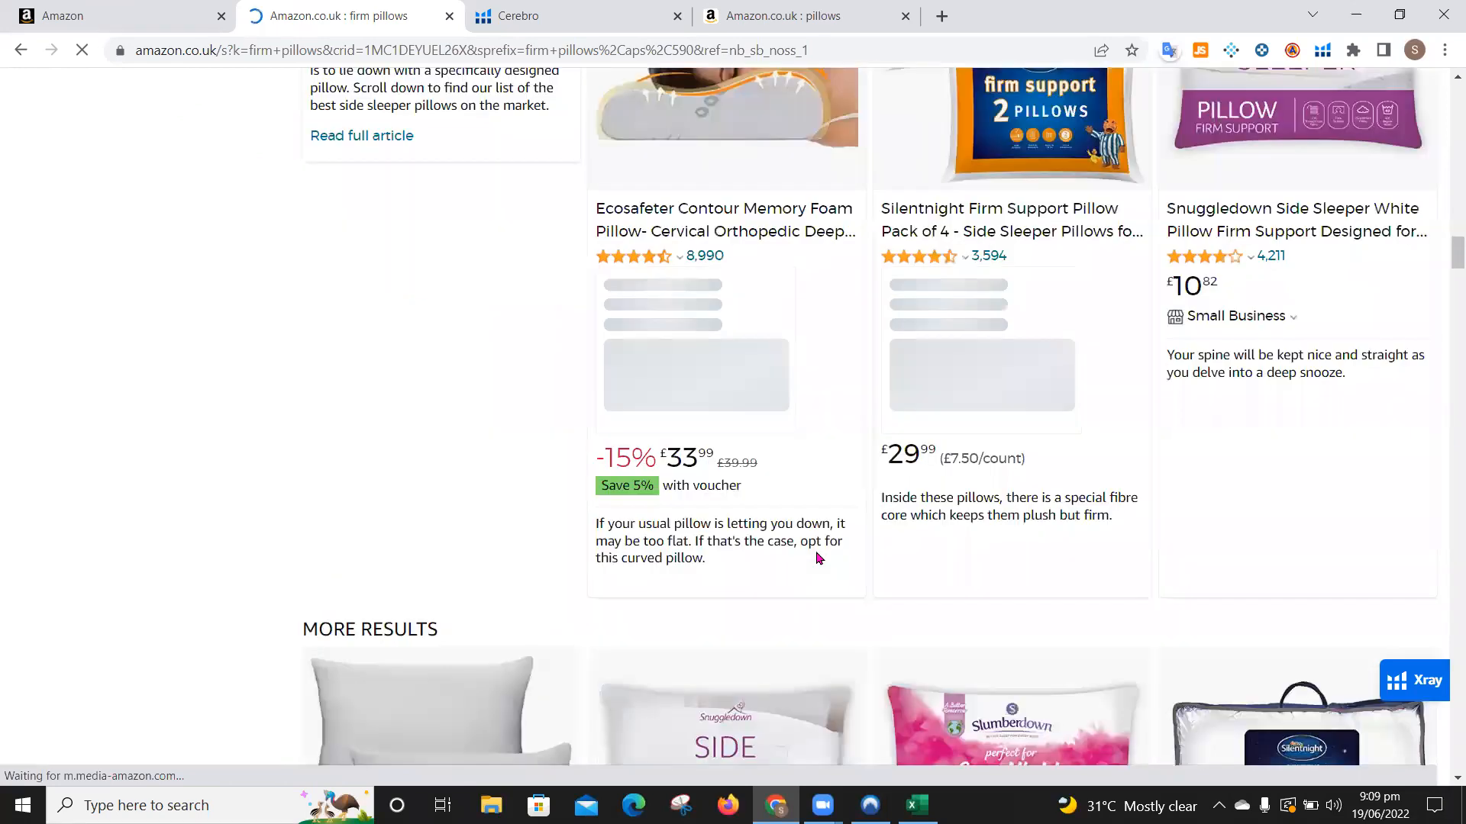
{"action": "scroll", "coordinate": [817, 559], "scroll_direction": "down", "scroll_amount": 8}
{"action": "scroll", "coordinate": [816, 553], "scroll_direction": "down", "scroll_amount": 5}
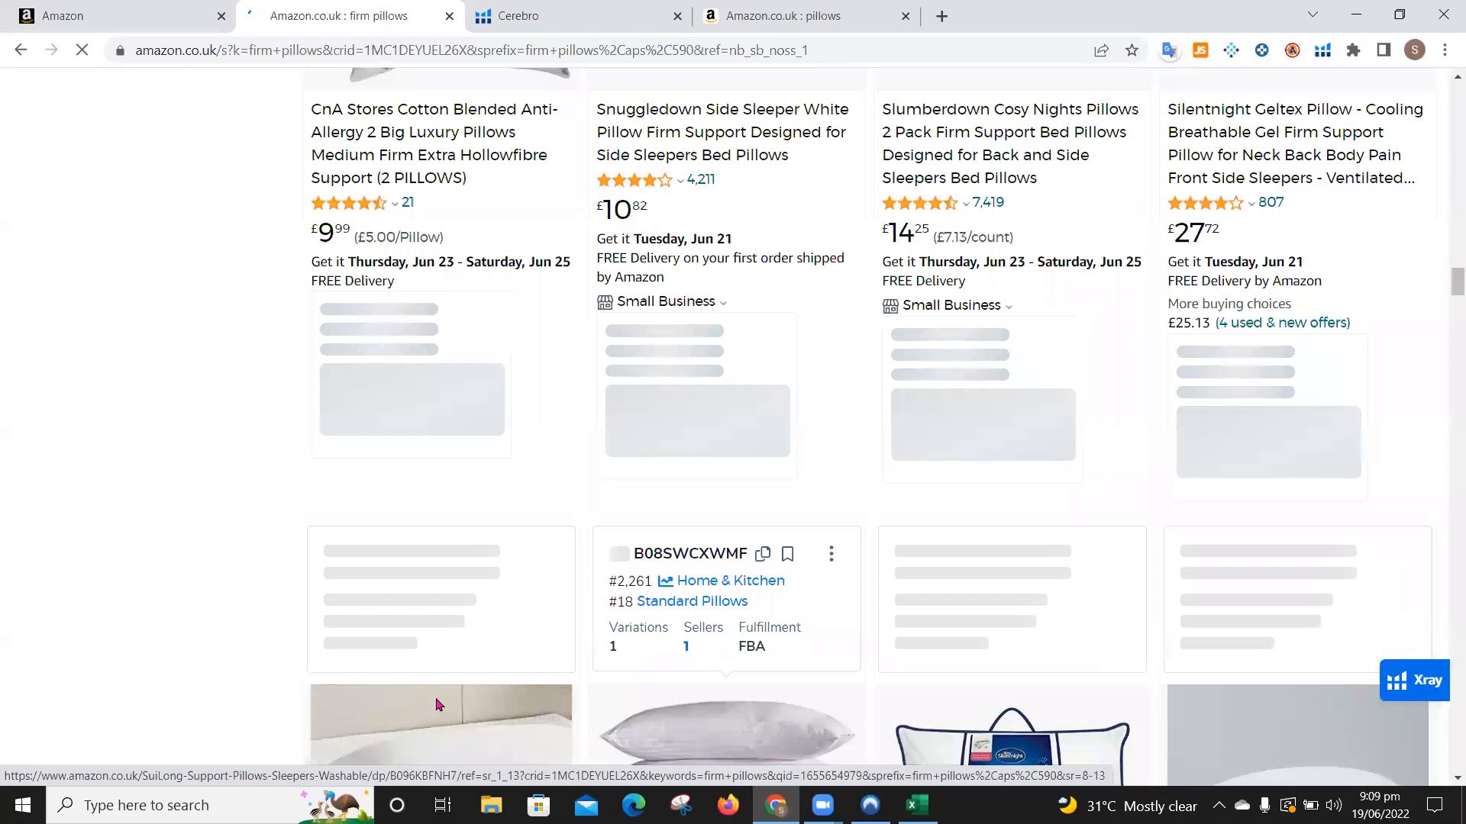
Step: Switch back to the Excel keyword sheet and highlight the entire "firm pillows" row in yellow
{"action": "key", "text": "alt+Tab"}
{"action": "key", "text": "alt+Tab"}
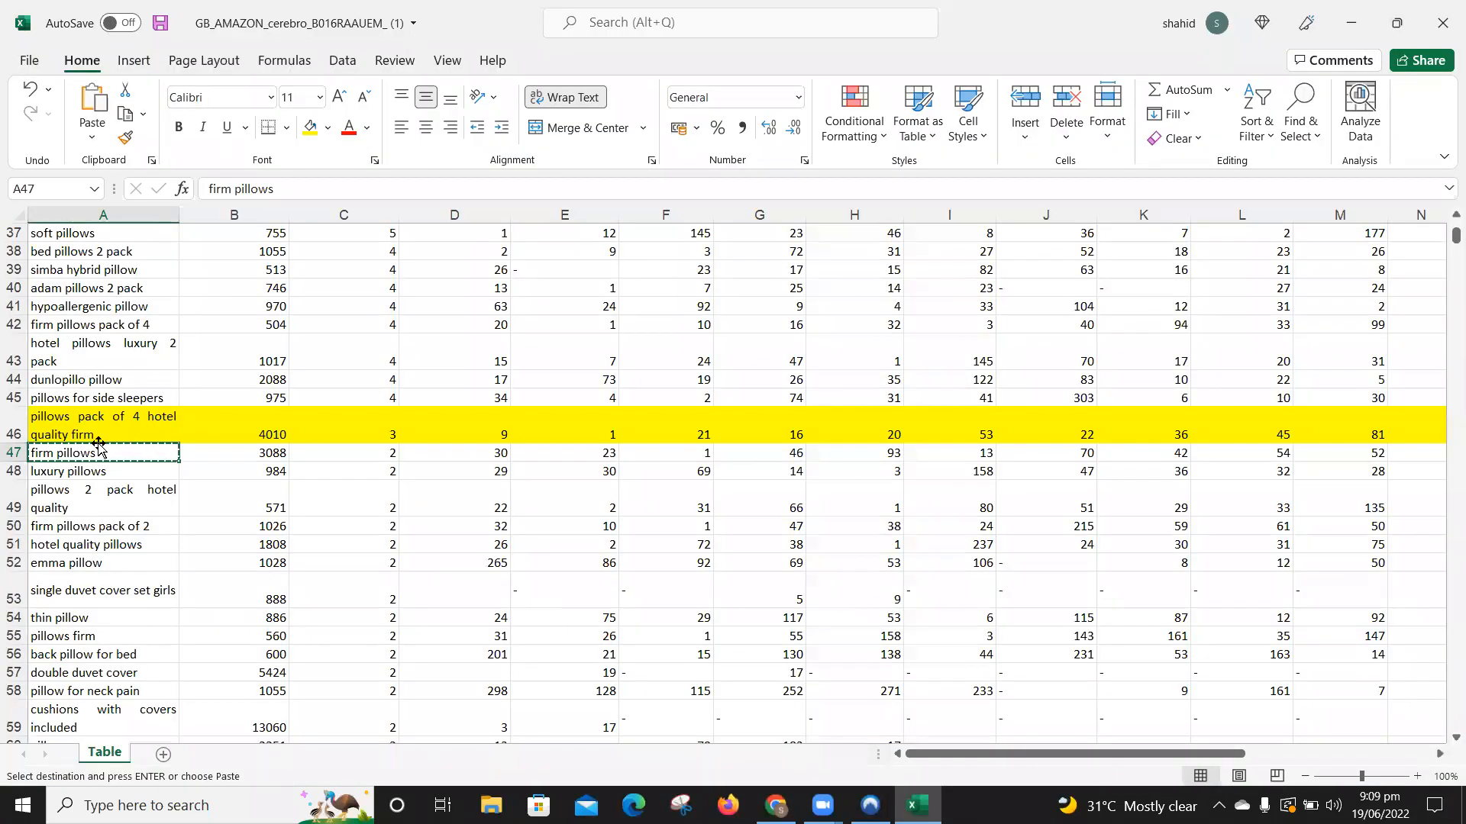
{"action": "left_click", "coordinate": [378, 458]}
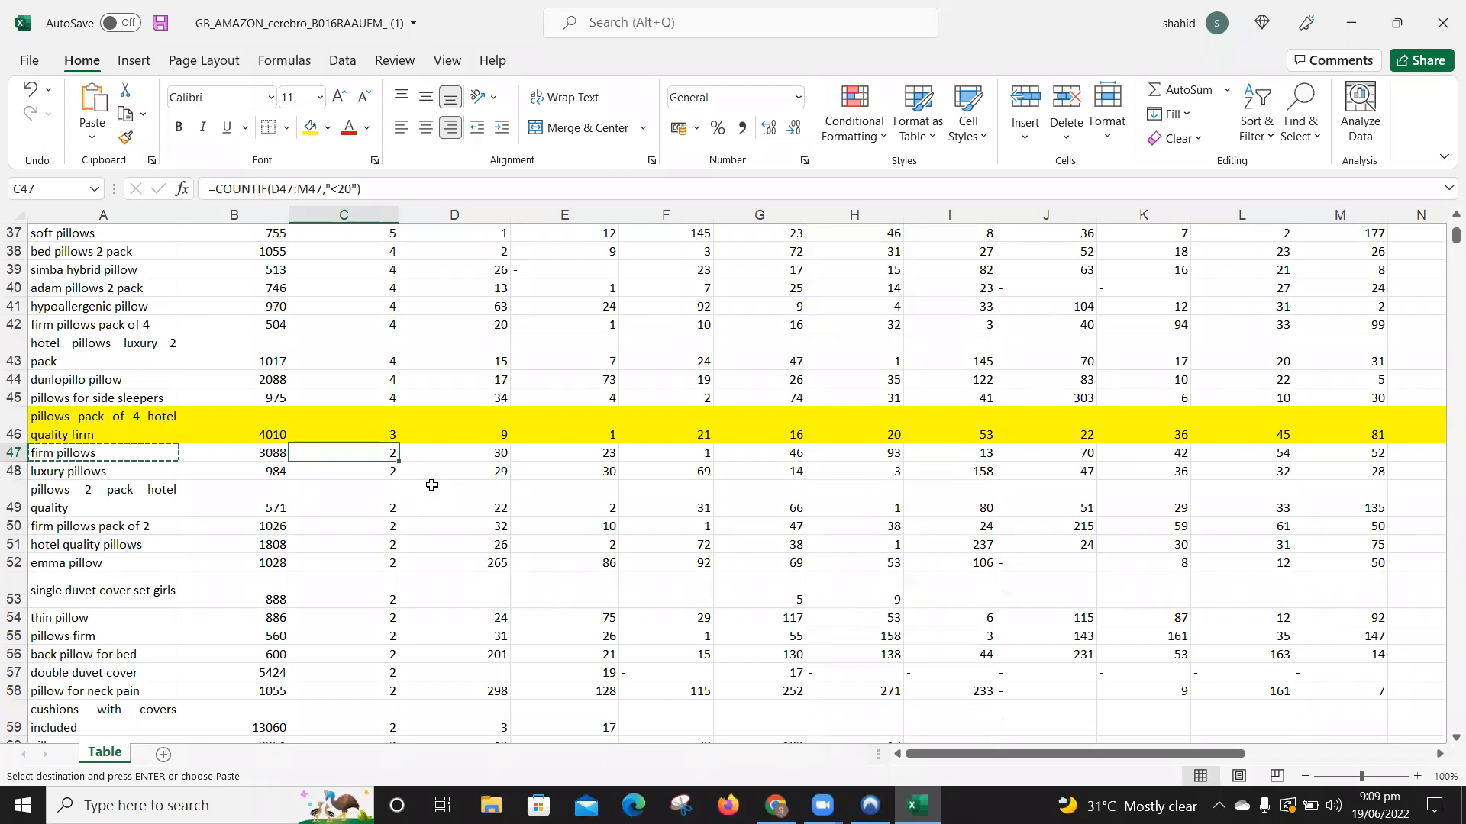
{"action": "left_click", "coordinate": [14, 453]}
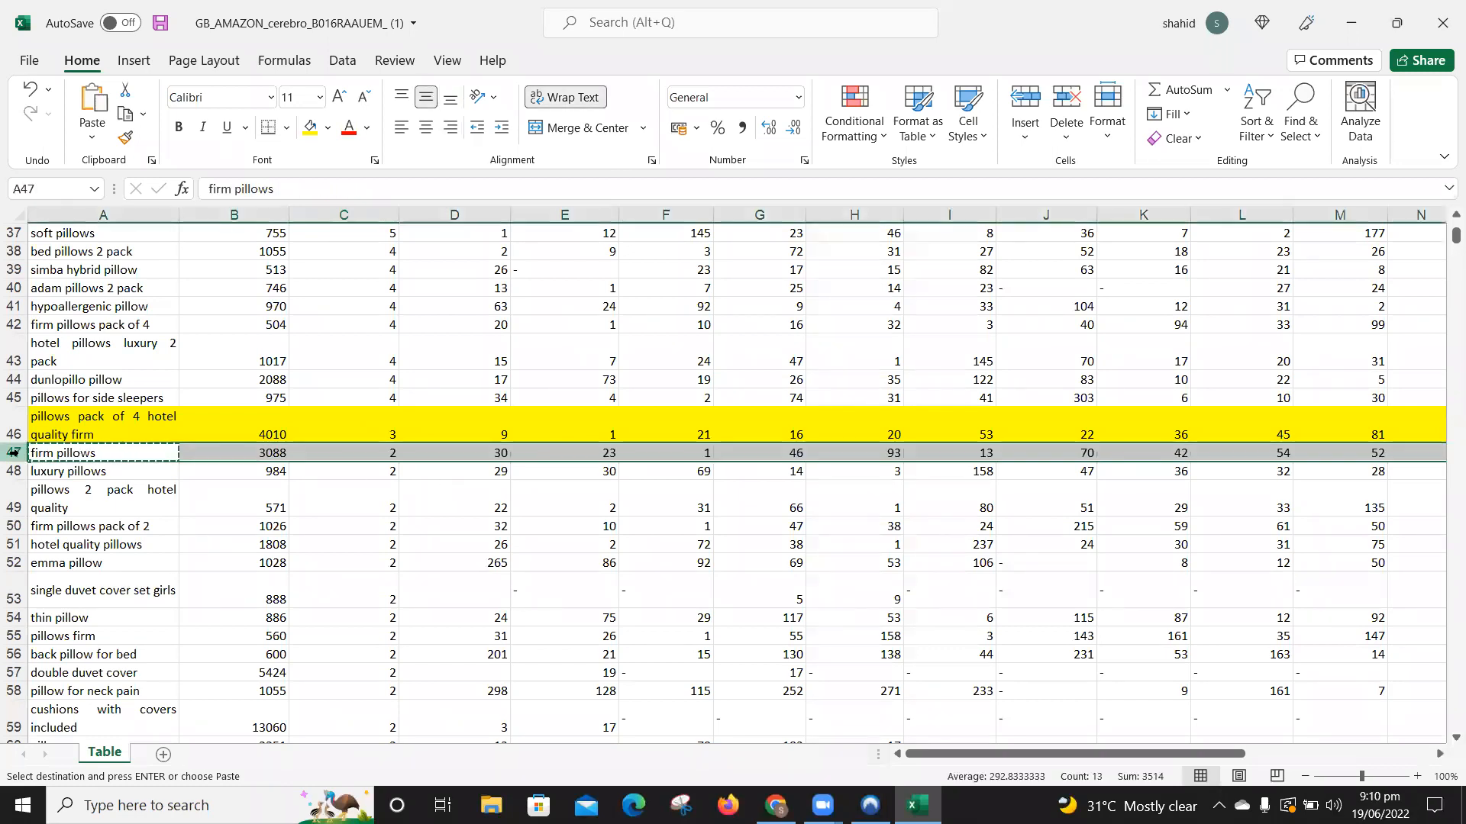
{"action": "left_click", "coordinate": [309, 127]}
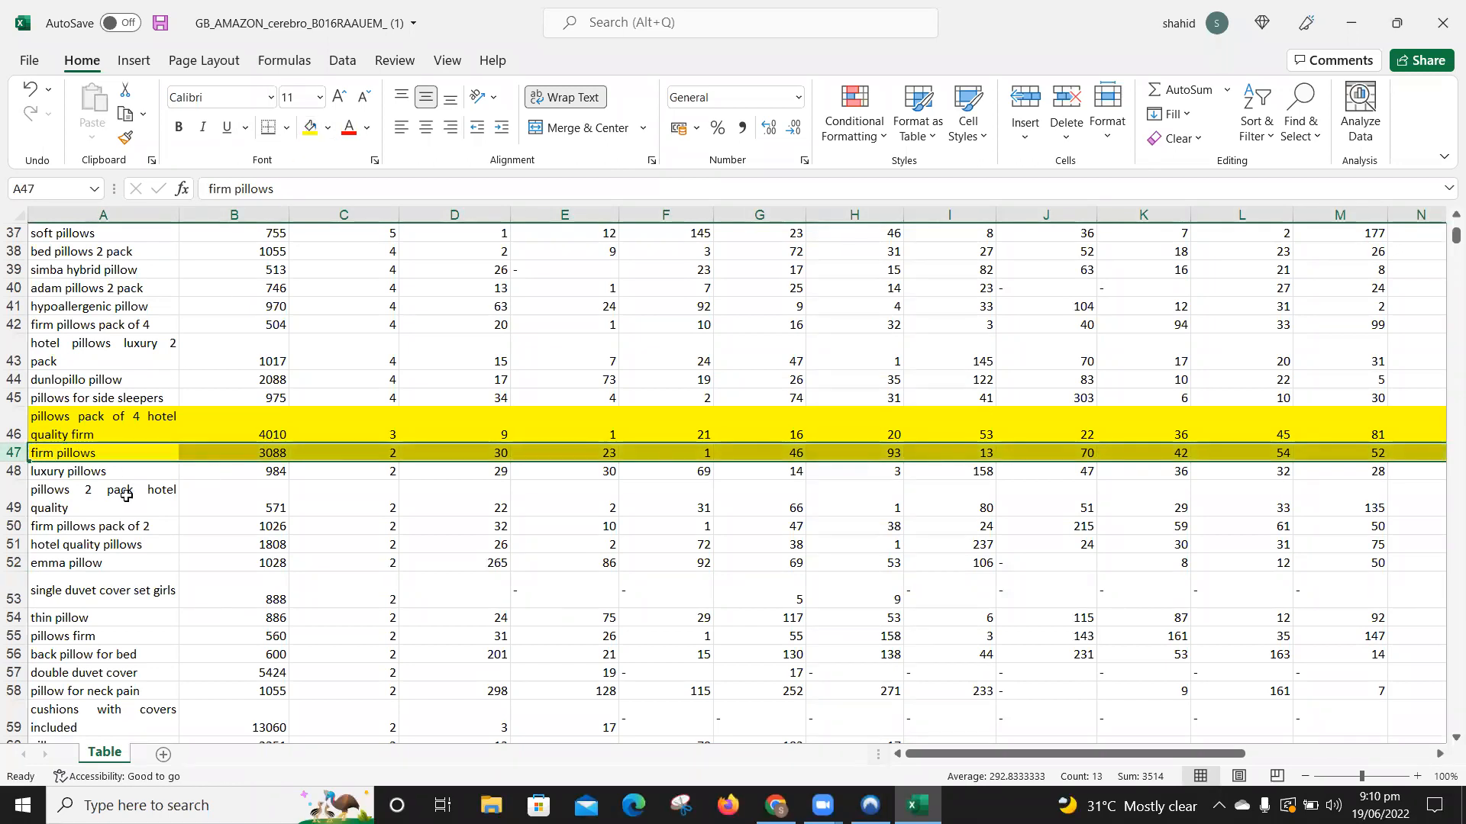
{"action": "key", "text": "Down"}
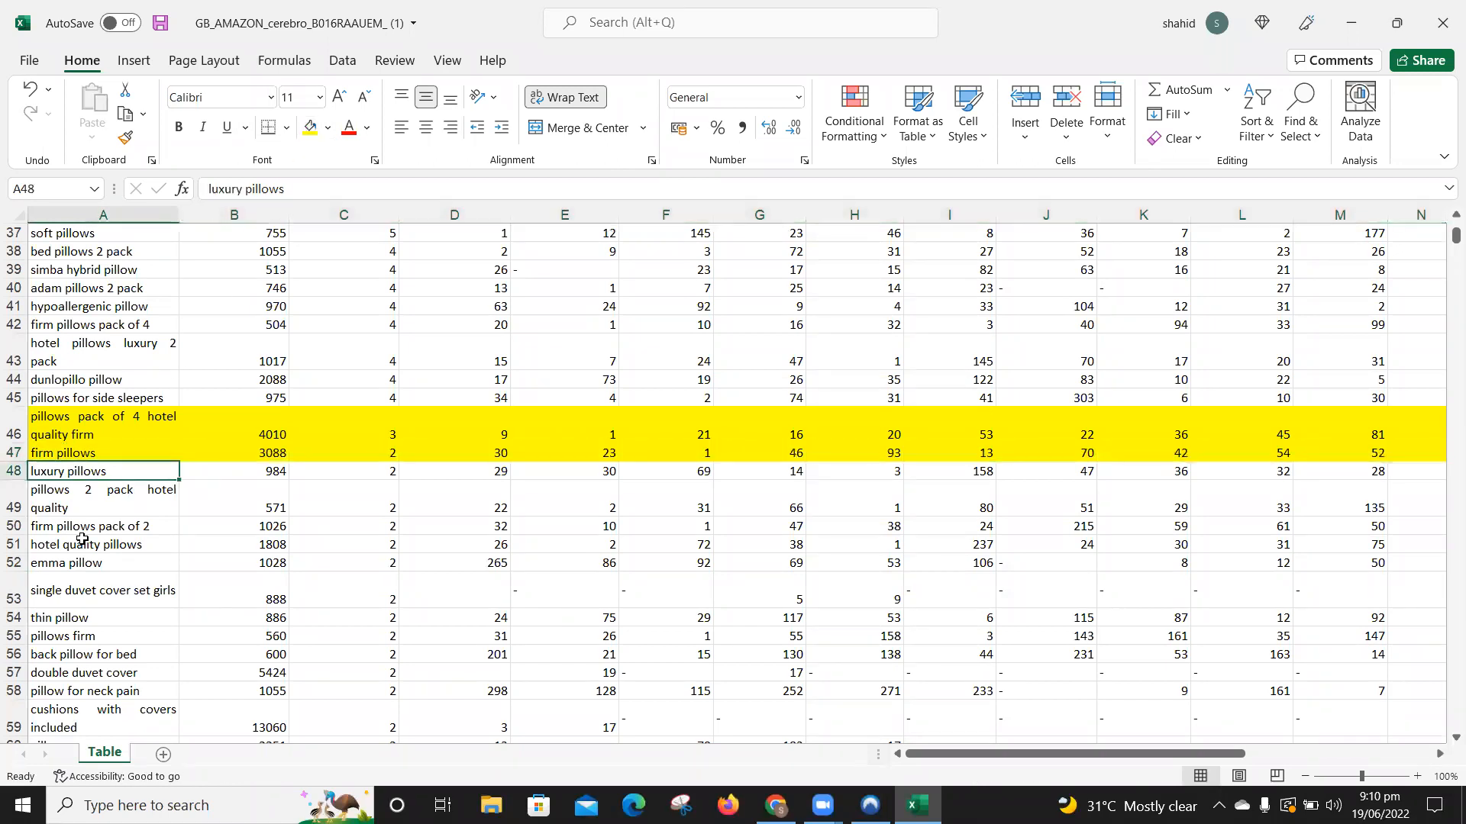
Step: Delete the rows from "luxury pillows" through "firm pillows pack of 2" and highlight the "hotel quality pillows" row in yellow
{"action": "left_click", "coordinate": [14, 471]}
{"action": "left_click_drag", "start_coordinate": [14, 471], "coordinate": [14, 510]}
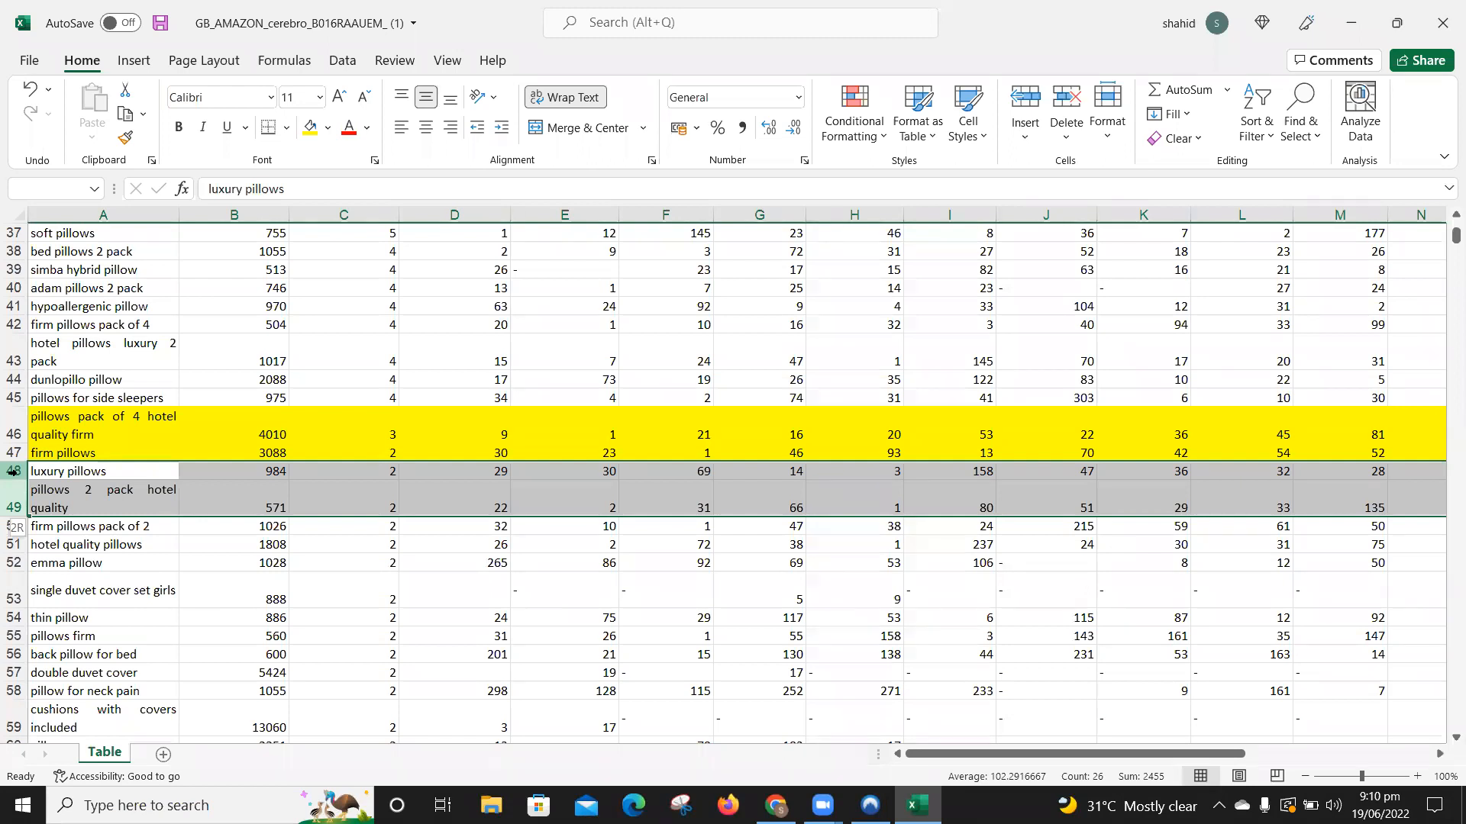
{"action": "mouse_move", "coordinate": [11, 520]}
{"action": "left_mouse_down"}
{"action": "mouse_move", "coordinate": [11, 557]}
{"action": "mouse_move", "coordinate": [11, 539]}
{"action": "left_mouse_up"}
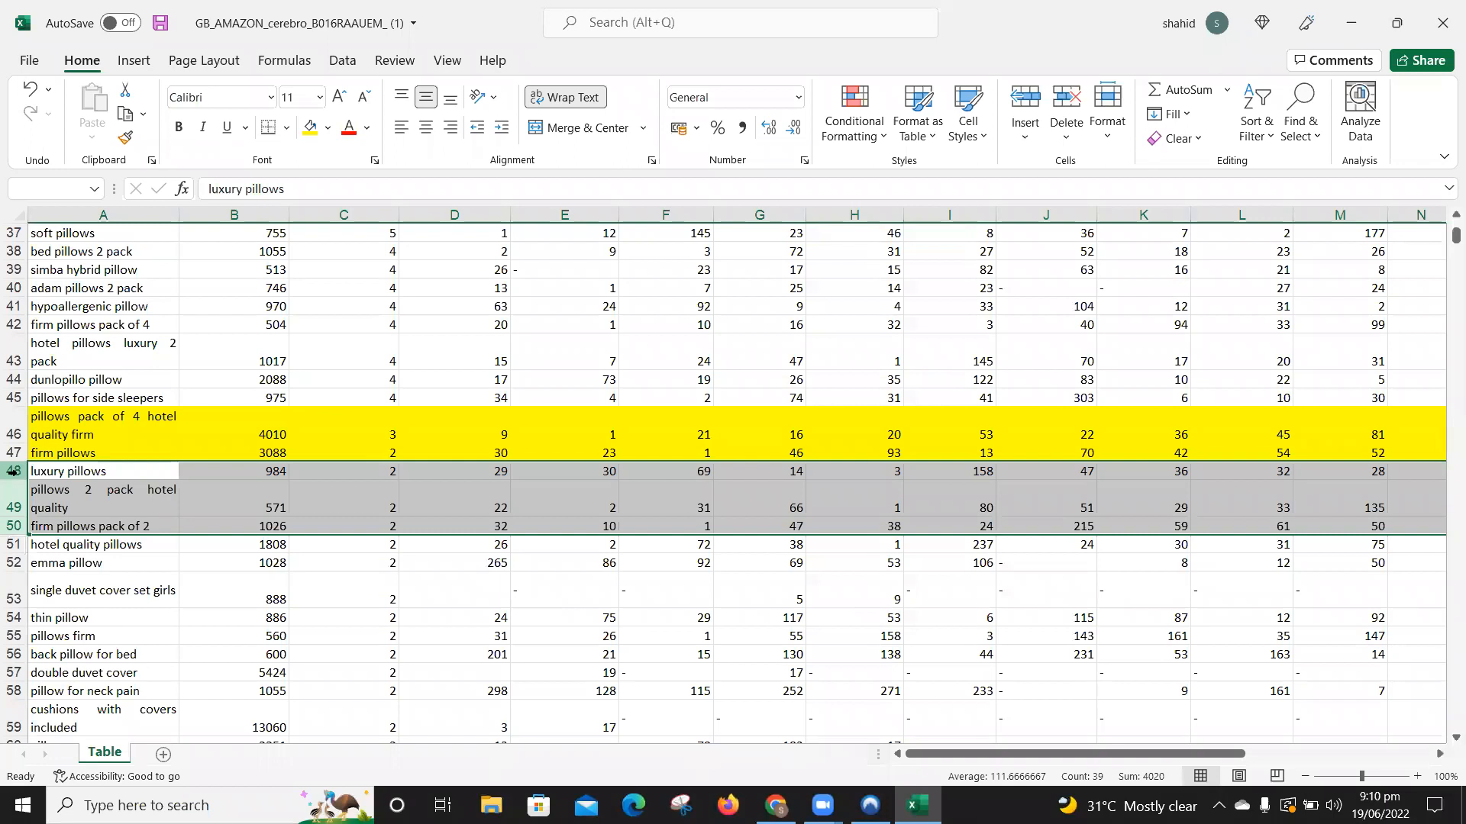
{"action": "key", "text": "ctrl+minus"}
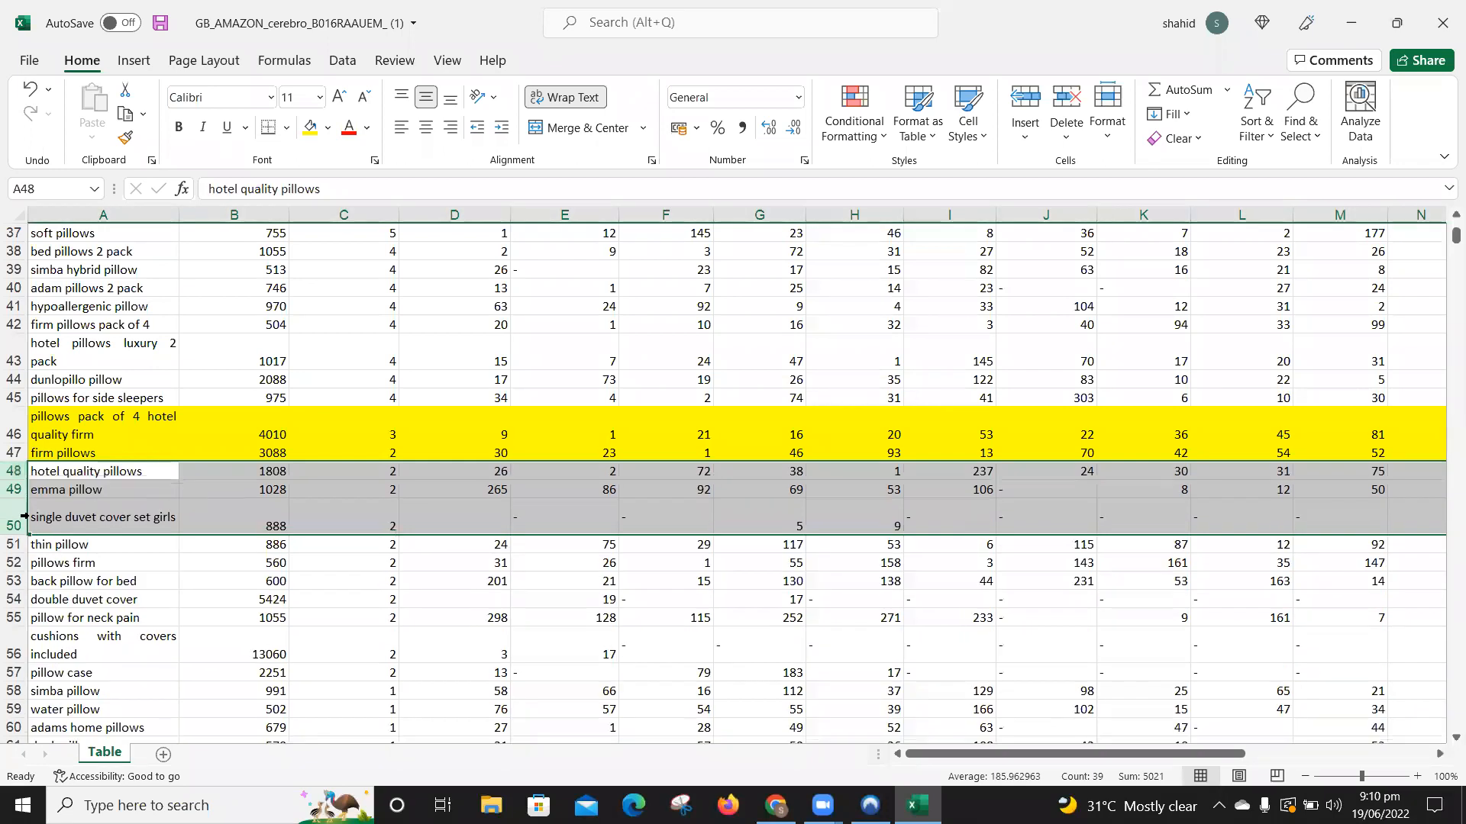
{"action": "left_click", "coordinate": [14, 471]}
{"action": "left_click", "coordinate": [309, 127]}
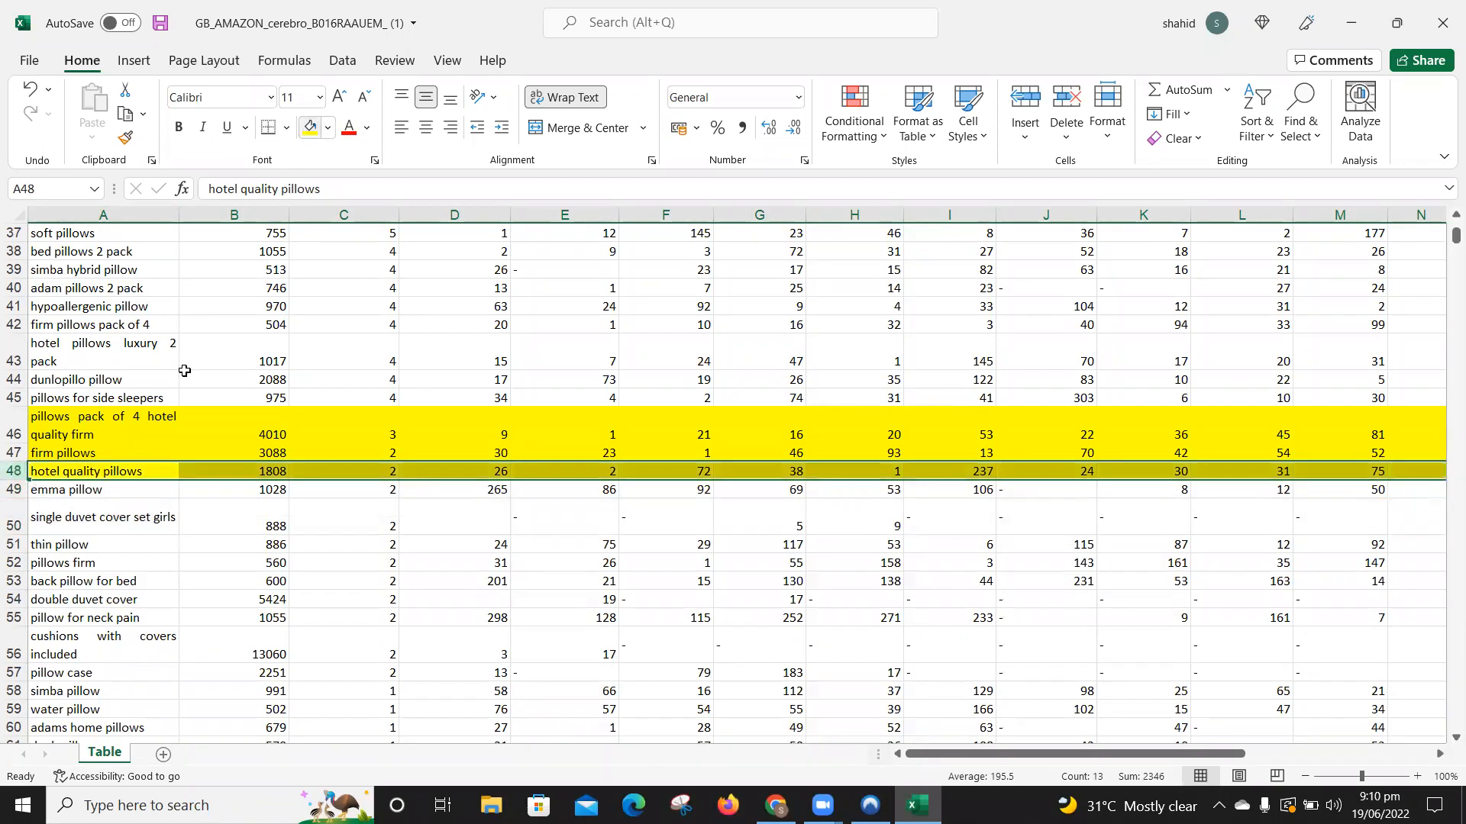
Step: Delete all keyword rows from "emma pillow" down to the end of the list
{"action": "left_click", "coordinate": [56, 493]}
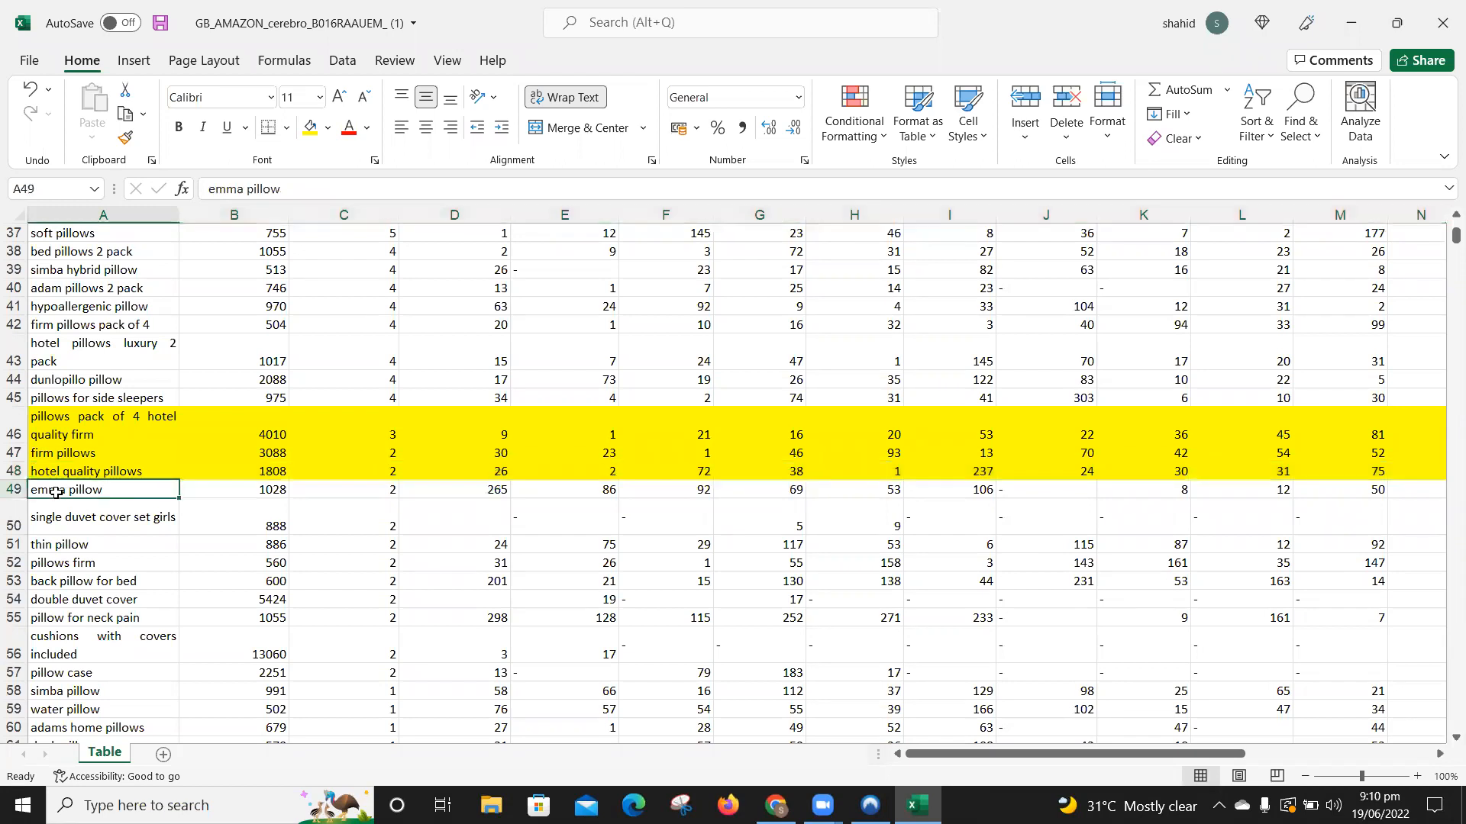
{"action": "left_click", "coordinate": [11, 491]}
{"action": "left_click_drag", "start_coordinate": [12, 491], "coordinate": [12, 581]}
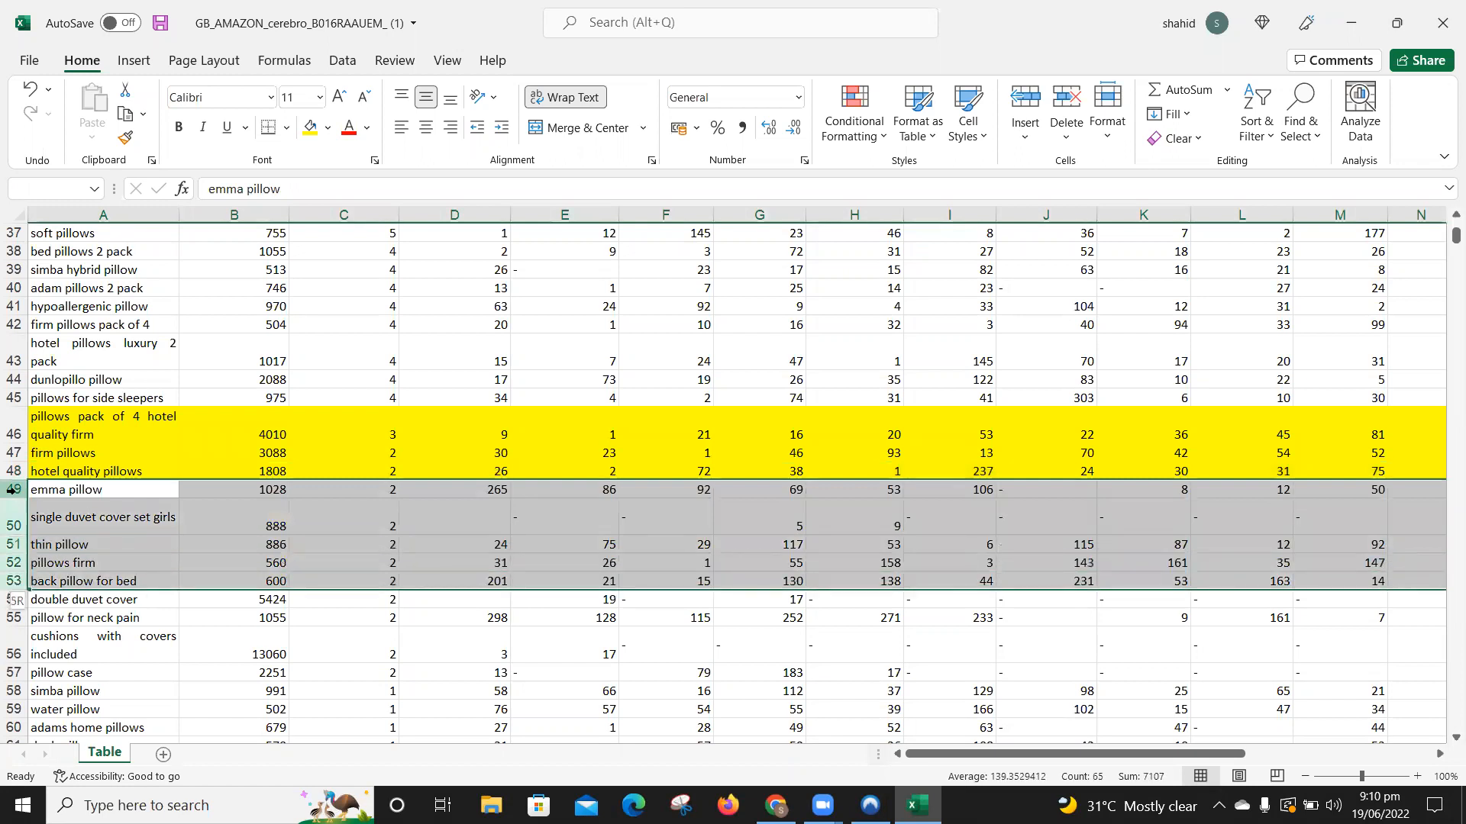
{"action": "left_click_drag", "start_coordinate": [12, 582], "coordinate": [11, 733]}
{"action": "left_click_drag", "start_coordinate": [12, 490], "coordinate": [11, 493]}
{"action": "key", "text": "ctrl+minus"}
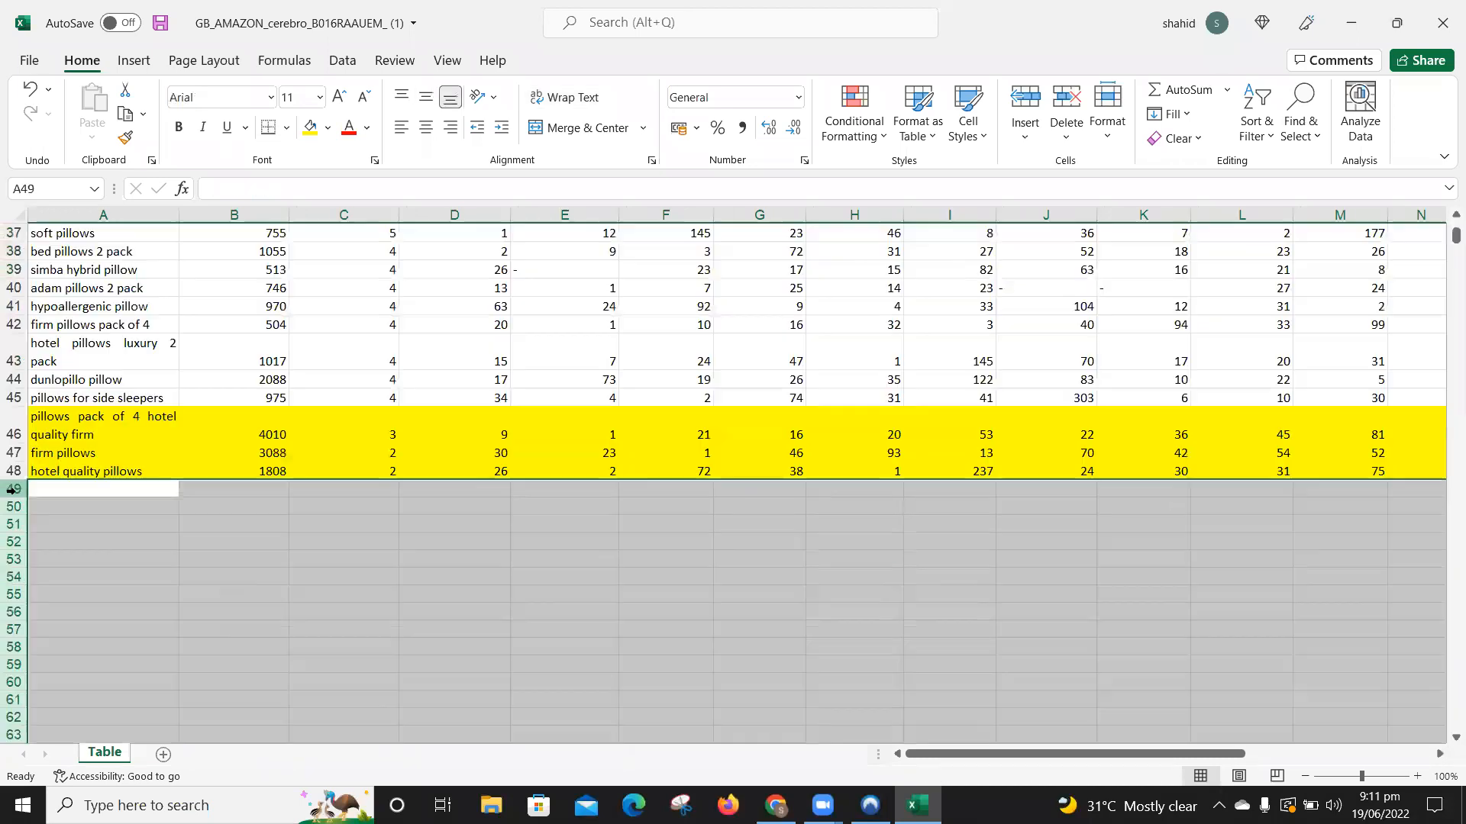
Step: Delete the "viewstar pillows" row directly below the table header
{"action": "key", "text": "Up"}
{"action": "key", "text": "Up"}
{"action": "key", "text": "Up"}
{"action": "key", "text": "Up"}
{"action": "key", "text": "Up"}
{"action": "key", "text": "Up"}
{"action": "key", "text": "Up"}
{"action": "key", "text": "Up"}
{"action": "key", "text": "Up"}
{"action": "key", "text": "Up"}
{"action": "key", "text": "Up"}
{"action": "key", "text": "Up"}
{"action": "key", "text": "Up"}
{"action": "key", "text": "Up"}
{"action": "key", "text": "Up"}
{"action": "key", "text": "Up"}
{"action": "key", "text": "Up"}
{"action": "key", "text": "Up"}
{"action": "key", "text": "Up"}
{"action": "key", "text": "Up"}
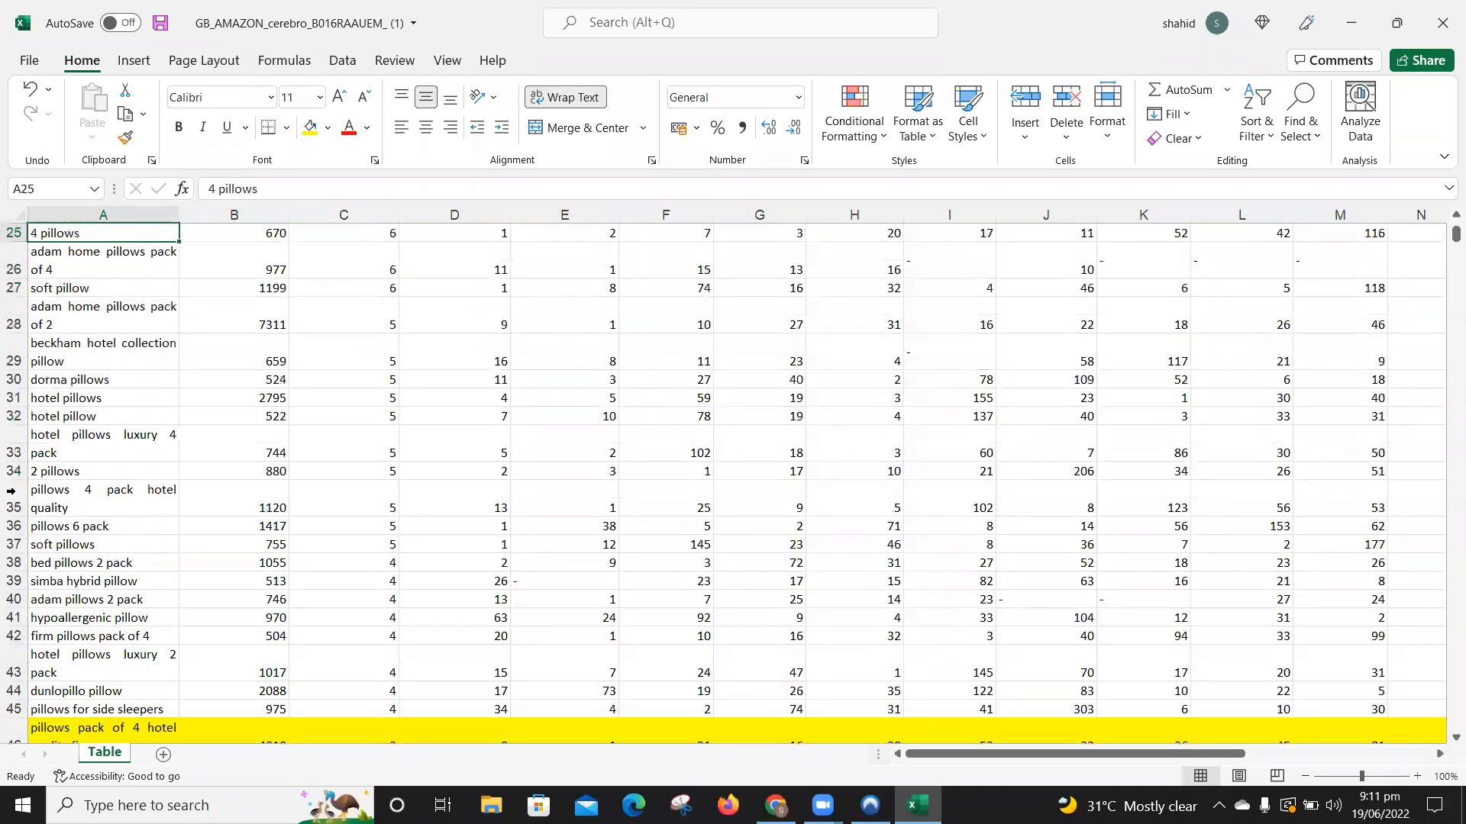
{"action": "key", "text": "Up"}
{"action": "key", "text": "Up"}
{"action": "key", "text": "Up"}
{"action": "key", "text": "Up"}
{"action": "key", "text": "Up"}
{"action": "key", "text": "Up"}
{"action": "key", "text": "Up"}
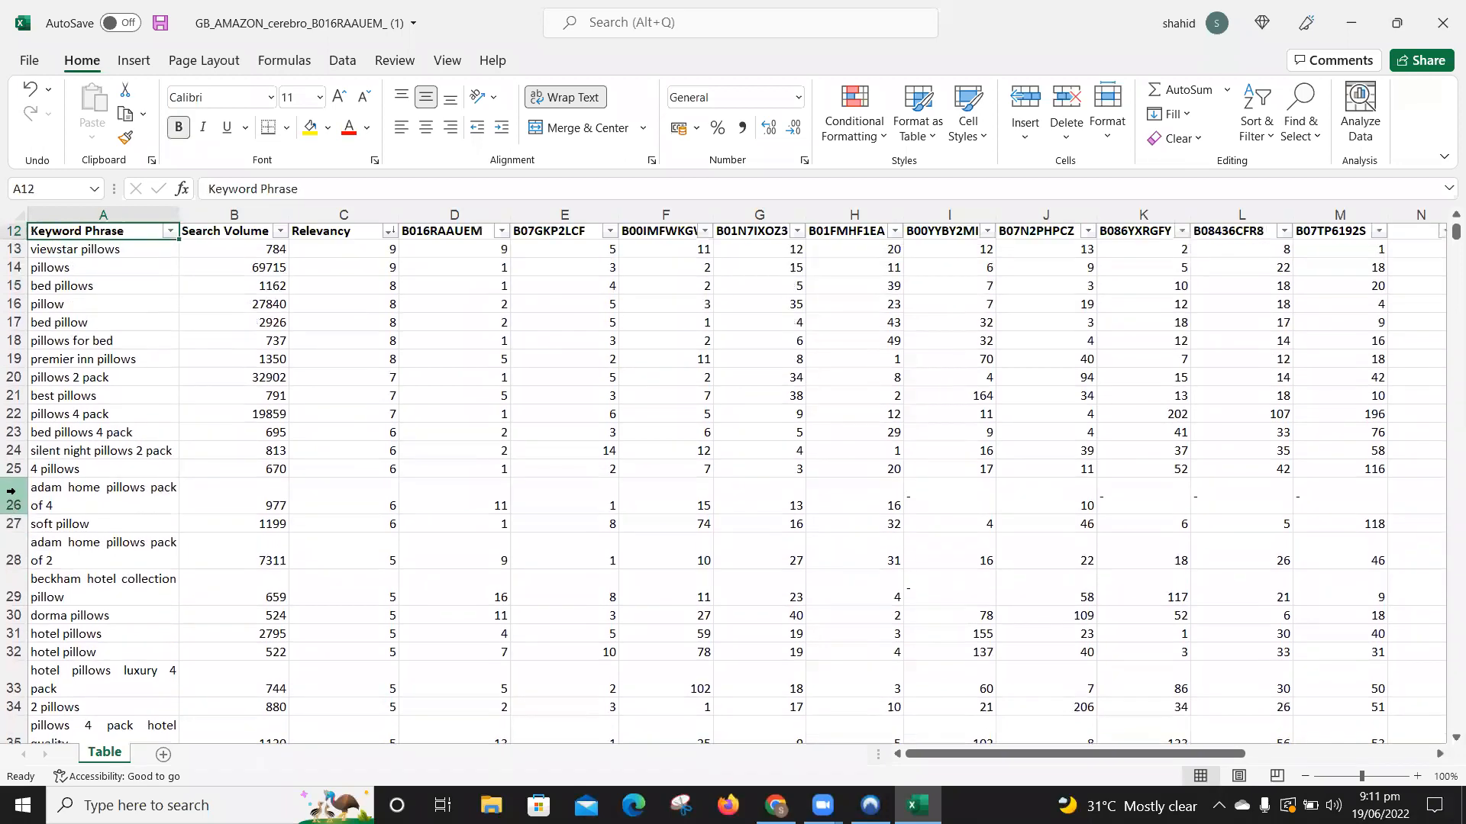
{"action": "key", "text": "Down"}
{"action": "key", "text": "Down"}
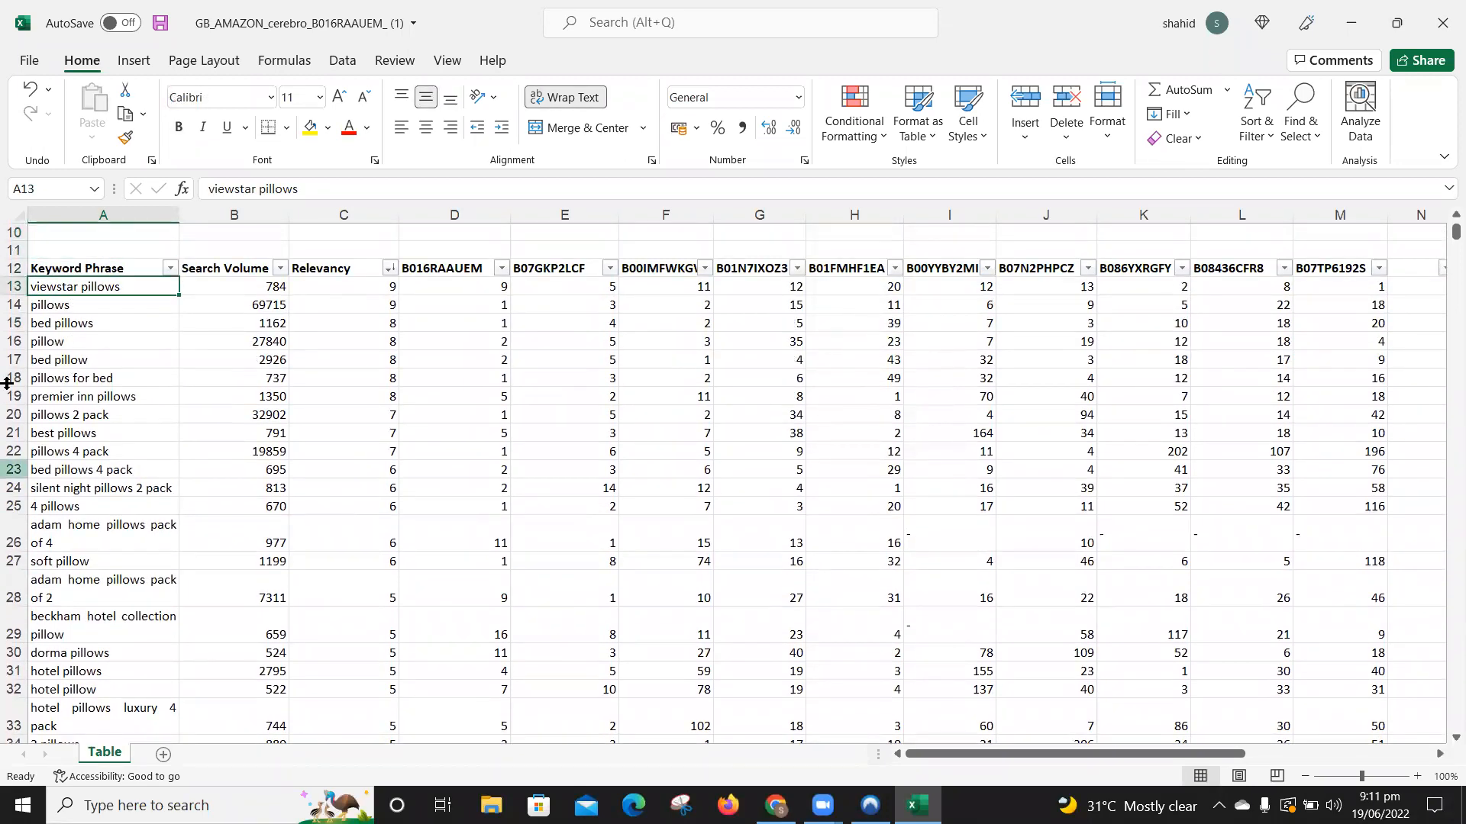
{"action": "left_click", "coordinate": [16, 285]}
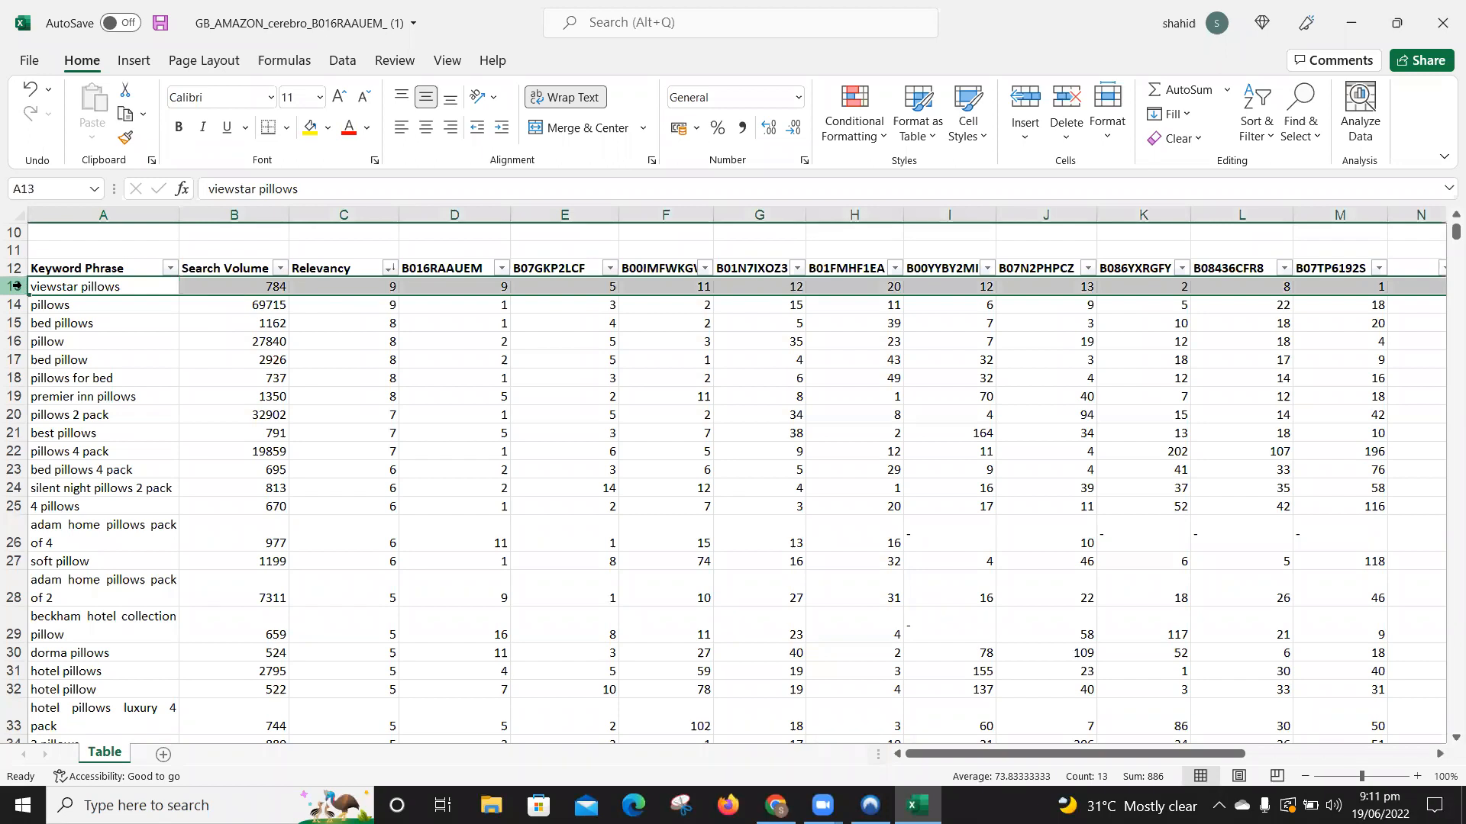
{"action": "key", "text": "ctrl+minus"}
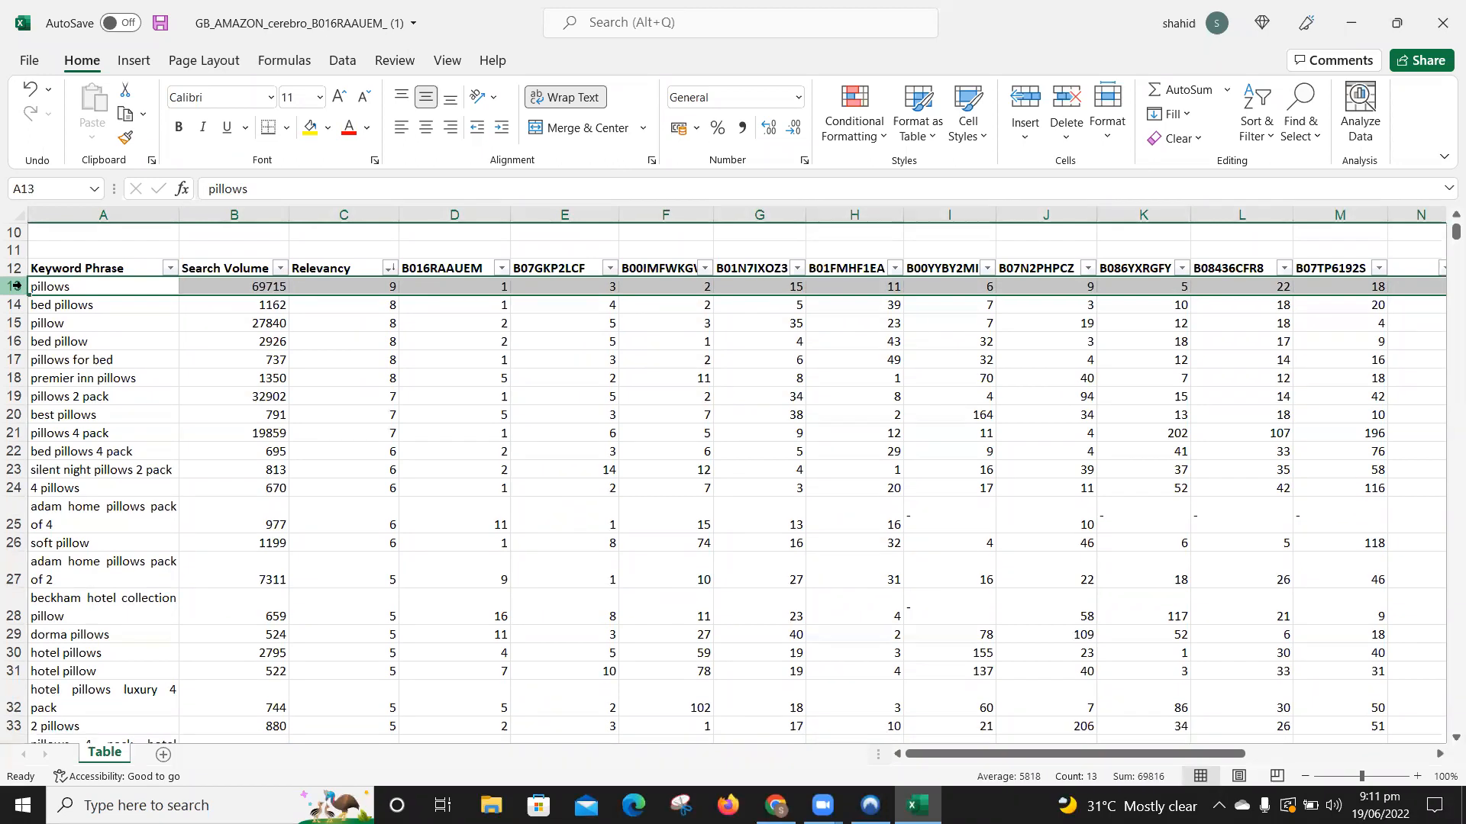
Step: Delete the "silent night pillows 2 pack" and "adam home pillows pack of 4" rows
{"action": "left_click", "coordinate": [12, 304]}
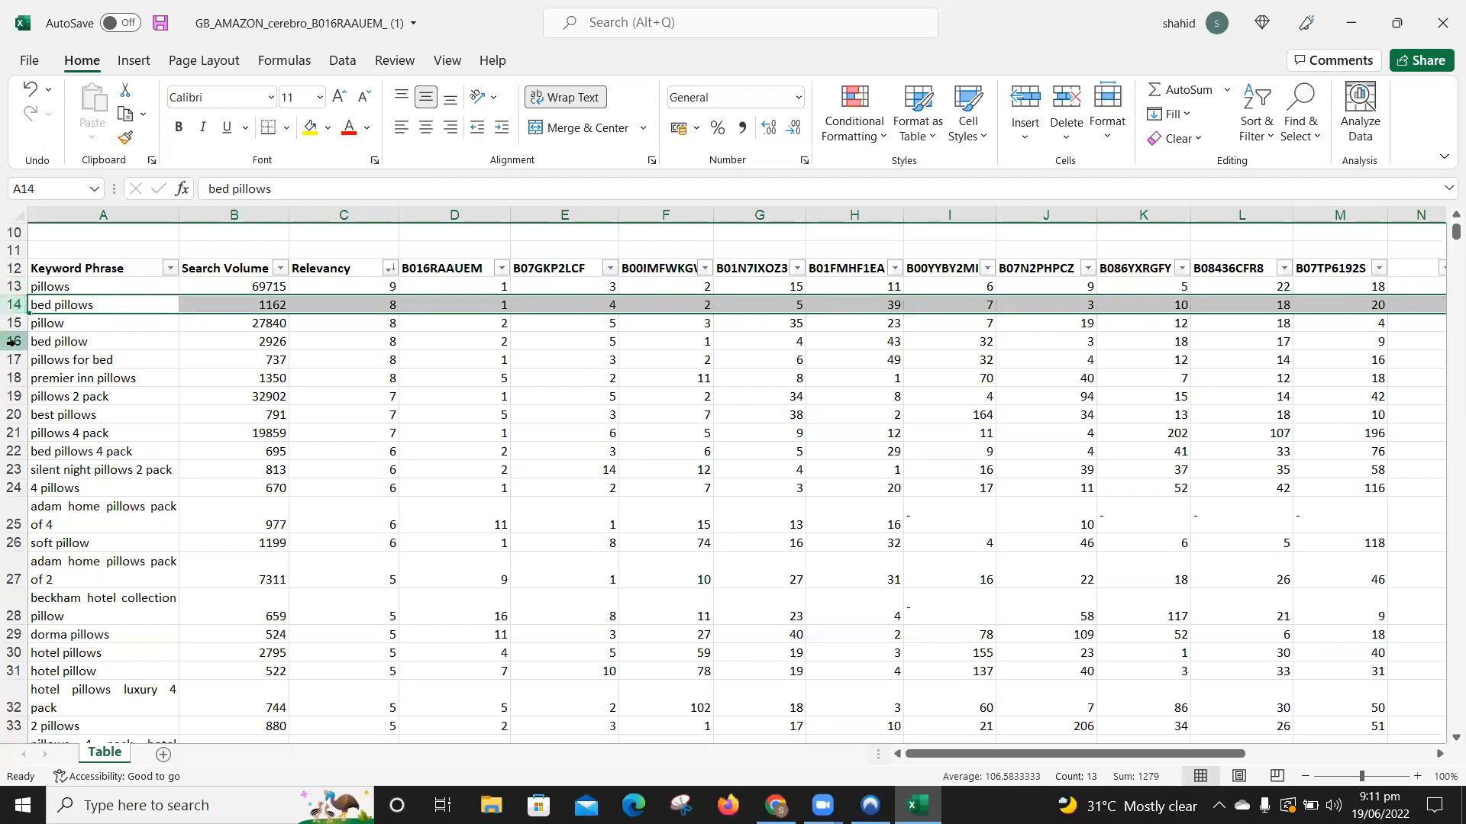
{"action": "left_click", "coordinate": [12, 341]}
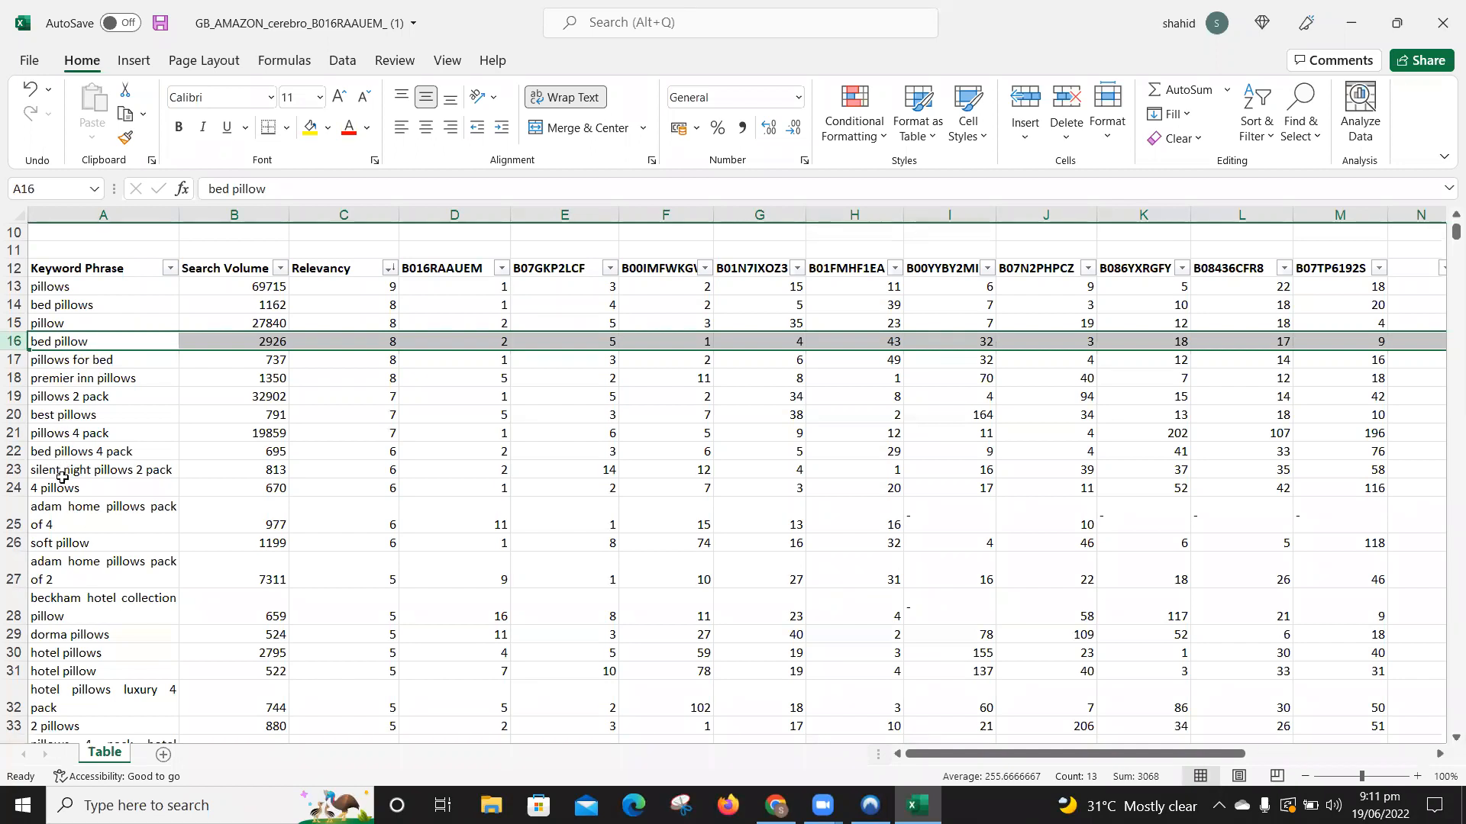
{"action": "left_click", "coordinate": [11, 471]}
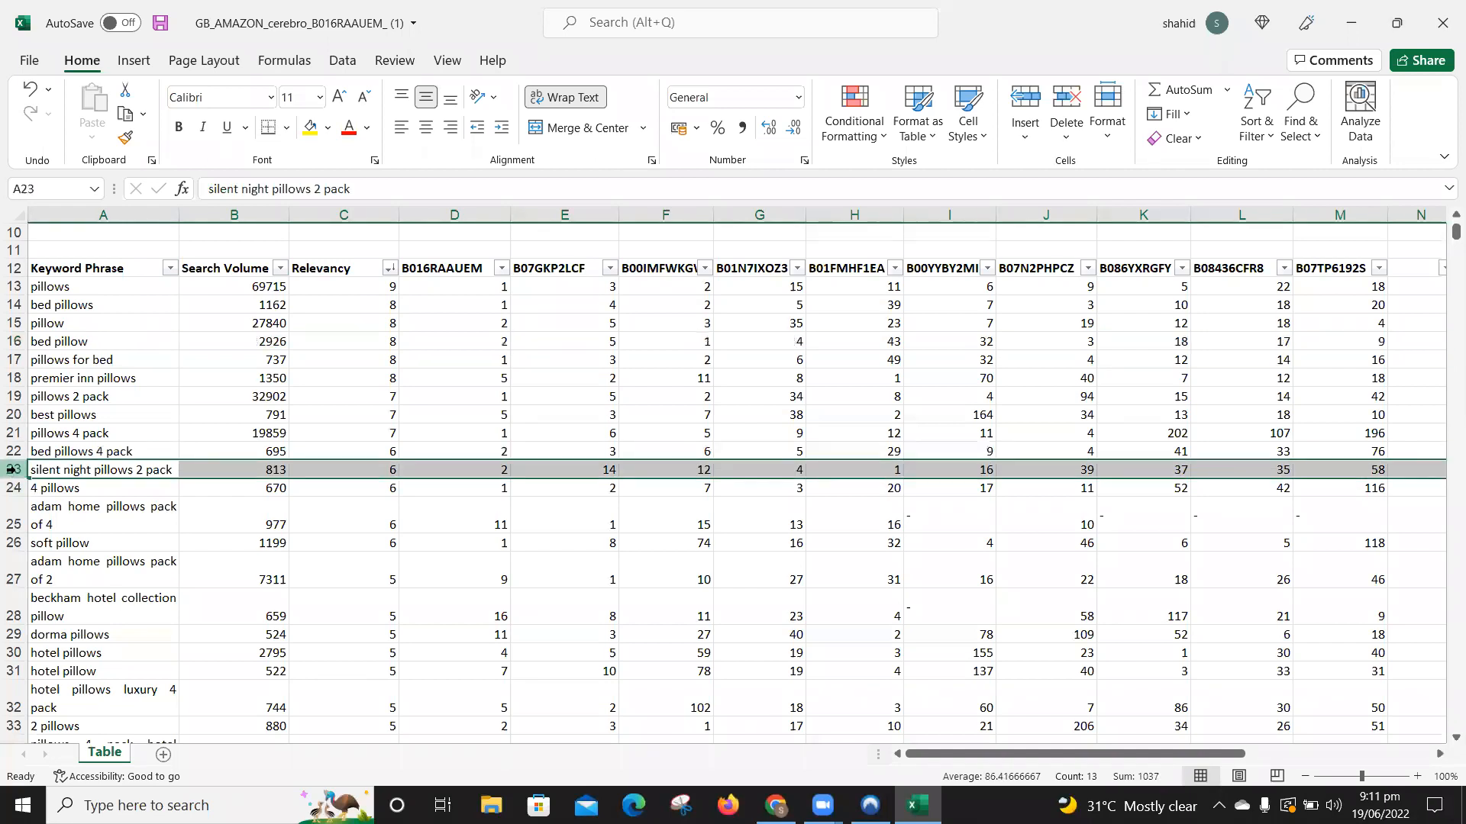
{"action": "mouse_move", "coordinate": [11, 470]}
{"action": "left_mouse_down"}
{"action": "mouse_move", "coordinate": [11, 487]}
{"action": "mouse_move", "coordinate": [10, 470]}
{"action": "left_mouse_up"}
{"action": "left_click", "coordinate": [10, 470]}
{"action": "key", "text": "ctrl+minus"}
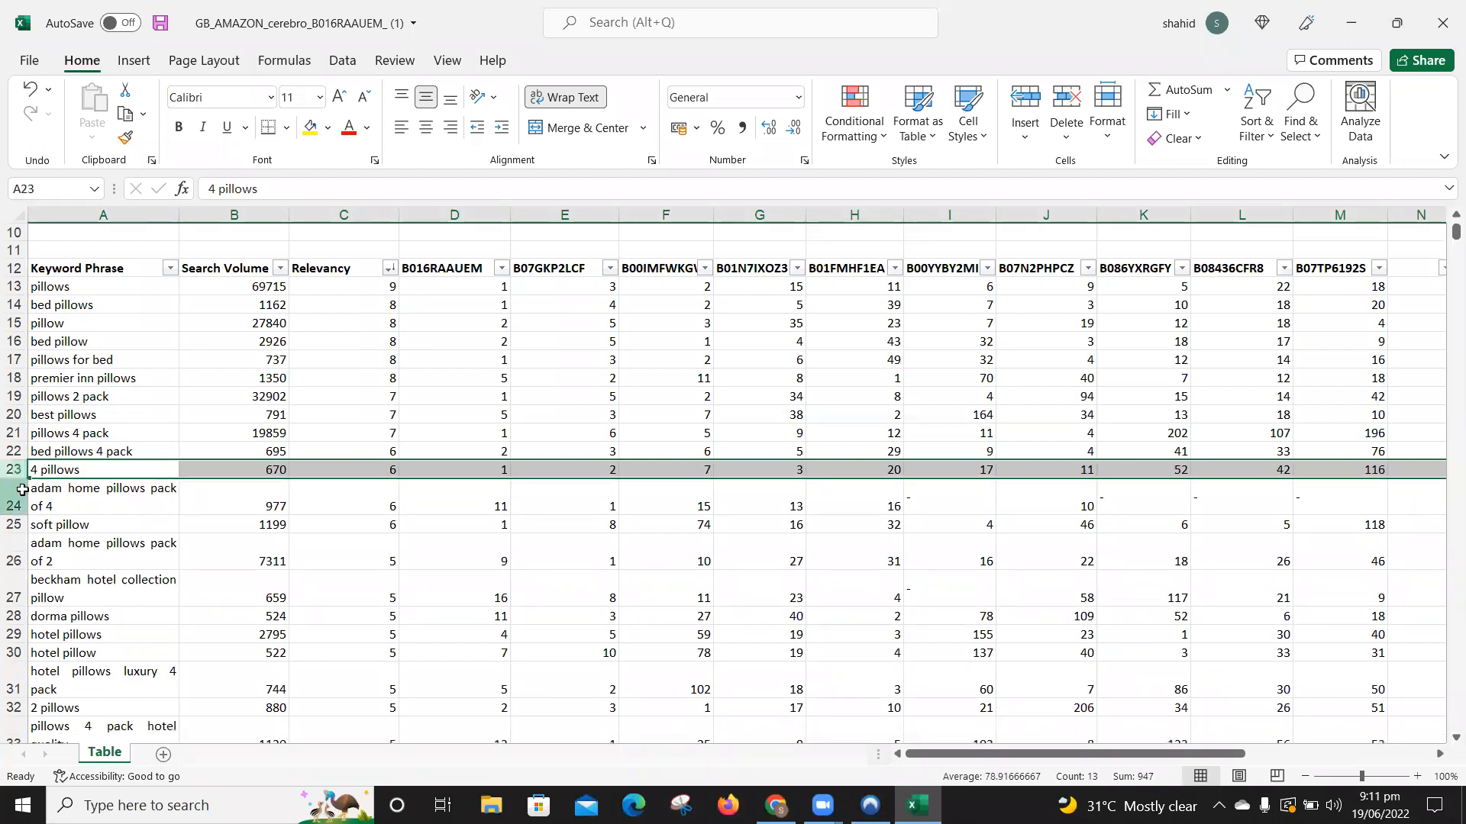
{"action": "left_click", "coordinate": [18, 490]}
{"action": "key", "text": "ctrl+minus"}
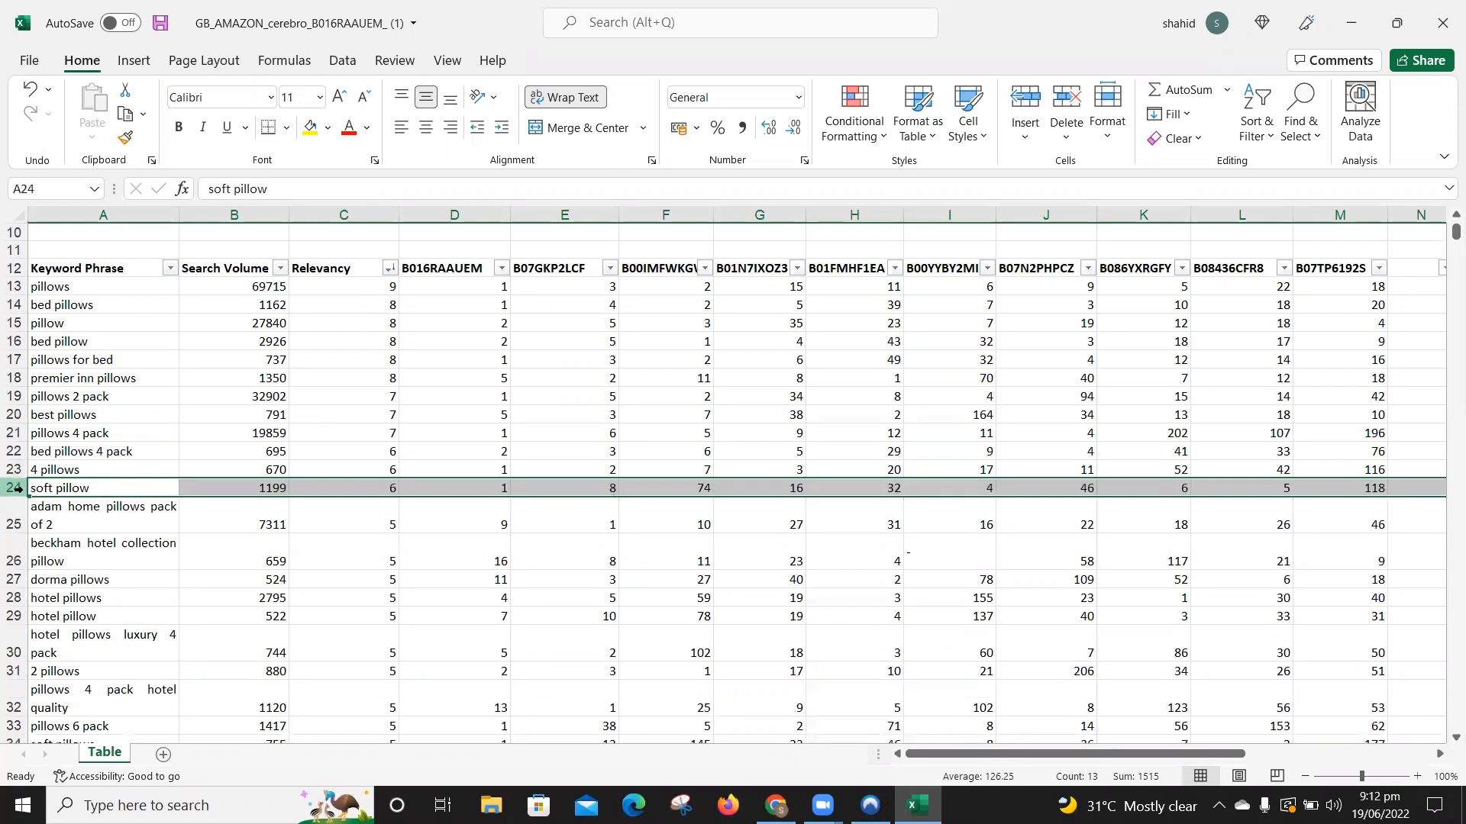
Step: Delete the rows for "adam home pillows pack of 2", "beckham hotel collection pillow" and "dorma pillows"
{"action": "key", "text": "Down"}
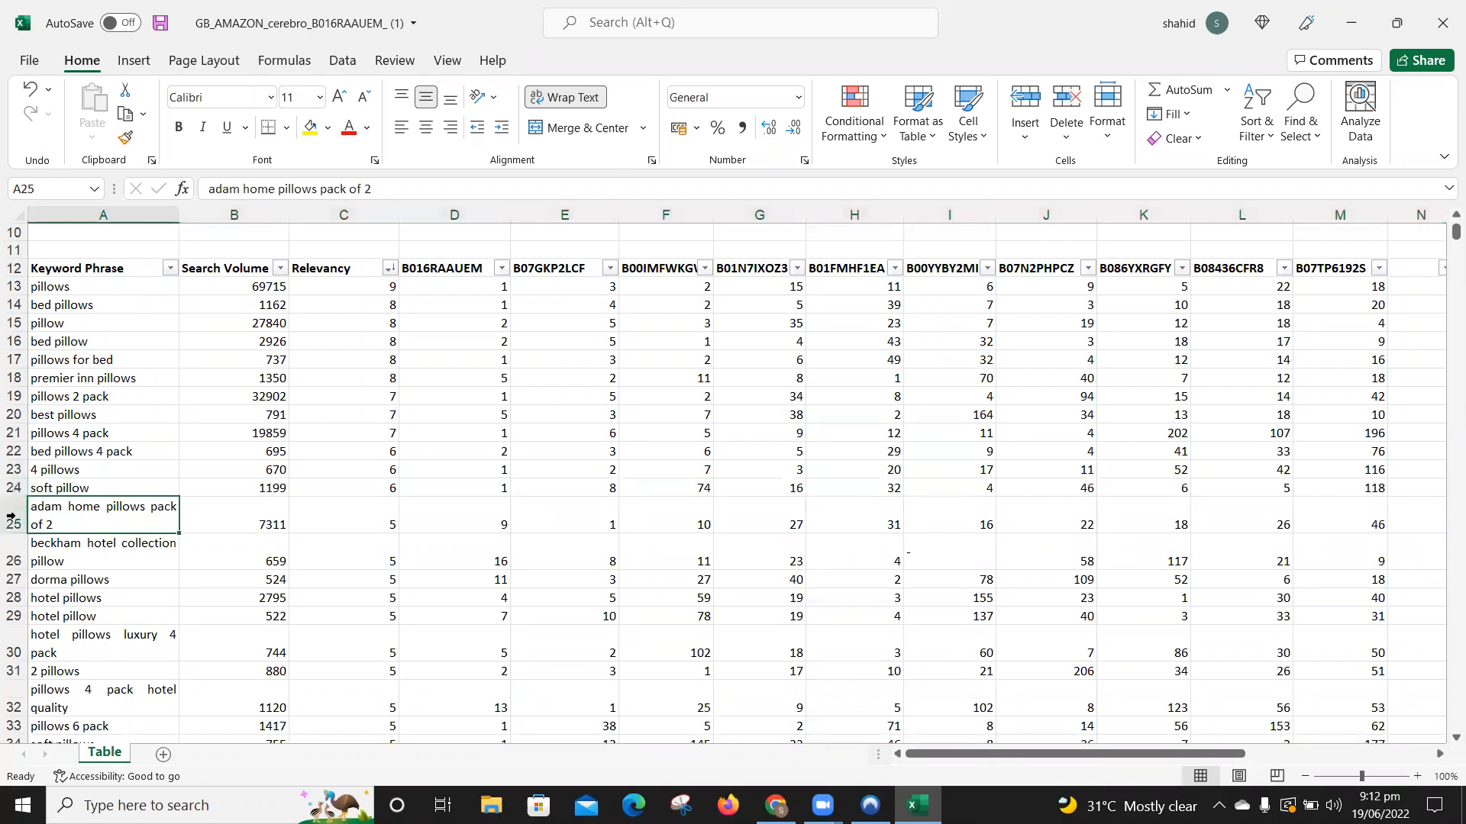
{"action": "left_click", "coordinate": [17, 515]}
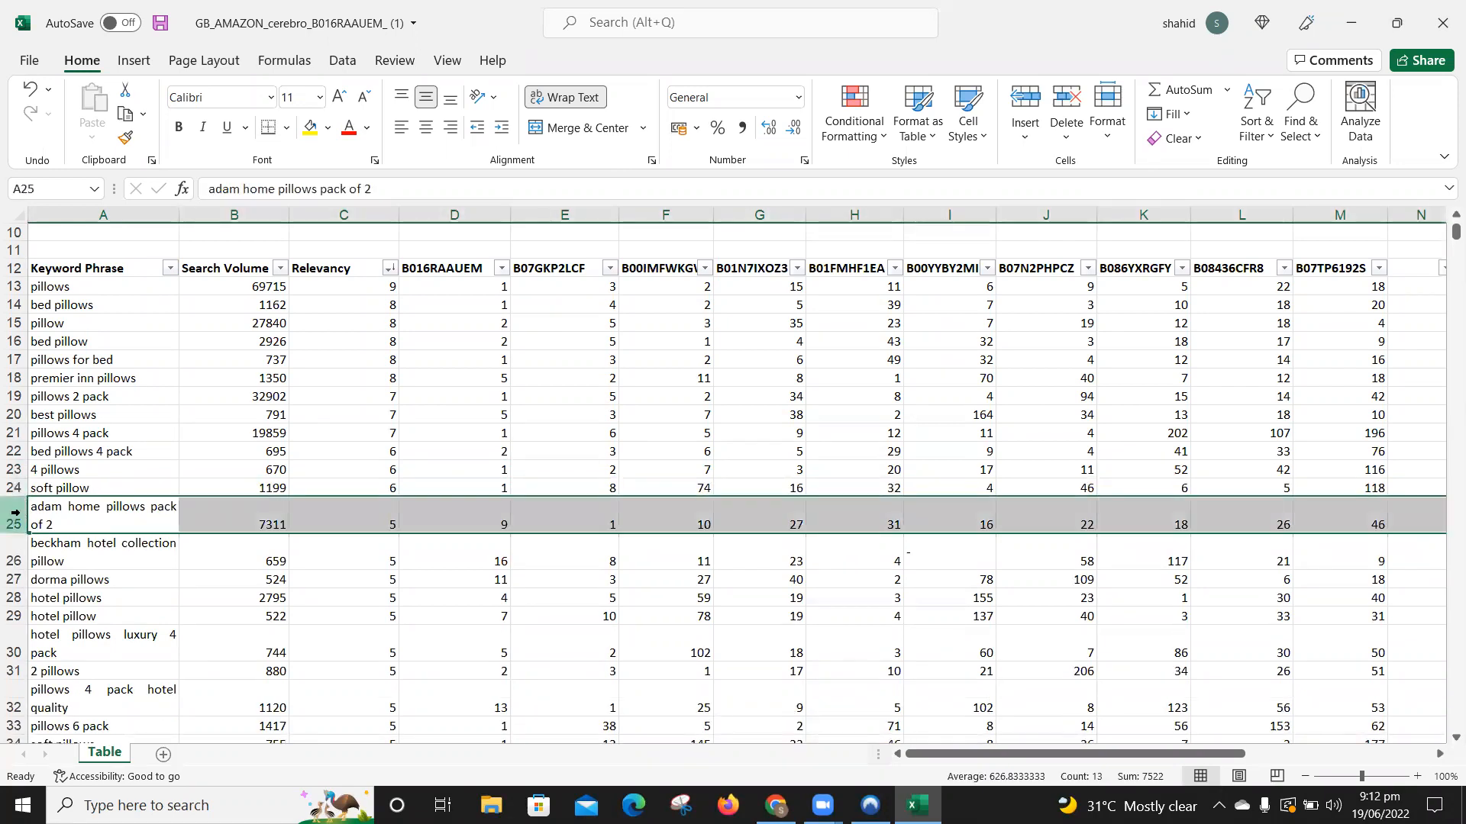
{"action": "key", "text": "ctrl+minus"}
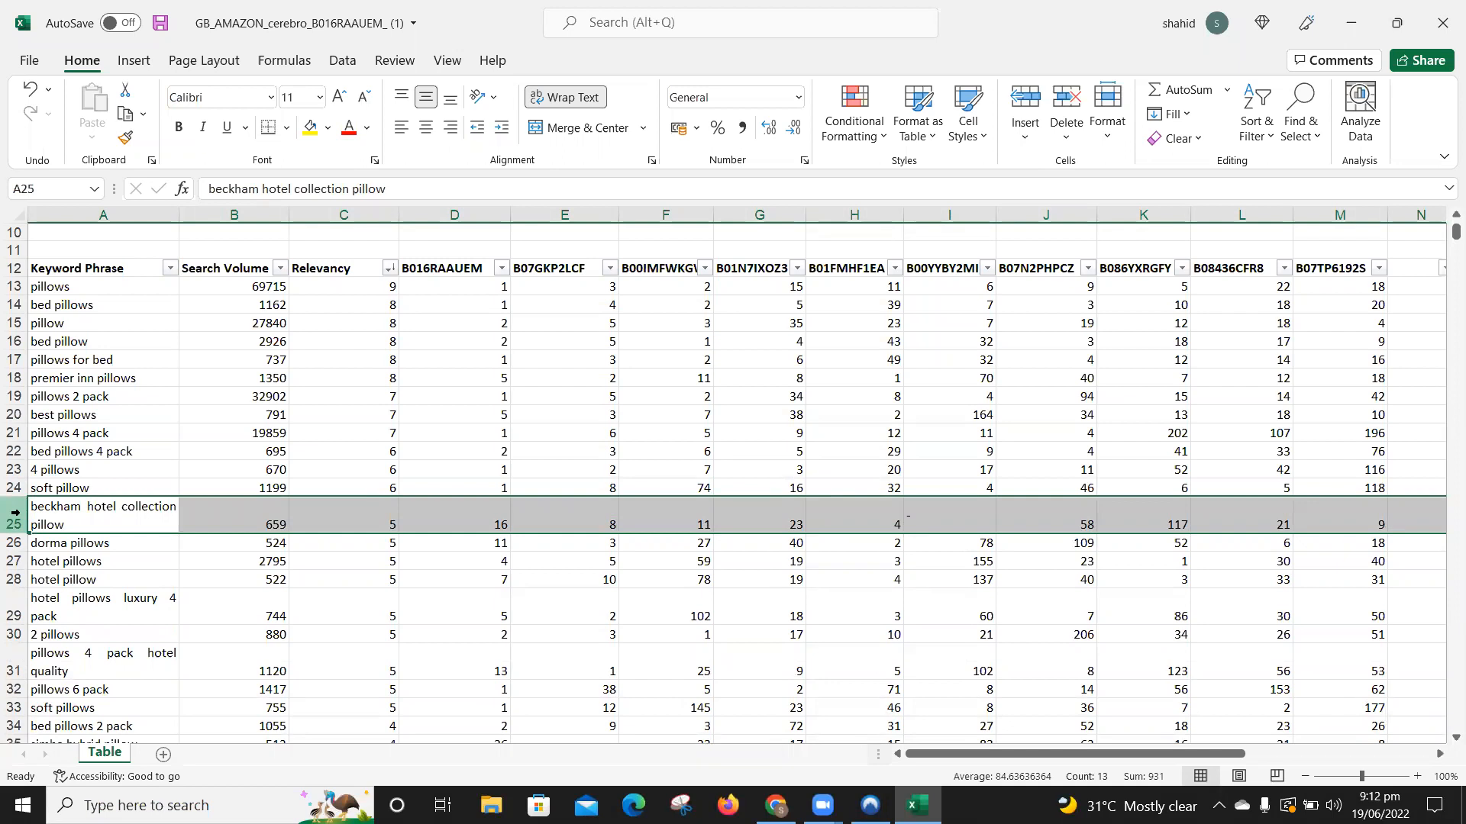
{"action": "key", "text": "ctrl+minus"}
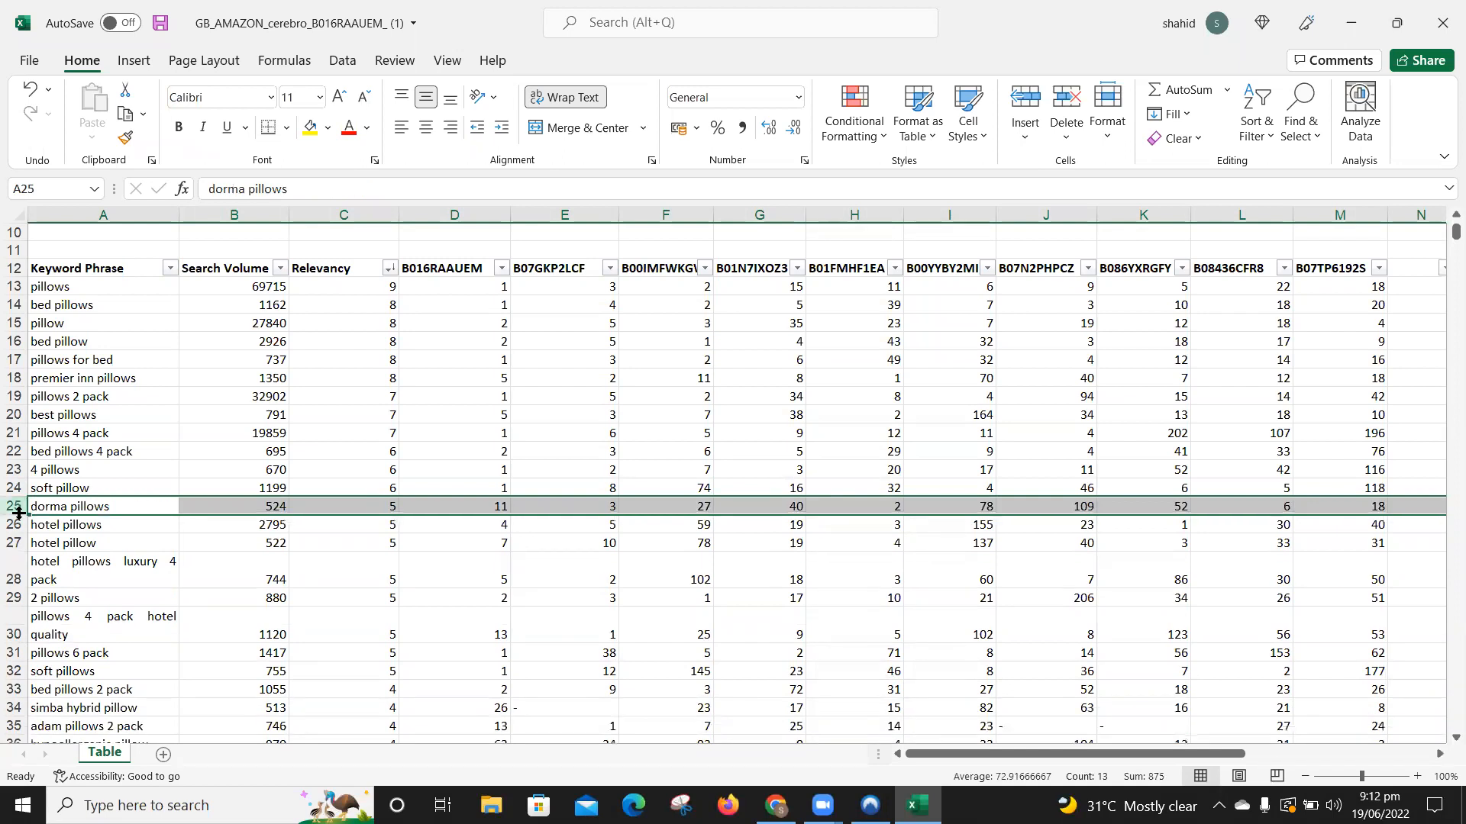
{"action": "key", "text": "ctrl+minus"}
Step: Check the keywords below "hotel pillows" and delete the "simba hybrid pillow" and "adam pillows 2 pack" rows
{"action": "key", "text": "Down"}
{"action": "key", "text": "Down"}
{"action": "key", "text": "Down"}
{"action": "key", "text": "Down"}
{"action": "key", "text": "Down"}
{"action": "key", "text": "Down"}
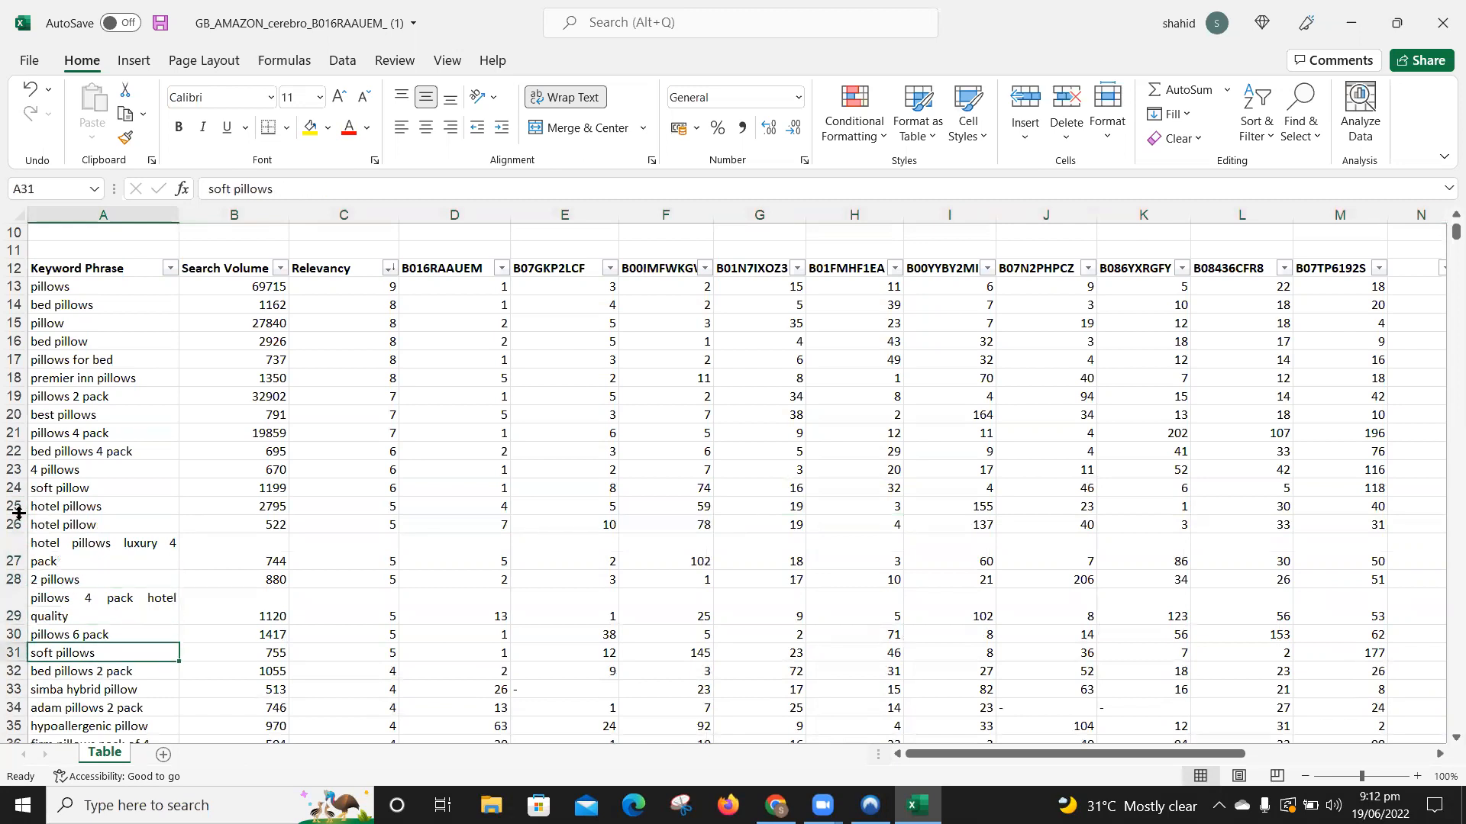
{"action": "key", "text": "Up"}
{"action": "key", "text": "Up"}
{"action": "key", "text": "Right"}
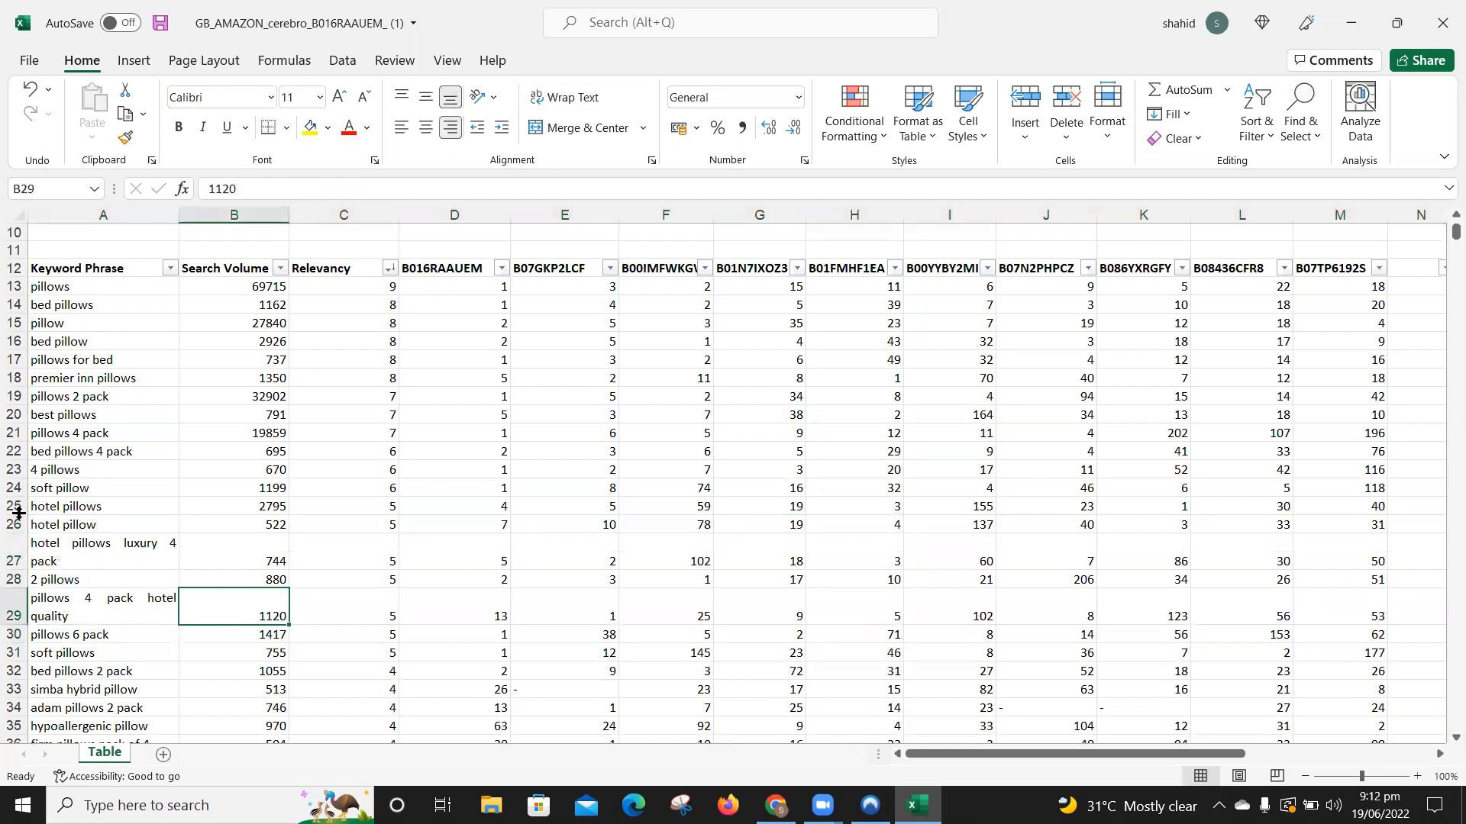
{"action": "key", "text": "Left"}
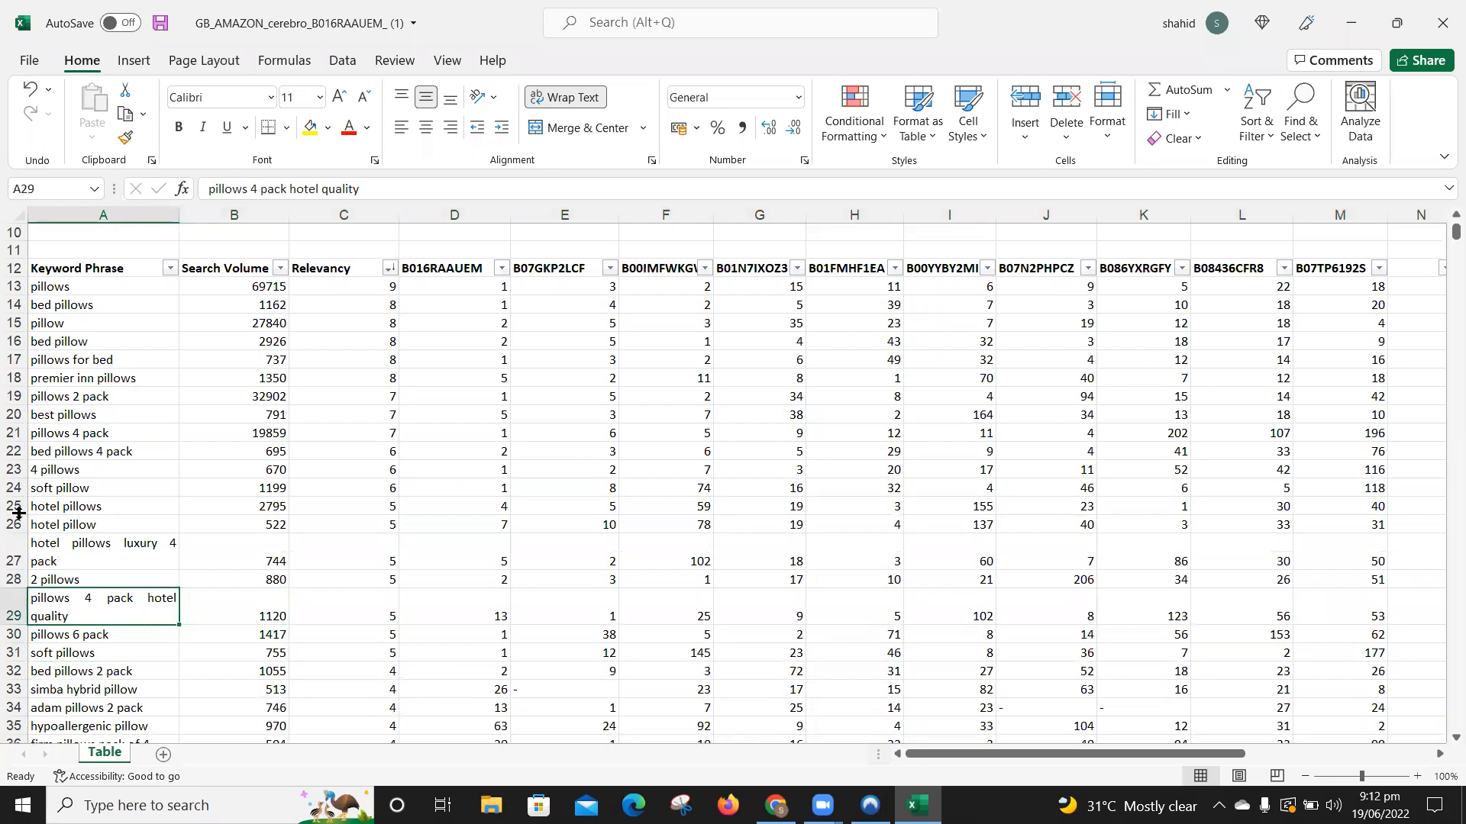
{"action": "key", "text": "Right"}
{"action": "key", "text": "Left"}
{"action": "key", "text": "Down"}
{"action": "key", "text": "Down"}
{"action": "key", "text": "Down"}
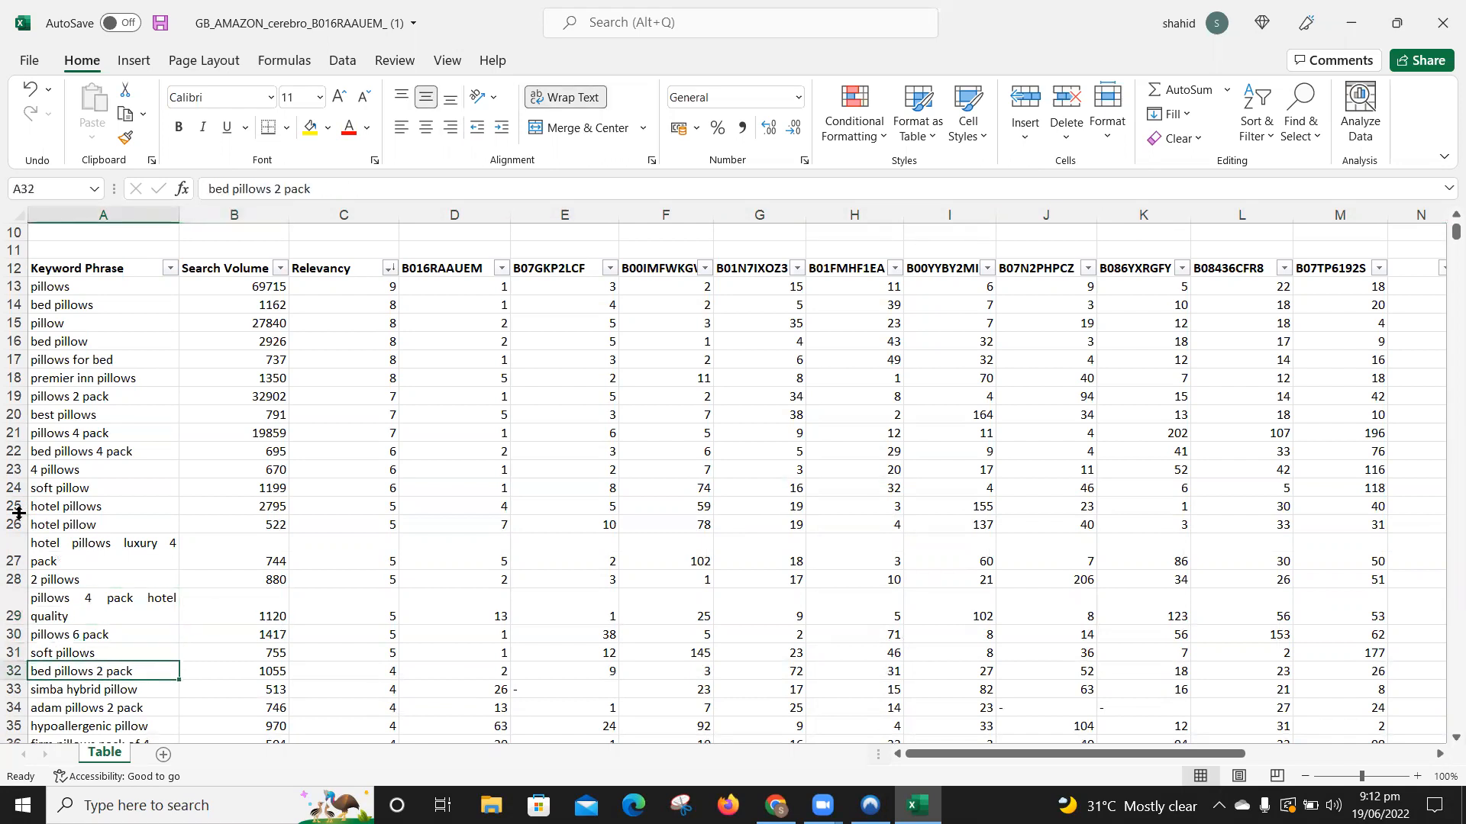
{"action": "key", "text": "Down"}
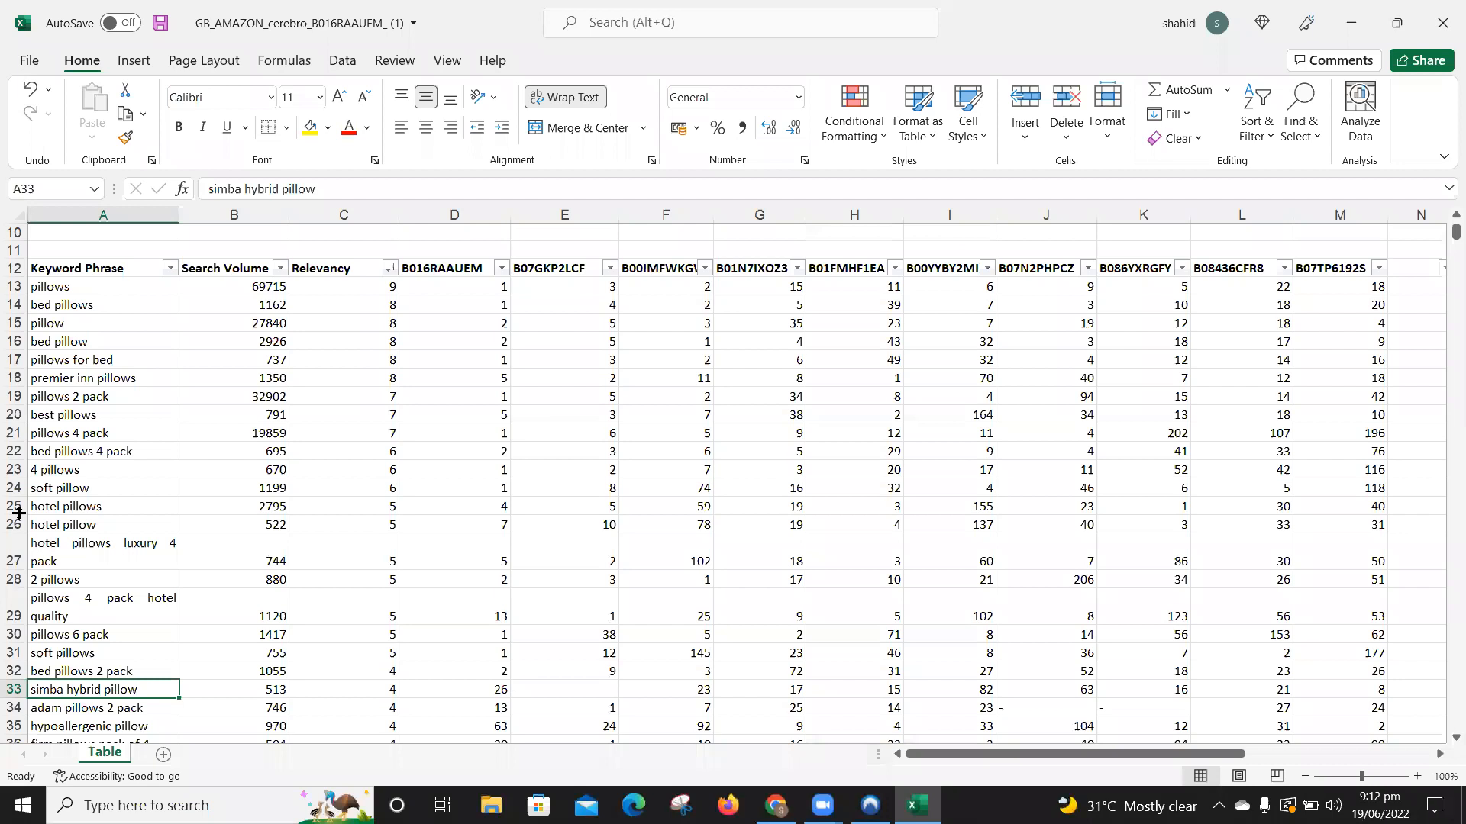
{"action": "key", "text": "ctrl+minus"}
{"action": "key", "text": "Down"}
{"action": "key", "text": "Down"}
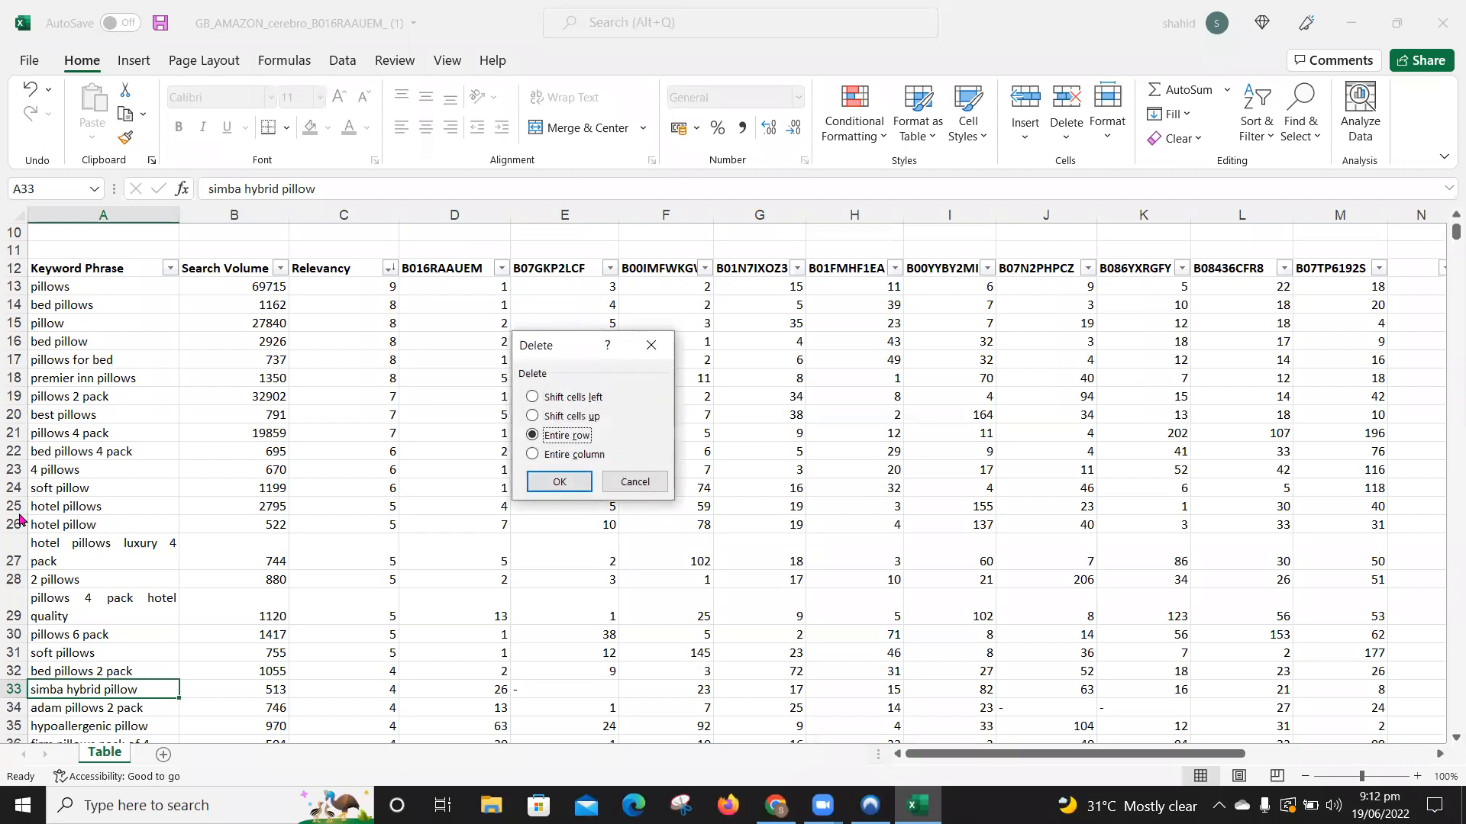
{"action": "key", "text": "Return"}
{"action": "key", "text": "Down"}
{"action": "key", "text": "Up"}
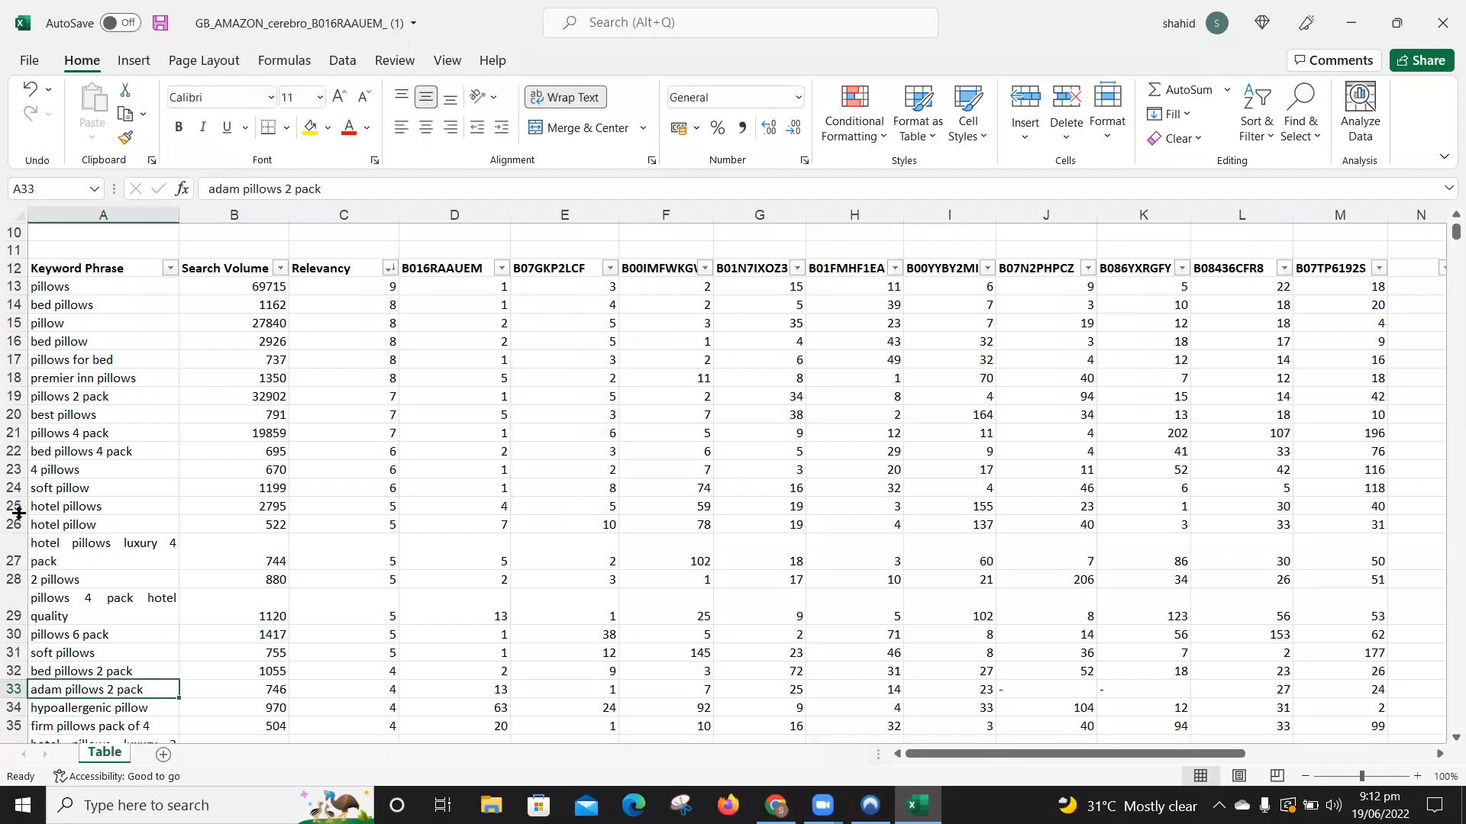
{"action": "left_click", "coordinate": [11, 690]}
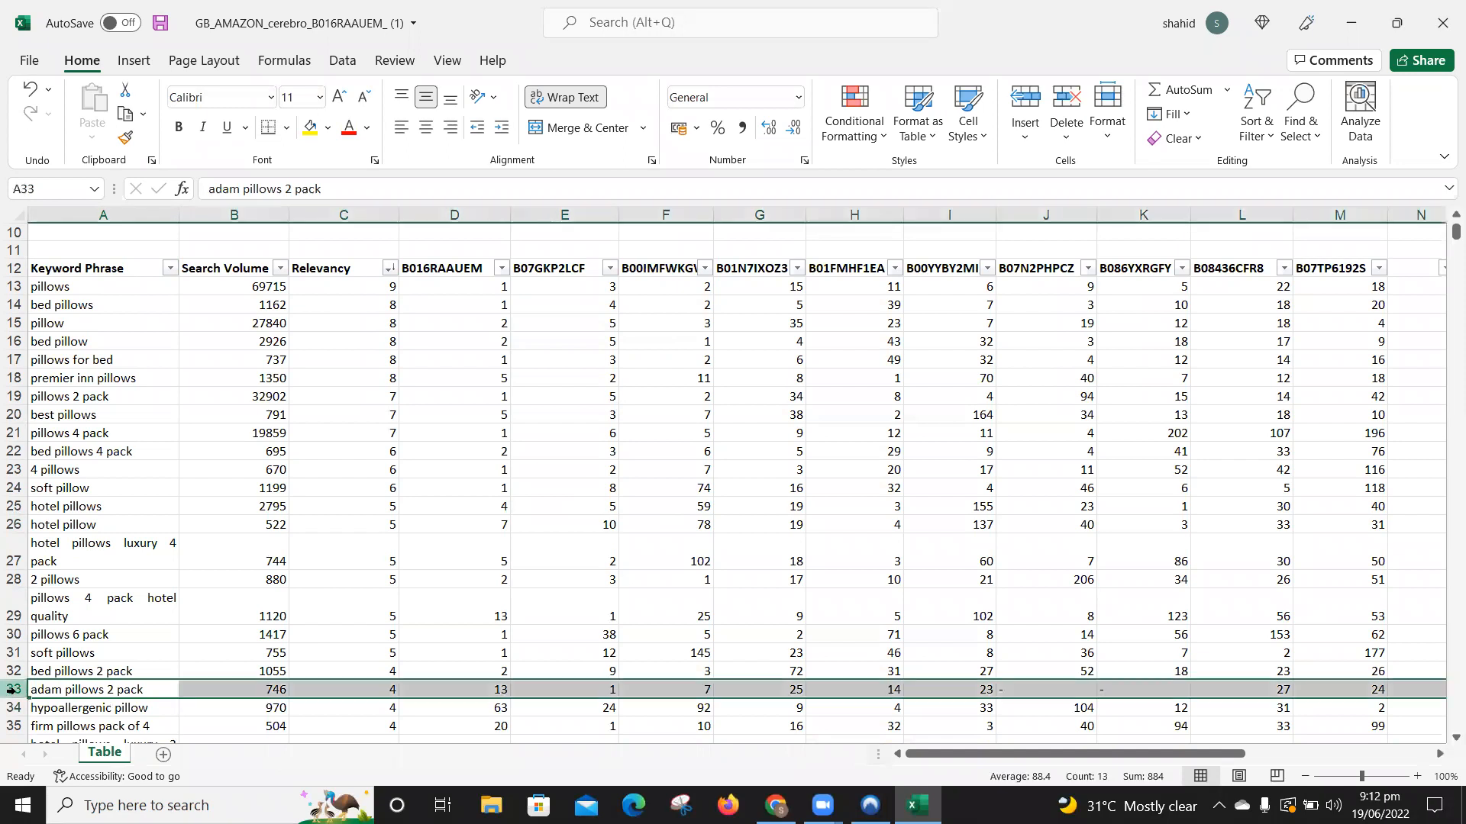
{"action": "key", "text": "ctrl+minus"}
Step: Delete the "dunlopillo pillow" row above "pillows for side sleepers"
{"action": "key", "text": "Down"}
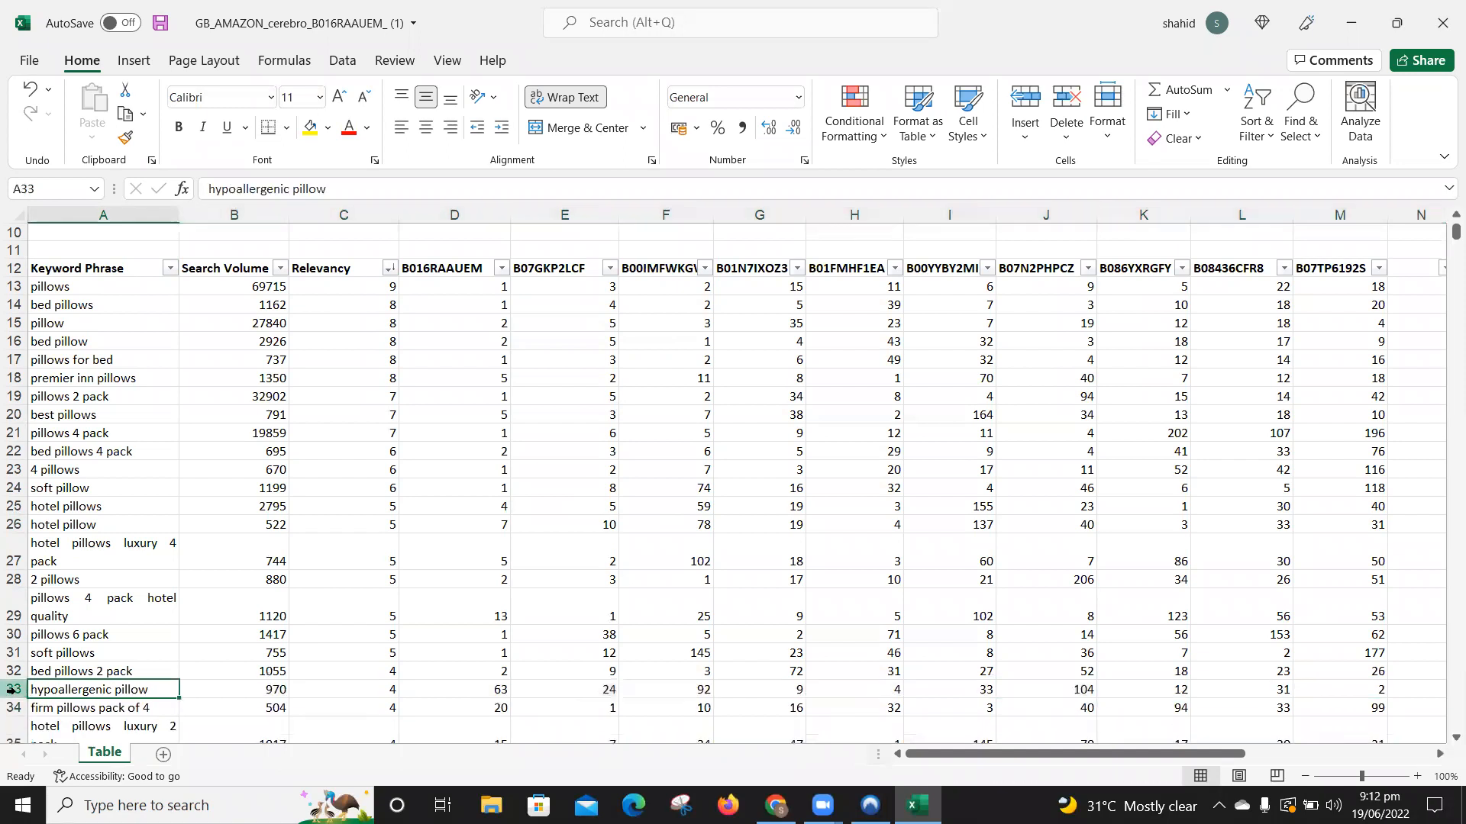
{"action": "key", "text": "Down"}
{"action": "key", "text": "Down"}
{"action": "key", "text": "Up"}
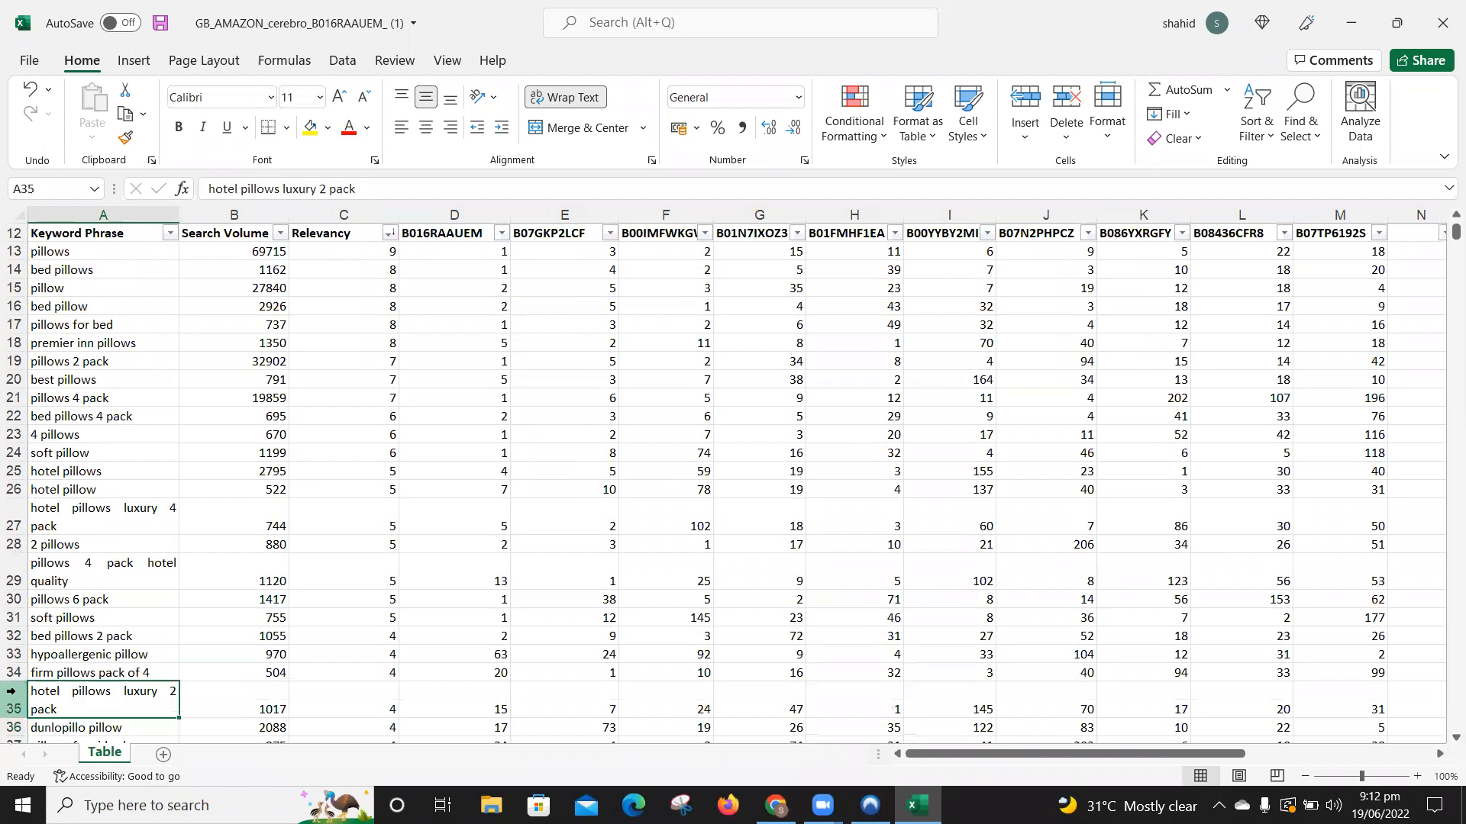
{"action": "key", "text": "Down"}
{"action": "key", "text": "Down"}
{"action": "key", "text": "Down"}
{"action": "key", "text": "Down"}
{"action": "key", "text": "Up"}
{"action": "key", "text": "Up"}
{"action": "key", "text": "Up"}
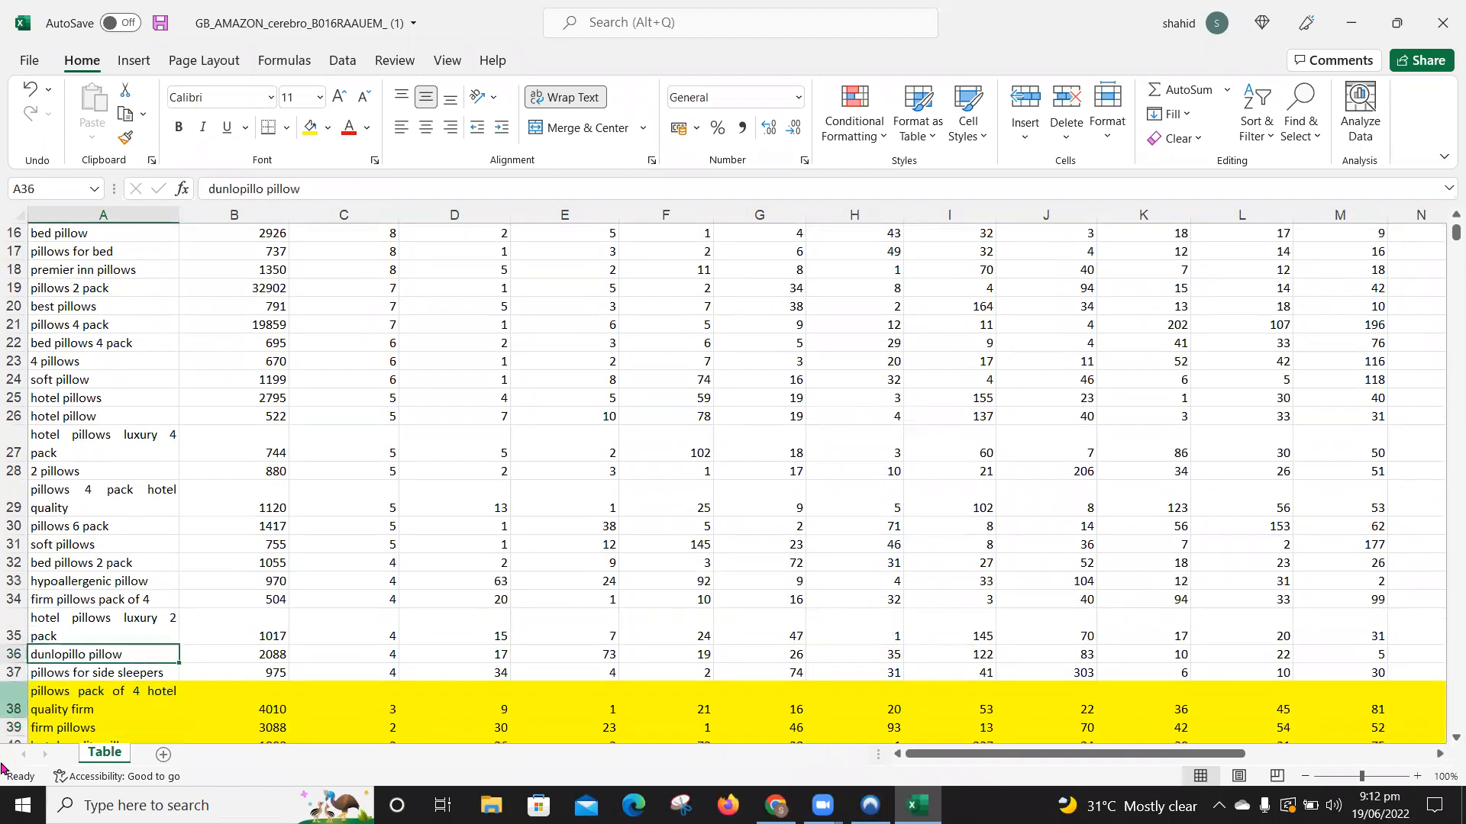
{"action": "left_click", "coordinate": [11, 655]}
{"action": "key", "text": "ctrl+minus"}
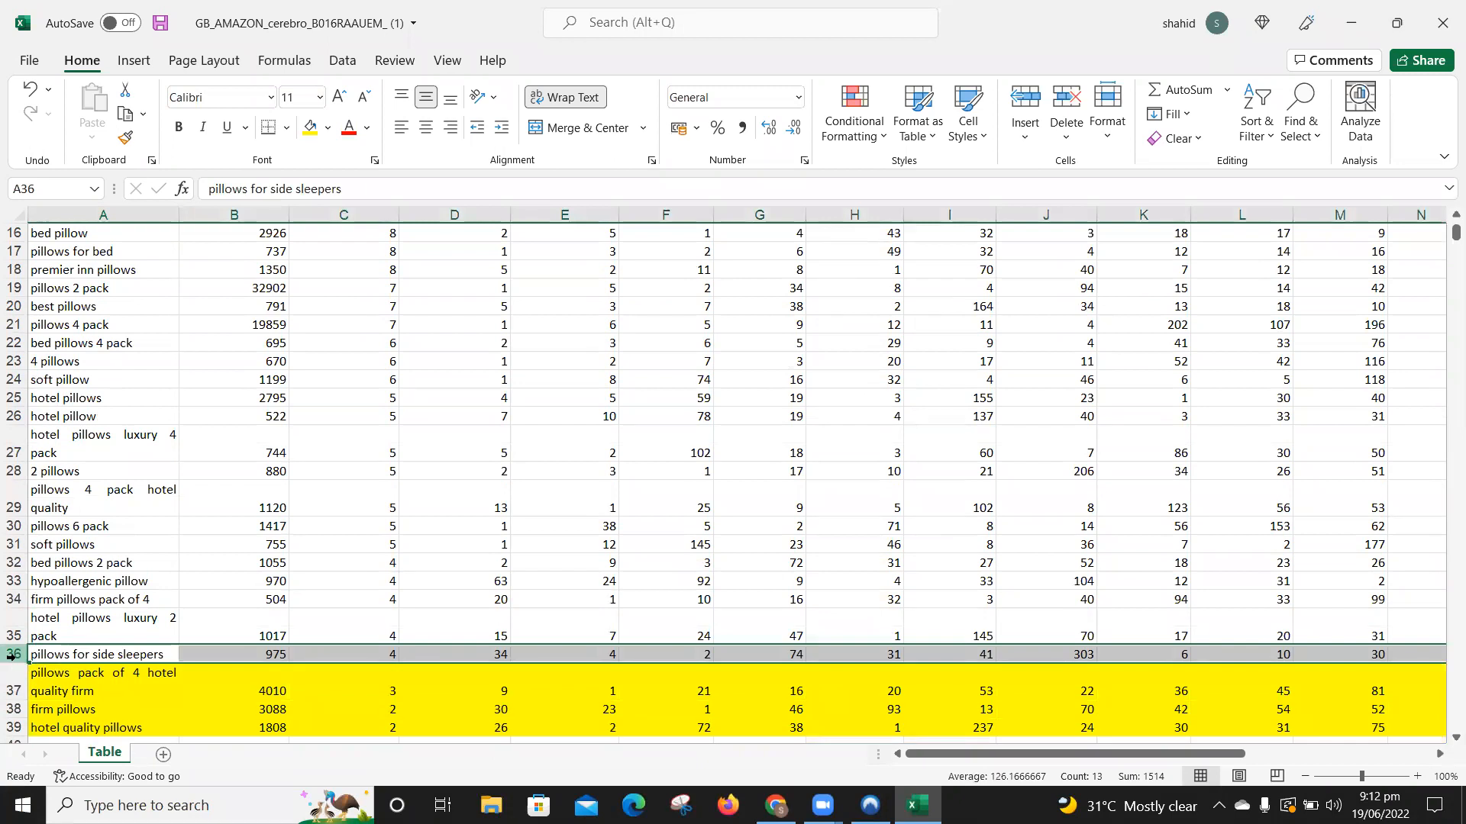
Step: Review the remaining keyword list from the yellow rows at its end back up to the table header
{"action": "key", "text": "Down"}
{"action": "key", "text": "Down"}
{"action": "key", "text": "Down"}
{"action": "key", "text": "Down"}
{"action": "key", "text": "Down"}
{"action": "key", "text": "Down"}
{"action": "key", "text": "Down"}
{"action": "key", "text": "Up"}
{"action": "key", "text": "Up"}
{"action": "key", "text": "Up"}
{"action": "key", "text": "Up"}
{"action": "key", "text": "Up"}
{"action": "key", "text": "Up"}
{"action": "key", "text": "Up"}
{"action": "key", "text": "Up"}
{"action": "key", "text": "Up"}
{"action": "key", "text": "Up"}
{"action": "key", "text": "Up"}
{"action": "key", "text": "Up"}
{"action": "key", "text": "Up"}
{"action": "key", "text": "Up"}
{"action": "key", "text": "Up"}
{"action": "key", "text": "Up"}
{"action": "key", "text": "Up"}
{"action": "key", "text": "Up"}
{"action": "key", "text": "Up"}
{"action": "key", "text": "Up"}
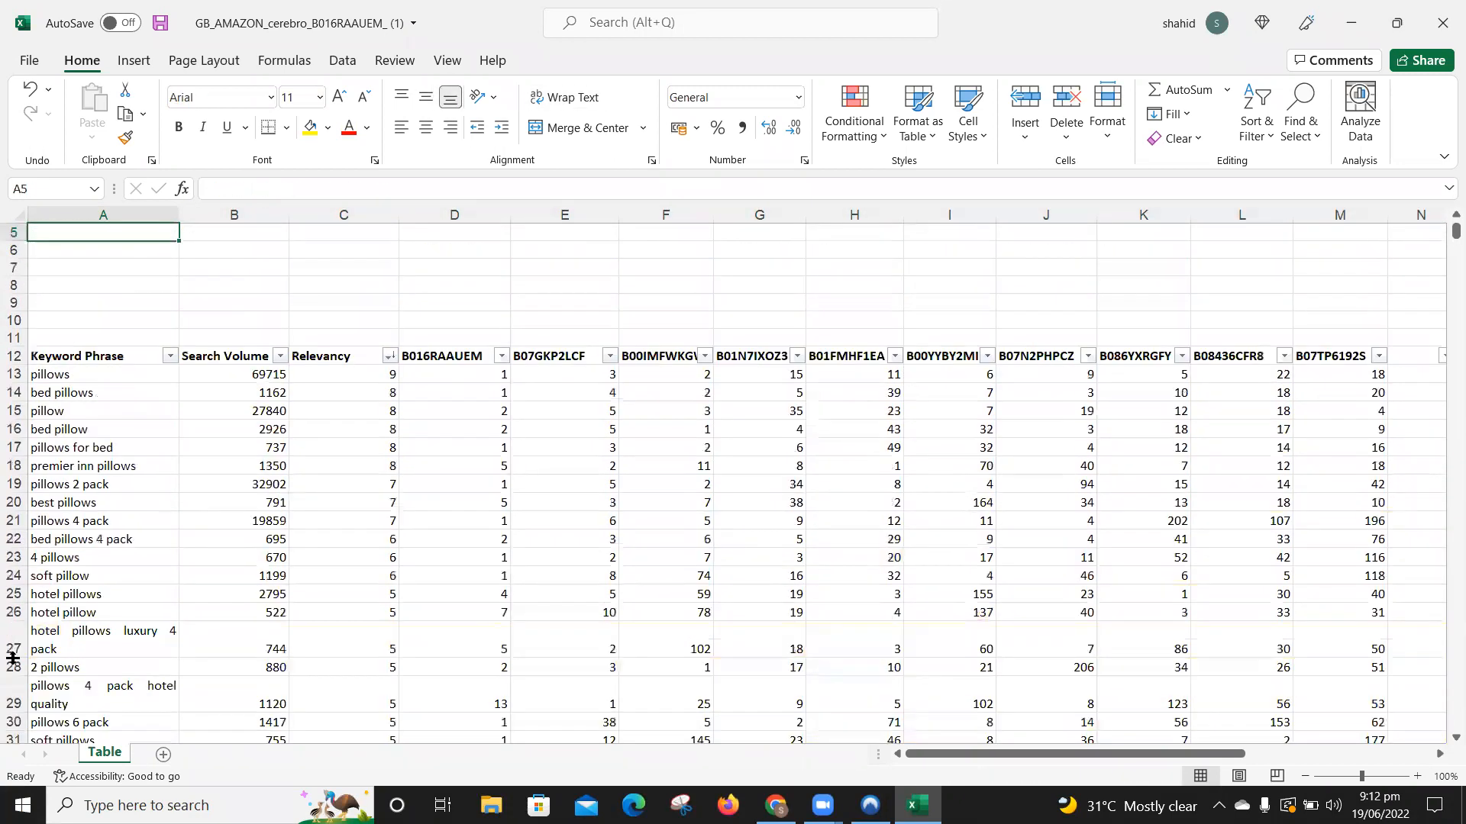
{"action": "key", "text": "Up"}
{"action": "key", "text": "Up"}
Step: Select all search volumes in B13:B39 and read their count and sum
{"action": "key", "text": "Down"}
{"action": "key", "text": "Down"}
{"action": "key", "text": "Down"}
{"action": "key", "text": "Down"}
{"action": "key", "text": "Down"}
{"action": "key", "text": "Down"}
{"action": "key", "text": "Down"}
{"action": "key", "text": "Down"}
{"action": "key", "text": "Down"}
{"action": "key", "text": "Down"}
{"action": "key", "text": "Right"}
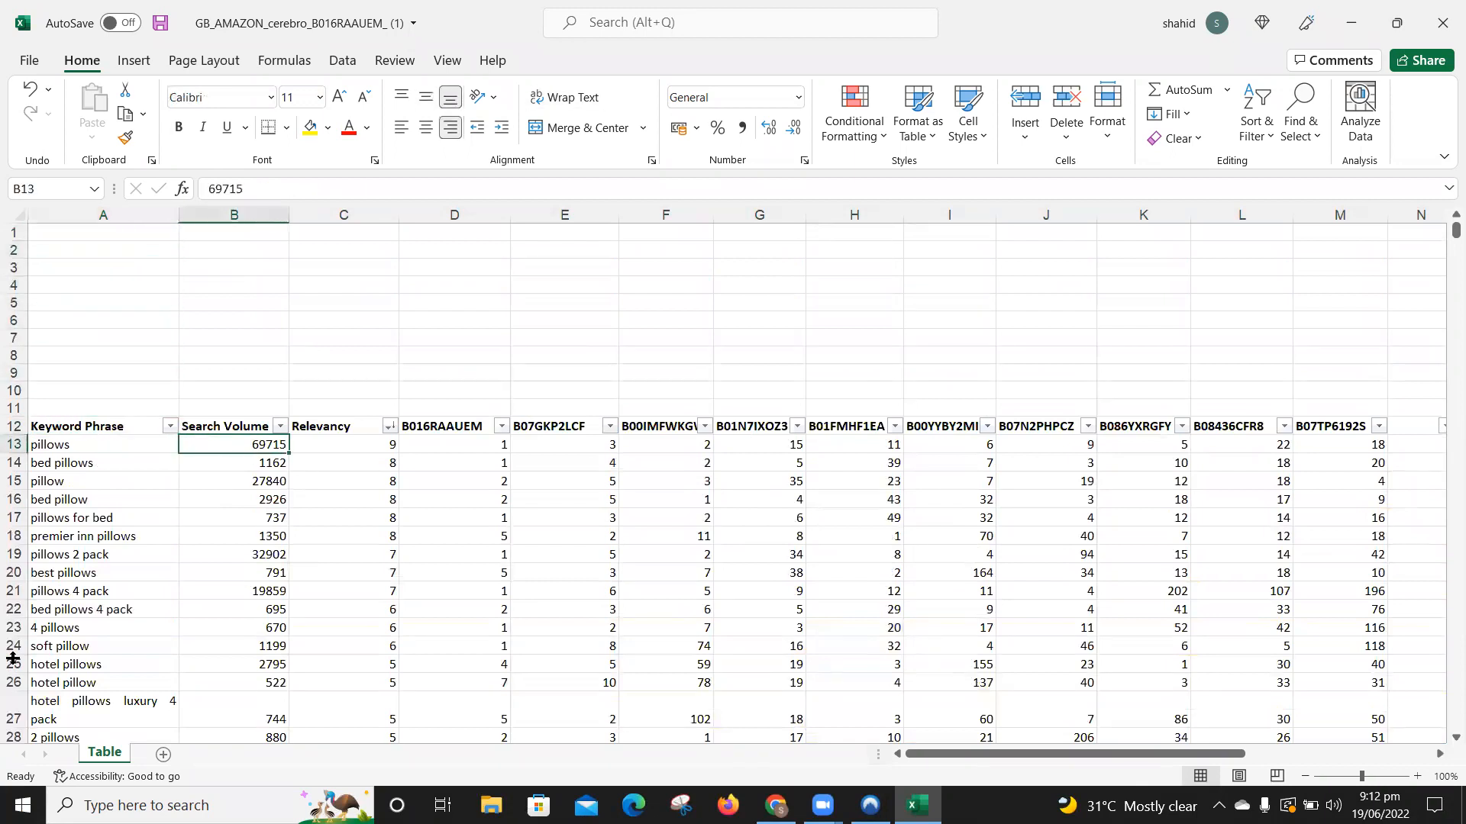
{"action": "key", "text": "Right"}
{"action": "key", "text": "Left"}
{"action": "key", "text": "Right"}
{"action": "key", "text": "Left"}
{"action": "key", "text": "shift+Down"}
{"action": "key", "text": "shift+Down"}
{"action": "key", "text": "shift+Down"}
{"action": "key", "text": "shift+Down"}
{"action": "key", "text": "shift+Down"}
{"action": "key", "text": "shift+Down"}
{"action": "key", "text": "shift+Down"}
{"action": "key", "text": "shift+Down"}
{"action": "key", "text": "shift+Down"}
{"action": "key", "text": "shift+Down"}
{"action": "key", "text": "shift+Down"}
{"action": "key", "text": "shift+Down"}
{"action": "key", "text": "shift+Down"}
{"action": "key", "text": "shift+Down"}
{"action": "key", "text": "shift+Down"}
{"action": "key", "text": "shift+Down"}
{"action": "key", "text": "shift+Down"}
{"action": "key", "text": "shift+Down"}
{"action": "key", "text": "shift+Down"}
{"action": "key", "text": "shift+Down"}
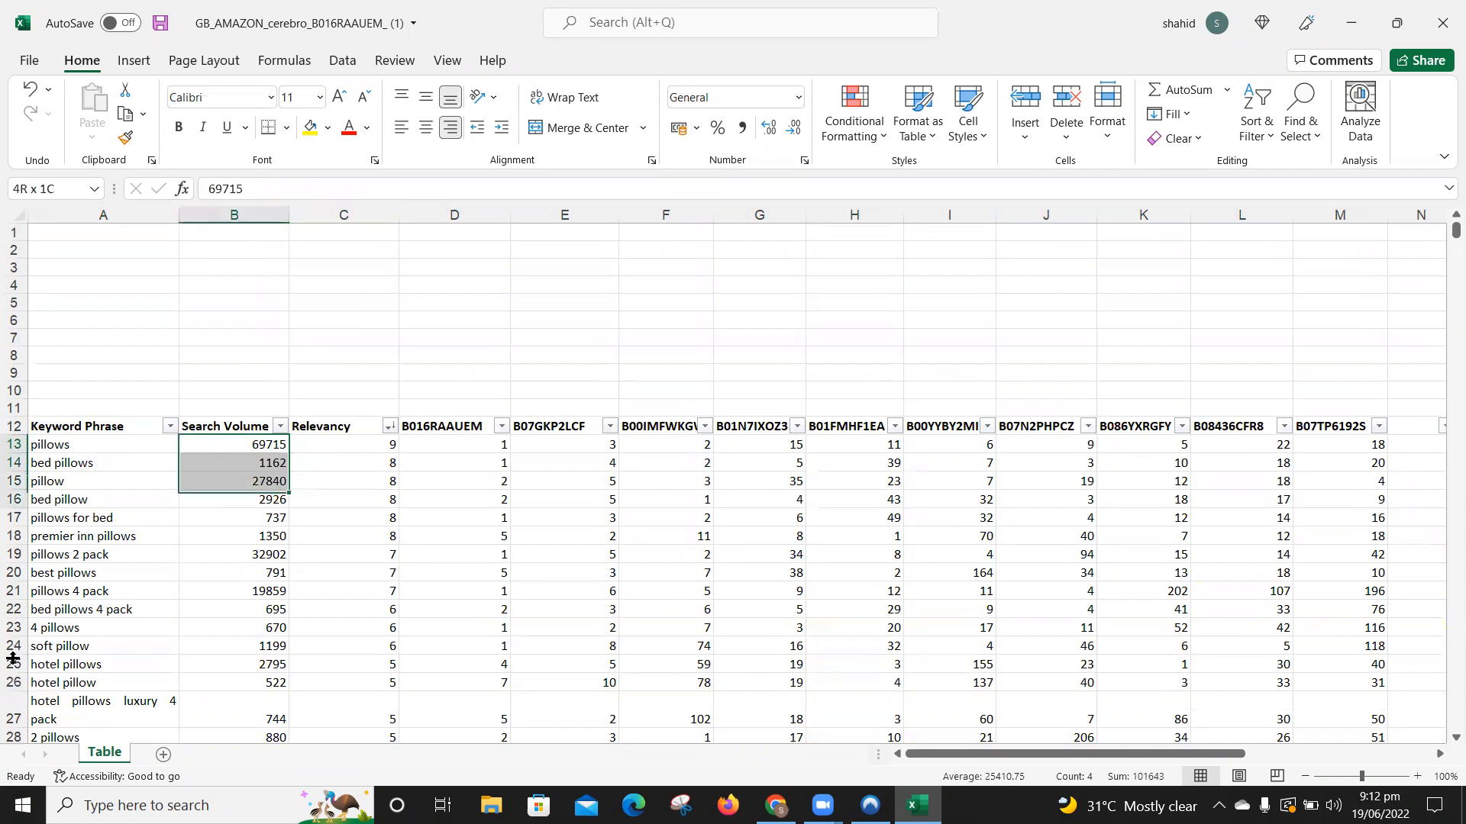
{"action": "key", "text": "shift+Down"}
{"action": "key", "text": "shift+Down"}
{"action": "key", "text": "shift+Down"}
{"action": "key", "text": "shift+Down"}
{"action": "key", "text": "shift+Down"}
{"action": "key", "text": "shift+Down"}
{"action": "key", "text": "shift+Down"}
{"action": "key", "text": "shift+Down"}
{"action": "key", "text": "shift+Down"}
{"action": "key", "text": "shift+Down"}
{"action": "key", "text": "shift+Down"}
{"action": "key", "text": "shift+Down"}
{"action": "key", "text": "shift+Down"}
{"action": "key", "text": "shift+Down"}
{"action": "key", "text": "shift+Down"}
{"action": "key", "text": "shift+Down"}
{"action": "key", "text": "shift+Down"}
{"action": "key", "text": "shift+Down"}
{"action": "key", "text": "shift+Down"}
{"action": "key", "text": "shift+Down"}
{"action": "key", "text": "shift+Up"}
{"action": "key", "text": "shift+Up"}
{"action": "key", "text": "shift+Up"}
{"action": "key", "text": "shift+Up"}
{"action": "key", "text": "shift+Up"}
{"action": "key", "text": "shift+Up"}
{"action": "key", "text": "shift+Up"}
{"action": "key", "text": "shift+Up"}
{"action": "key", "text": "shift+Up"}
{"action": "key", "text": "shift+Up"}
{"action": "key", "text": "shift+Up"}
{"action": "key", "text": "shift+Up"}
{"action": "key", "text": "shift+Up"}
{"action": "key", "text": "shift+Up"}
{"action": "key", "text": "shift+Up"}
{"action": "key", "text": "shift+Up"}
{"action": "key", "text": "shift+Up"}
{"action": "key", "text": "shift+Up"}
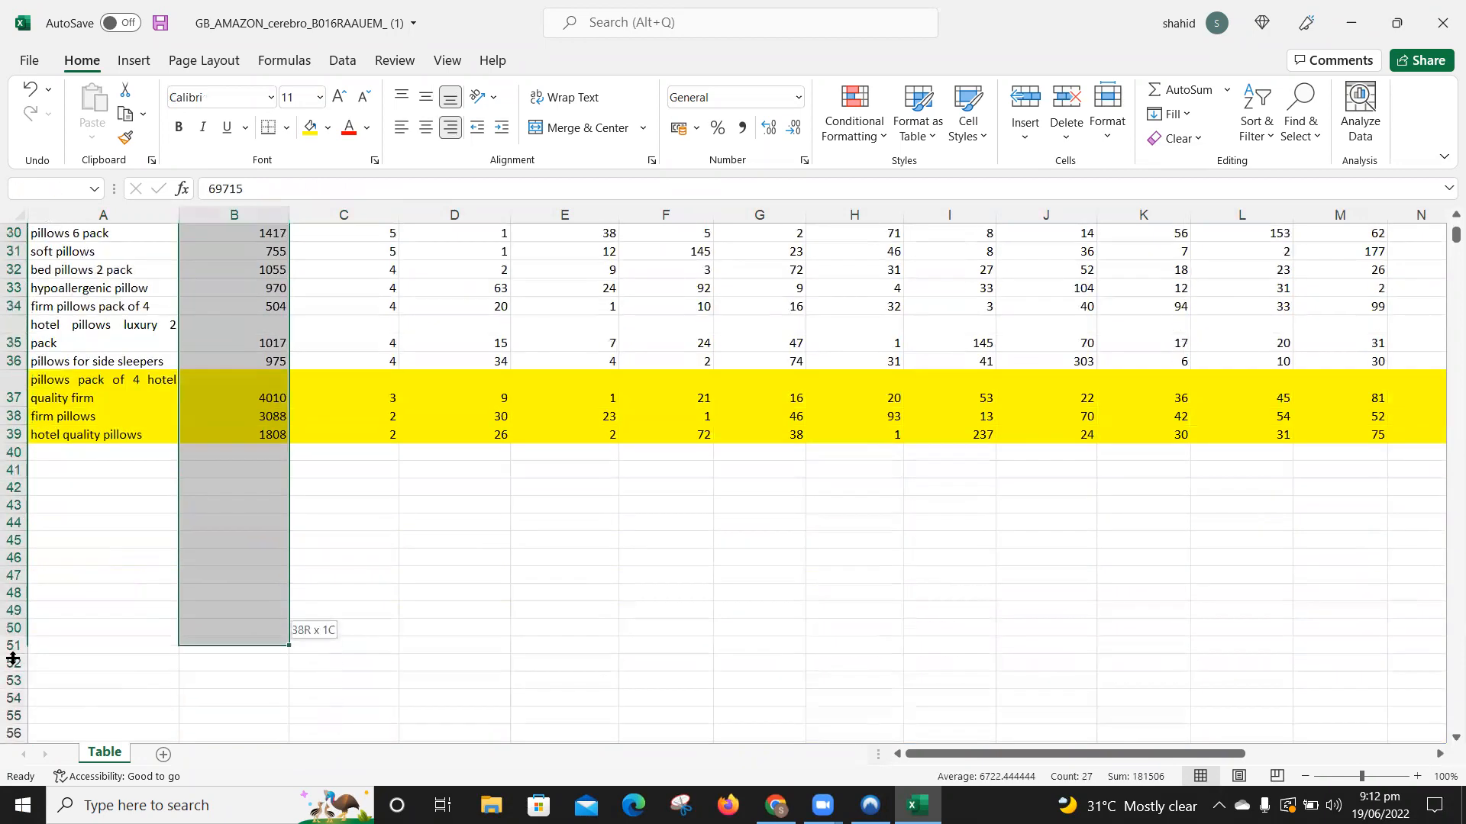
{"action": "key", "text": "shift+Down"}
{"action": "key", "text": "shift+Down"}
{"action": "key", "text": "shift+Down"}
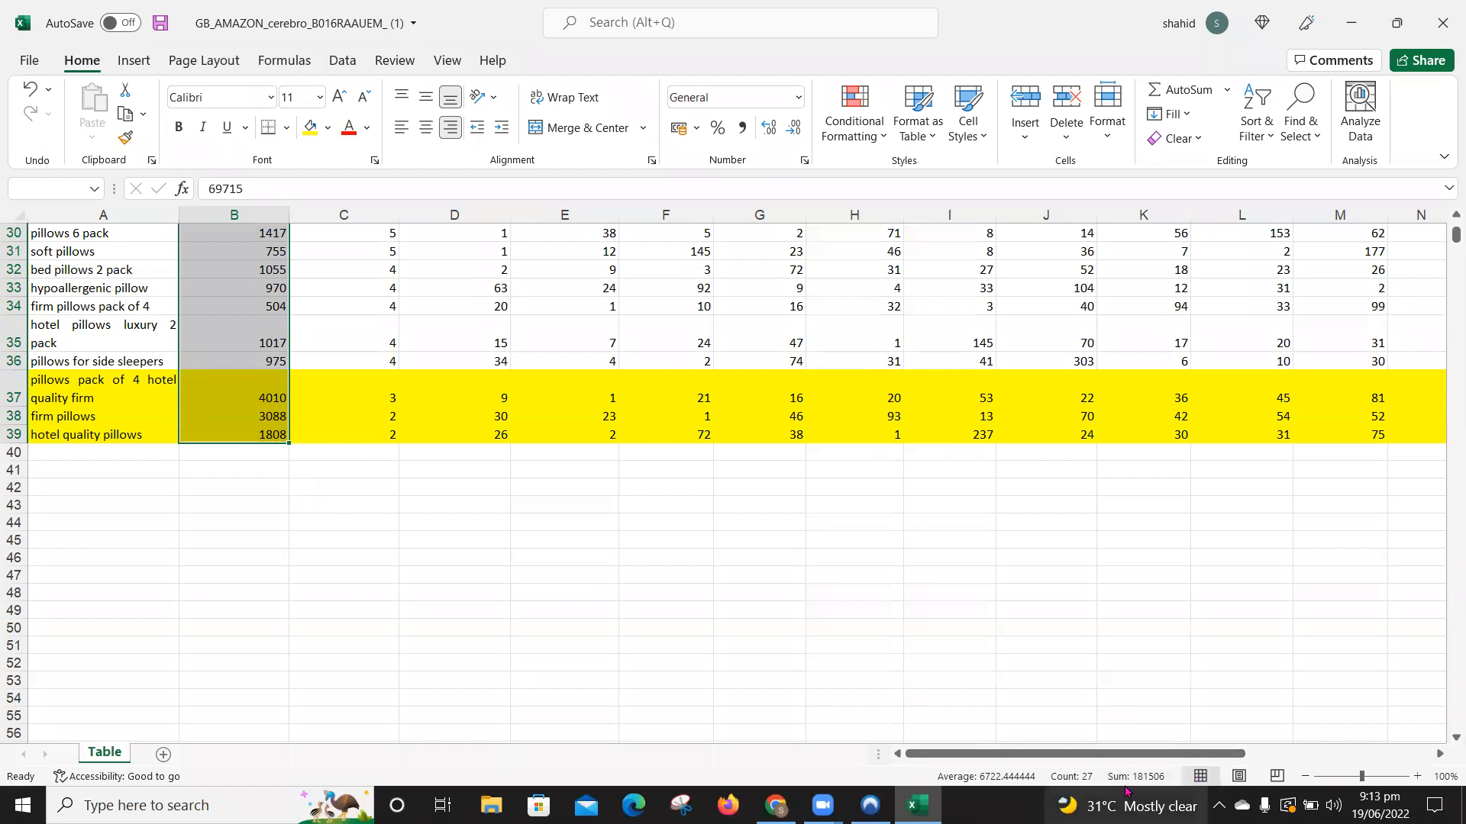
{"action": "scroll", "coordinate": [987, 633], "scroll_direction": "up", "scroll_amount": 10}
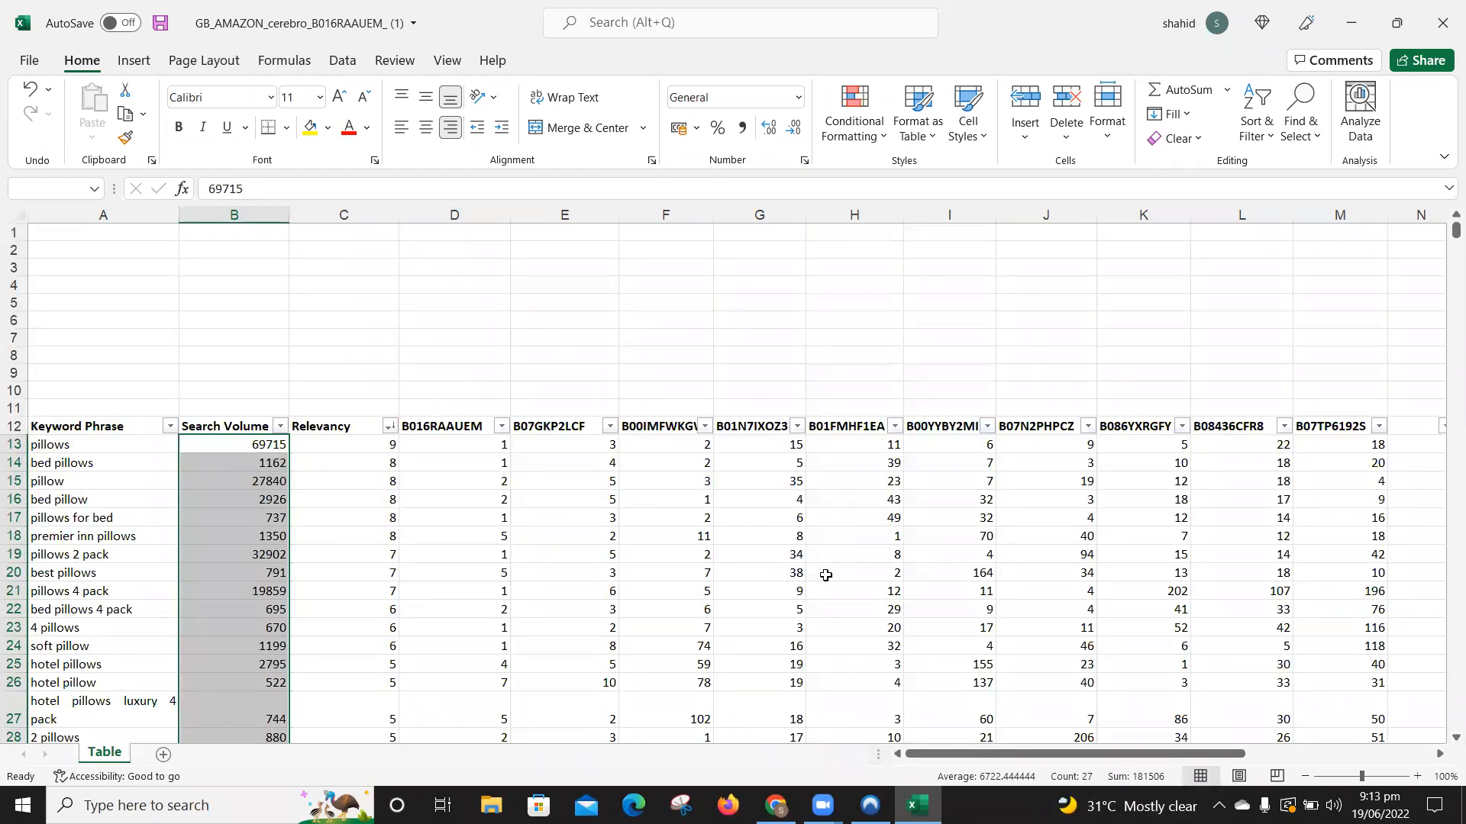
{"action": "scroll", "coordinate": [825, 576], "scroll_direction": "down", "scroll_amount": 18}
{"action": "scroll", "coordinate": [825, 575], "scroll_direction": "up", "scroll_amount": 9}
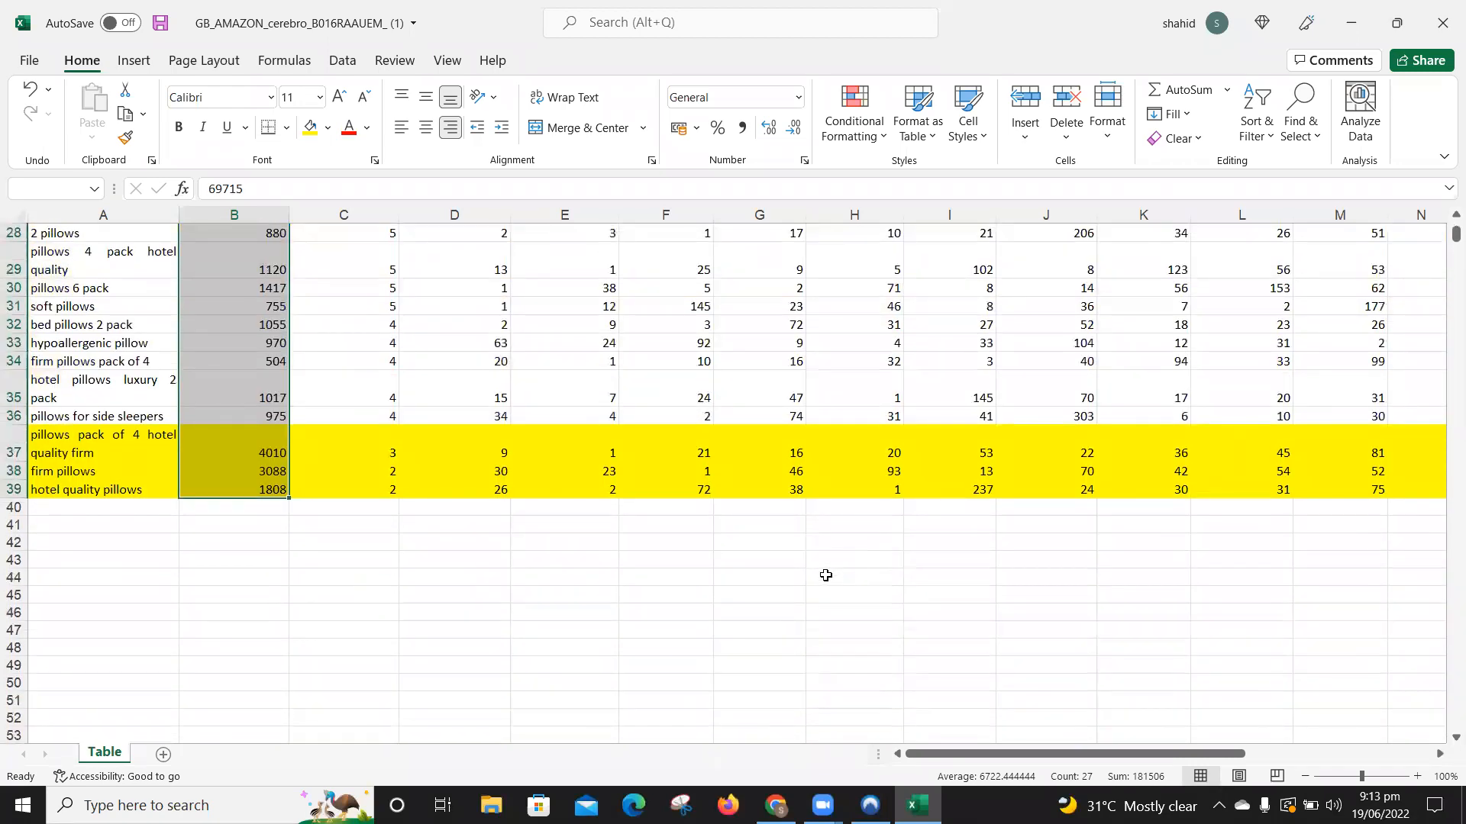
{"action": "scroll", "coordinate": [825, 576], "scroll_direction": "up", "scroll_amount": 9}
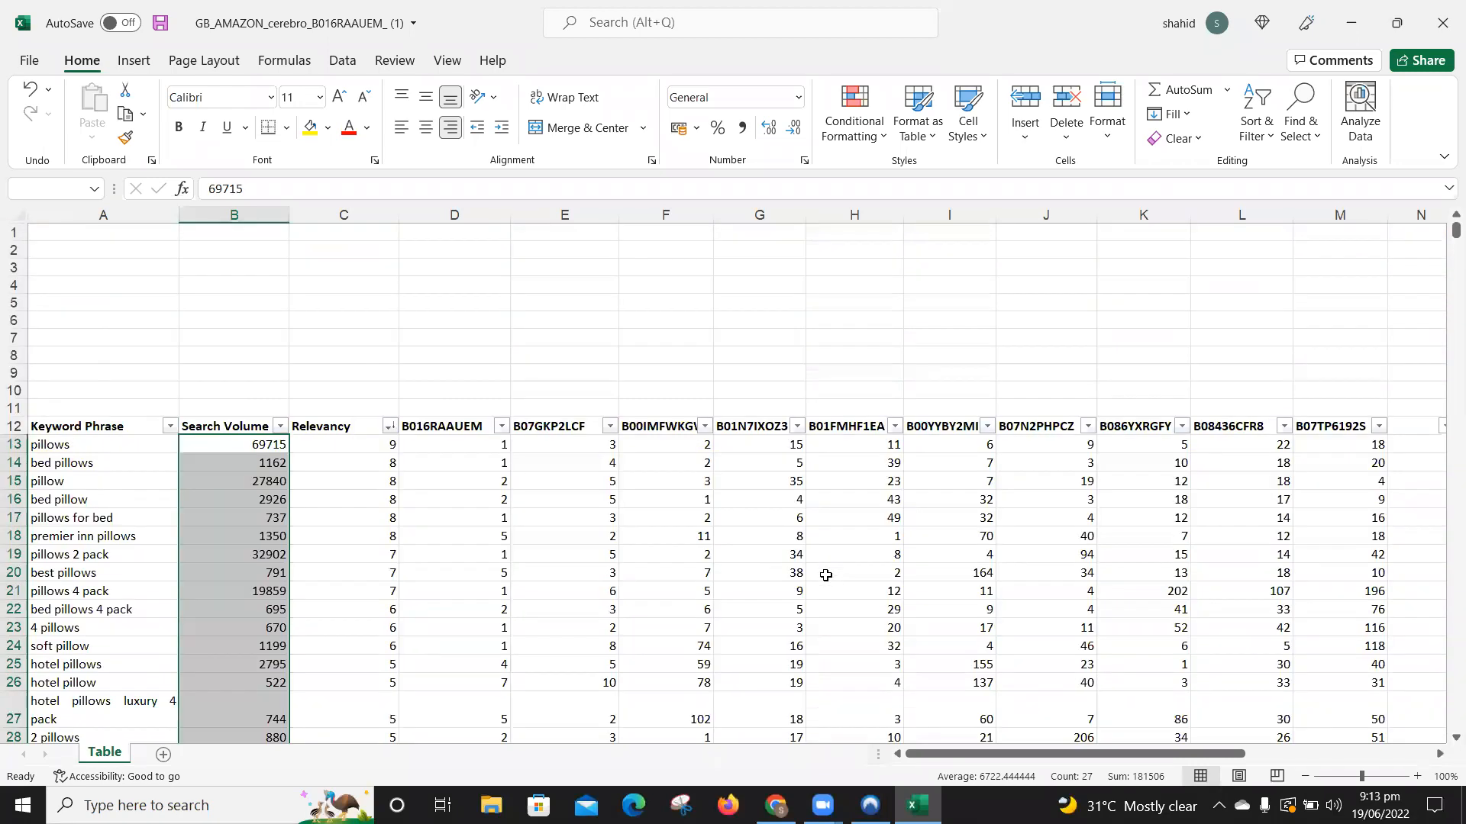
Step: Enter the total search volume 181506 in B11 and the keyword count 27 in A11, above the table headers
{"action": "left_click", "coordinate": [242, 408]}
{"action": "type", "text": "181506"}
{"action": "key", "text": "Left"}
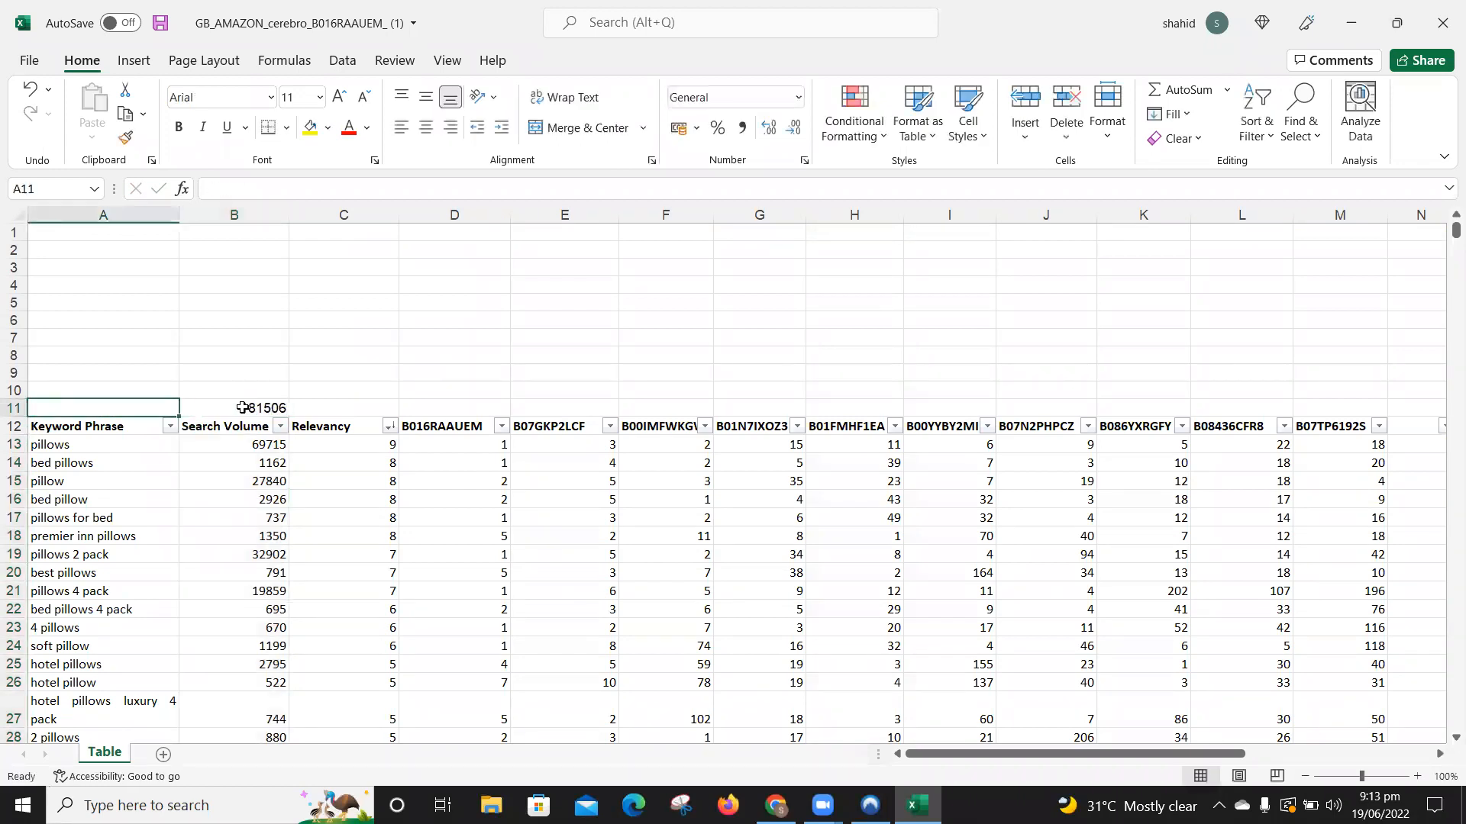
{"action": "type", "text": "27"}
{"action": "left_click", "coordinate": [242, 408]}
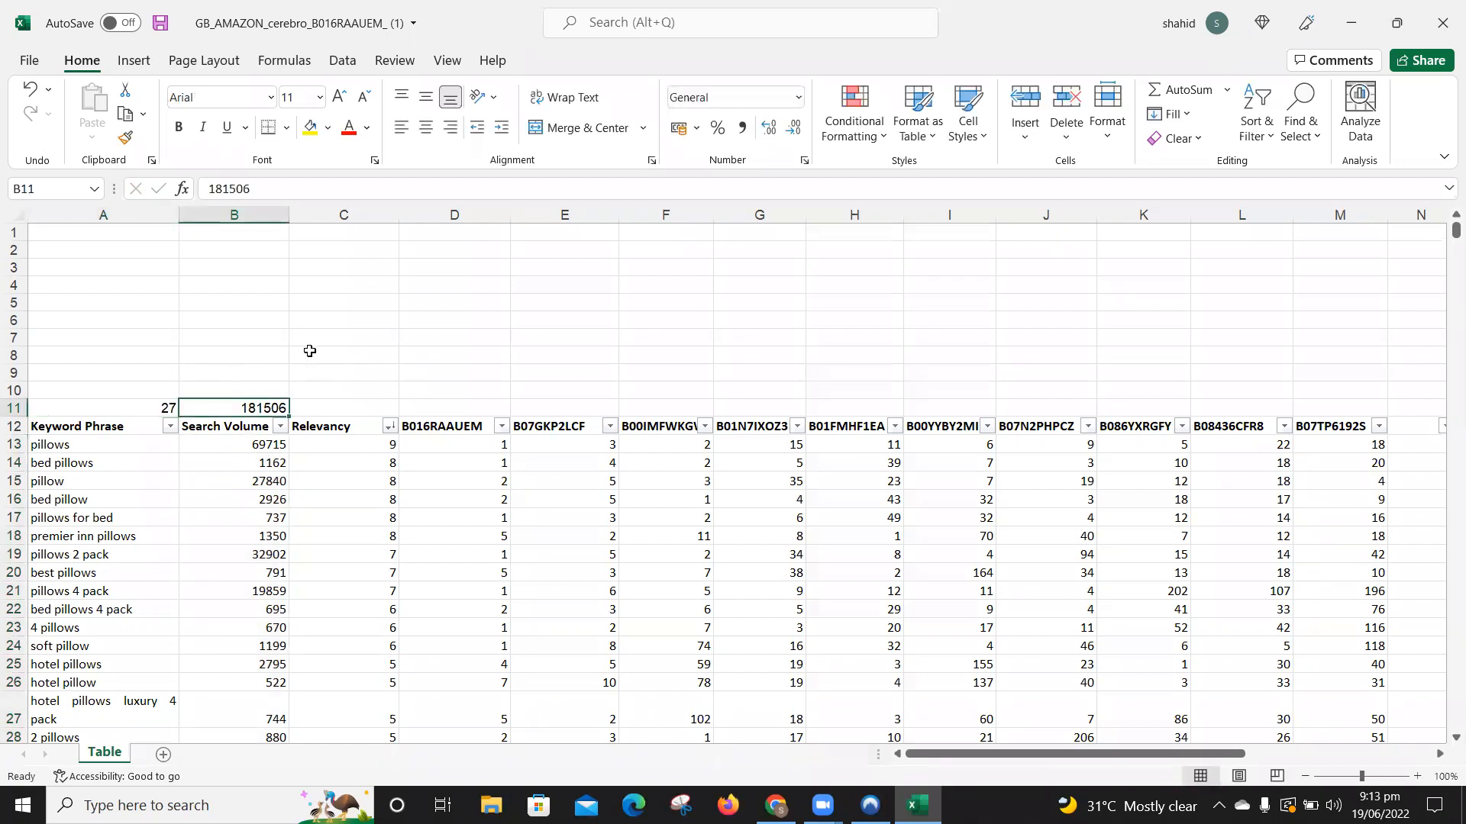
{"action": "left_click", "coordinate": [474, 158]}
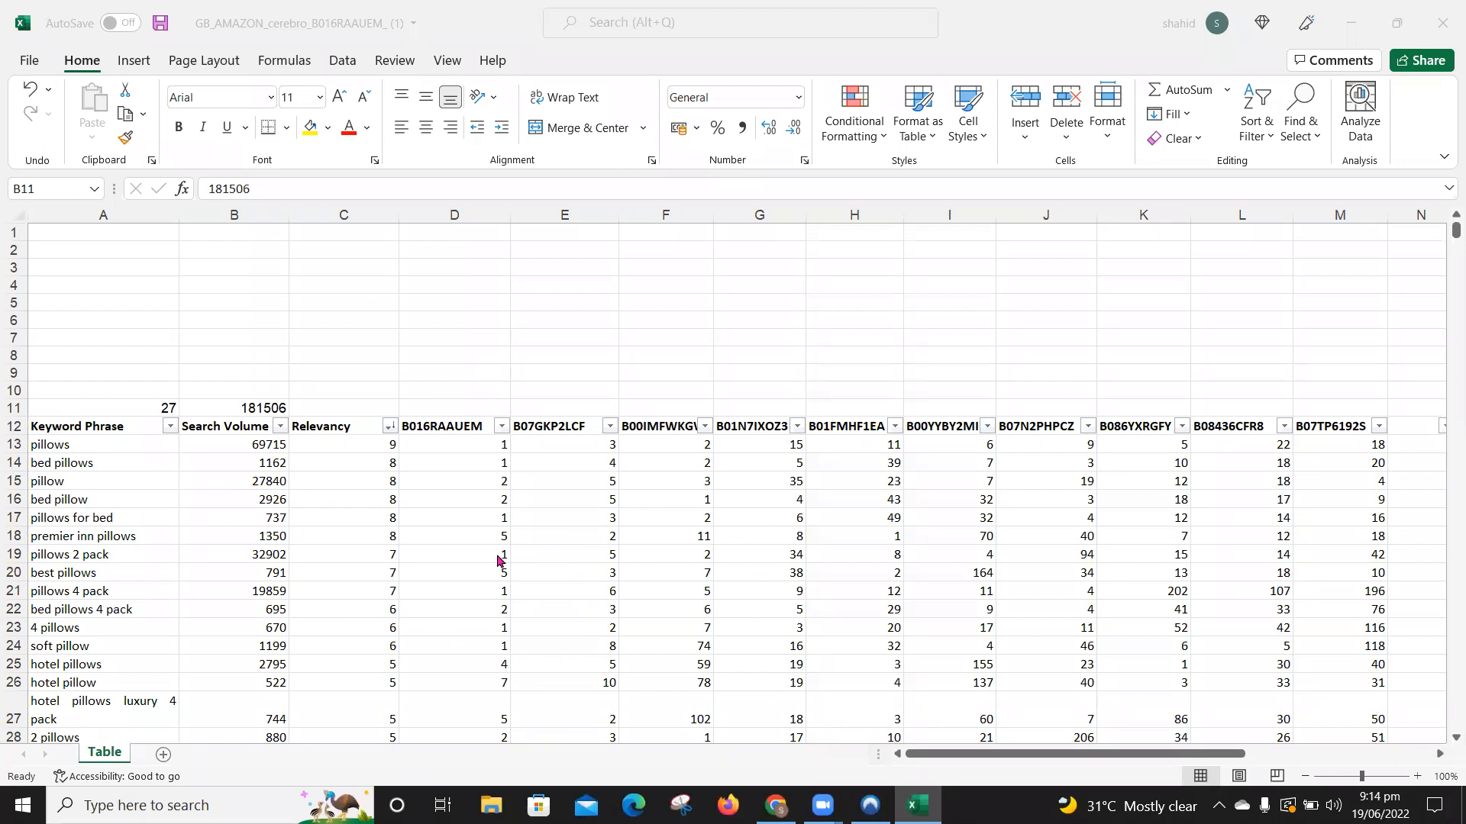
{"action": "left_click", "coordinate": [374, 445]}
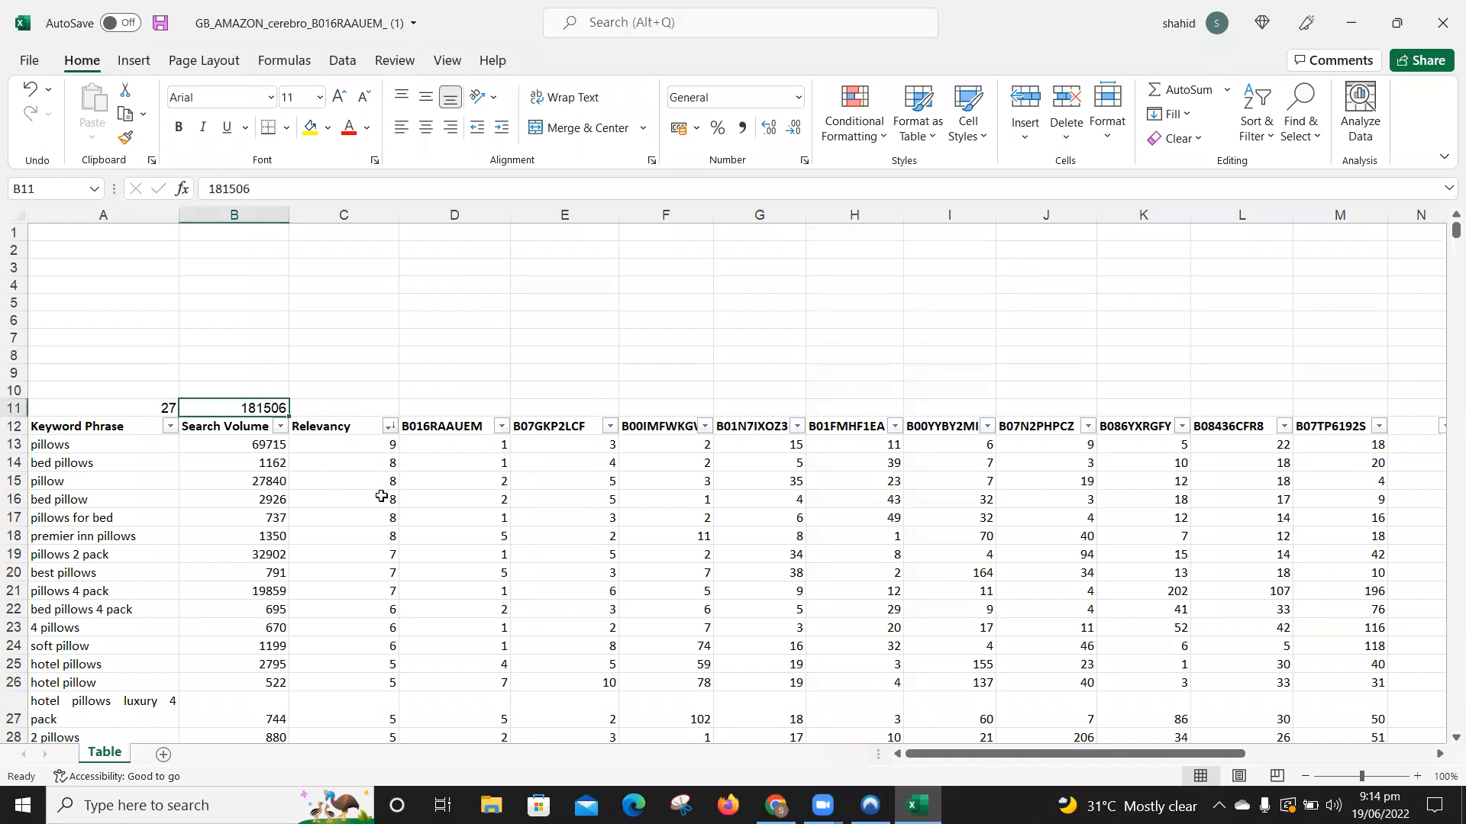
{"action": "left_click", "coordinate": [326, 410]}
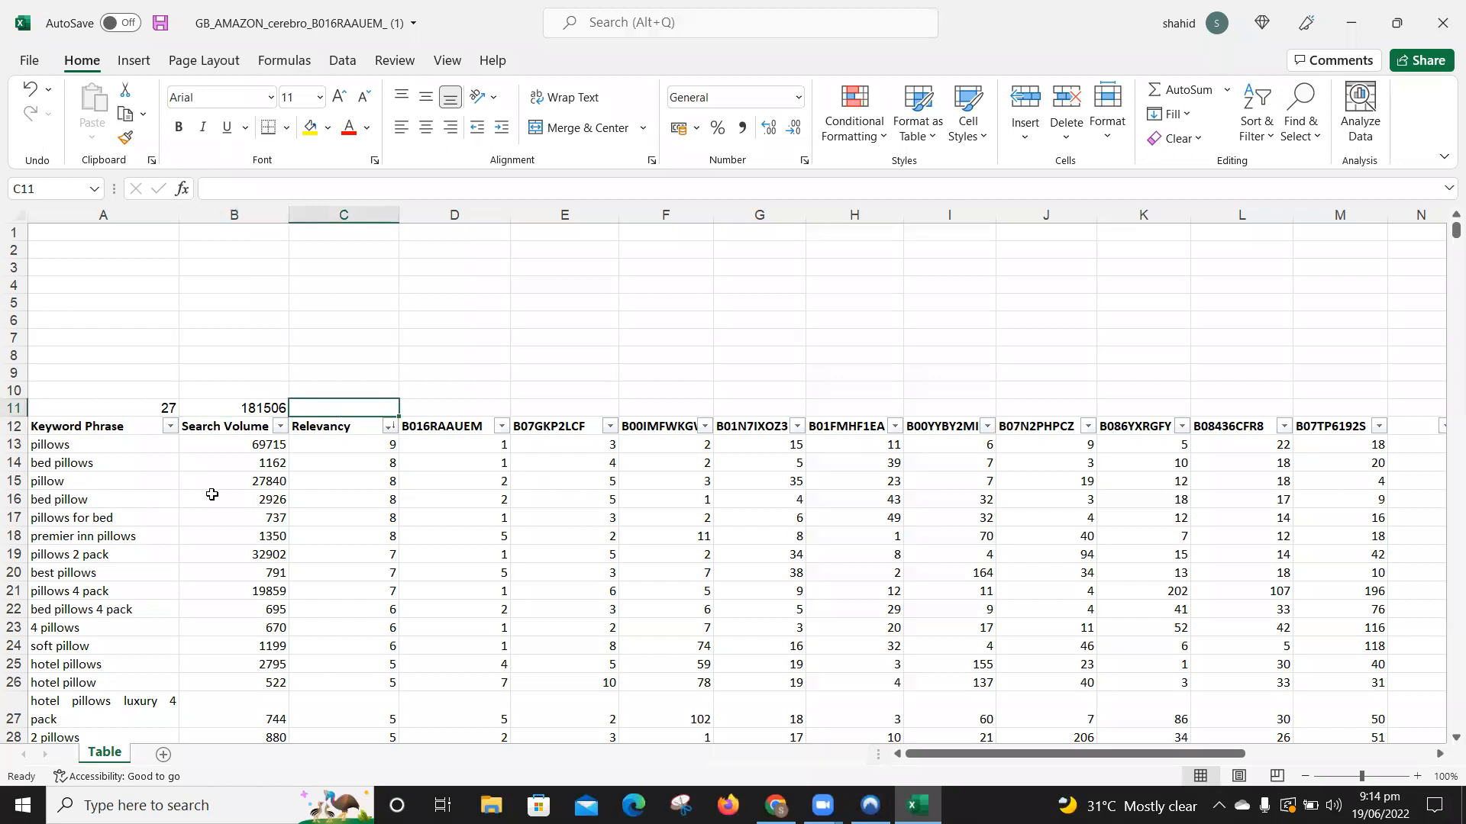
Step: Enter =COUNTIF(D13:D39,"<20") in D11 to count the B016RAAUEM ranks below 20
{"action": "left_click", "coordinate": [447, 409]}
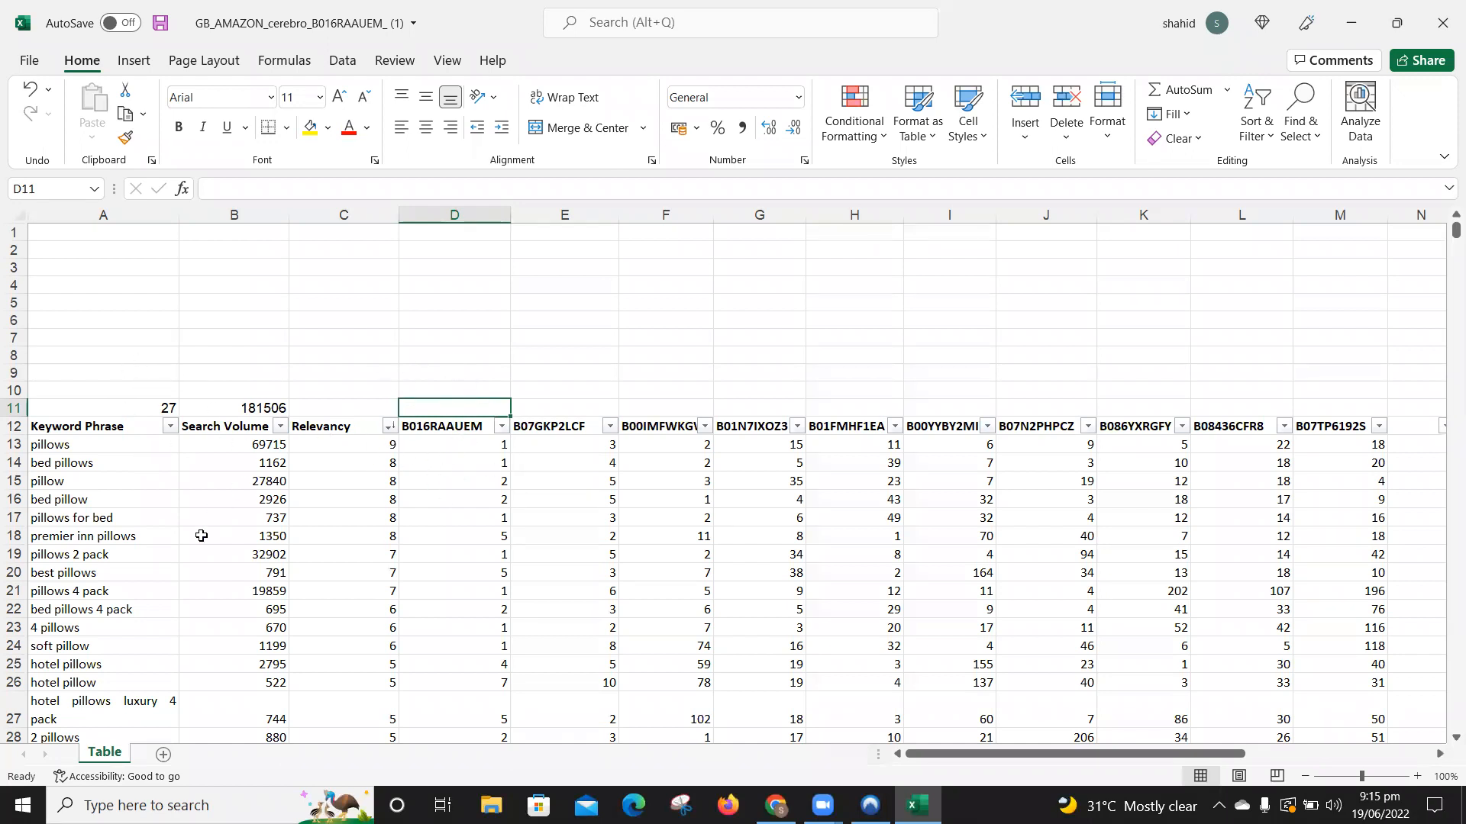
{"action": "type", "text": "="}
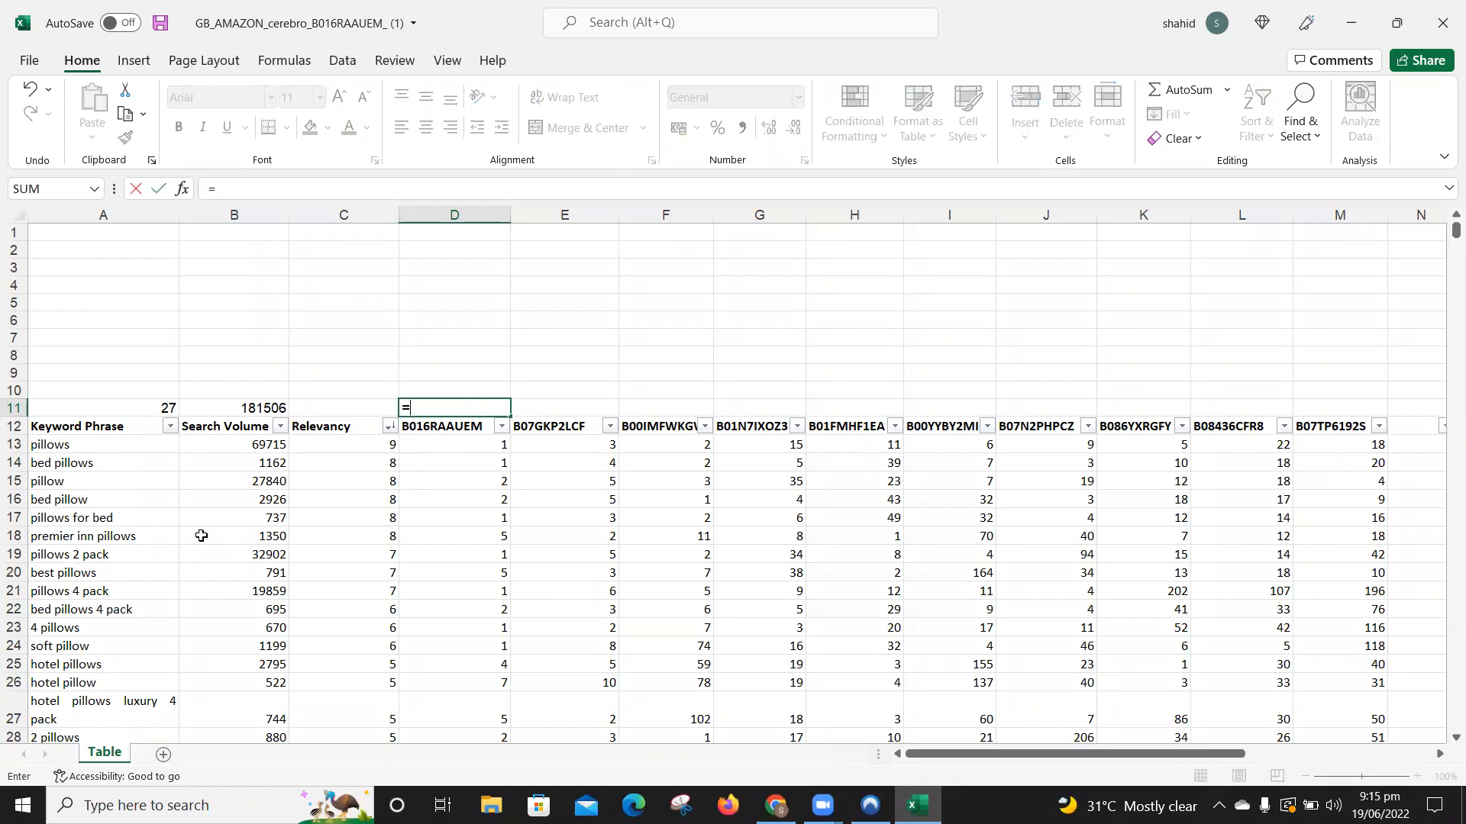
{"action": "type", "text": "countif"}
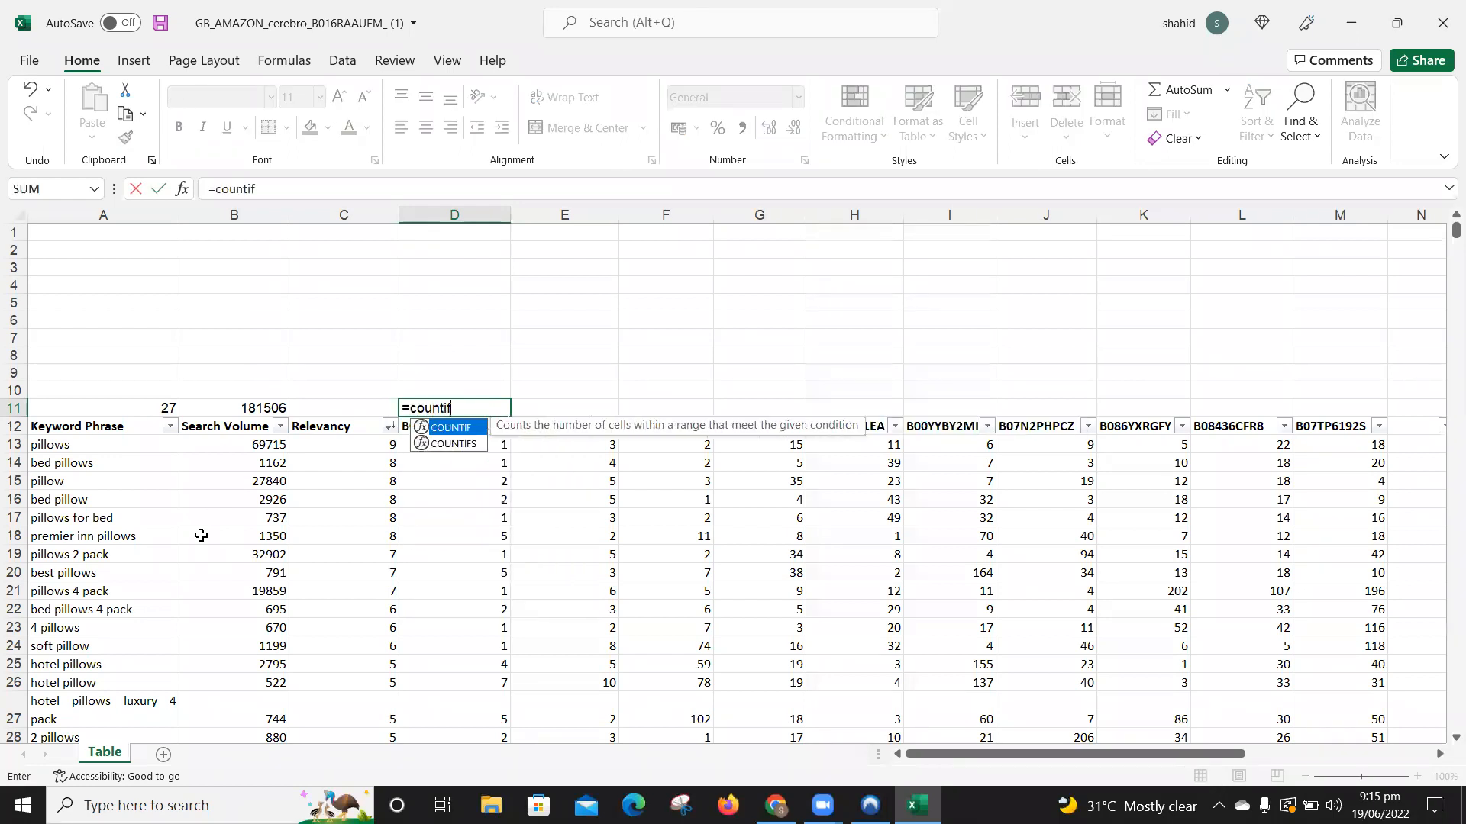
{"action": "double_click", "coordinate": [458, 428]}
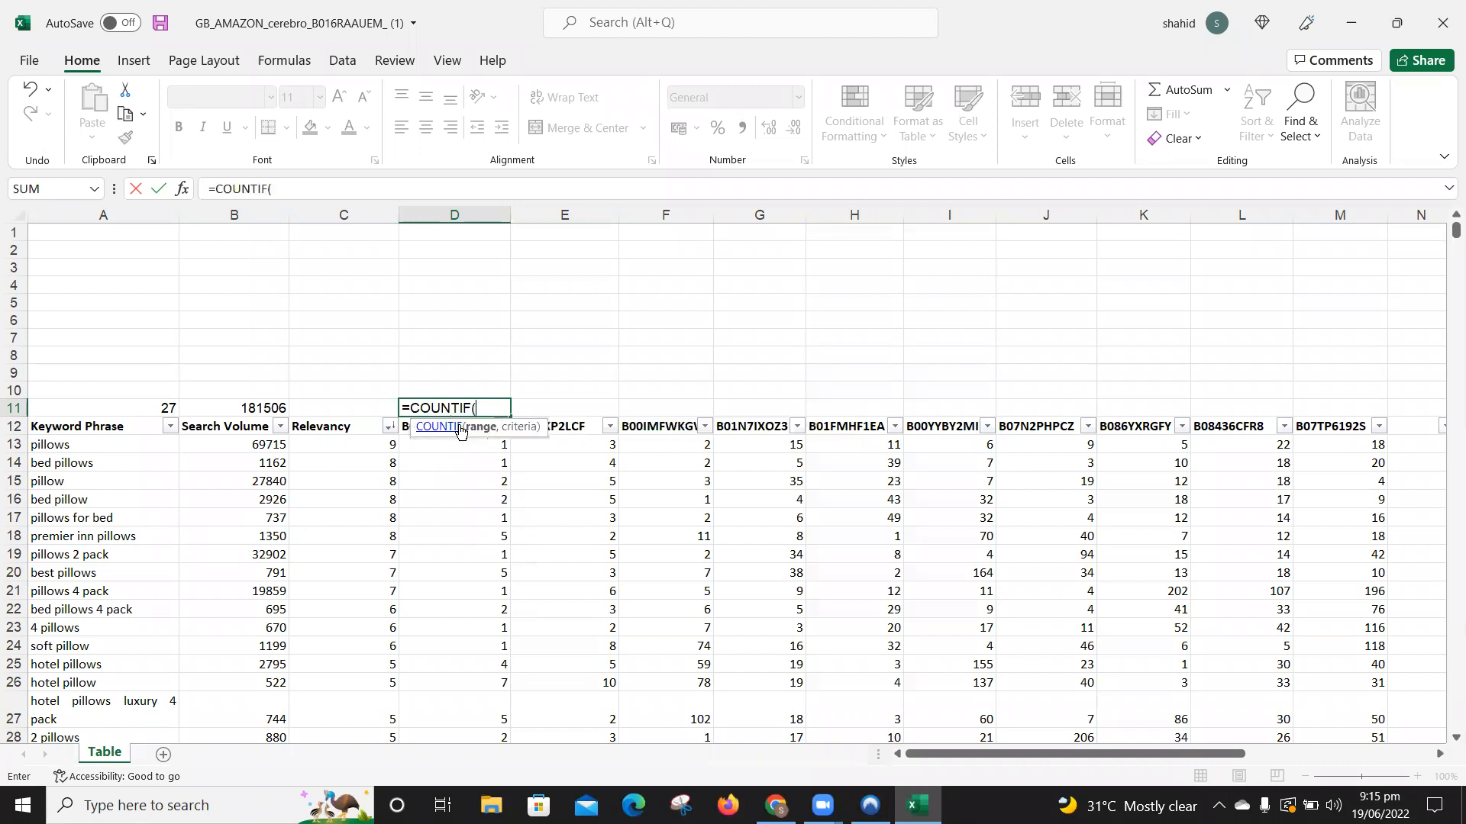
{"action": "left_click", "coordinate": [425, 445]}
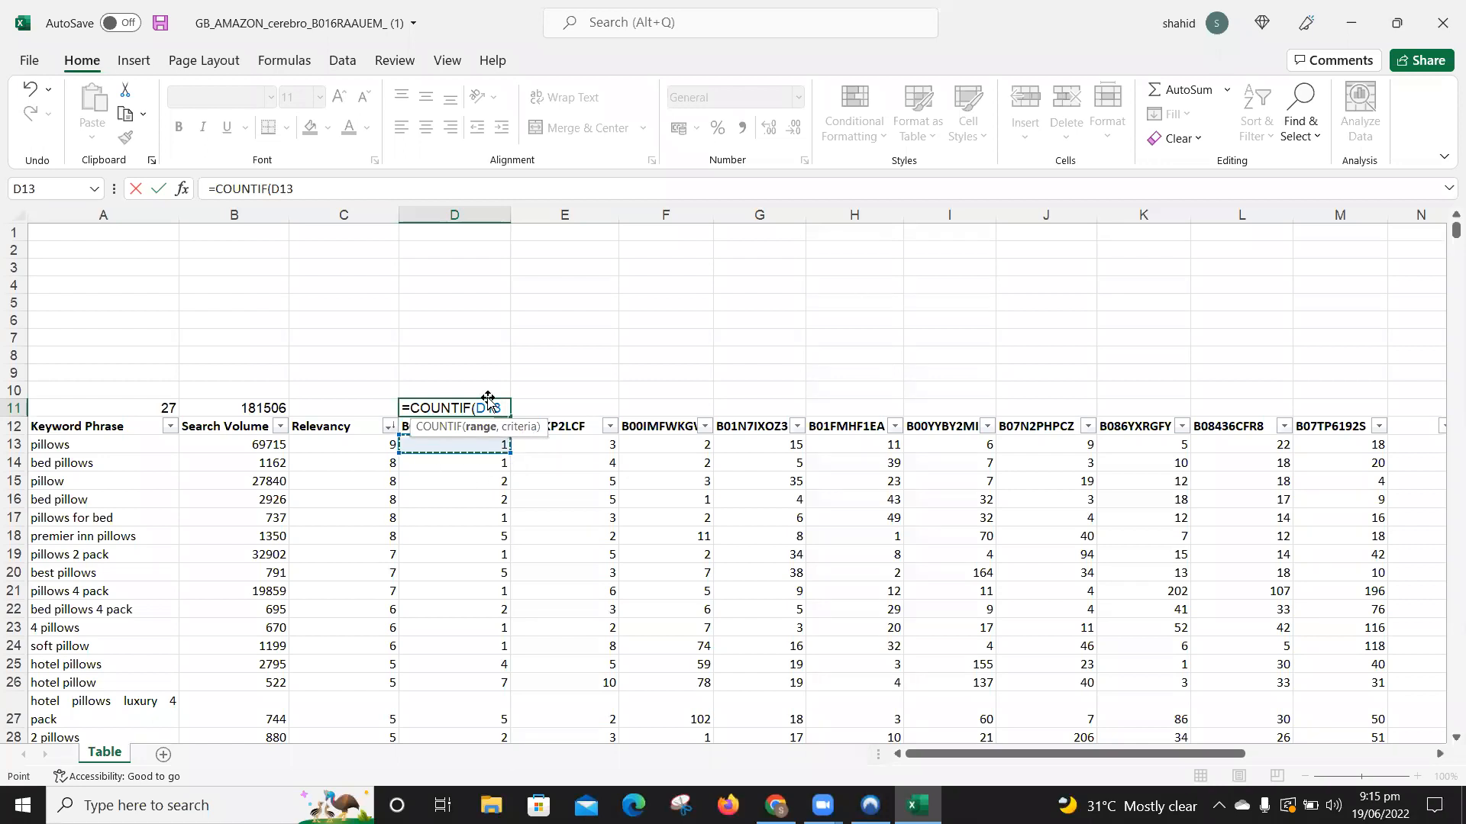
{"action": "key", "text": "shift+Down"}
{"action": "key", "text": "shift+Down"}
{"action": "key", "text": "shift+Down"}
{"action": "key", "text": "shift+Down"}
{"action": "key", "text": "shift+Down"}
{"action": "key", "text": "shift+Down"}
{"action": "key", "text": "shift+Down"}
{"action": "key", "text": "shift+Down"}
{"action": "key", "text": "shift+Down"}
{"action": "key", "text": "shift+Down"}
{"action": "key", "text": "shift+Down"}
{"action": "key", "text": "shift+Down"}
{"action": "key", "text": "shift+Down"}
{"action": "key", "text": "shift+Down"}
{"action": "key", "text": "shift+Down"}
{"action": "key", "text": "shift+Down"}
{"action": "key", "text": "shift+Down"}
{"action": "key", "text": "shift+Down"}
{"action": "key", "text": "shift+Down"}
{"action": "key", "text": "shift+Down"}
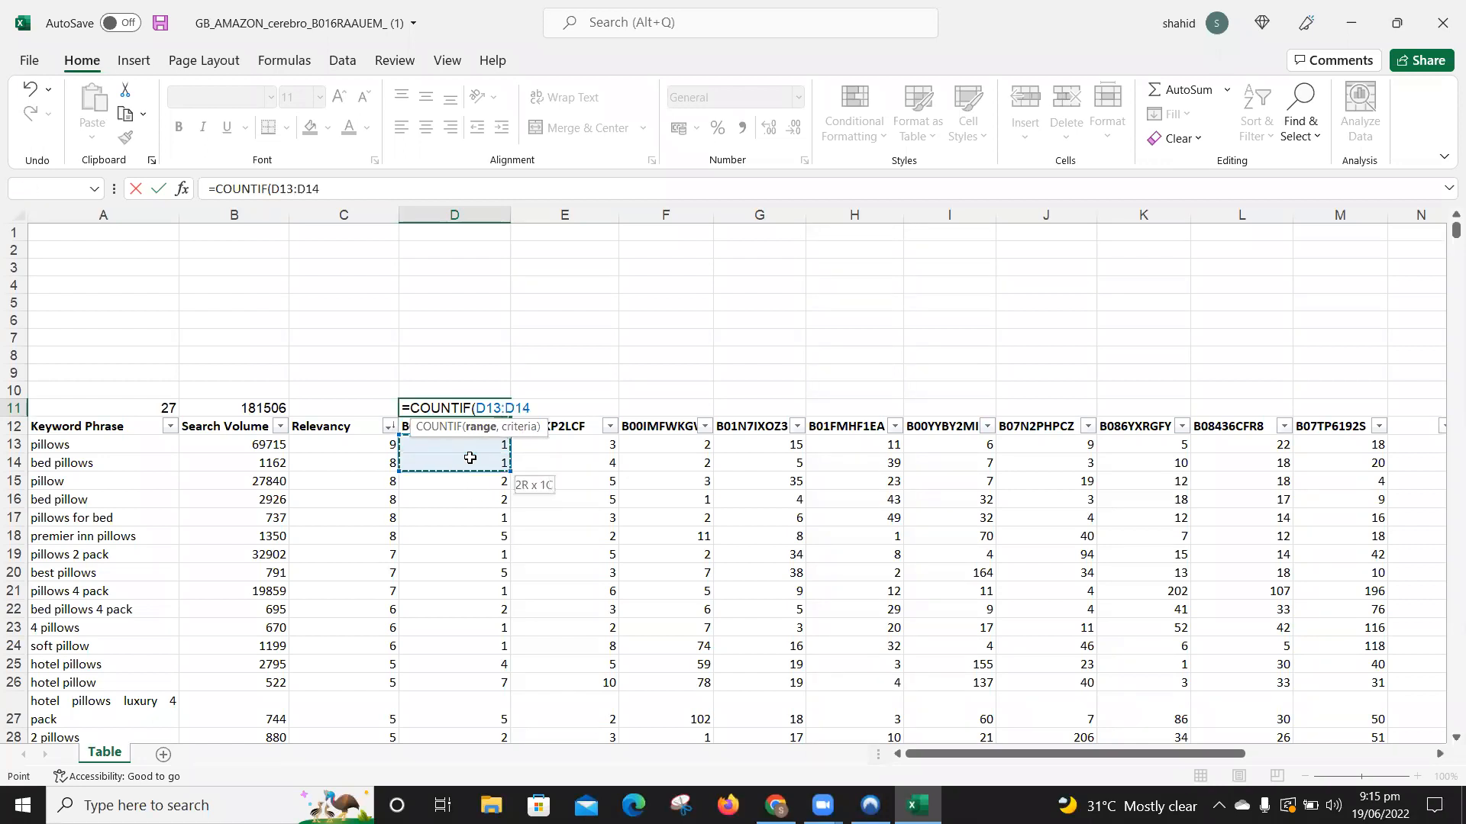
{"action": "key", "text": "shift+Down"}
{"action": "key", "text": "shift+Down"}
{"action": "key", "text": "shift+Down"}
{"action": "key", "text": "shift+Down"}
{"action": "key", "text": "shift+Down"}
{"action": "key", "text": "shift+Down"}
{"action": "key", "text": "shift+Down"}
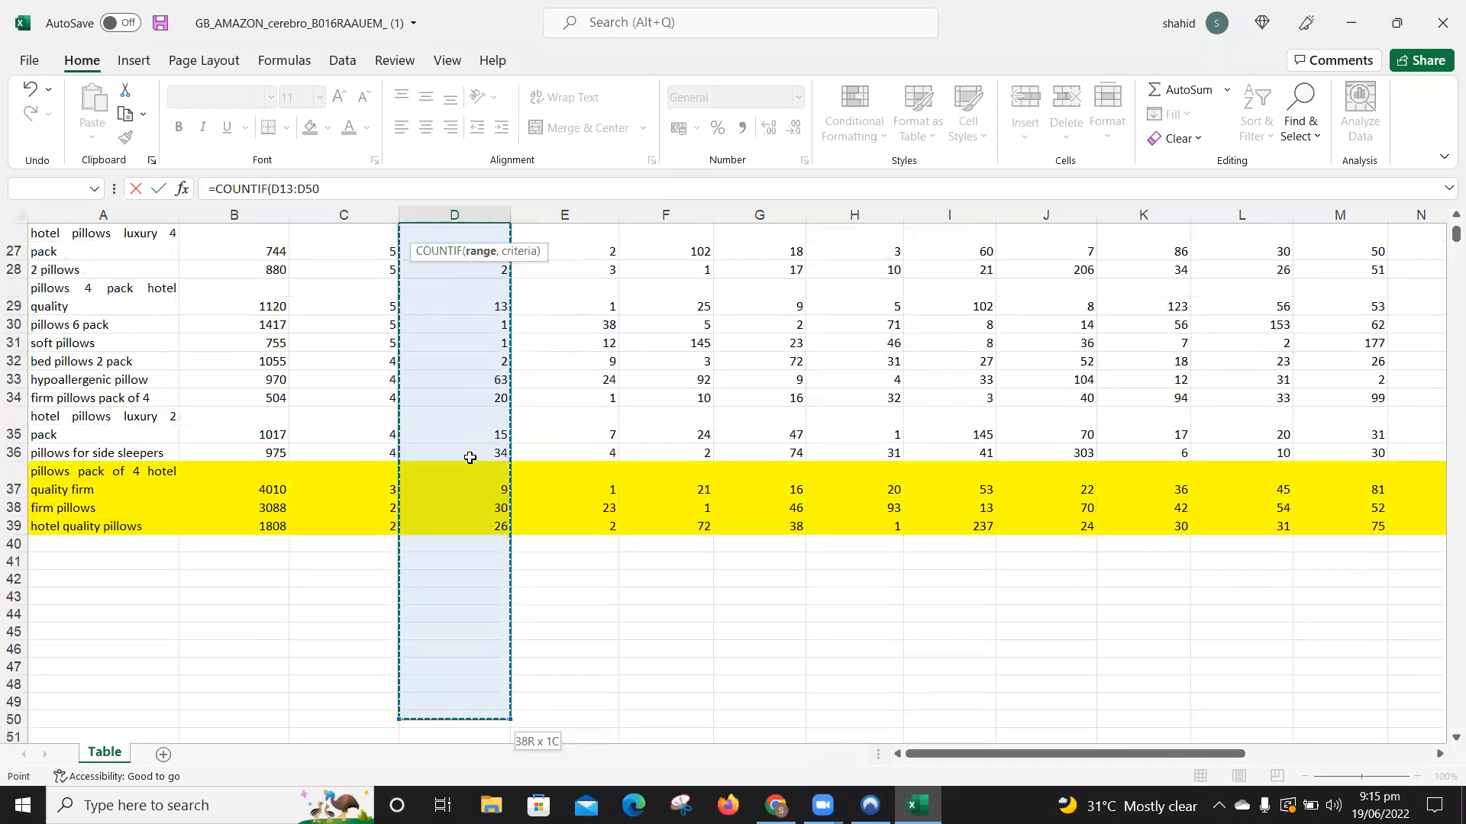
{"action": "key", "text": "shift+Up"}
{"action": "key", "text": "shift+Up"}
{"action": "key", "text": "shift+Up"}
{"action": "key", "text": "shift+Up"}
{"action": "key", "text": "shift+Up"}
{"action": "key", "text": "shift+Up"}
{"action": "key", "text": "shift+Up"}
{"action": "key", "text": "shift+Up"}
{"action": "key", "text": "shift+Up"}
{"action": "key", "text": "shift+Up"}
{"action": "key", "text": "shift+Up"}
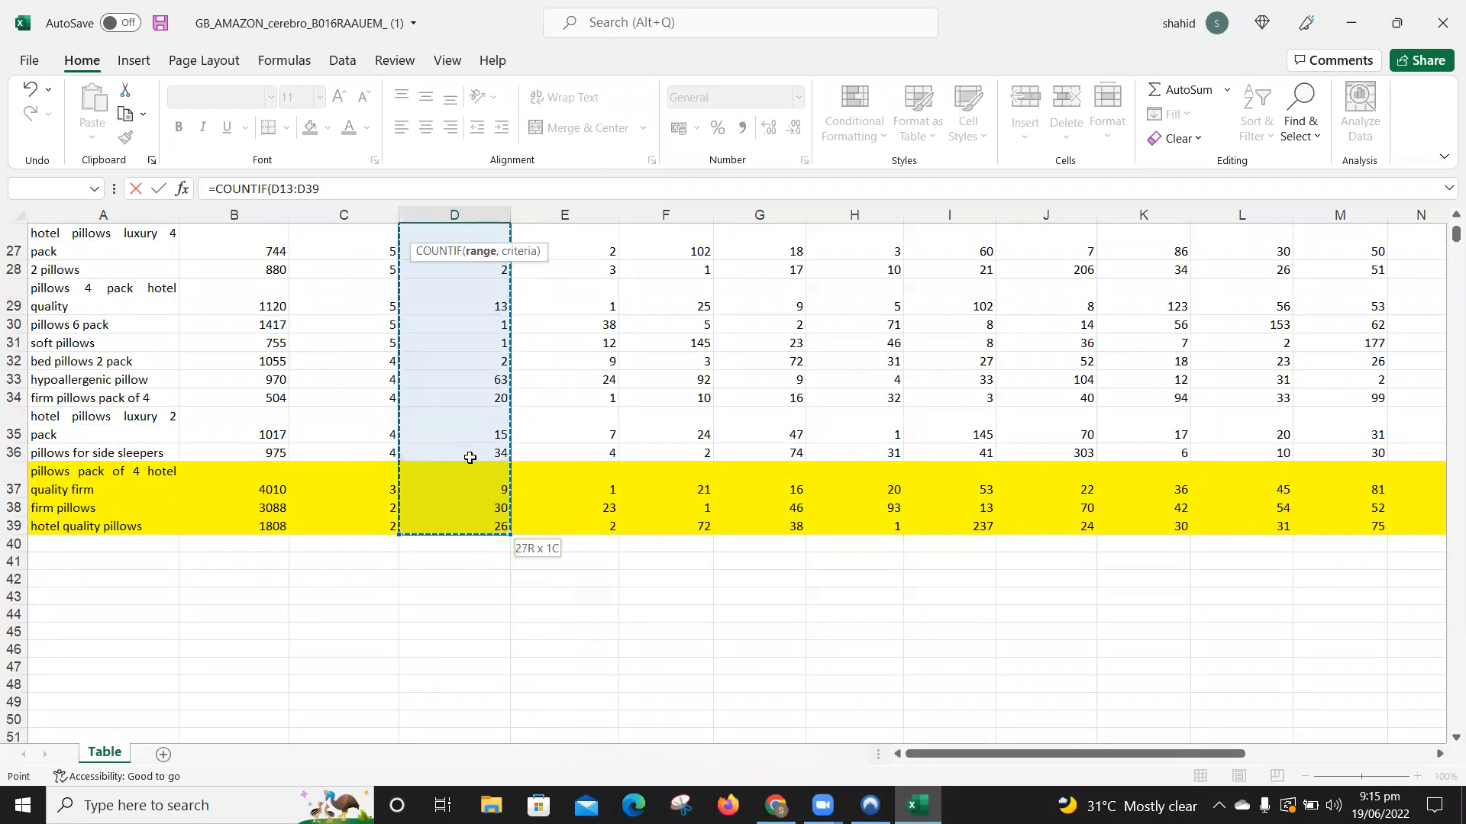
{"action": "type", "text": ",\"<"}
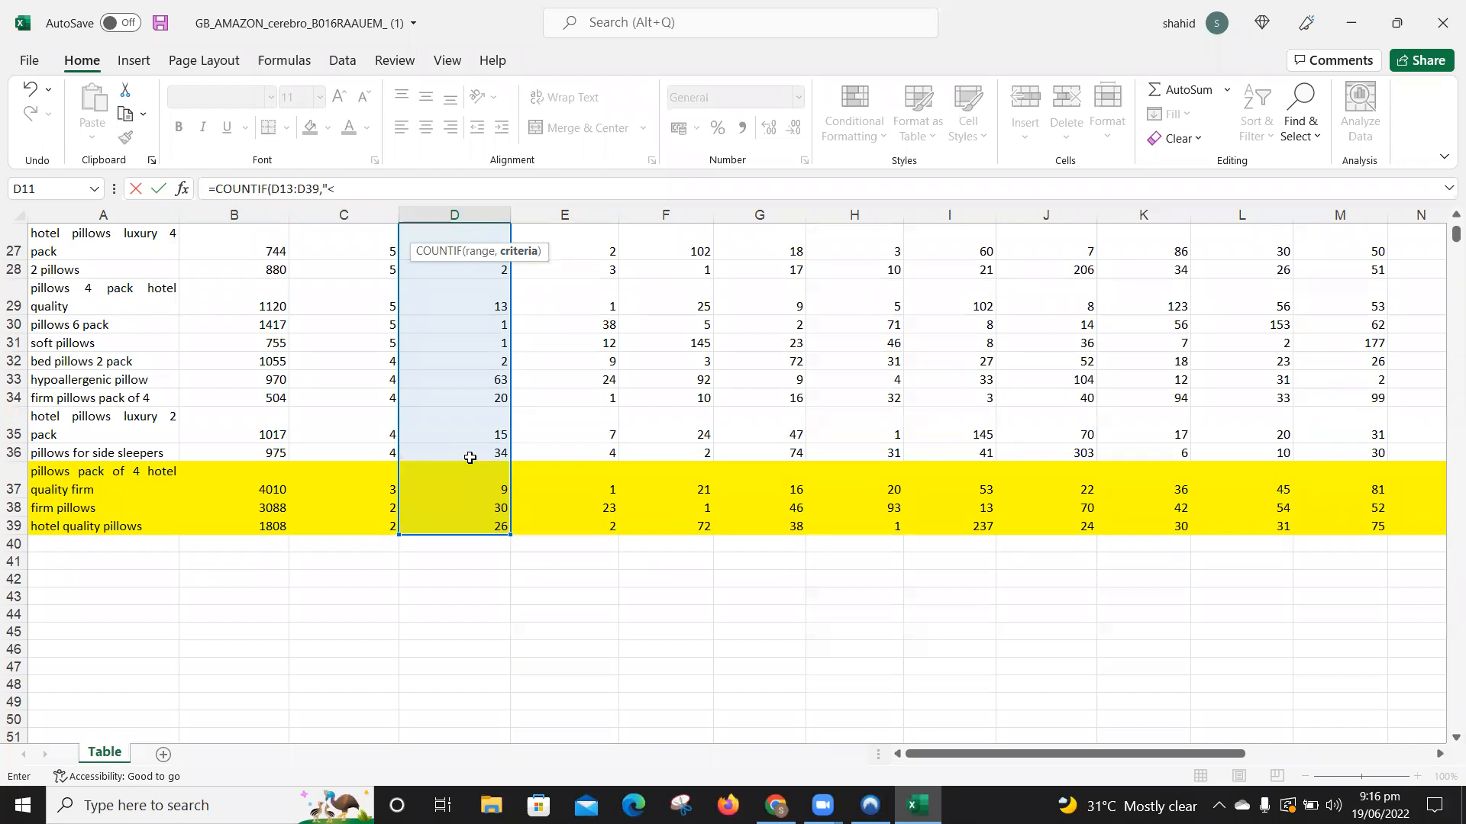
{"action": "type", "text": "20\")"}
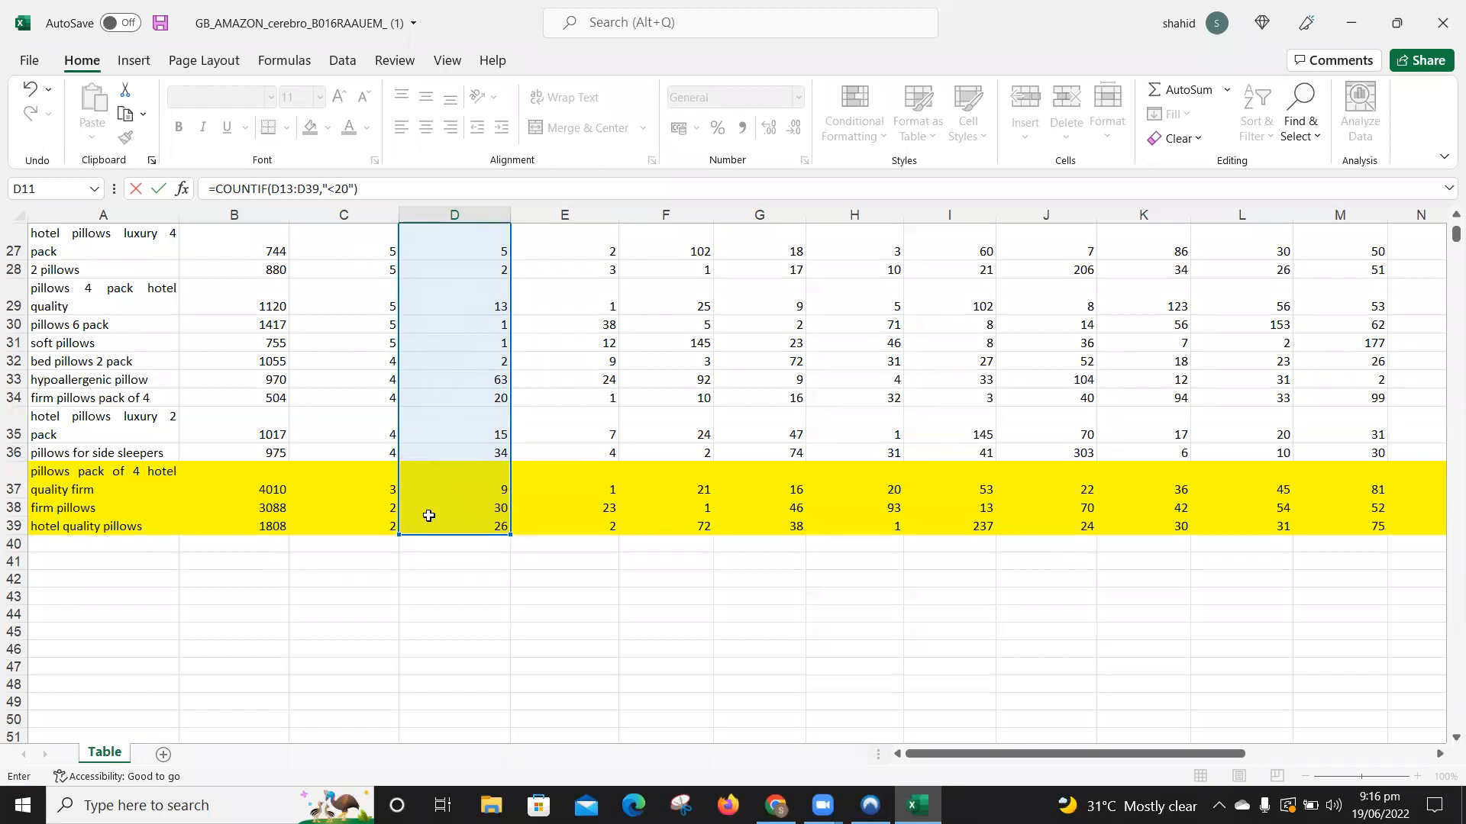
{"action": "key", "text": "Return"}
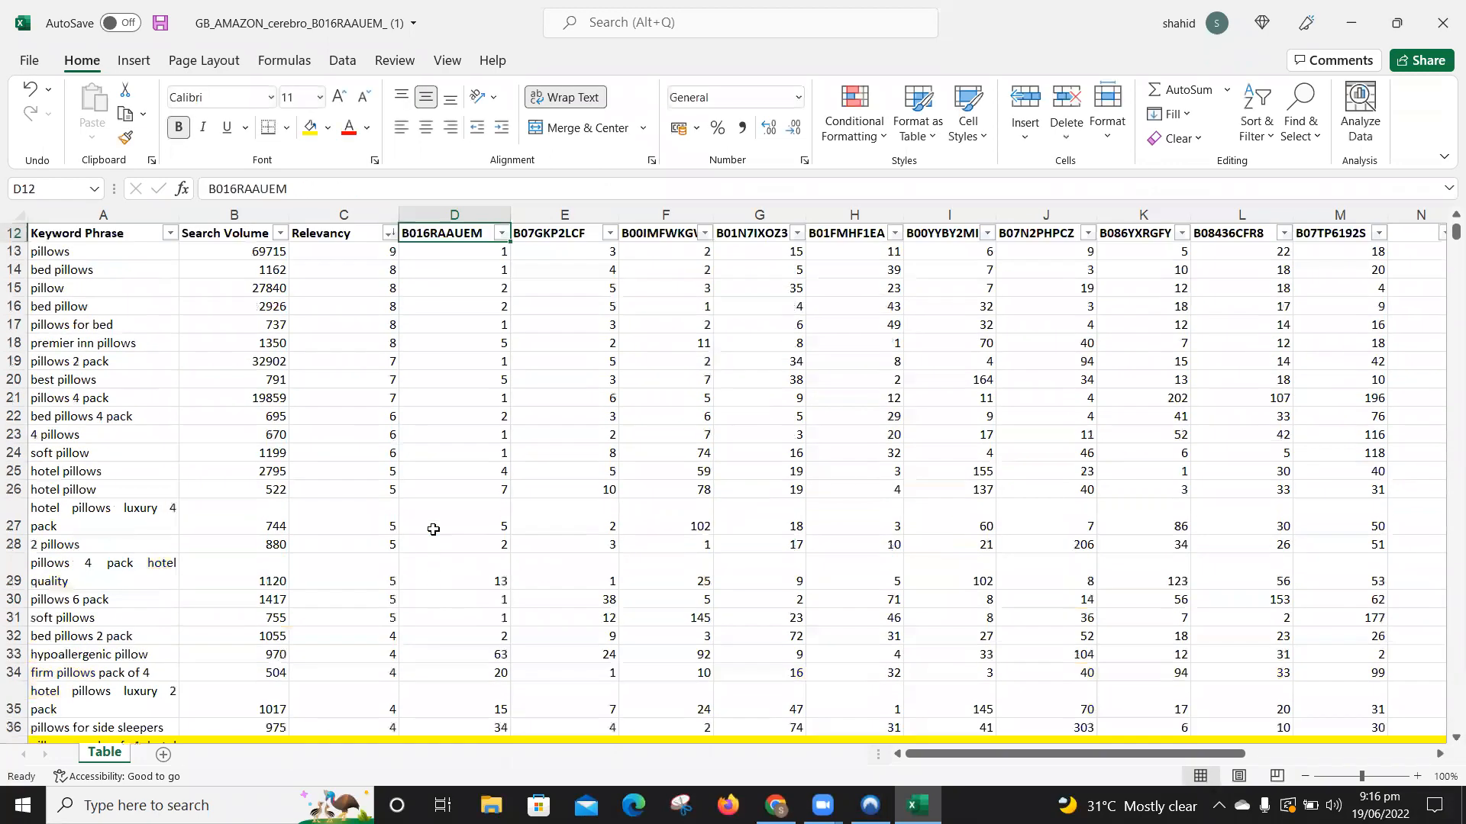
Step: Fill the D11 COUNTIF formula across row 11 to M11 for all the competitor ASIN columns
{"action": "scroll", "coordinate": [458, 489], "scroll_direction": "up", "scroll_amount": 4}
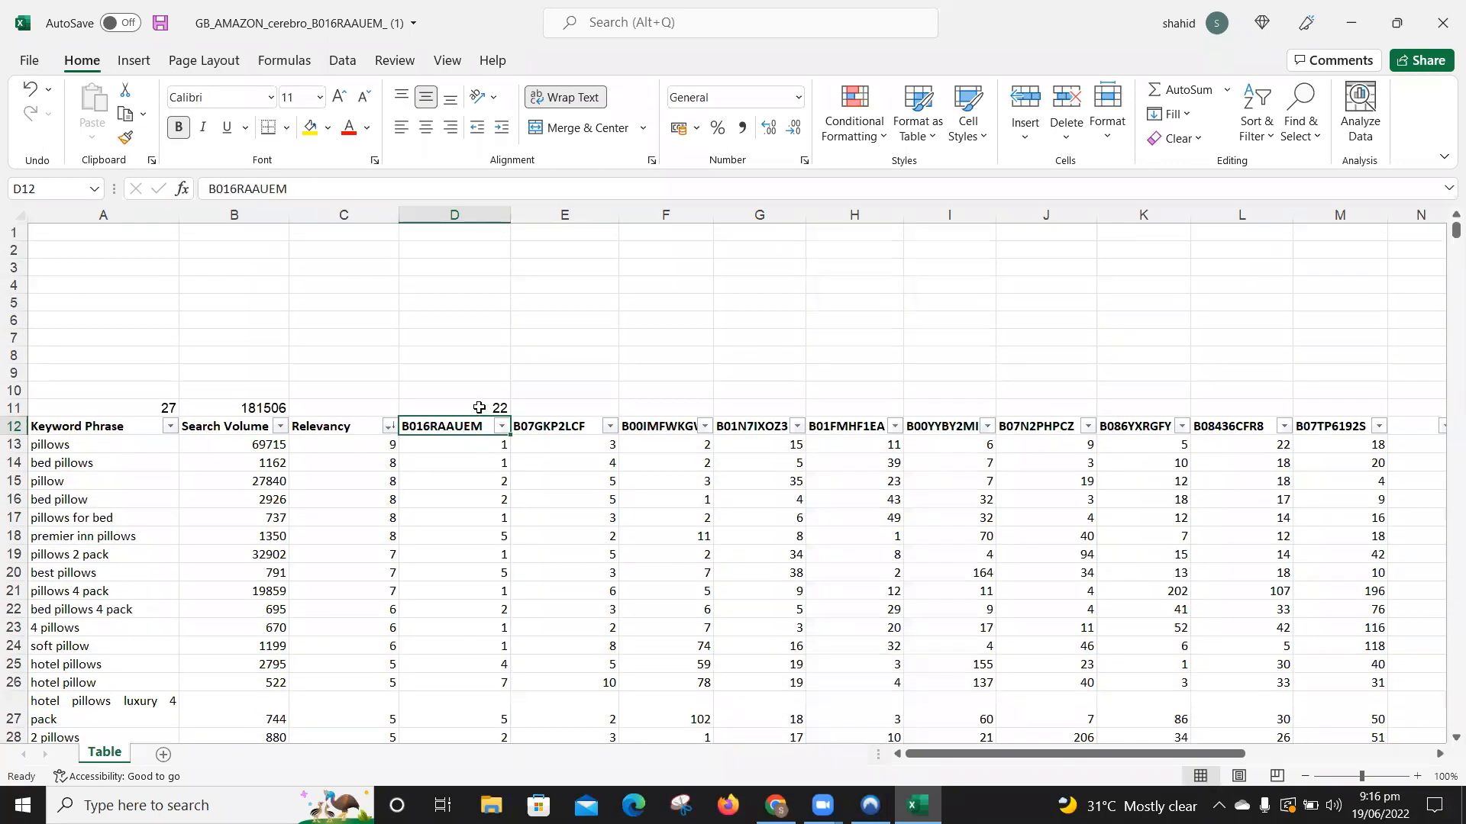
{"action": "left_click", "coordinate": [479, 408]}
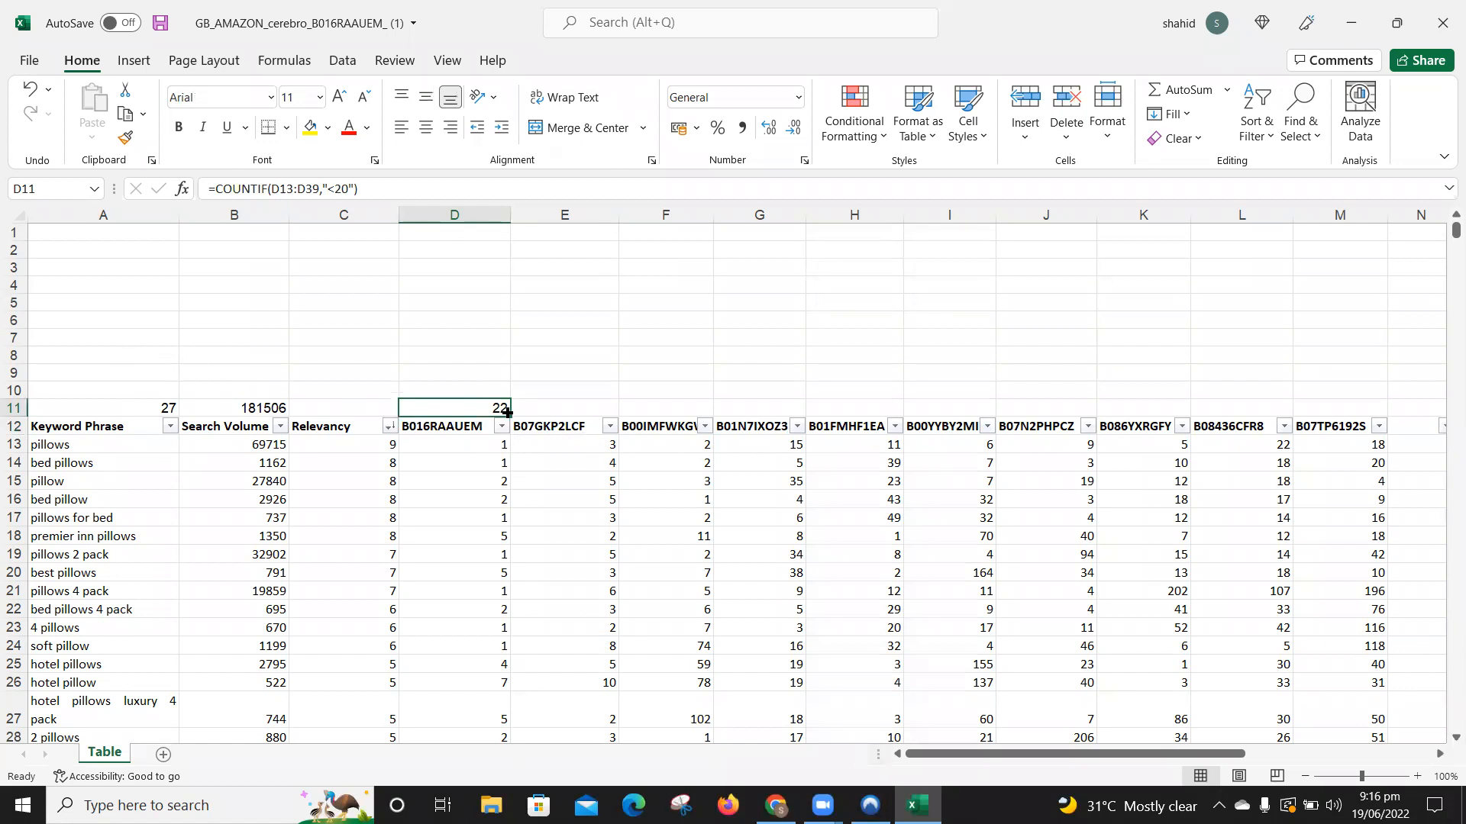
{"action": "left_click_drag", "start_coordinate": [508, 413], "coordinate": [1343, 426]}
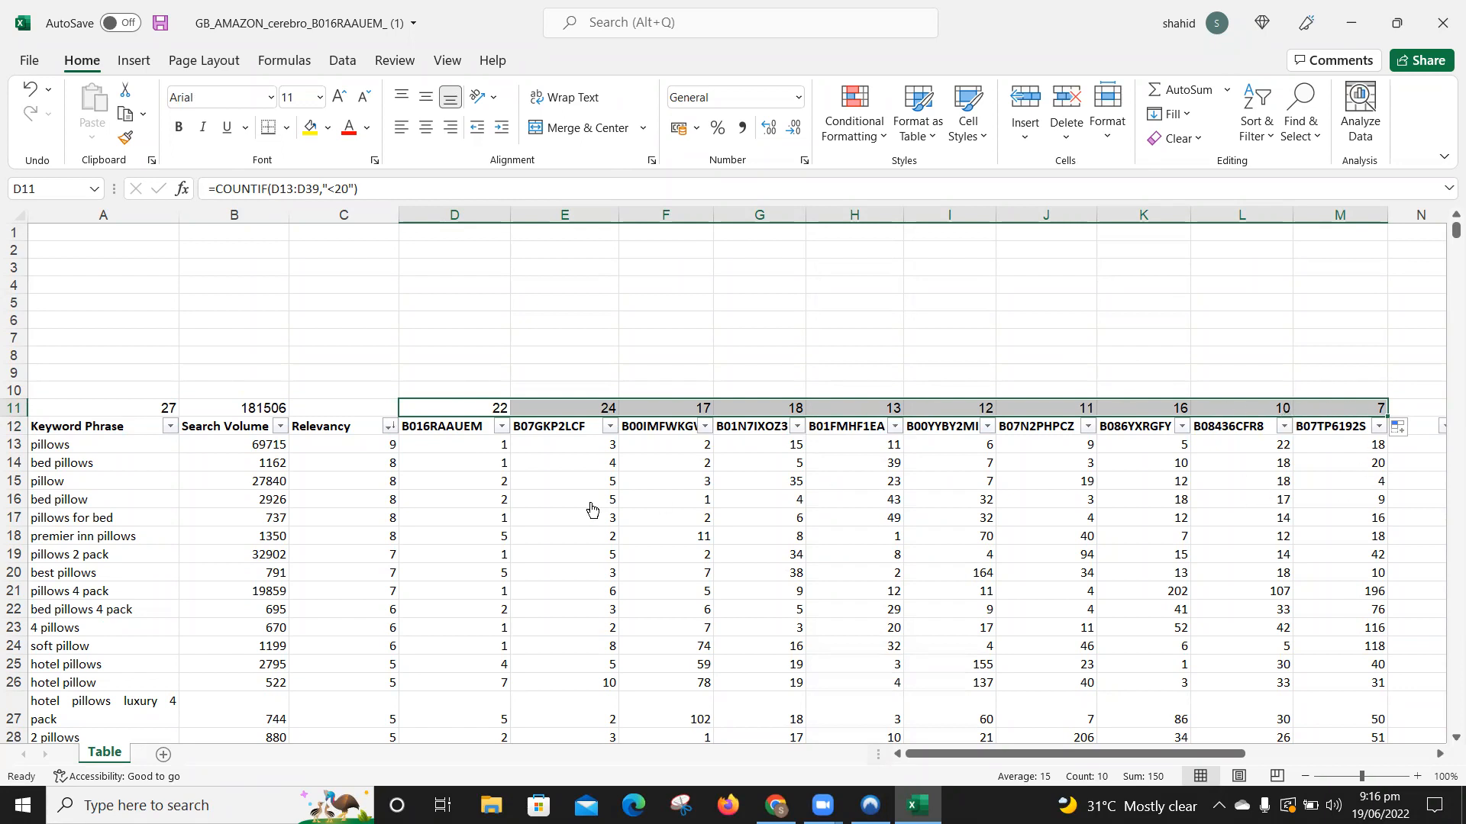
Step: Enter a formula in D10 dividing D11 by the keyword count in A11, with A11 as an absolute reference
{"action": "left_click", "coordinate": [437, 391]}
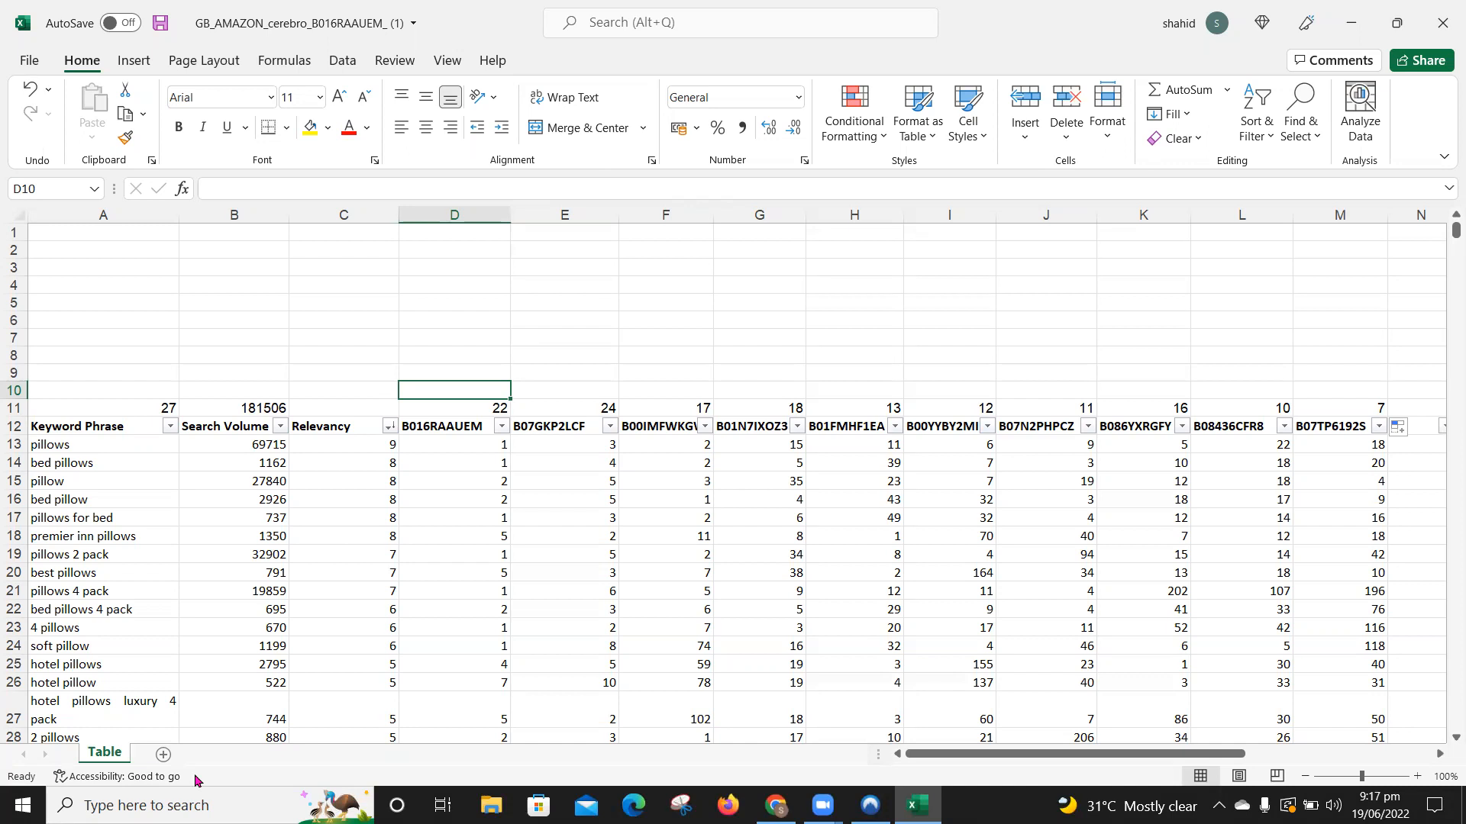
{"action": "type", "text": "+"}
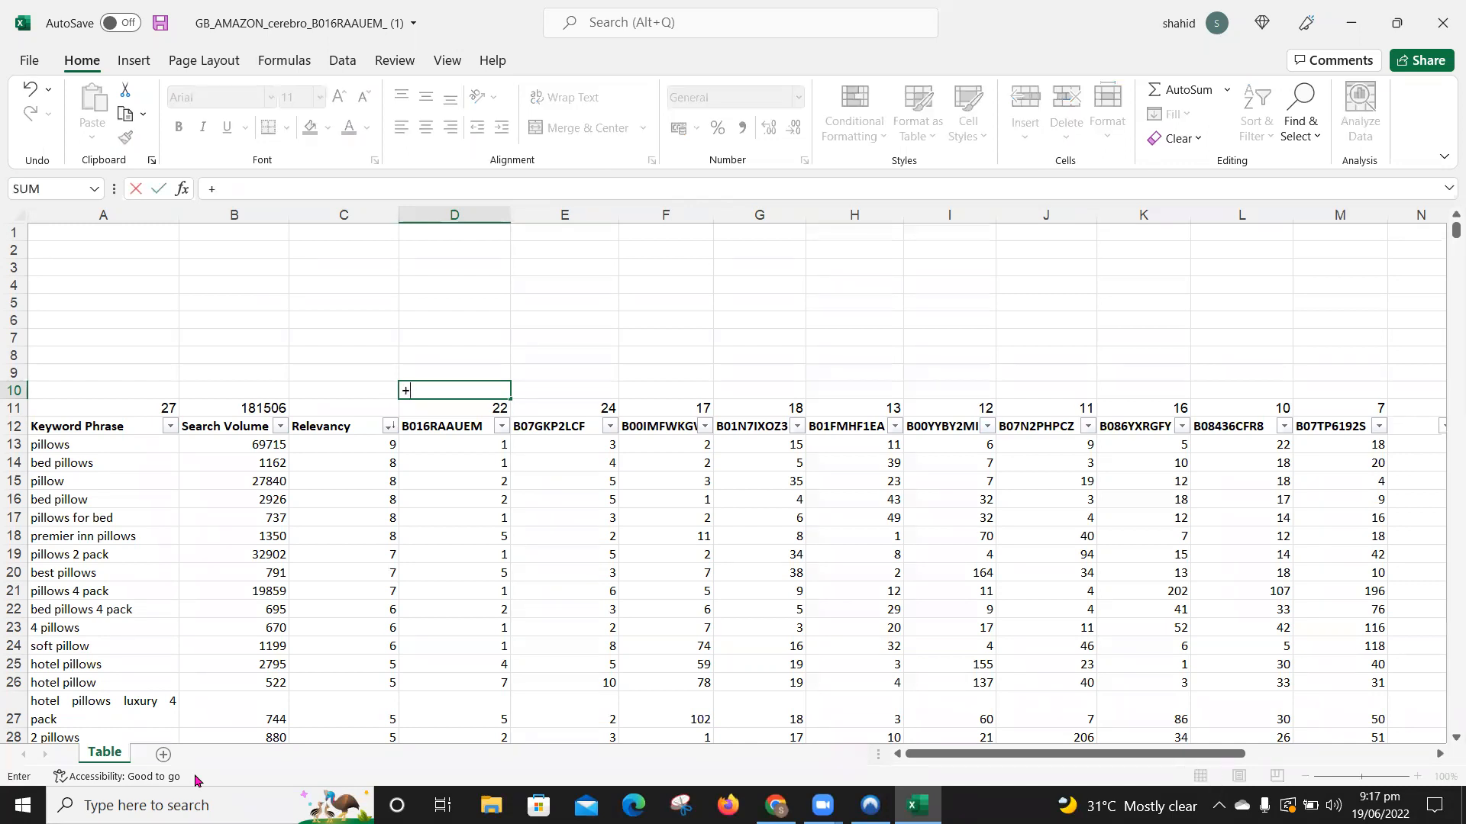
{"action": "key", "text": "Down"}
{"action": "type", "text": "/"}
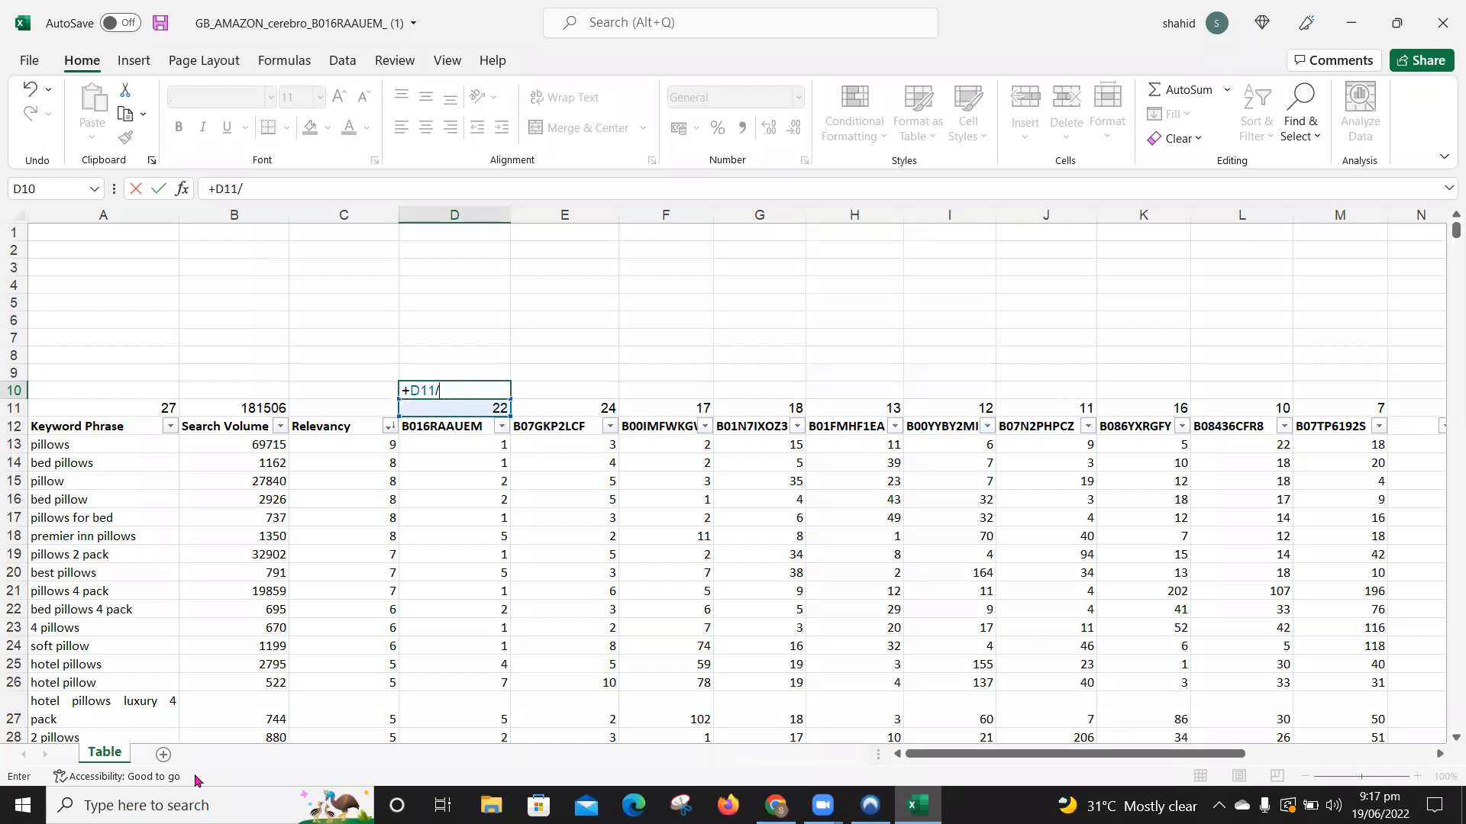
{"action": "key", "text": "Left"}
{"action": "key", "text": "Left"}
{"action": "key", "text": "Left"}
{"action": "key", "text": "Down"}
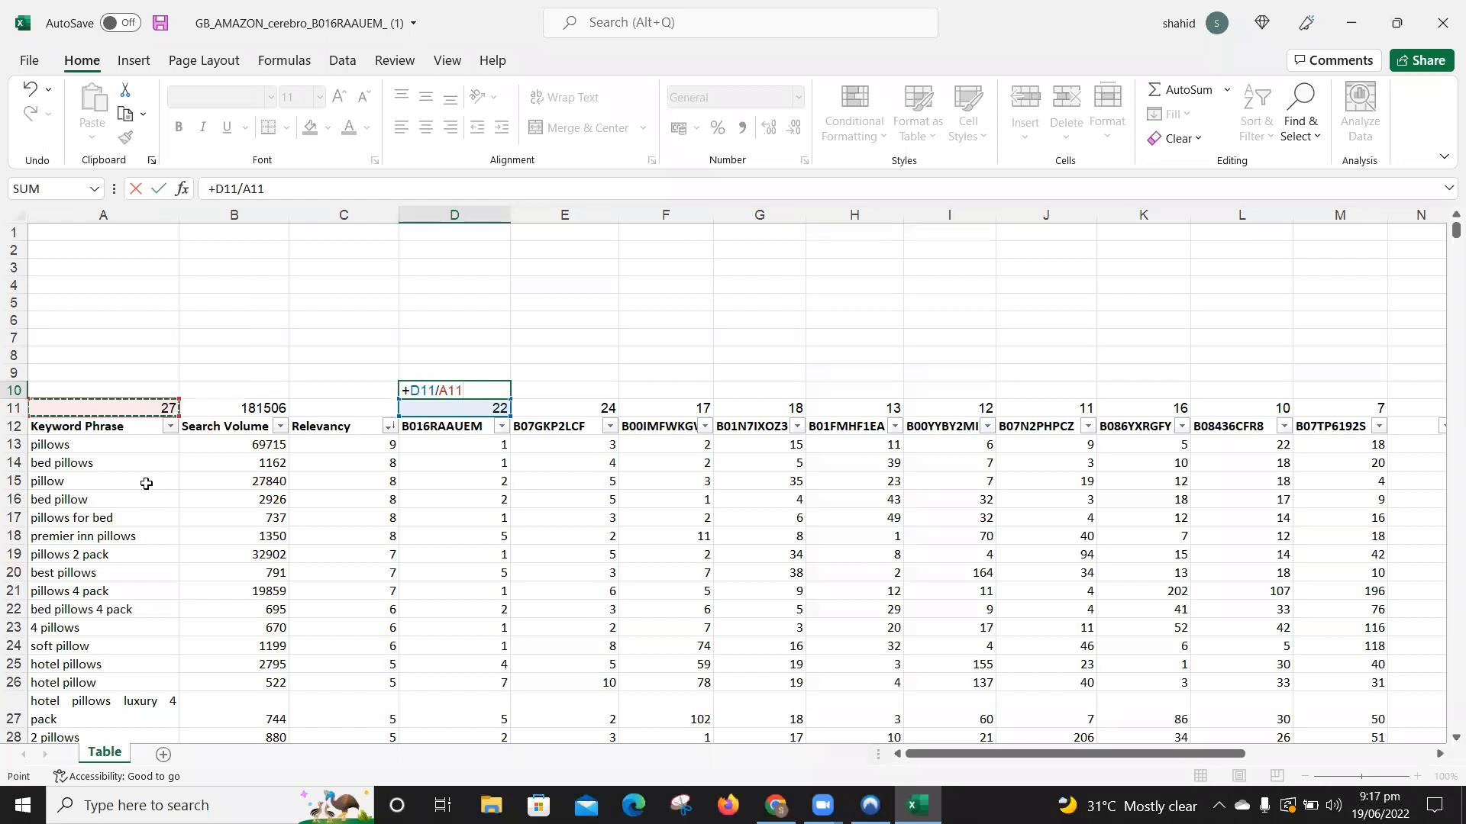
{"action": "key", "text": "F4"}
{"action": "key", "text": "Return"}
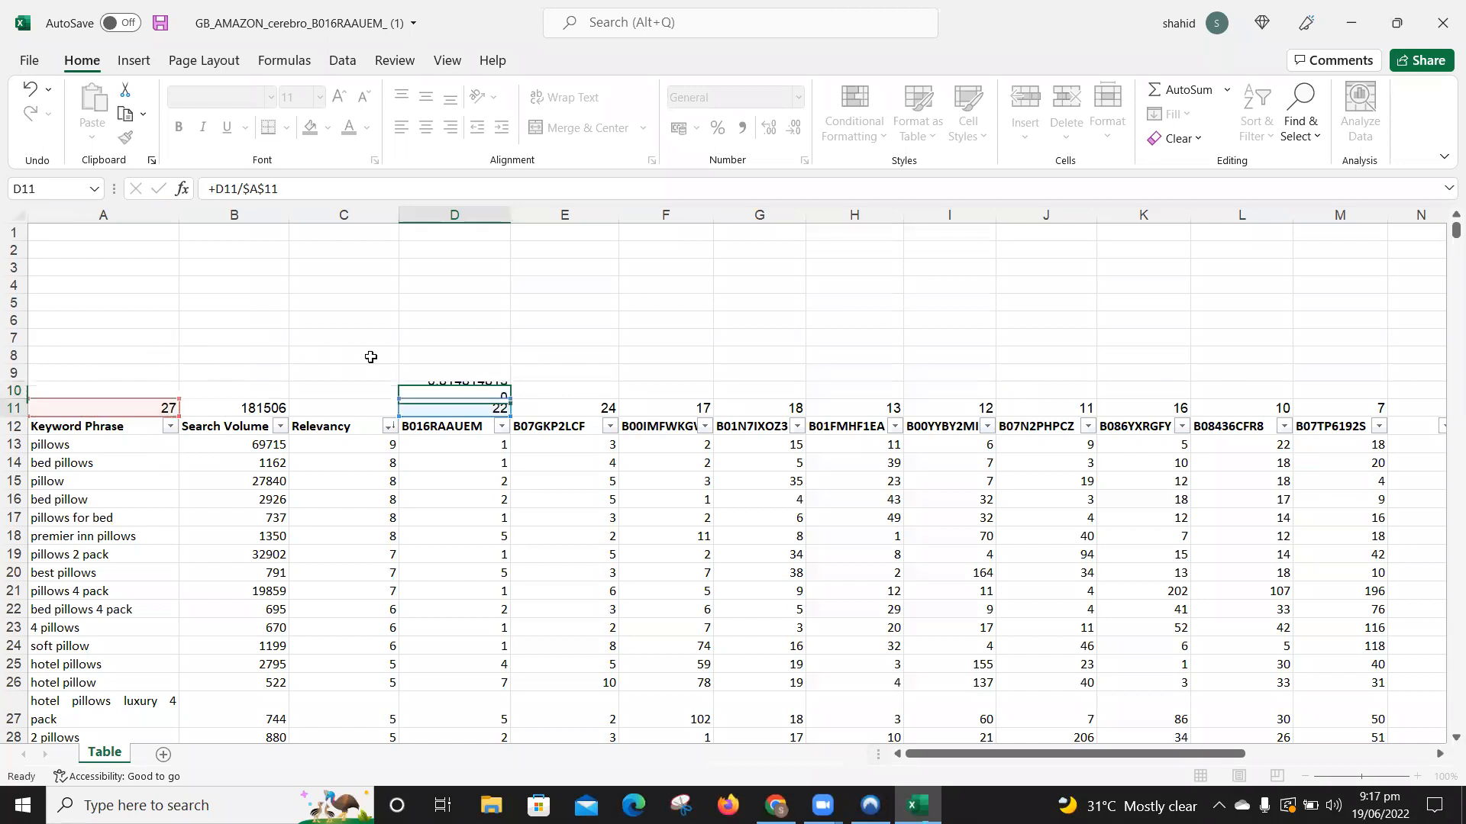
Step: Format the ratio in D10 as a percentage and keep that cell selected
{"action": "left_click", "coordinate": [436, 390]}
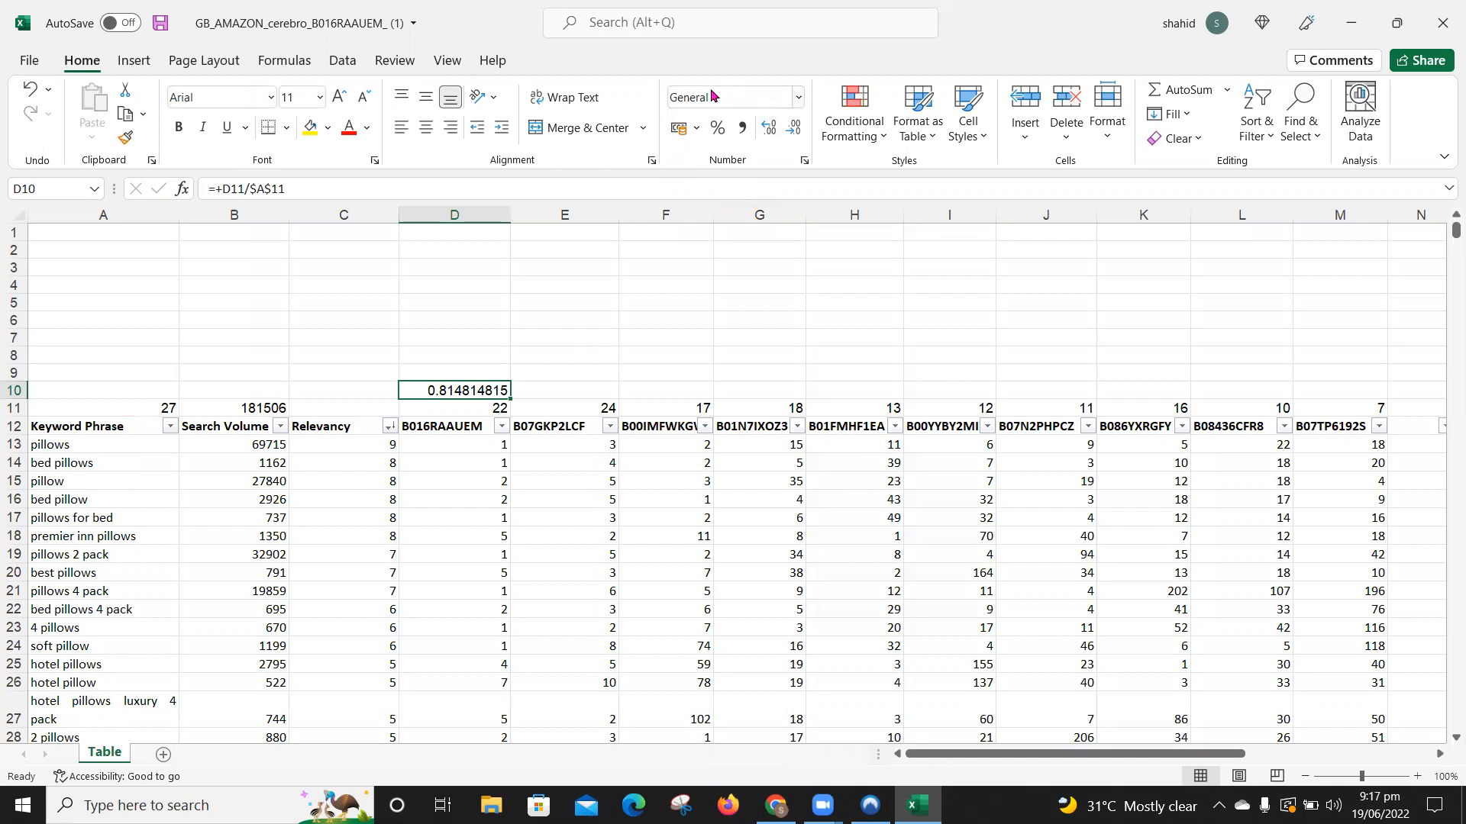
{"action": "left_click", "coordinate": [718, 129]}
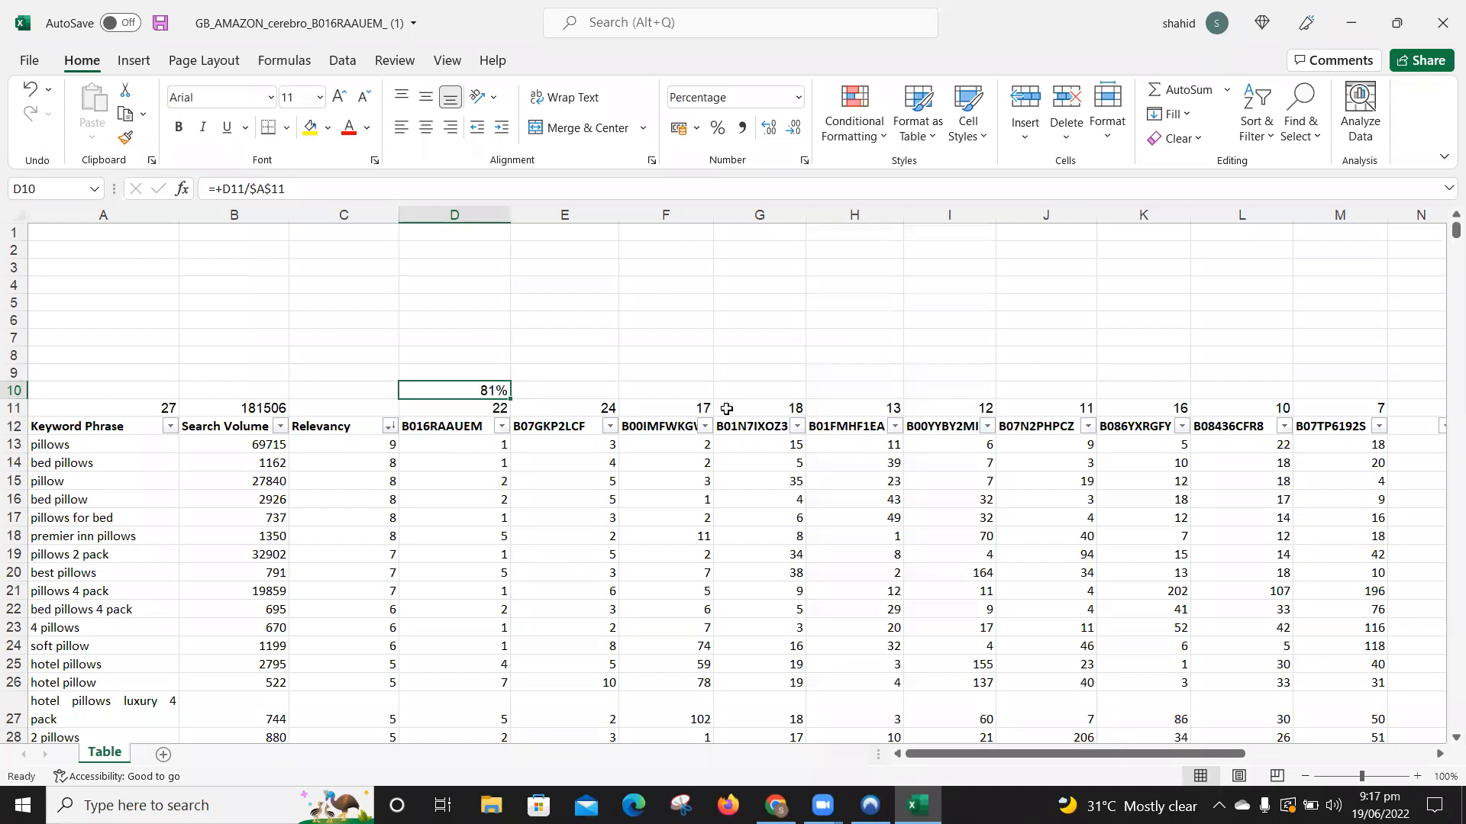
{"action": "left_click", "coordinate": [1079, 287]}
{"action": "left_click", "coordinate": [543, 388]}
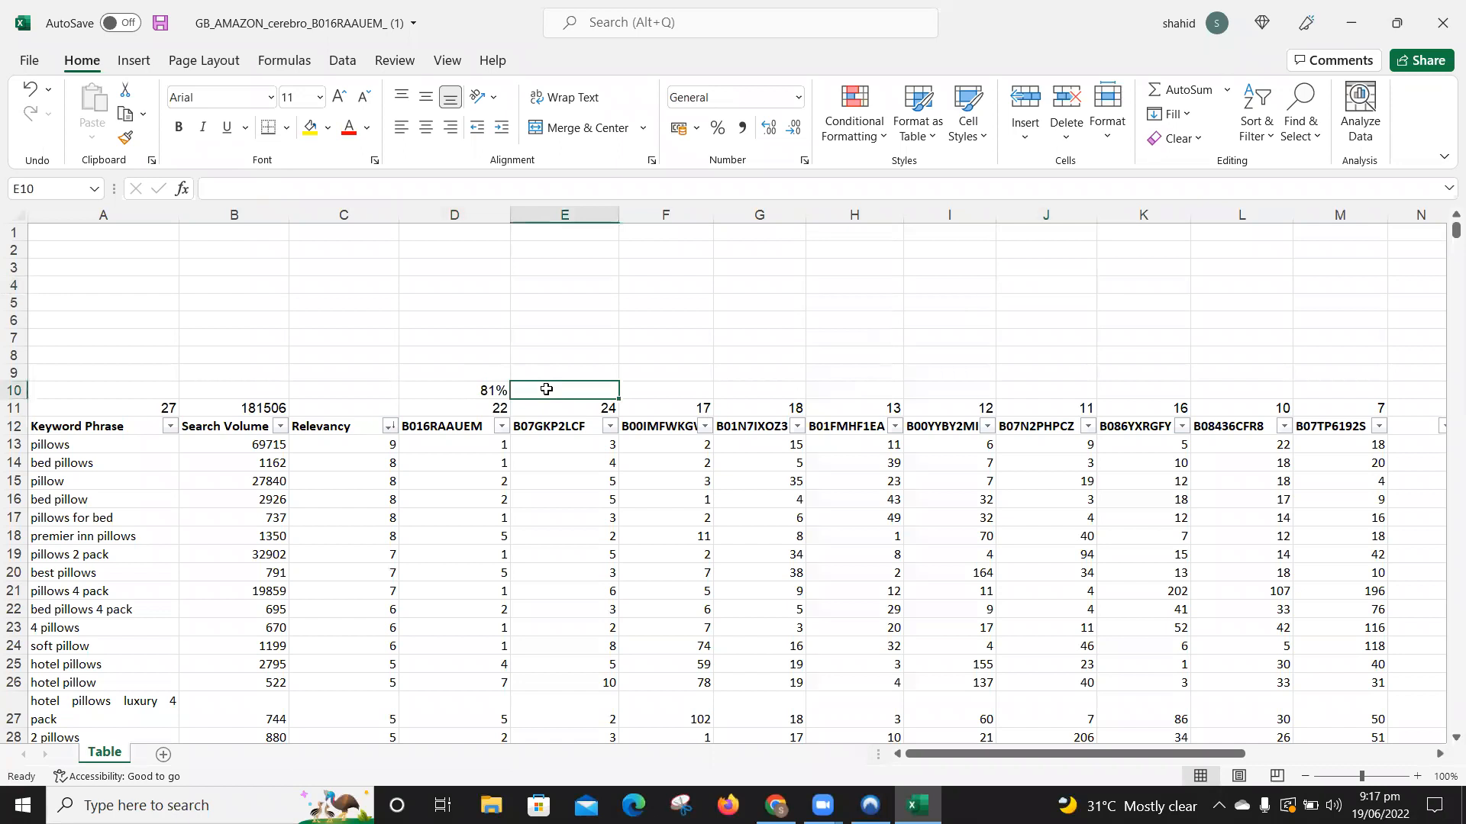
{"action": "left_click", "coordinate": [481, 392]}
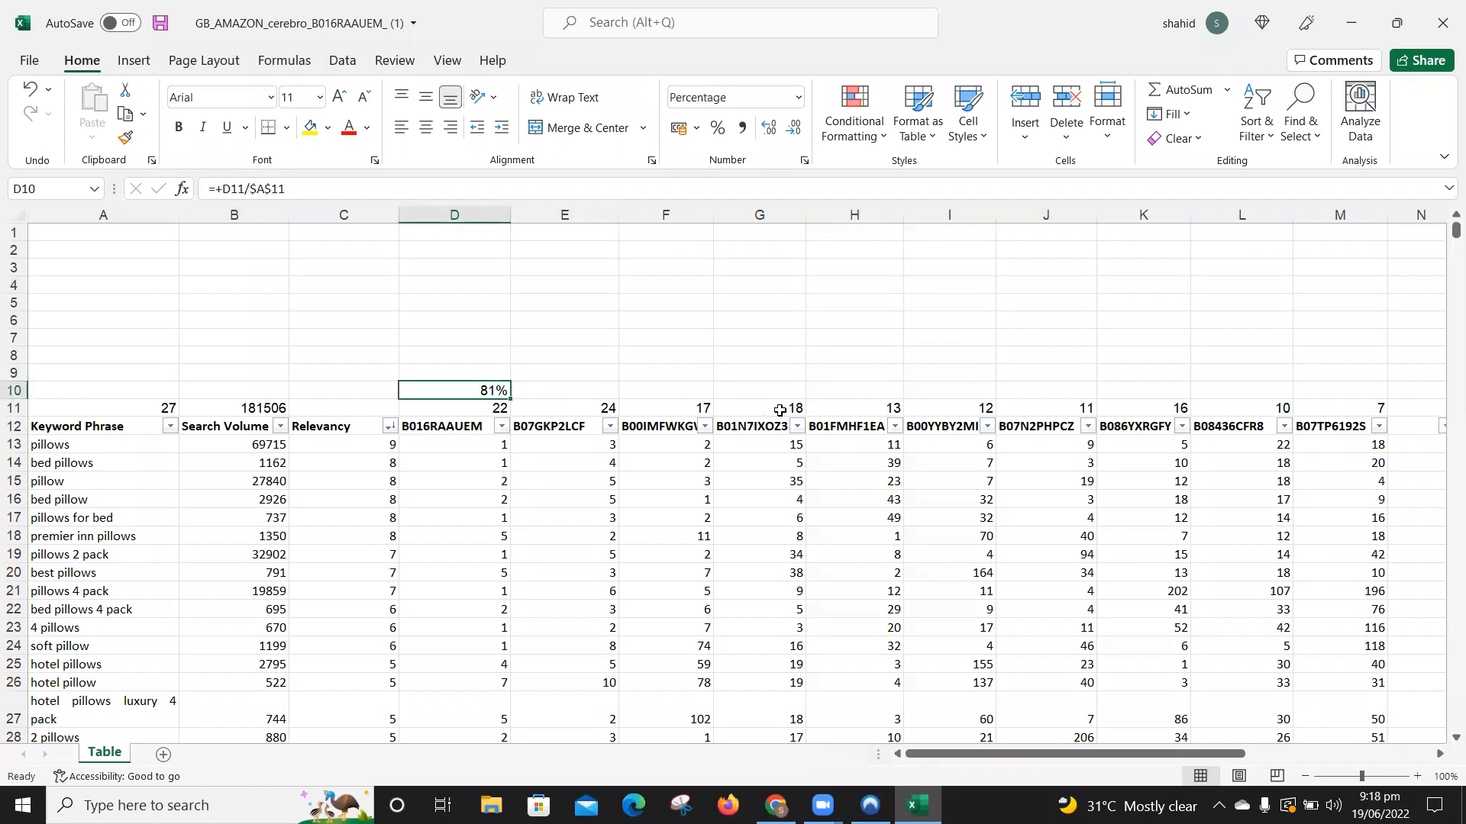
Step: Set the height of row 10, which holds the D10 percentage, to 16
{"action": "left_click", "coordinate": [591, 389]}
{"action": "left_click", "coordinate": [474, 390]}
{"action": "left_click", "coordinate": [11, 390]}
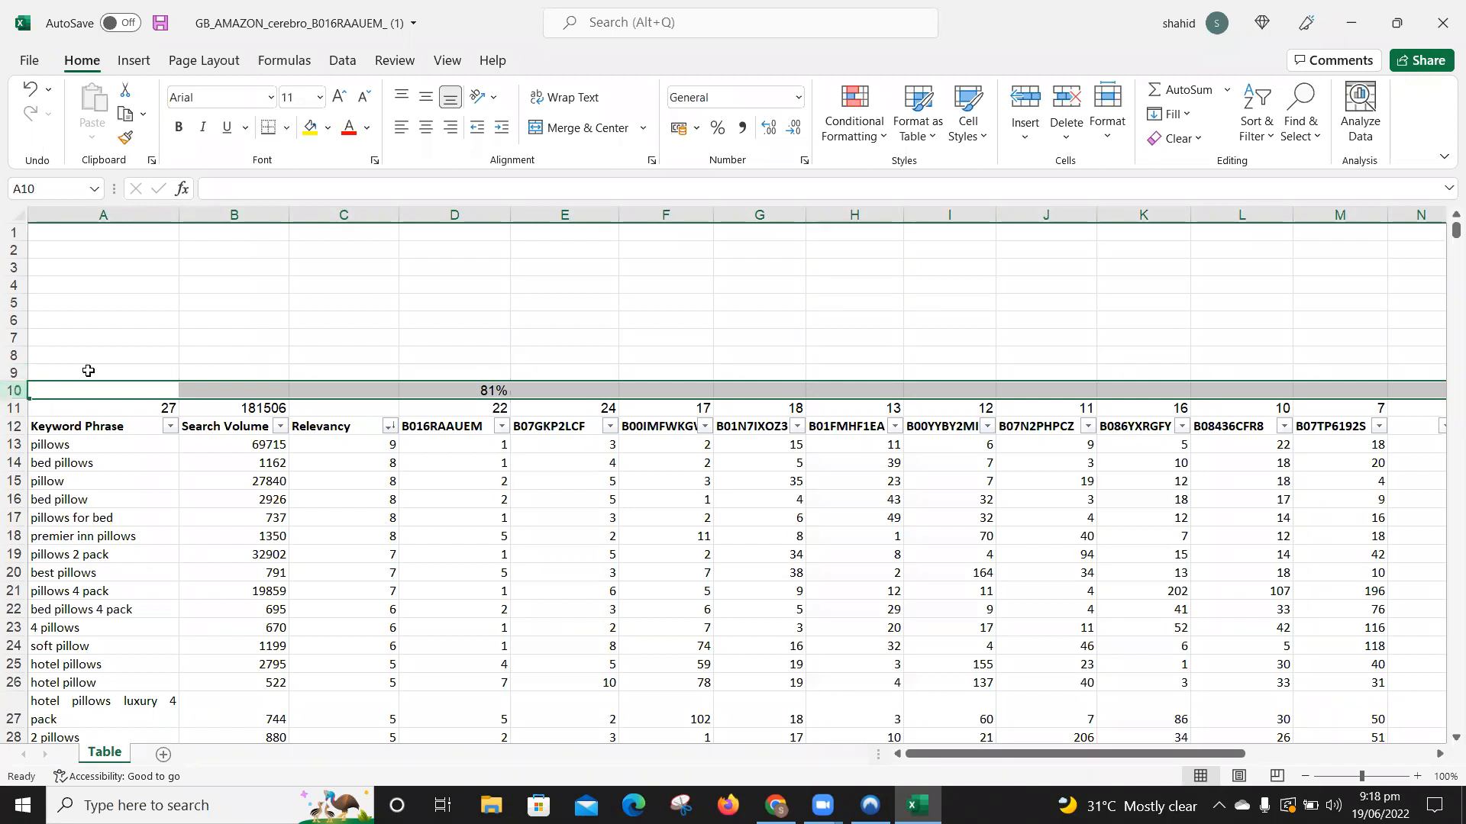
{"action": "left_click", "coordinate": [54, 388]}
{"action": "left_click", "coordinate": [11, 390]}
{"action": "right_click", "coordinate": [12, 391]}
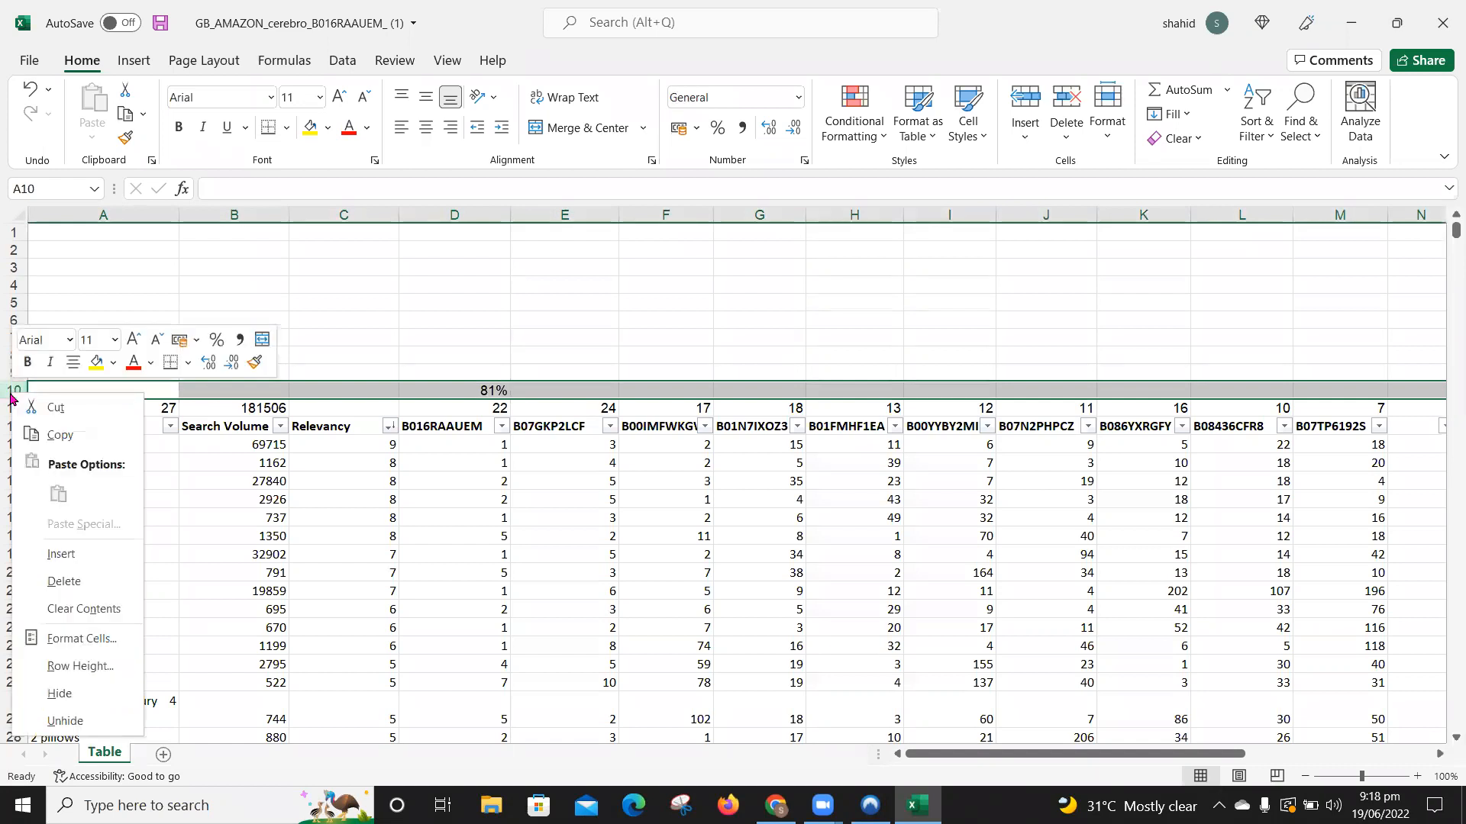
{"action": "left_click", "coordinate": [77, 666]}
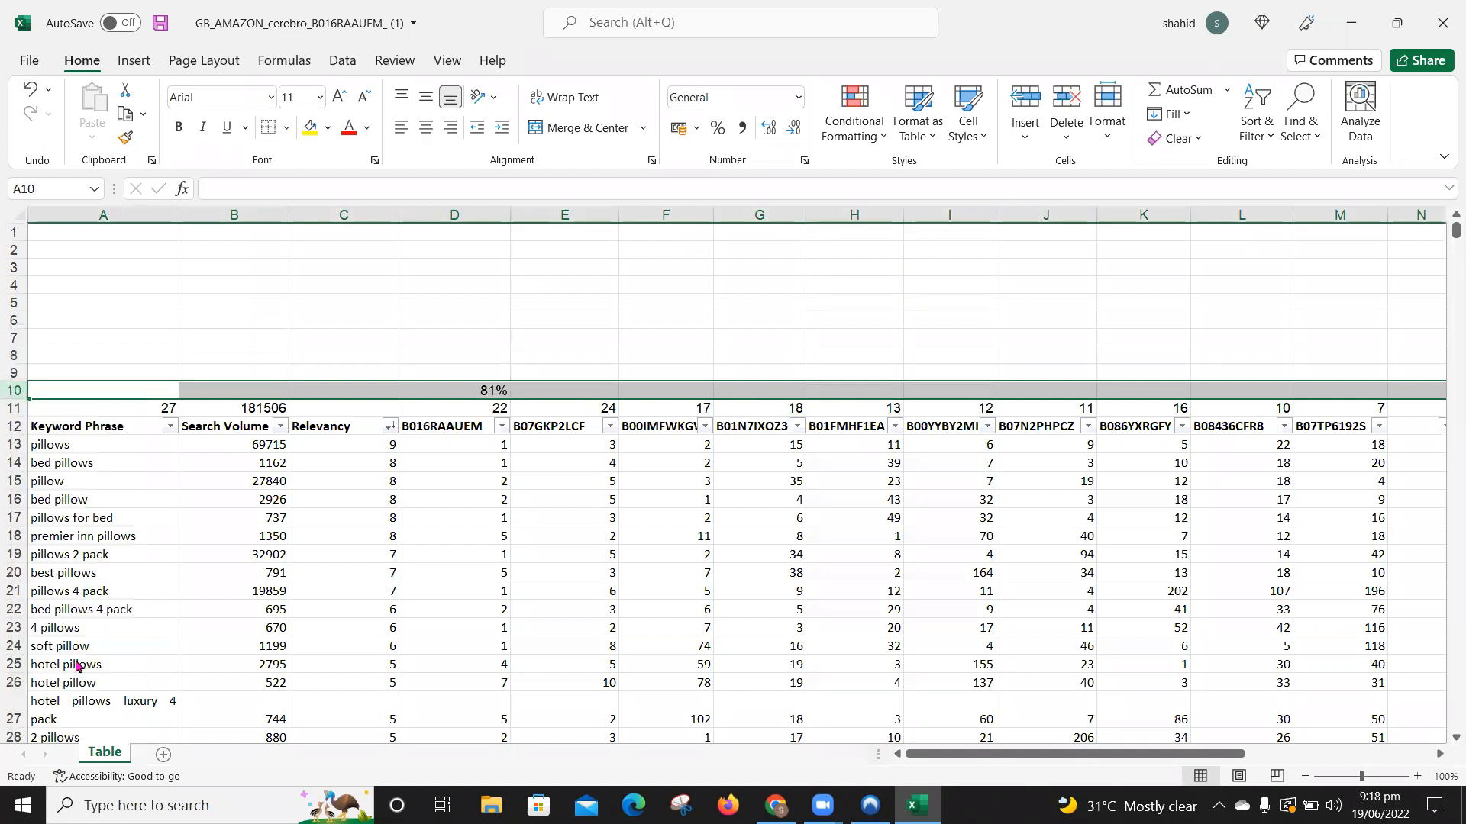
{"action": "type", "text": "16"}
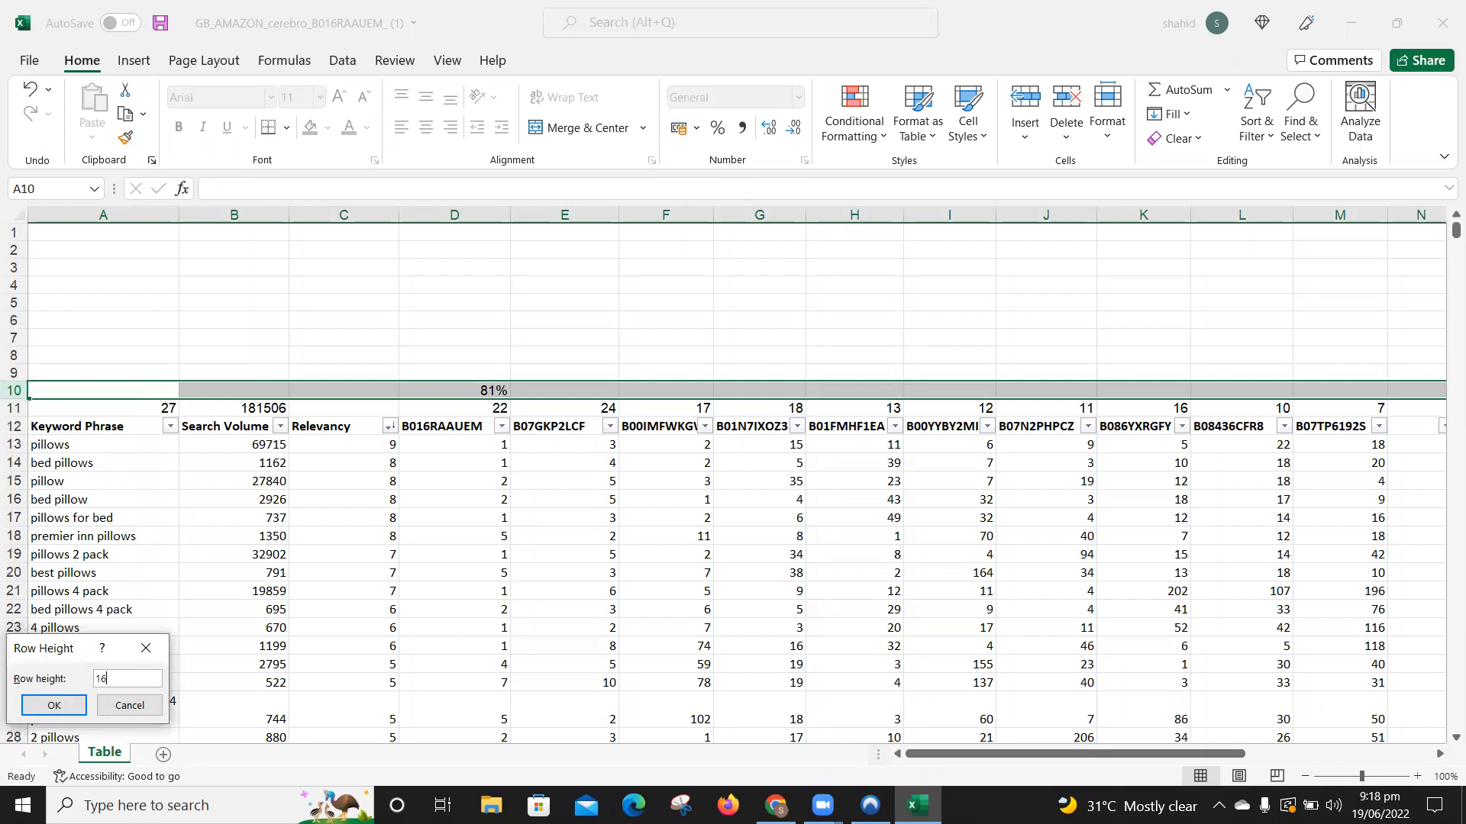
{"action": "left_click", "coordinate": [54, 705]}
{"action": "left_click", "coordinate": [428, 504]}
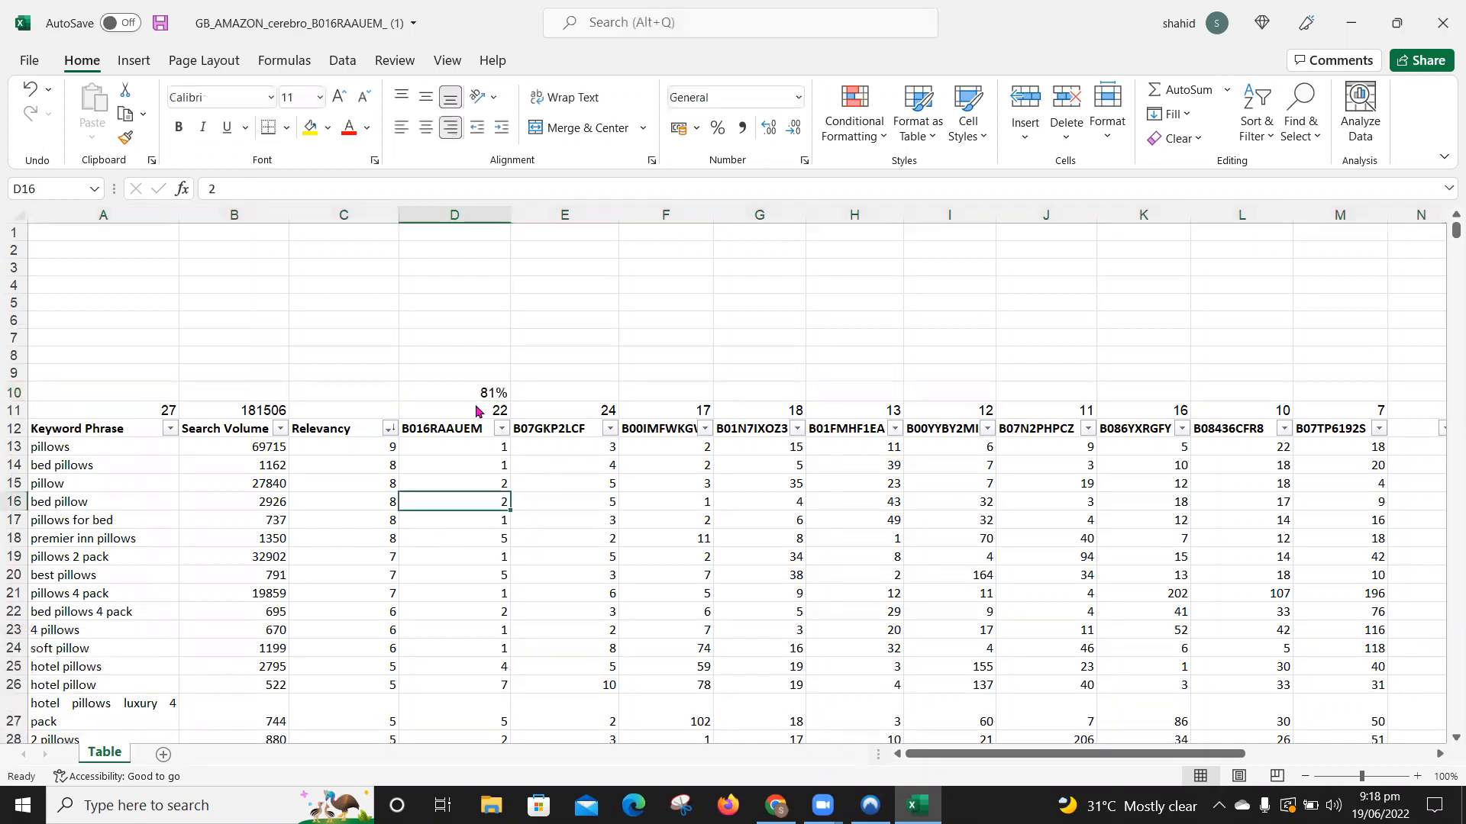
Step: Fill the D10 percentage formula across row 10 to G10
{"action": "left_click", "coordinate": [491, 394]}
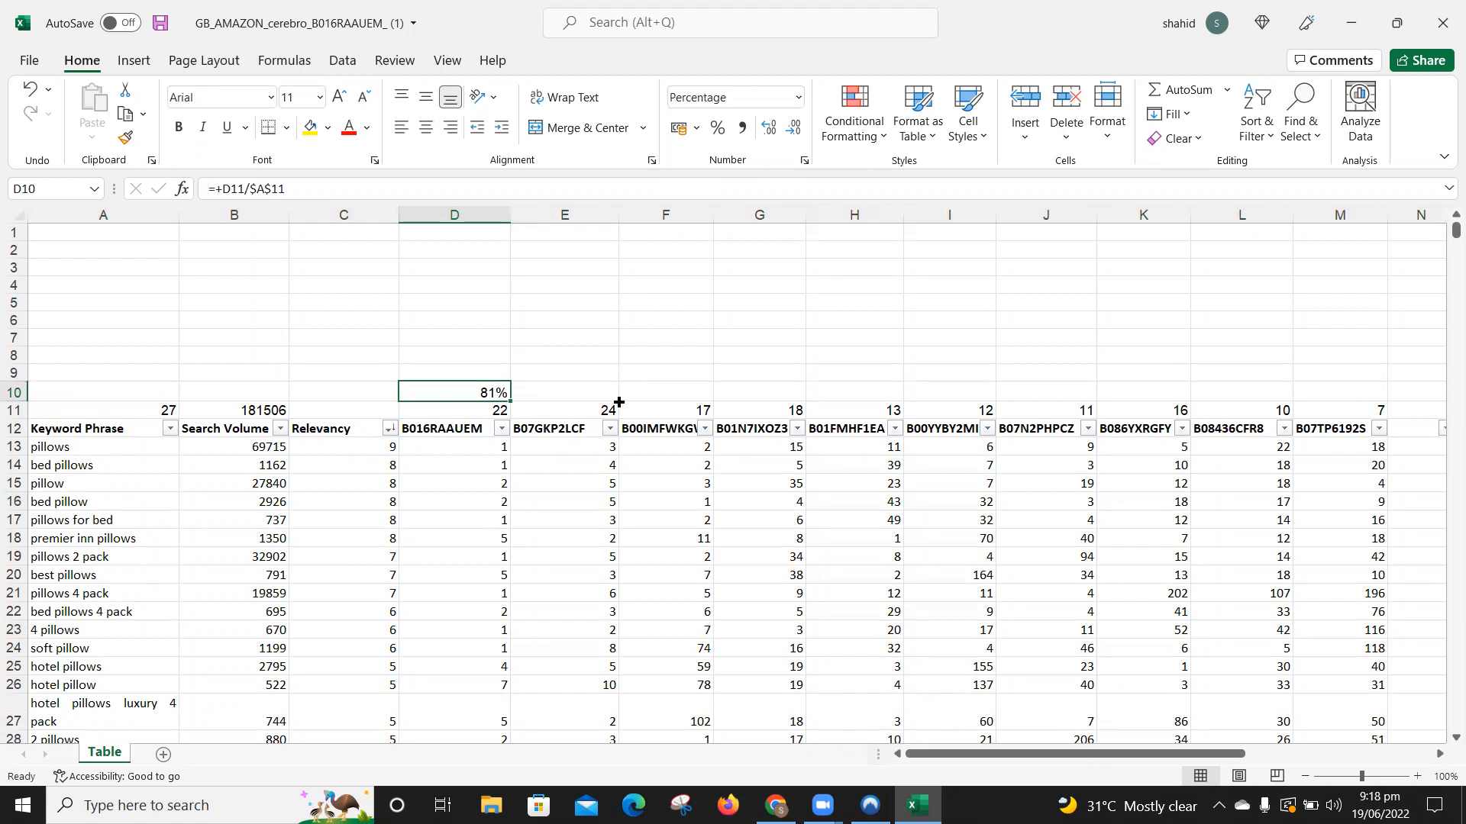
{"action": "left_click", "coordinate": [542, 393]}
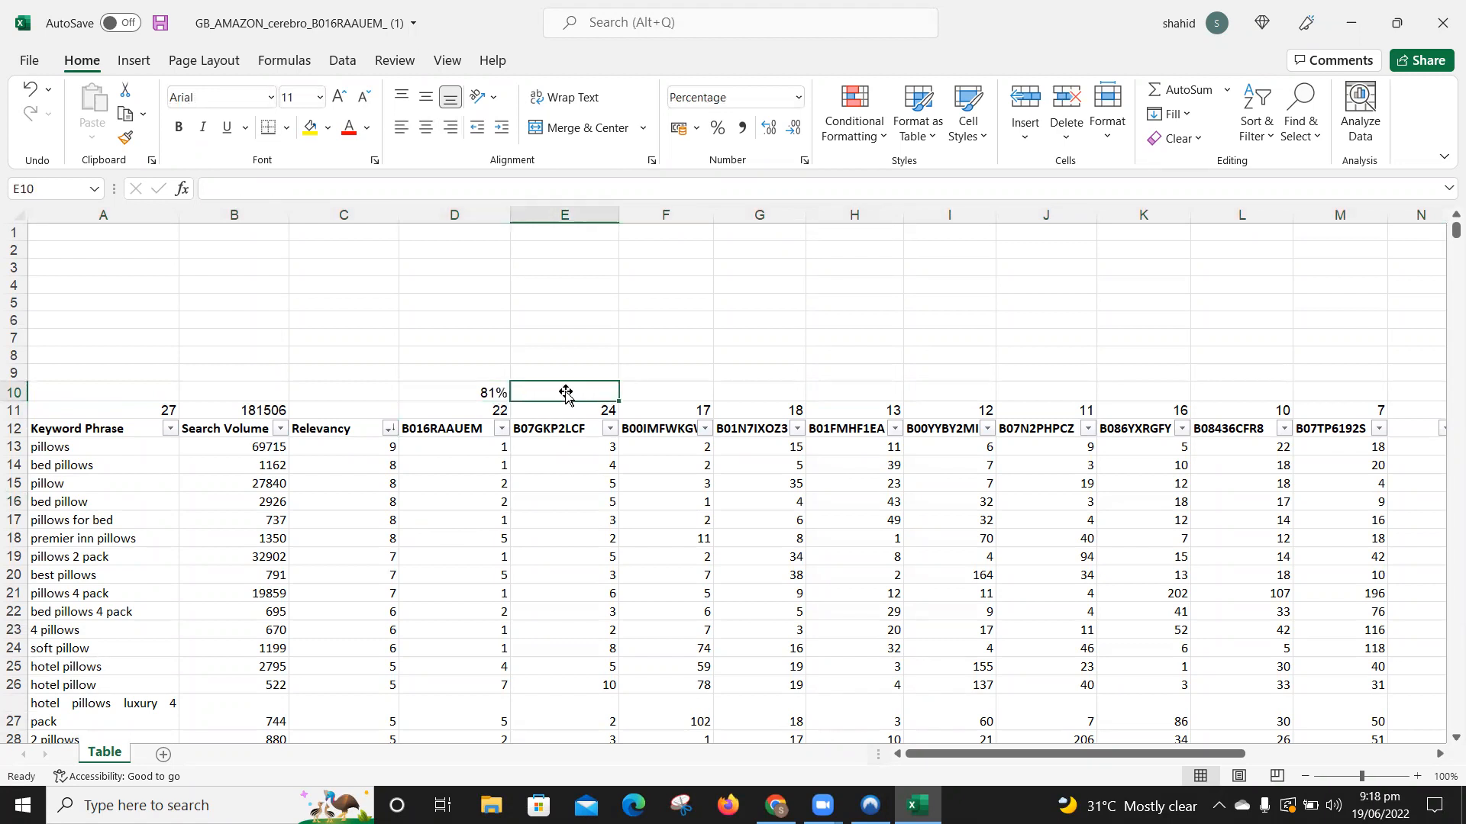
{"action": "left_click", "coordinate": [468, 393]}
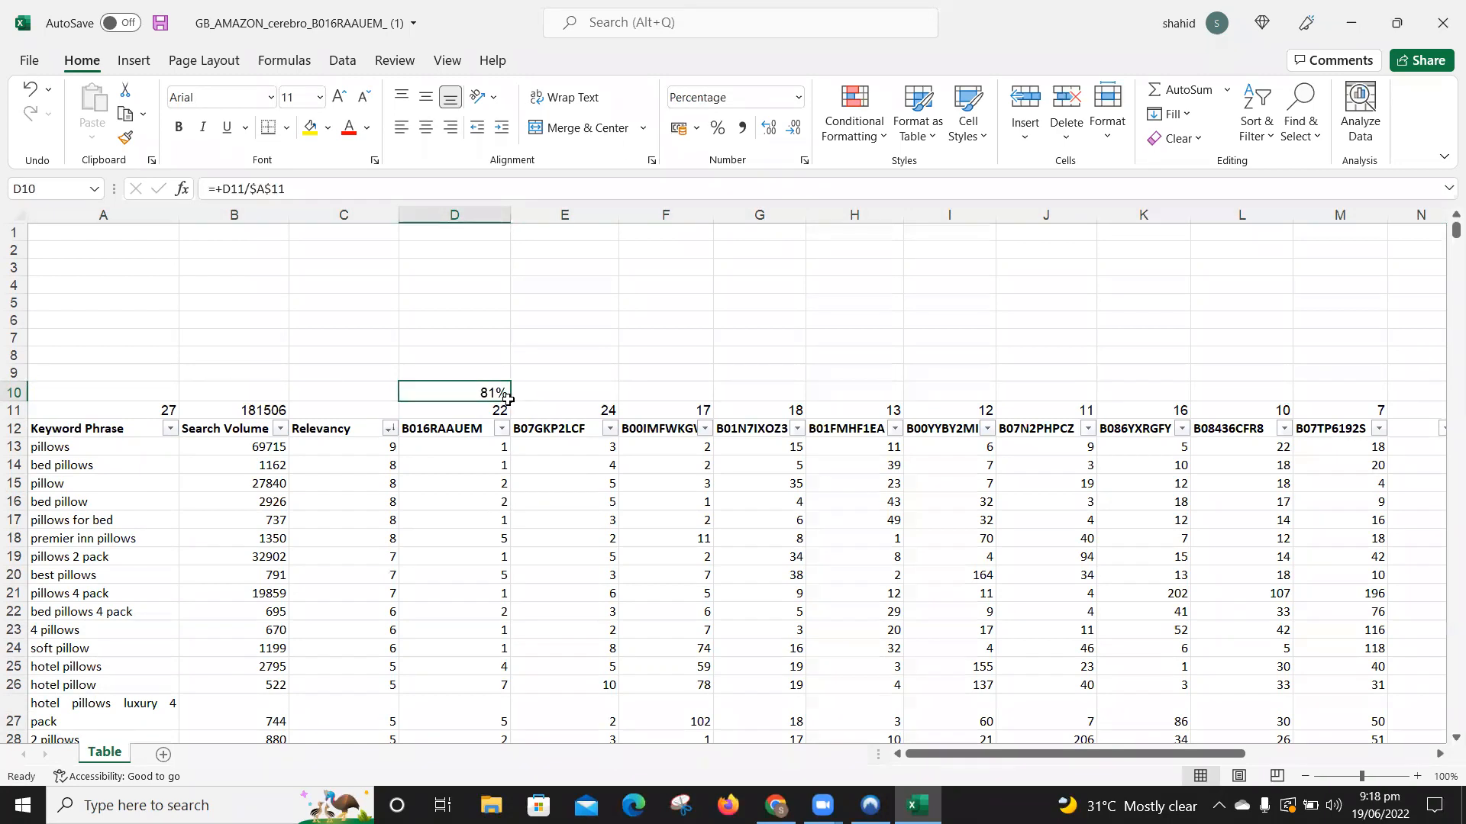
{"action": "left_click_drag", "start_coordinate": [507, 398], "coordinate": [1050, 378]}
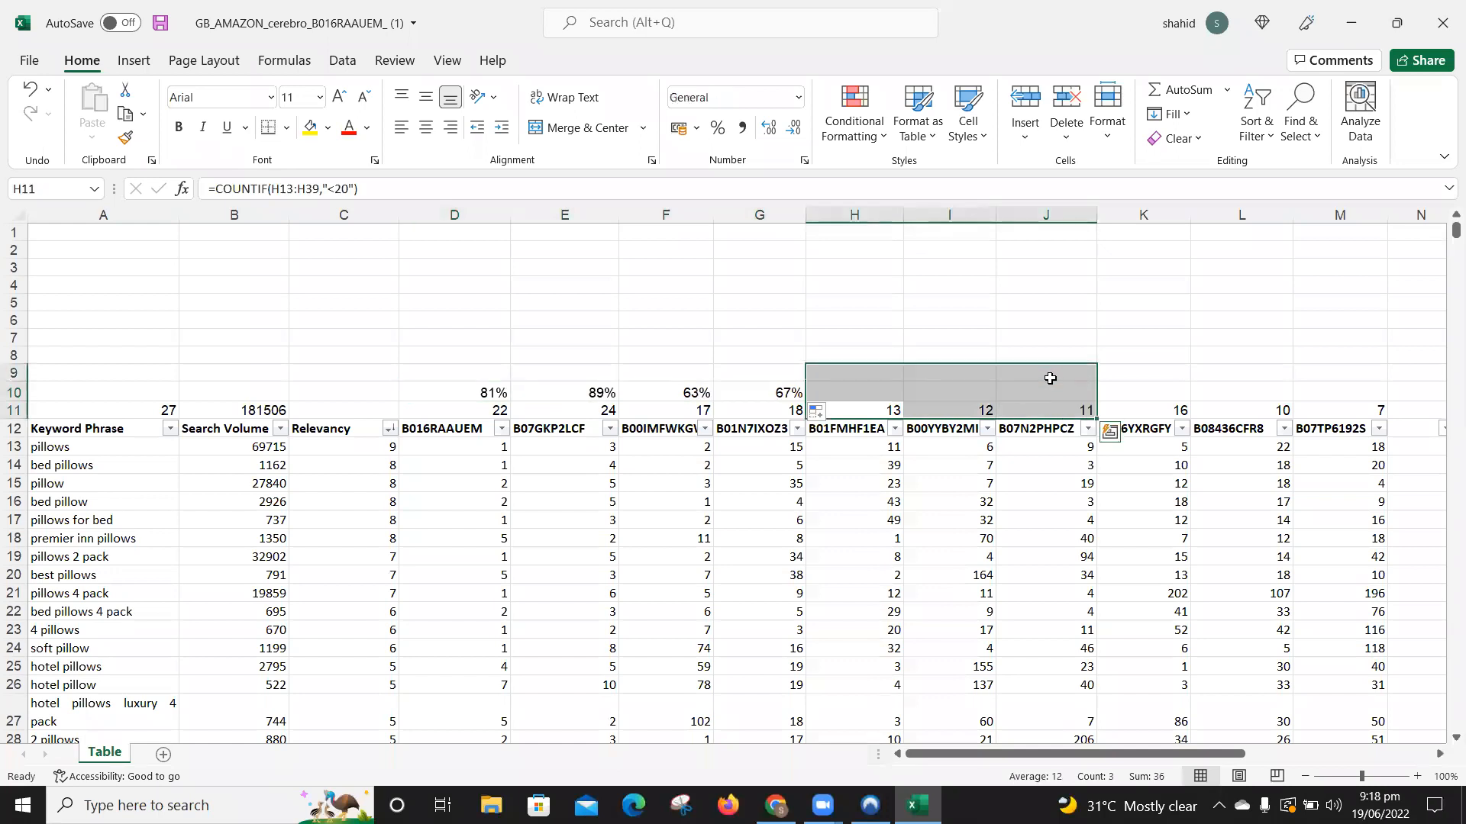
{"action": "left_click", "coordinate": [901, 485]}
Step: Extend the percentage formula from G10 to M10 for the remaining competitor ASIN columns
{"action": "left_click", "coordinate": [776, 391]}
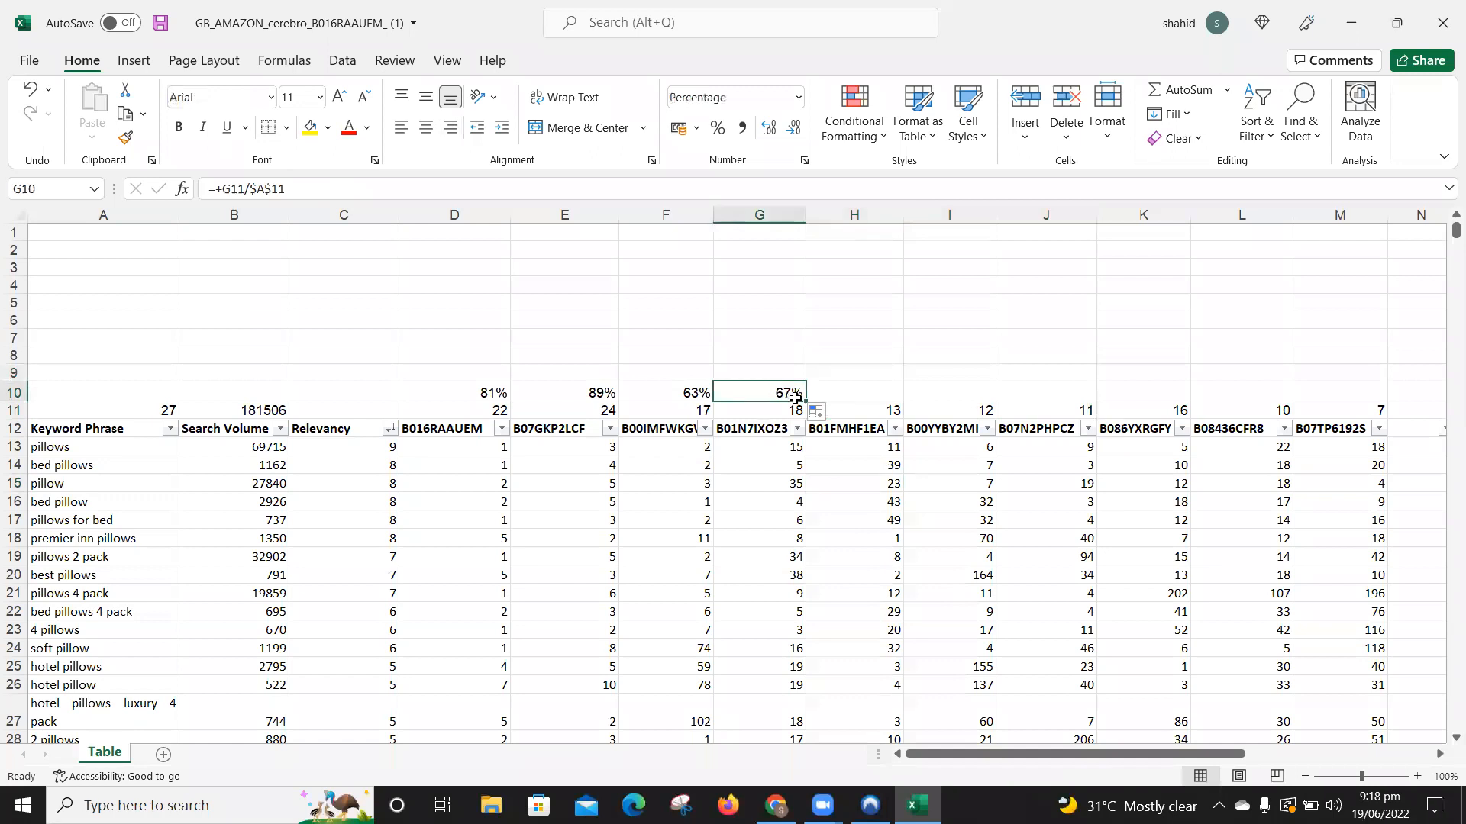
{"action": "left_click", "coordinate": [819, 378]}
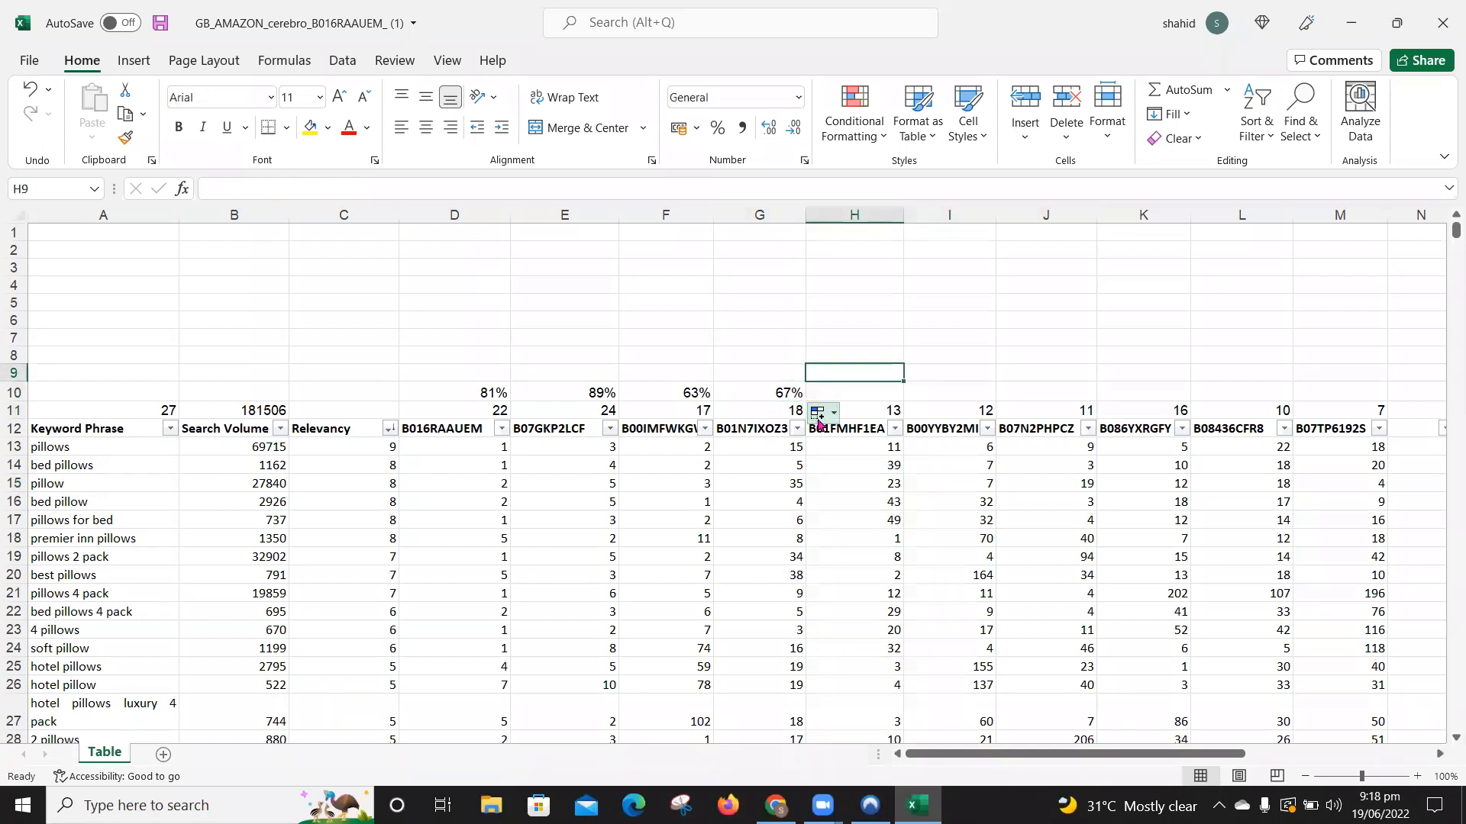
{"action": "left_click", "coordinate": [865, 412]}
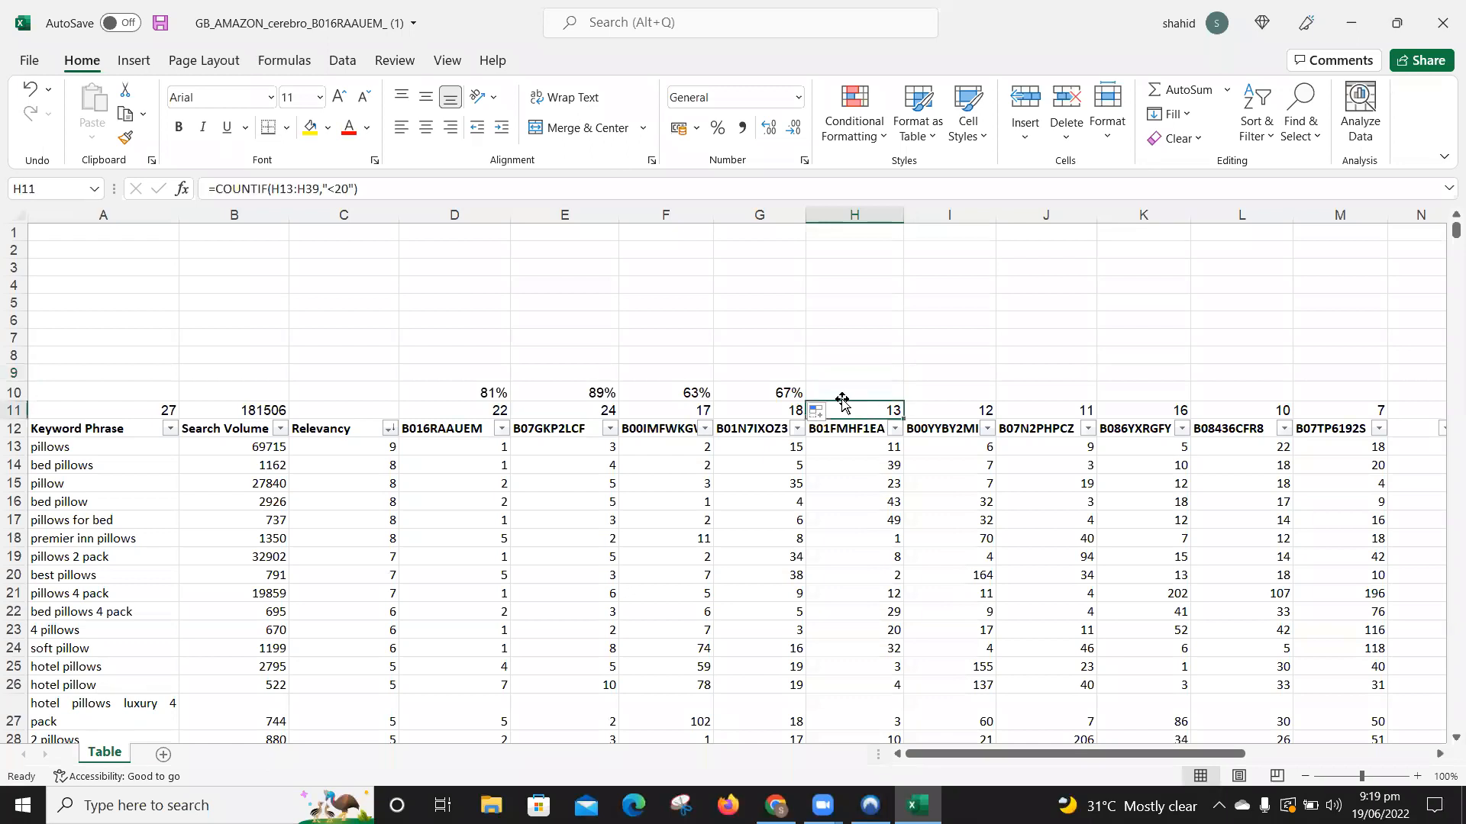
{"action": "left_click", "coordinate": [791, 392]}
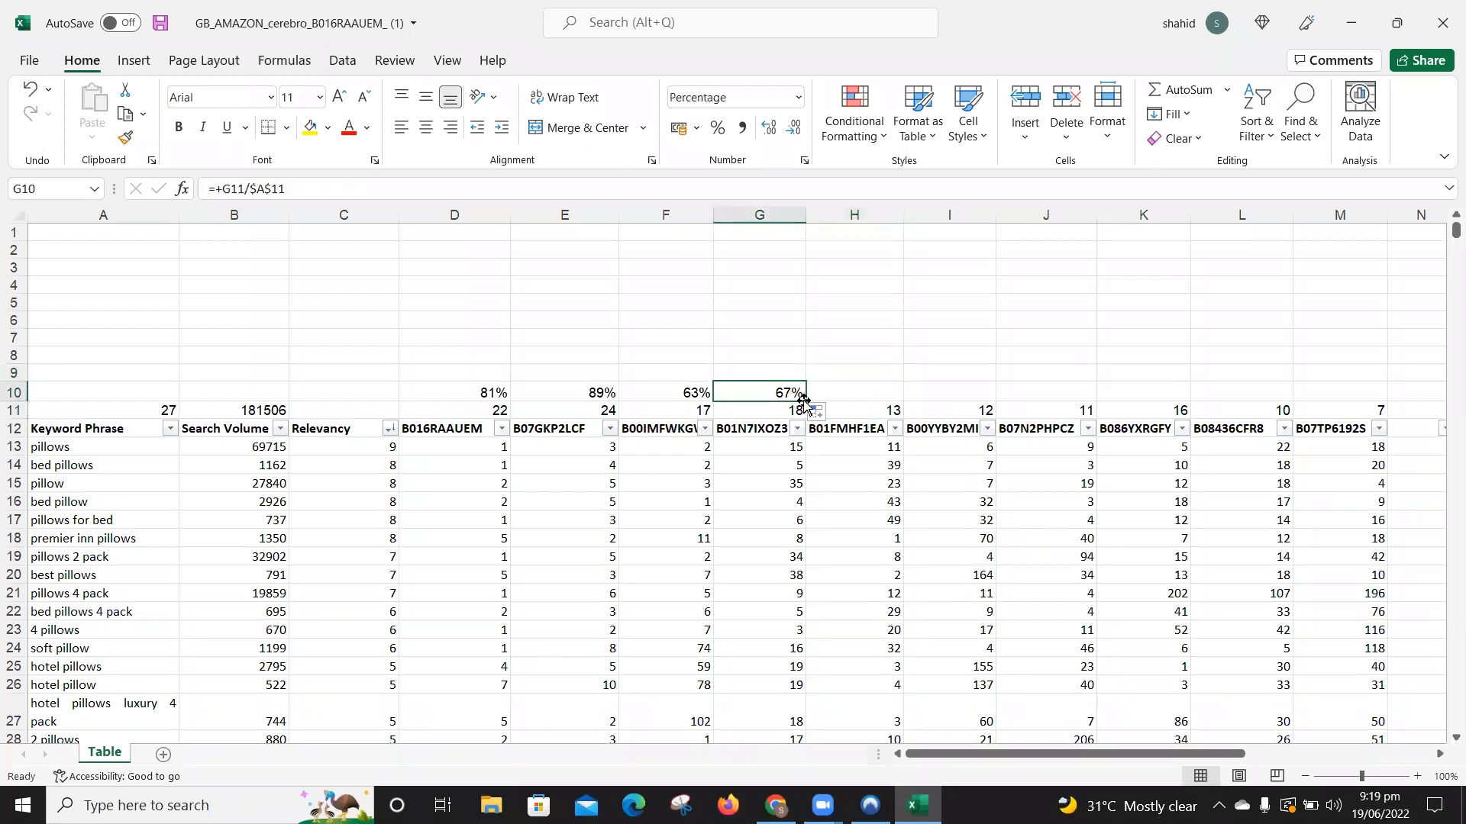
{"action": "left_click_drag", "start_coordinate": [804, 400], "coordinate": [1377, 397]}
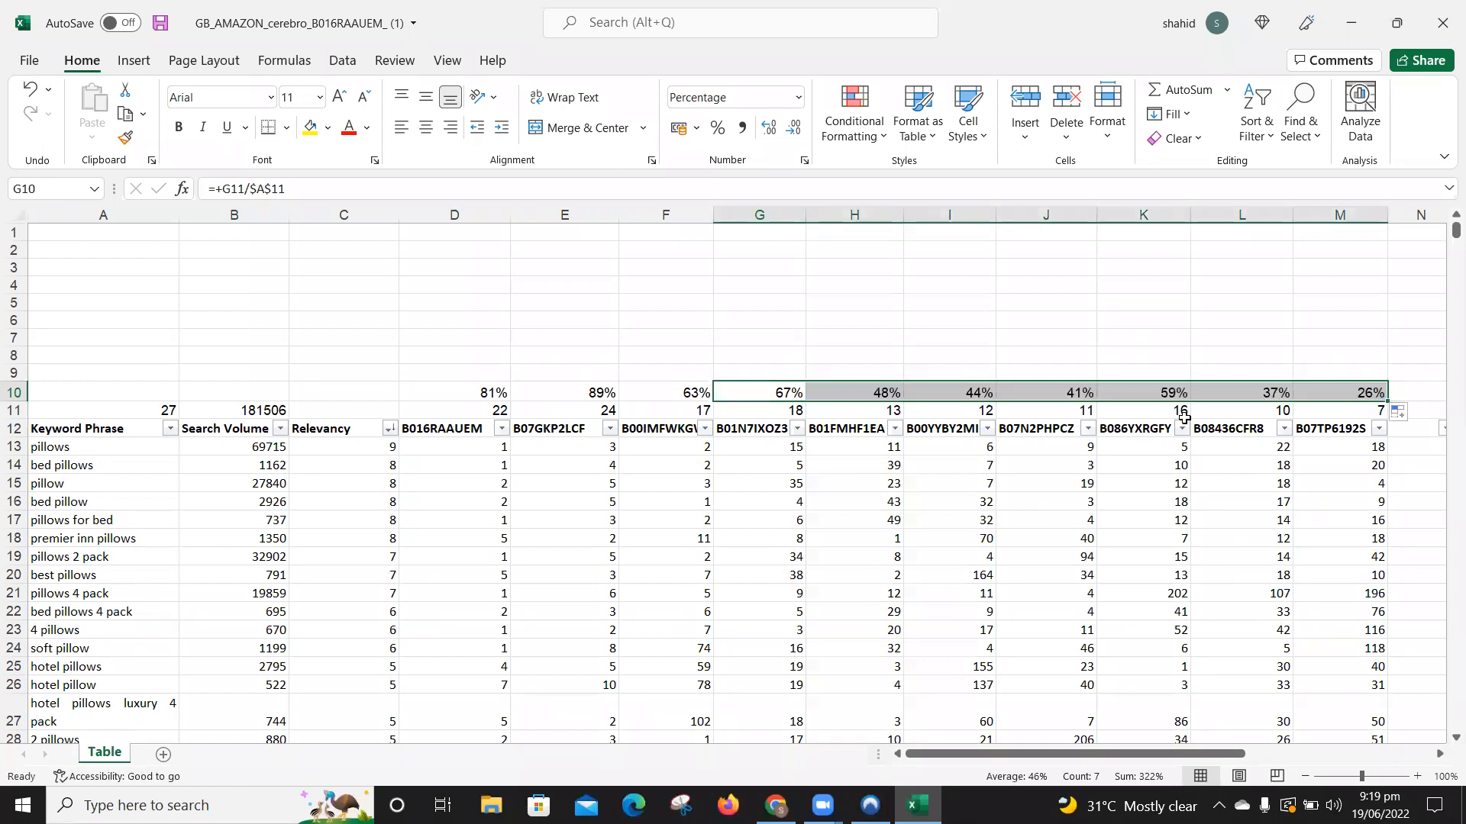
{"action": "left_click", "coordinate": [741, 455]}
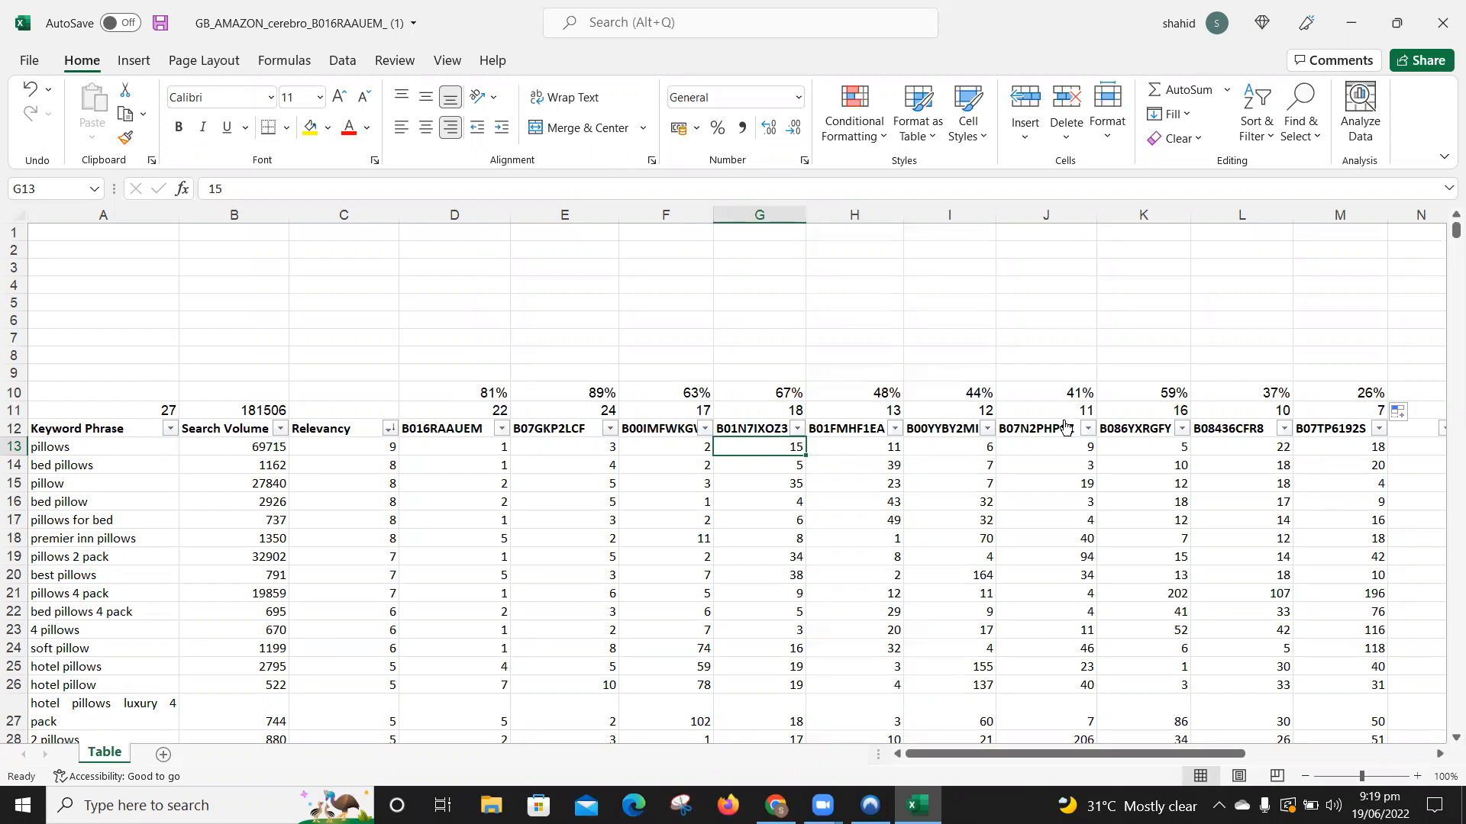
Step: Enter the label Keyword Dominancy in A10
{"action": "left_click", "coordinate": [135, 393]}
{"action": "type", "text": "Keyqord"}
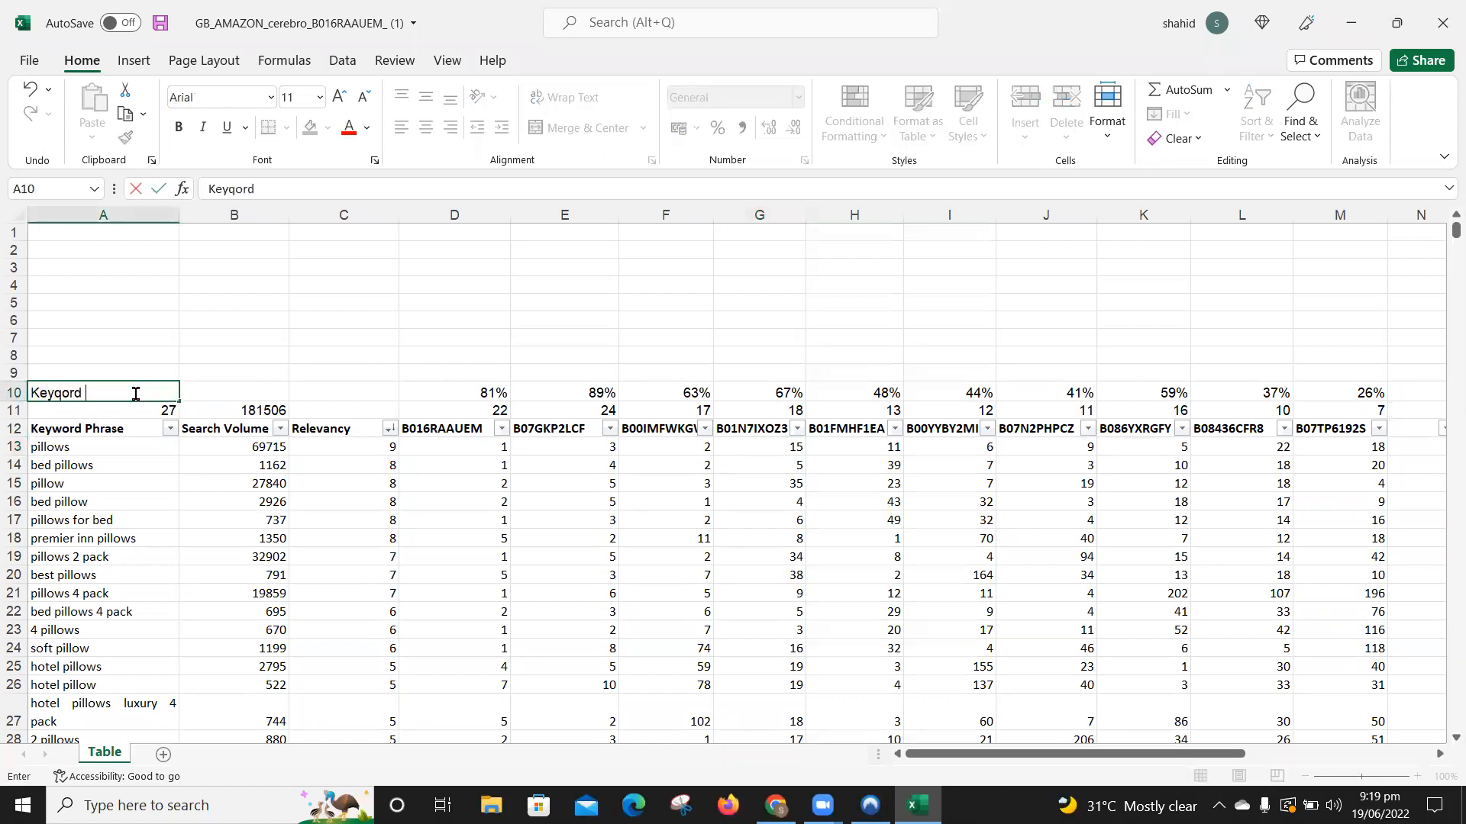
{"action": "type", "text": "r"}
{"action": "key", "text": "BackSpace"}
{"action": "key", "text": "BackSpace"}
{"action": "key", "text": "BackSpace"}
{"action": "type", "text": "word"}
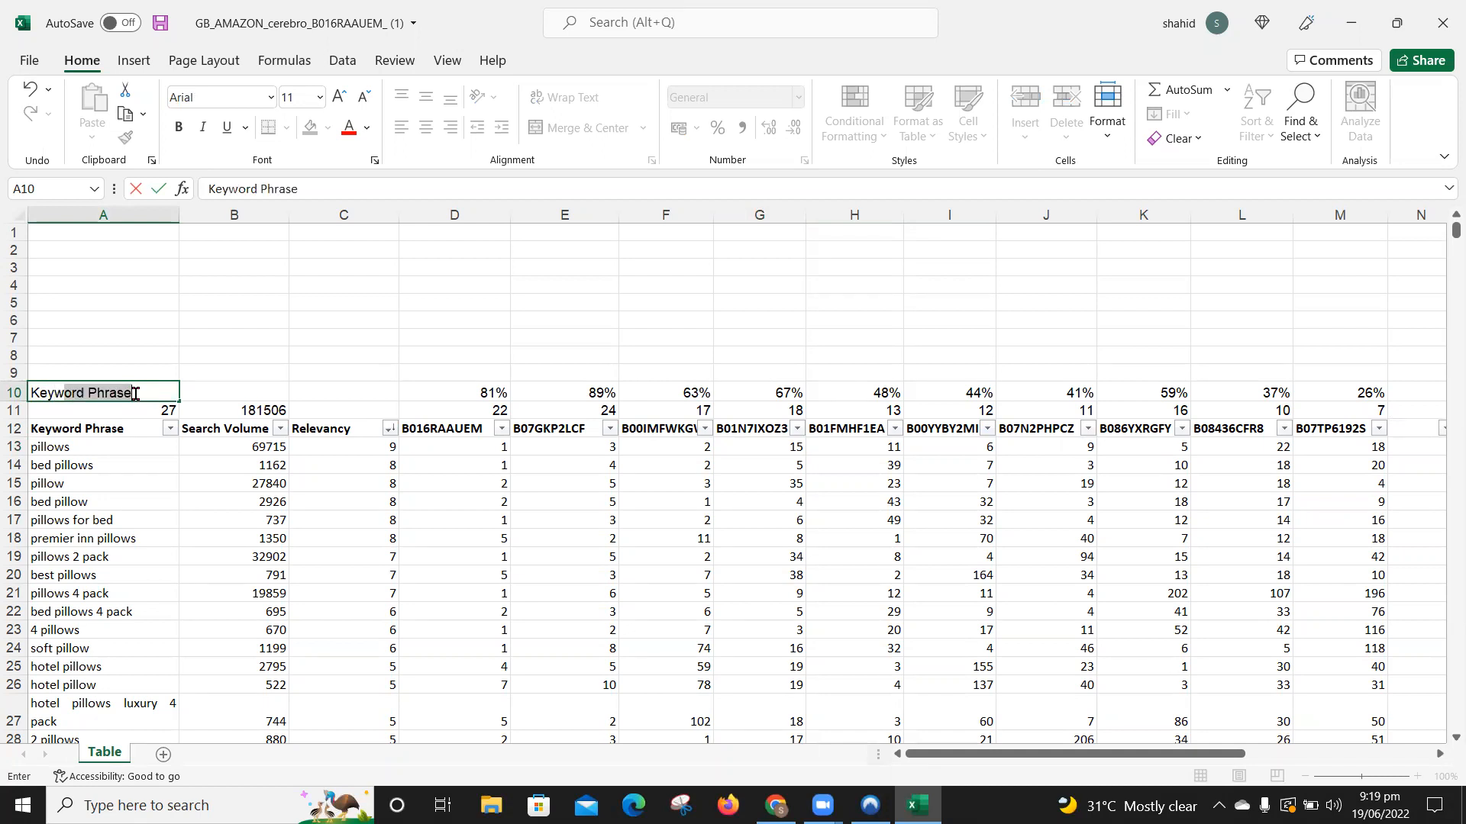
{"action": "type", "text": " Dominancy"}
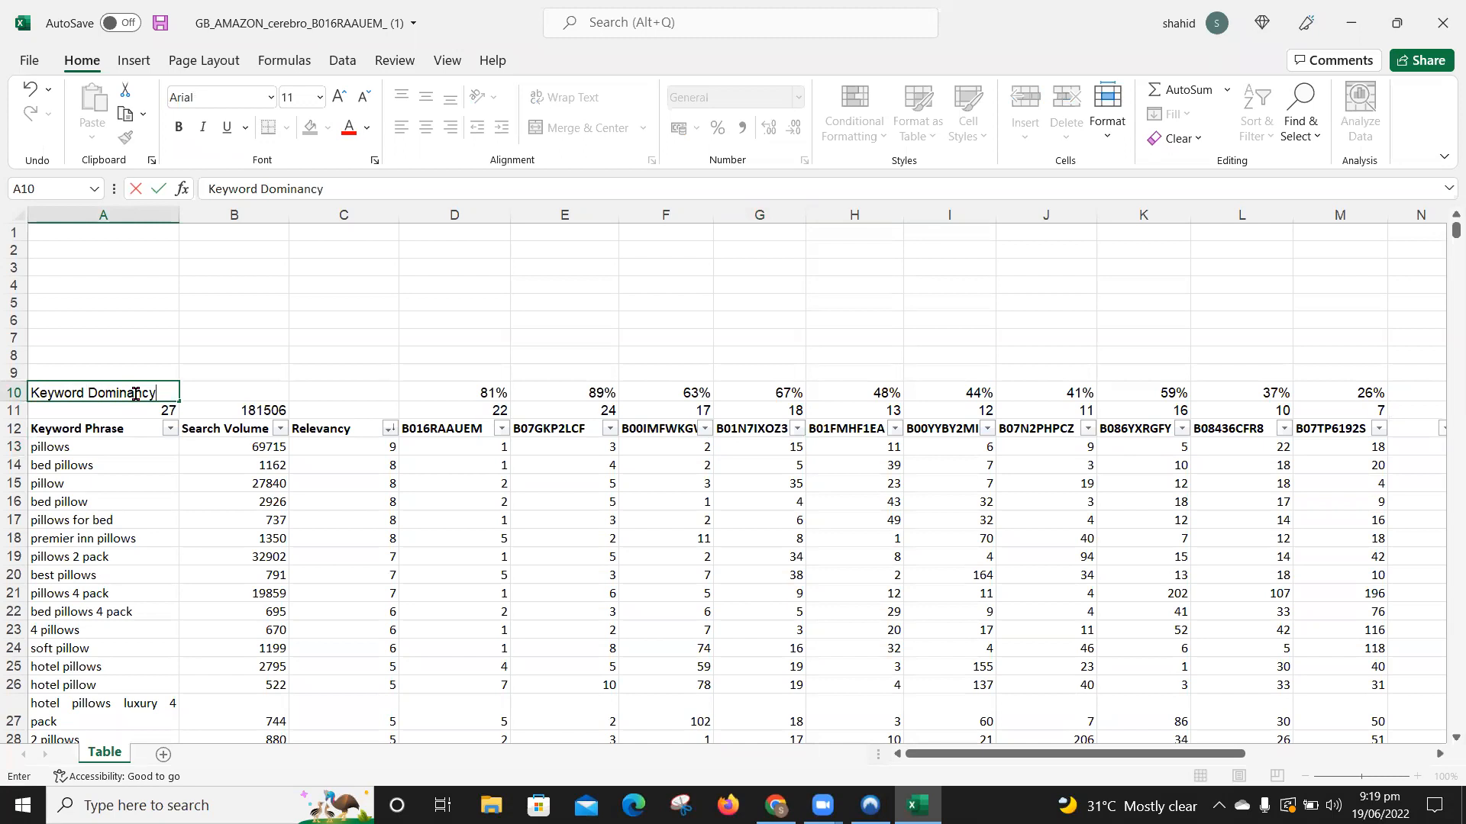
{"action": "key", "text": "Return"}
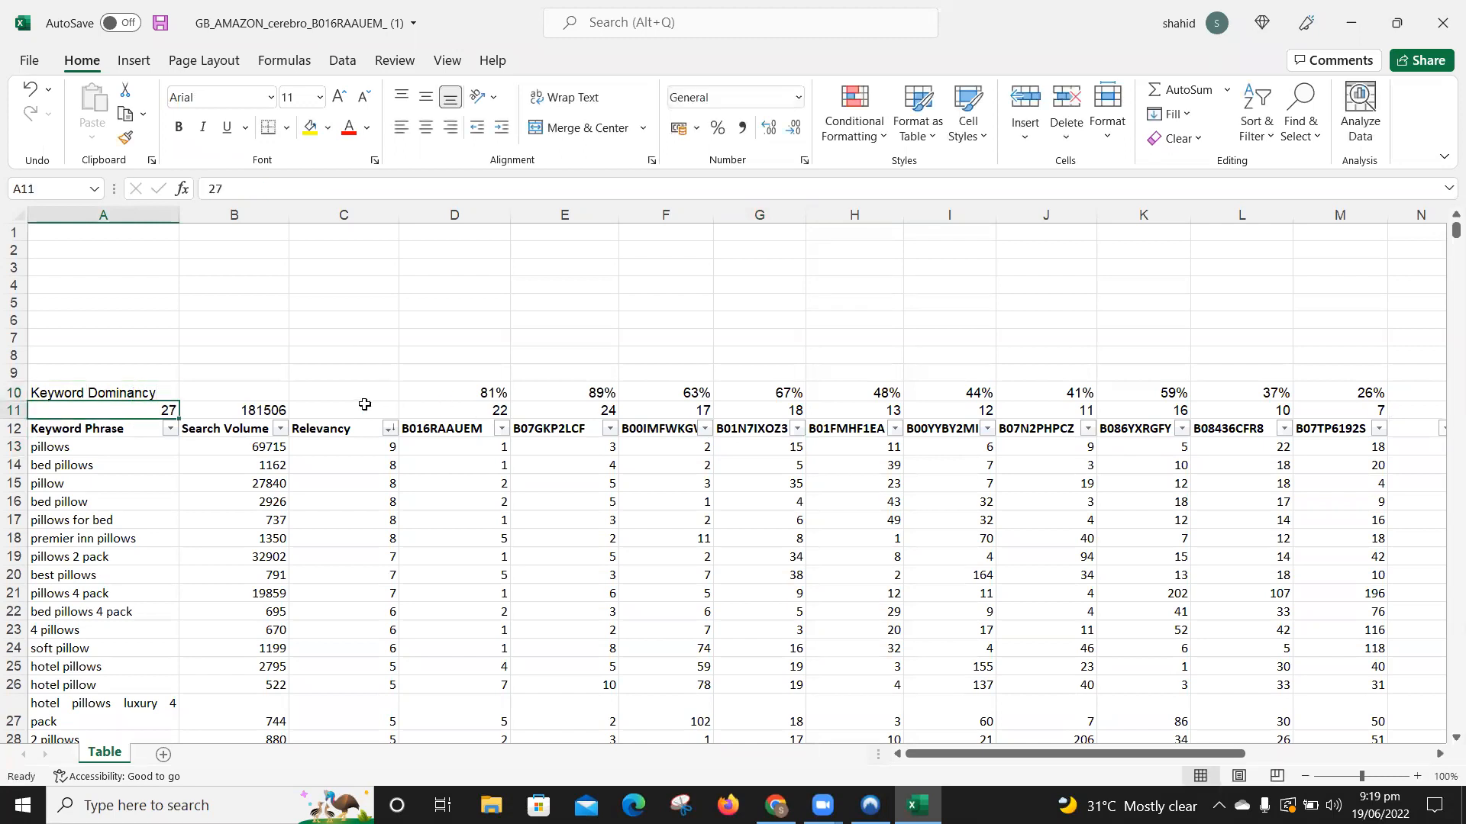
Step: Highlight the entire Keyword Dominancy row 10 with a yellow fill
{"action": "left_click", "coordinate": [12, 393]}
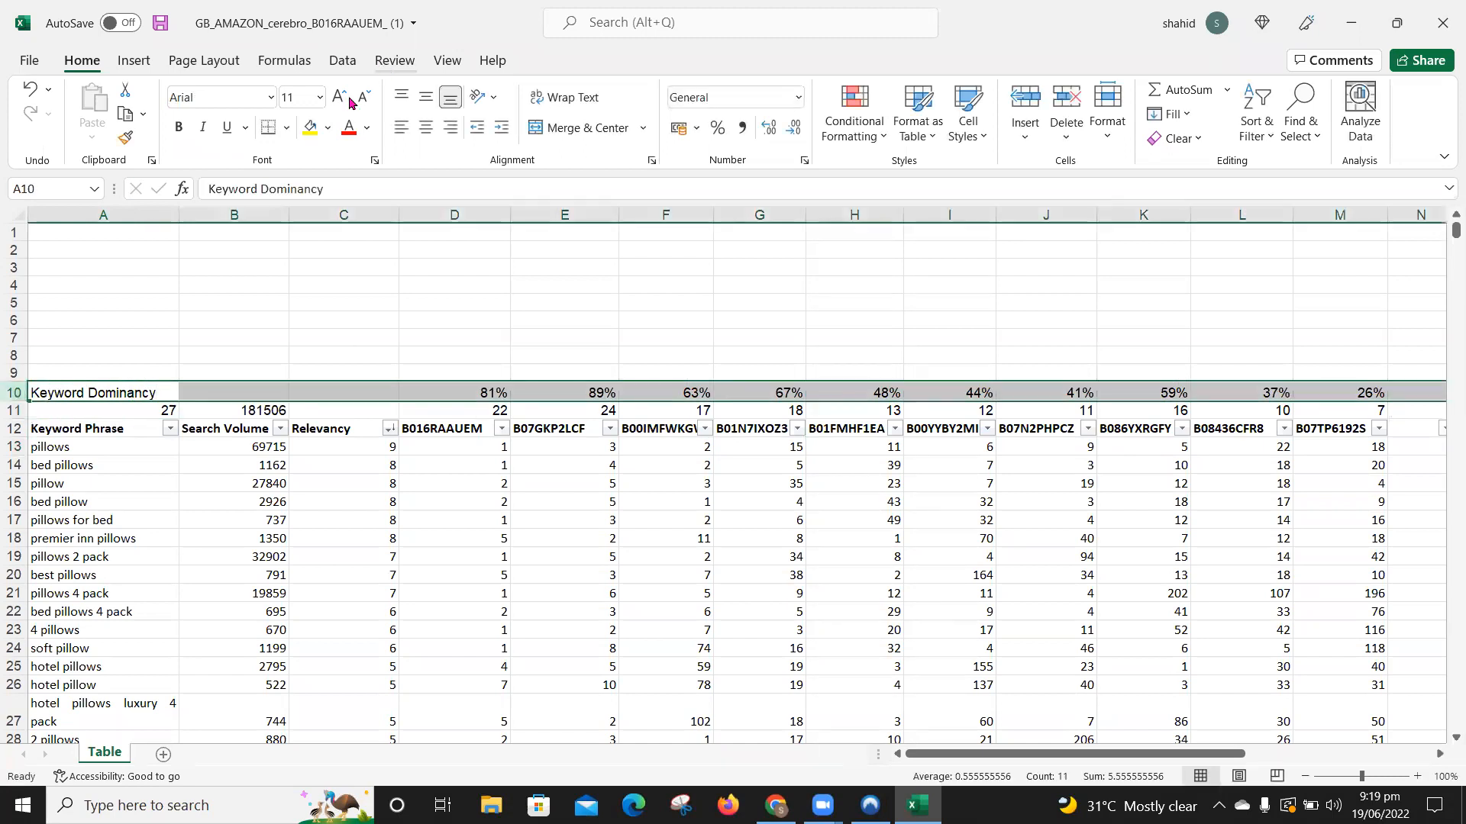
{"action": "left_click", "coordinate": [309, 127]}
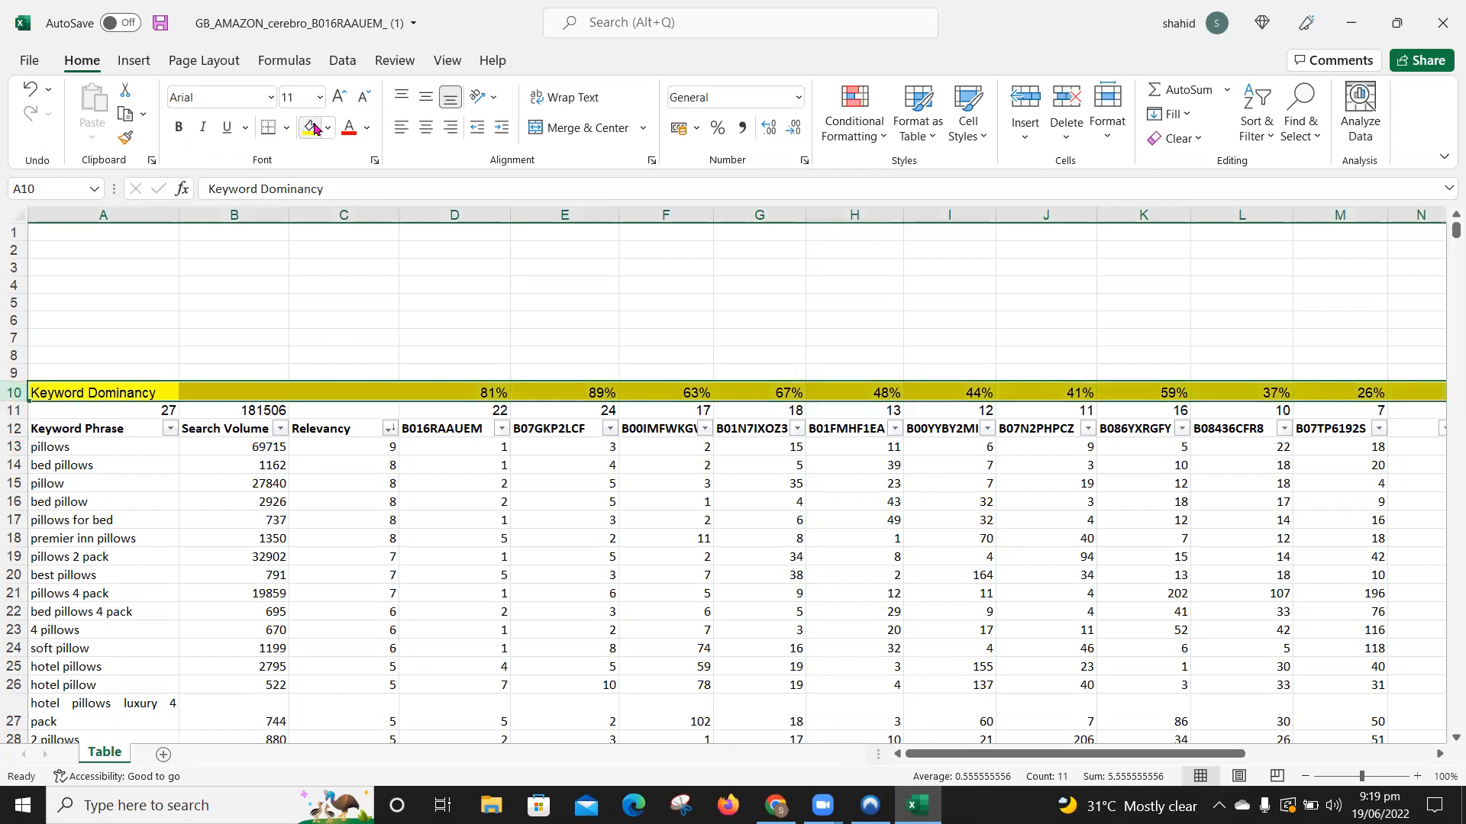
{"action": "left_click", "coordinate": [560, 370]}
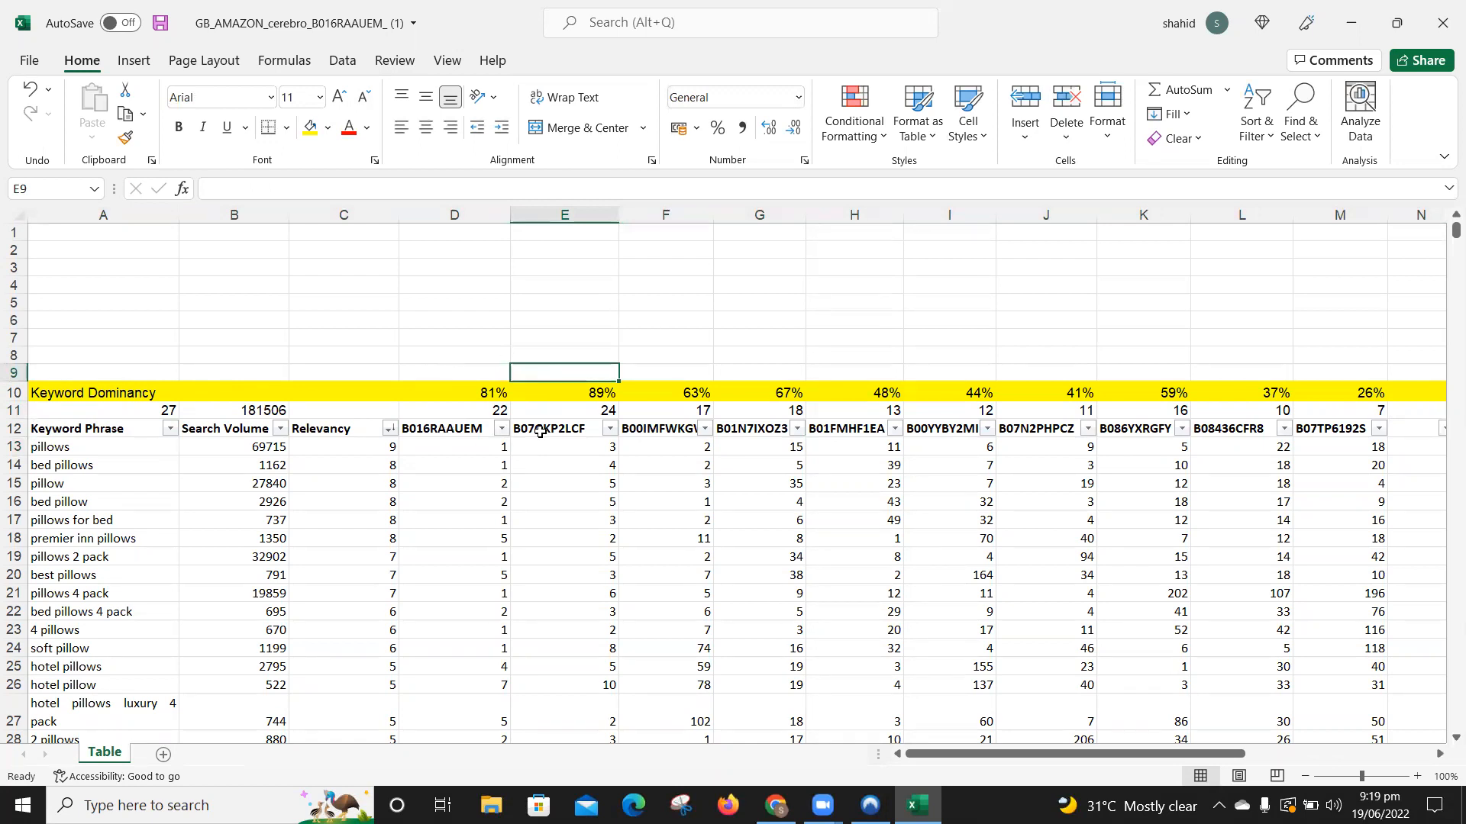
Step: Enter +D10*$B$11 in D9 to multiply dominancy by total search volume, and fill the formula across to M9
{"action": "left_click", "coordinate": [450, 373]}
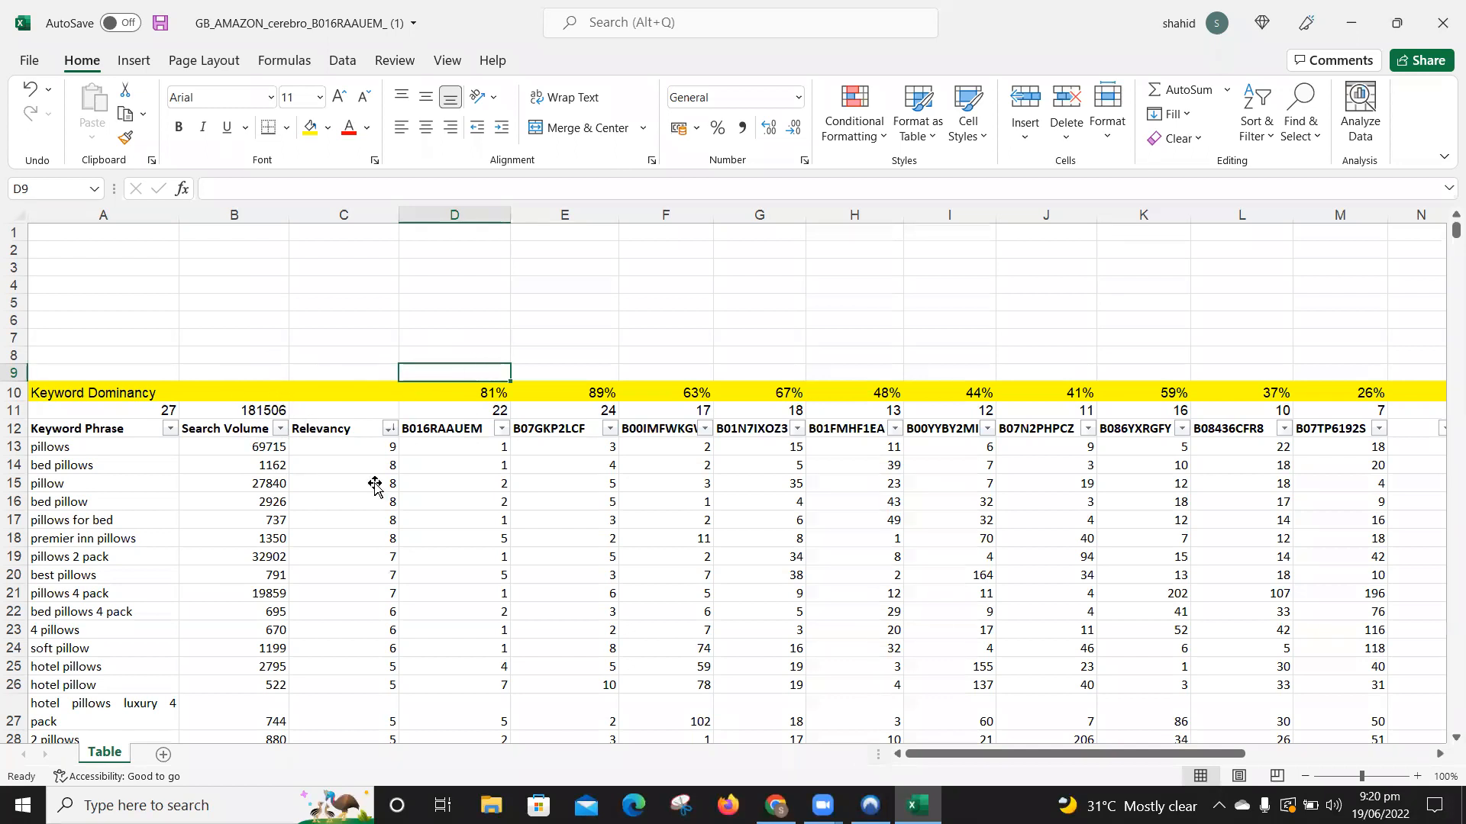
{"action": "type", "text": "+"}
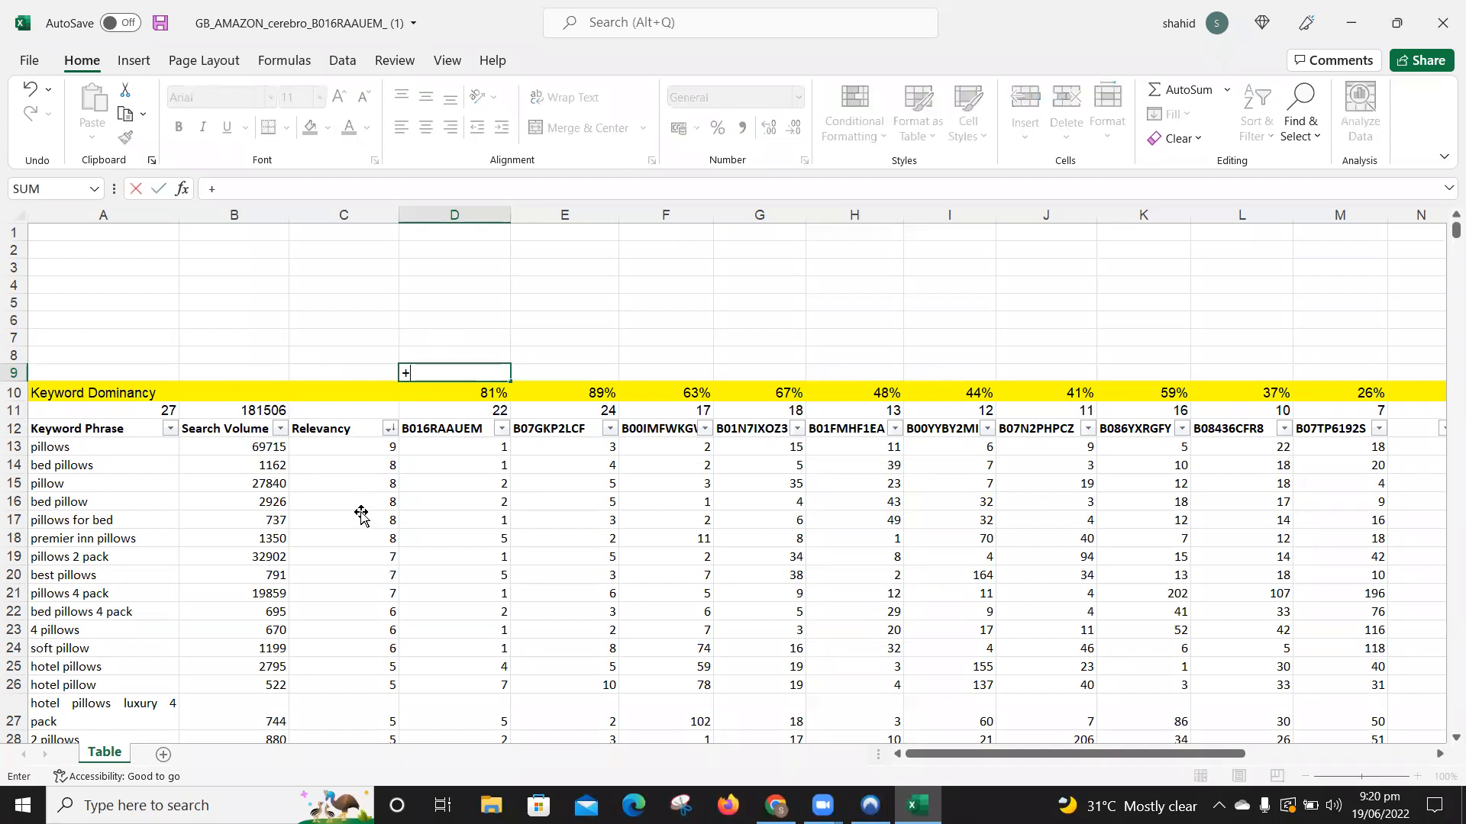
{"action": "key", "text": "Down"}
{"action": "type", "text": "*"}
{"action": "key", "text": "Left"}
{"action": "key", "text": "Left"}
{"action": "key", "text": "Down"}
{"action": "key", "text": "Down"}
{"action": "key", "text": "Down"}
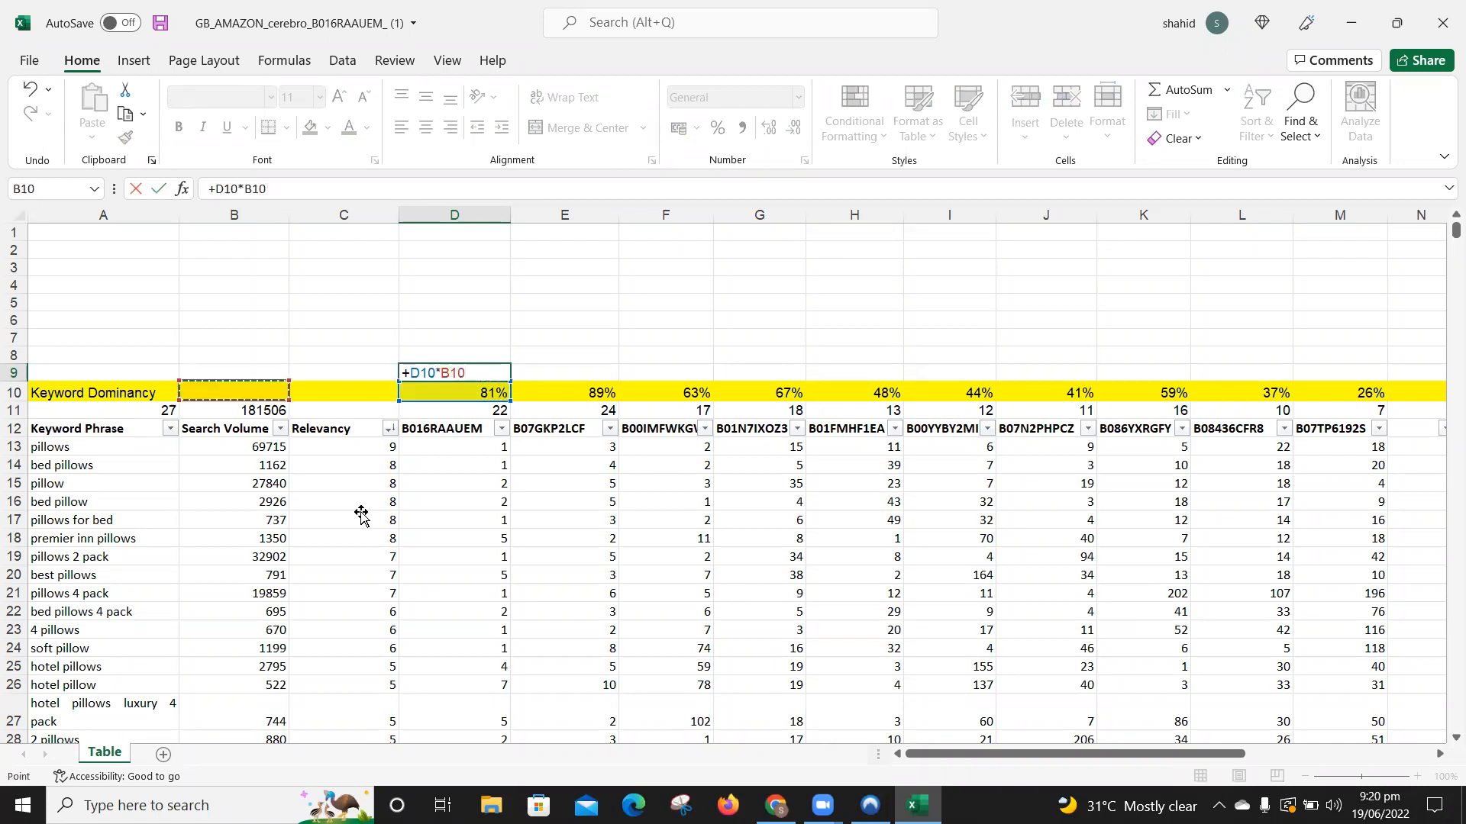
{"action": "key", "text": "Up"}
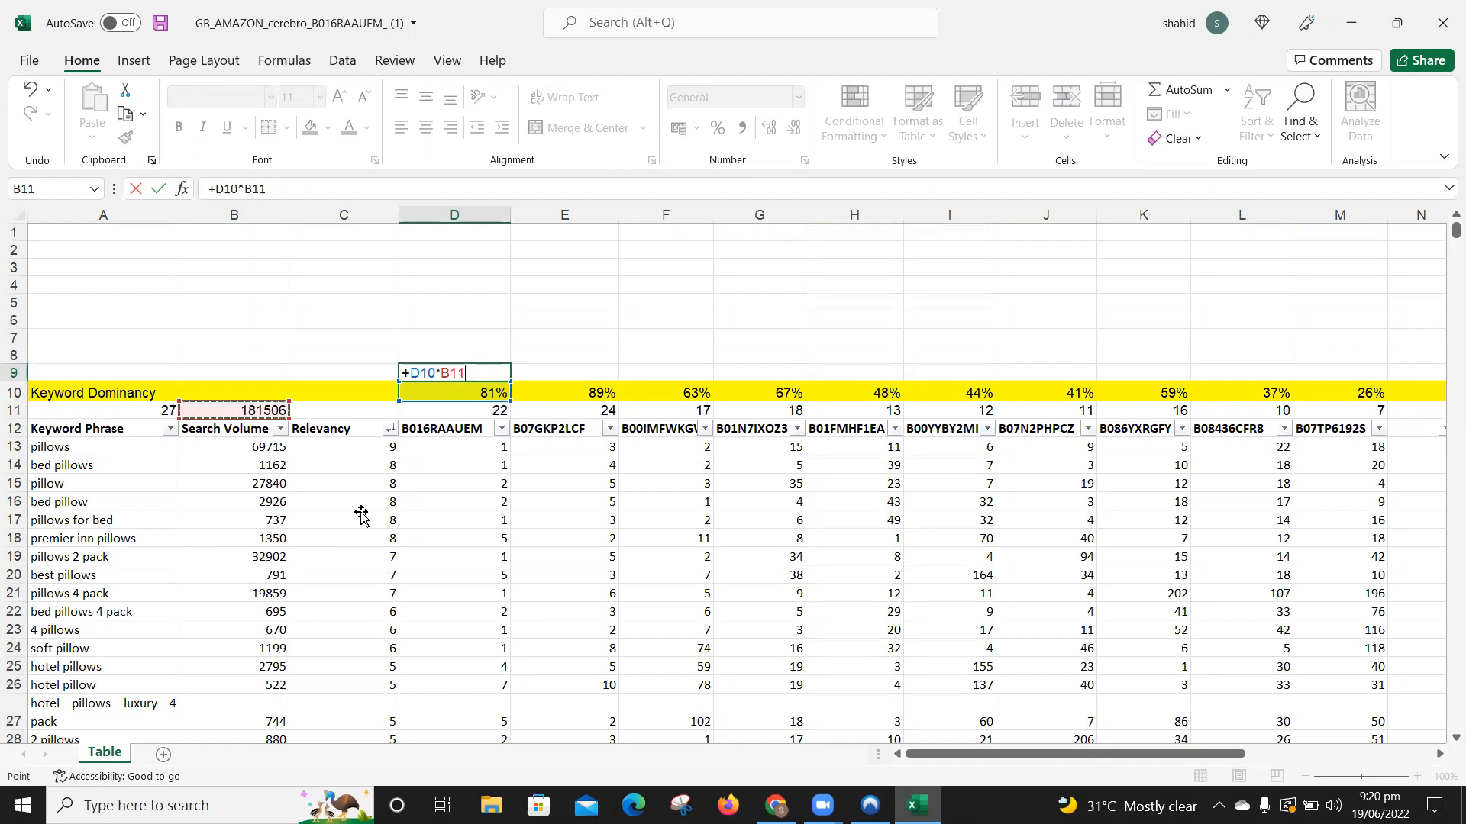
{"action": "key", "text": "F4"}
{"action": "key", "text": "Return"}
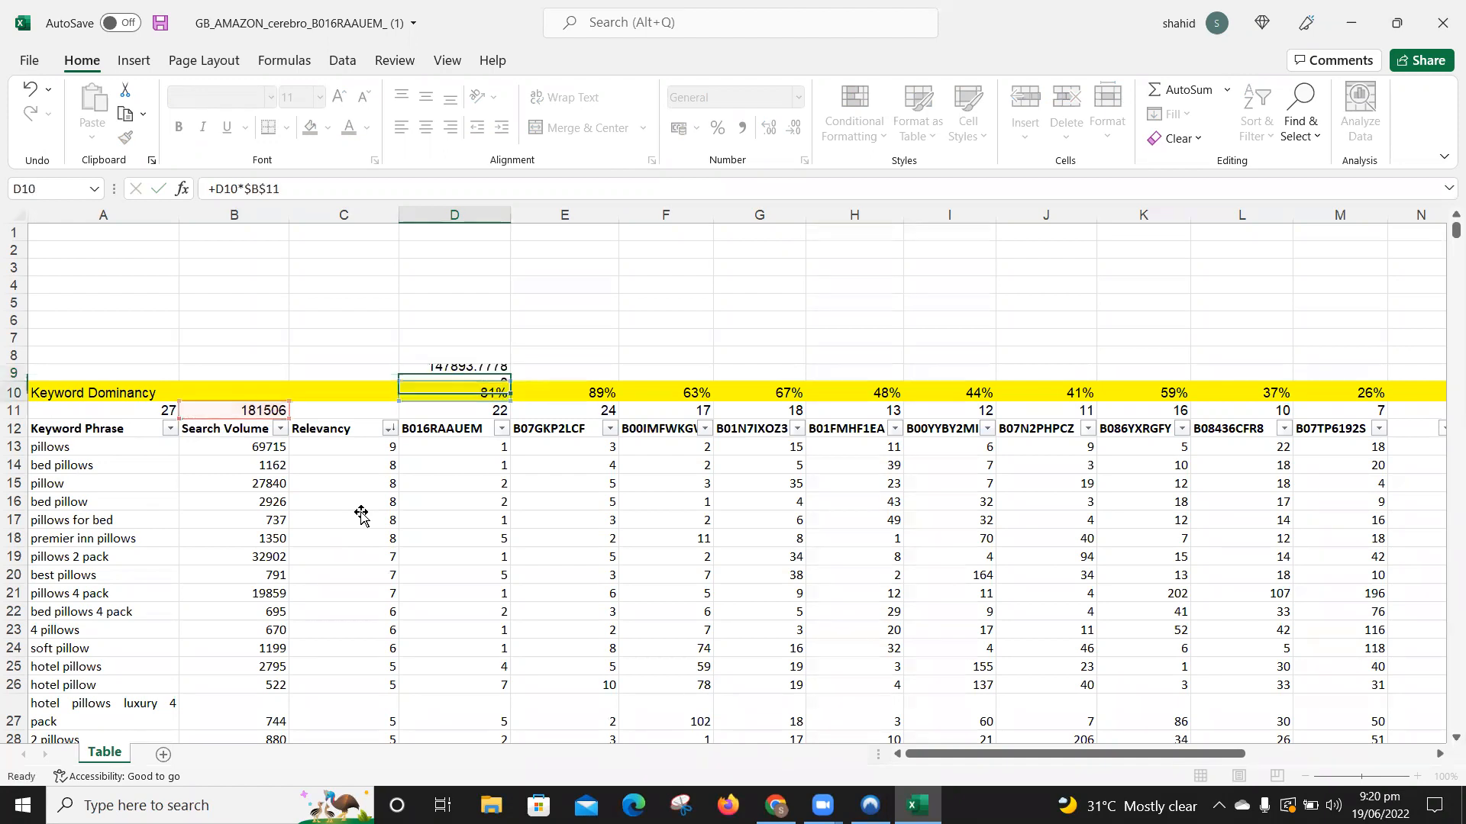
{"action": "left_click", "coordinate": [489, 374]}
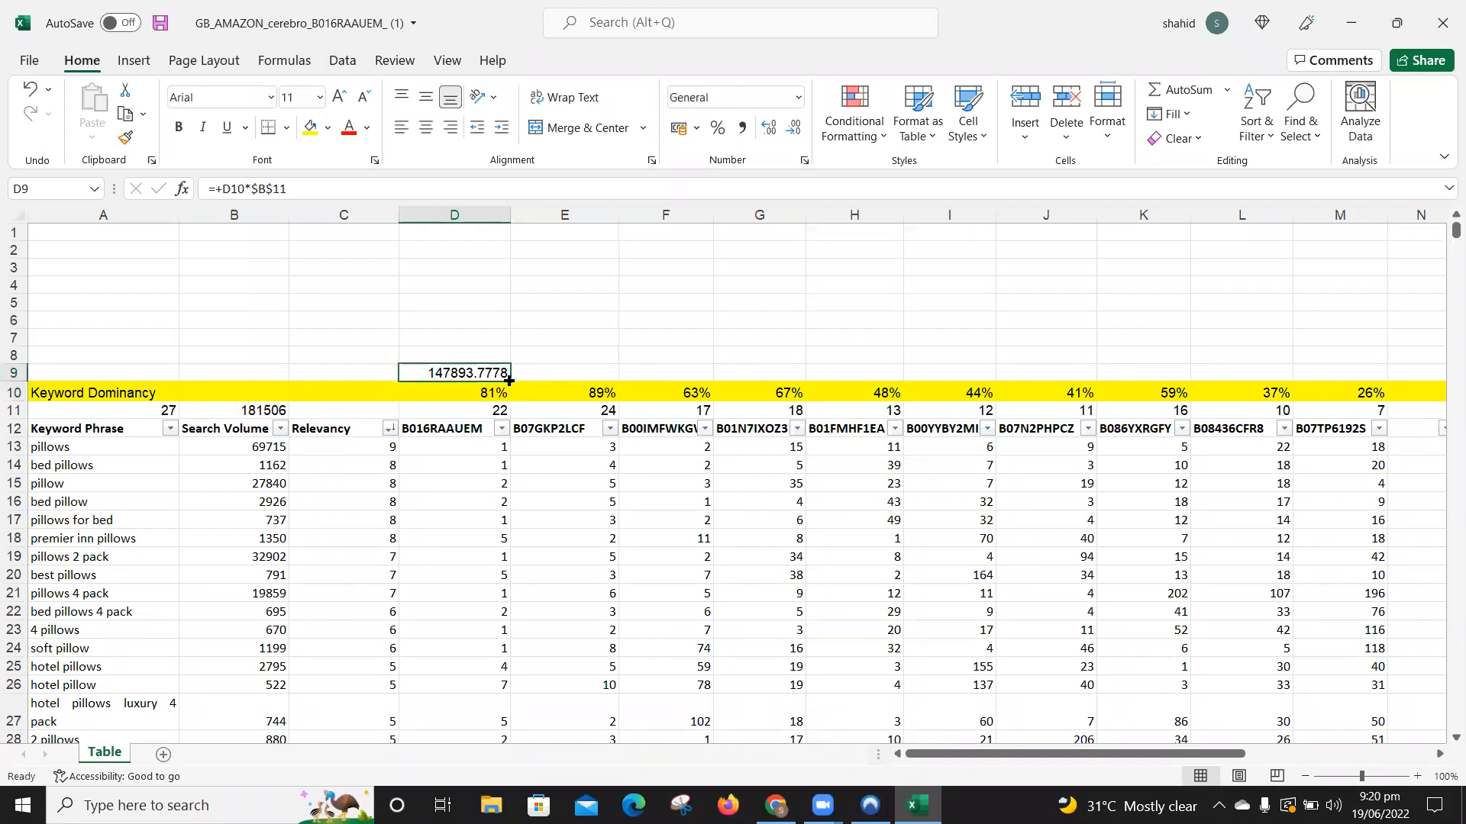
{"action": "left_click_drag", "start_coordinate": [509, 381], "coordinate": [1351, 359]}
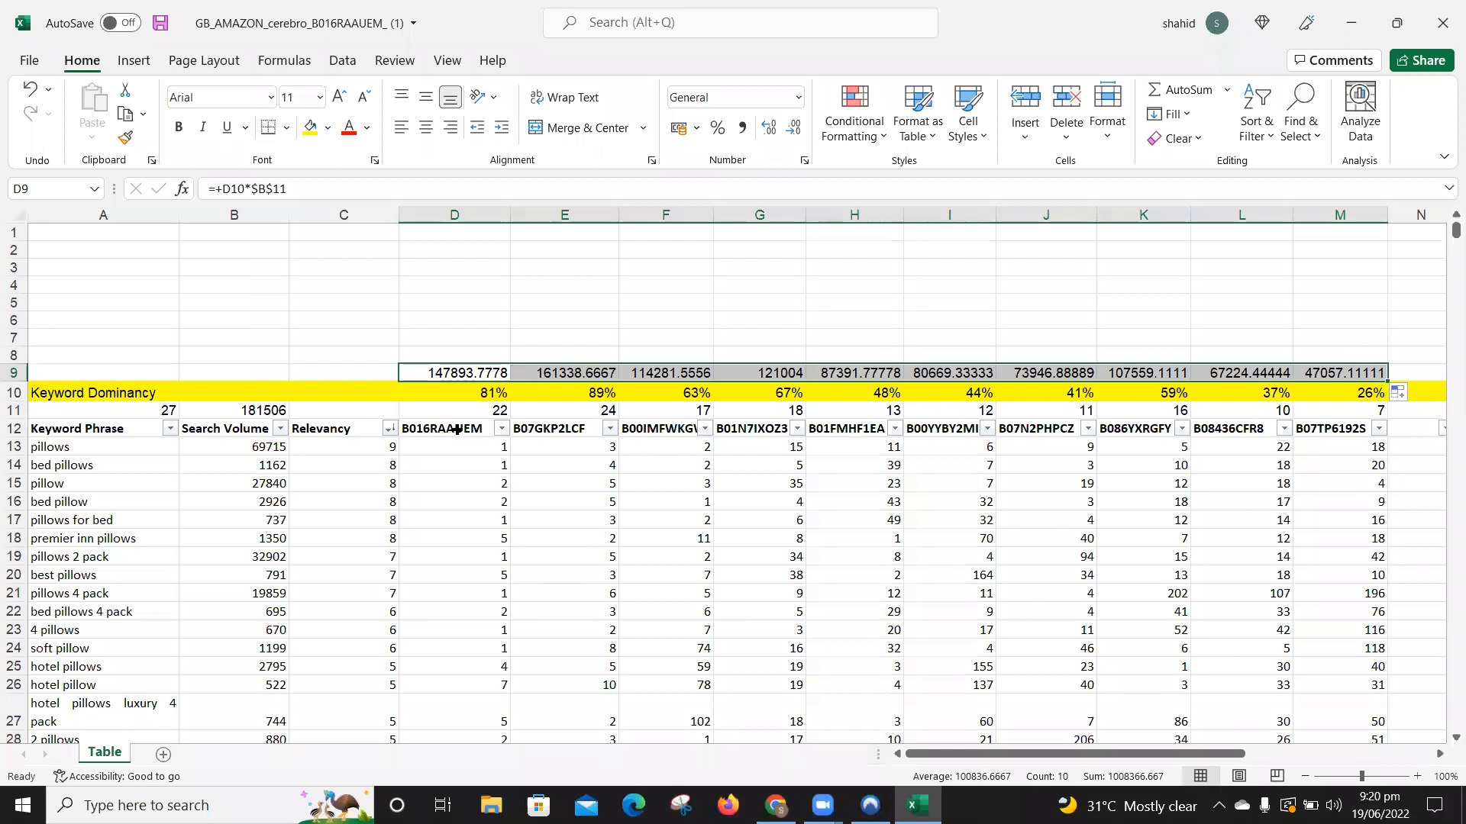
Step: Enter the label Captured Search Volume in A9 and select the entire row 9
{"action": "left_click", "coordinate": [77, 372]}
{"action": "type", "text": "Ca"}
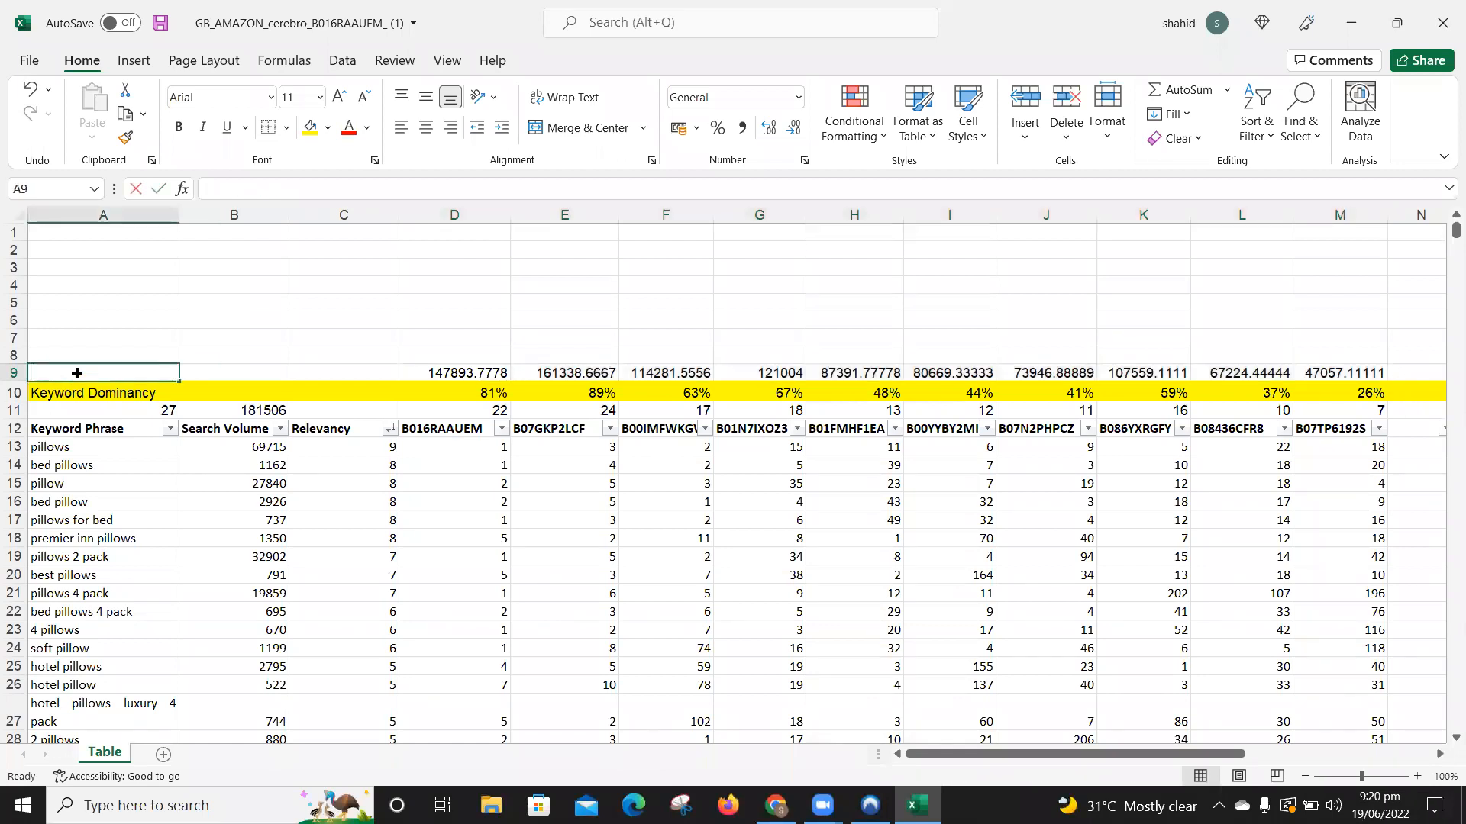
{"action": "type", "text": "ptured "}
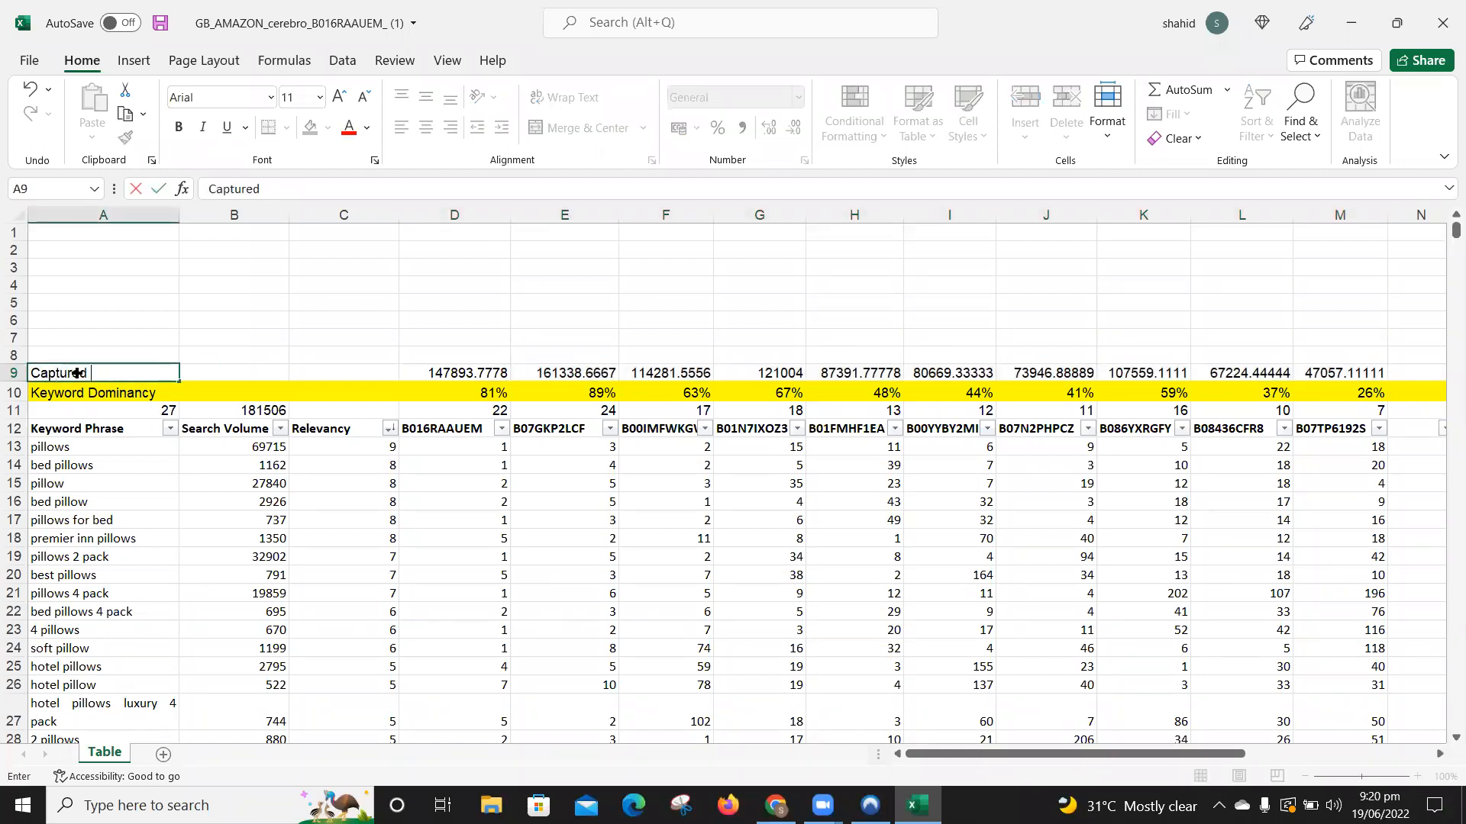
{"action": "type", "text": "Search Volume"}
{"action": "key", "text": "Return"}
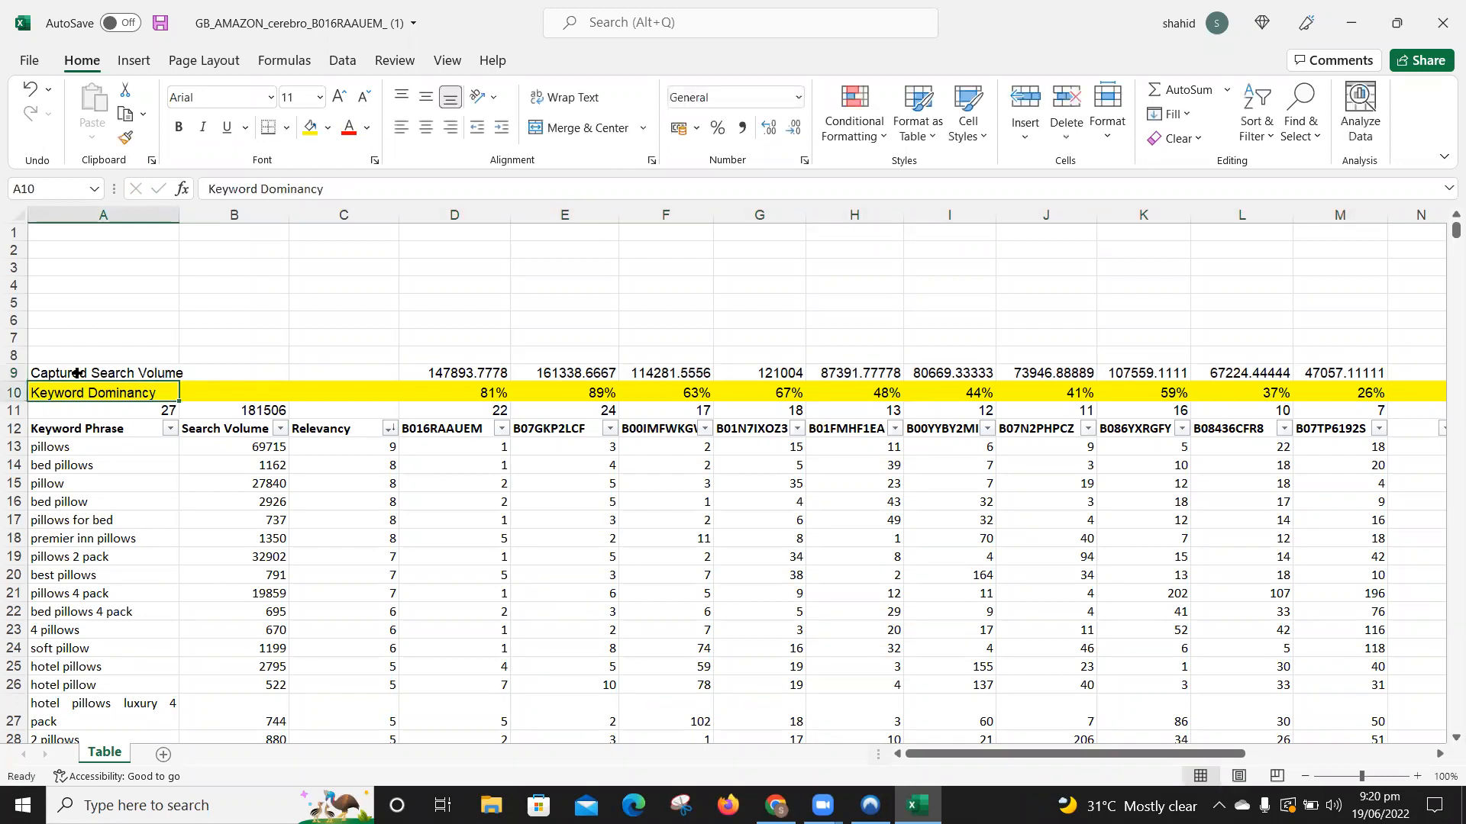
{"action": "left_click", "coordinate": [14, 373]}
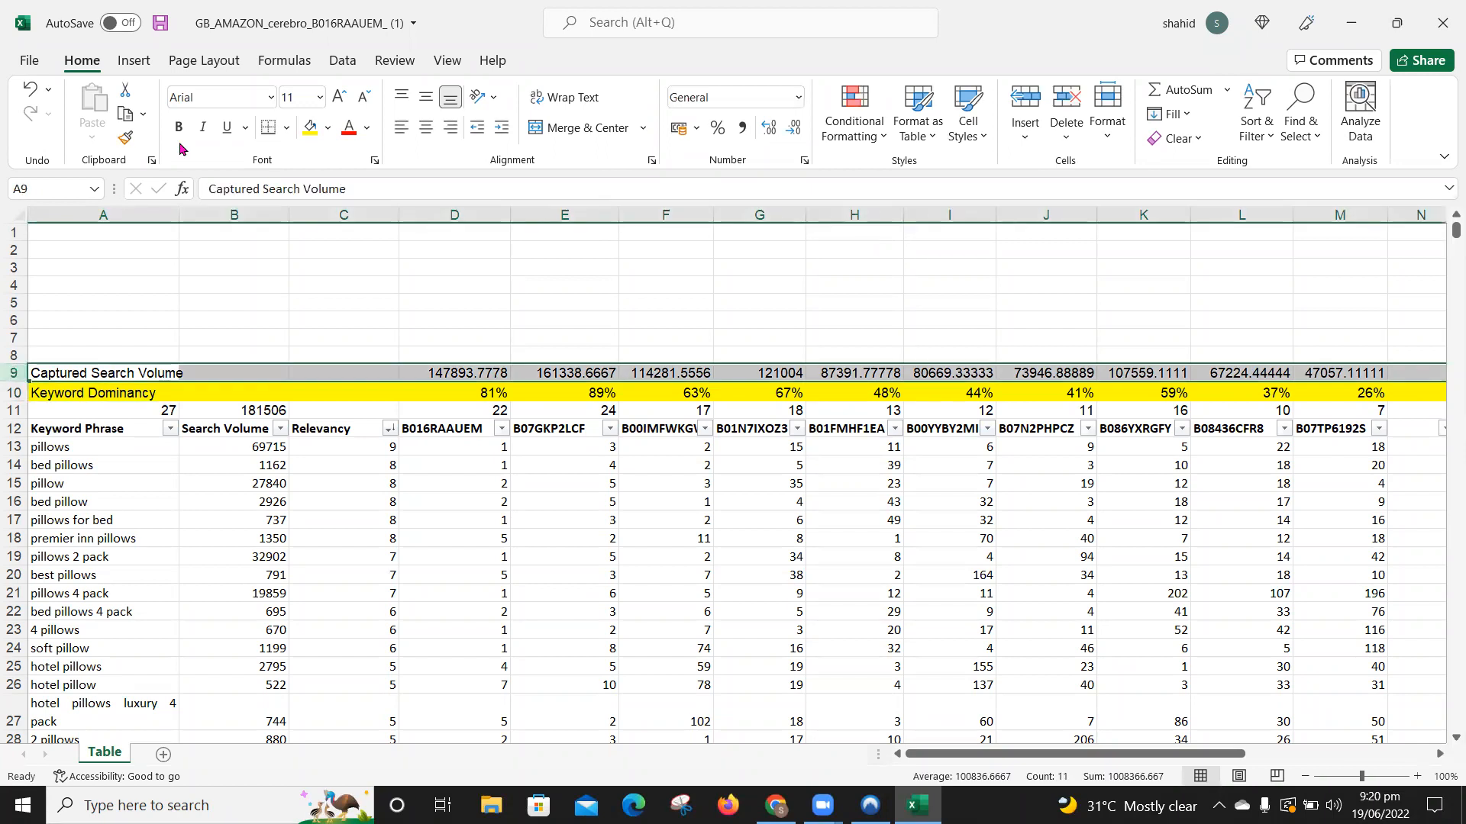
Step: Fill the Captured Search Volume row with the green theme color
{"action": "left_click", "coordinate": [328, 134]}
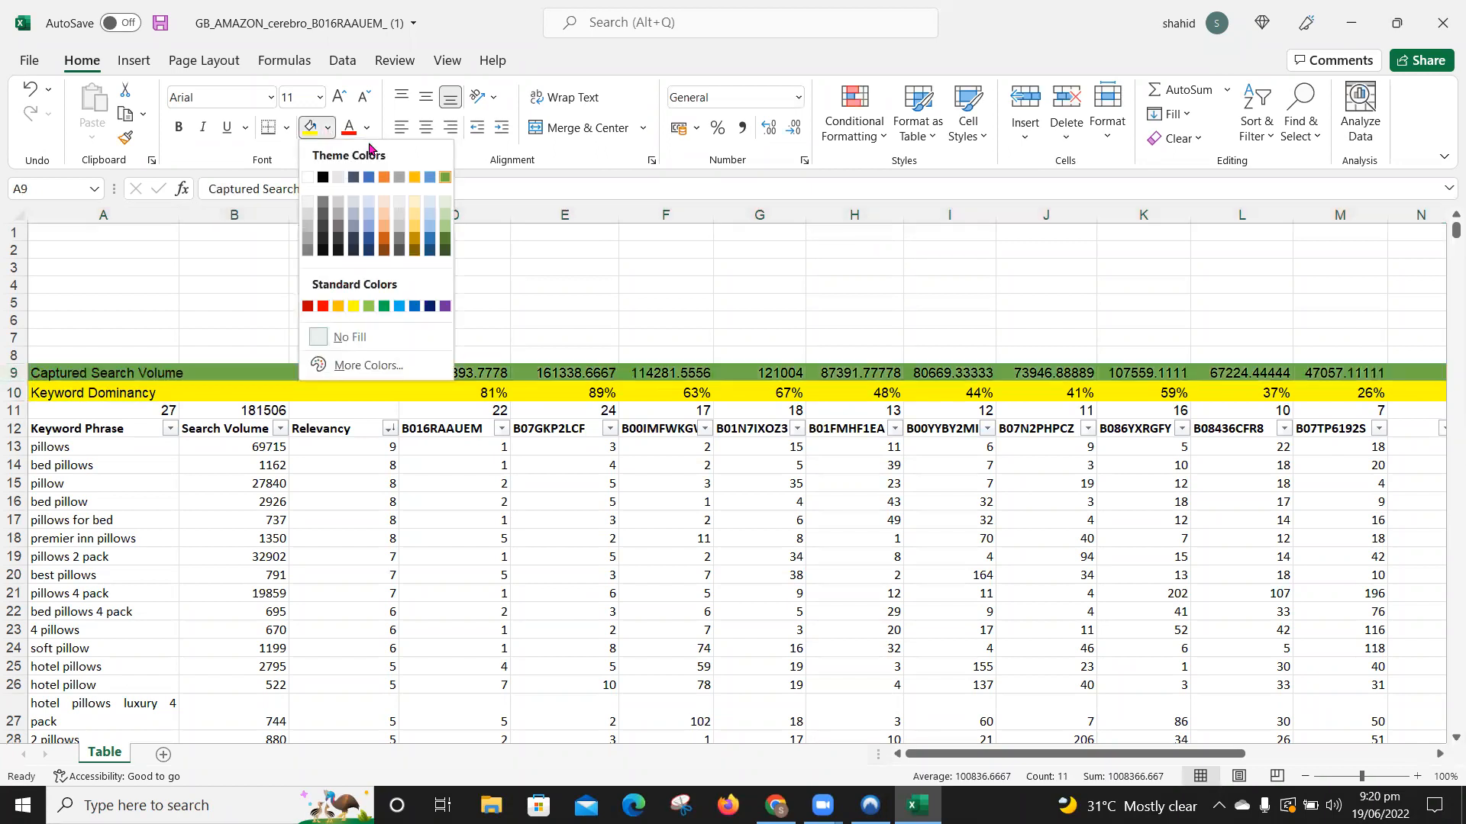
{"action": "left_click", "coordinate": [445, 177]}
{"action": "left_click", "coordinate": [481, 372]}
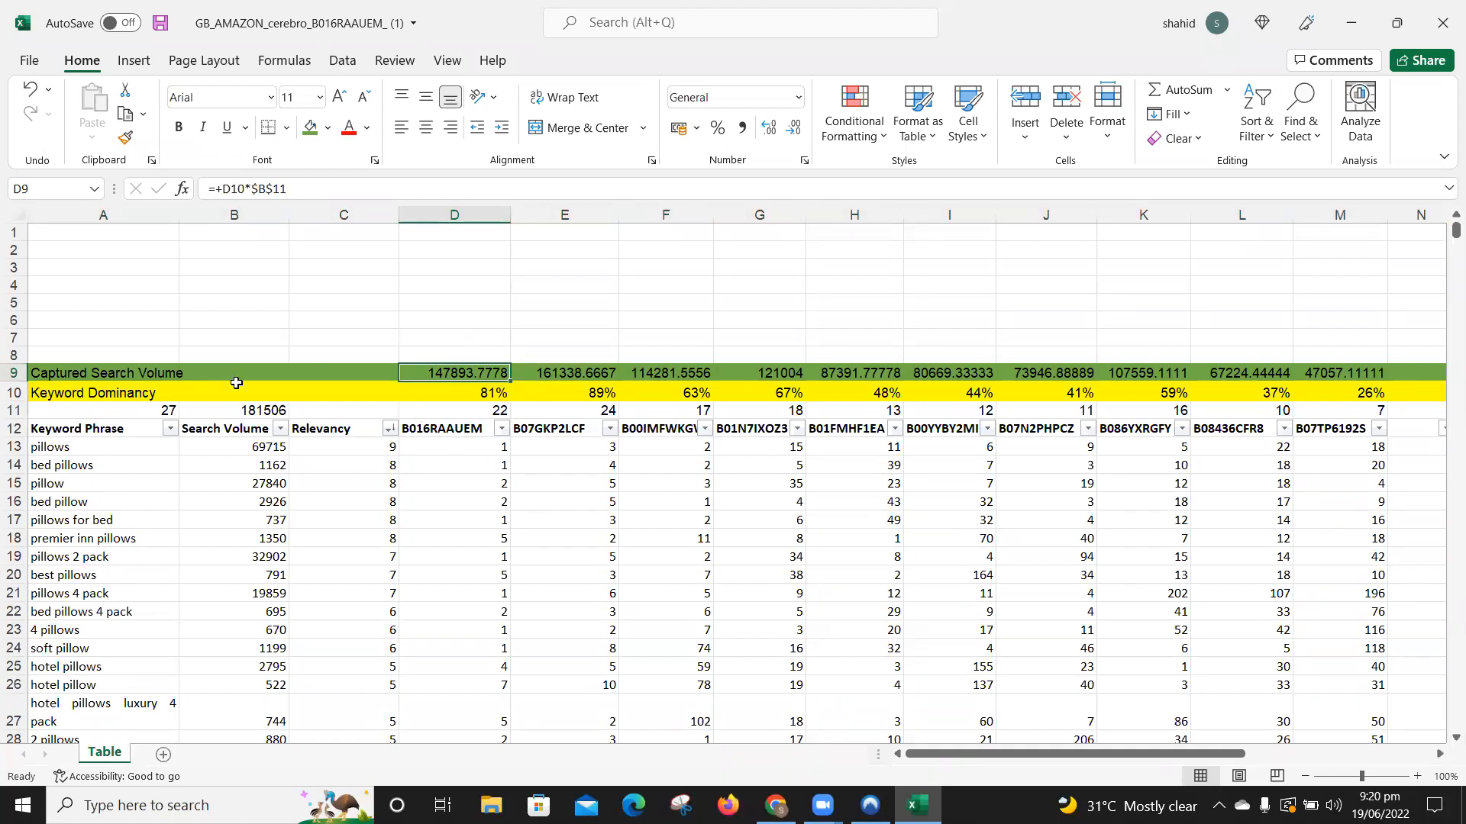
{"action": "left_click", "coordinate": [237, 409]}
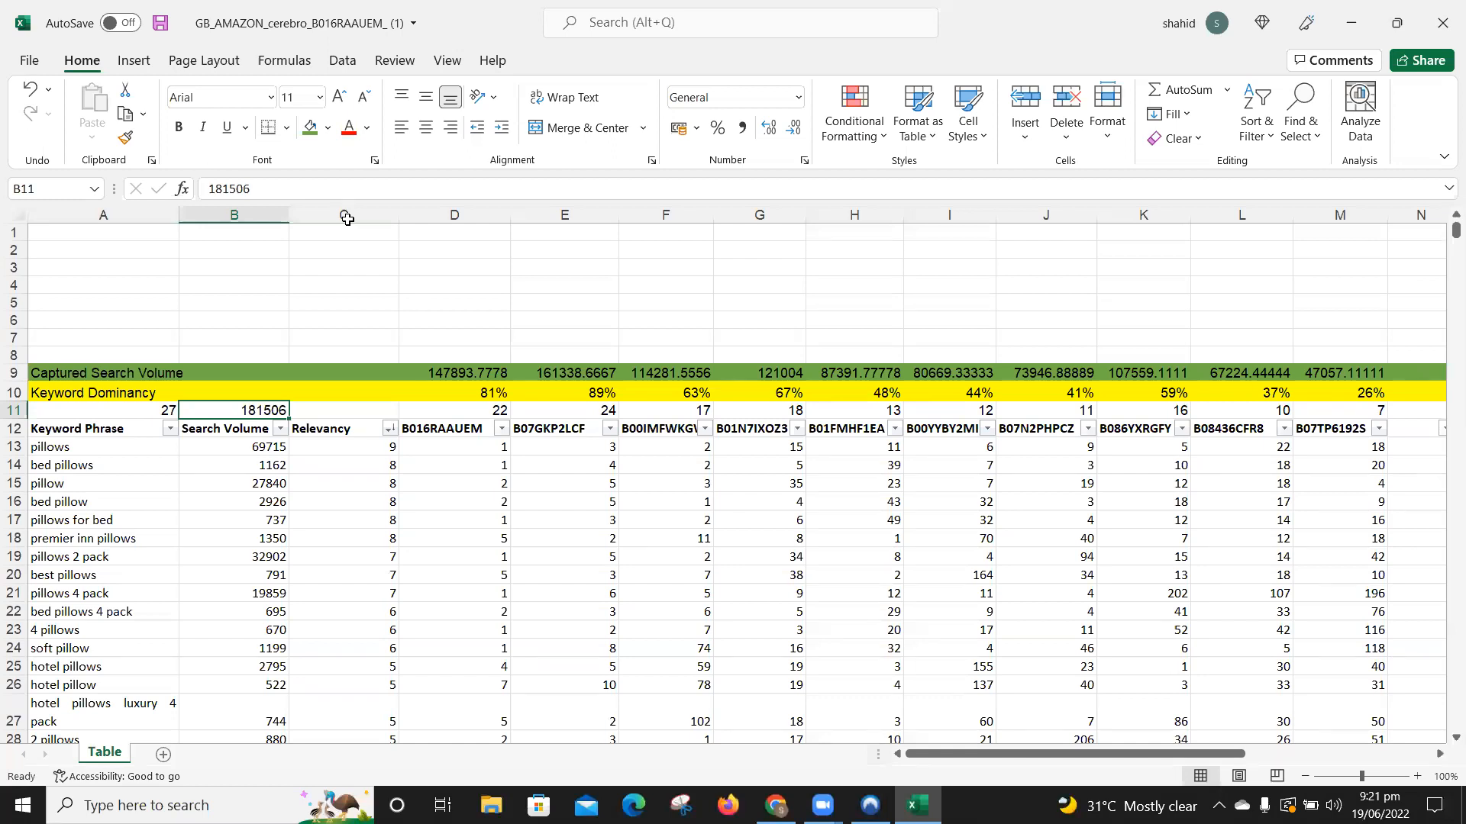
Step: Switch to Chrome and close the Amazon firm pillows results page and the Cerebro page
{"action": "key", "text": "alt+Tab"}
{"action": "key", "text": "alt+Tab"}
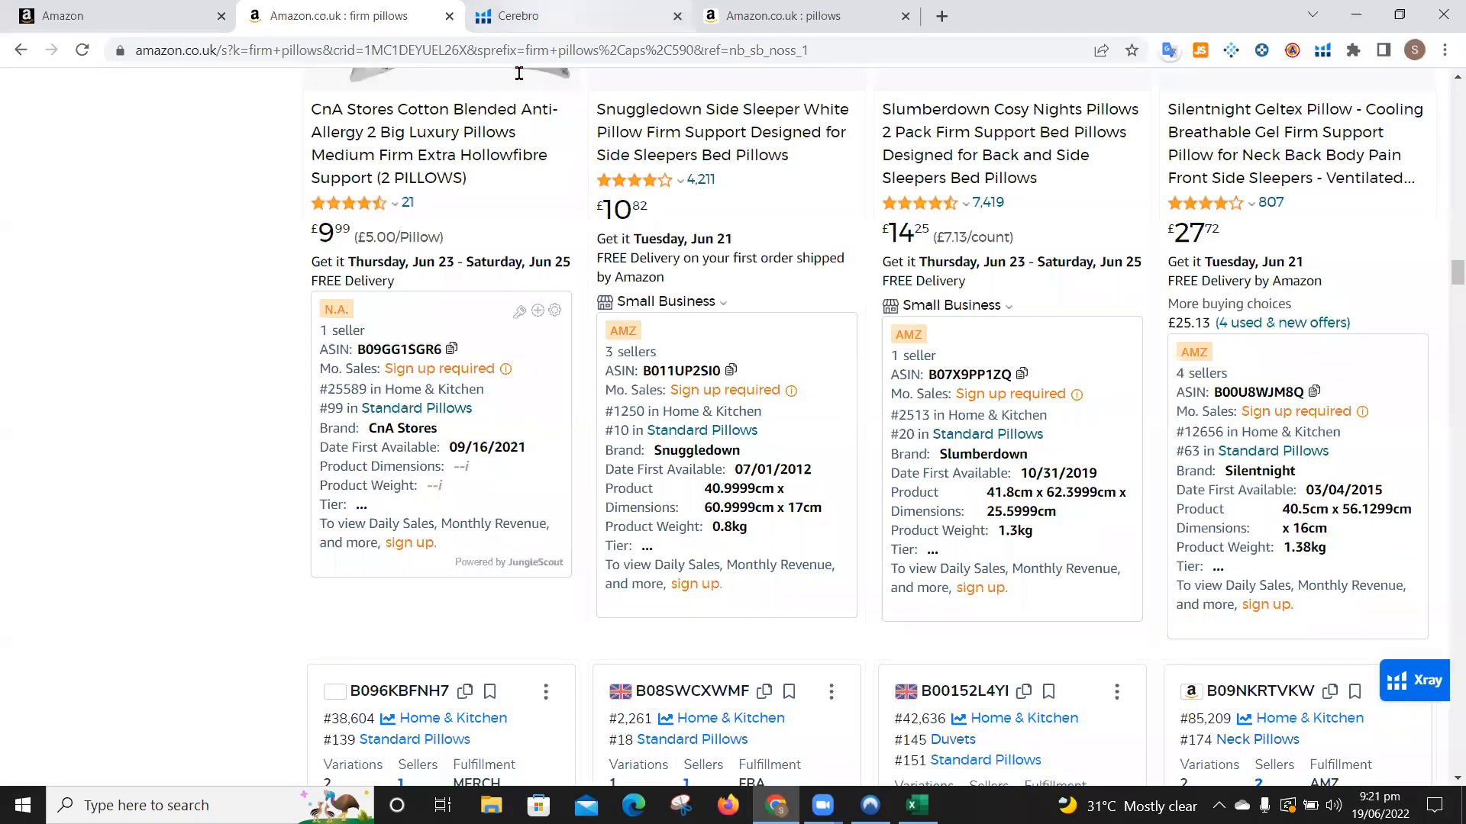
{"action": "left_click", "coordinate": [525, 16]}
{"action": "left_click", "coordinate": [449, 16]}
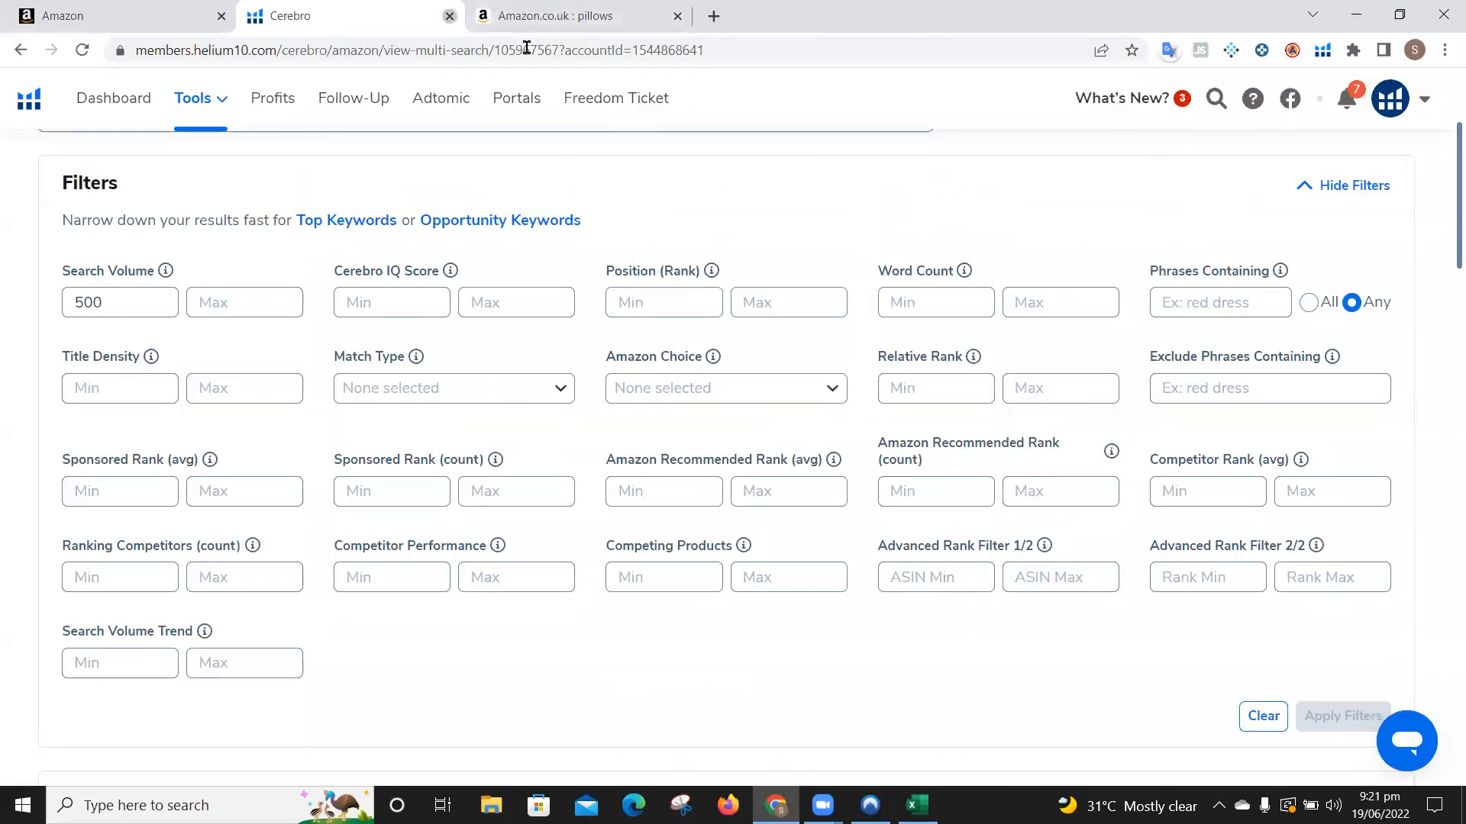
{"action": "key", "text": "ctrl+w"}
Step: Open the Validation+ master keyword sheet from Google Drive in a new browser tab
{"action": "key", "text": "ctrl+t"}
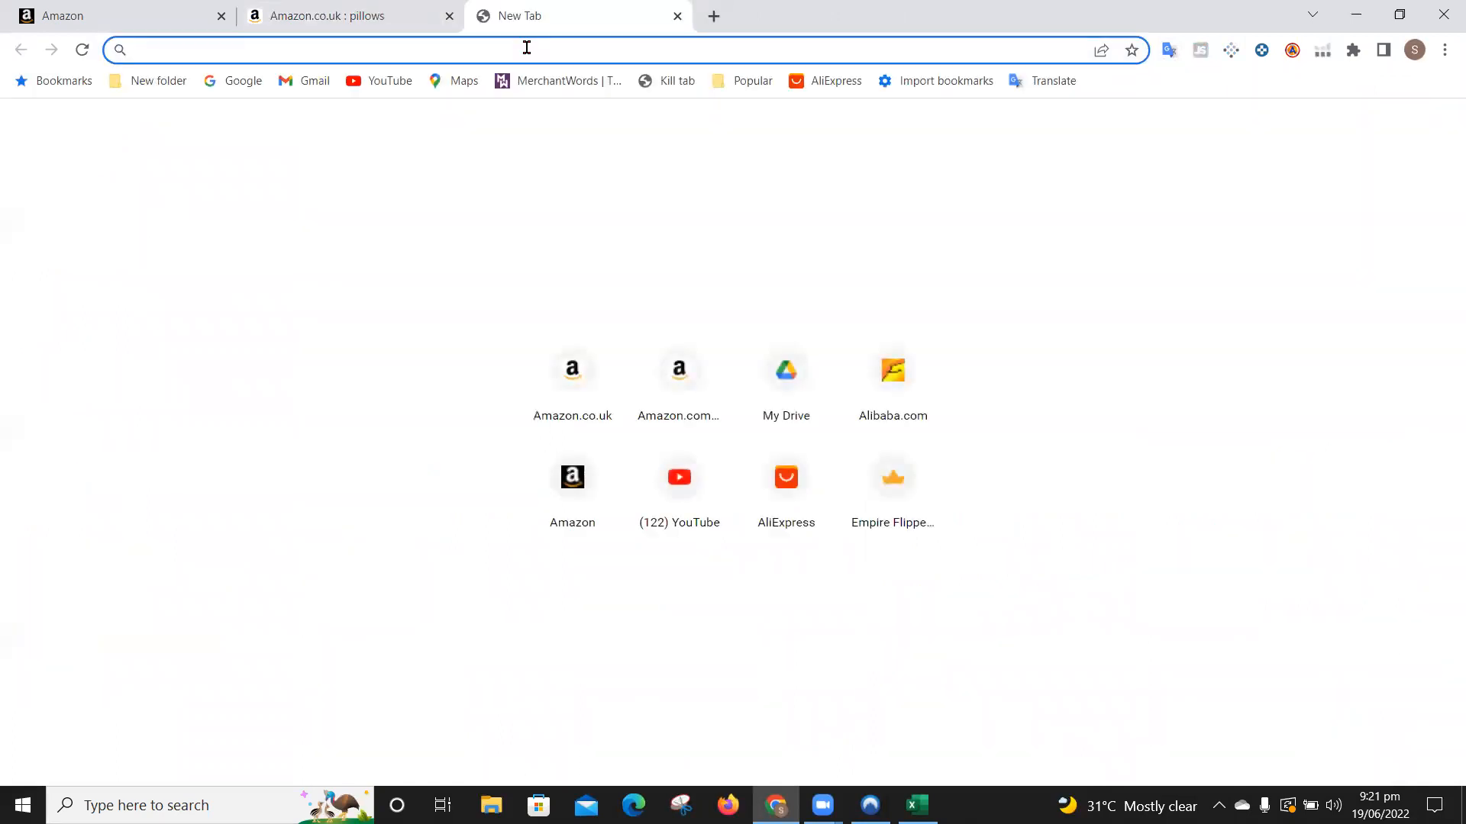
{"action": "left_click", "coordinate": [792, 391]}
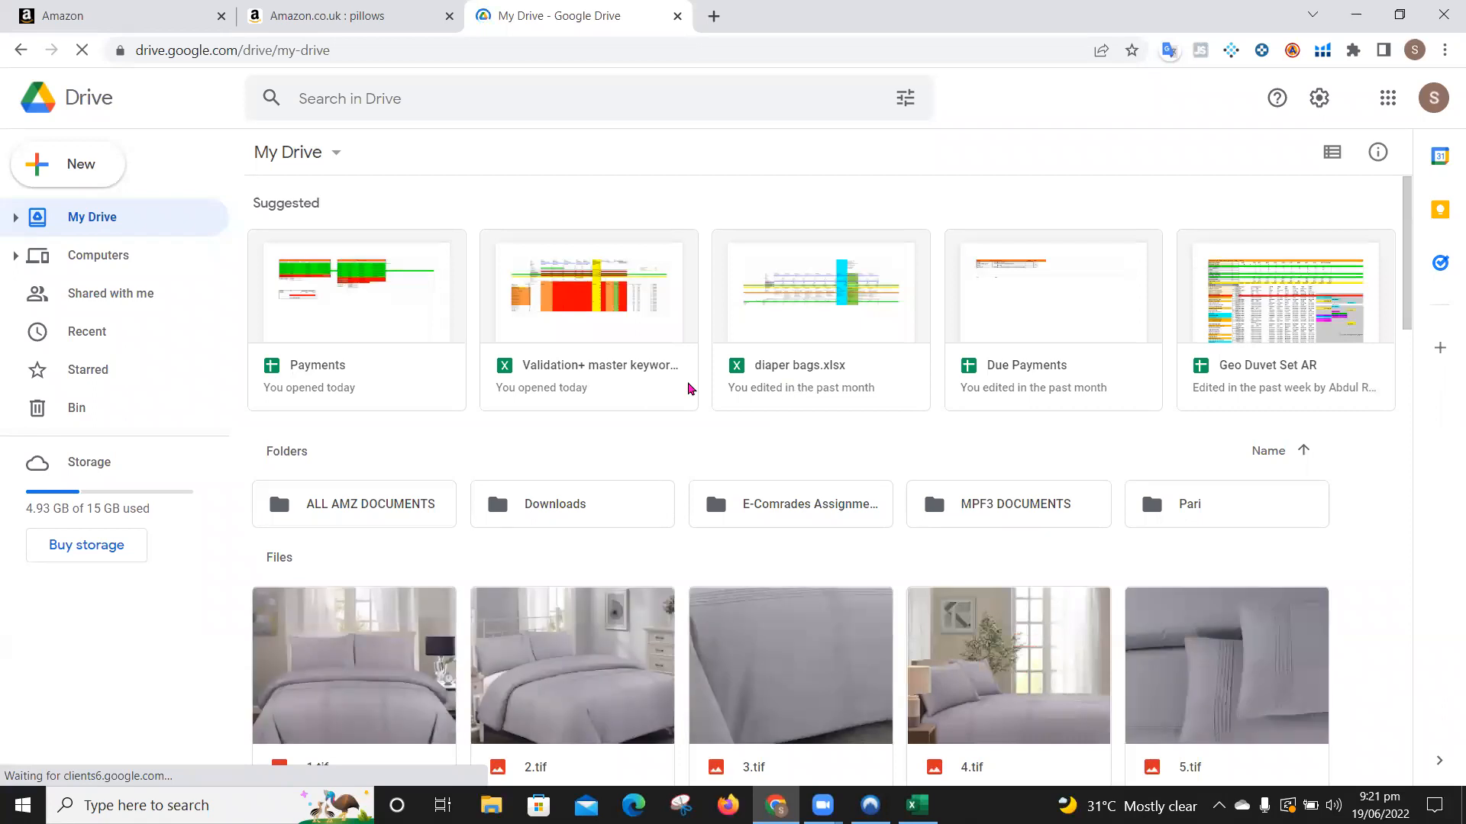
{"action": "left_click", "coordinate": [578, 307]}
{"action": "double_click", "coordinate": [578, 307]}
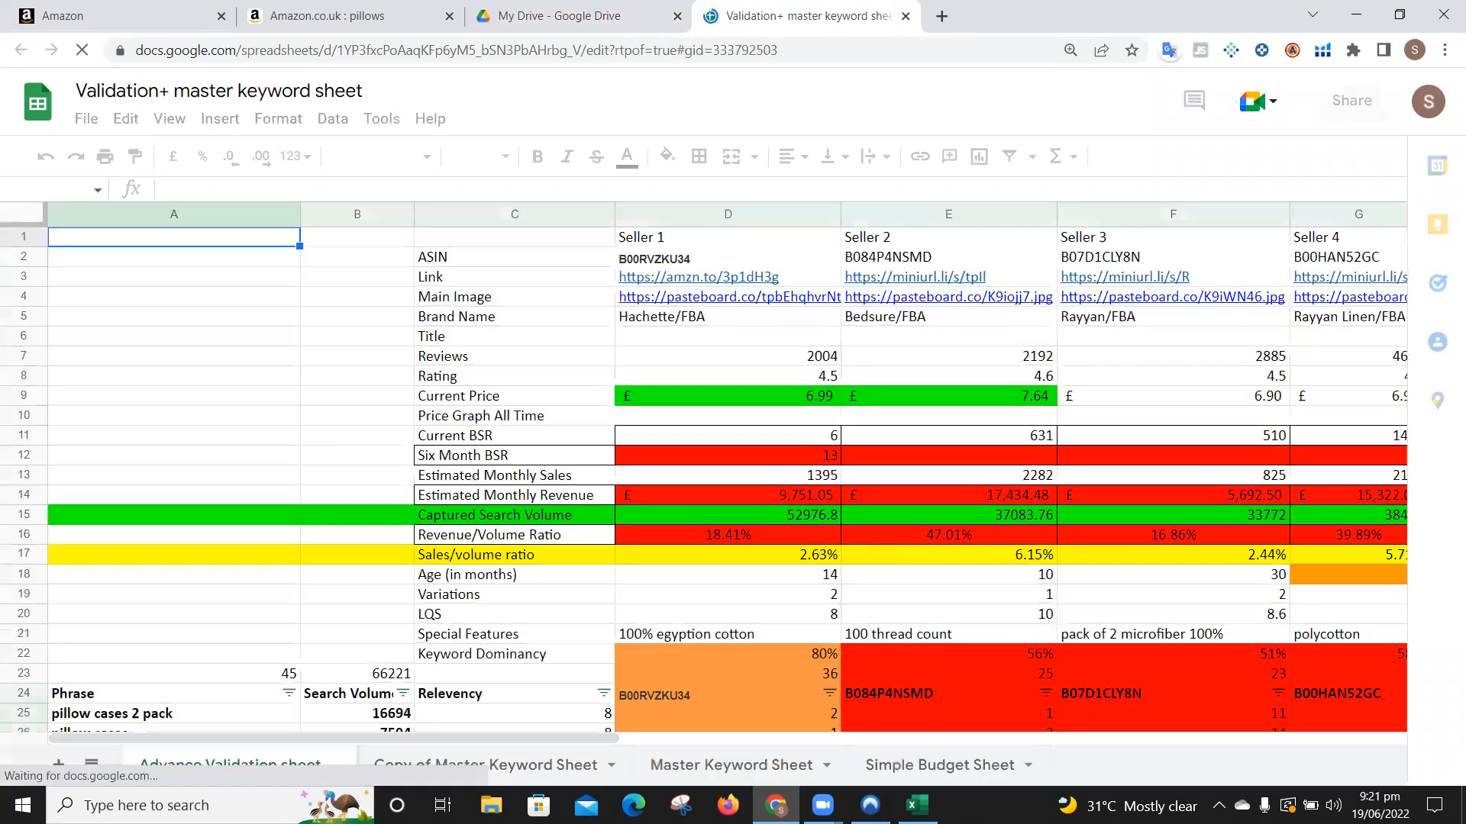
Step: Copy the competition color legend in A1:C4 of the Copy of Master Keyword Sheet
{"action": "left_click", "coordinate": [490, 768]}
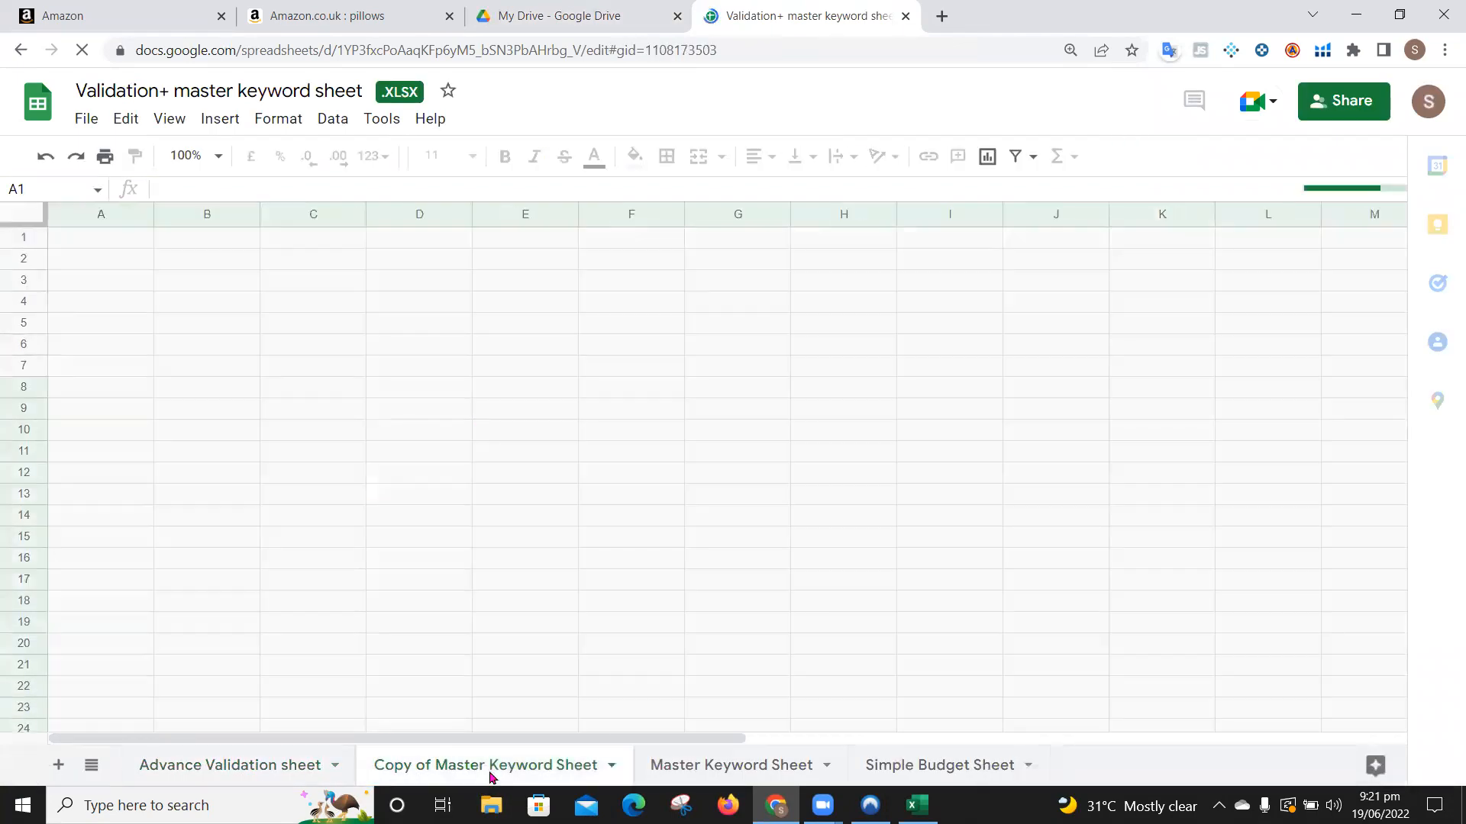
{"action": "key", "text": "shift+Down"}
{"action": "key", "text": "shift+Down"}
{"action": "key", "text": "shift+Down"}
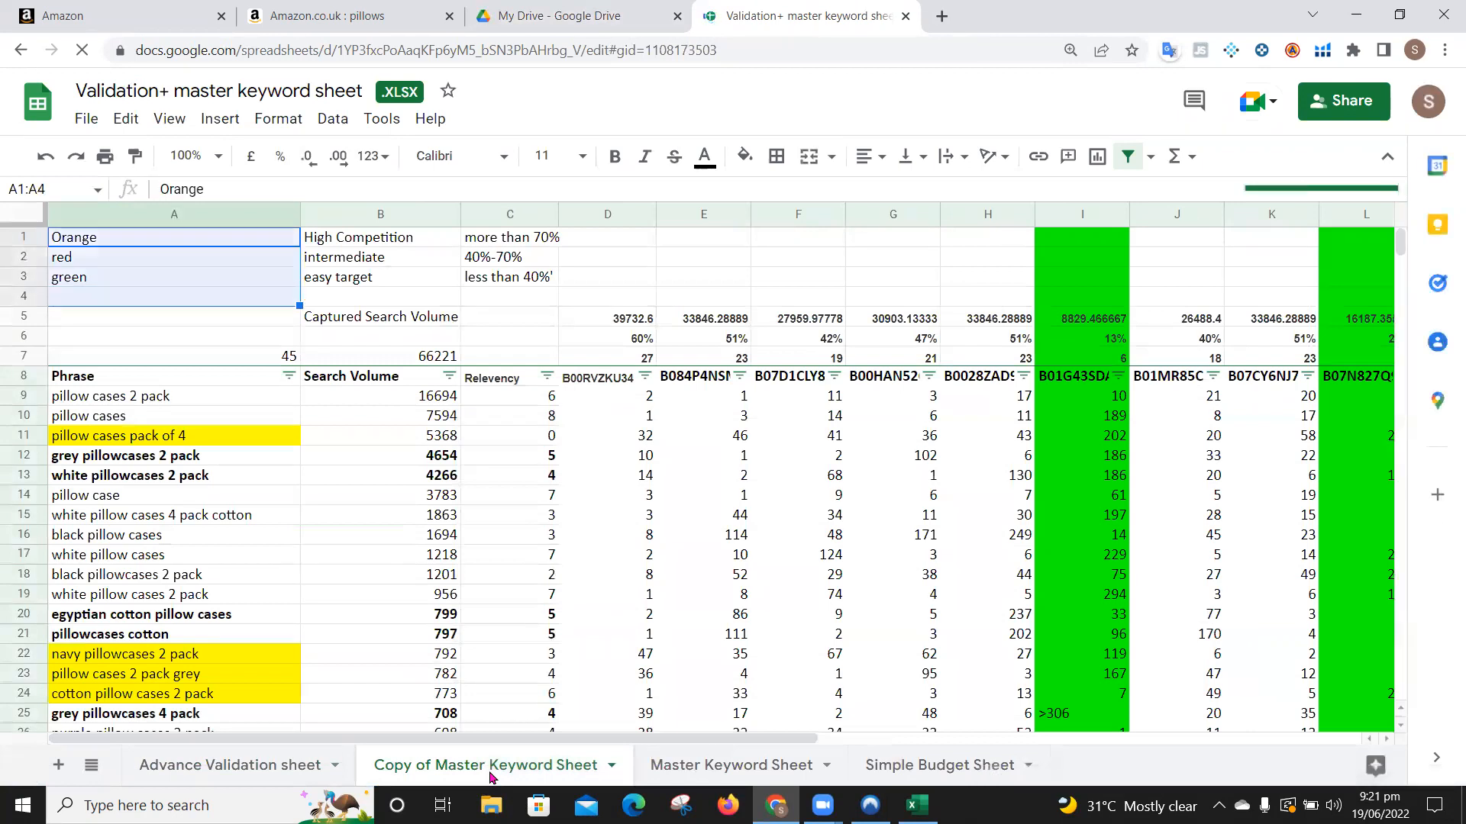
{"action": "key", "text": "shift+Right"}
{"action": "key", "text": "shift+Right"}
{"action": "key", "text": "ctrl+c"}
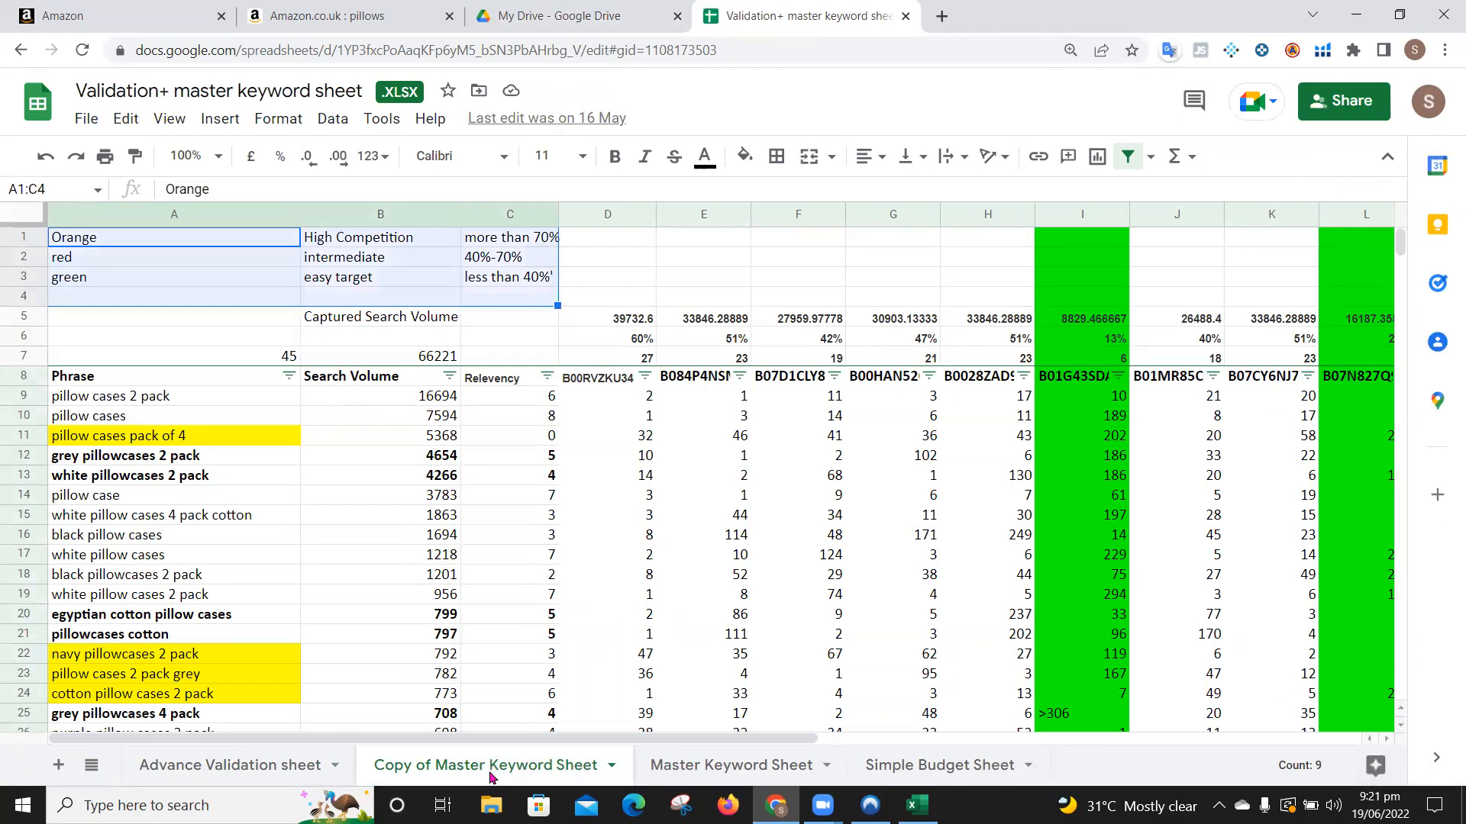
Step: Switch back to Excel and paste the competition color legend into the keyword table starting at cell A1
{"action": "key", "text": "alt+Tab"}
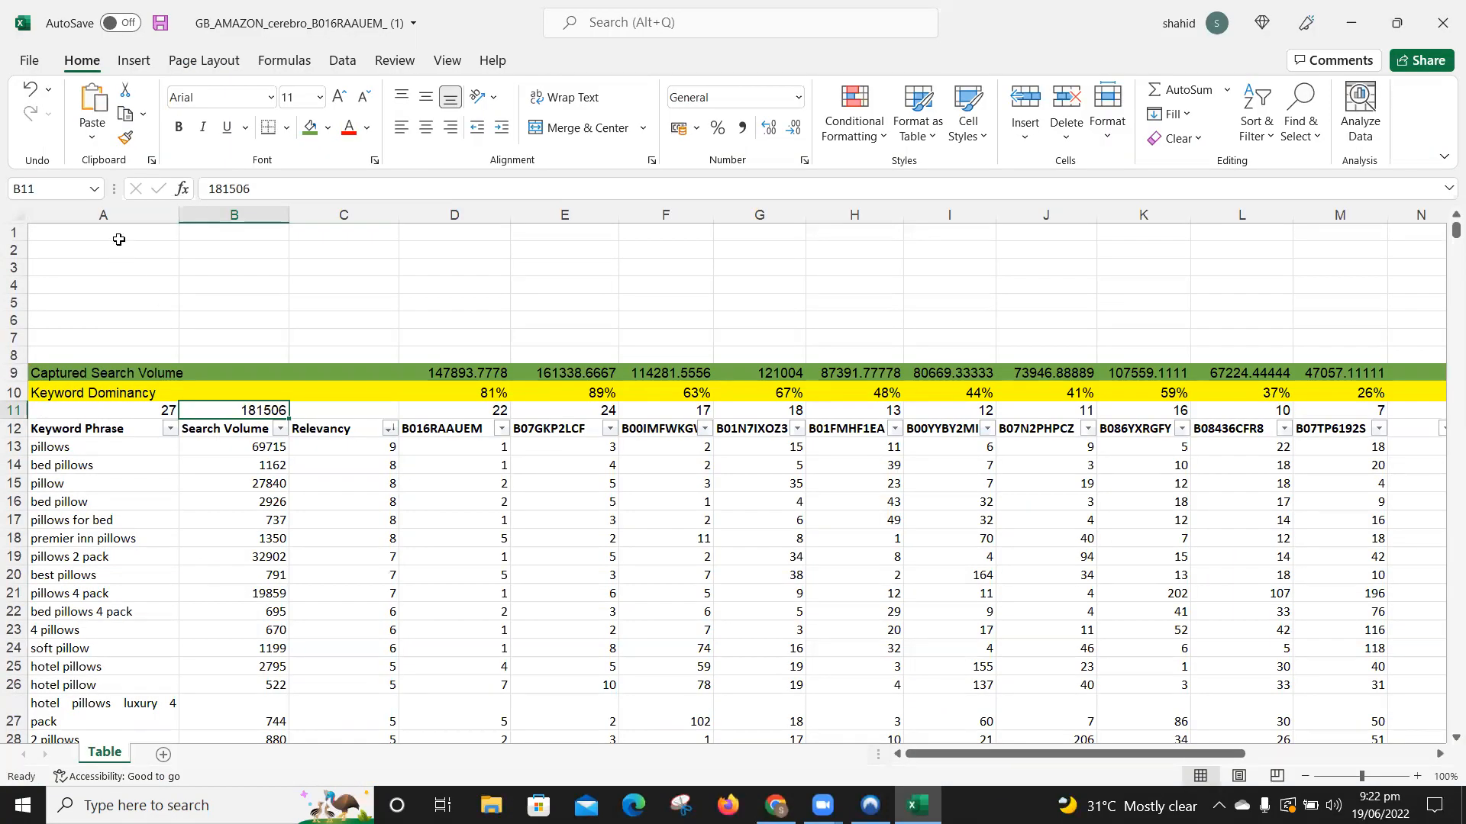
{"action": "left_click", "coordinate": [116, 236]}
{"action": "key", "text": "ctrl+v"}
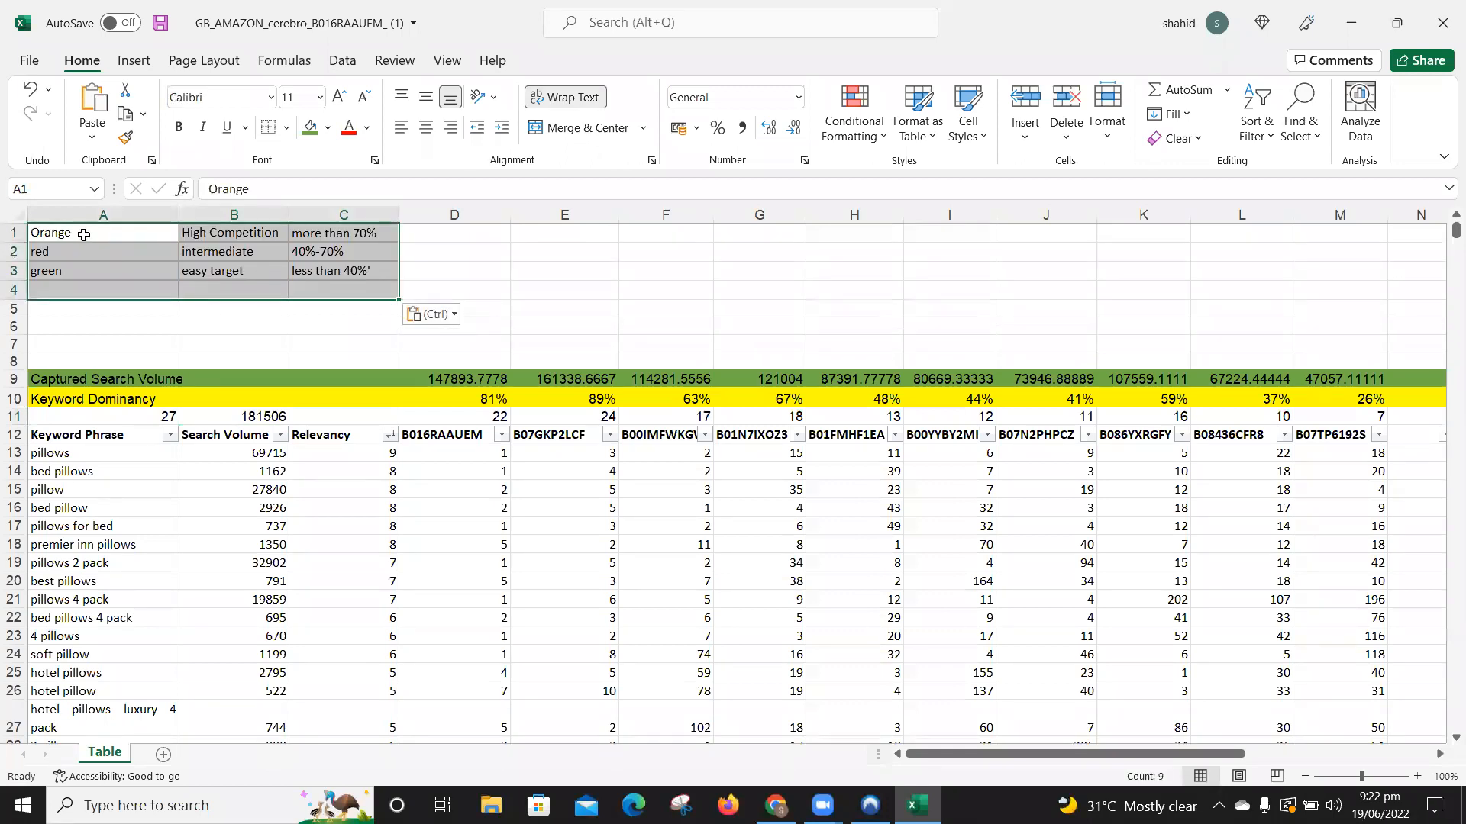
Step: Change the legend labels to Red for High Competition and Orange for intermediate
{"action": "left_click", "coordinate": [84, 235]}
{"action": "type", "text": "Red"}
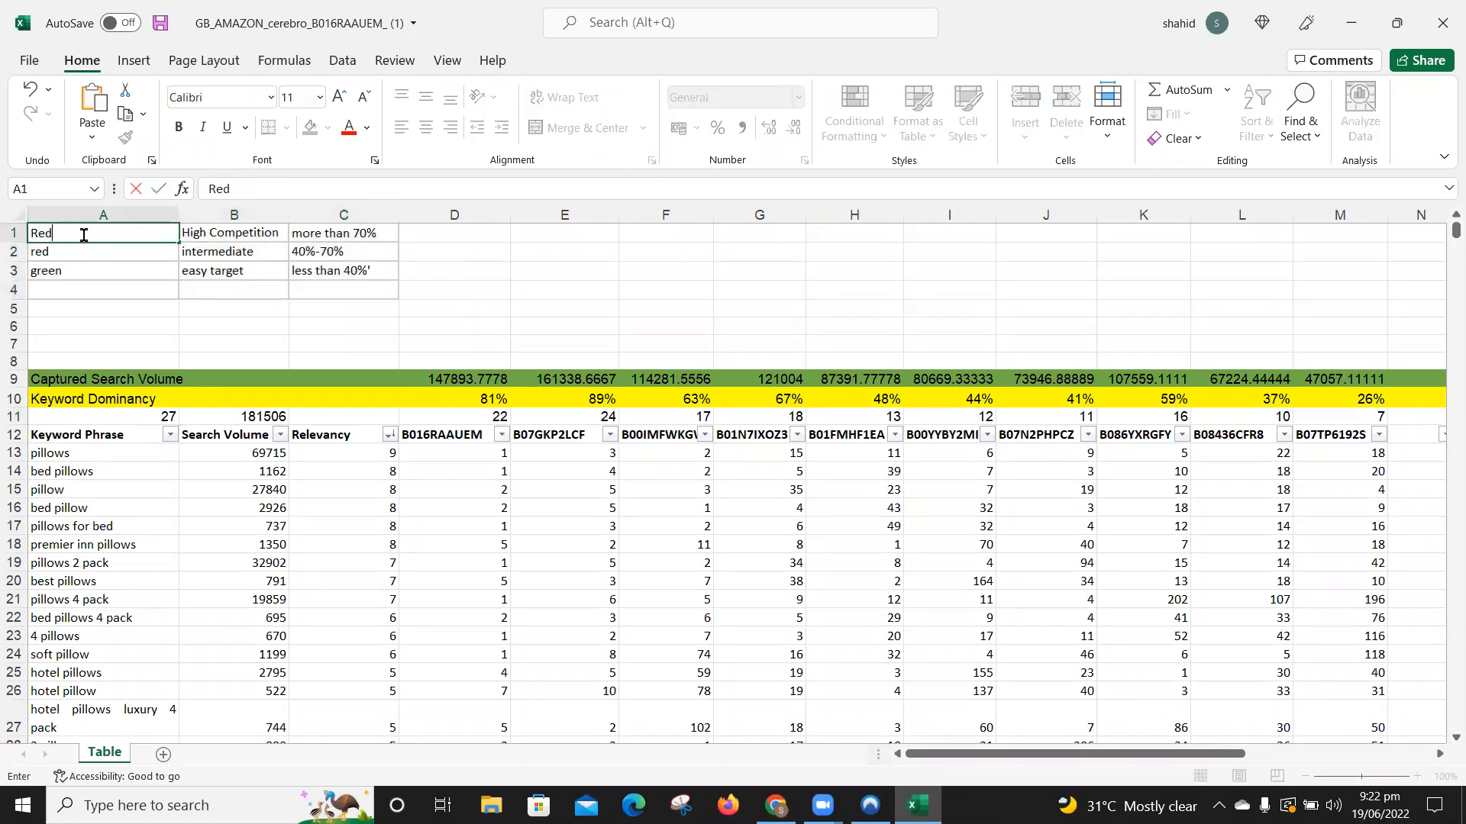
{"action": "key", "text": "Return"}
{"action": "type", "text": "Orange"}
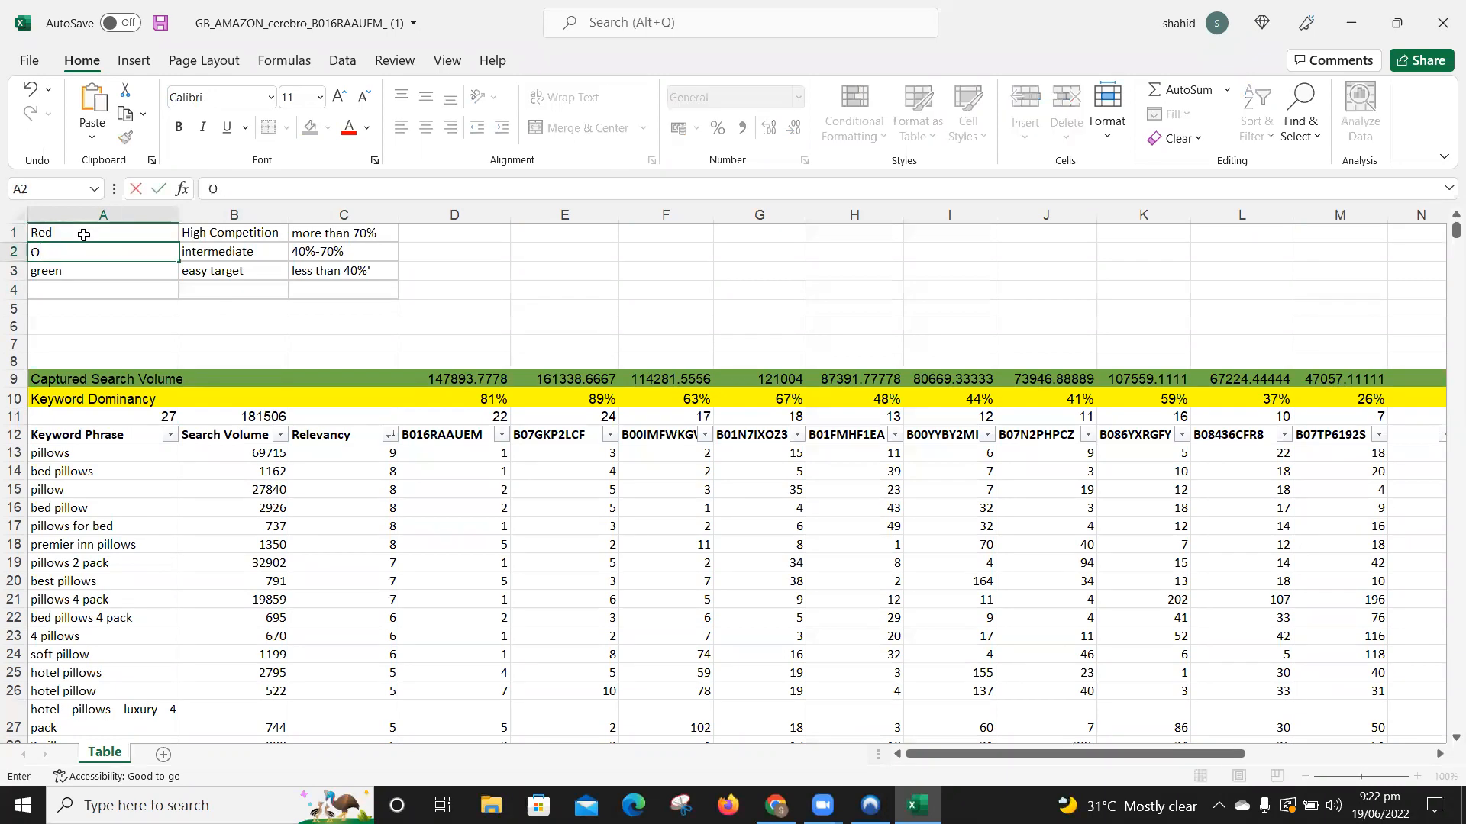
{"action": "key", "text": "Return"}
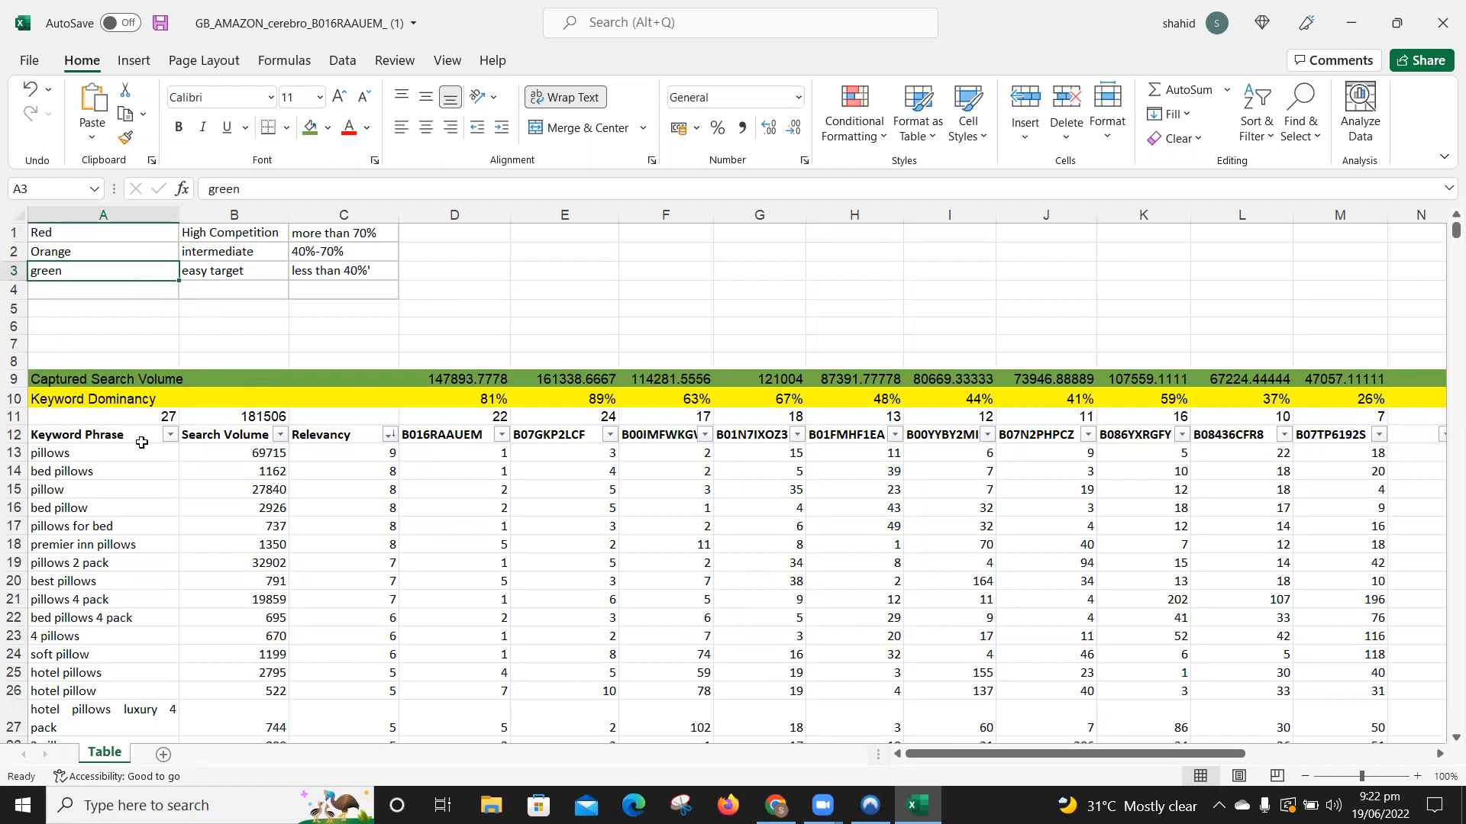
Step: Fill columns D and E, the ASINs with keyword dominancy above 70%, with red
{"action": "left_click", "coordinate": [461, 207]}
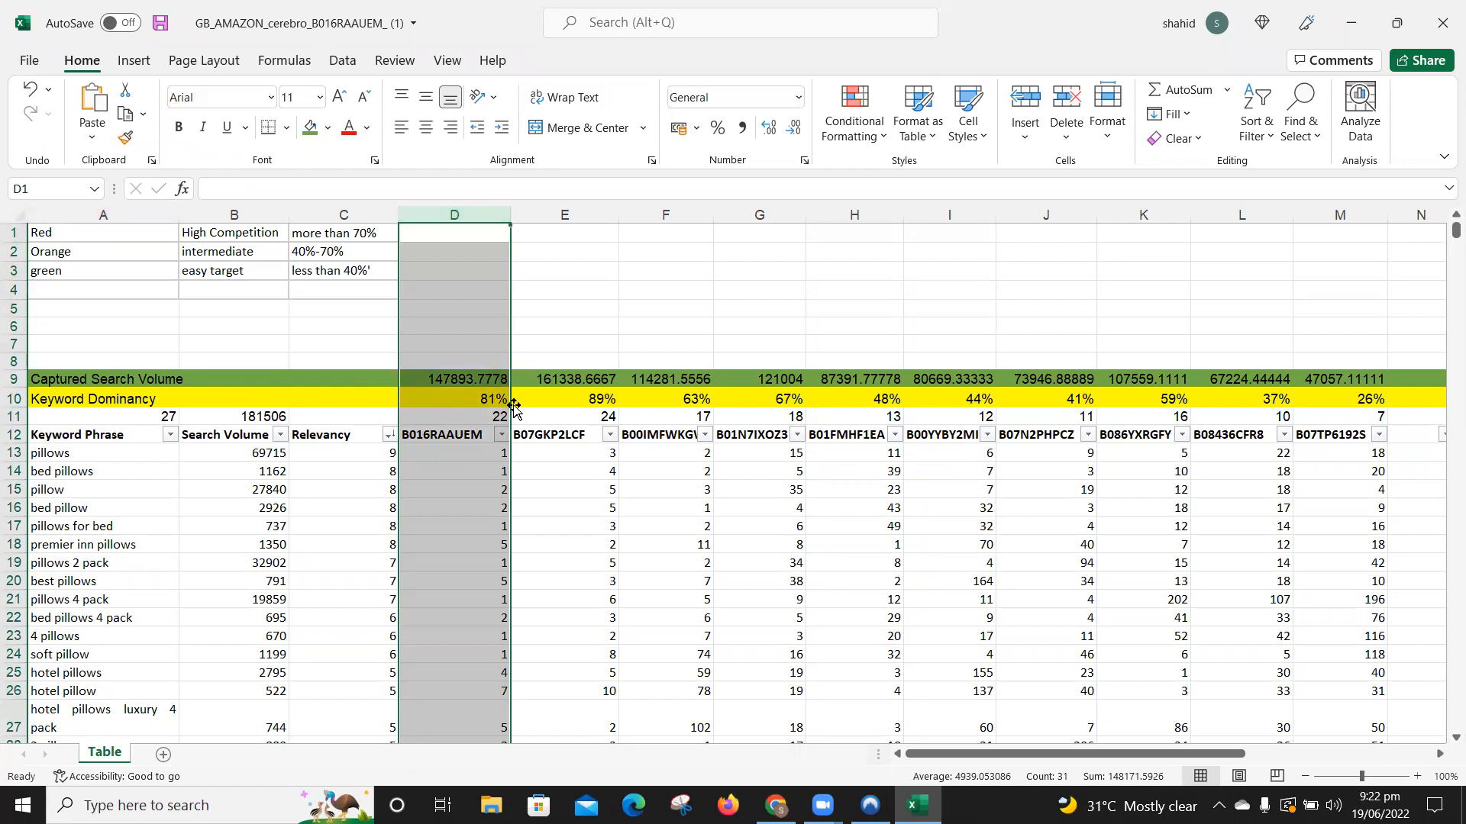
{"action": "left_click", "coordinate": [329, 129]}
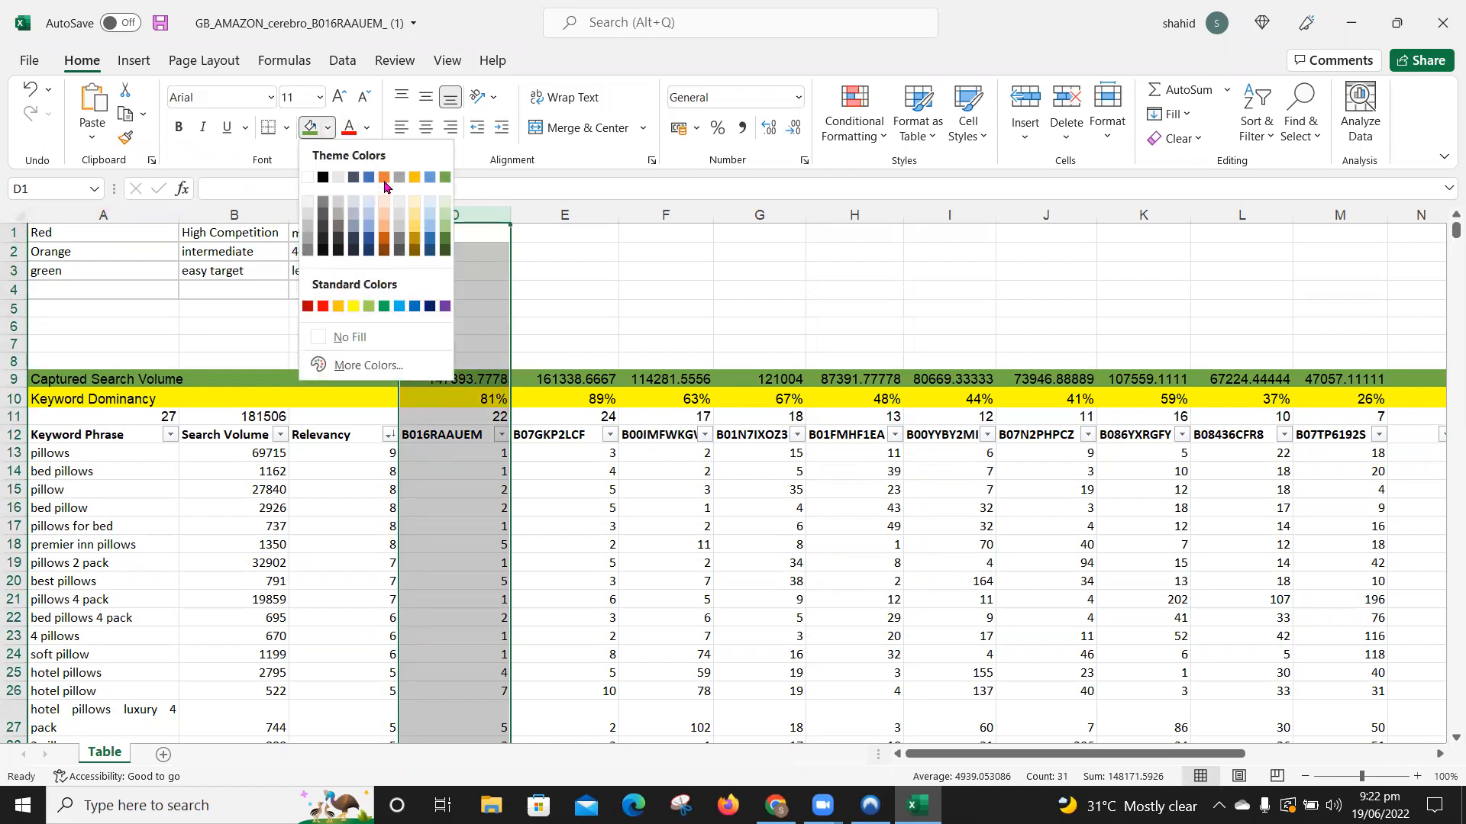
{"action": "left_click", "coordinate": [322, 308]}
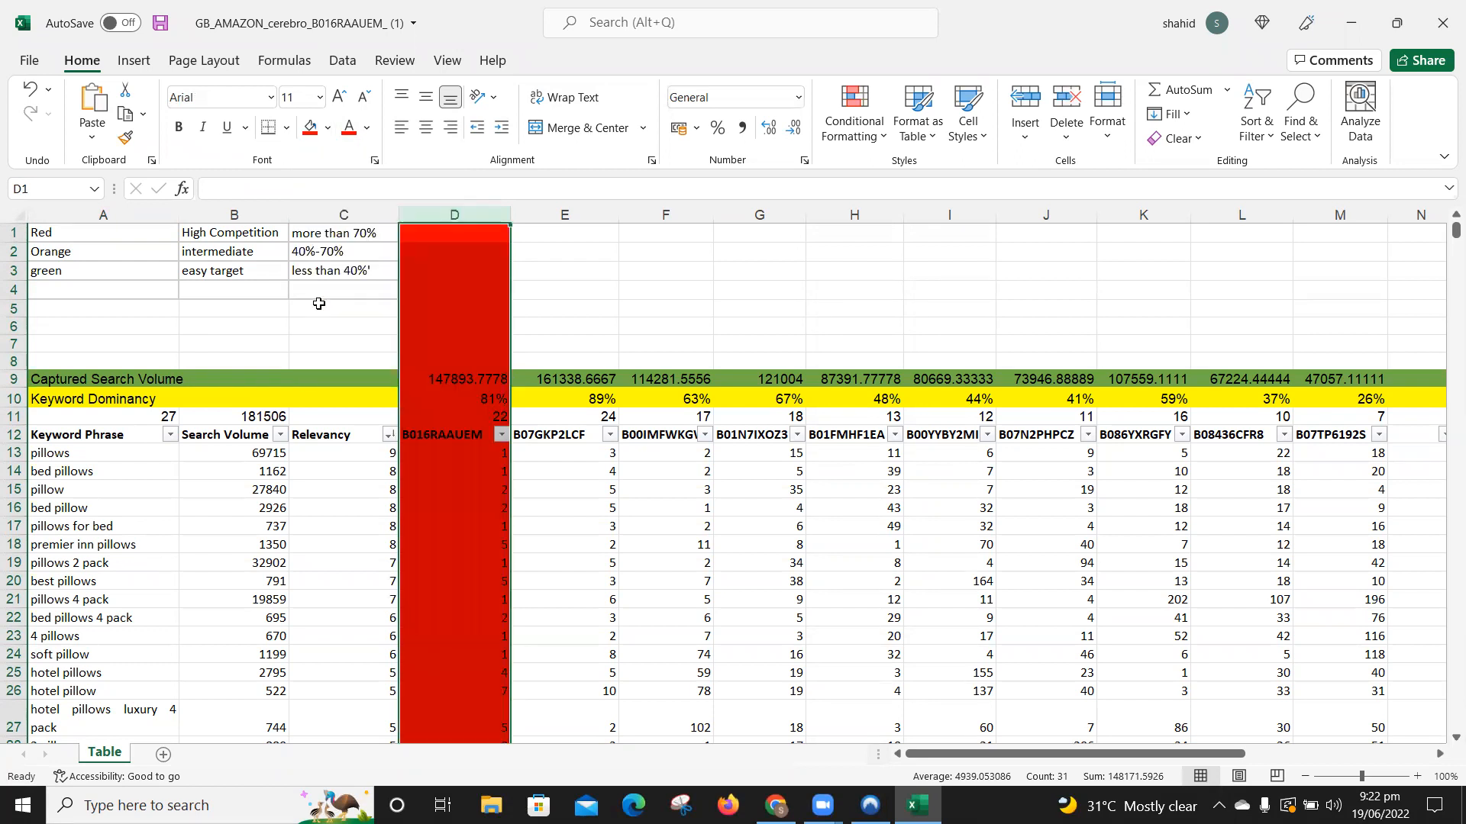
{"action": "left_click", "coordinate": [545, 211]}
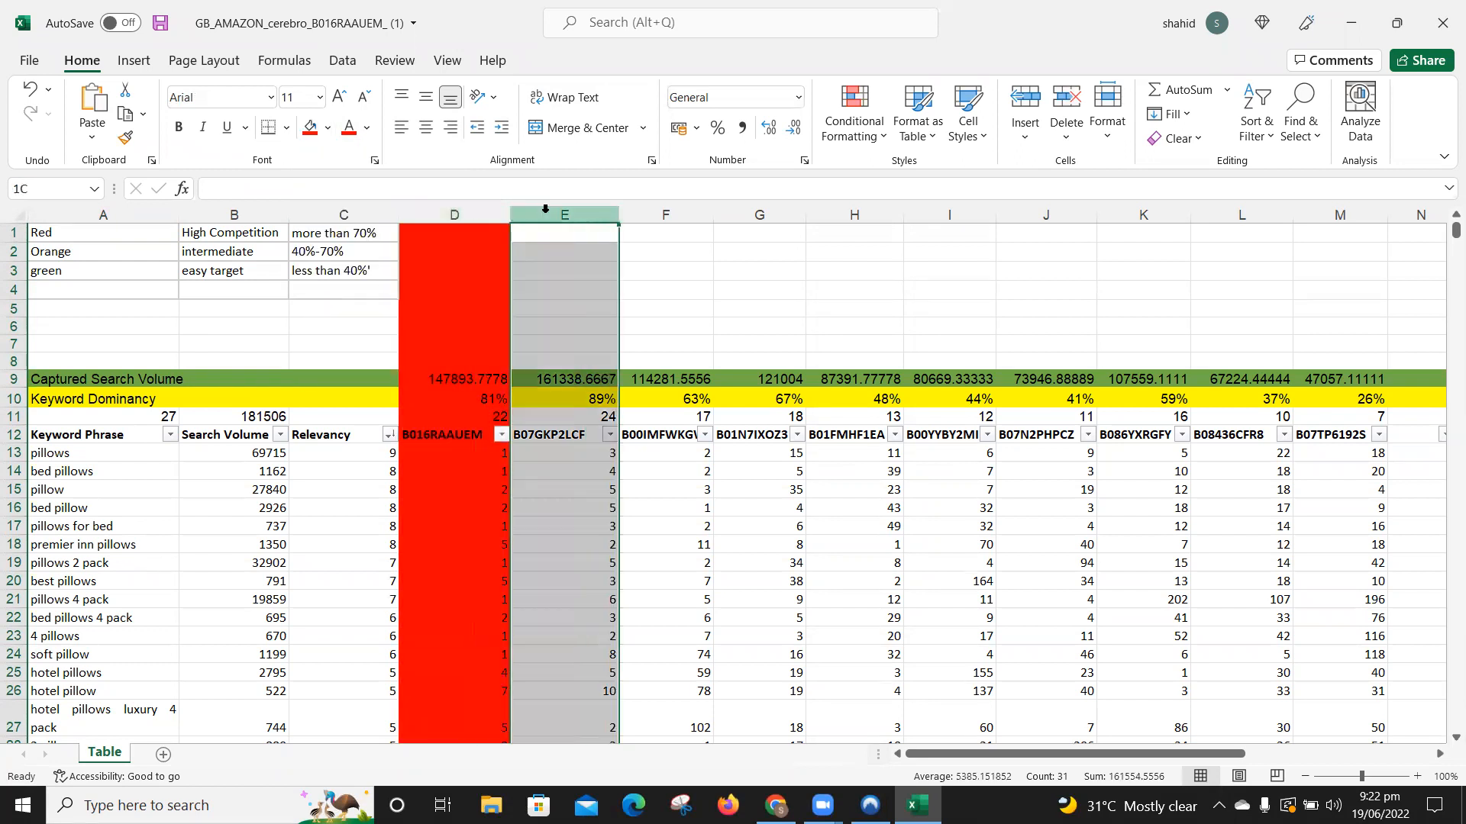
{"action": "left_click", "coordinate": [310, 128]}
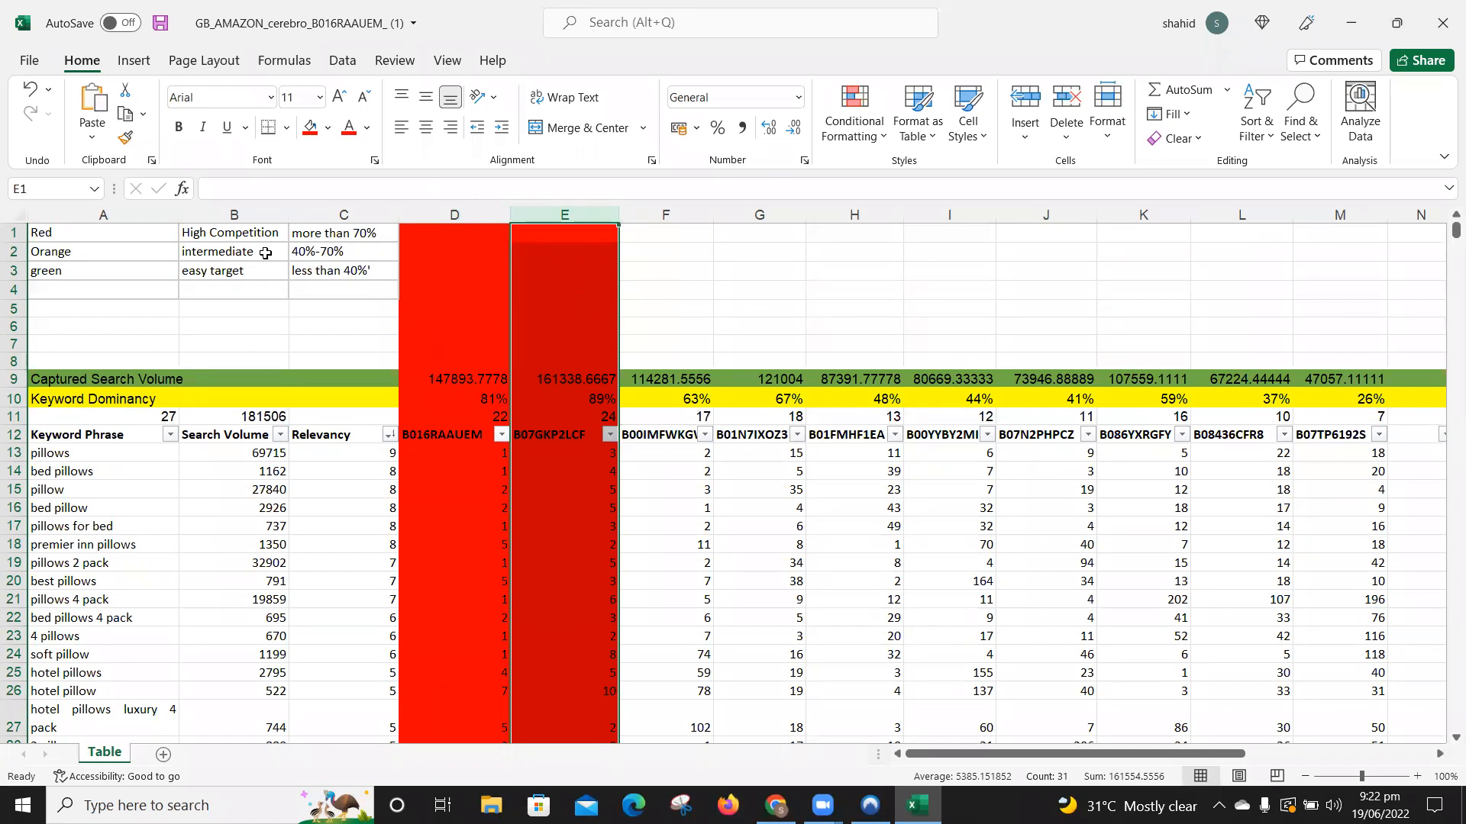
Step: Fill columns F through K, the ASINs with 40%-70% keyword dominancy, with orange
{"action": "left_click", "coordinate": [14, 251]}
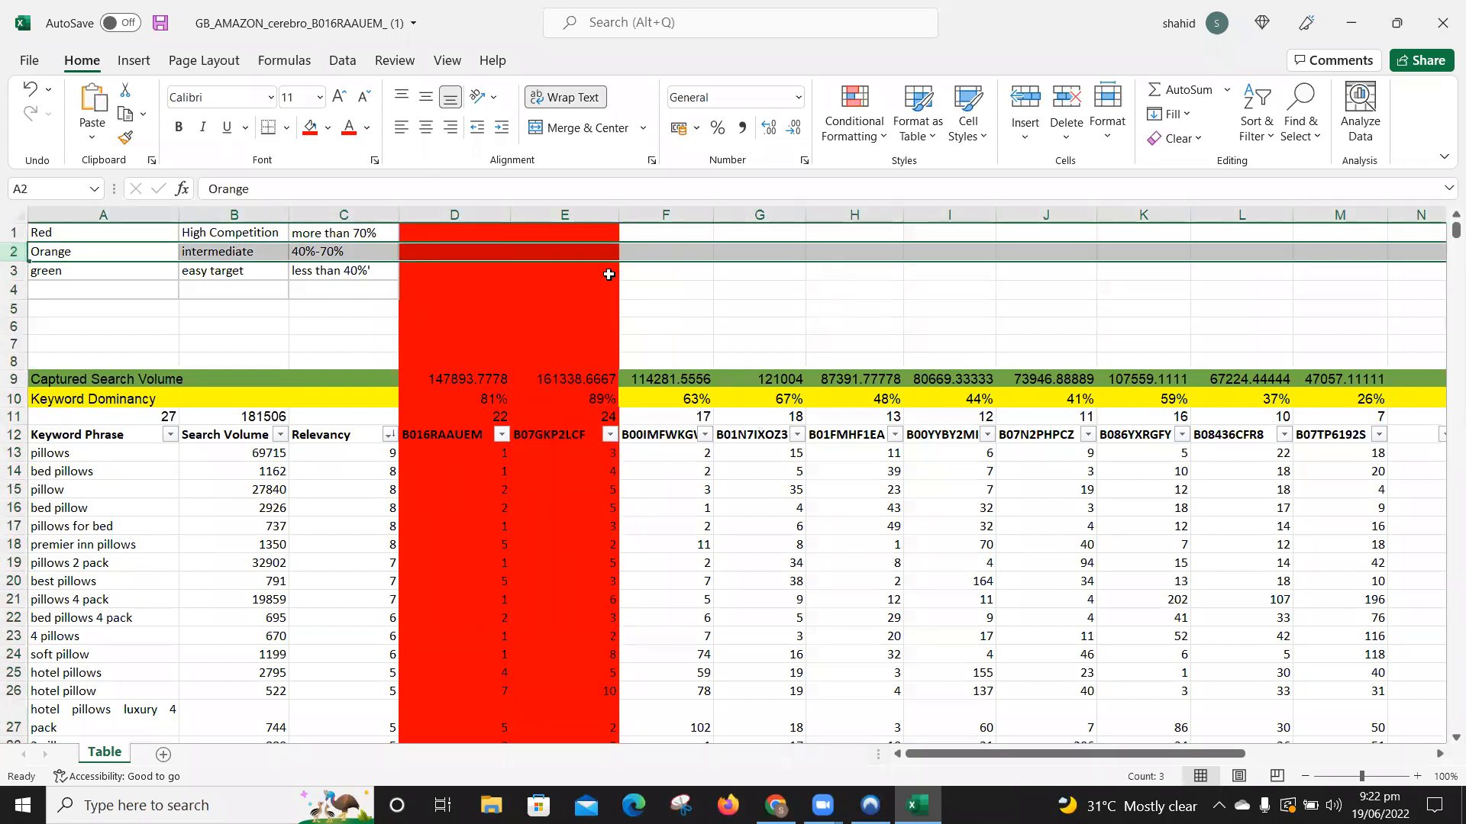
{"action": "left_click", "coordinate": [666, 215]}
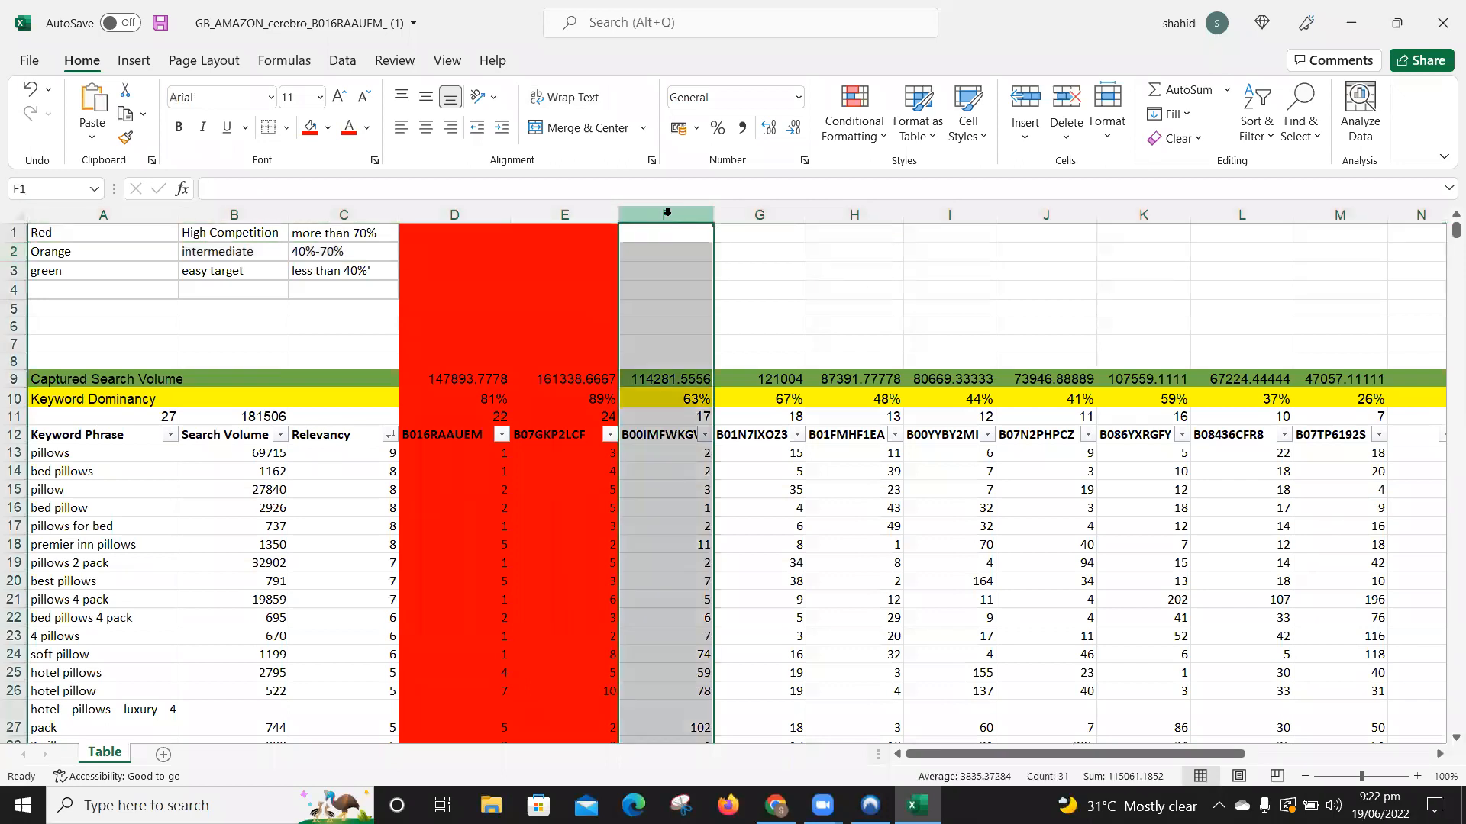
{"action": "key", "text": "ctrl+Right"}
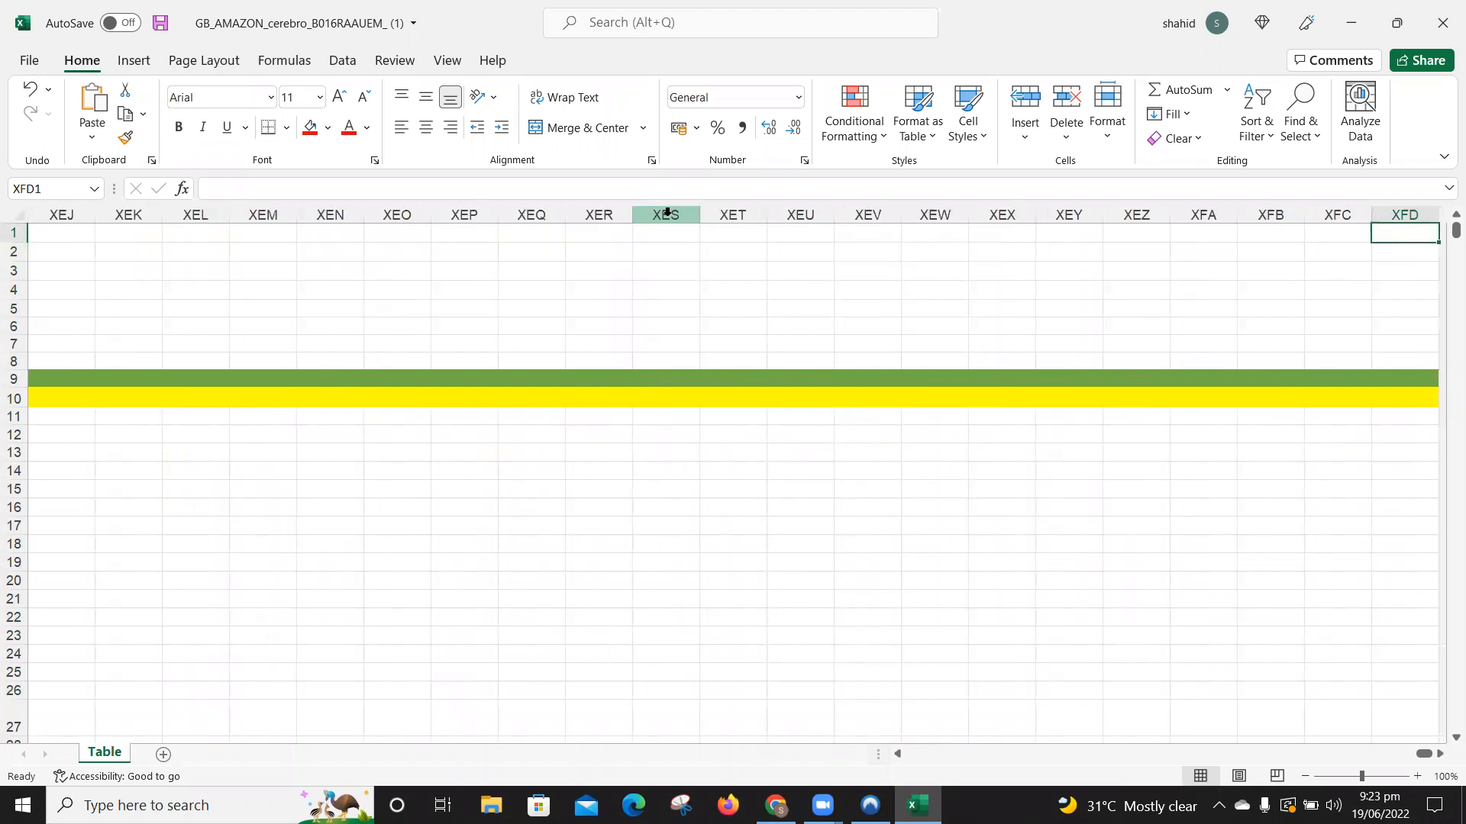
{"action": "key", "text": "ctrl+Left"}
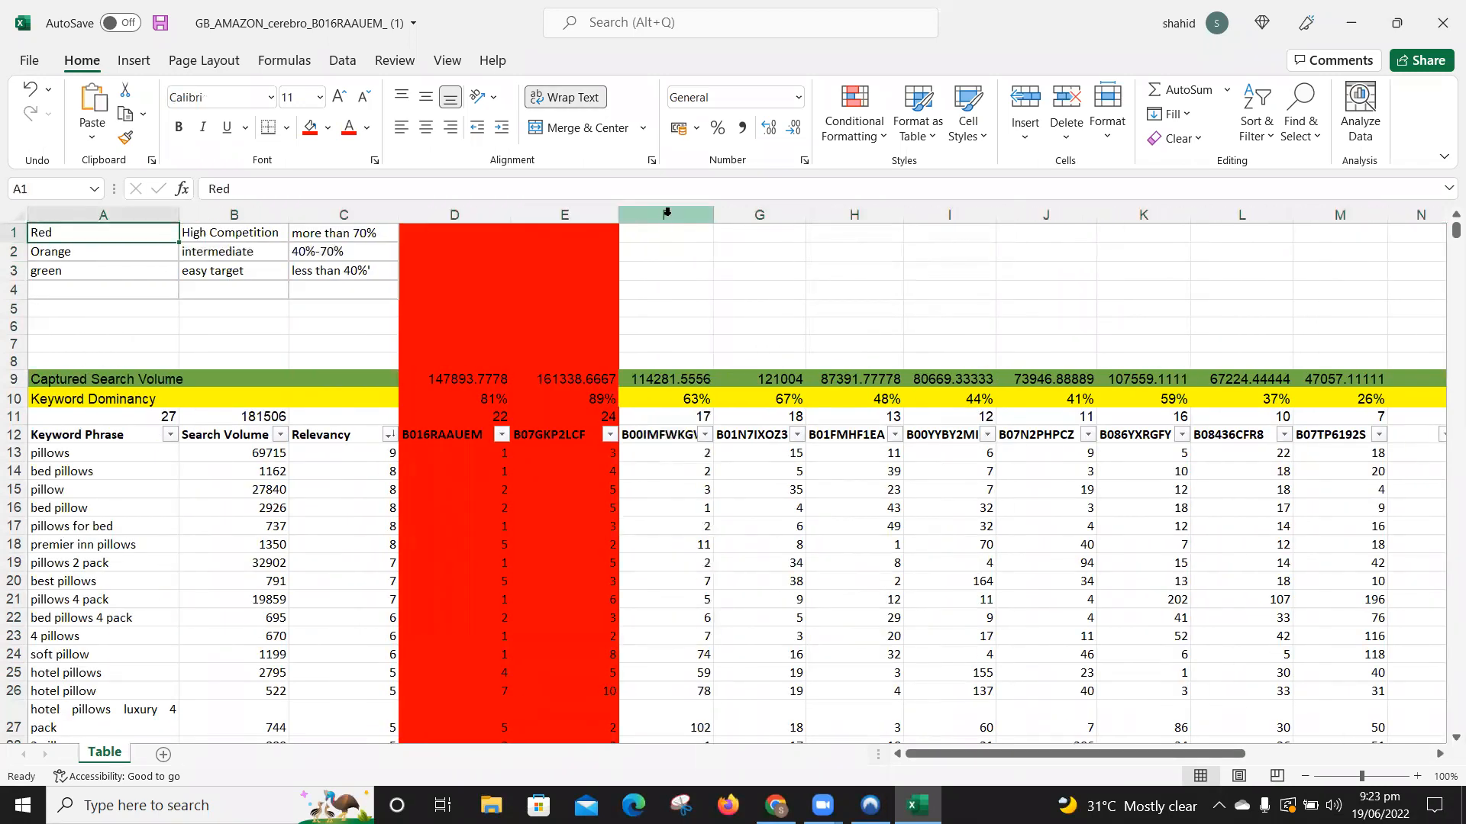
{"action": "left_click", "coordinate": [667, 214]}
{"action": "left_click_drag", "start_coordinate": [667, 214], "coordinate": [1180, 215]}
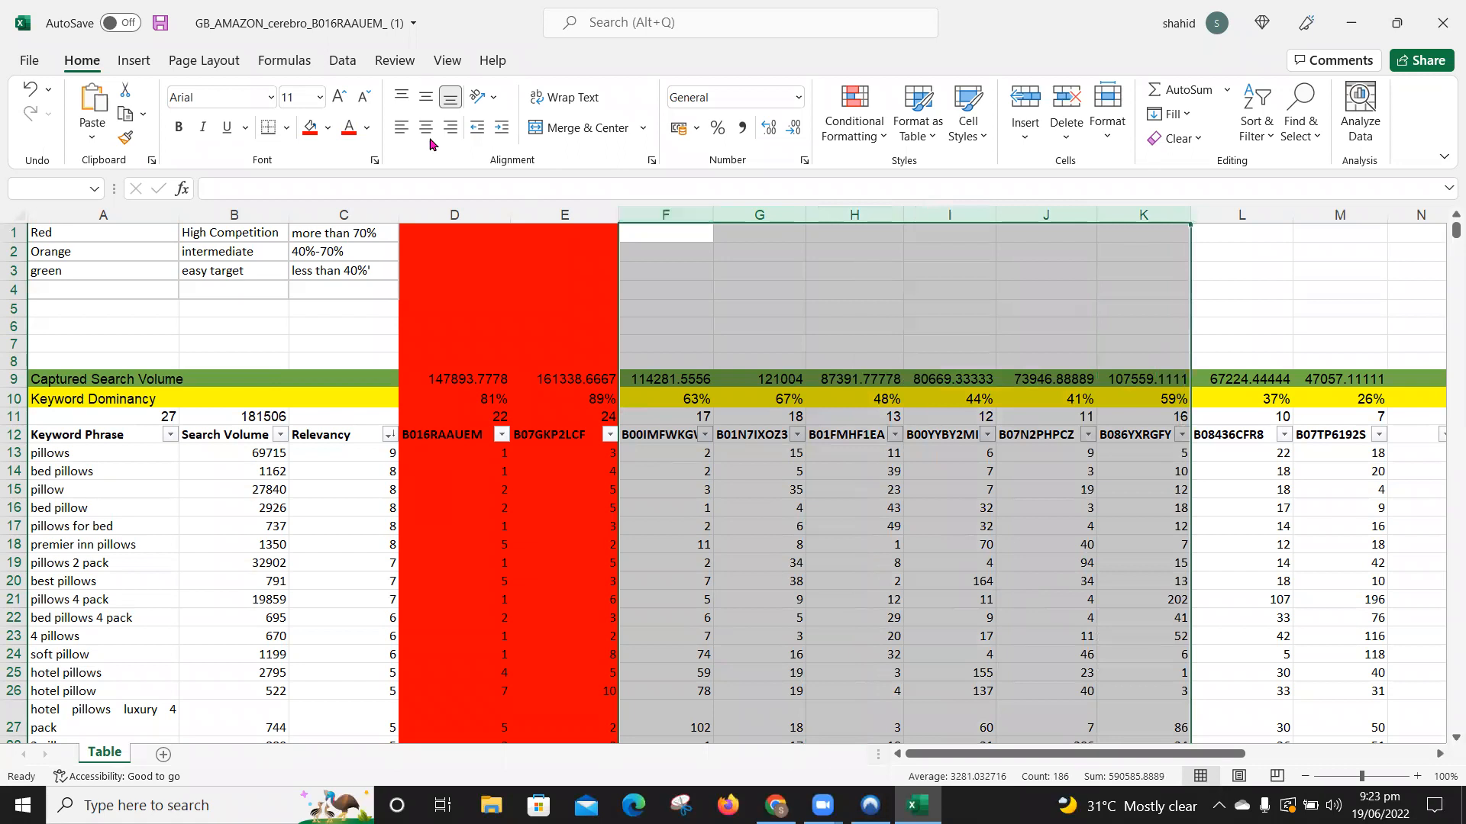
{"action": "left_click", "coordinate": [328, 129]}
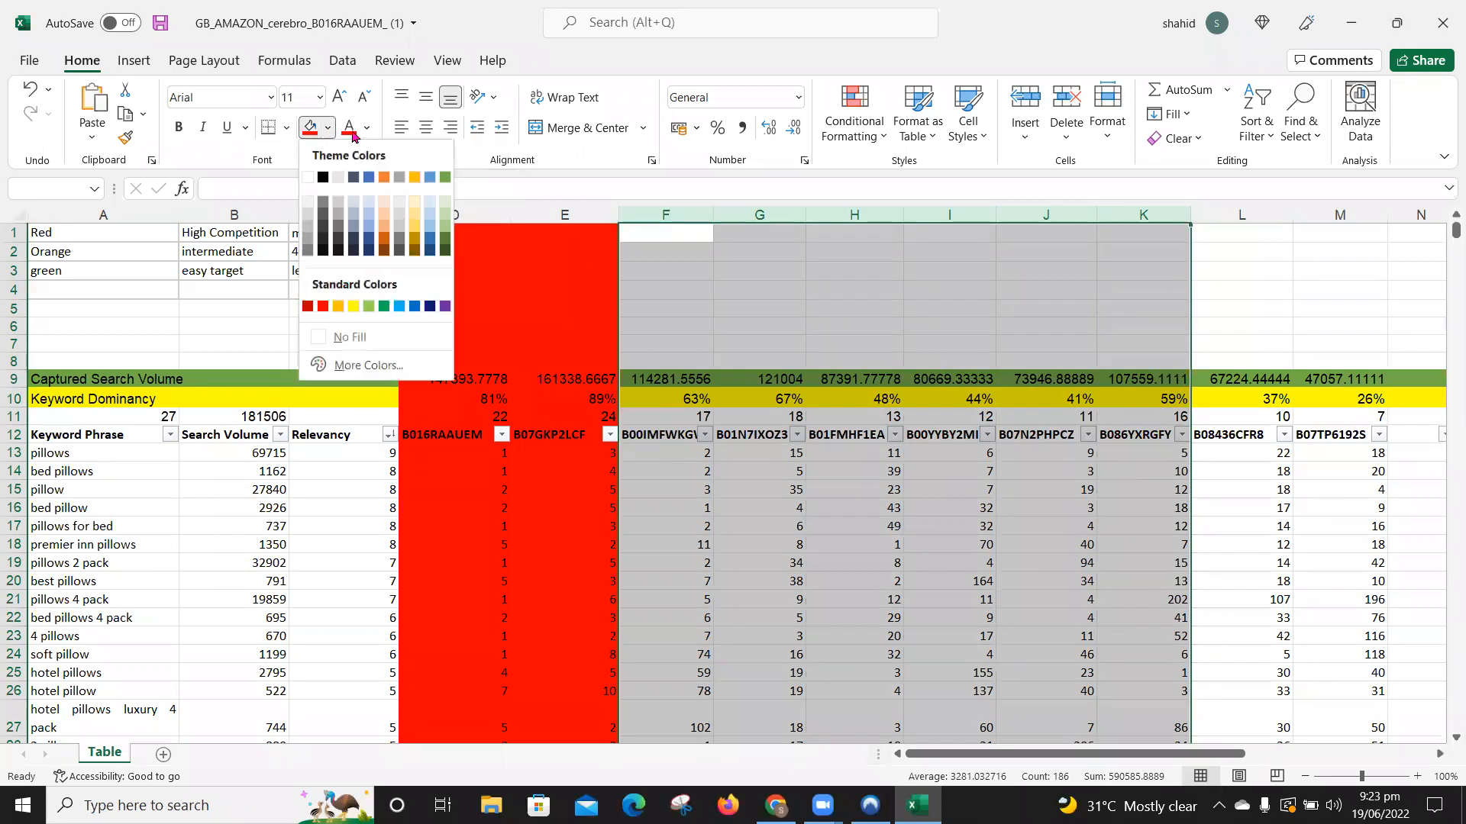
{"action": "left_click", "coordinate": [383, 177]}
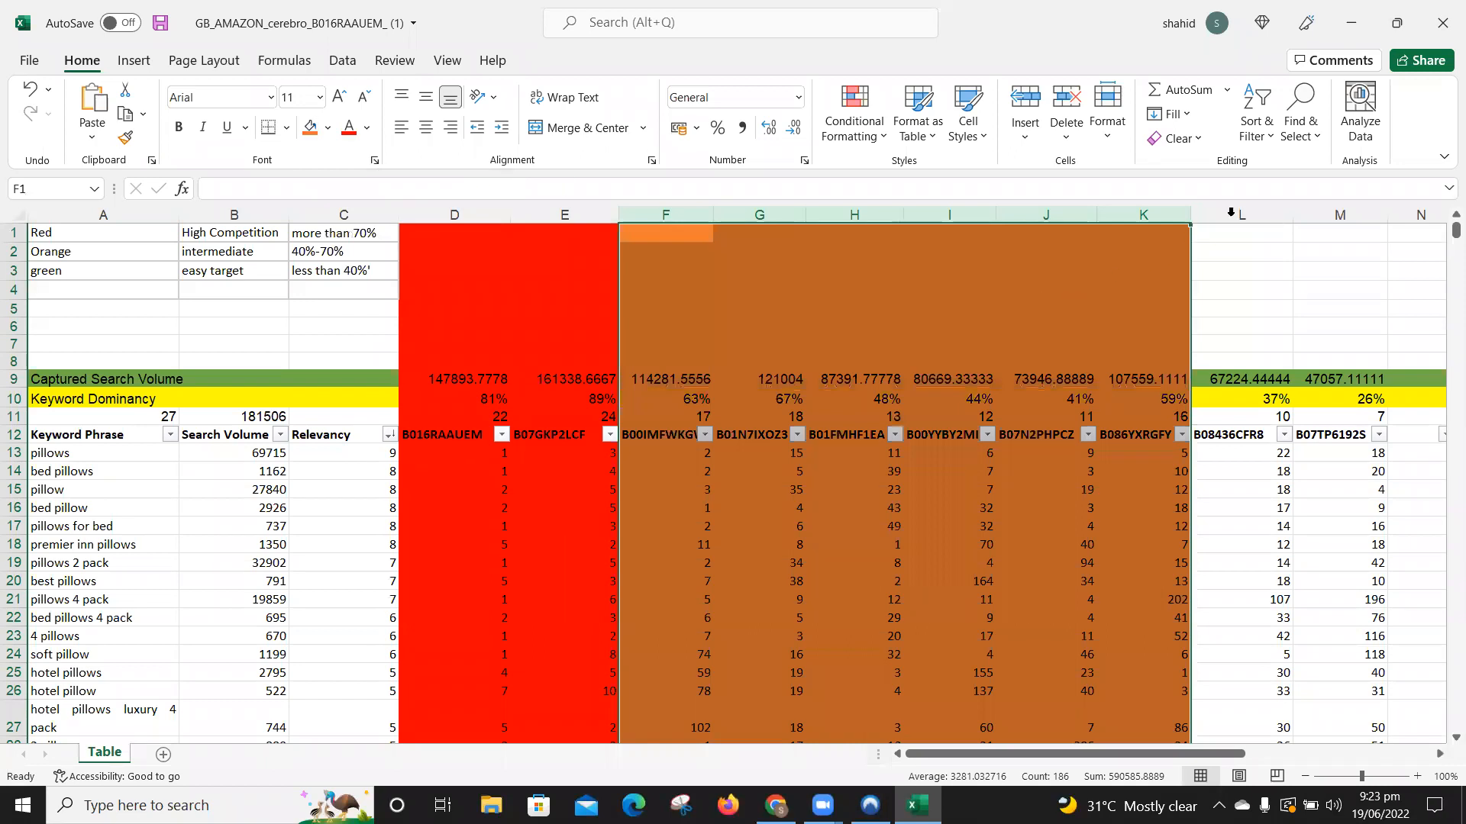
Step: Fill columns L and M, the ASINs with keyword dominancy below 40%, with the green theme color
{"action": "left_click", "coordinate": [1231, 215]}
{"action": "left_click_drag", "start_coordinate": [1231, 215], "coordinate": [1340, 215]}
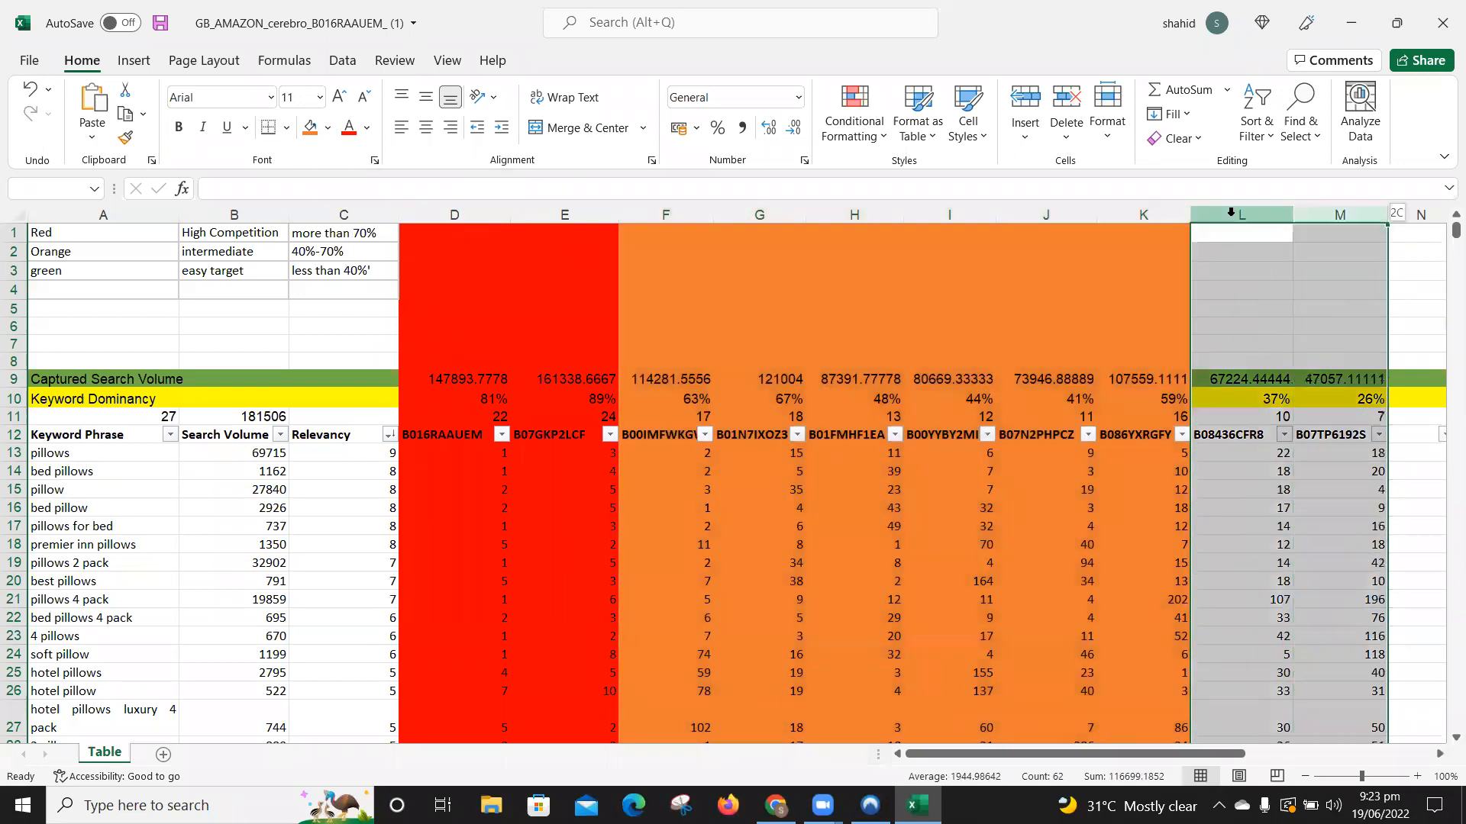
{"action": "left_click", "coordinate": [328, 129]}
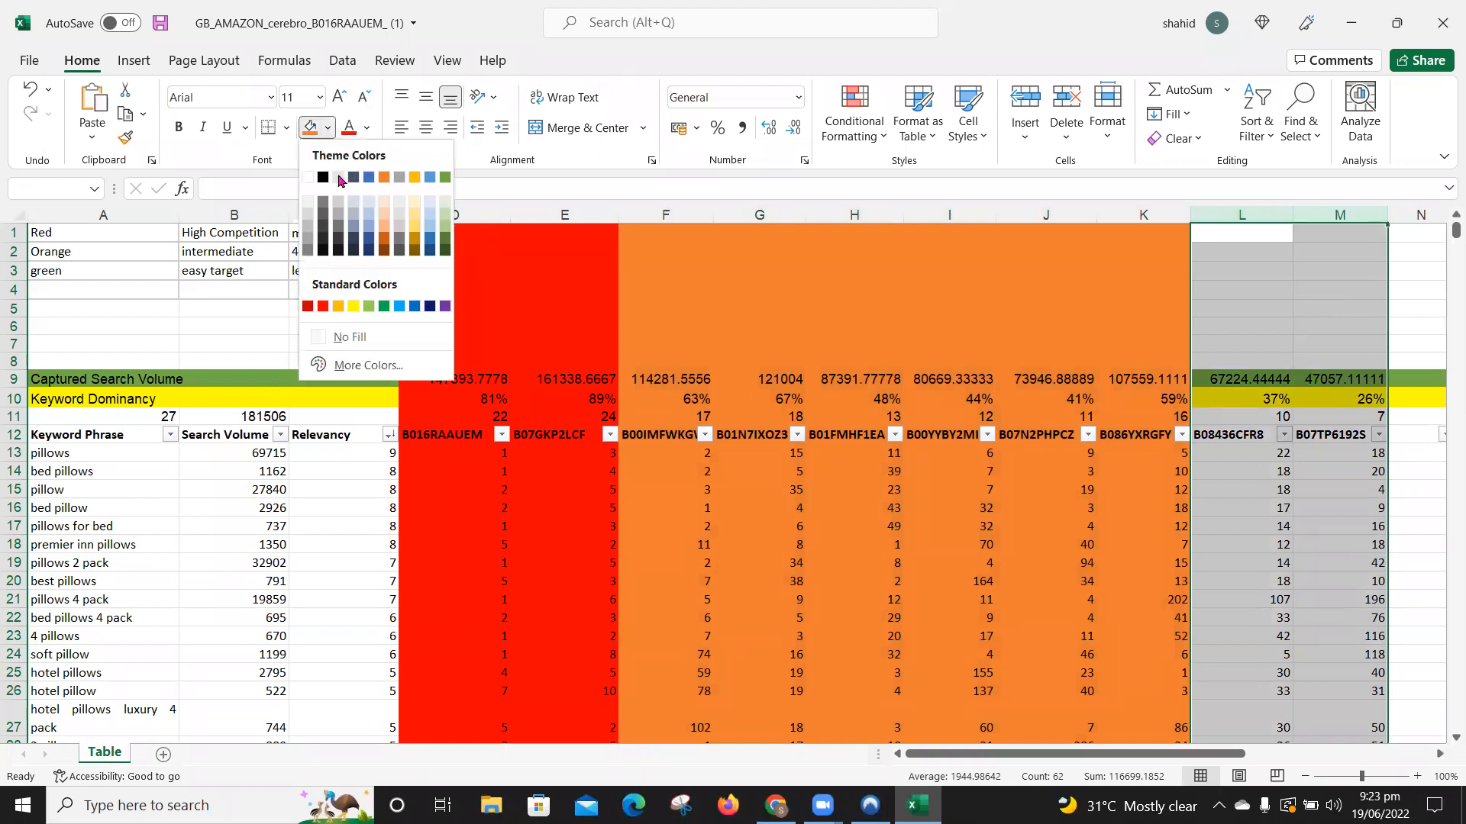
{"action": "left_click", "coordinate": [445, 177]}
{"action": "left_click", "coordinate": [811, 401]}
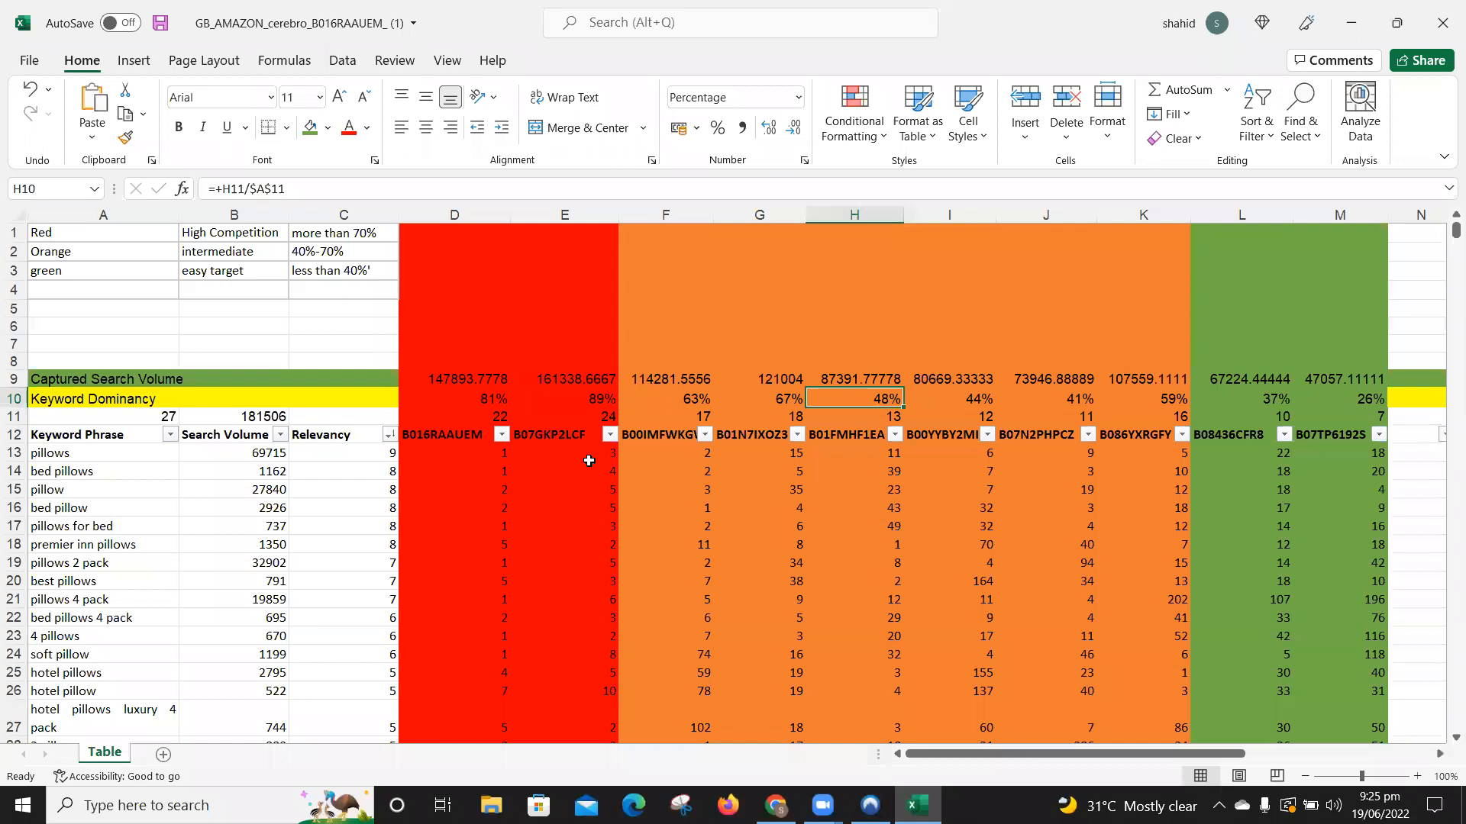
{"action": "left_click", "coordinate": [1269, 329]}
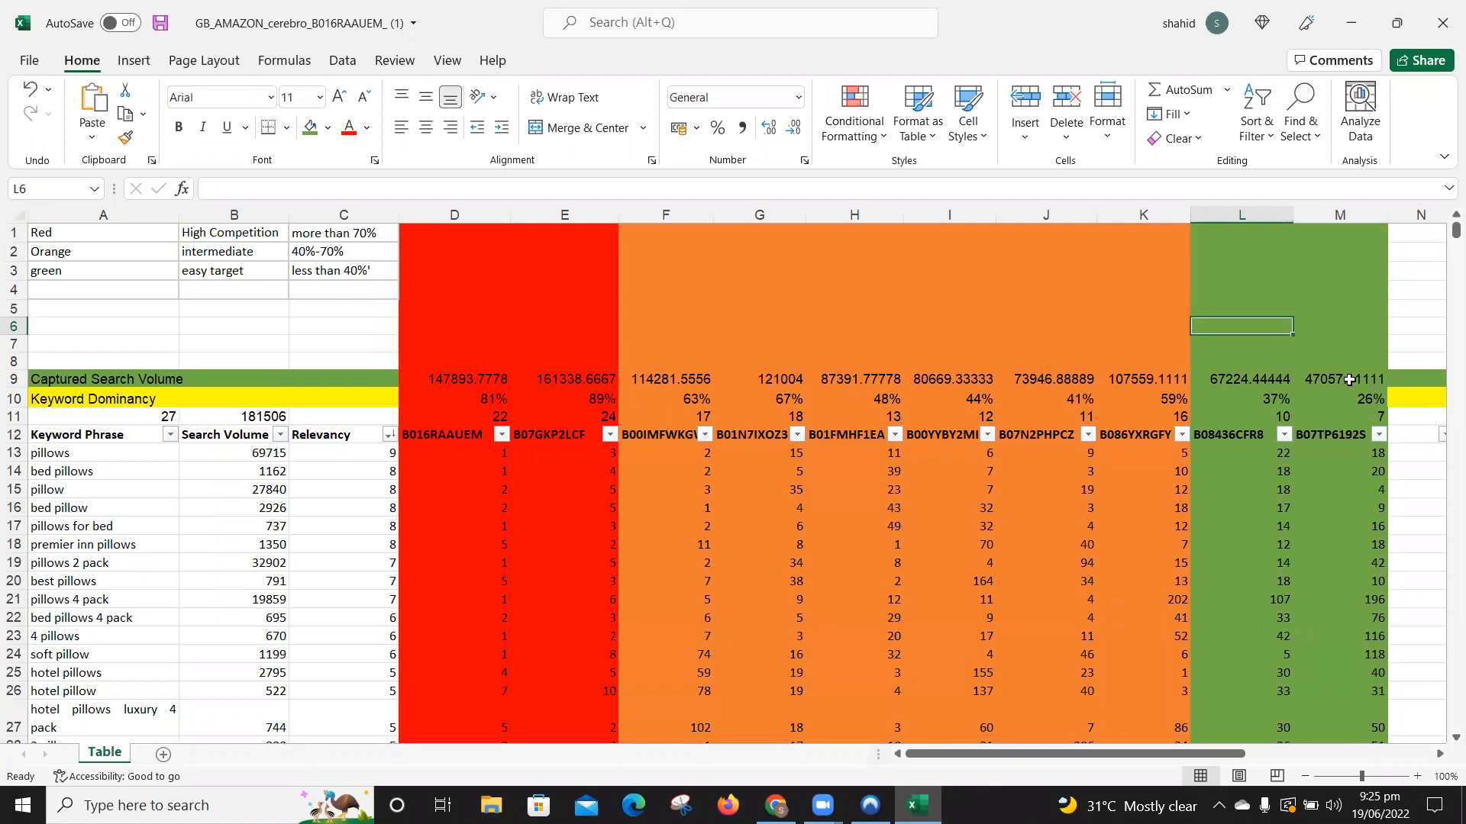
{"action": "left_click", "coordinate": [1278, 404]}
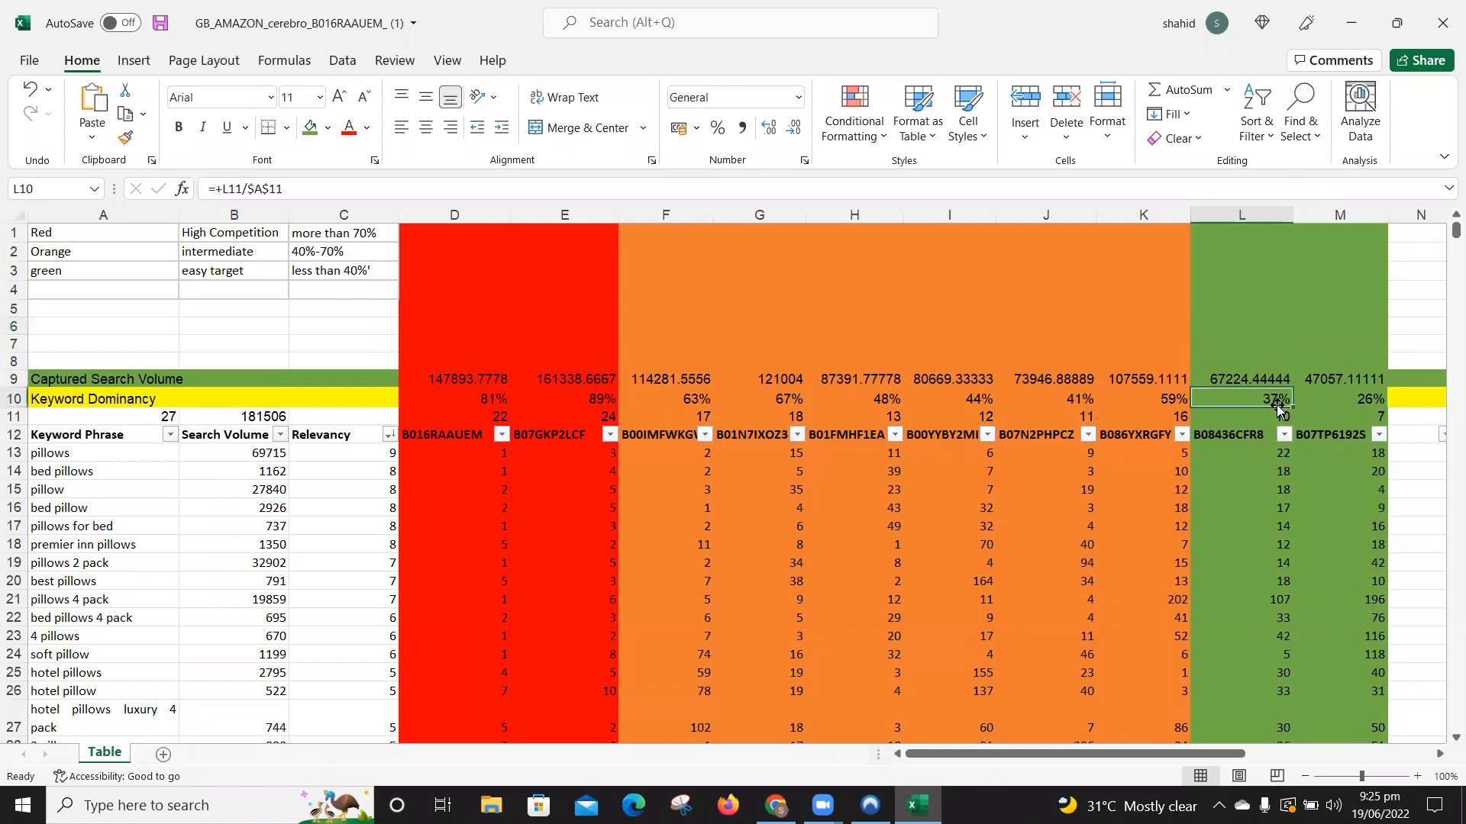
{"action": "left_click", "coordinate": [1346, 403]}
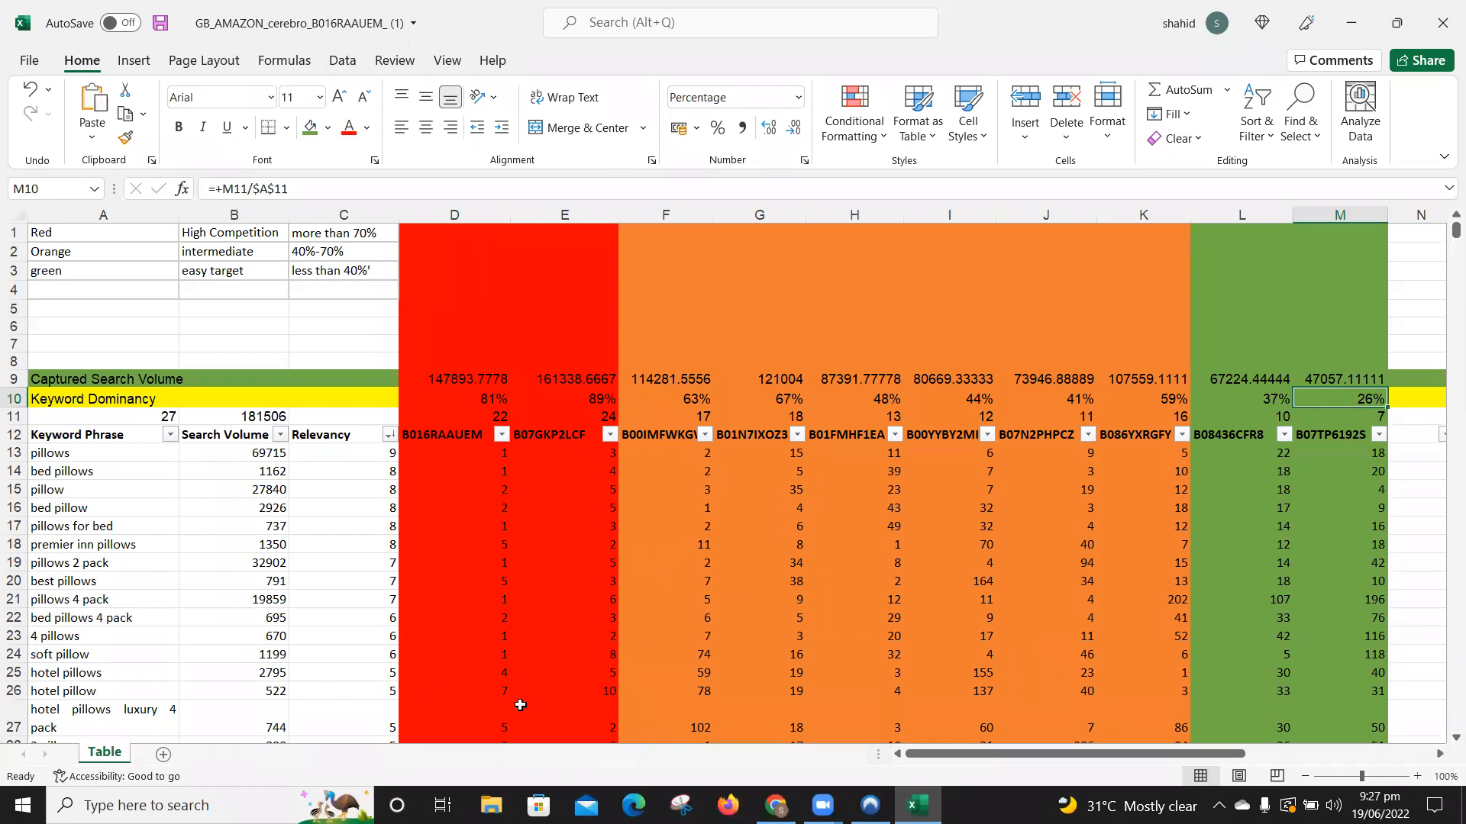
{"action": "left_click", "coordinate": [781, 168]}
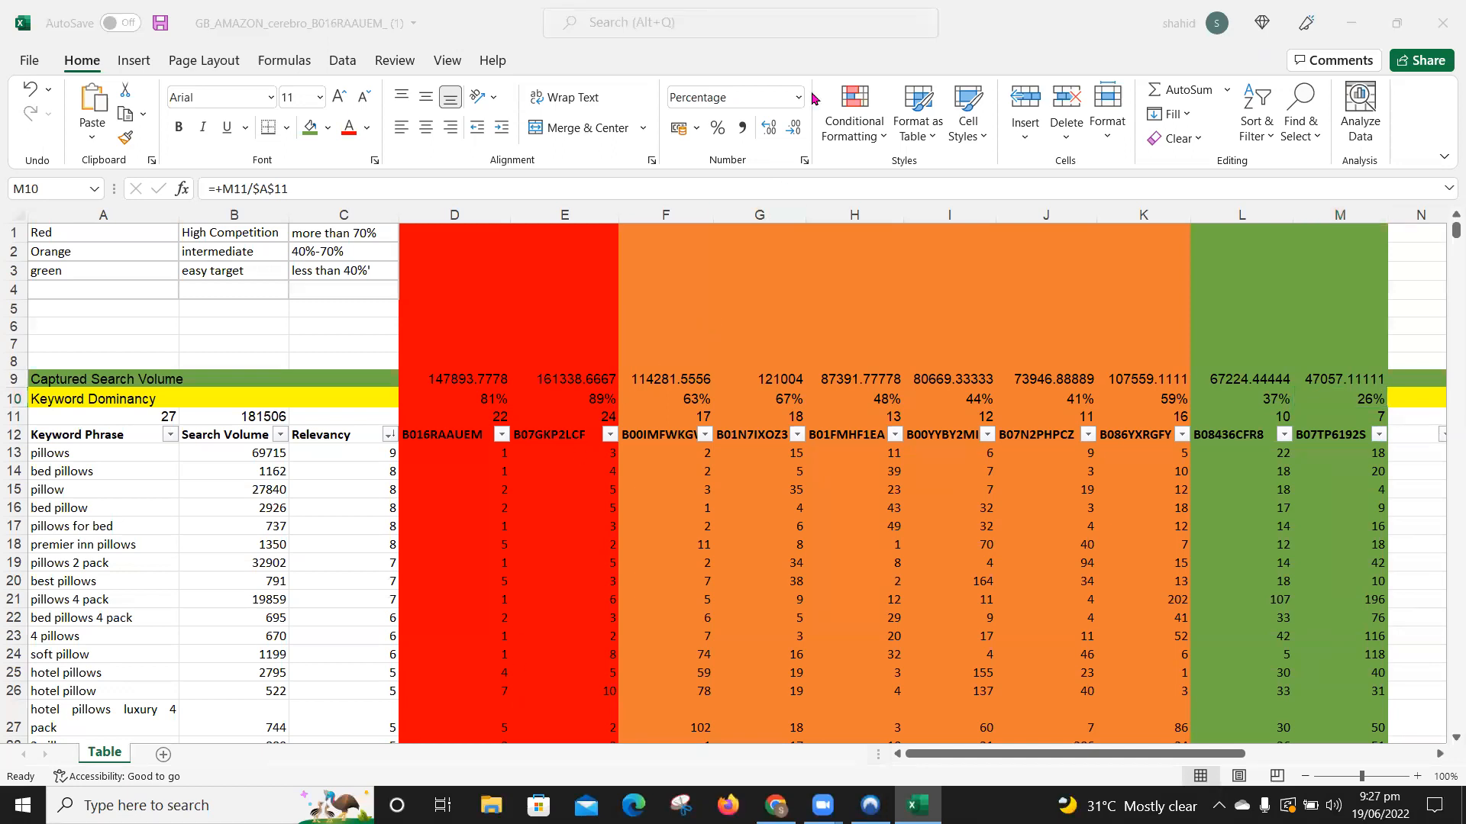
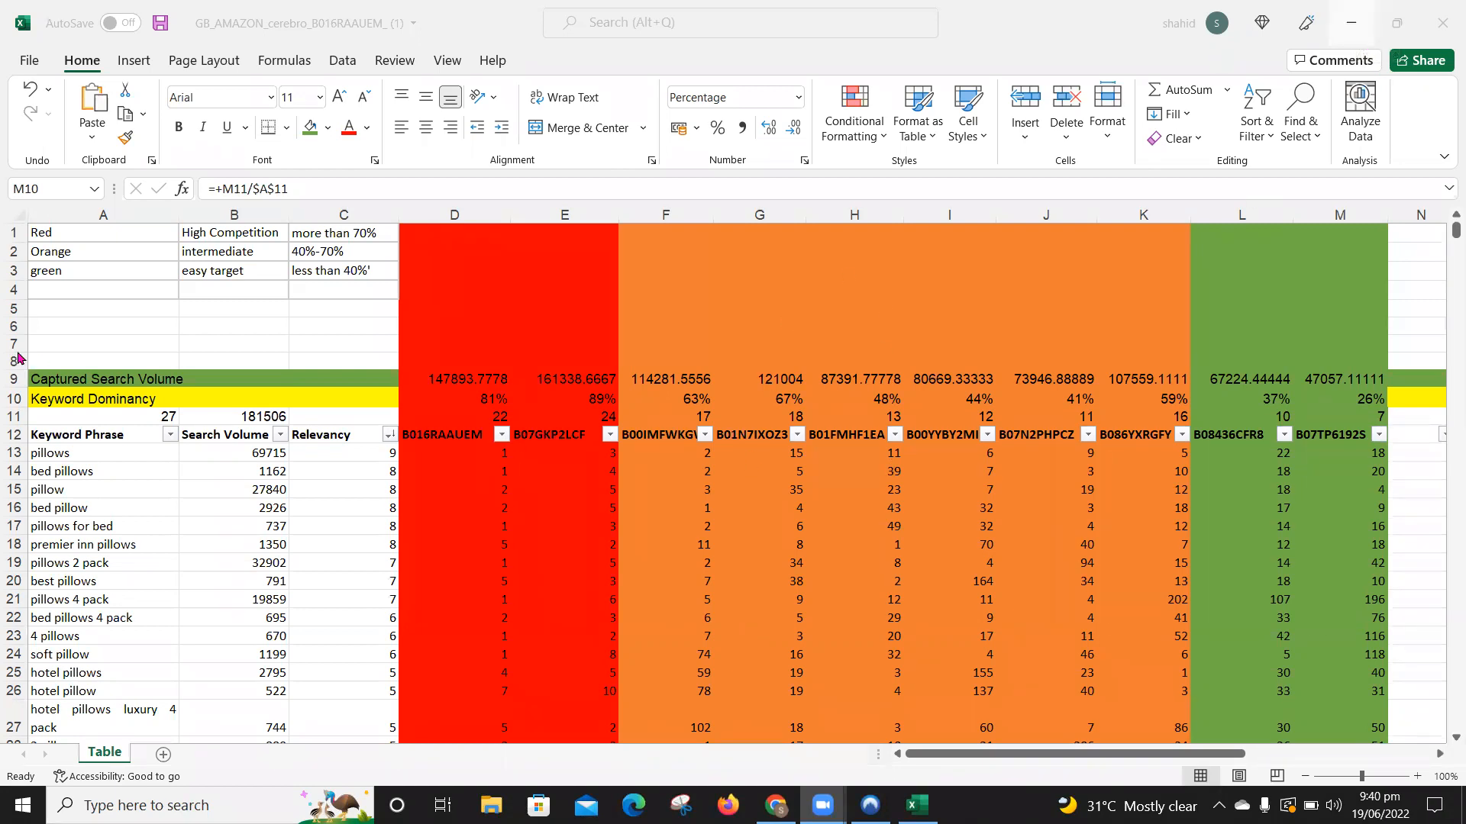
Step: Review the color-coded pillow keyword sheet from the keyword dominancy row to the yellow-highlighted keywords ending the list
{"action": "left_click", "coordinate": [11, 378]}
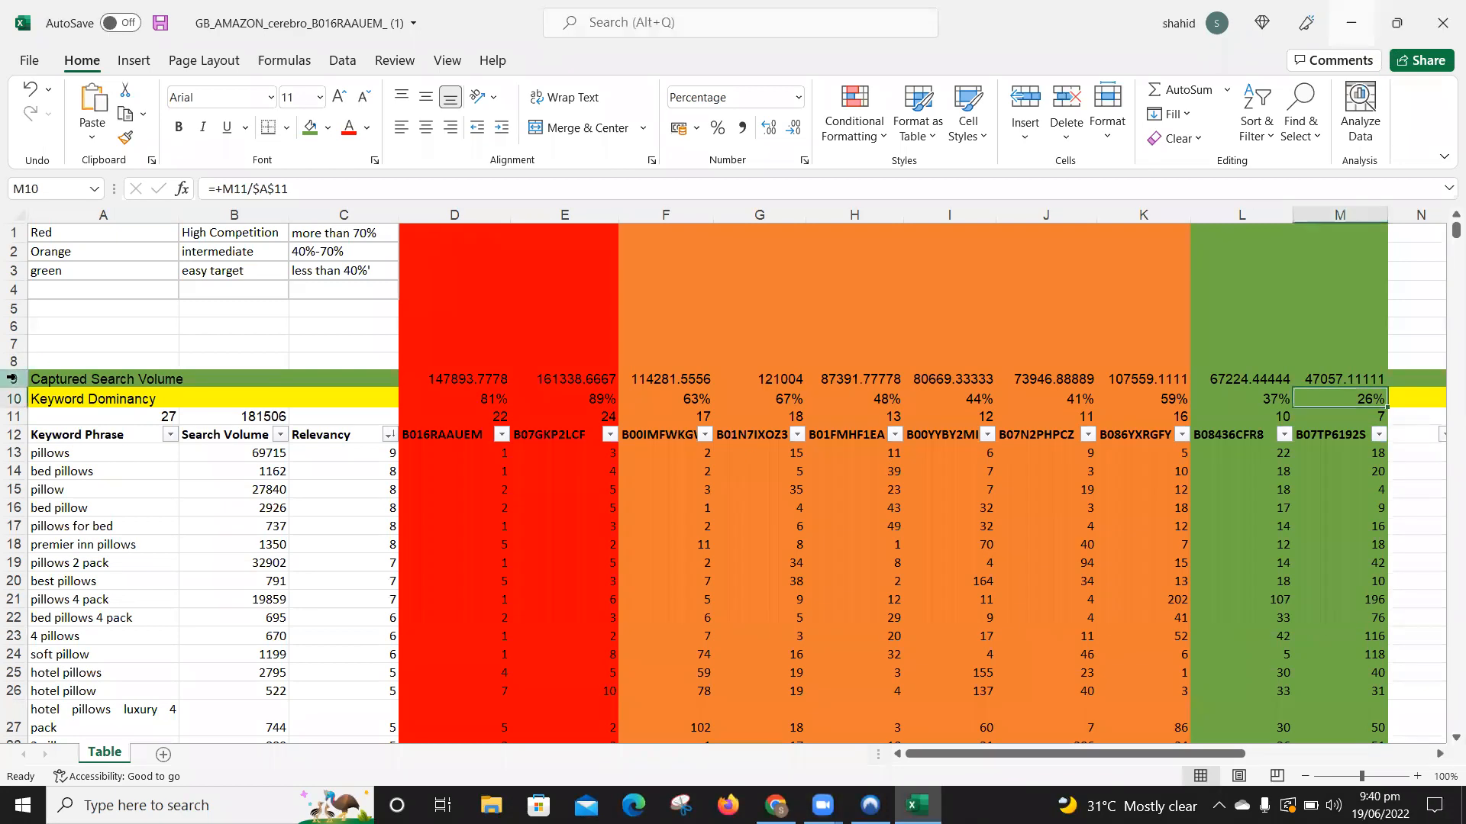
{"action": "key", "text": "shift+Right"}
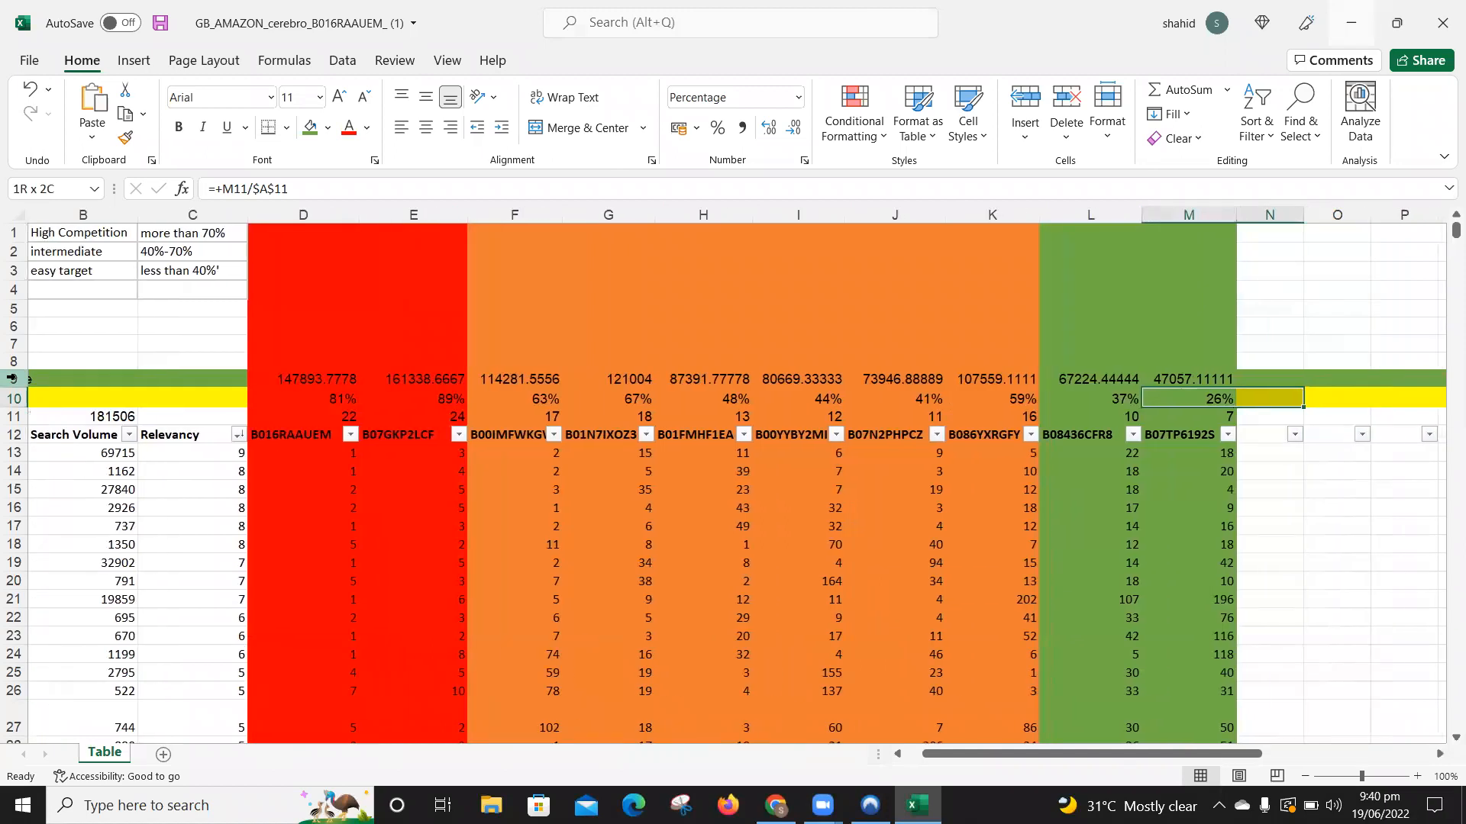
{"action": "key", "text": "Left"}
{"action": "key", "text": "Left"}
{"action": "key", "text": "Left"}
{"action": "key", "text": "Left"}
{"action": "key", "text": "Left"}
{"action": "key", "text": "Left"}
{"action": "key", "text": "Left"}
{"action": "key", "text": "Left"}
{"action": "key", "text": "Left"}
{"action": "key", "text": "Left"}
{"action": "key", "text": "Left"}
{"action": "key", "text": "Left"}
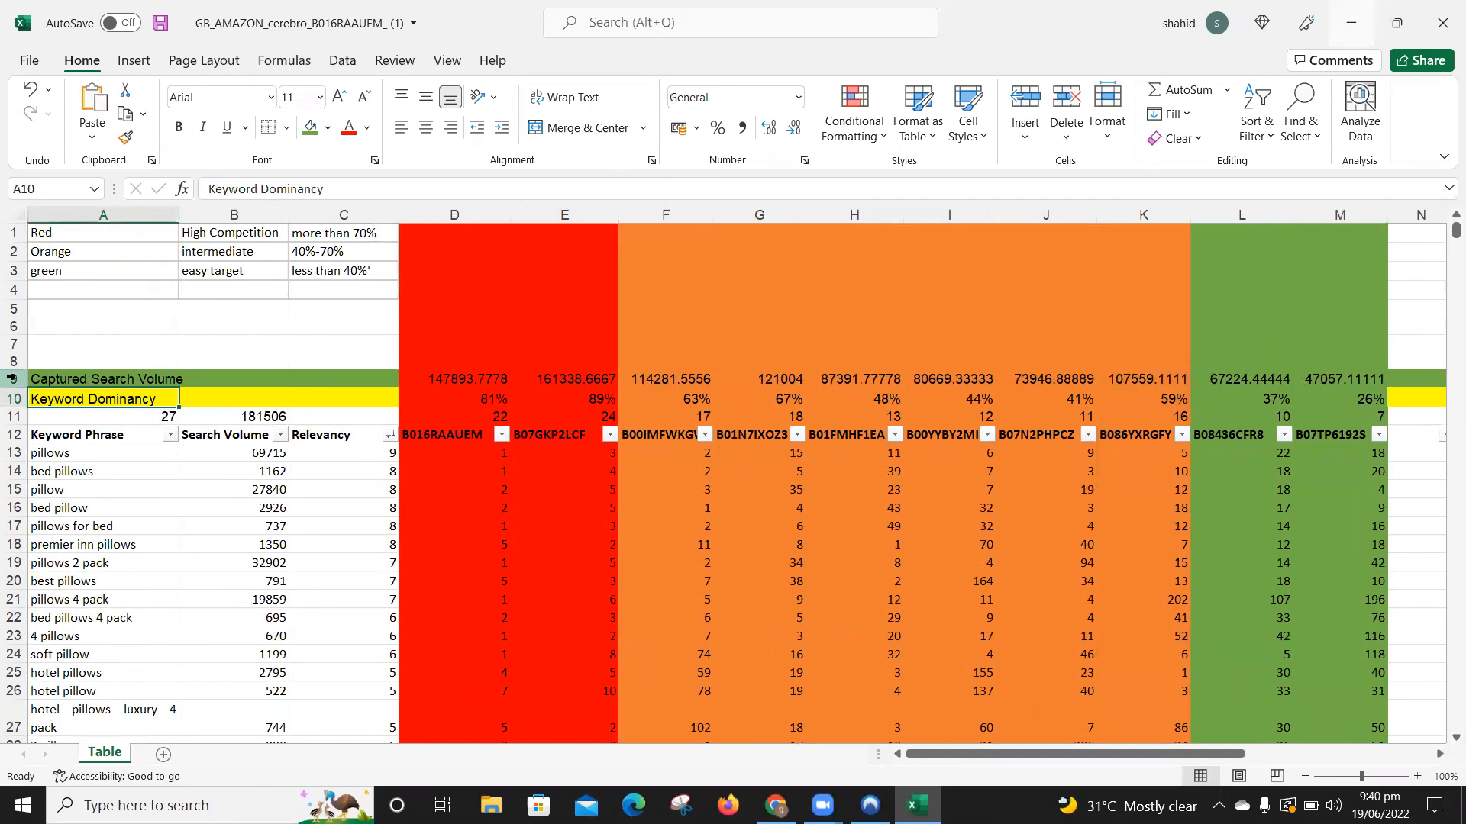
{"action": "key", "text": "Down"}
{"action": "key", "text": "Down"}
{"action": "key", "text": "Down"}
{"action": "key", "text": "Down"}
{"action": "key", "text": "Down"}
{"action": "key", "text": "Down"}
{"action": "key", "text": "Down"}
{"action": "key", "text": "Down"}
{"action": "key", "text": "Down"}
{"action": "key", "text": "Down"}
{"action": "key", "text": "Down"}
{"action": "key", "text": "Down"}
{"action": "key", "text": "Down"}
{"action": "key", "text": "Down"}
{"action": "key", "text": "Down"}
{"action": "key", "text": "Down"}
{"action": "key", "text": "Down"}
{"action": "key", "text": "Down"}
{"action": "key", "text": "Down"}
{"action": "key", "text": "Down"}
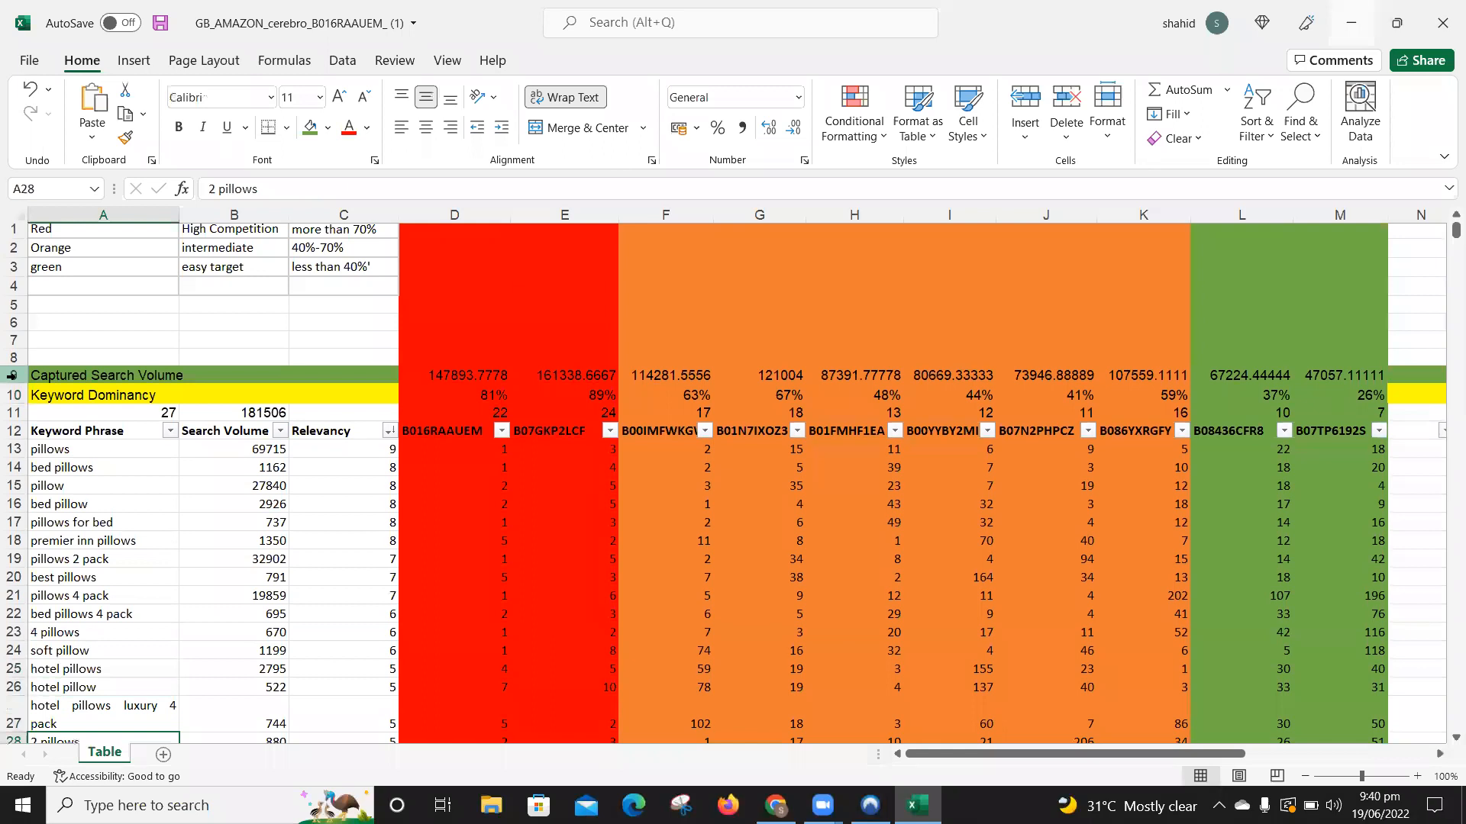
{"action": "key", "text": "Up"}
{"action": "key", "text": "Up"}
{"action": "key", "text": "Up"}
{"action": "key", "text": "Up"}
{"action": "key", "text": "Up"}
{"action": "key", "text": "Up"}
{"action": "key", "text": "Up"}
{"action": "key", "text": "Up"}
{"action": "key", "text": "Up"}
{"action": "key", "text": "Up"}
{"action": "key", "text": "Up"}
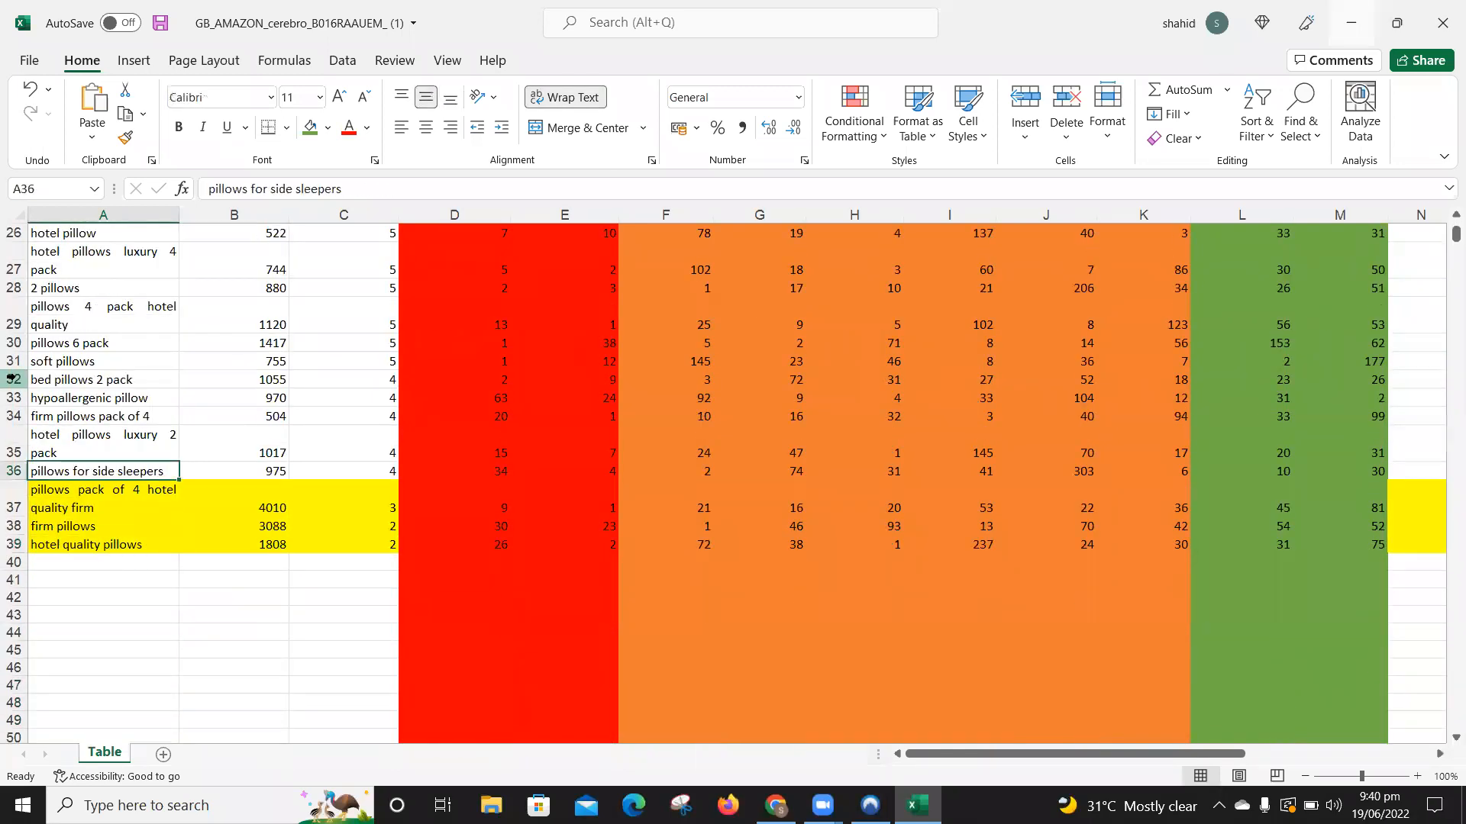
{"action": "key", "text": "Down"}
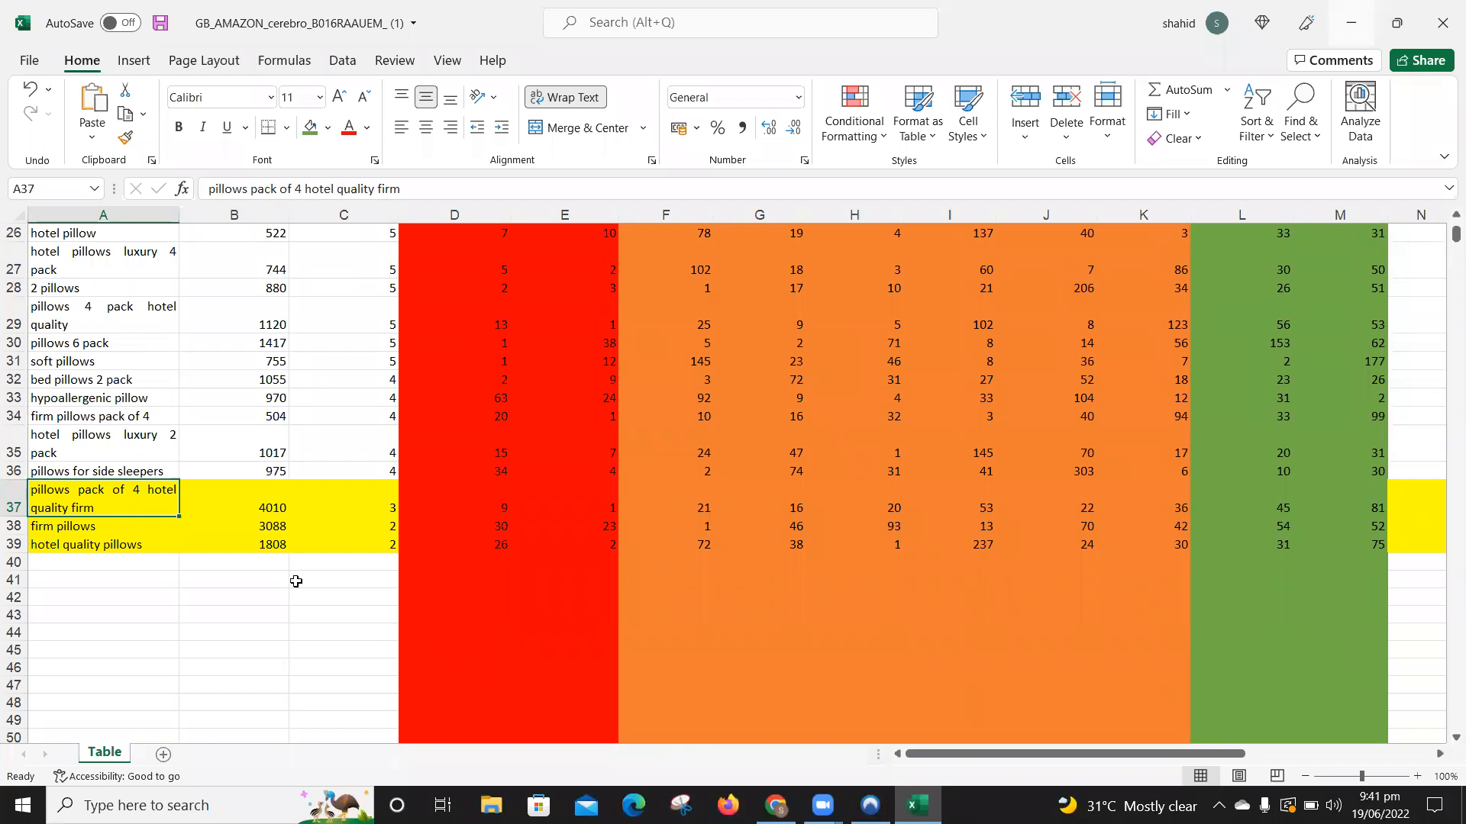
Step: Switch to the Validation+ master keyword sheet in Google Sheets and examine the color-coded keywords on the Advance Validation sheet
{"action": "left_click", "coordinate": [1350, 29]}
{"action": "left_click", "coordinate": [224, 767]}
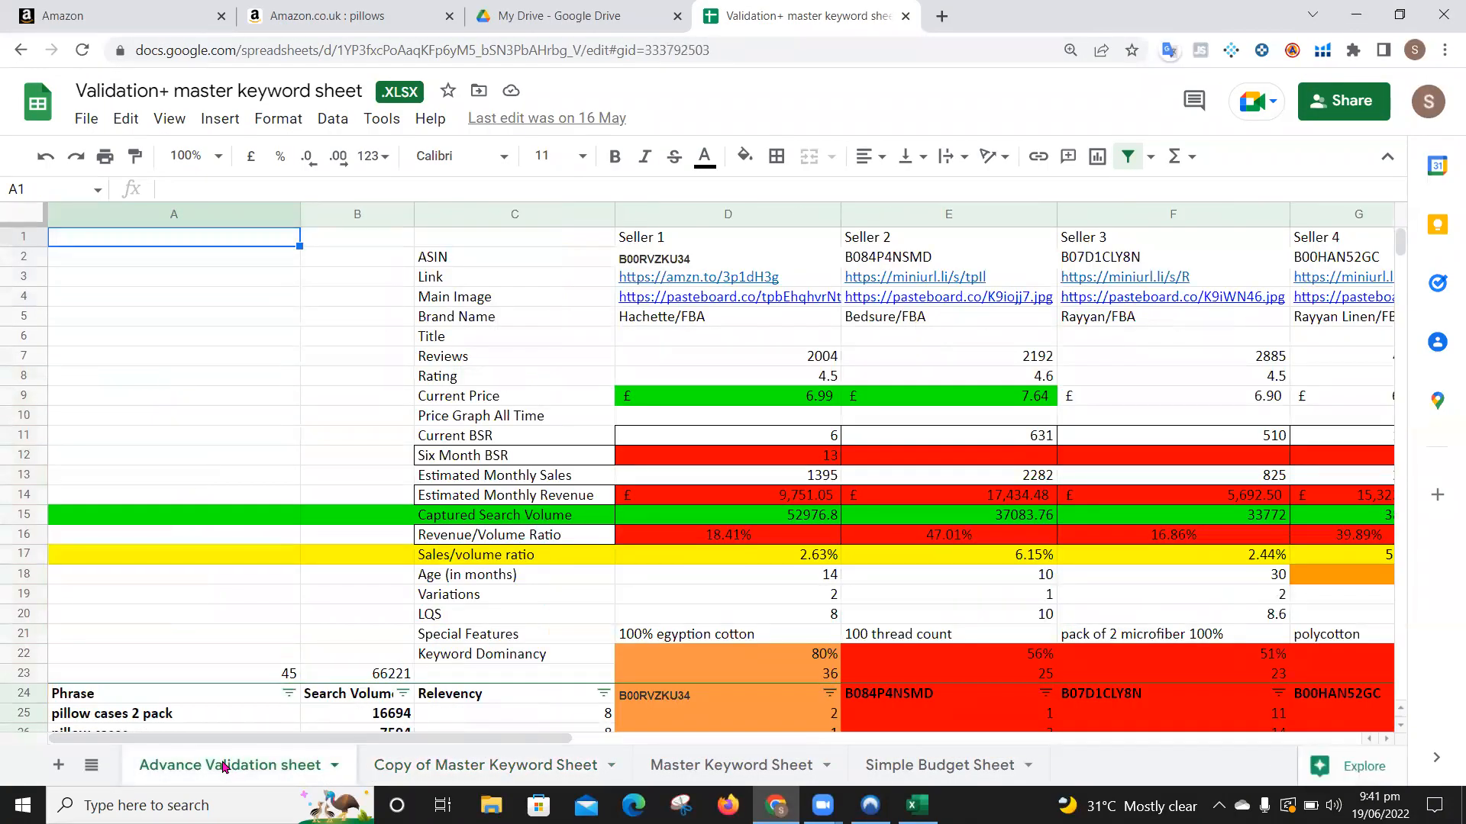
{"action": "scroll", "coordinate": [603, 604], "scroll_direction": "down", "scroll_amount": 3}
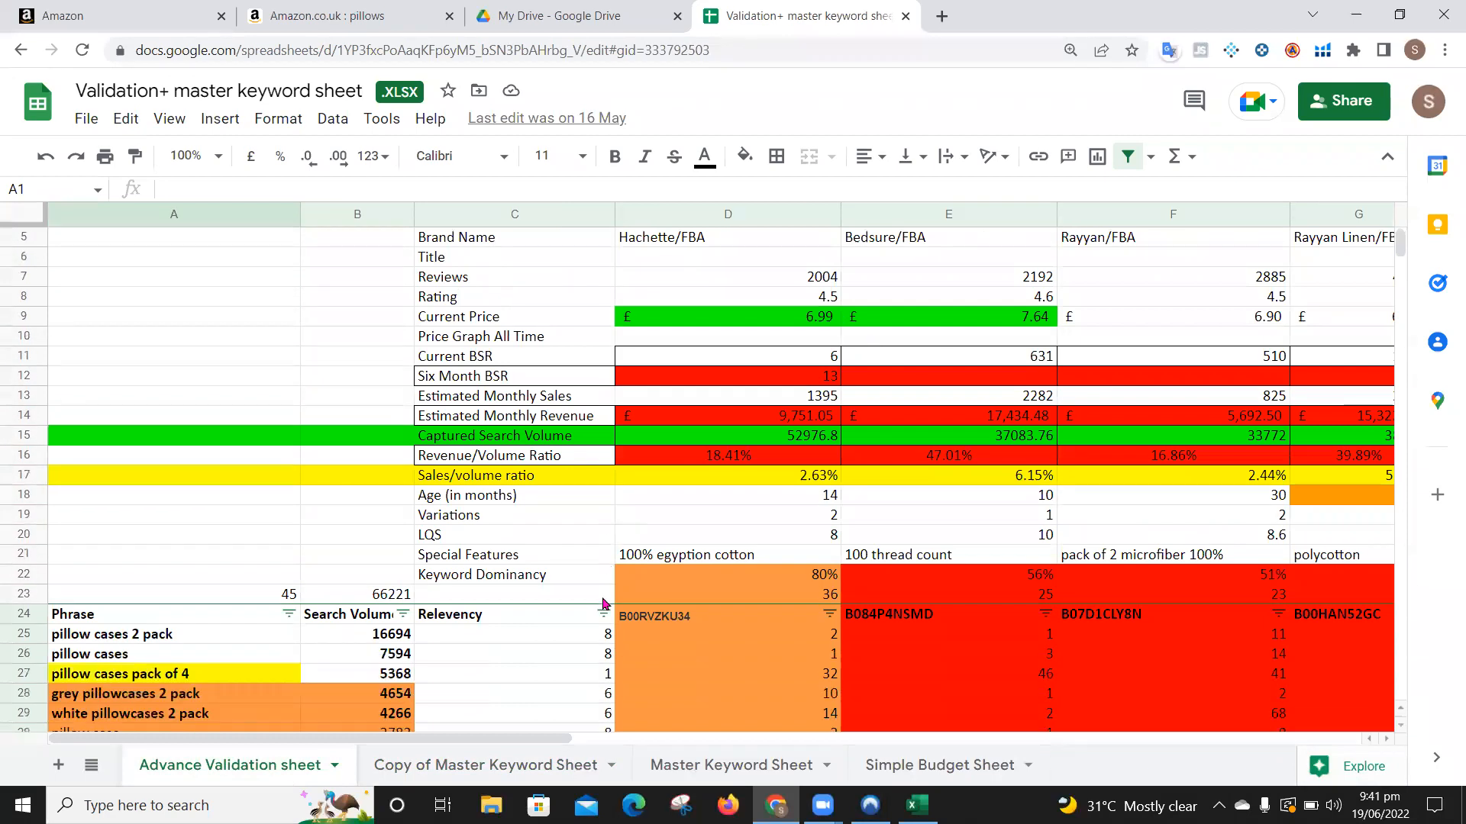
{"action": "scroll", "coordinate": [604, 604], "scroll_direction": "down", "scroll_amount": 7}
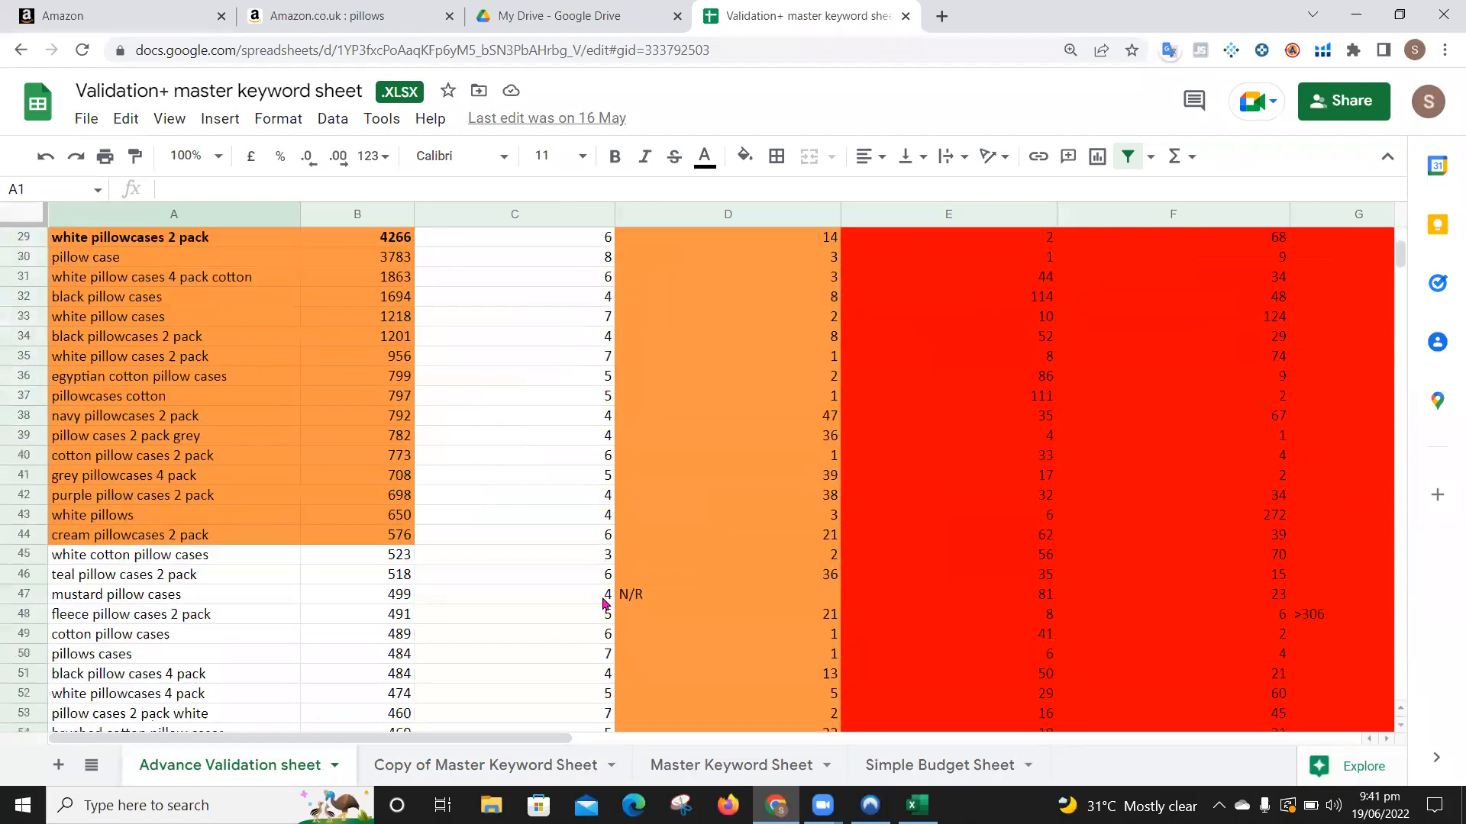
{"action": "scroll", "coordinate": [604, 603], "scroll_direction": "up", "scroll_amount": 2}
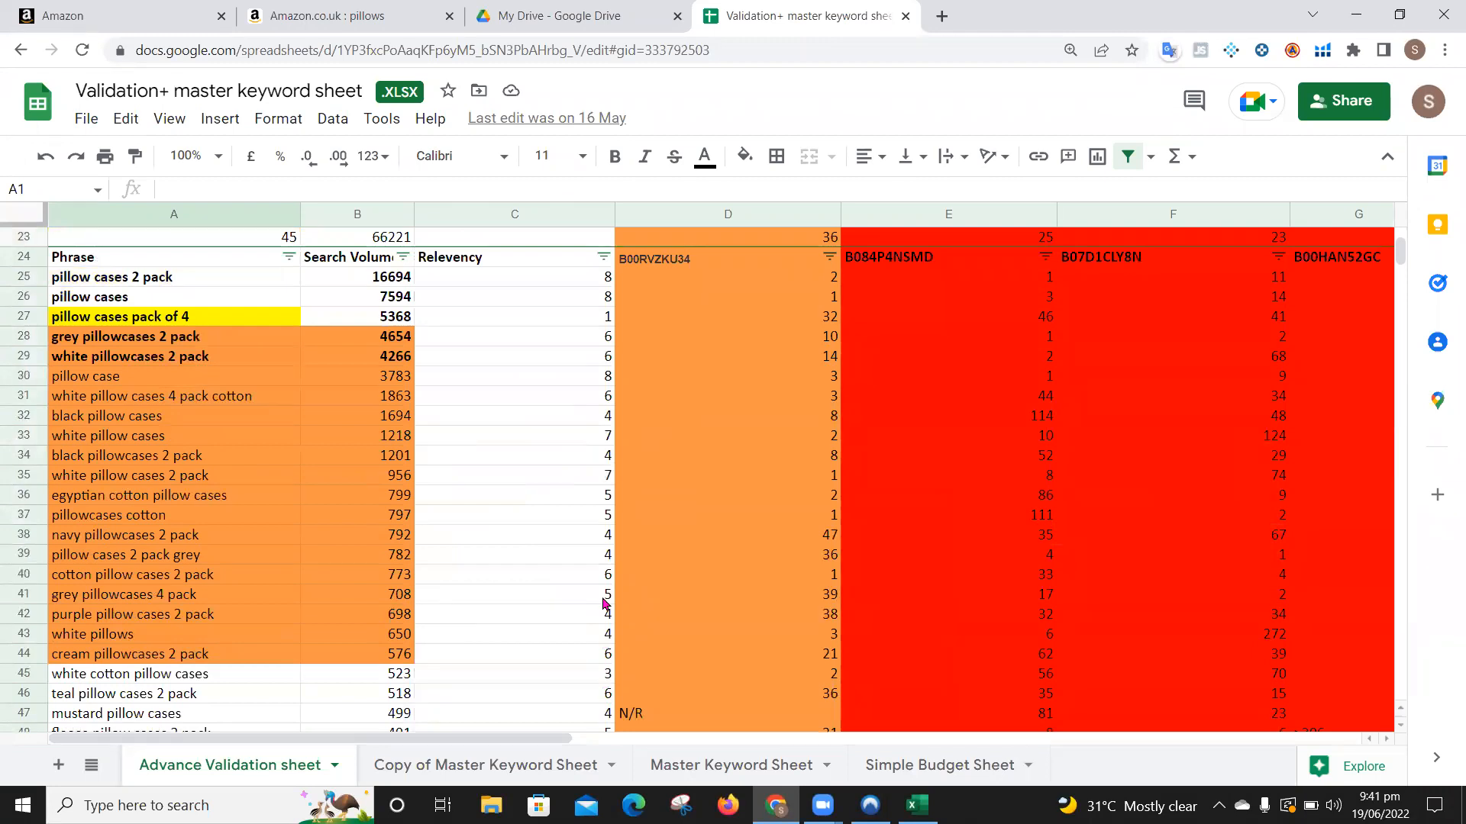
{"action": "scroll", "coordinate": [604, 604], "scroll_direction": "up", "scroll_amount": 1}
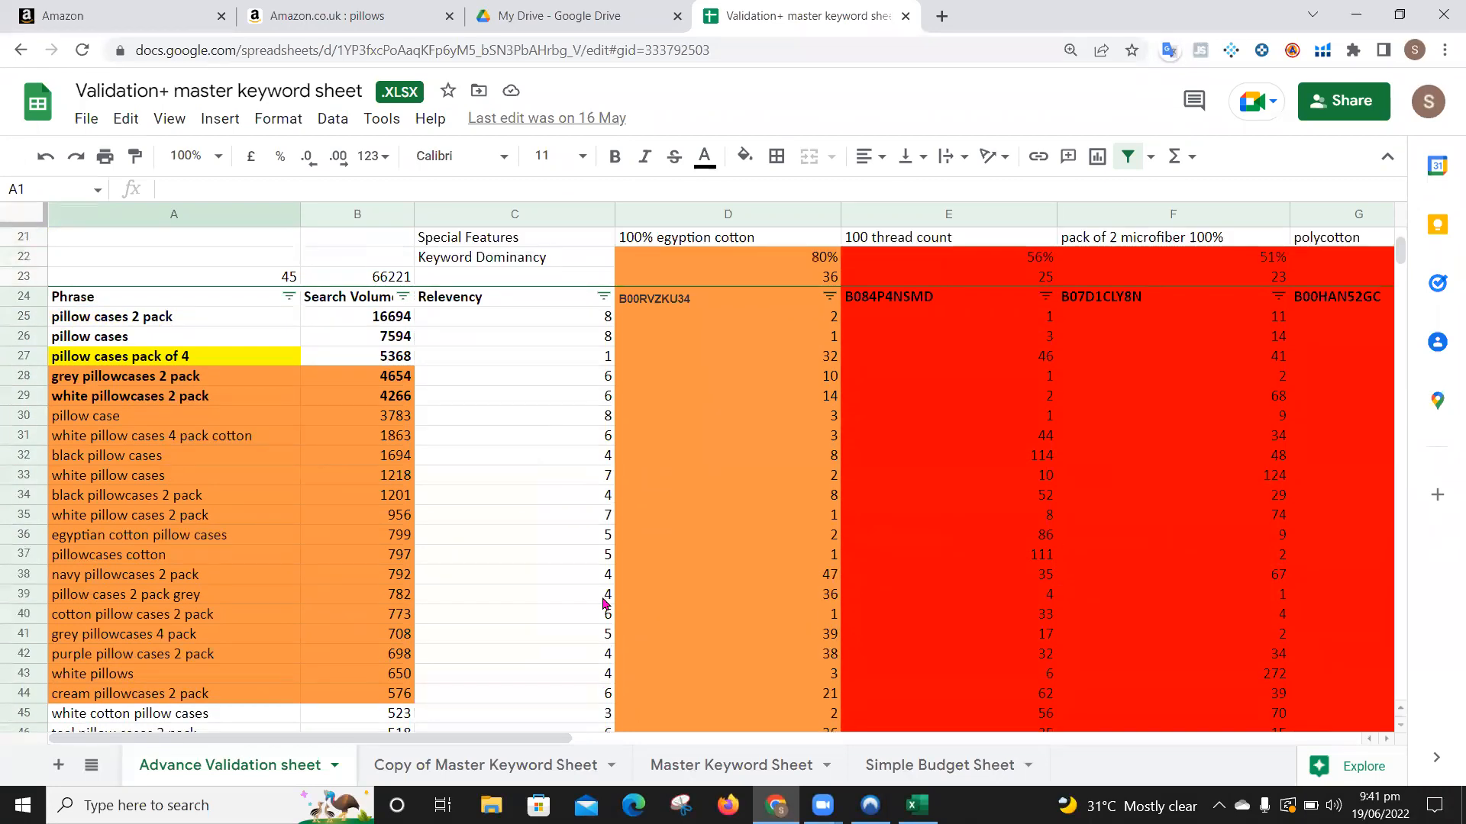
Step: Open the diaper bags spreadsheet from Google Drive and examine its competitor details, keyword dominancy row and keyword list
{"action": "left_click", "coordinate": [545, 16]}
{"action": "double_click", "coordinate": [798, 316]}
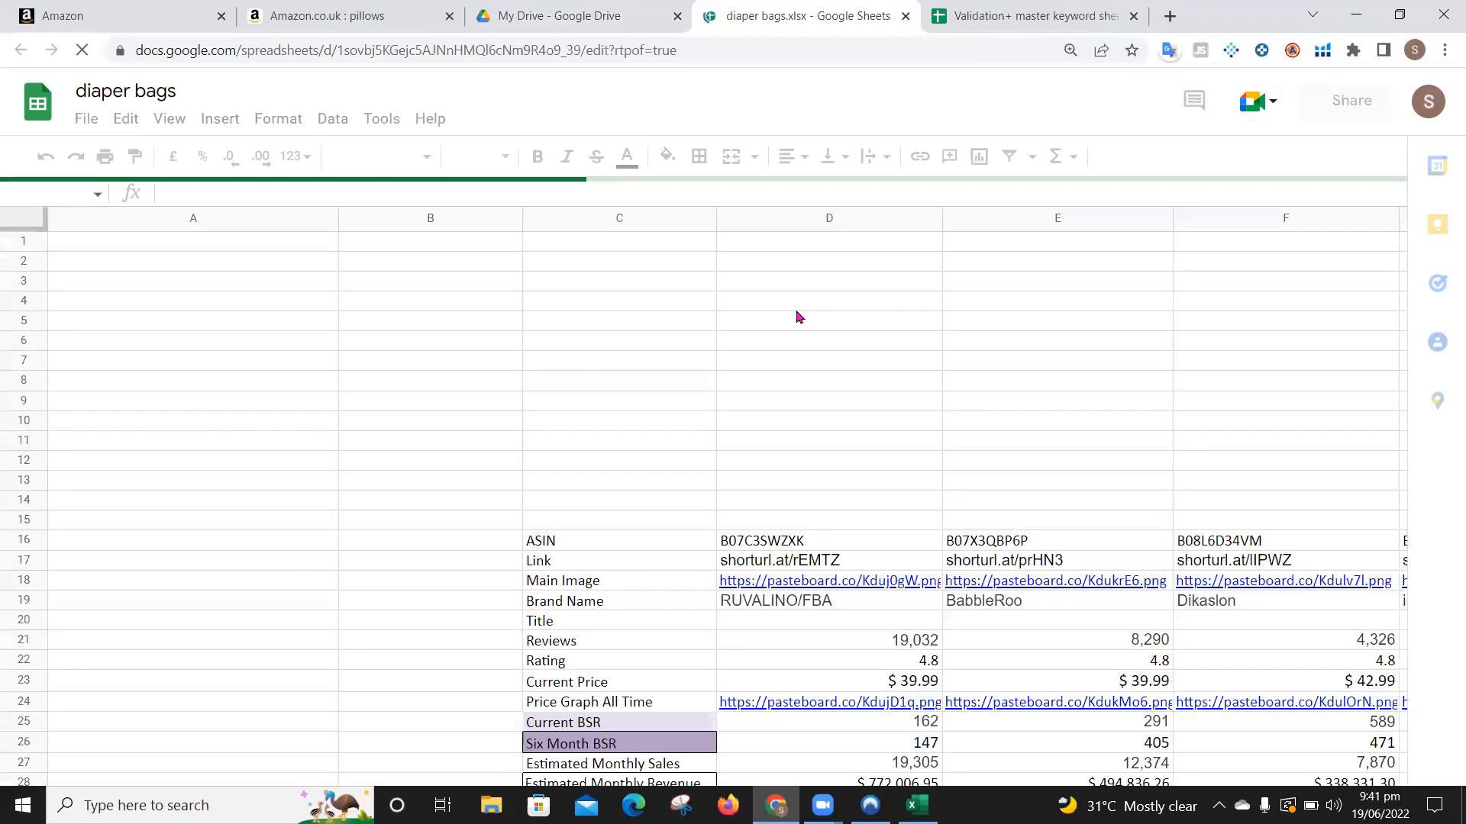
{"action": "scroll", "coordinate": [796, 316], "scroll_direction": "down", "scroll_amount": 1}
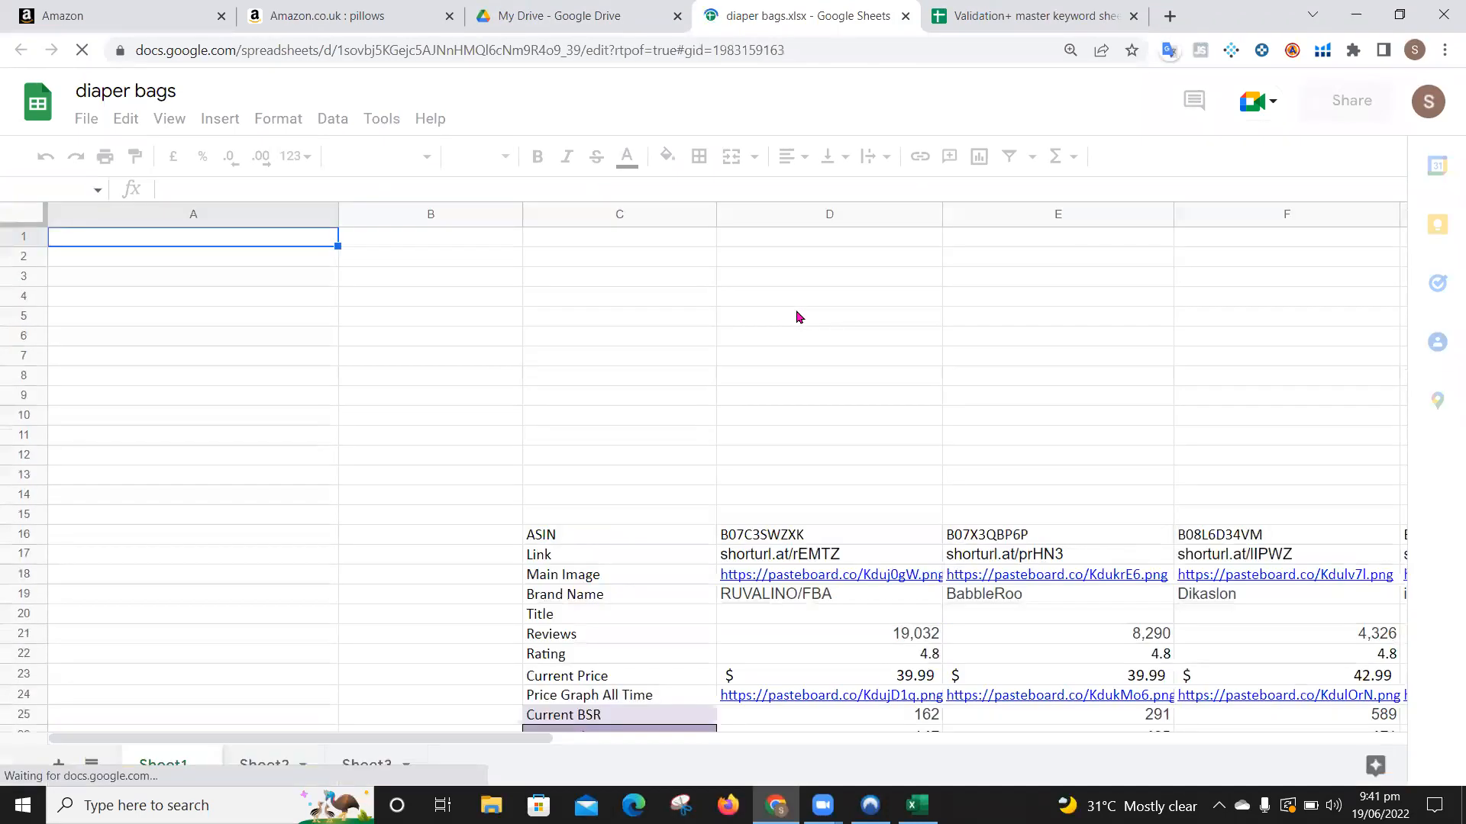
{"action": "scroll", "coordinate": [795, 316], "scroll_direction": "down", "scroll_amount": 4}
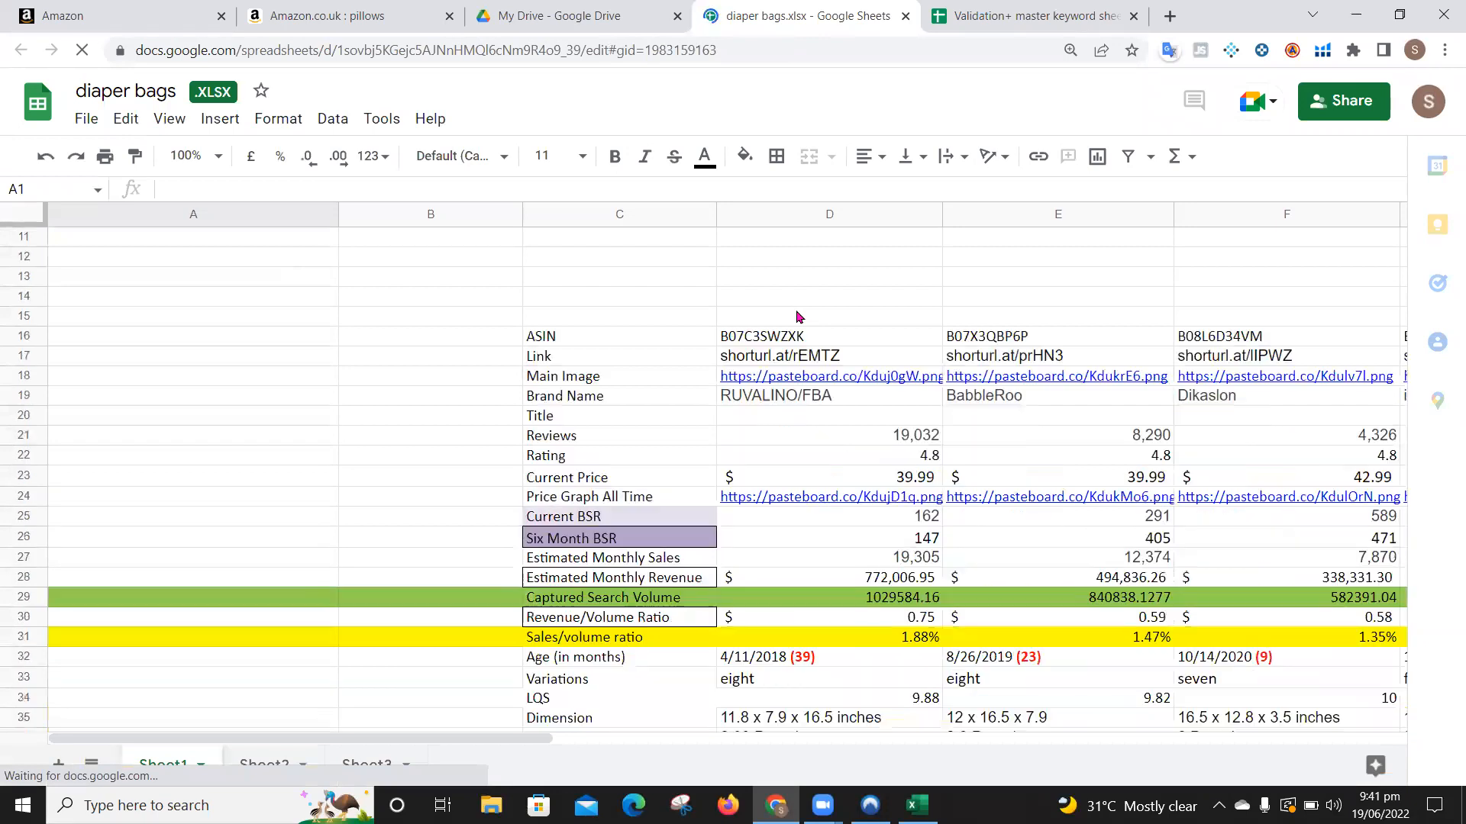
{"action": "scroll", "coordinate": [797, 316], "scroll_direction": "down", "scroll_amount": 6}
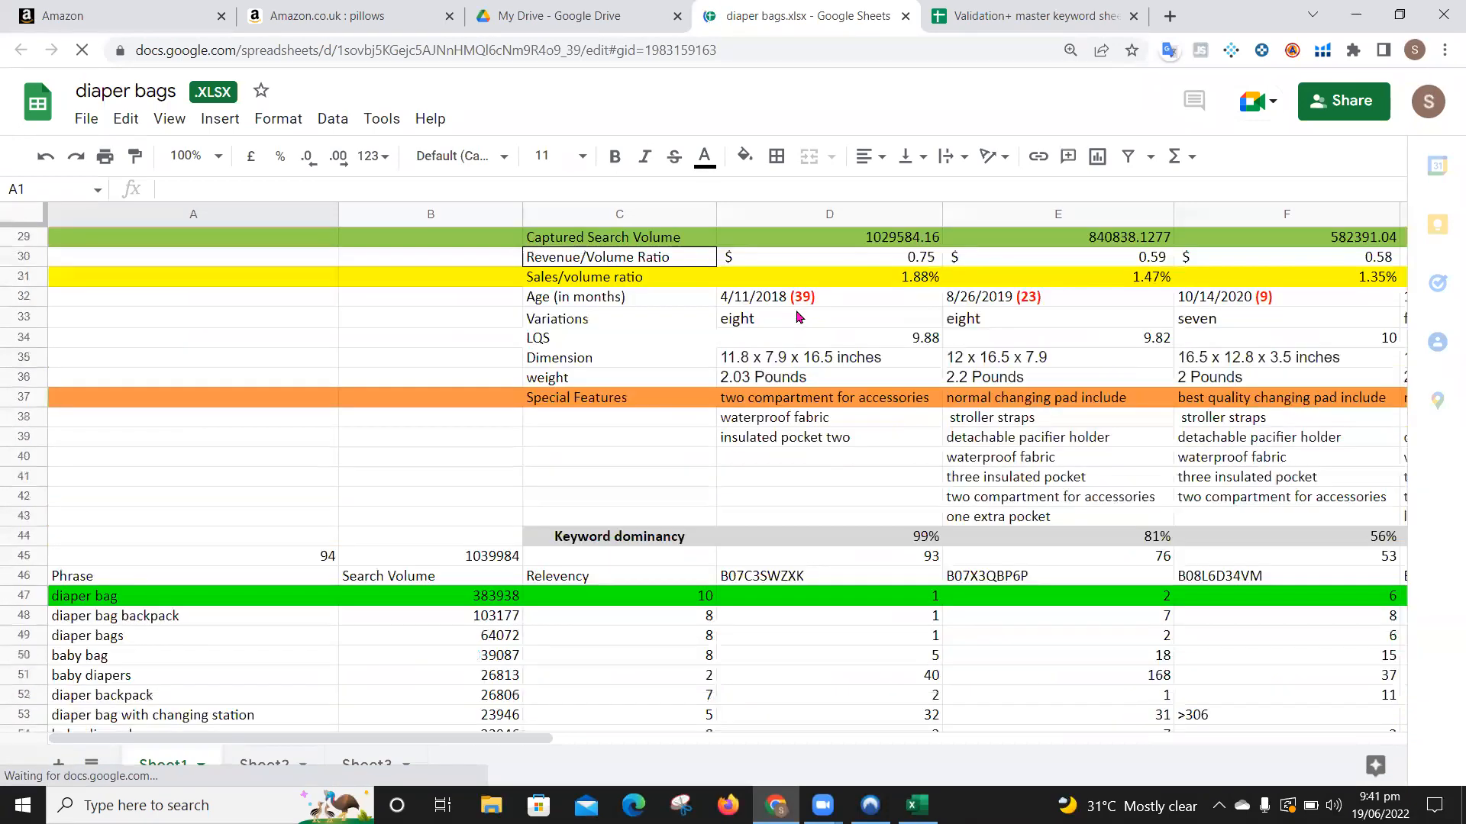
{"action": "scroll", "coordinate": [798, 316], "scroll_direction": "down", "scroll_amount": 1}
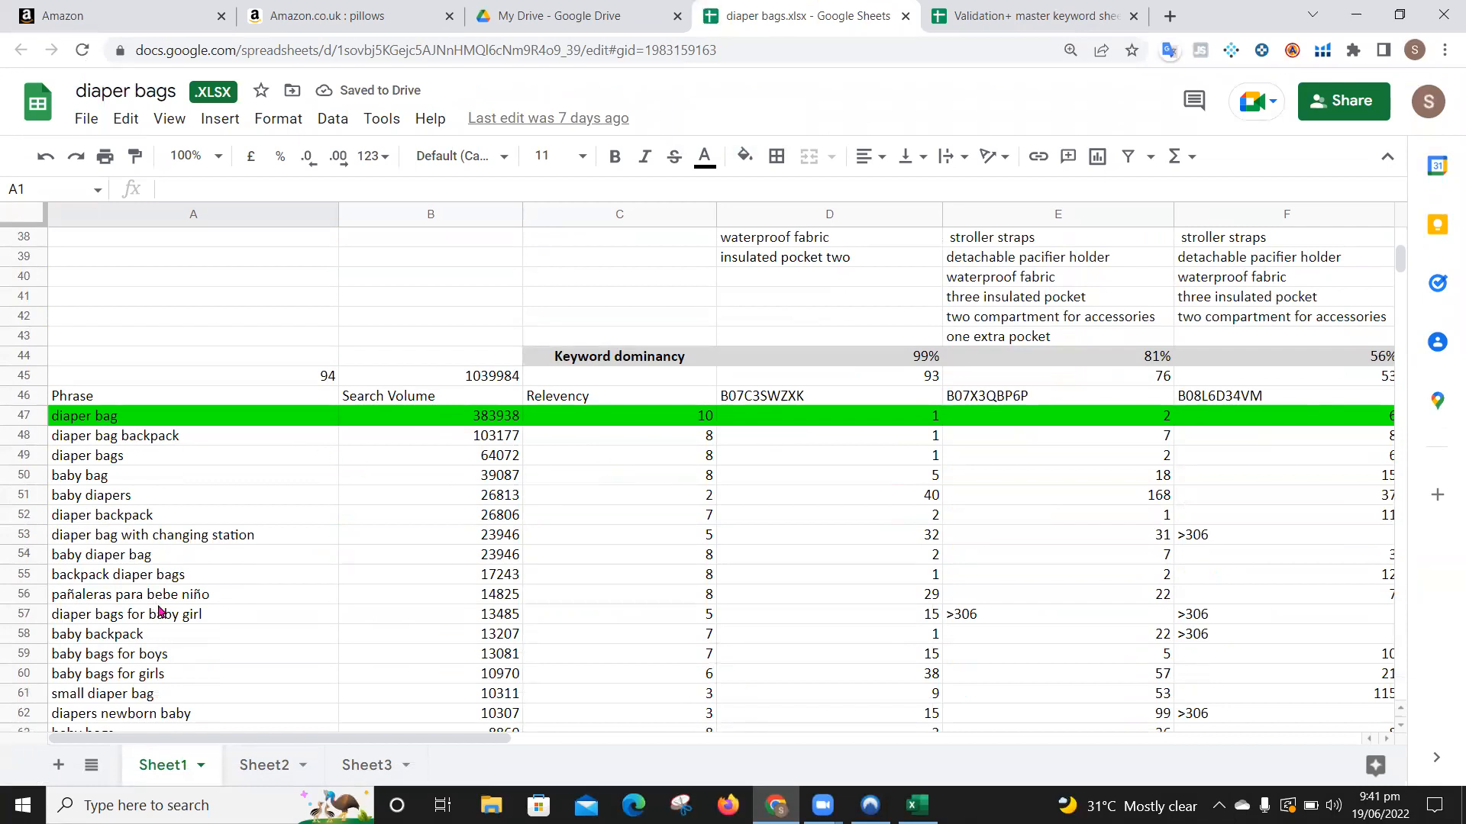
{"action": "scroll", "coordinate": [161, 611], "scroll_direction": "down", "scroll_amount": 9}
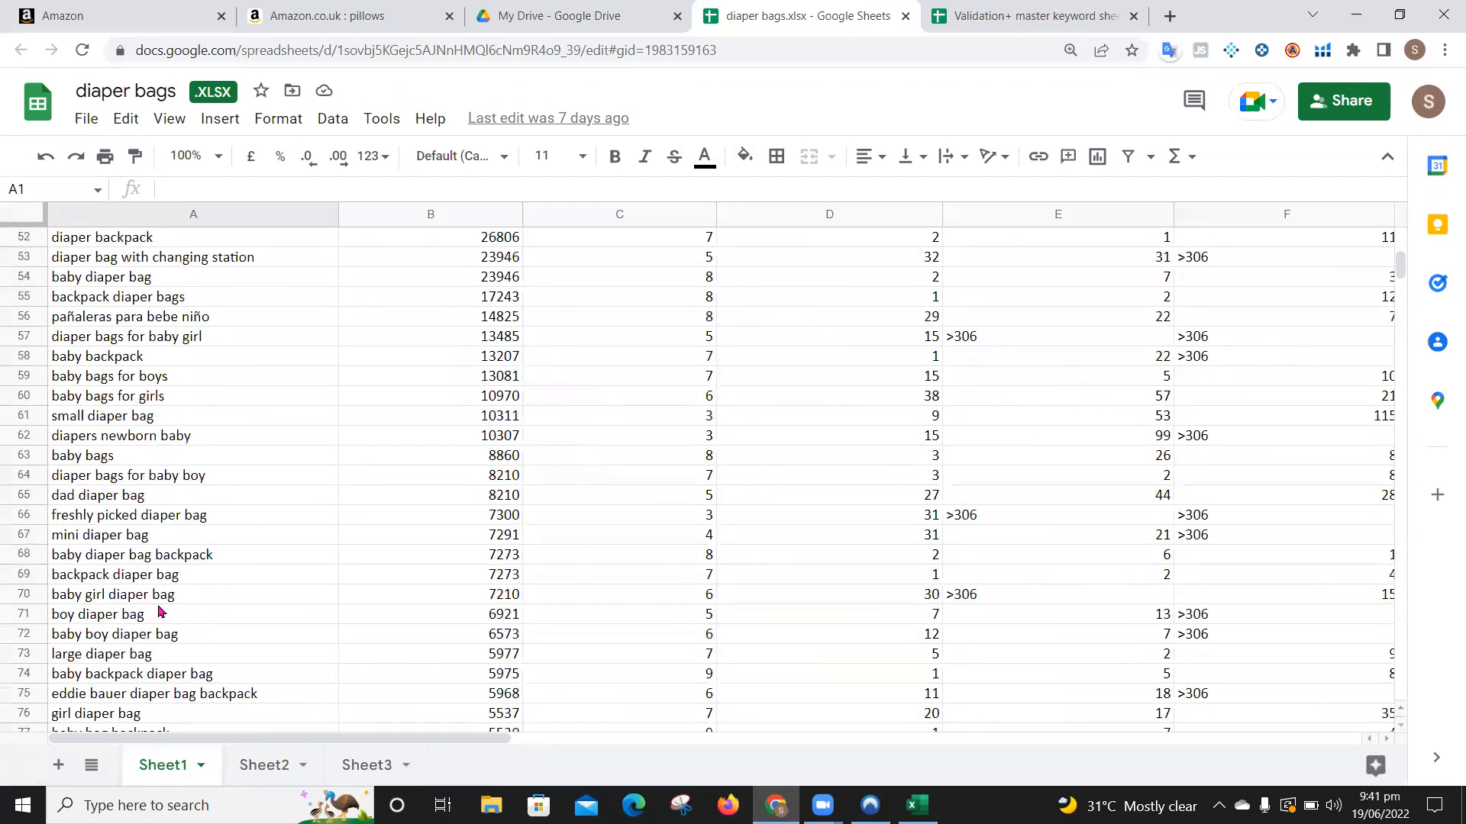
{"action": "scroll", "coordinate": [161, 610], "scroll_direction": "up", "scroll_amount": 7}
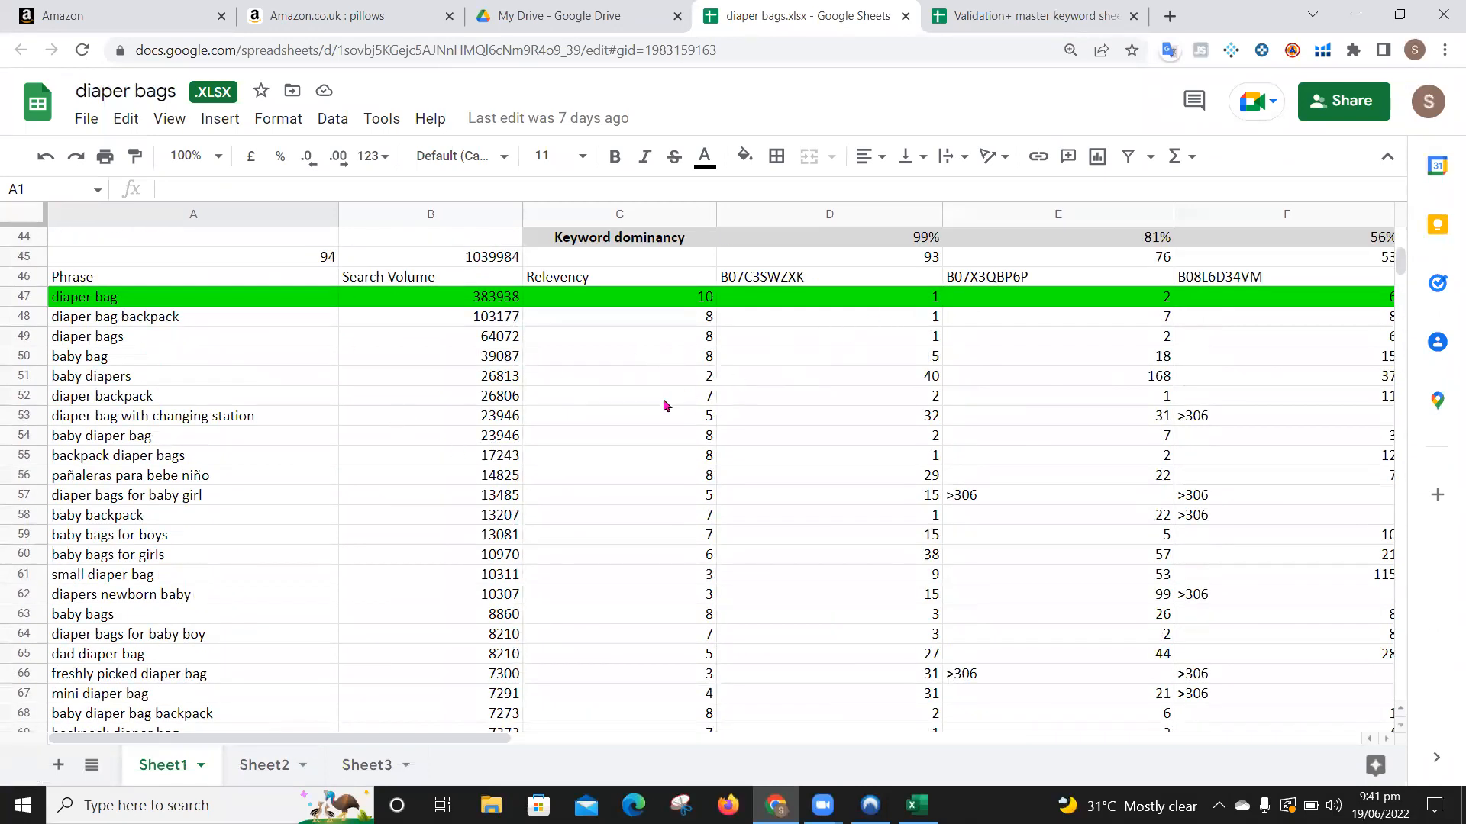
{"action": "scroll", "coordinate": [664, 405], "scroll_direction": "up", "scroll_amount": 2}
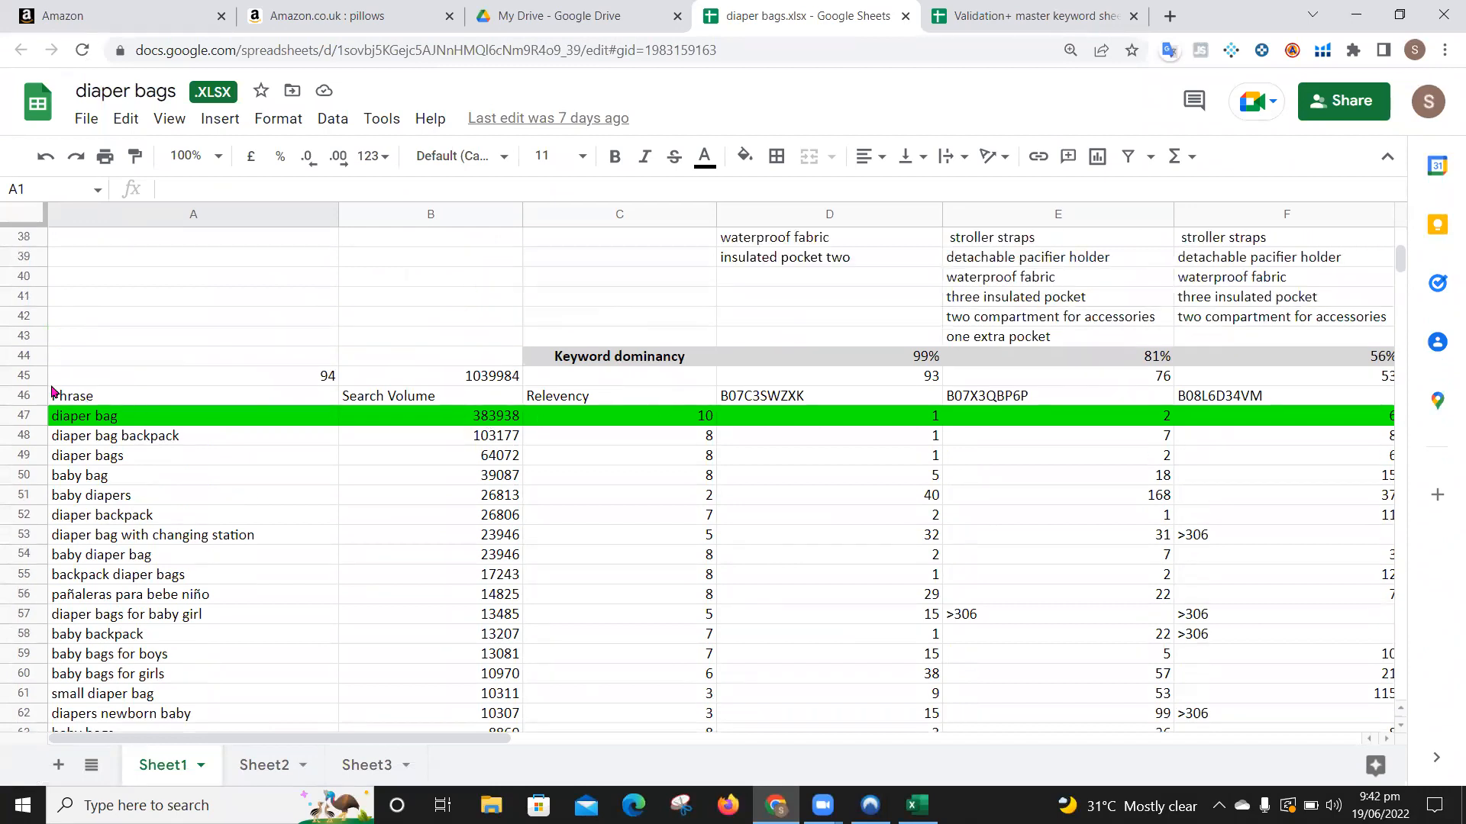
Step: Inspect the keyword count row, then the second competitor's keyword dominancy and the product details above it in column E
{"action": "left_click", "coordinate": [23, 378]}
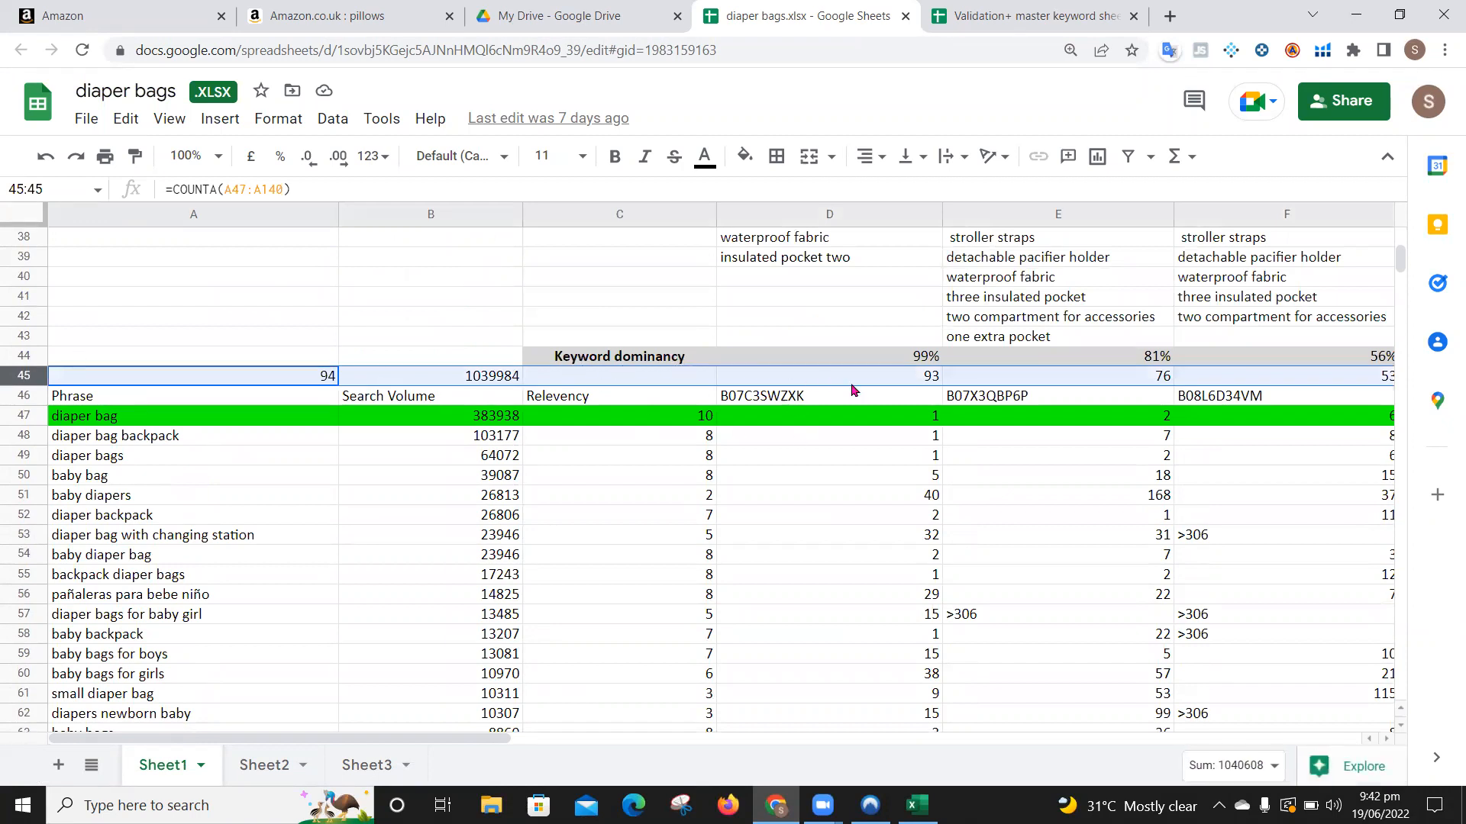
{"action": "left_click", "coordinate": [1124, 364]}
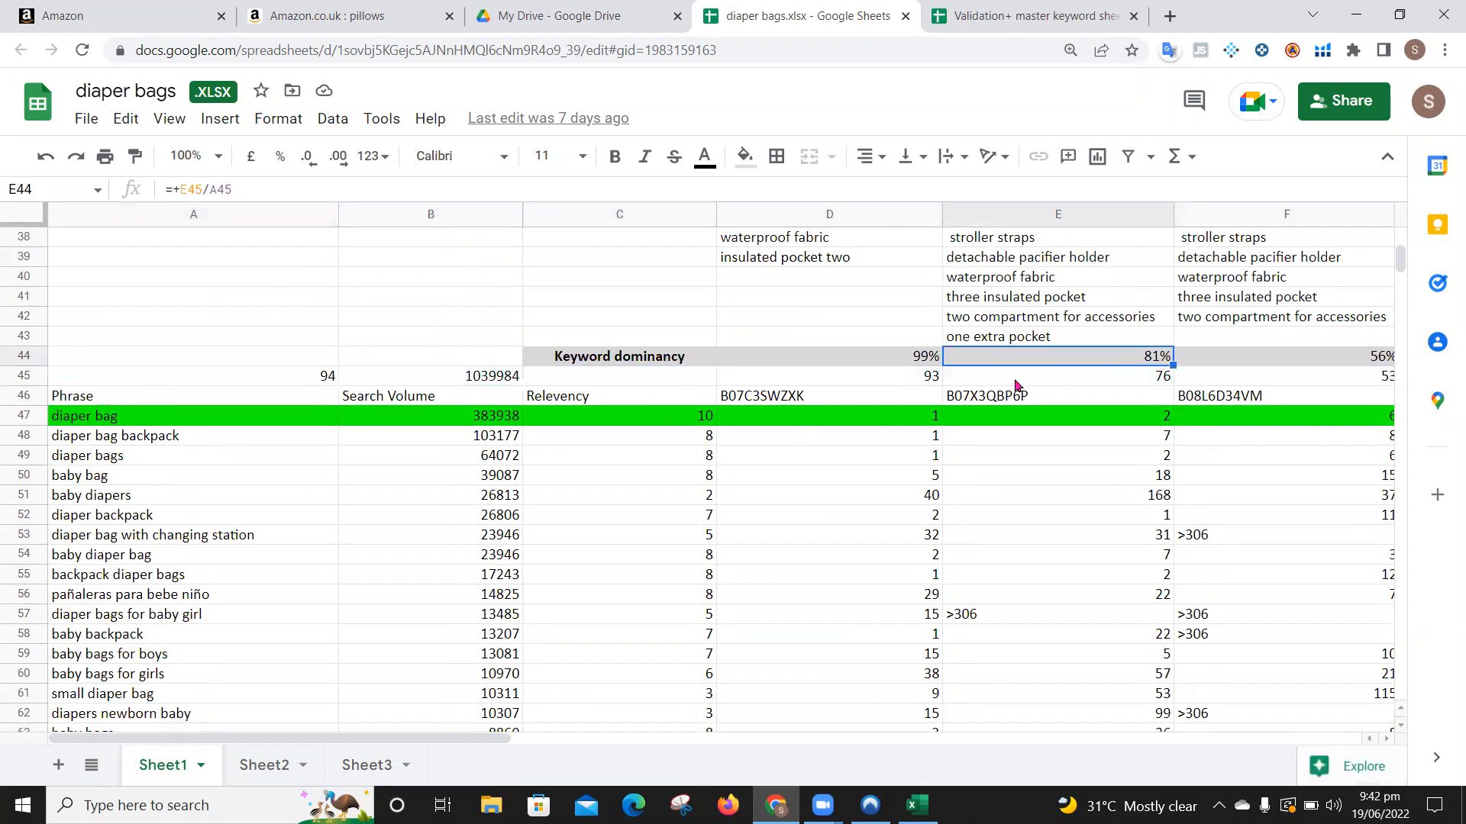
{"action": "key", "text": "Up"}
{"action": "key", "text": "Up"}
{"action": "key", "text": "Up"}
{"action": "key", "text": "Up"}
{"action": "key", "text": "Up"}
{"action": "key", "text": "Up"}
{"action": "key", "text": "Up"}
{"action": "key", "text": "Up"}
{"action": "key", "text": "Up"}
{"action": "key", "text": "Up"}
{"action": "key", "text": "Up"}
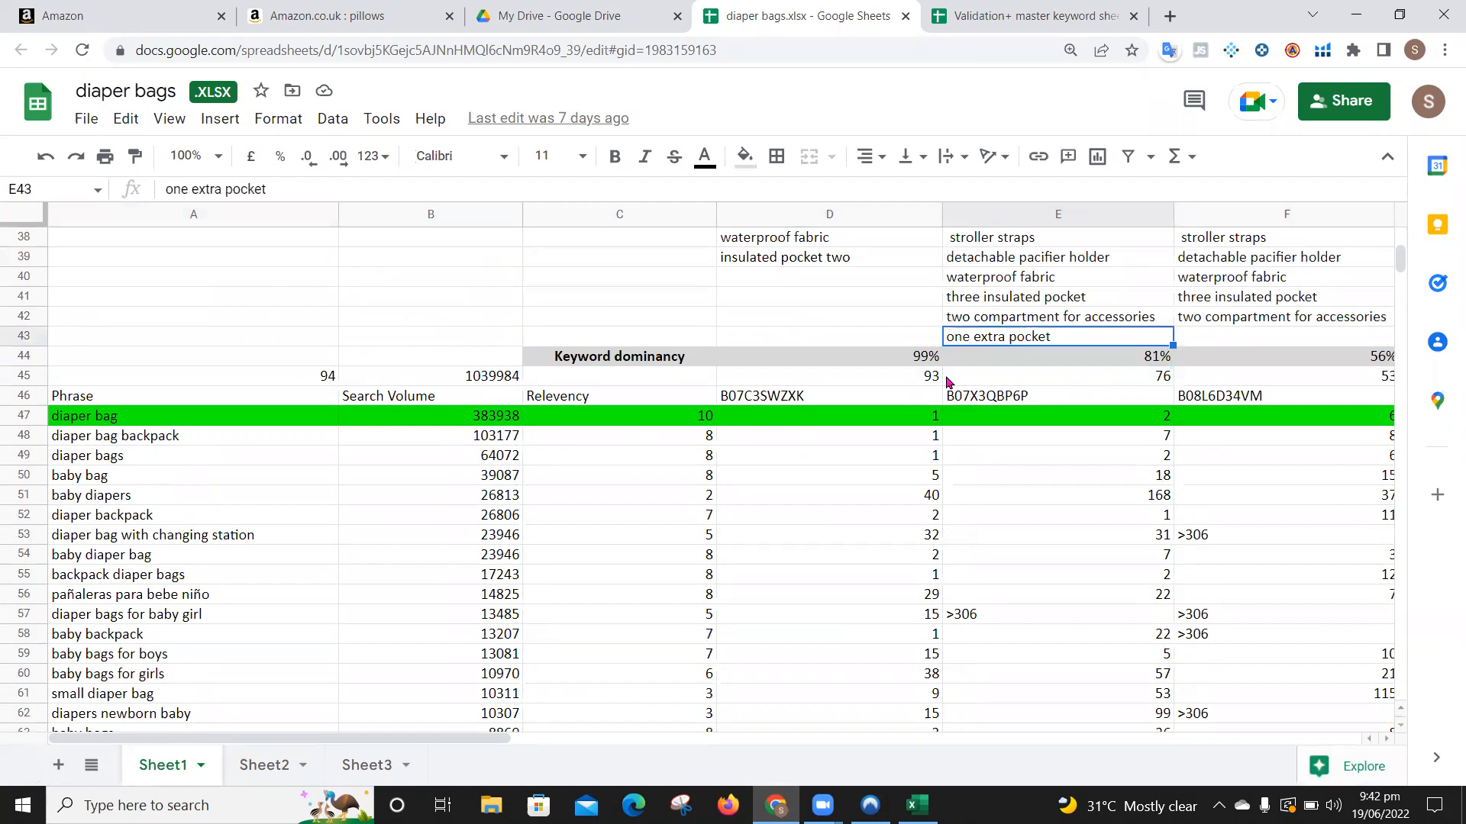
{"action": "key", "text": "Up"}
{"action": "key", "text": "Up"}
{"action": "key", "text": "Up"}
{"action": "key", "text": "Up"}
{"action": "key", "text": "Up"}
{"action": "key", "text": "Up"}
{"action": "key", "text": "Up"}
{"action": "key", "text": "Up"}
{"action": "key", "text": "Up"}
{"action": "key", "text": "Up"}
{"action": "key", "text": "Up"}
{"action": "key", "text": "Up"}
{"action": "key", "text": "Up"}
{"action": "key", "text": "Up"}
{"action": "key", "text": "Up"}
{"action": "key", "text": "Up"}
{"action": "key", "text": "Up"}
{"action": "key", "text": "Up"}
{"action": "key", "text": "Up"}
{"action": "key", "text": "Up"}
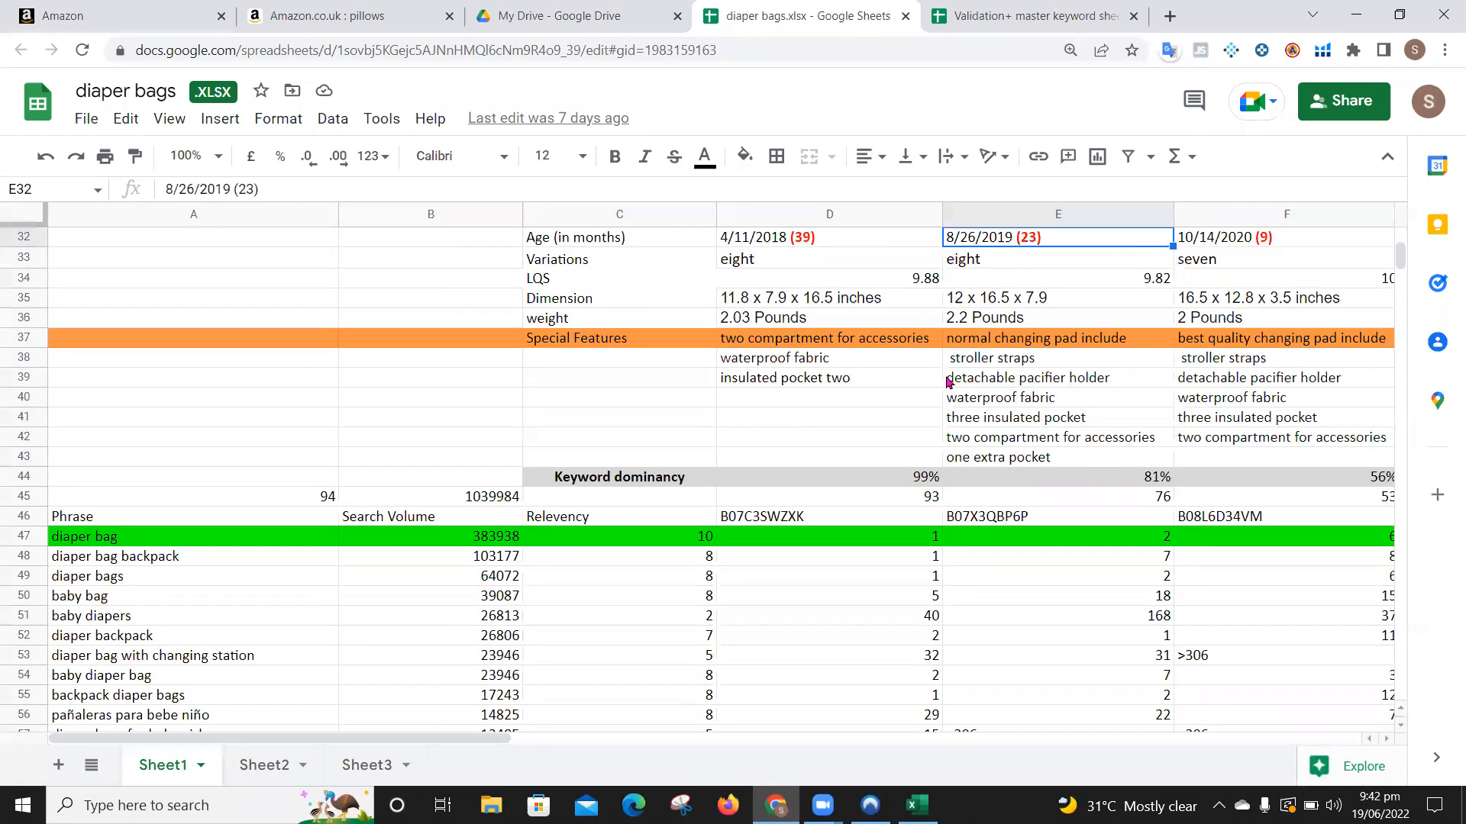
{"action": "key", "text": "Down"}
{"action": "key", "text": "Down"}
{"action": "key", "text": "Down"}
{"action": "key", "text": "Down"}
{"action": "key", "text": "Down"}
{"action": "key", "text": "Down"}
{"action": "key", "text": "Down"}
{"action": "key", "text": "Down"}
{"action": "key", "text": "Down"}
{"action": "key", "text": "Down"}
{"action": "key", "text": "Down"}
{"action": "key", "text": "Down"}
{"action": "key", "text": "Down"}
{"action": "key", "text": "Down"}
{"action": "key", "text": "Down"}
{"action": "key", "text": "Down"}
{"action": "key", "text": "Down"}
{"action": "key", "text": "Down"}
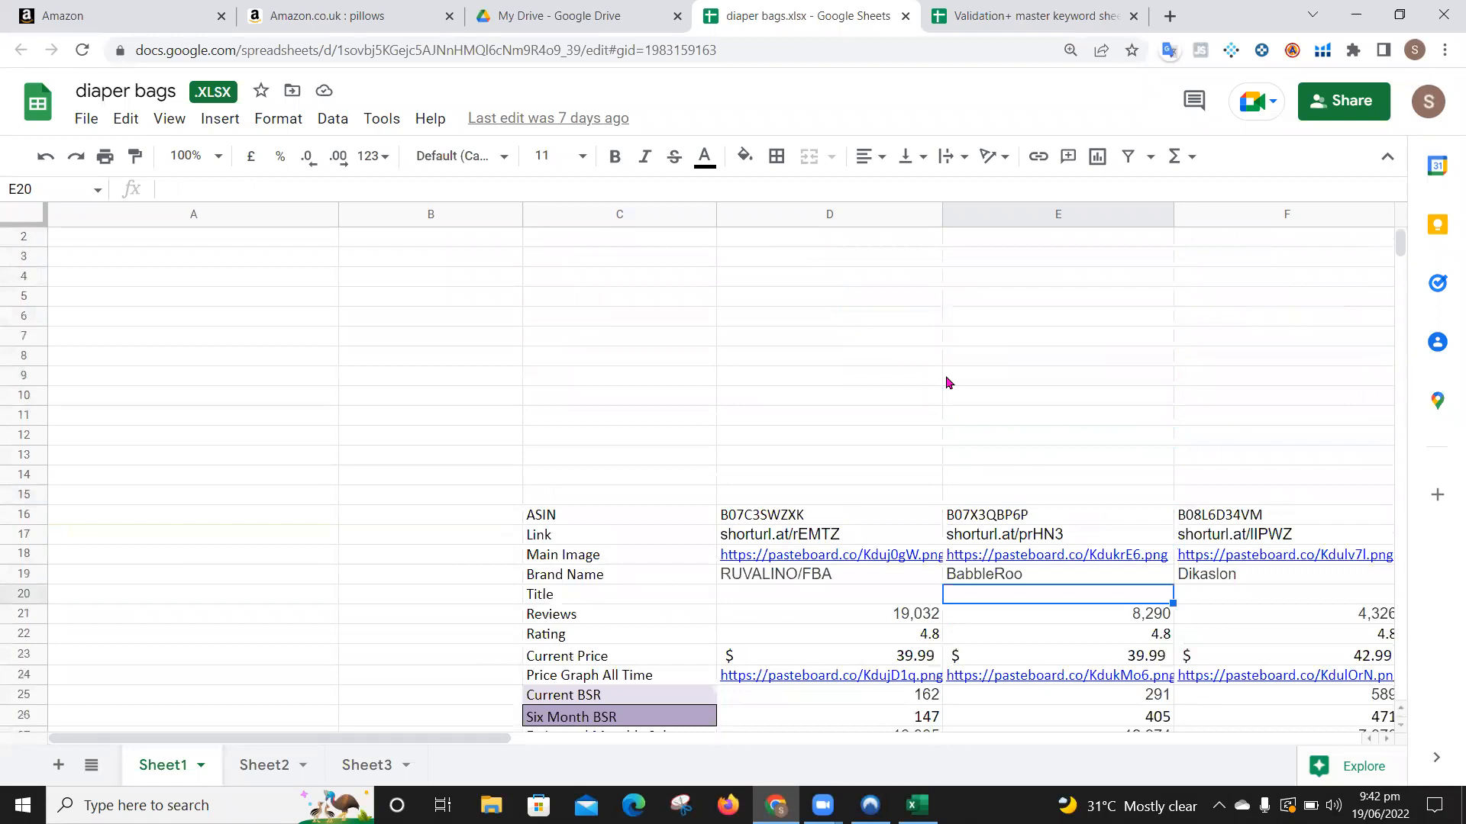
Step: Return to the top of the diaper bags sheet and go to the first competitor's link in cell D17
{"action": "key", "text": "Right"}
{"action": "key", "text": "Up"}
{"action": "key", "text": "Up"}
{"action": "key", "text": "Up"}
{"action": "key", "text": "Up"}
{"action": "key", "text": "Up"}
{"action": "key", "text": "Up"}
{"action": "key", "text": "Up"}
{"action": "key", "text": "Up"}
{"action": "key", "text": "Up"}
{"action": "key", "text": "Up"}
{"action": "key", "text": "Up"}
{"action": "key", "text": "Up"}
{"action": "key", "text": "Up"}
{"action": "key", "text": "Up"}
{"action": "key", "text": "Up"}
{"action": "key", "text": "Up"}
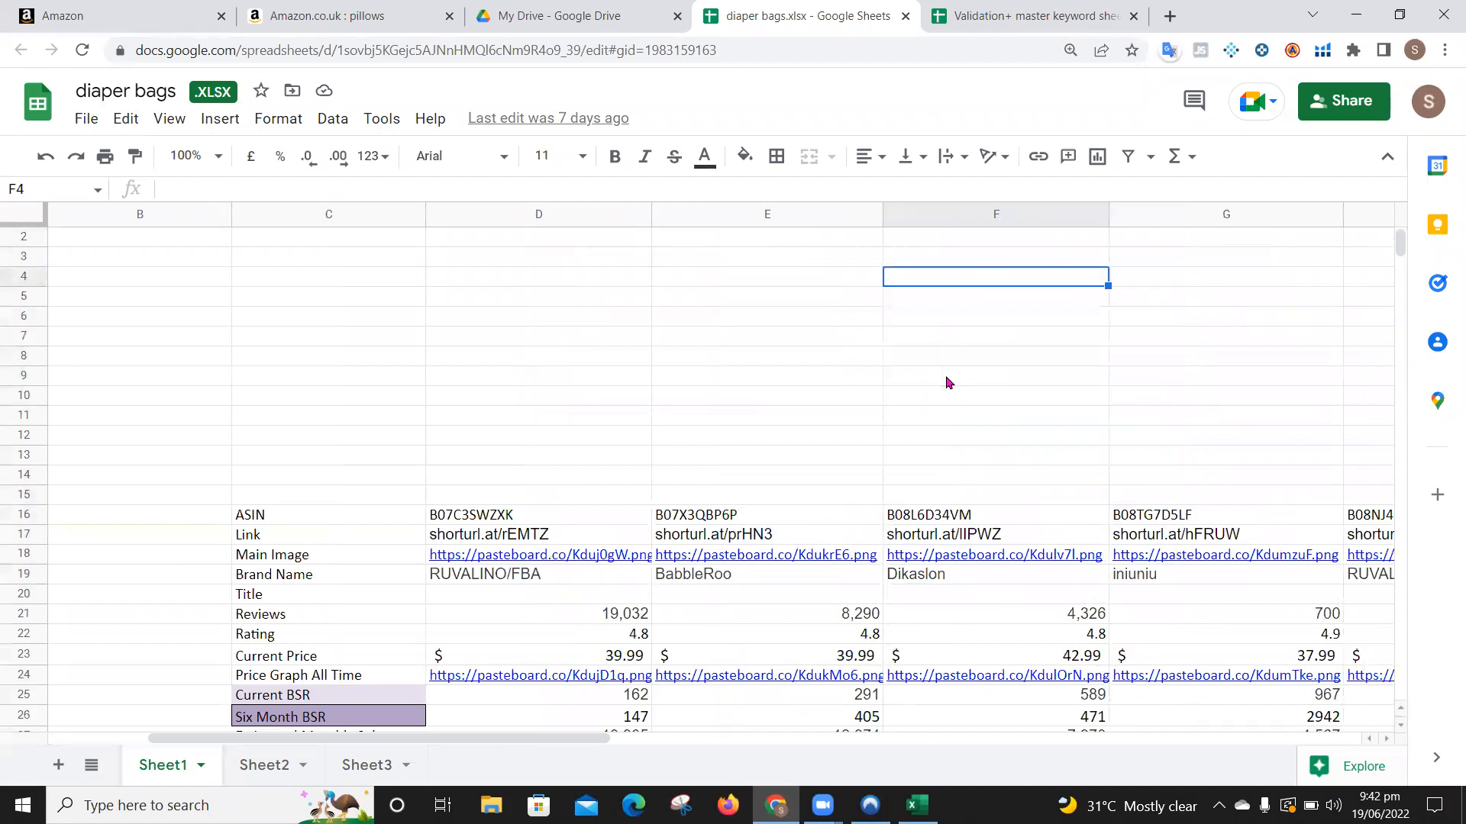
{"action": "key", "text": "Up"}
{"action": "key", "text": "Up"}
{"action": "key", "text": "Left"}
{"action": "key", "text": "Left"}
{"action": "key", "text": "Left"}
{"action": "key", "text": "Left"}
{"action": "key", "text": "Left"}
{"action": "key", "text": "Up"}
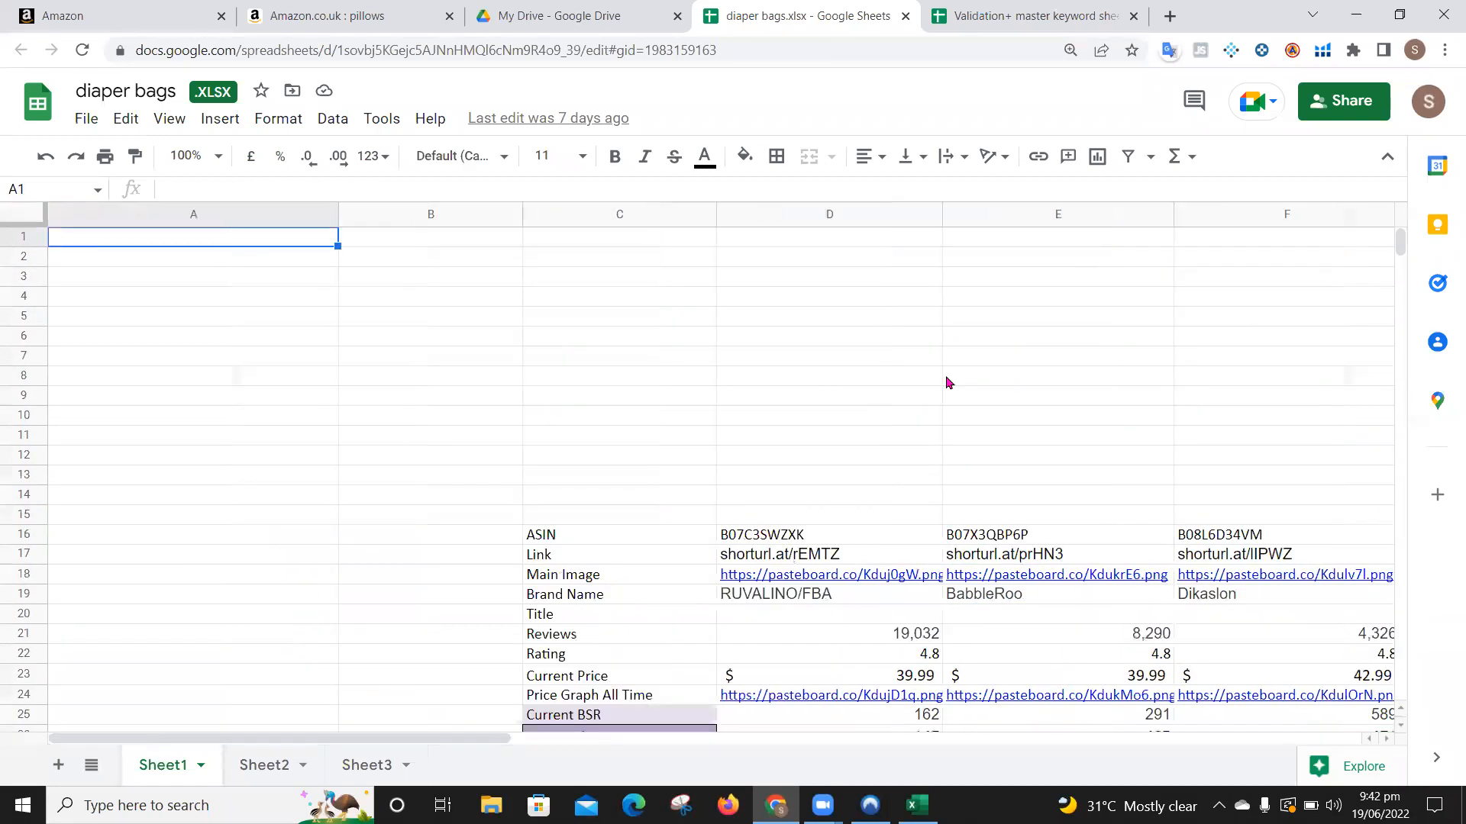
{"action": "key", "text": "Down"}
{"action": "key", "text": "Down"}
{"action": "key", "text": "Down"}
{"action": "key", "text": "Down"}
{"action": "key", "text": "Down"}
{"action": "key", "text": "Down"}
{"action": "key", "text": "Down"}
{"action": "key", "text": "Down"}
{"action": "key", "text": "Down"}
{"action": "key", "text": "Down"}
{"action": "key", "text": "Down"}
{"action": "key", "text": "Down"}
{"action": "key", "text": "Down"}
{"action": "key", "text": "Down"}
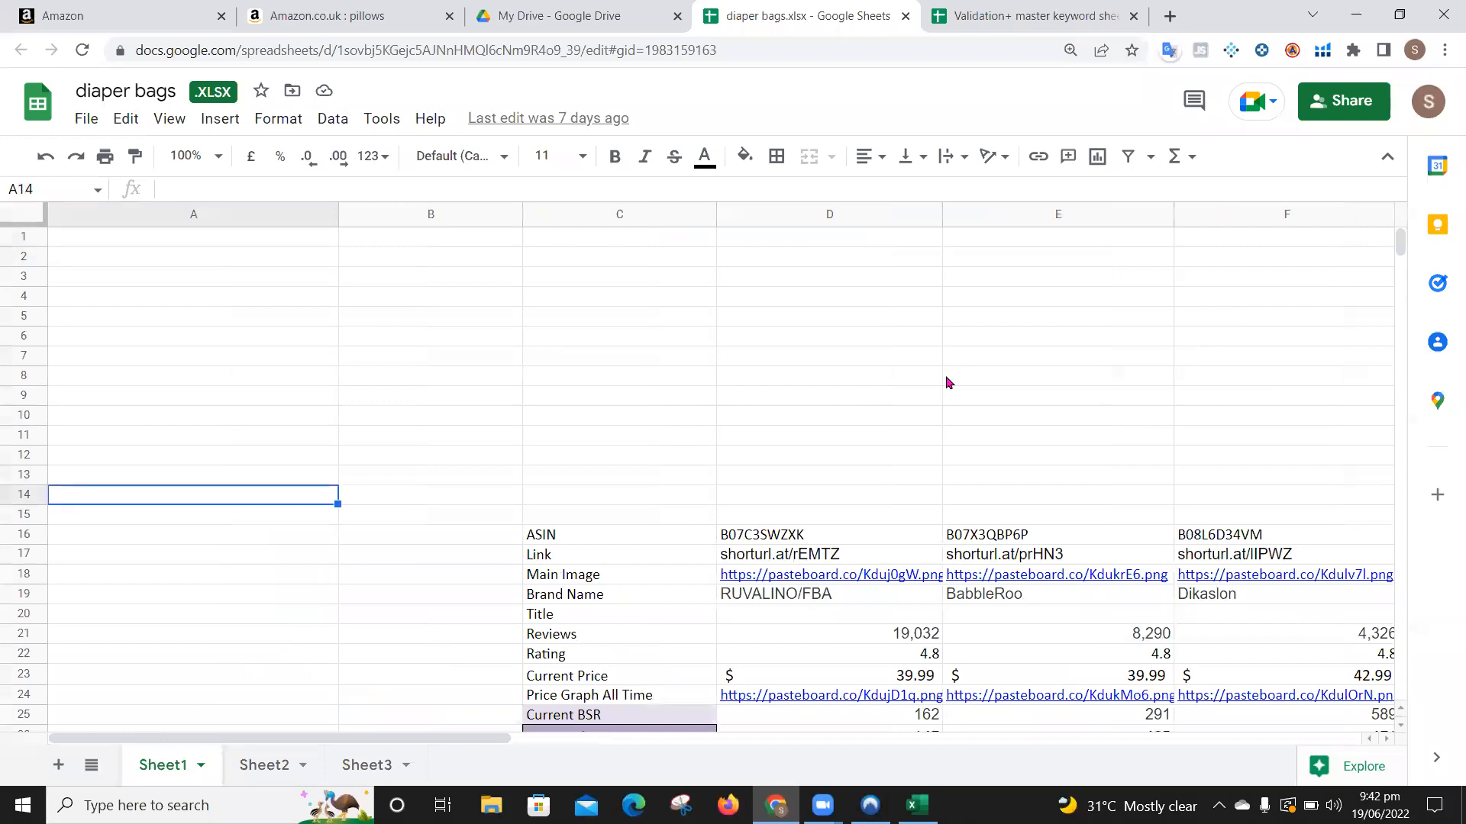
{"action": "key", "text": "Down"}
{"action": "key", "text": "Right"}
{"action": "key", "text": "Right"}
{"action": "key", "text": "Right"}
{"action": "key", "text": "Down"}
{"action": "key", "text": "Down"}
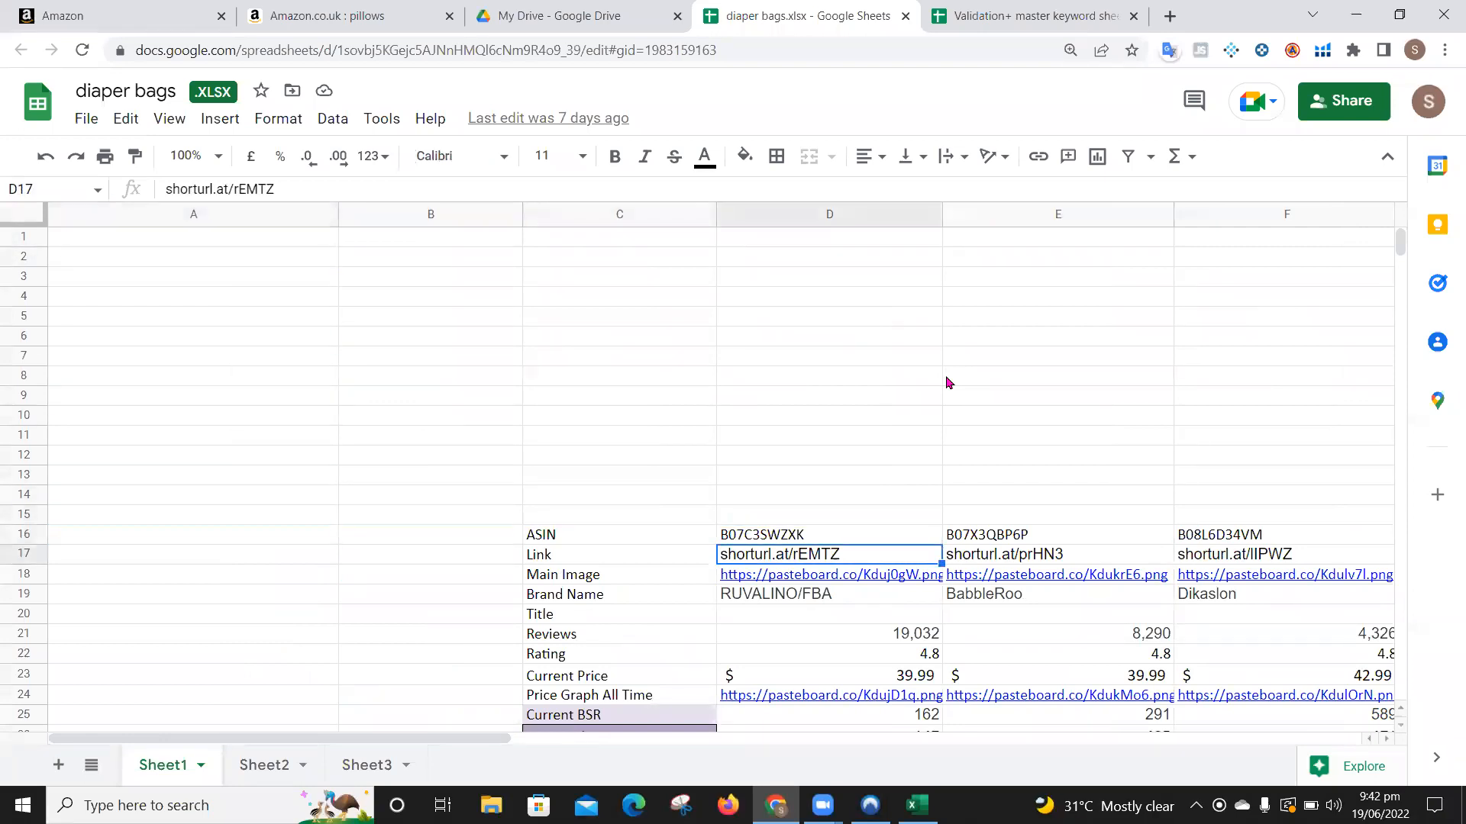
Step: Examine the competitors' detail rows in the diaper bags sheet from Link to Special Features, across columns D to G
{"action": "key", "text": "Down"}
{"action": "key", "text": "Down"}
{"action": "key", "text": "Down"}
{"action": "key", "text": "Down"}
{"action": "key", "text": "Down"}
{"action": "key", "text": "Down"}
{"action": "key", "text": "Down"}
{"action": "key", "text": "Down"}
{"action": "key", "text": "Down"}
{"action": "key", "text": "Down"}
{"action": "key", "text": "Down"}
{"action": "key", "text": "Down"}
{"action": "key", "text": "Down"}
{"action": "key", "text": "Down"}
{"action": "key", "text": "Down"}
{"action": "key", "text": "Down"}
{"action": "key", "text": "Down"}
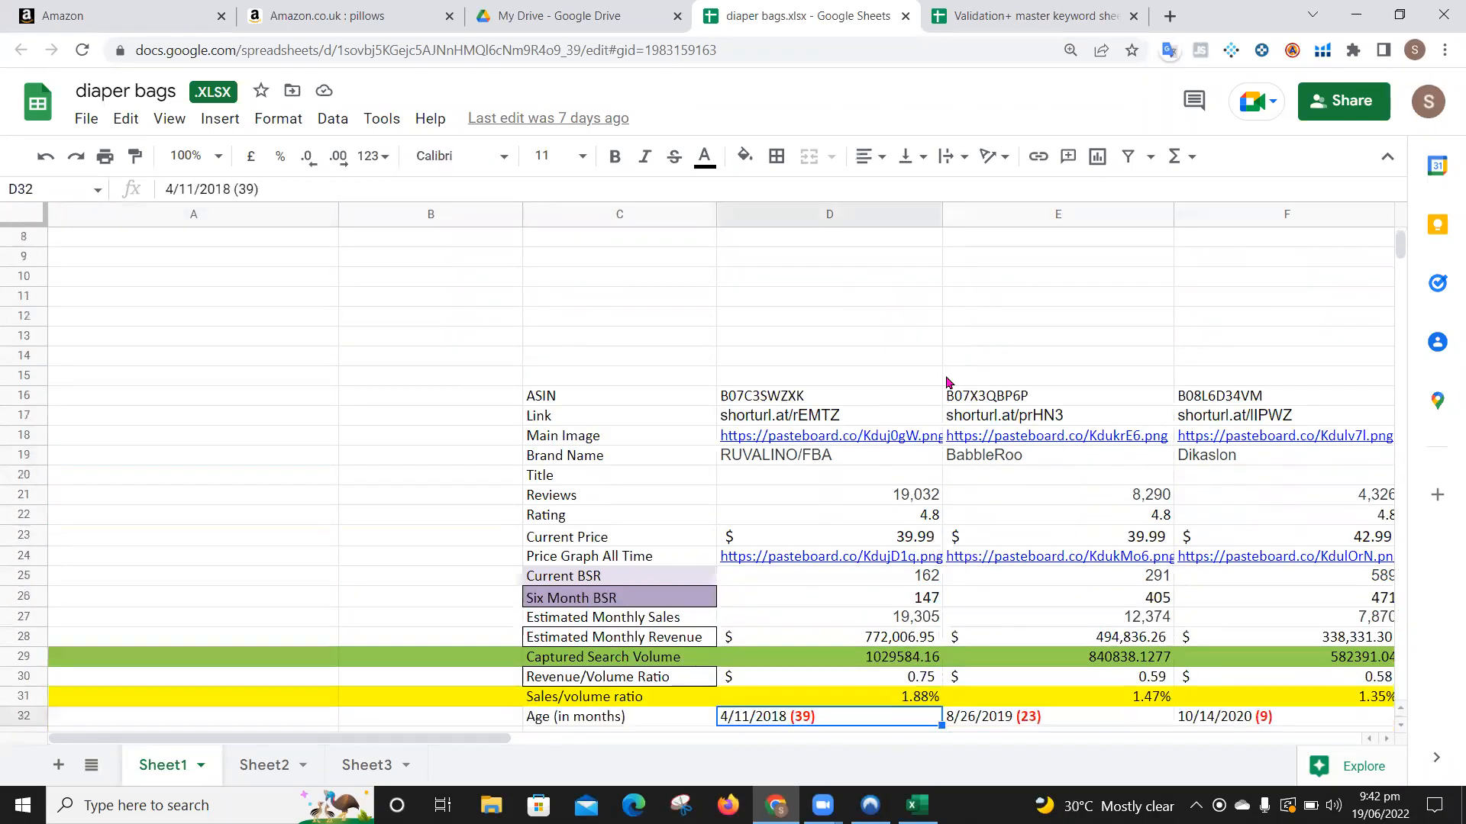
{"action": "key", "text": "Down"}
{"action": "key", "text": "Down"}
{"action": "key", "text": "Right"}
{"action": "key", "text": "Right"}
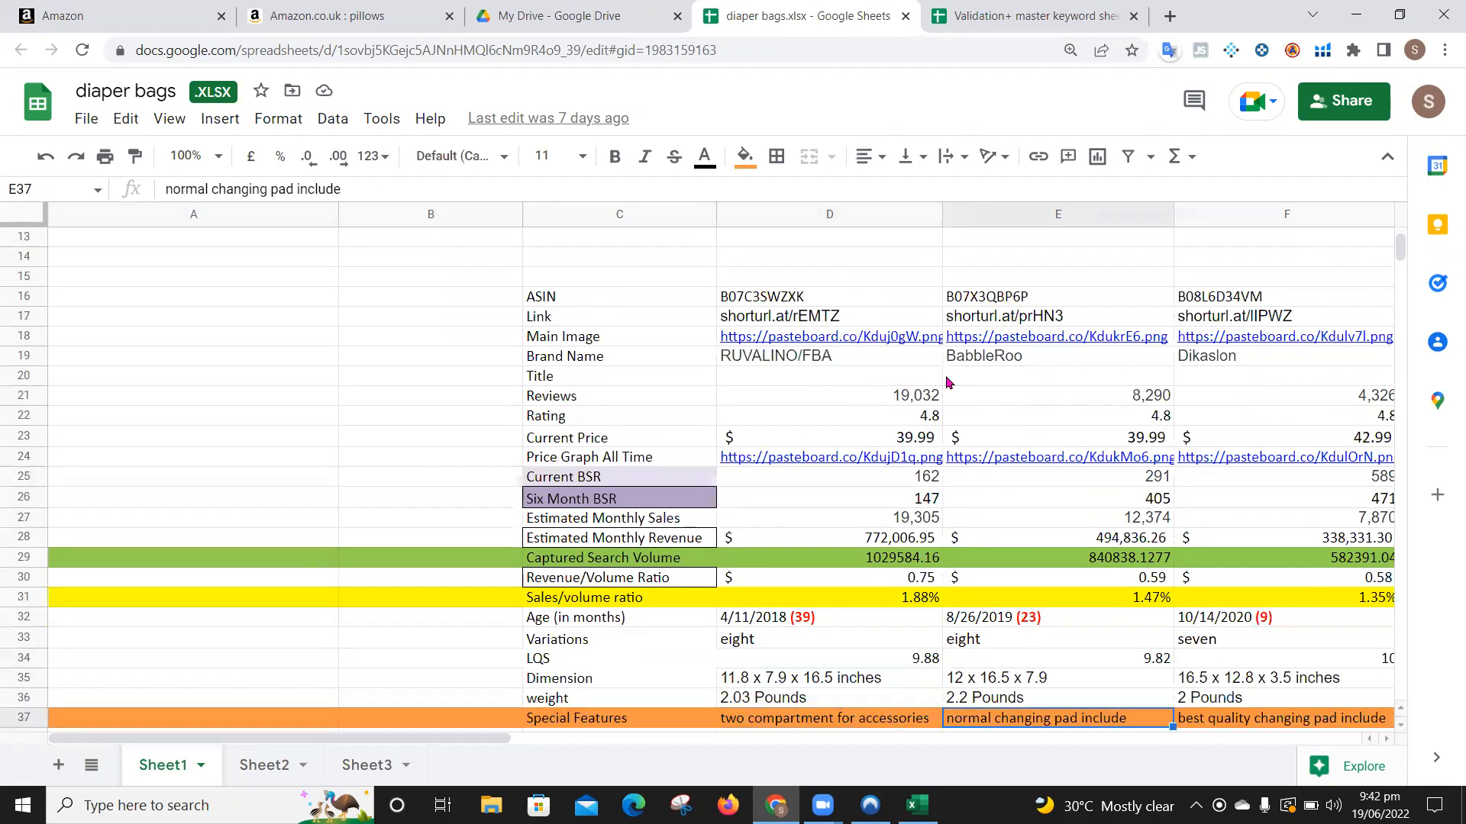
{"action": "key", "text": "Right"}
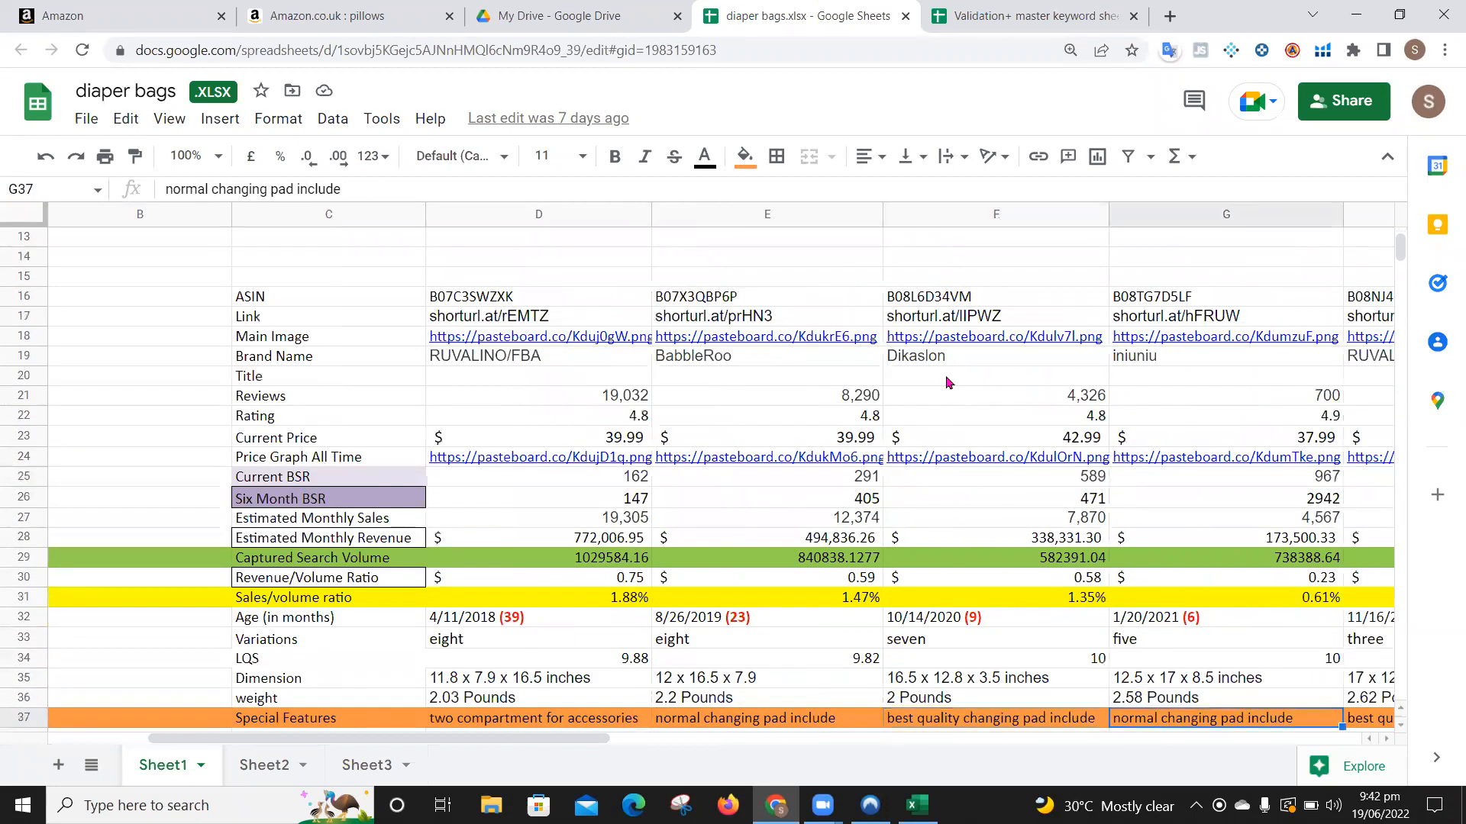
Step: Review the attribute labels in column C from ASIN to Special Features and the keyword dominancy section beneath them
{"action": "left_click", "coordinate": [271, 298]}
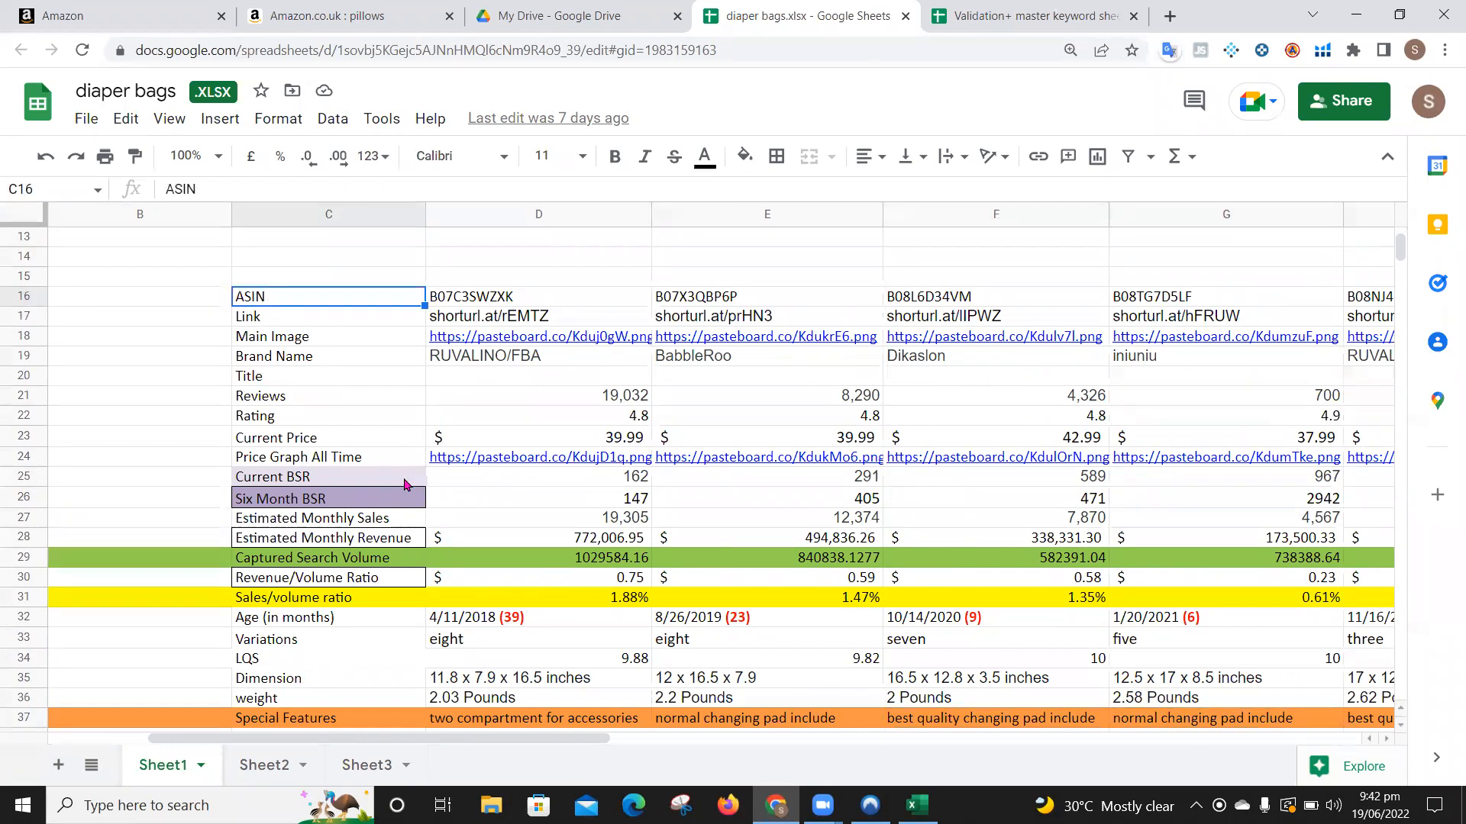
{"action": "scroll", "coordinate": [404, 485], "scroll_direction": "down", "scroll_amount": 4}
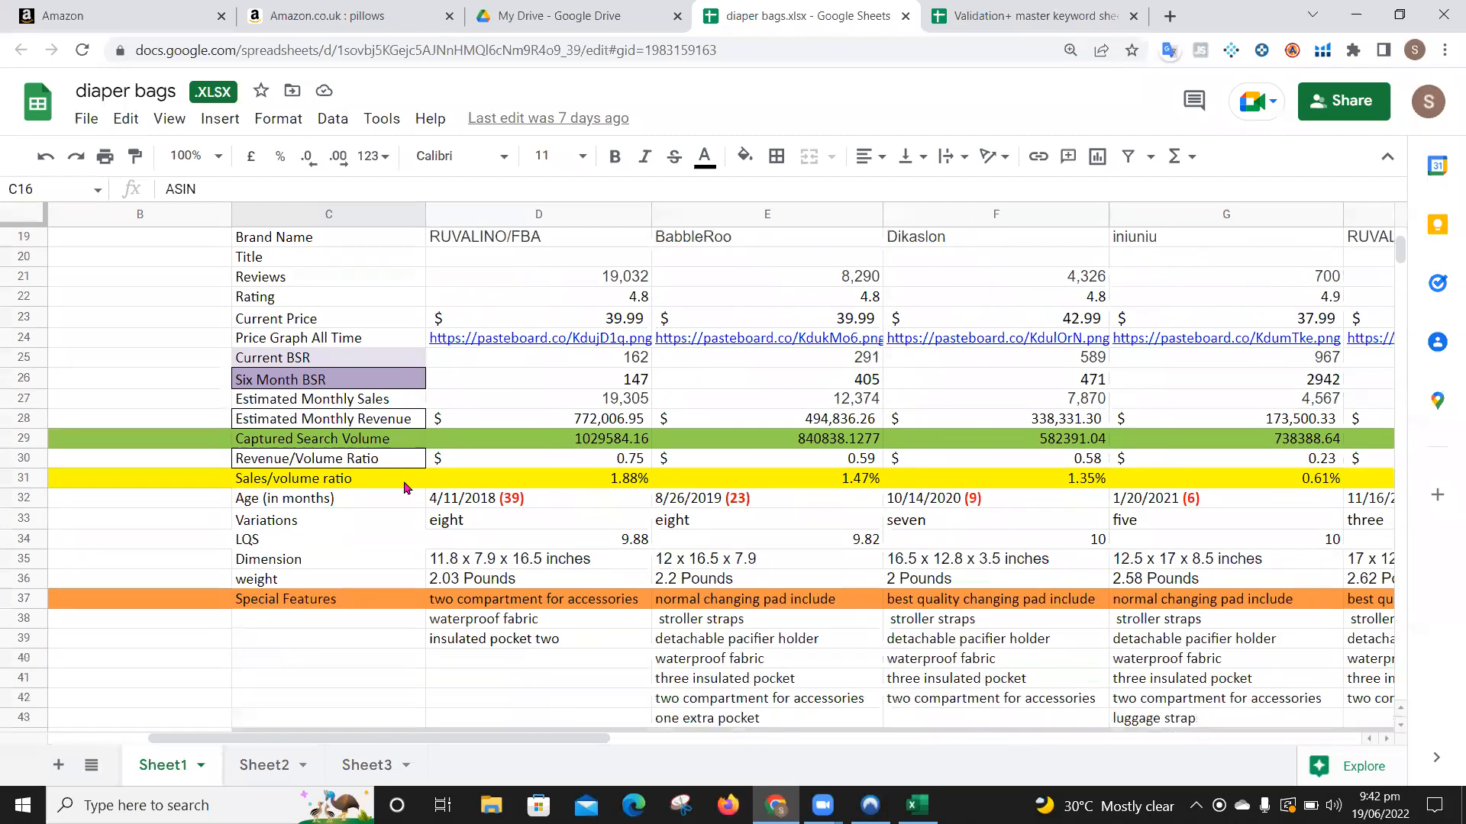
{"action": "scroll", "coordinate": [405, 489], "scroll_direction": "down", "scroll_amount": 1}
{"action": "scroll", "coordinate": [405, 488], "scroll_direction": "up", "scroll_amount": 6}
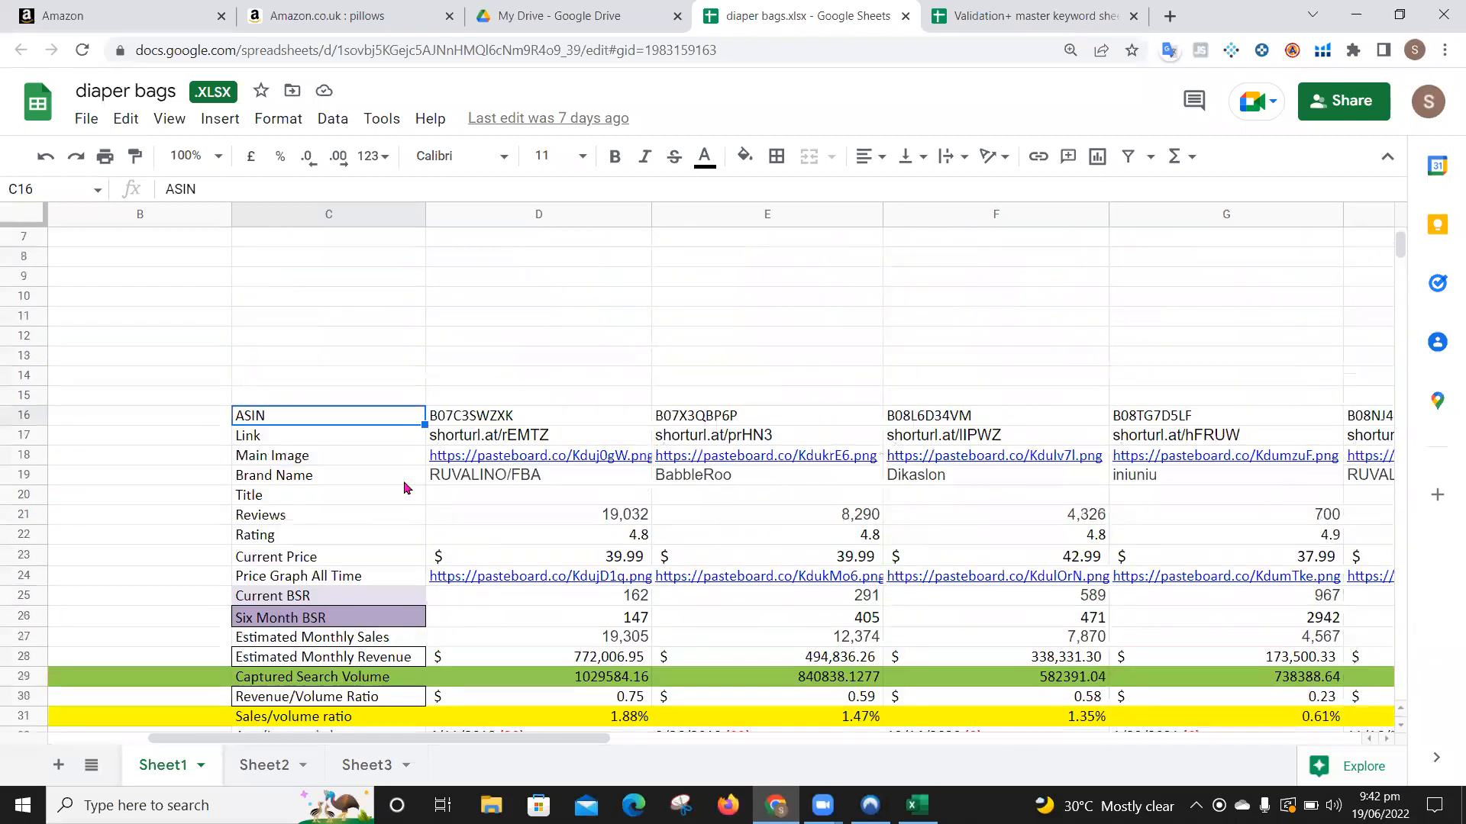
{"action": "scroll", "coordinate": [405, 488], "scroll_direction": "down", "scroll_amount": 1}
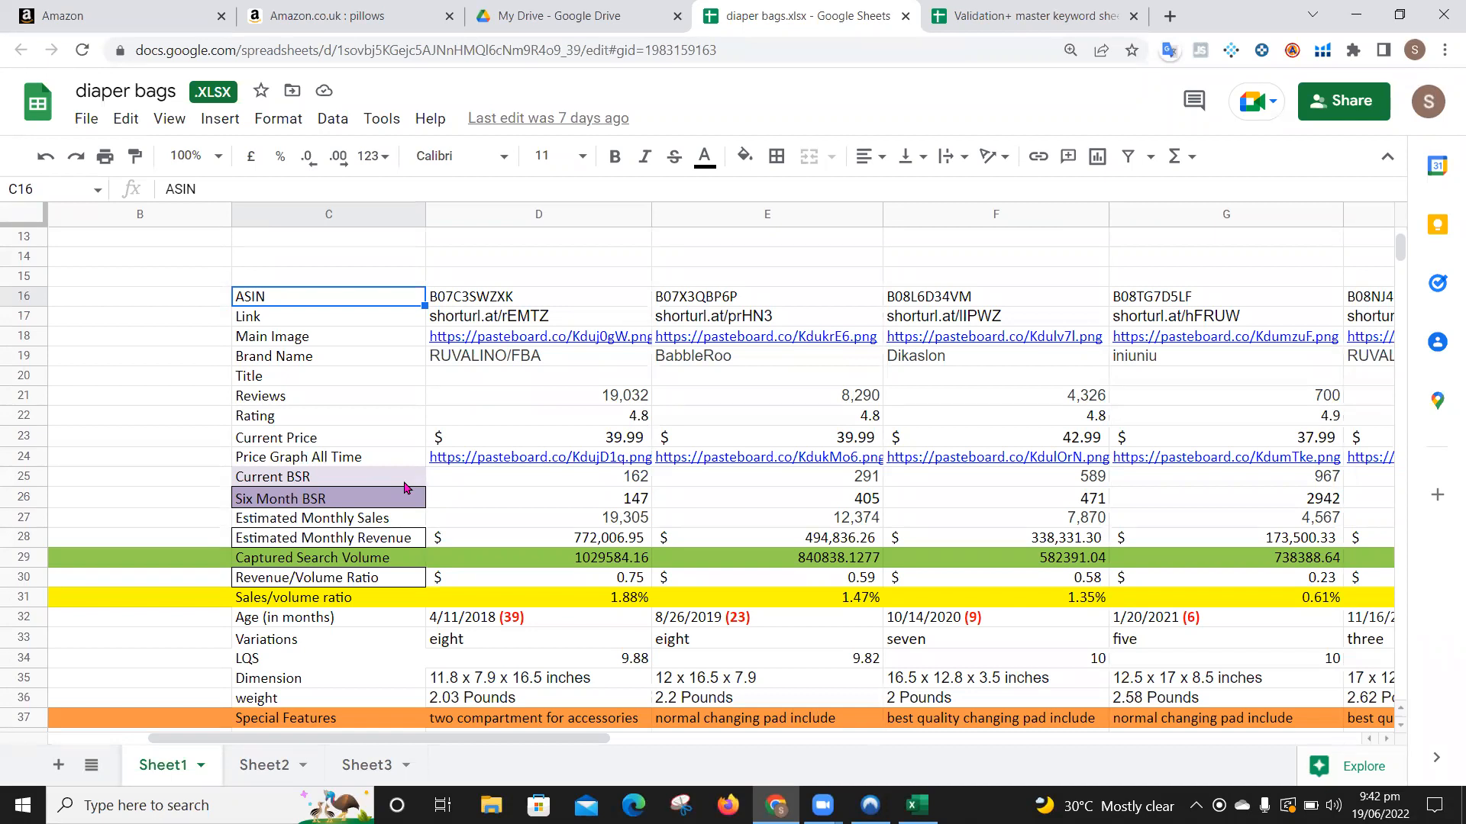
{"action": "scroll", "coordinate": [406, 488], "scroll_direction": "down", "scroll_amount": 4}
{"action": "scroll", "coordinate": [405, 488], "scroll_direction": "down", "scroll_amount": 3}
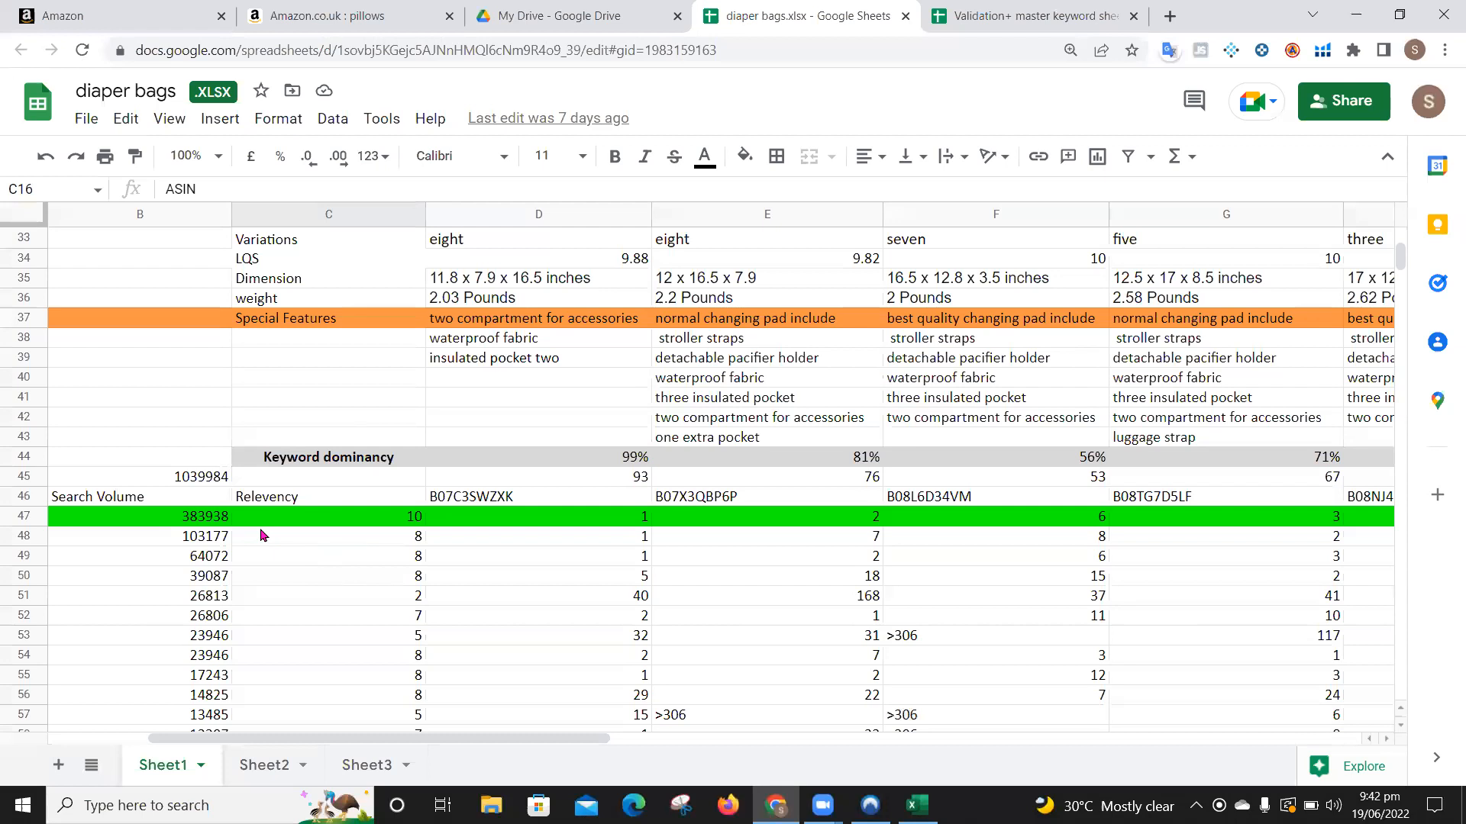
{"action": "scroll", "coordinate": [895, 555], "scroll_direction": "up", "scroll_amount": 5}
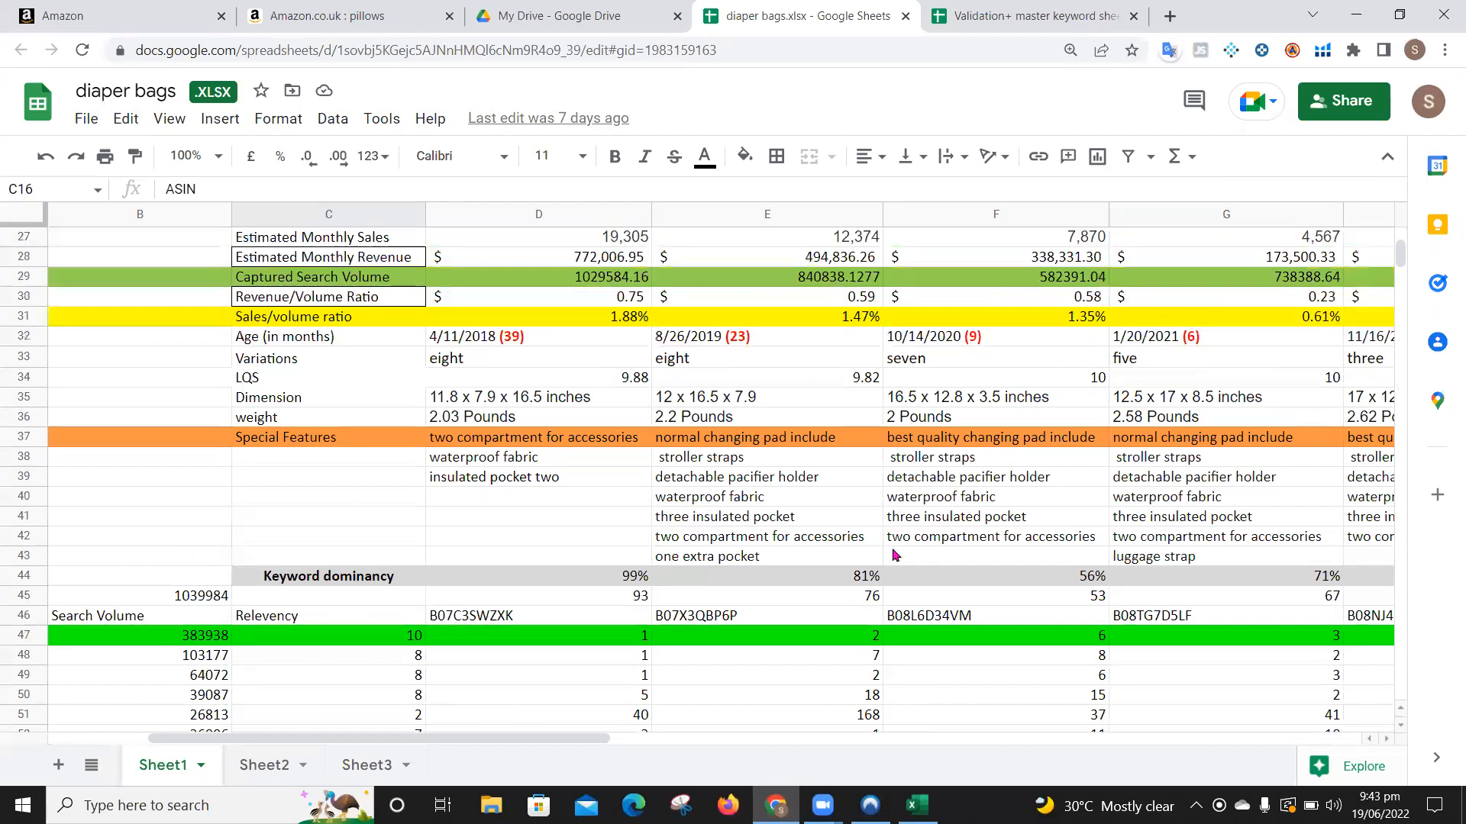
{"action": "scroll", "coordinate": [894, 555], "scroll_direction": "up", "scroll_amount": 2}
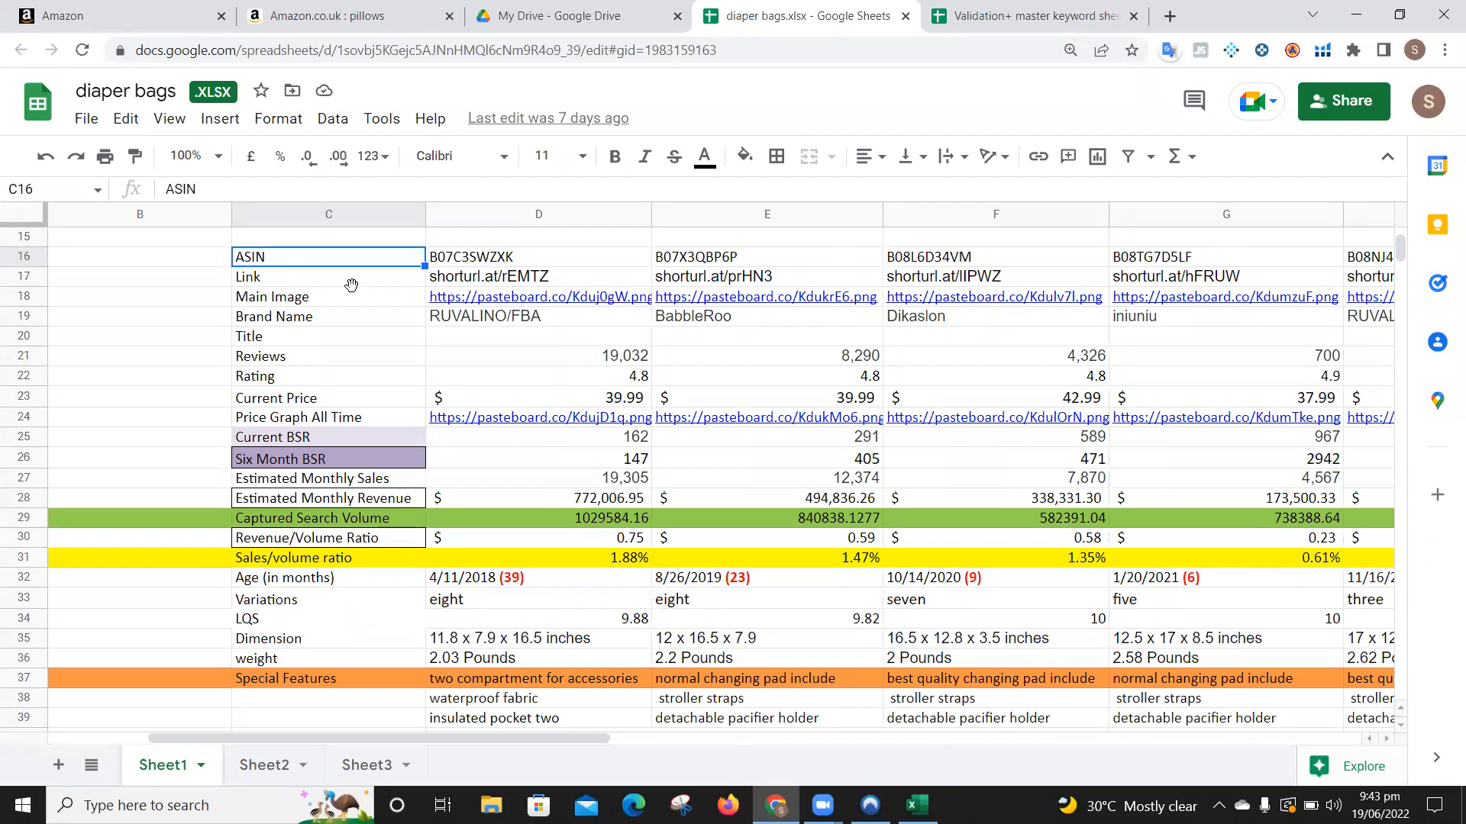
Step: Check the first competitor's Link and ASIN cells, and copy the ASIN B07C3SWZXK from cell D16
{"action": "left_click", "coordinate": [258, 273]}
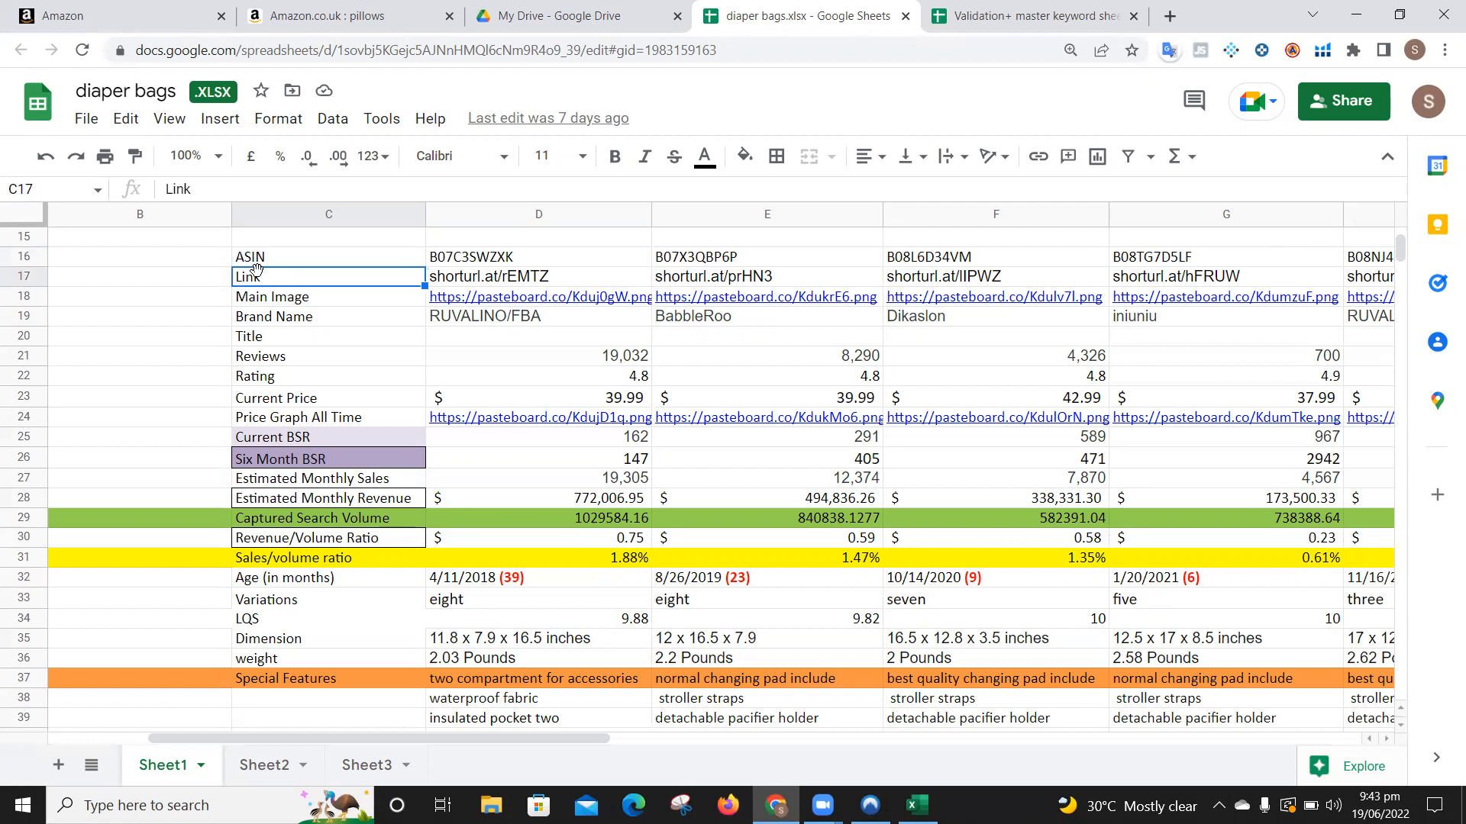
{"action": "left_click", "coordinate": [466, 262]}
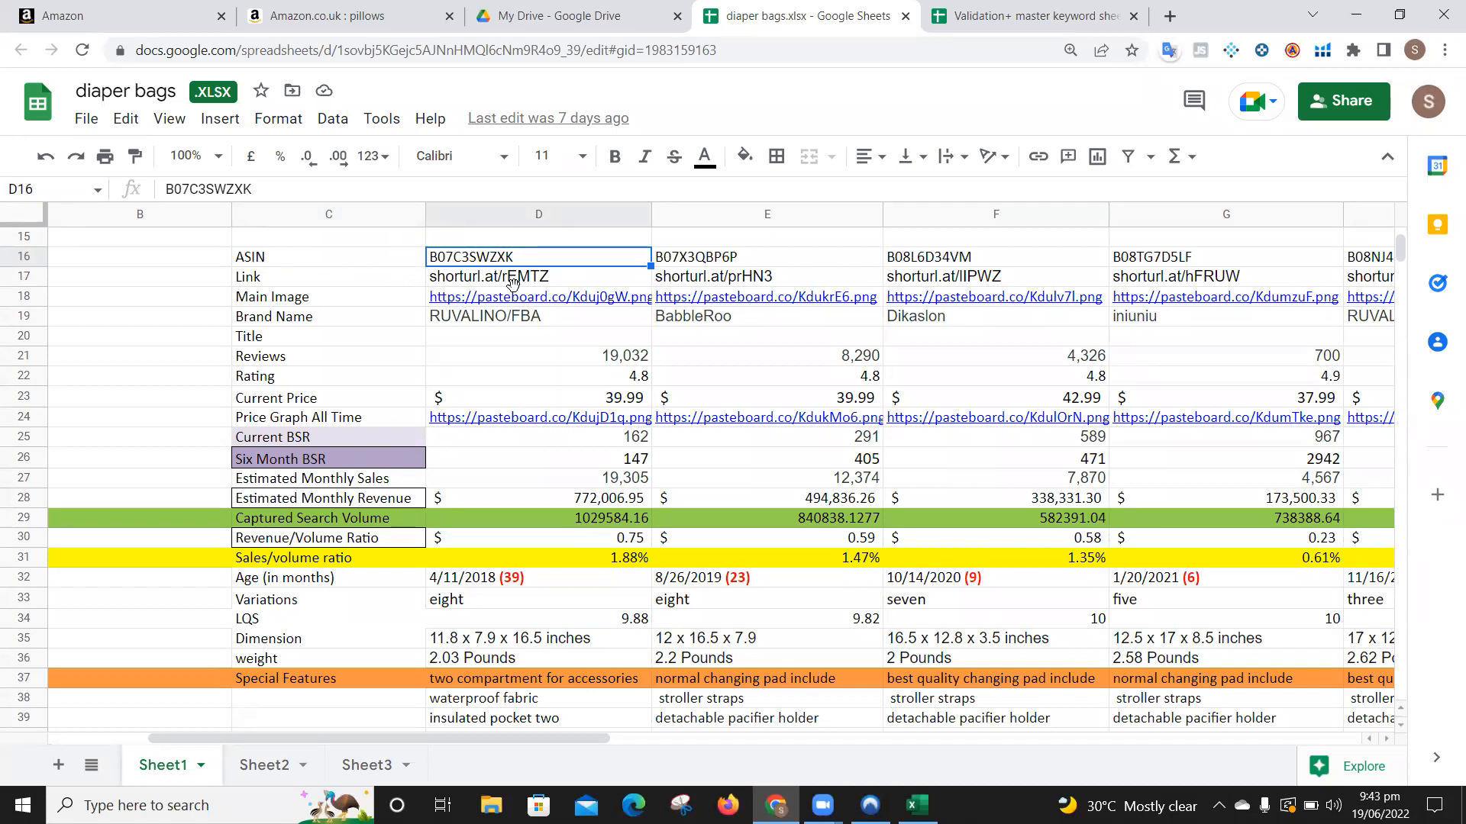
{"action": "left_click", "coordinate": [463, 271]}
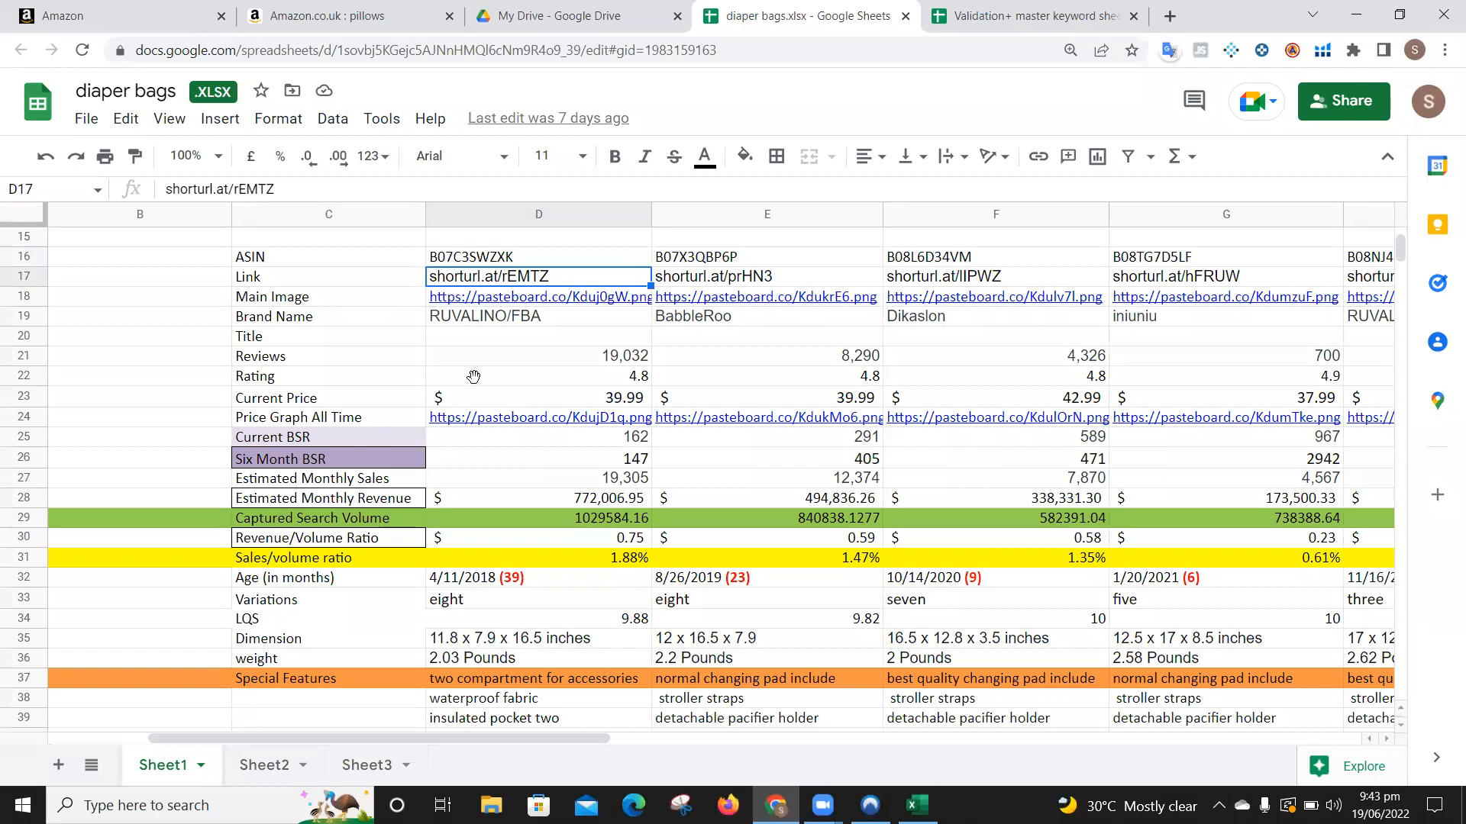
{"action": "left_click", "coordinate": [493, 263]}
{"action": "key", "text": "ctrl+c"}
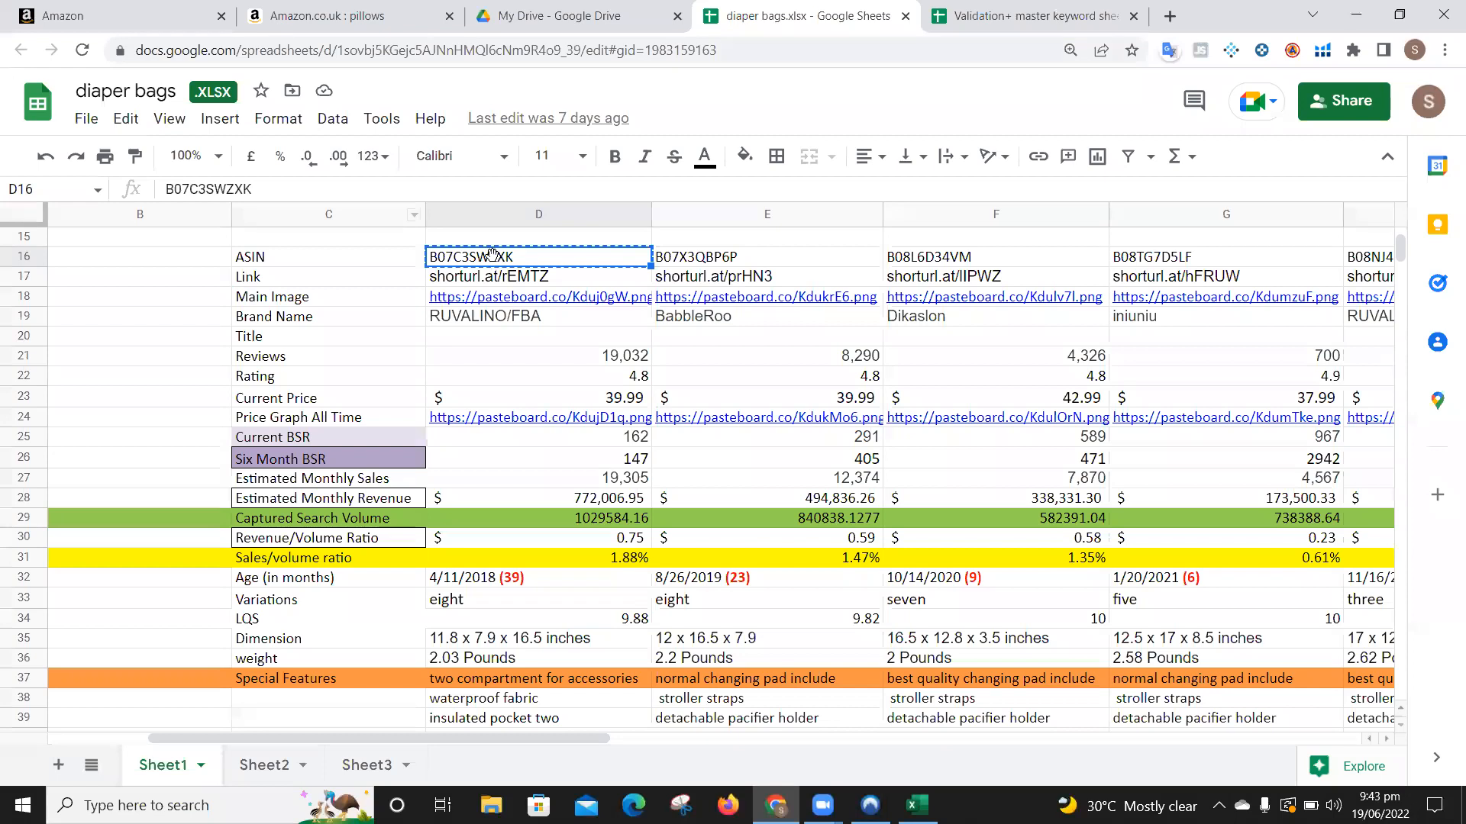
Step: Close the pillows search, Google Drive and Amazon tabs, and open amazon.com in a new tab
{"action": "left_click", "coordinate": [448, 15]}
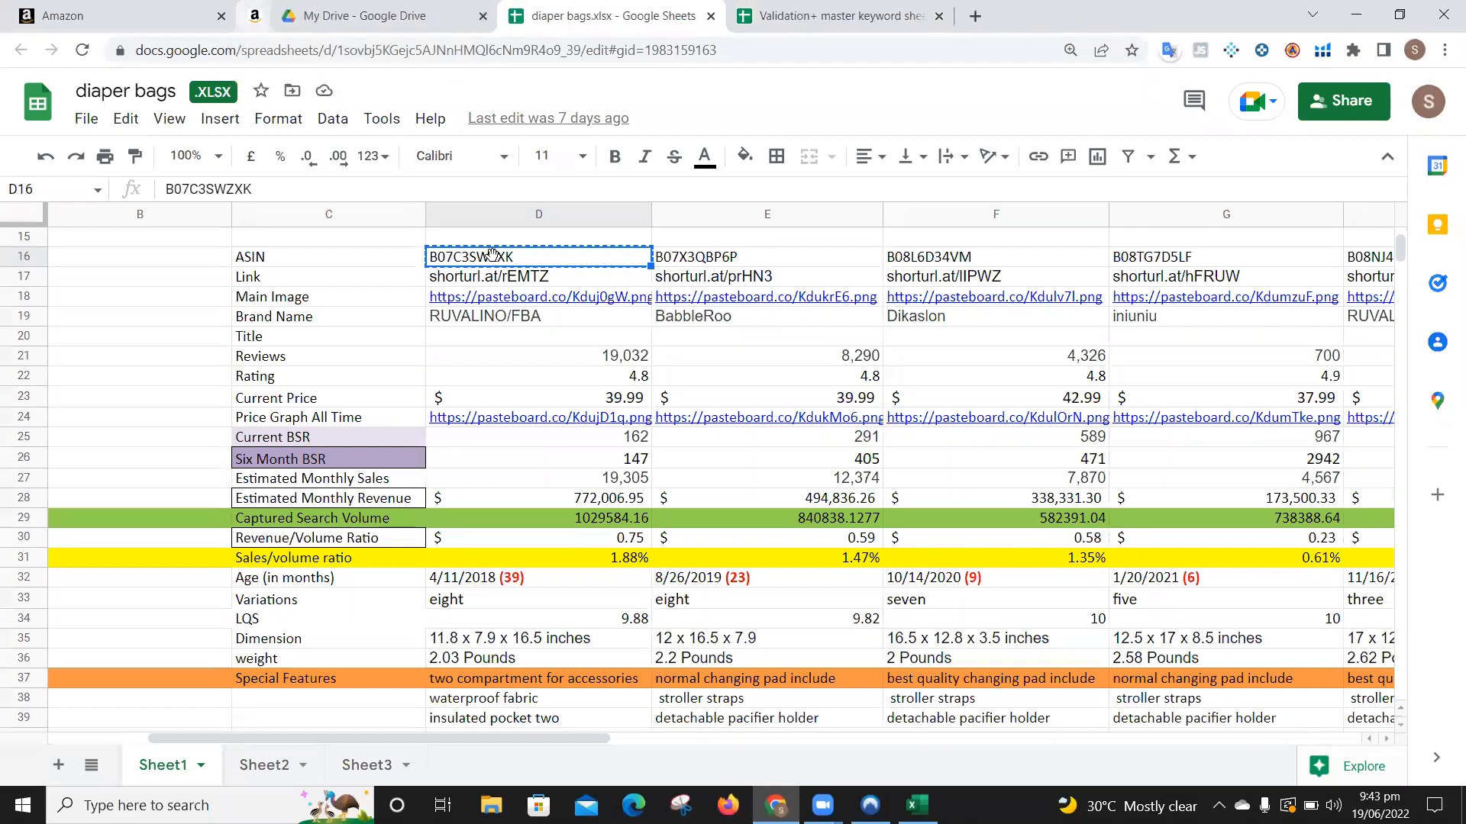
{"action": "left_click", "coordinate": [449, 16]}
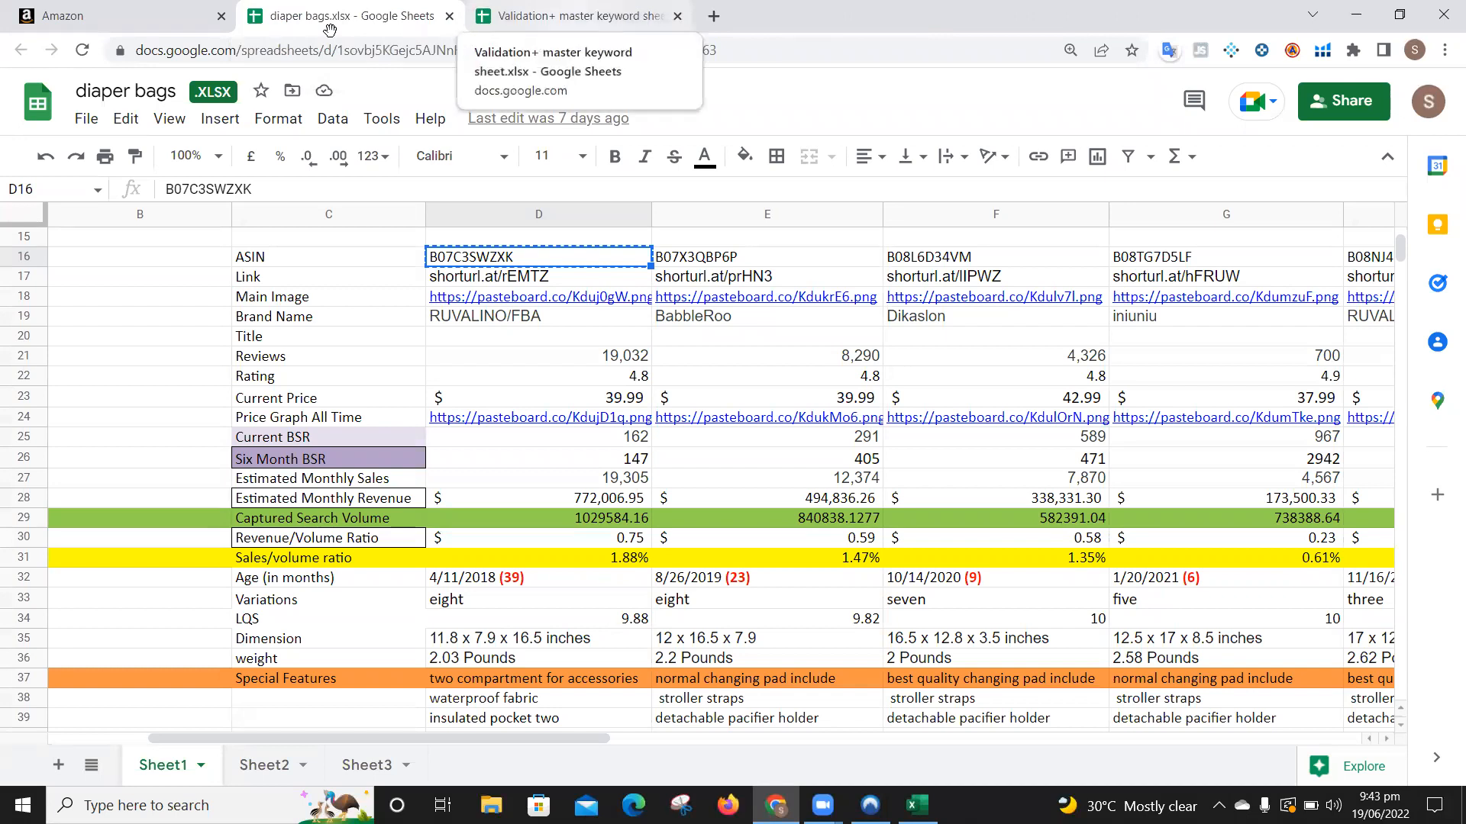
{"action": "key", "text": "ctrl+Tab"}
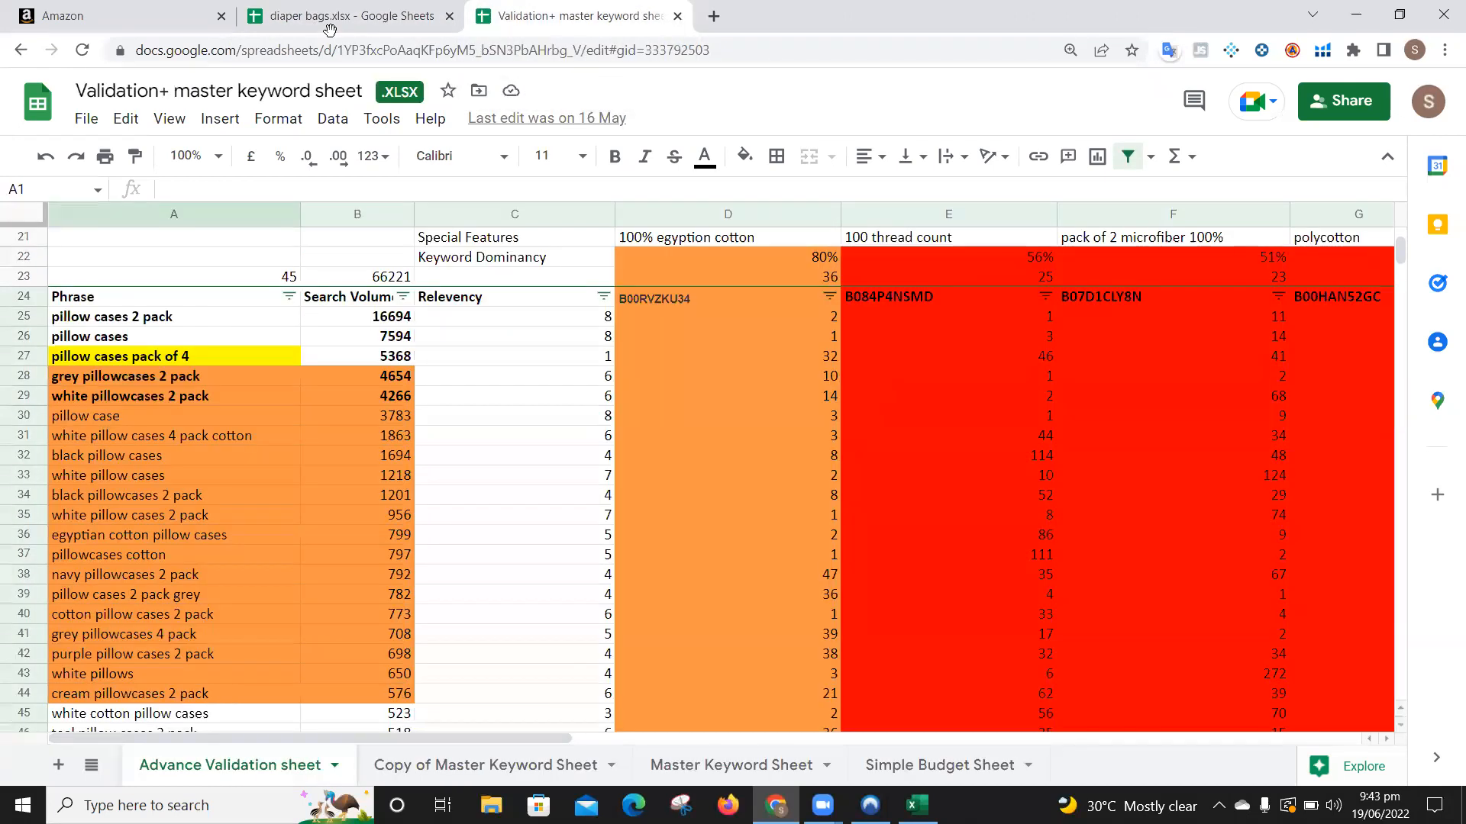
{"action": "right_click", "coordinate": [574, 12]}
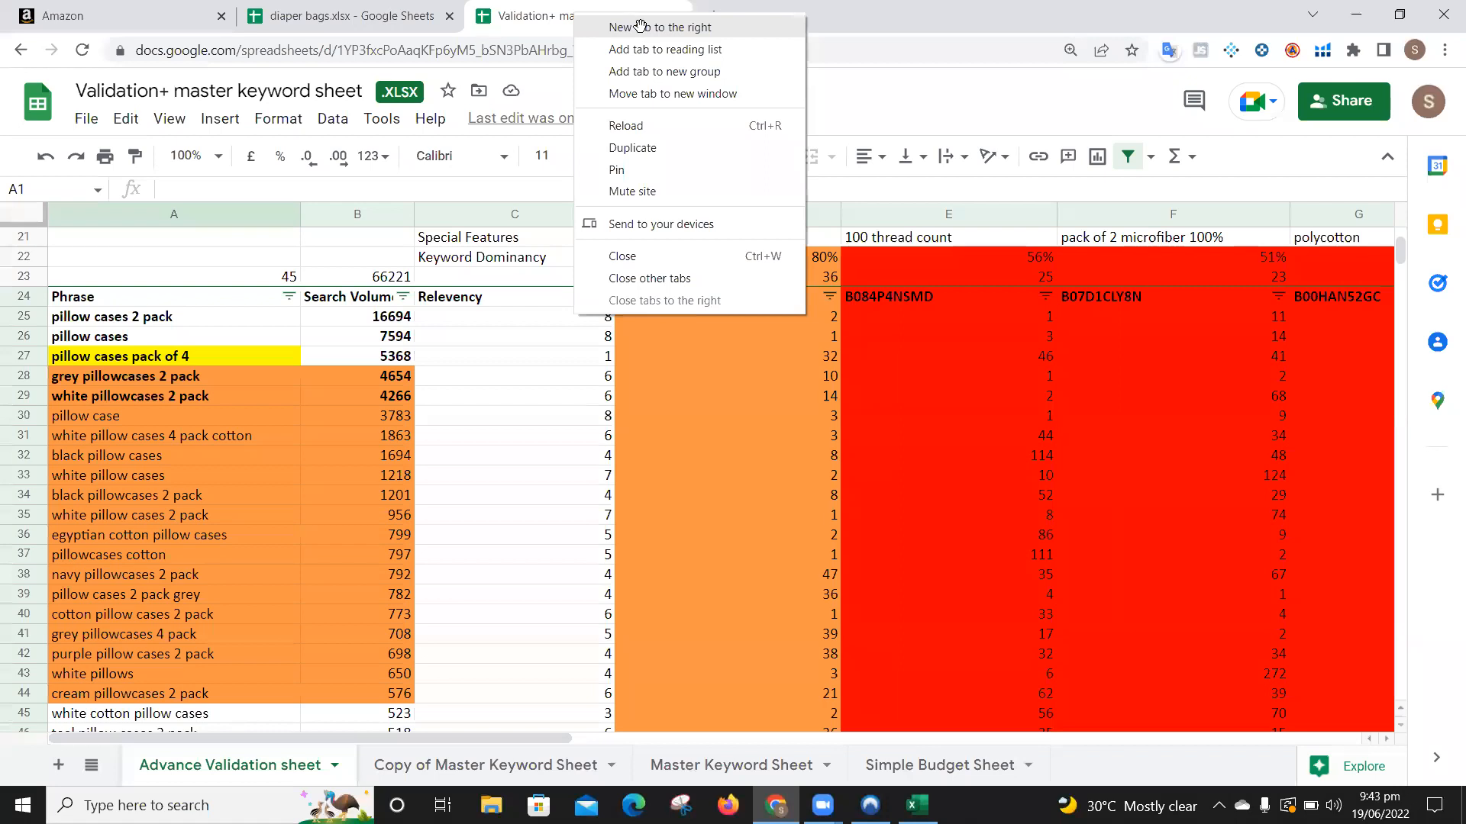
{"action": "left_click", "coordinate": [850, 50]}
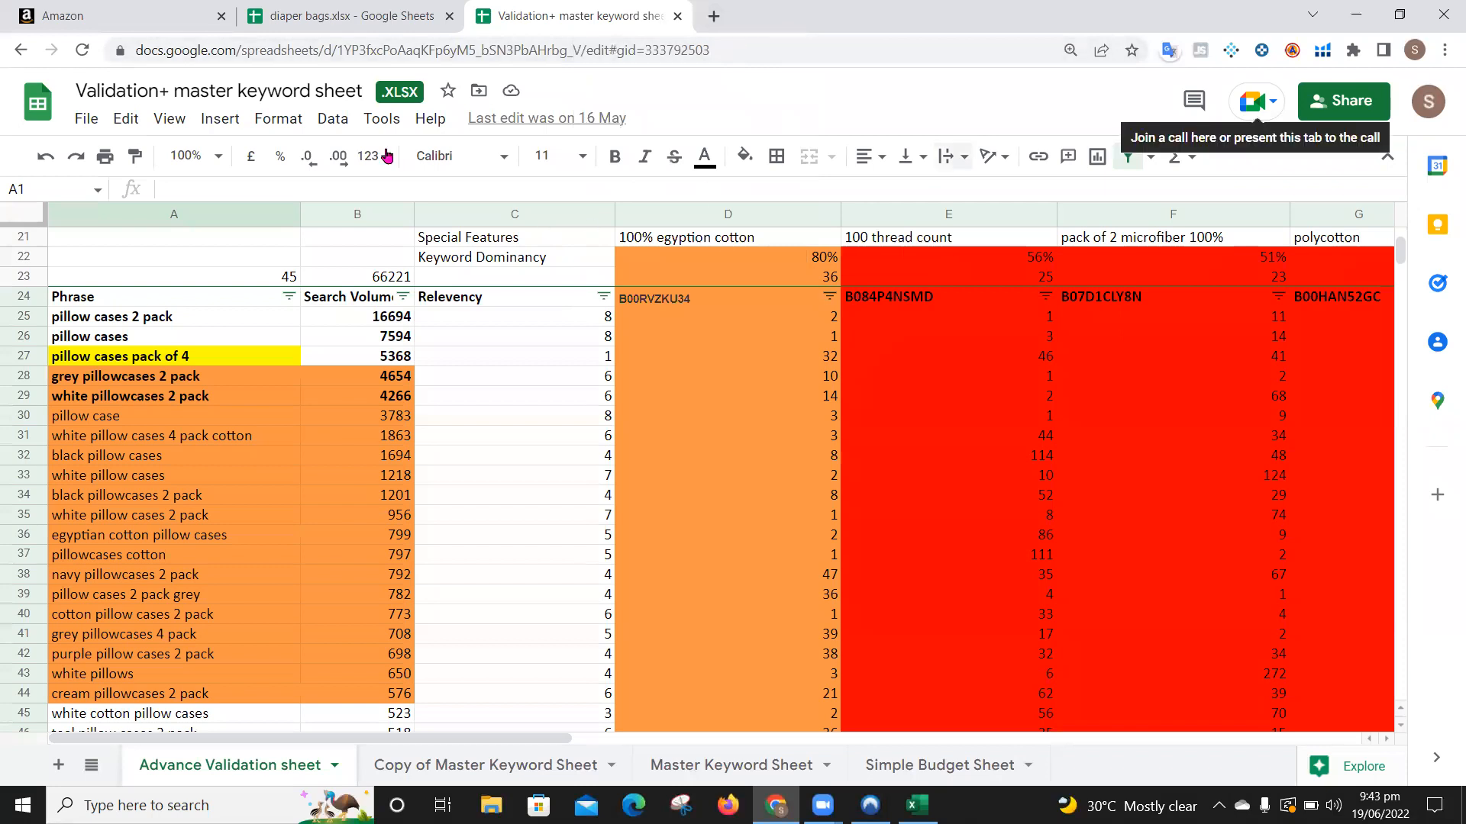
{"action": "left_click", "coordinate": [218, 19]}
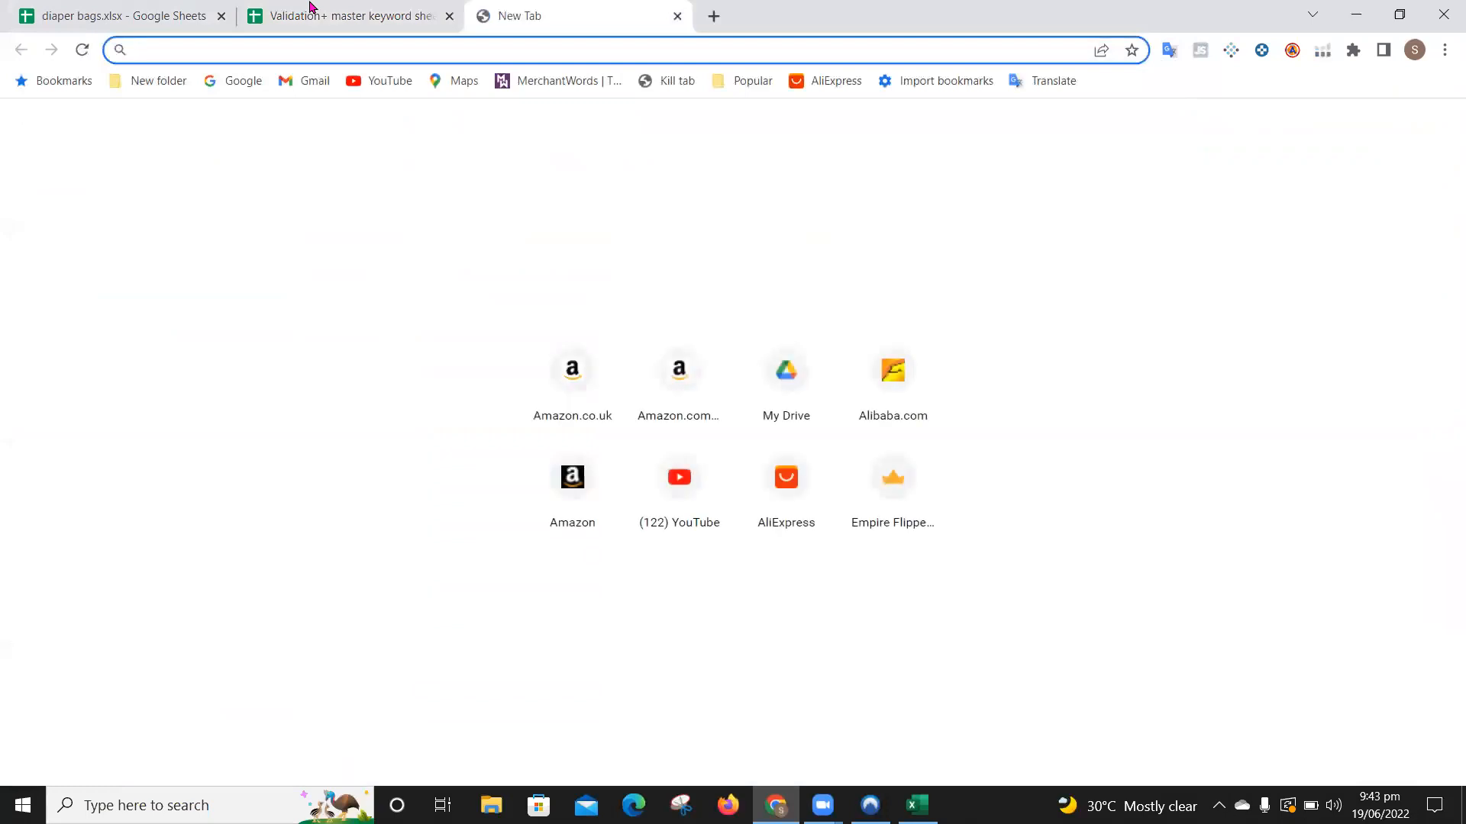
{"action": "type", "text": "amazon.com"}
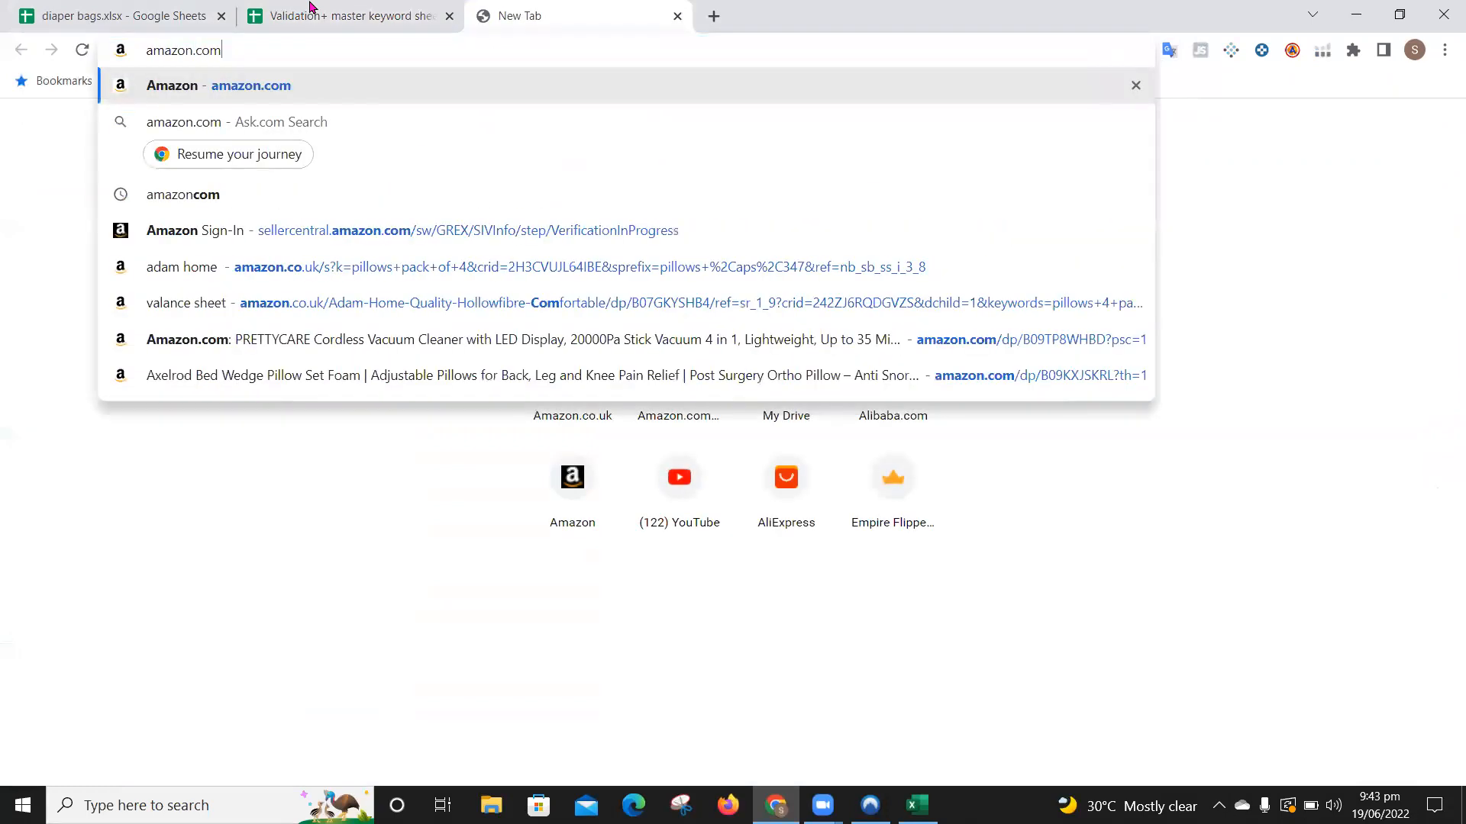
{"action": "key", "text": "Return"}
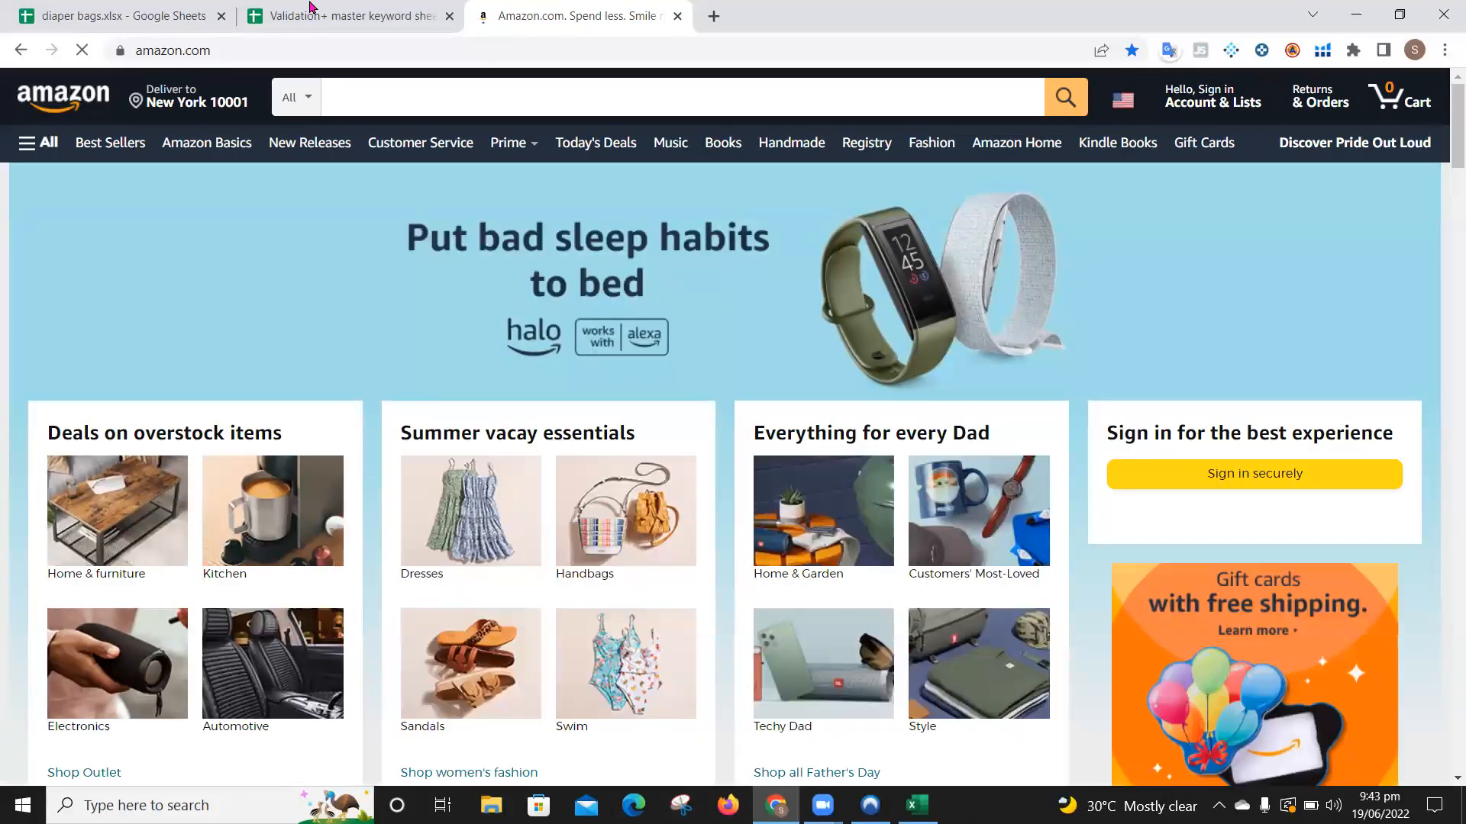
Step: Search Amazon for the copied ASIN B07C3SWZXK and open the RUVALINO diaper bag backpack listing
{"action": "left_click", "coordinate": [410, 96]}
{"action": "key", "text": "ctrl+v"}
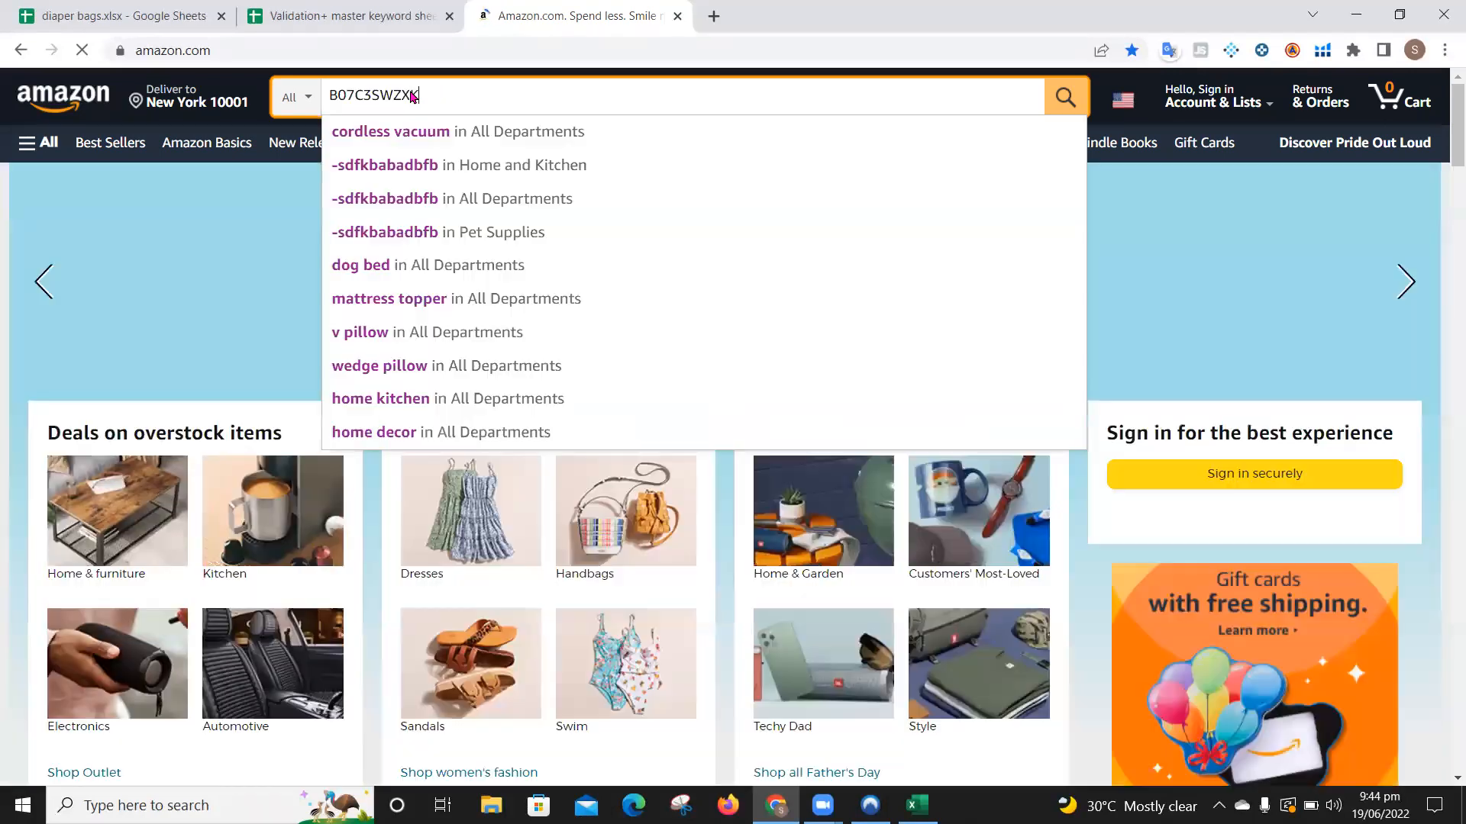
{"action": "key", "text": "Return"}
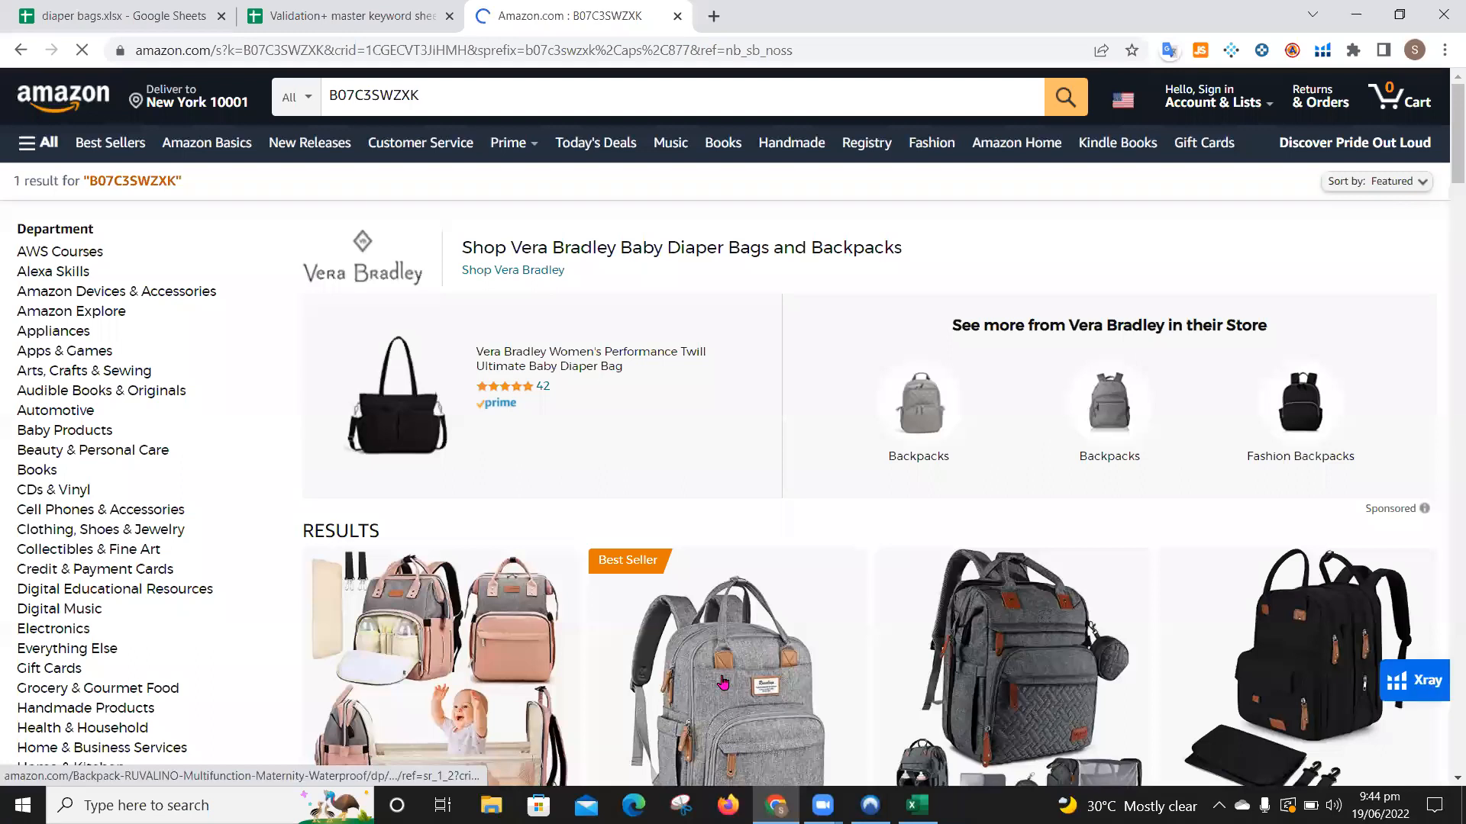
{"action": "scroll", "coordinate": [723, 682], "scroll_direction": "down", "scroll_amount": 5}
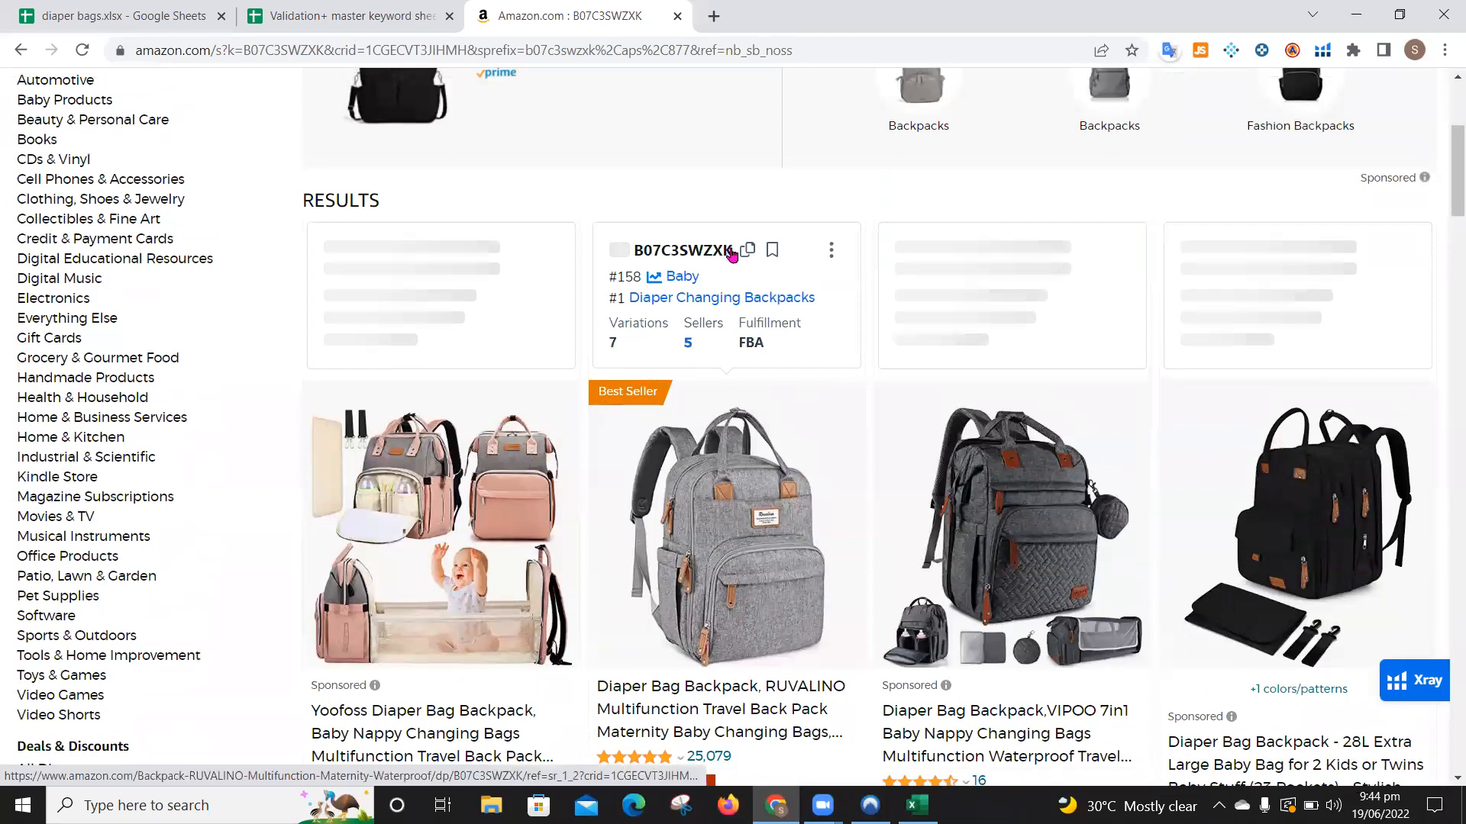
{"action": "left_click", "coordinate": [713, 524]}
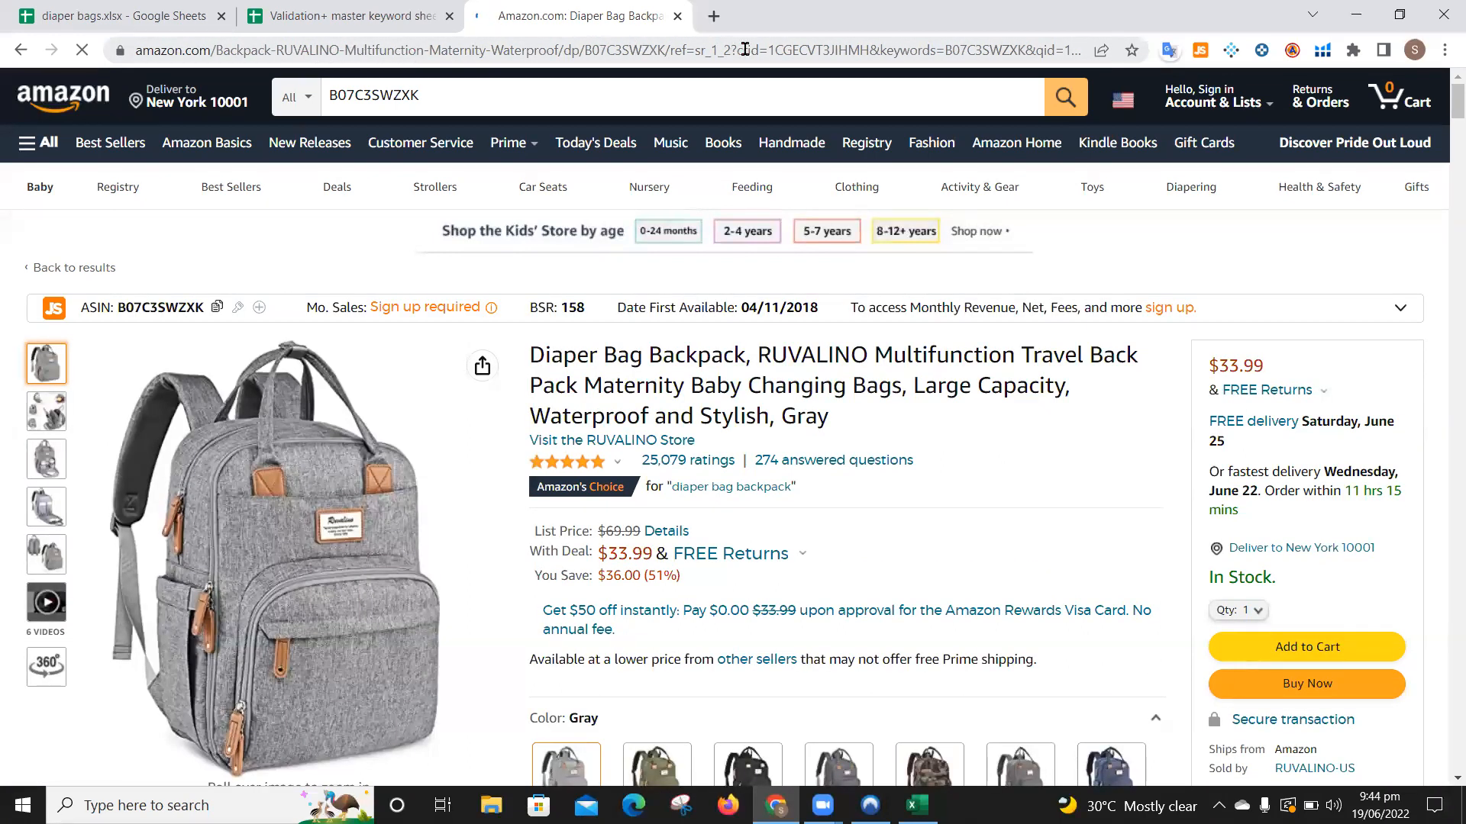
Step: Copy the RUVALINO listing's web address and paste it over the first competitor's link in cell D17 of the diaper bags sheet
{"action": "left_click", "coordinate": [712, 50]}
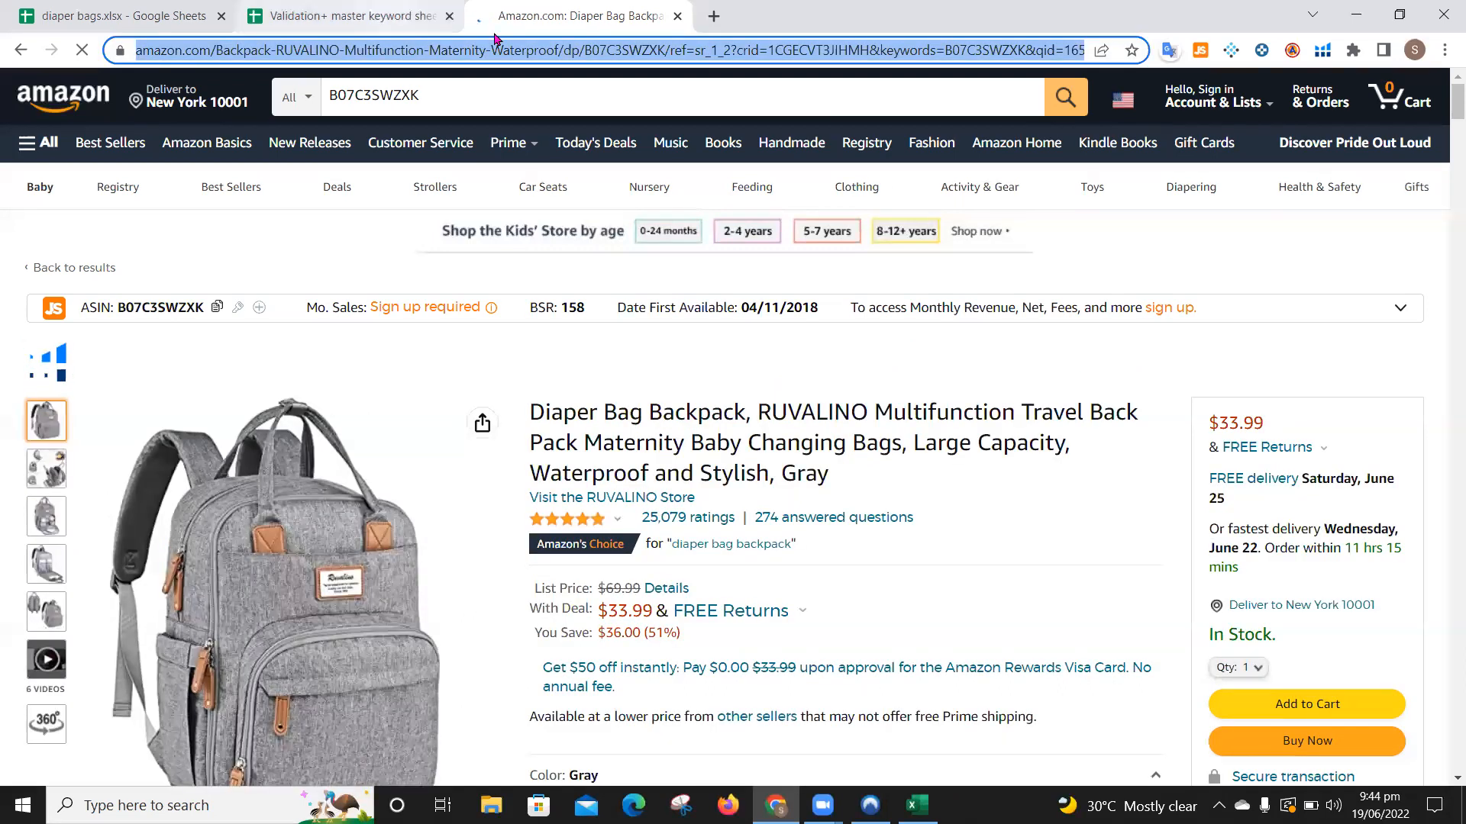
{"action": "left_click", "coordinate": [359, 17]}
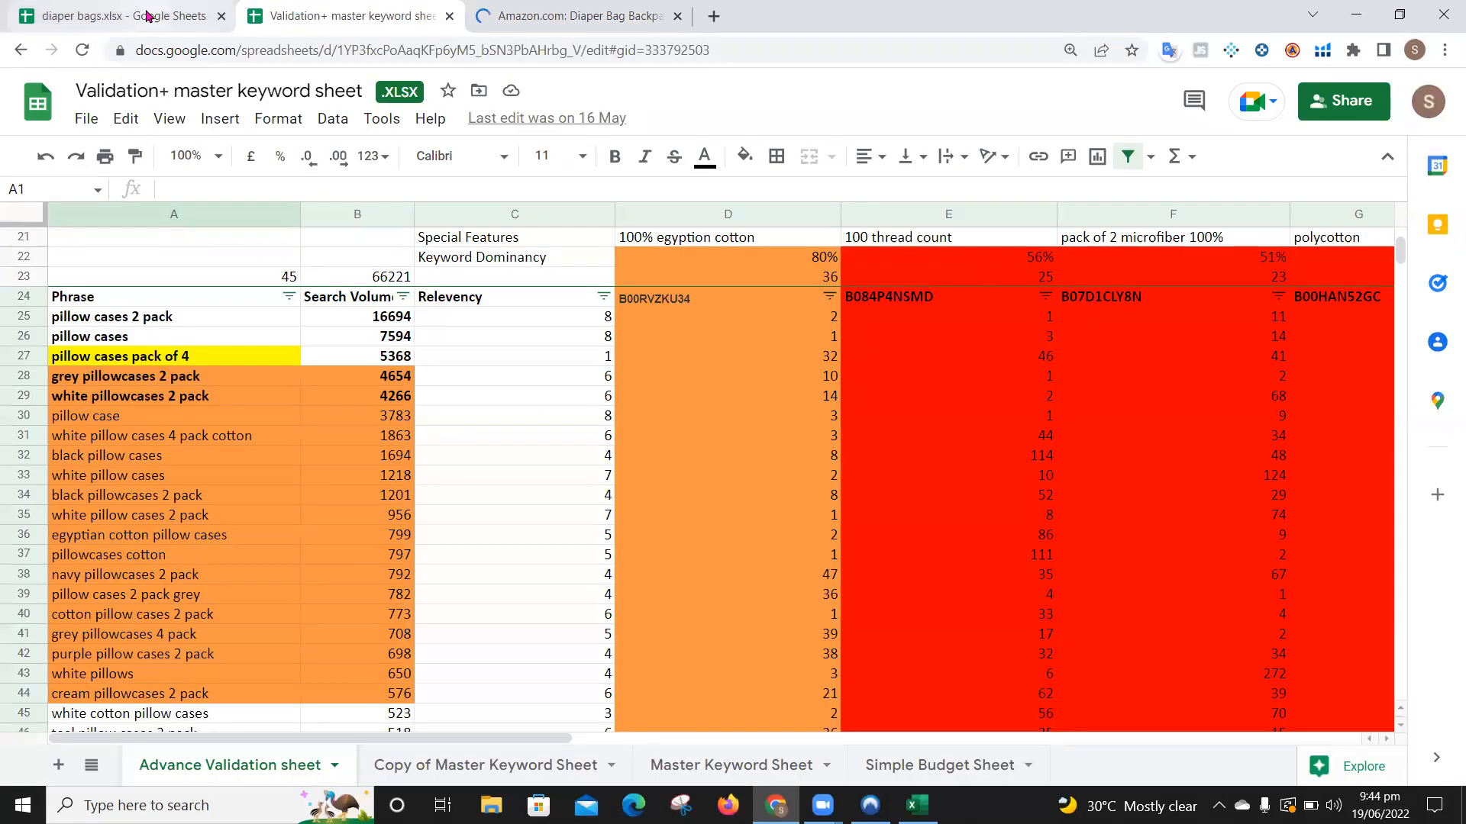
{"action": "left_click", "coordinate": [149, 16]}
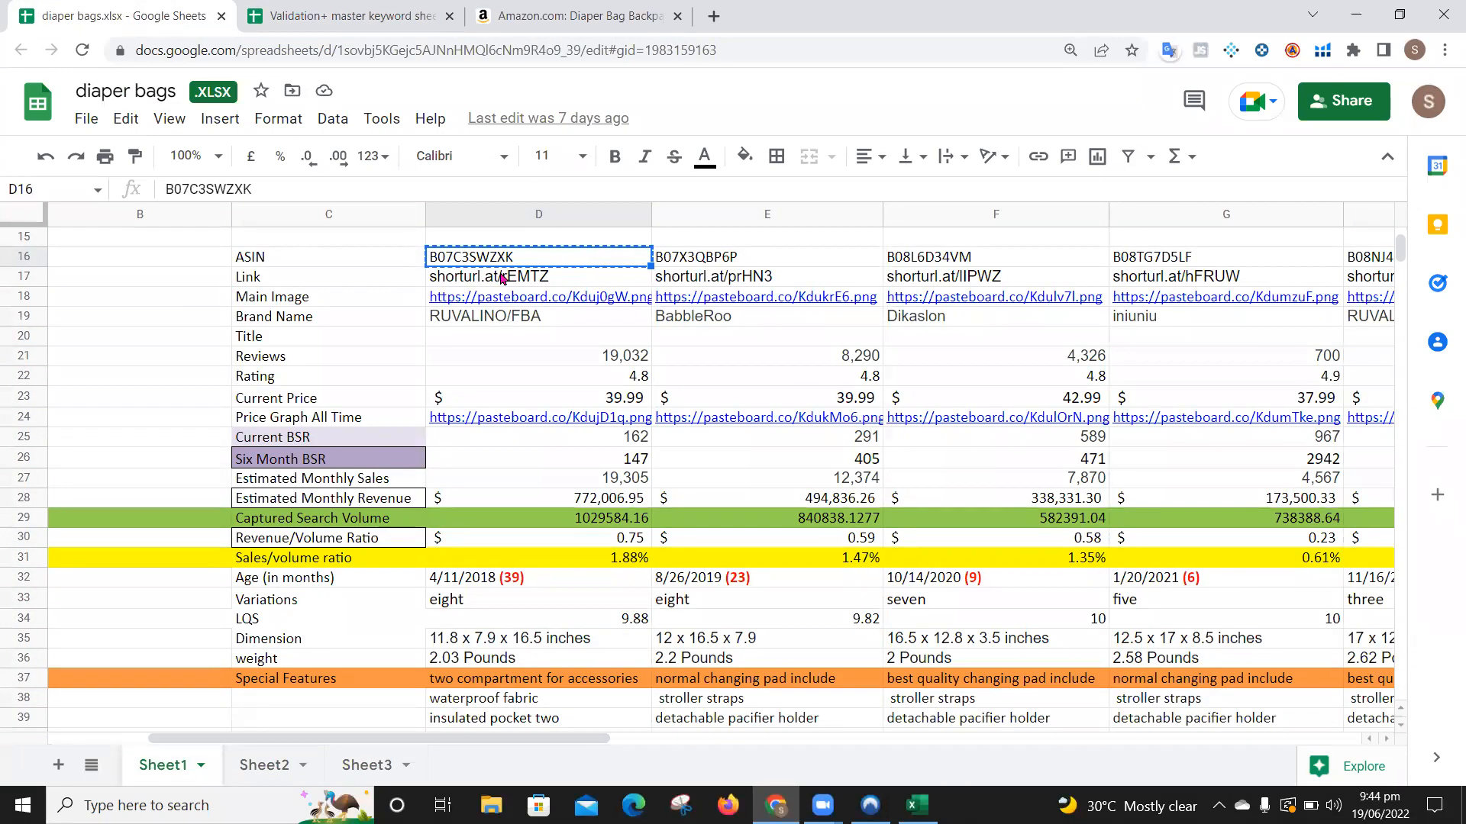
{"action": "left_click", "coordinate": [502, 279]}
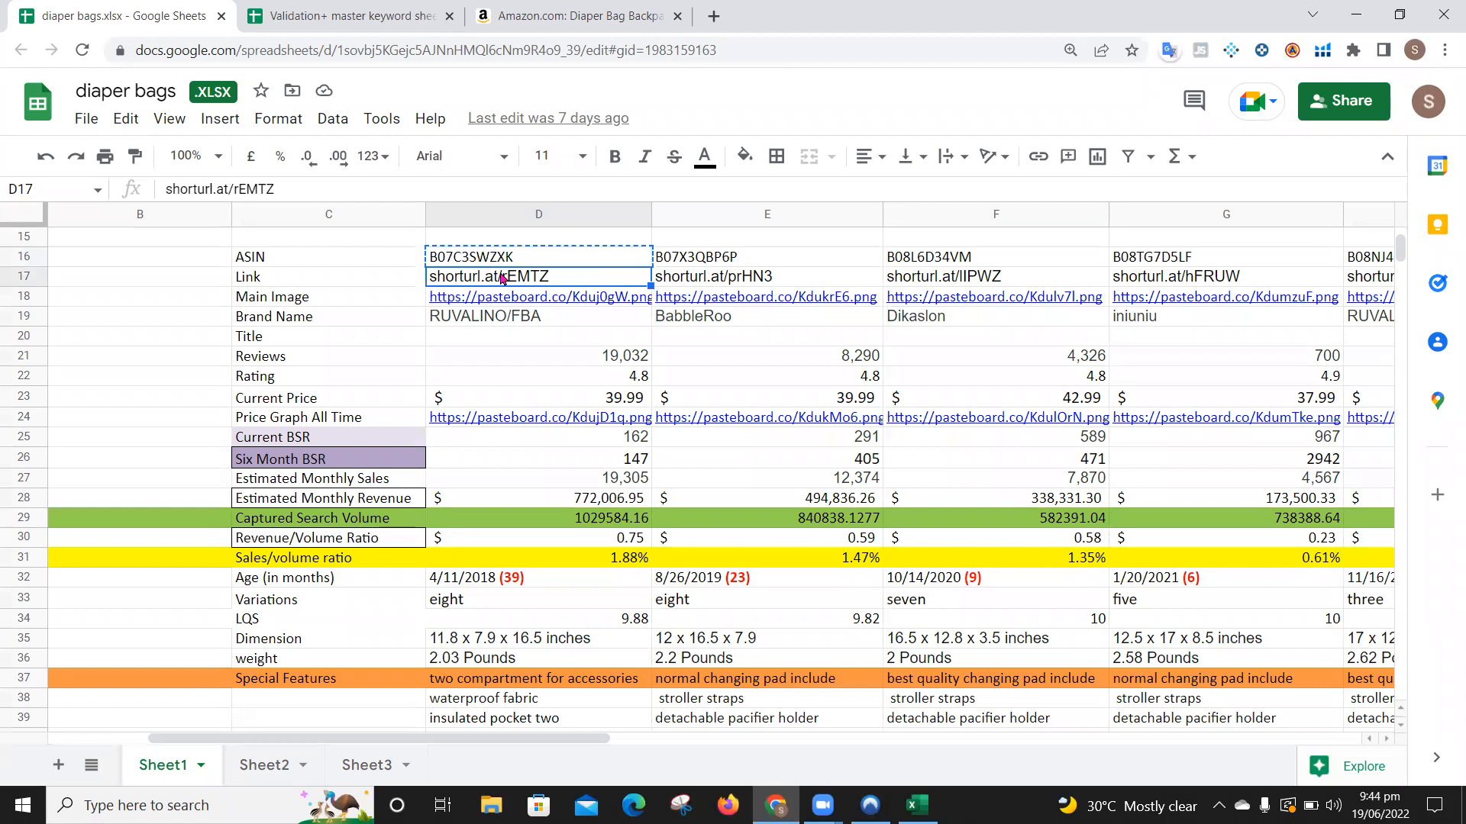
{"action": "key", "text": "ctrl+v"}
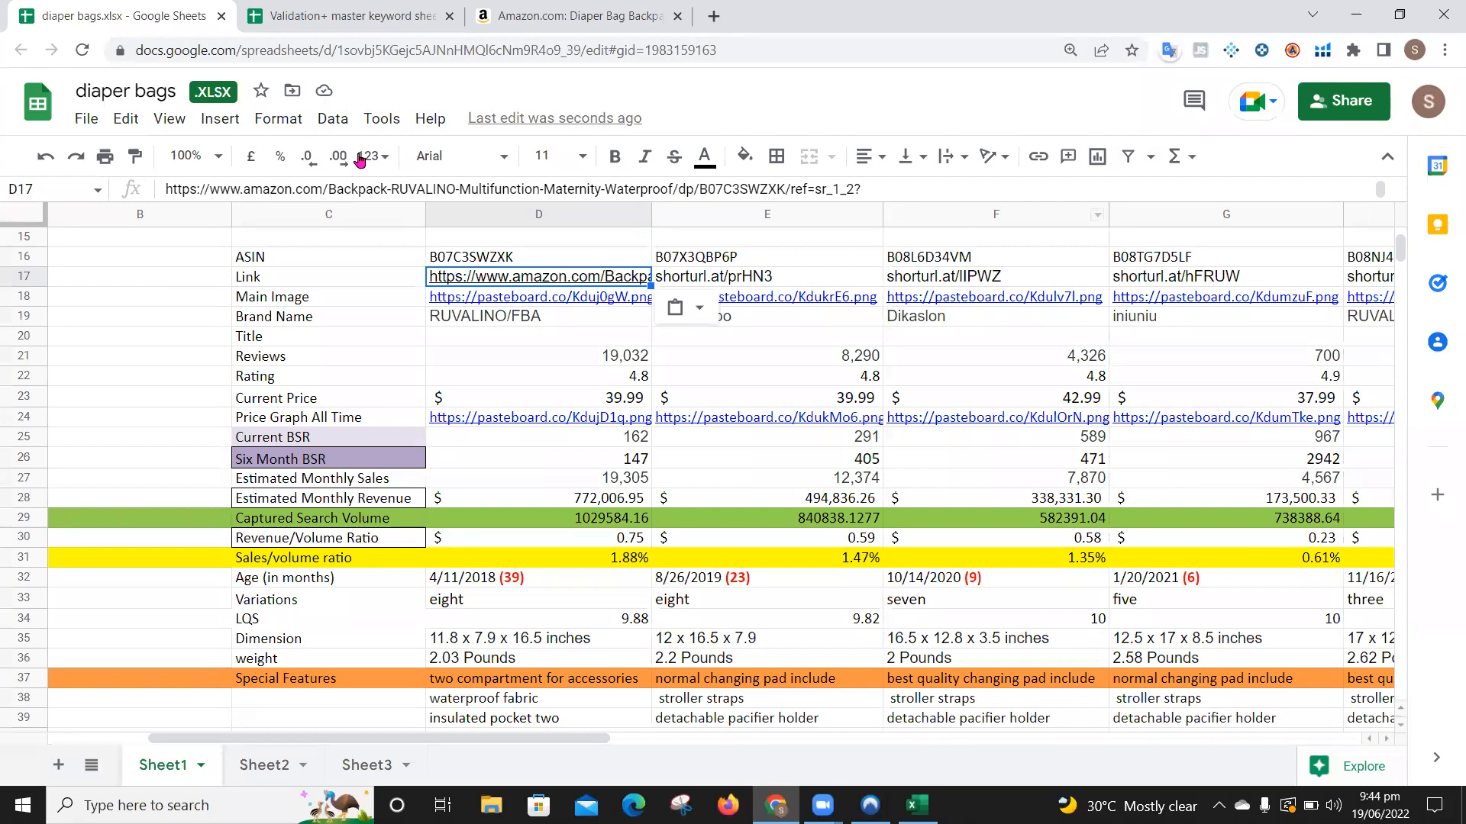
Step: Move the RUVALINO Amazon listing's tab into its own browser window
{"action": "left_click", "coordinate": [579, 16]}
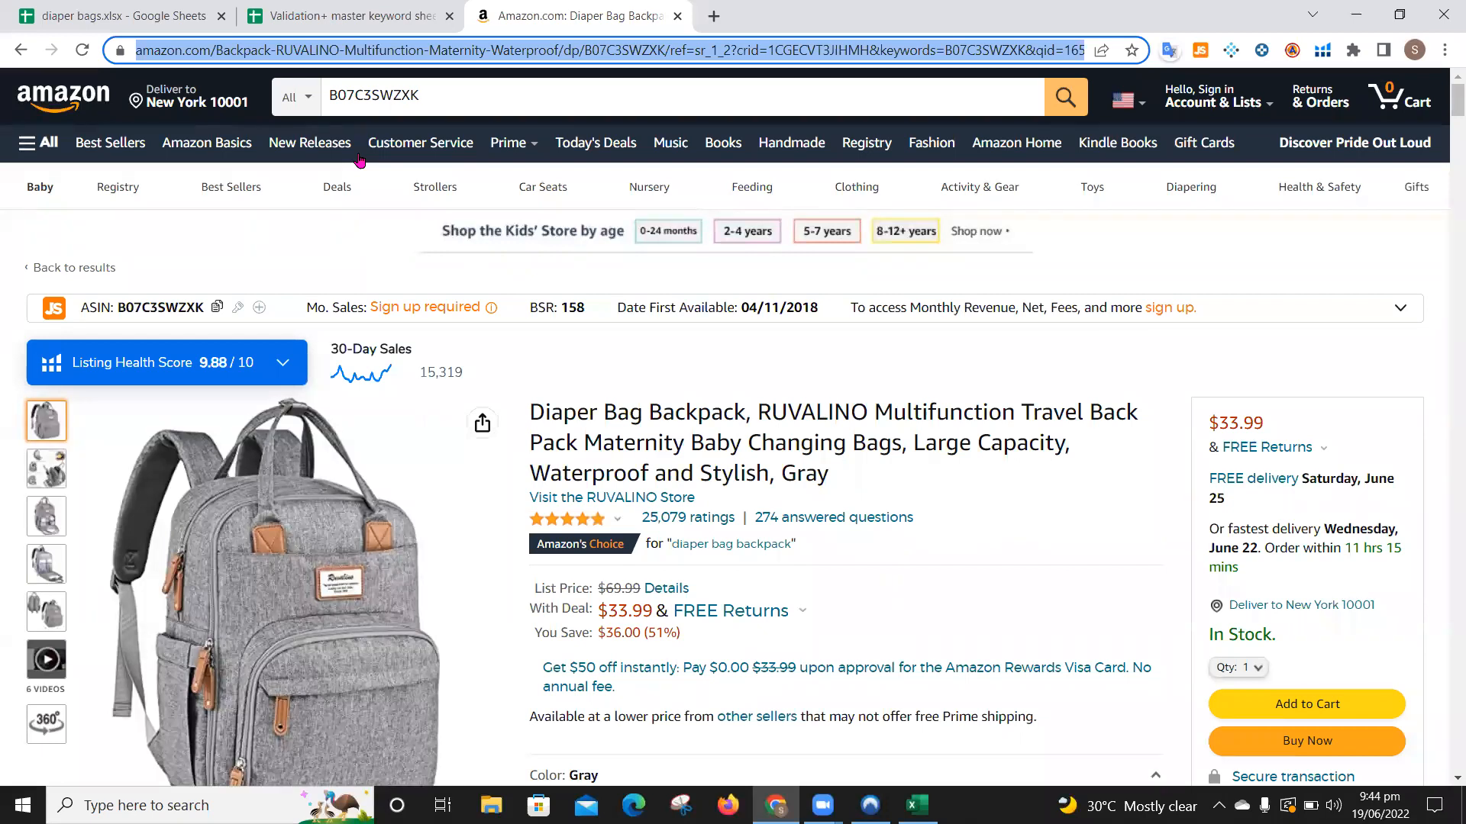
{"action": "right_click", "coordinate": [543, 10]}
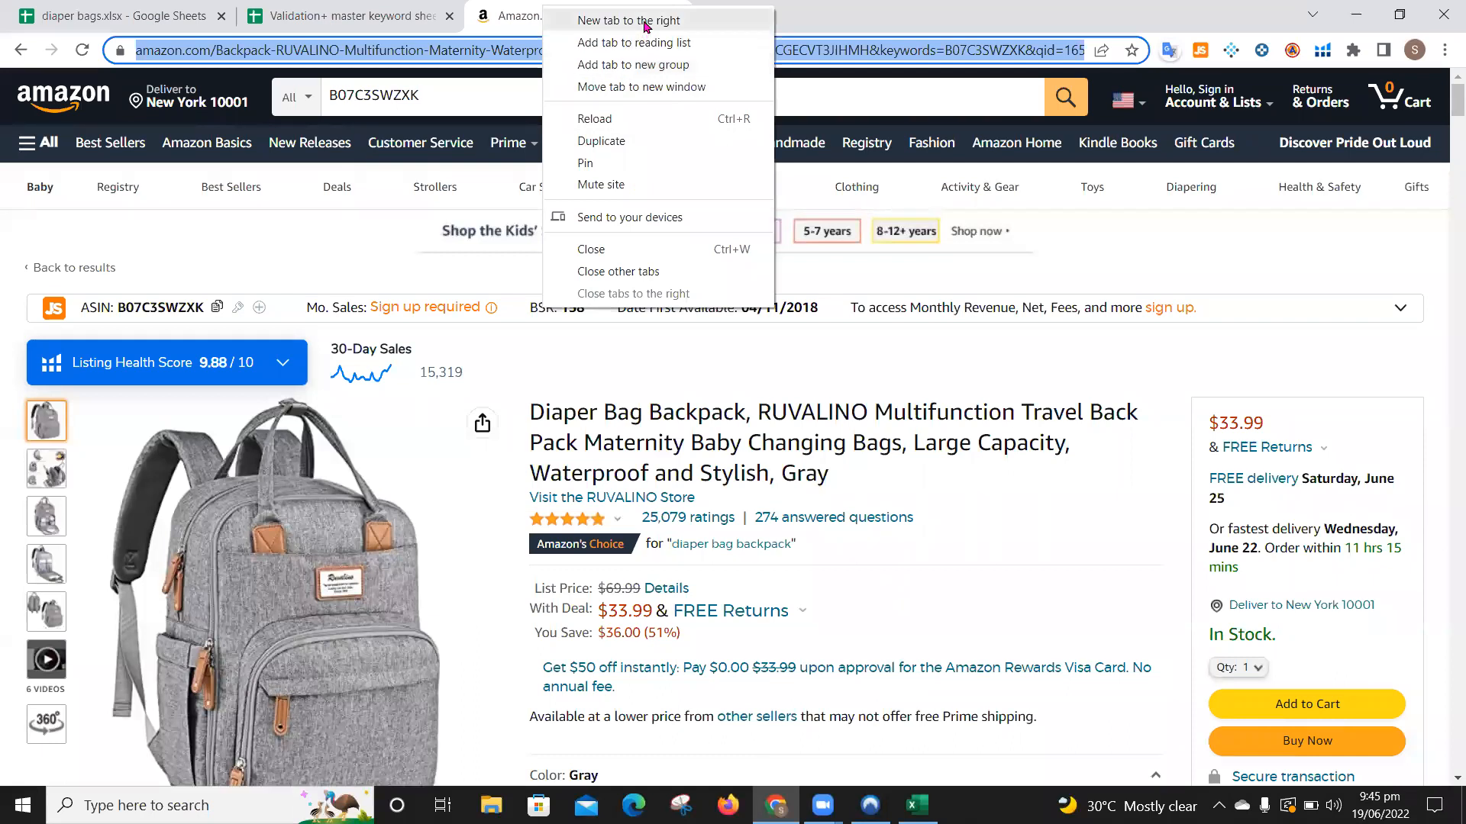
{"action": "left_click", "coordinate": [654, 90]}
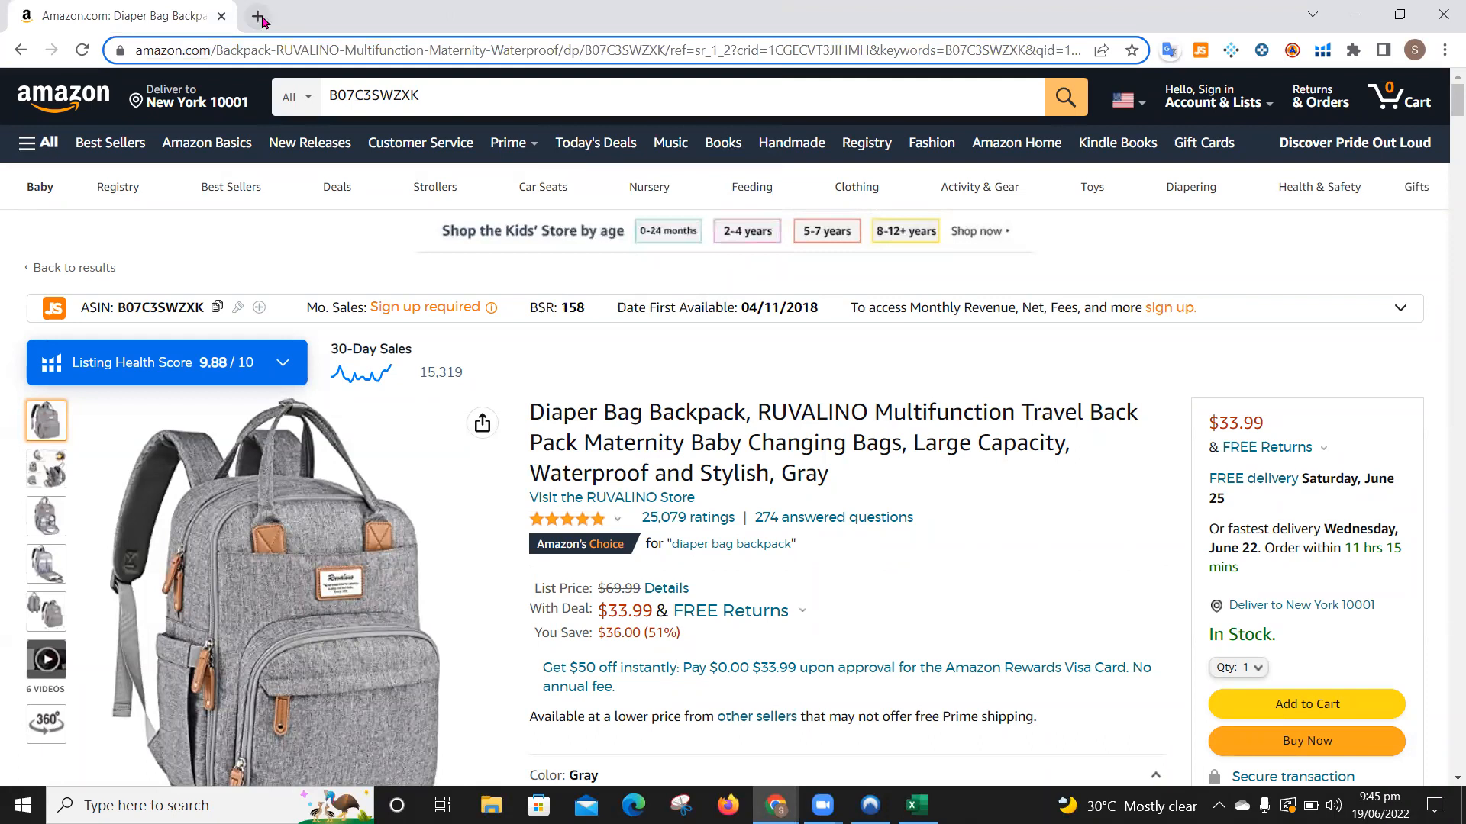
Step: Open google.com.pk in a new tab, search for "bitly url shortener" and open the Bitly website
{"action": "left_click", "coordinate": [259, 16]}
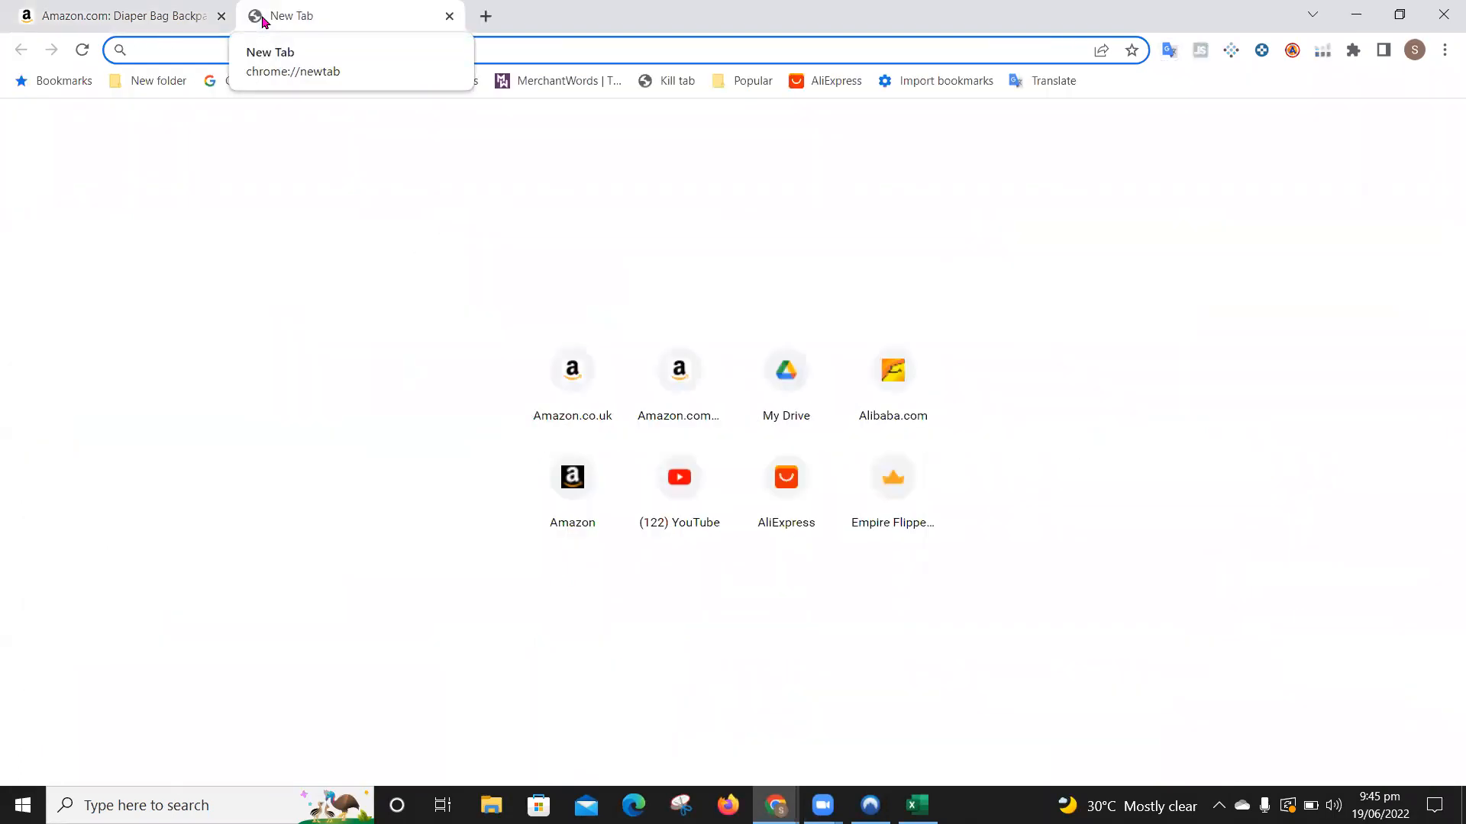
{"action": "type", "text": "google.com.pk"}
{"action": "key", "text": "Return"}
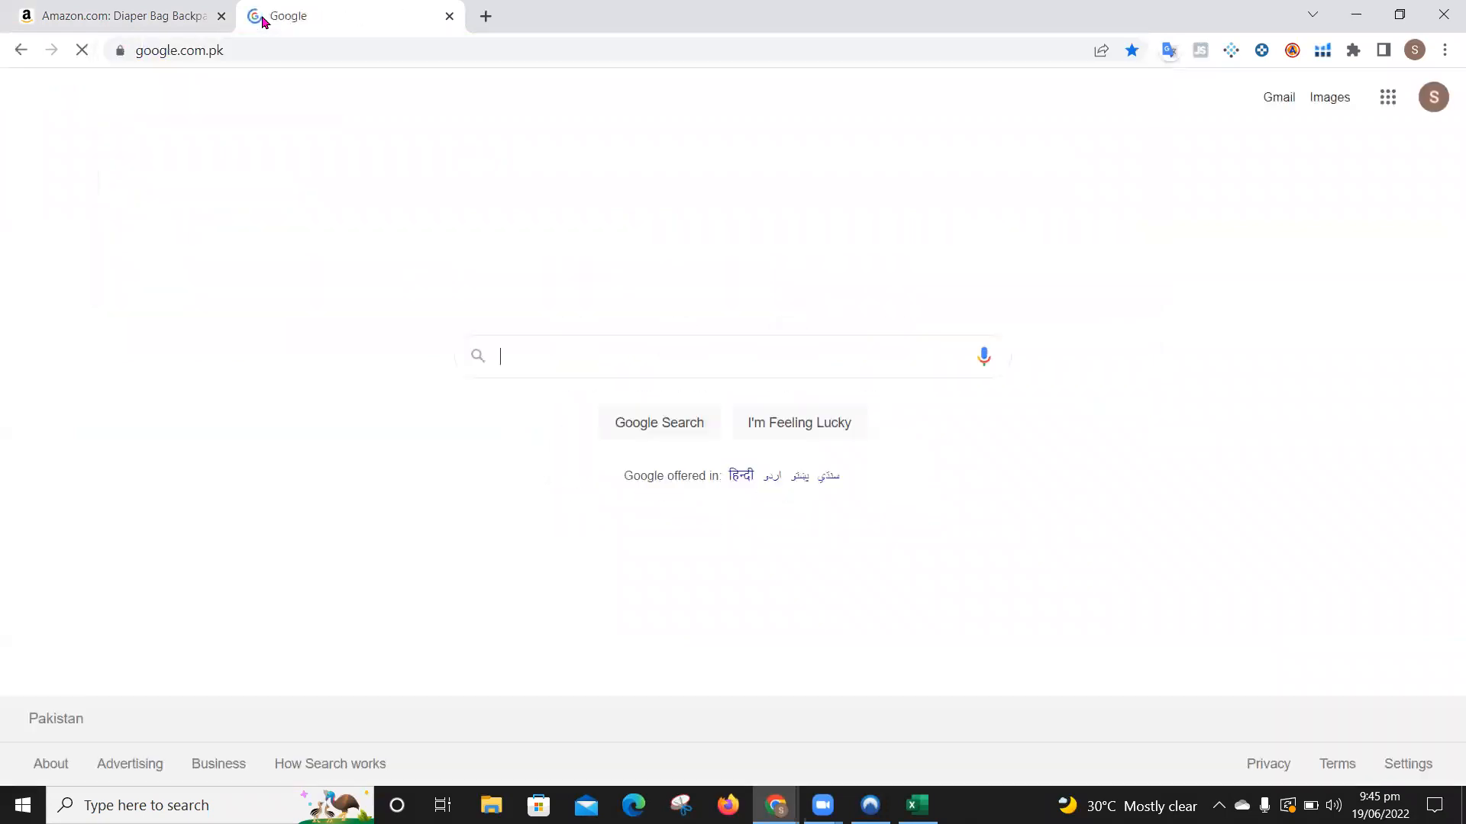
{"action": "type", "text": "bit"}
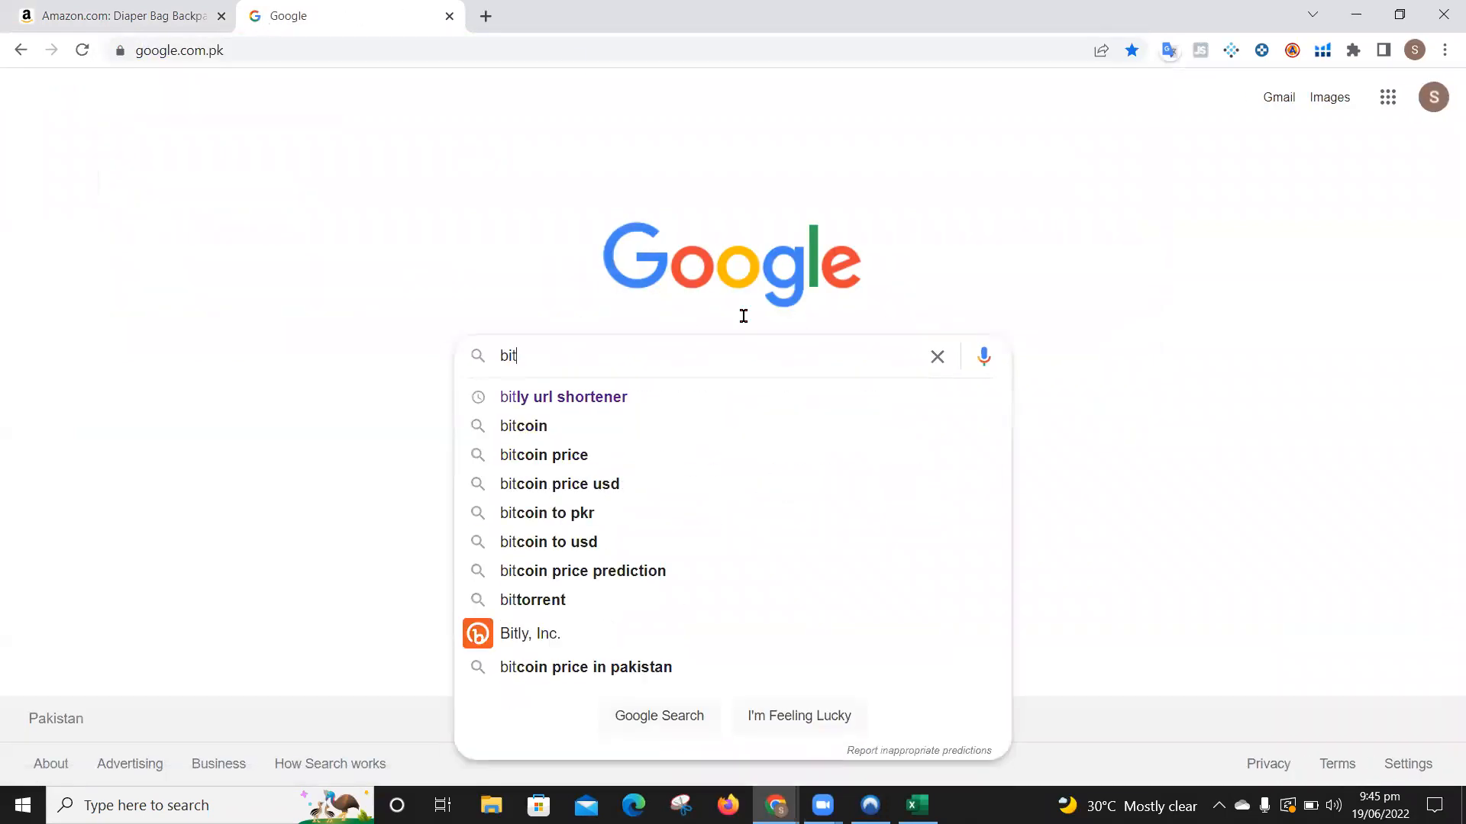
{"action": "left_click", "coordinate": [617, 400]}
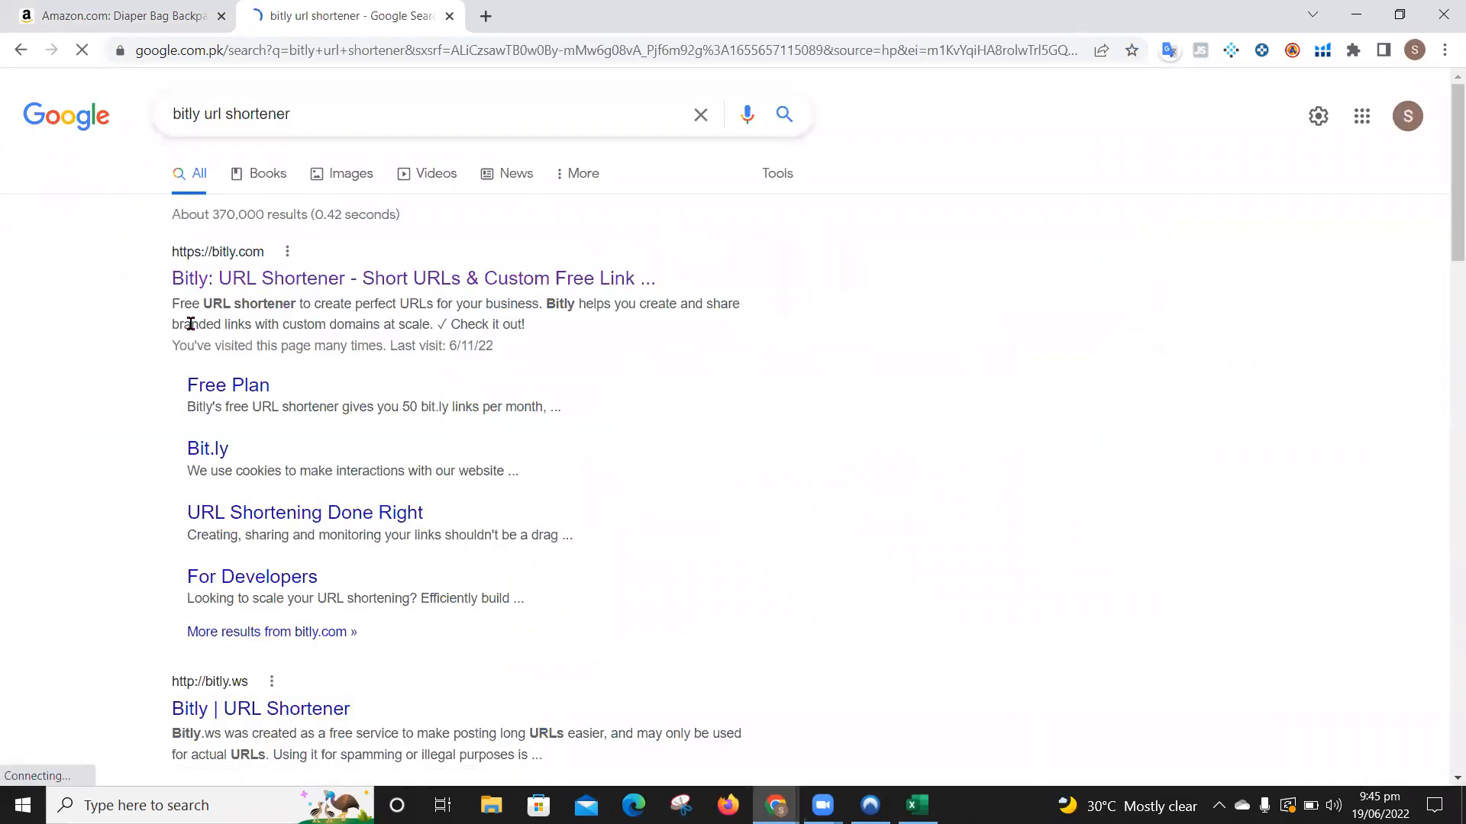
{"action": "left_click", "coordinate": [229, 283]}
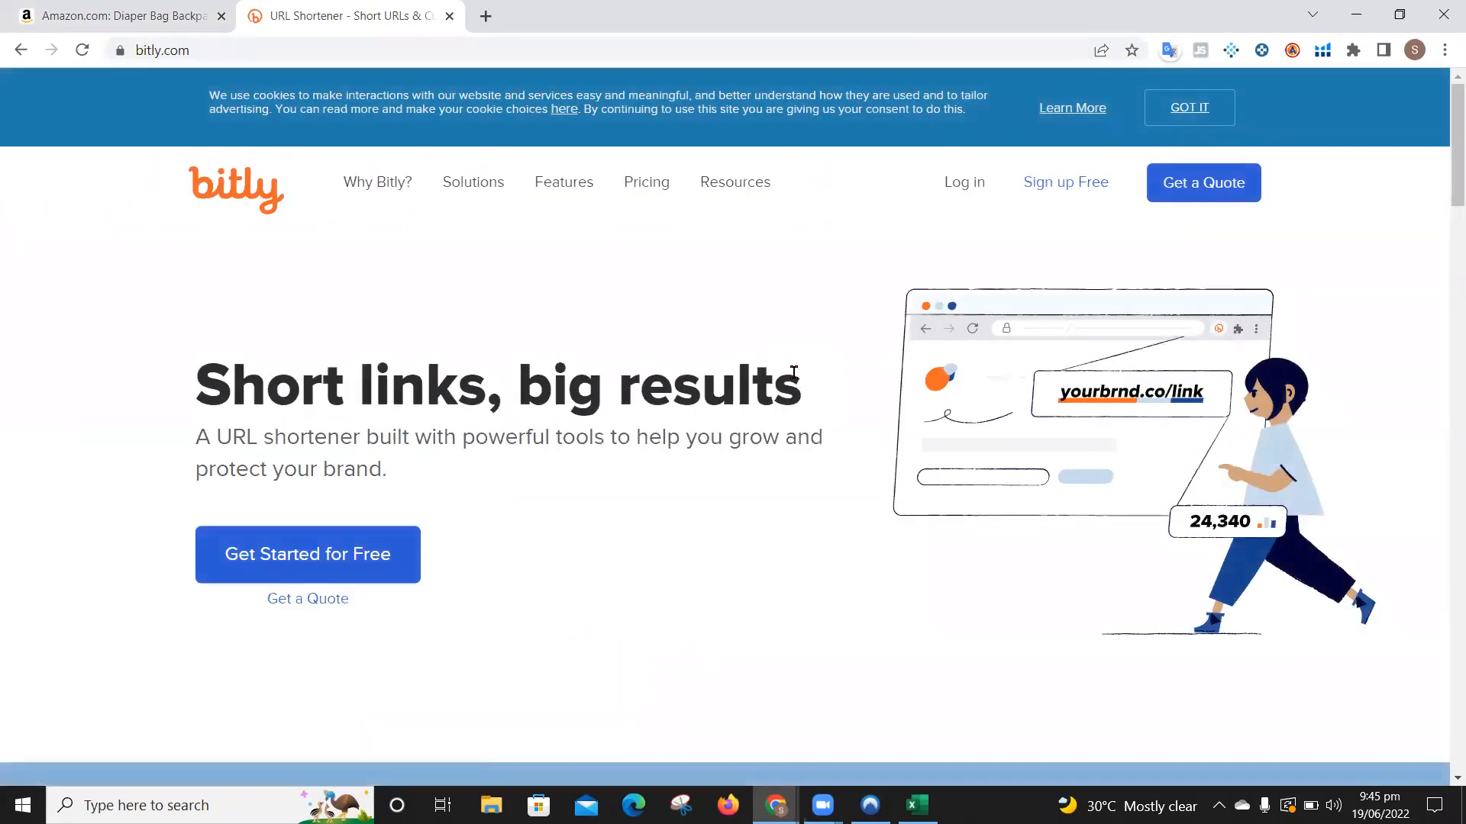
Step: Shorten the copied RUVALINO listing address with Bitly's link shortener and copy the resulting short link
{"action": "scroll", "coordinate": [993, 464], "scroll_direction": "down", "scroll_amount": 6}
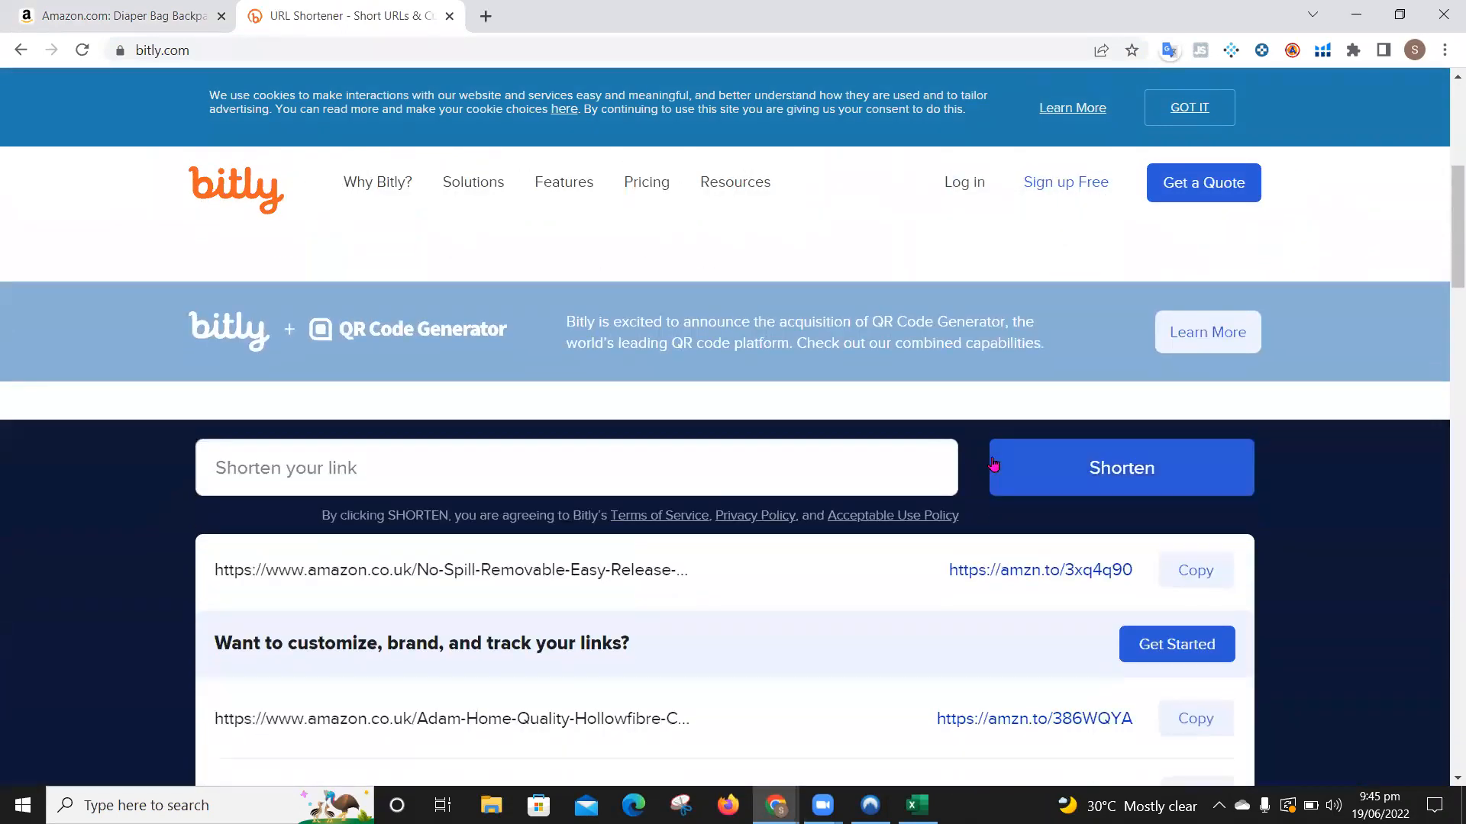
{"action": "left_click", "coordinate": [315, 466]}
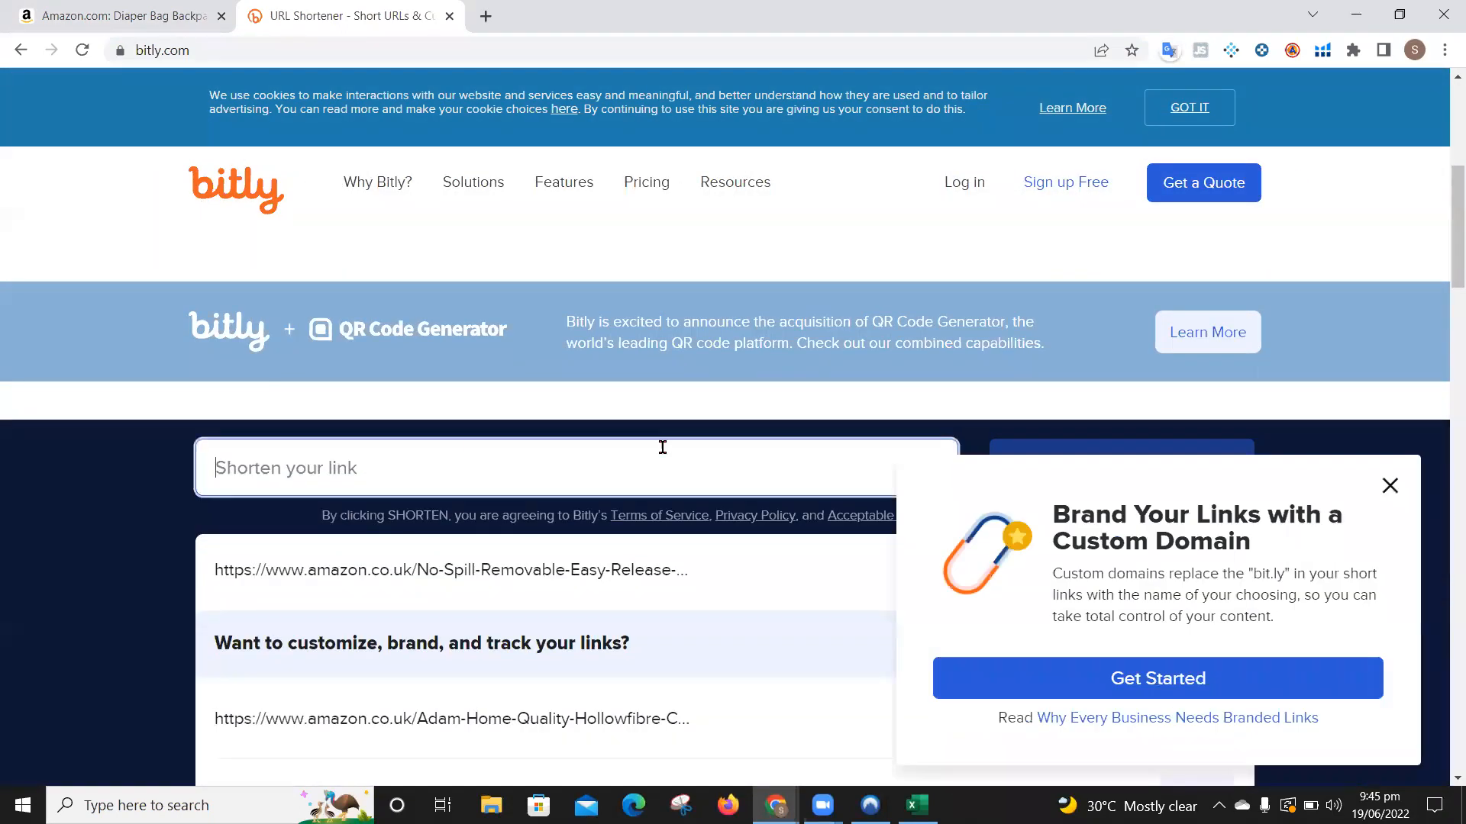
{"action": "left_click", "coordinate": [1388, 484]}
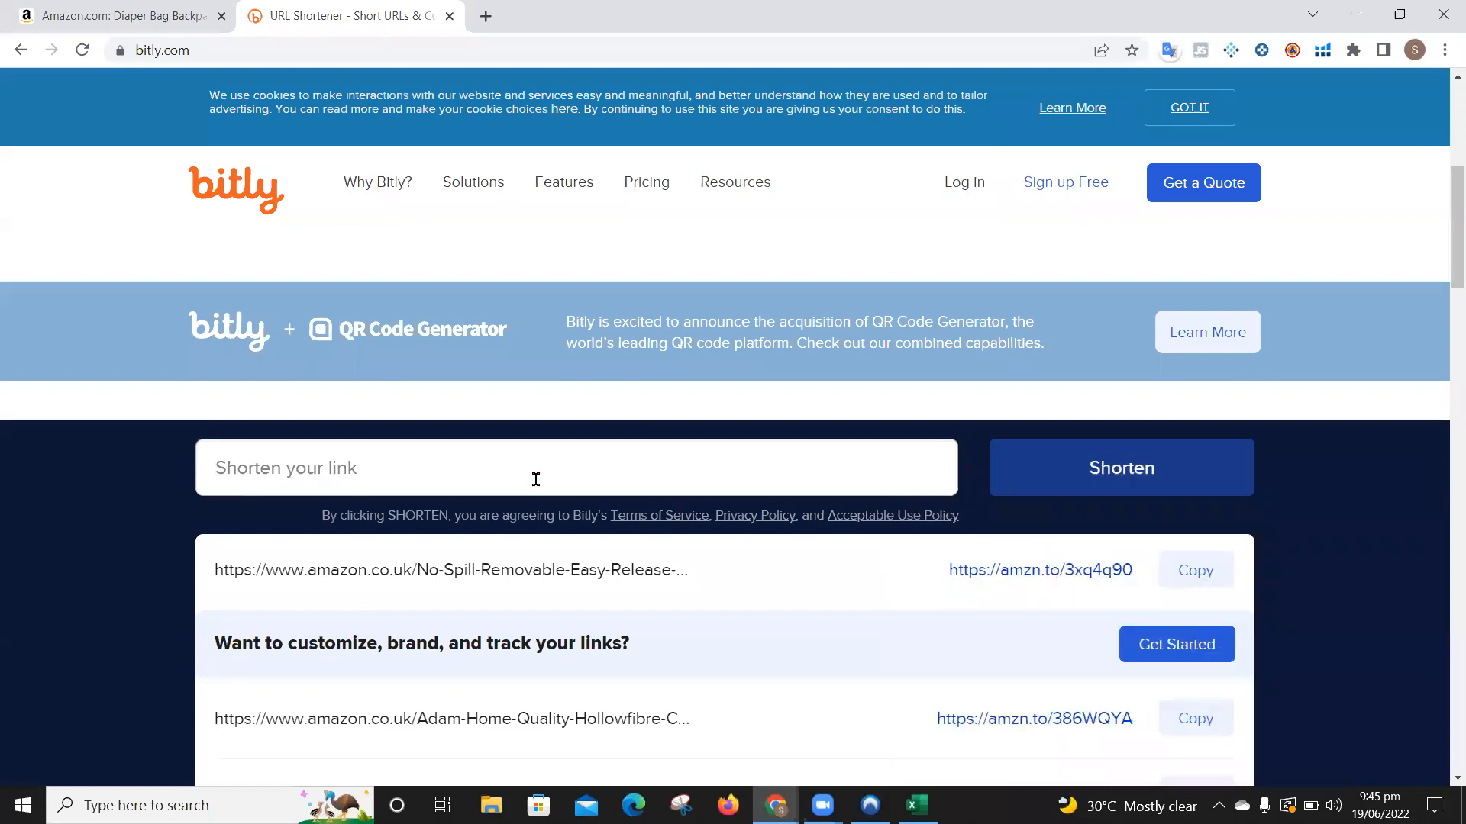
{"action": "left_click", "coordinate": [536, 479]}
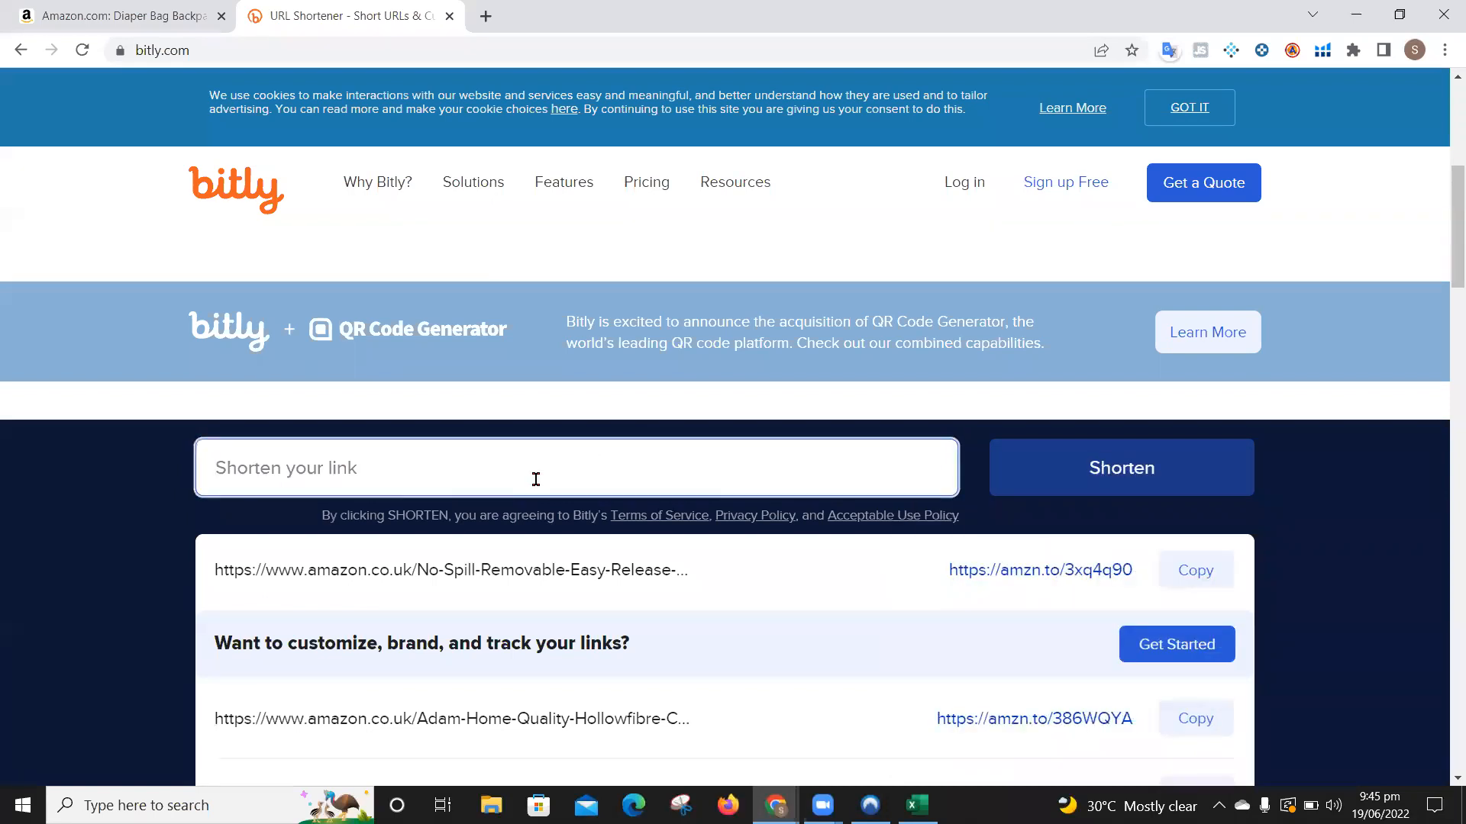
{"action": "key", "text": "ctrl+v"}
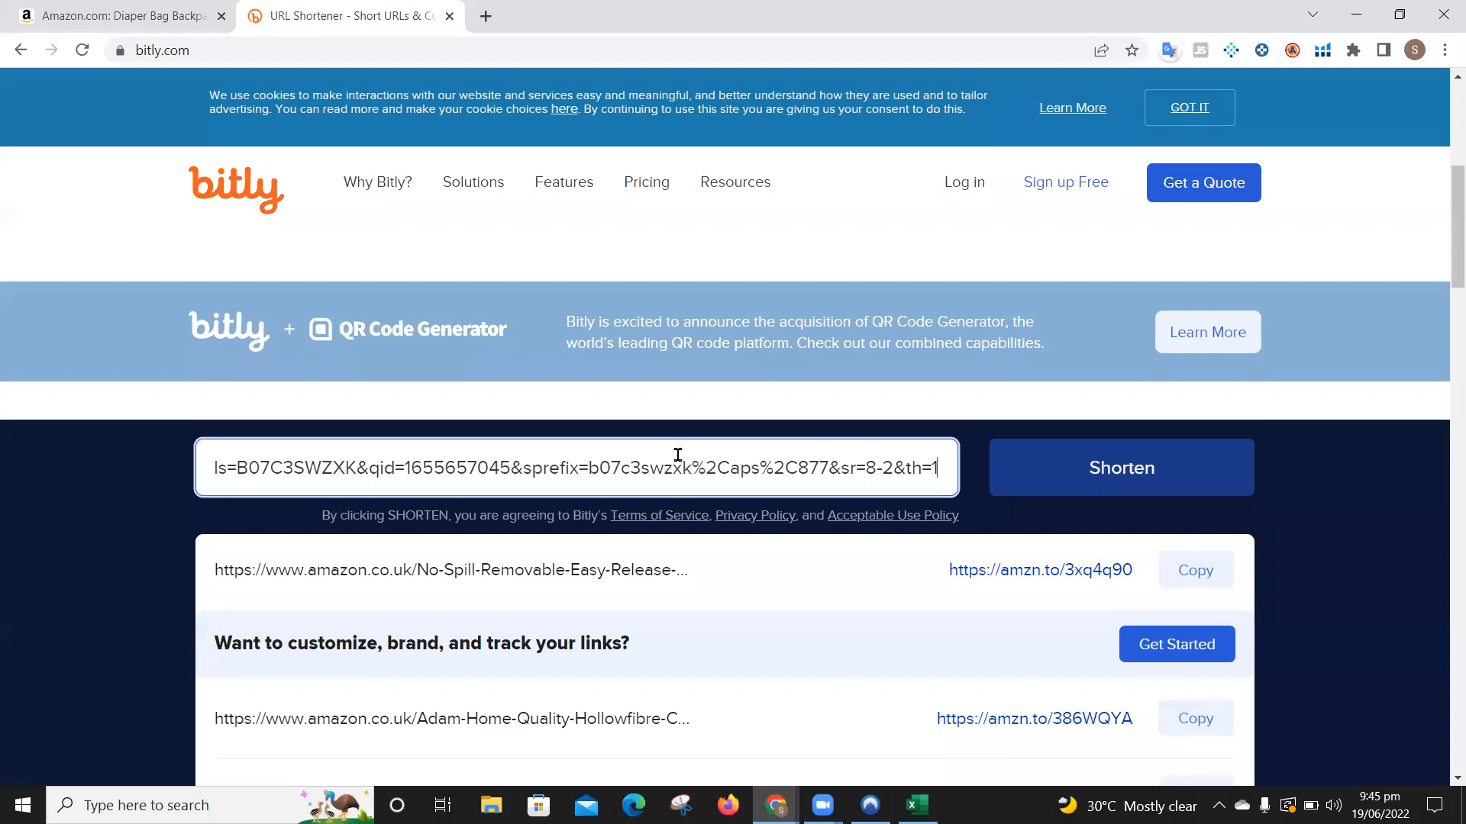
{"action": "left_click", "coordinate": [1128, 471]}
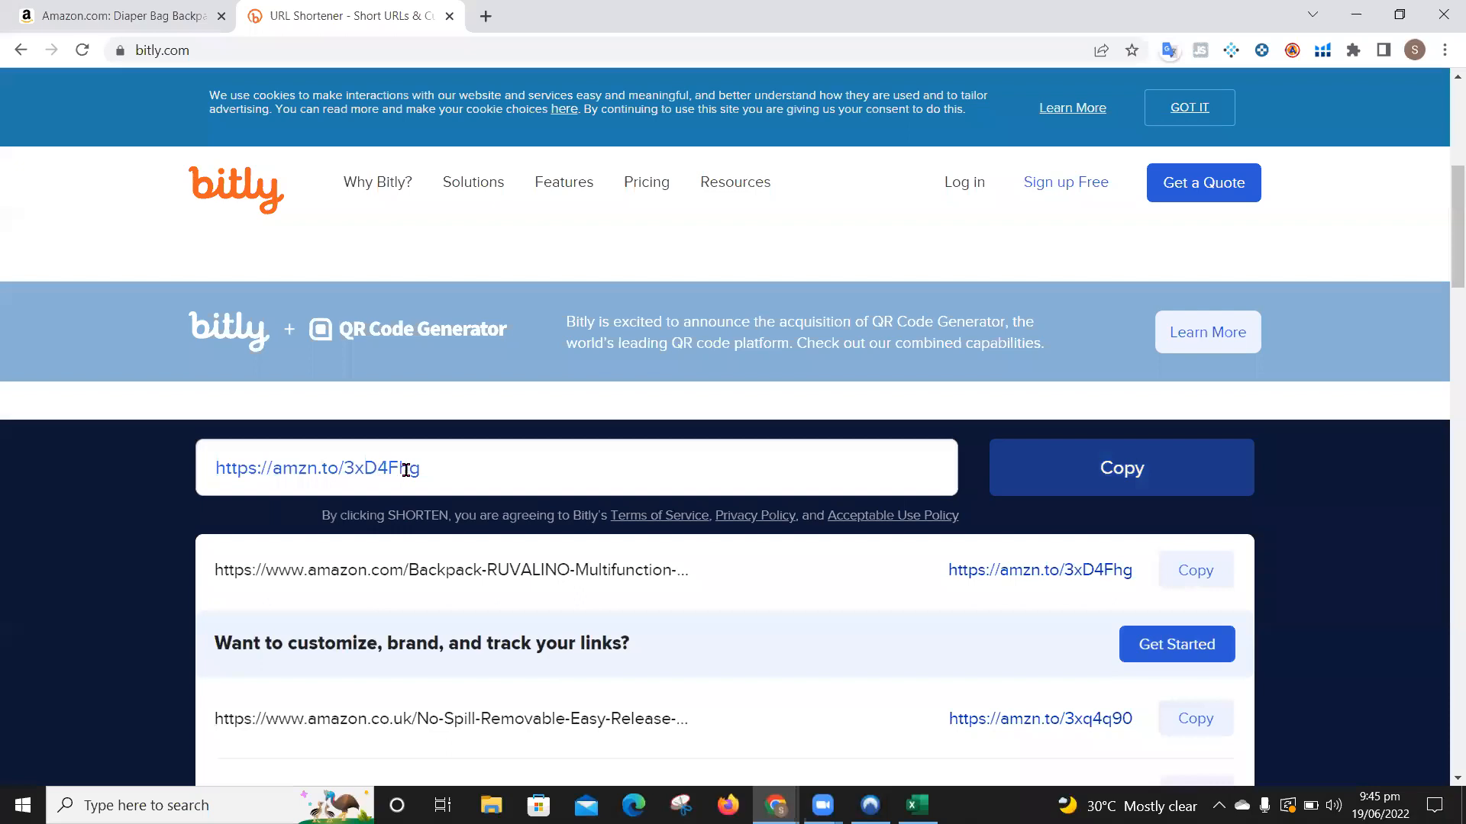
{"action": "left_click", "coordinate": [1049, 463]}
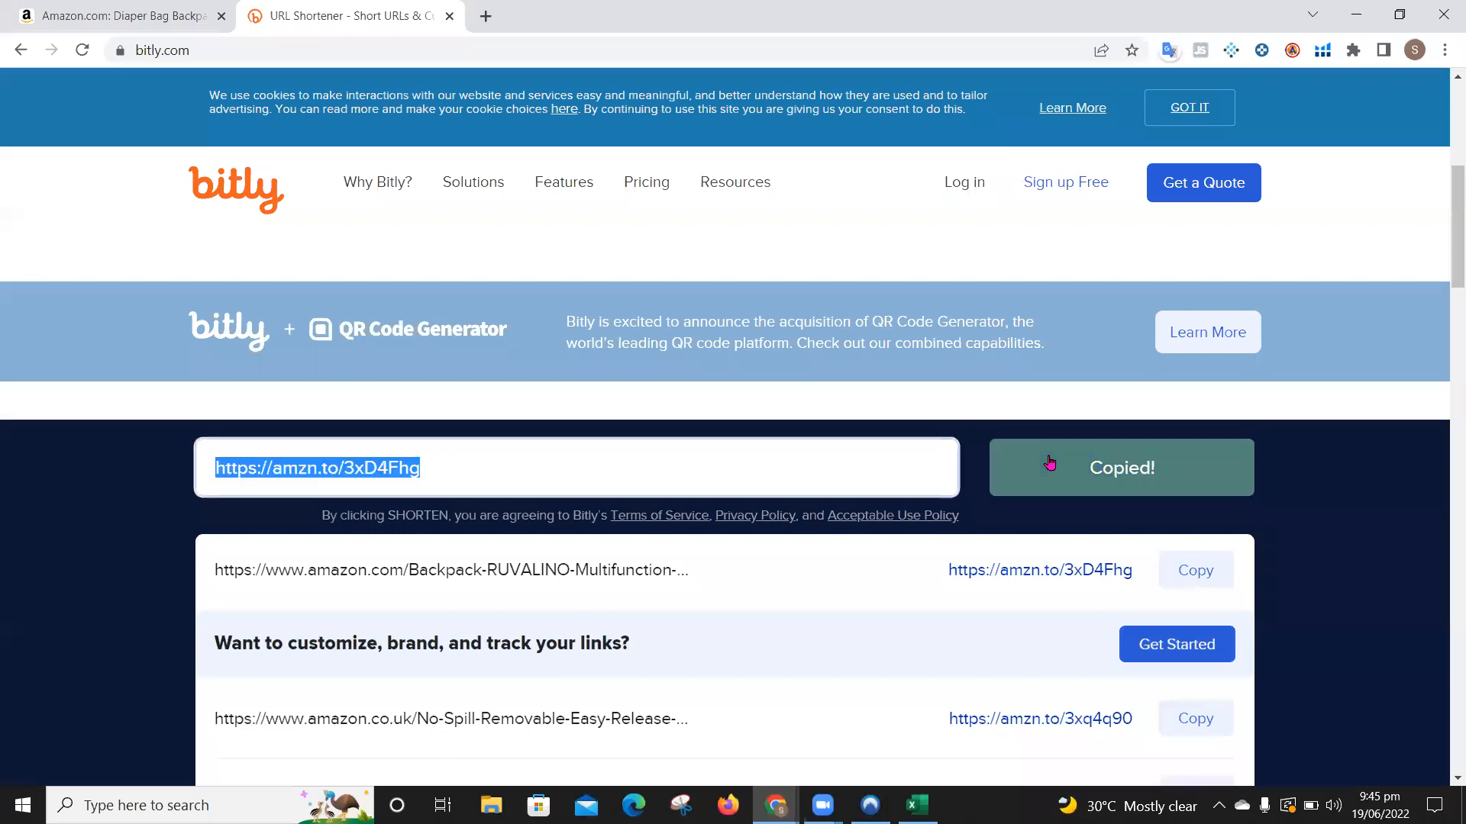
{"action": "key", "text": "alt+Tab"}
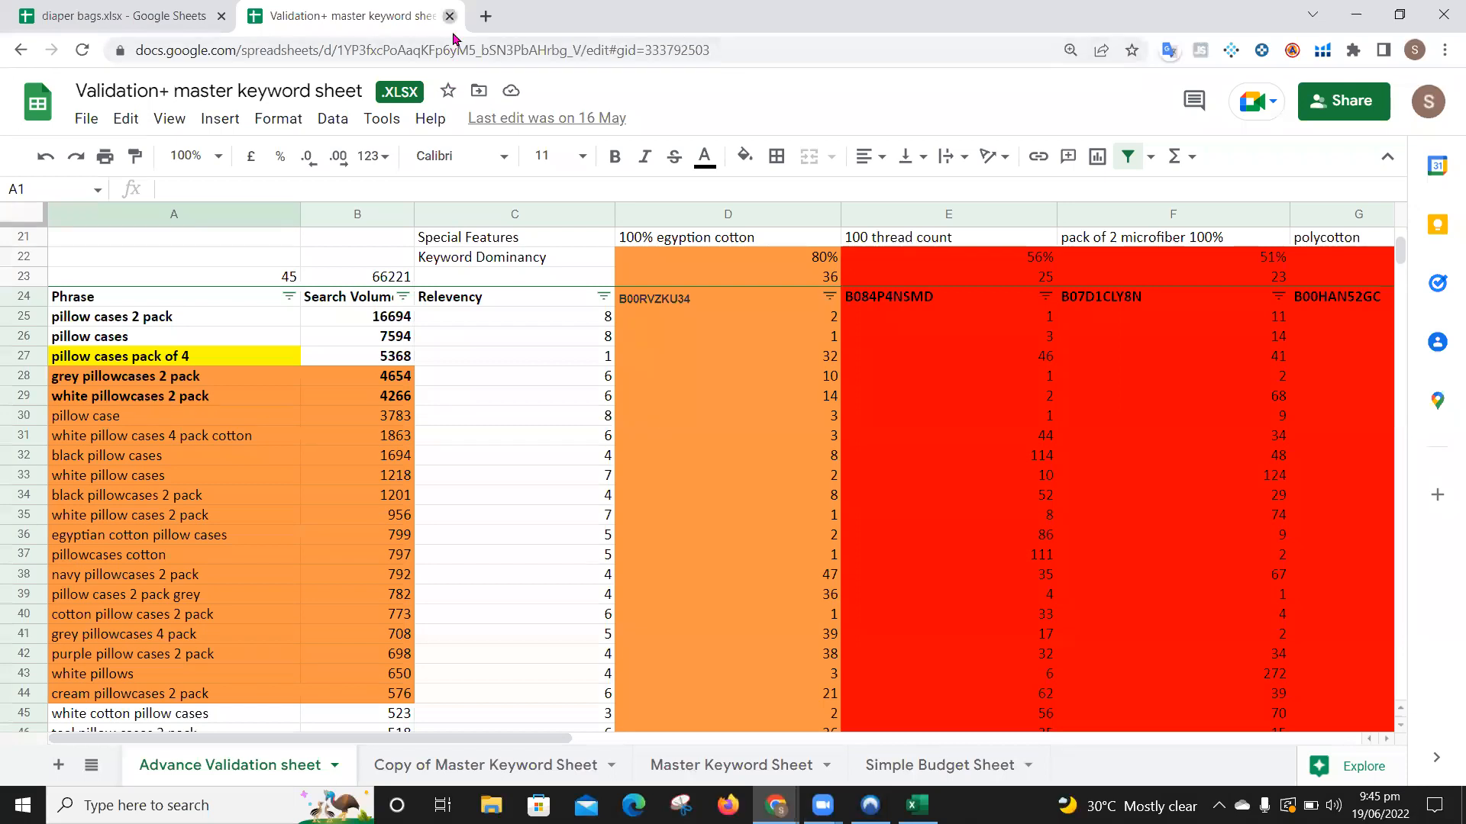
{"action": "key", "text": "ctrl+w"}
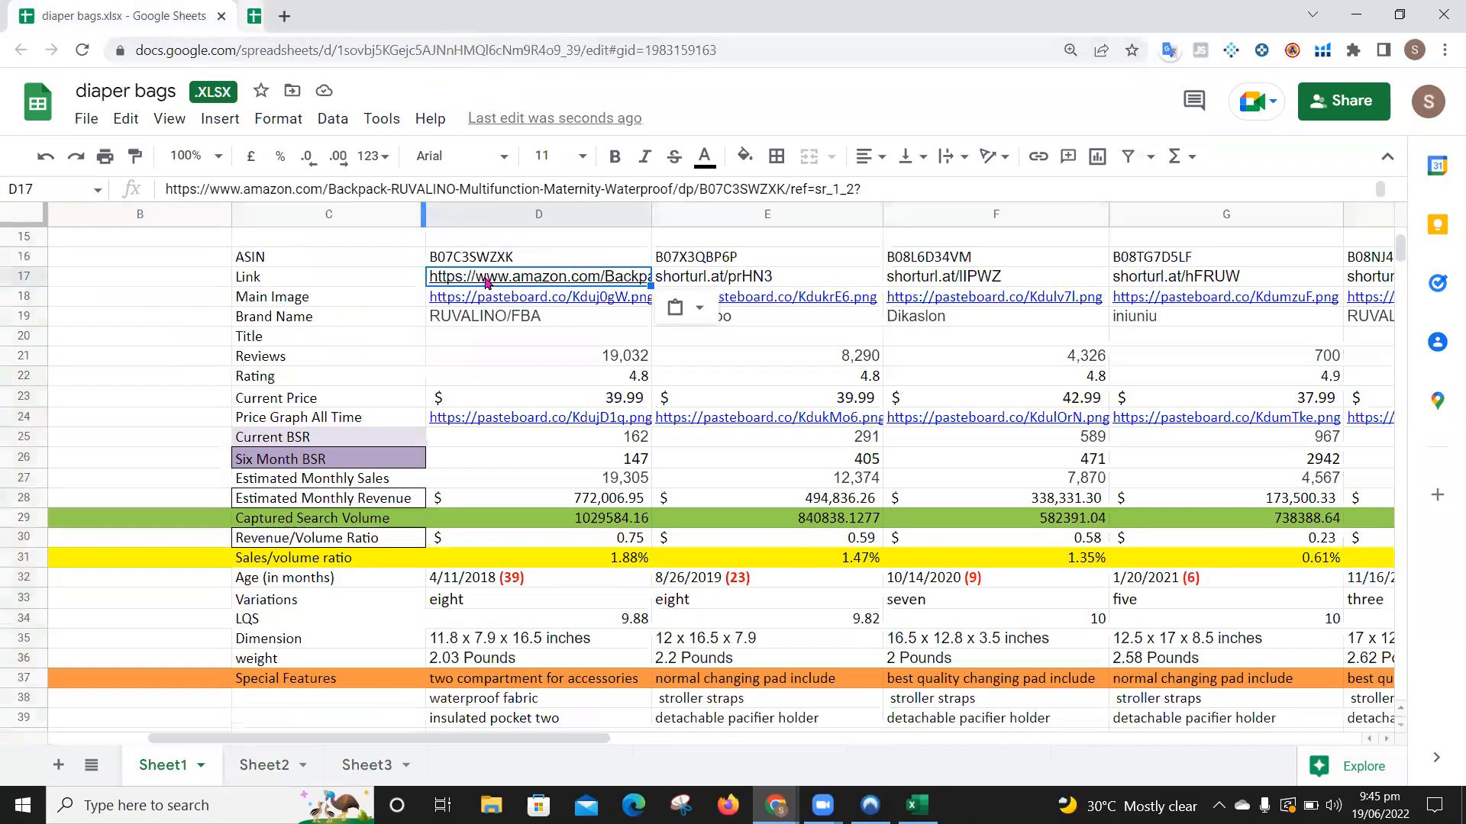
{"action": "key", "text": "ctrl+v"}
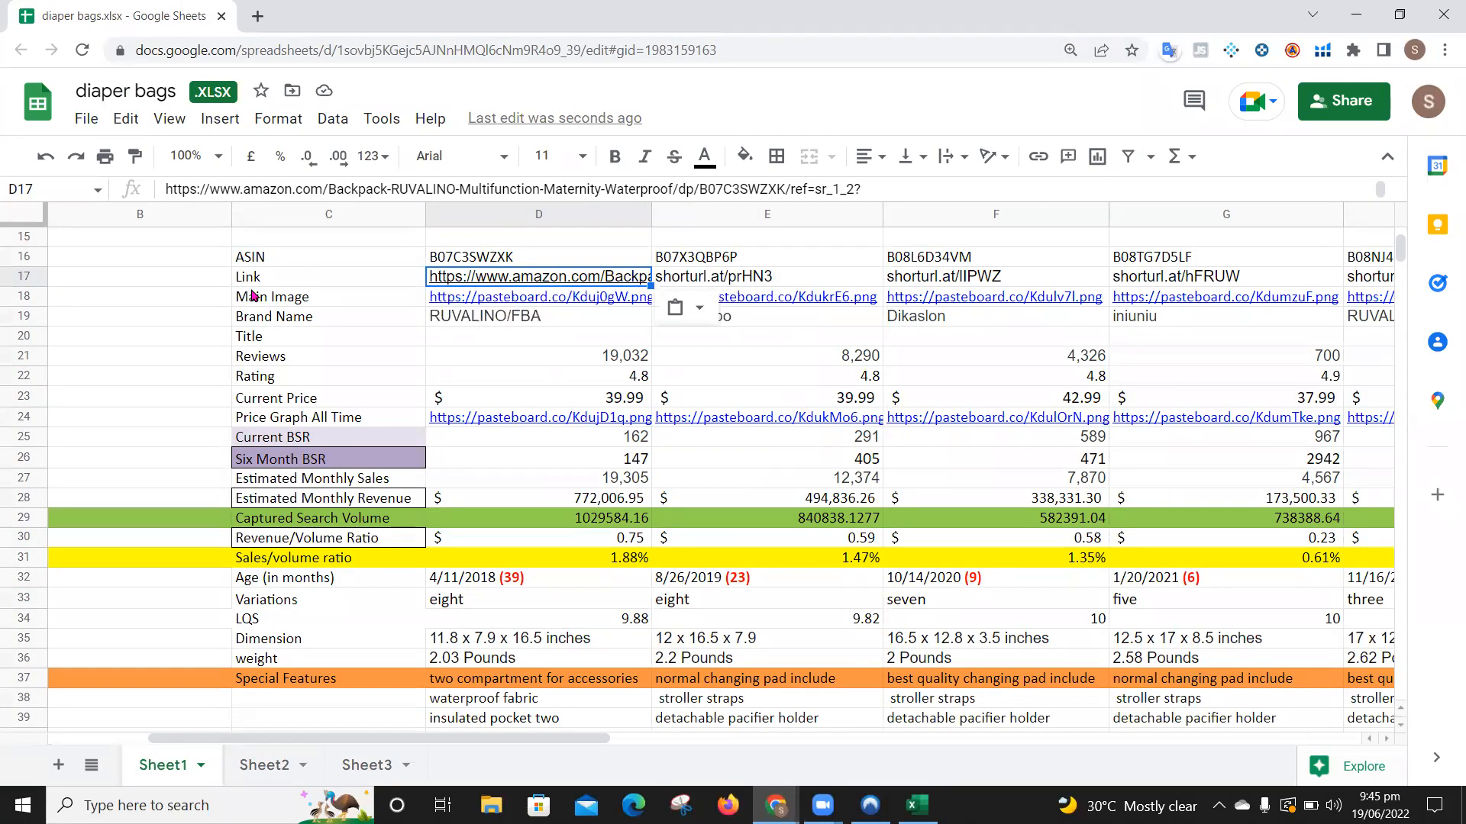
{"action": "key", "text": "ctrl+v"}
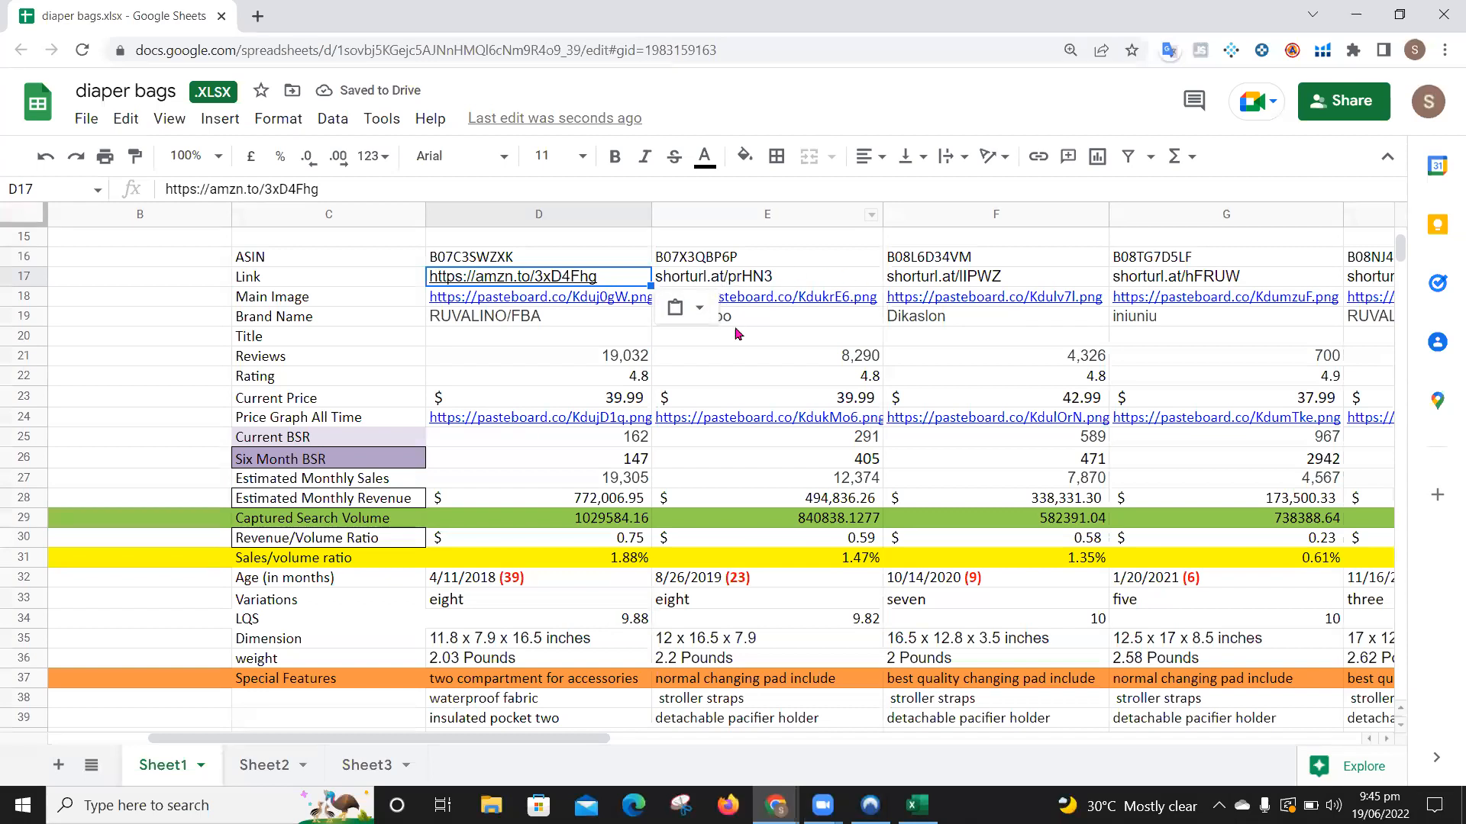
Step: Review the competitors' short links in row 17 and the first competitor's Main Image link in D18
{"action": "mouse_move", "coordinate": [771, 419]}
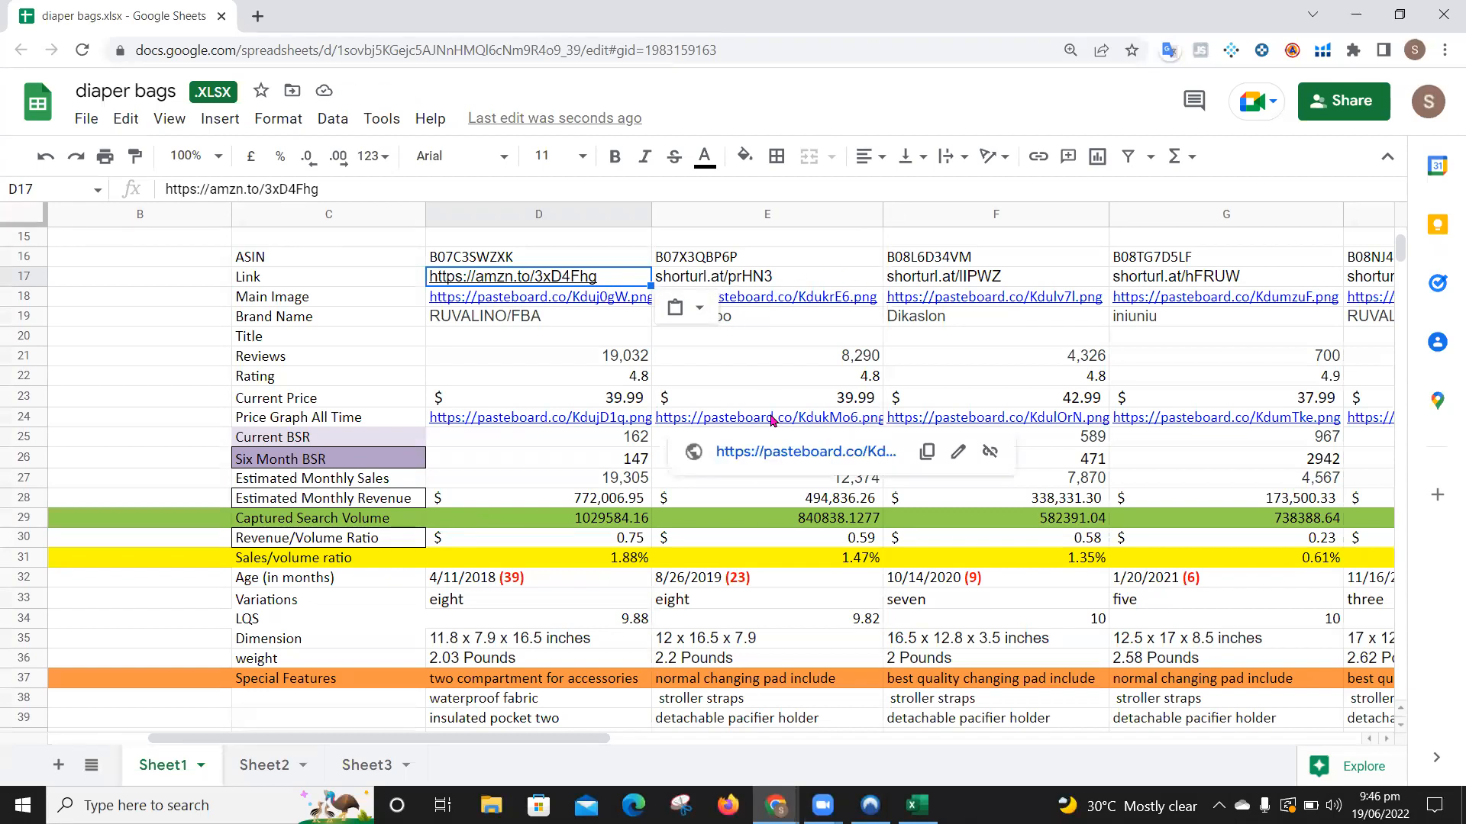
{"action": "key", "text": "Right"}
{"action": "key", "text": "Right"}
{"action": "key", "text": "Right"}
{"action": "key", "text": "Right"}
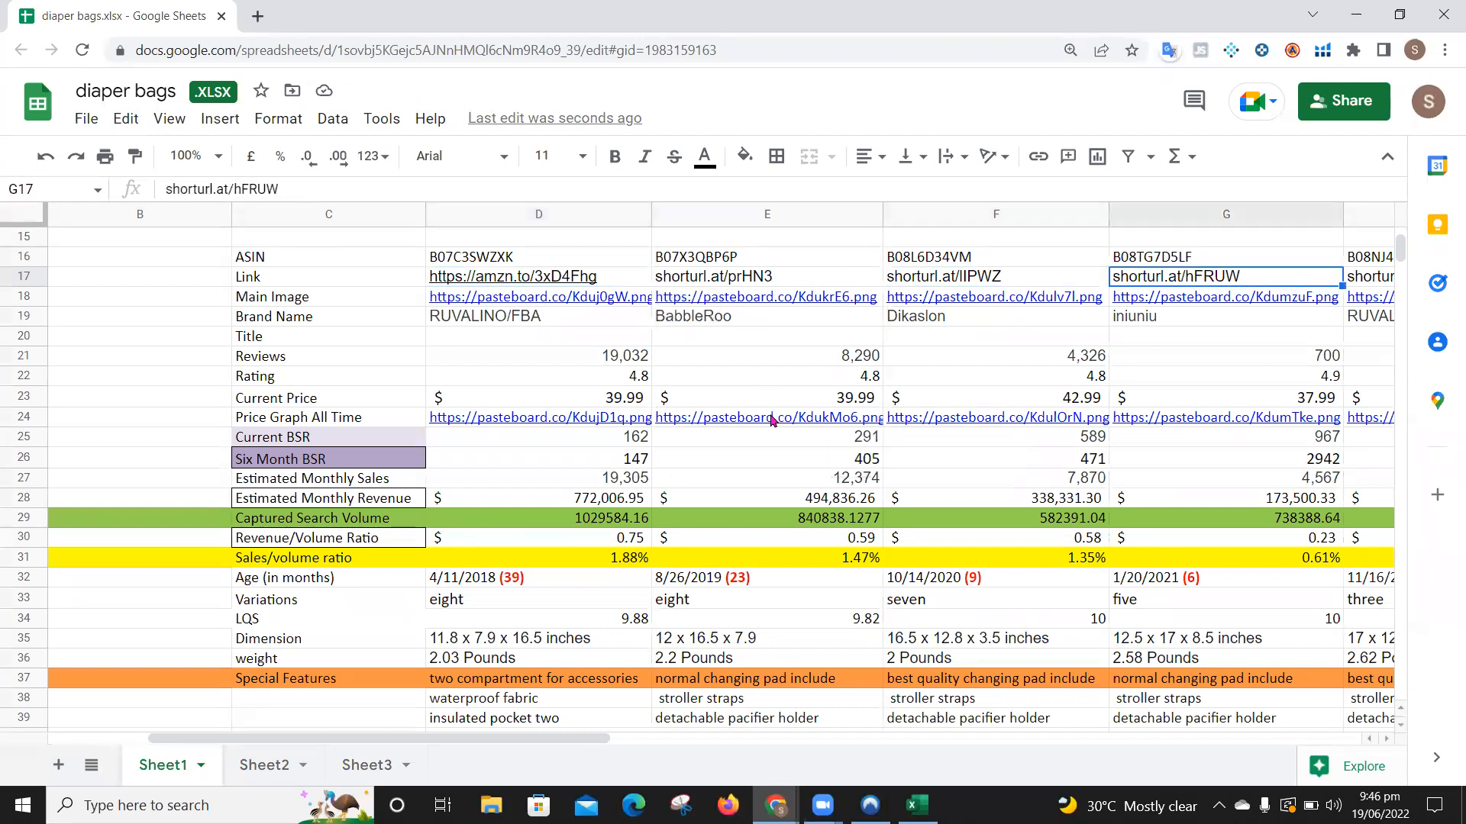
{"action": "key", "text": "Left"}
{"action": "key", "text": "Left"}
{"action": "key", "text": "Left"}
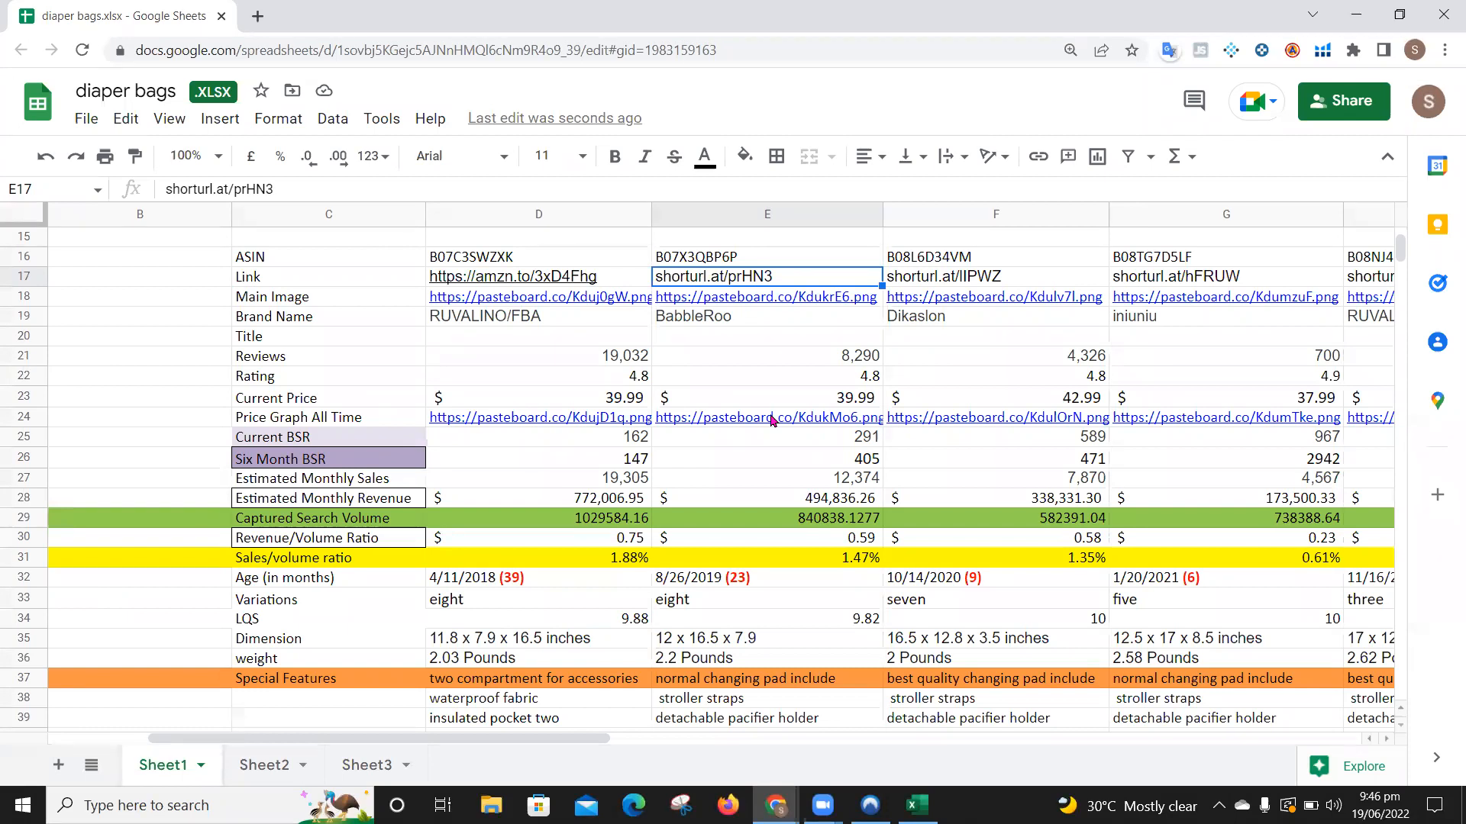
{"action": "key", "text": "Left"}
{"action": "key", "text": "Left"}
{"action": "key", "text": "Down"}
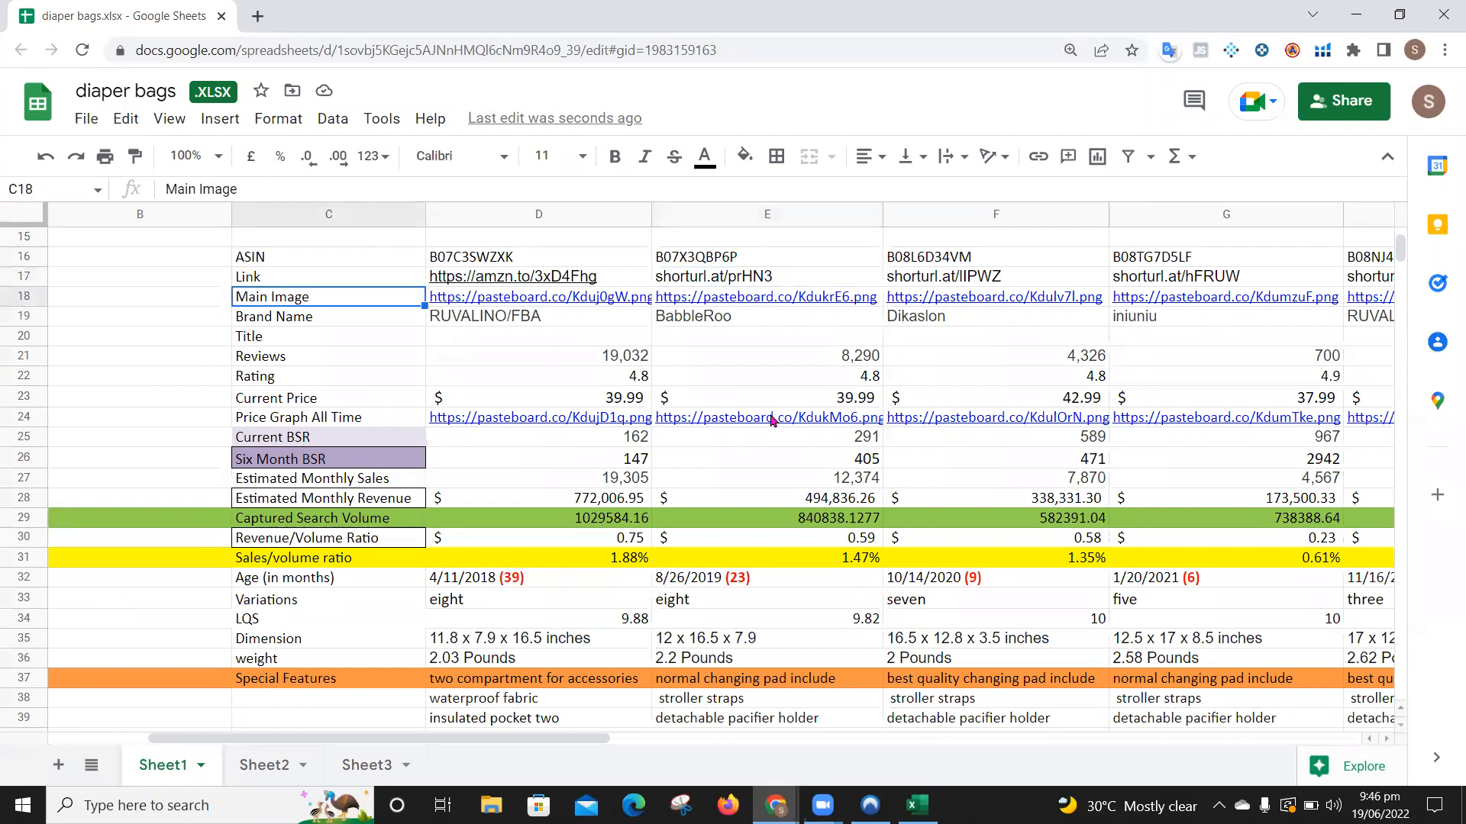
{"action": "key", "text": "Right"}
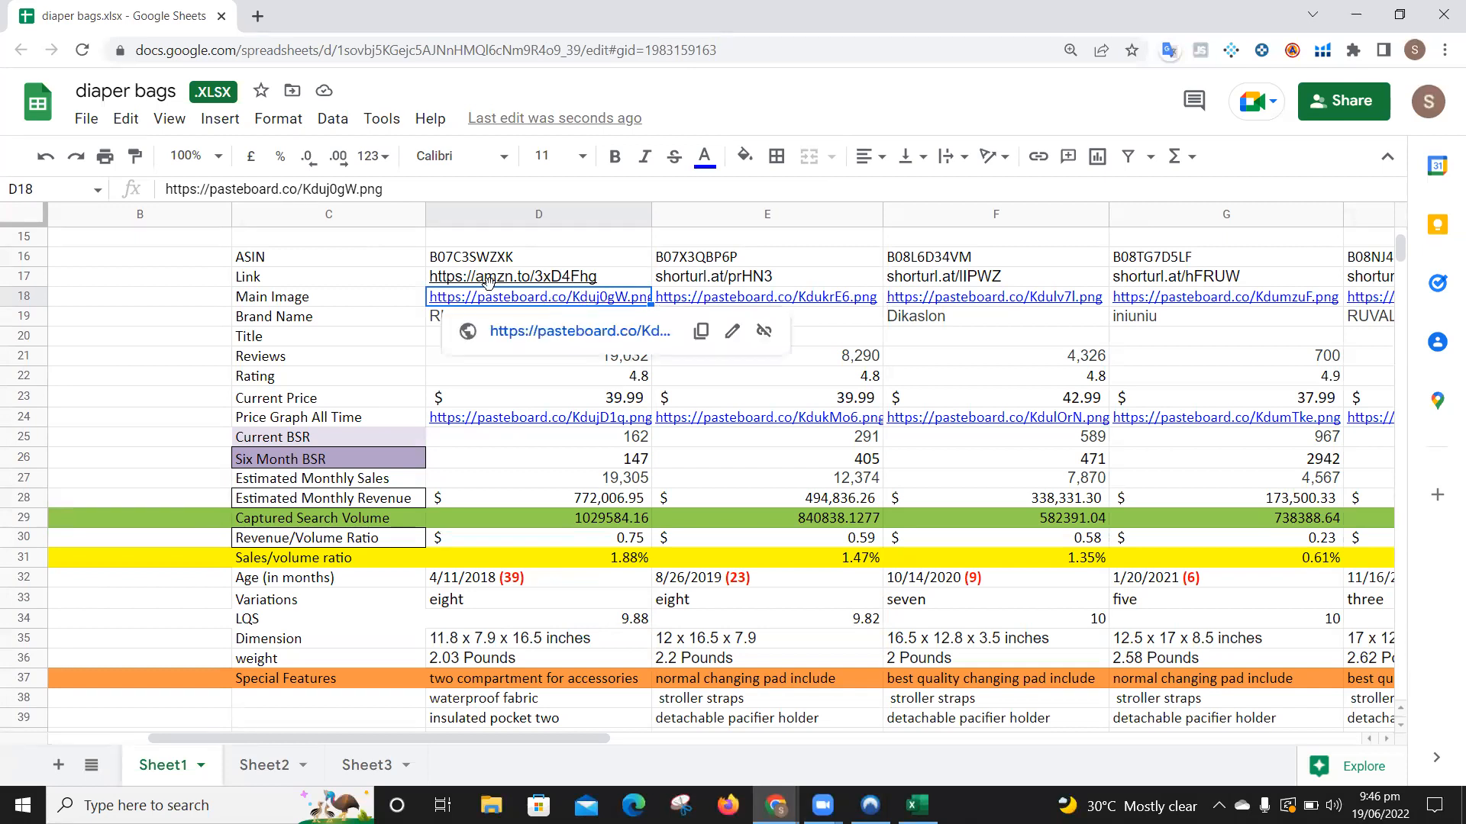
Step: Return to the RUVALINO Amazon listing and open its main product image in the expanded view
{"action": "key", "text": "alt+Tab"}
{"action": "left_click", "coordinate": [134, 10]}
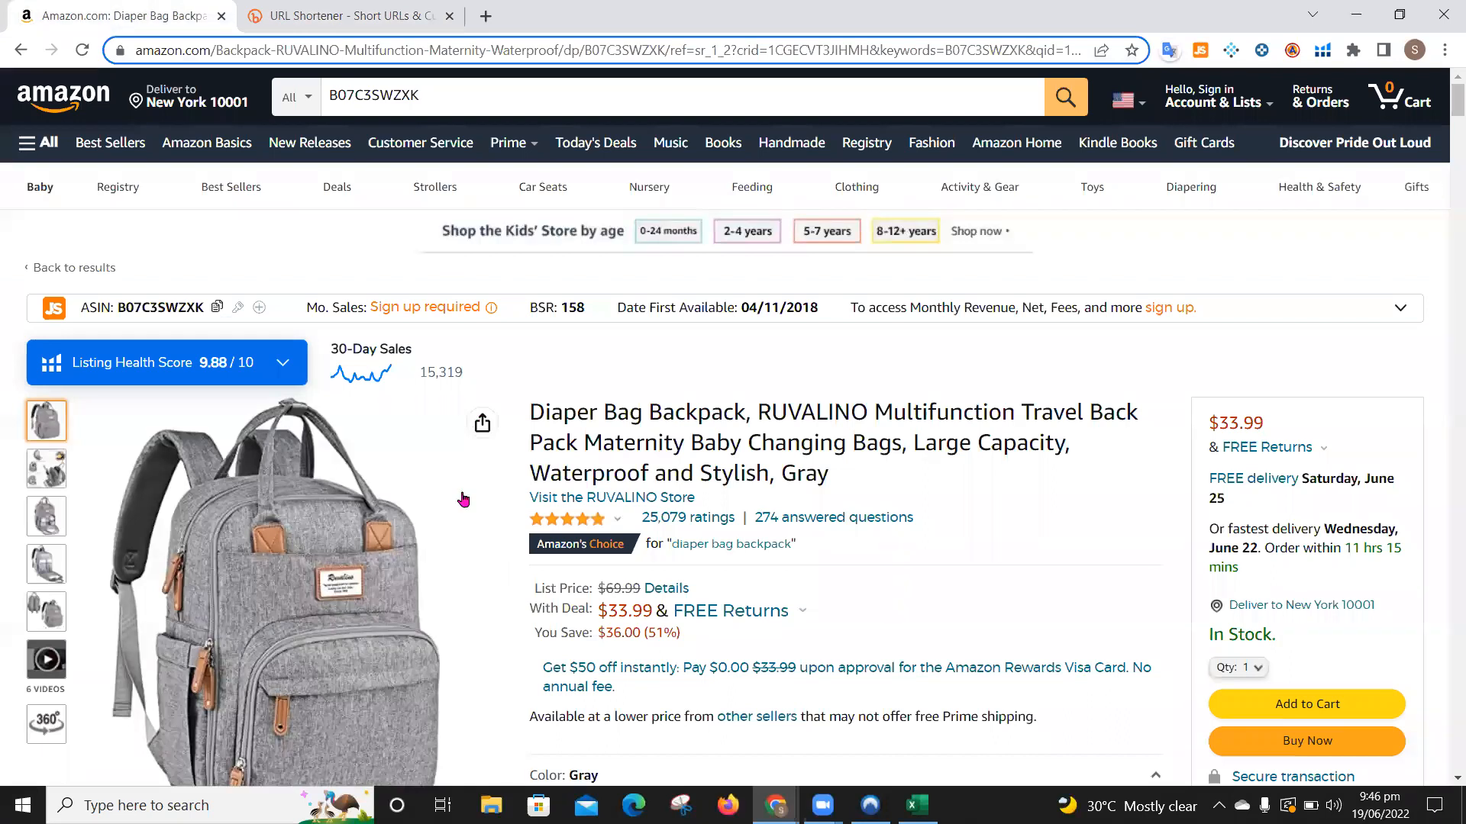
{"action": "scroll", "coordinate": [463, 500], "scroll_direction": "down", "scroll_amount": 3}
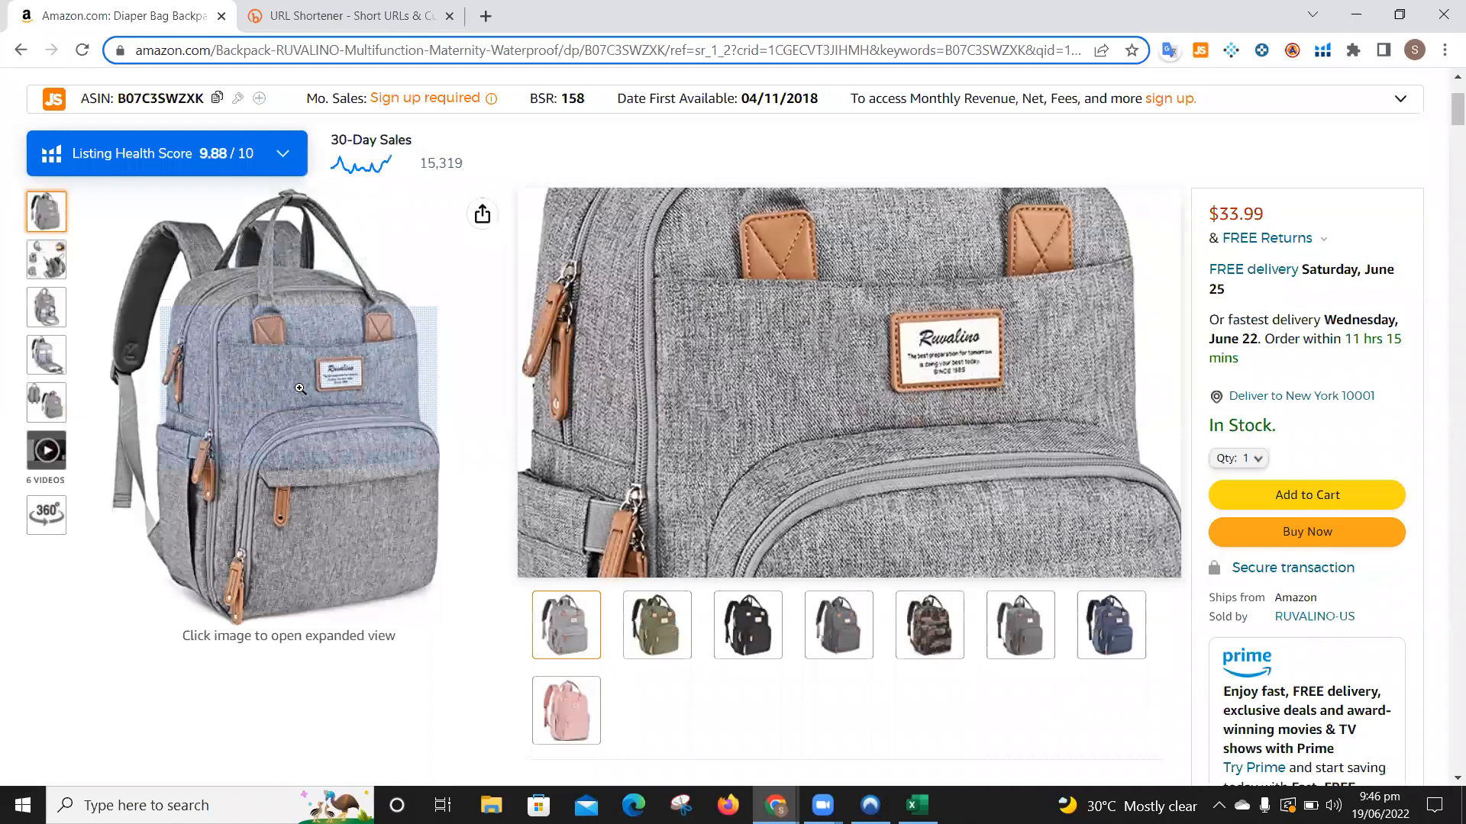
{"action": "left_click", "coordinate": [300, 389]}
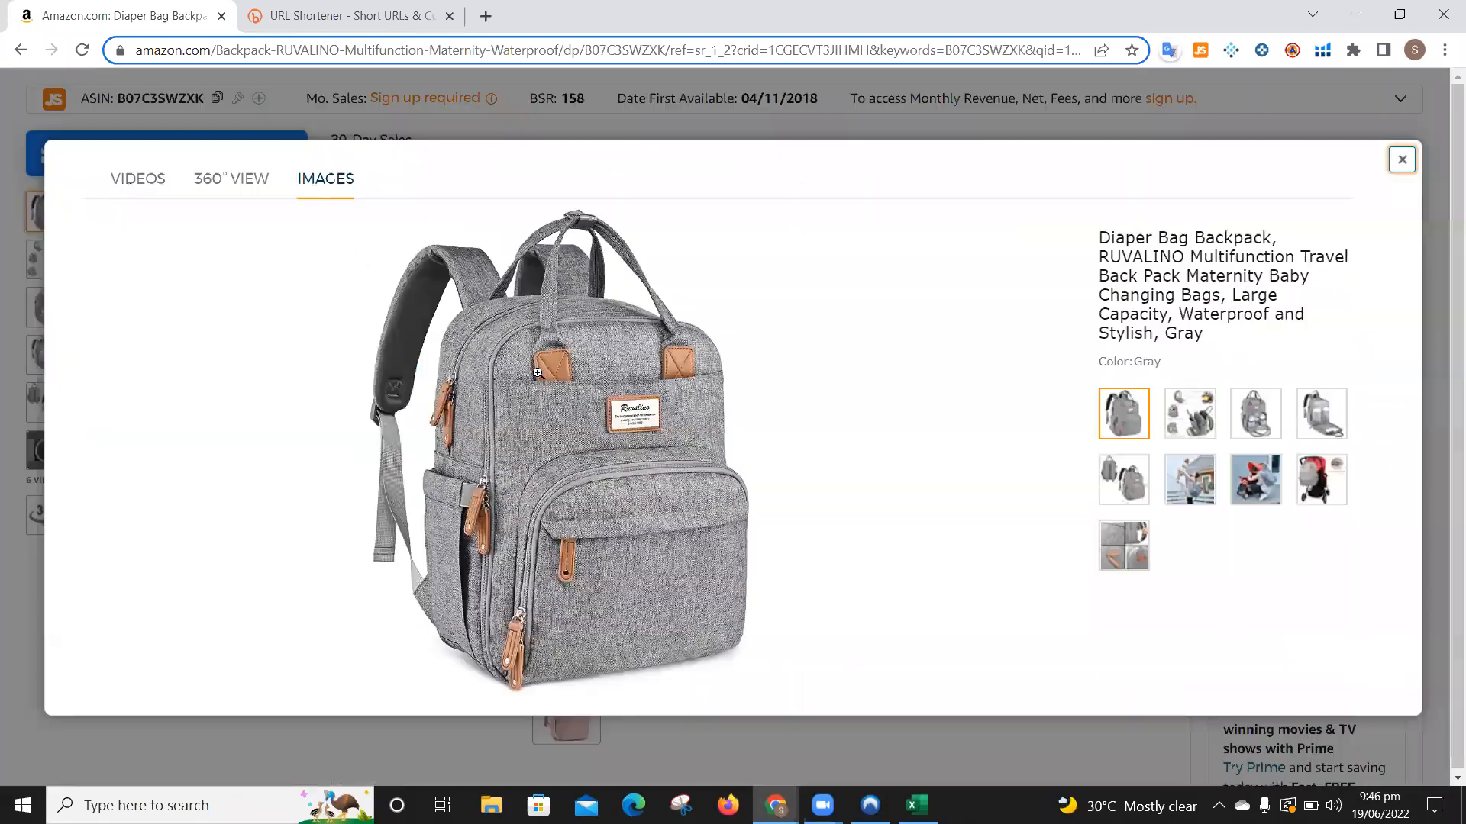
Step: Save the main backpack image to the Desktop as "diaper bag image", then close the saved picture and the expanded image view
{"action": "right_click", "coordinate": [538, 373]}
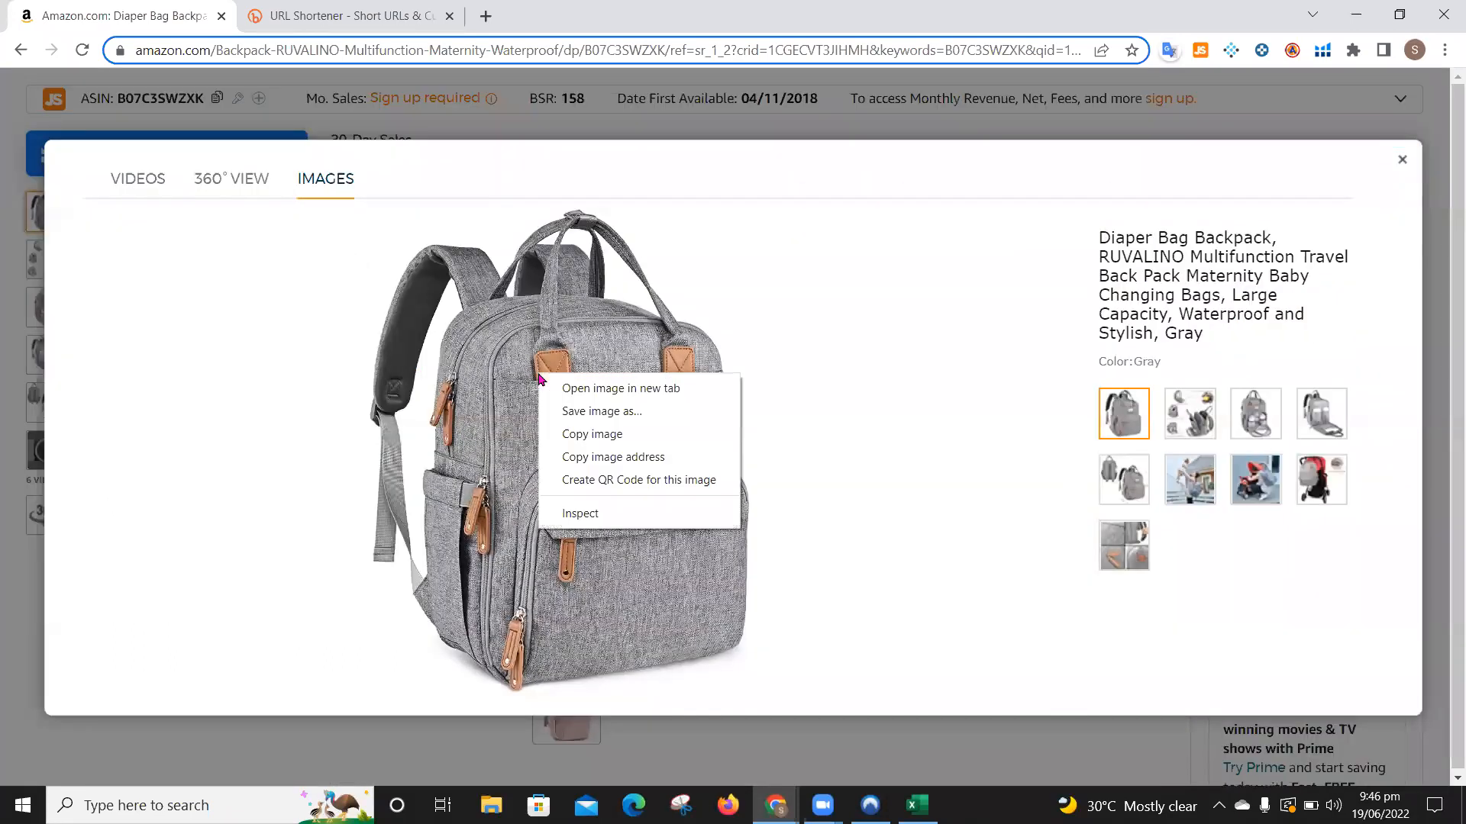
{"action": "left_click", "coordinate": [599, 412]}
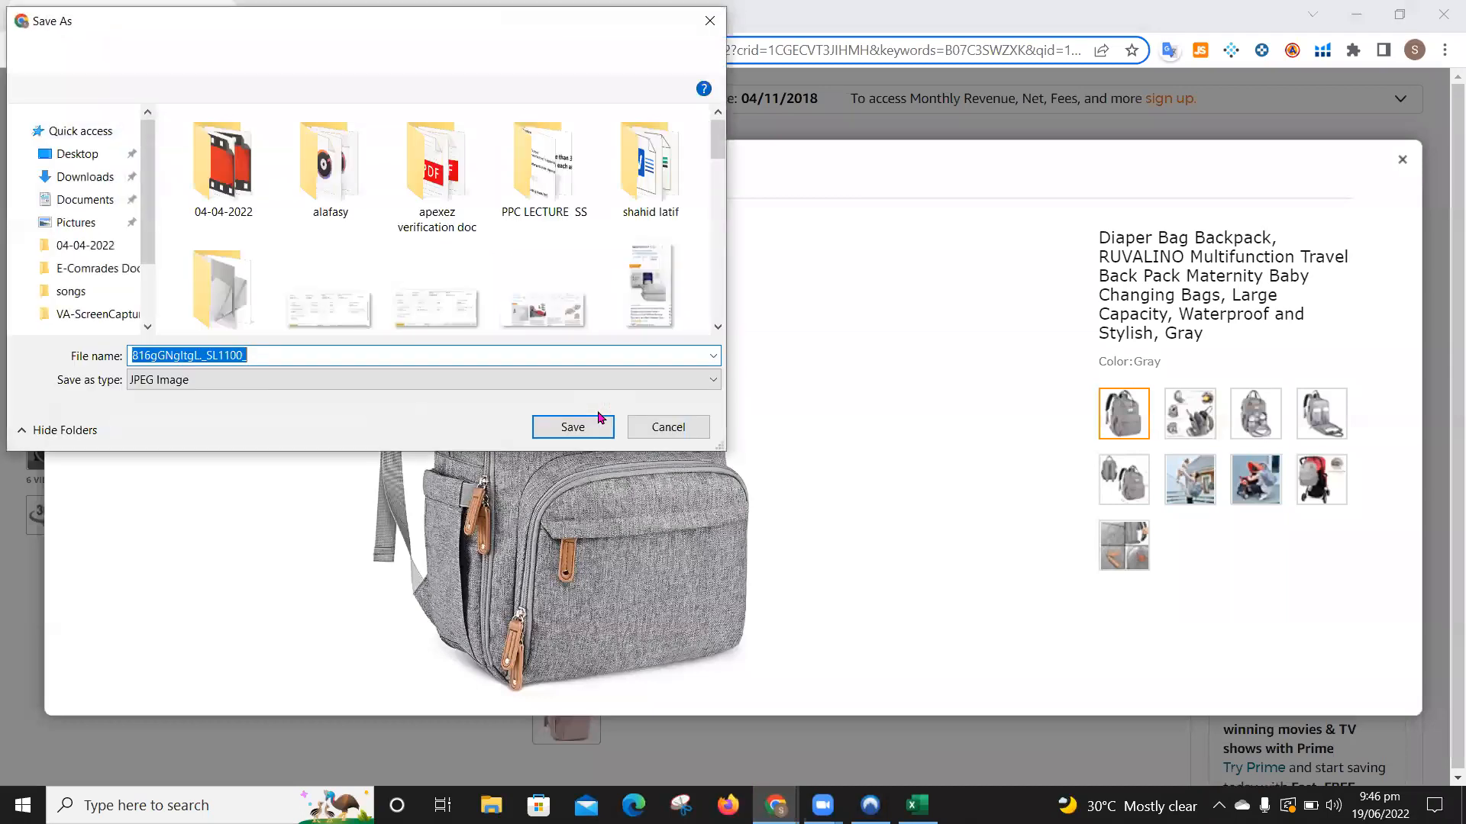
{"action": "type", "text": "diaper b"}
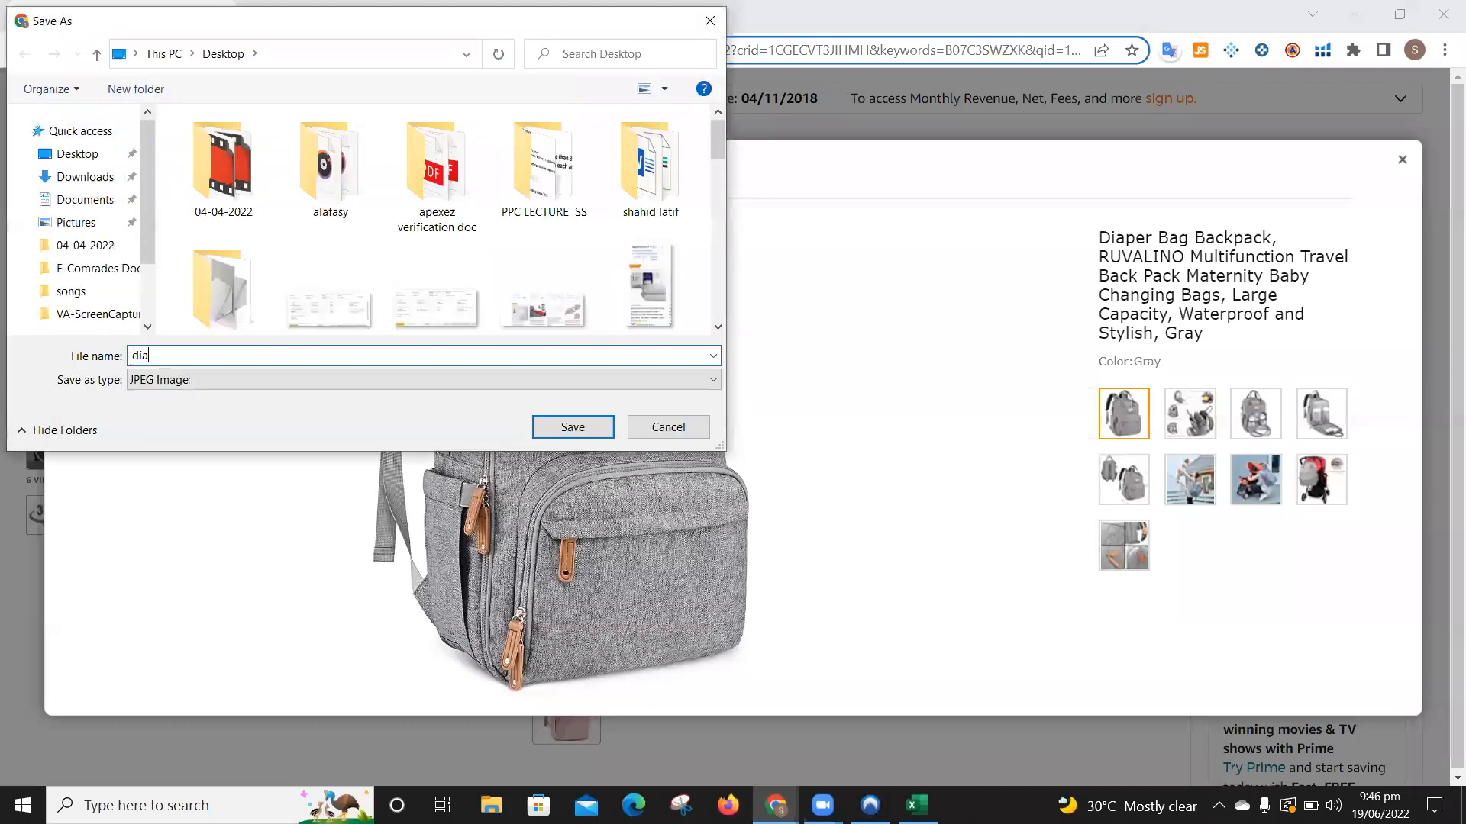
{"action": "type", "text": "ag image"}
{"action": "left_click", "coordinate": [572, 427]}
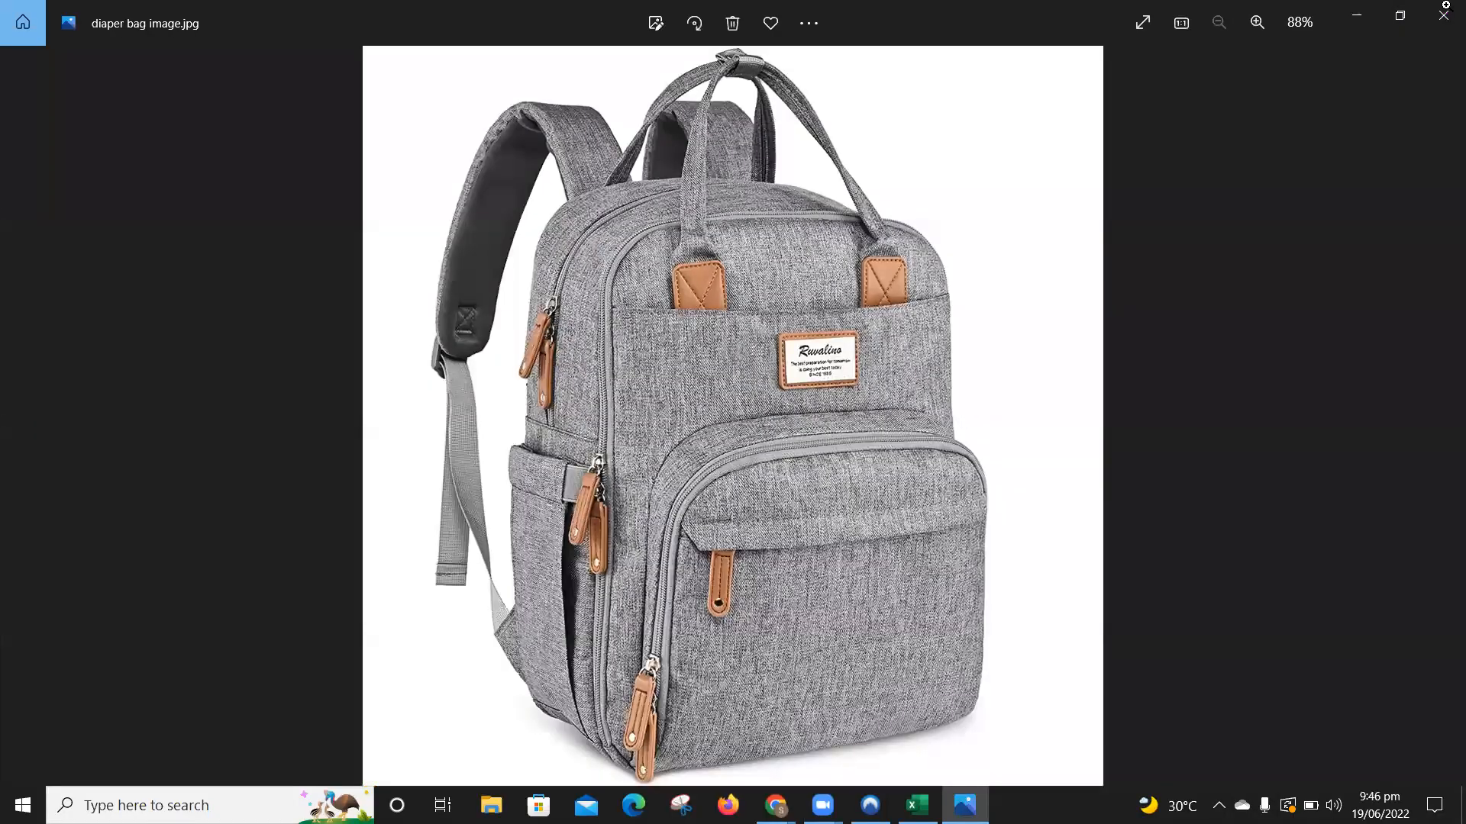
{"action": "left_click", "coordinate": [1443, 14]}
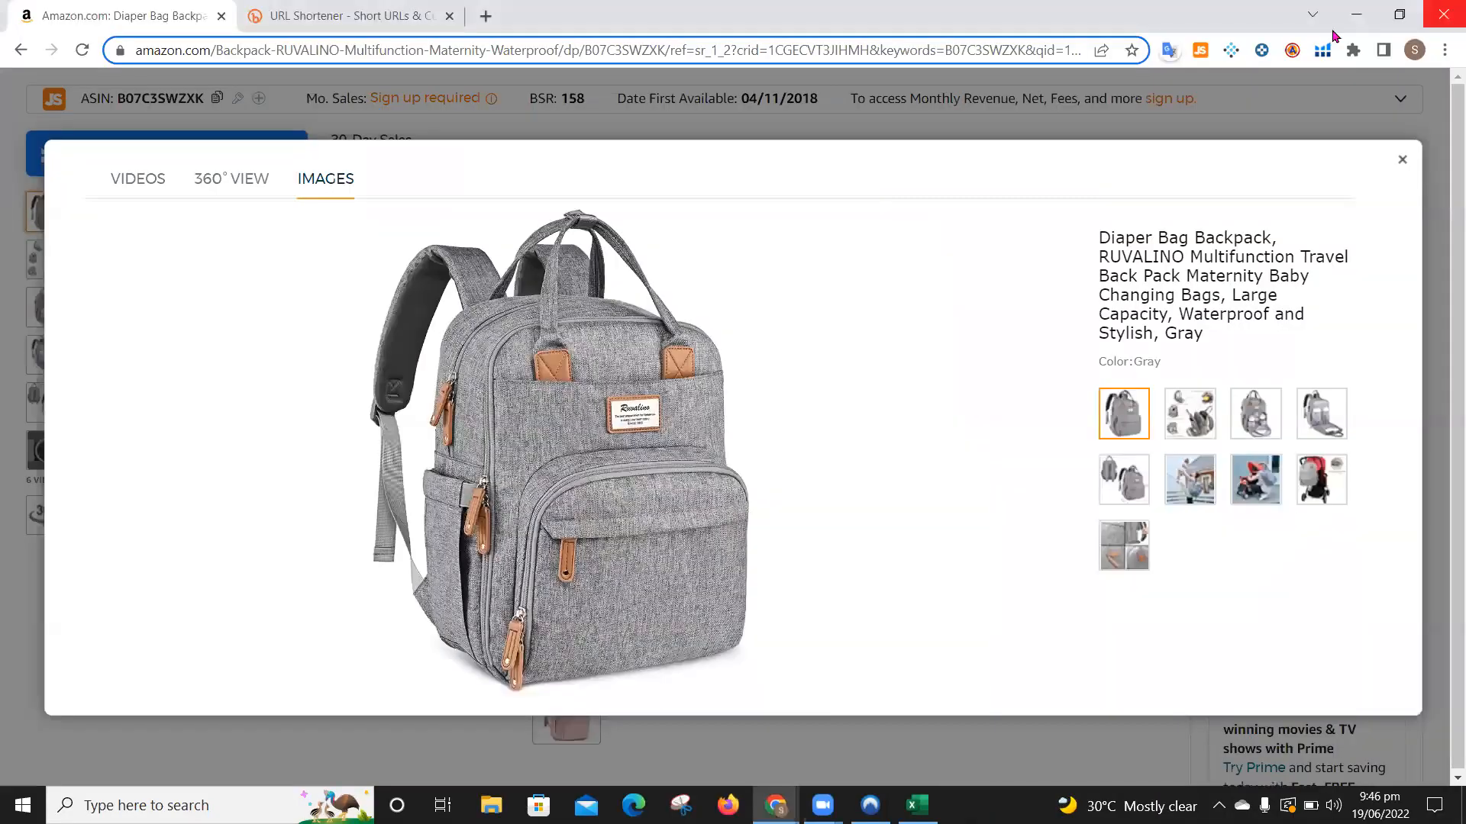
{"action": "left_click", "coordinate": [1409, 163]}
Step: Bring up the Bitly URL shortener page and select its web address for replacement
{"action": "key", "text": "alt+Tab"}
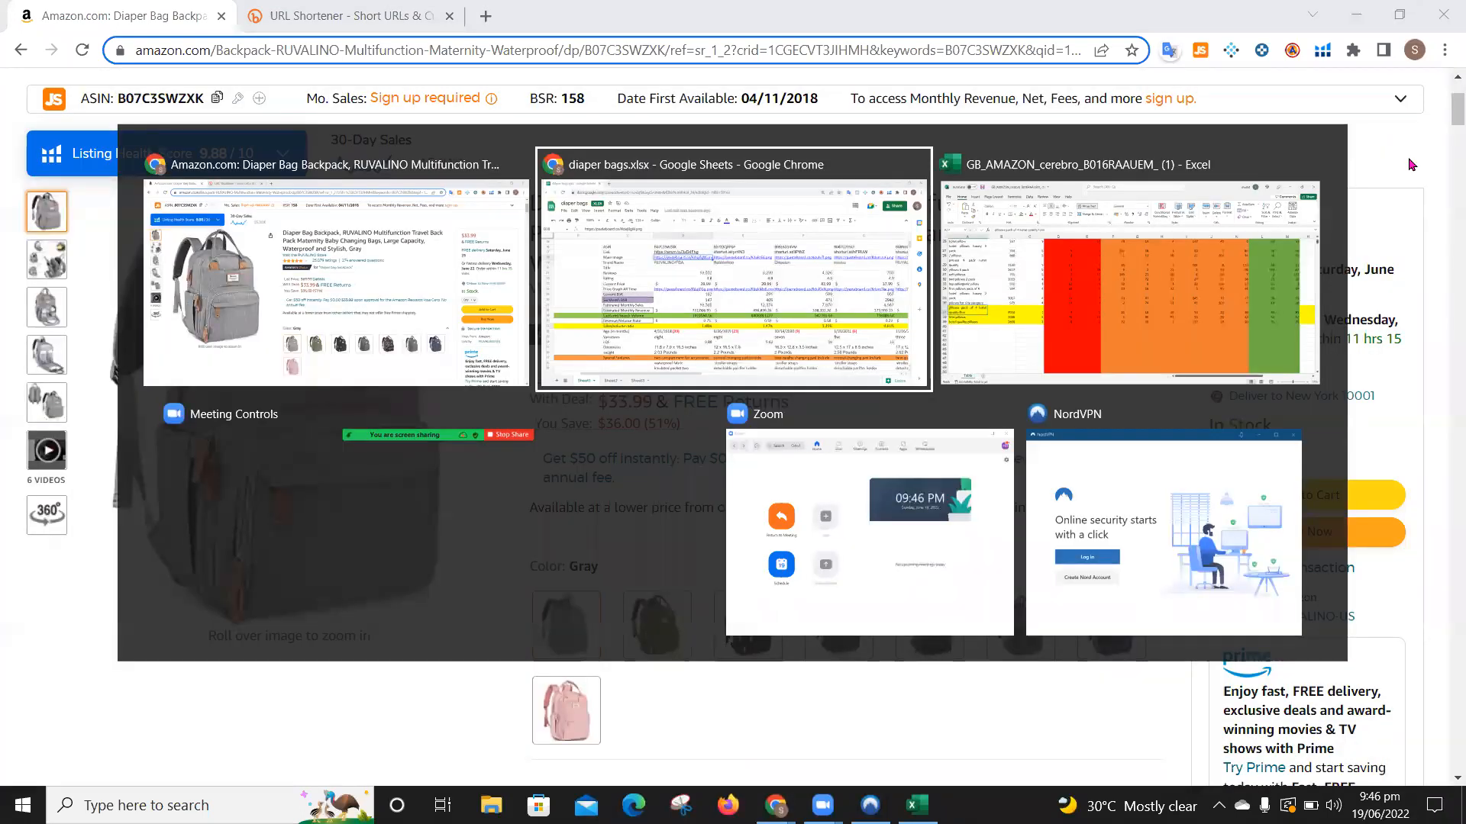
{"action": "key", "text": "alt+Tab"}
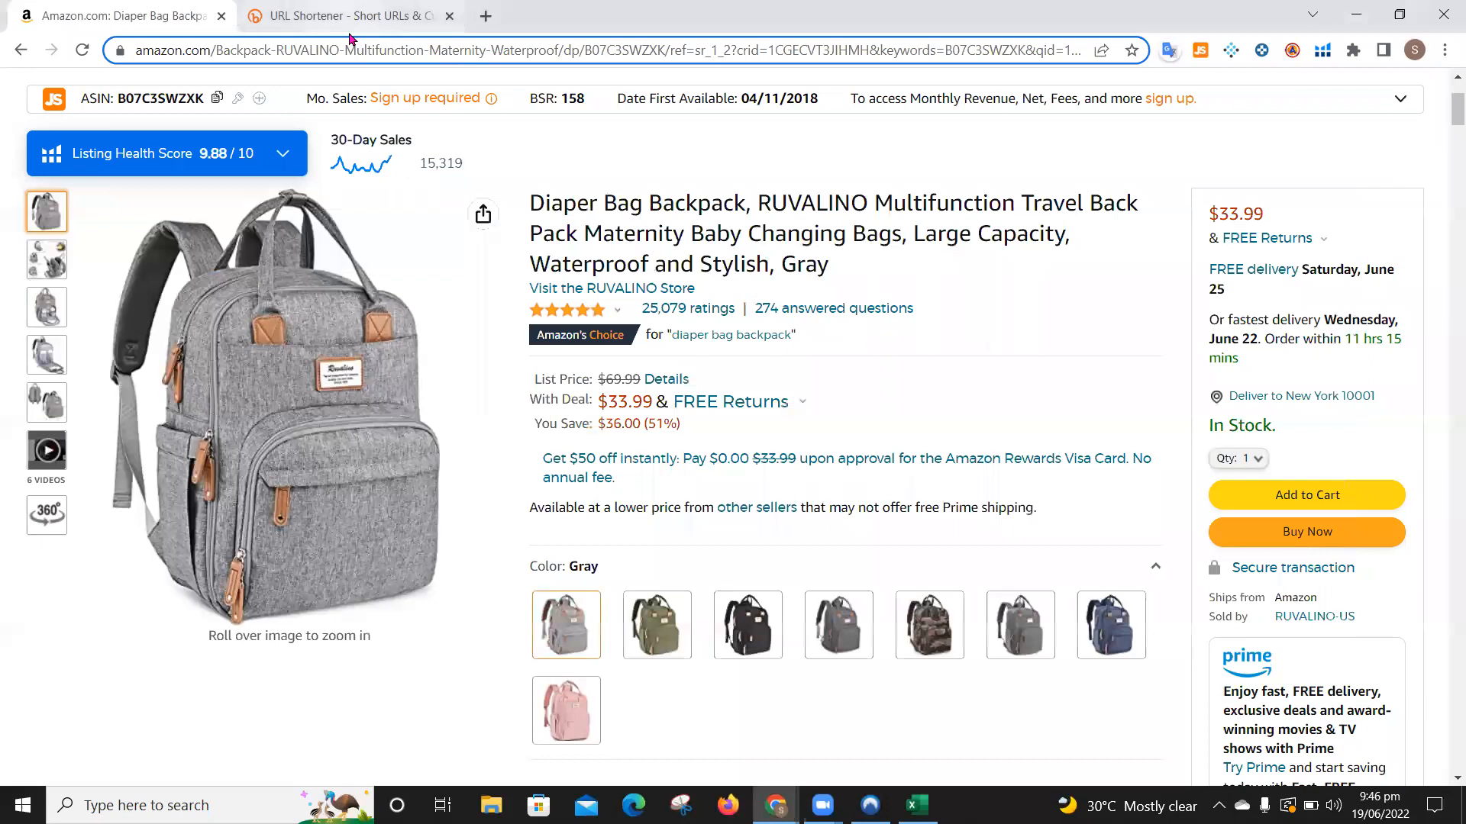
{"action": "left_click", "coordinate": [349, 27]}
{"action": "left_click", "coordinate": [233, 53]}
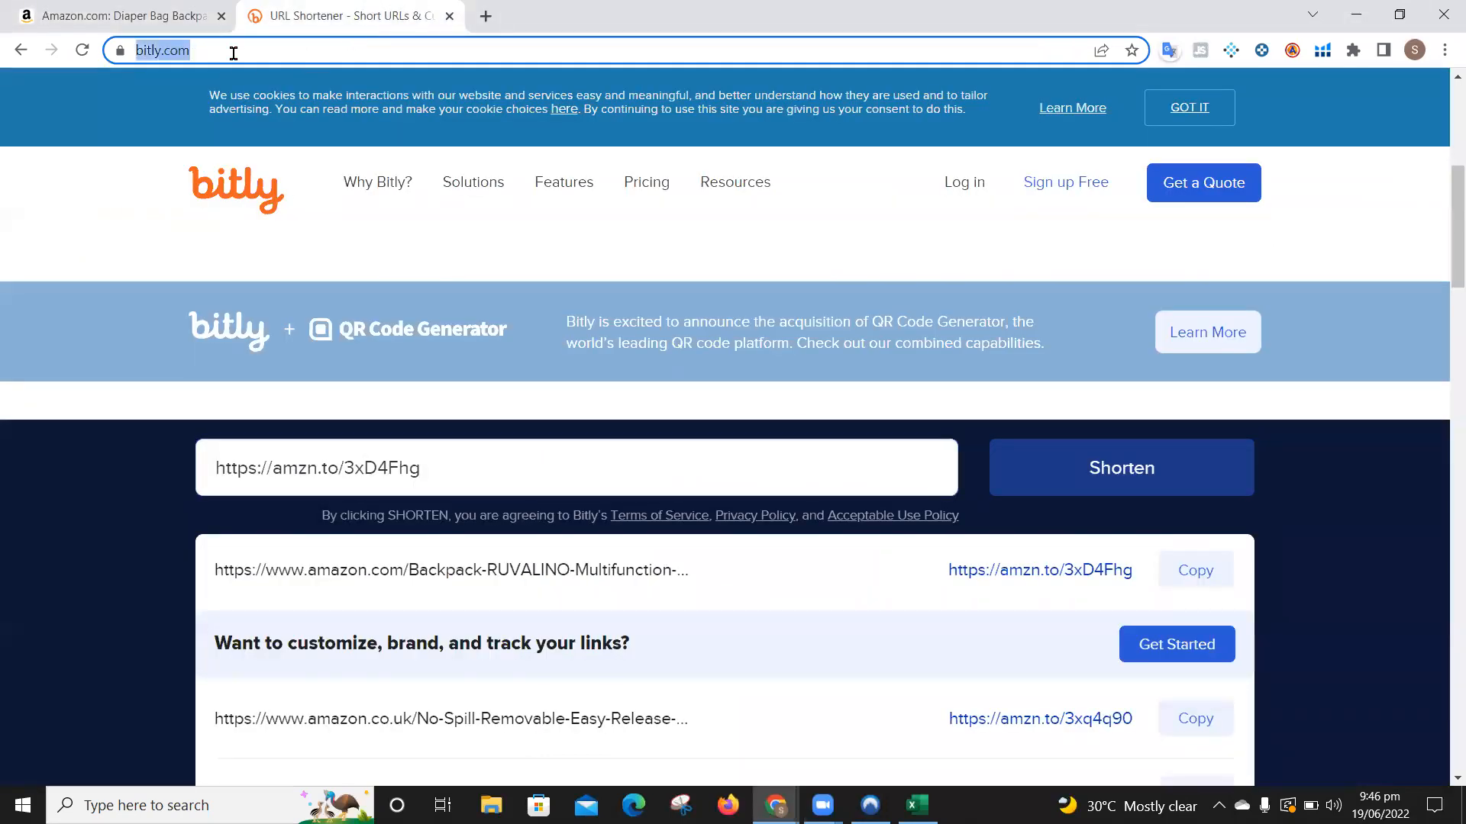
{"action": "type", "text": "pastb"}
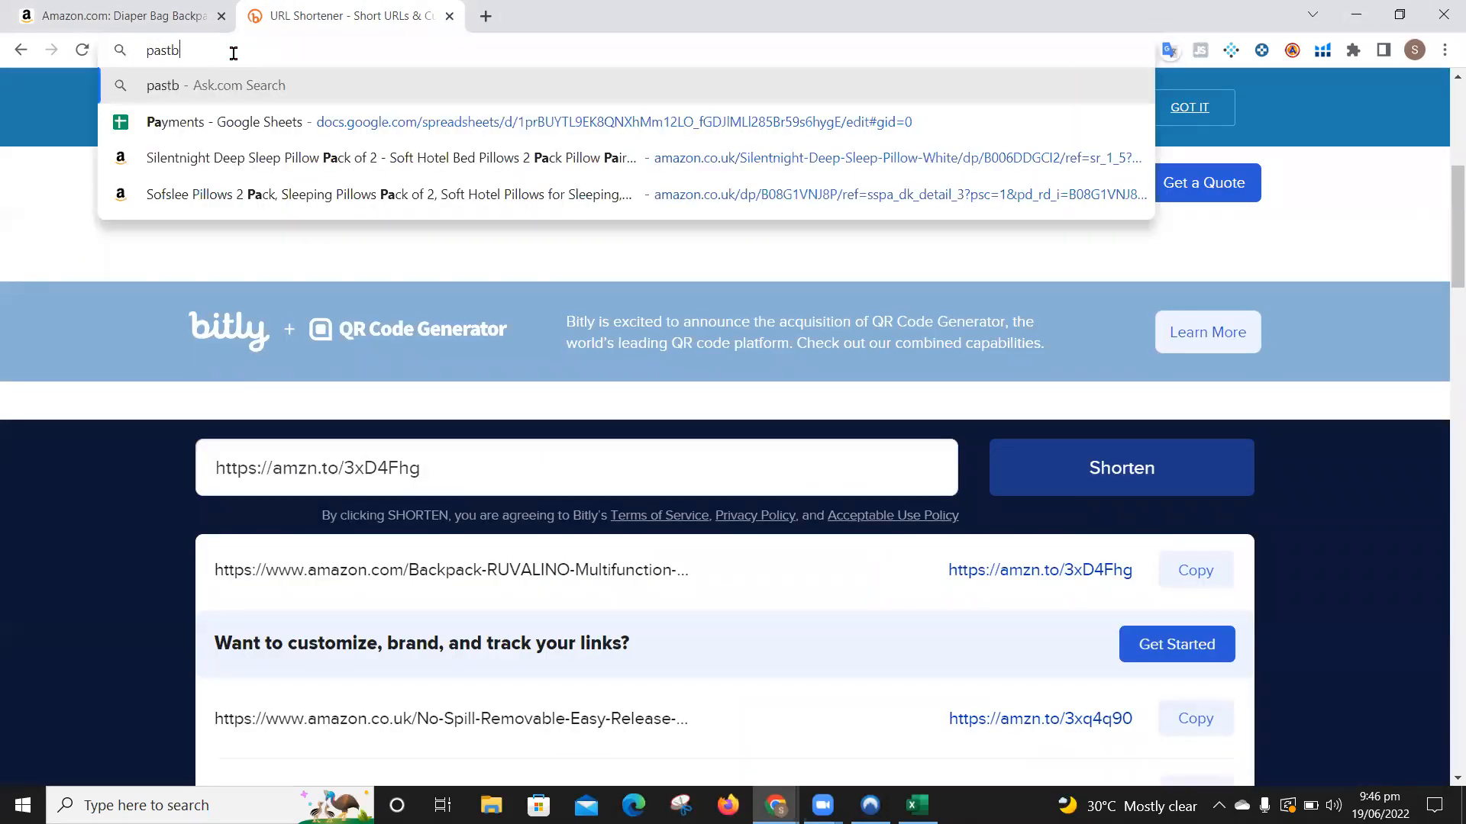
{"action": "key", "text": "BackSpace"}
{"action": "key", "text": "BackSpace"}
{"action": "key", "text": "BackSpace"}
{"action": "key", "text": "BackSpace"}
{"action": "key", "text": "BackSpace"}
Step: Go to google.com.pk, search for "pasteboard" and open the Pasteboard — Easy Image Uploads site
{"action": "type", "text": "goo"}
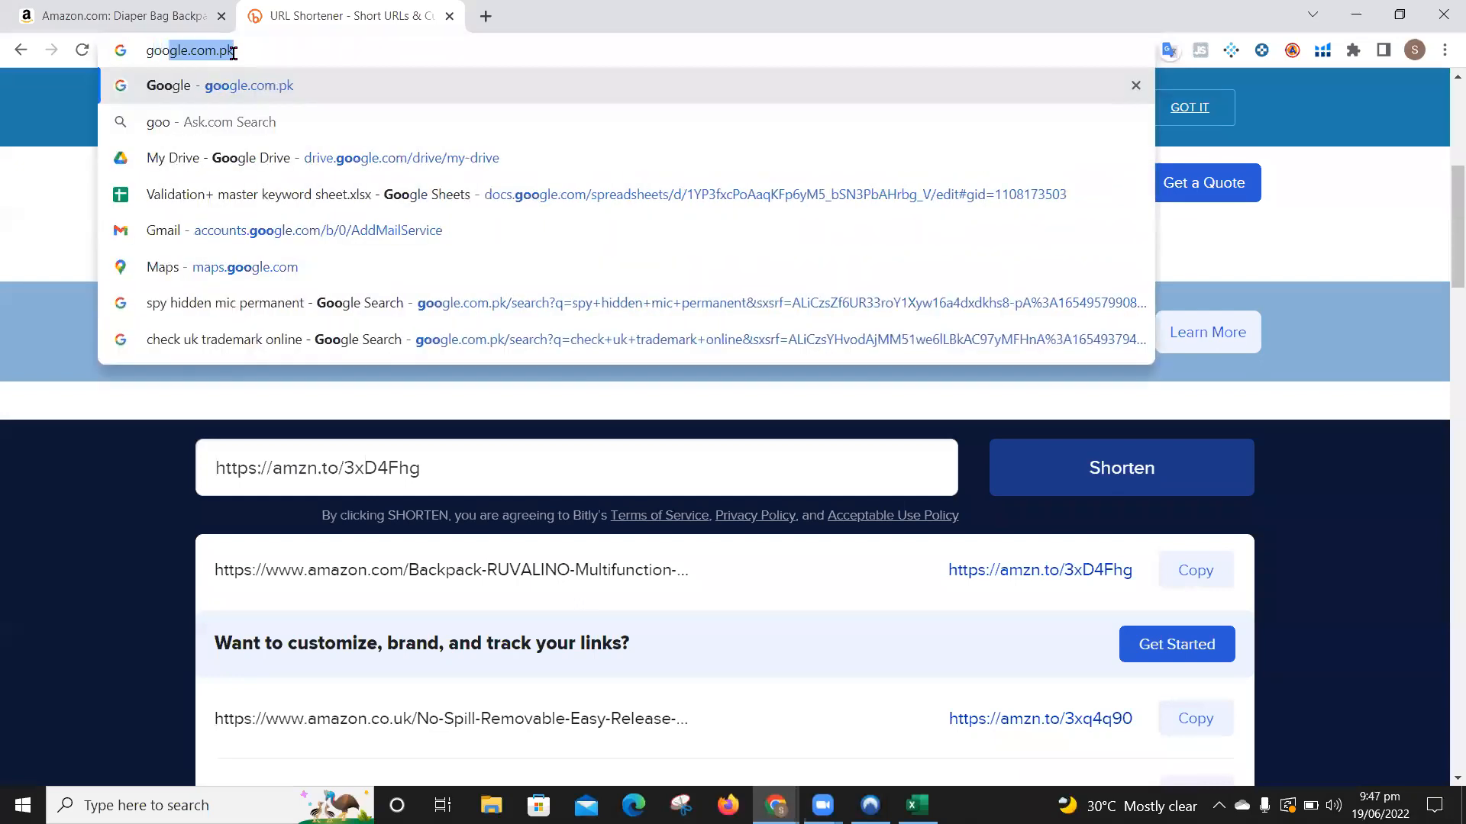
{"action": "key", "text": "Return"}
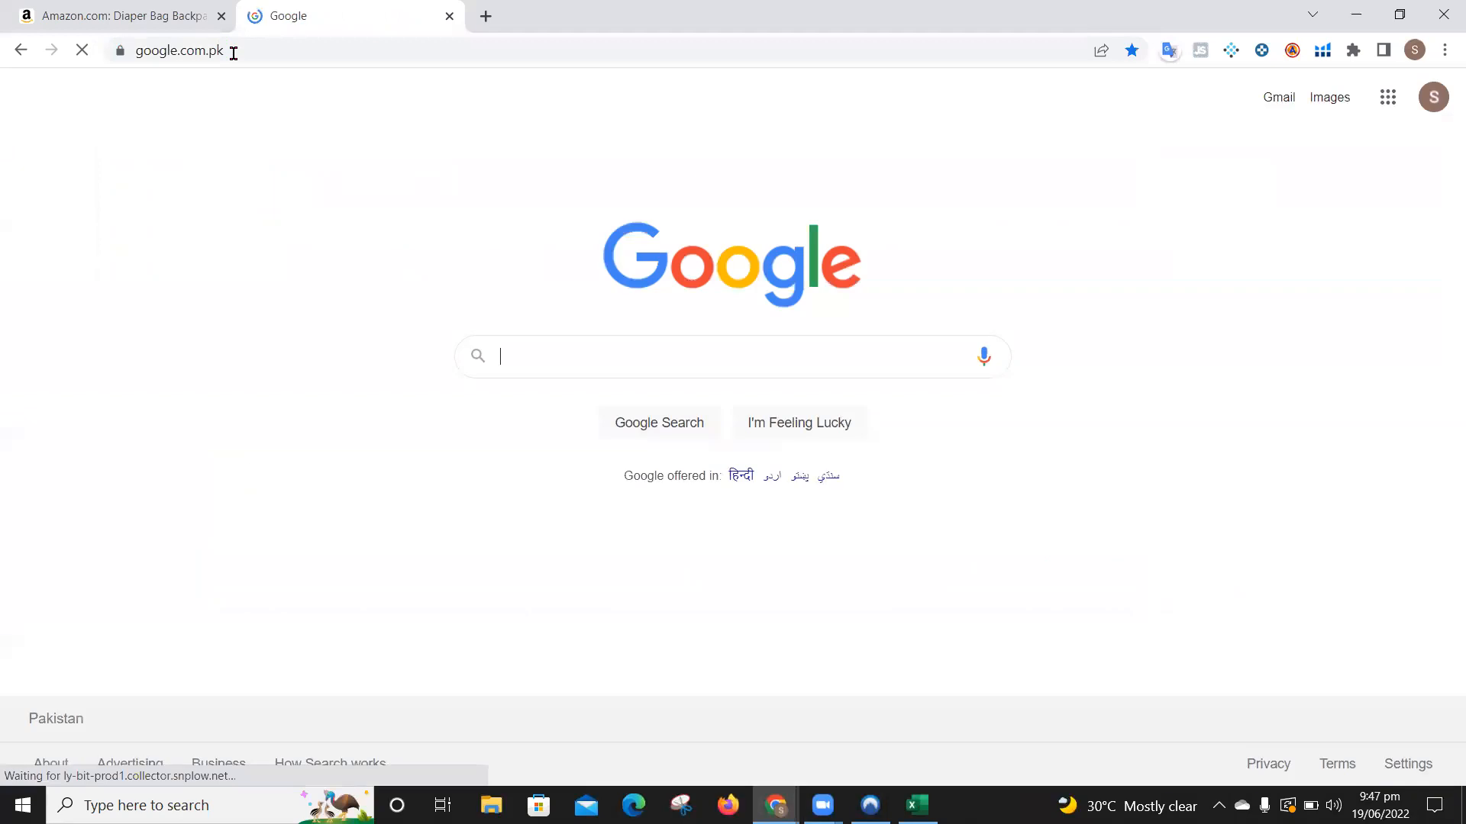
{"action": "type", "text": "pastb"}
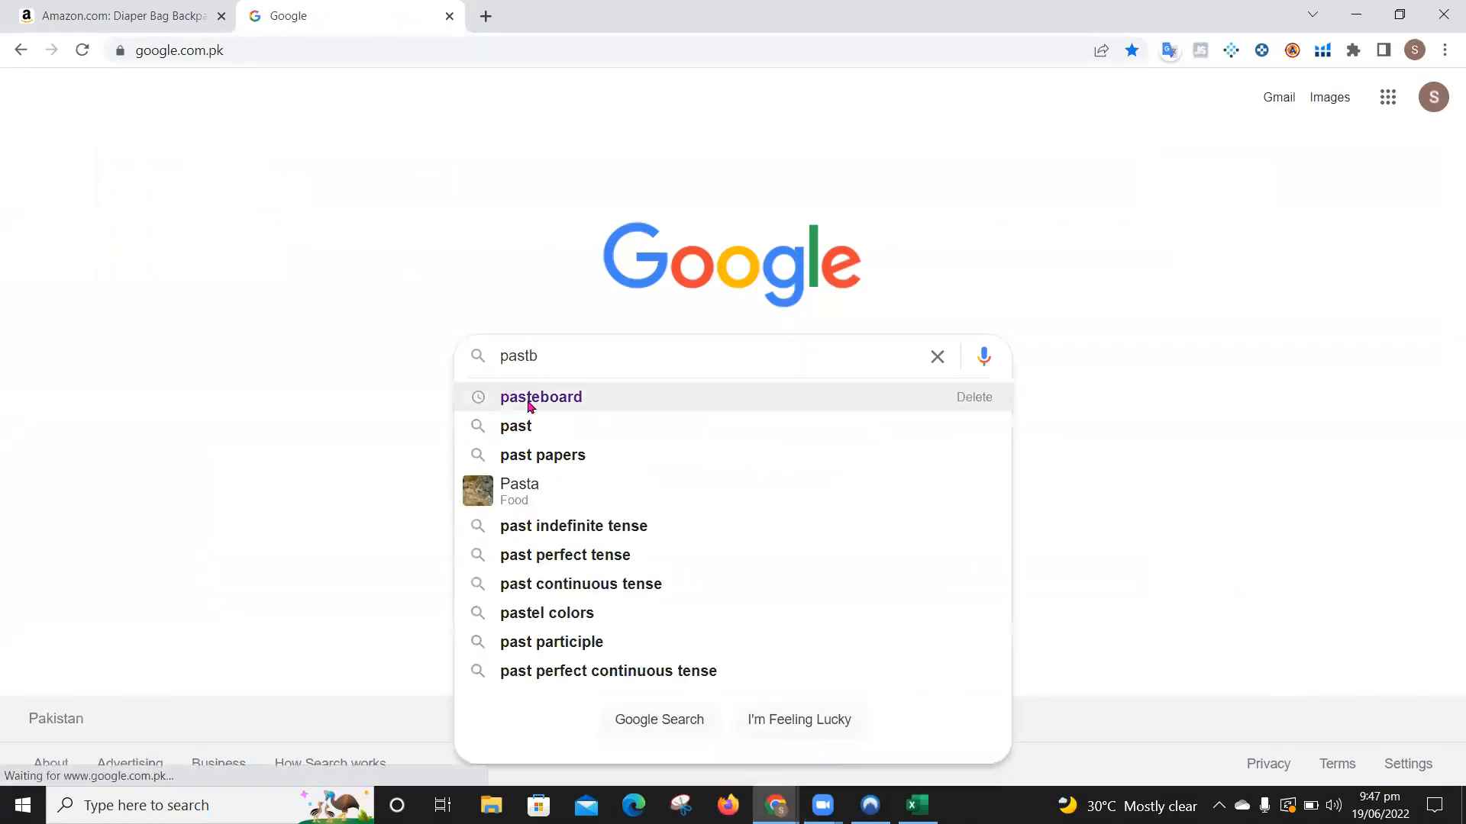
{"action": "left_click", "coordinate": [595, 399]}
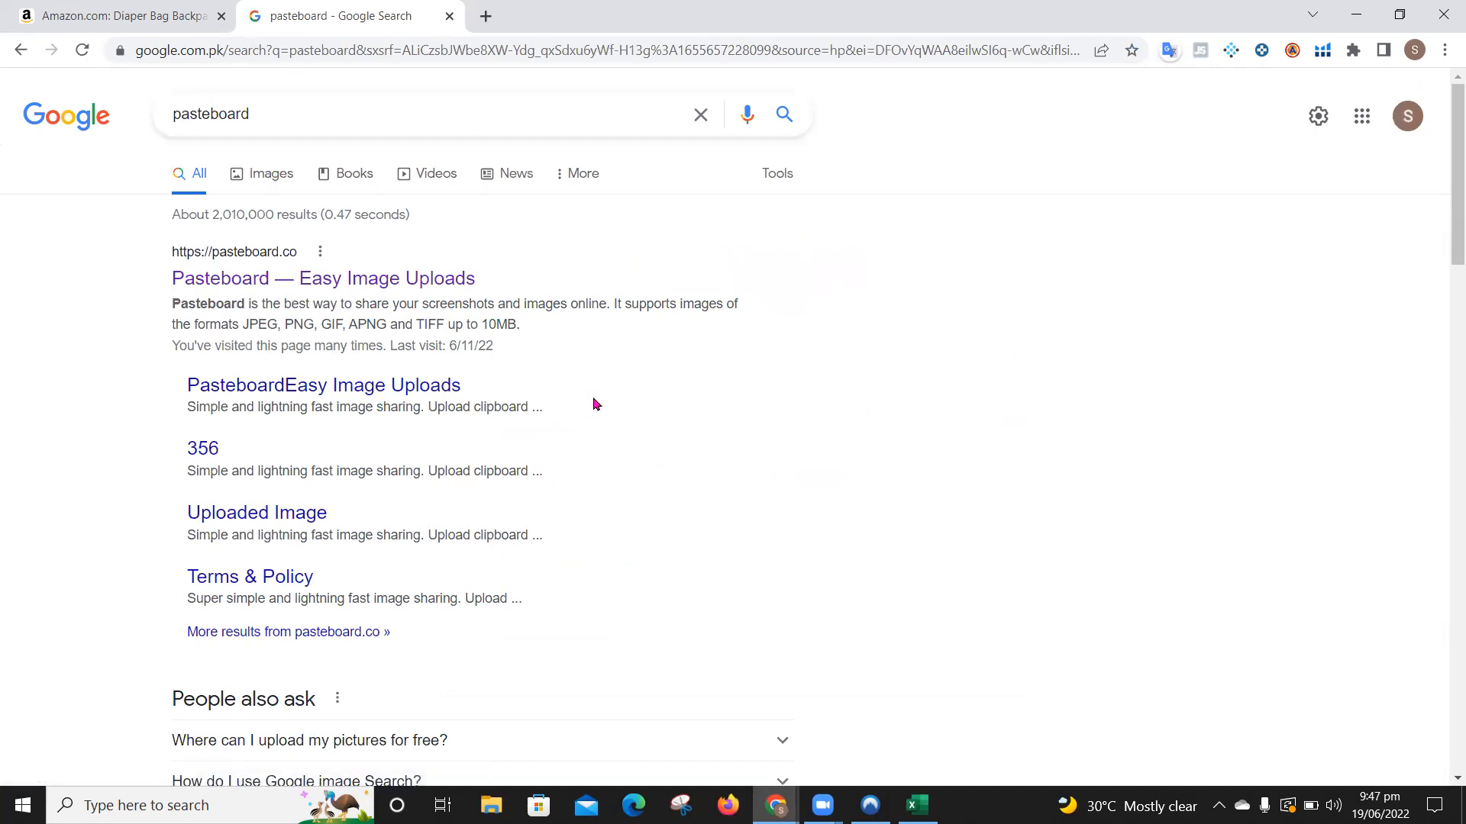
{"action": "left_click", "coordinate": [255, 286]}
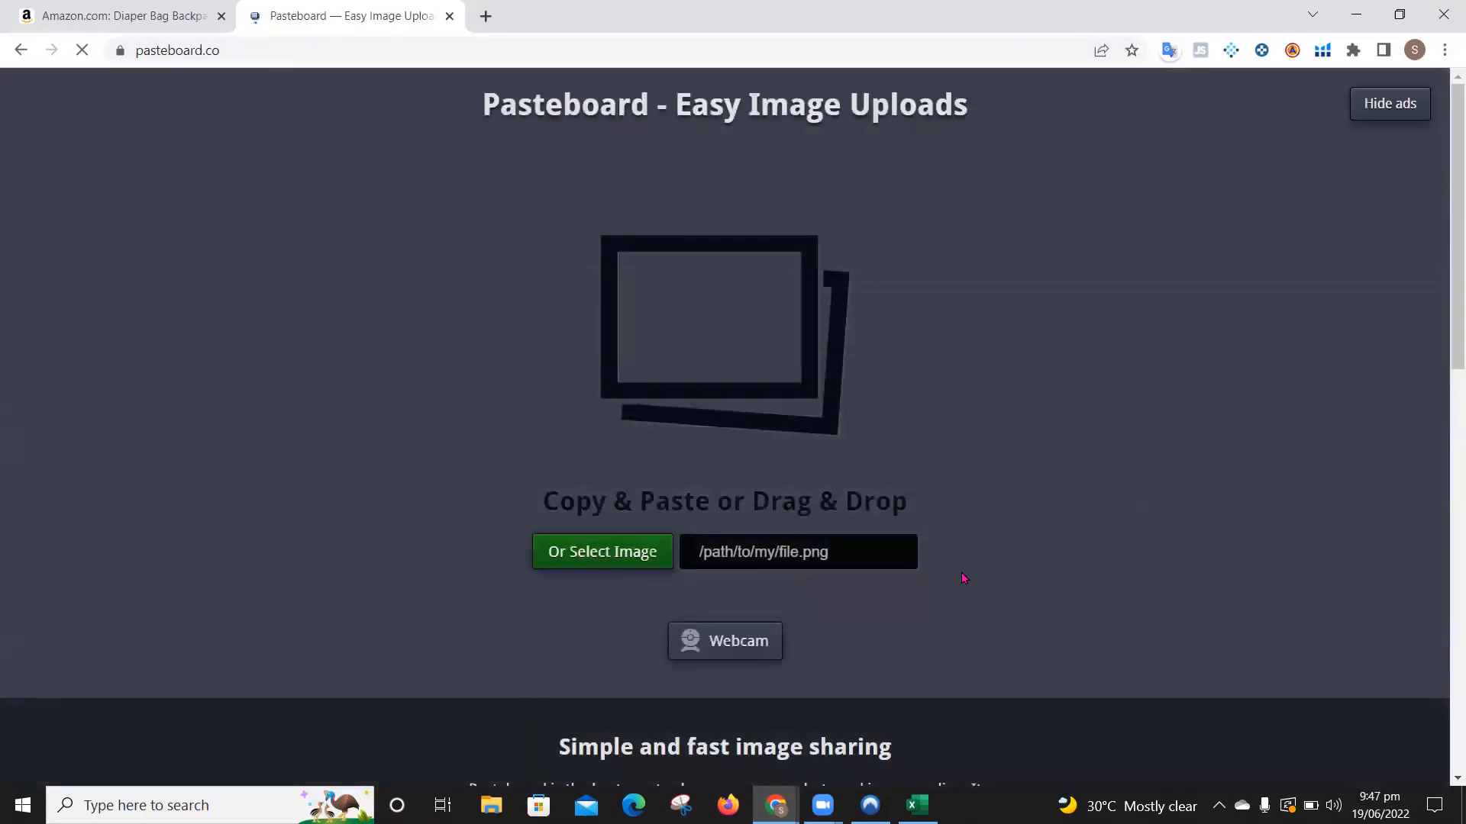
Step: Select the "diaper bag image" file from the Desktop and upload it to Pasteboard
{"action": "left_click", "coordinate": [595, 557]}
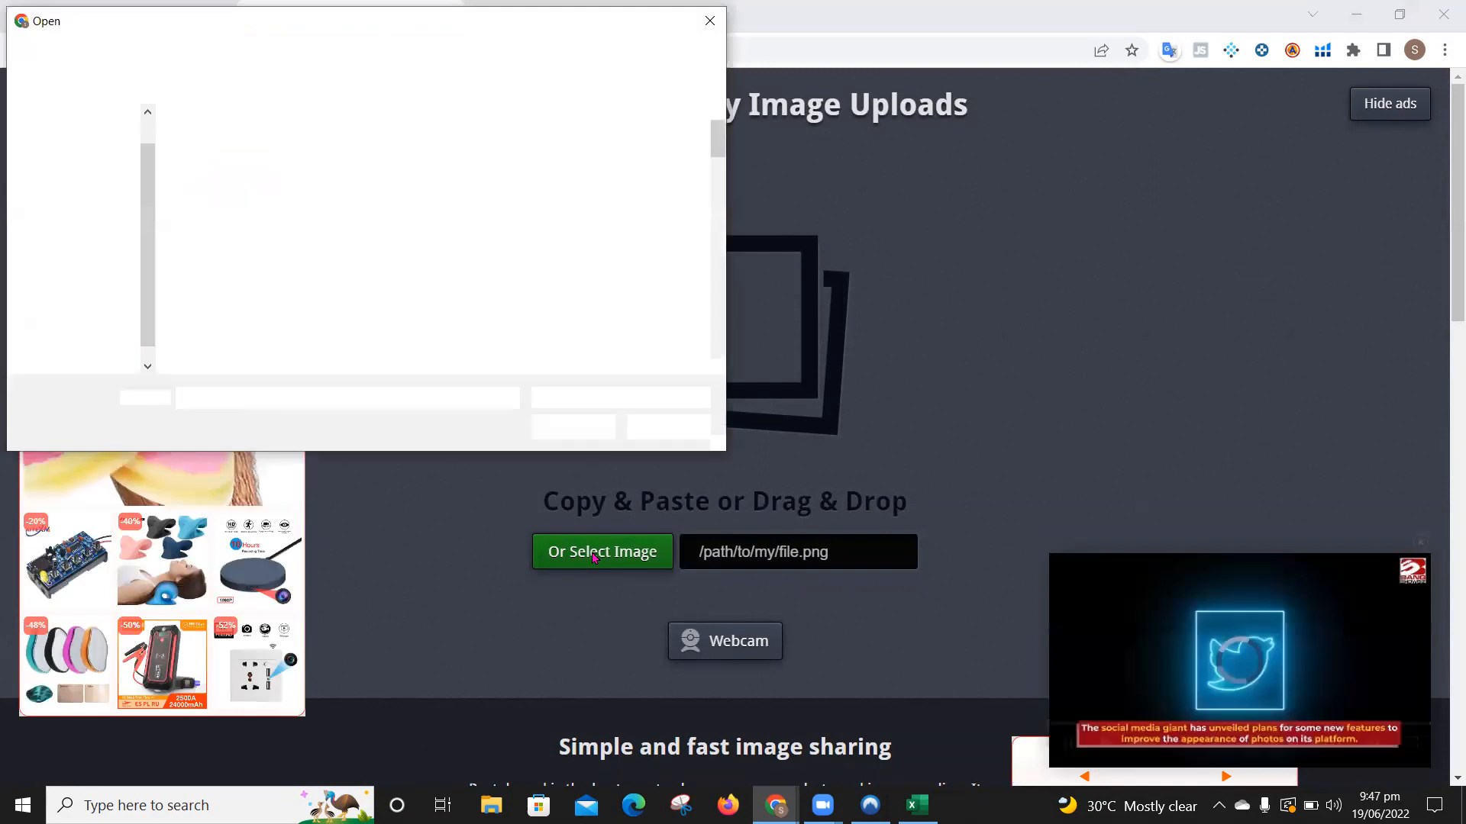
{"action": "scroll", "coordinate": [418, 264], "scroll_direction": "down", "scroll_amount": 1}
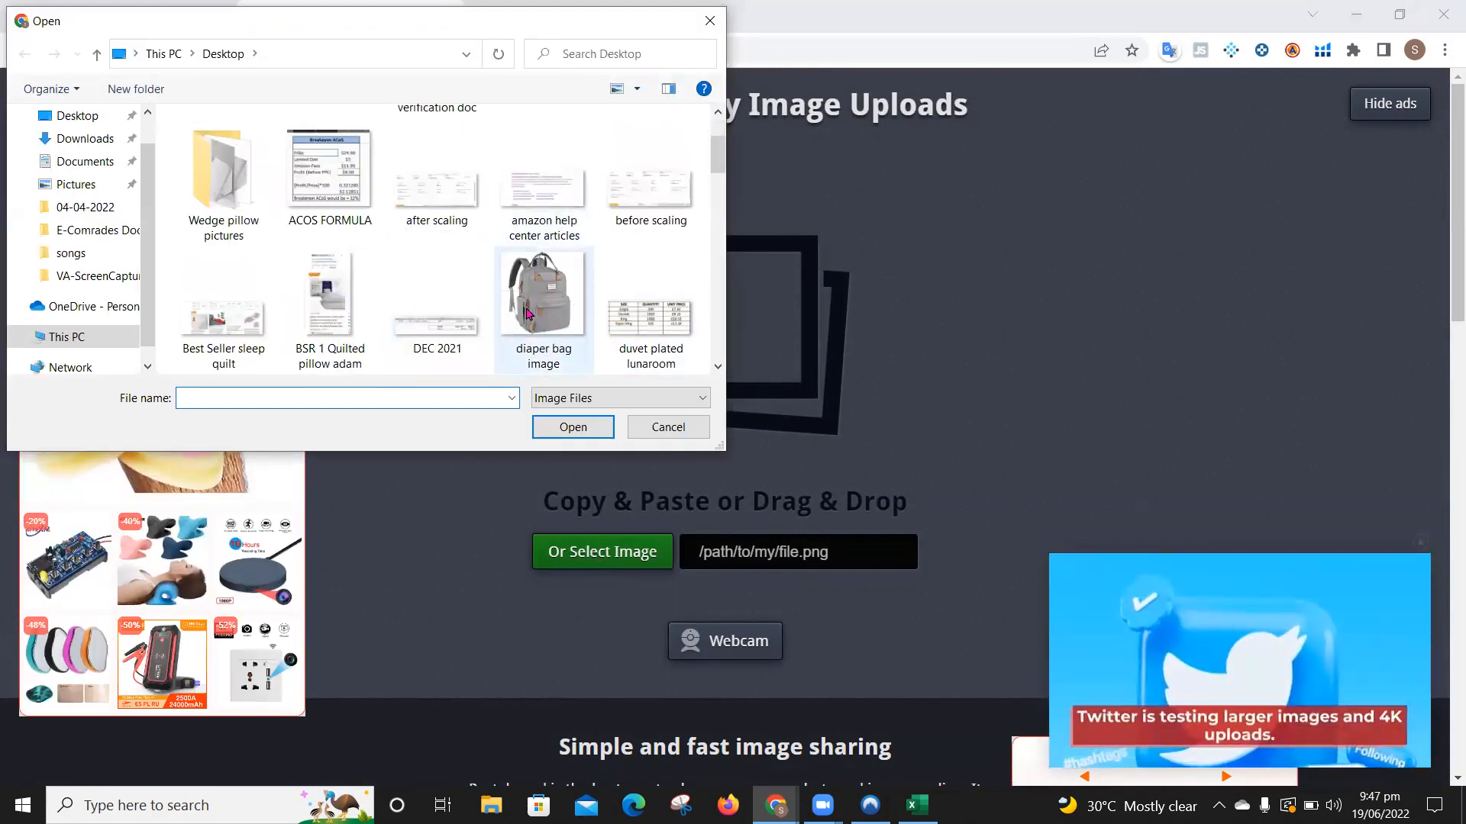
{"action": "left_click", "coordinate": [527, 313]}
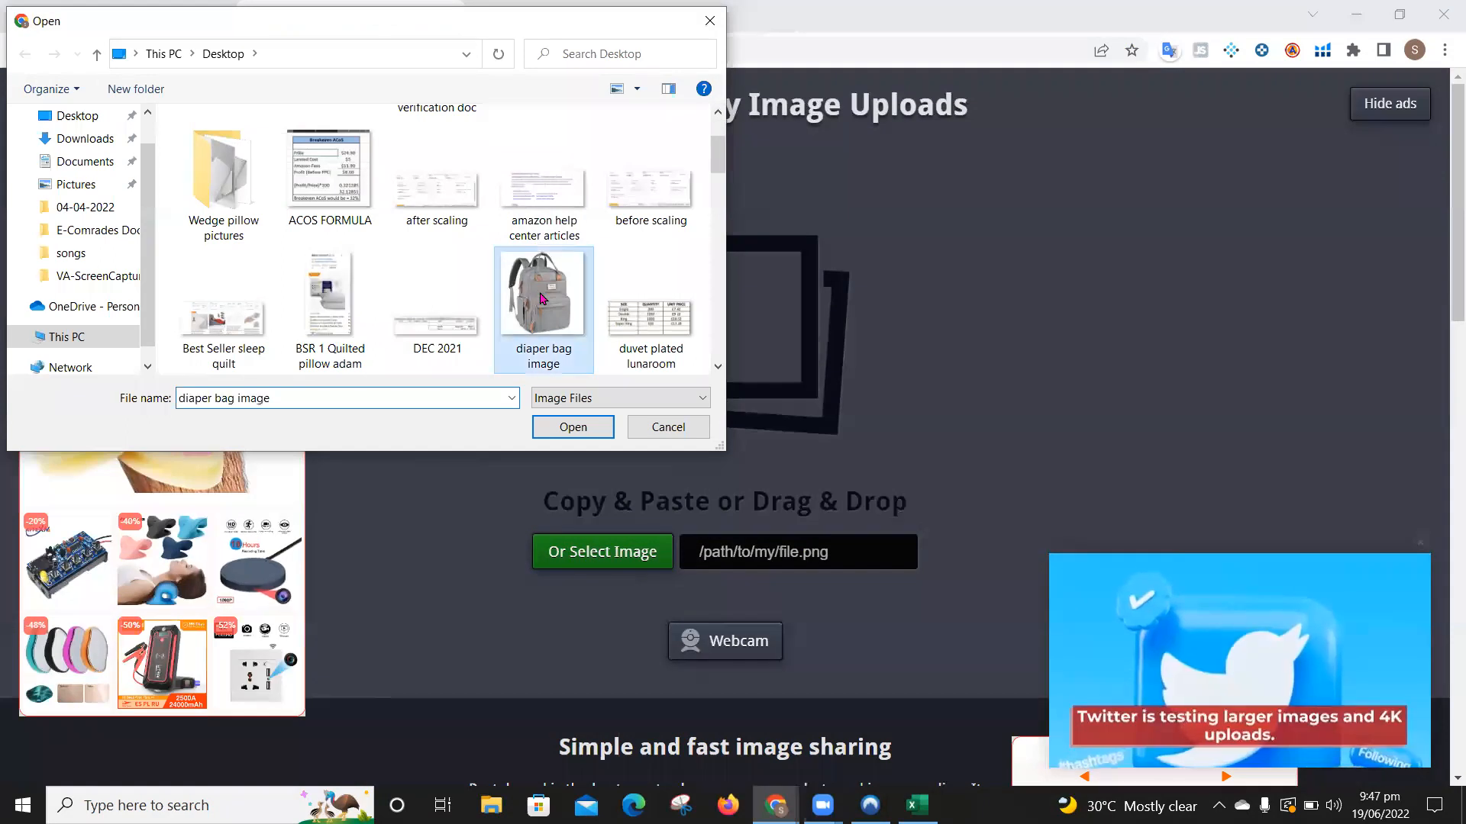
{"action": "left_click", "coordinate": [569, 429]}
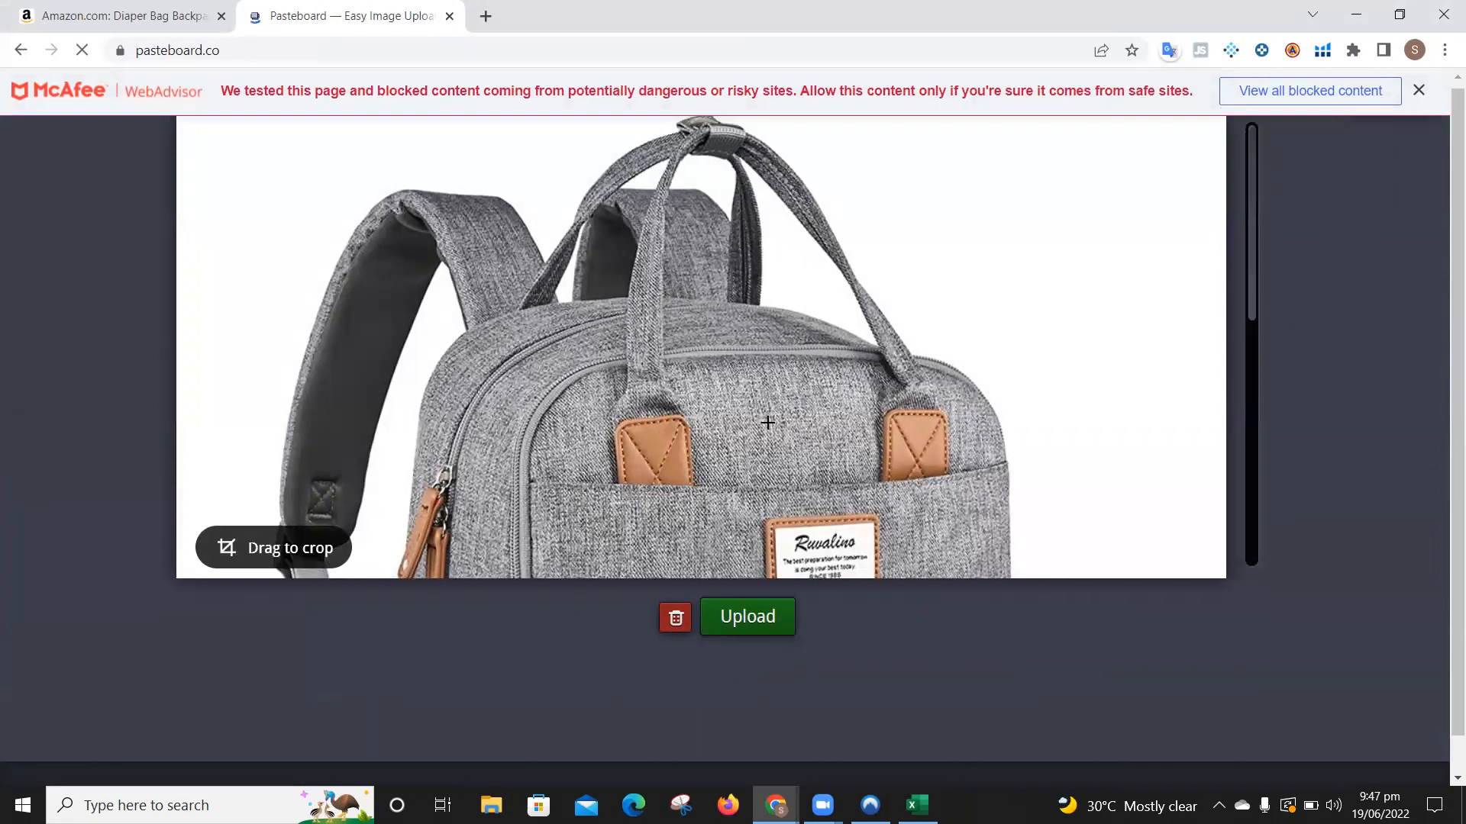
{"action": "scroll", "coordinate": [767, 422], "scroll_direction": "down", "scroll_amount": 1}
{"action": "scroll", "coordinate": [767, 423], "scroll_direction": "down", "scroll_amount": 2}
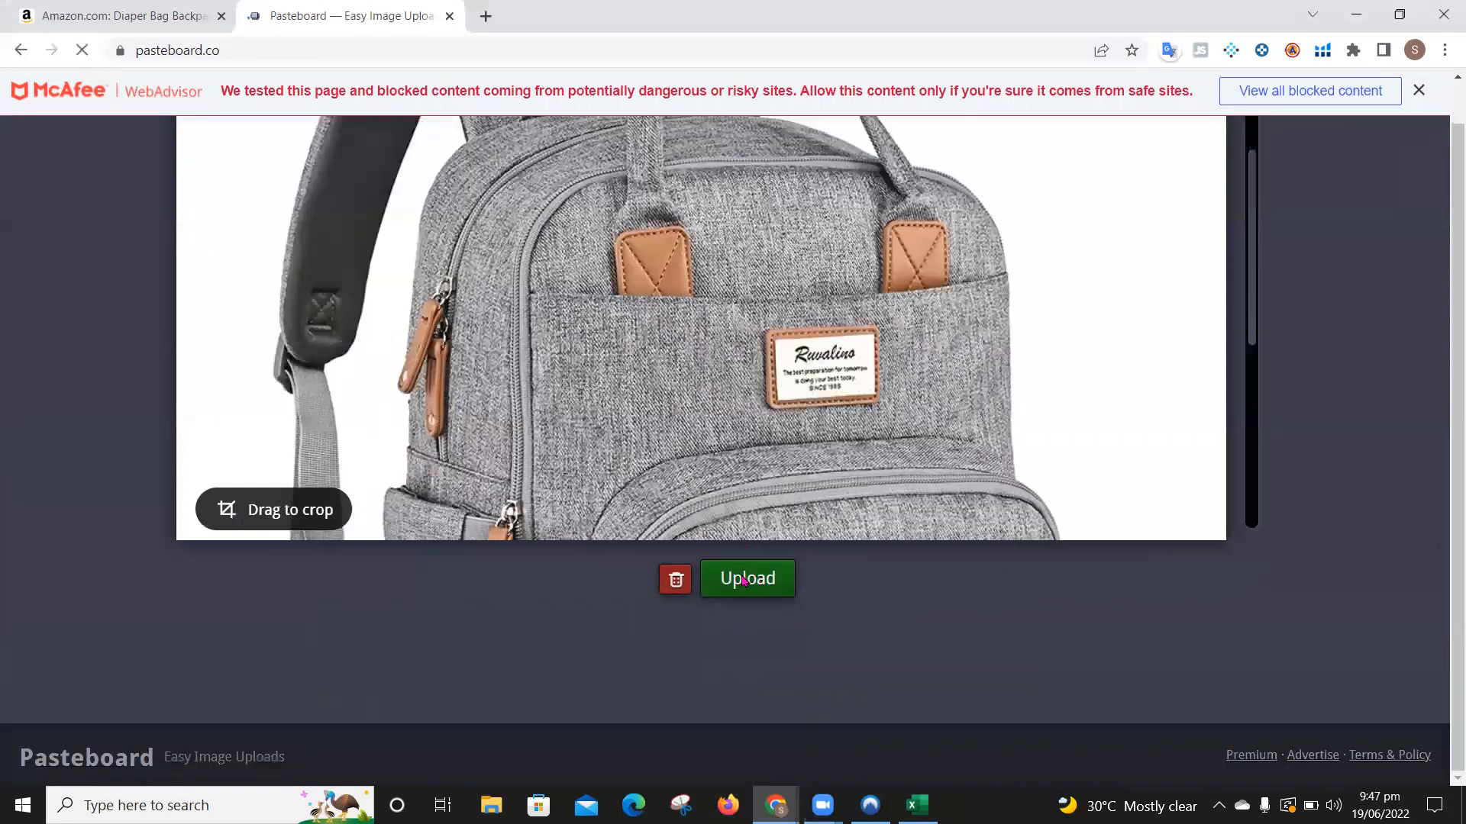
{"action": "scroll", "coordinate": [742, 581], "scroll_direction": "down", "scroll_amount": 3}
{"action": "left_click", "coordinate": [743, 581]}
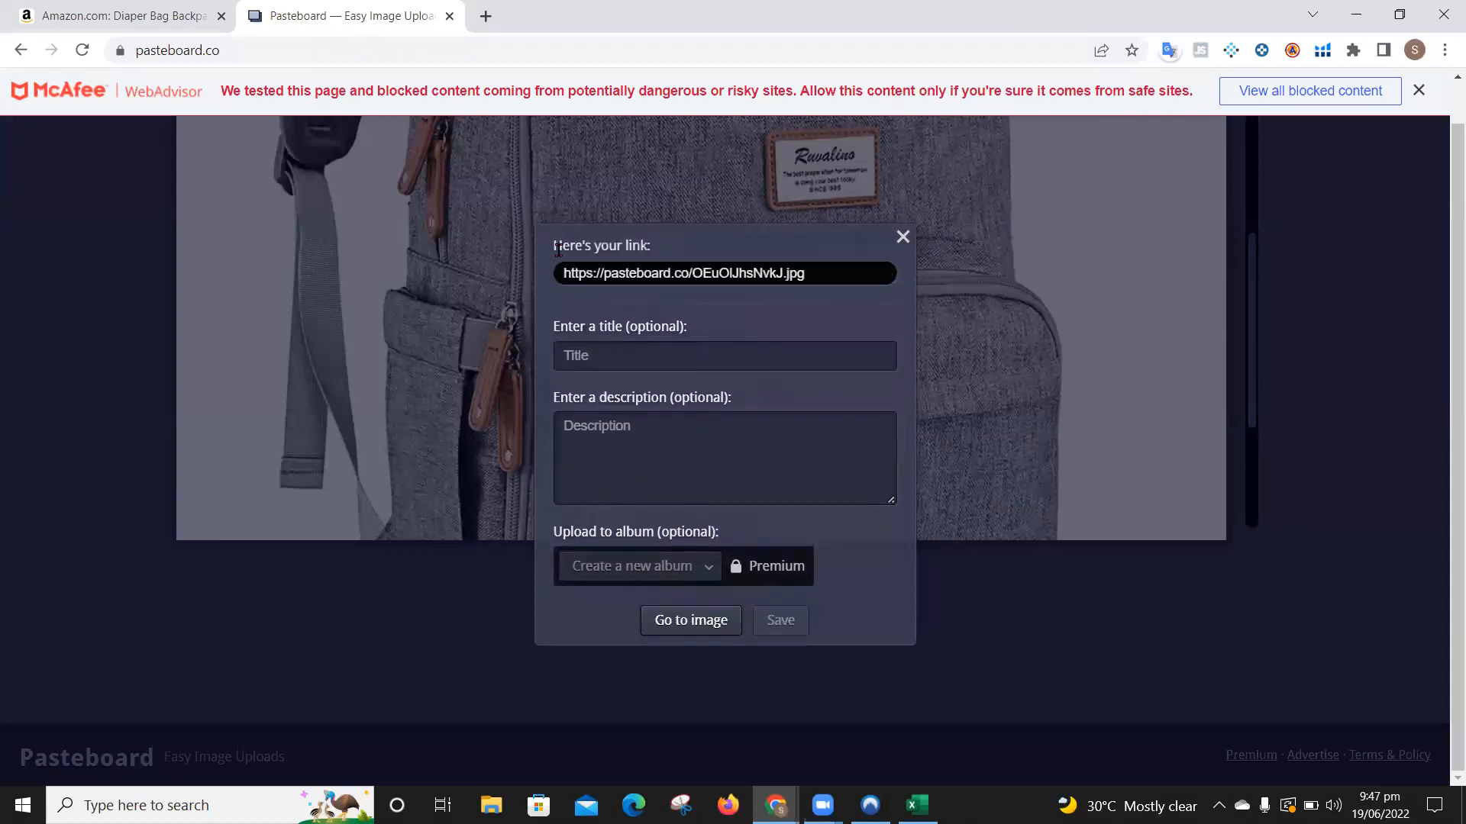
Step: Copy the uploaded image's link and paste it over the first competitor's Main Image link in D18 of the diaper bags sheet
{"action": "left_click", "coordinate": [615, 283]}
{"action": "key", "text": "ctrl+c"}
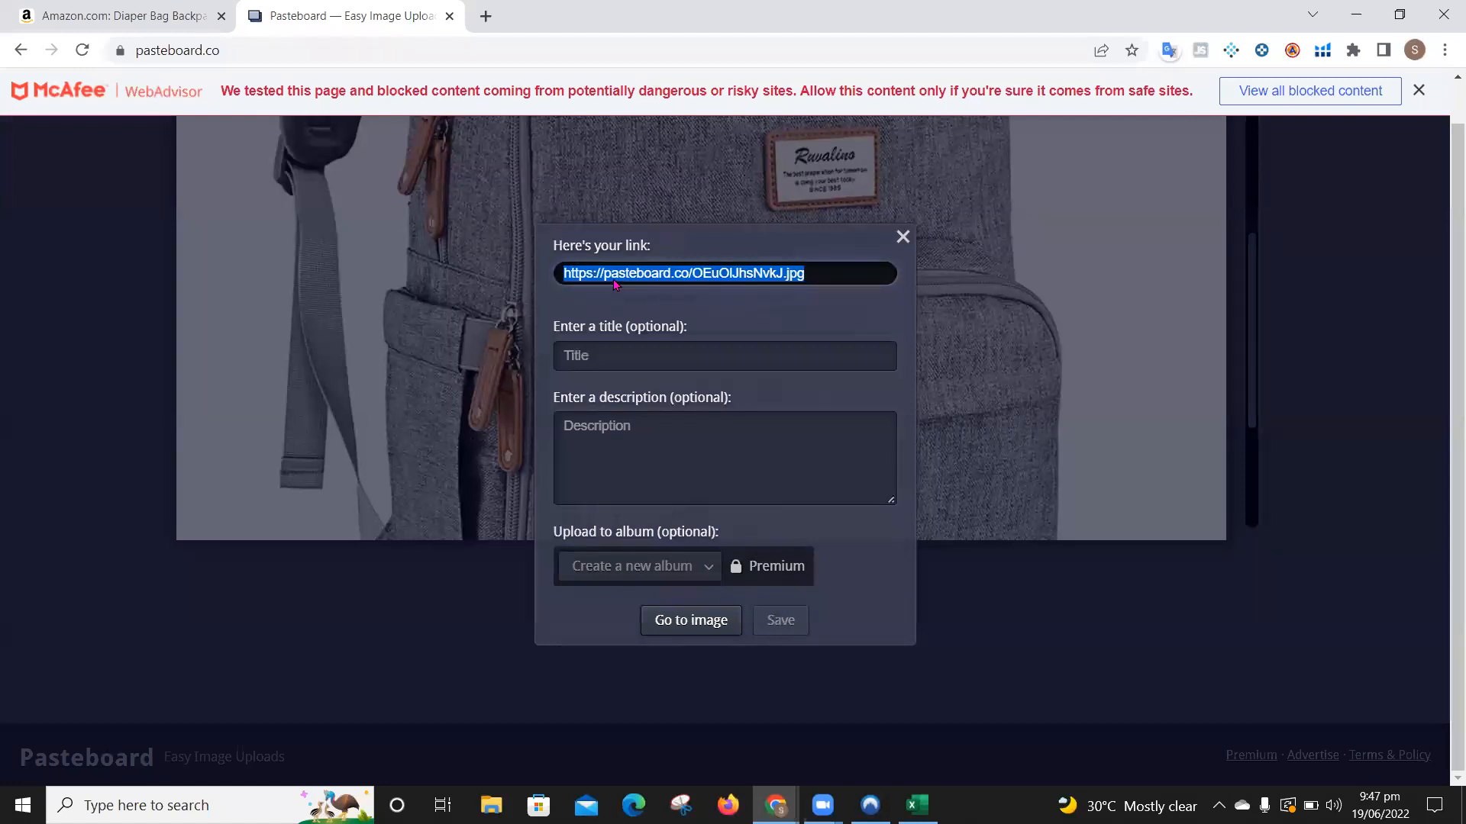
{"action": "key", "text": "alt+Tab"}
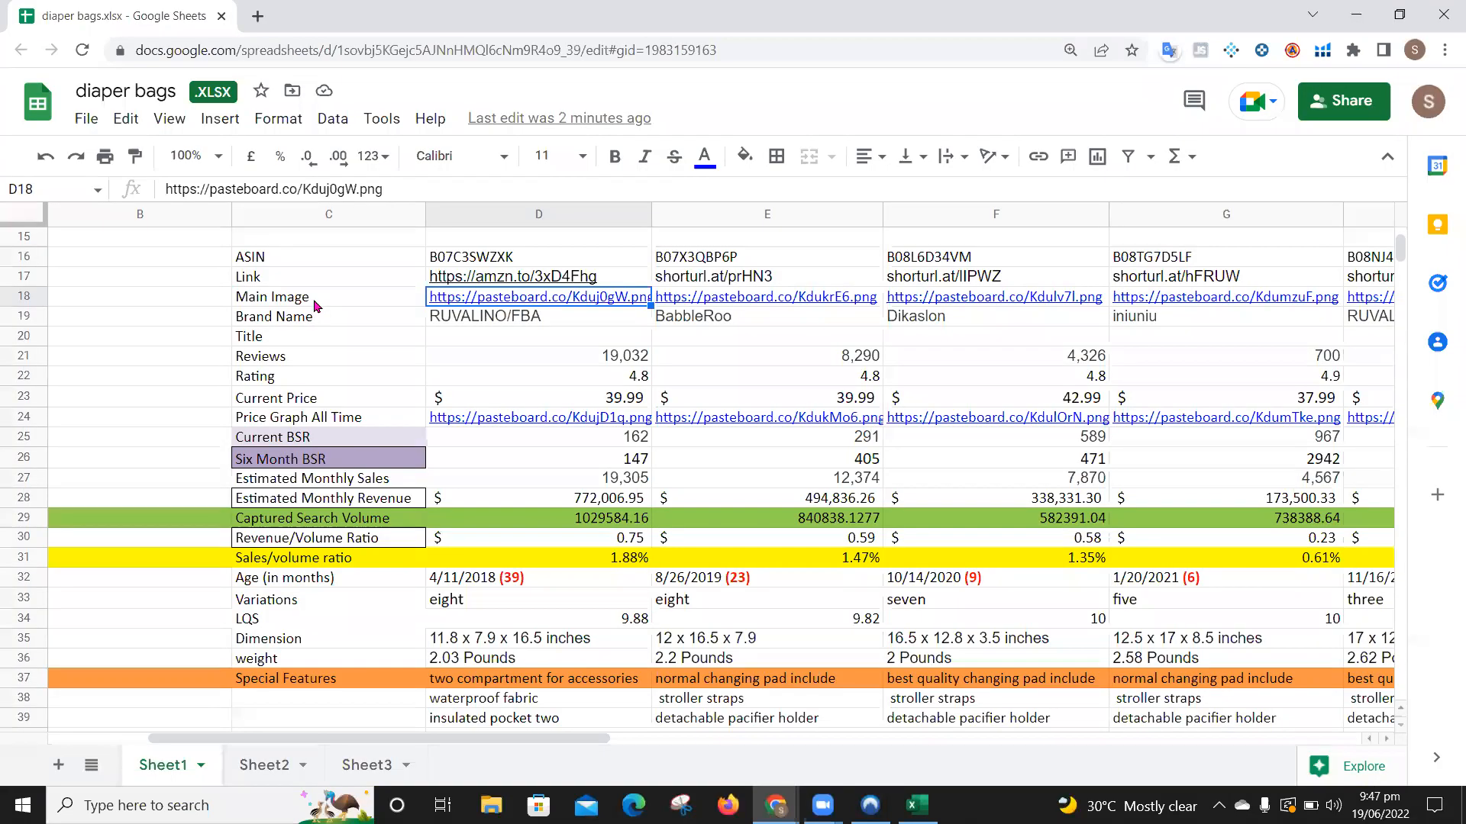
{"action": "left_click", "coordinate": [313, 301]}
{"action": "key", "text": "Right"}
{"action": "key", "text": "ctrl+v"}
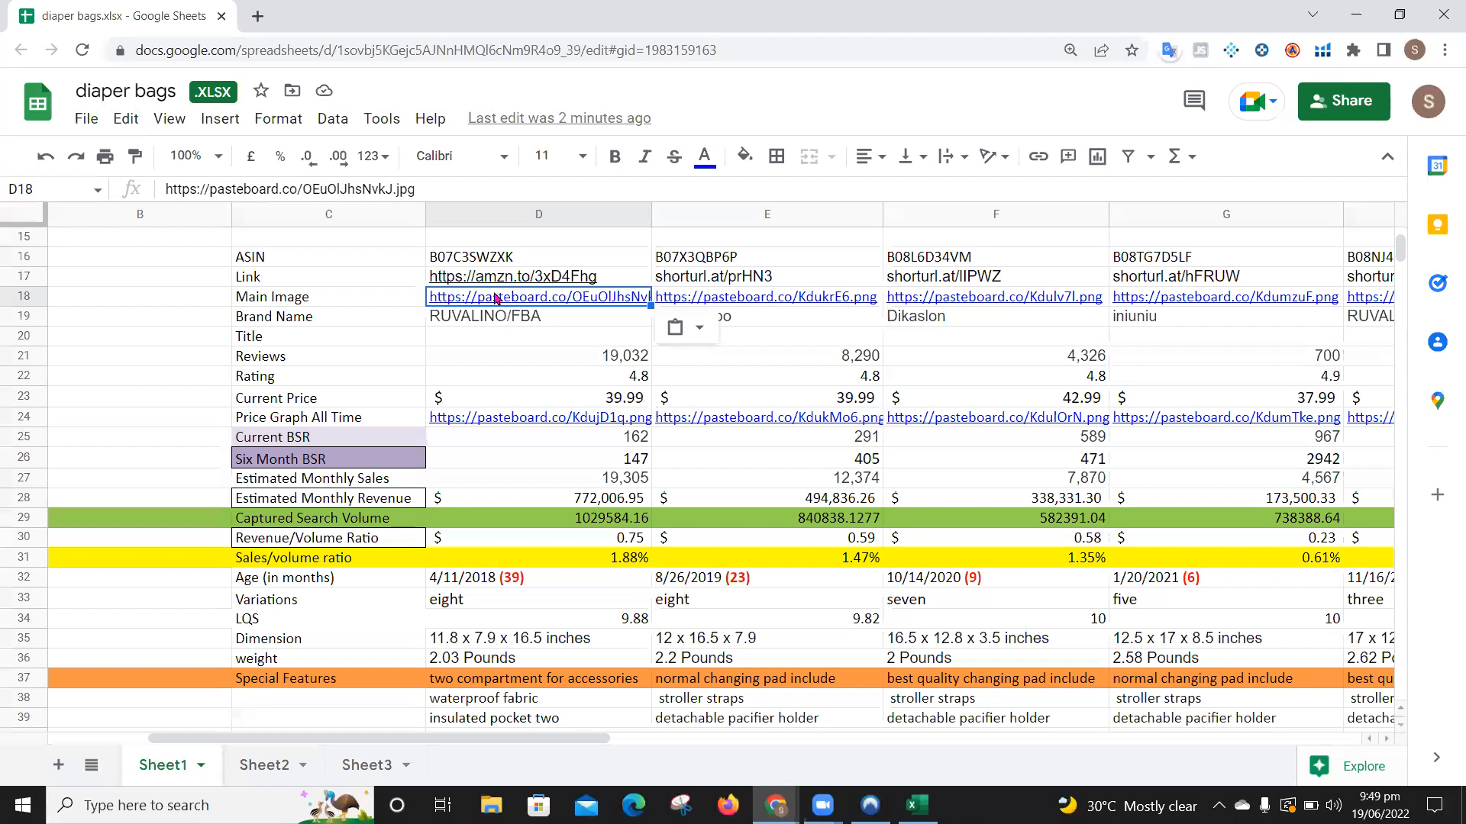
Step: Review the competitors' brand names along row 19, from D19 across to column L and back
{"action": "mouse_move", "coordinate": [482, 285]}
{"action": "left_click", "coordinate": [268, 324]}
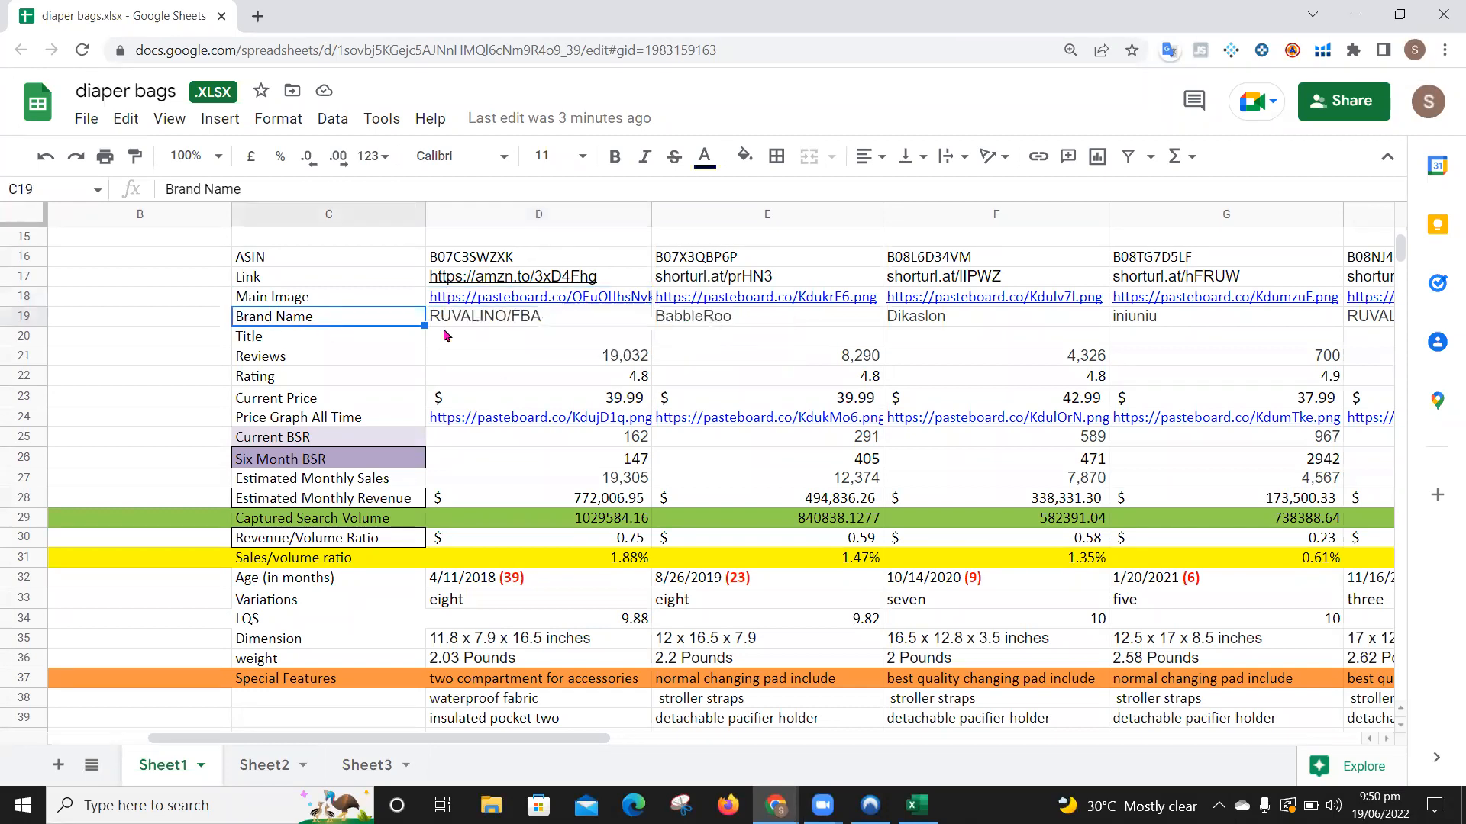
{"action": "left_click", "coordinate": [520, 324]}
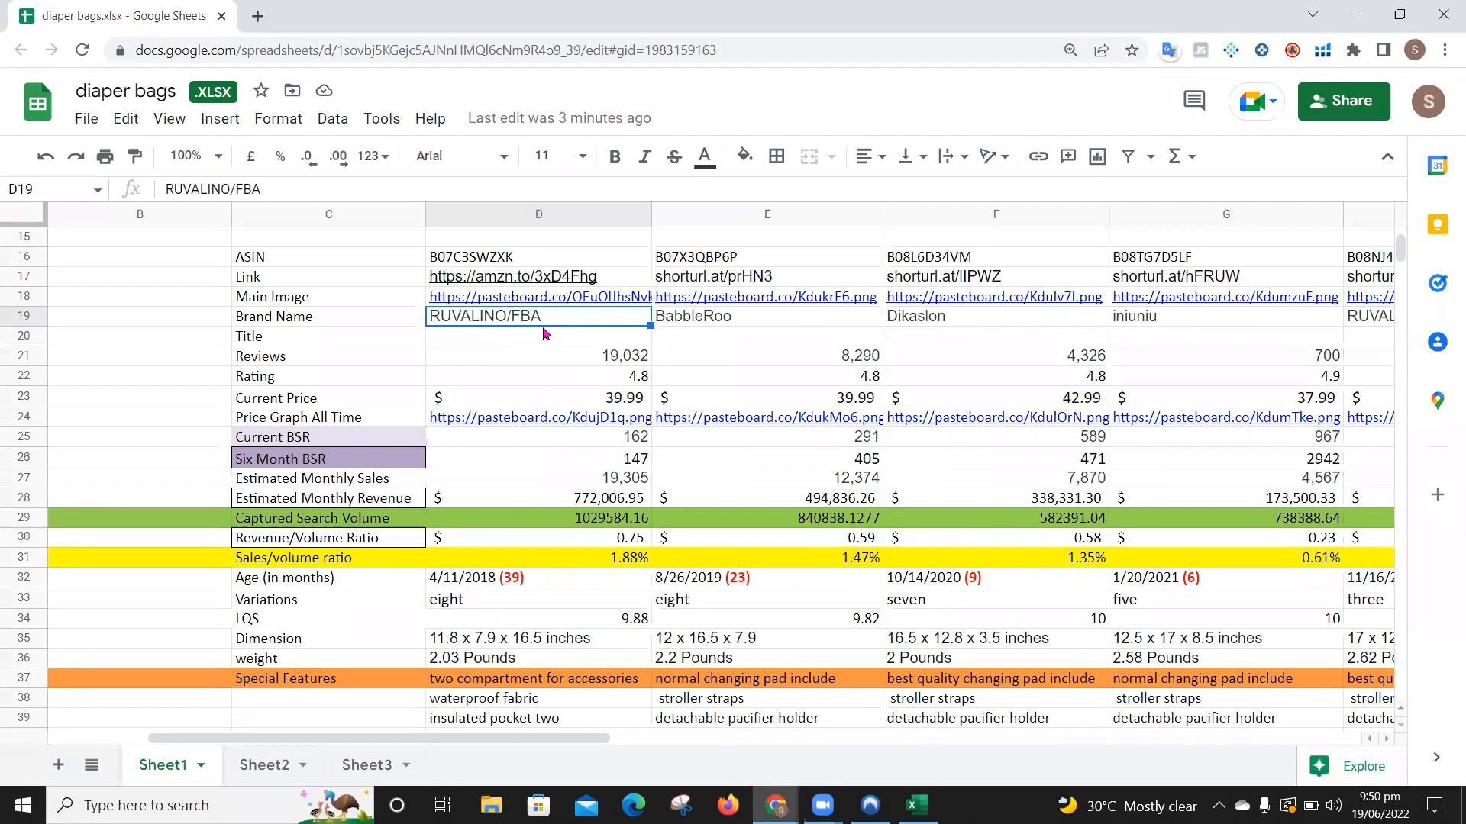
{"action": "key", "text": "Right"}
{"action": "key", "text": "Right"}
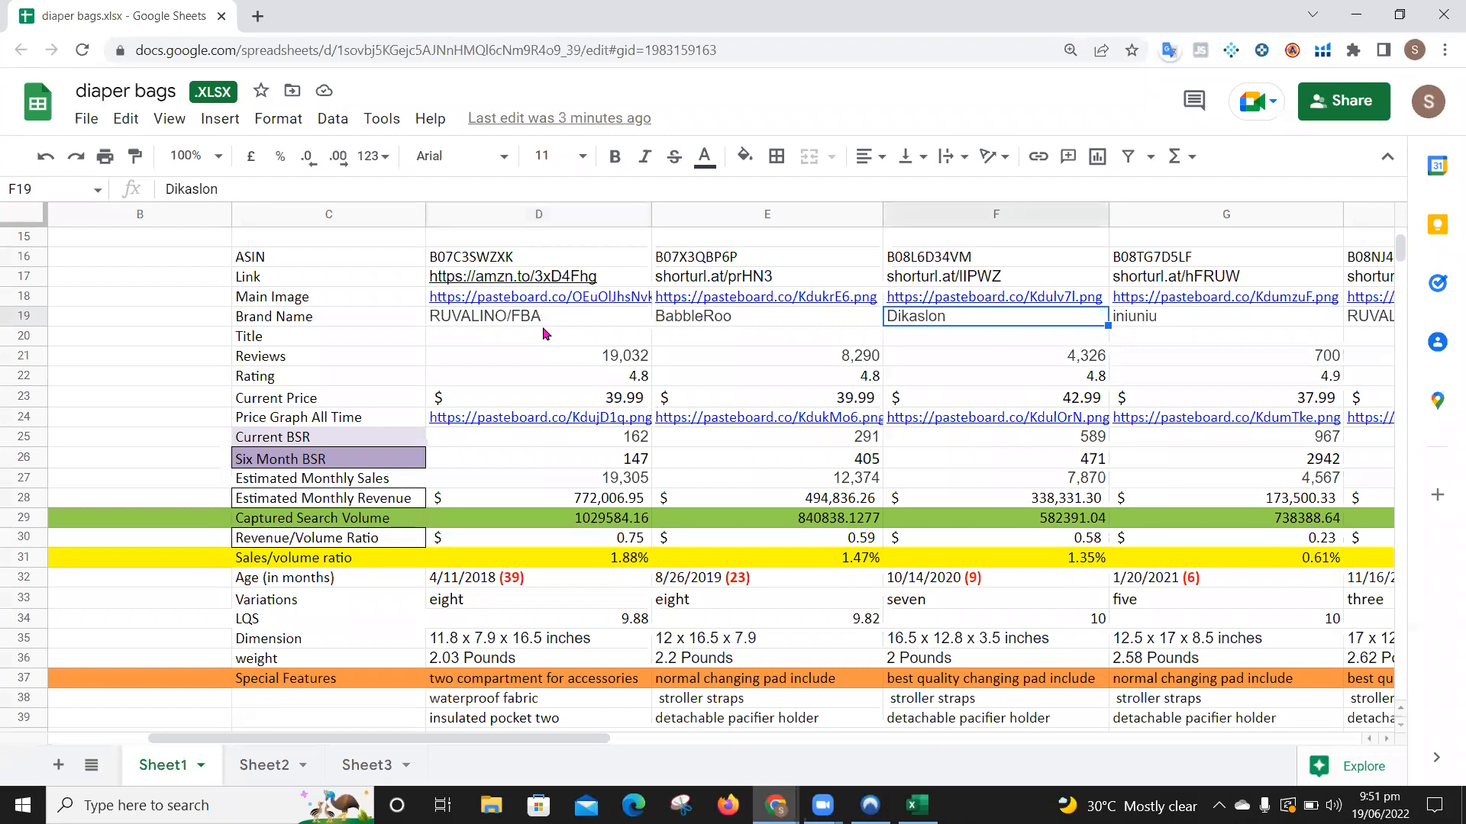
{"action": "key", "text": "Right"}
{"action": "key", "text": "Right"}
{"action": "key", "text": "Right"}
{"action": "key", "text": "Right"}
{"action": "key", "text": "Right"}
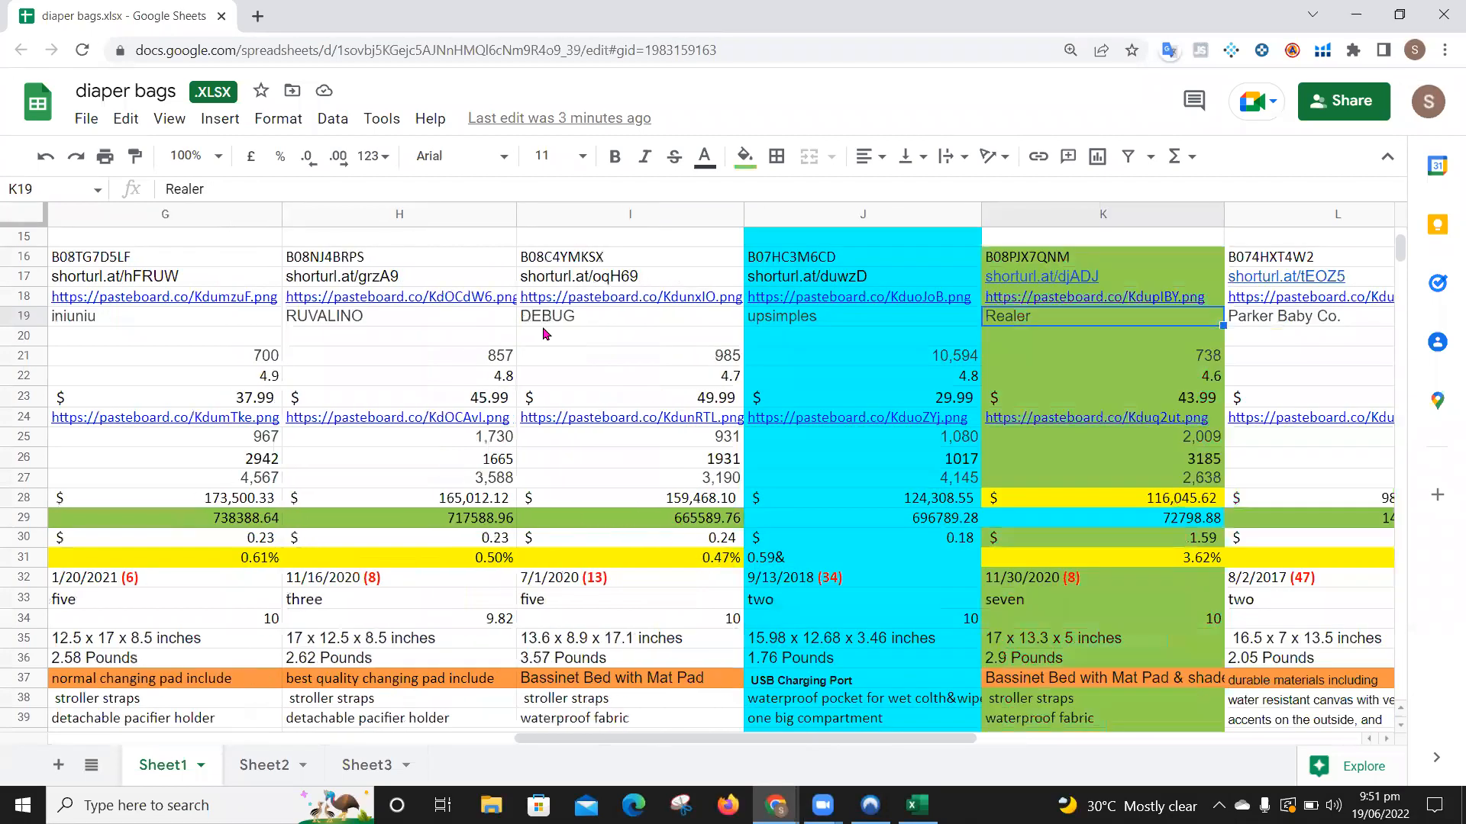
{"action": "key", "text": "Right"}
{"action": "key", "text": "Left"}
{"action": "key", "text": "Left"}
{"action": "key", "text": "Left"}
{"action": "key", "text": "Left"}
{"action": "key", "text": "Left"}
{"action": "key", "text": "Left"}
{"action": "key", "text": "Left"}
{"action": "key", "text": "Left"}
{"action": "key", "text": "Left"}
{"action": "key", "text": "Right"}
{"action": "key", "text": "Right"}
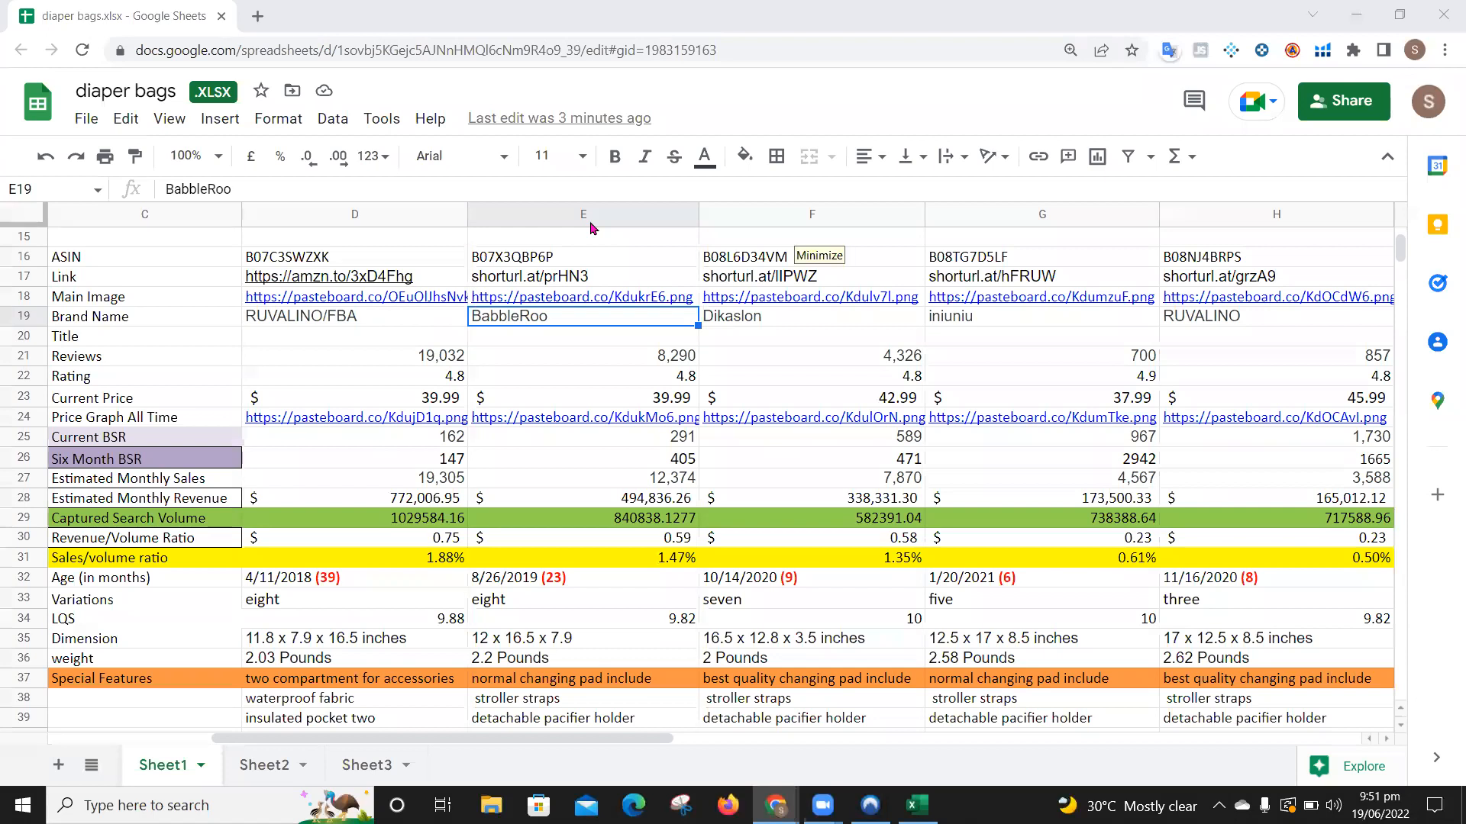
Step: Review the Title, Reviews, Rating and Current Price rows of the competitor table
{"action": "left_click", "coordinate": [95, 336]}
{"action": "left_click", "coordinate": [330, 339]}
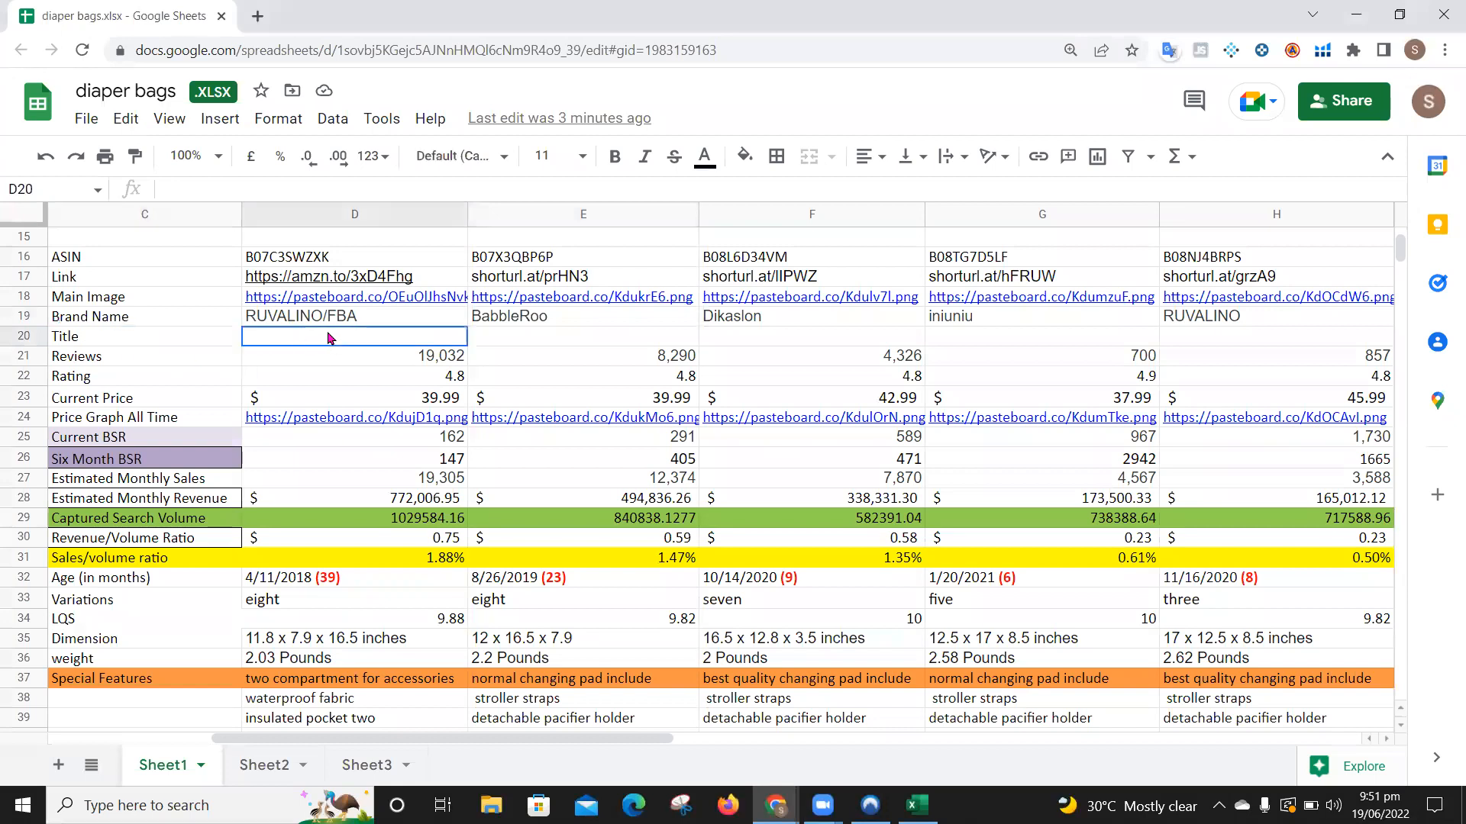
{"action": "left_click", "coordinate": [15, 336]}
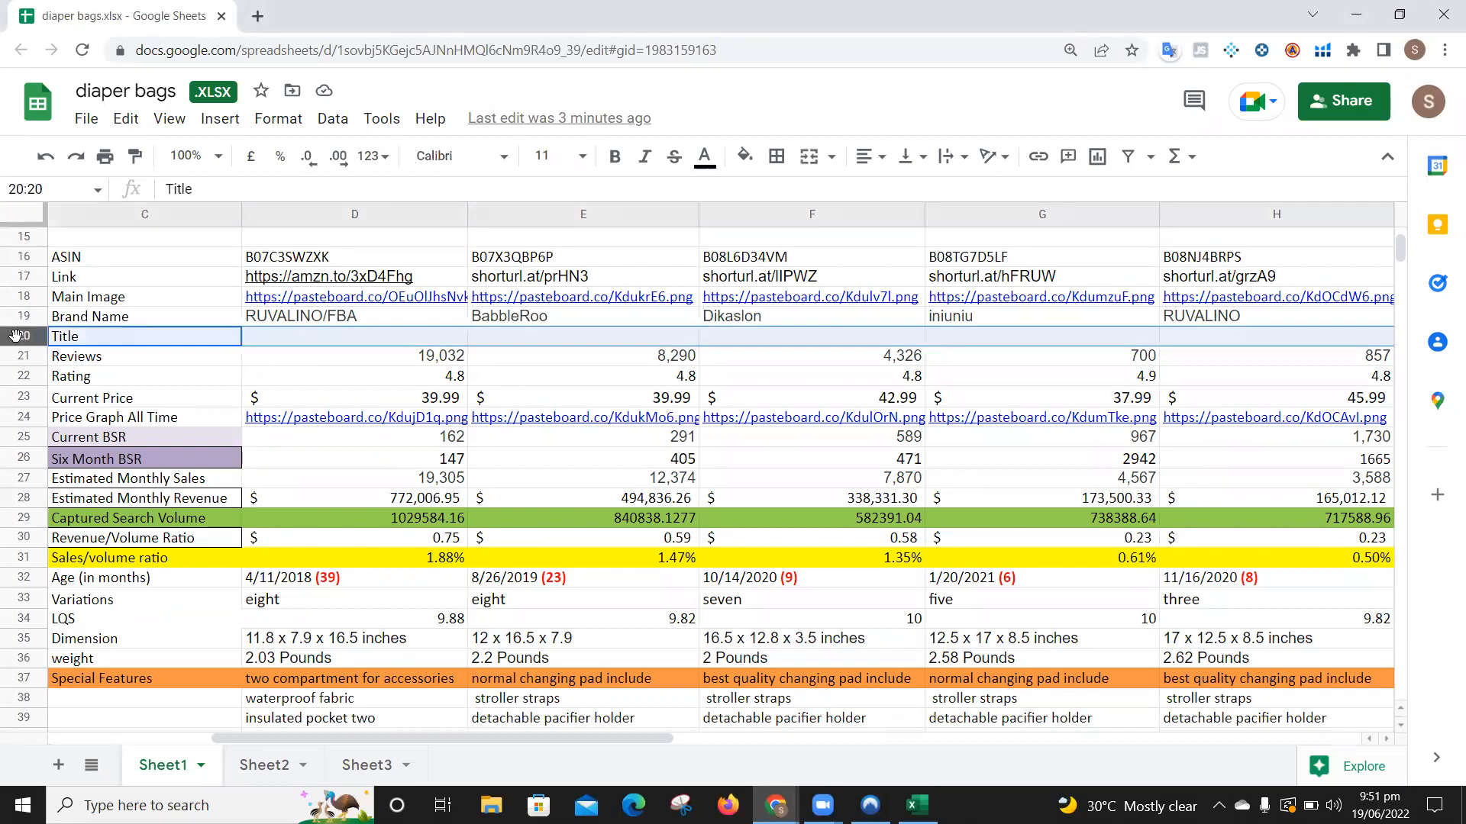
{"action": "left_click", "coordinate": [336, 364]}
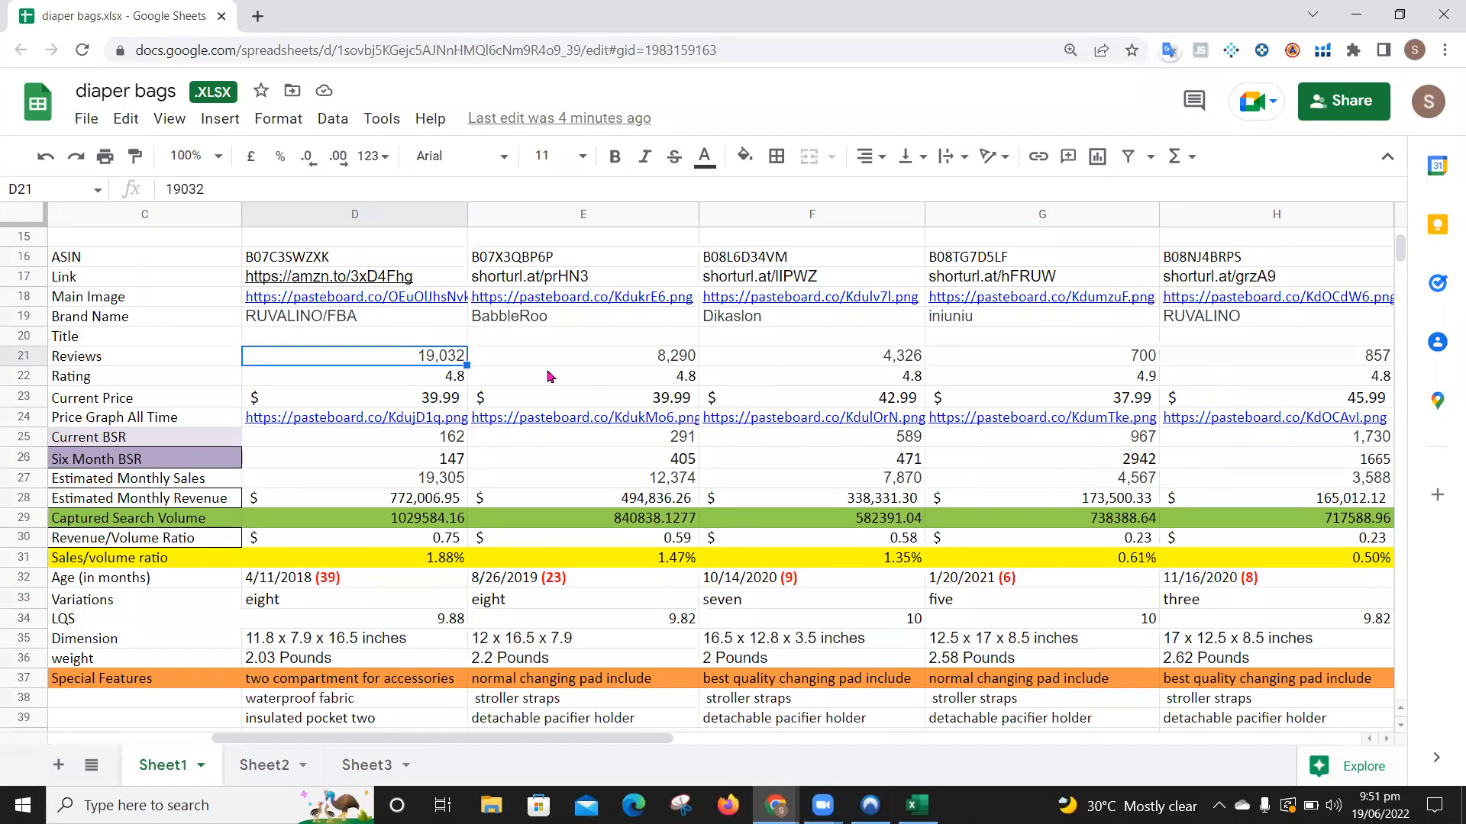
{"action": "left_click", "coordinate": [130, 375]}
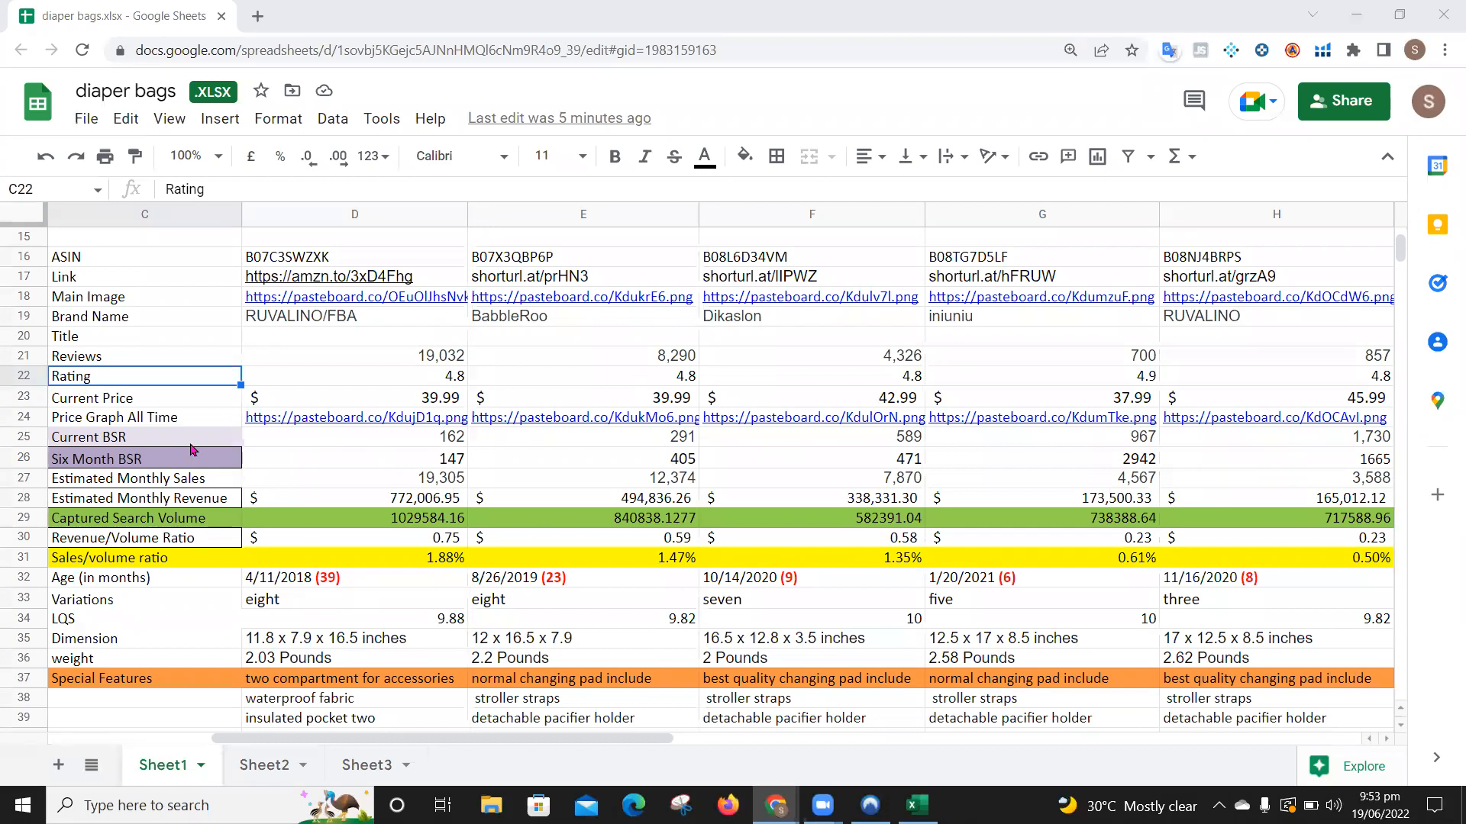
{"action": "left_click", "coordinate": [79, 405]}
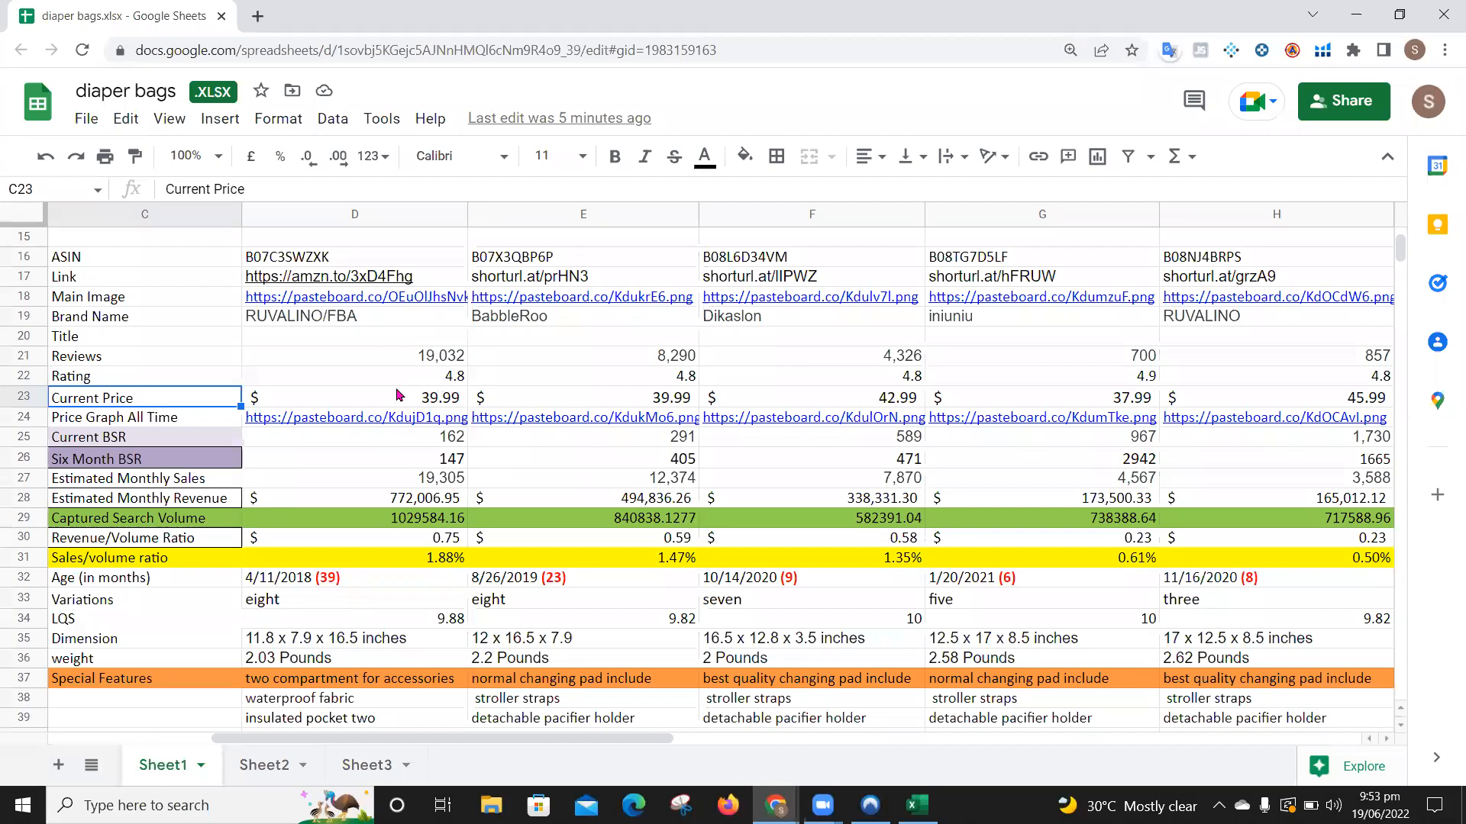
Step: View the first competitor's Price Graph All Time link from D24, then close the linked page
{"action": "left_click", "coordinate": [197, 425]}
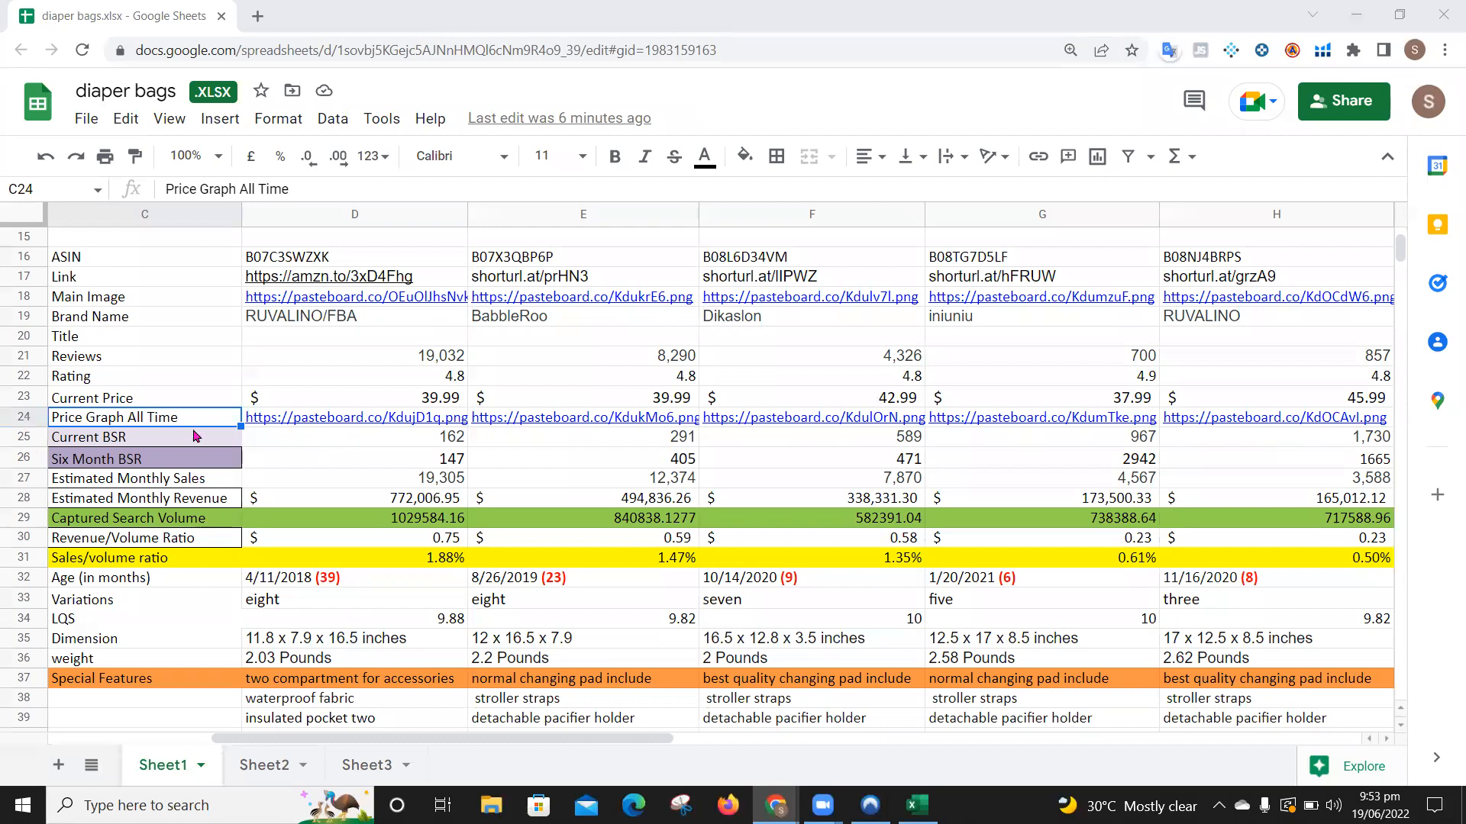
{"action": "mouse_move", "coordinate": [374, 425]}
{"action": "left_click", "coordinate": [367, 453]}
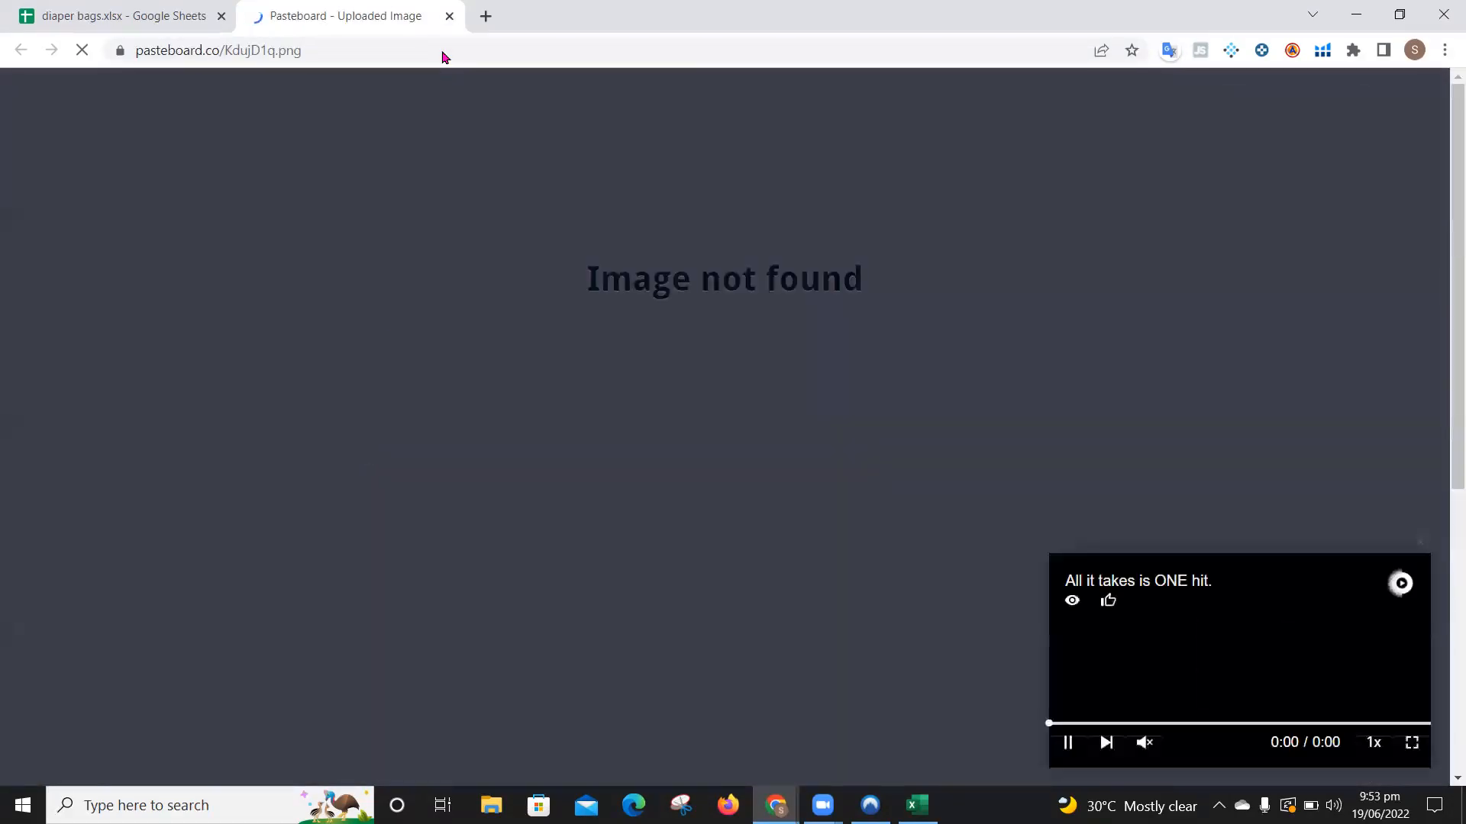
{"action": "key", "text": "ctrl+w"}
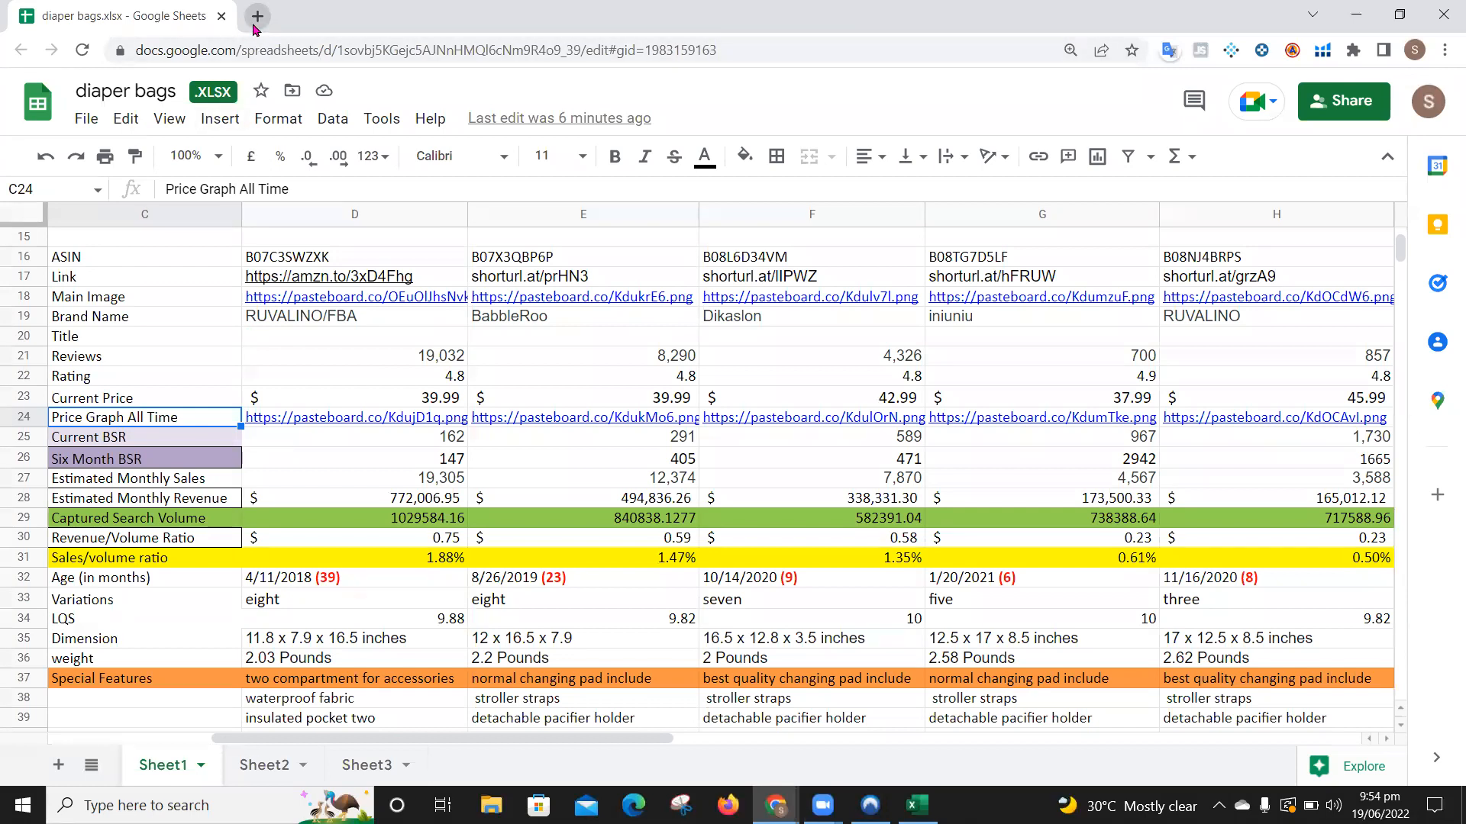
Step: Switch to Excel and close the GB_AMAZON_cerebro_B016RAAUEM_ (1) workbook without saving its changes
{"action": "key", "text": "alt+Tab"}
{"action": "key", "text": "alt+Tab"}
{"action": "key", "text": "alt+Tab"}
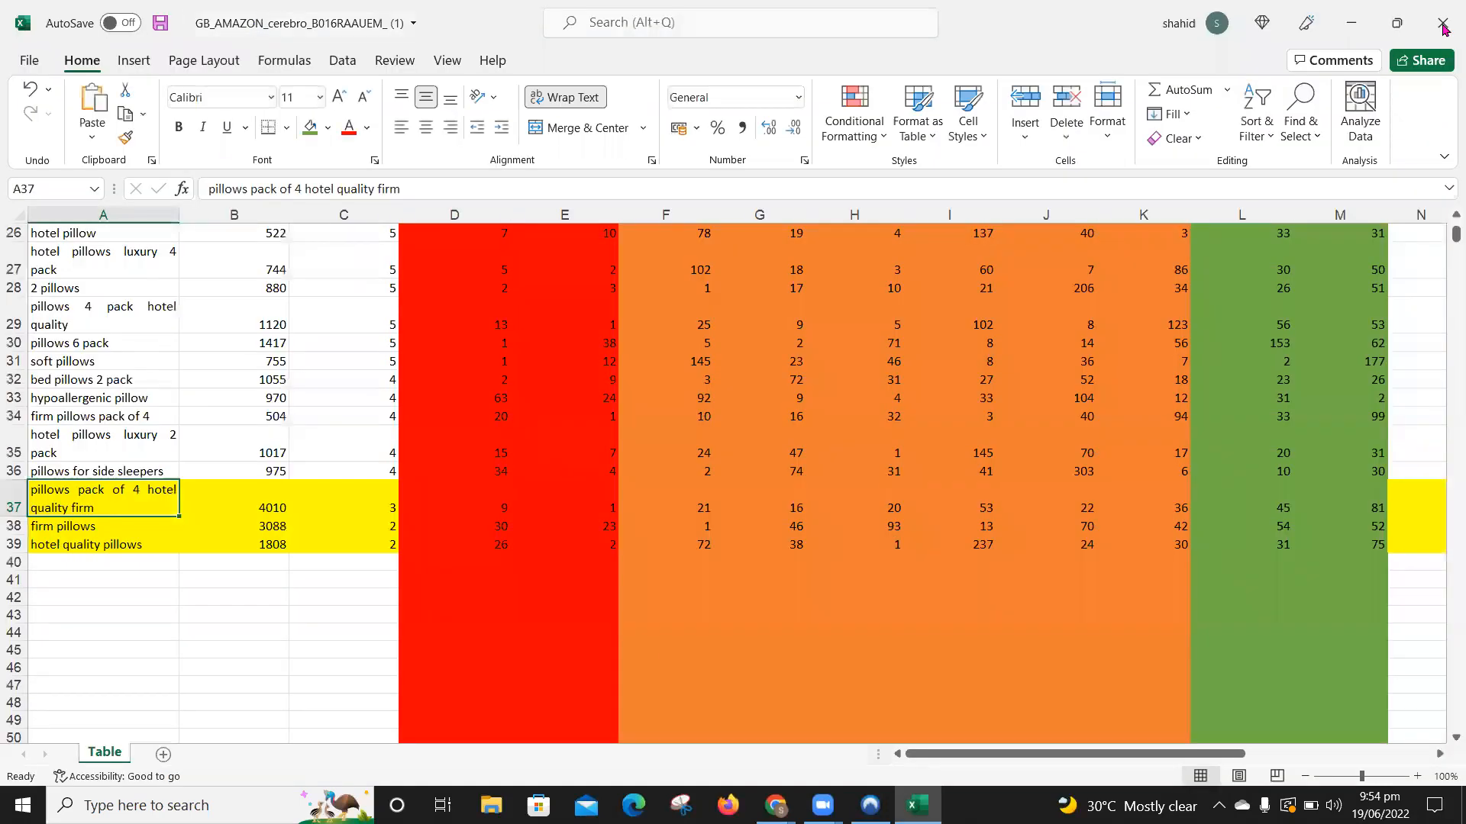
{"action": "left_click", "coordinate": [1443, 27]}
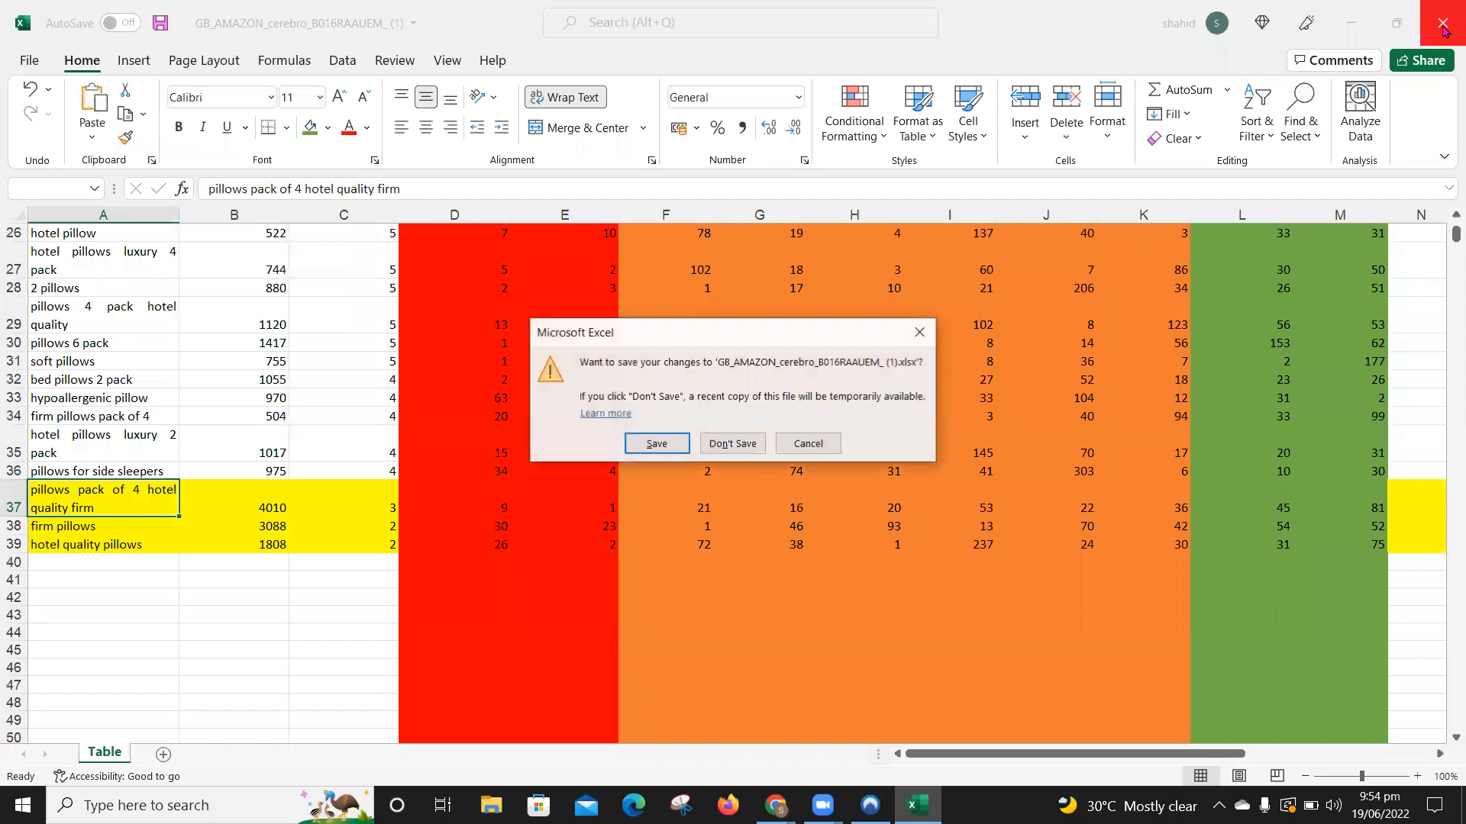
{"action": "left_click", "coordinate": [724, 446]}
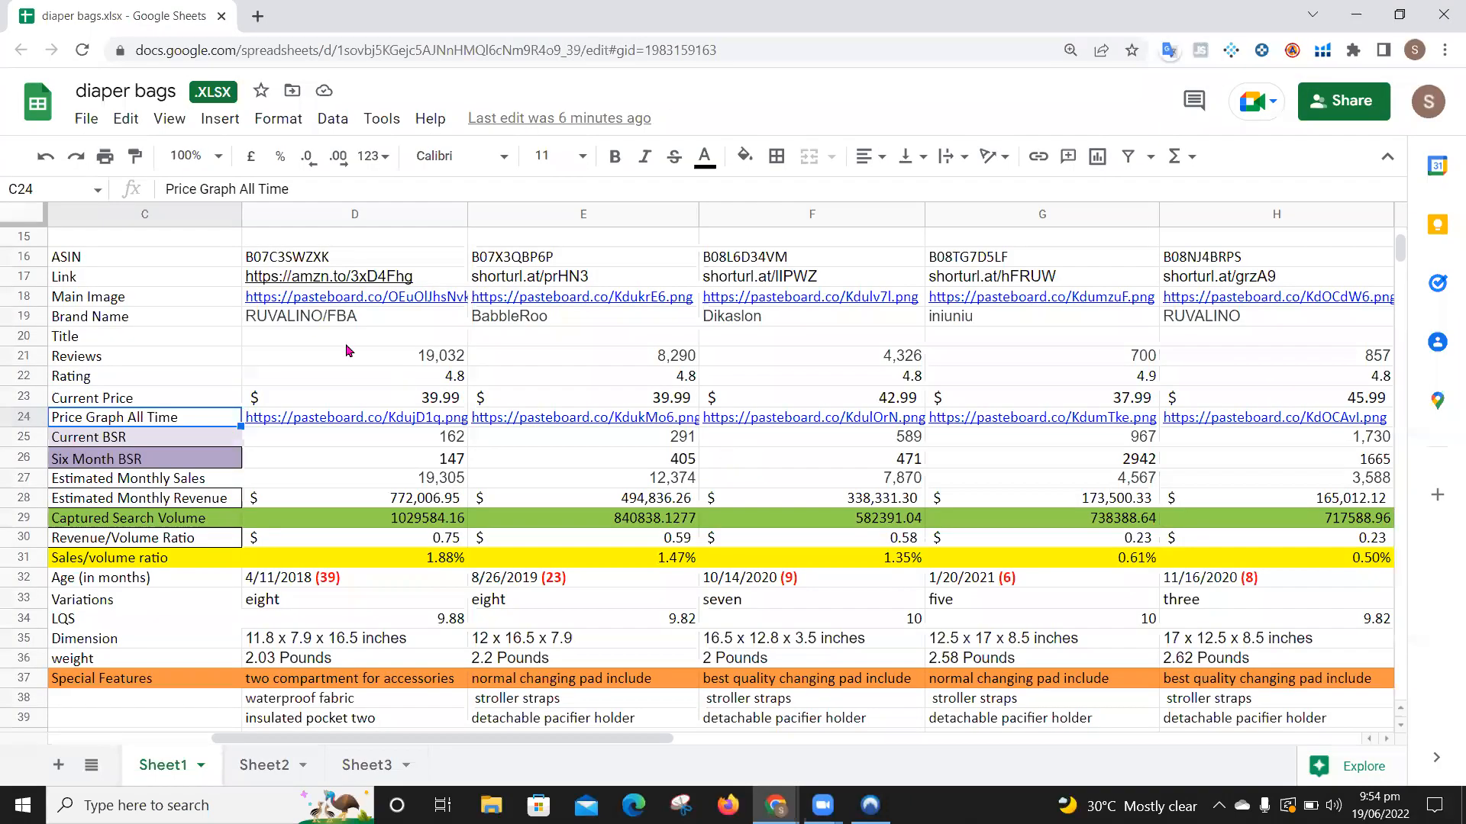
Step: Open the amazon.co.uk home page in a new browser tab beside the diaper bags sheet
{"action": "left_click", "coordinate": [260, 17]}
{"action": "type", "text": "ama"}
{"action": "key", "text": "Return"}
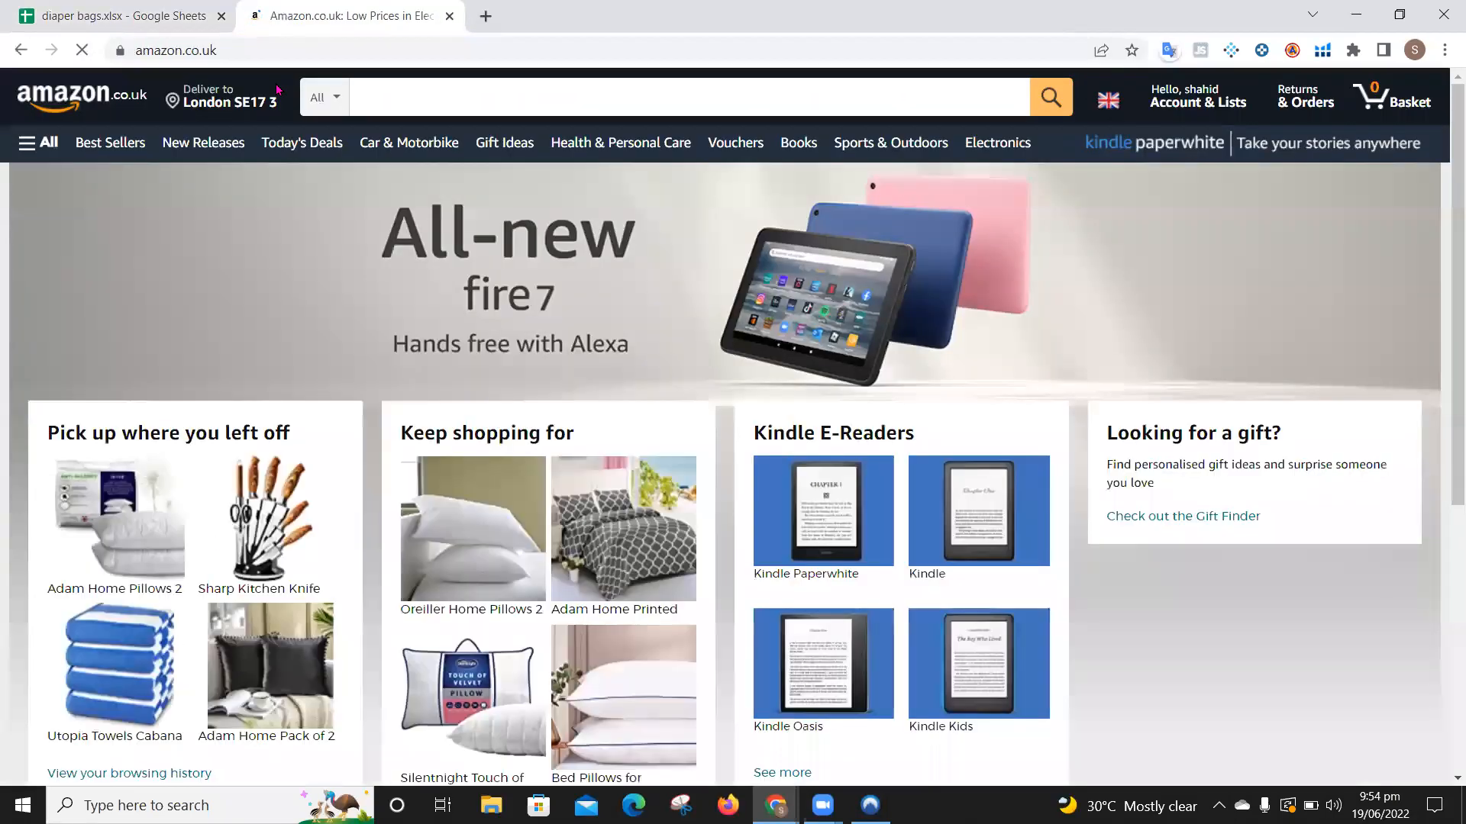
Step: Search amazon.co.uk for "pillows"
{"action": "scroll", "coordinate": [590, 534], "scroll_direction": "down", "scroll_amount": 5}
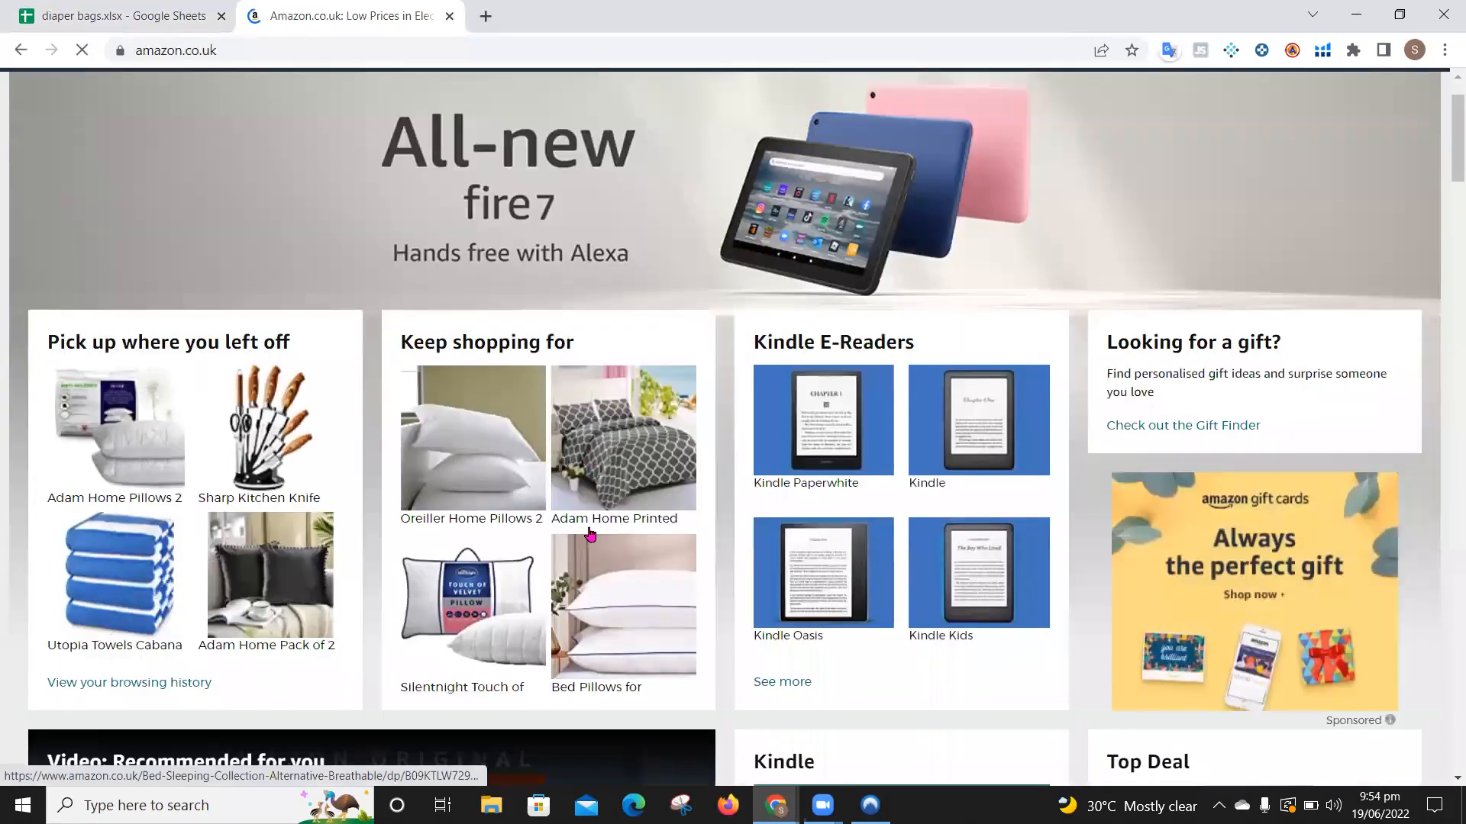
{"action": "scroll", "coordinate": [462, 122], "scroll_direction": "up", "scroll_amount": 5}
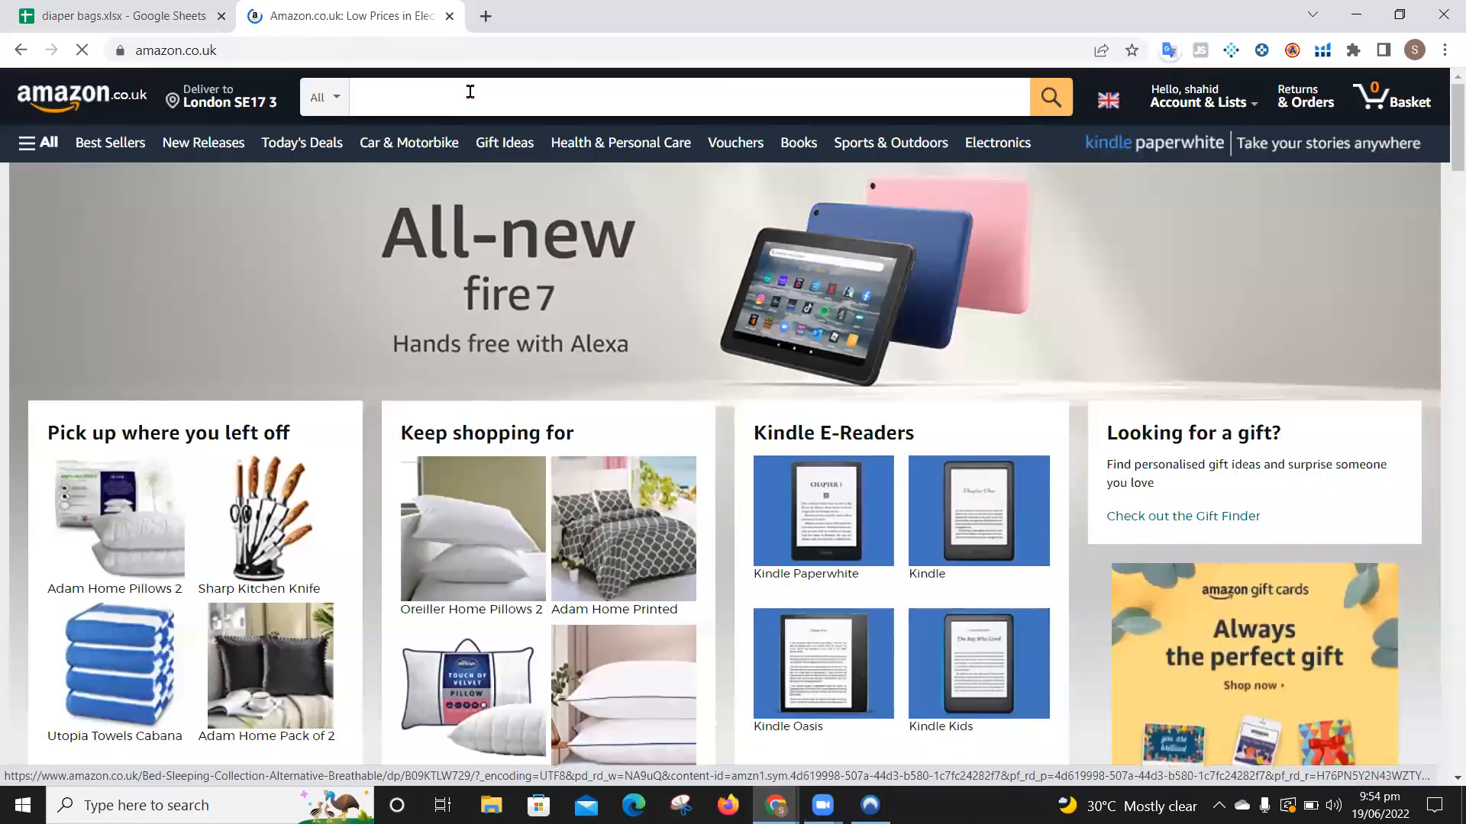
{"action": "left_click", "coordinate": [429, 90]}
{"action": "type", "text": "pillows"}
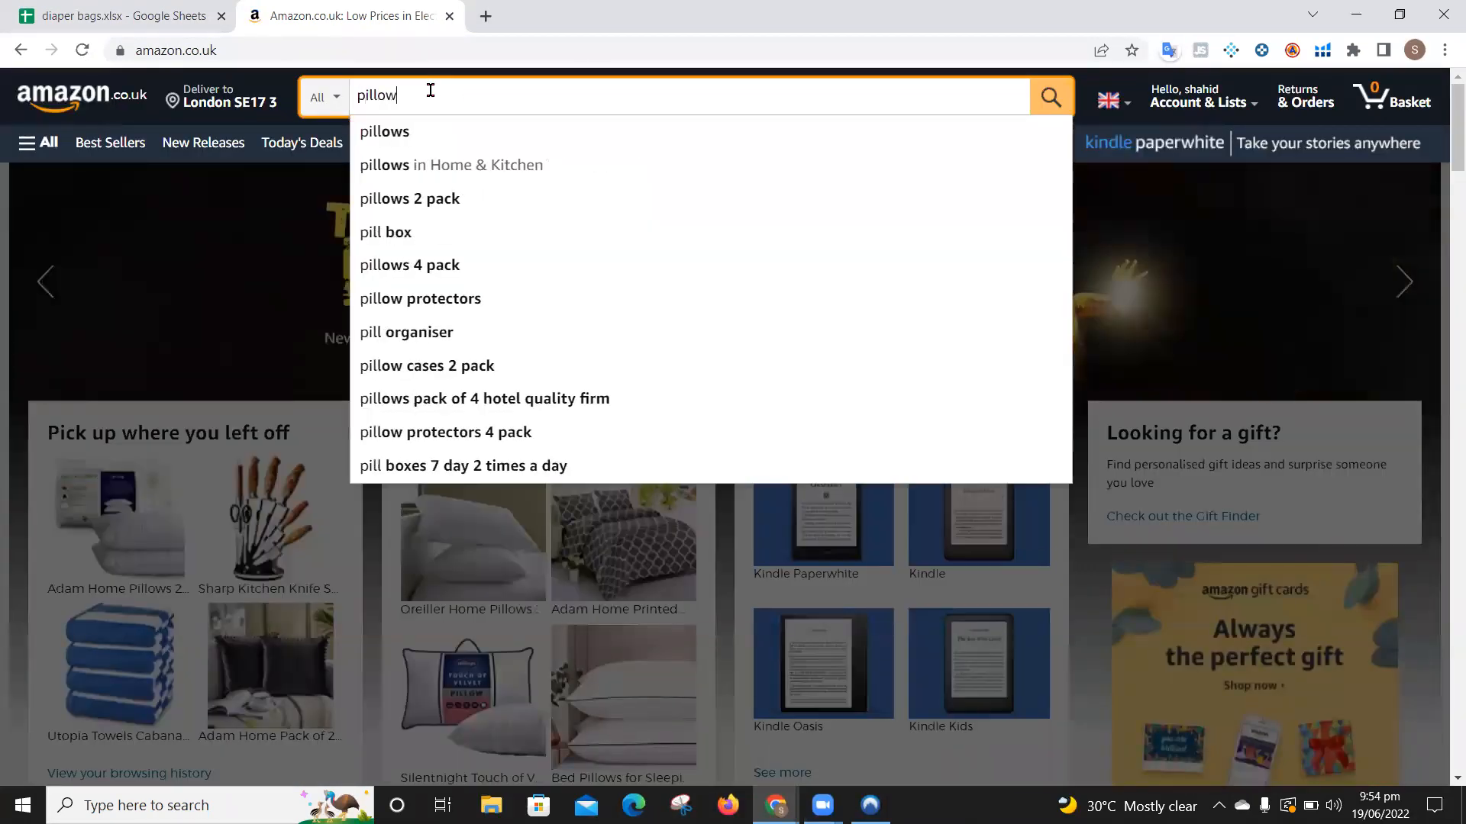
{"action": "key", "text": "Return"}
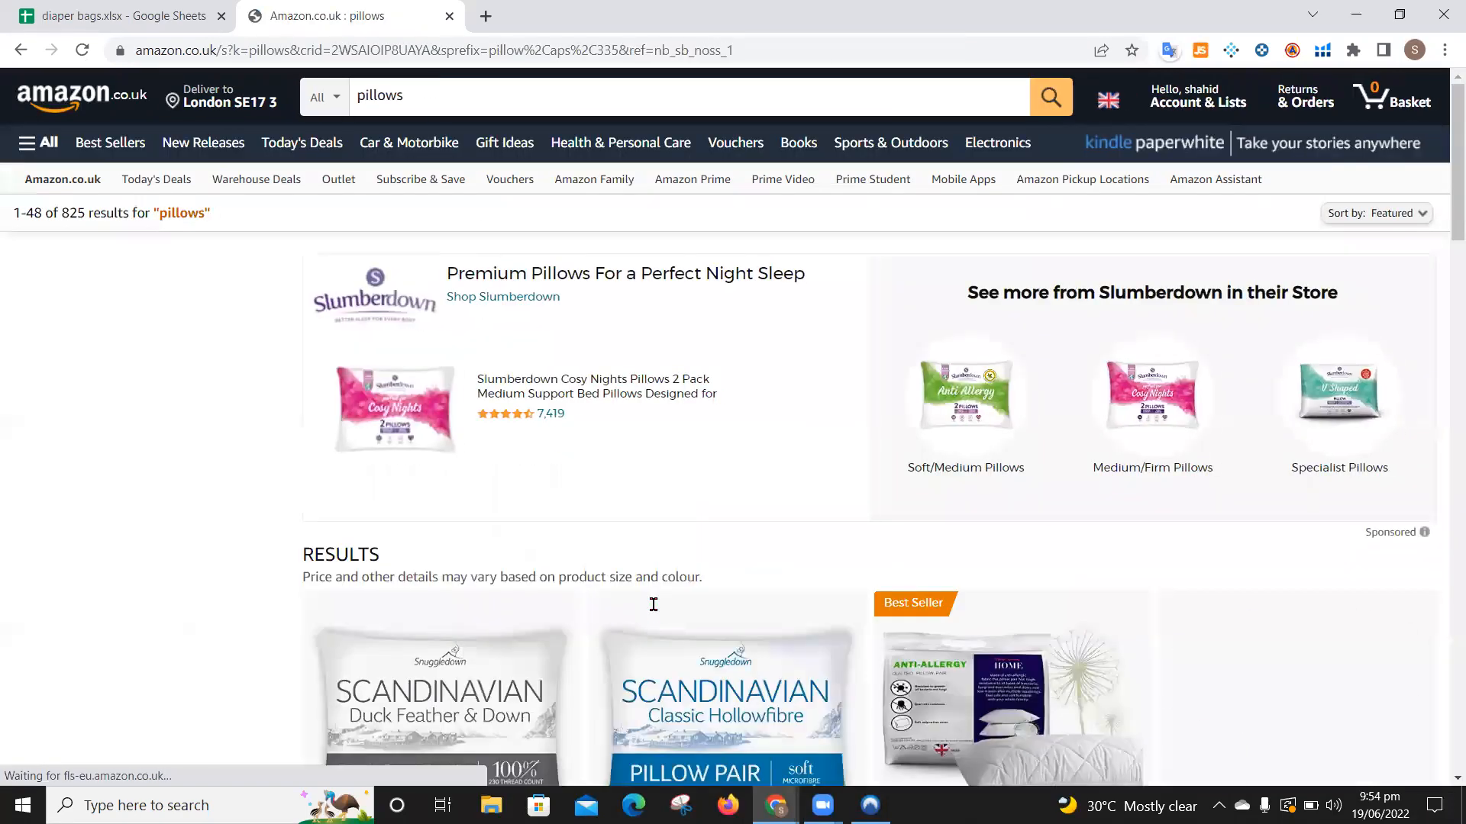
Step: Examine the pillow search results, comparing the listings' titles, ratings, prices, category ranks and fulfilment details
{"action": "scroll", "coordinate": [654, 613], "scroll_direction": "down", "scroll_amount": 1}
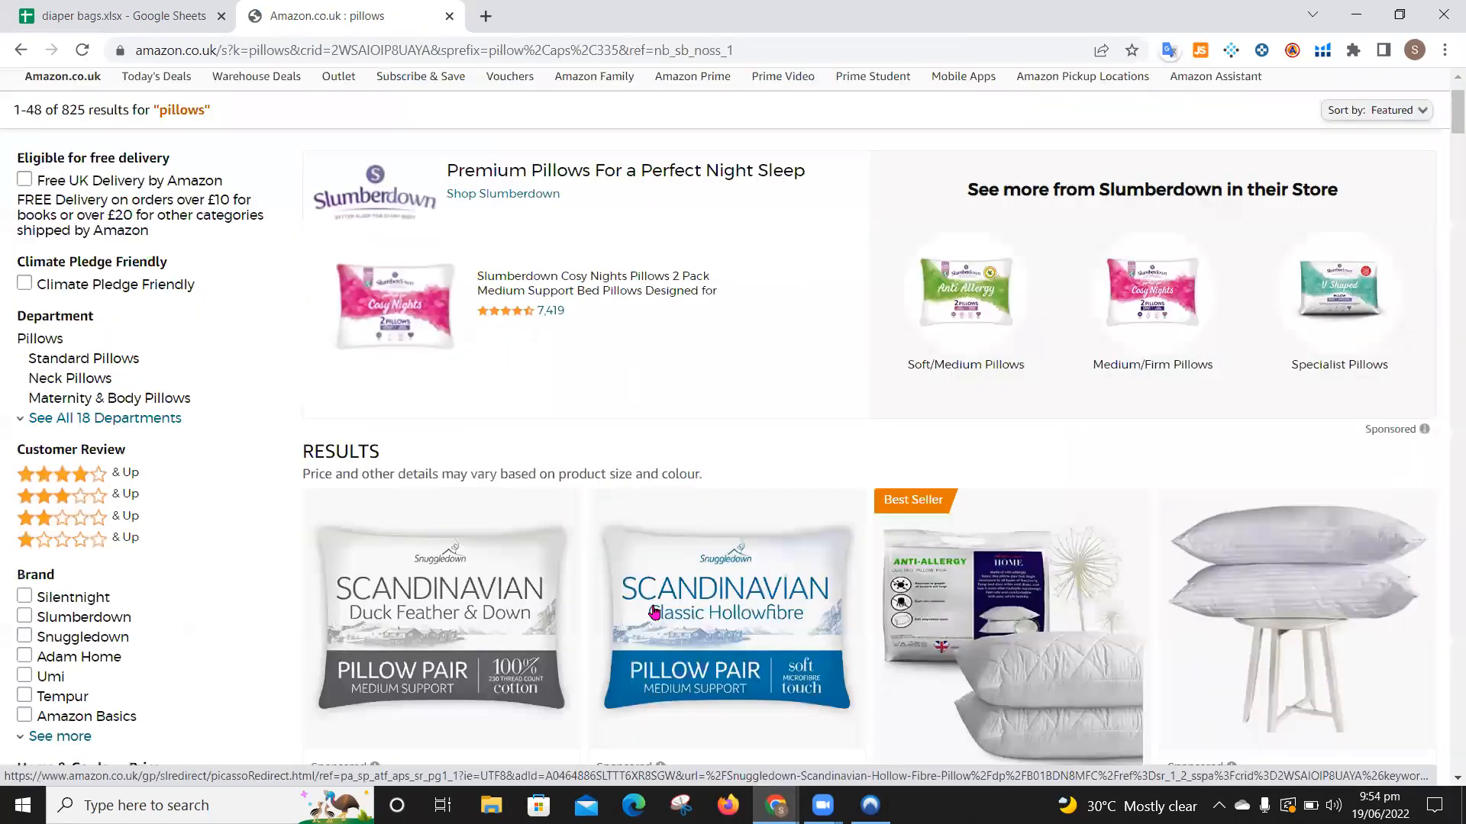
{"action": "scroll", "coordinate": [655, 613], "scroll_direction": "down", "scroll_amount": 5}
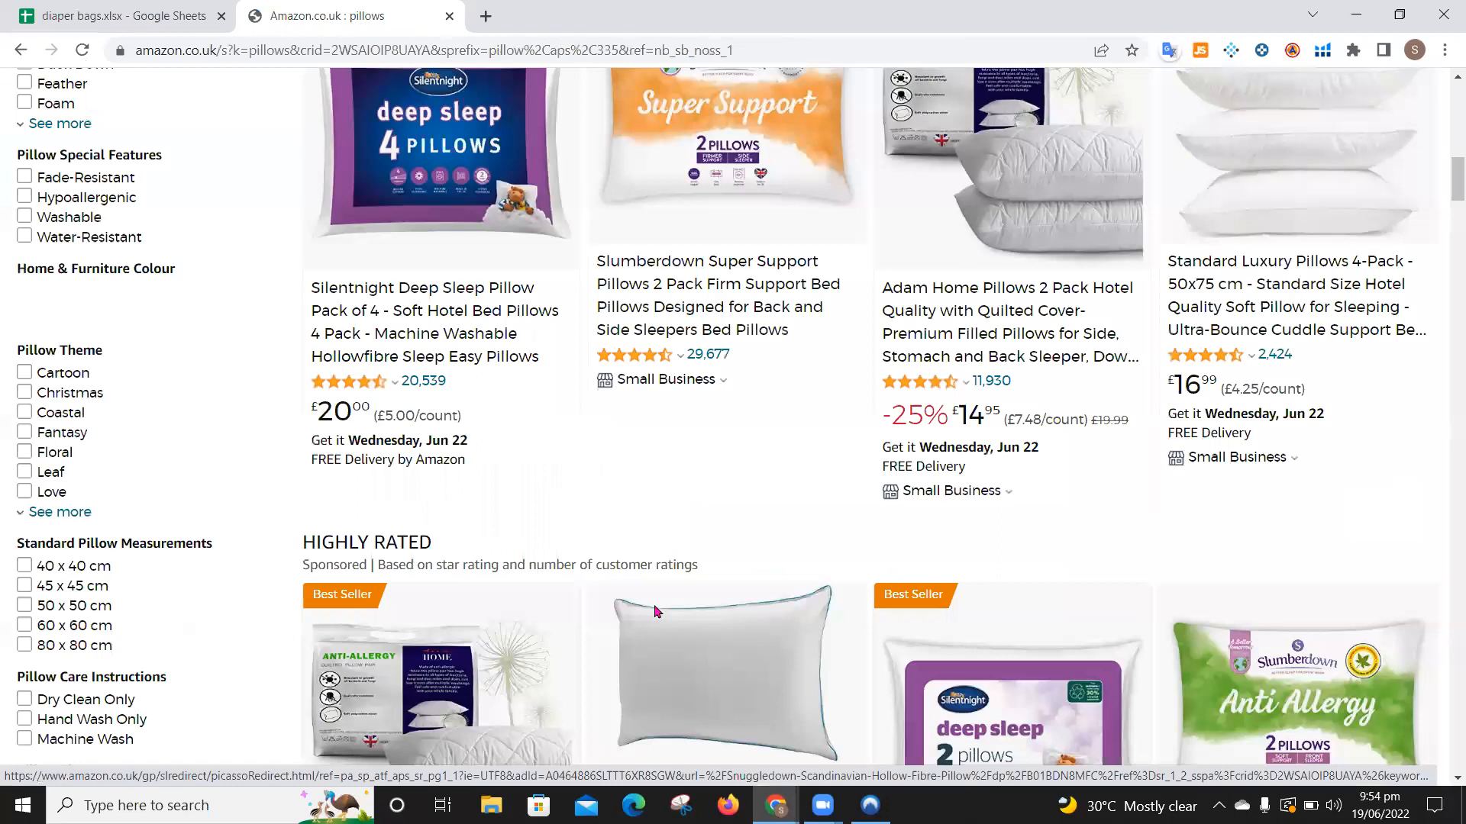
{"action": "scroll", "coordinate": [654, 611], "scroll_direction": "up", "scroll_amount": 6}
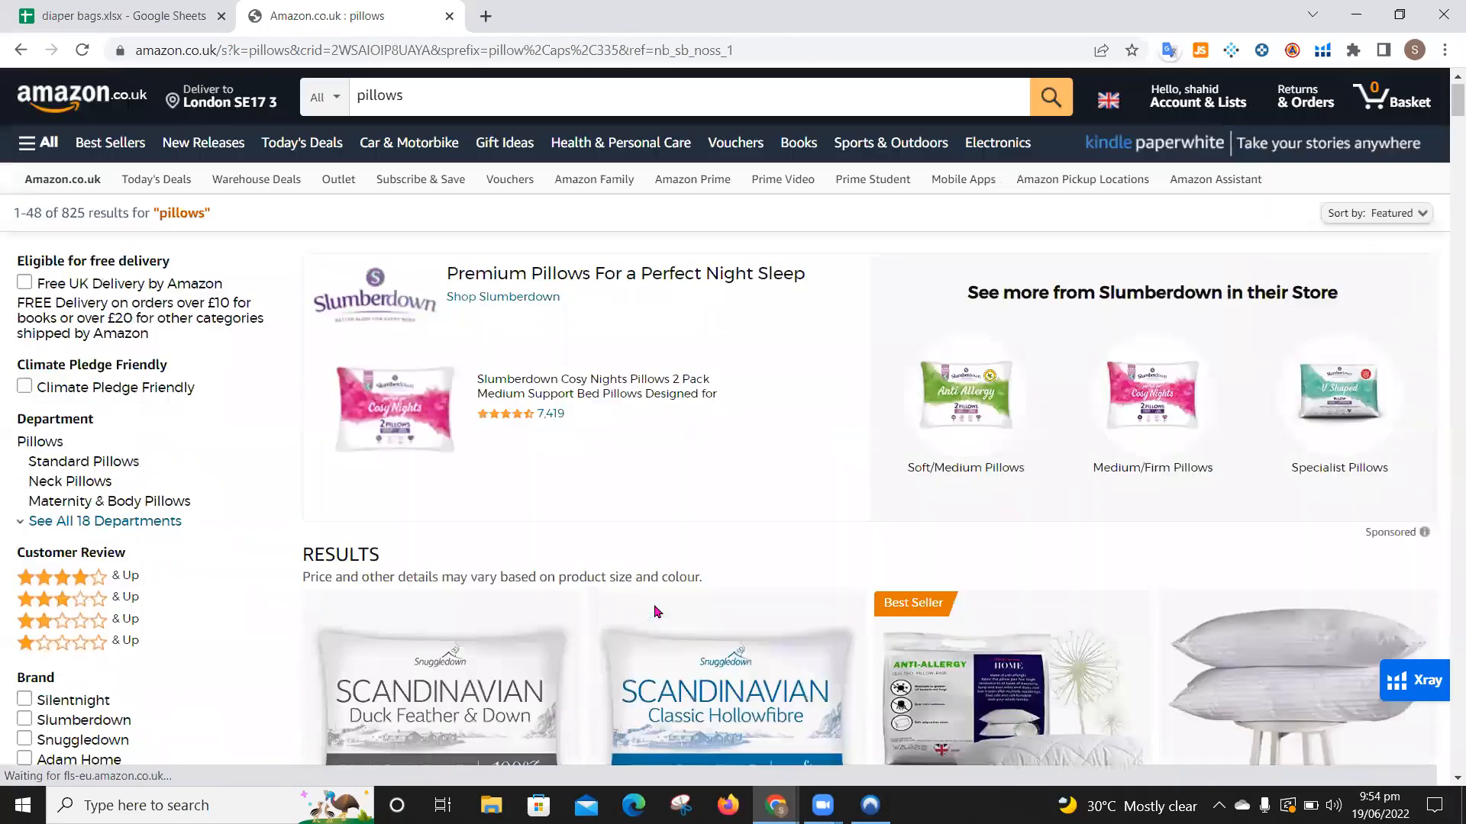
{"action": "scroll", "coordinate": [653, 603], "scroll_direction": "down", "scroll_amount": 6}
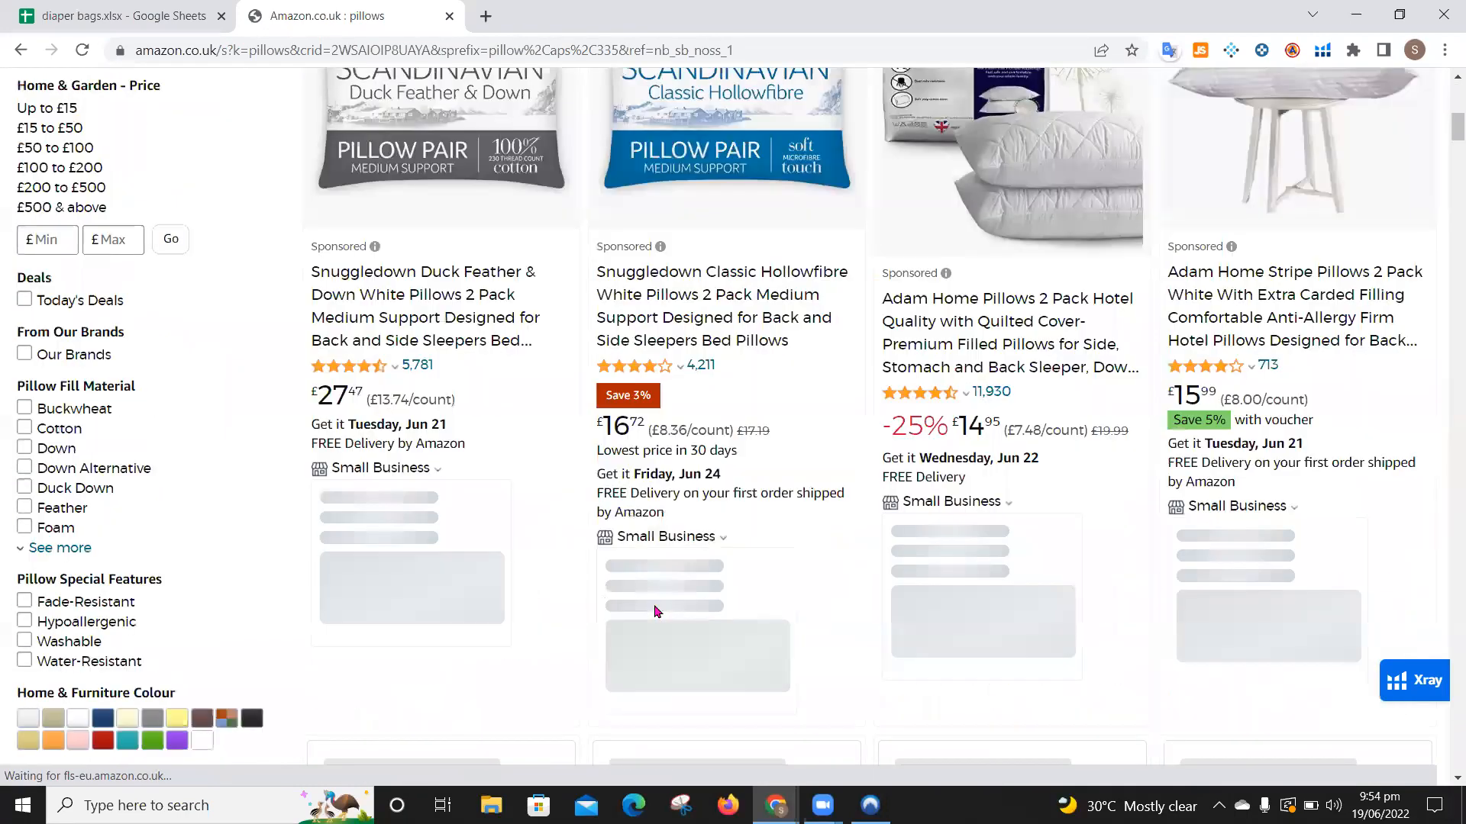
{"action": "scroll", "coordinate": [655, 611], "scroll_direction": "down", "scroll_amount": 5}
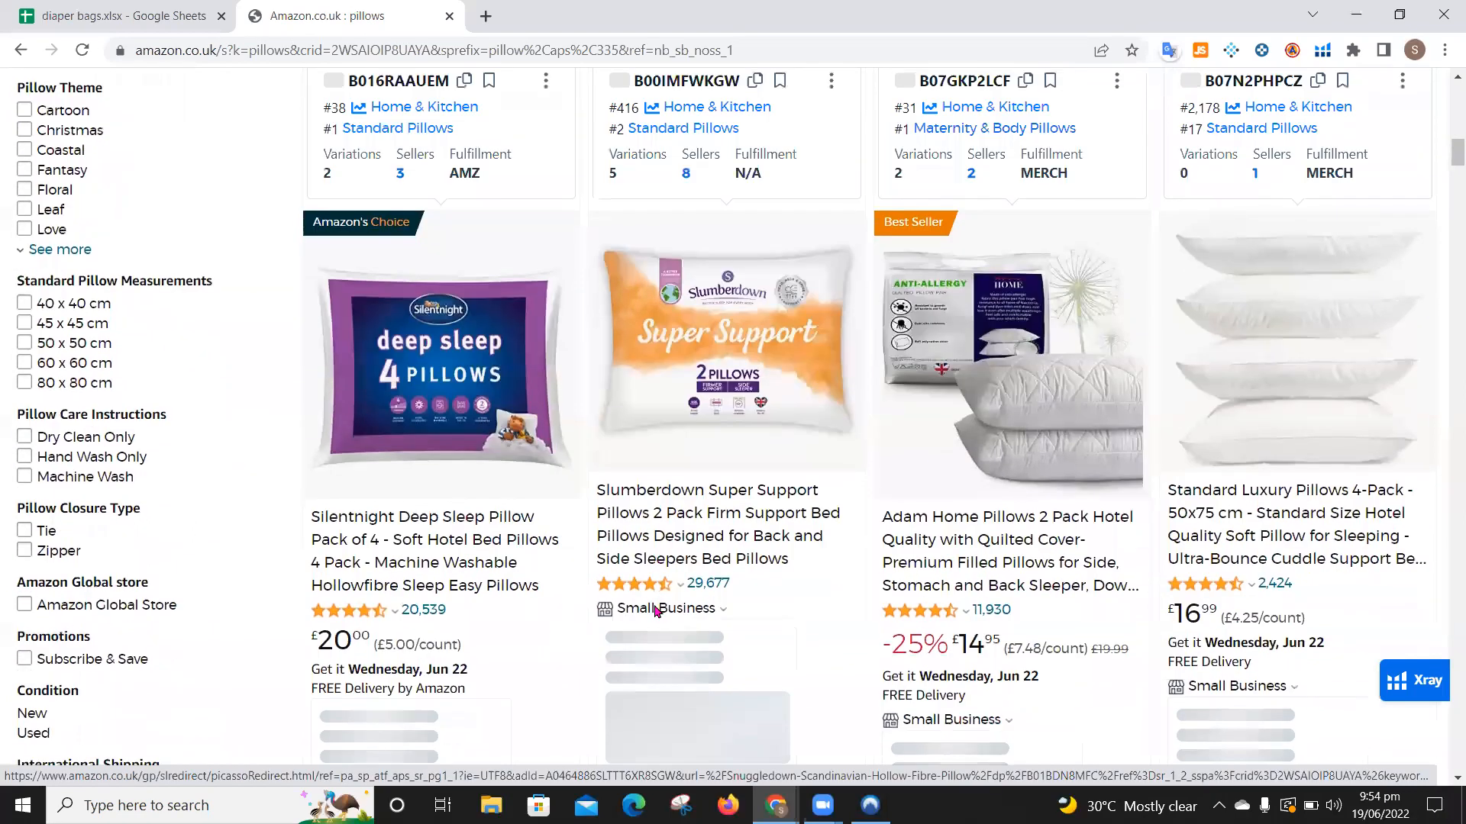
{"action": "scroll", "coordinate": [634, 603], "scroll_direction": "down", "scroll_amount": 1}
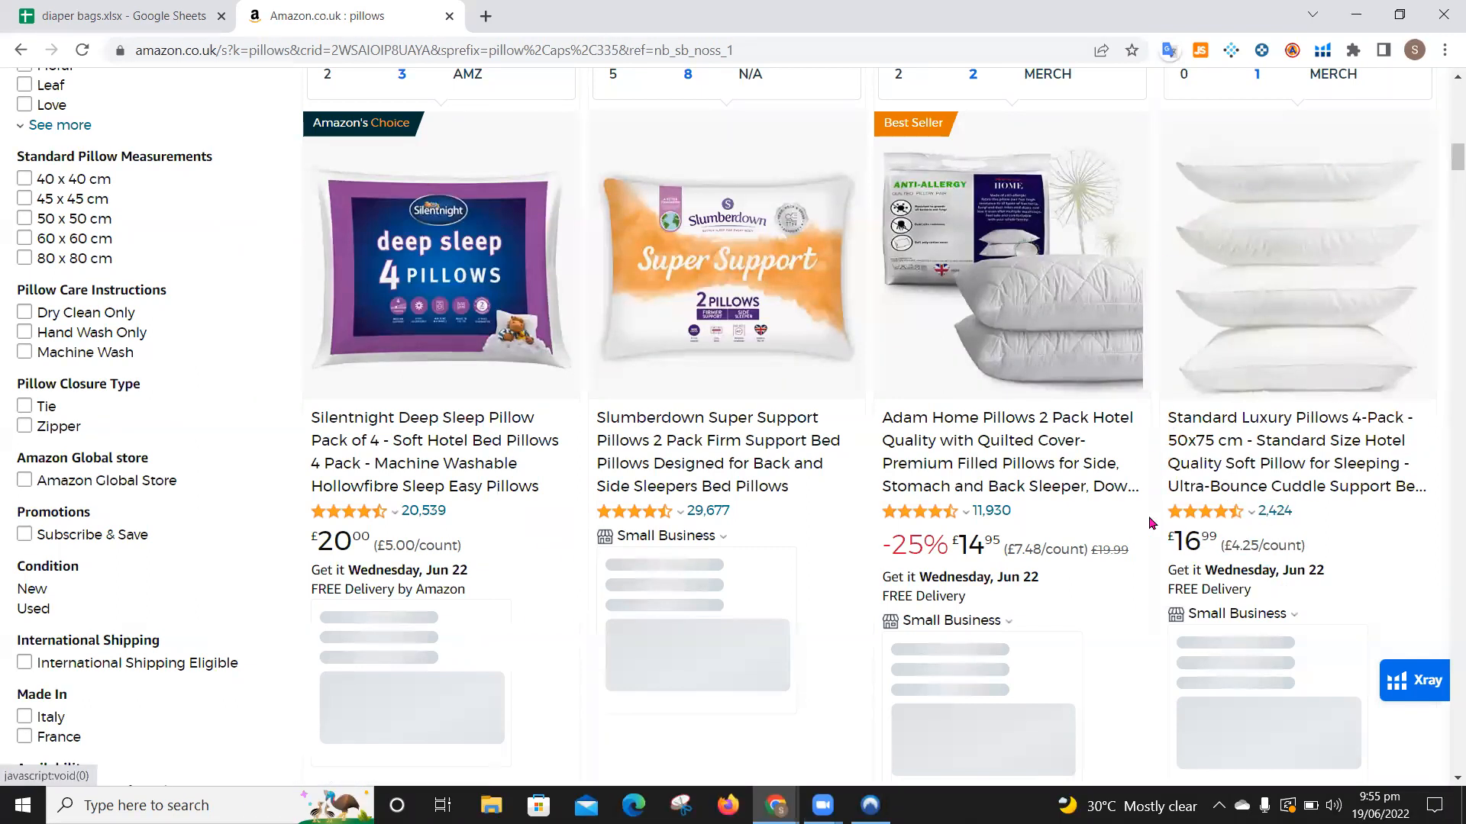
{"action": "scroll", "coordinate": [896, 528], "scroll_direction": "down", "scroll_amount": 3}
{"action": "scroll", "coordinate": [896, 528], "scroll_direction": "down", "scroll_amount": 10}
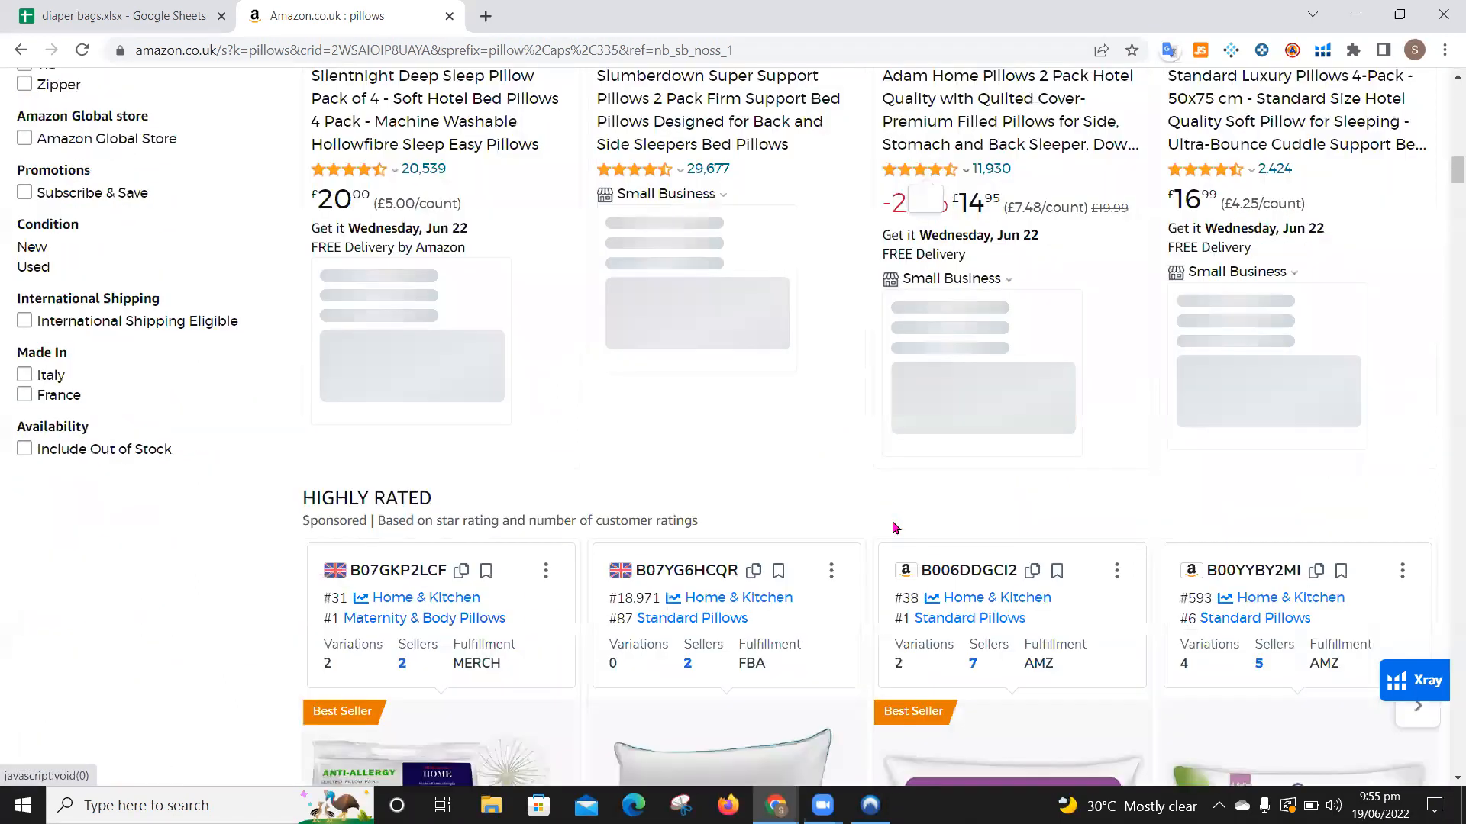
{"action": "scroll", "coordinate": [893, 527], "scroll_direction": "down", "scroll_amount": 5}
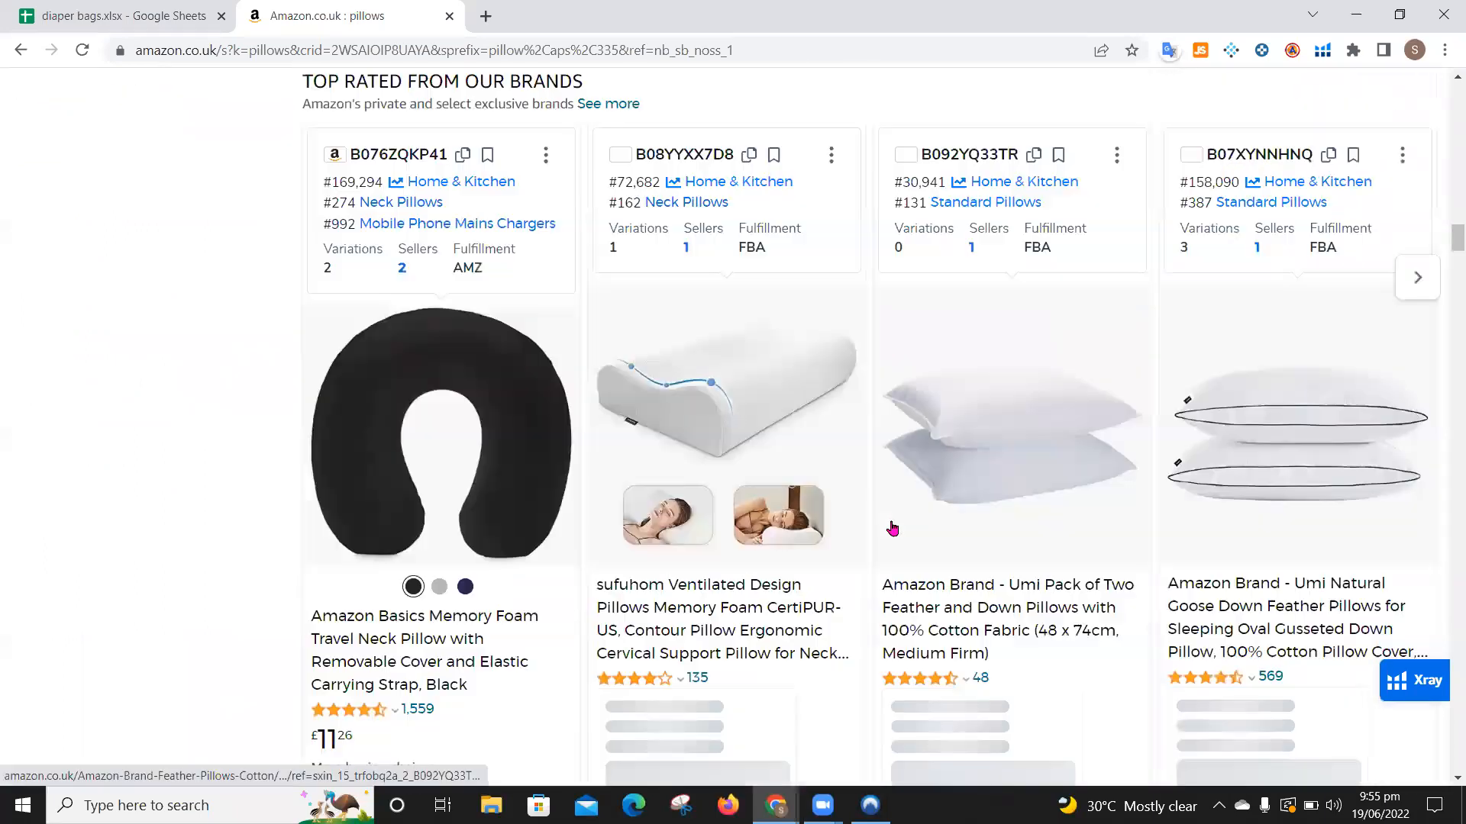
{"action": "scroll", "coordinate": [892, 528], "scroll_direction": "down", "scroll_amount": 11}
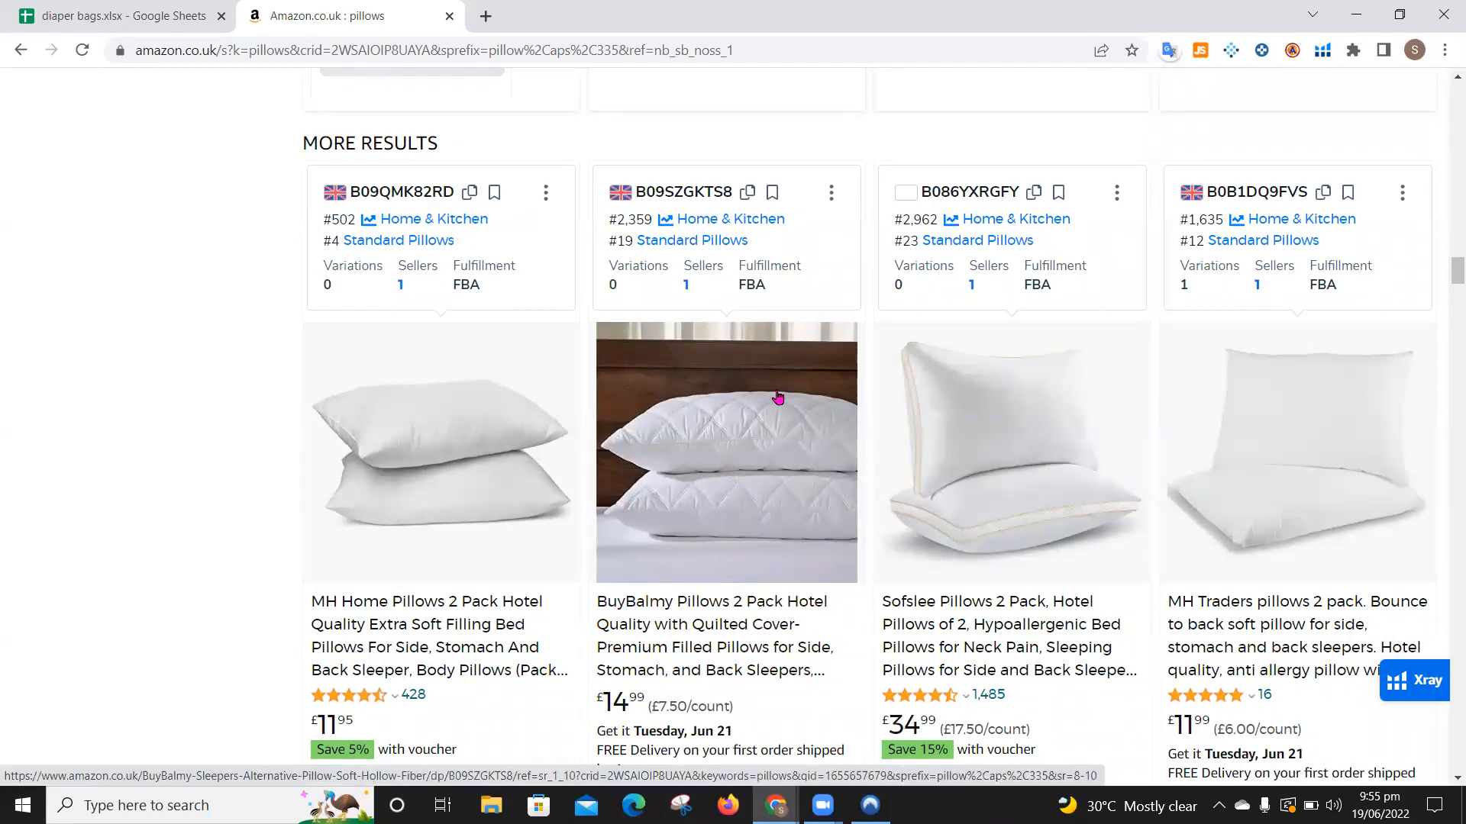
{"action": "scroll", "coordinate": [779, 396], "scroll_direction": "down", "scroll_amount": 2}
{"action": "scroll", "coordinate": [777, 396], "scroll_direction": "down", "scroll_amount": 8}
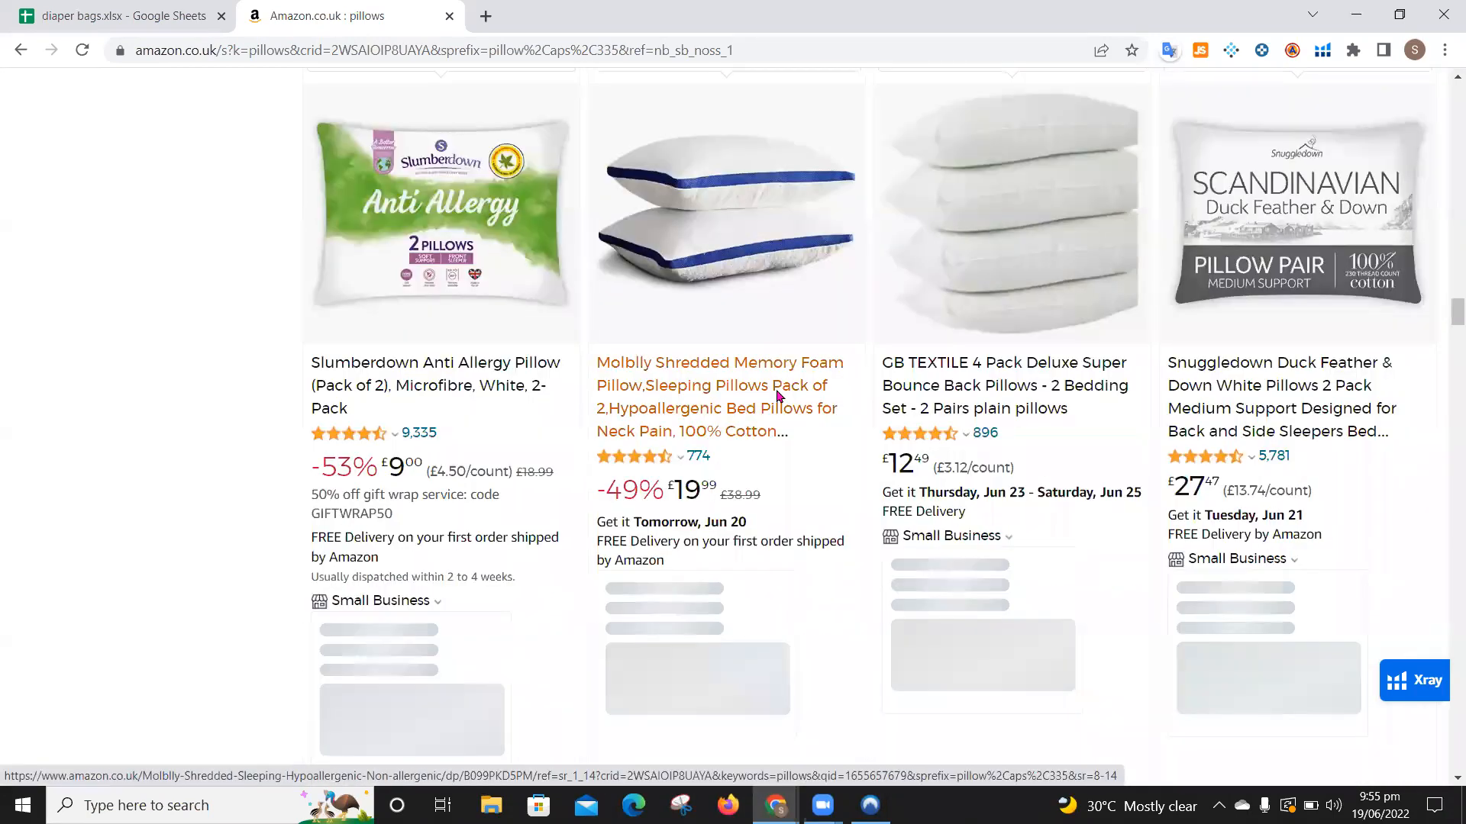
{"action": "scroll", "coordinate": [778, 396], "scroll_direction": "up", "scroll_amount": 20}
{"action": "scroll", "coordinate": [777, 395], "scroll_direction": "up", "scroll_amount": 10}
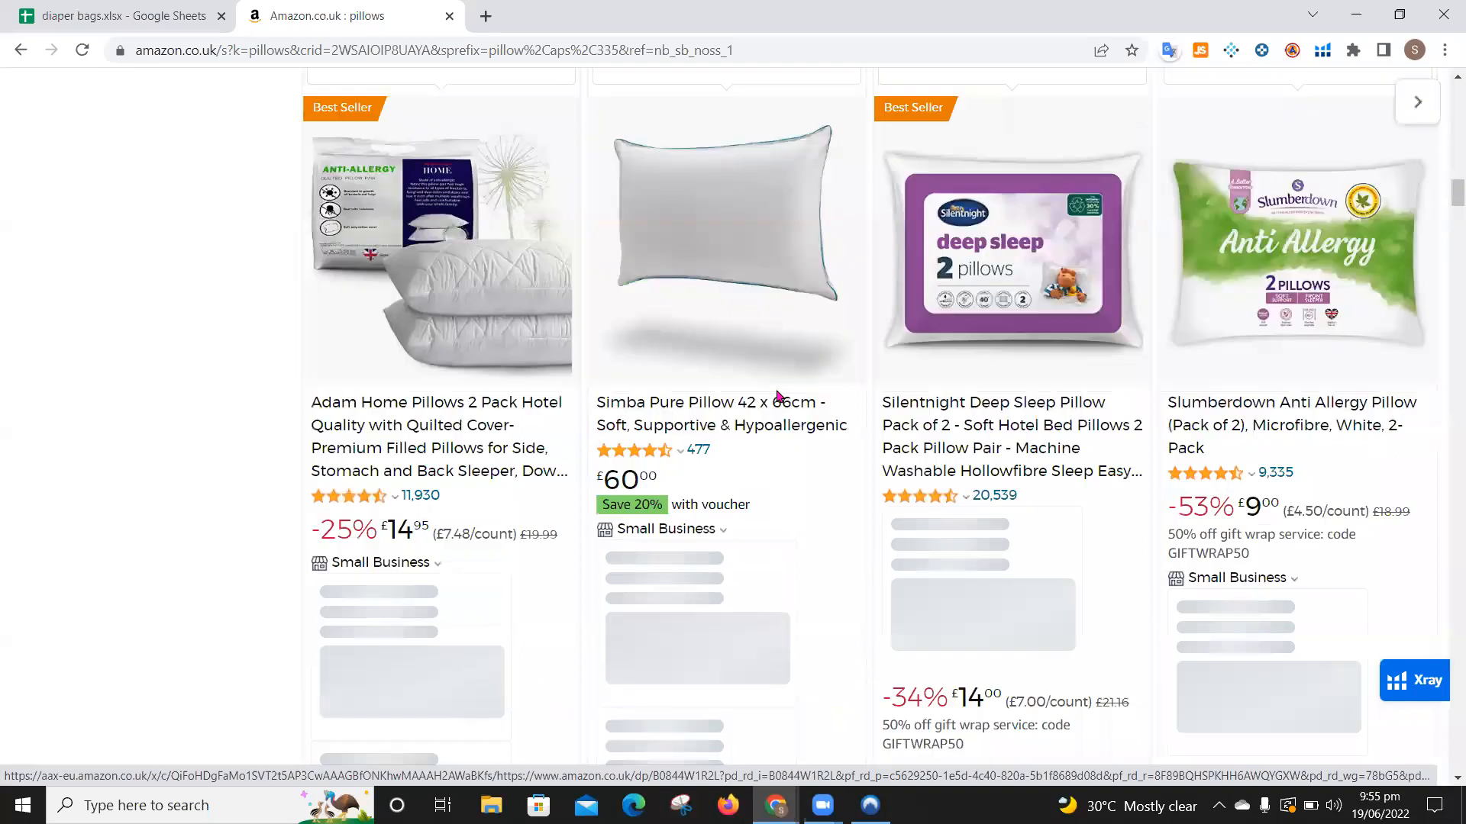
{"action": "scroll", "coordinate": [778, 397], "scroll_direction": "up", "scroll_amount": 6}
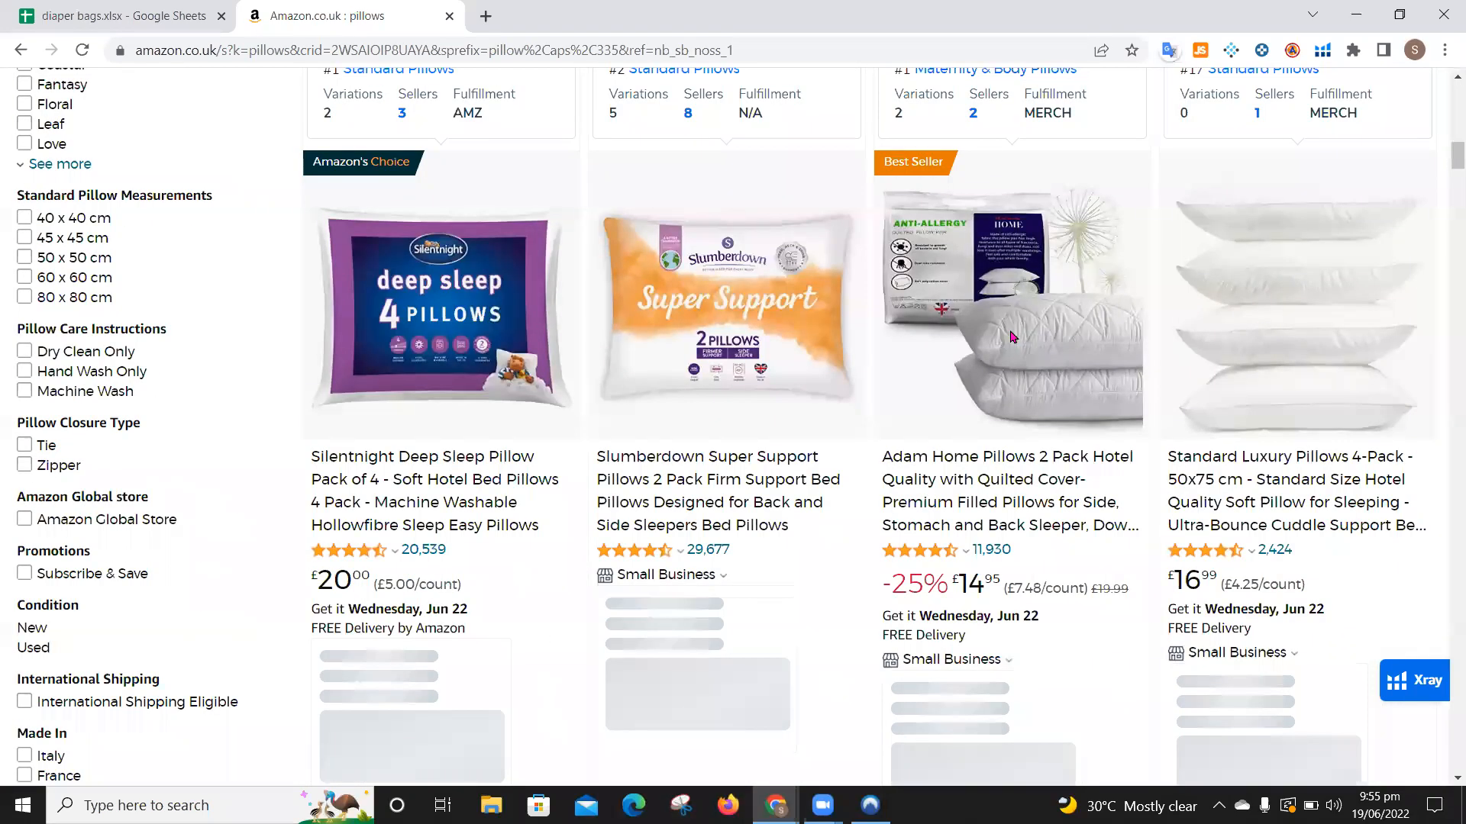
Step: Open the Best Seller Adam Home Pillows 2 Pack listing and show its Helium 10 price and rank graph for All Time
{"action": "left_click", "coordinate": [1011, 338]}
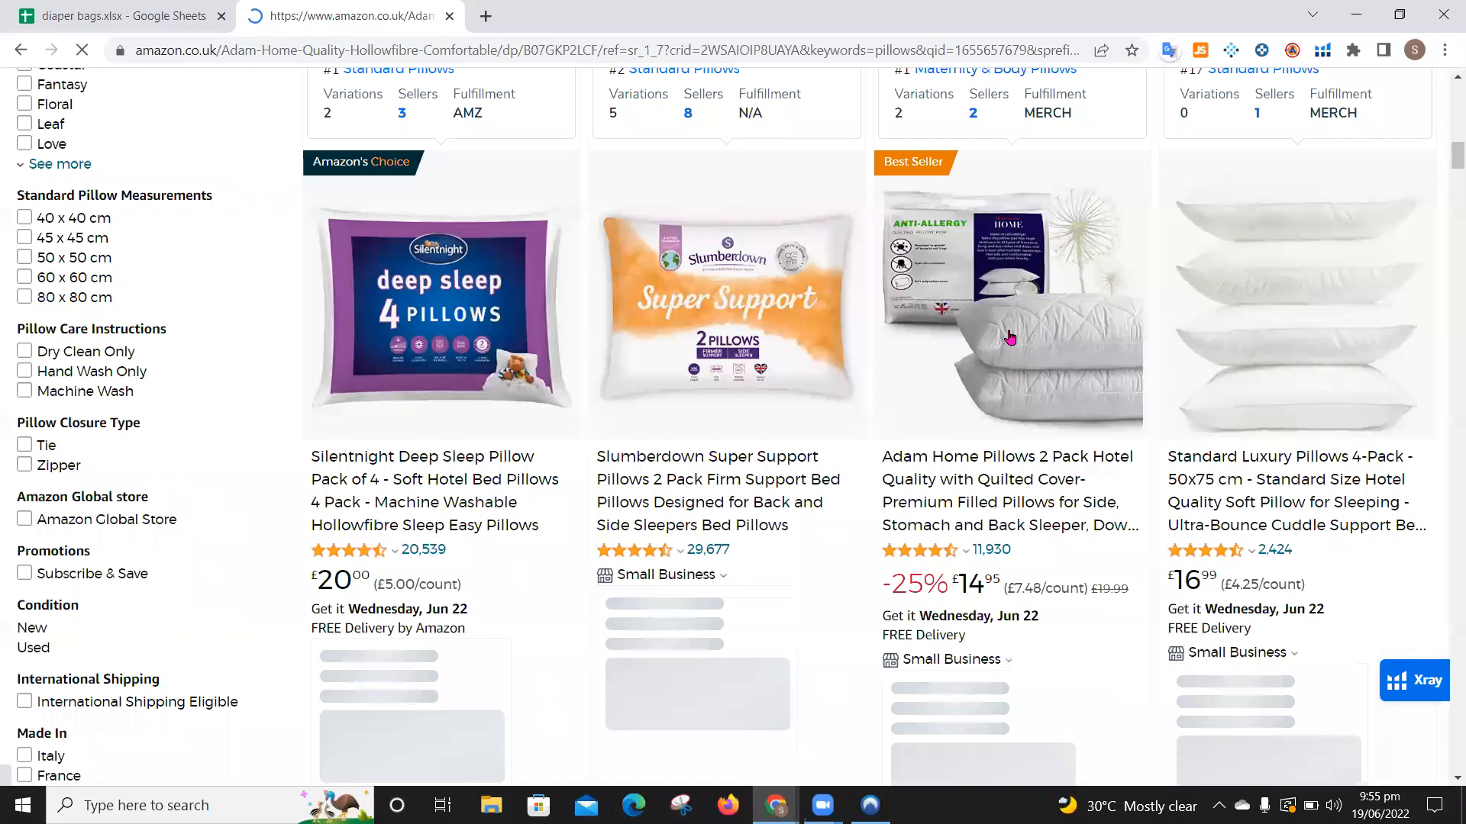
{"action": "scroll", "coordinate": [725, 526], "scroll_direction": "down", "scroll_amount": 2}
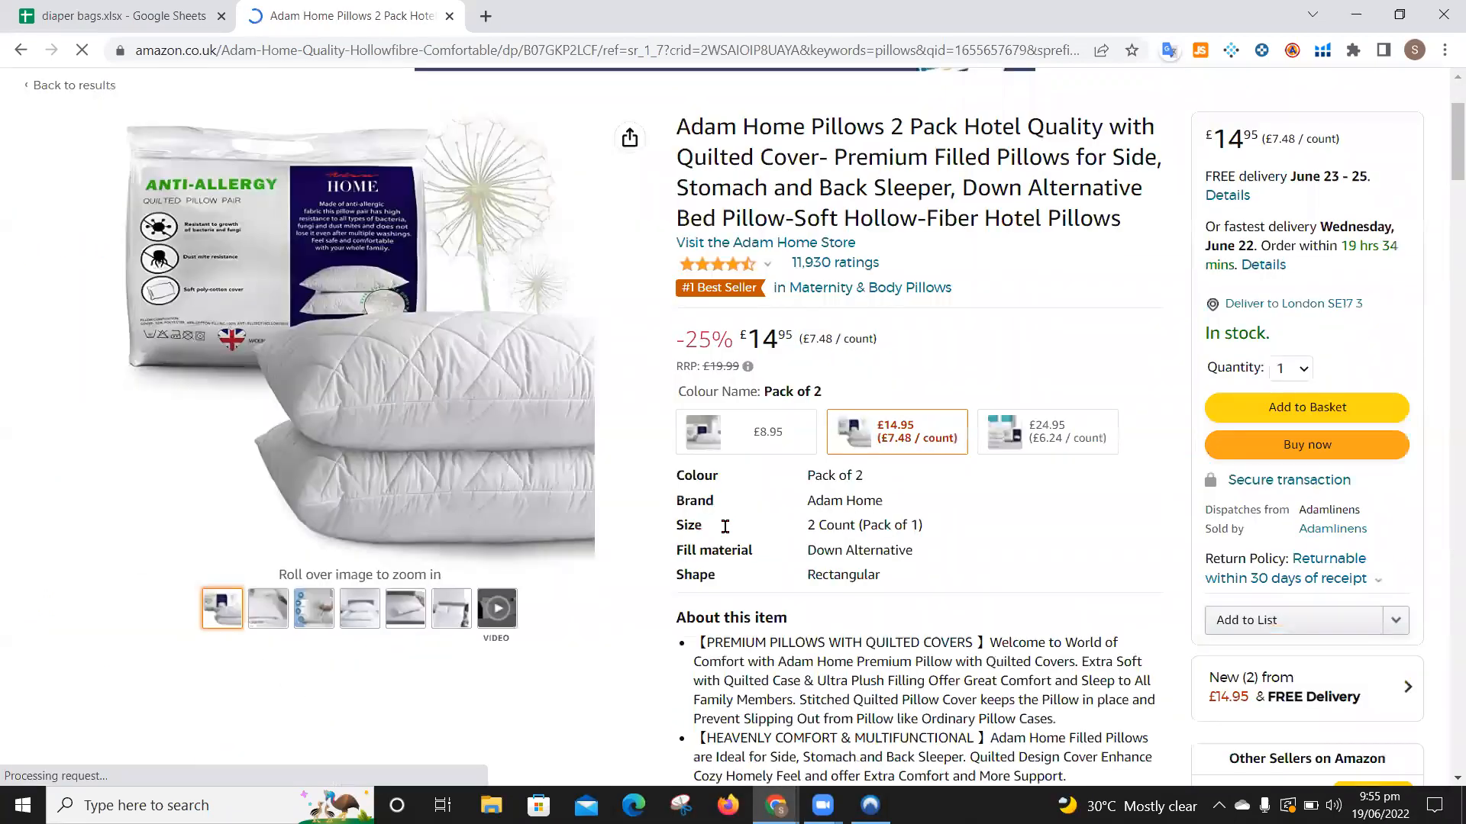
{"action": "scroll", "coordinate": [725, 527], "scroll_direction": "down", "scroll_amount": 2}
{"action": "scroll", "coordinate": [725, 527], "scroll_direction": "down", "scroll_amount": 12}
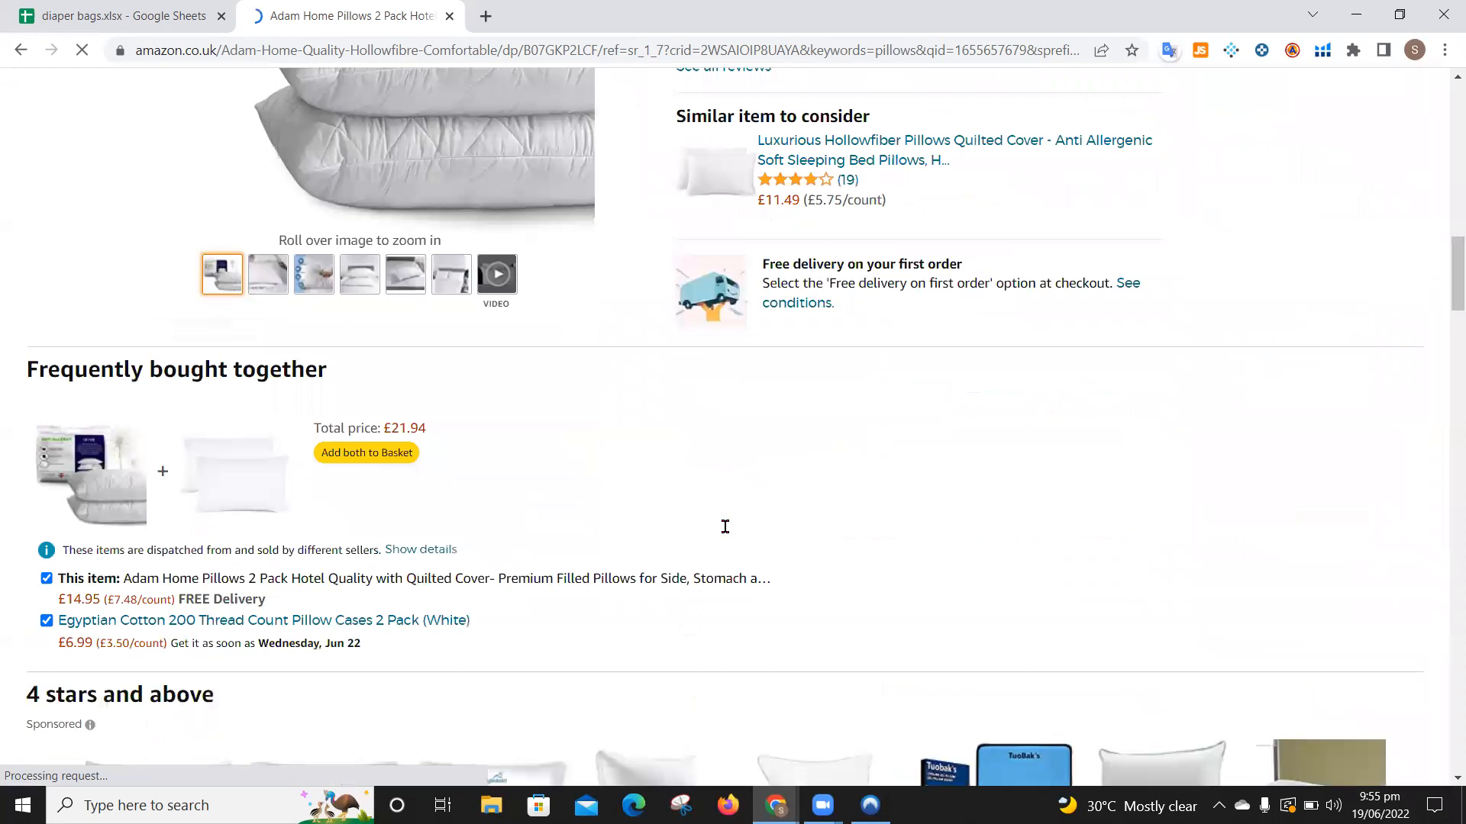
{"action": "scroll", "coordinate": [725, 527], "scroll_direction": "down", "scroll_amount": 4}
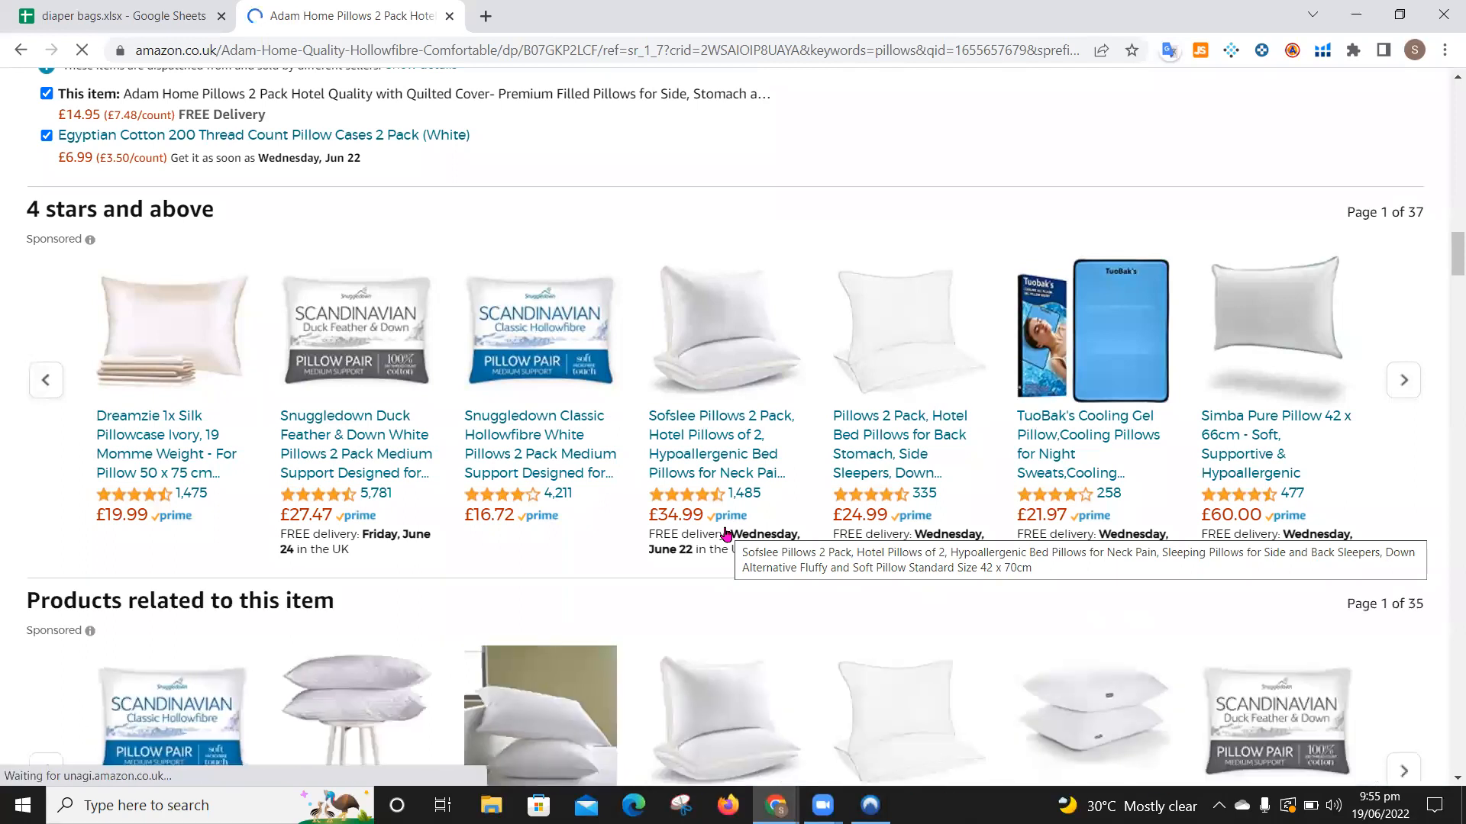
{"action": "scroll", "coordinate": [725, 533], "scroll_direction": "down", "scroll_amount": 1}
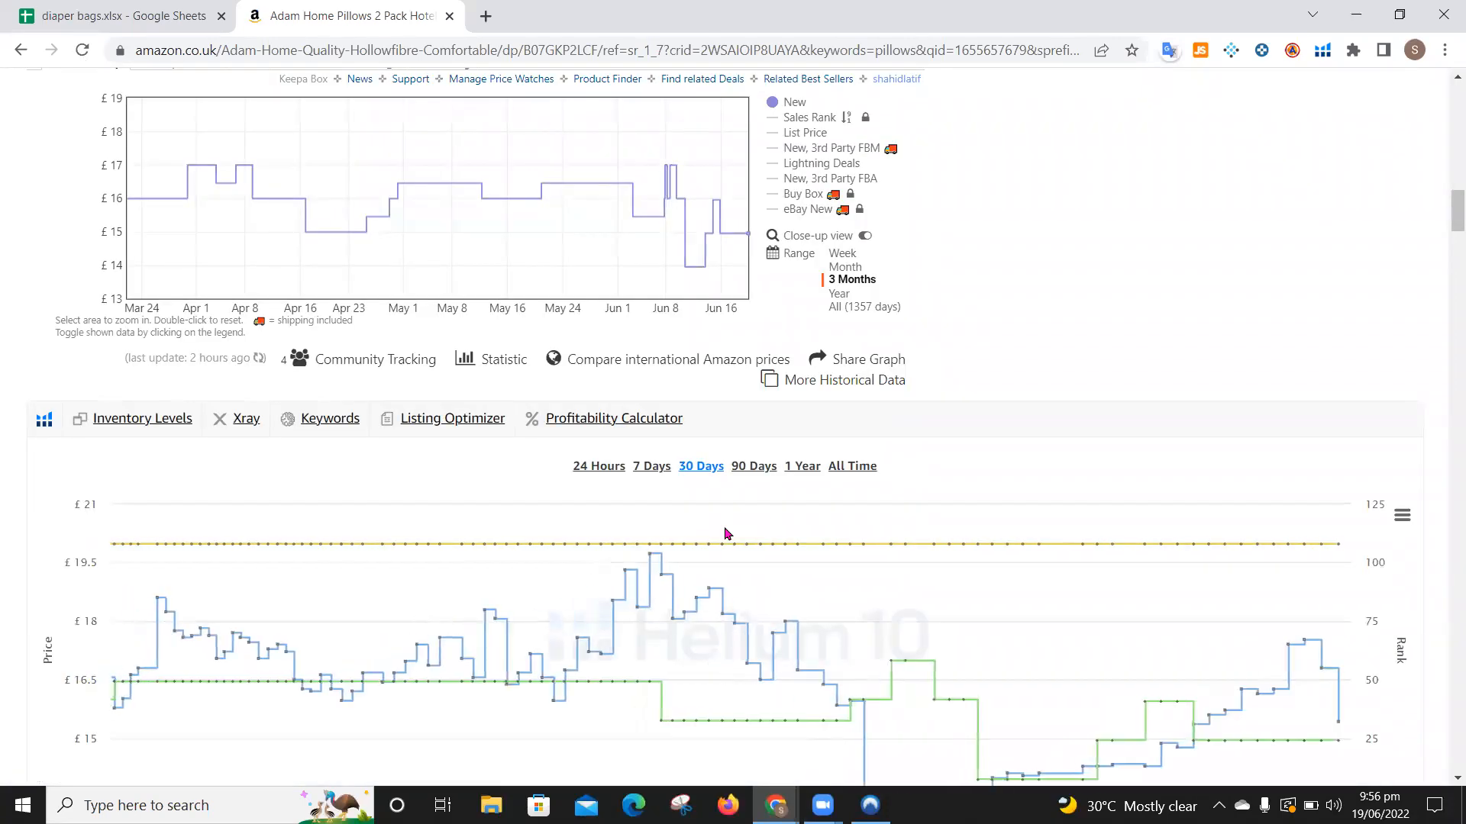
{"action": "scroll", "coordinate": [723, 525], "scroll_direction": "down", "scroll_amount": 3}
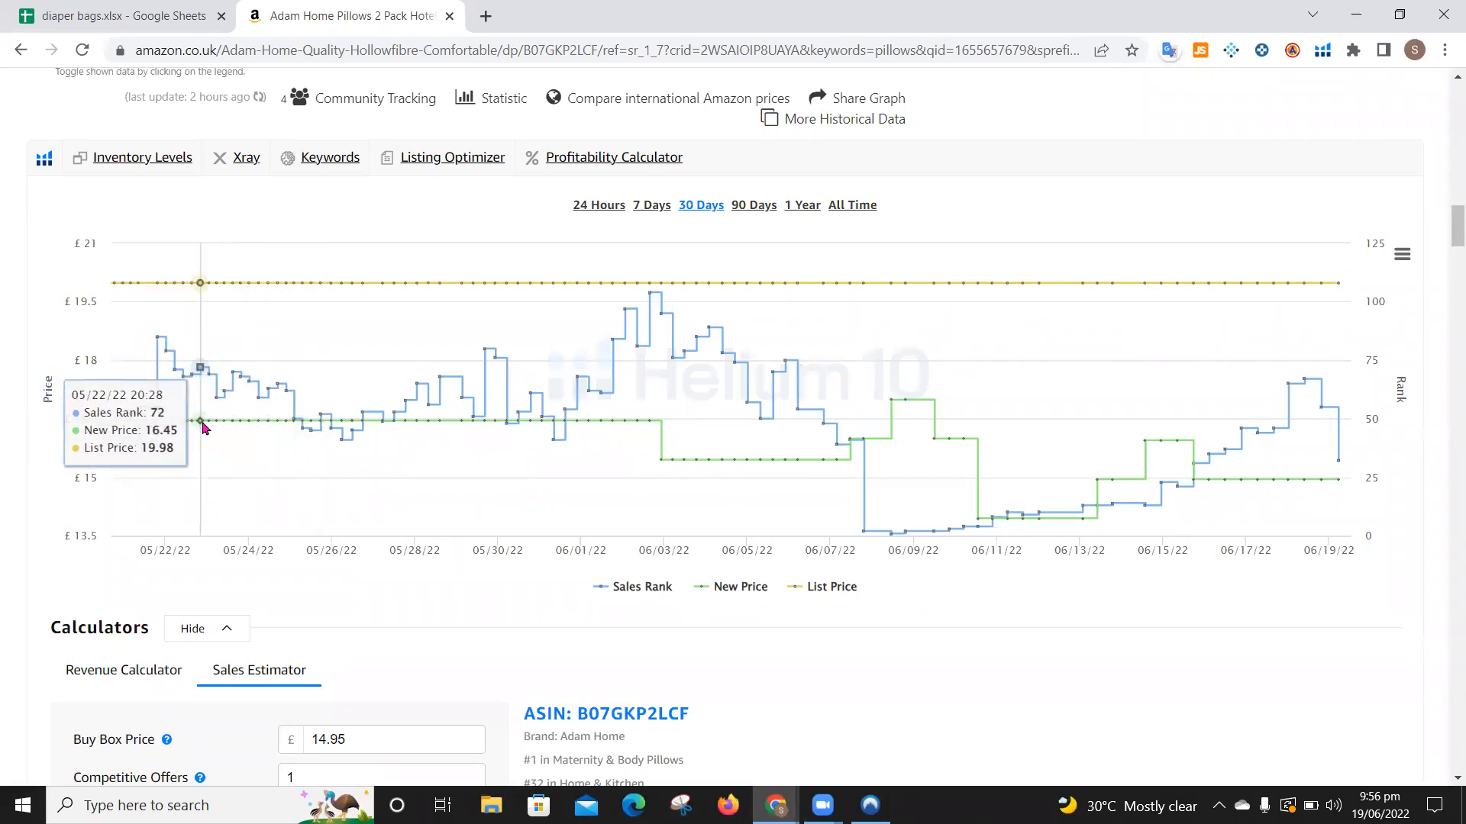
{"action": "left_click", "coordinate": [852, 207]}
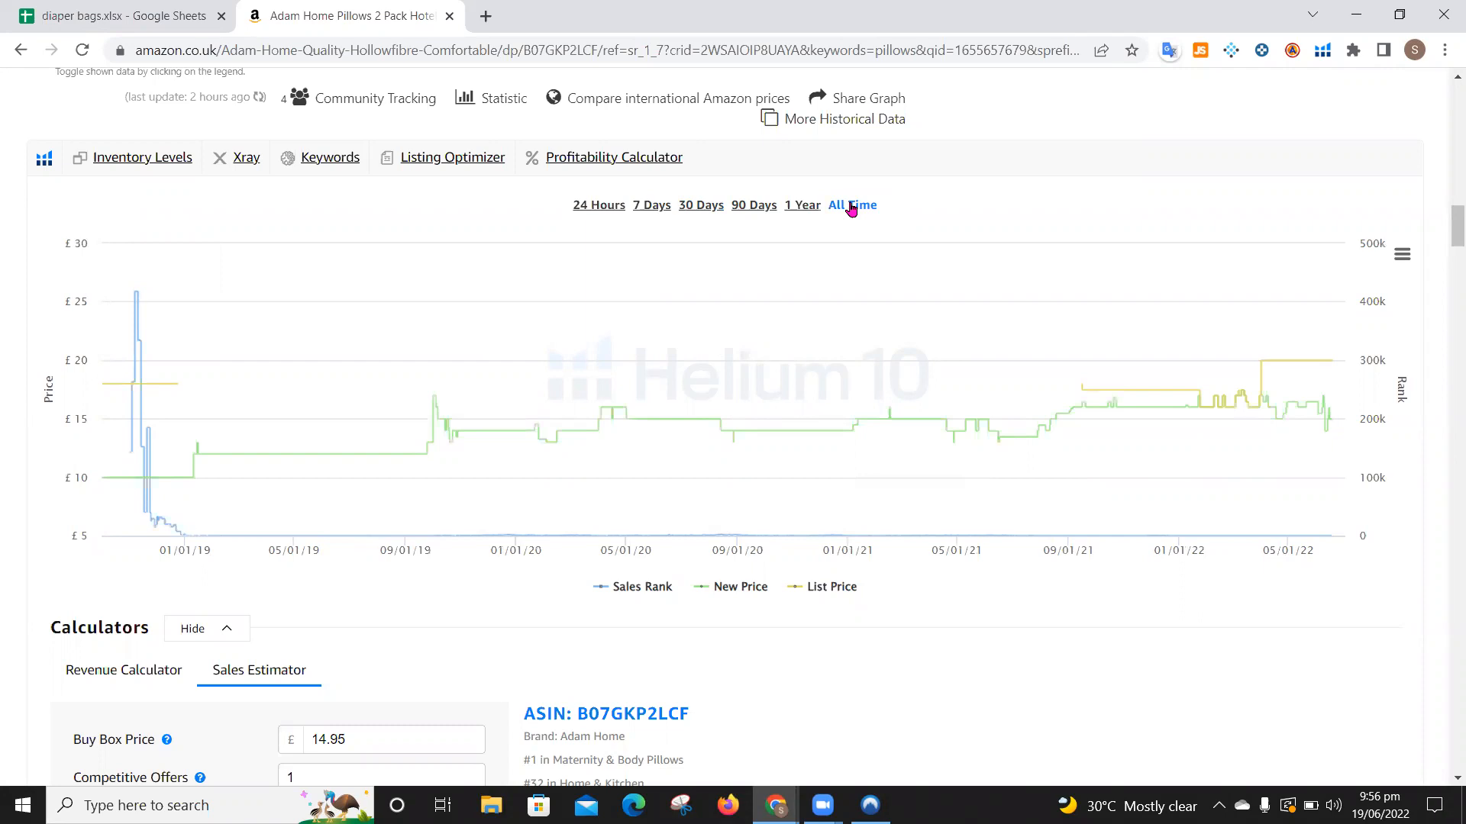
{"action": "mouse_move", "coordinate": [155, 479]}
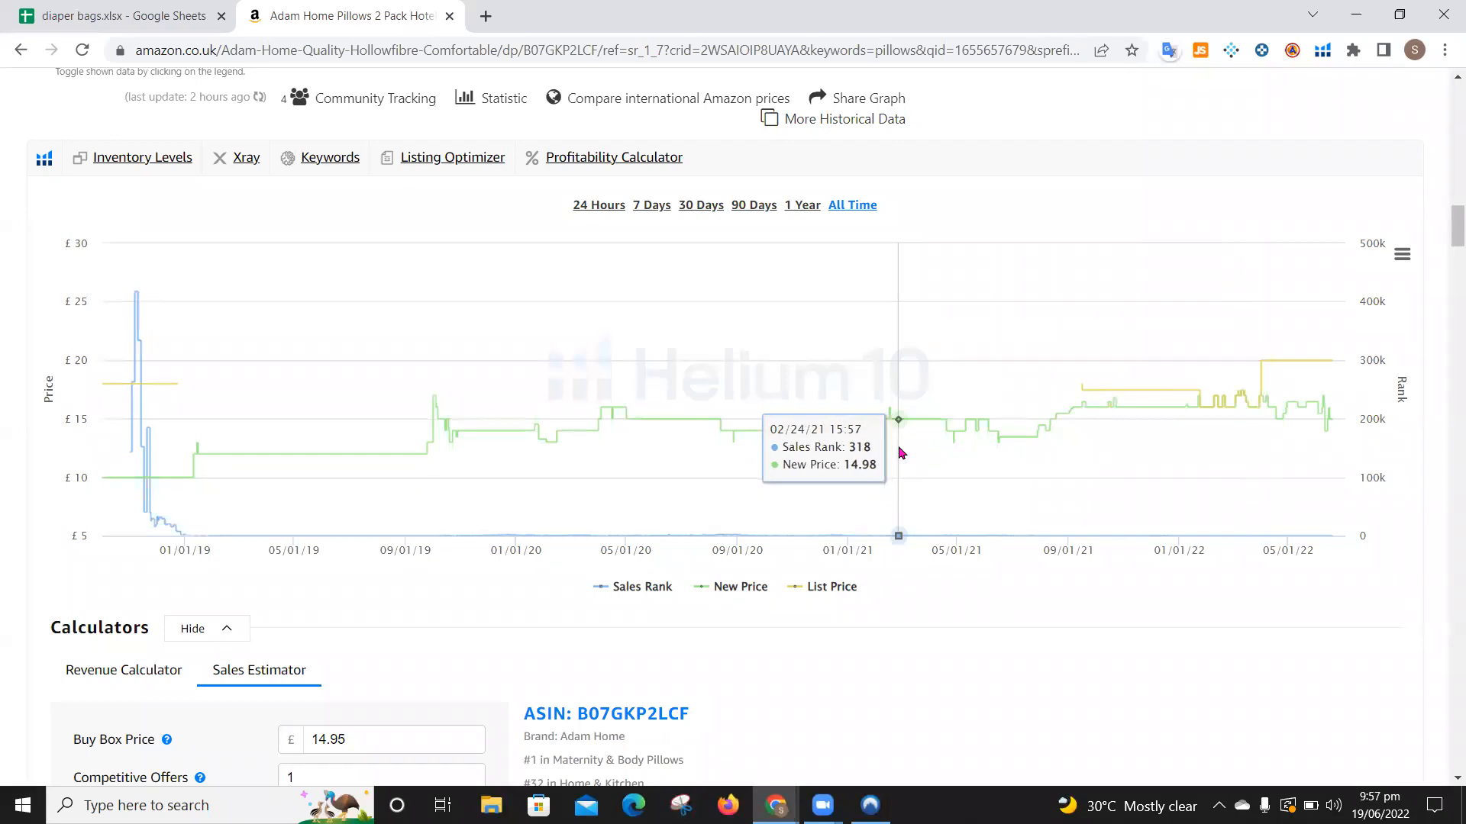
Step: Return to the diaper bags sheet and select the first competitor's Current BSR value in D25
{"action": "left_click", "coordinate": [137, 16]}
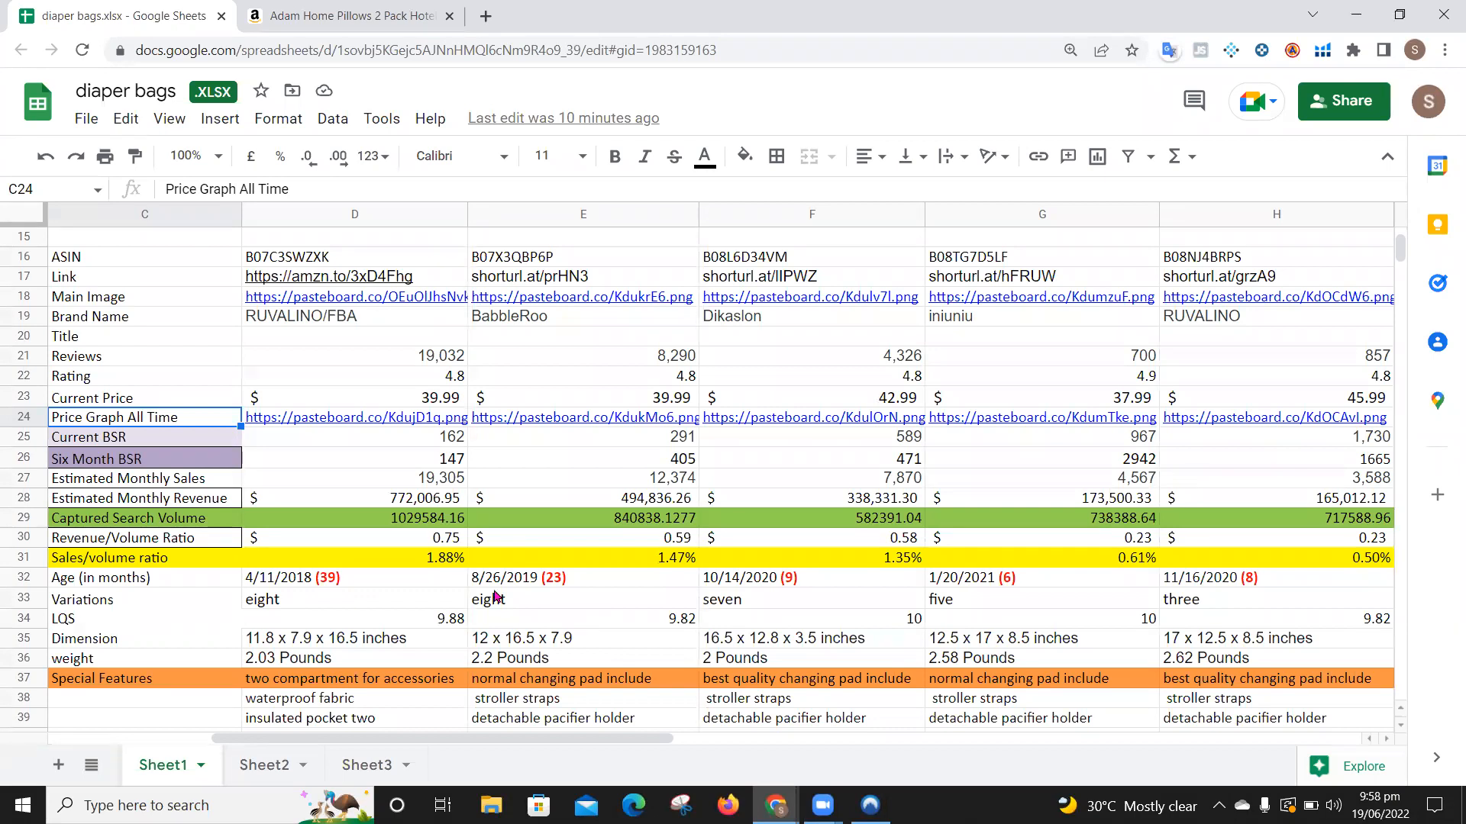
{"action": "left_click", "coordinate": [88, 441]}
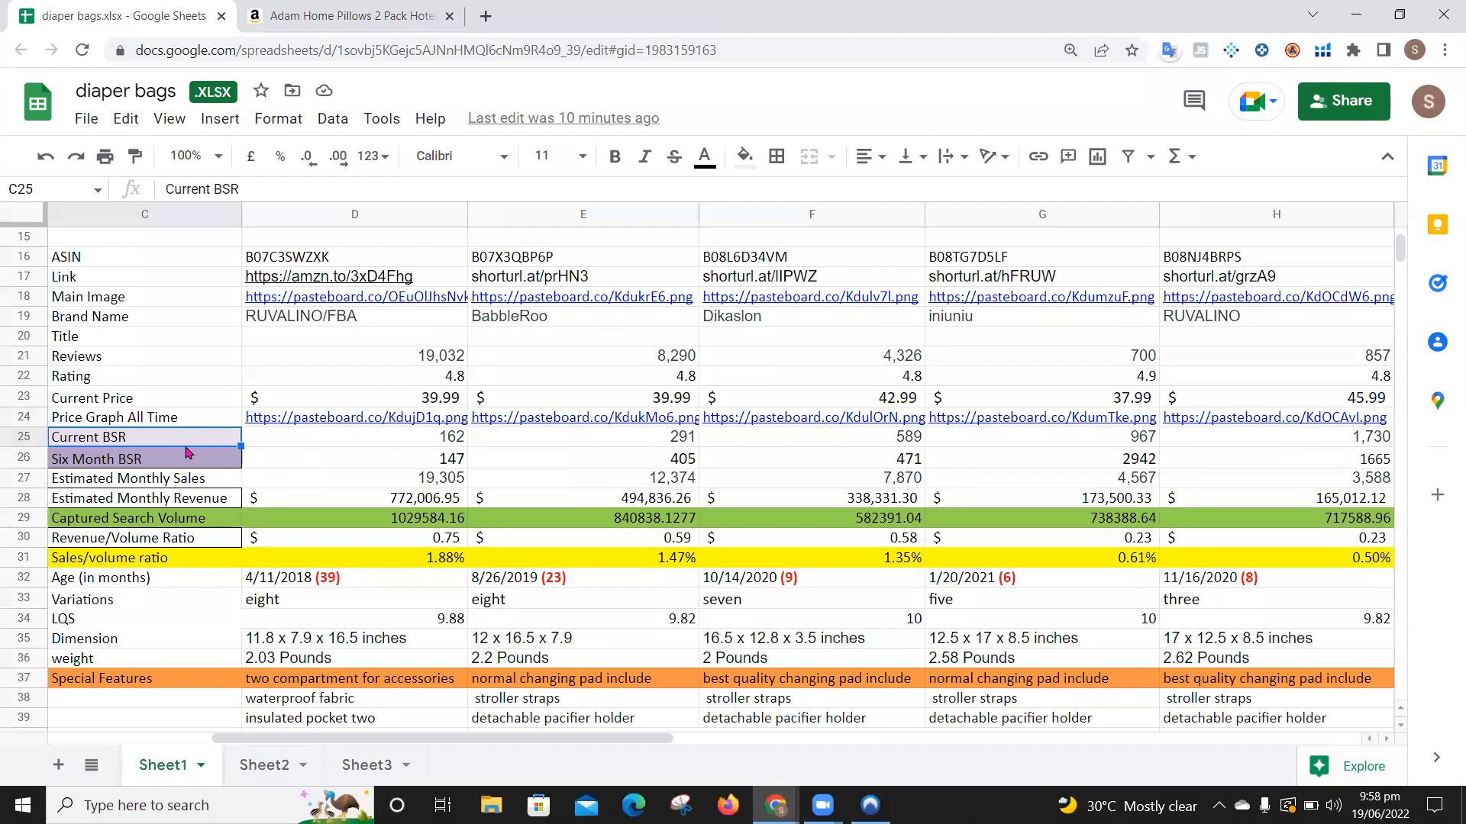
{"action": "left_click", "coordinate": [443, 443]}
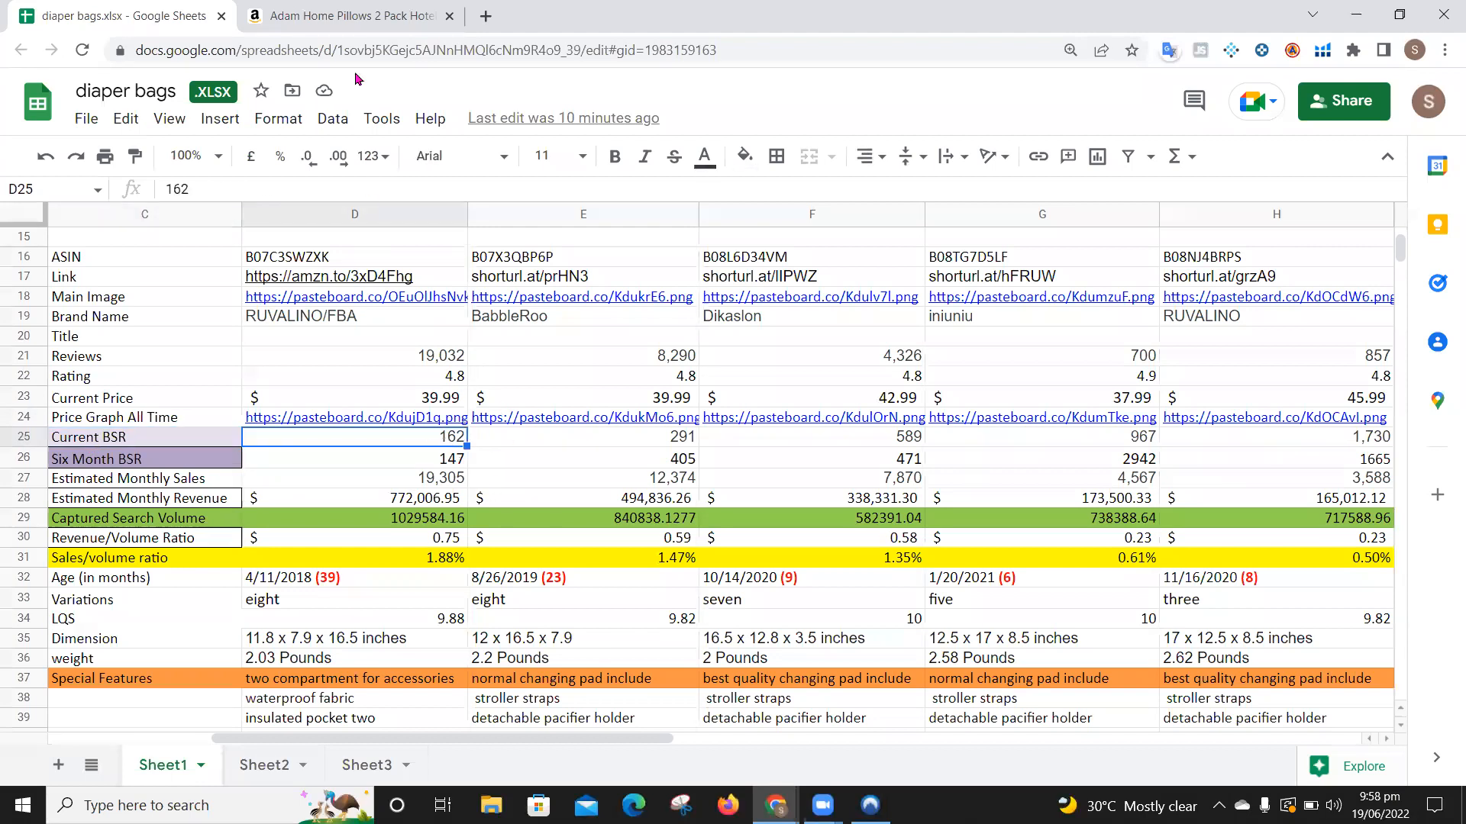
Step: Locate the Best Sellers Rank in the product information of the Adam Home pillows listing
{"action": "left_click", "coordinate": [353, 17]}
{"action": "scroll", "coordinate": [855, 623], "scroll_direction": "down", "scroll_amount": 10}
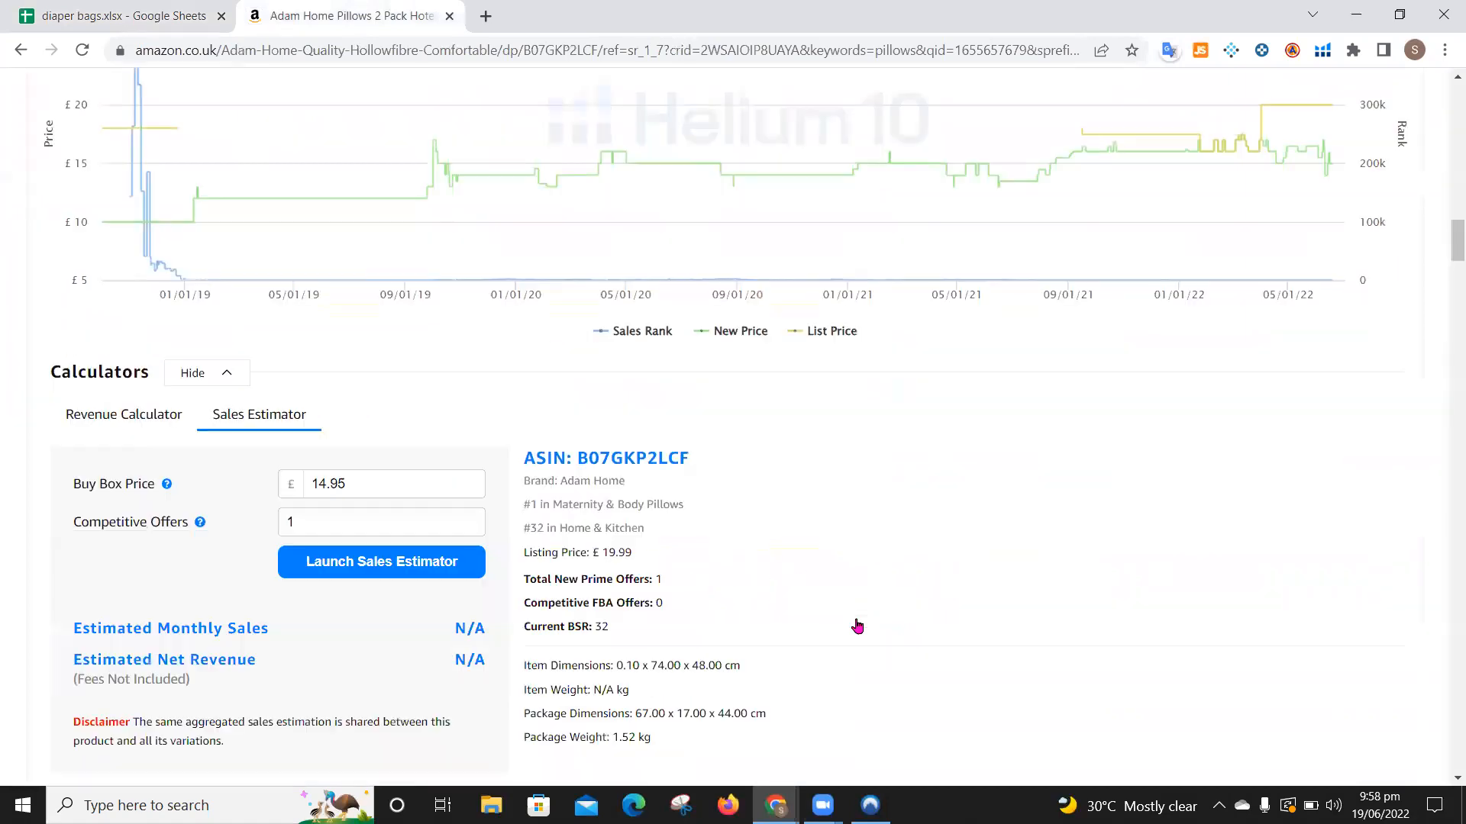
{"action": "scroll", "coordinate": [857, 625], "scroll_direction": "down", "scroll_amount": 20}
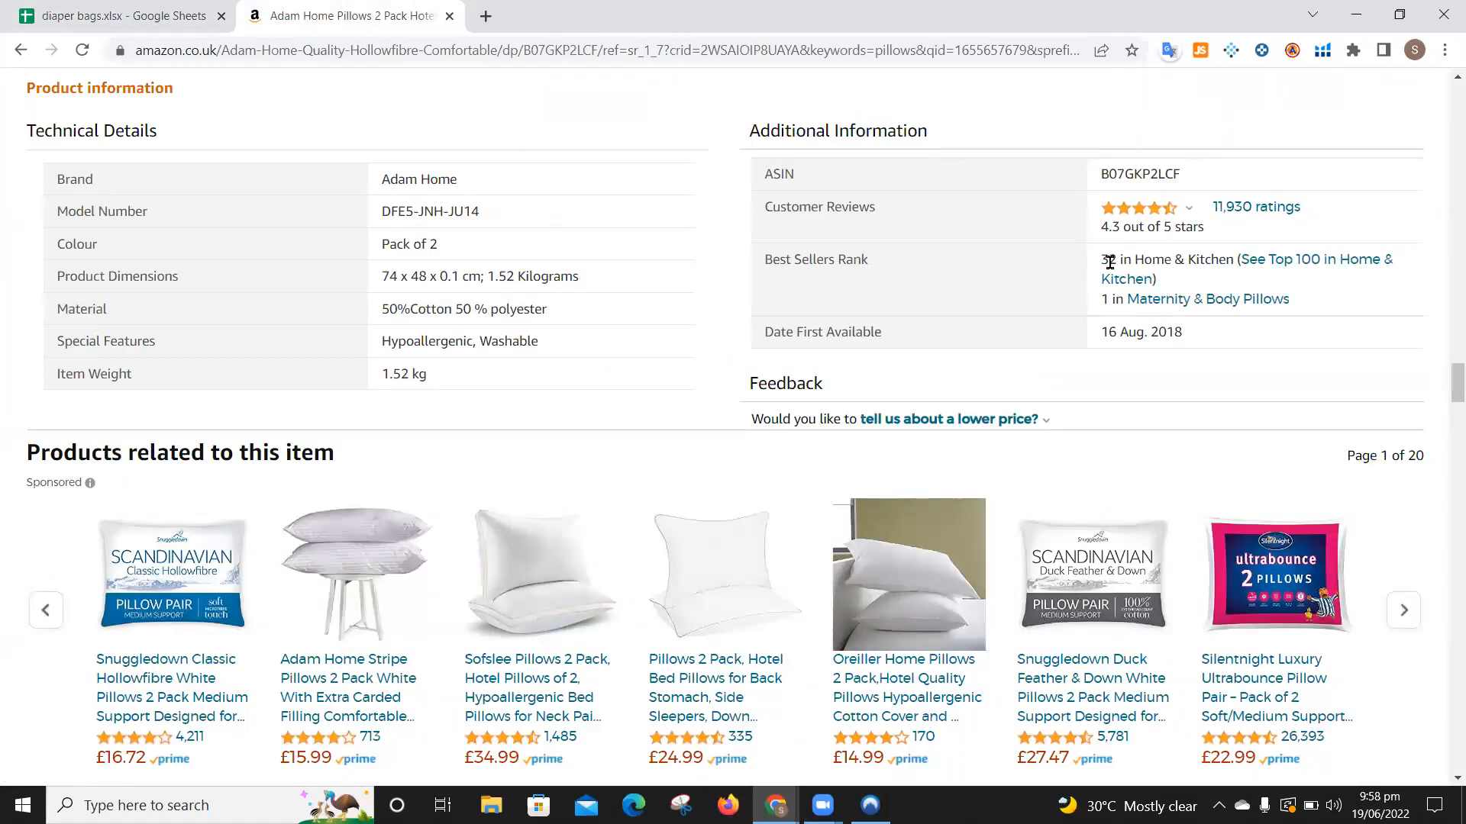
Step: Select the Six Month BSR in D26, check the pillow listing's sales rank averages in Keepa's product details, and return to the sheet
{"action": "left_click", "coordinate": [152, 16]}
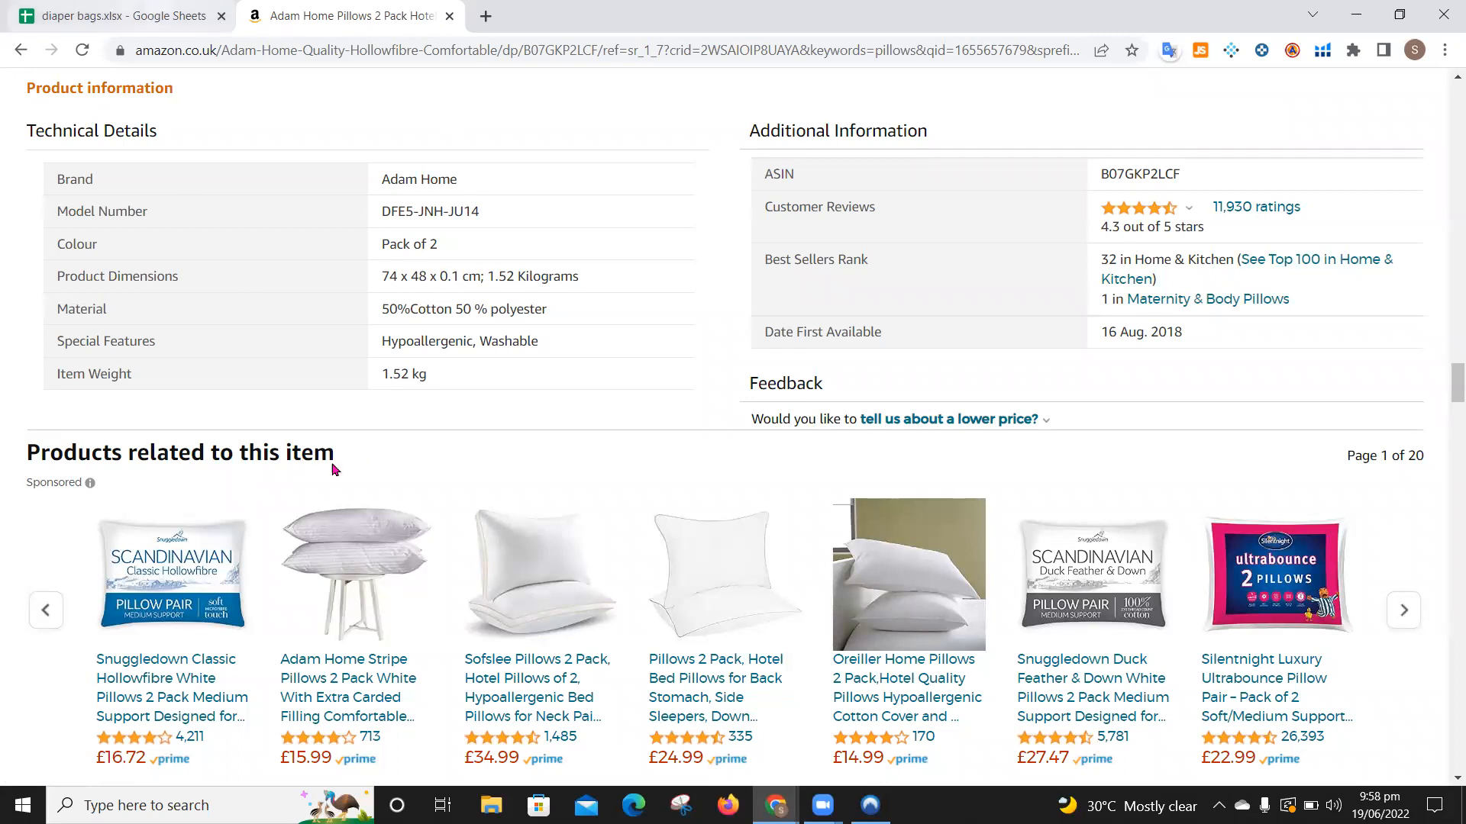
{"action": "left_click", "coordinate": [423, 465]}
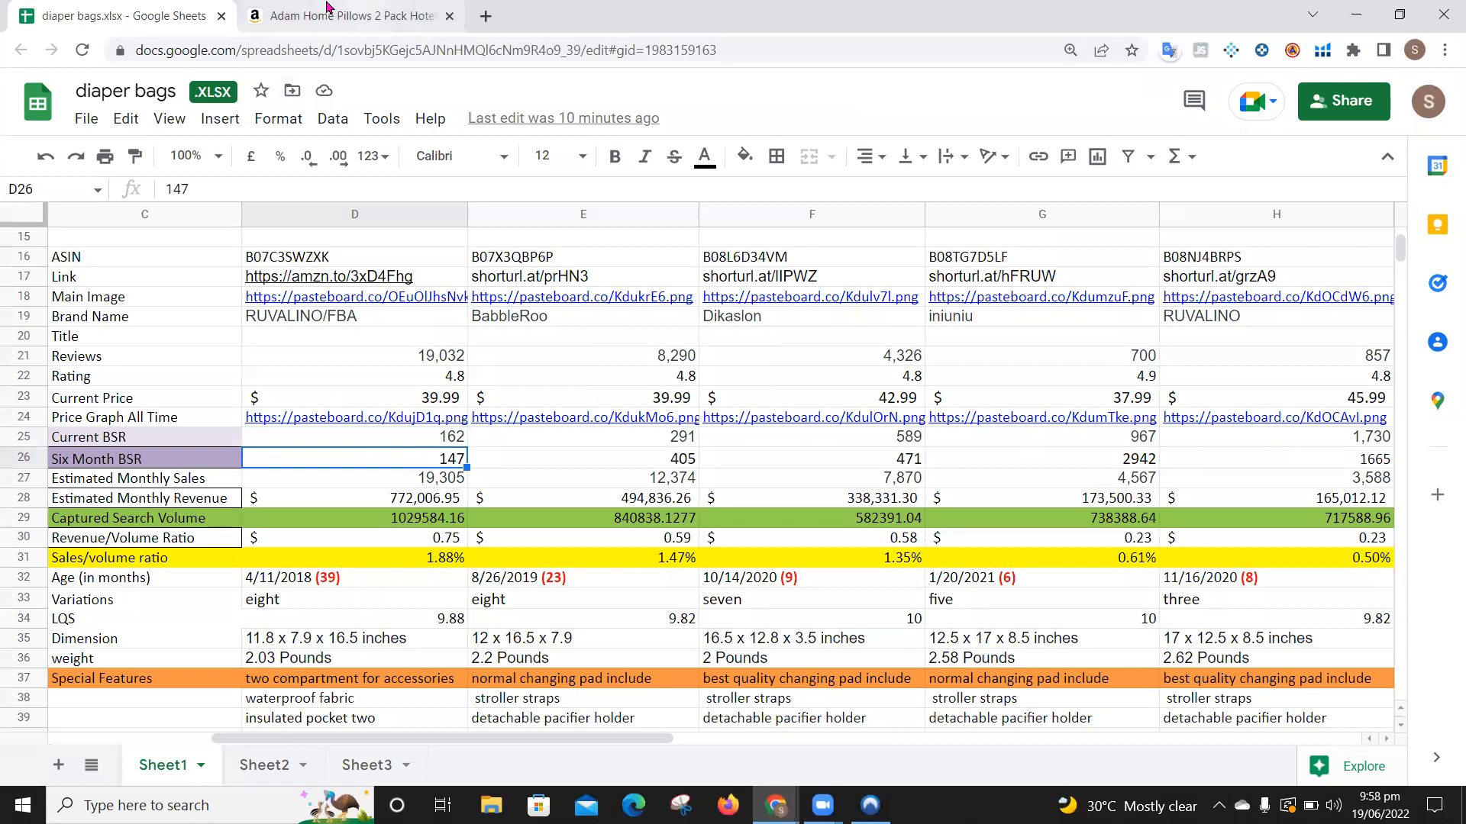
{"action": "key", "text": "ctrl+Tab"}
{"action": "scroll", "coordinate": [519, 281], "scroll_direction": "down", "scroll_amount": 10}
{"action": "scroll", "coordinate": [522, 286], "scroll_direction": "up", "scroll_amount": 5}
{"action": "scroll", "coordinate": [519, 287], "scroll_direction": "up", "scroll_amount": 10}
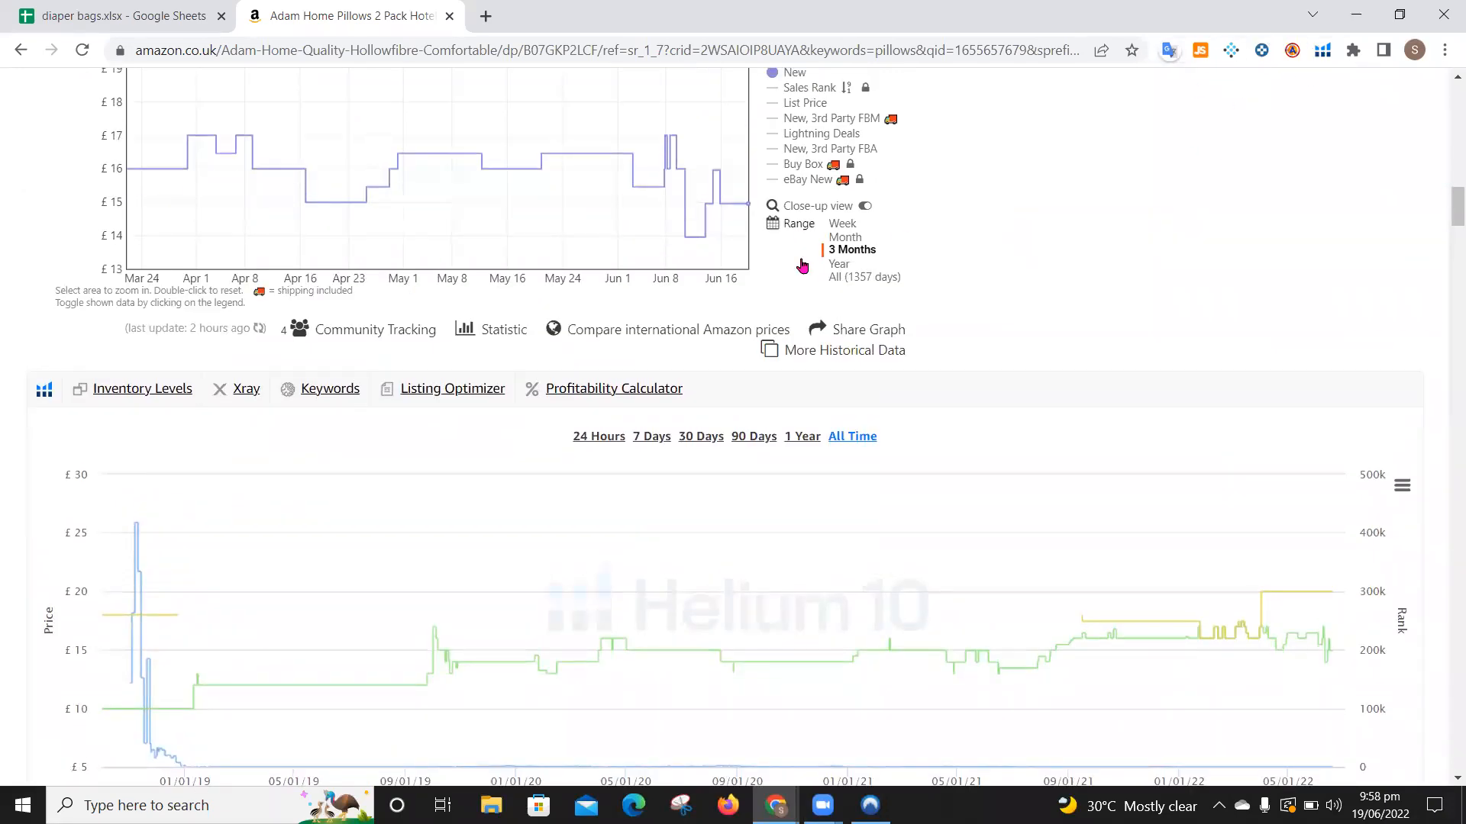
{"action": "scroll", "coordinate": [796, 260], "scroll_direction": "up", "scroll_amount": 2}
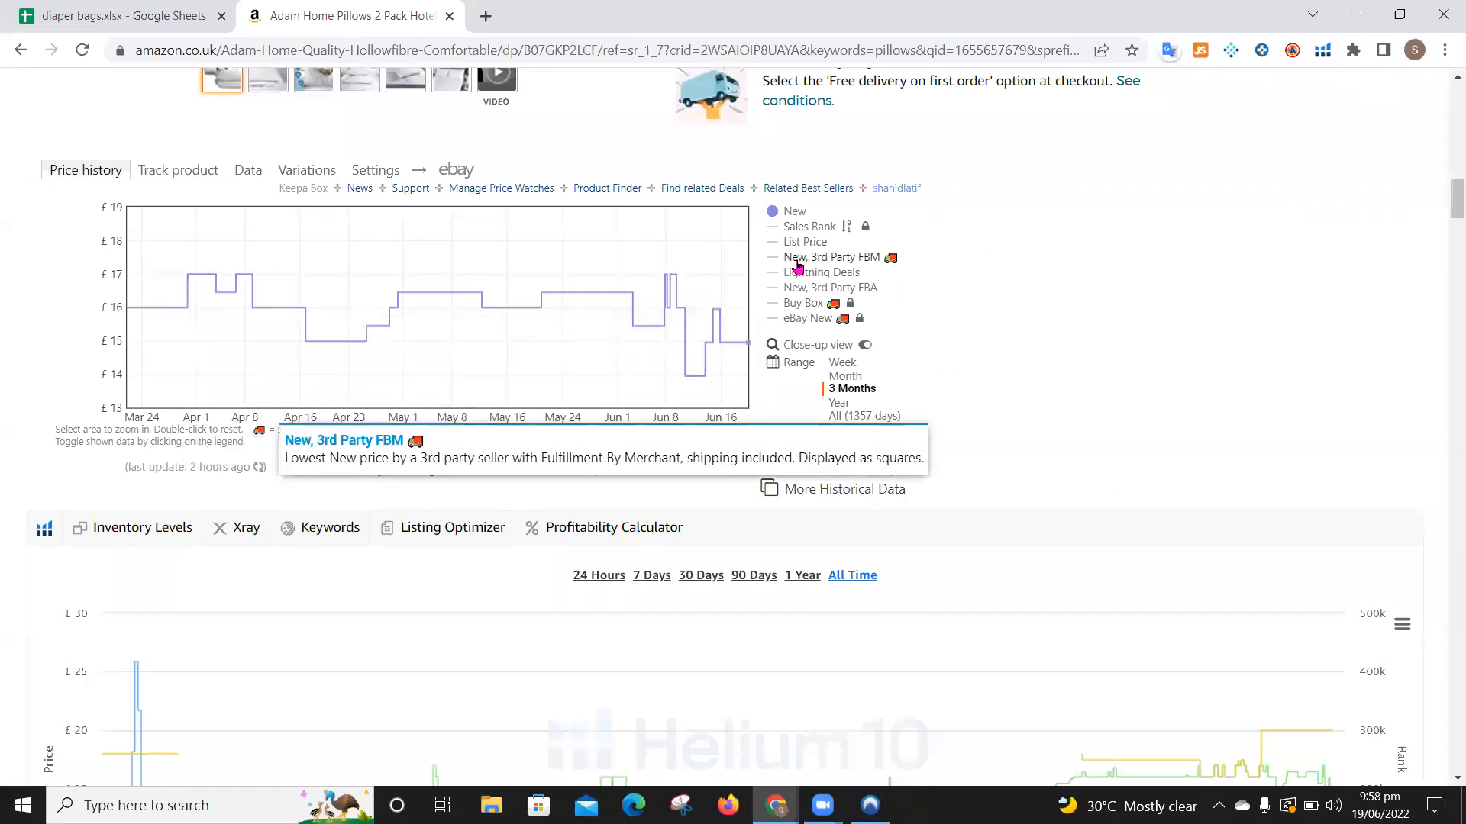
{"action": "left_click", "coordinate": [258, 171]}
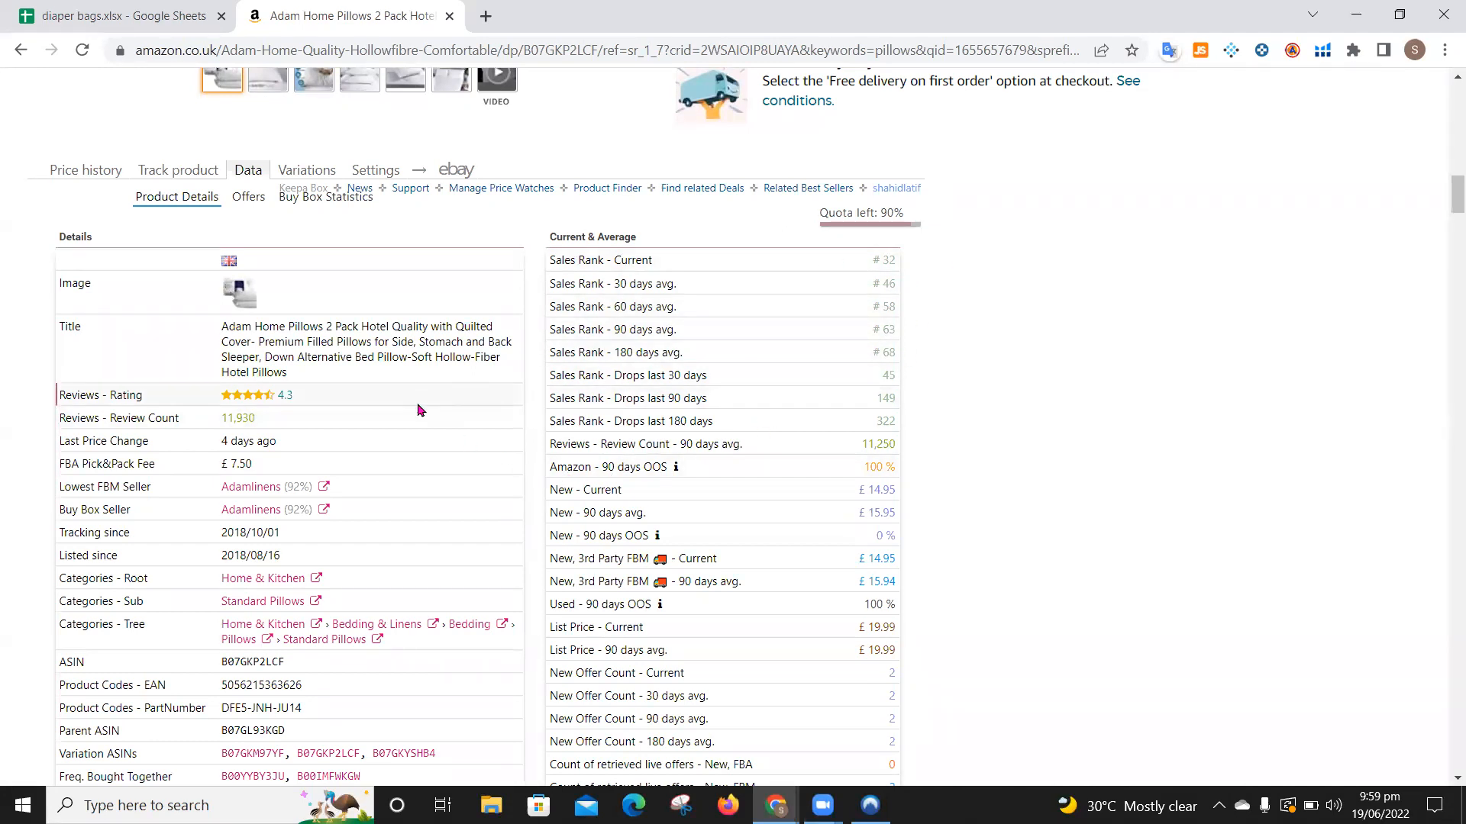
{"action": "left_click", "coordinate": [161, 19]}
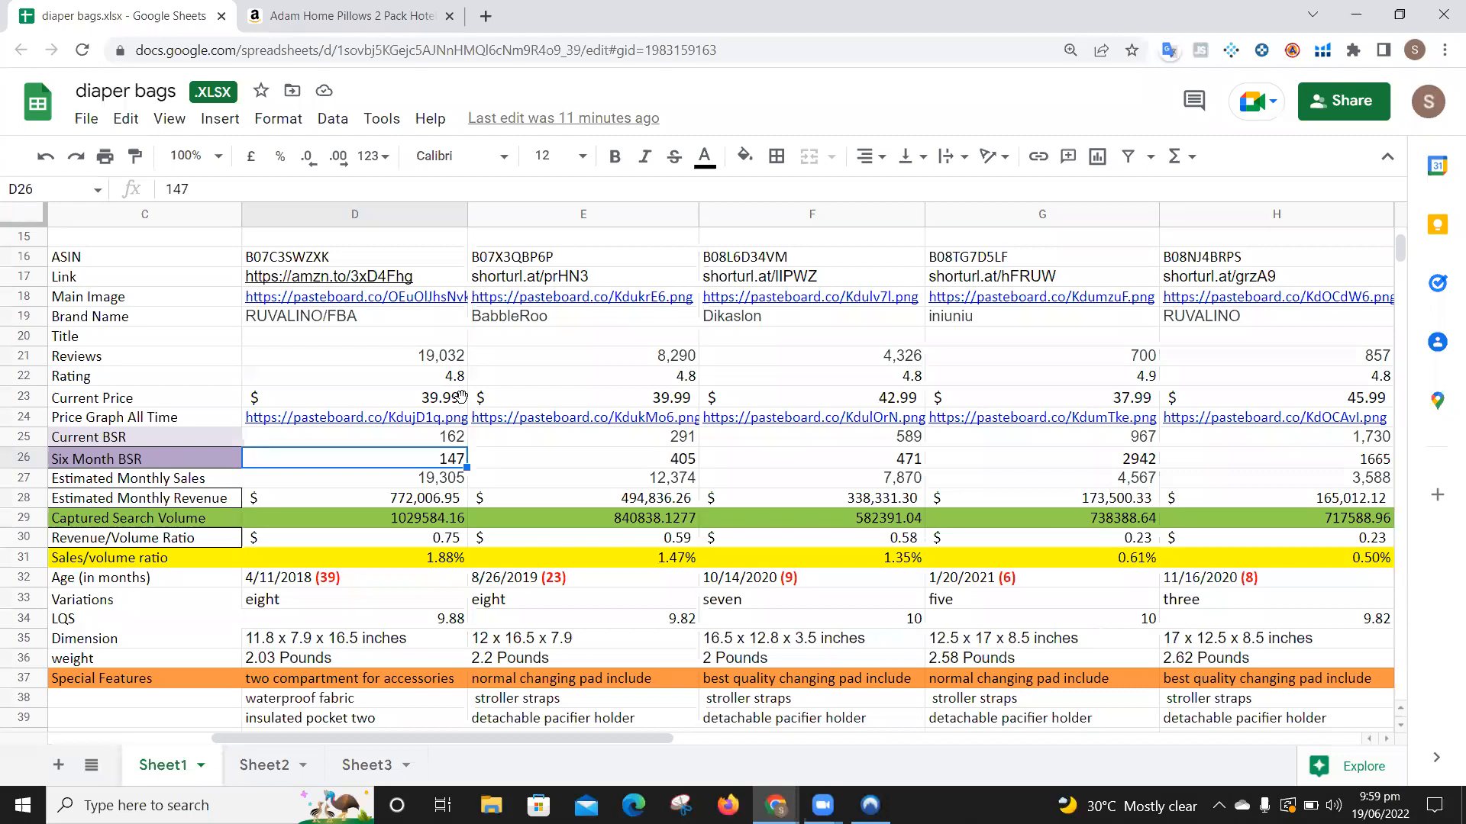
Step: Check the Current BSR in D25 and G25 against the Six Month BSR in G26
{"action": "left_click", "coordinate": [441, 436]}
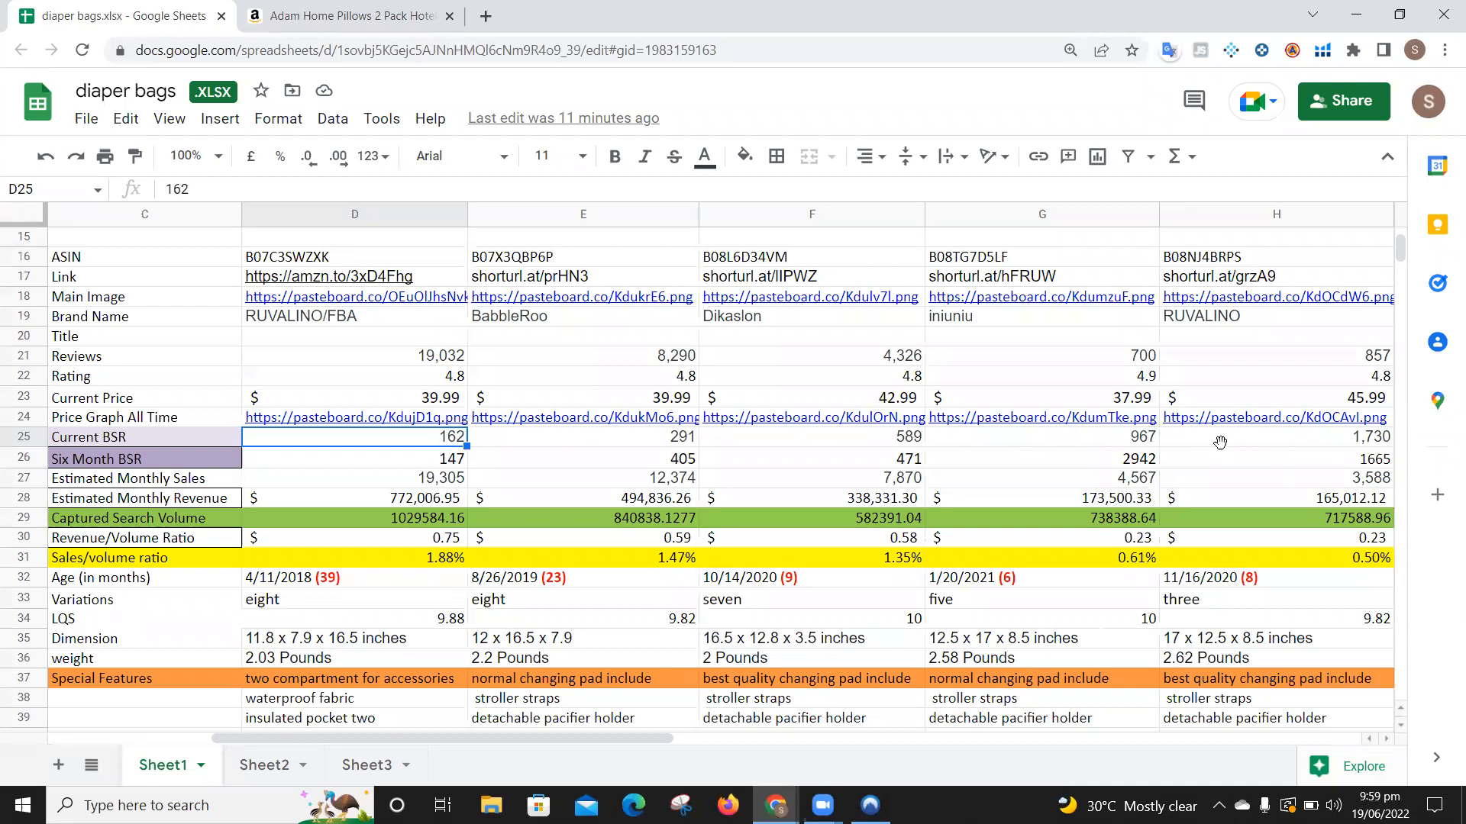
{"action": "left_click", "coordinate": [1120, 432]}
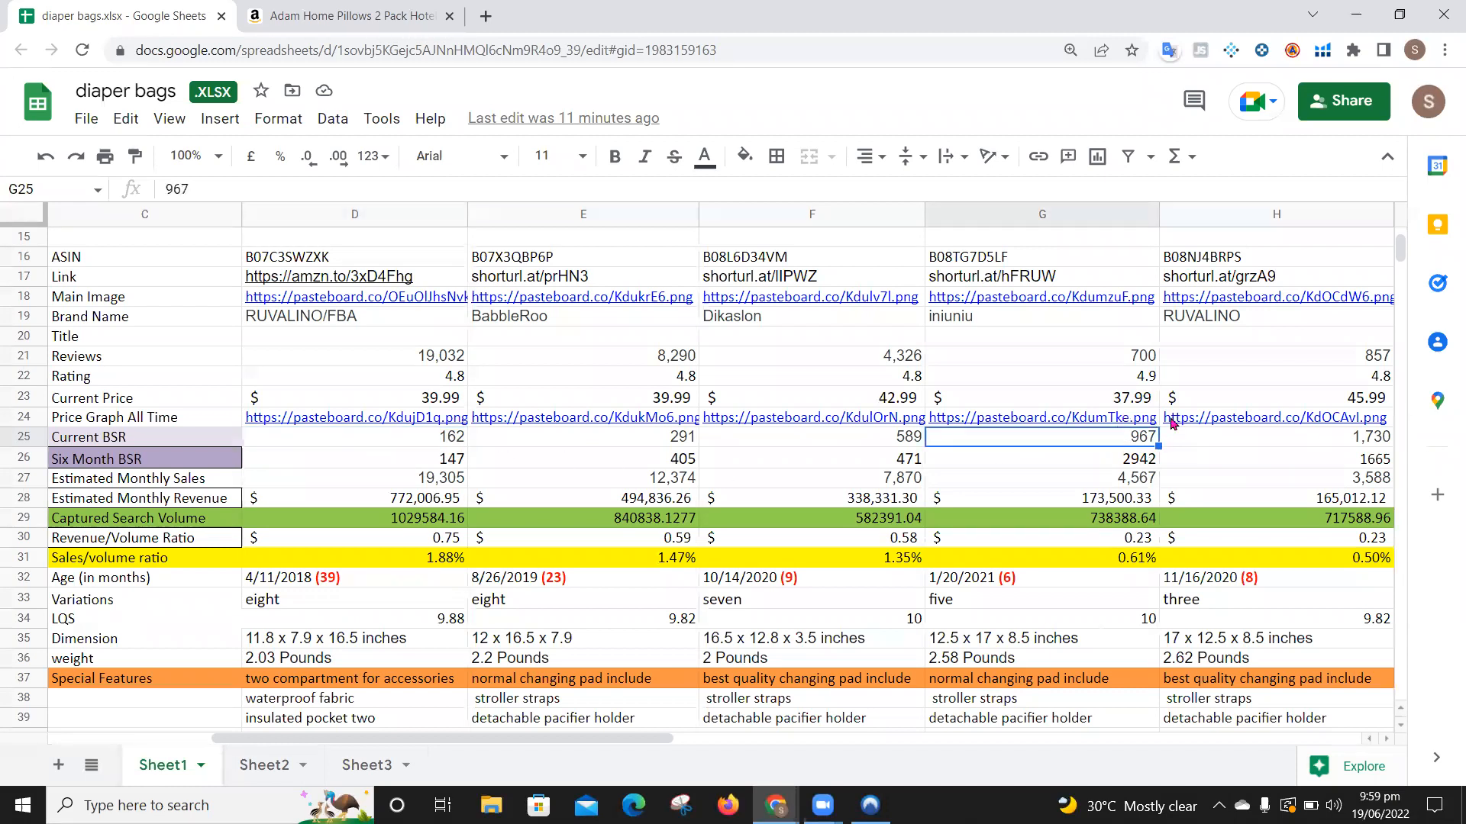
{"action": "left_click", "coordinate": [1135, 463]}
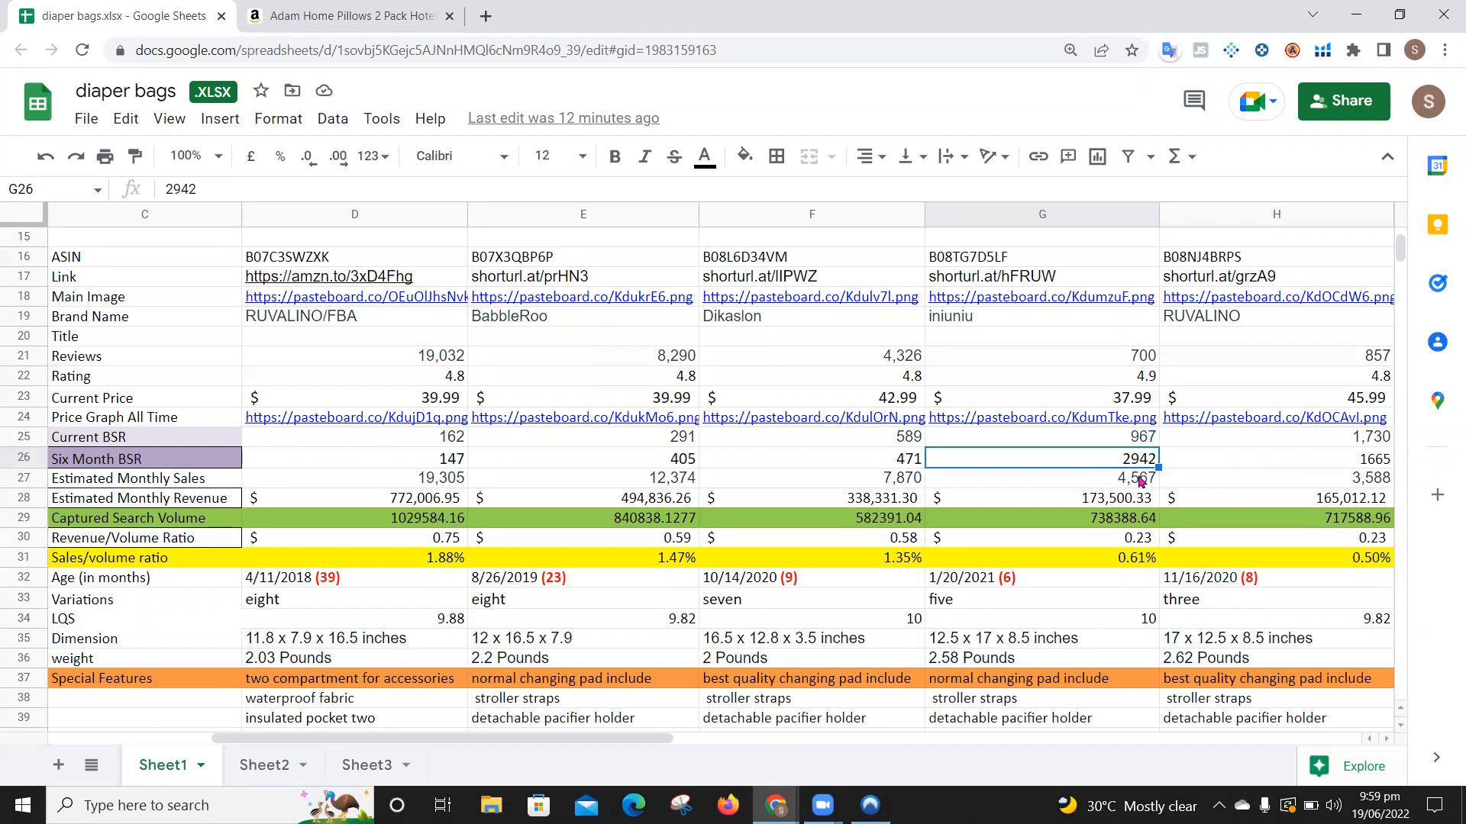
Step: Review the Six Month BSR values along row 26 as far as column M and return to the first competitor's value in D26
{"action": "key", "text": "Right"}
{"action": "key", "text": "Right"}
{"action": "key", "text": "Right"}
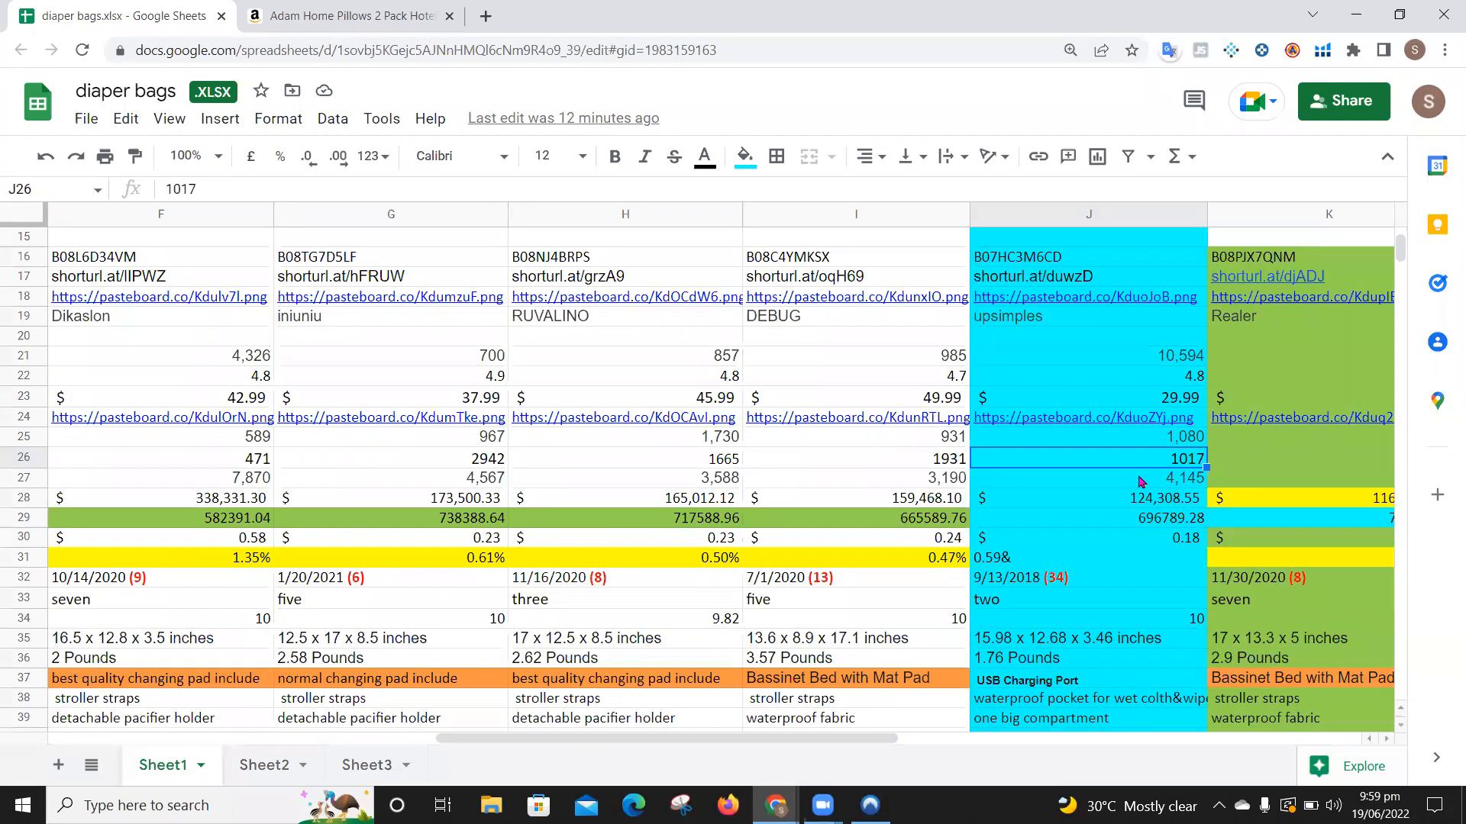
{"action": "key", "text": "Right"}
{"action": "key", "text": "Right"}
{"action": "key", "text": "Right"}
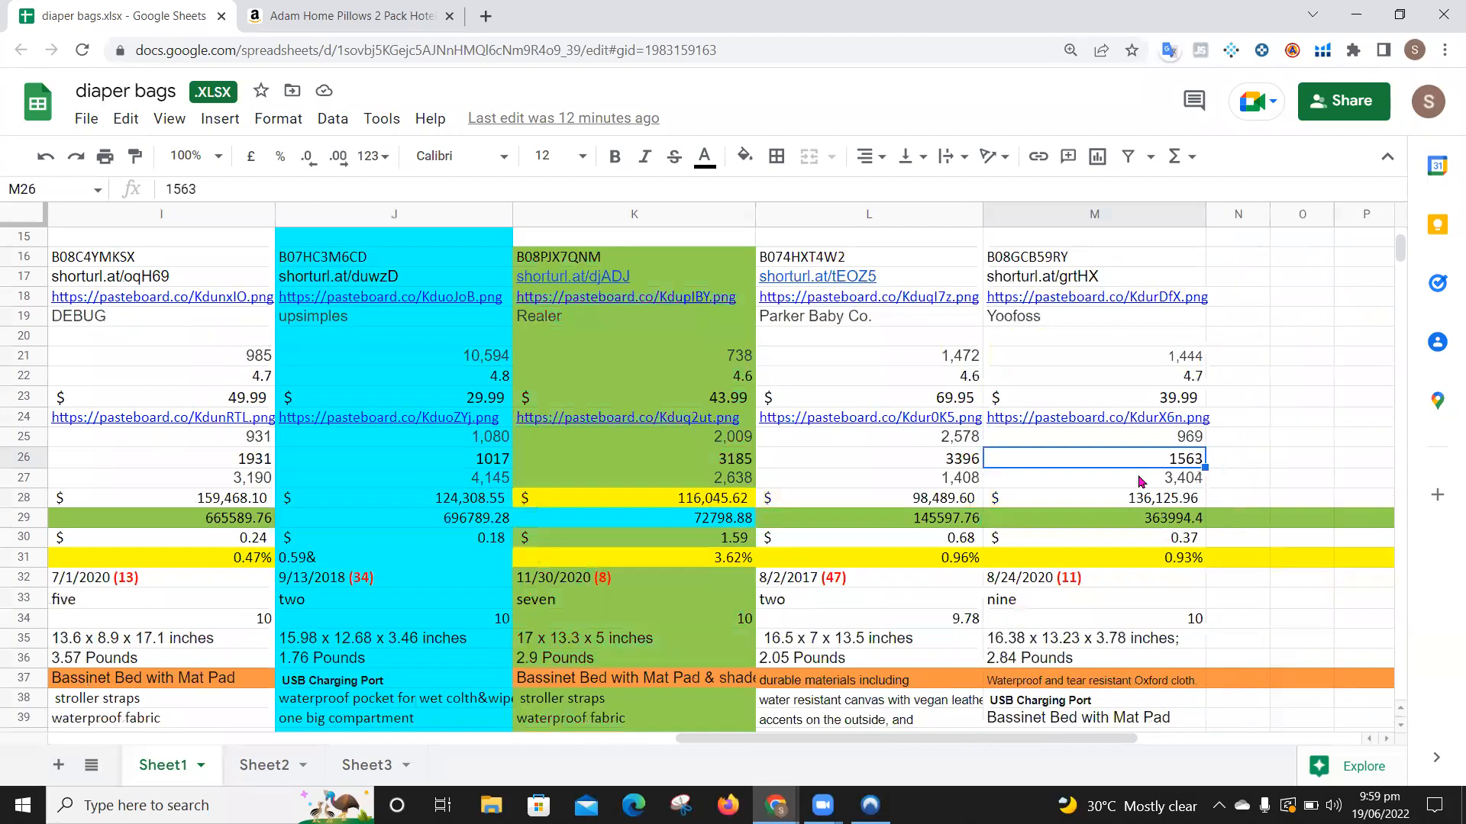
{"action": "key", "text": "Left"}
{"action": "key", "text": "Left"}
{"action": "key", "text": "Left"}
{"action": "key", "text": "Left"}
{"action": "key", "text": "Left"}
{"action": "key", "text": "Left"}
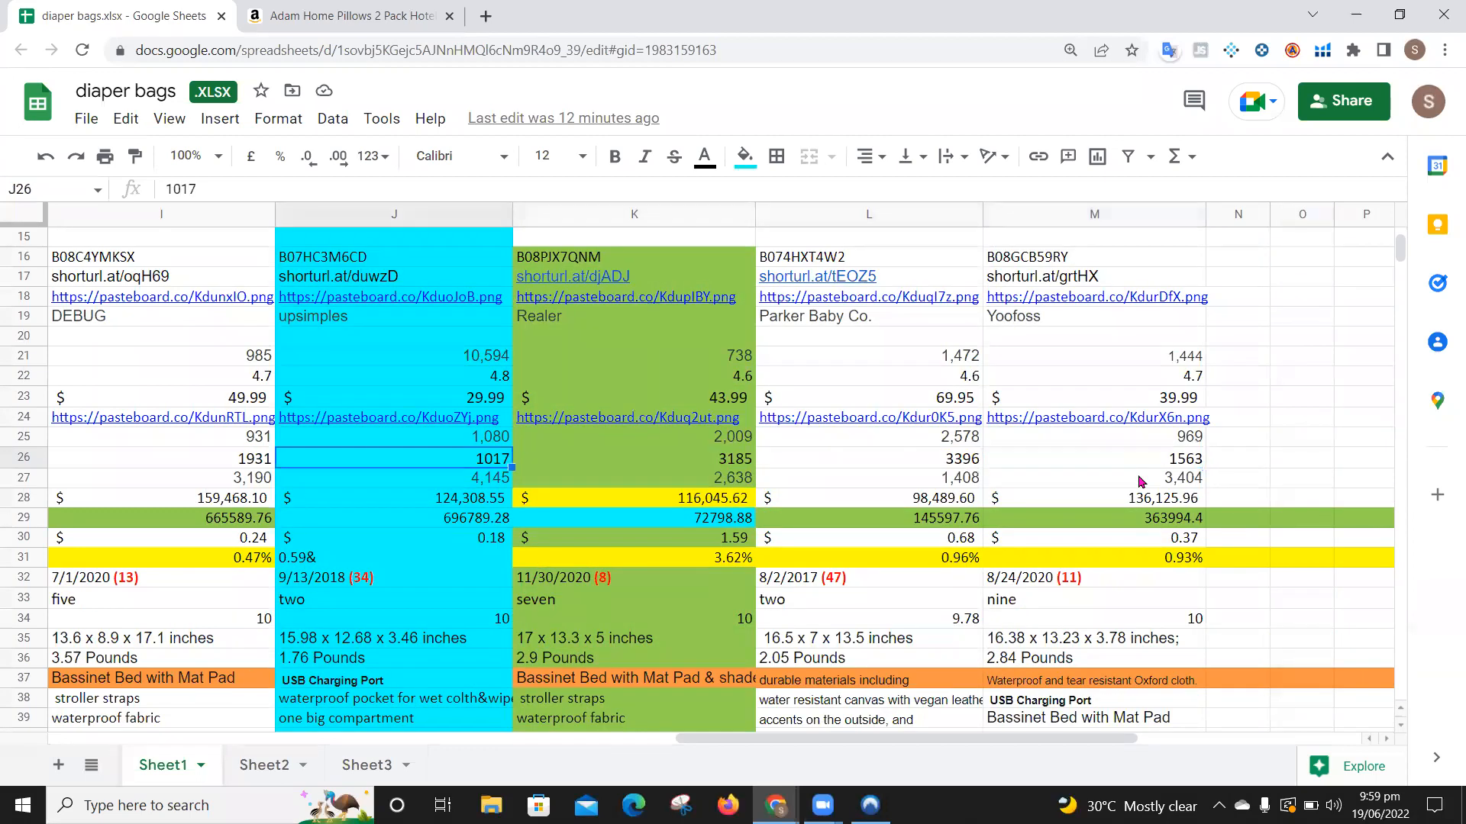
{"action": "key", "text": "Left"}
{"action": "key", "text": "Left"}
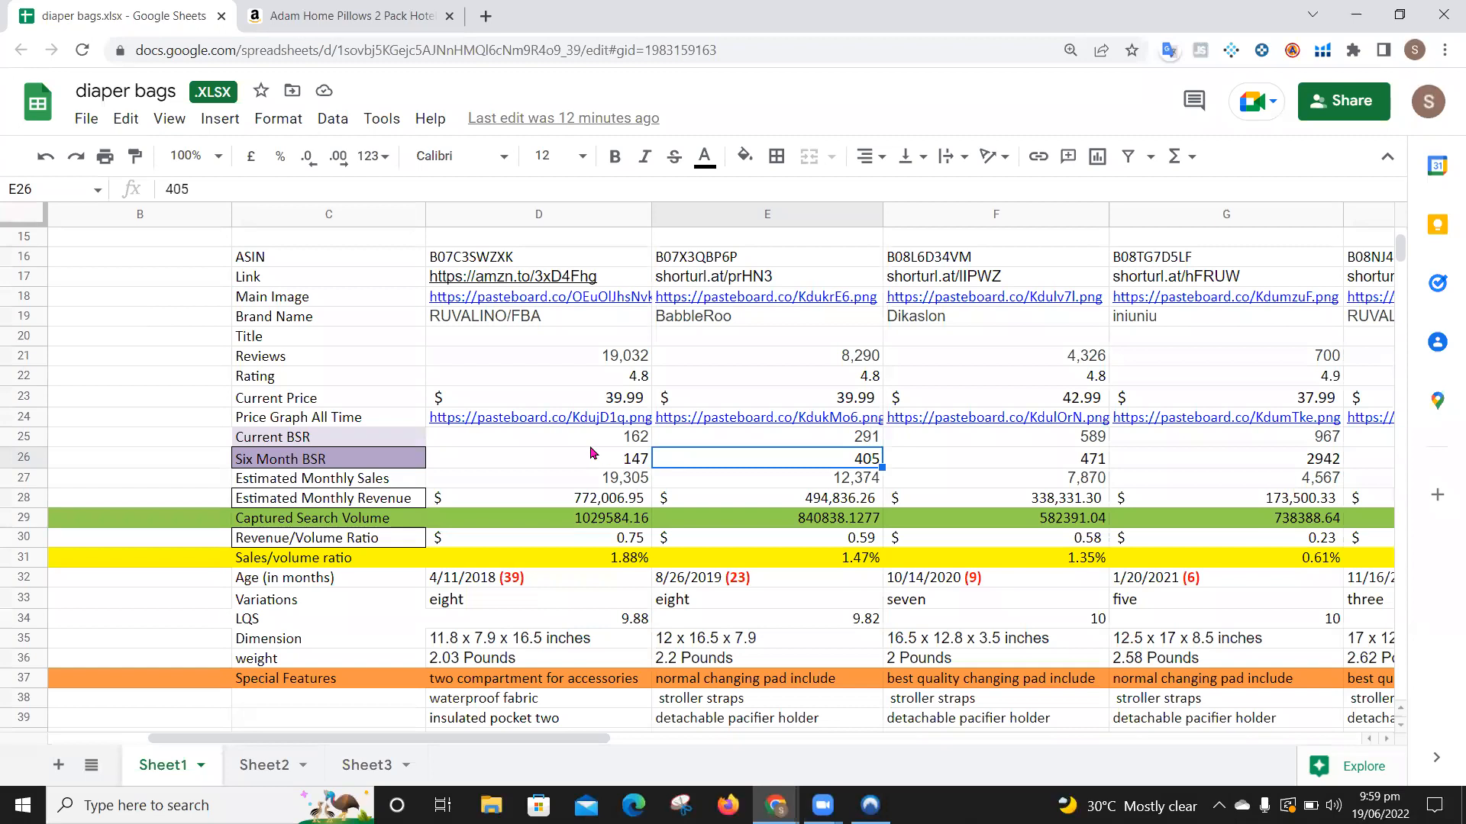
{"action": "left_click", "coordinate": [633, 466]}
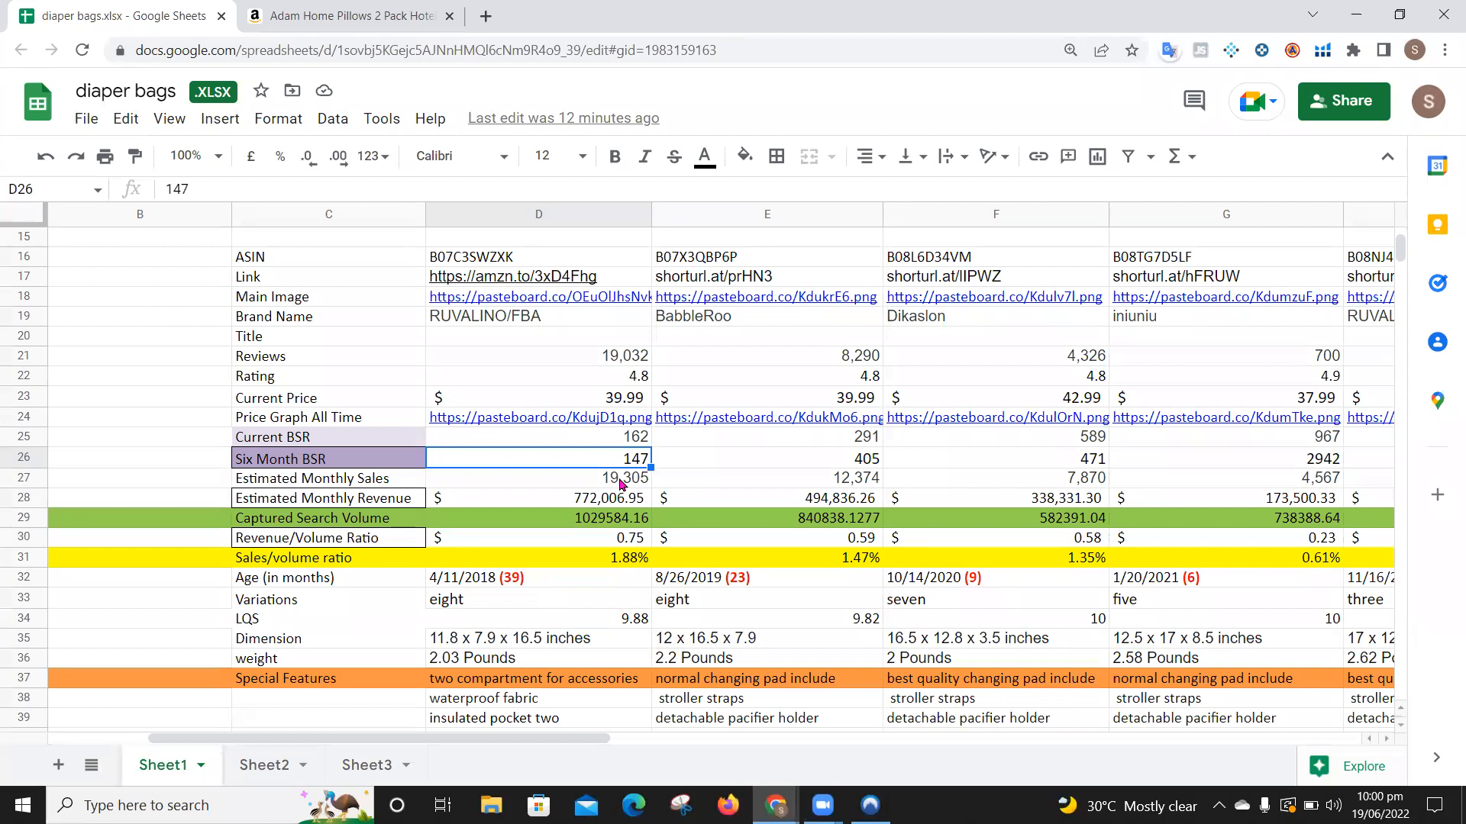
Step: Inspect the Estimated Monthly Sales and Estimated Monthly Revenue rows, examining the revenue formula in D28 without changing it
{"action": "left_click", "coordinate": [313, 482]}
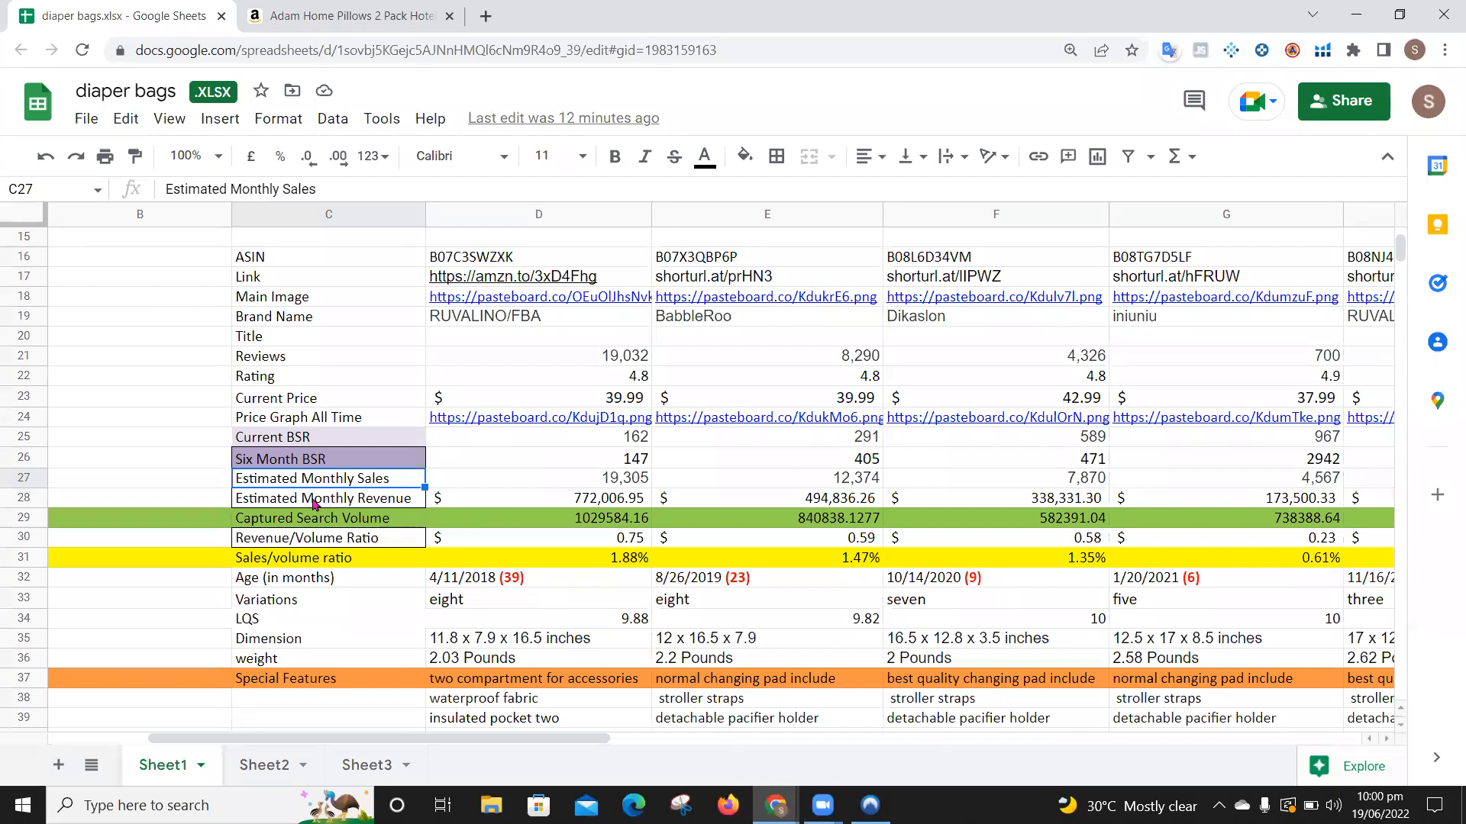
{"action": "left_click", "coordinate": [351, 500]}
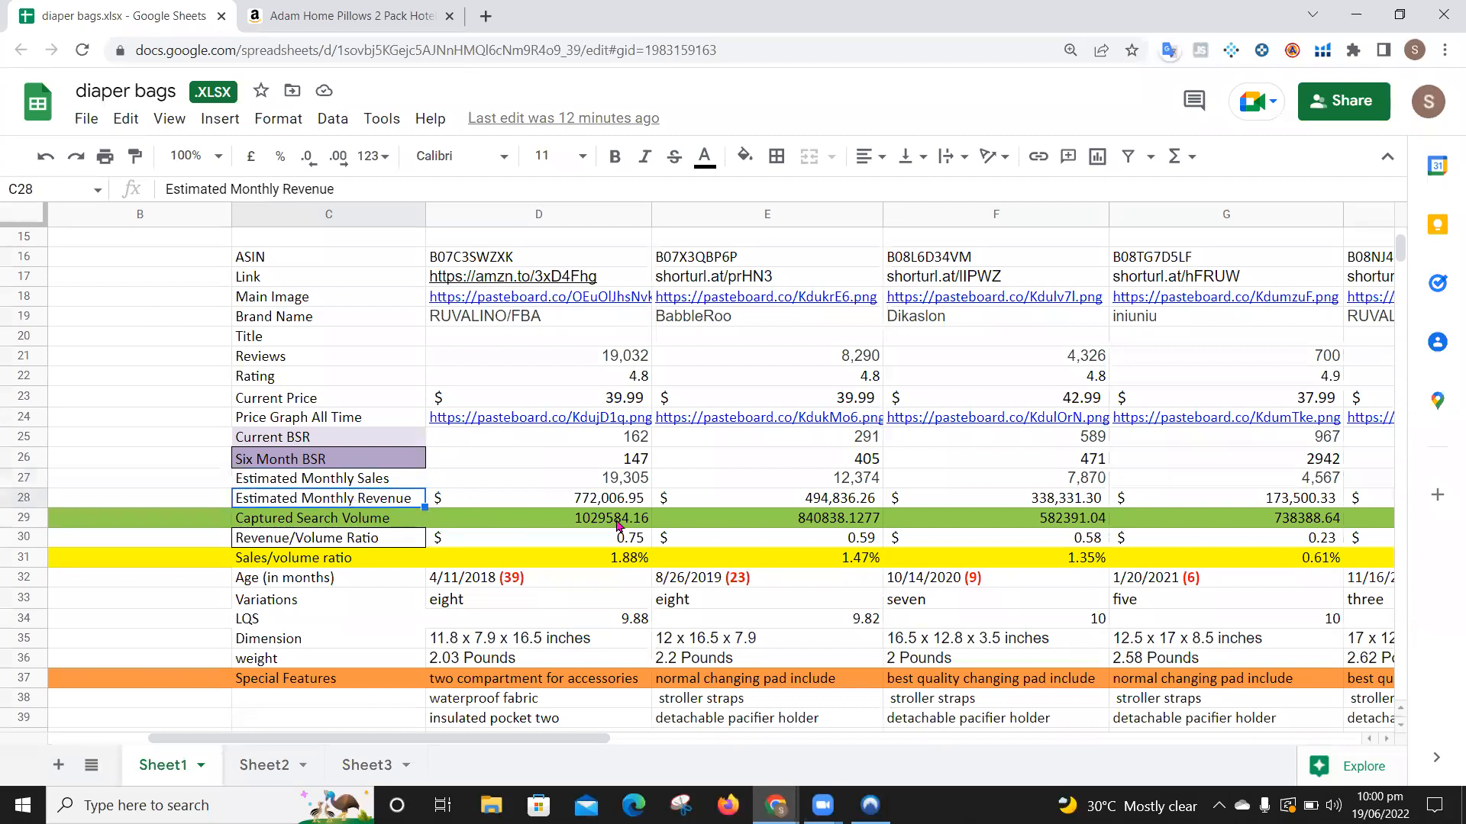
{"action": "left_click", "coordinate": [615, 500]}
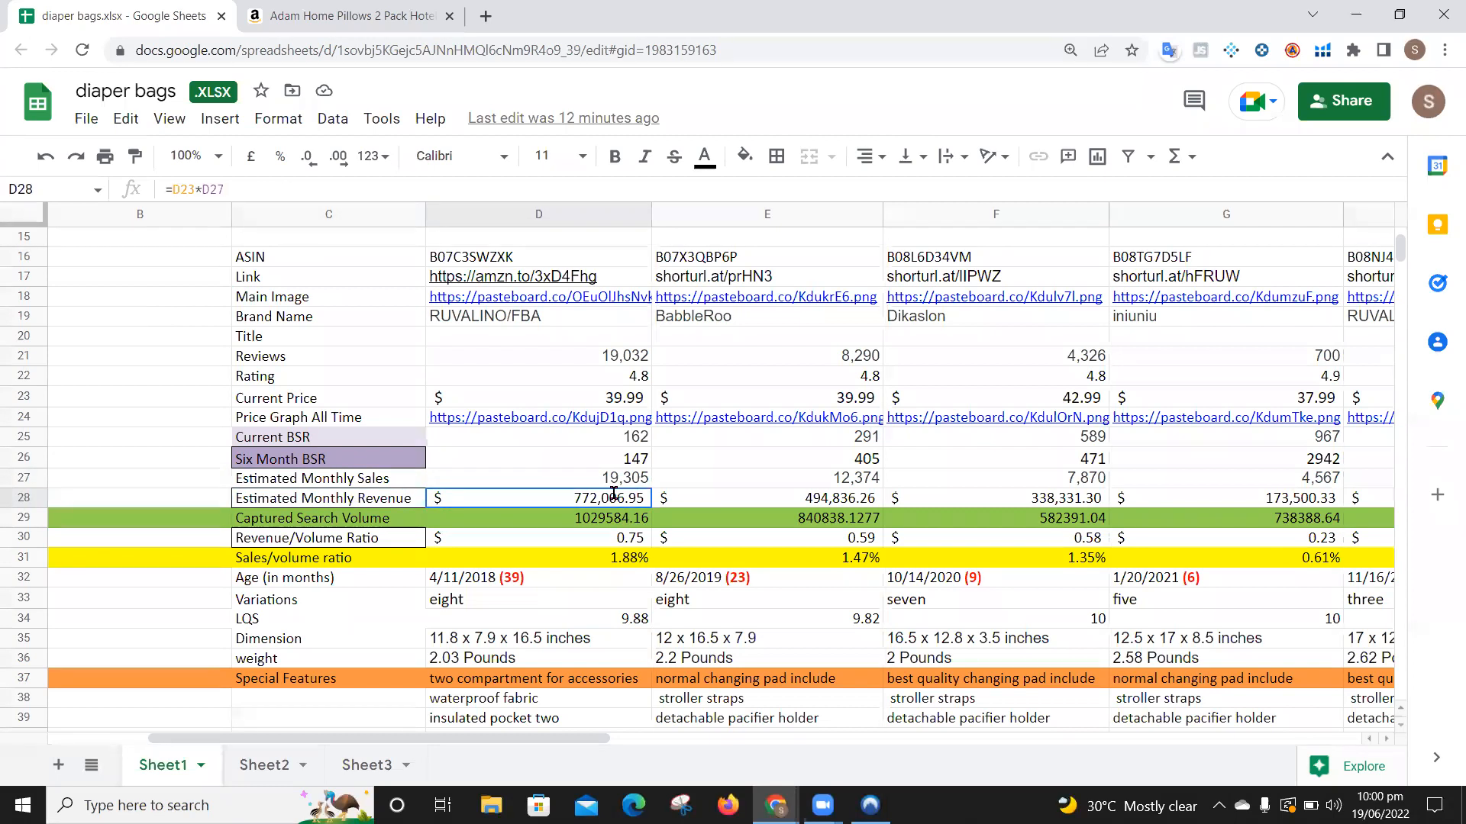
{"action": "double_click", "coordinate": [613, 496]}
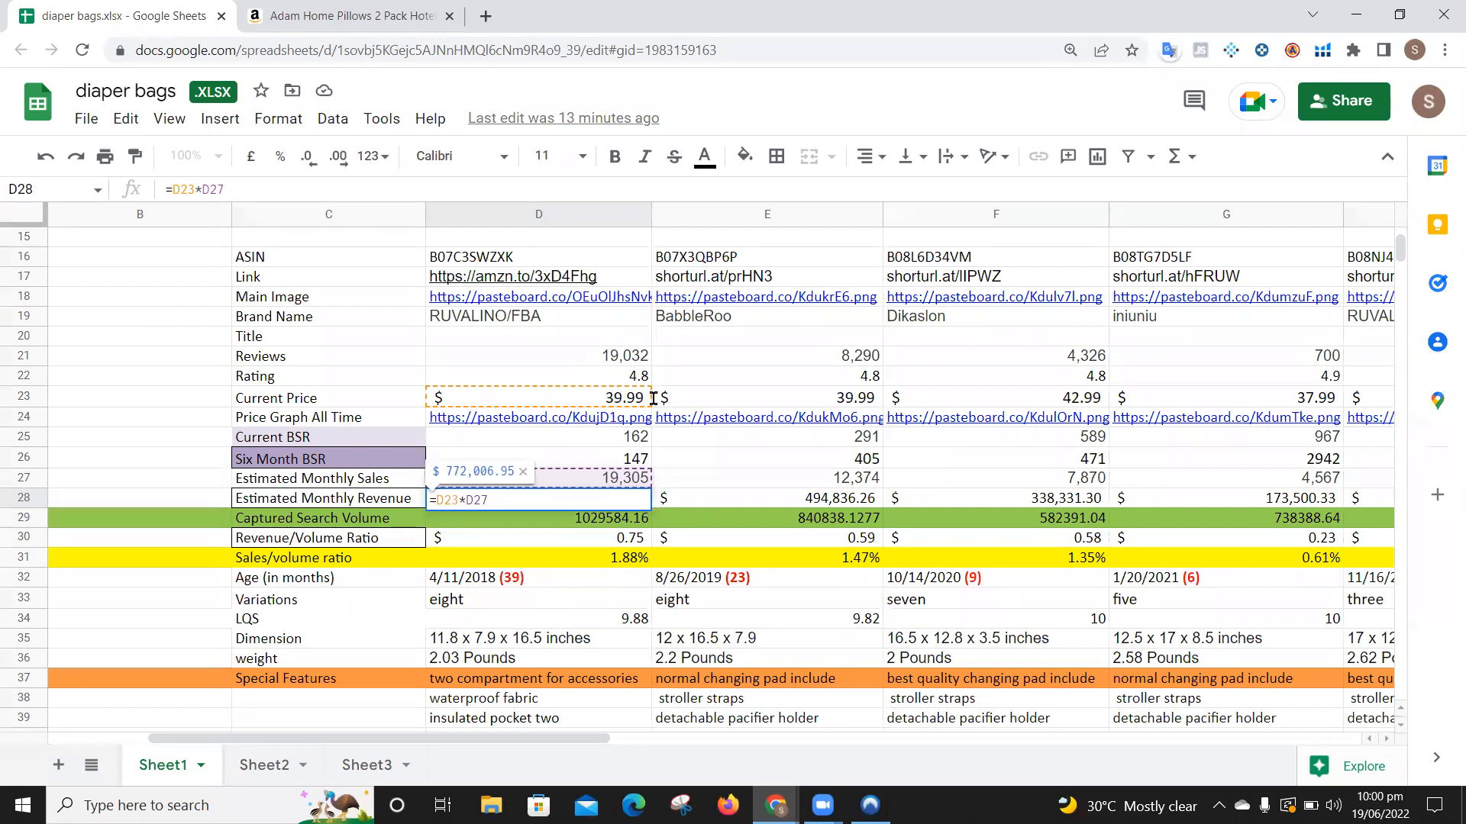
{"action": "mouse_move", "coordinate": [609, 422]}
{"action": "key", "text": "Escape"}
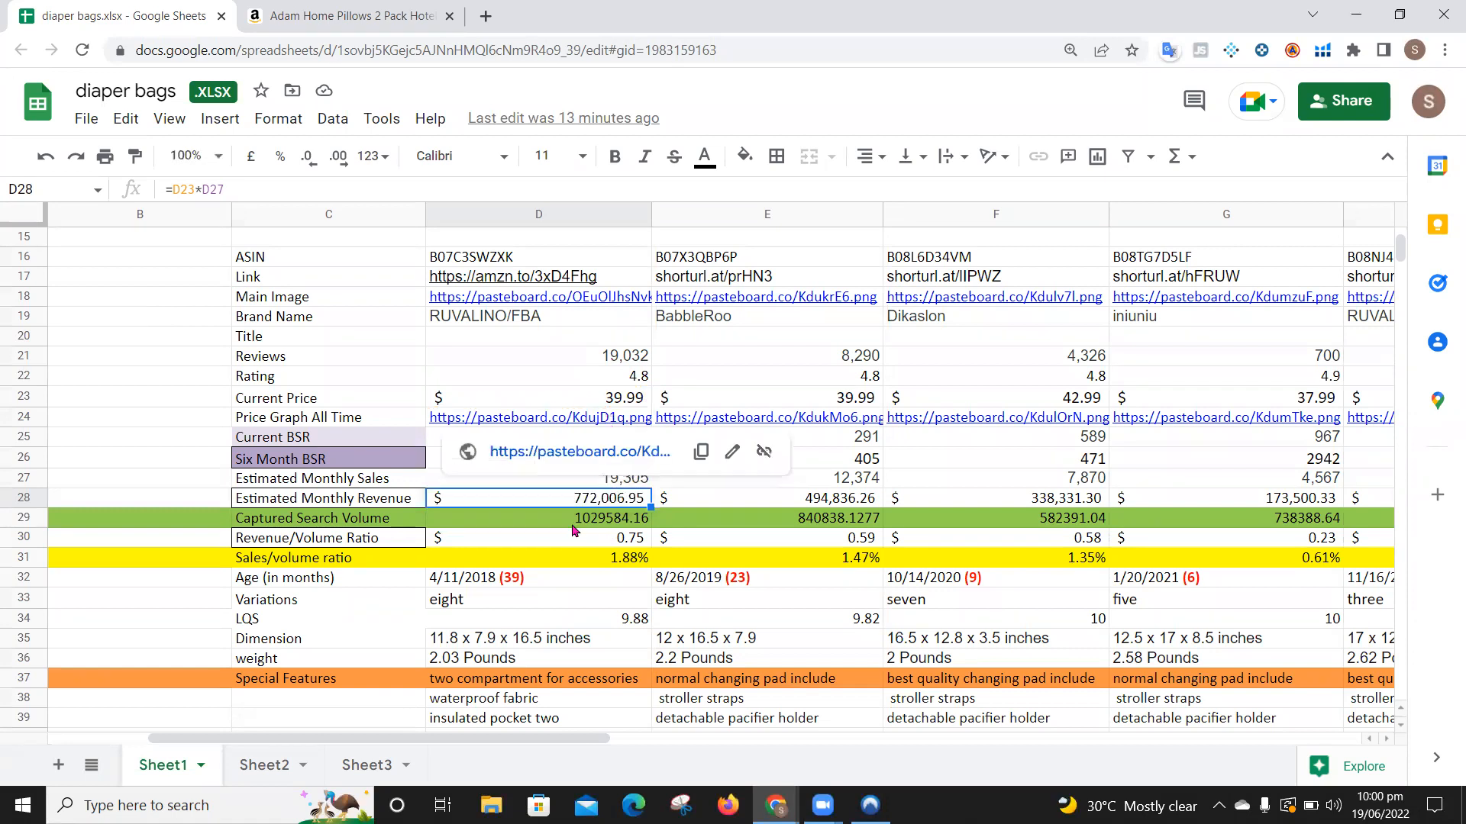
{"action": "left_click", "coordinate": [302, 497]}
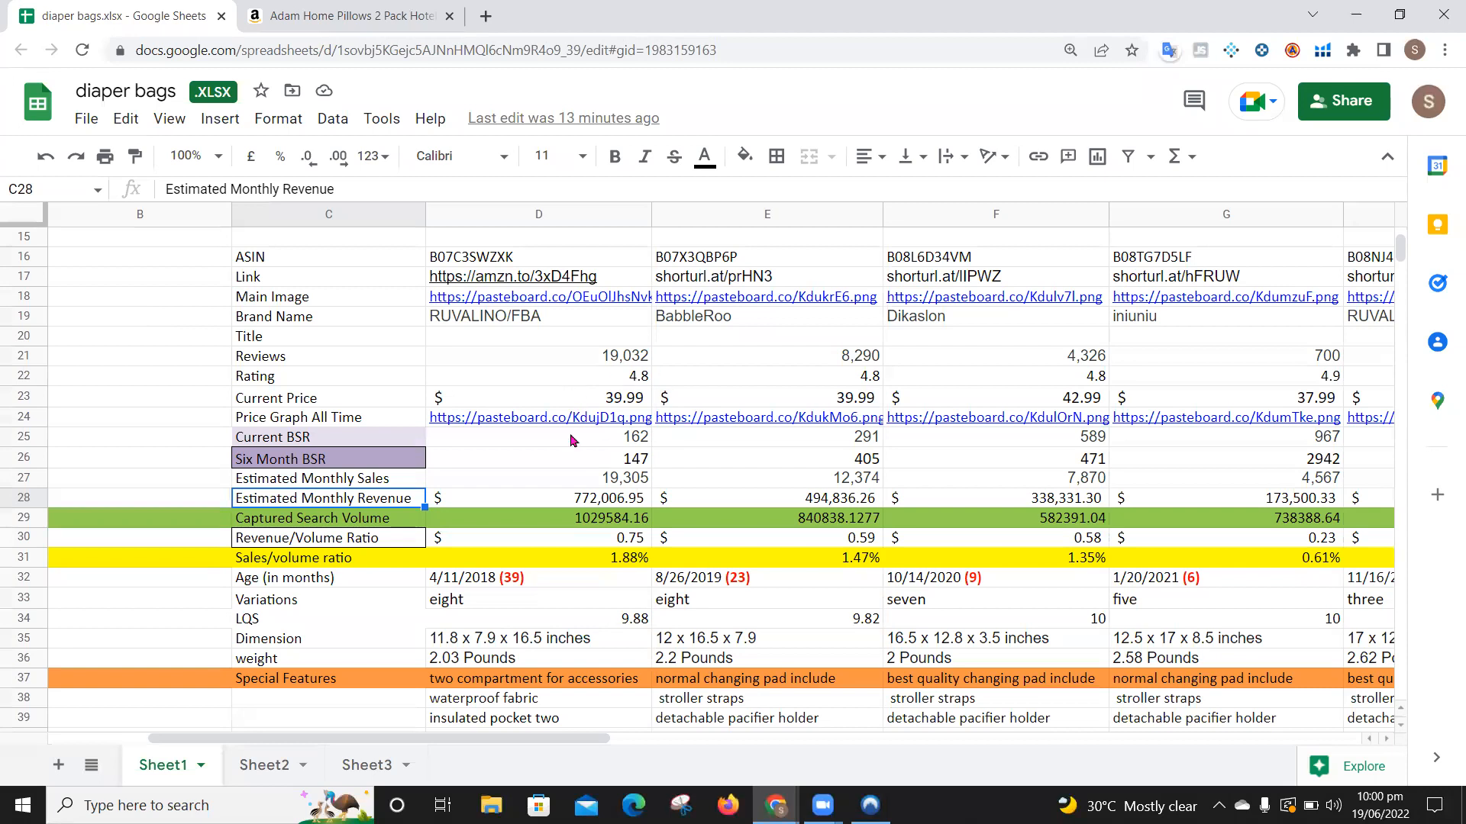
{"action": "left_click", "coordinate": [612, 503]}
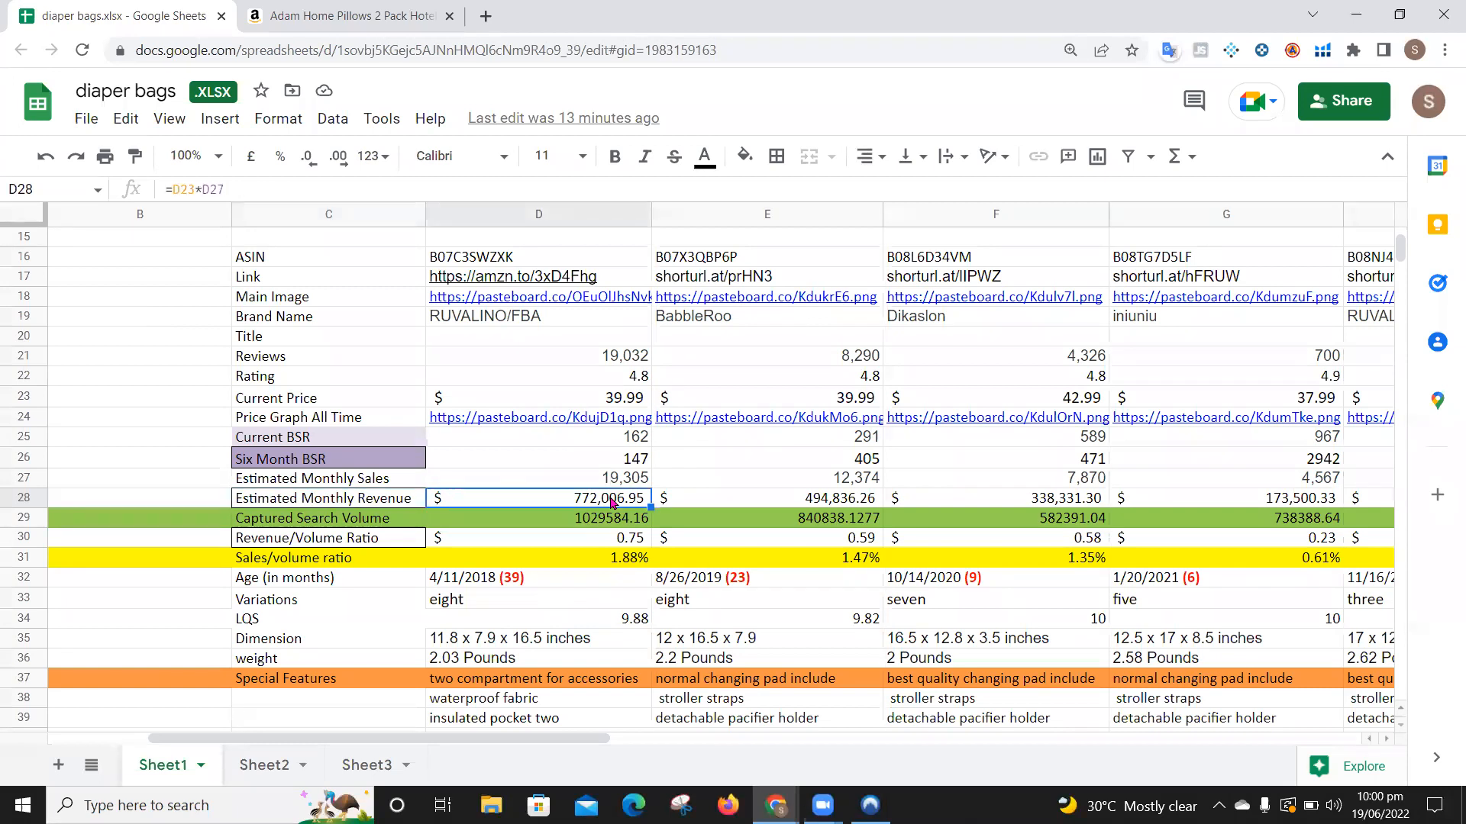
Step: Check the first competitor's Captured Search Volume formula in D29 and Revenue/Volume Ratio formula in D30, and select row 30
{"action": "left_click", "coordinate": [332, 524]}
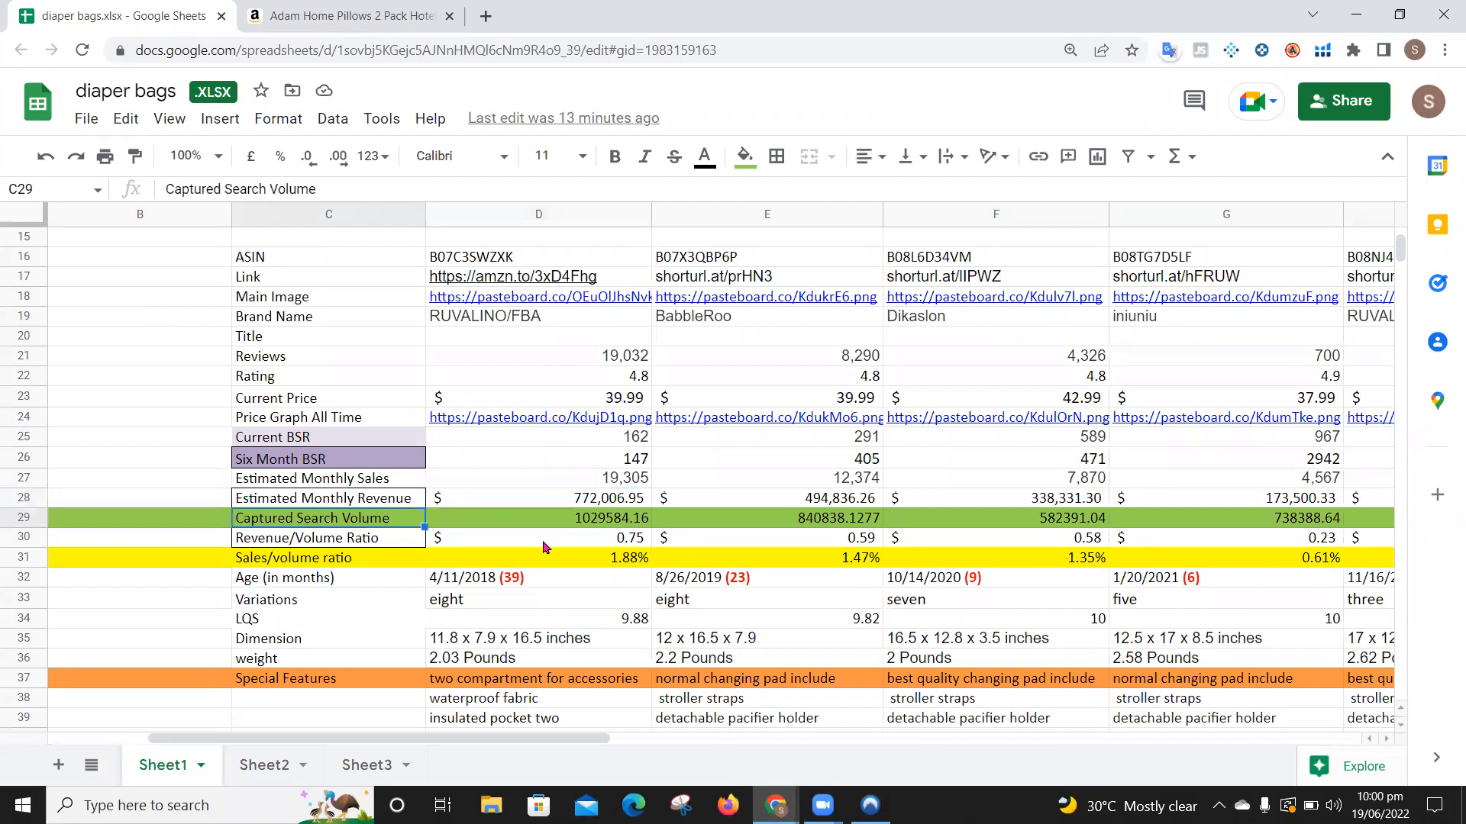
{"action": "left_click", "coordinate": [604, 522]}
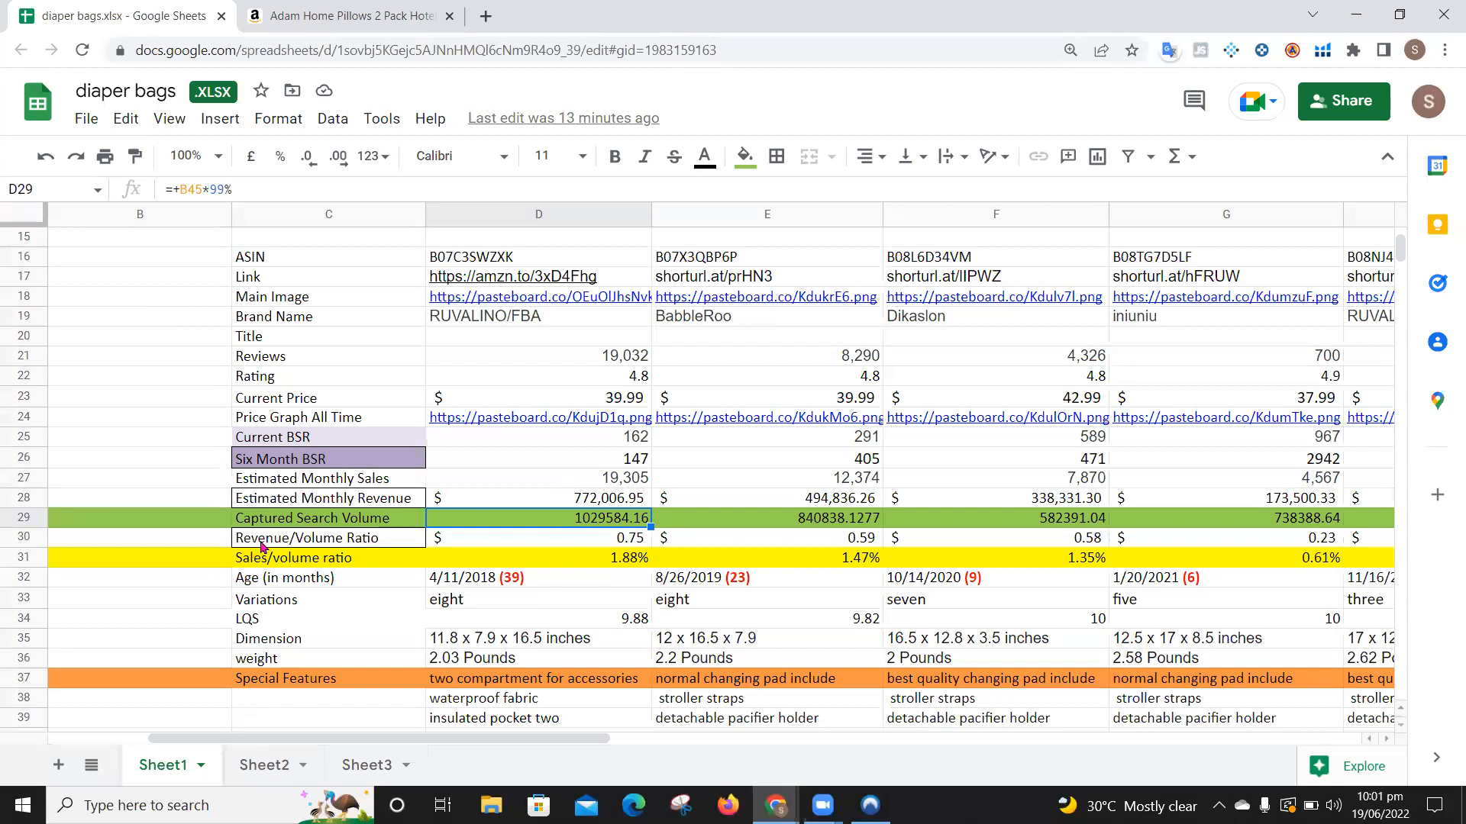
{"action": "left_click", "coordinate": [288, 542]}
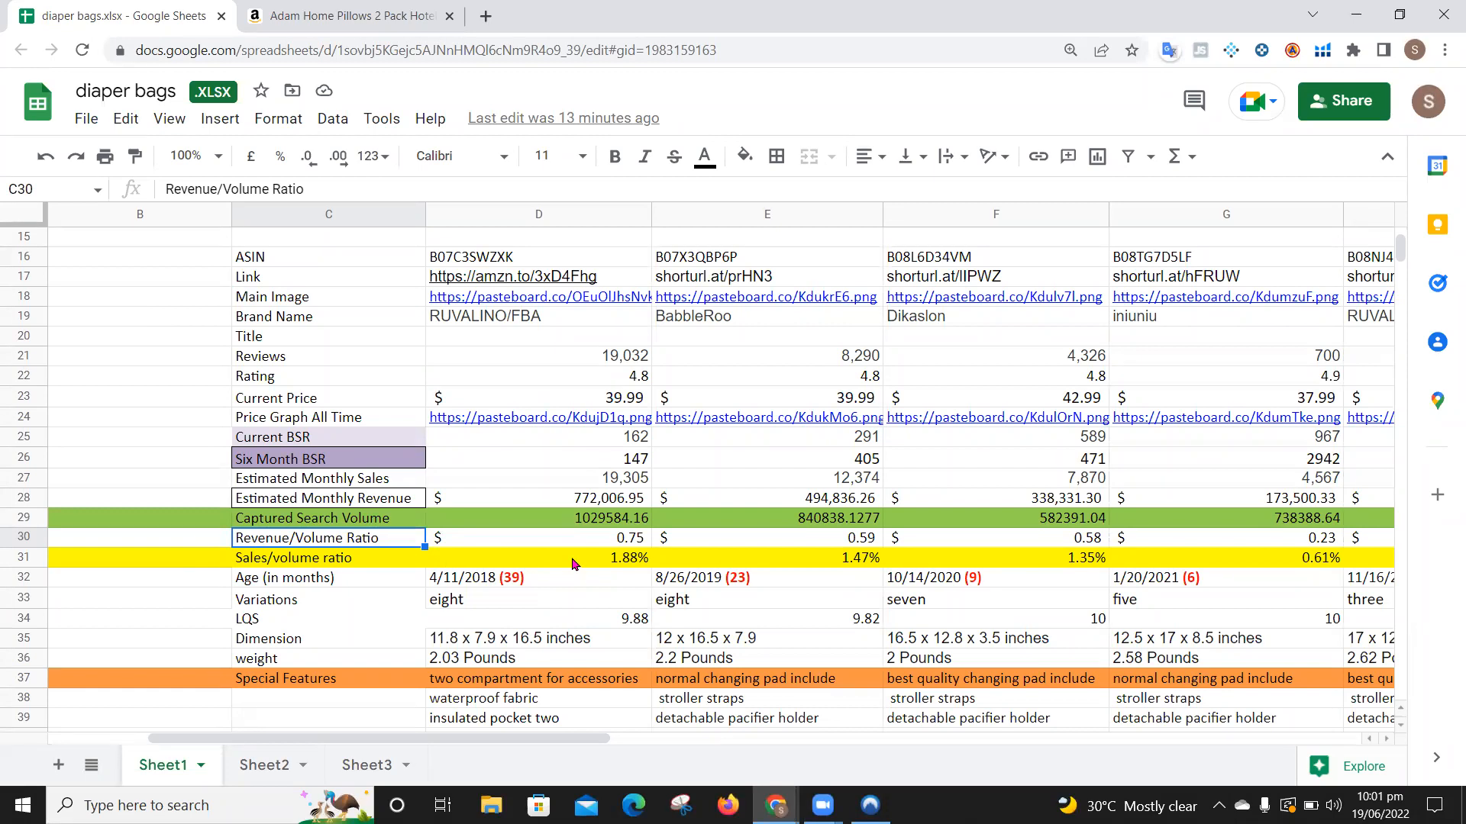
{"action": "left_click", "coordinate": [610, 538]}
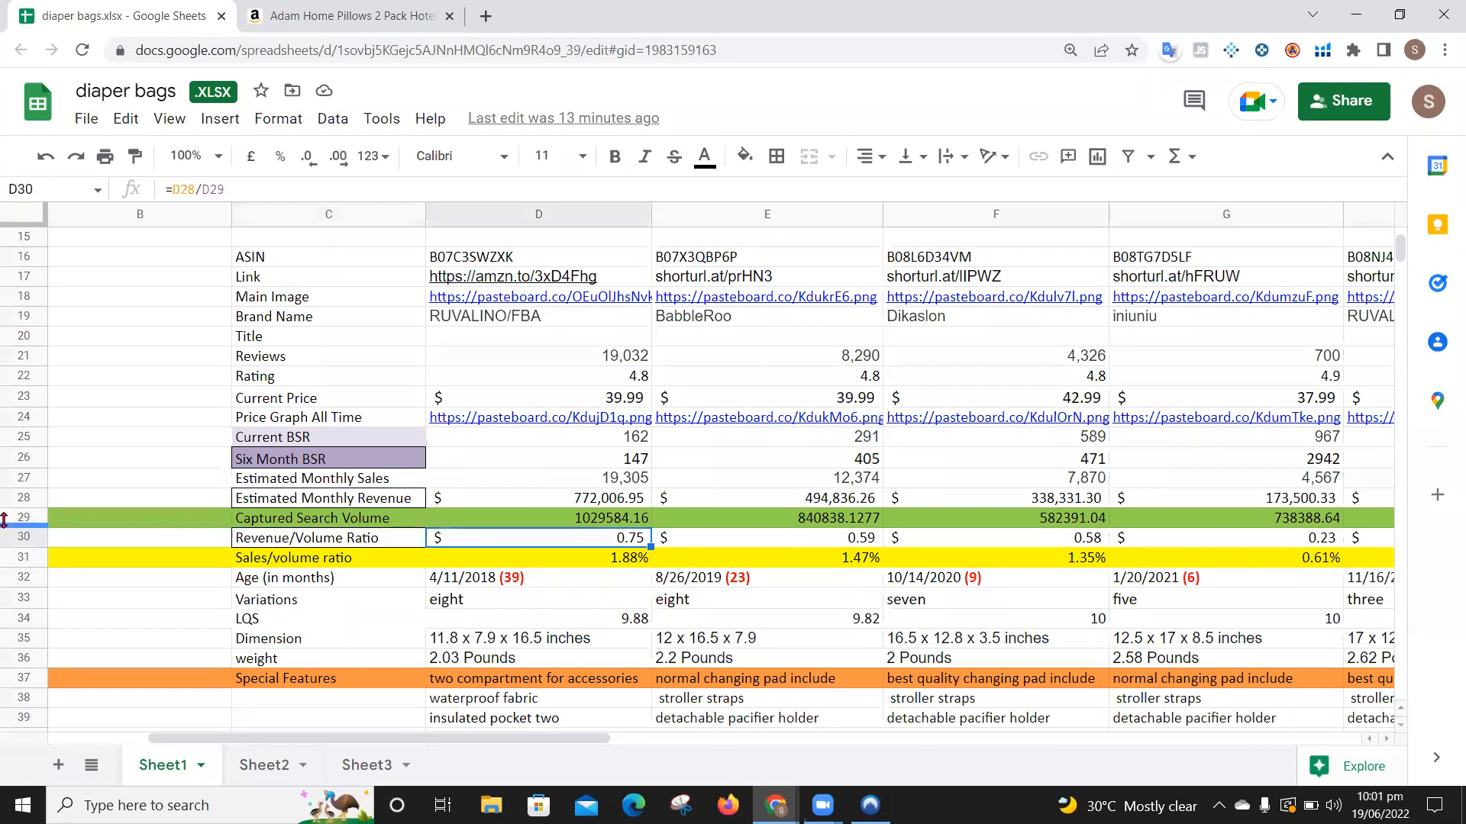
{"action": "left_click", "coordinate": [19, 534]}
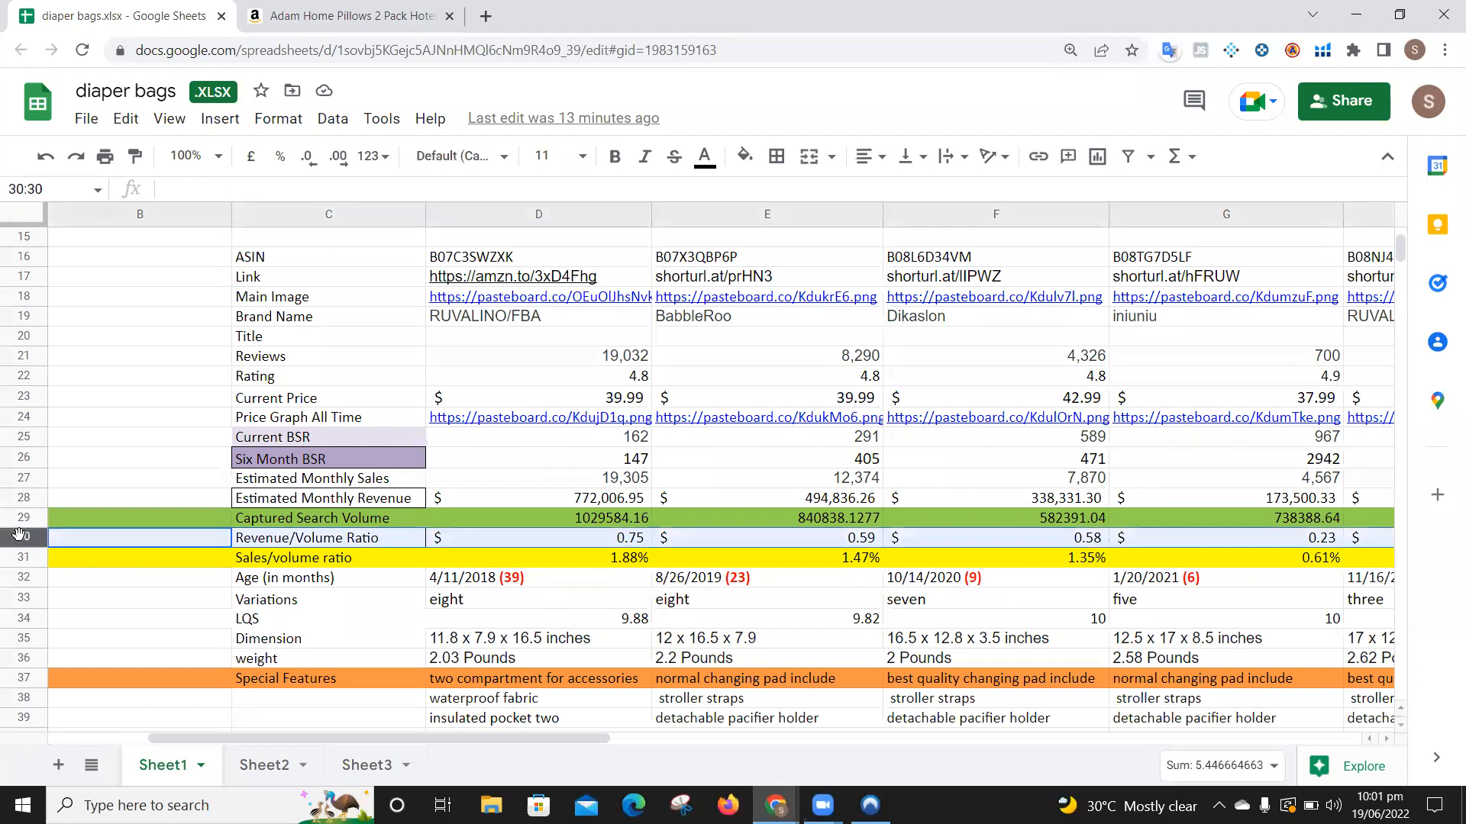
Step: Examine the inputs of the Sales/volume ratio by comparing Captured Search Volume with Estimated Monthly Sales for the first competitors
{"action": "left_click", "coordinate": [408, 563]}
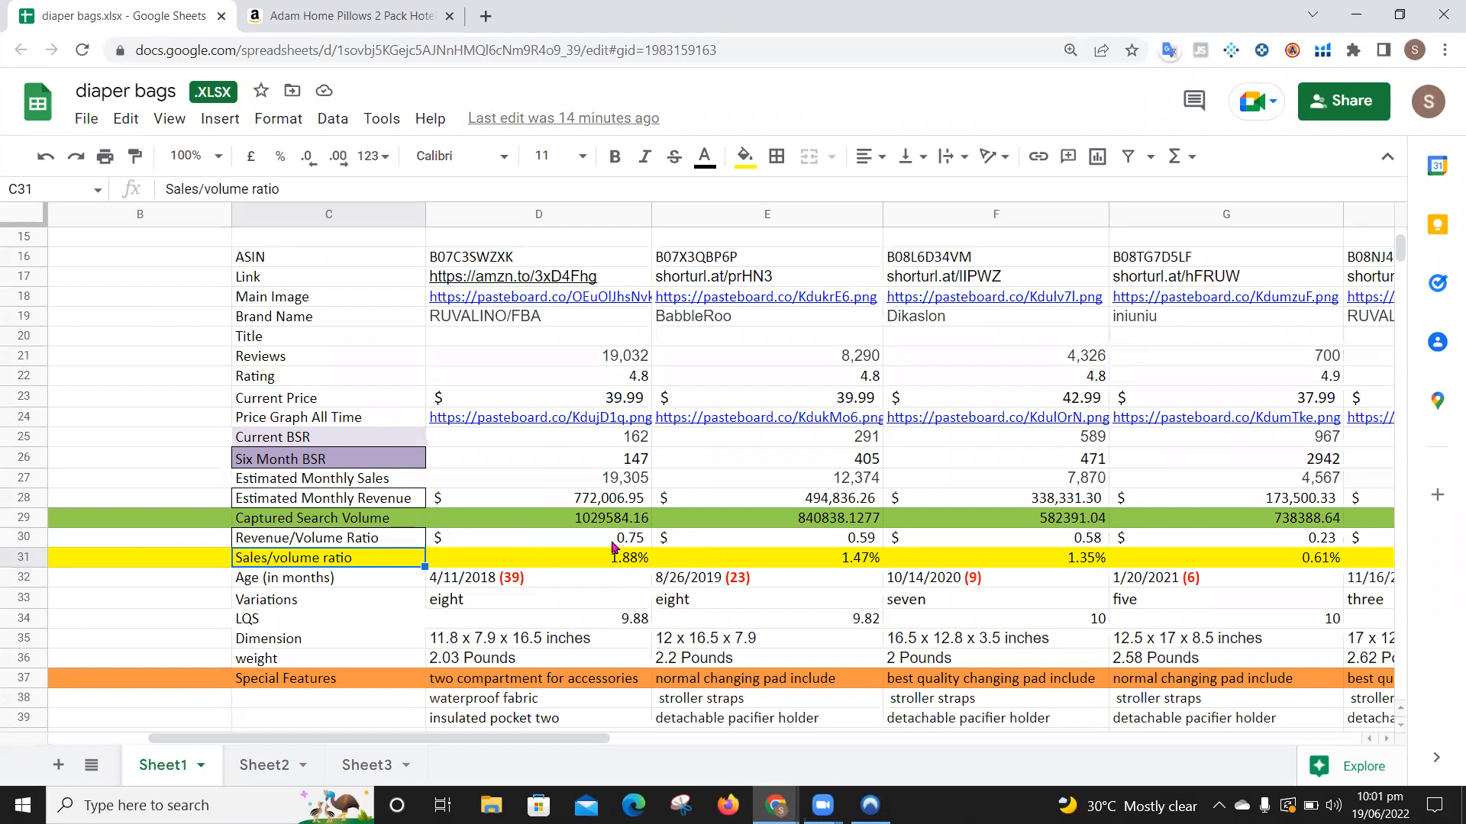
{"action": "left_click", "coordinate": [552, 518]}
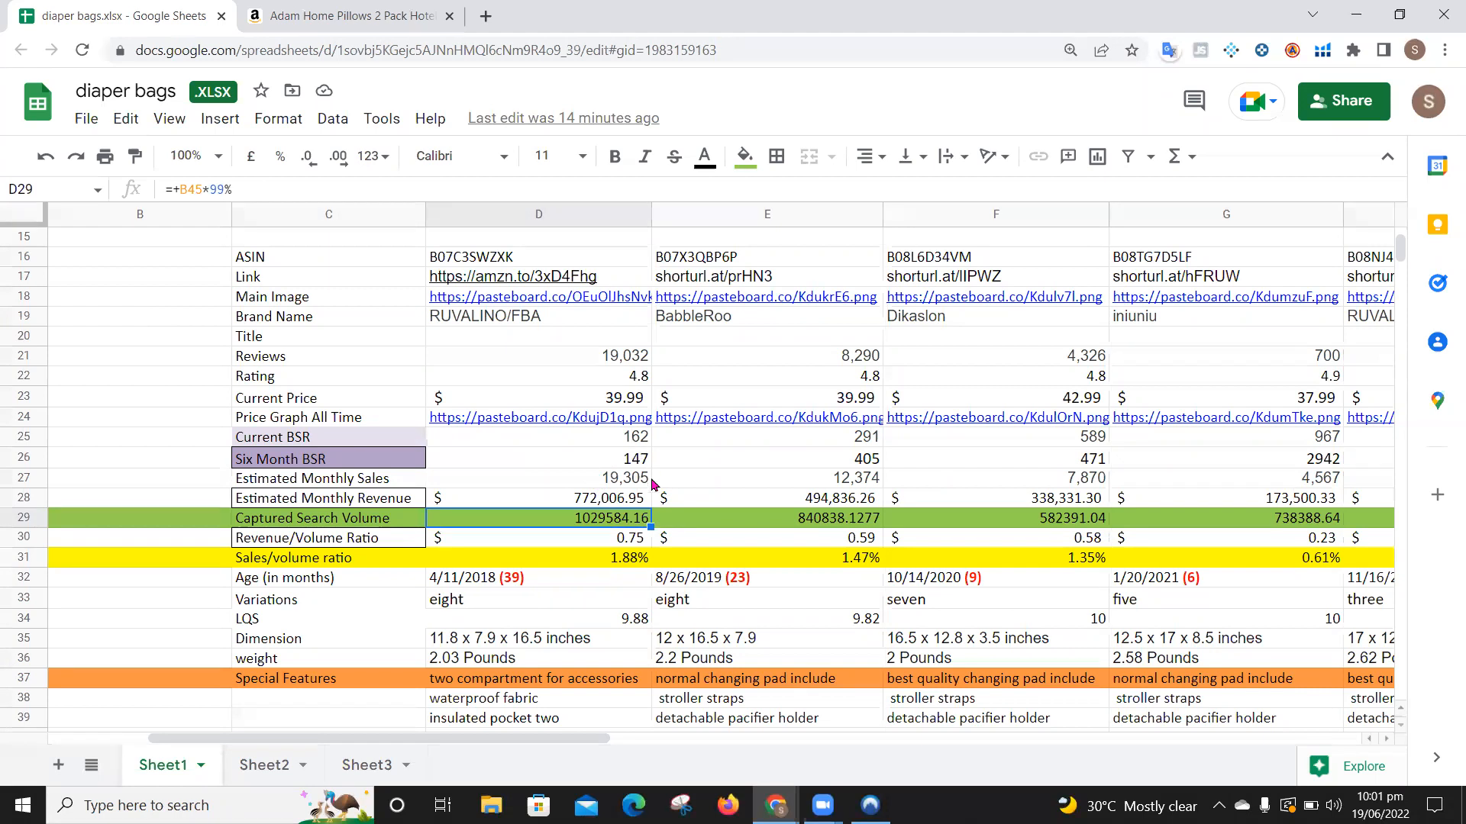
{"action": "left_click", "coordinate": [626, 486]}
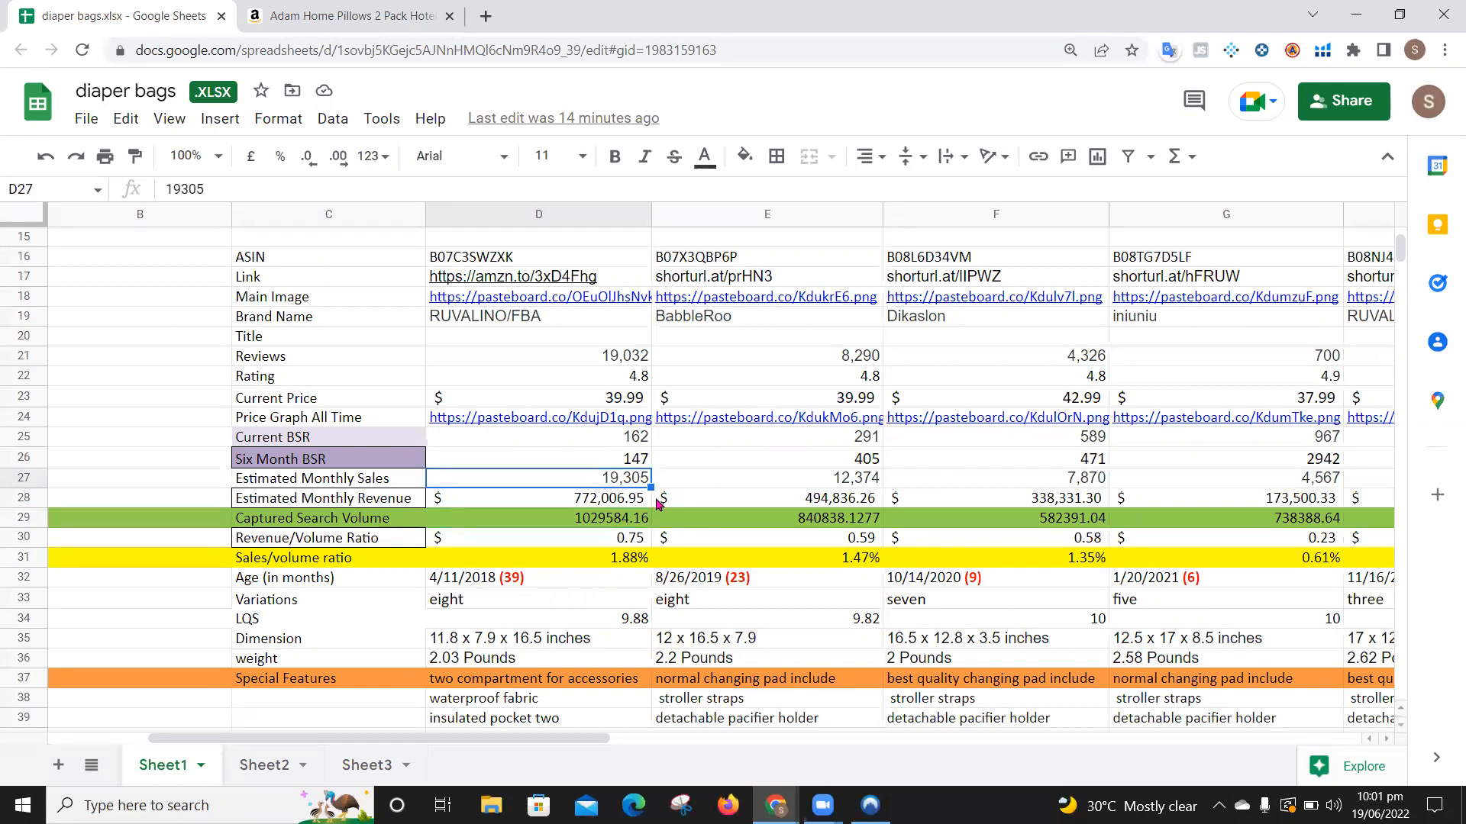
{"action": "left_click", "coordinate": [827, 522]}
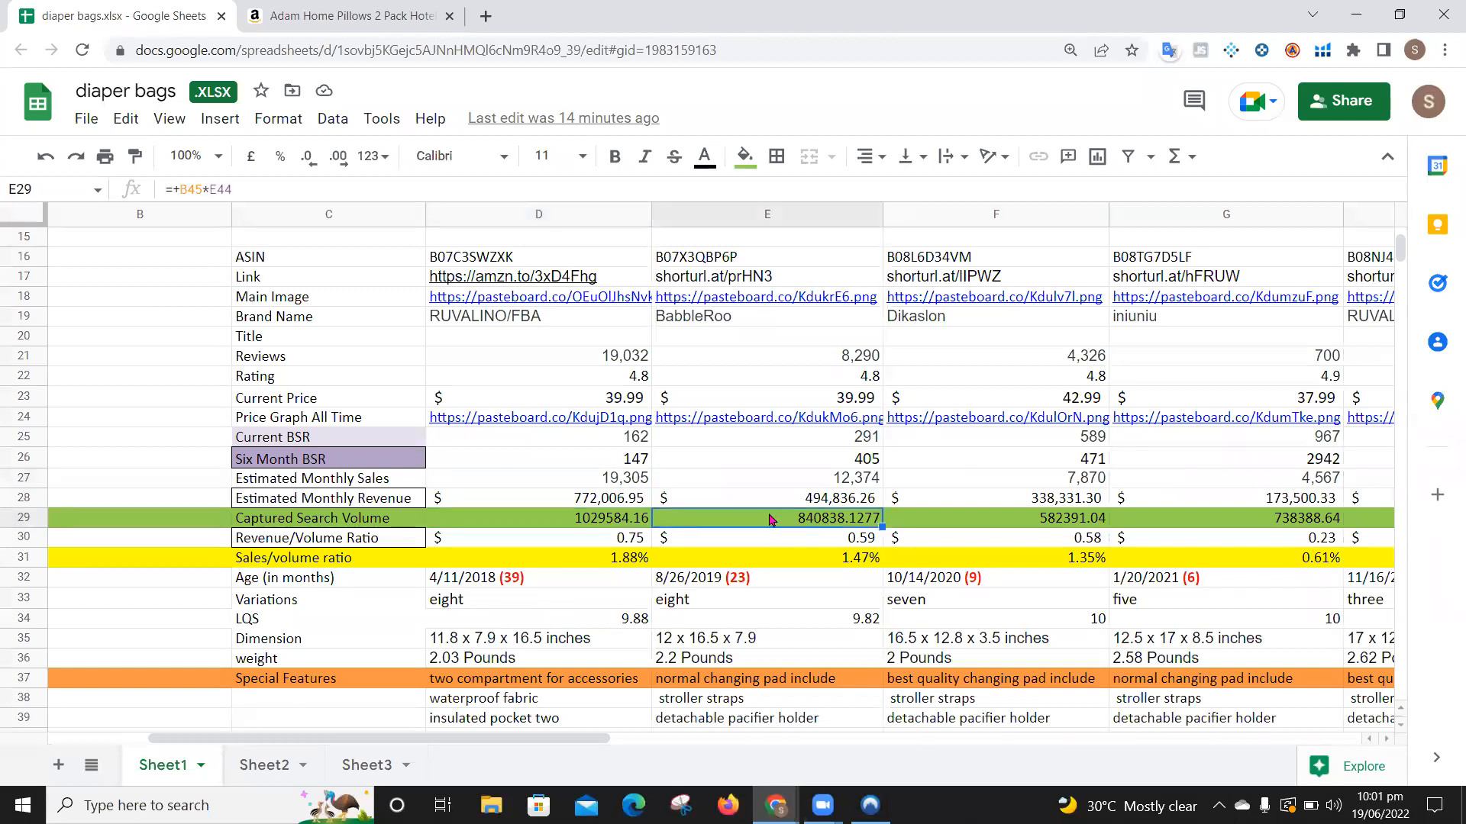
{"action": "left_click", "coordinate": [850, 483]}
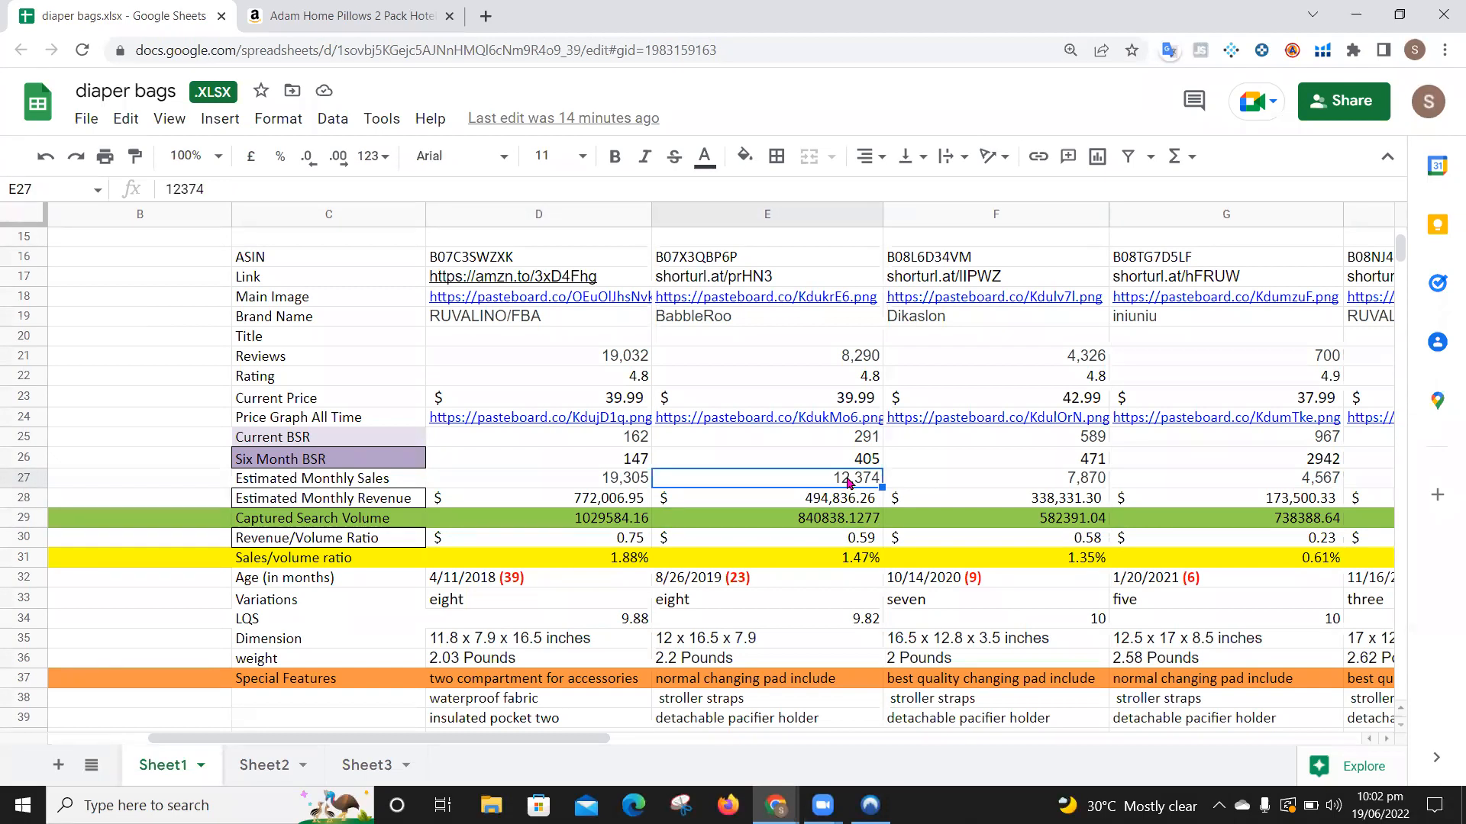
{"action": "left_click", "coordinate": [1026, 526]}
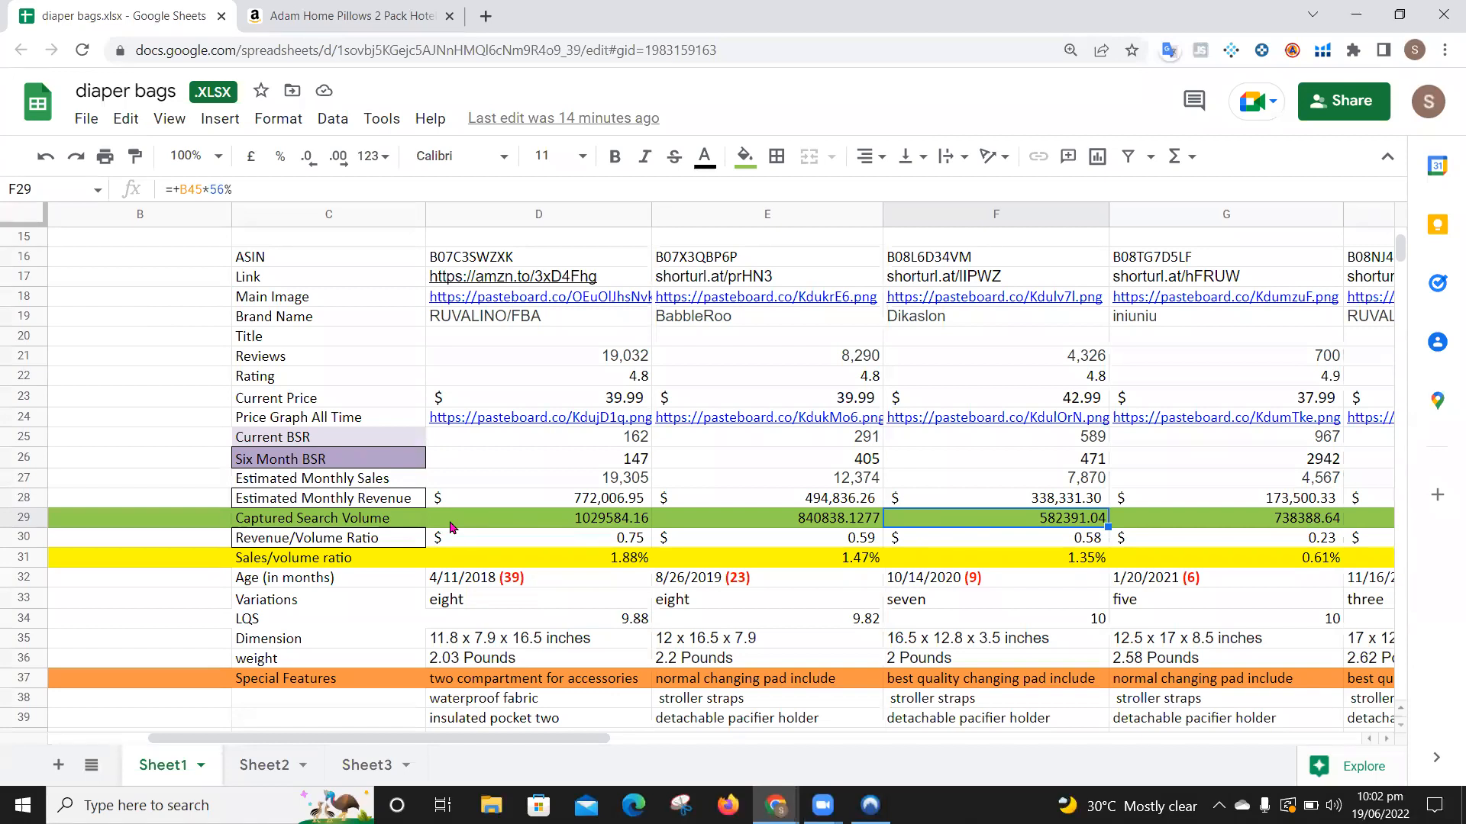
Step: Review the Captured Search Volume values along row 29 as far as column K and return to the row label
{"action": "key", "text": "Right"}
{"action": "key", "text": "Right"}
{"action": "key", "text": "Right"}
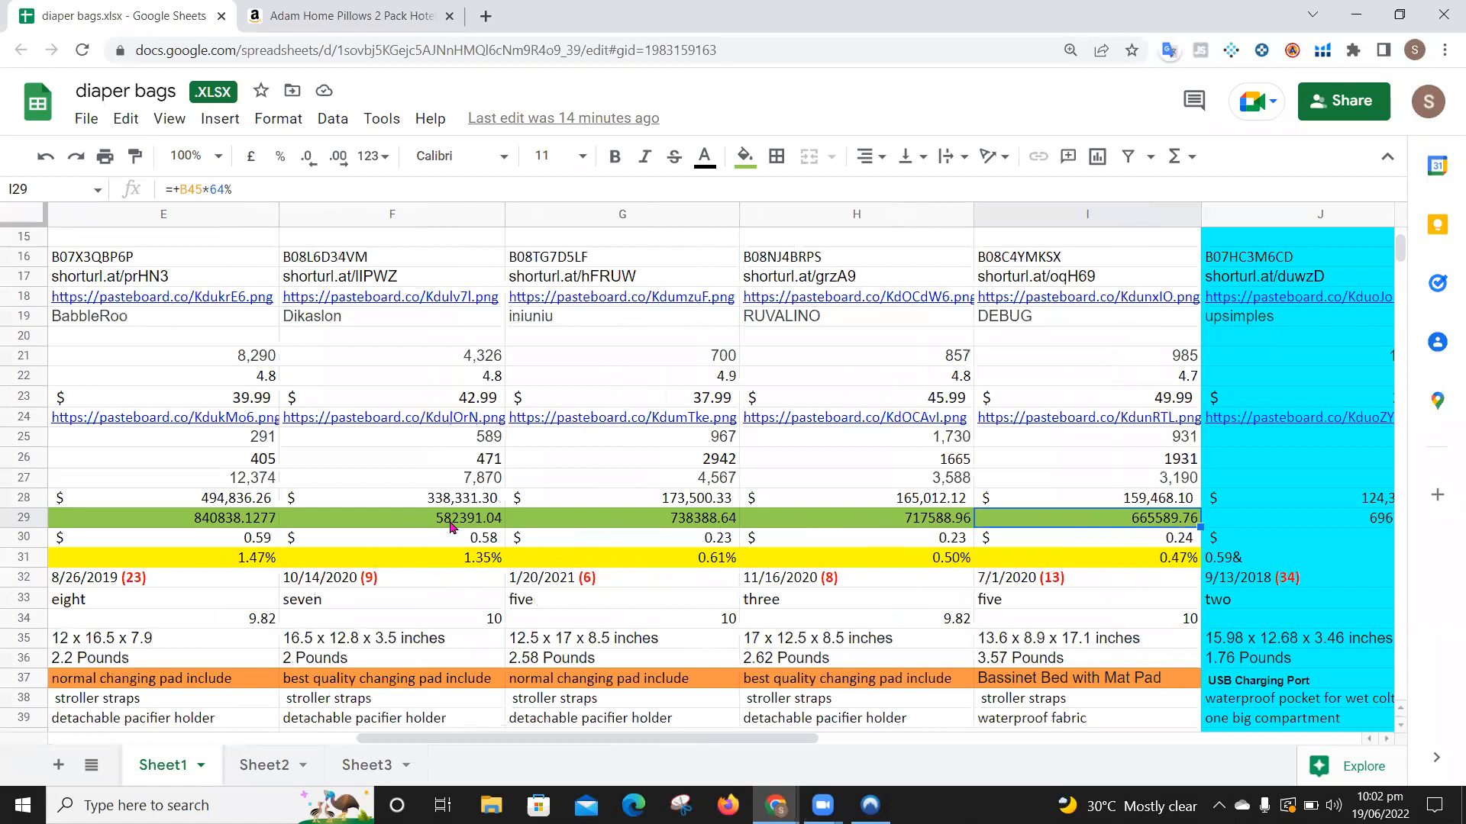
{"action": "key", "text": "Left"}
{"action": "key", "text": "Left"}
{"action": "key", "text": "Left"}
{"action": "key", "text": "Left"}
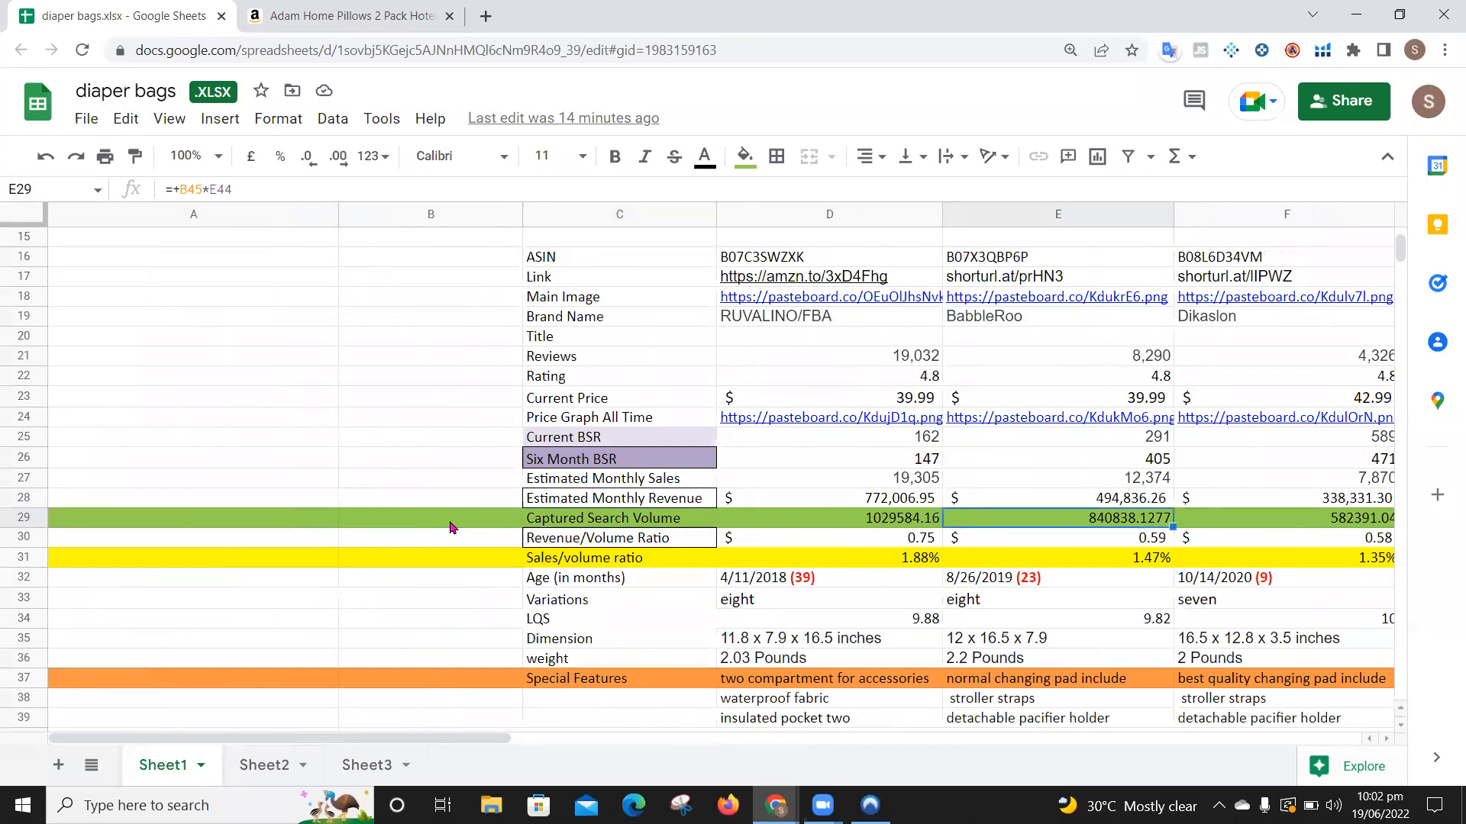
{"action": "key", "text": "Right"}
{"action": "key", "text": "Right"}
{"action": "key", "text": "Right"}
{"action": "key", "text": "Right"}
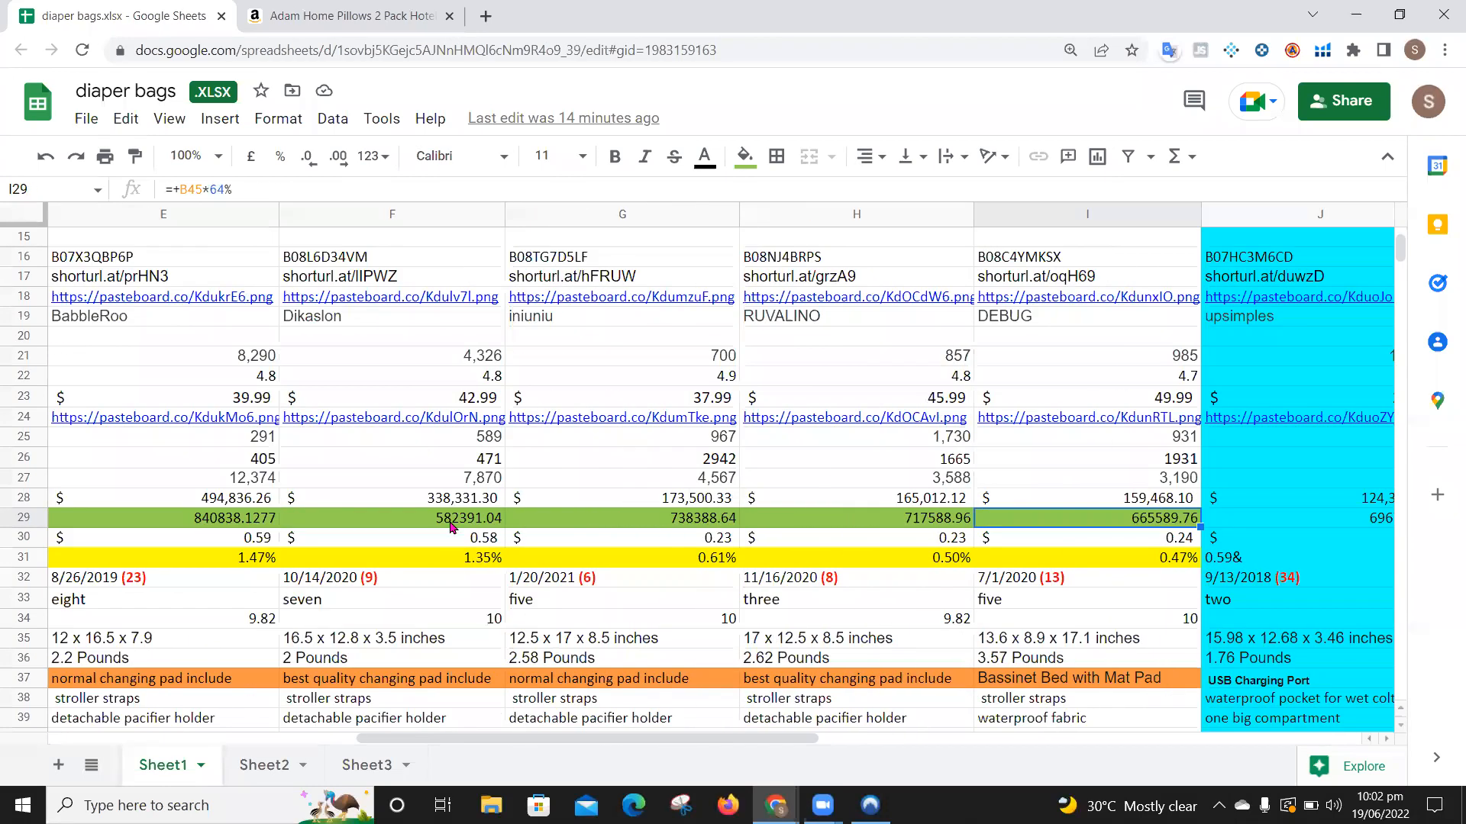
{"action": "key", "text": "Right"}
{"action": "key", "text": "Right"}
{"action": "key", "text": "Left"}
{"action": "key", "text": "Left"}
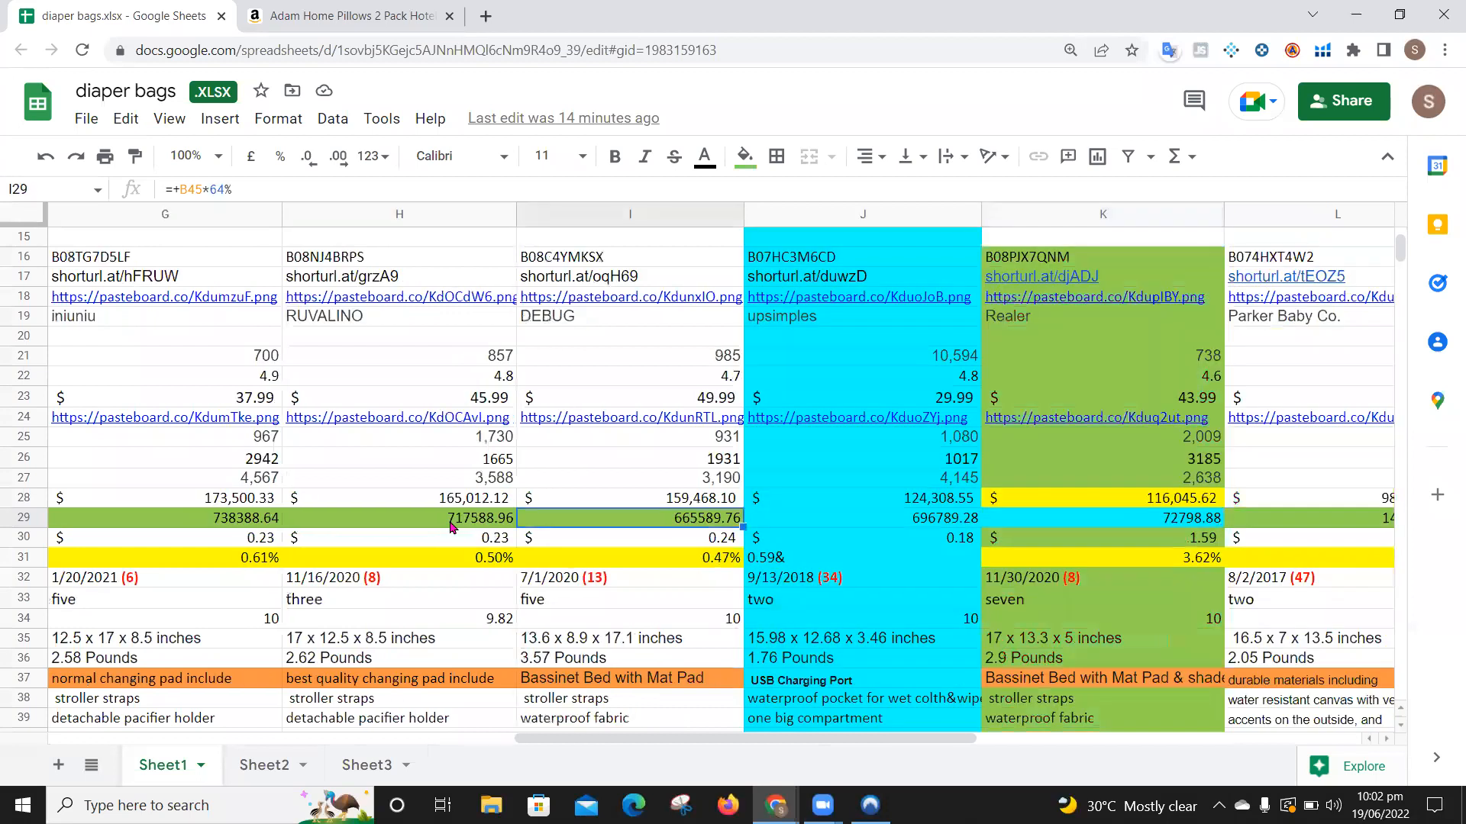
{"action": "key", "text": "Left"}
{"action": "key", "text": "Left"}
{"action": "key", "text": "Left"}
{"action": "key", "text": "Left"}
{"action": "key", "text": "Left"}
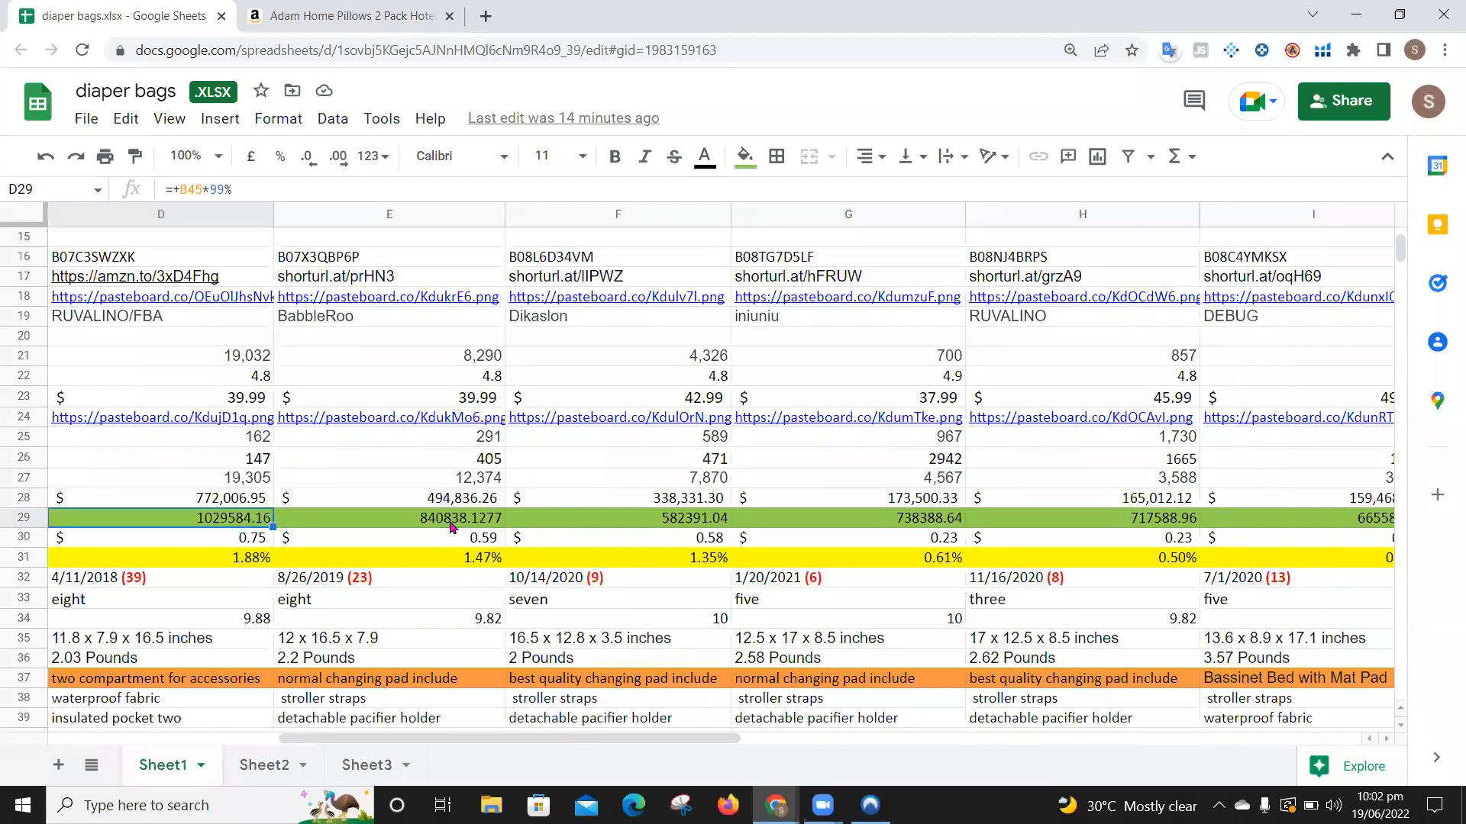
{"action": "key", "text": "Left"}
Step: Check the Sales/volume ratio formula in D31 and review the other competitors' ratios along row 31
{"action": "key", "text": "Down"}
{"action": "key", "text": "Down"}
{"action": "key", "text": "Left"}
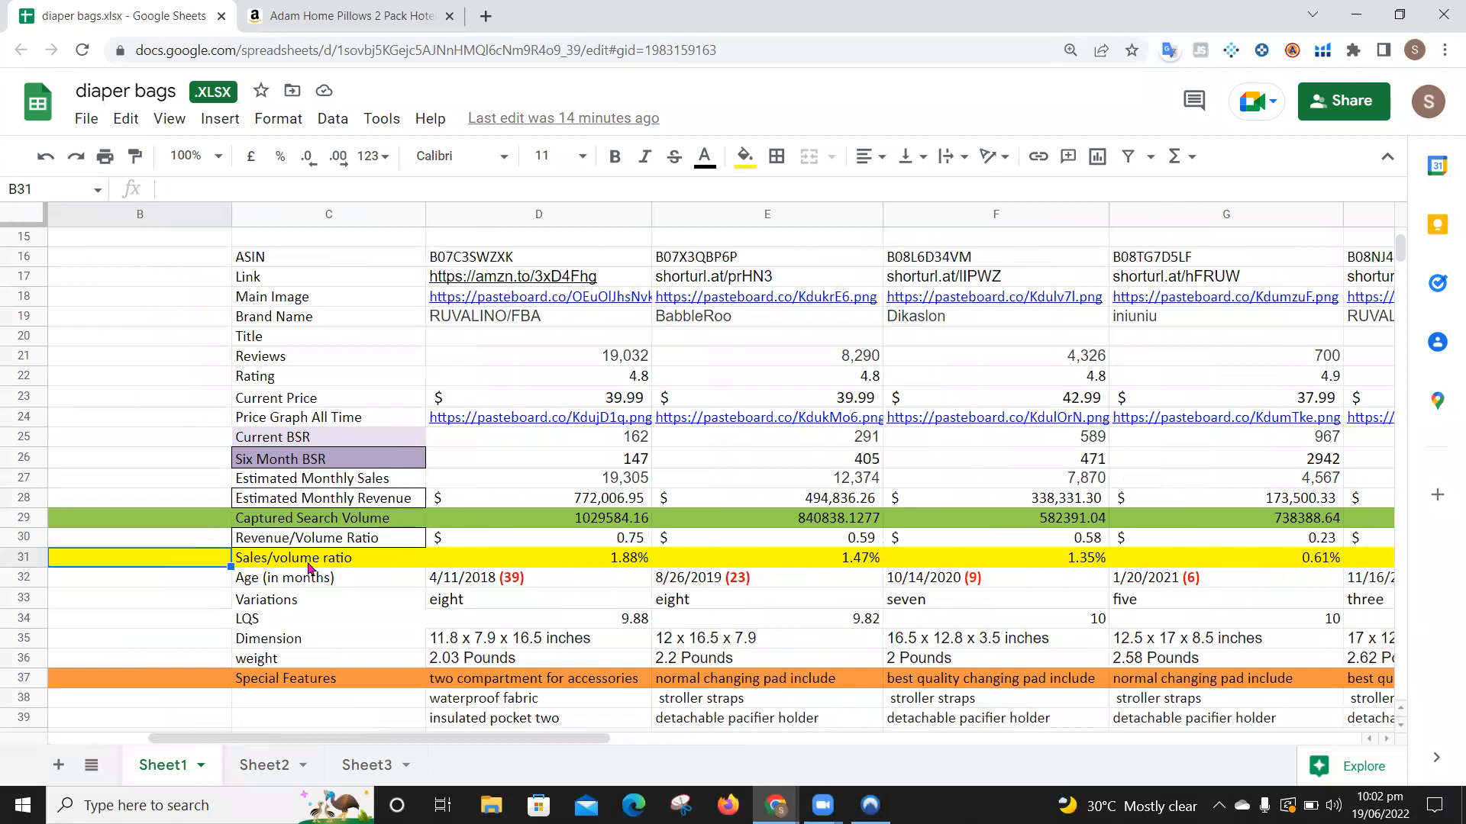
{"action": "left_click", "coordinate": [308, 563]}
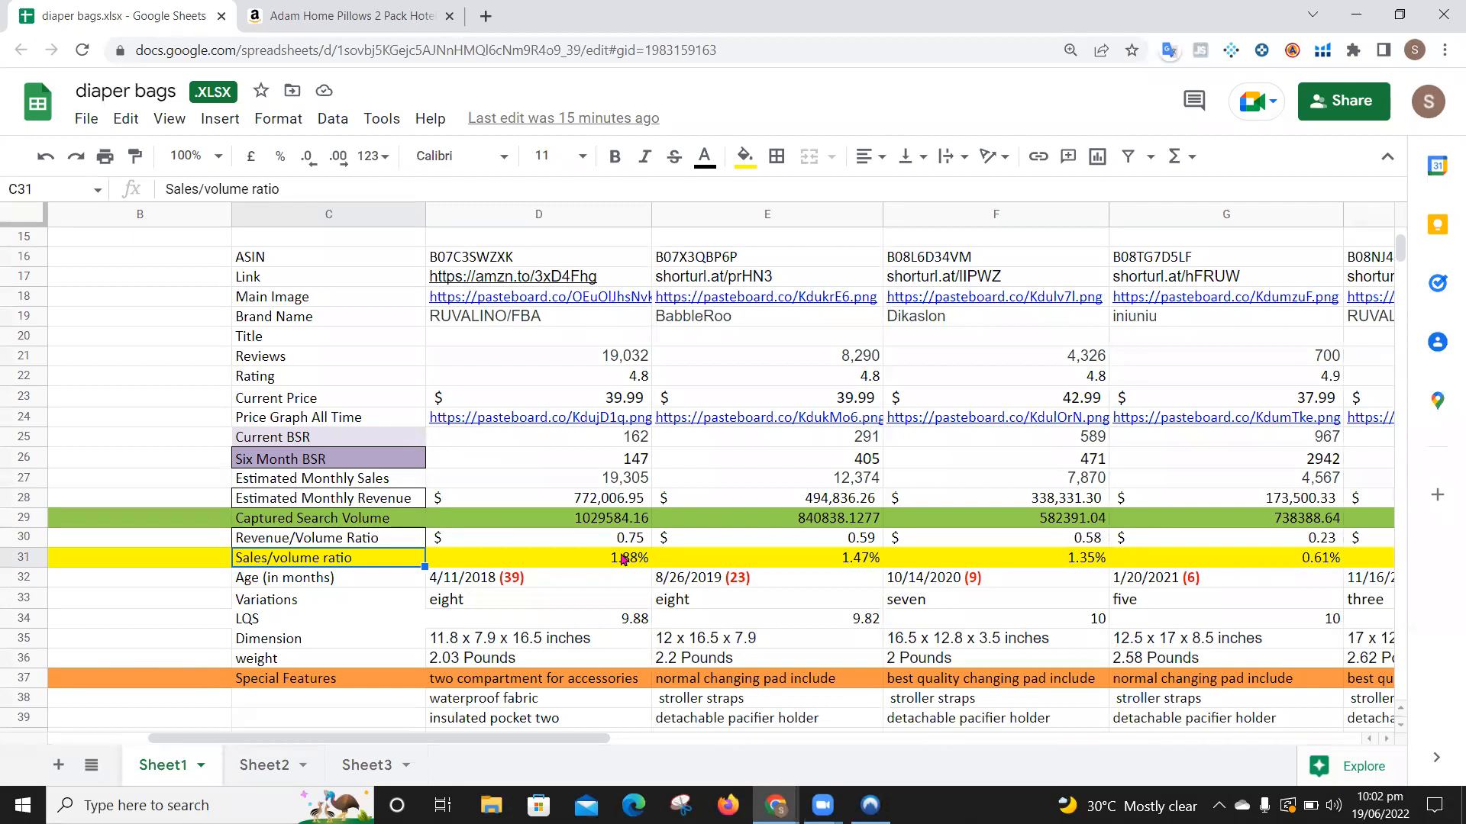
{"action": "left_click", "coordinate": [622, 559]}
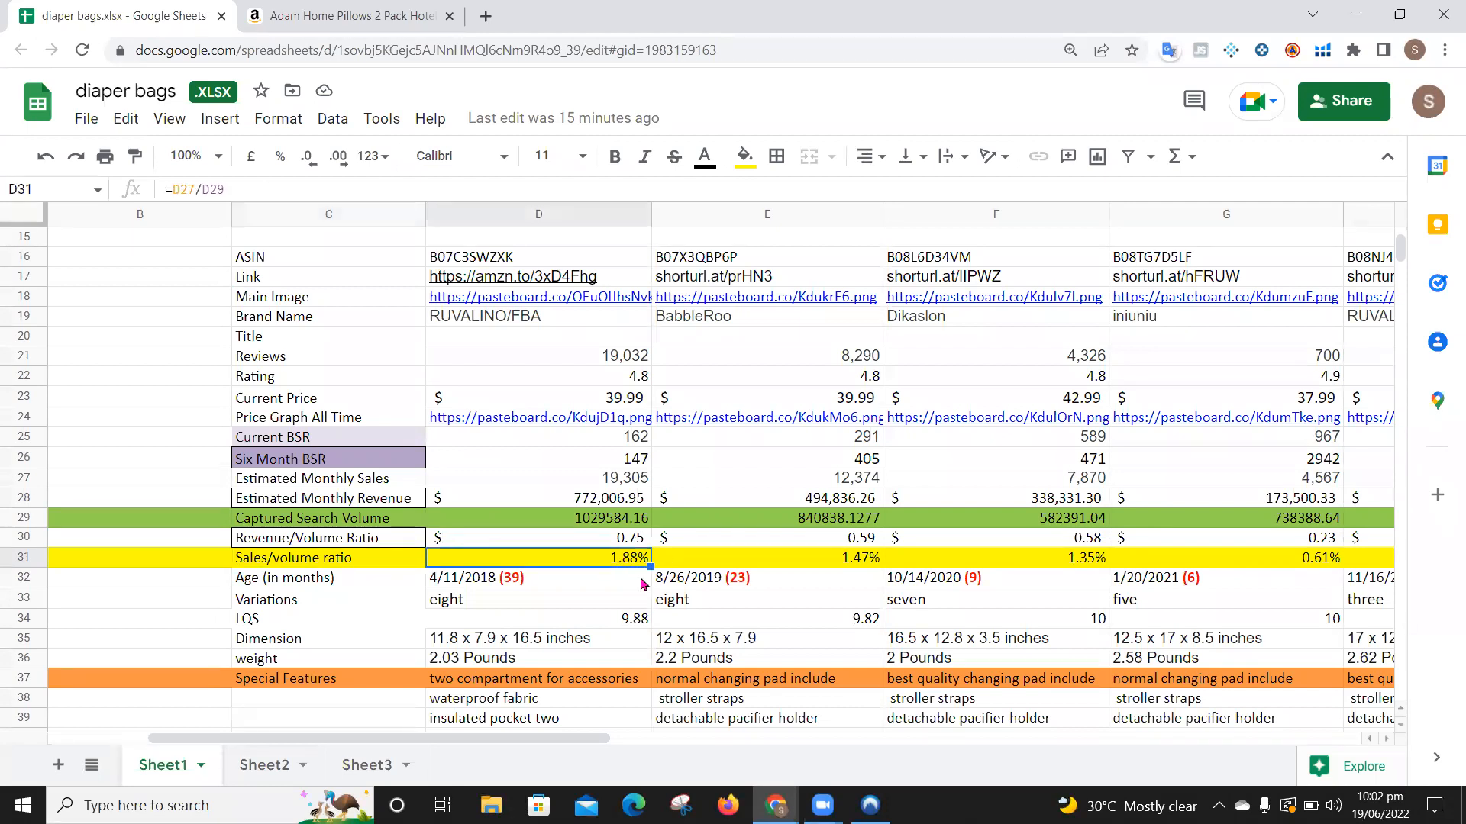
{"action": "left_click", "coordinate": [861, 563]}
{"action": "key", "text": "Right"}
{"action": "key", "text": "Right"}
{"action": "key", "text": "Right"}
{"action": "key", "text": "Right"}
{"action": "key", "text": "Right"}
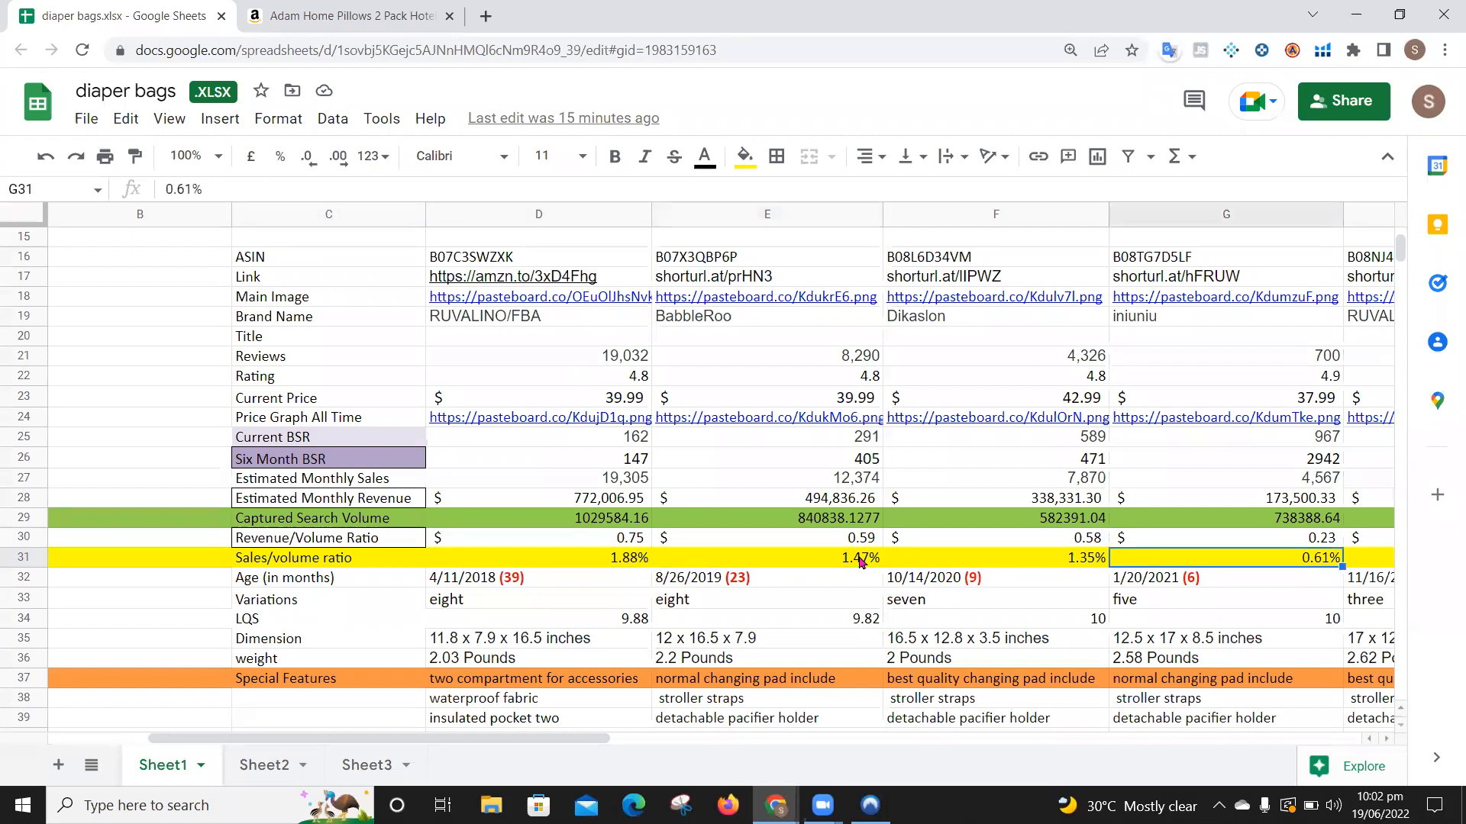
Step: Compare the Captured Search Volume and Estimated Monthly Revenue of the Realer and upsimples competitors in columns K and J
{"action": "key", "text": "Right"}
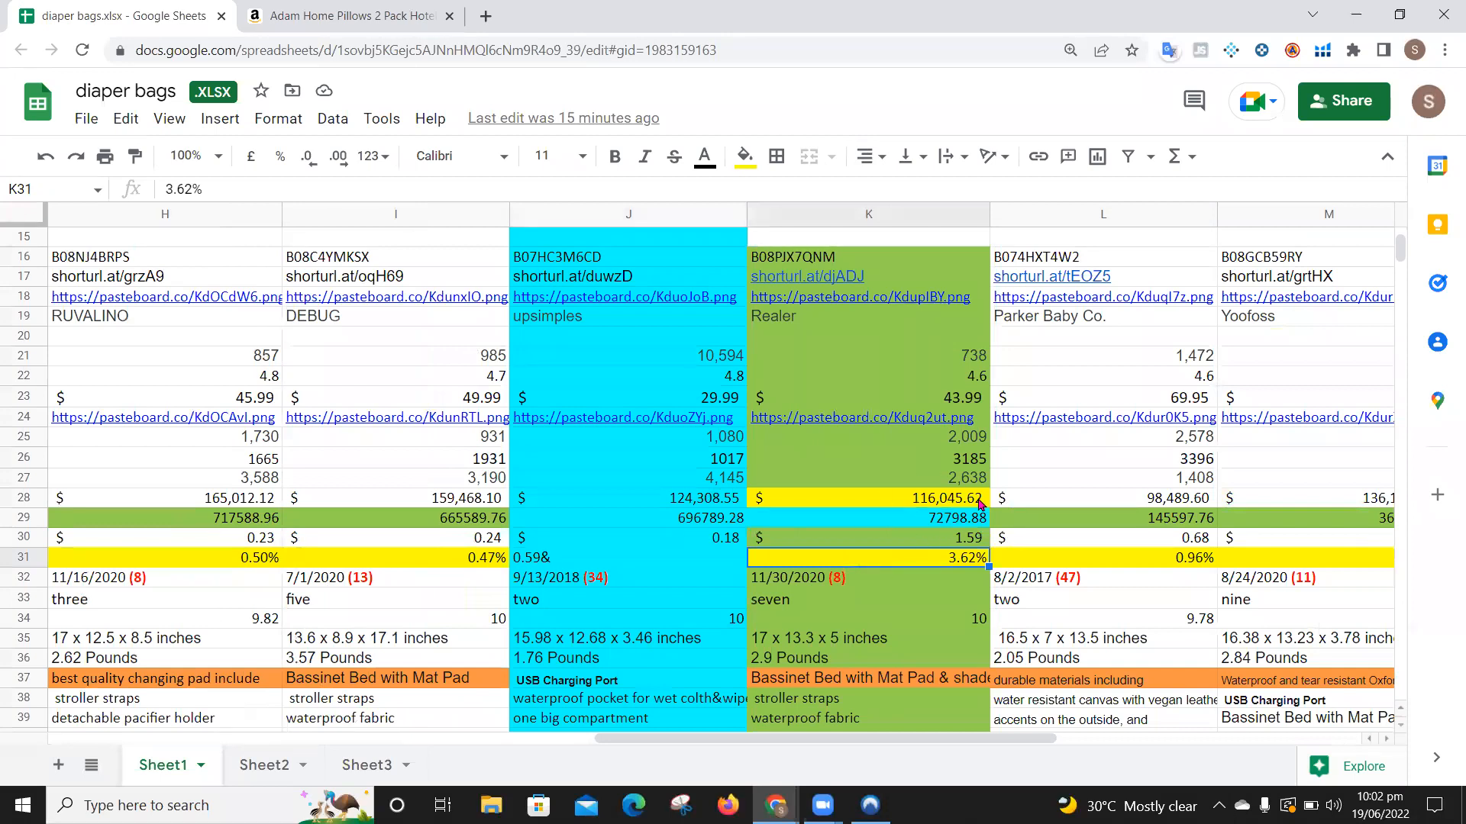
{"action": "left_click", "coordinate": [946, 518]}
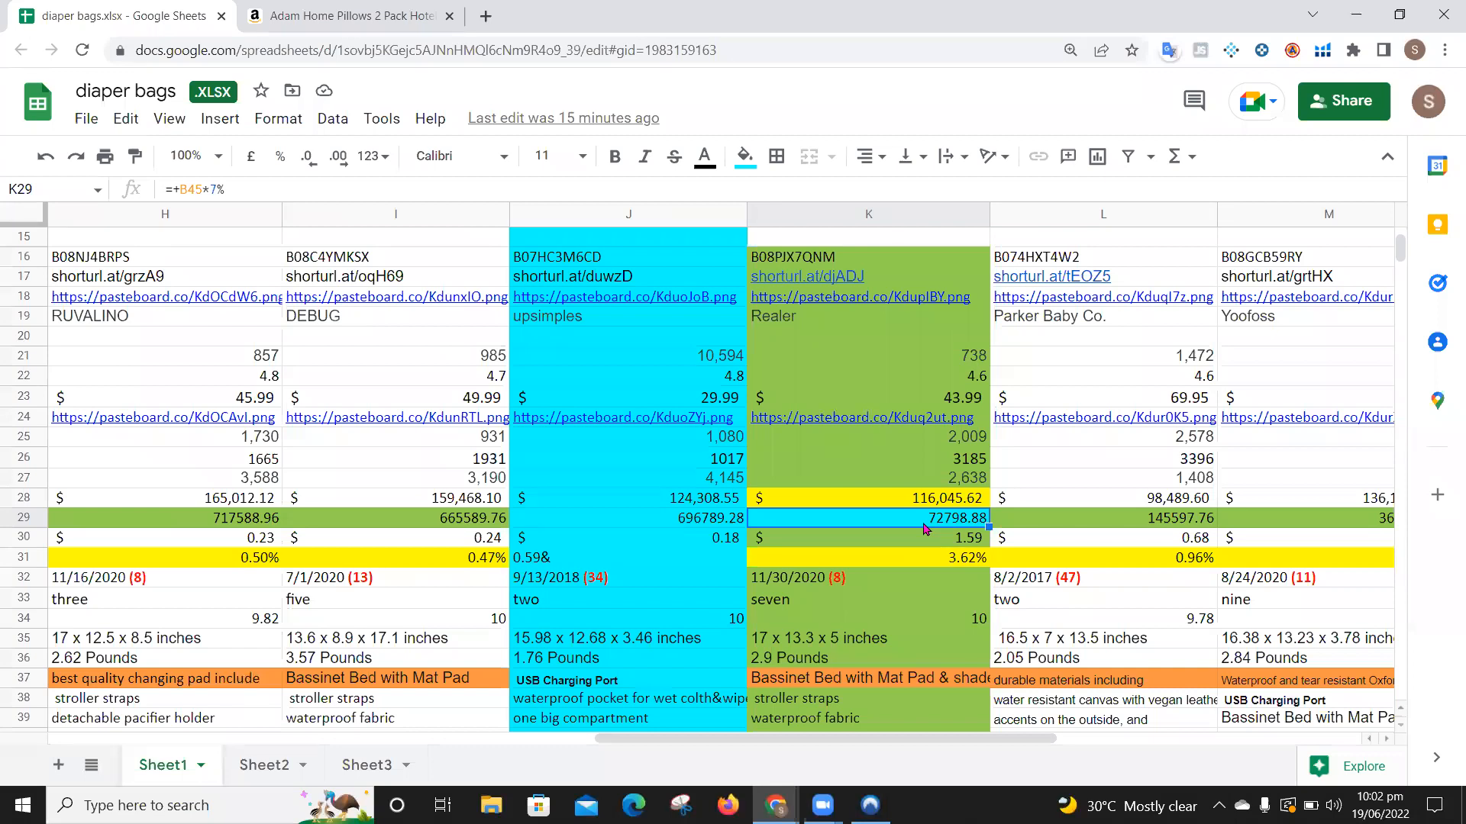
{"action": "left_click", "coordinate": [960, 502]}
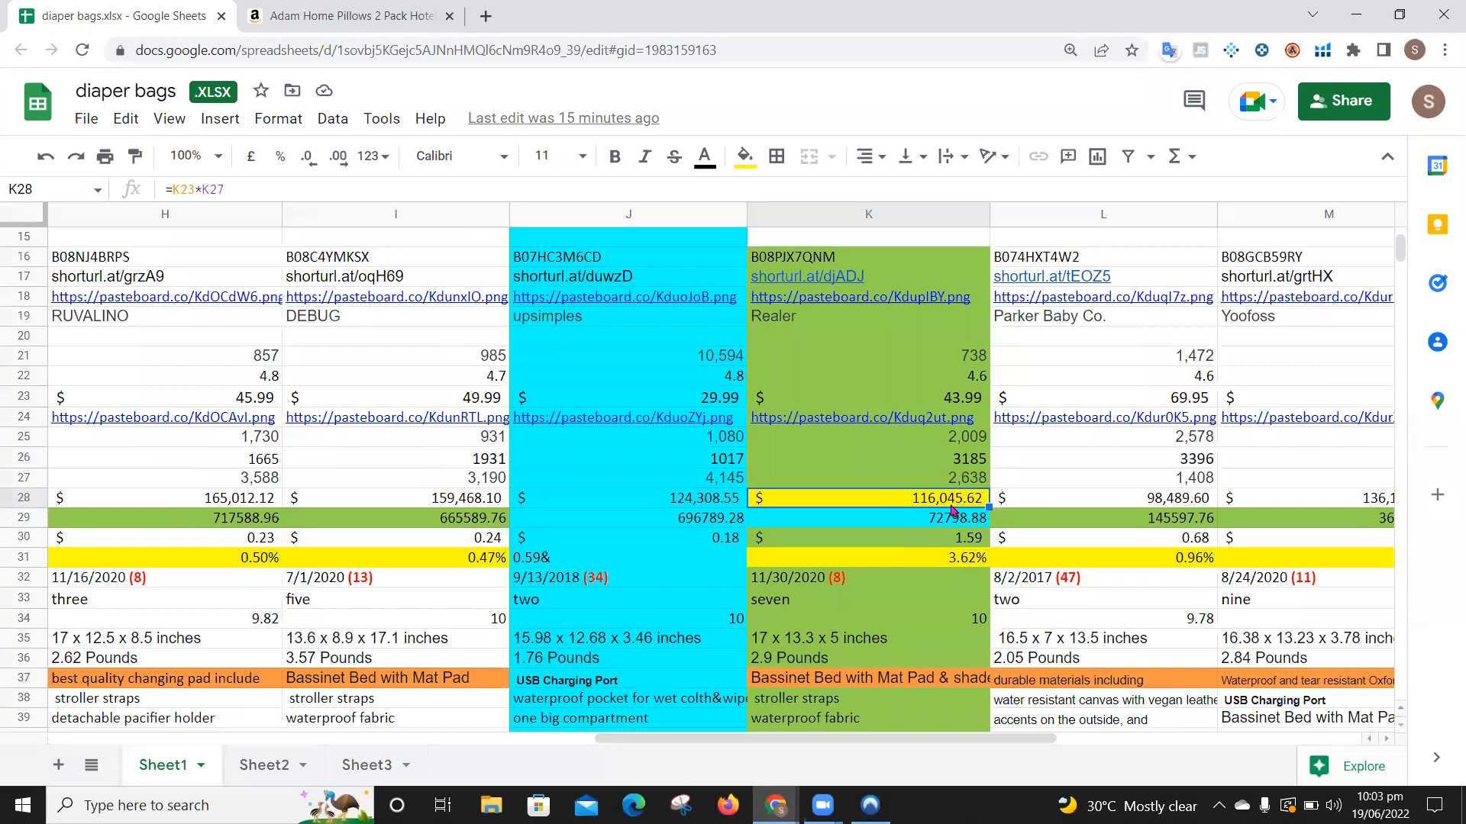
{"action": "left_click", "coordinate": [696, 522]}
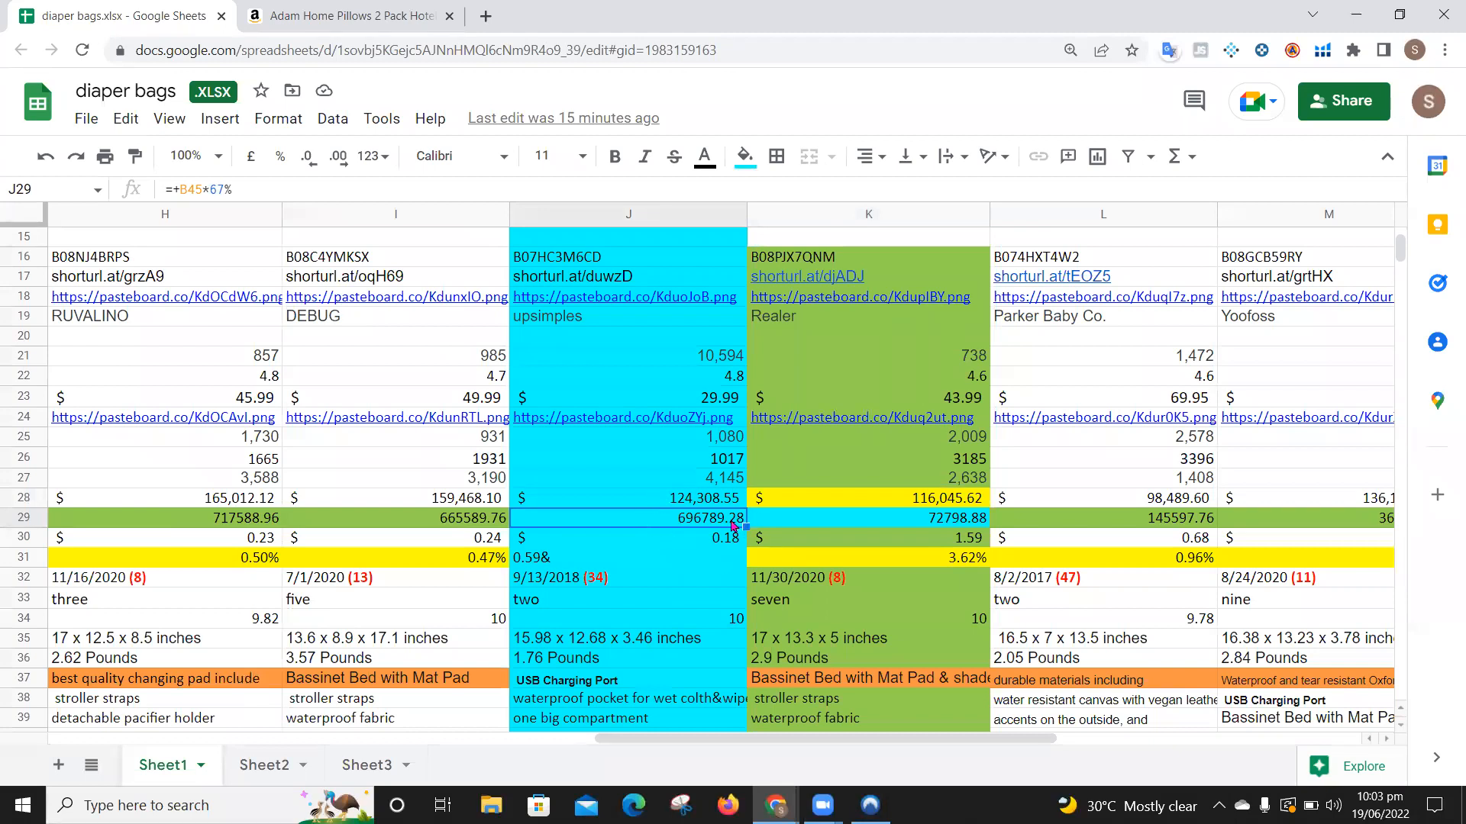
{"action": "left_click", "coordinate": [677, 504]}
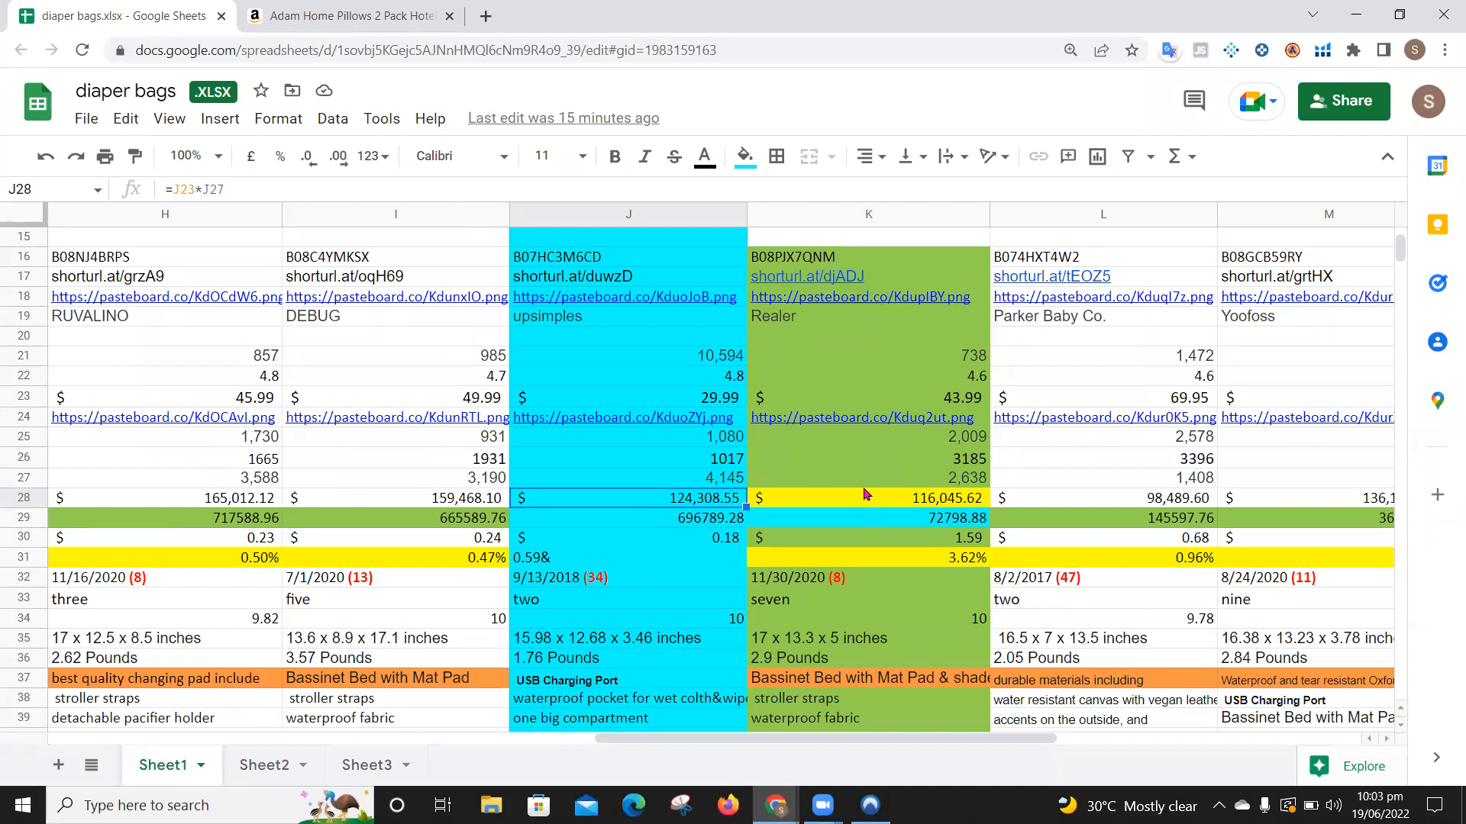
{"action": "left_click", "coordinate": [901, 498]}
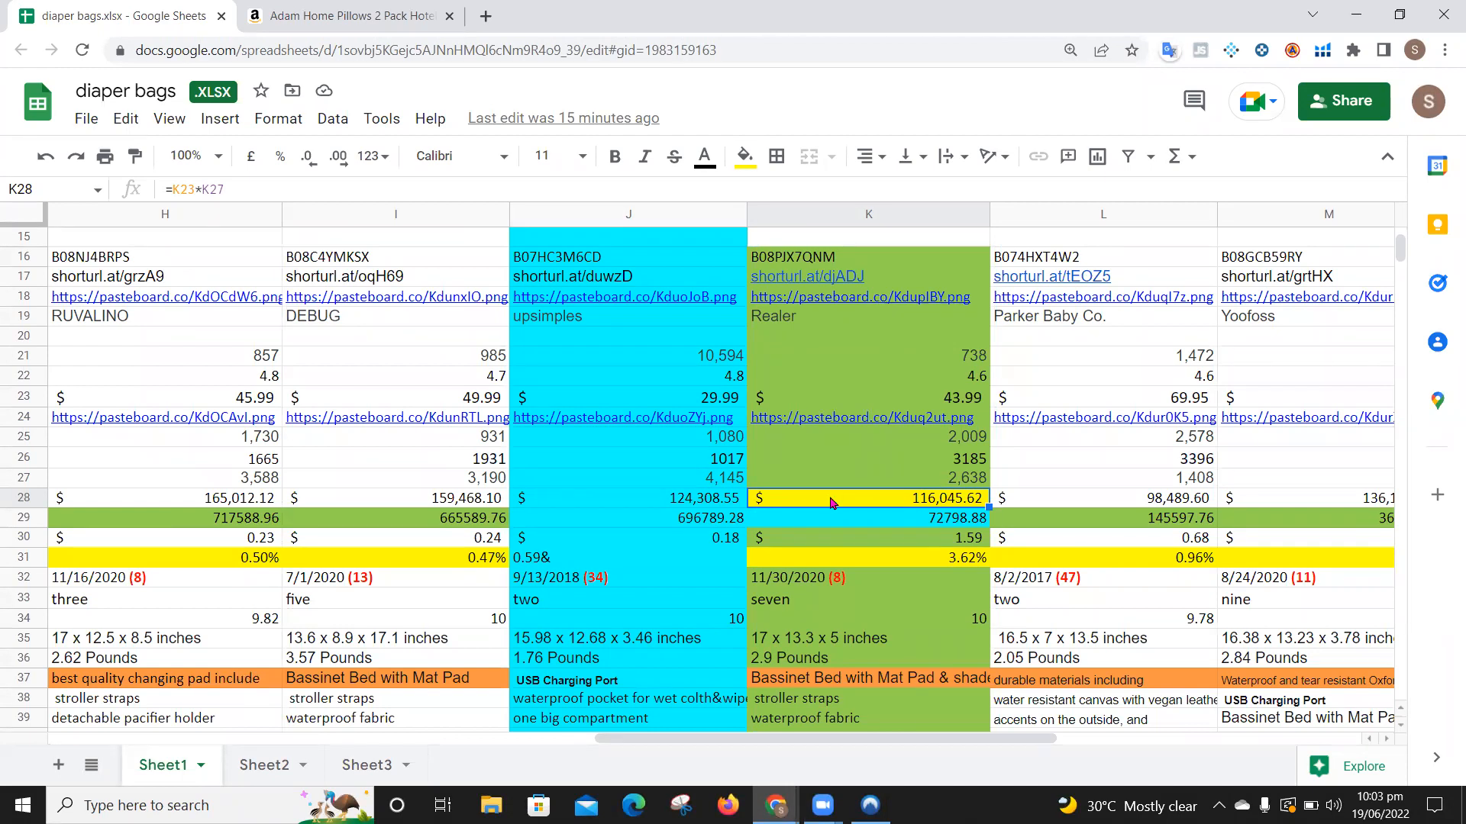
Step: Recheck the Captured Search Volume formulas in K29 and J29 against the Estimated Monthly Revenue in K28 and J28
{"action": "left_click", "coordinate": [923, 523]}
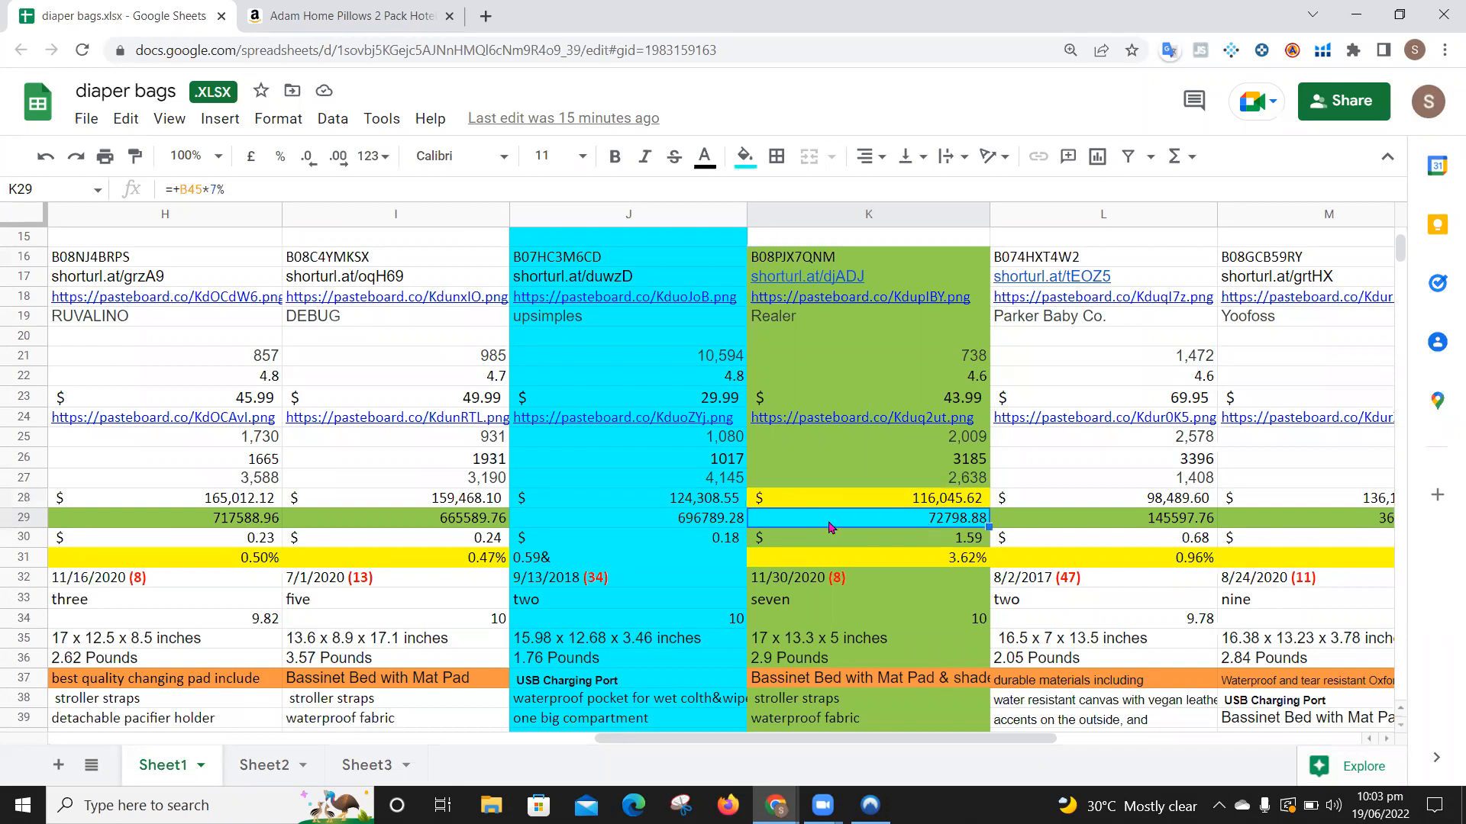
{"action": "left_click", "coordinate": [689, 523]}
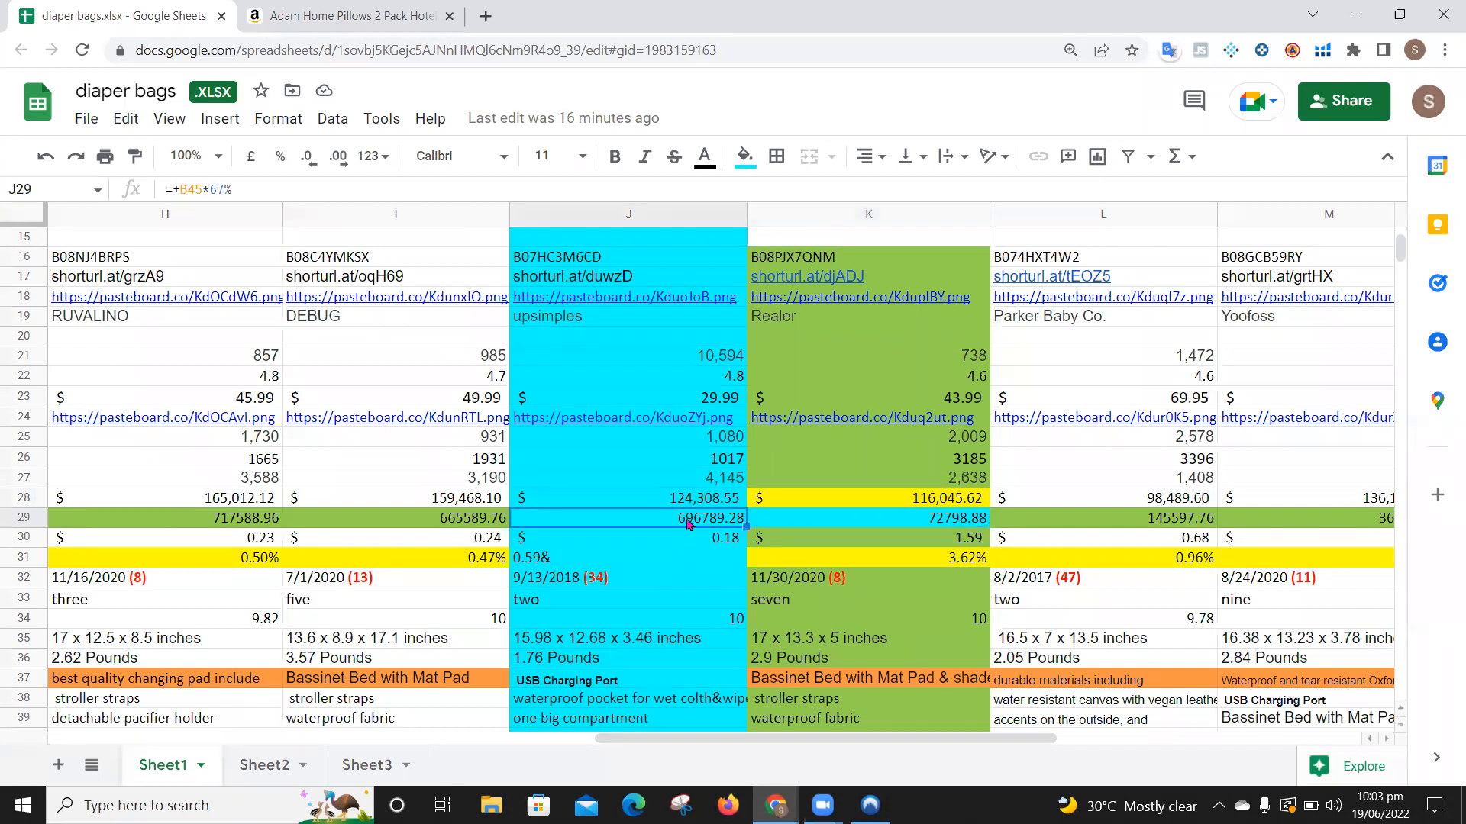
{"action": "left_click", "coordinate": [948, 522]}
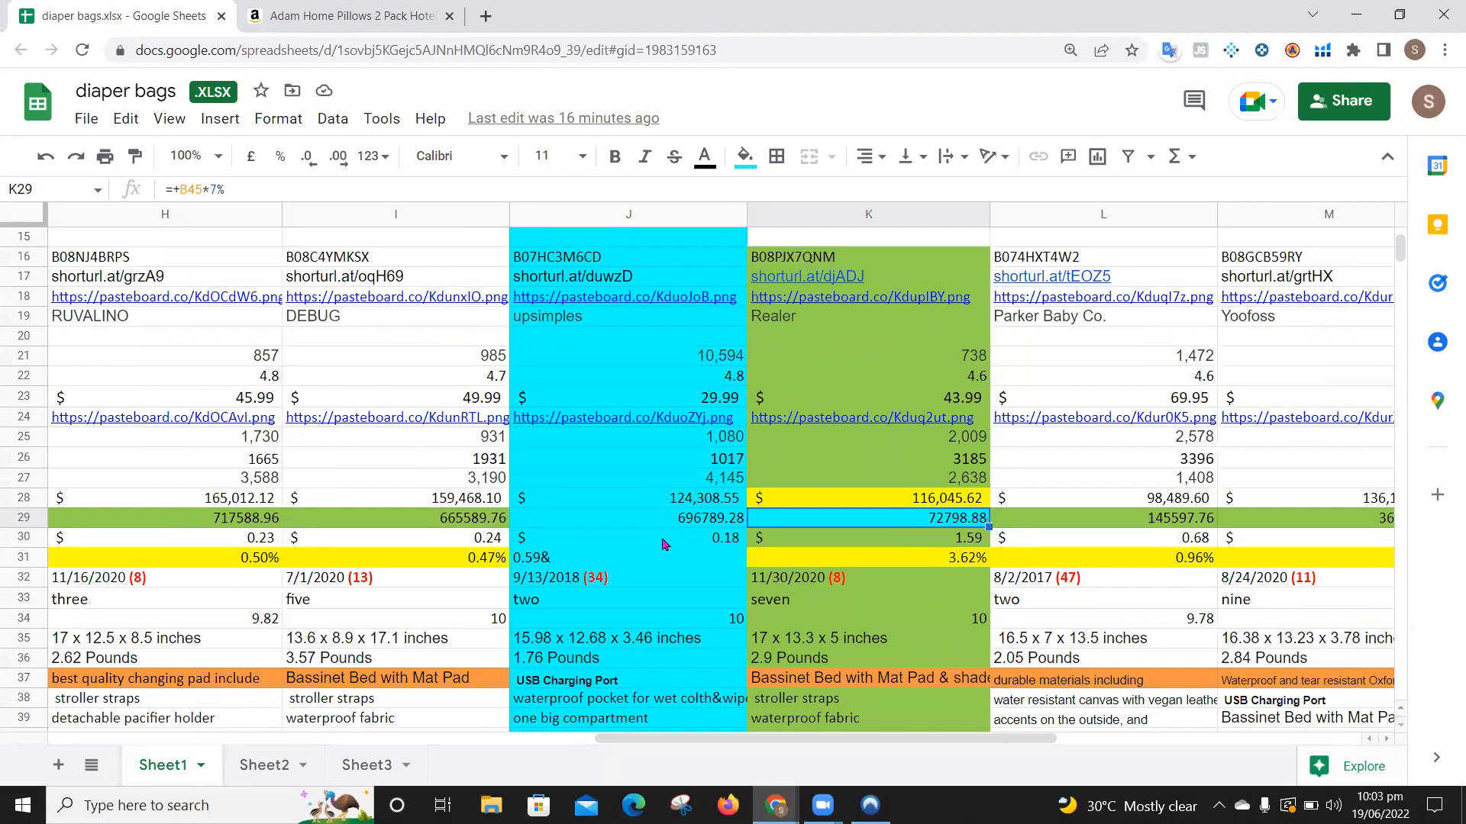
{"action": "left_click", "coordinate": [688, 524]}
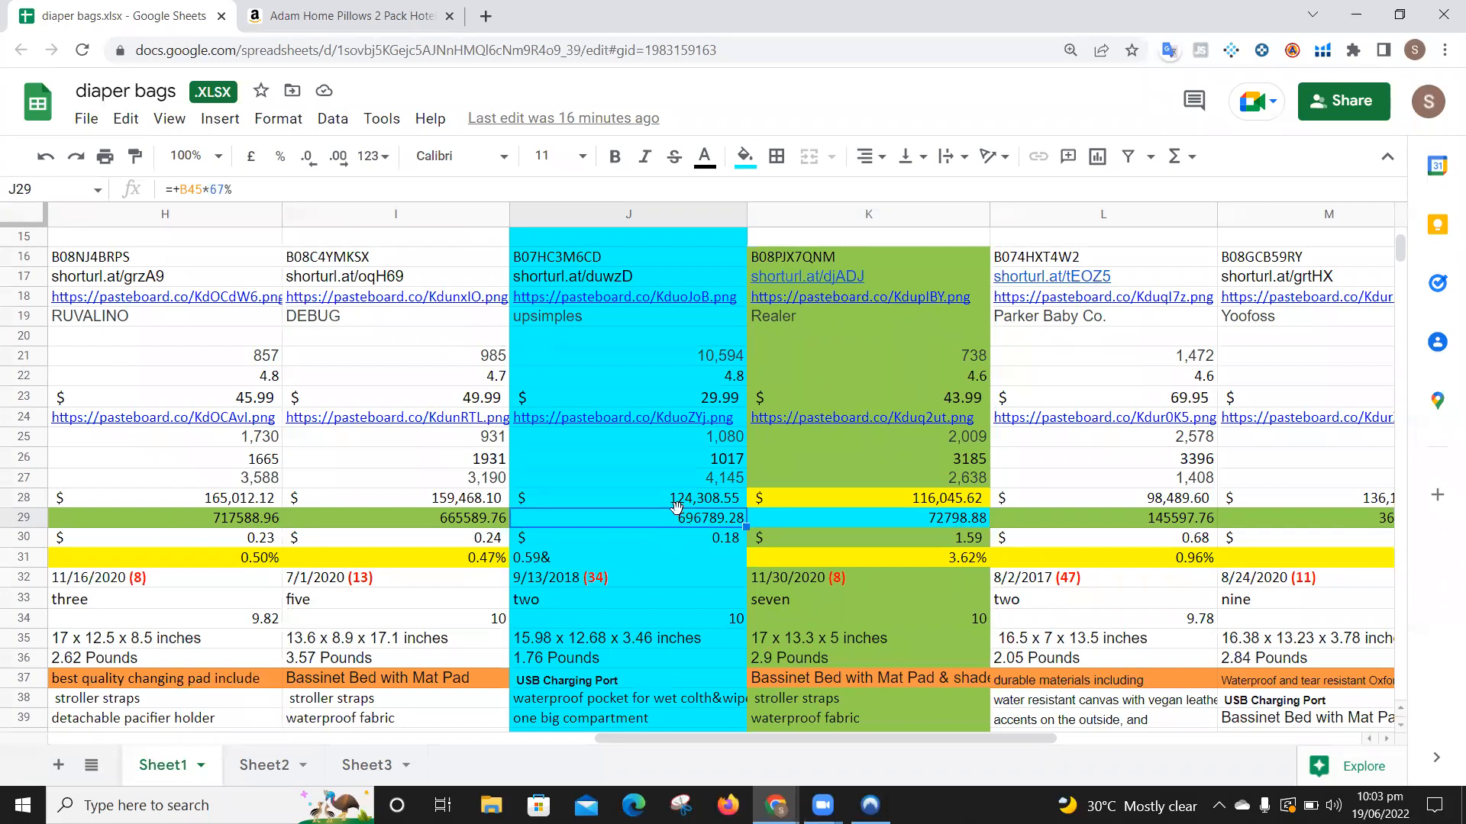
{"action": "left_click", "coordinate": [920, 500]}
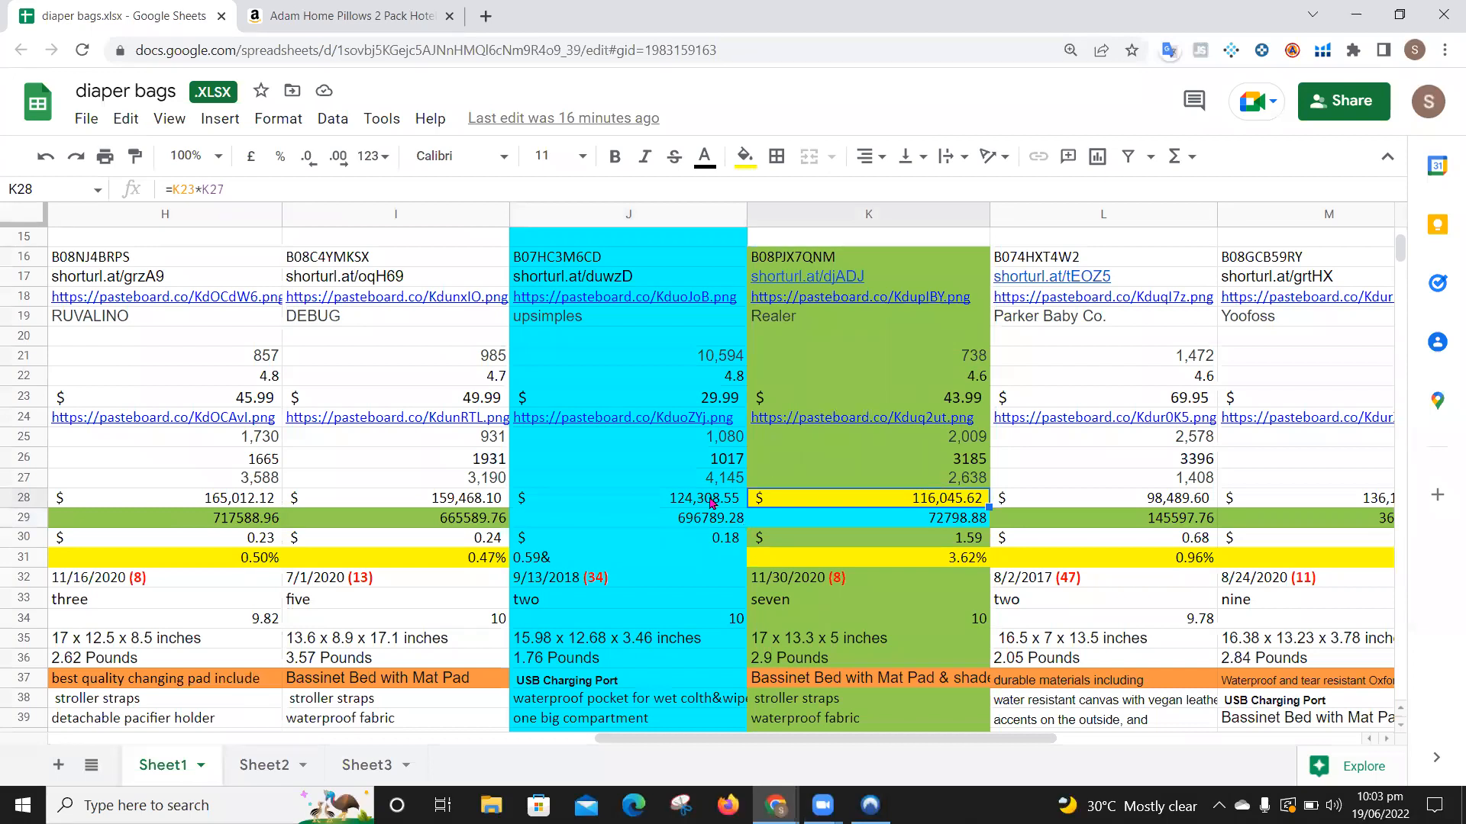
{"action": "left_click", "coordinate": [674, 505]}
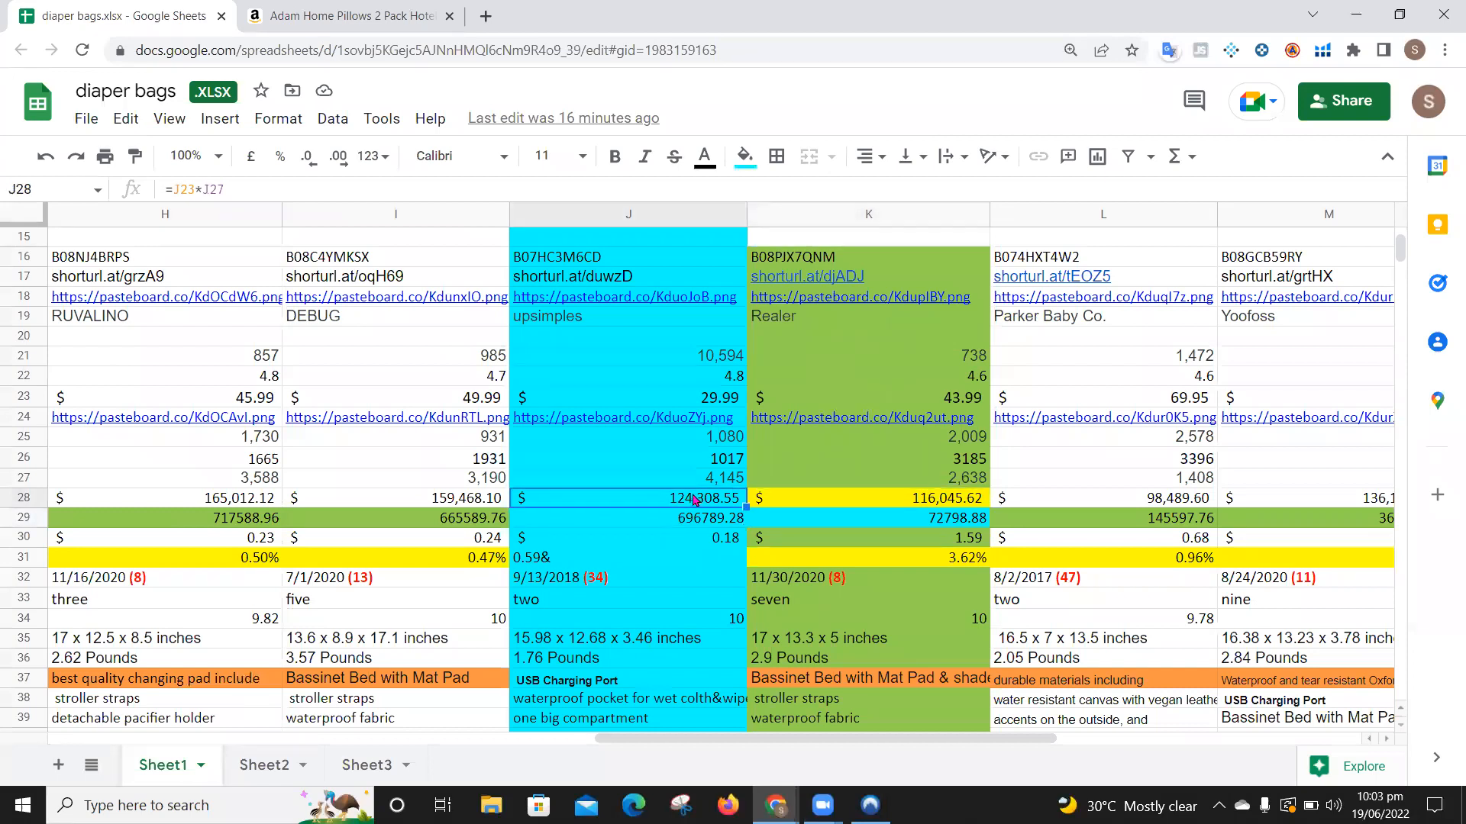
{"action": "left_click", "coordinate": [937, 522]}
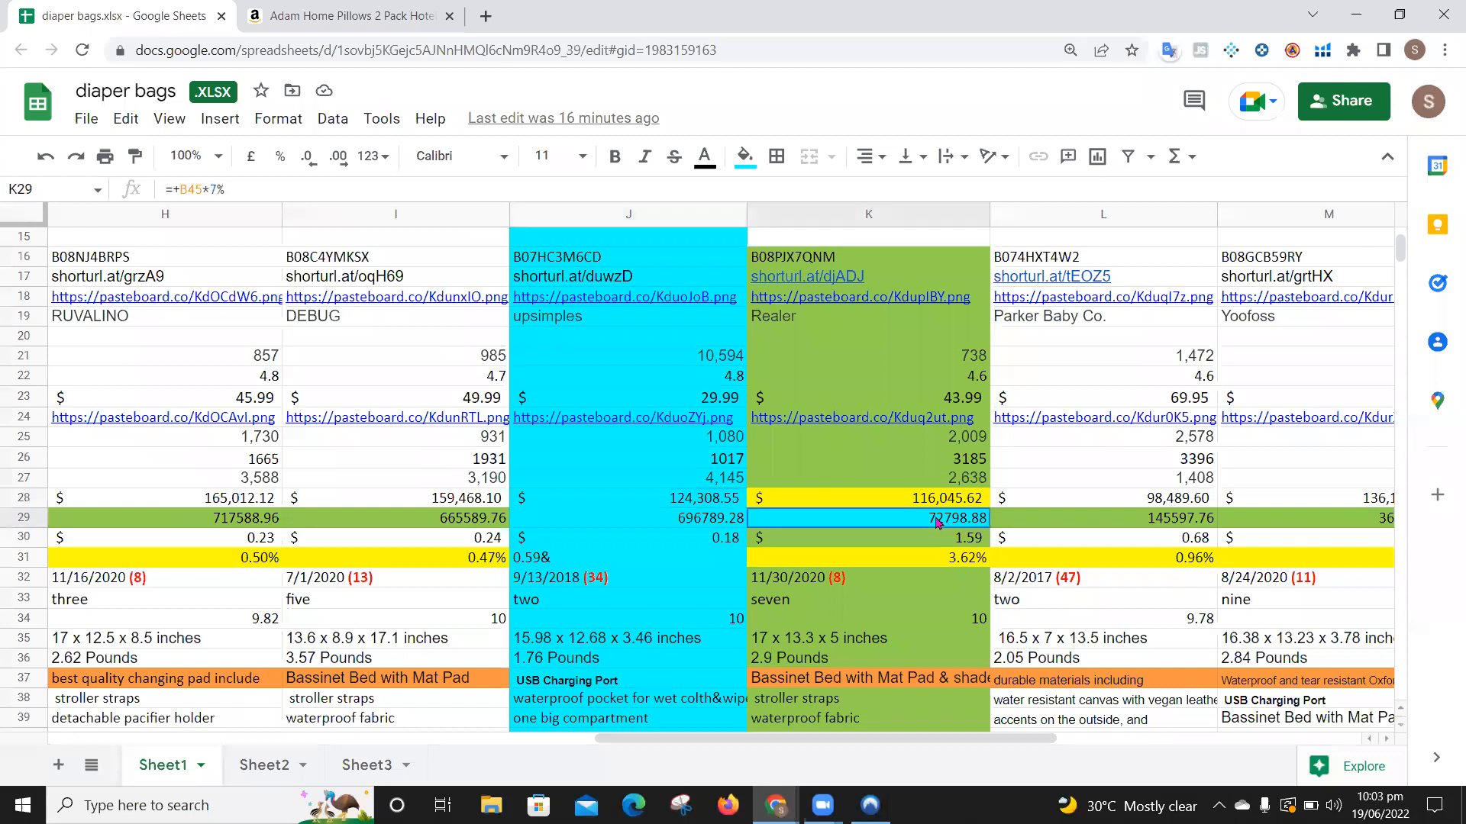
Step: Examine how Estimated Monthly Sales in row 27 relates to Captured Search Volume in row 29 for Realer and upsimples
{"action": "left_click", "coordinate": [960, 478]}
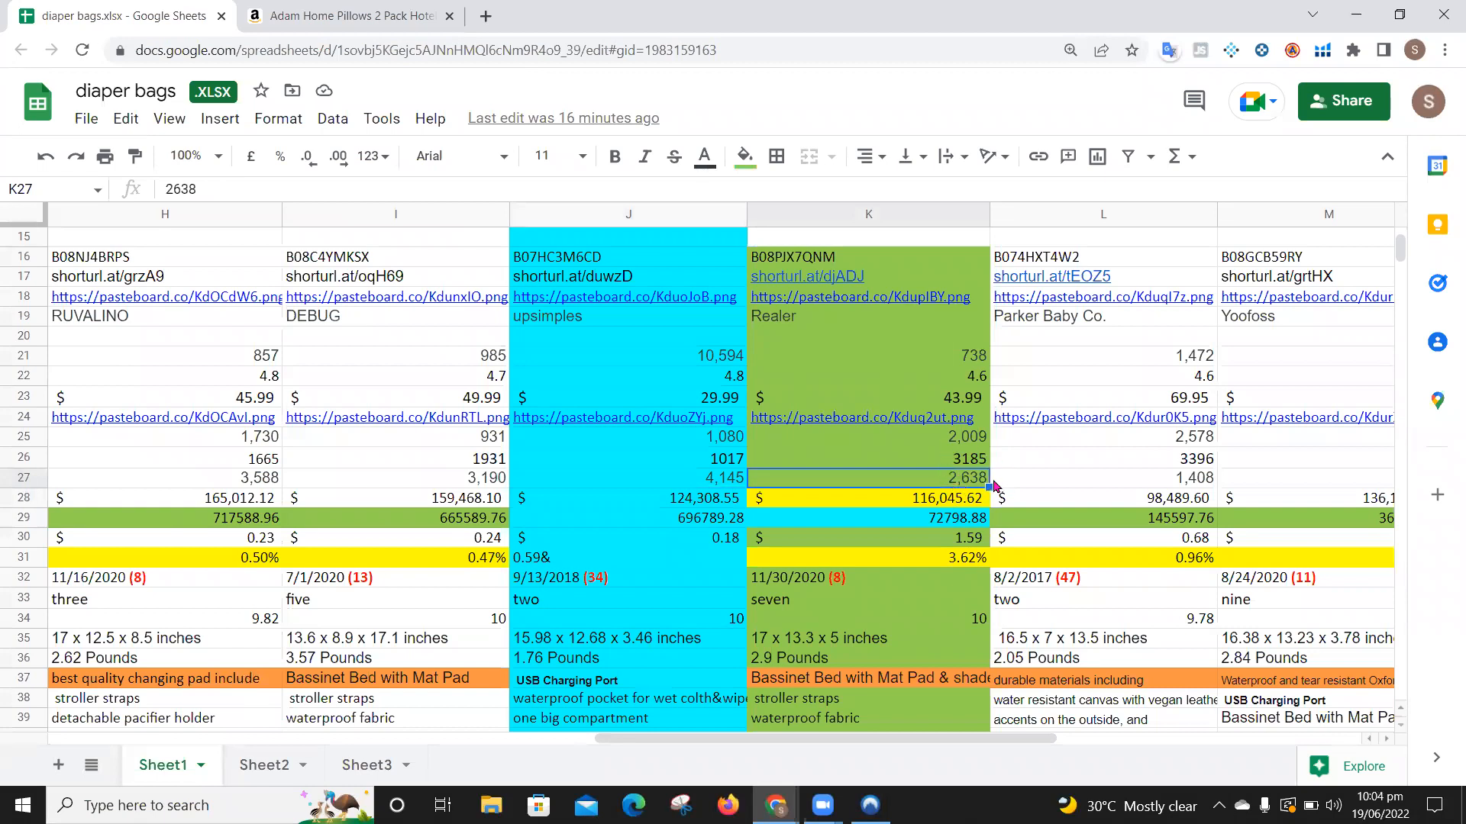
{"action": "left_click", "coordinate": [689, 521]}
{"action": "left_click", "coordinate": [732, 481]}
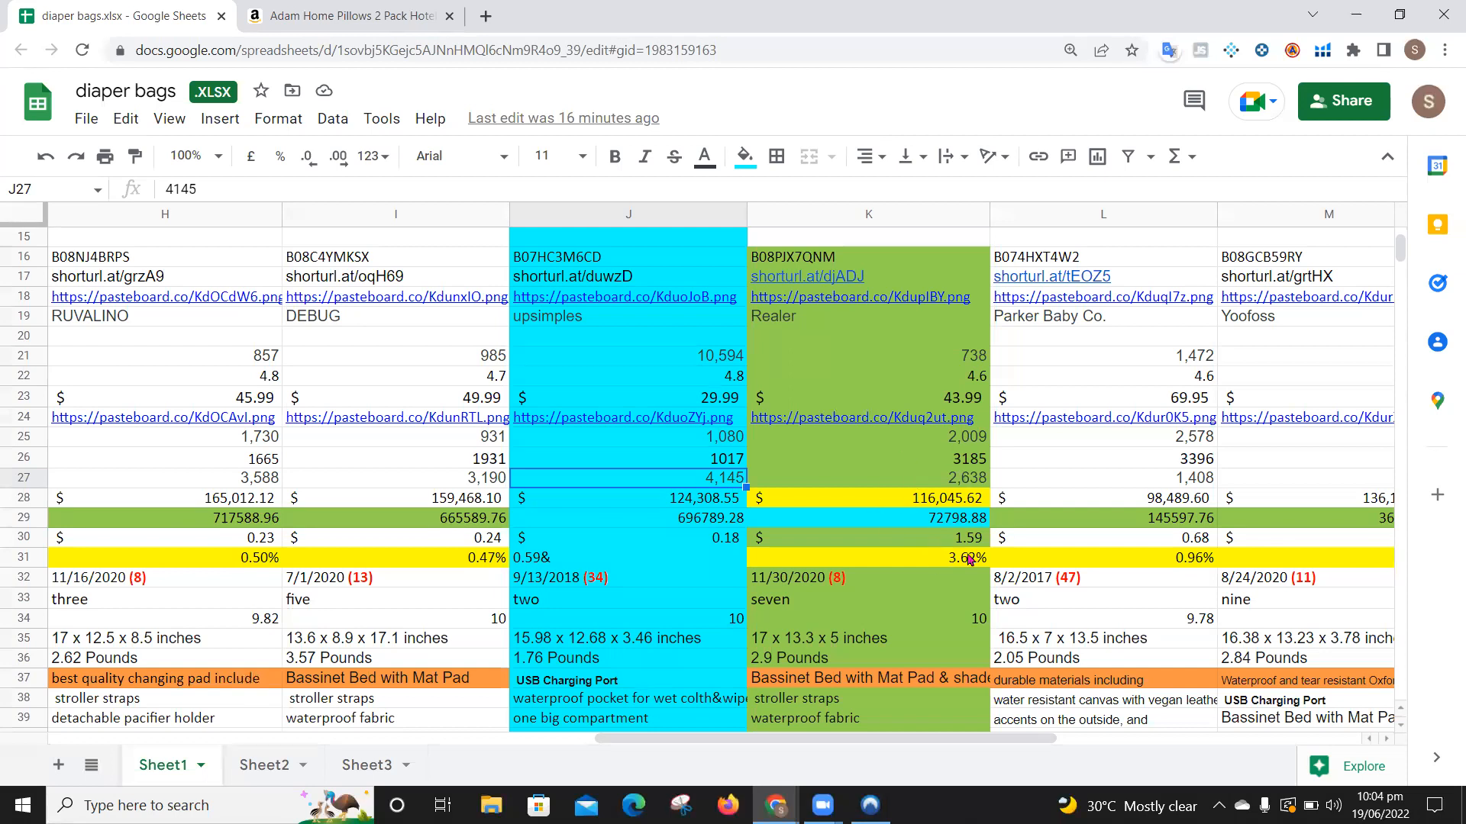
{"action": "left_click", "coordinate": [943, 527]}
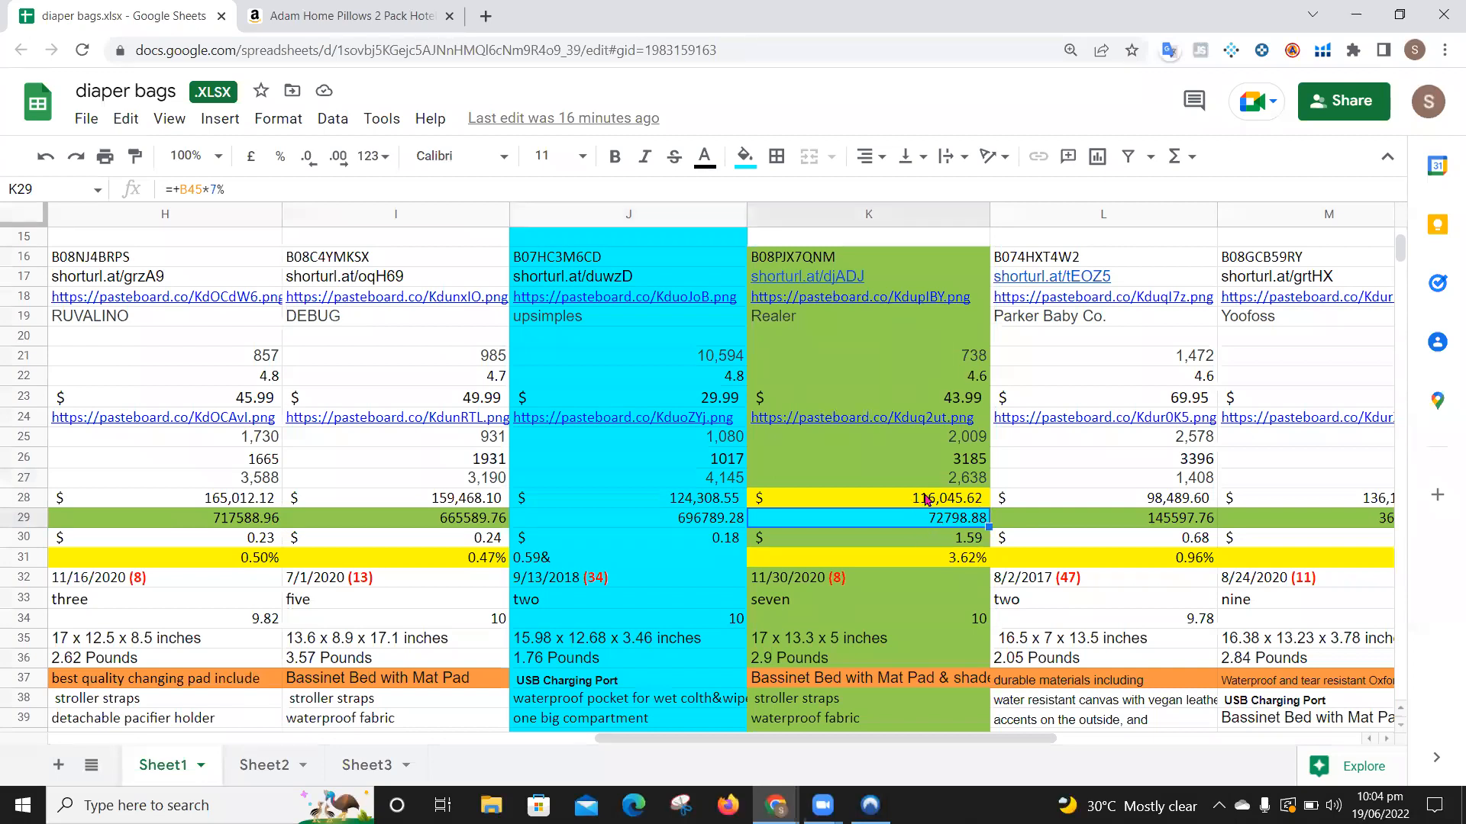
{"action": "left_click", "coordinate": [942, 479]}
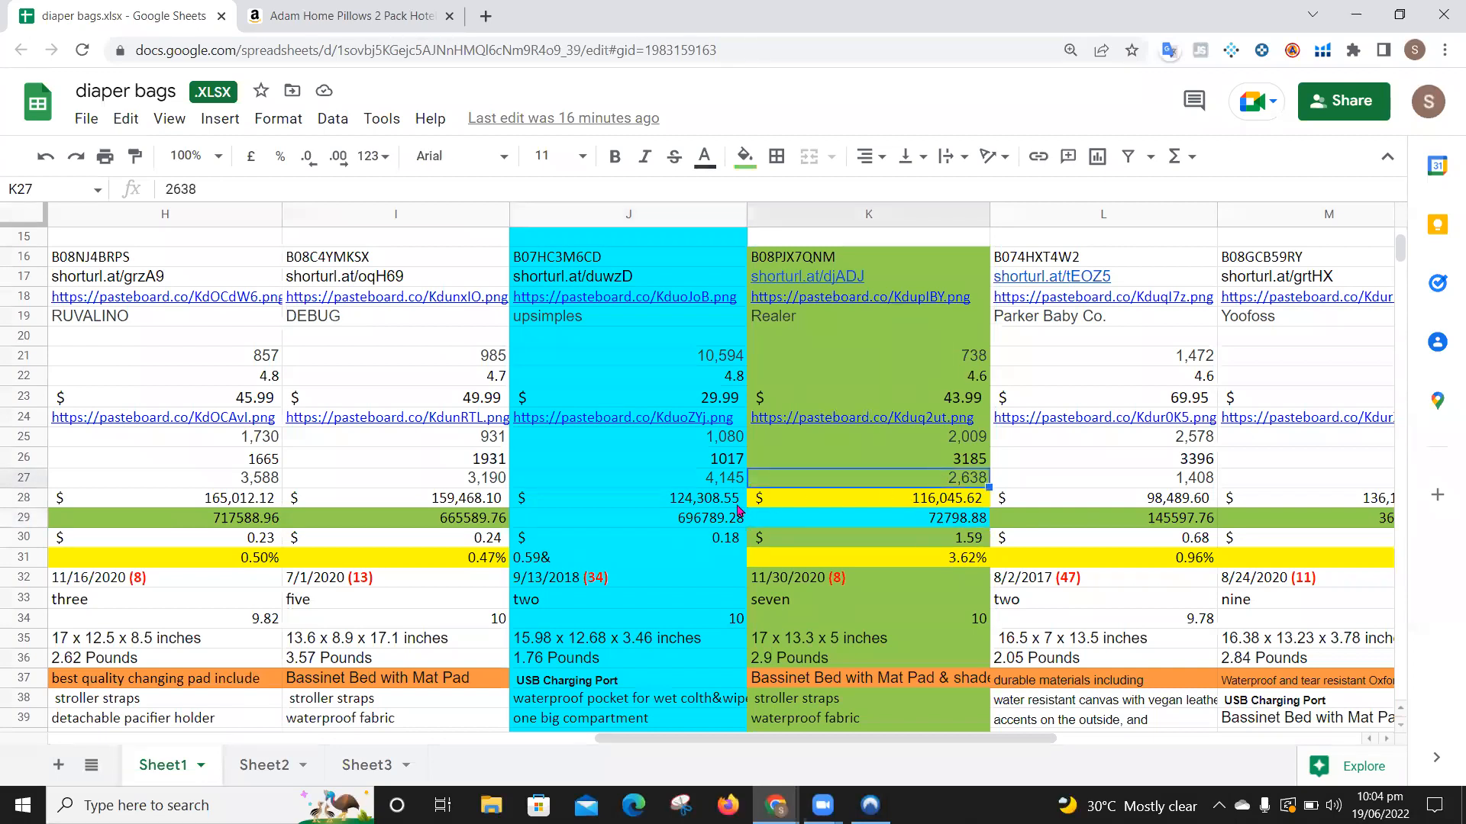
{"action": "left_click", "coordinate": [712, 522]}
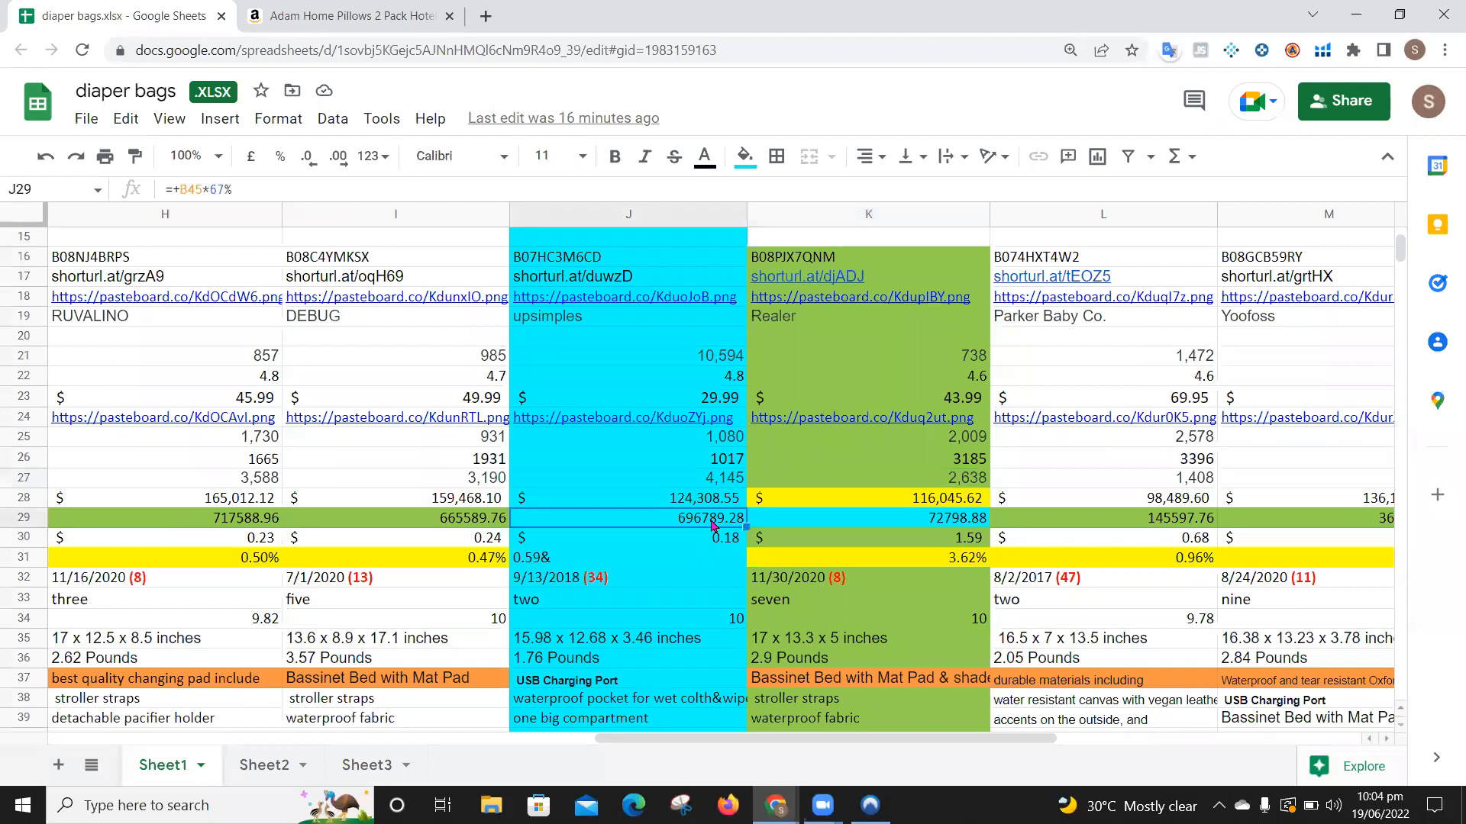
{"action": "left_click", "coordinate": [713, 476]}
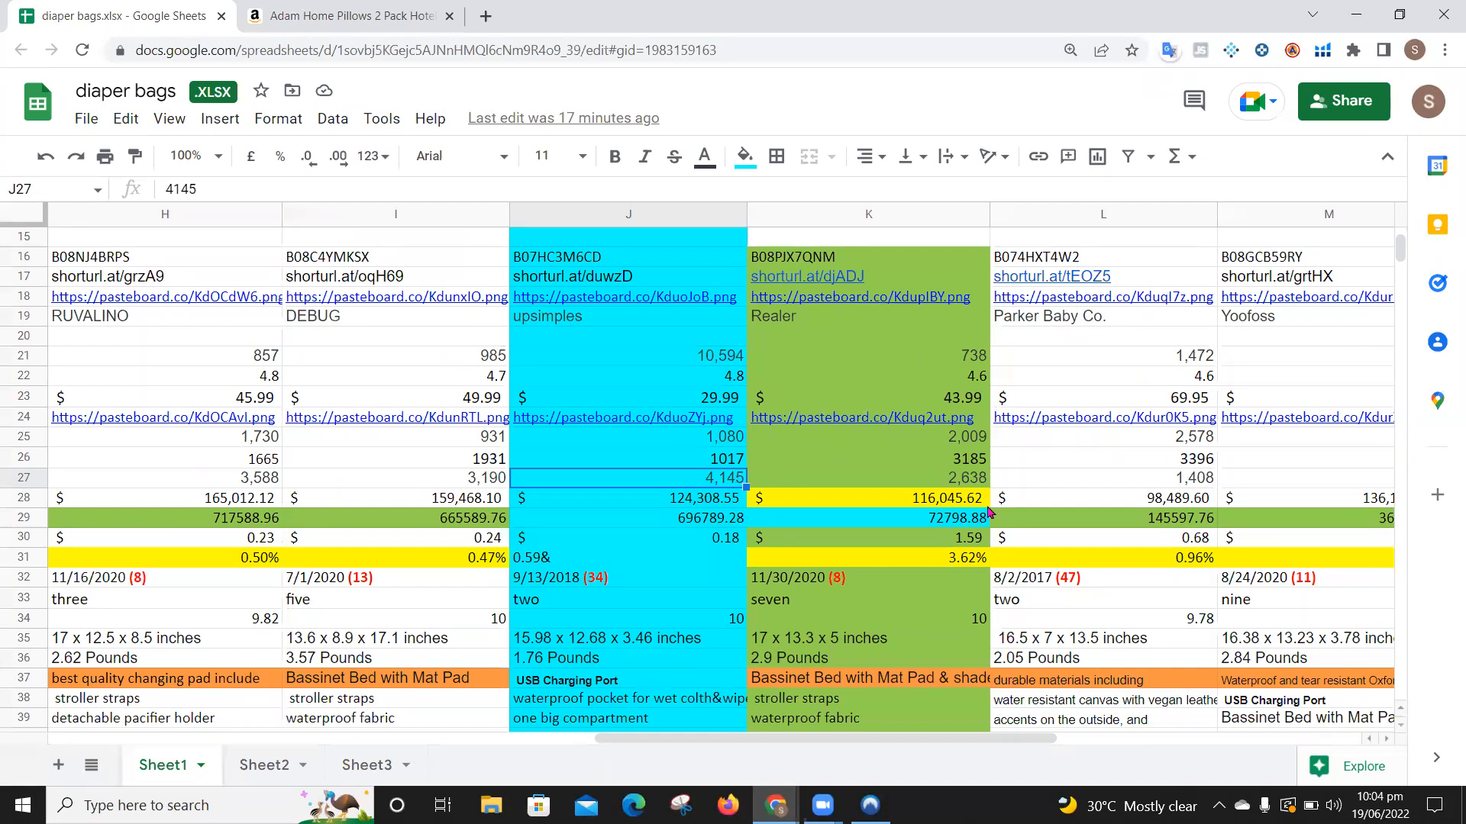
{"action": "left_click", "coordinate": [928, 521]}
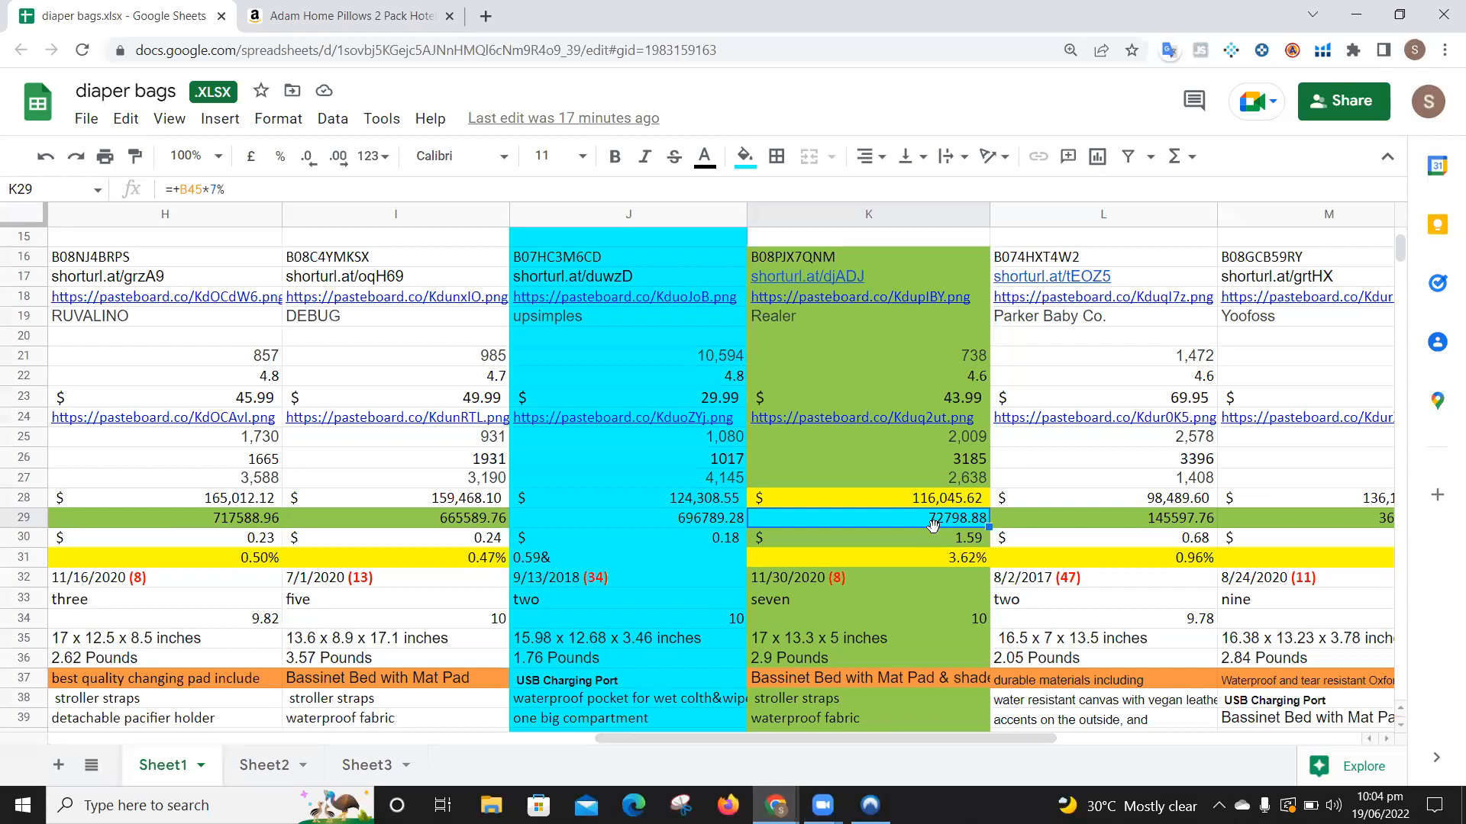
{"action": "left_click", "coordinate": [961, 478]}
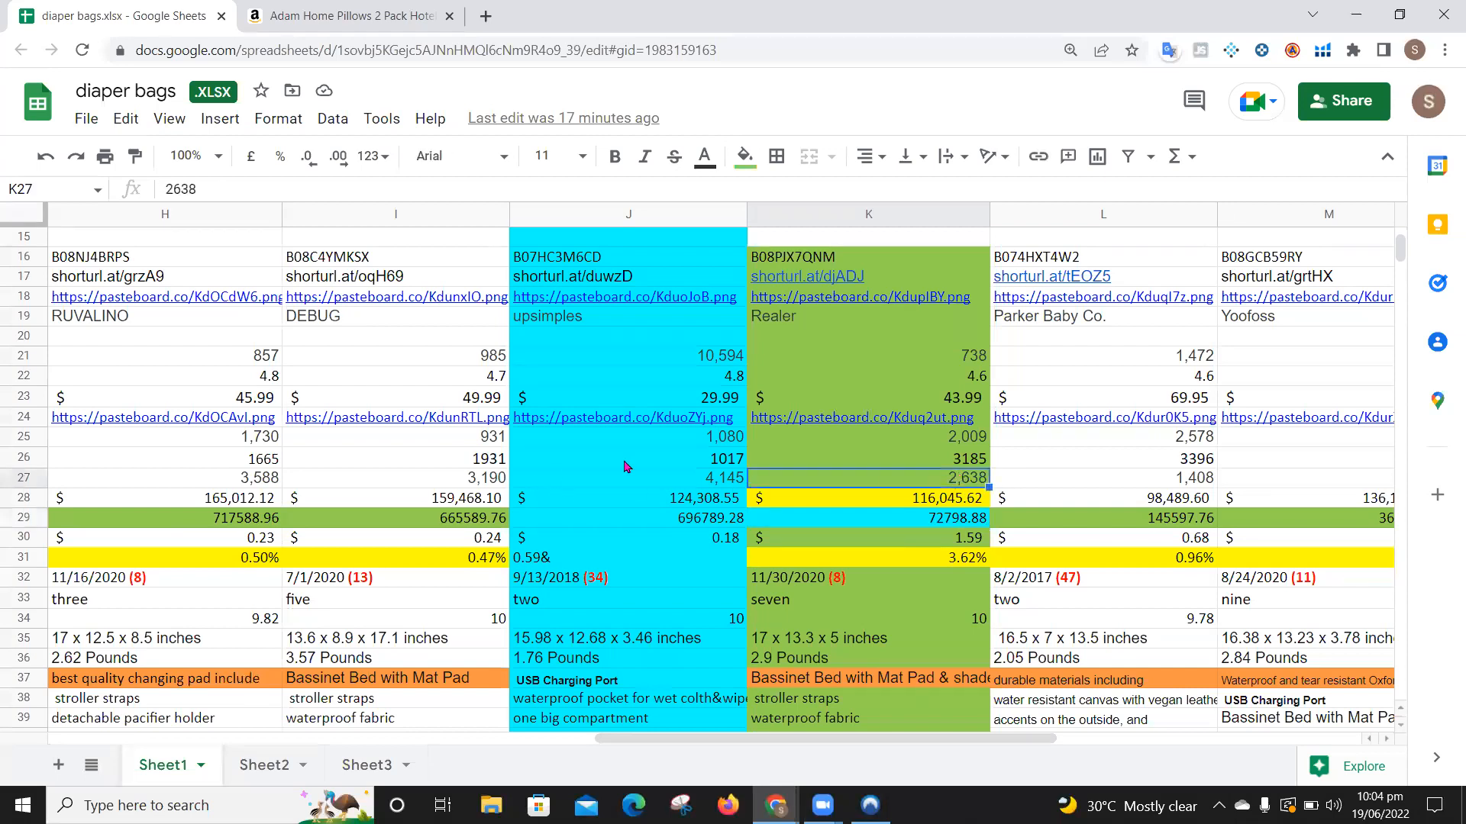
Step: Fill the entire Sales/volume ratio row 31 with yellow
{"action": "left_click", "coordinate": [25, 558]}
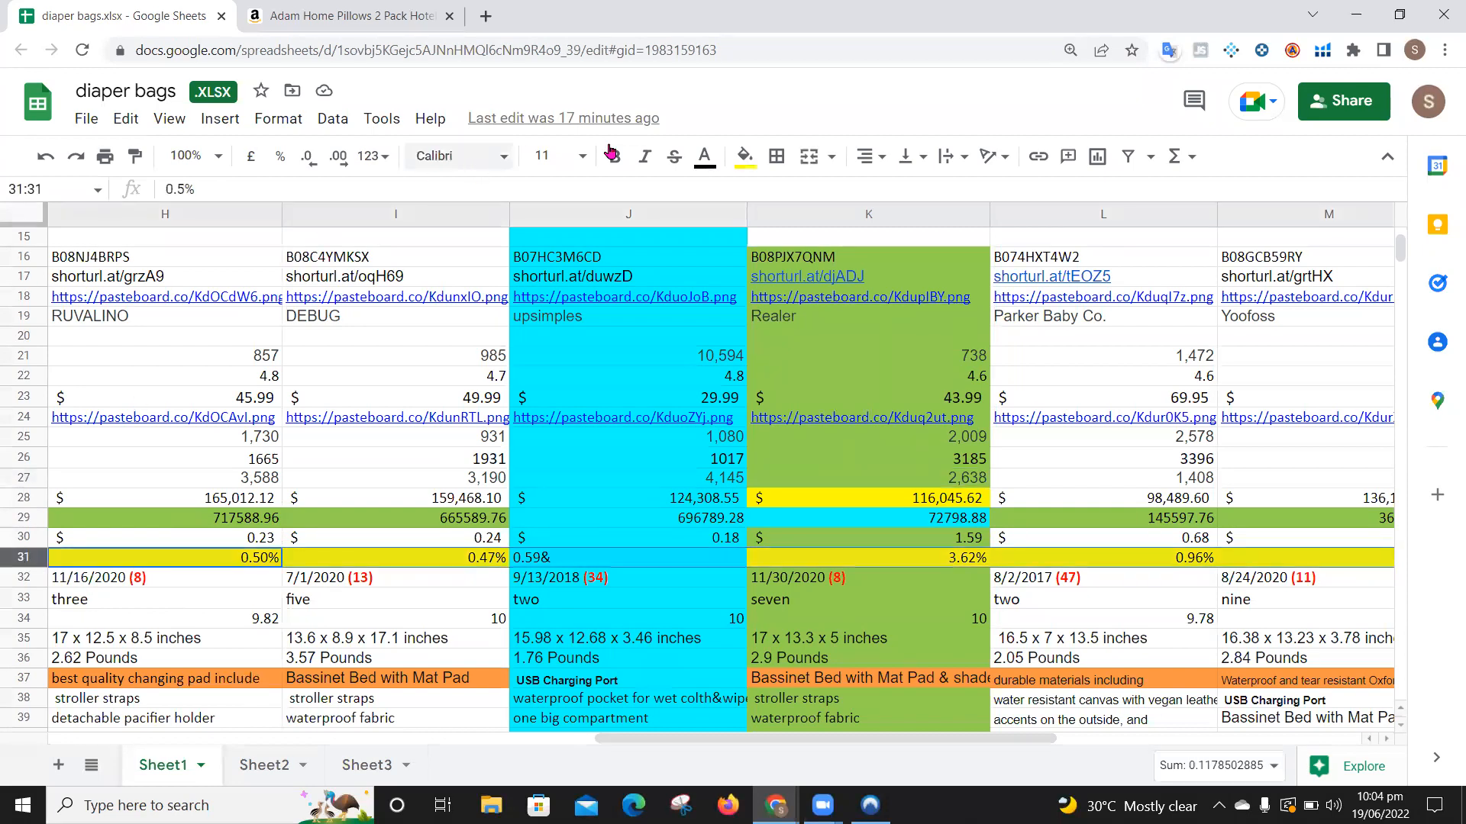
{"action": "left_click", "coordinate": [740, 160]}
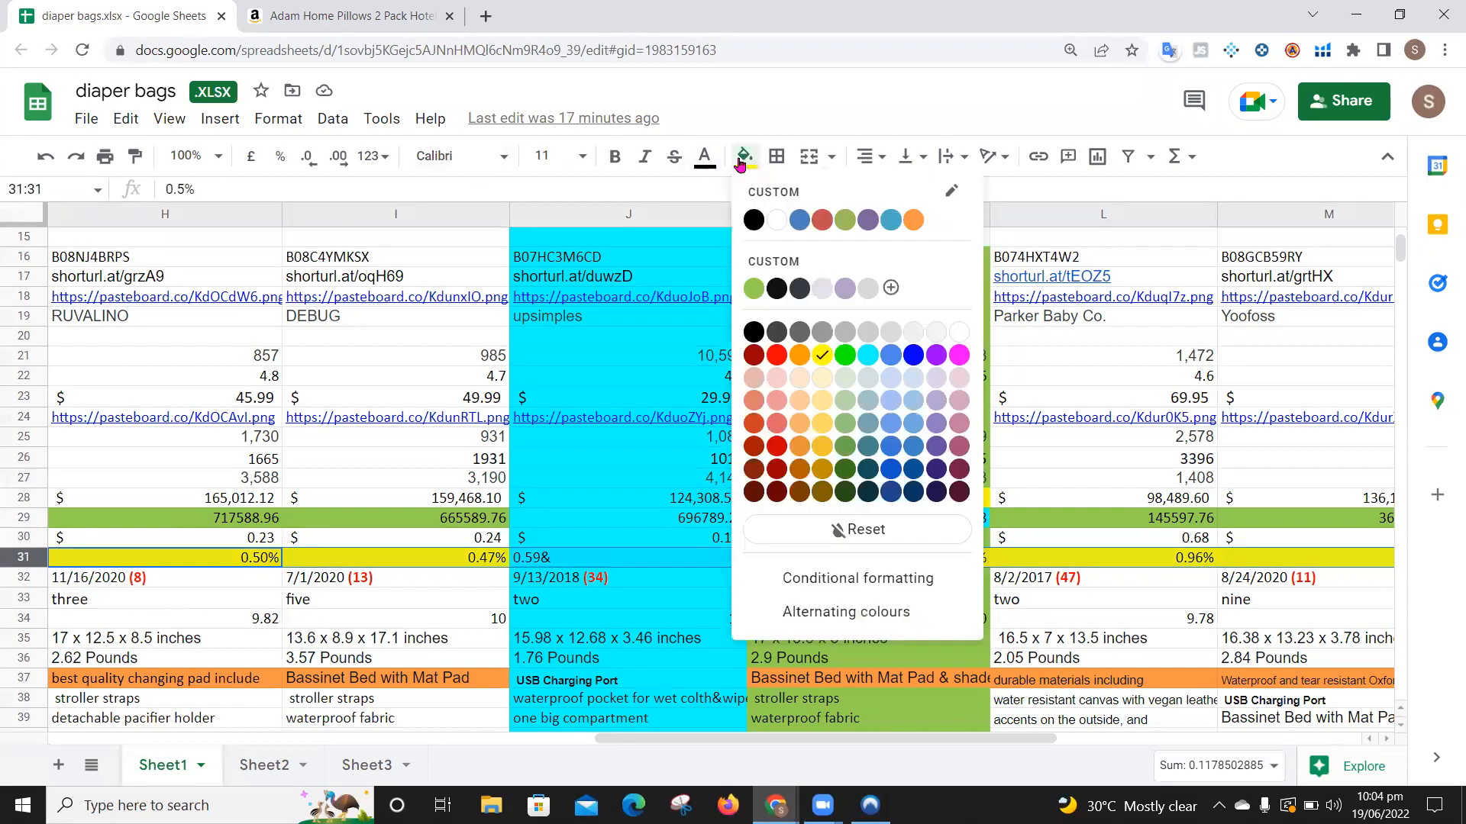
{"action": "left_click", "coordinate": [816, 359]}
{"action": "left_click", "coordinate": [704, 519]}
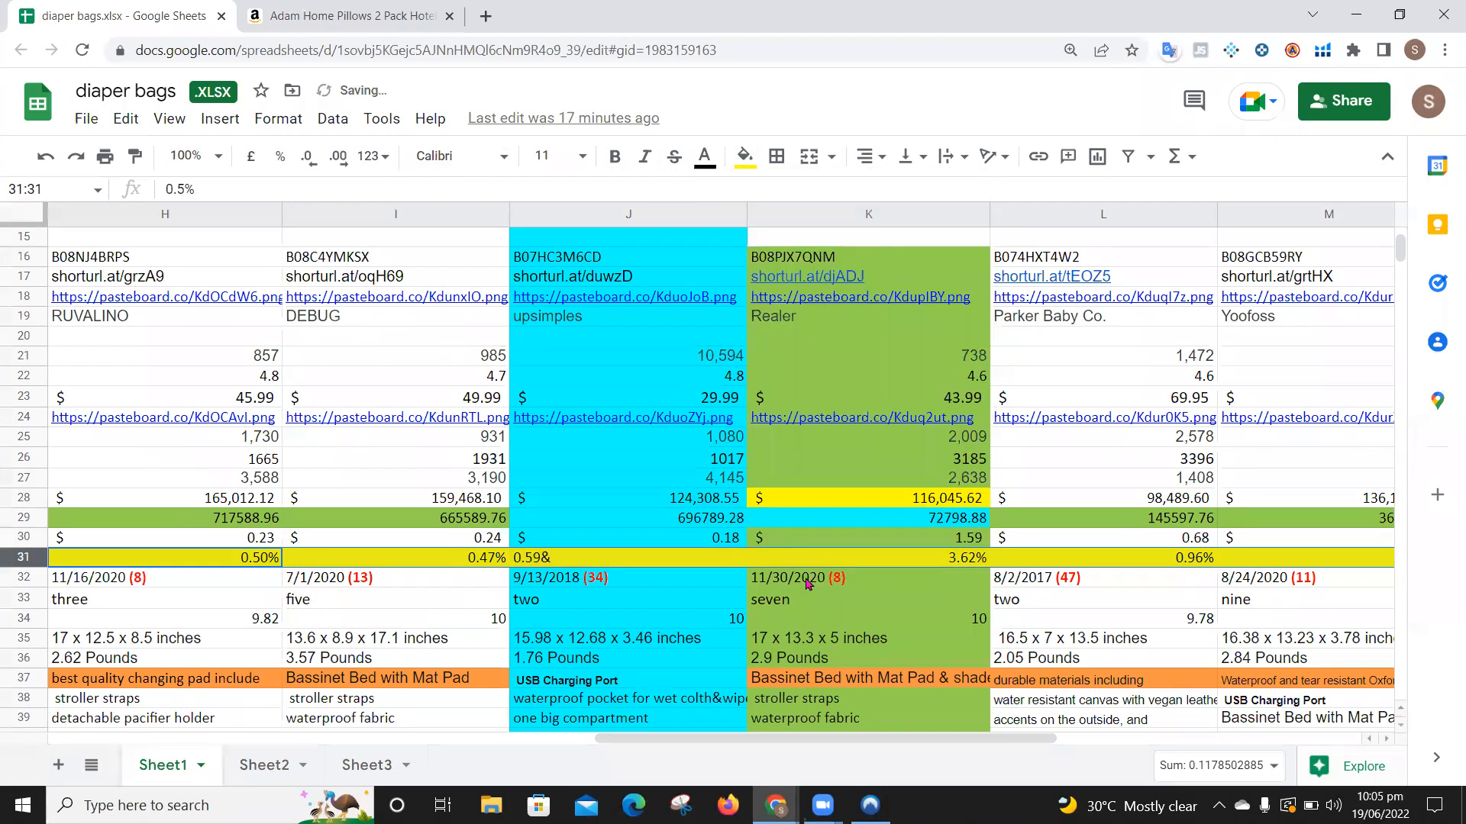
Step: Compare the Sales/volume ratio, Current Price and Reviews of Realer and upsimples, including Realer's ratios in K30 and K31
{"action": "left_click", "coordinate": [898, 558]}
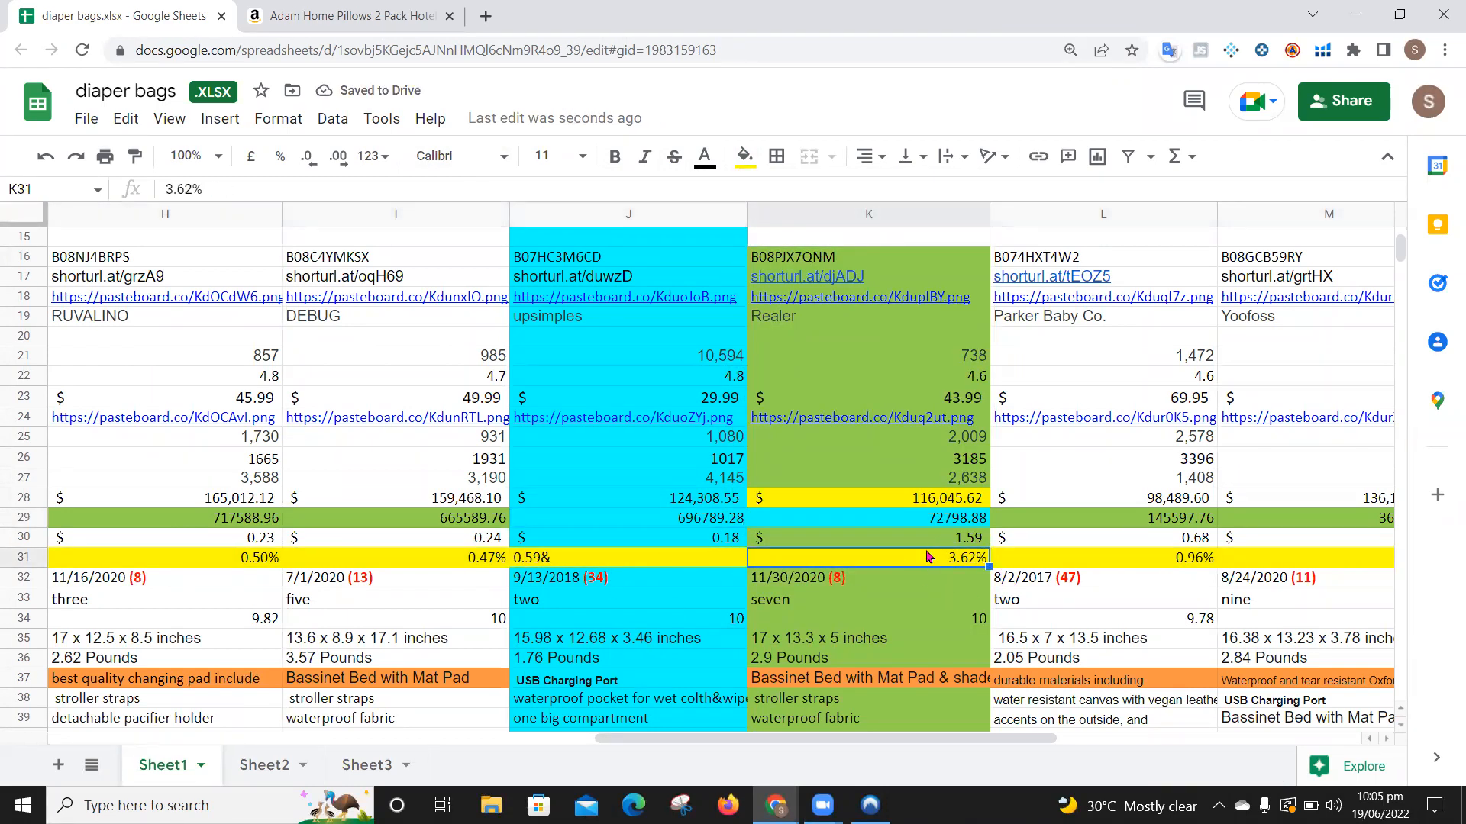
{"action": "left_click", "coordinate": [585, 565]}
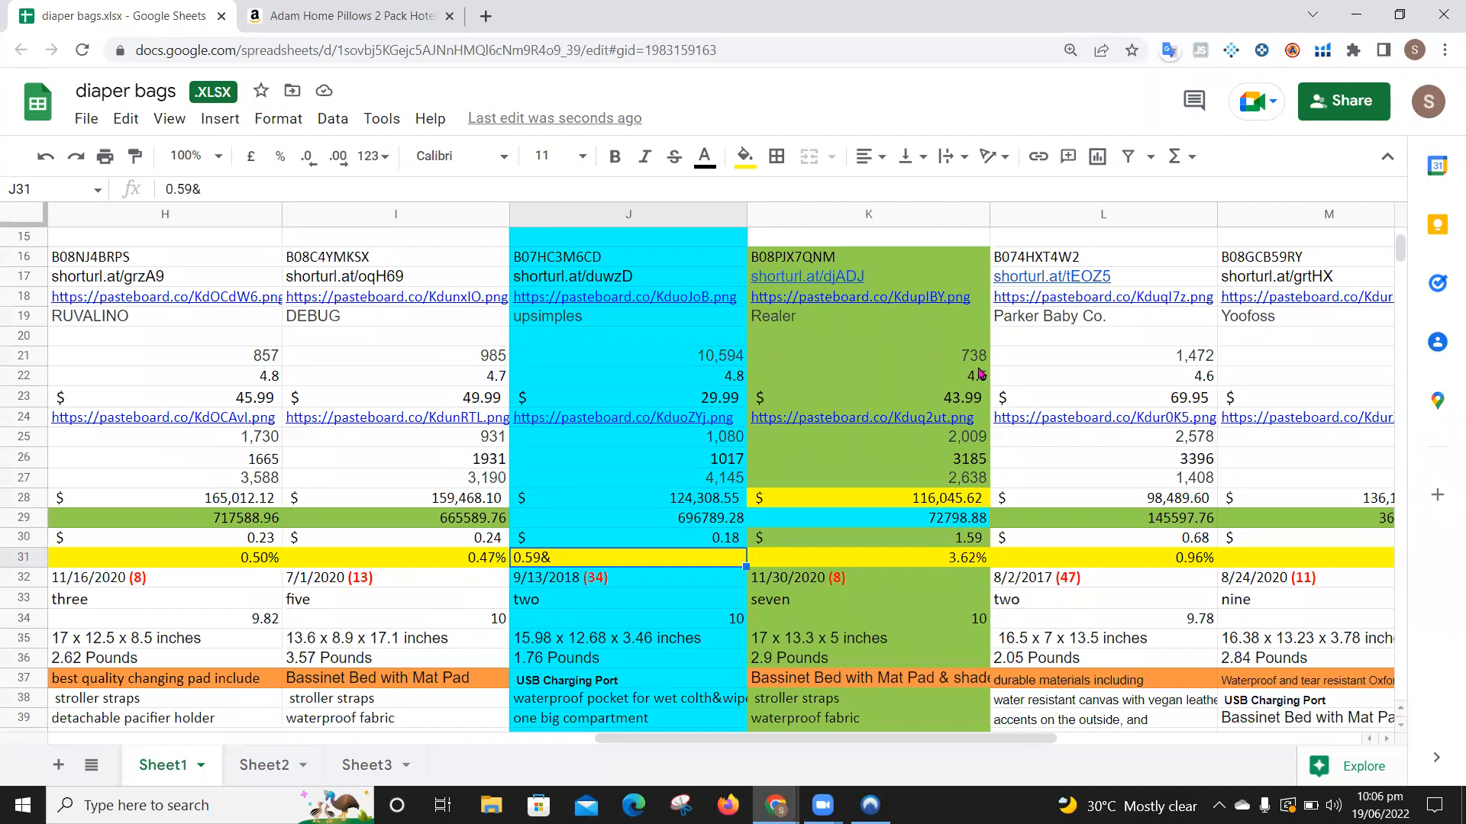
{"action": "left_click", "coordinate": [964, 400]}
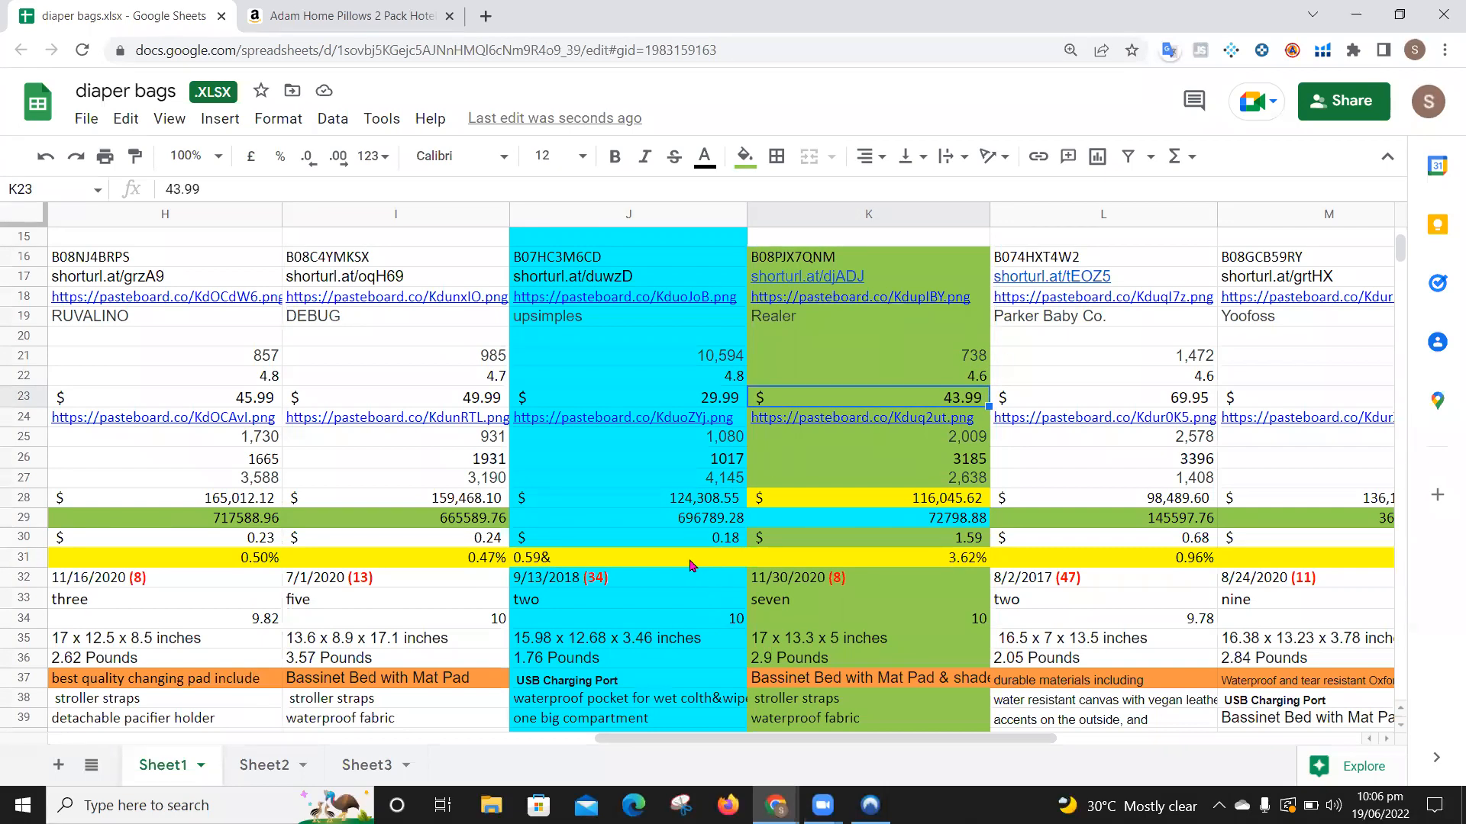
{"action": "left_click", "coordinate": [717, 401]}
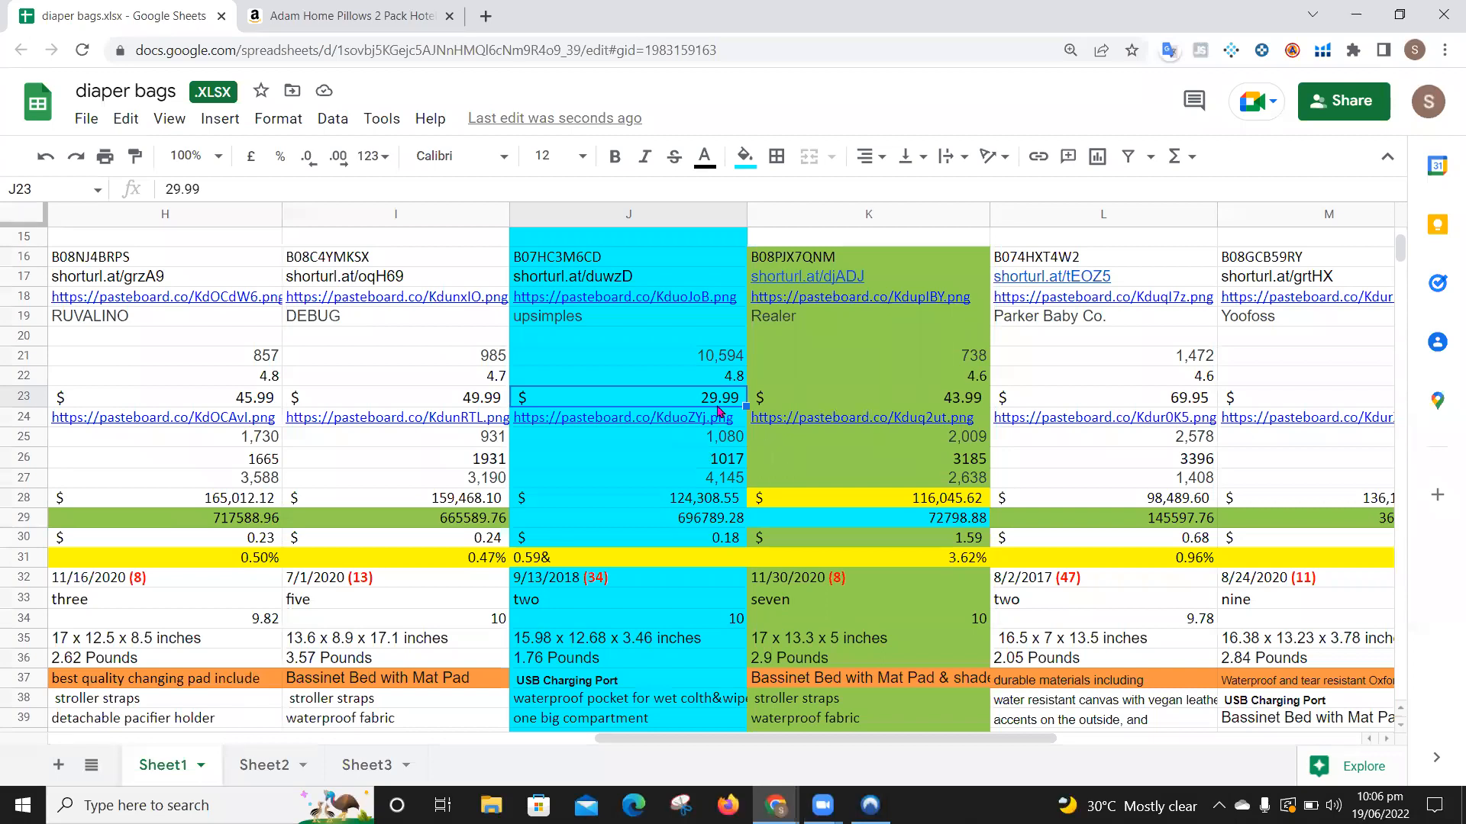
{"action": "left_click", "coordinate": [959, 406]}
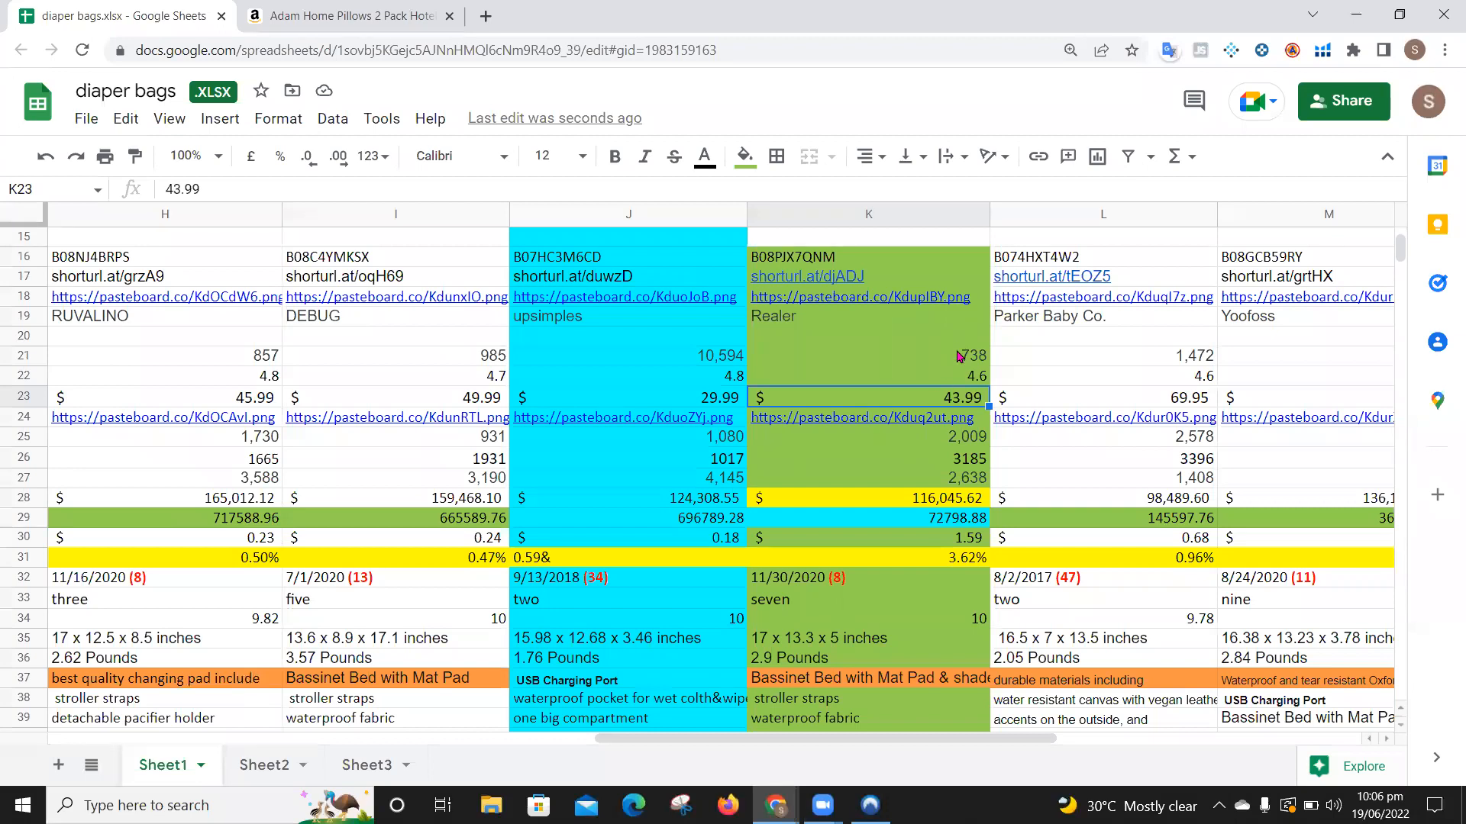
{"action": "left_click", "coordinate": [707, 364]}
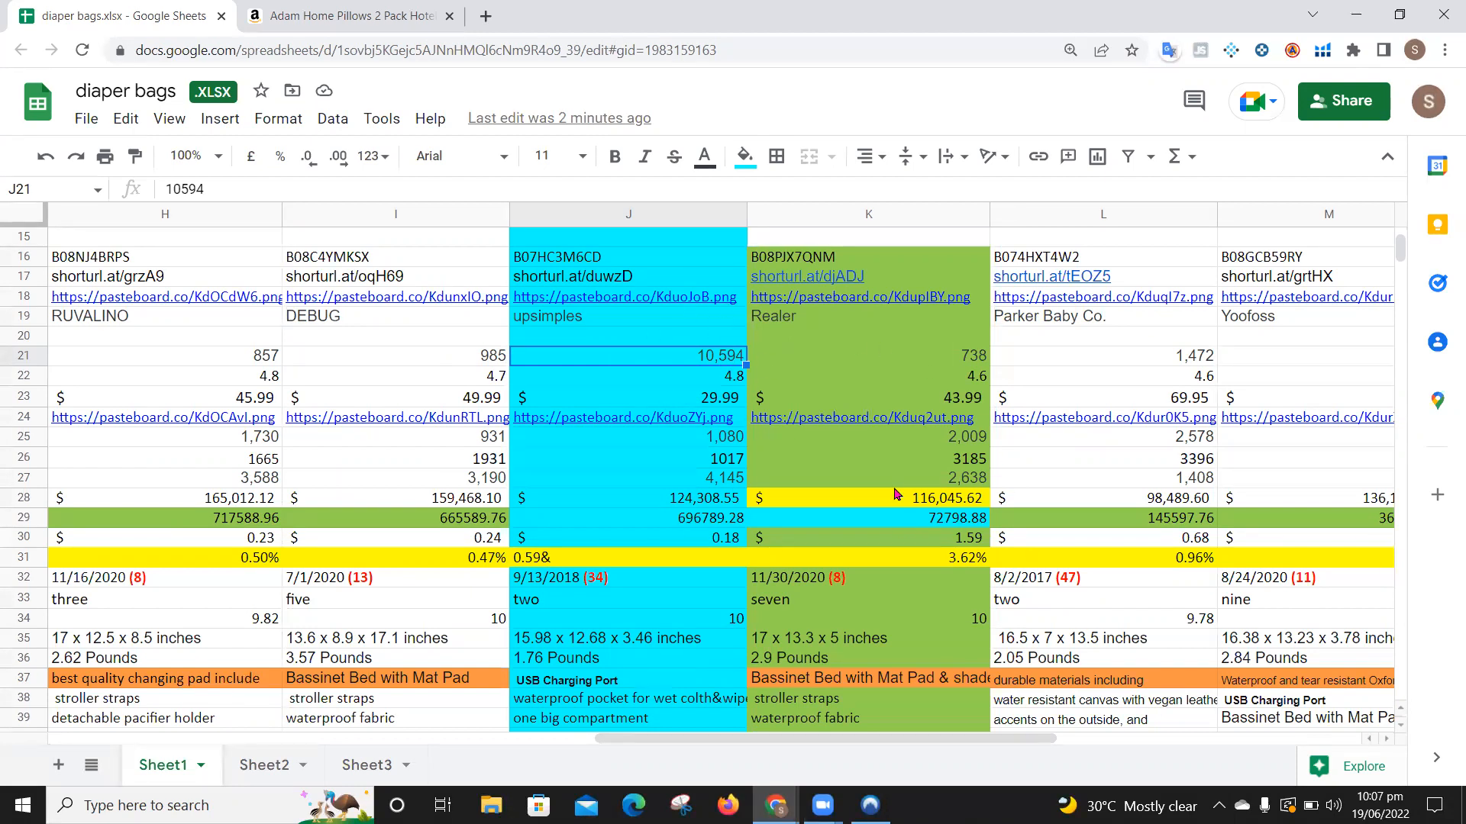
{"action": "left_click", "coordinate": [955, 542]}
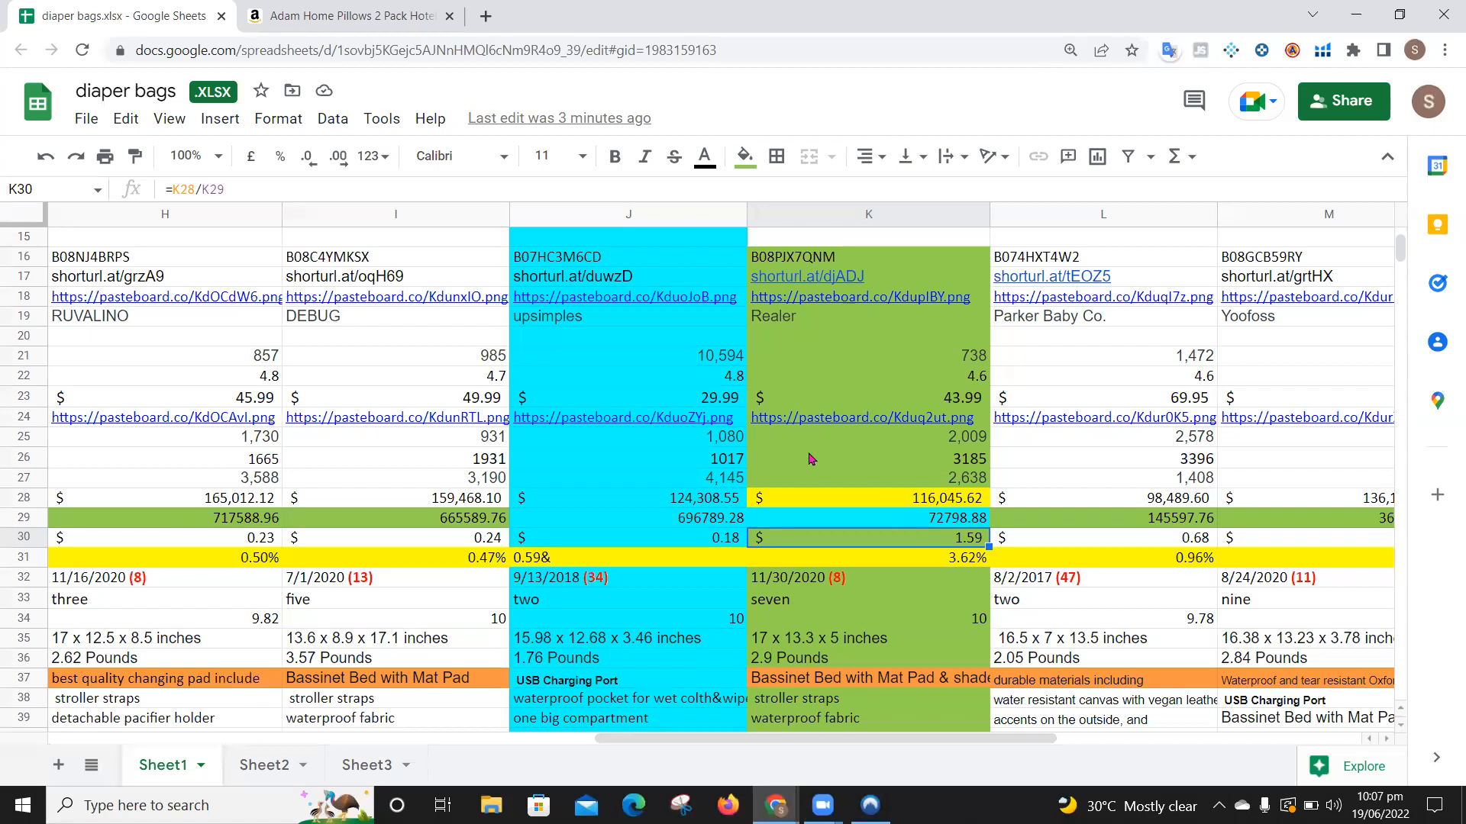
{"action": "left_click", "coordinate": [833, 562]}
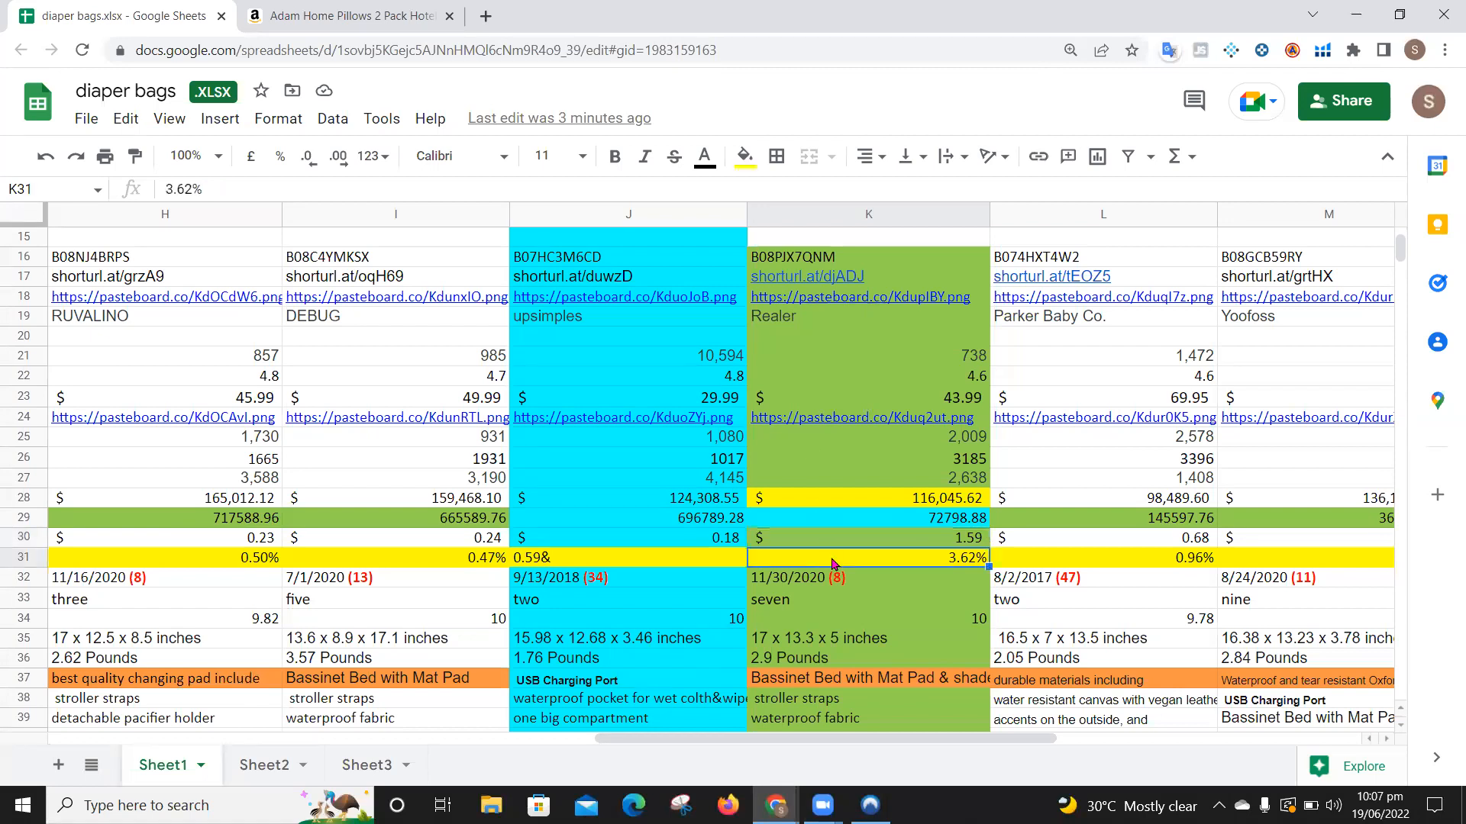
Step: Check the Age (in months) values of Realer and upsimples in row 32 and return to the row label in C32
{"action": "key", "text": "Down"}
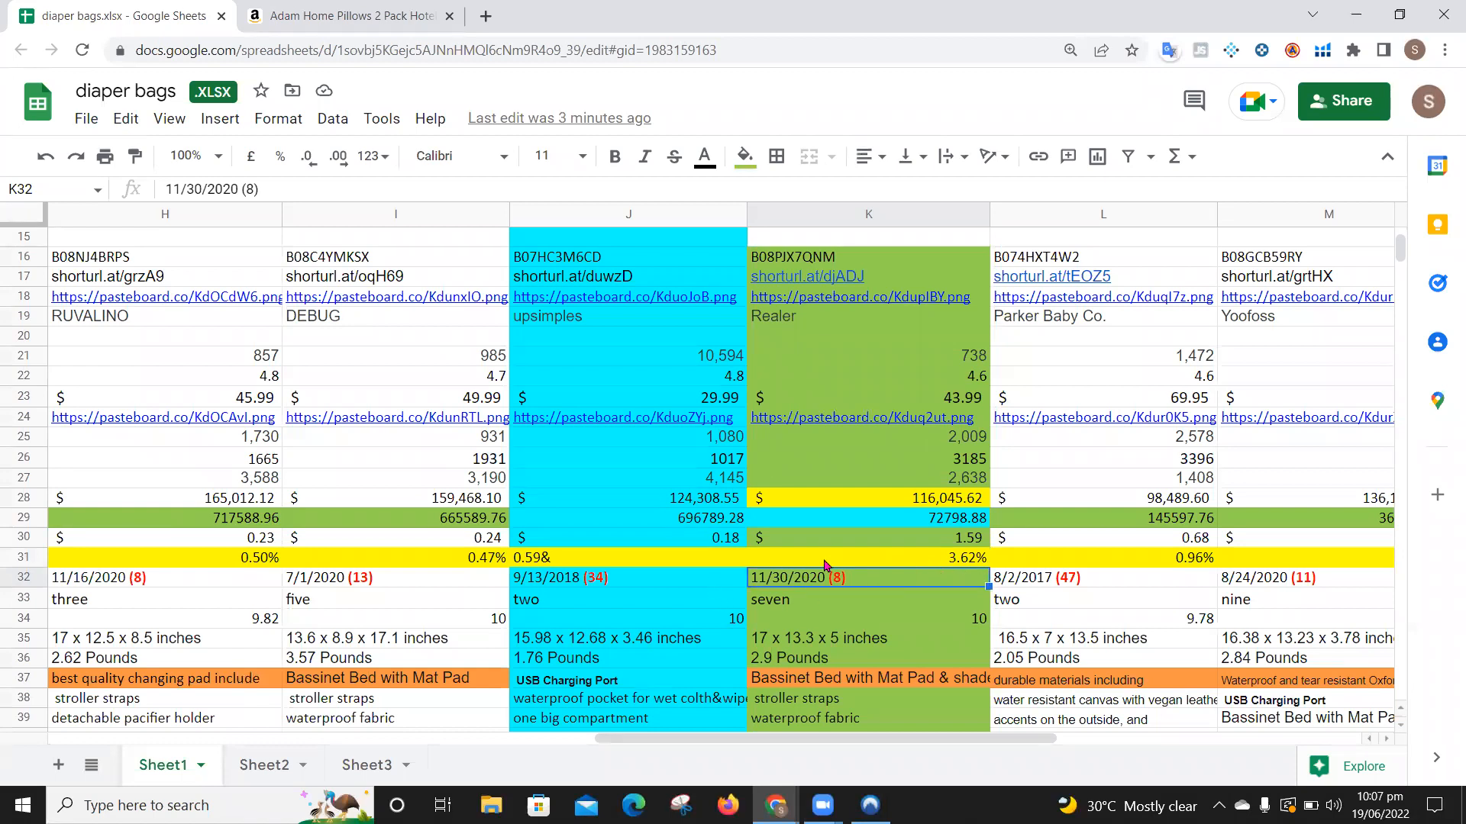
{"action": "left_click", "coordinate": [590, 585]}
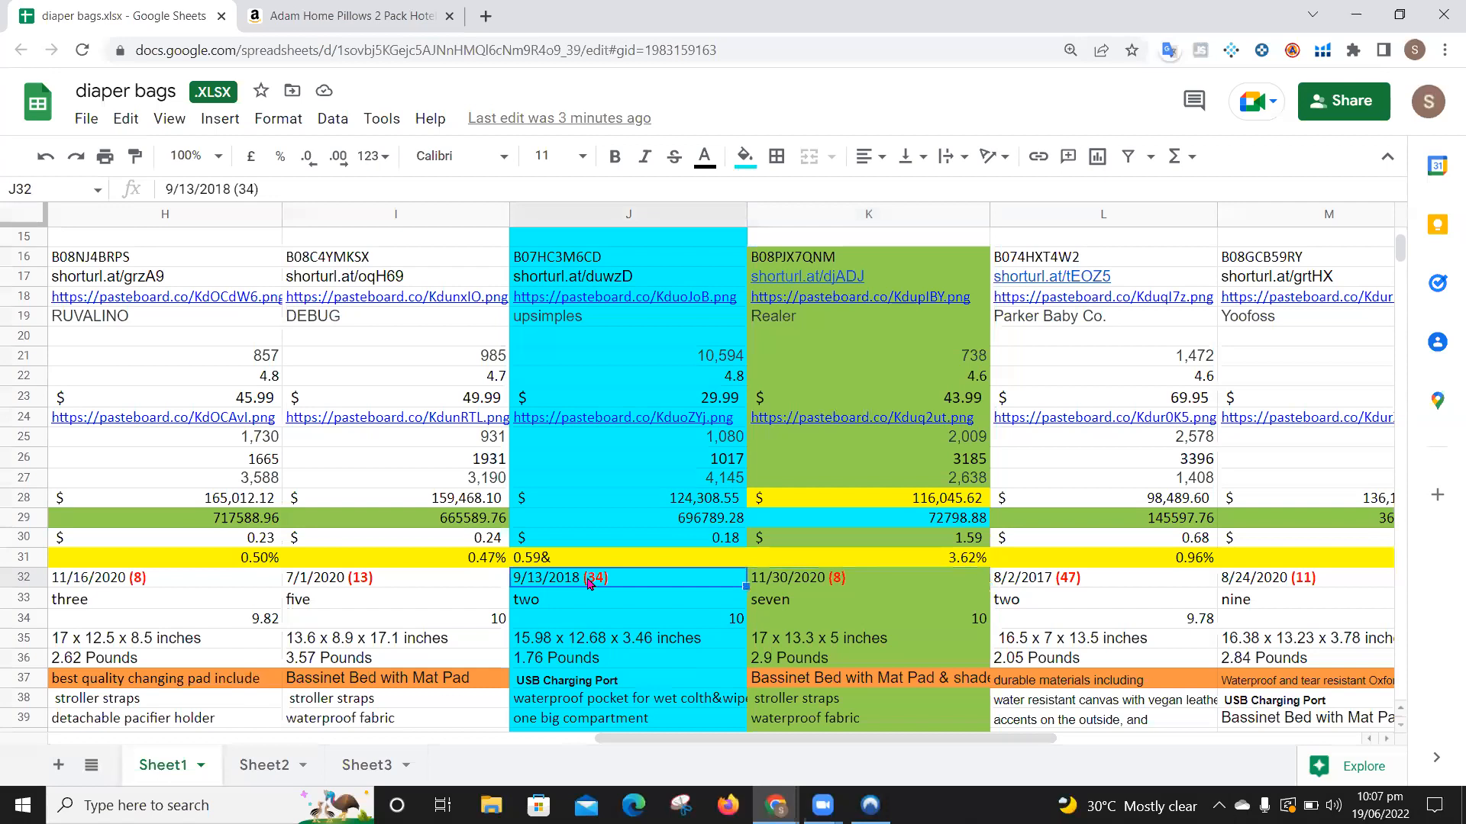
{"action": "key", "text": "Left"}
{"action": "key", "text": "Left"}
{"action": "key", "text": "Left"}
{"action": "key", "text": "Left"}
{"action": "key", "text": "Left"}
{"action": "key", "text": "Left"}
{"action": "key", "text": "Left"}
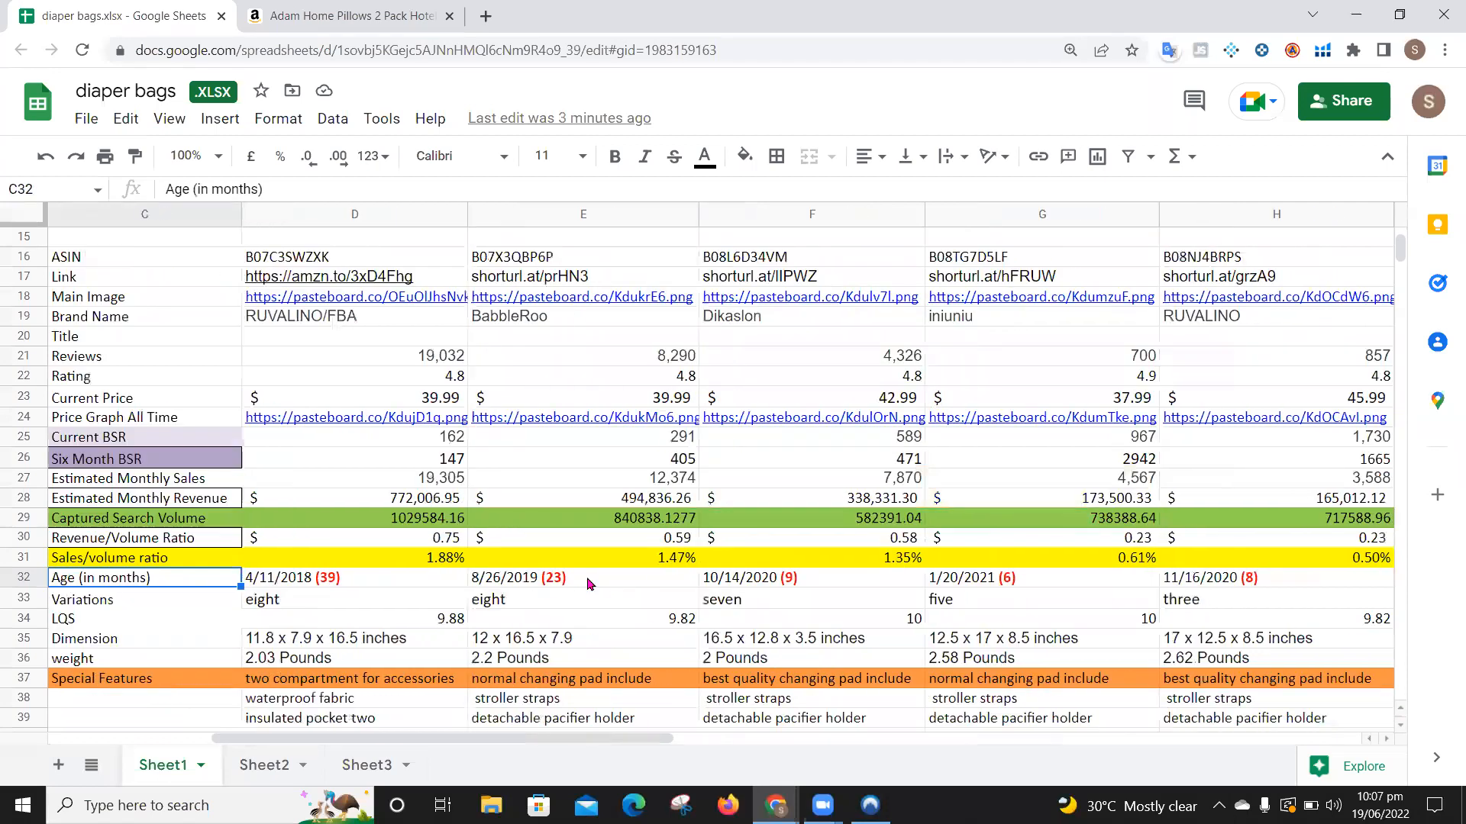
Step: Compare the Age (in months) values of the competitors across row 32, from RUVALINO/FBA in column D through Realer in column K
{"action": "key", "text": "Left"}
{"action": "key", "text": "Right"}
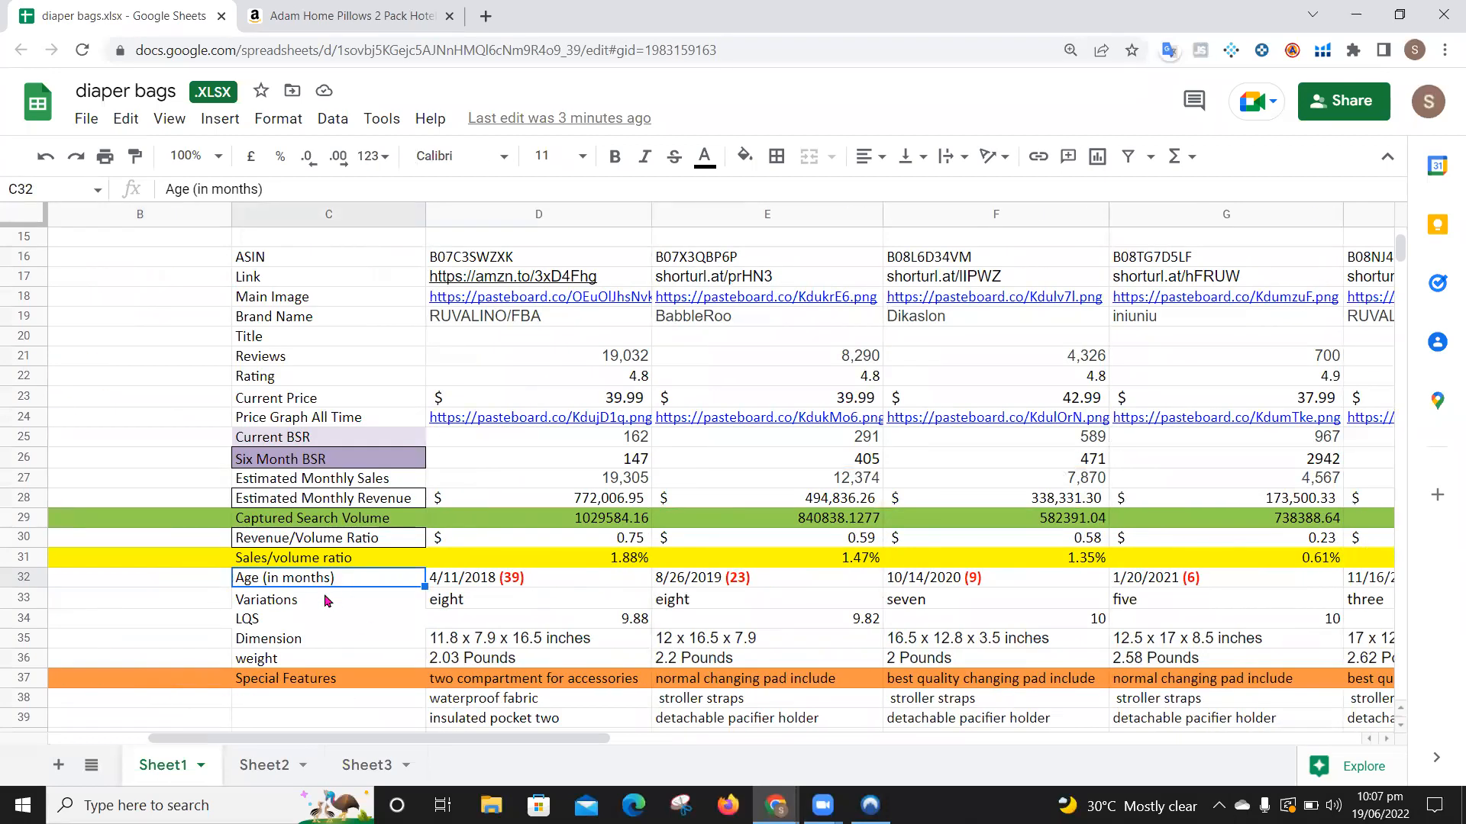
{"action": "left_click", "coordinate": [519, 576]}
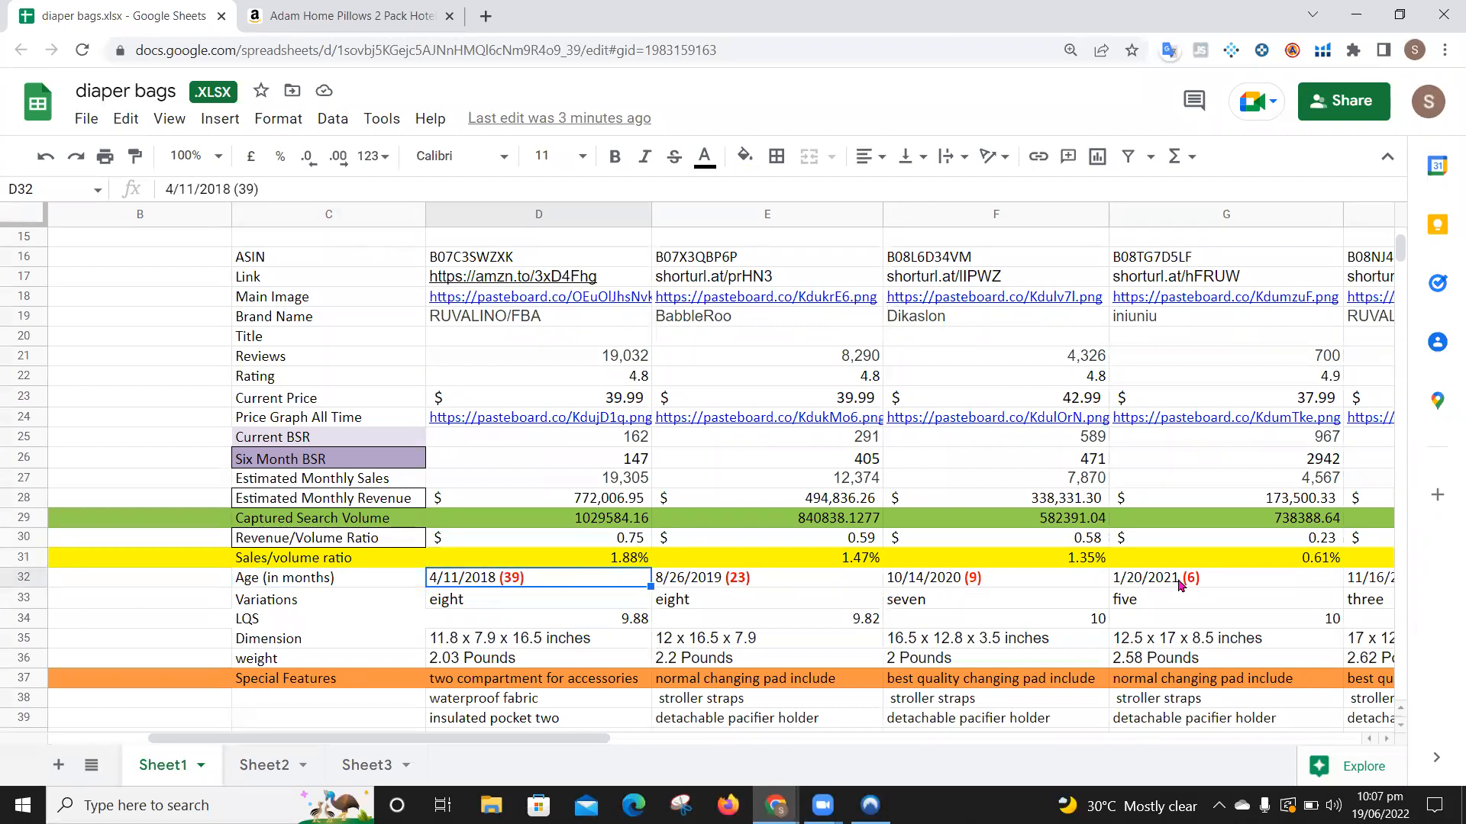
{"action": "left_click", "coordinate": [1387, 582]}
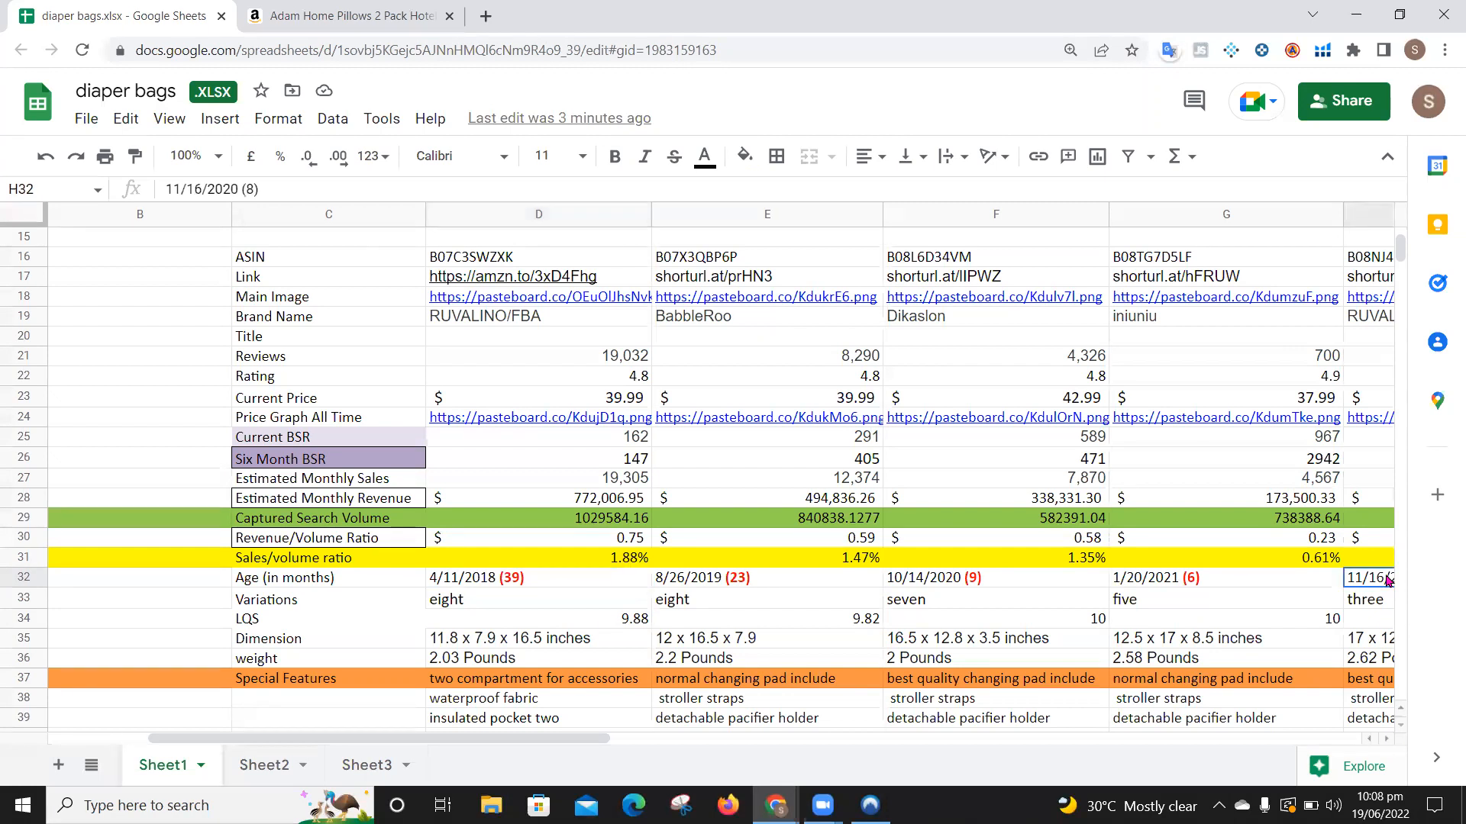
{"action": "key", "text": "Right"}
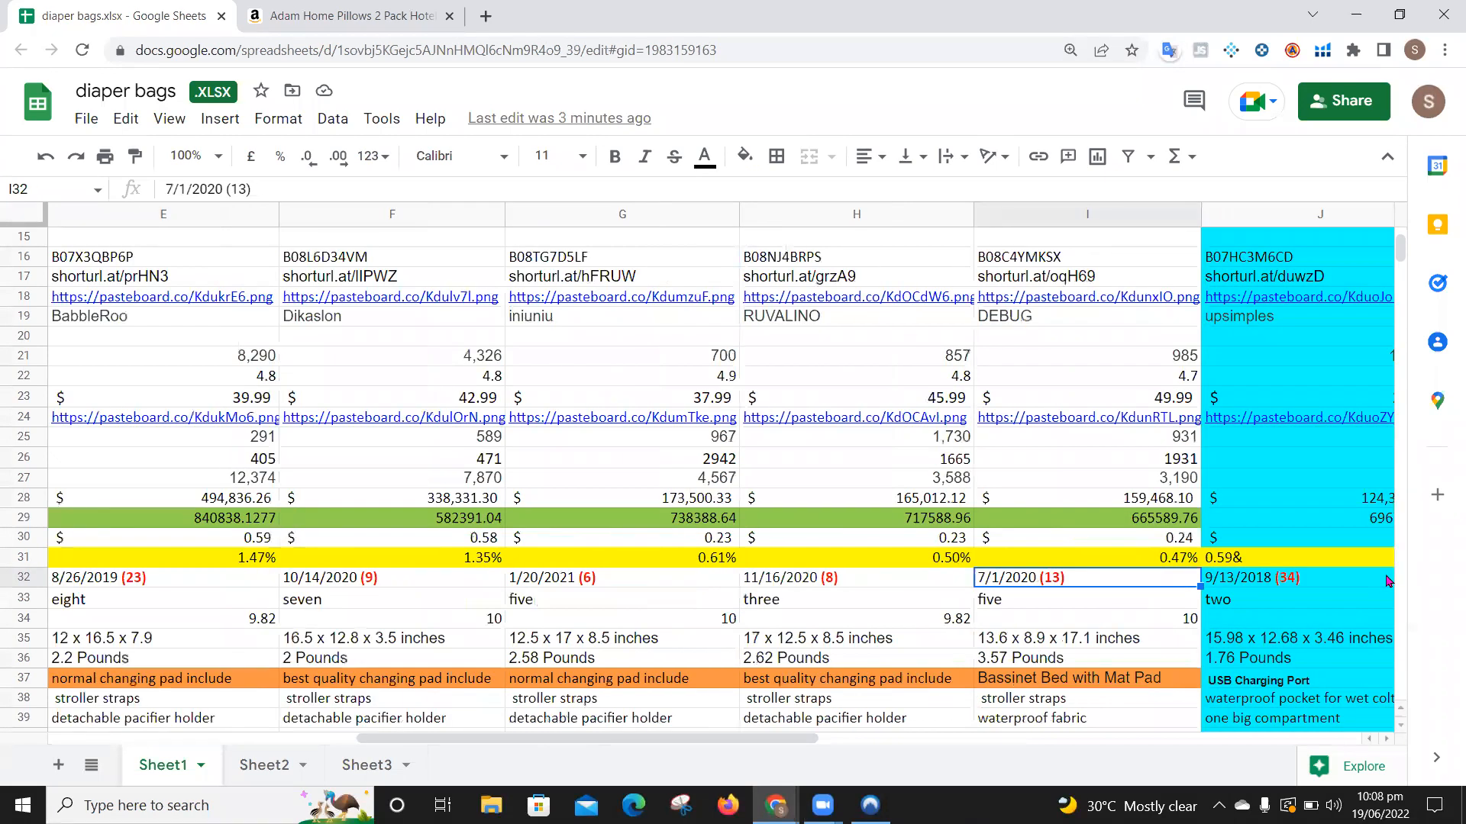
{"action": "key", "text": "Right"}
{"action": "key", "text": "Left"}
{"action": "key", "text": "Left"}
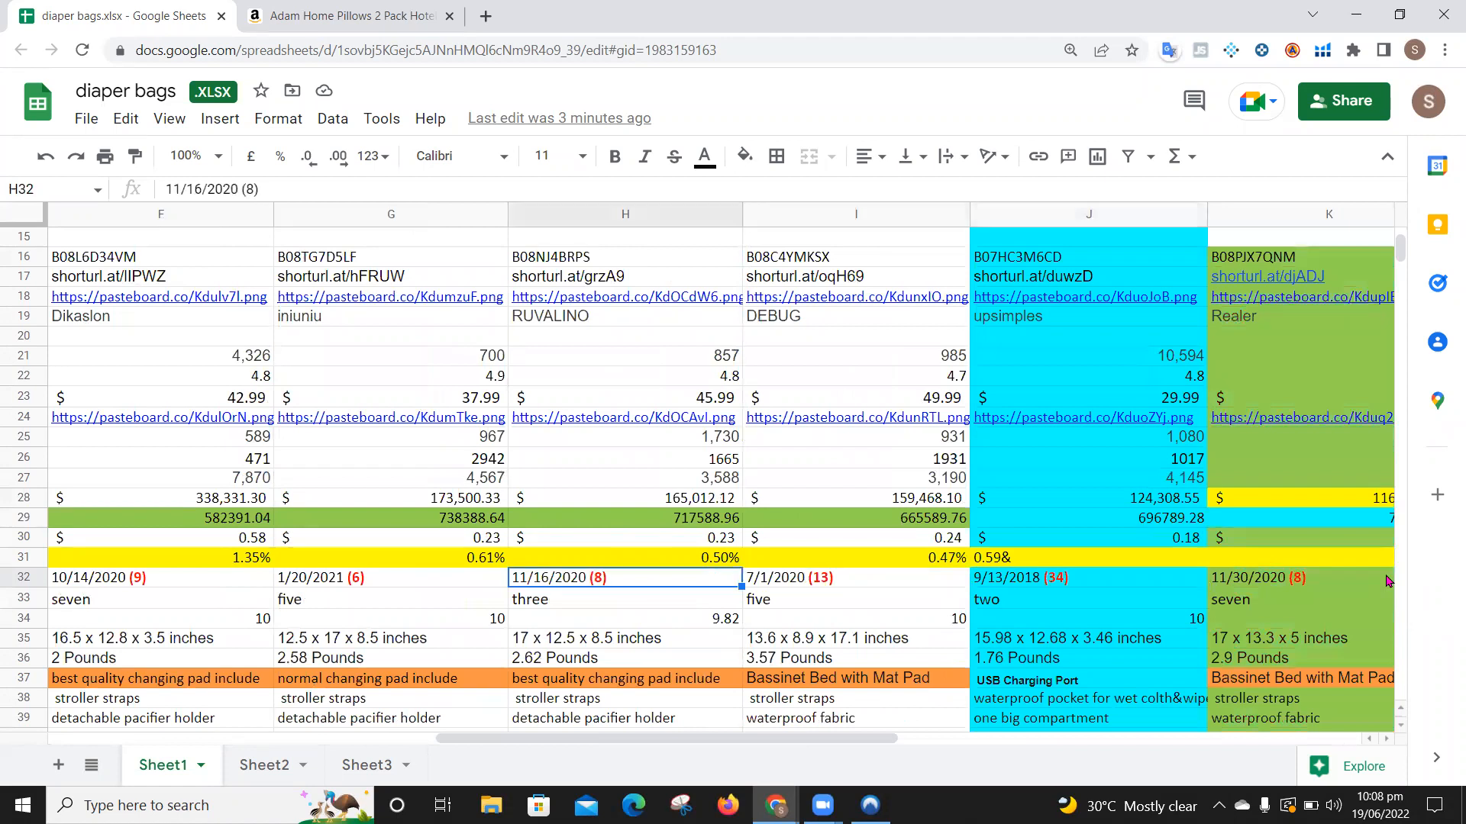
{"action": "key", "text": "Right"}
{"action": "key", "text": "Right"}
{"action": "key", "text": "Right"}
{"action": "key", "text": "Left"}
{"action": "key", "text": "Left"}
{"action": "key", "text": "Left"}
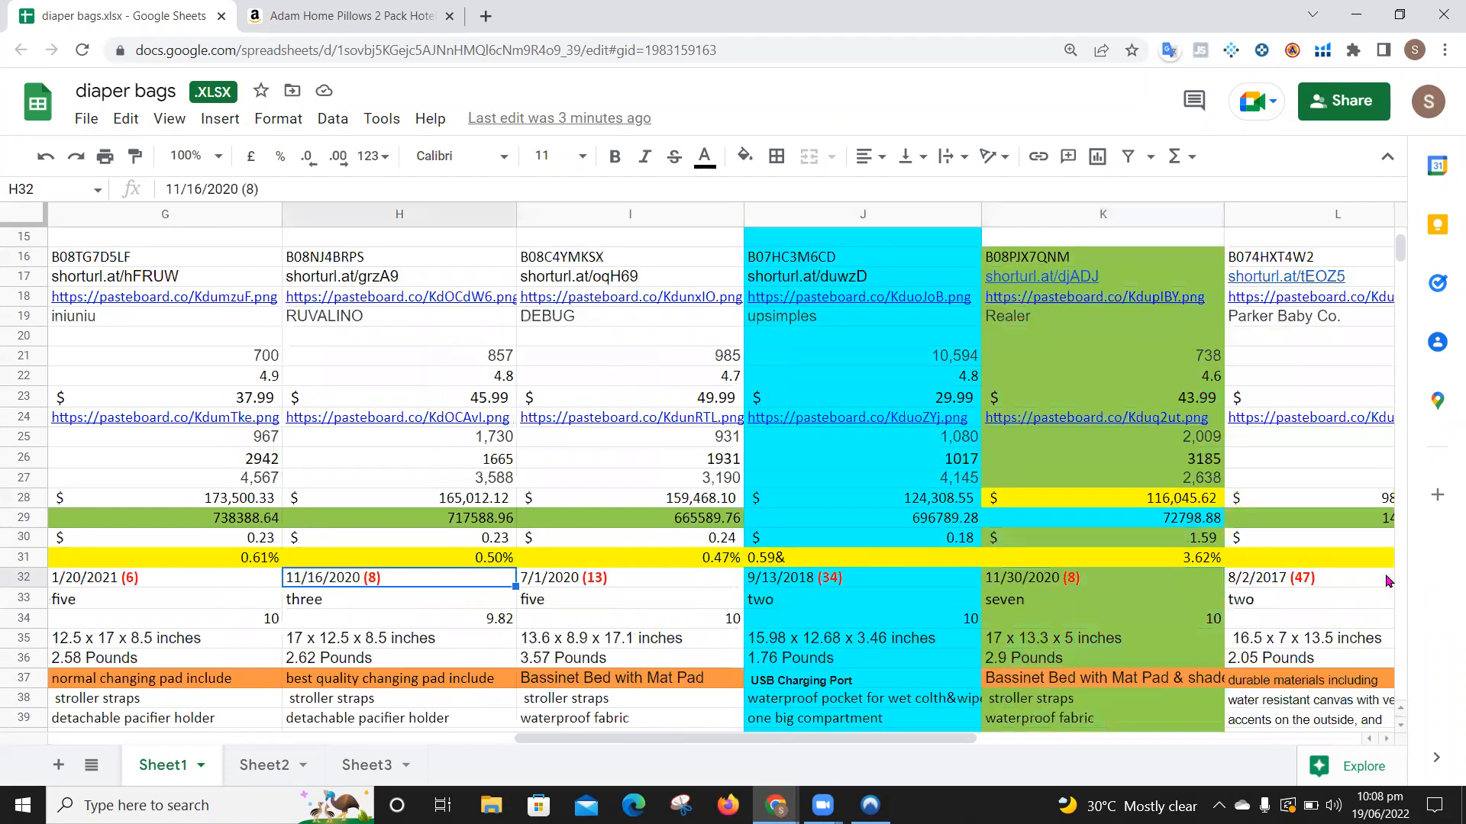
{"action": "key", "text": "Left"}
{"action": "key", "text": "Left"}
{"action": "key", "text": "Left"}
{"action": "key", "text": "Left"}
{"action": "key", "text": "Left"}
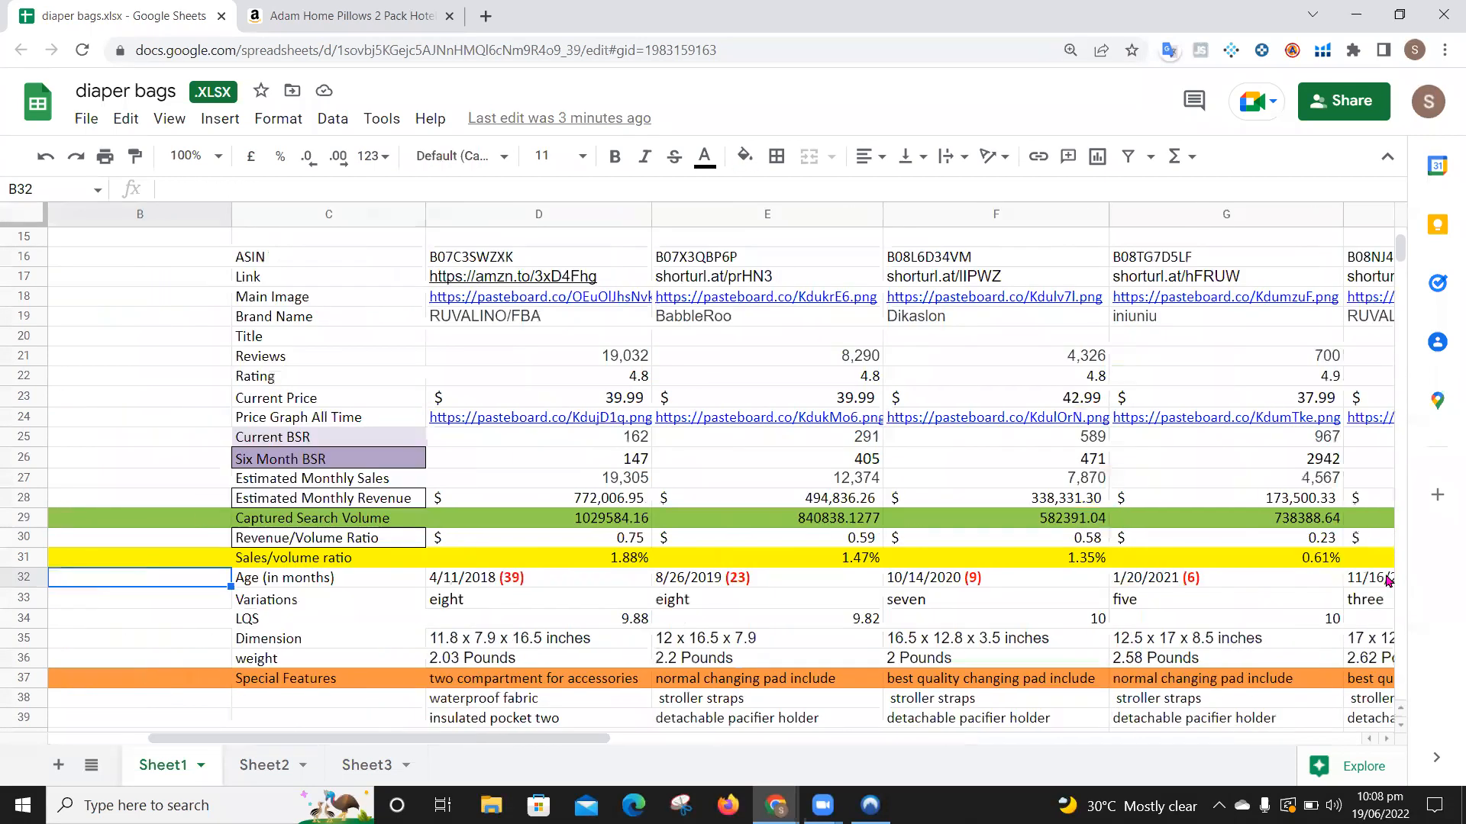
Step: Check the Variations label in C33 and rename the LQS label in C34 to LHS
{"action": "left_click", "coordinate": [310, 603]}
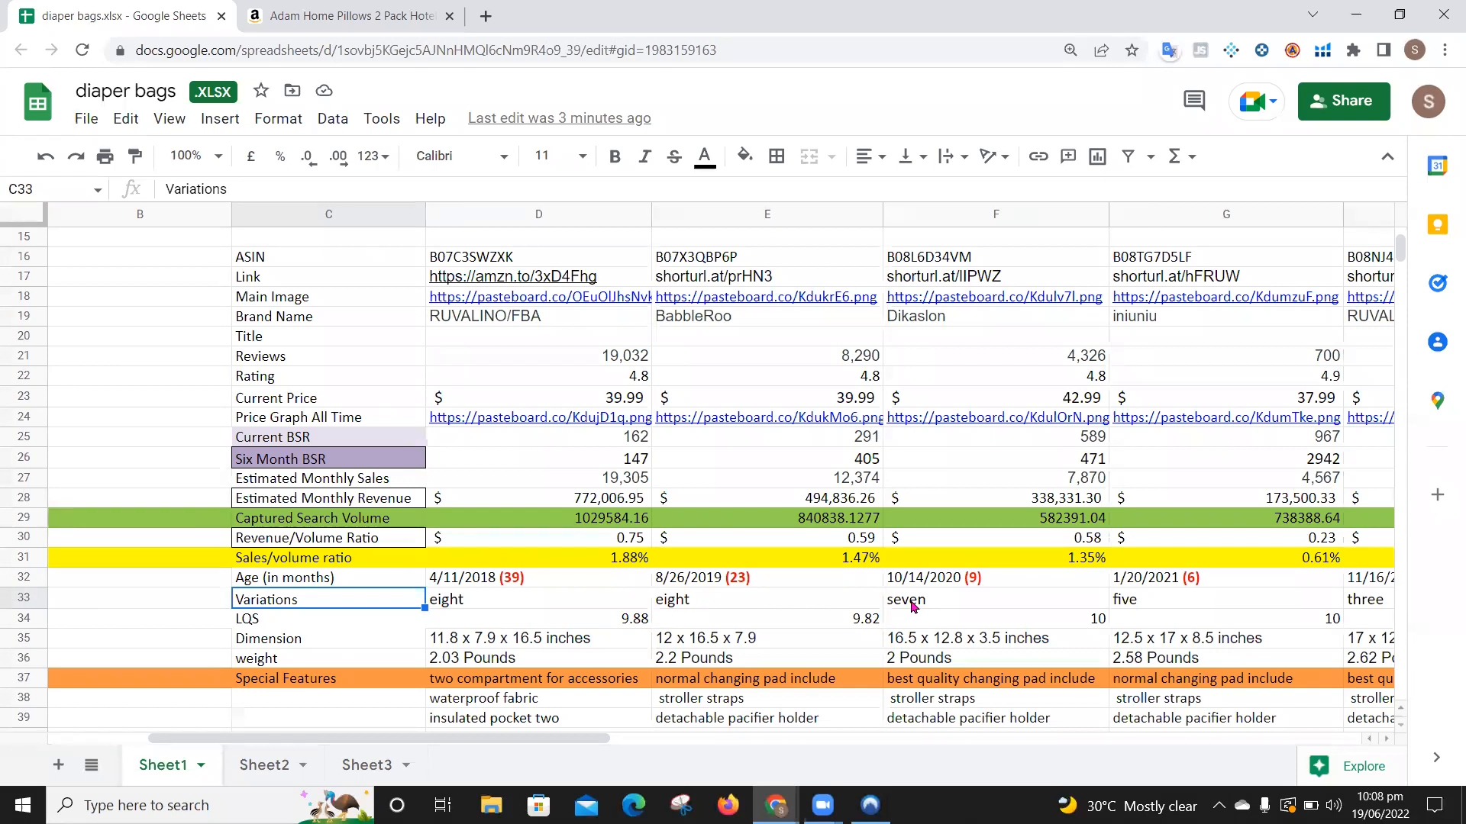
{"action": "left_click", "coordinate": [240, 625]}
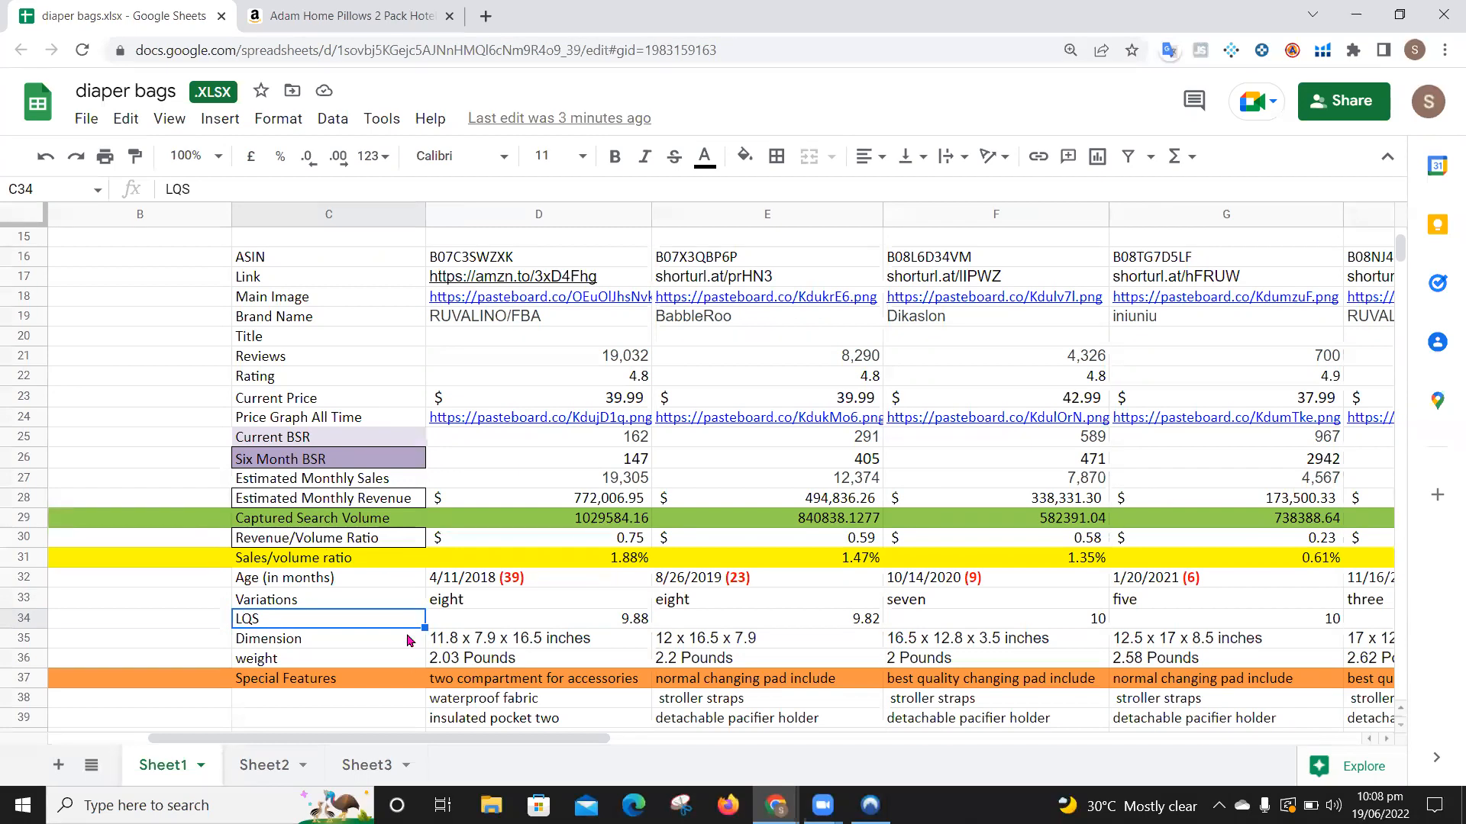
{"action": "key", "text": "Return"}
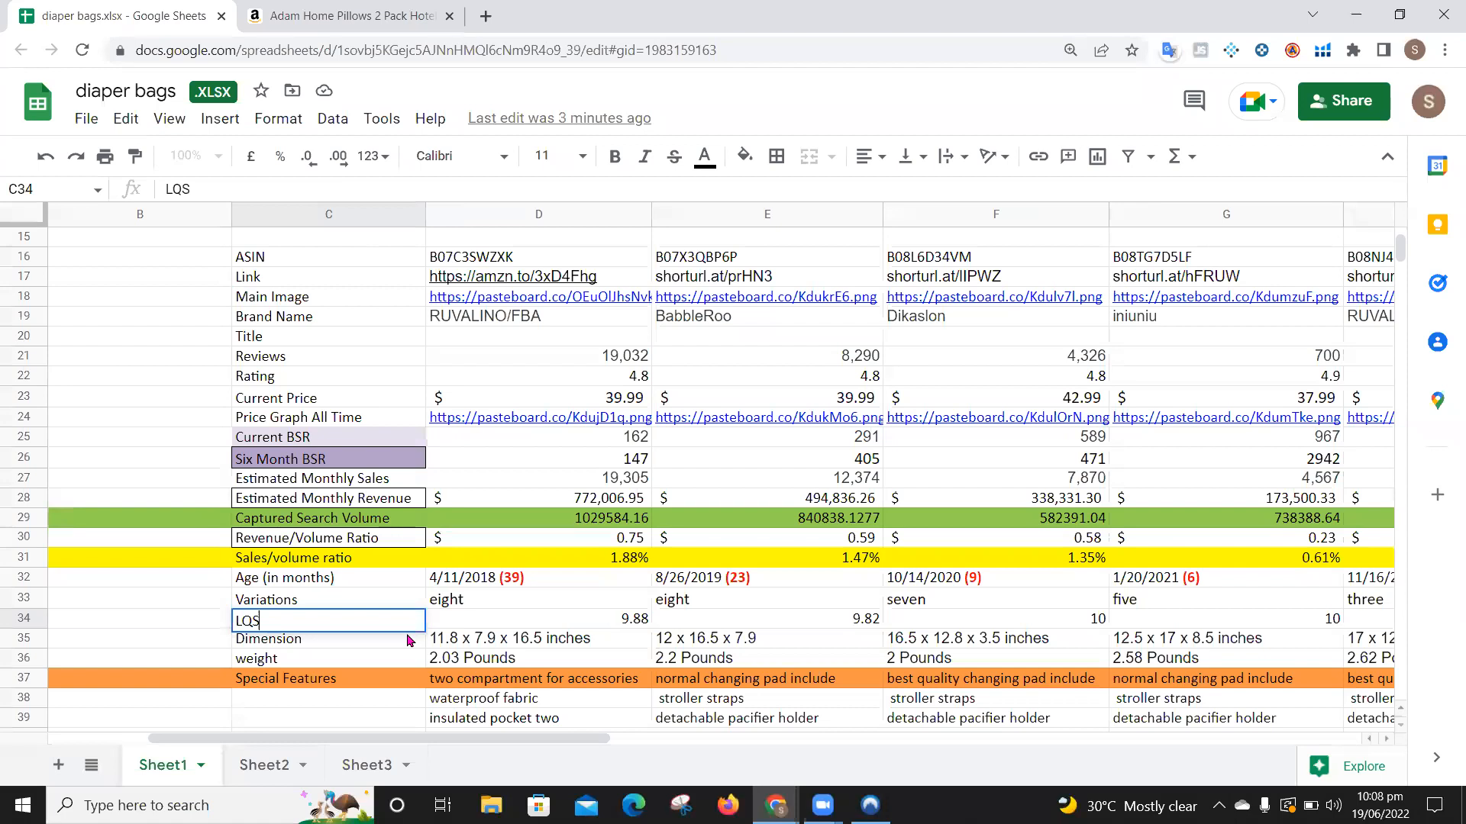
{"action": "key", "text": "BackSpace"}
{"action": "type", "text": "H"}
{"action": "key", "text": "Return"}
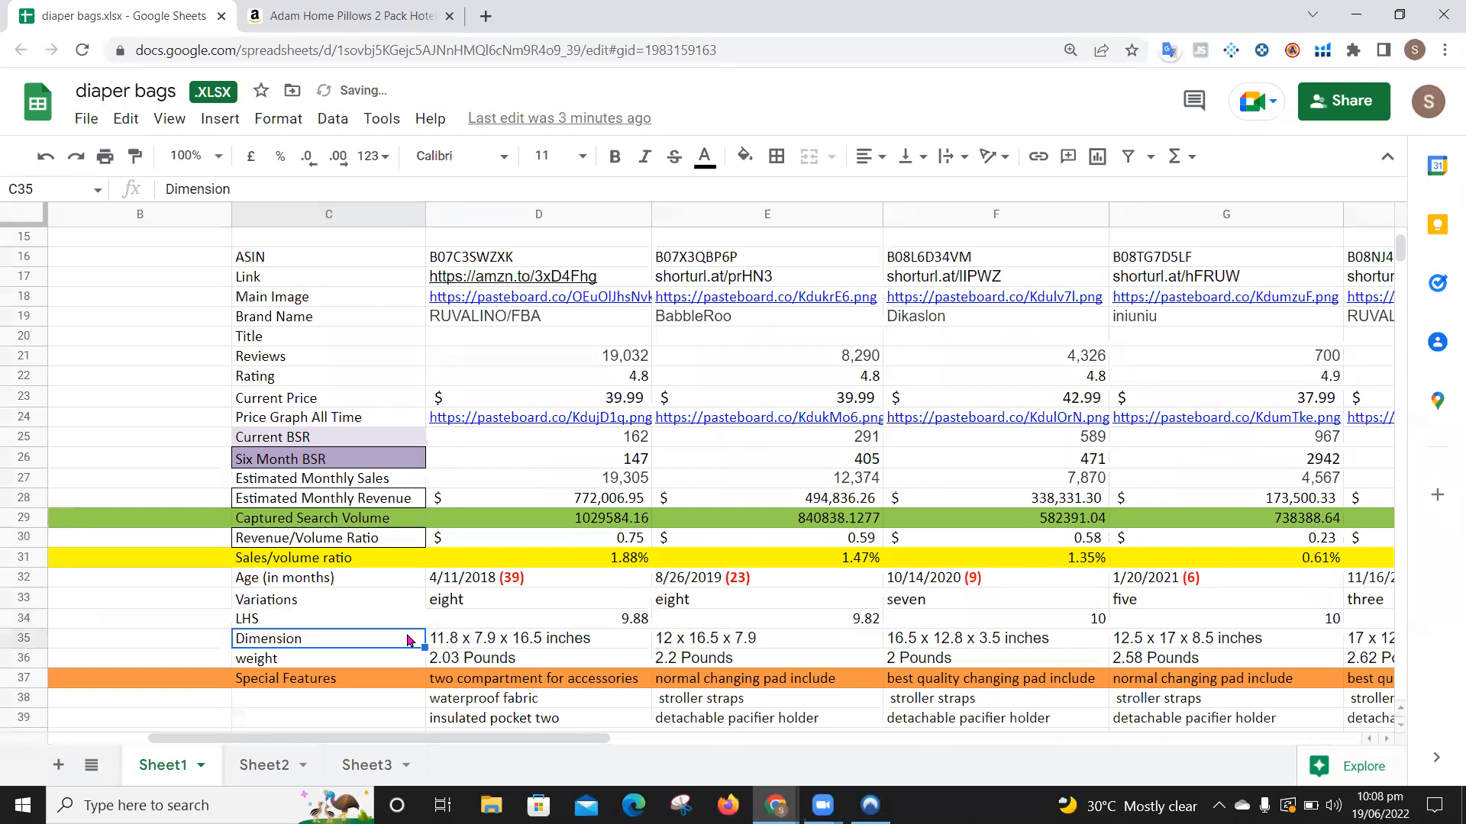
Step: Switch to the Amazon listing for Adam Home Pillows and expand its Listing Health Score breakdown
{"action": "left_click", "coordinate": [327, 9]}
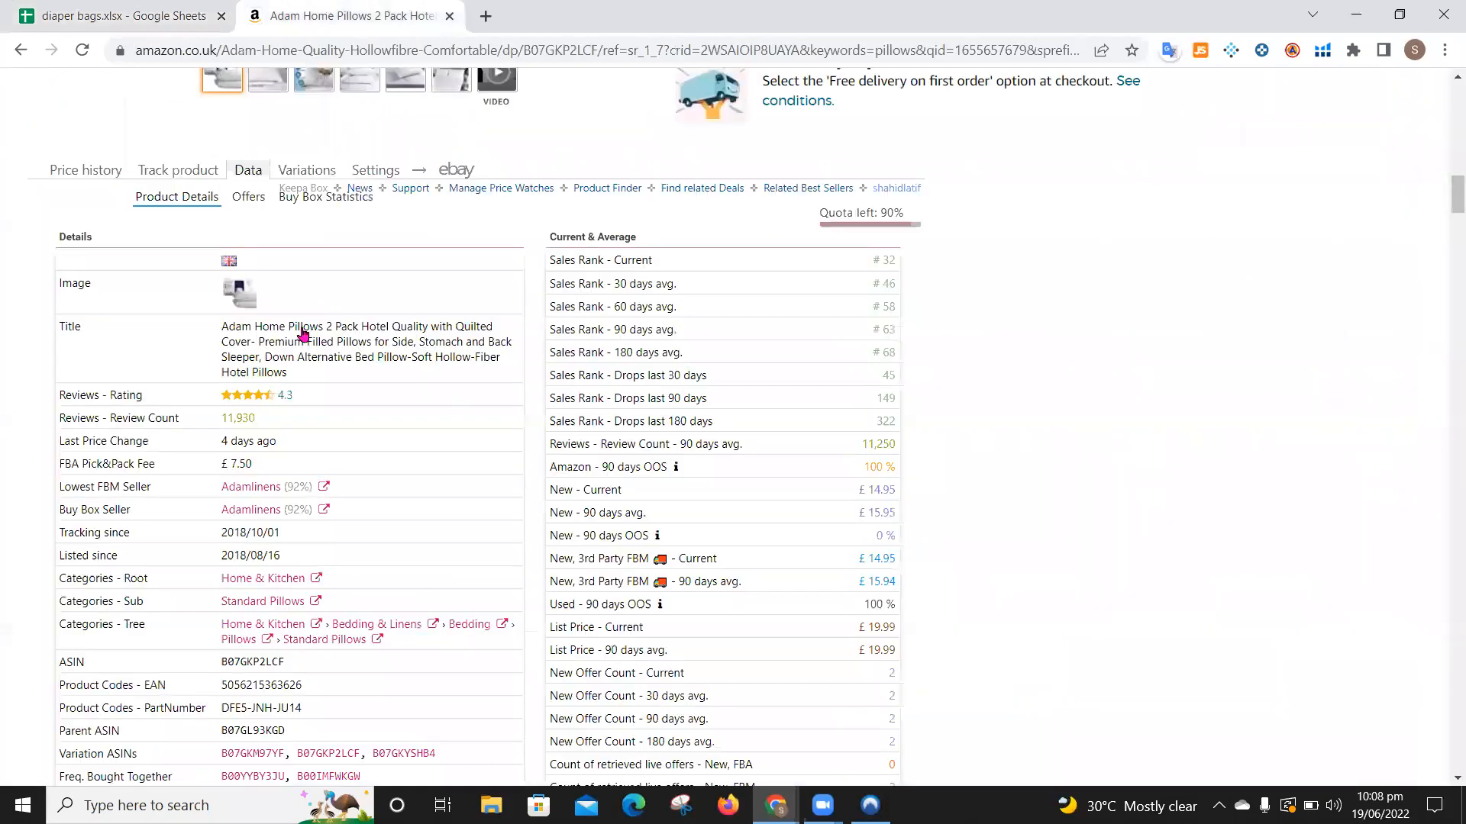
{"action": "scroll", "coordinate": [305, 331], "scroll_direction": "up", "scroll_amount": 8}
{"action": "scroll", "coordinate": [88, 438], "scroll_direction": "up", "scroll_amount": 5}
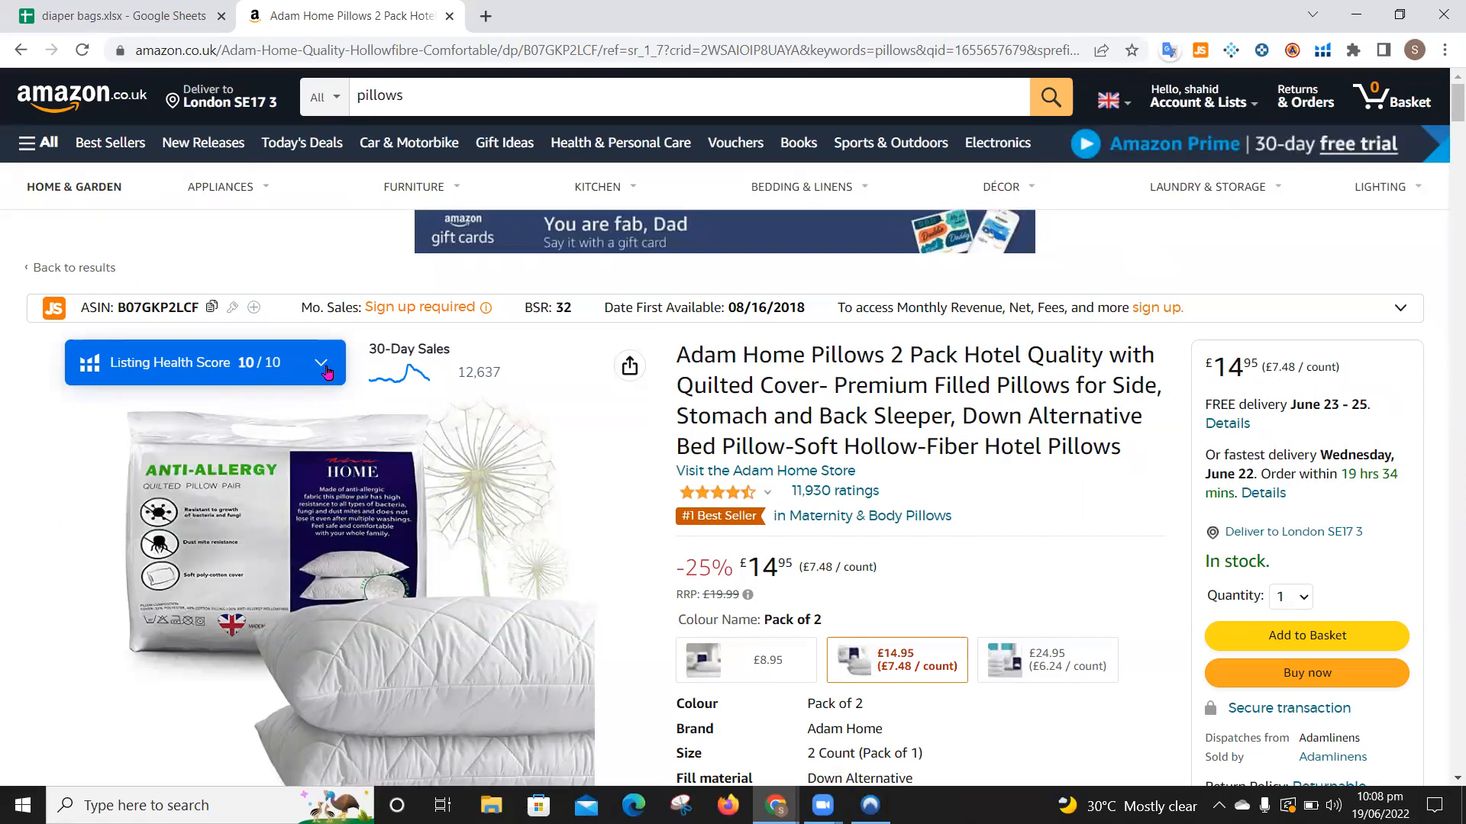
{"action": "left_click", "coordinate": [321, 364]}
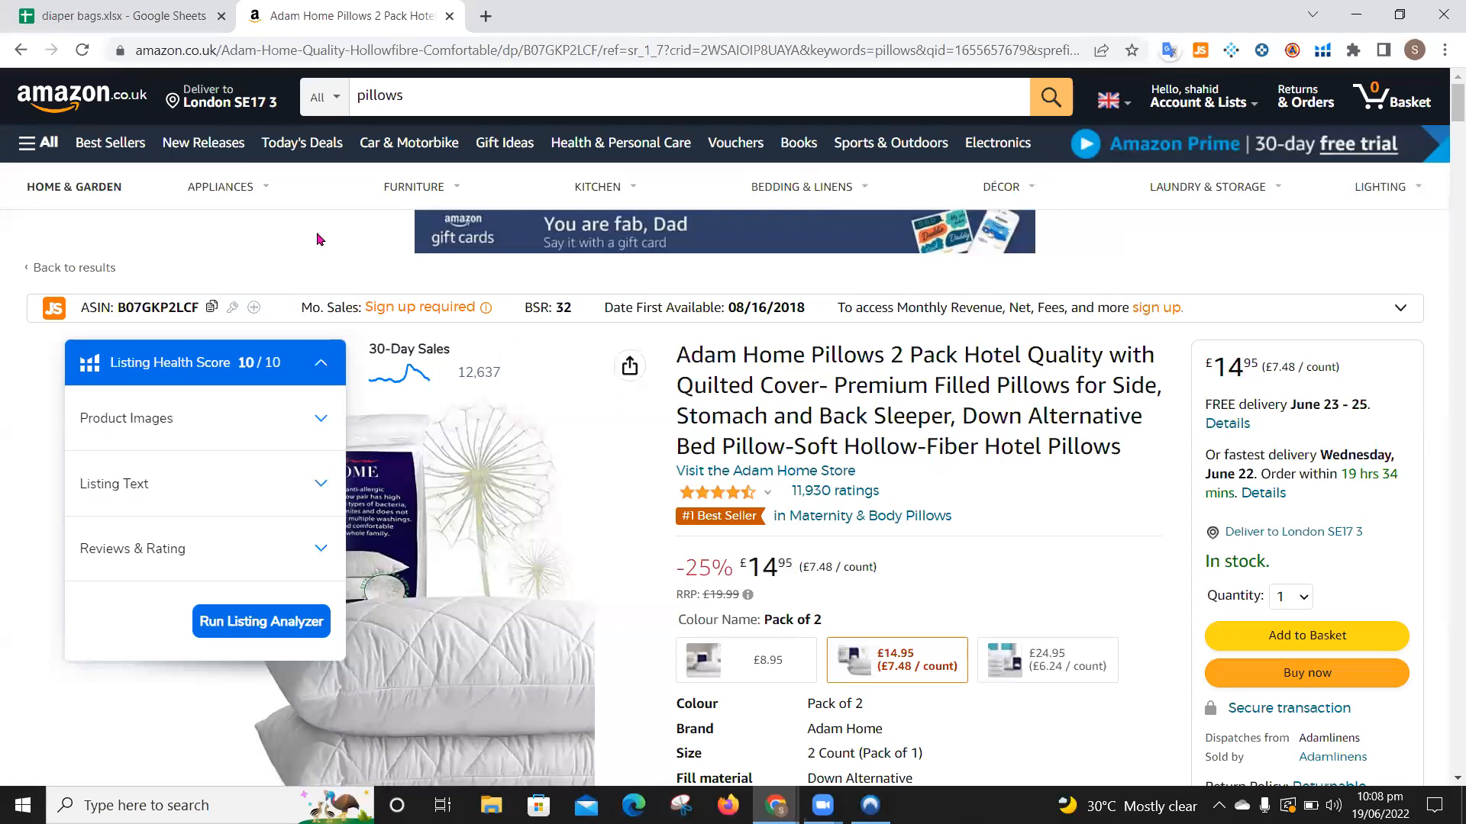
{"action": "left_click", "coordinate": [301, 212]}
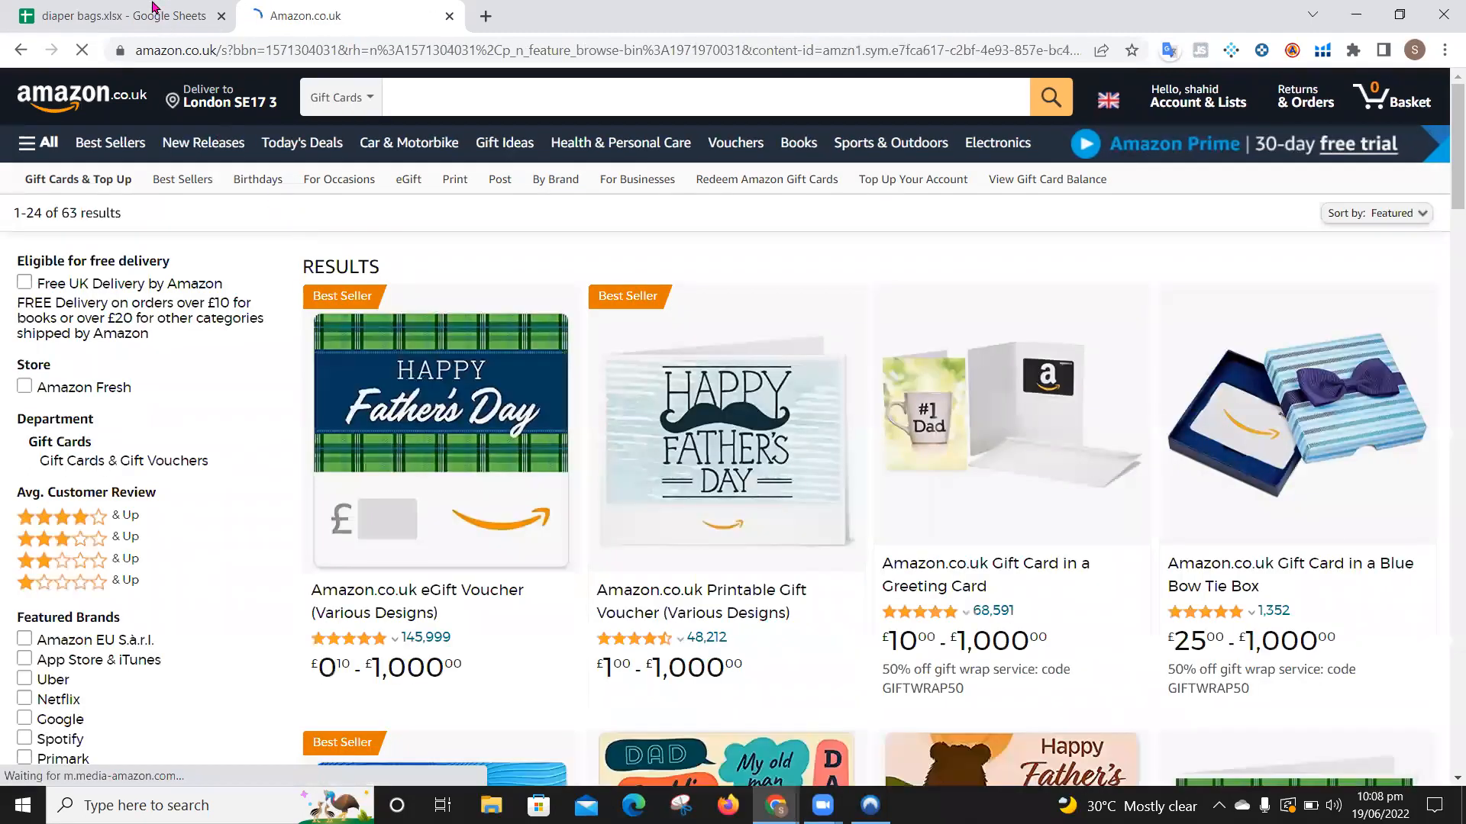
Step: Return to the diaper bags sheet and review the LHS, Dimension and weight rows for RUVALINO/FBA
{"action": "left_click", "coordinate": [122, 15]}
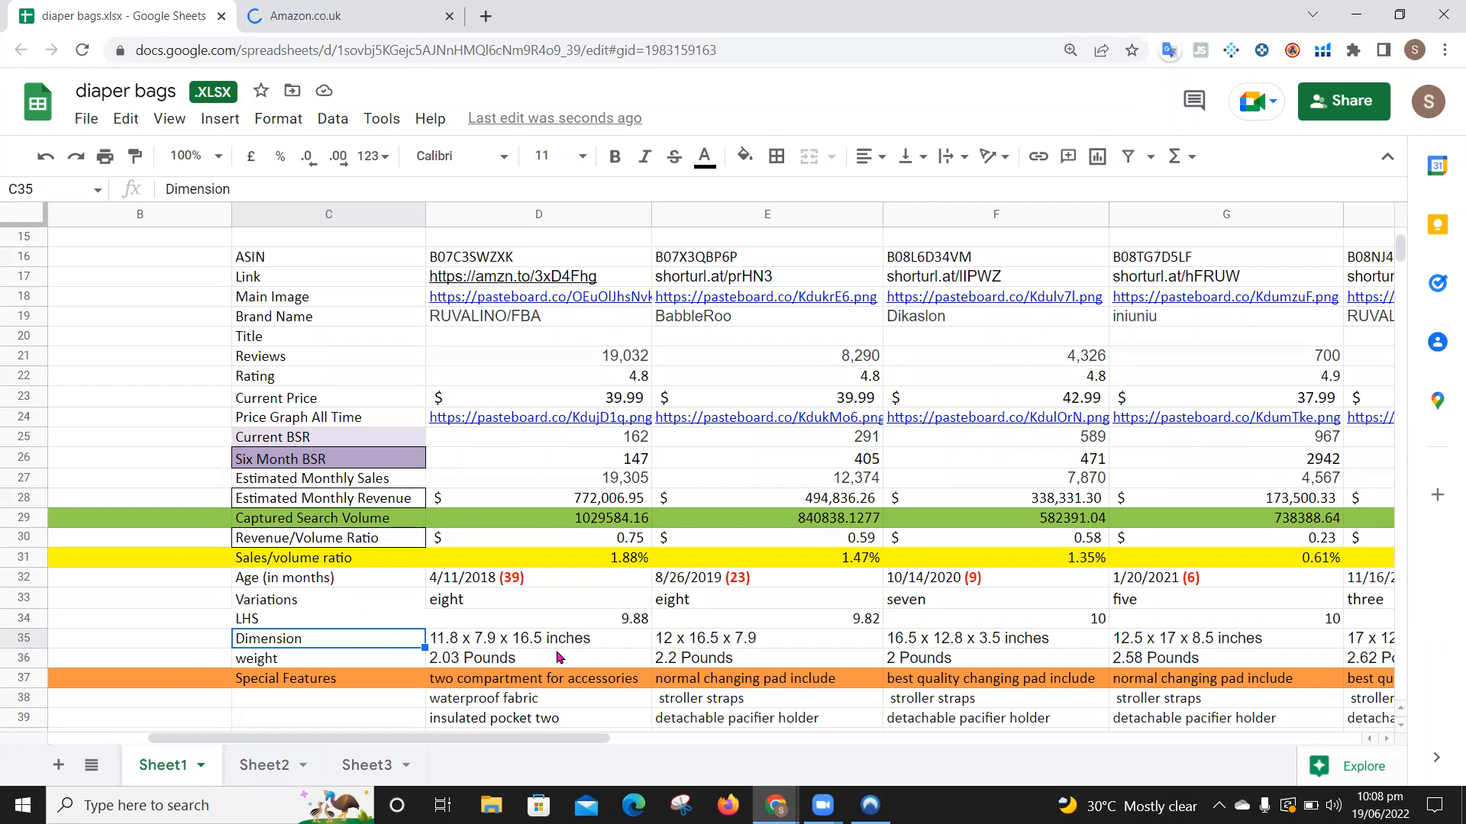
{"action": "left_click", "coordinate": [640, 616]}
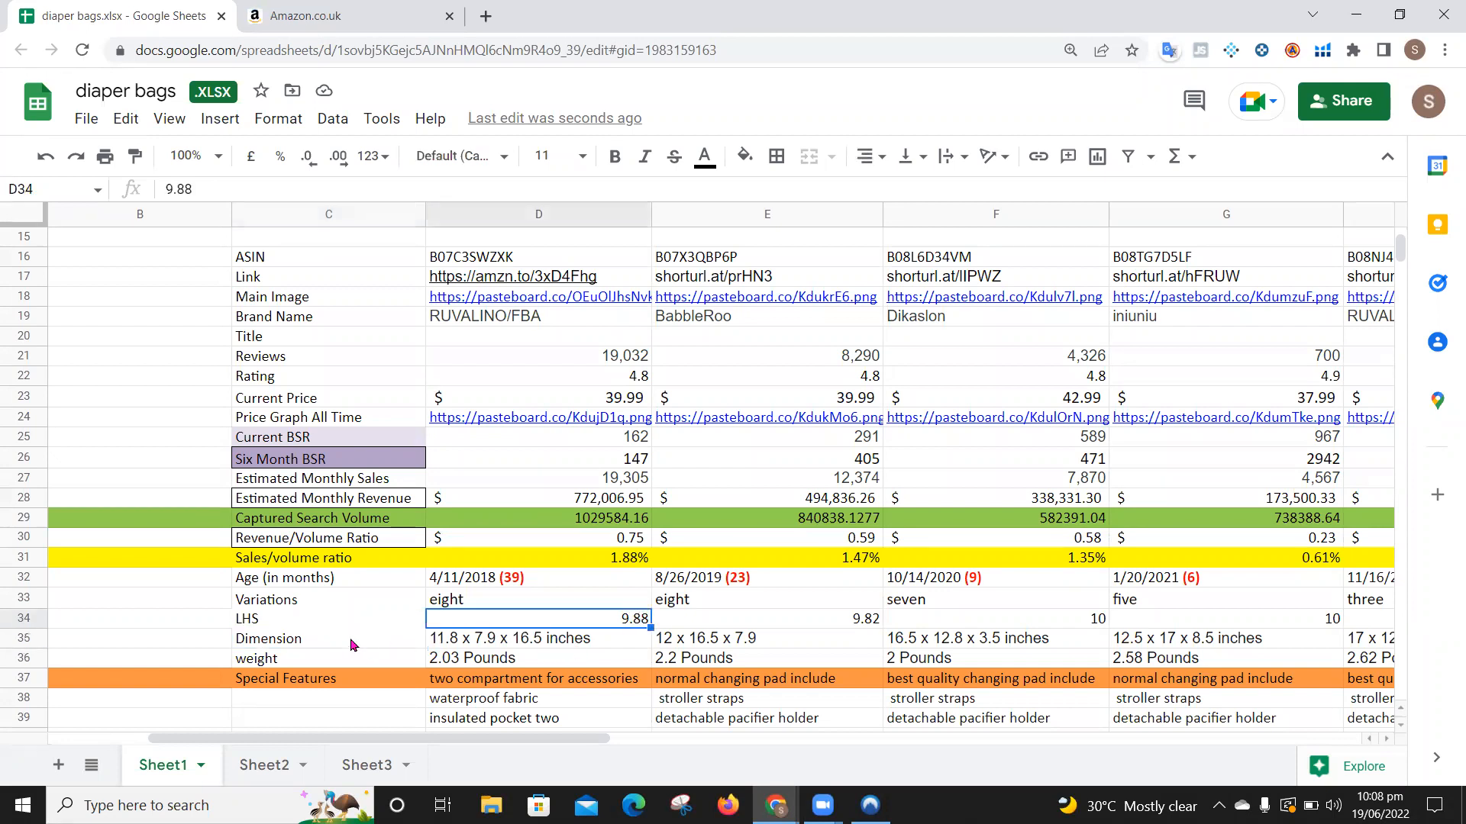
{"action": "left_click", "coordinate": [302, 643]}
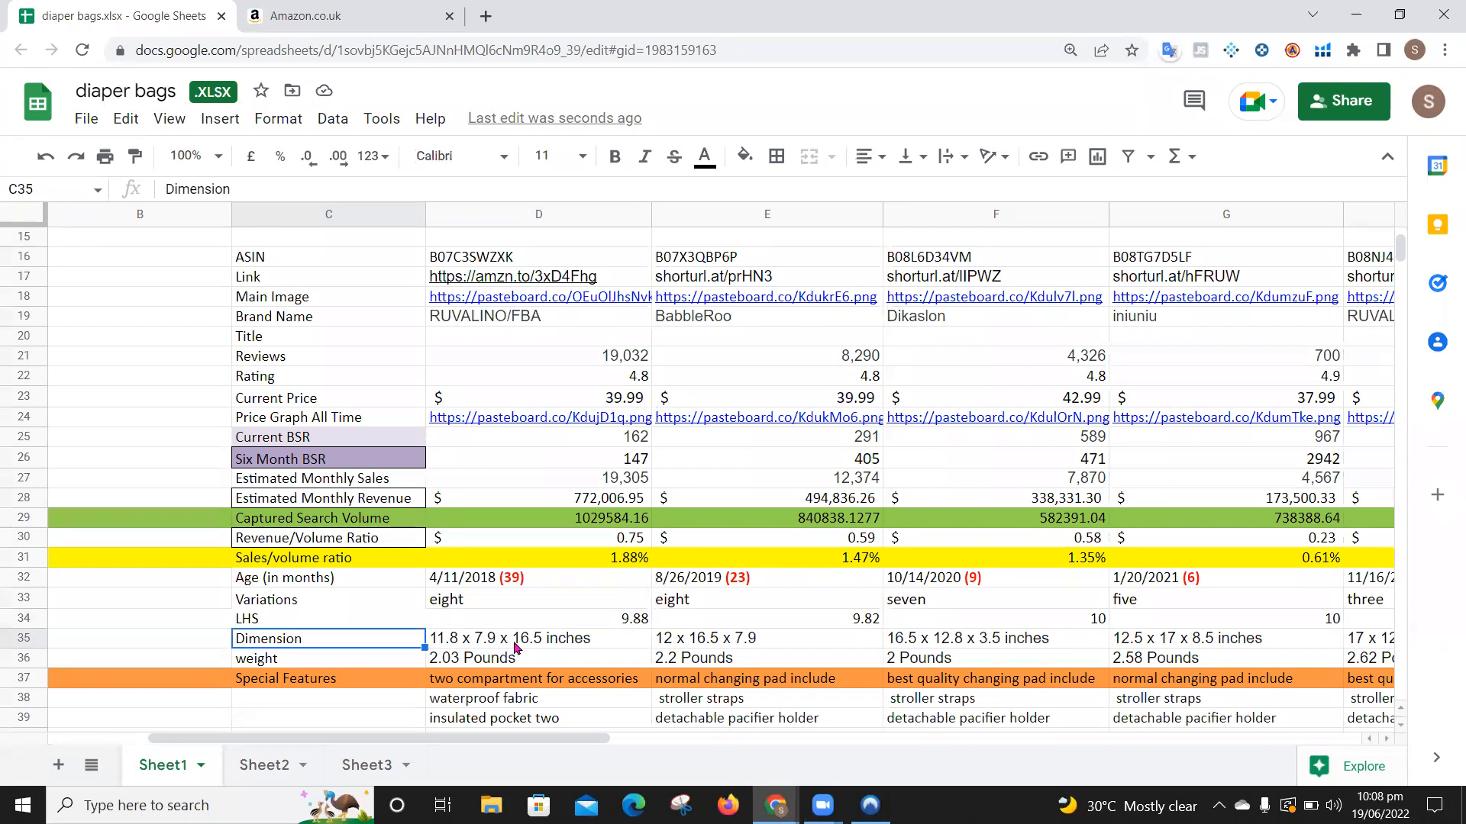
{"action": "left_click", "coordinate": [516, 648]}
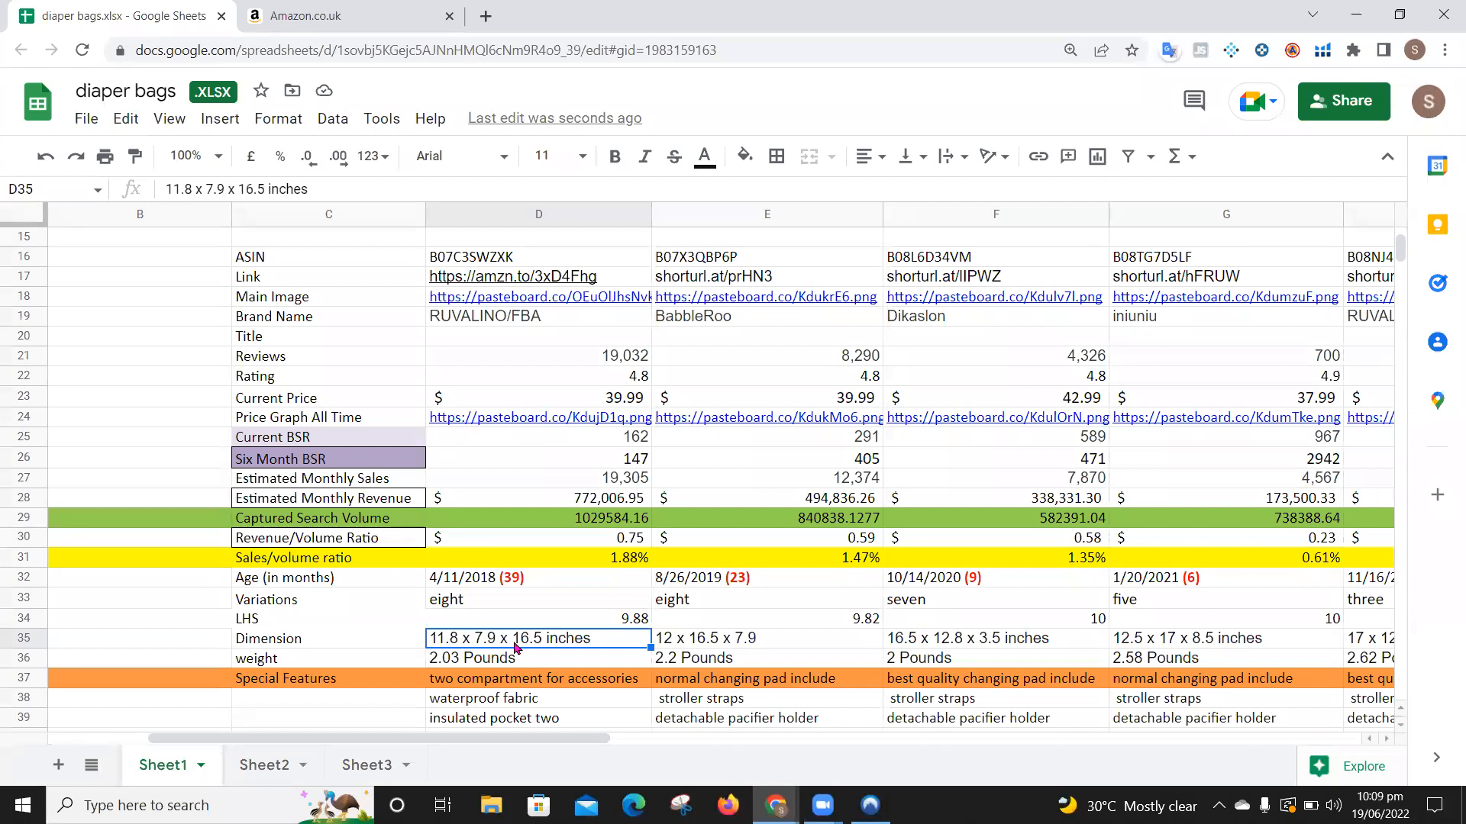
{"action": "left_click", "coordinate": [268, 663]}
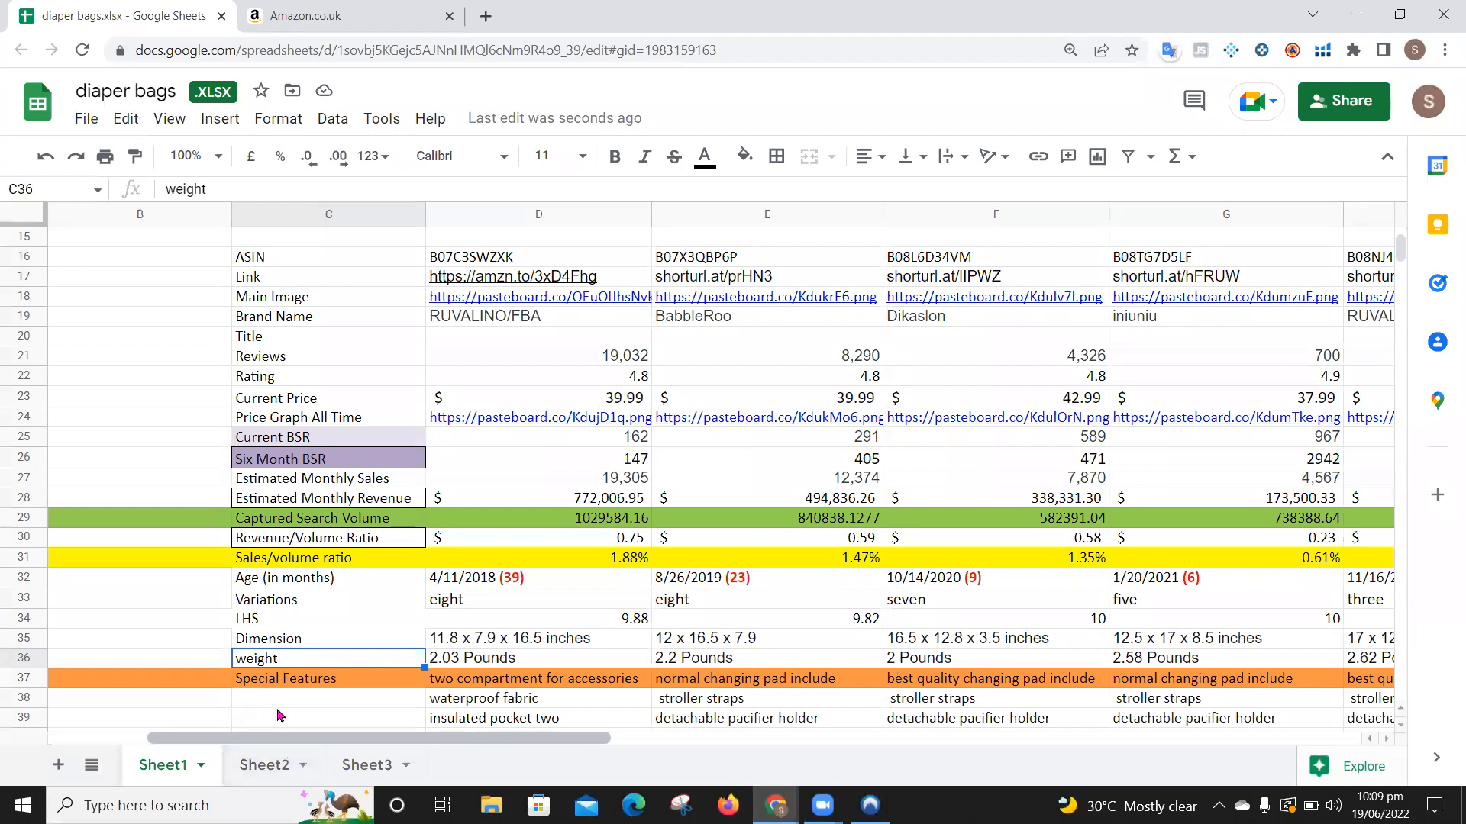
Step: Review the Special Features listed from row 37 down for RUVALINO/FBA, BabbleRoo and Dikaslon
{"action": "left_click", "coordinate": [295, 684]}
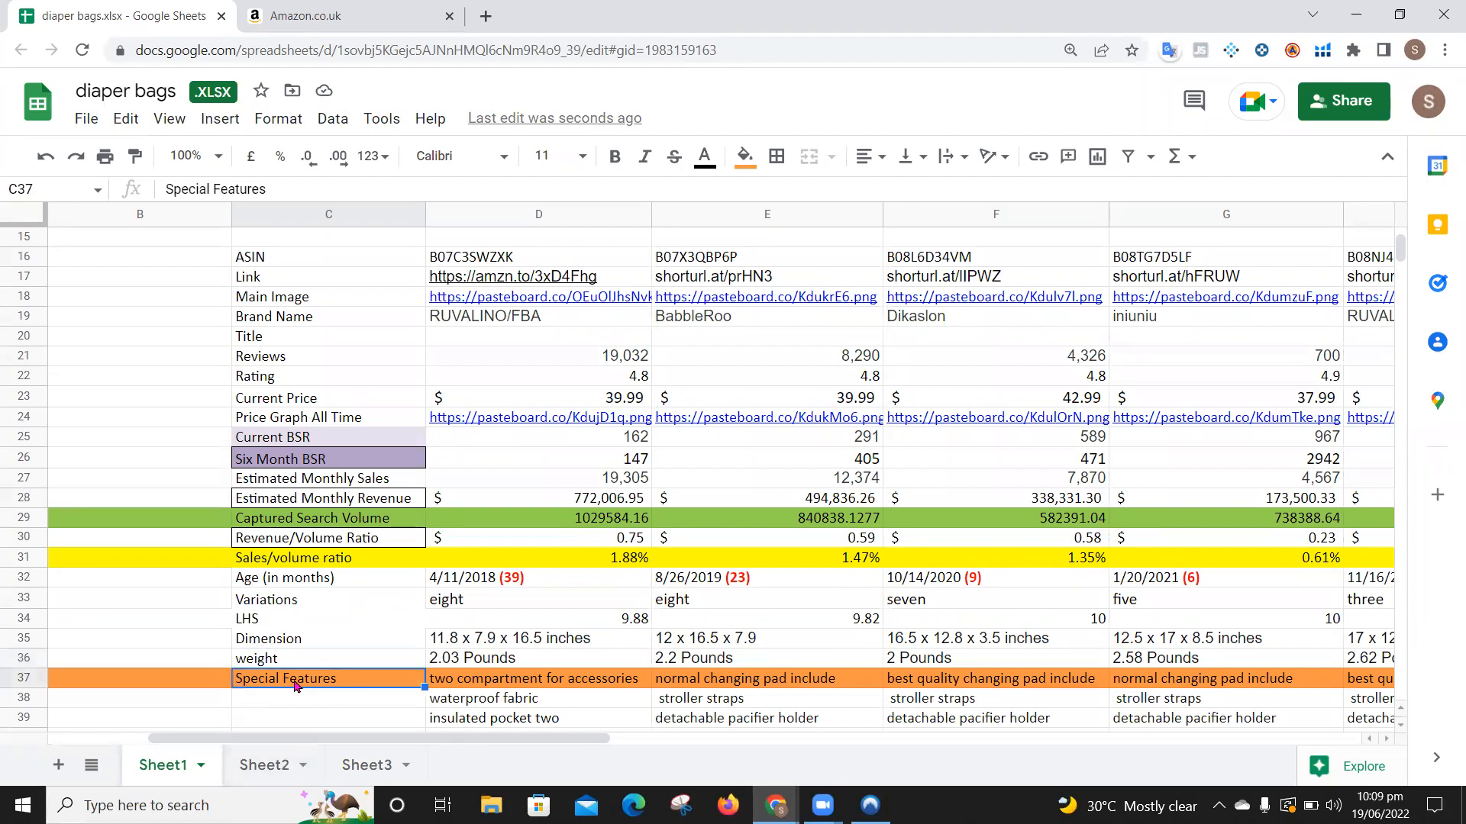
{"action": "scroll", "coordinate": [295, 685], "scroll_direction": "down", "scroll_amount": 1}
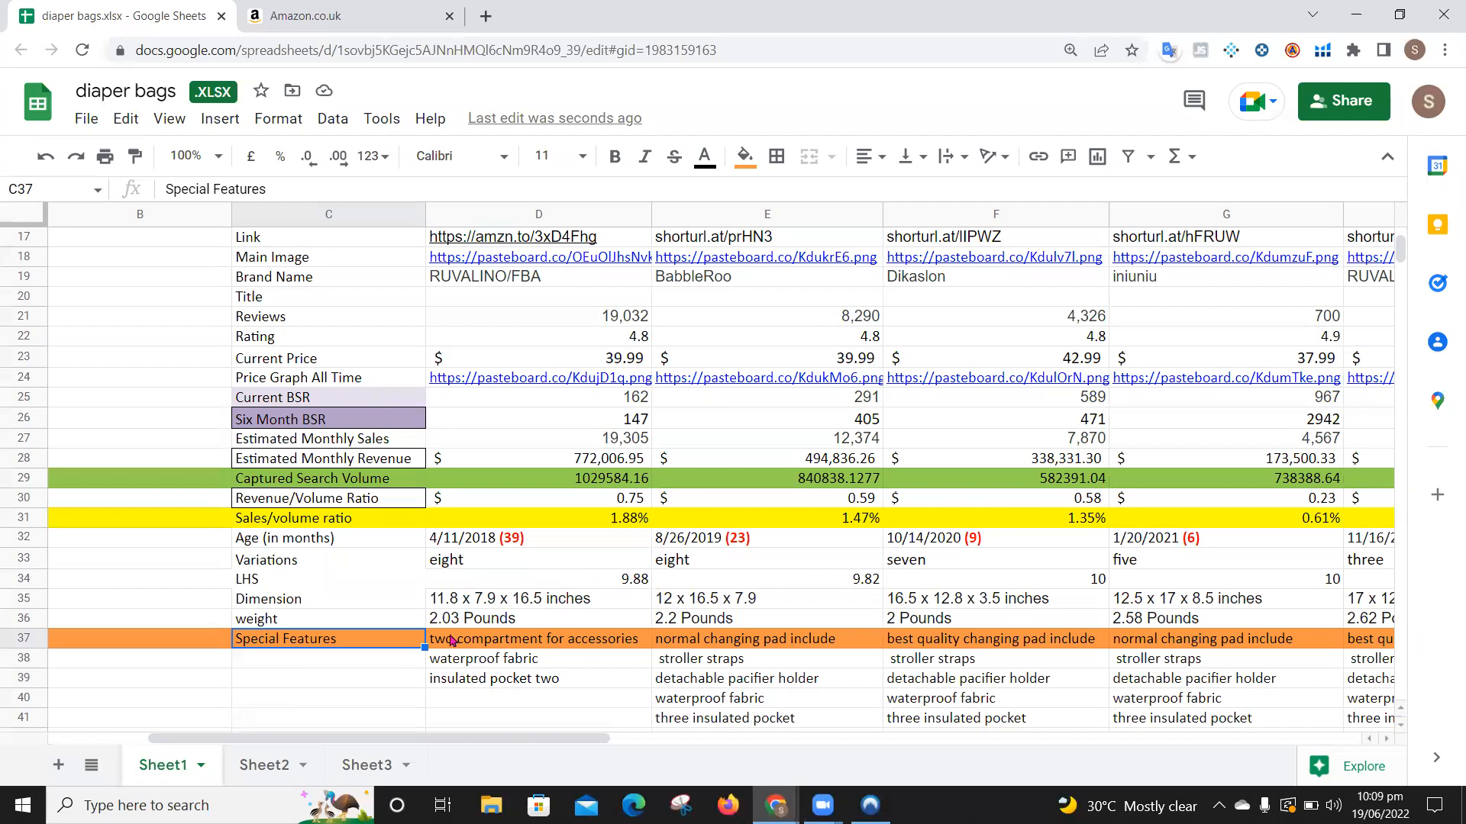
{"action": "left_click", "coordinate": [473, 644]}
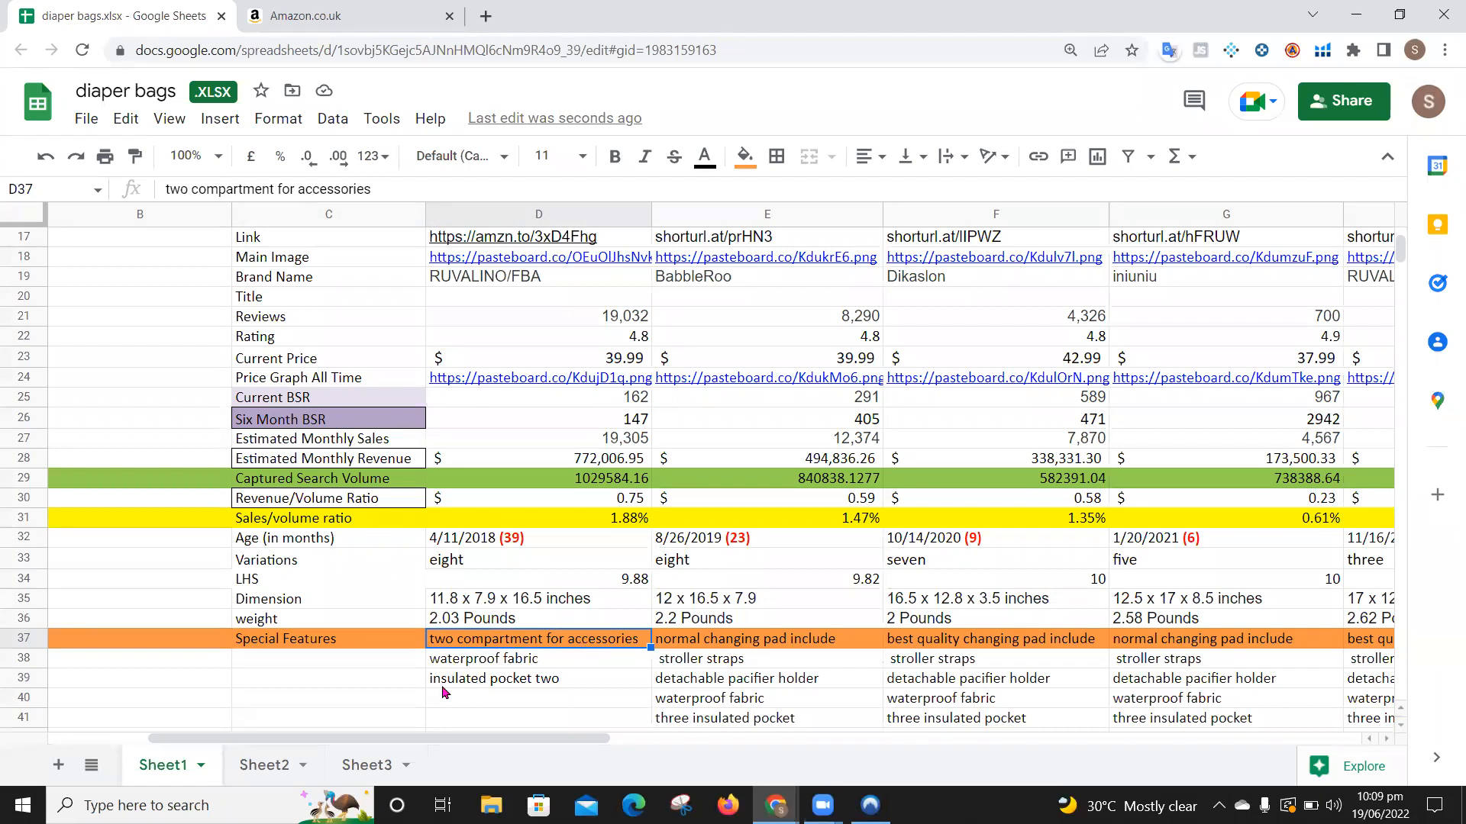
{"action": "left_click", "coordinate": [701, 646]}
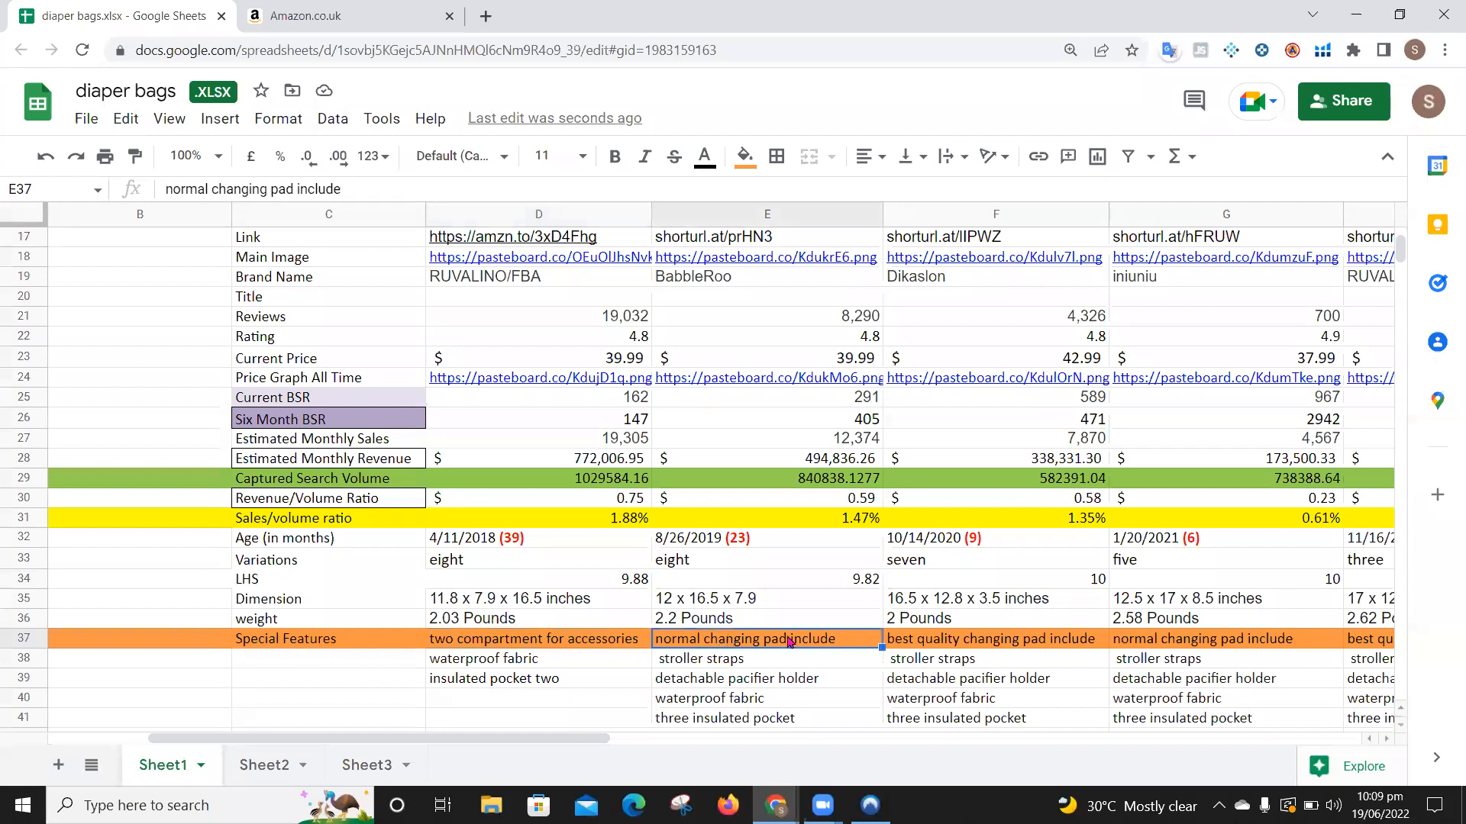
{"action": "left_click", "coordinate": [932, 647]}
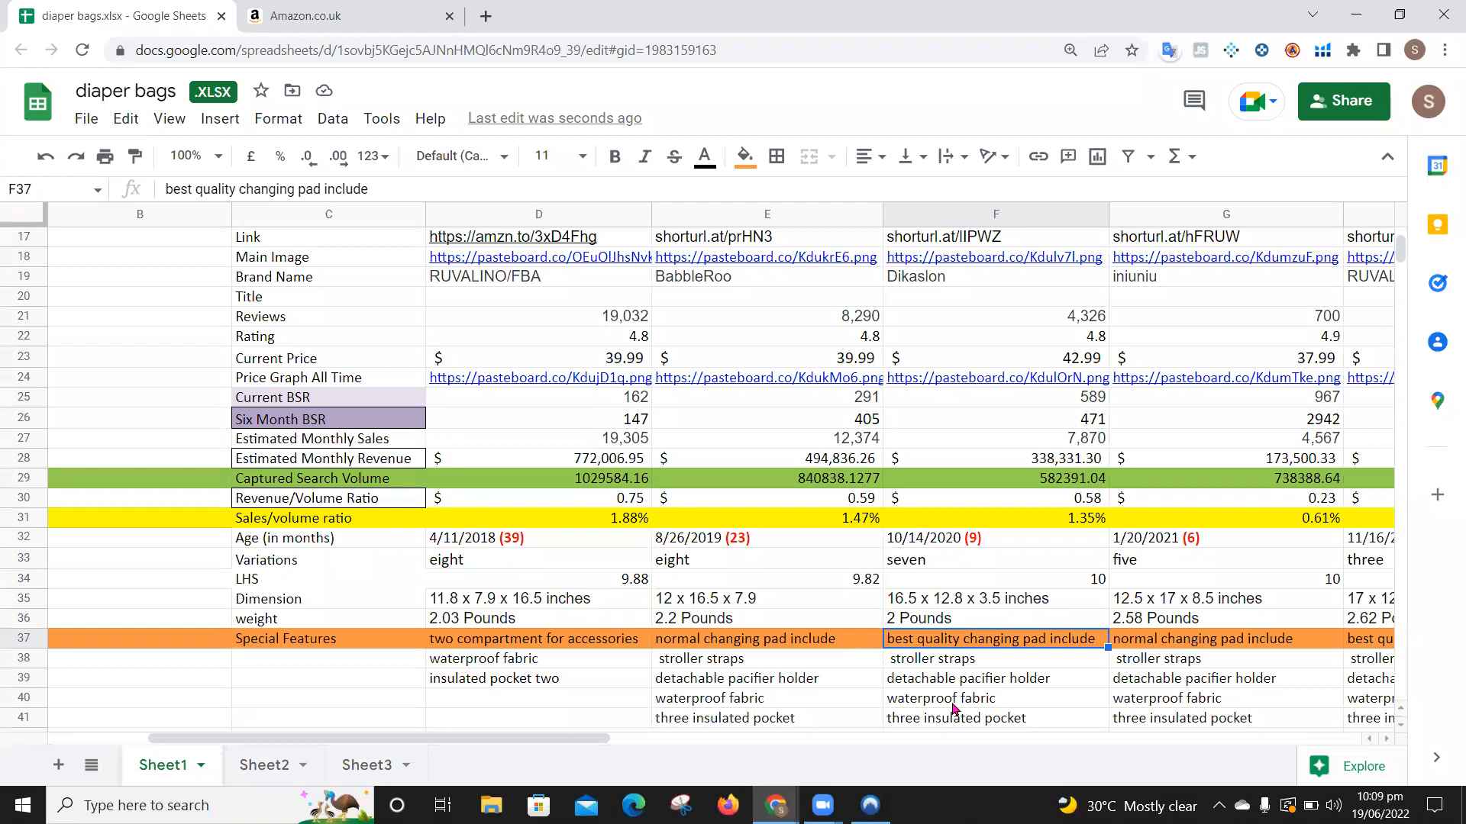
Step: Read the special features in row 38 from Dikaslon across to Realer, ending on Realer's feature in K37
{"action": "left_click", "coordinate": [924, 666]}
{"action": "key", "text": "Right"}
{"action": "key", "text": "Right"}
{"action": "key", "text": "Right"}
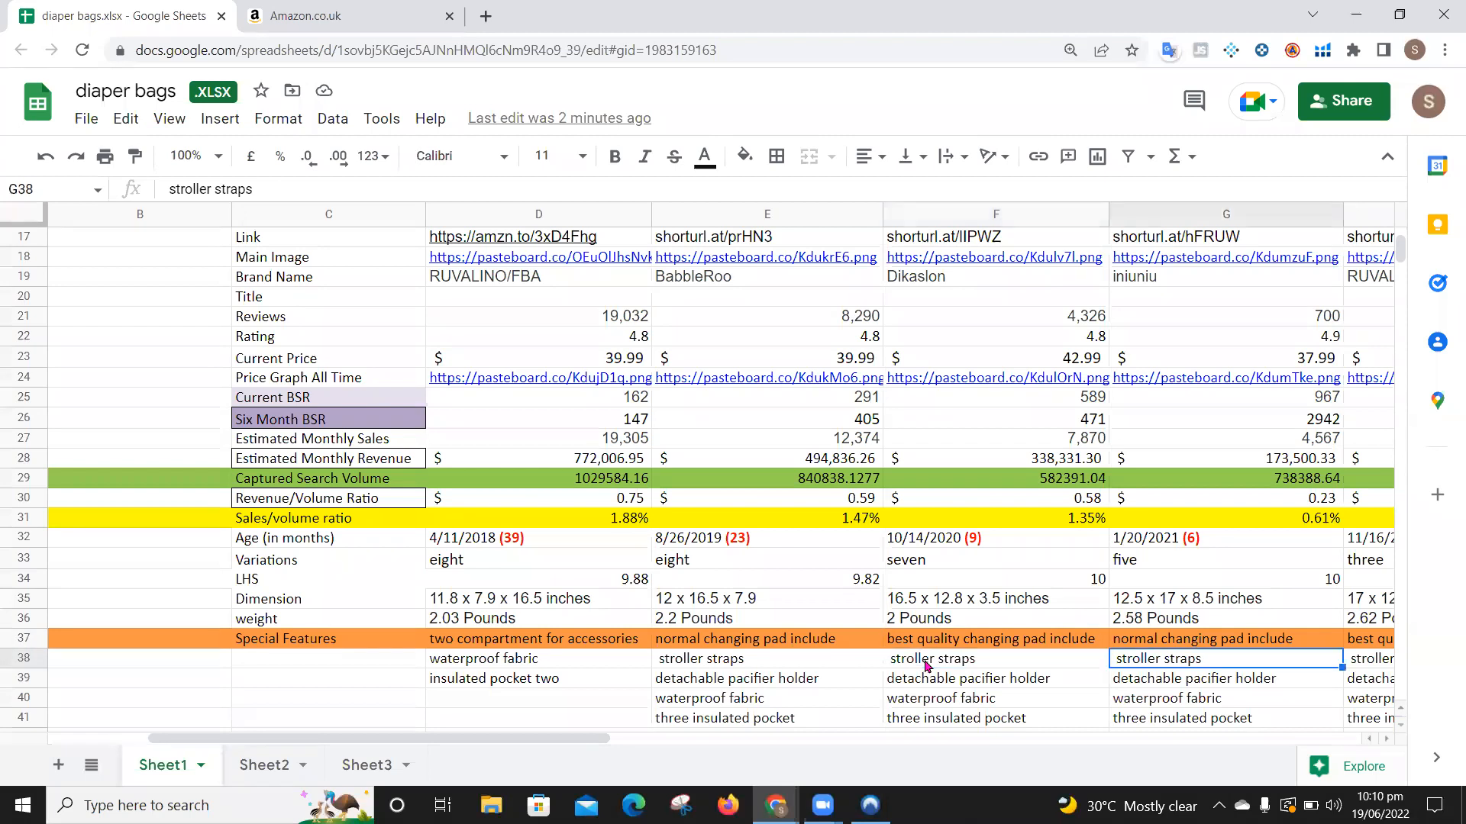
{"action": "key", "text": "Right"}
{"action": "key", "text": "Right"}
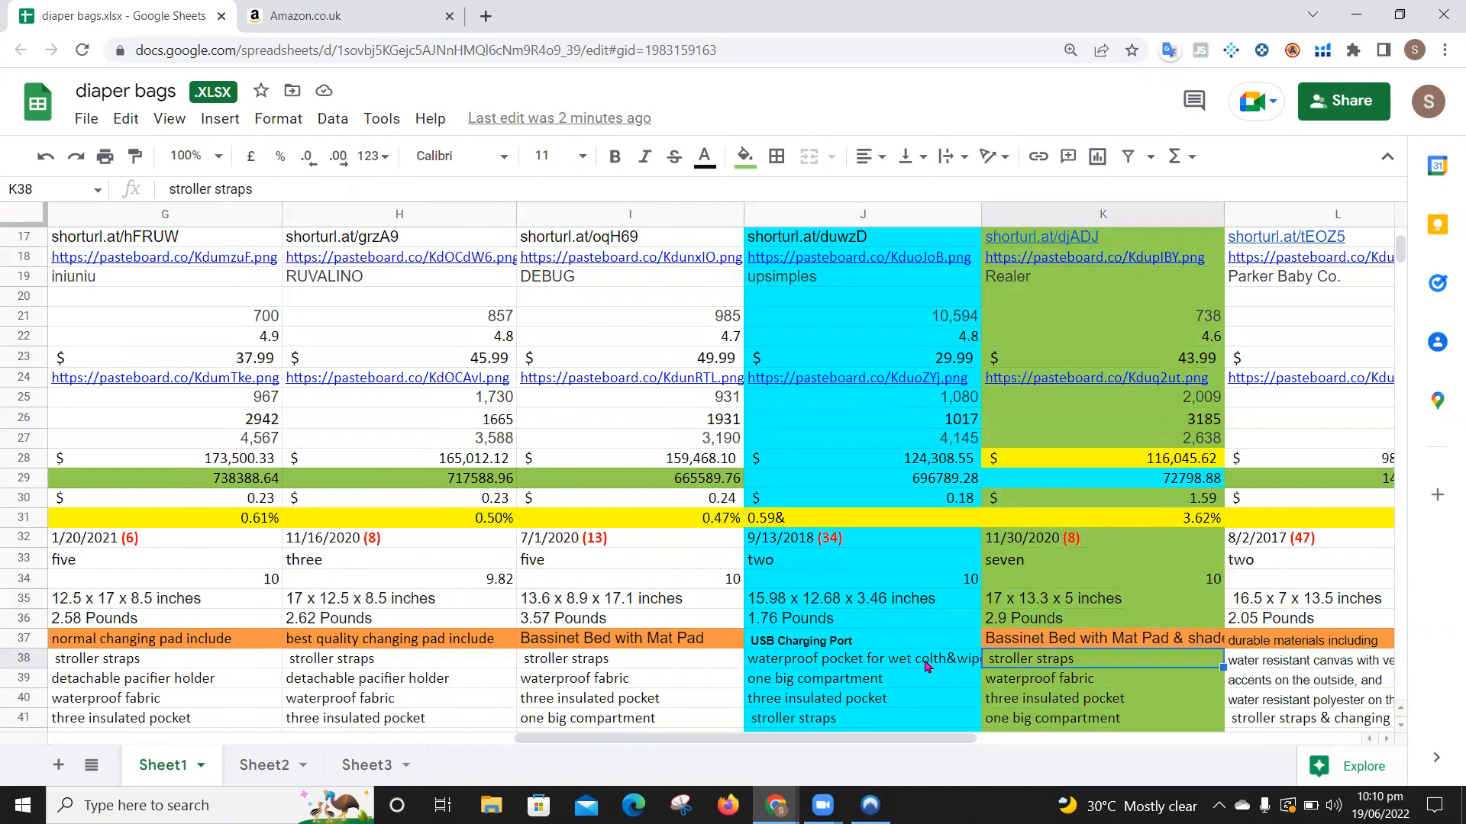
{"action": "key", "text": "Up"}
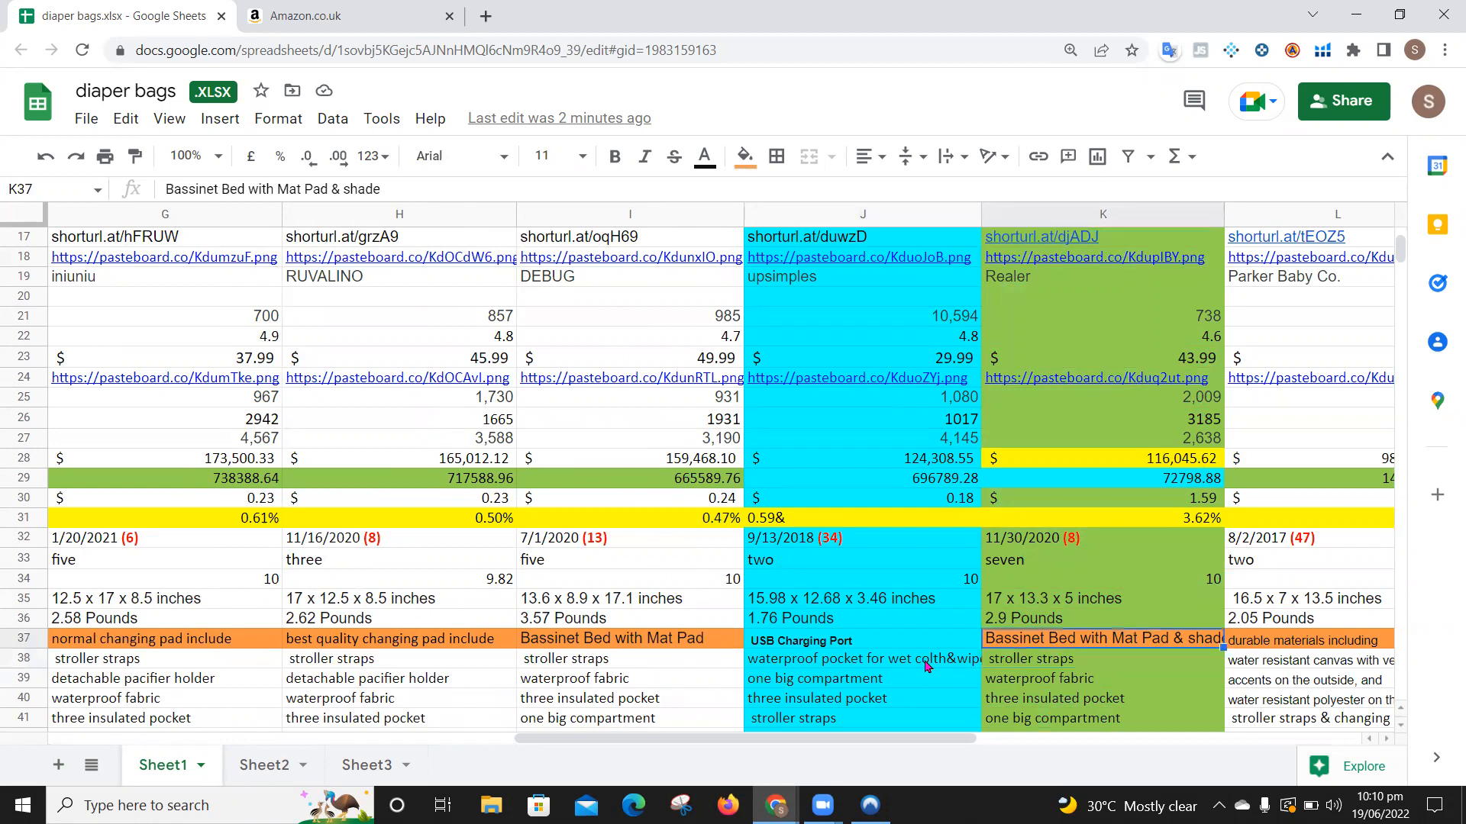
Step: Compare the Dimension and weight of Realer in column K with those of upsimples in column J
{"action": "left_click", "coordinate": [1054, 602]}
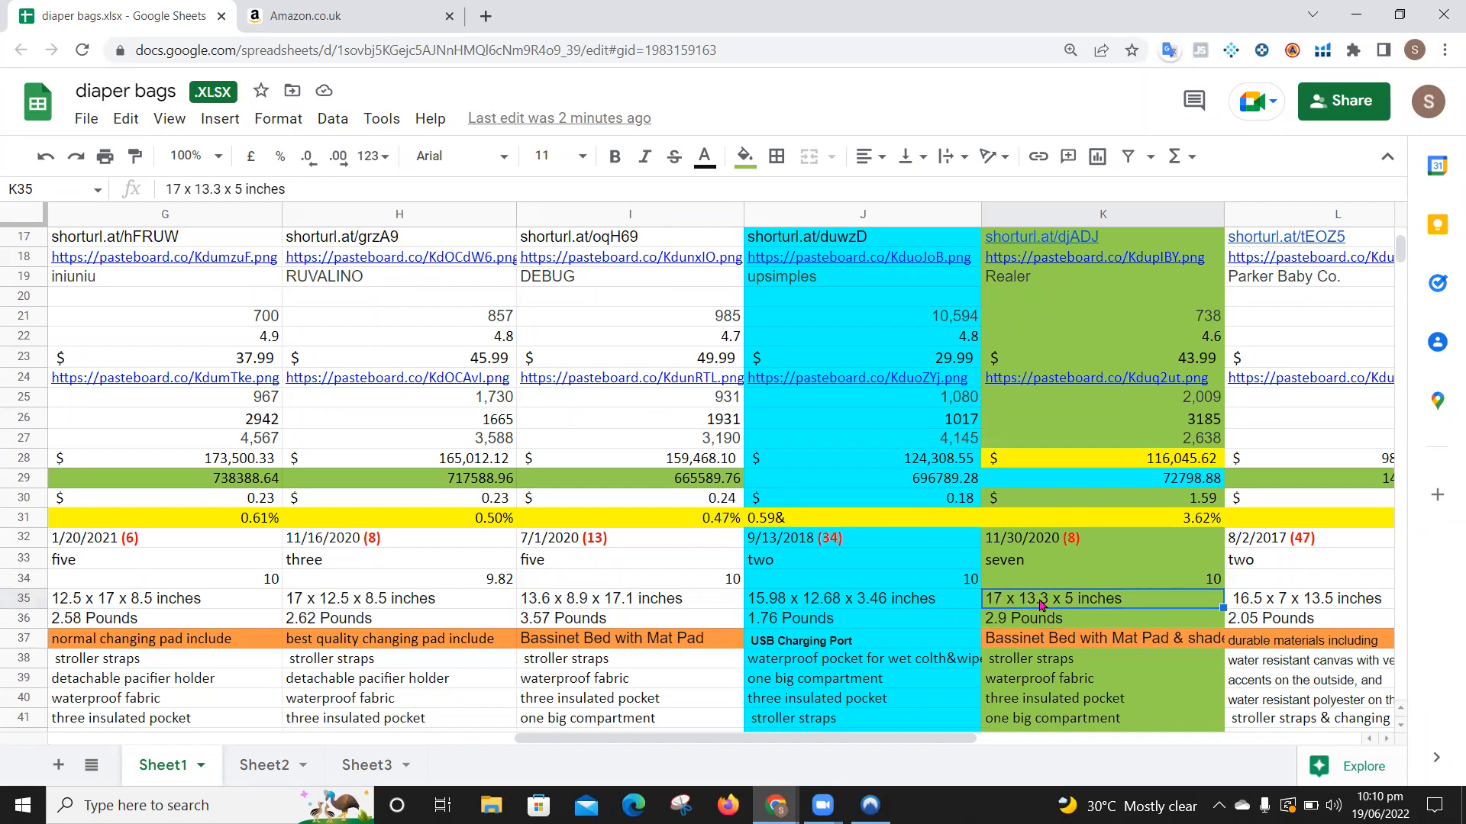
{"action": "left_click", "coordinate": [772, 602]}
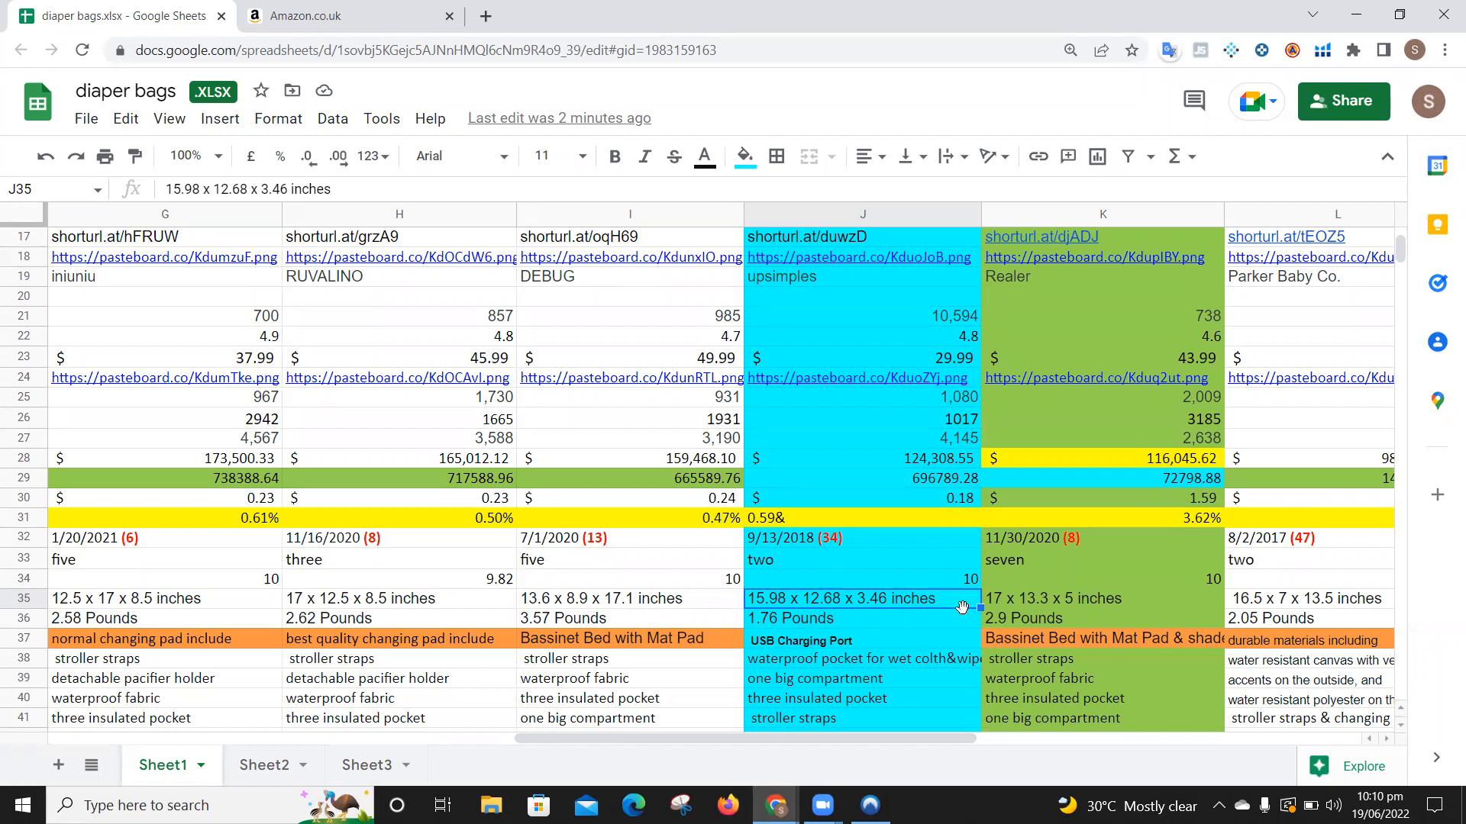
{"action": "left_click", "coordinate": [1029, 622]}
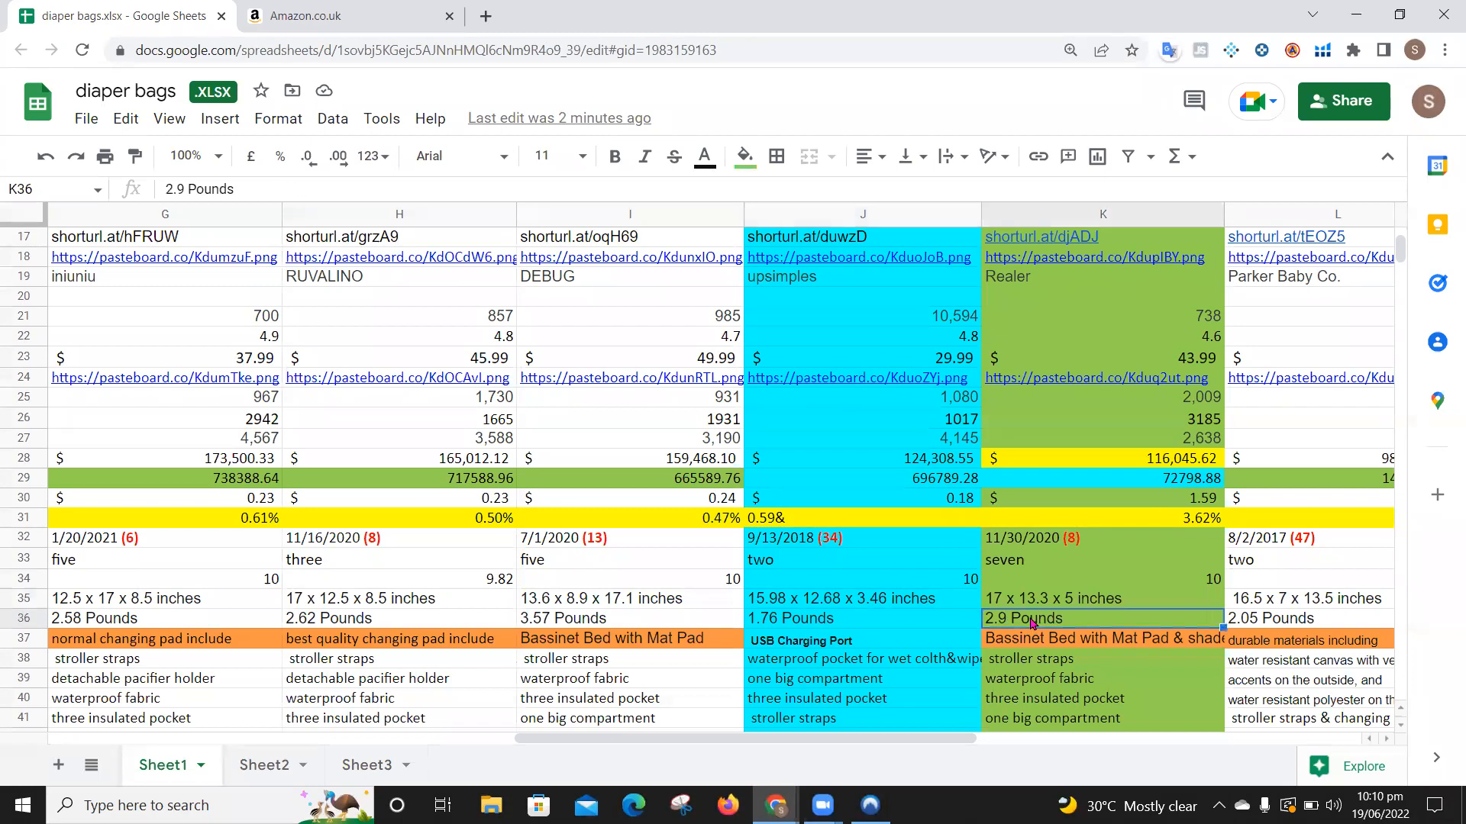
{"action": "left_click", "coordinate": [823, 627]}
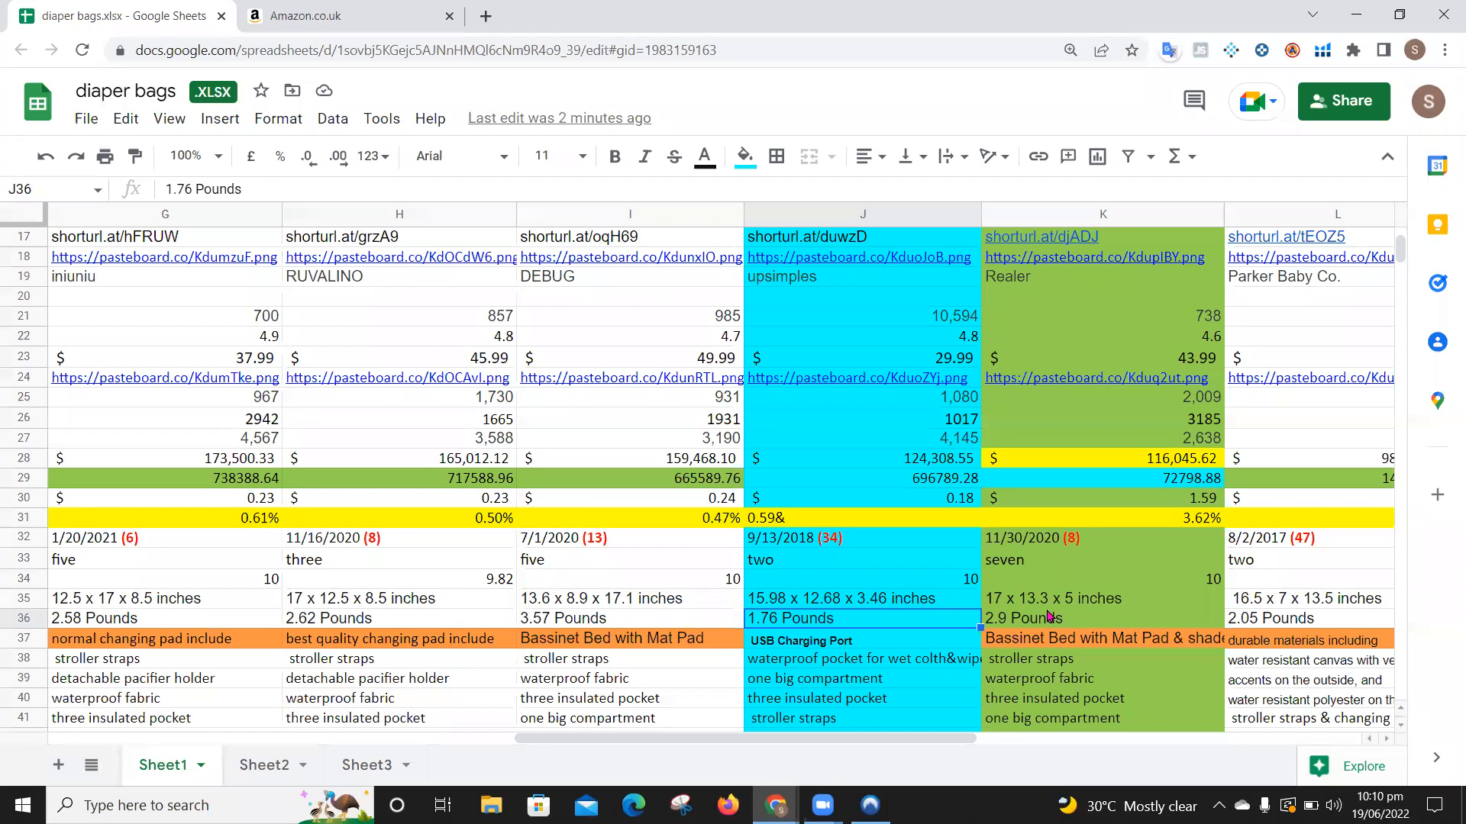
Step: Compare upsimples' special feature in J37 with Realer's remaining features from K39 down to the percentage in K44
{"action": "left_click", "coordinate": [829, 646]}
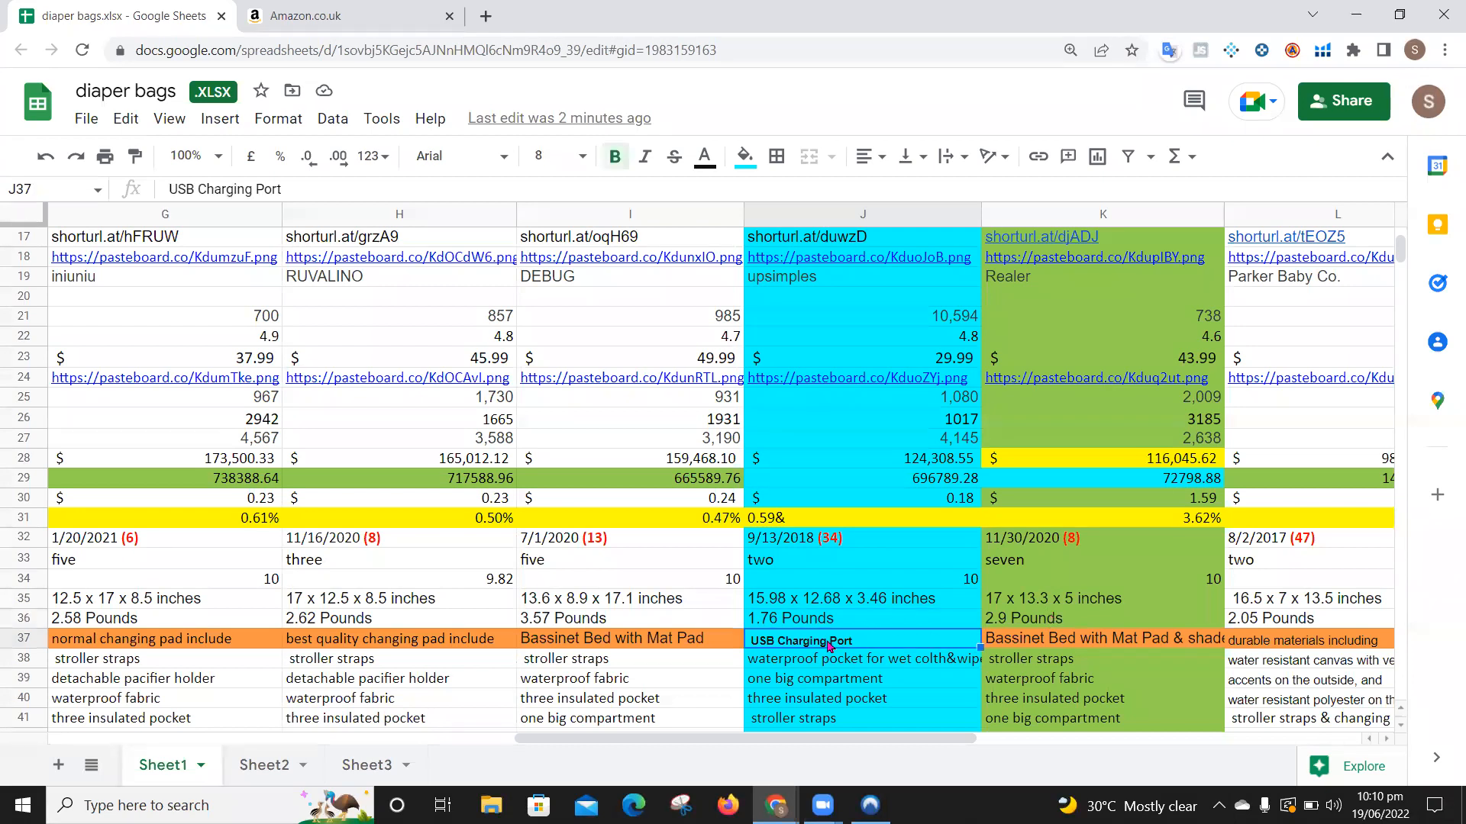
{"action": "left_click", "coordinate": [1027, 696]}
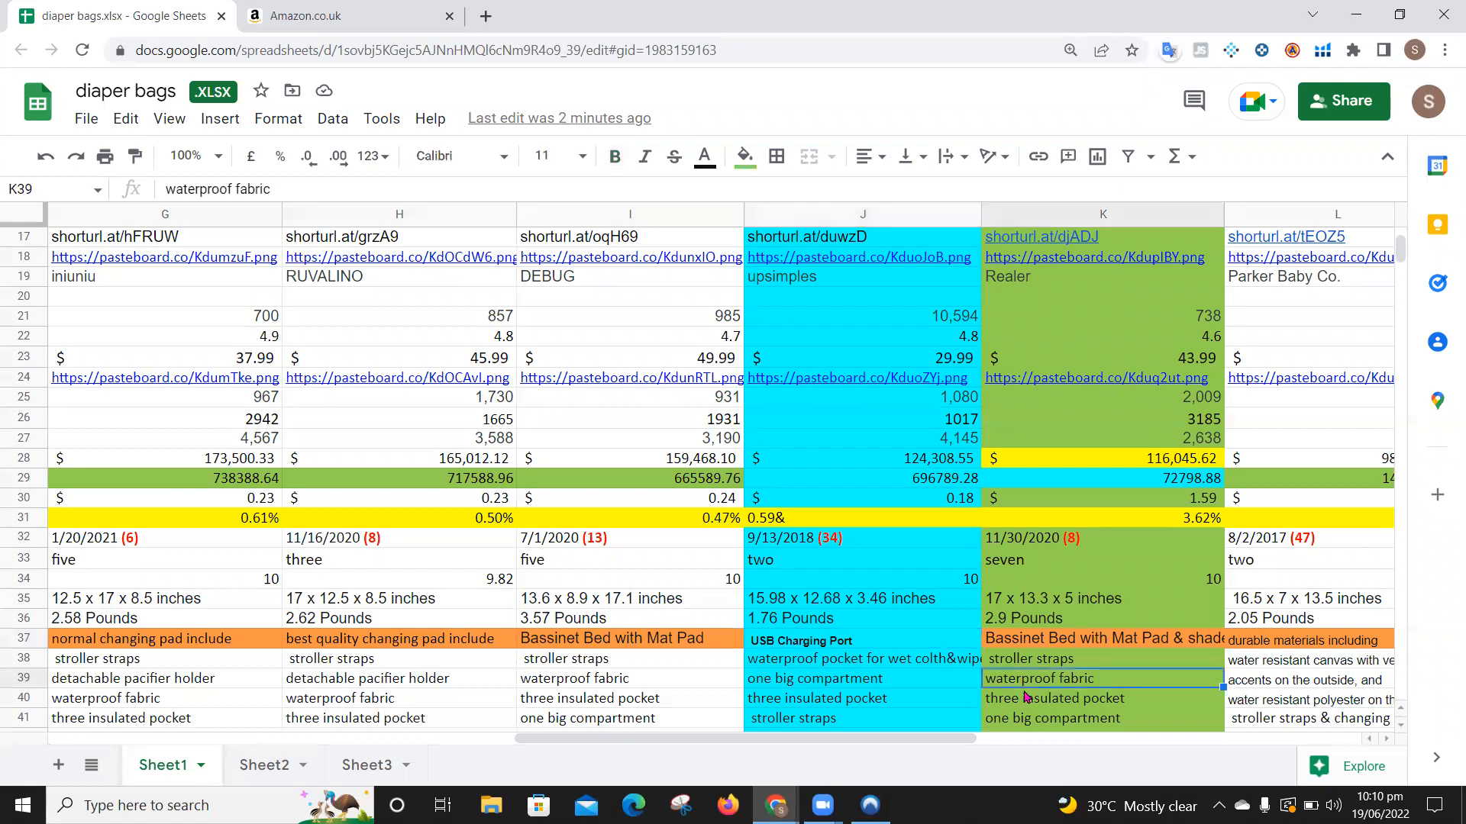
{"action": "key", "text": "Down"}
{"action": "key", "text": "Down"}
{"action": "key", "text": "Down"}
{"action": "key", "text": "Down"}
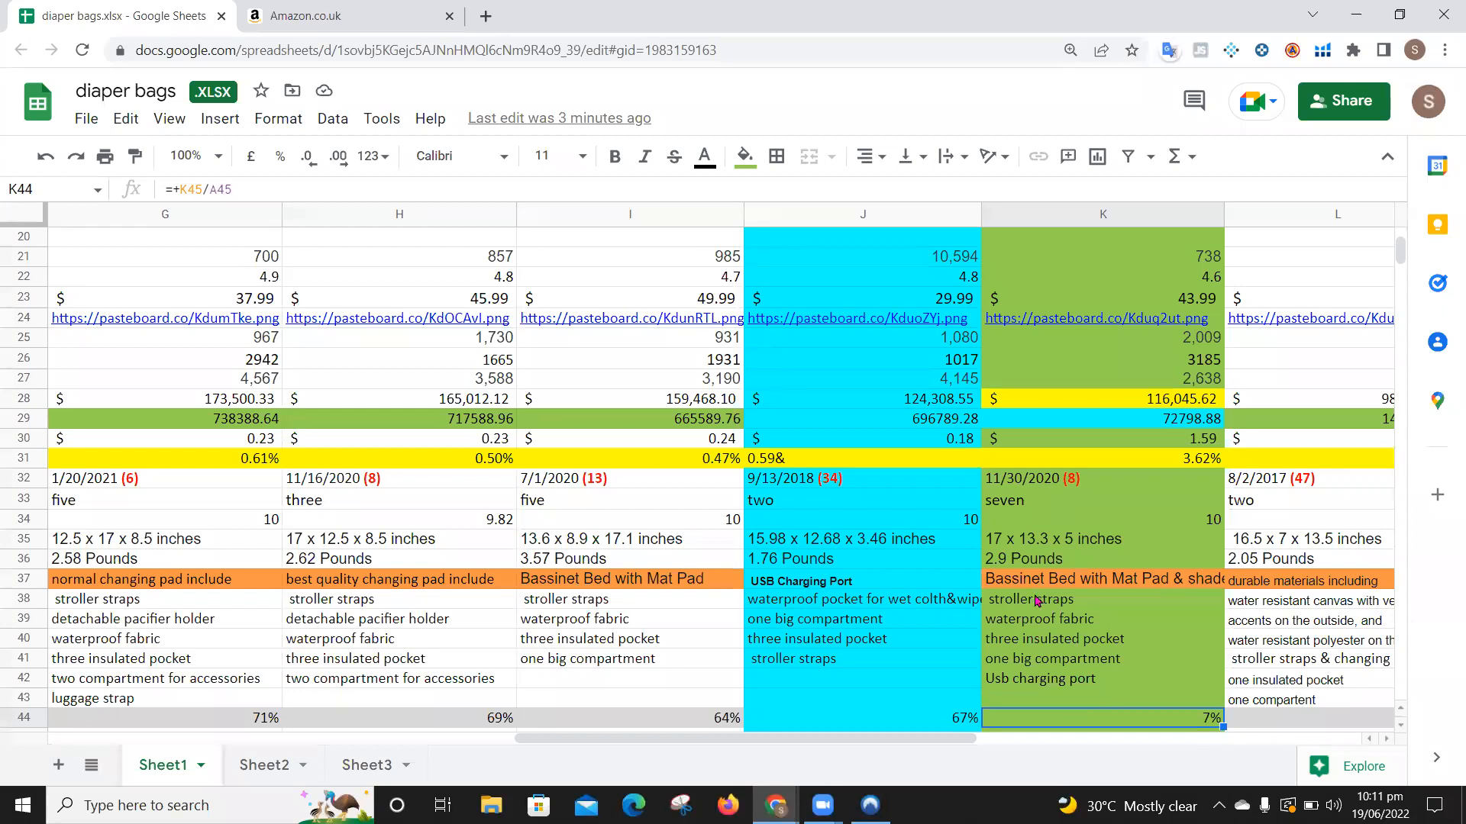
Step: Compare upsimples' special features in J38 to J41 with Realer's corresponding features in K38 to K41
{"action": "left_click", "coordinate": [792, 606]}
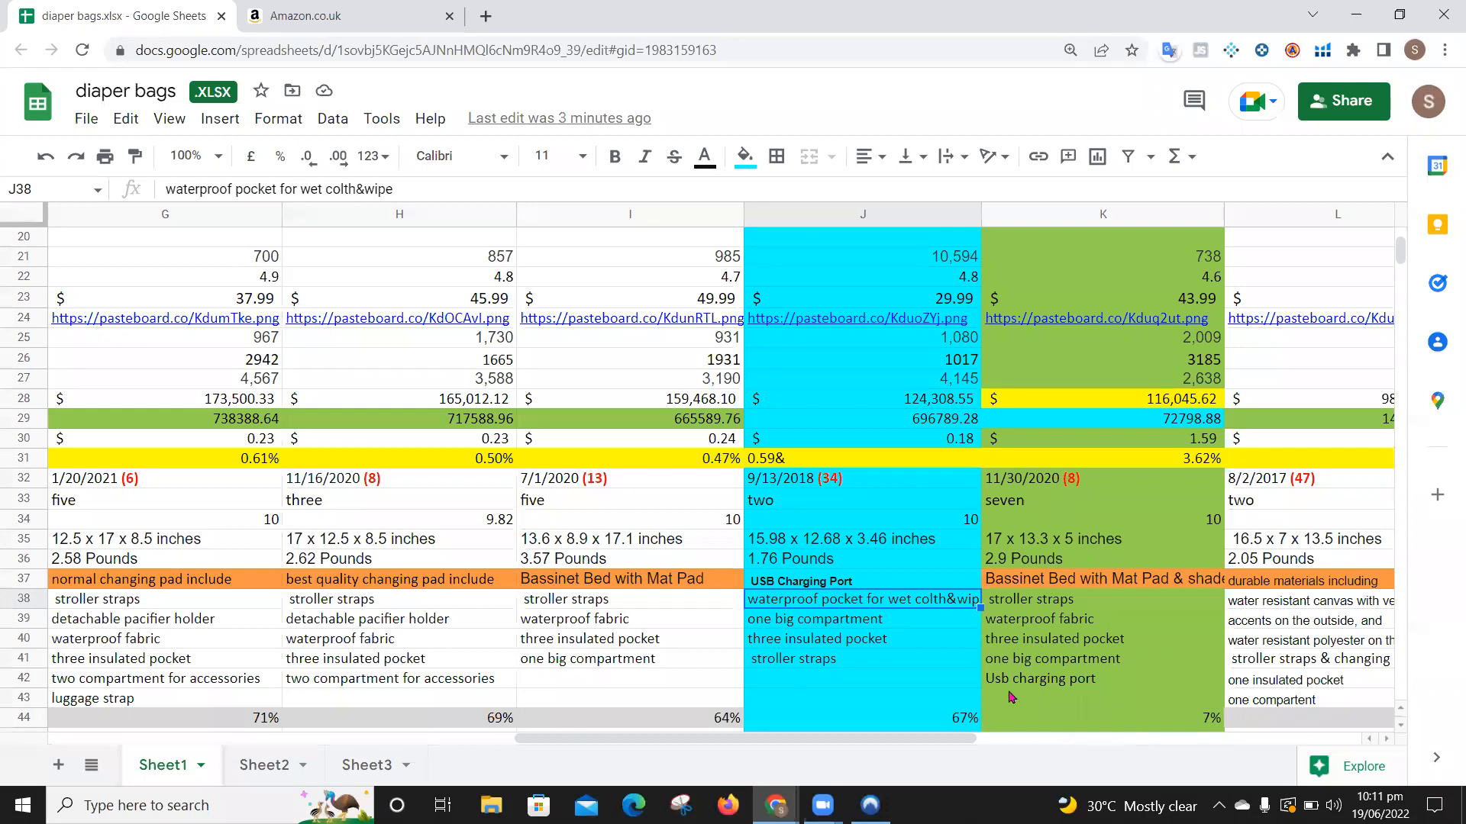
{"action": "left_click", "coordinate": [1035, 627]}
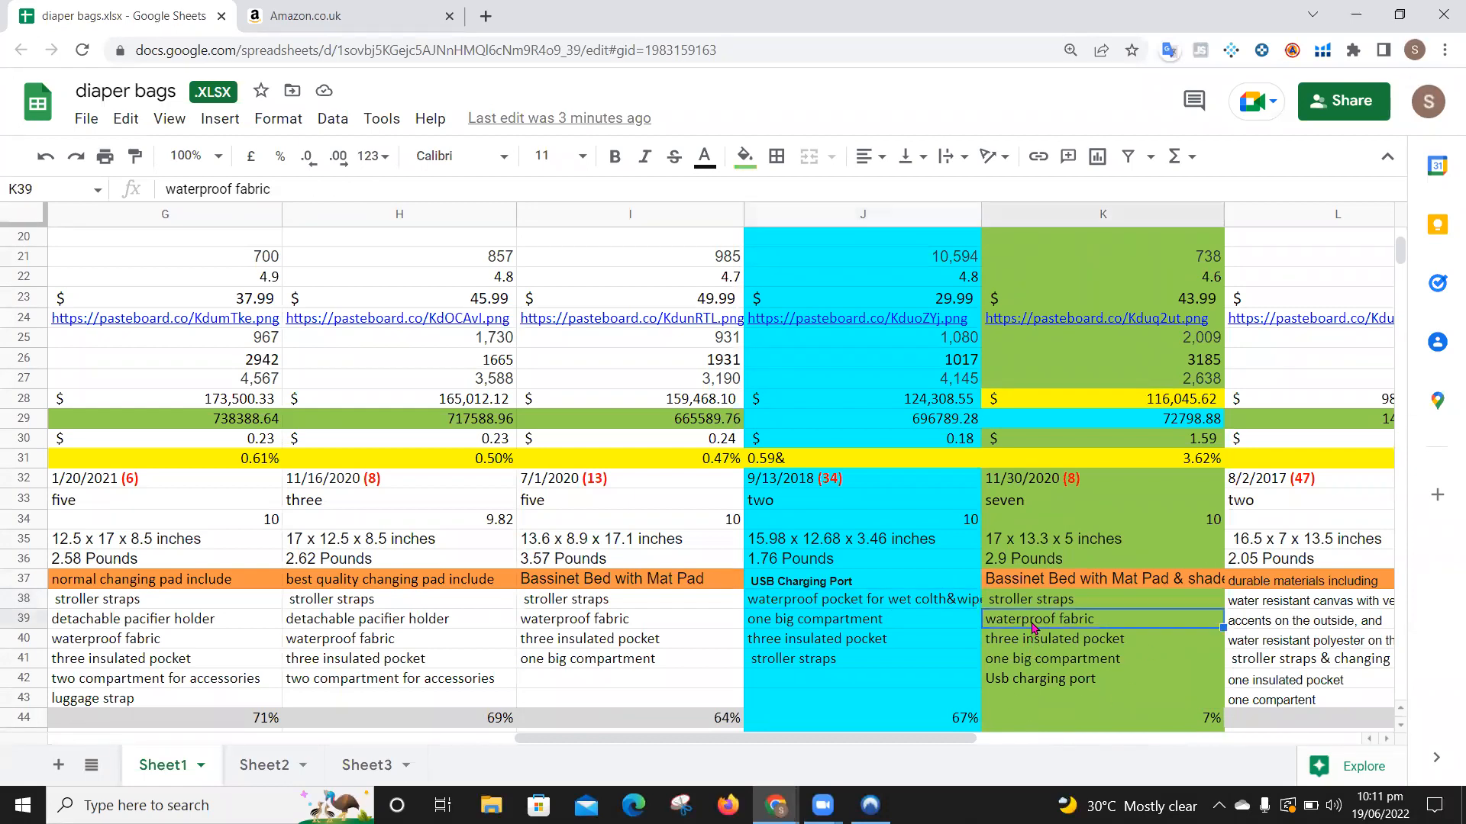
{"action": "left_click", "coordinate": [803, 621]}
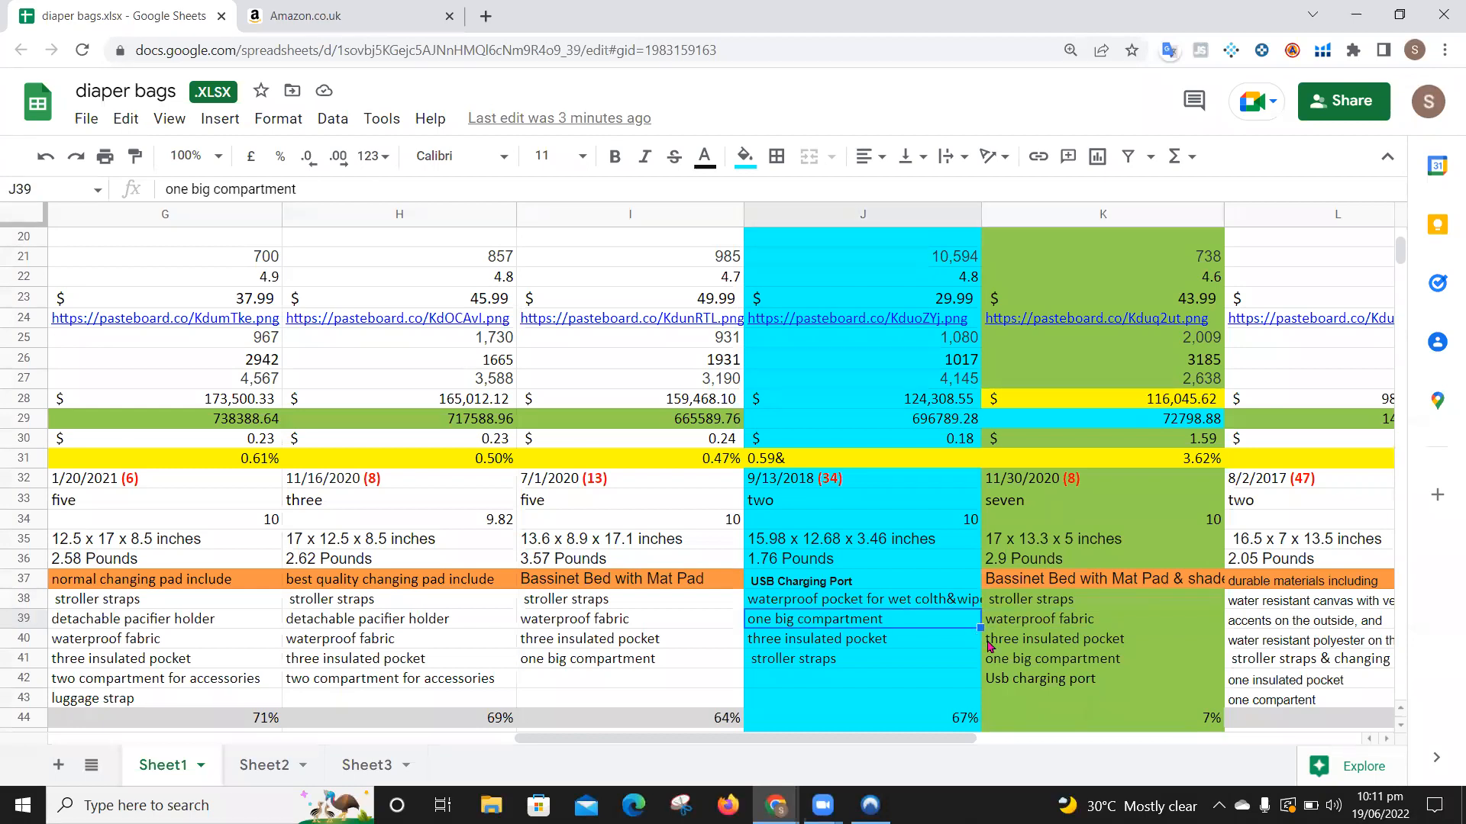
{"action": "left_click", "coordinate": [1023, 661]}
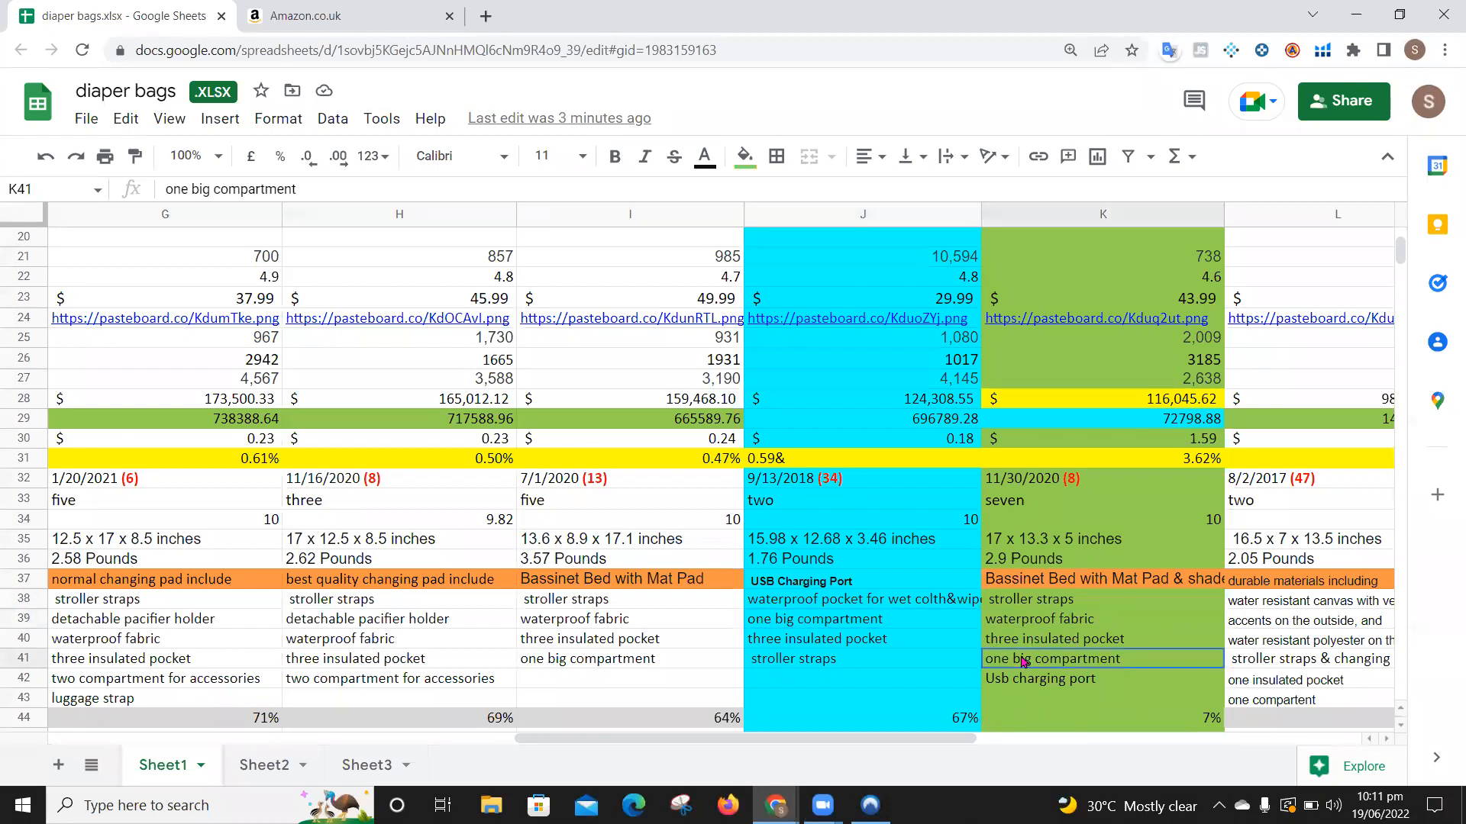
{"action": "left_click", "coordinate": [788, 645]}
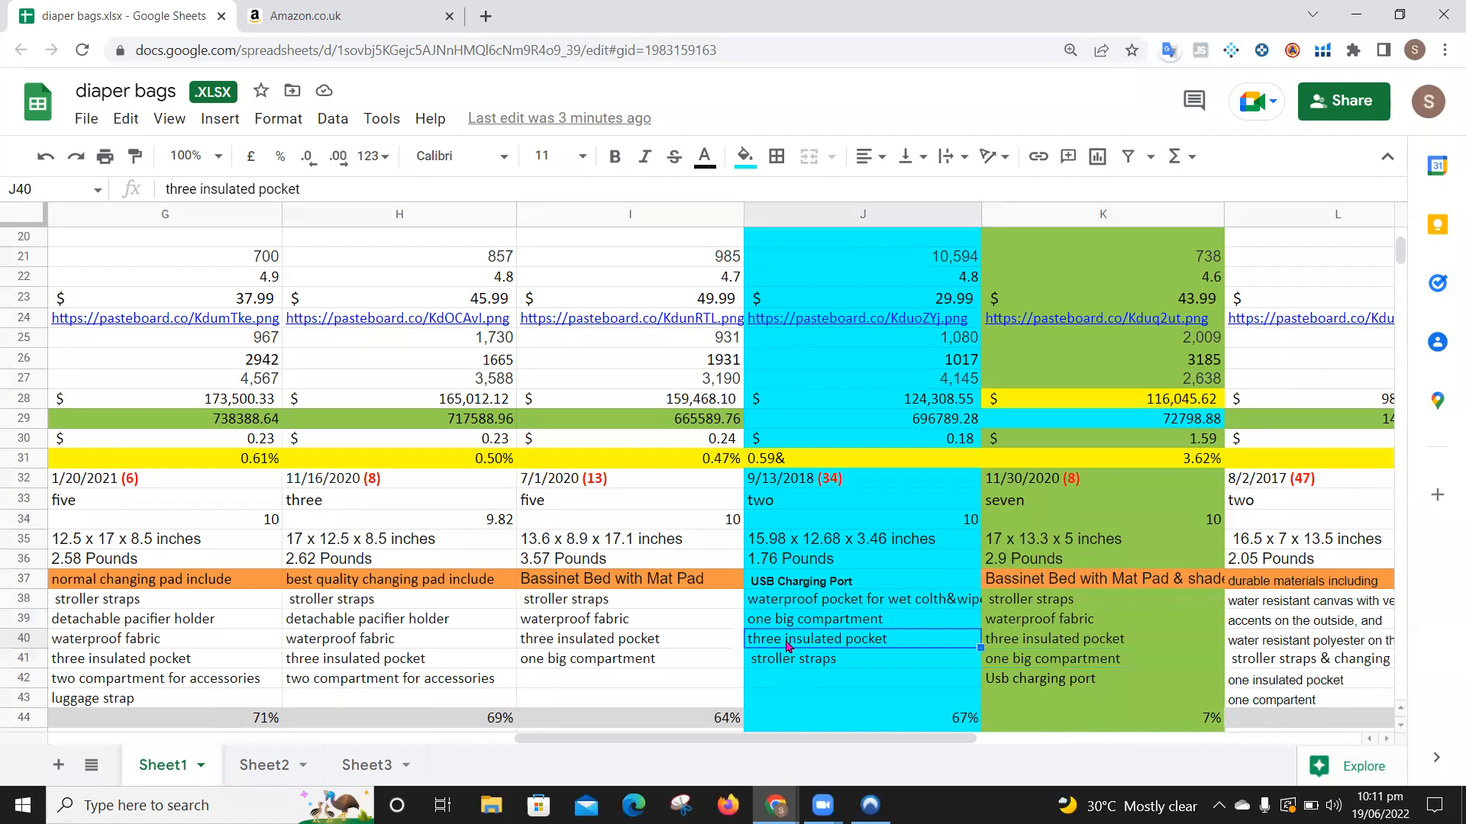
{"action": "left_click", "coordinate": [1044, 639]}
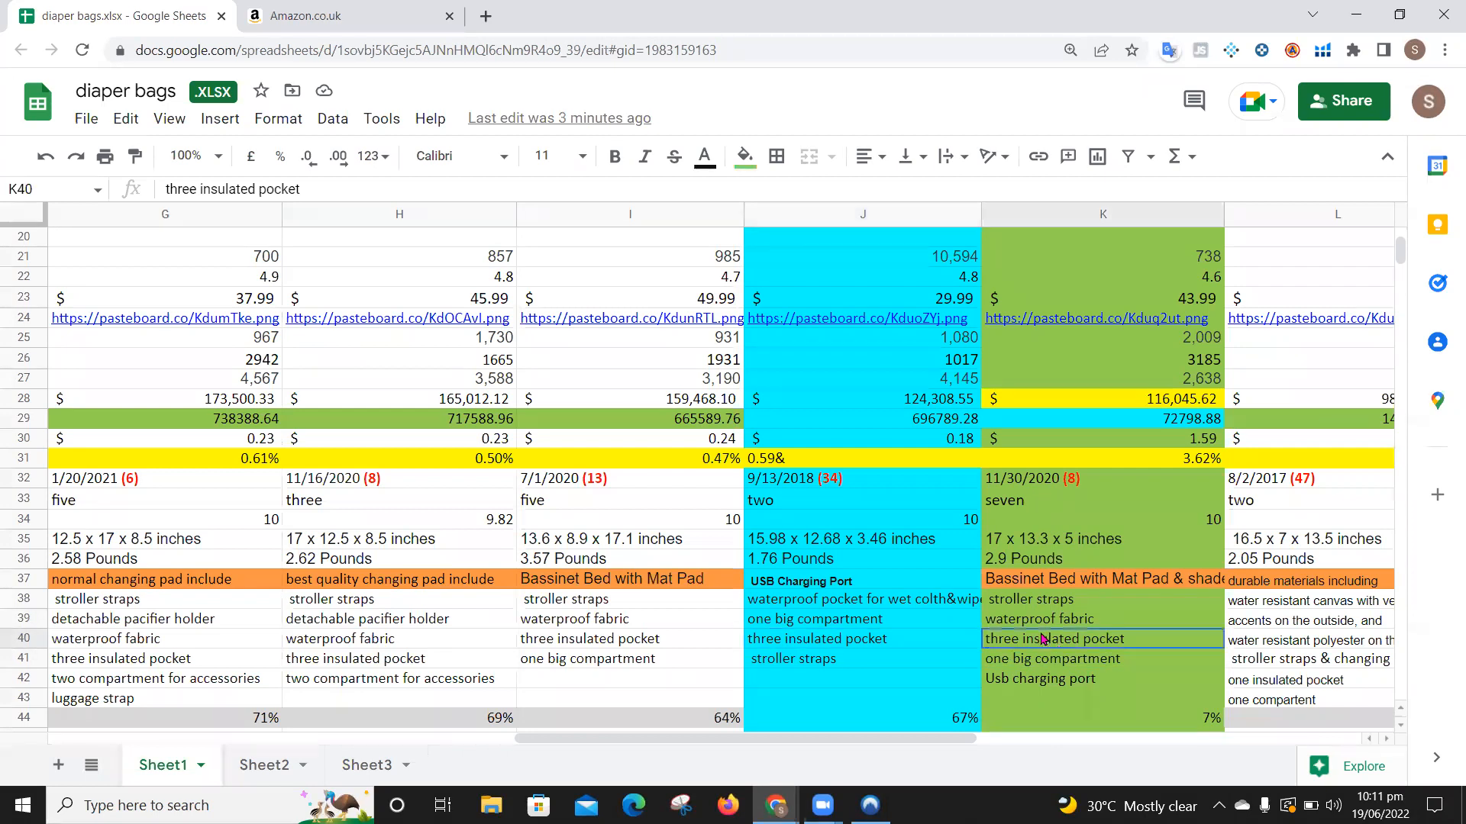
{"action": "left_click", "coordinate": [805, 664]}
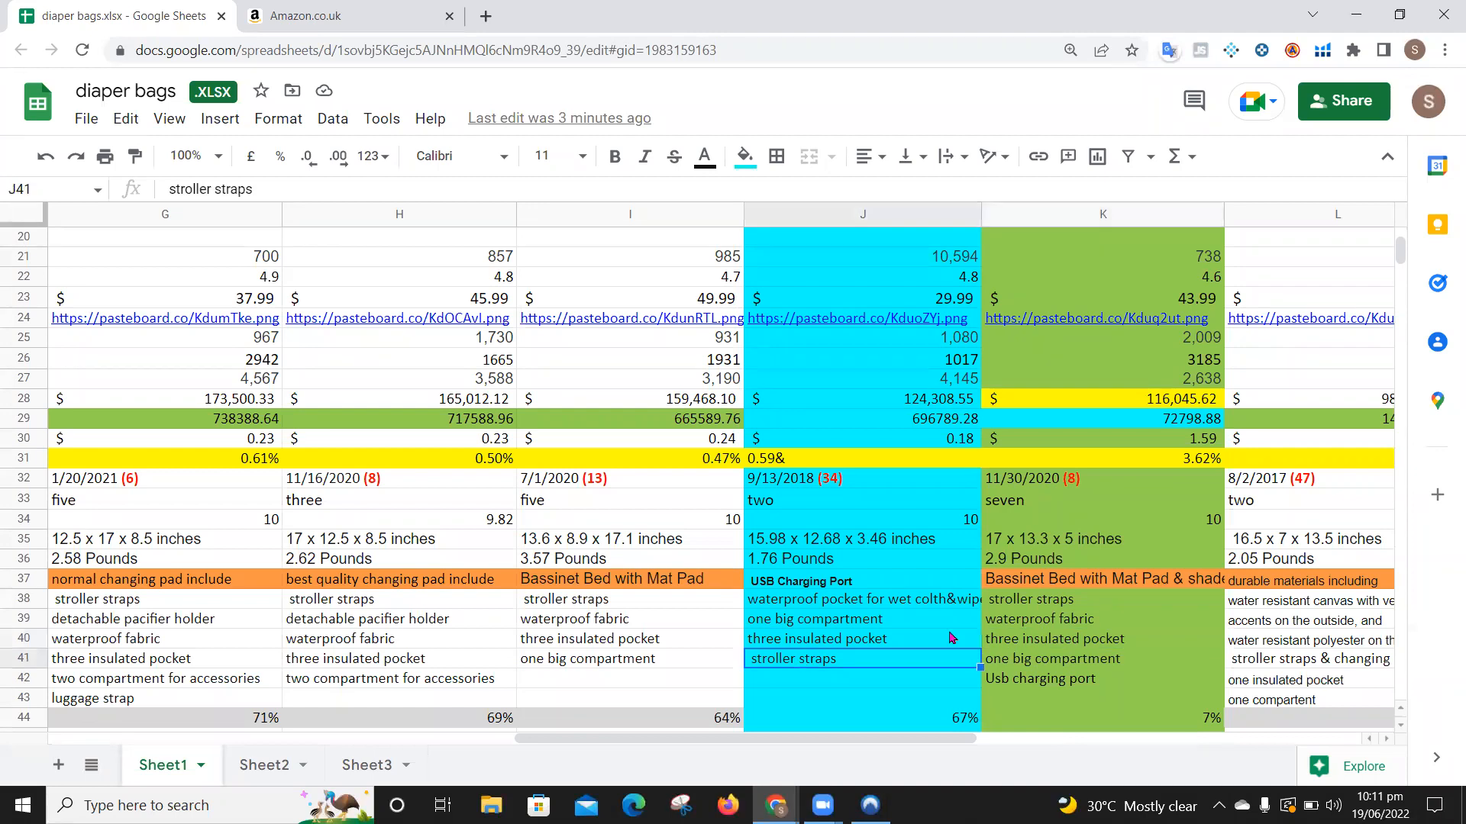
{"action": "left_click", "coordinate": [1050, 609]}
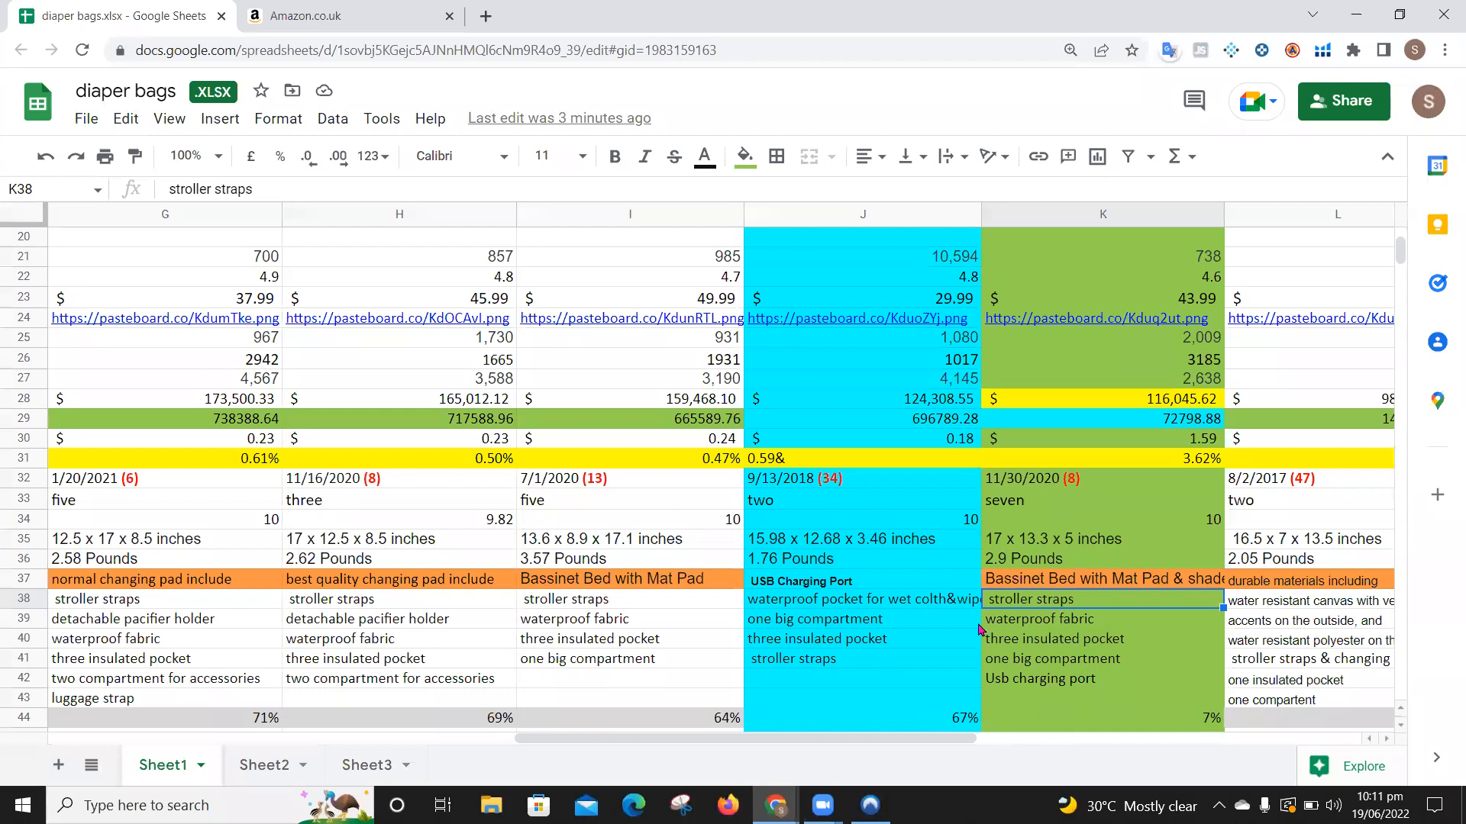
Step: Review Realer's main special feature in K37 against its current price in K23
{"action": "left_click", "coordinate": [1052, 582]}
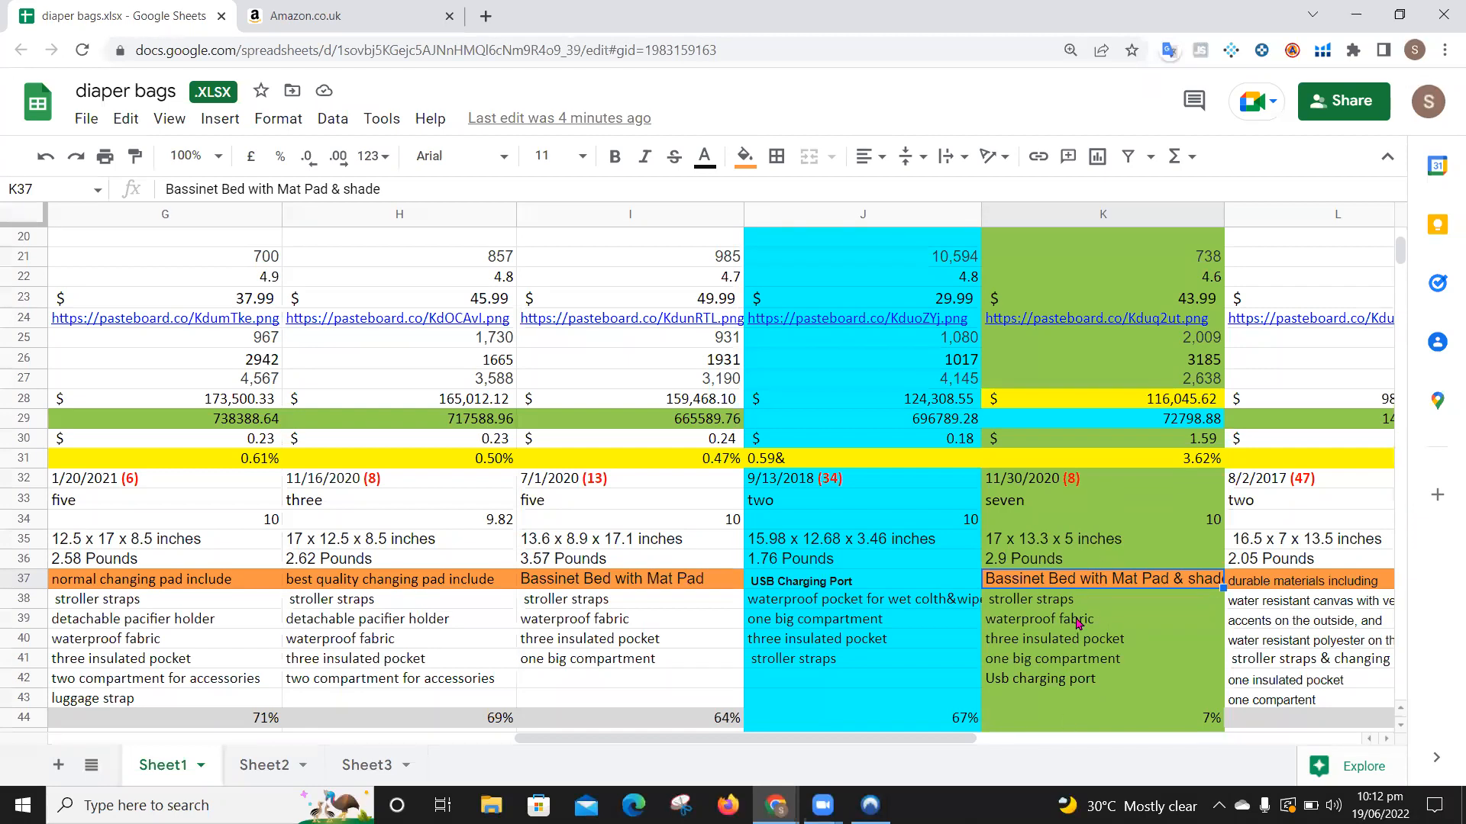
{"action": "left_click", "coordinate": [1176, 304]}
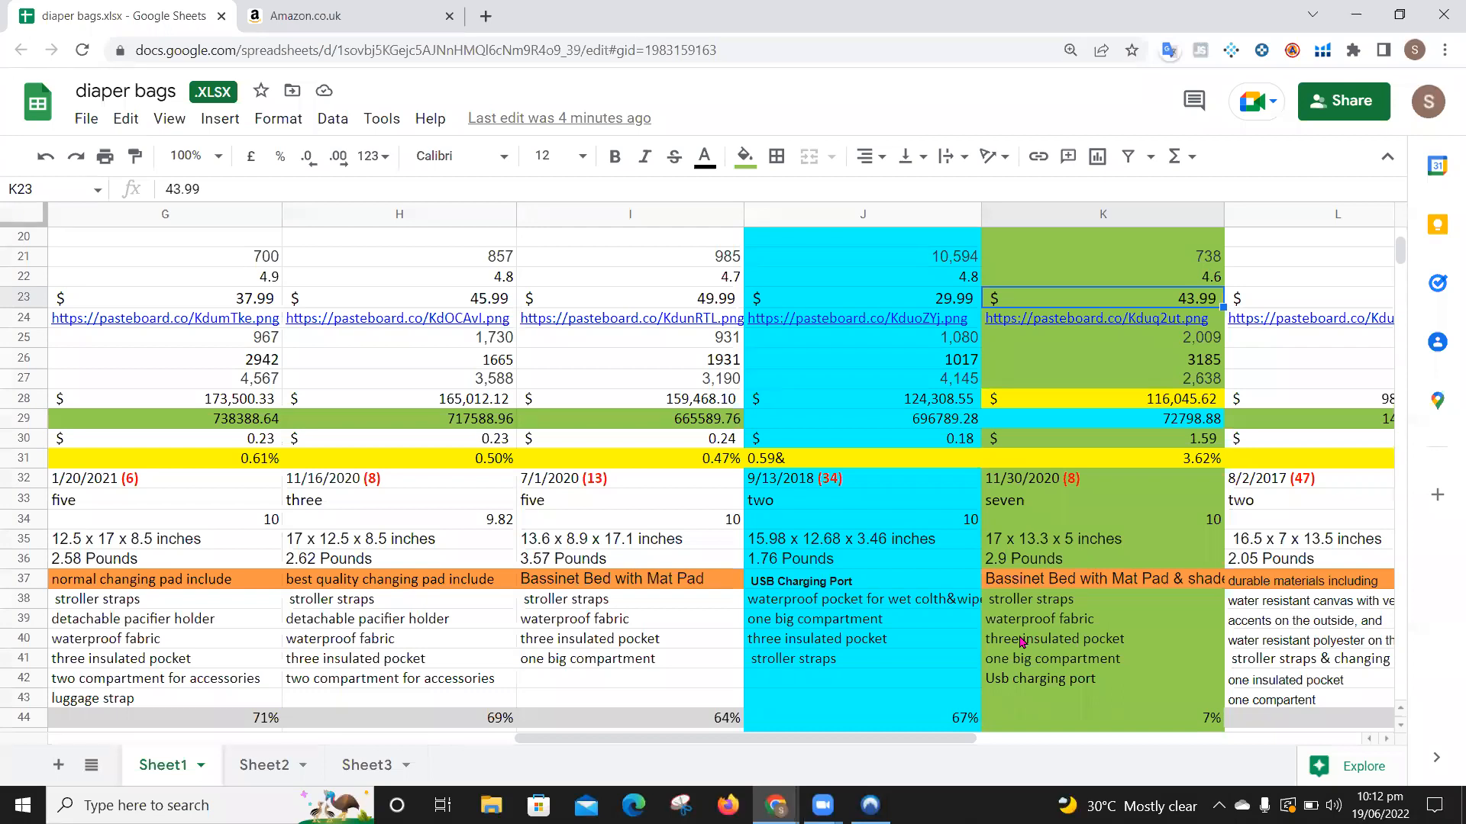
{"action": "scroll", "coordinate": [1020, 644], "scroll_direction": "down", "scroll_amount": 1}
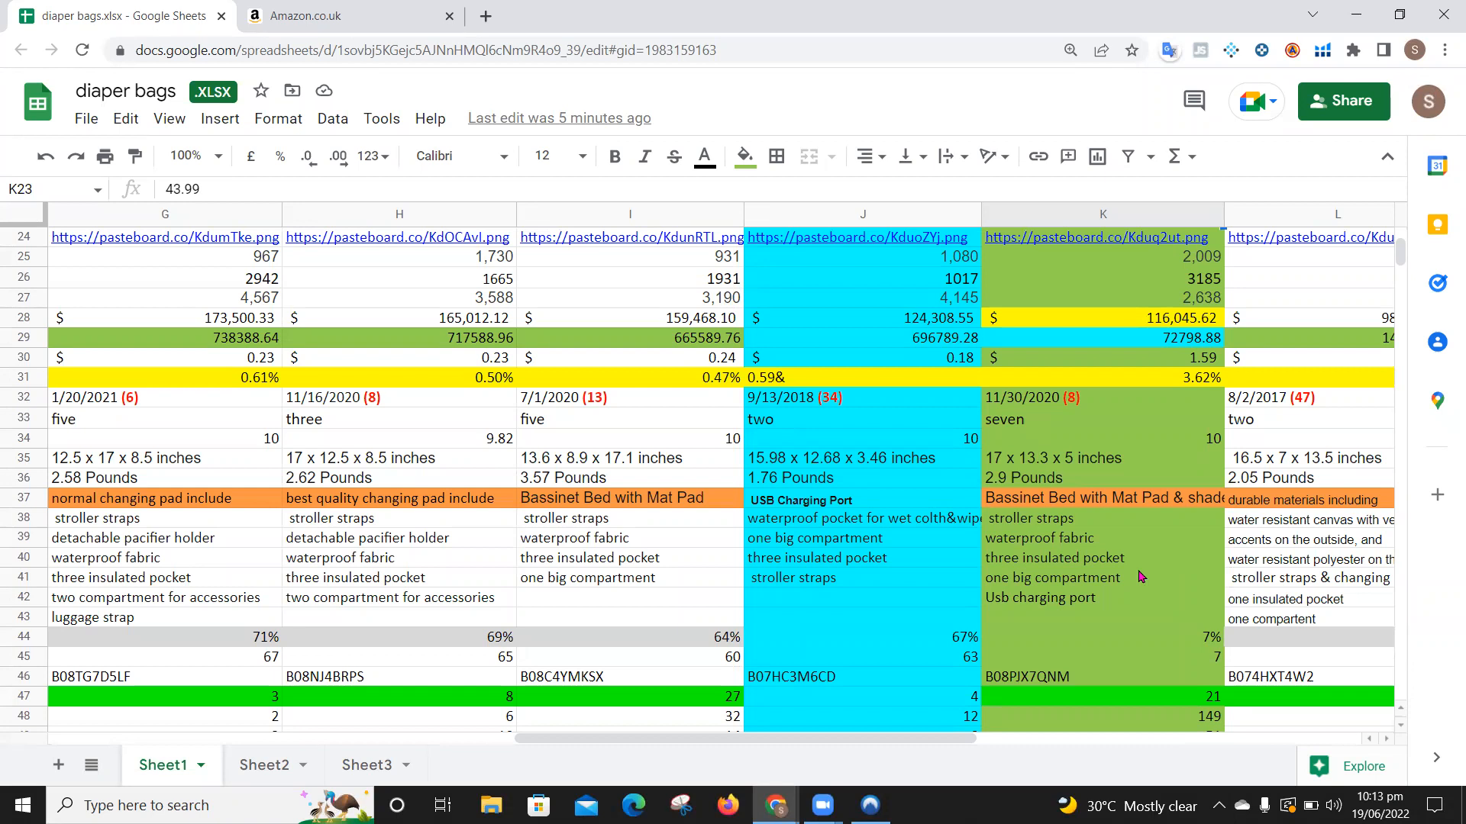
{"action": "left_click", "coordinate": [1067, 499]}
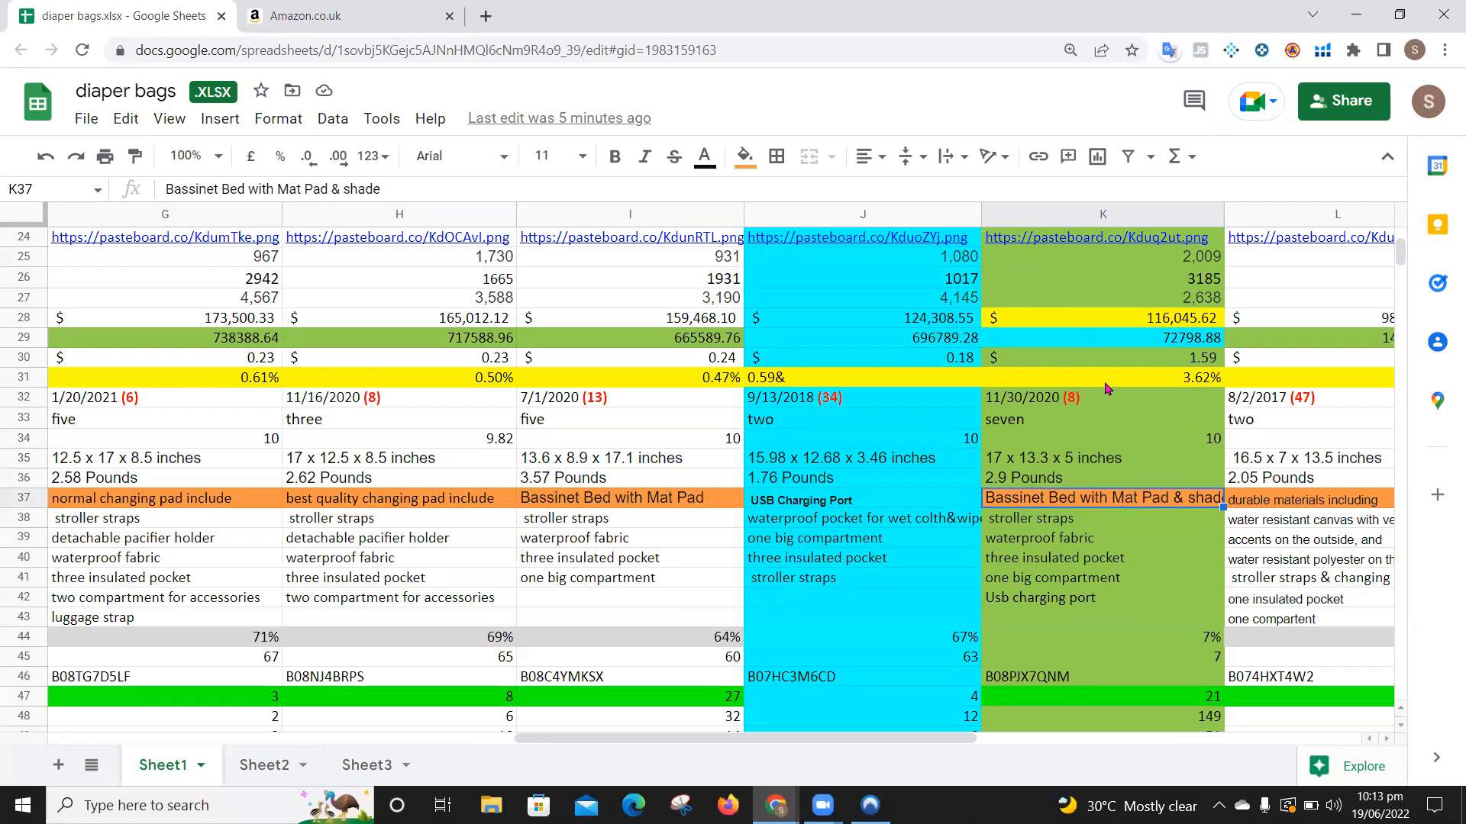
Step: Copy Realer's ASIN from K16 and open amazon.com in a new browser tab
{"action": "scroll", "coordinate": [1108, 390], "scroll_direction": "up", "scroll_amount": 2}
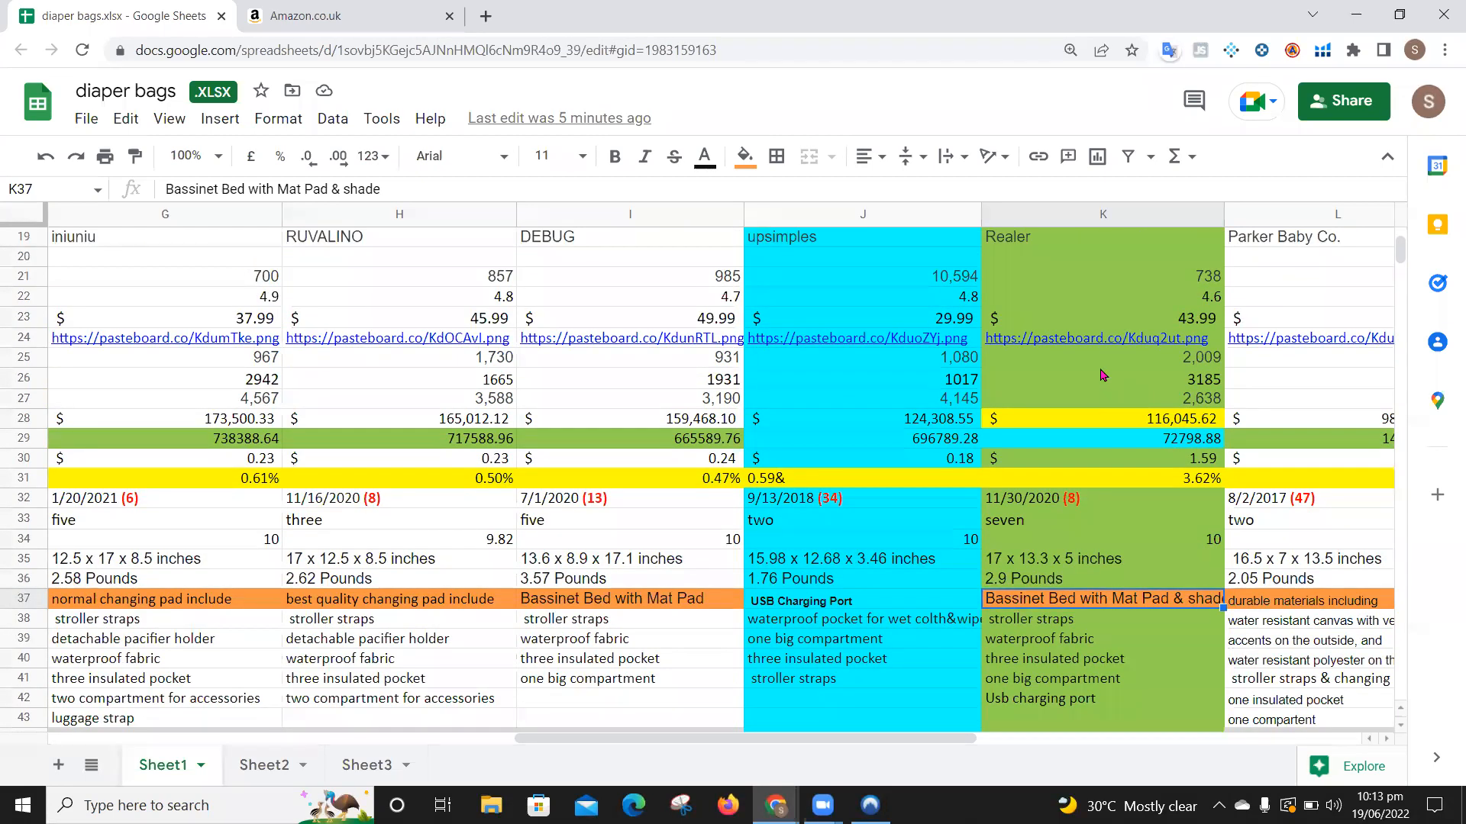
{"action": "scroll", "coordinate": [1108, 390], "scroll_direction": "up", "scroll_amount": 2}
{"action": "left_click", "coordinate": [1080, 299]}
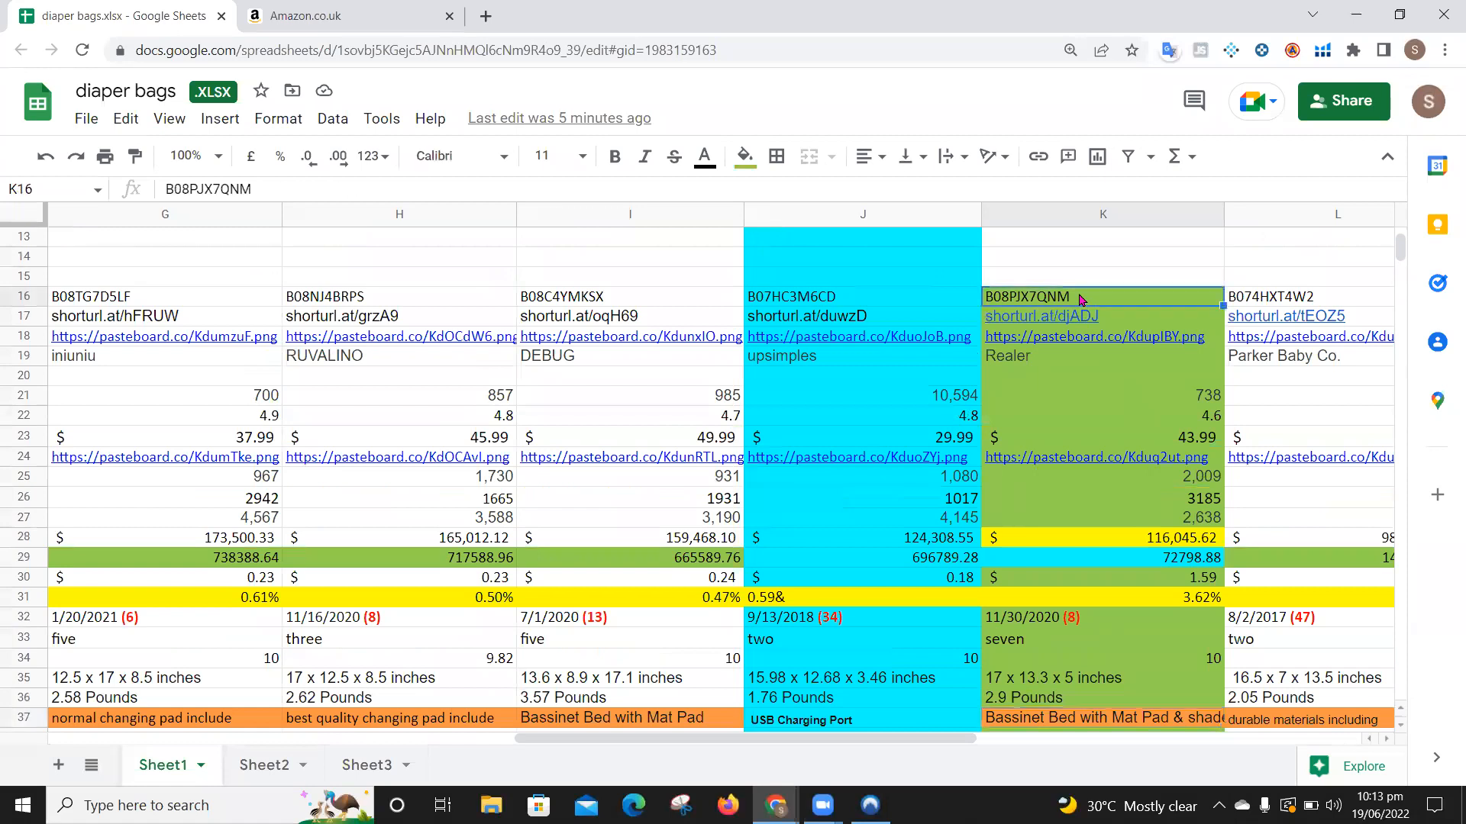
{"action": "key", "text": "ctrl+c"}
{"action": "key", "text": "ctrl+t"}
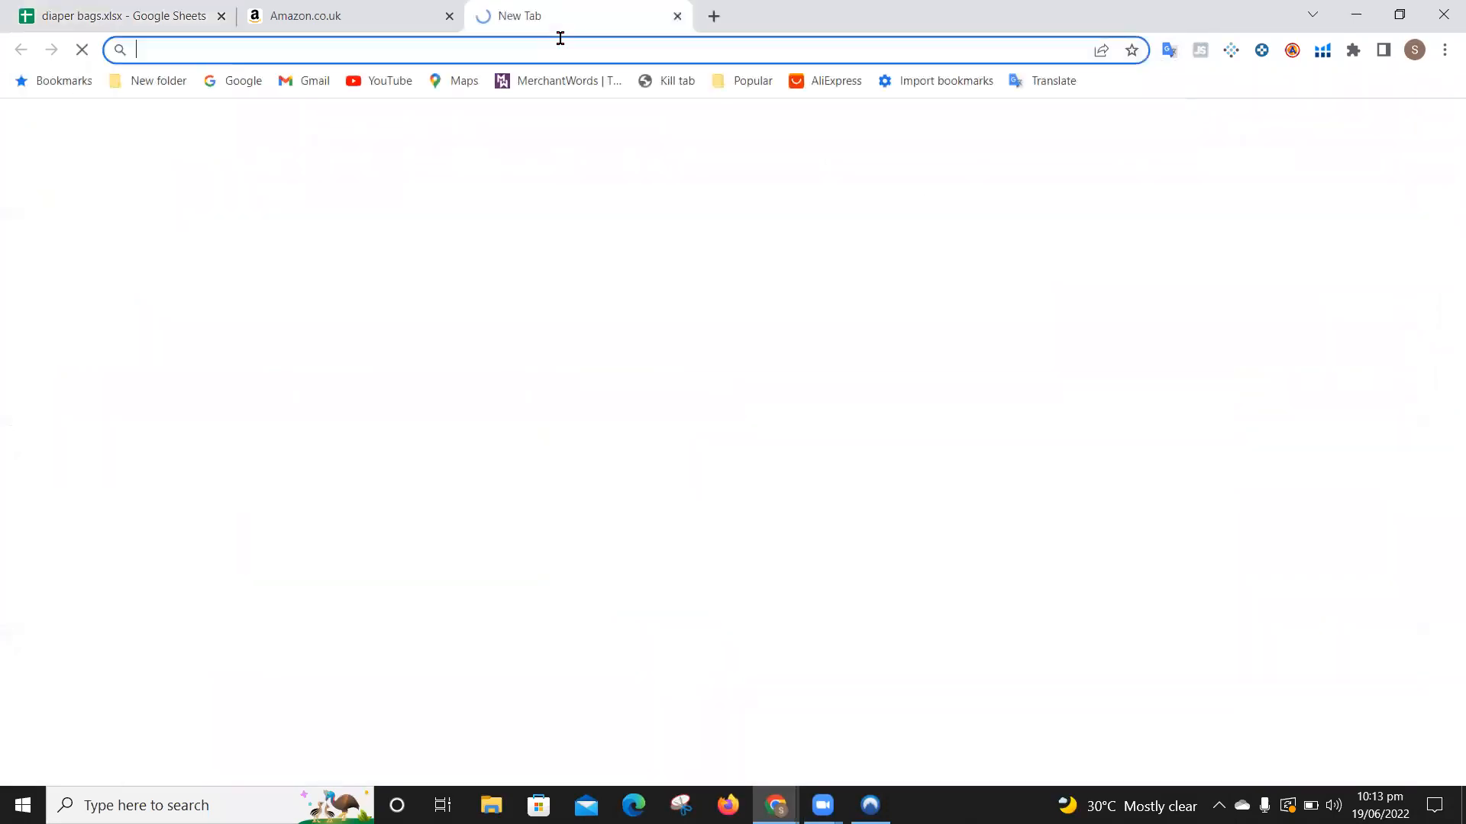
{"action": "type", "text": "AMA"}
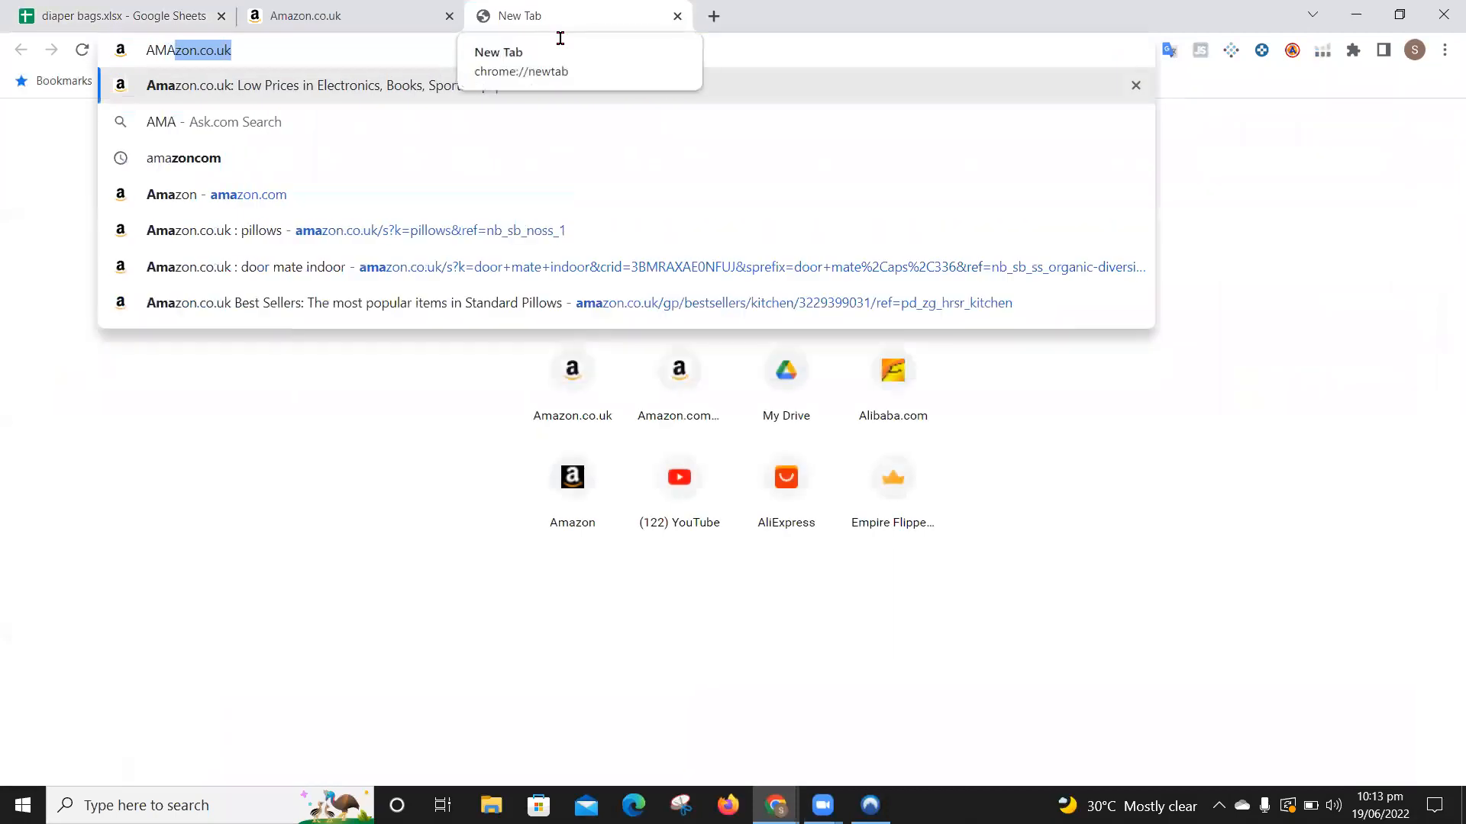
{"action": "type", "text": "ZON"}
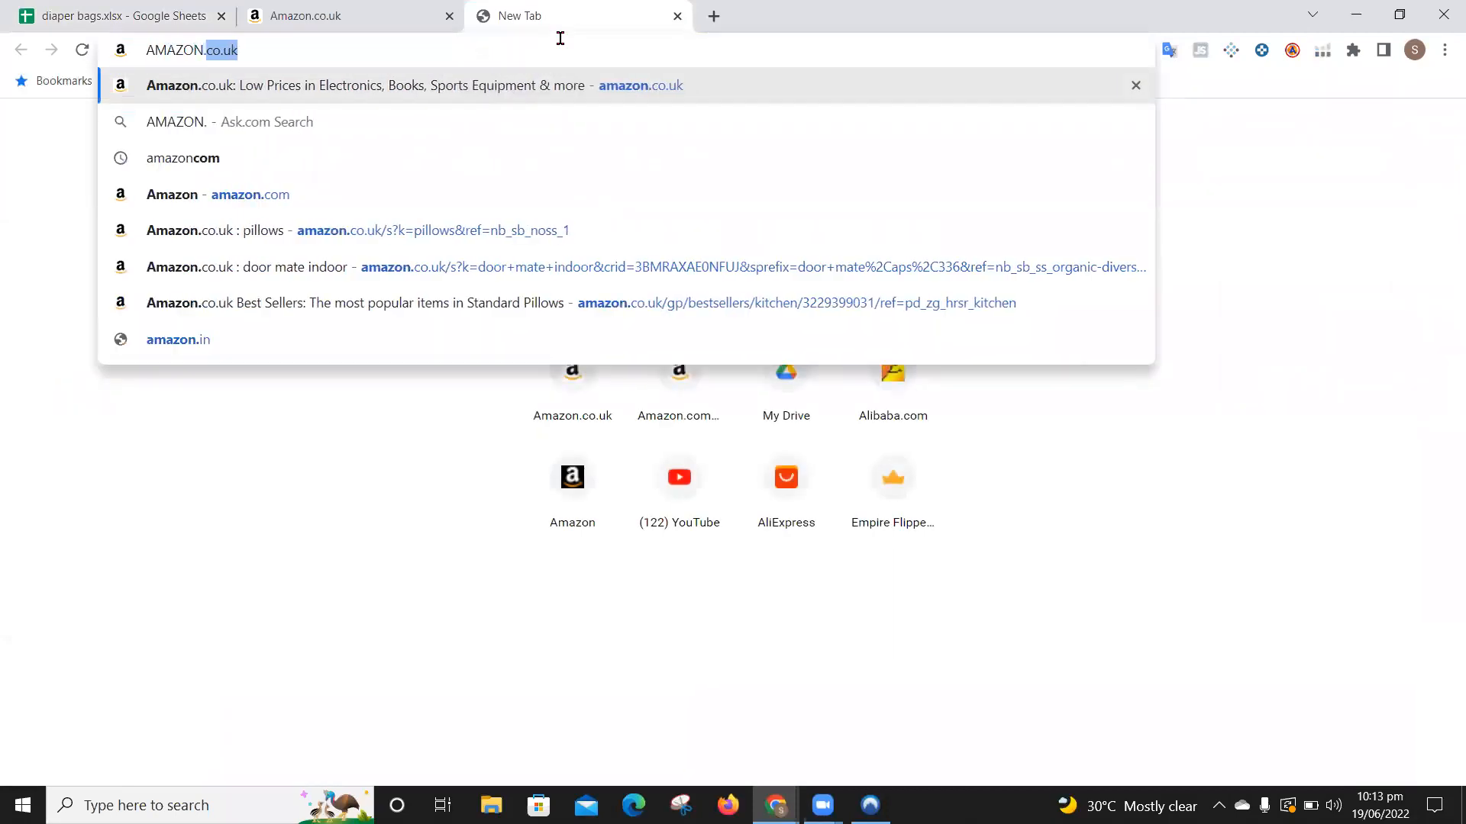
{"action": "type", "text": ".COM"}
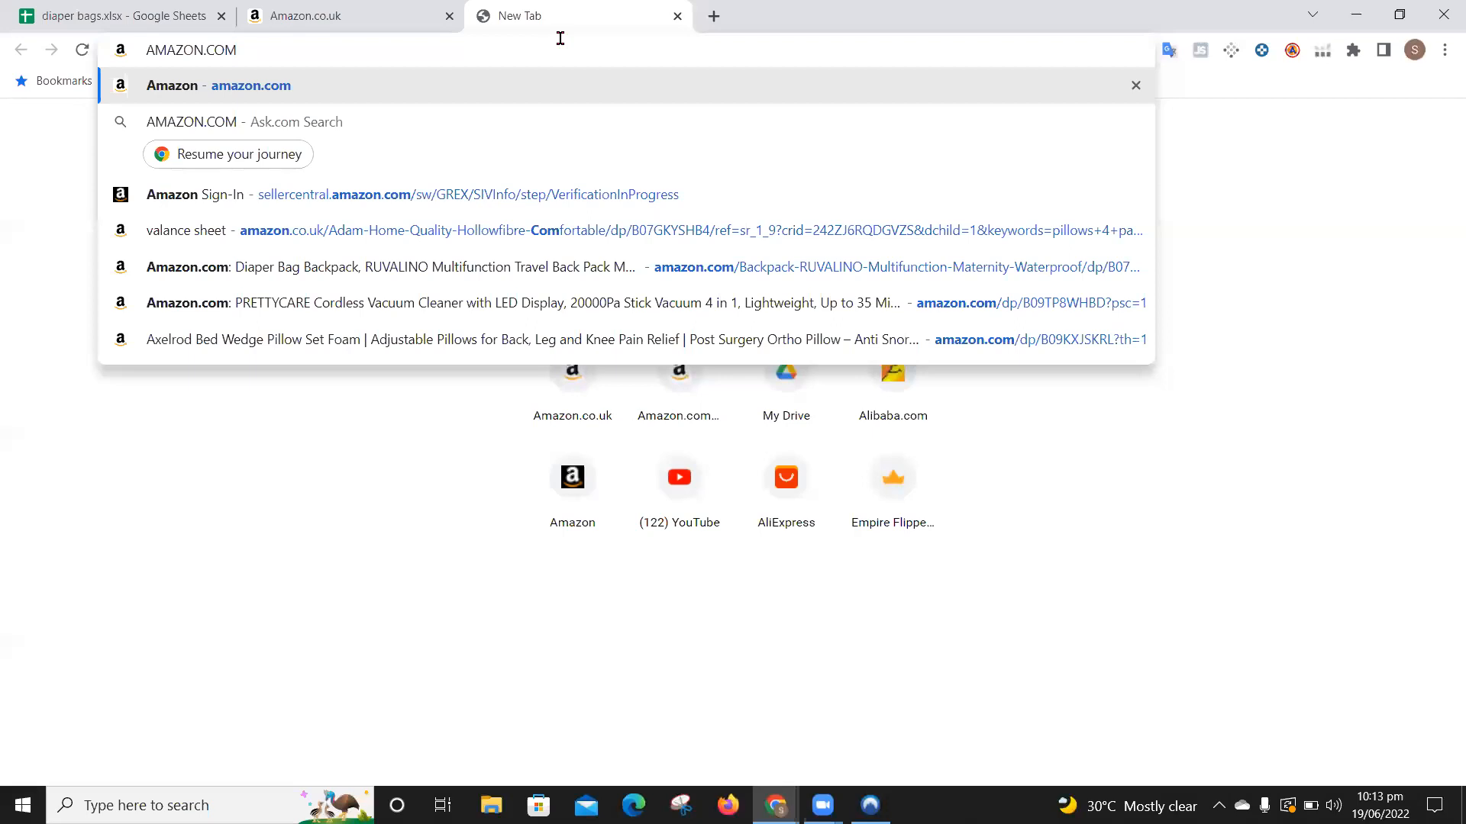
{"action": "key", "text": "Return"}
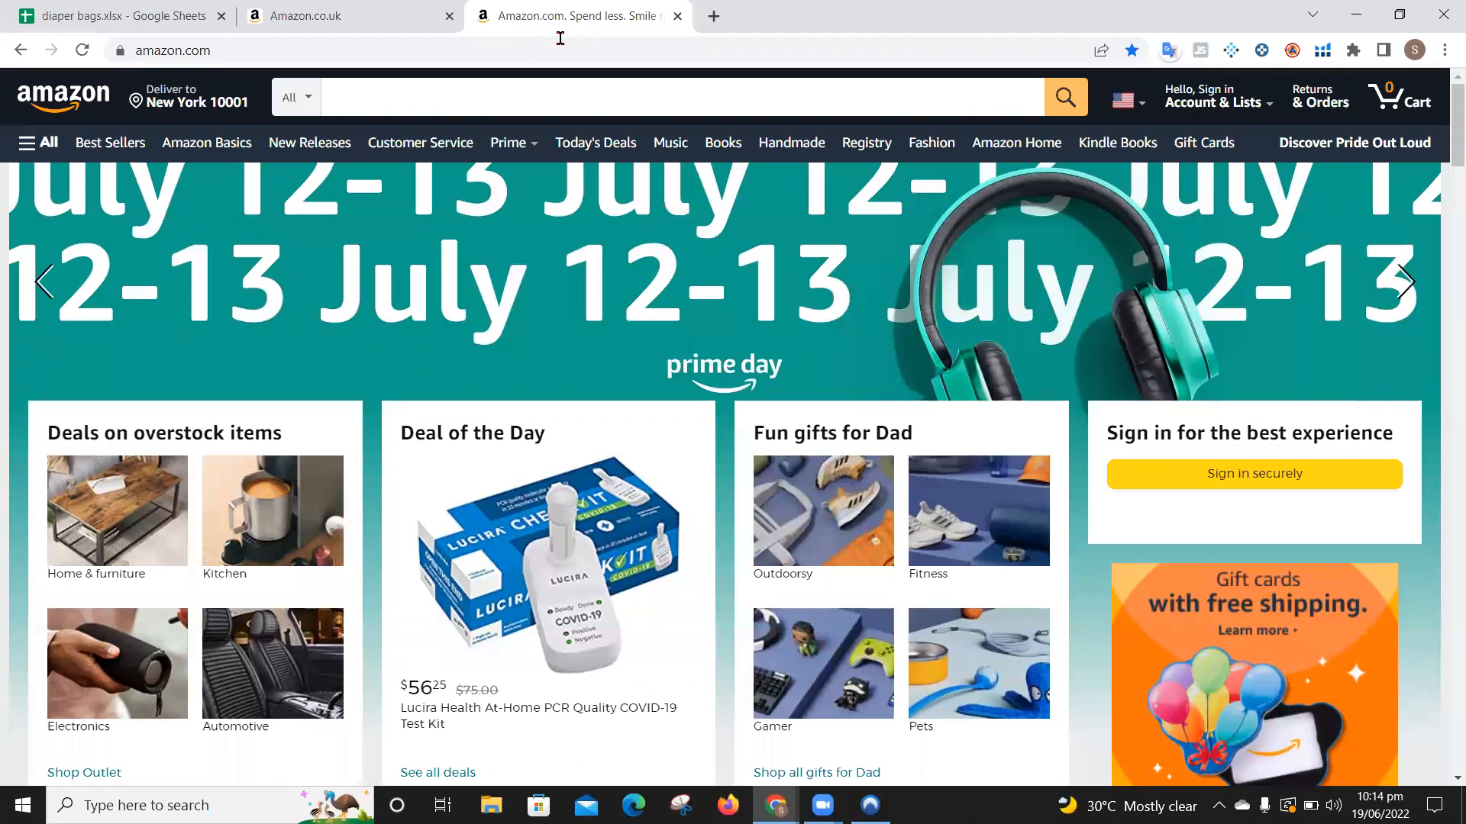
Step: Search Amazon for the copied ASIN B08PJX7QNM and view the diaper bag's listing, rating and price
{"action": "left_click", "coordinate": [466, 88]}
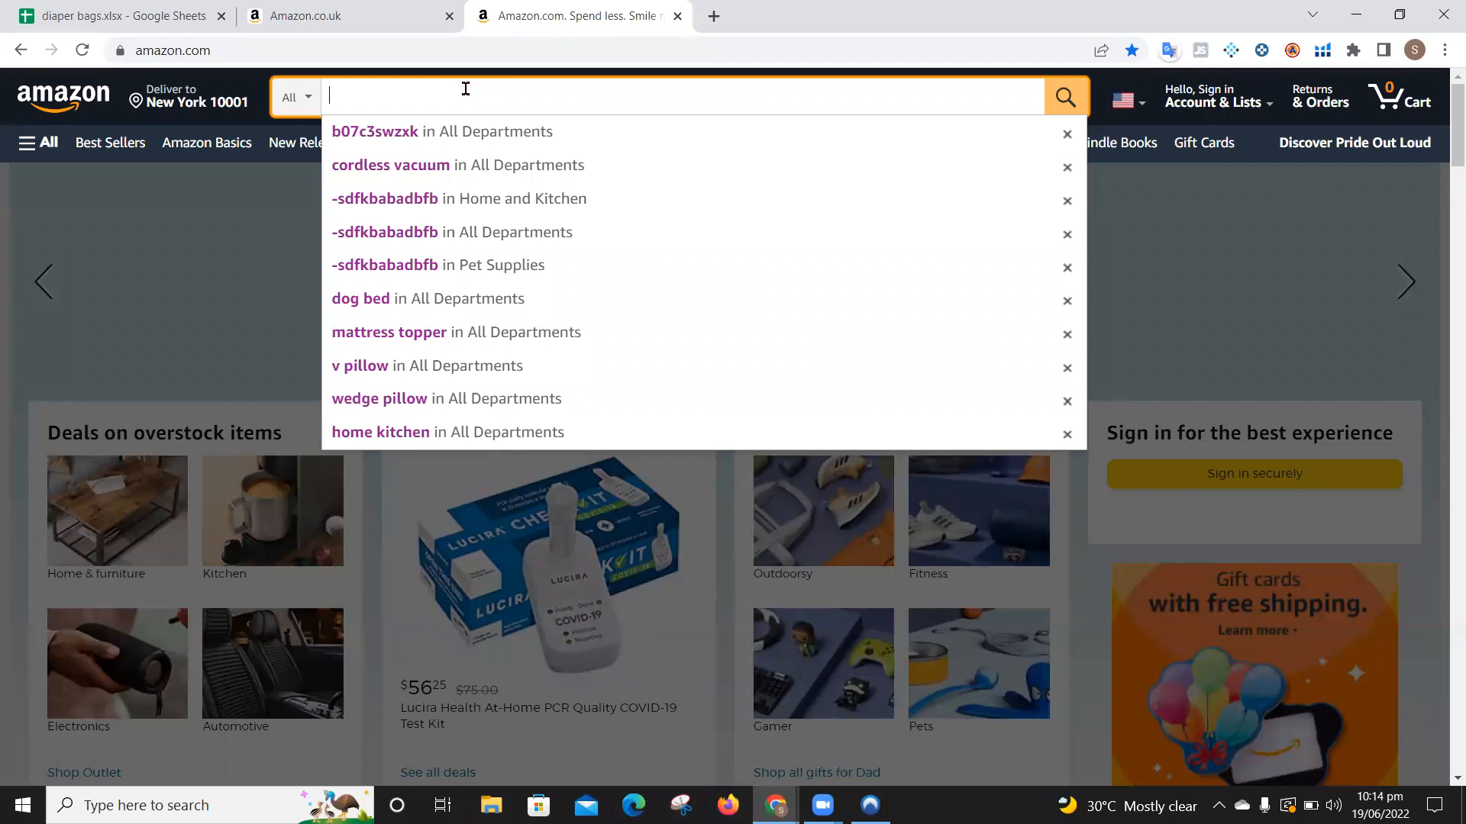
{"action": "key", "text": "ctrl+v"}
{"action": "key", "text": "Return"}
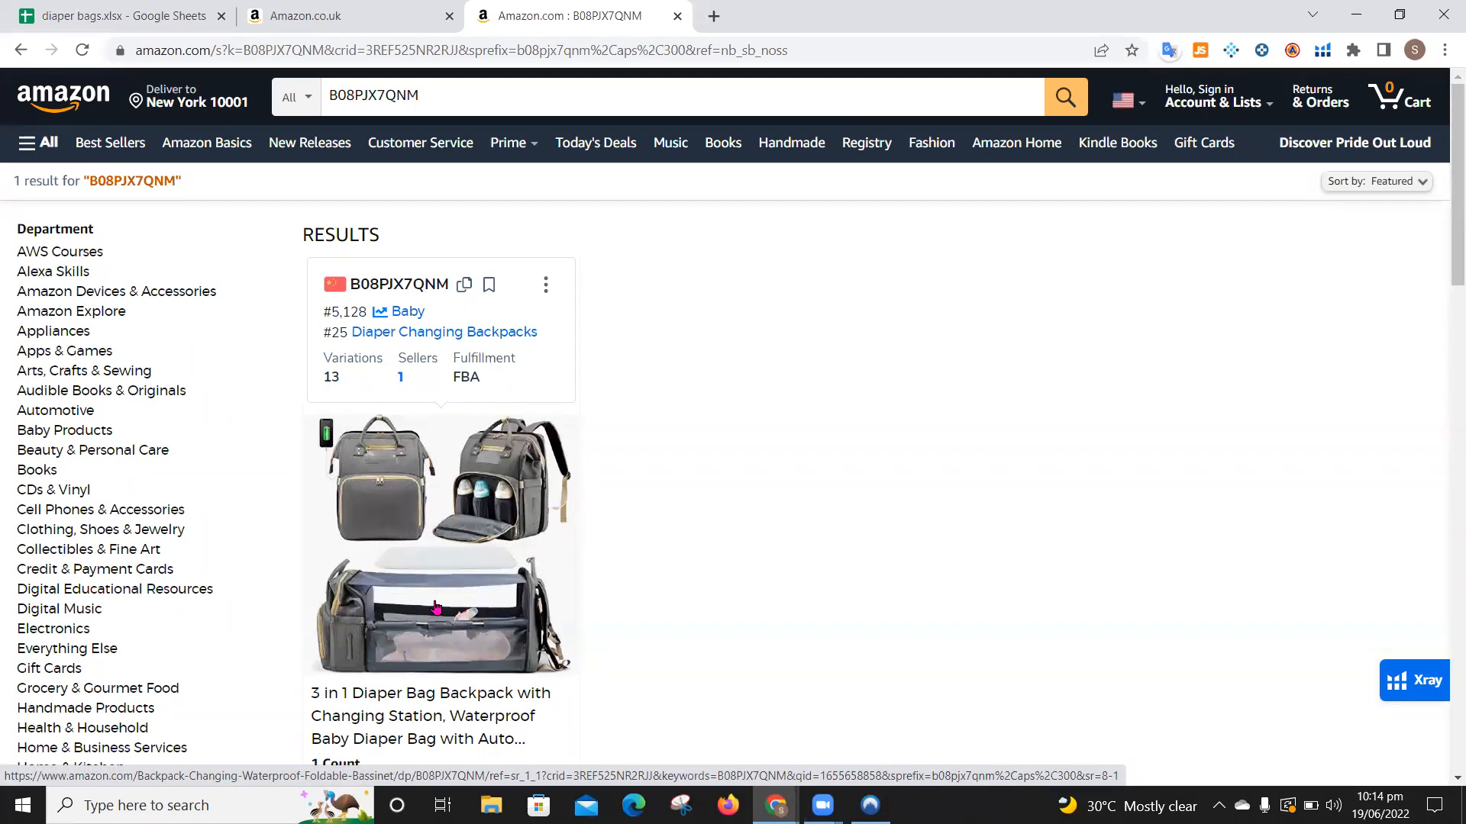
{"action": "scroll", "coordinate": [436, 607], "scroll_direction": "down", "scroll_amount": 1}
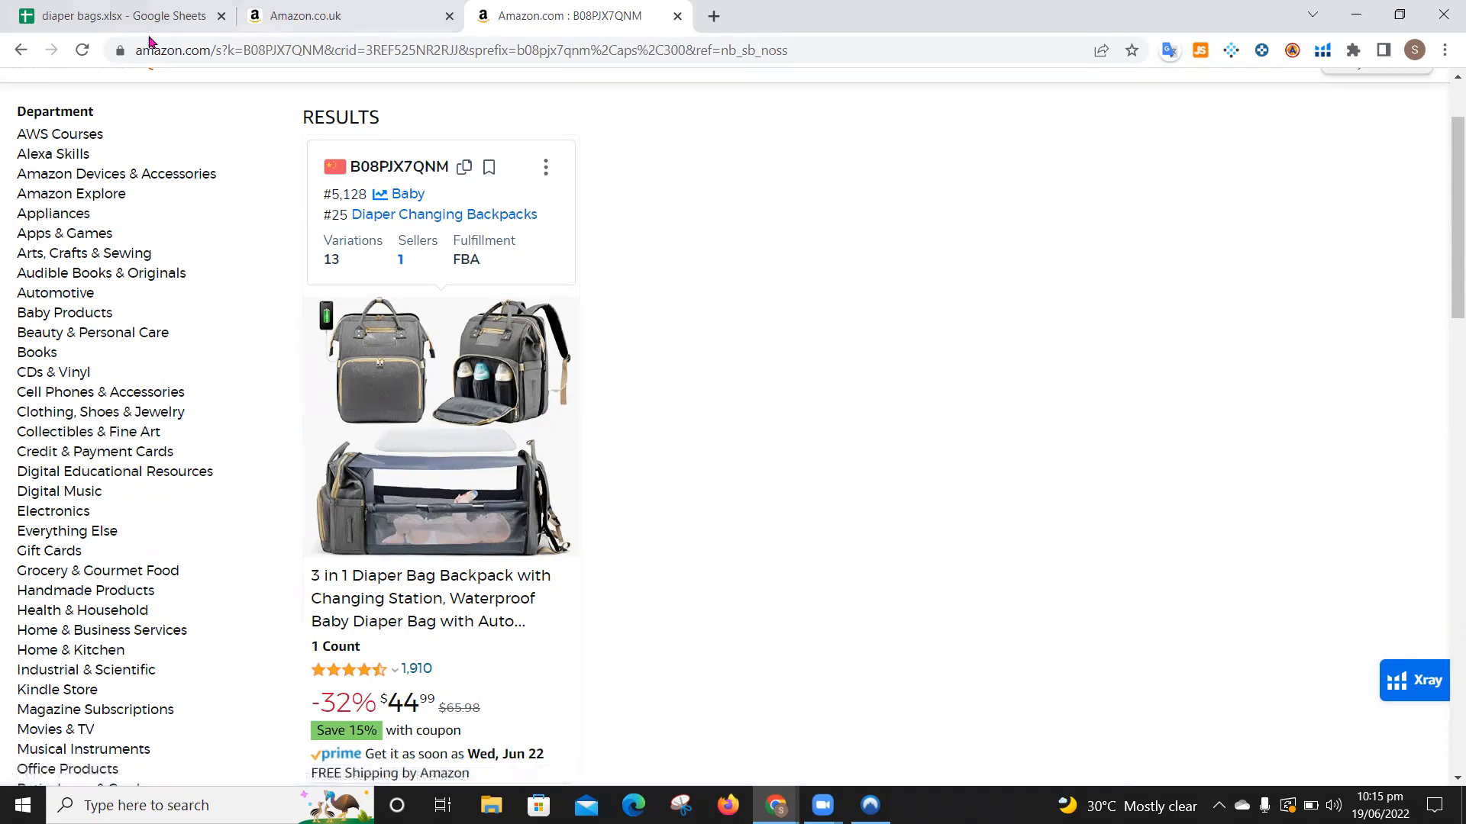
Step: Return to the diaper bags sheet and review the competitor rows from ASIN down to Keyword dominancy for RUVALINO/FBA and its neighbours
{"action": "left_click", "coordinate": [125, 17]}
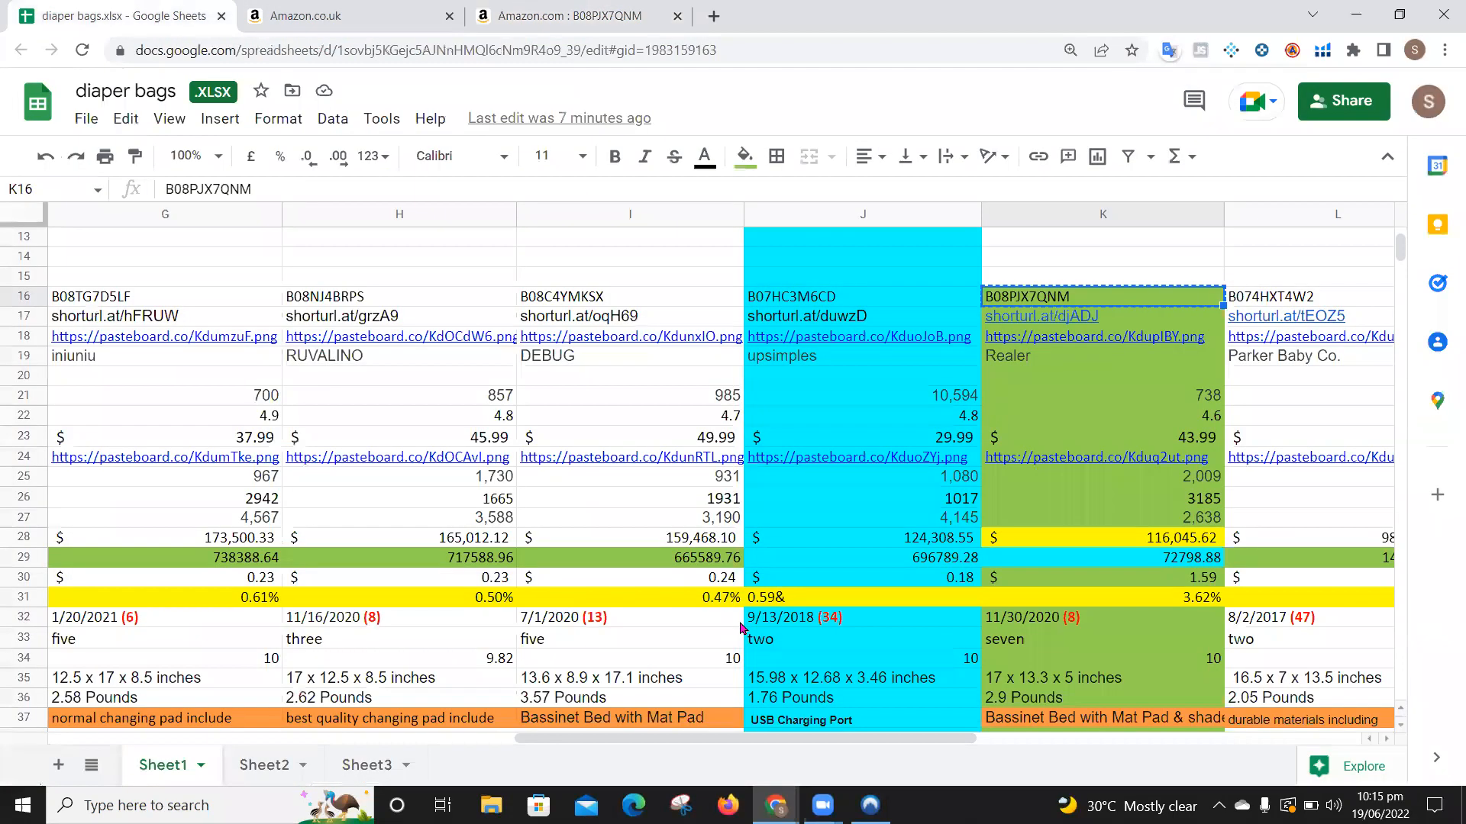
{"action": "scroll", "coordinate": [739, 624], "scroll_direction": "down", "scroll_amount": 3}
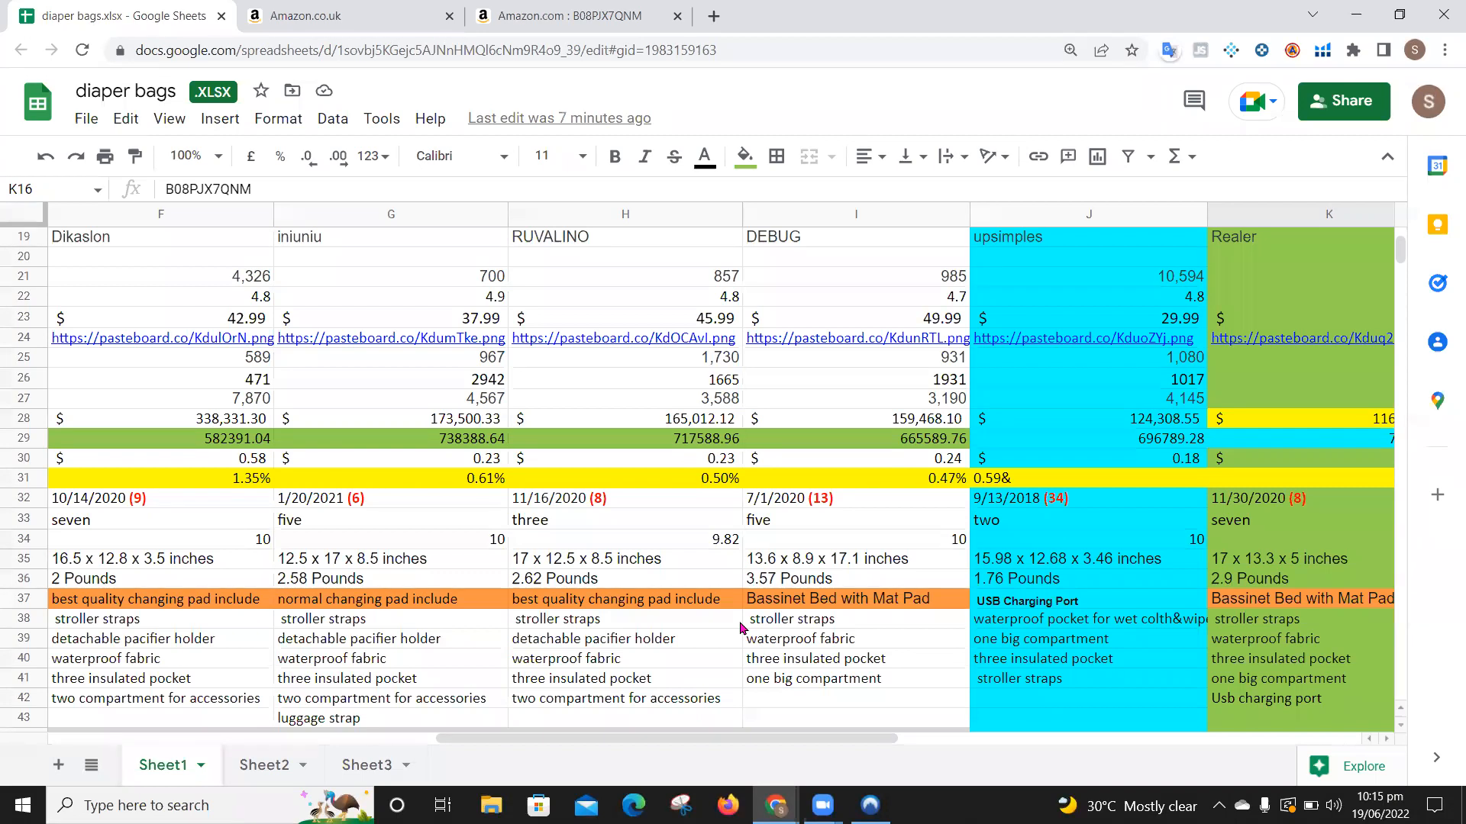
{"action": "scroll", "coordinate": [741, 628], "scroll_direction": "left", "scroll_amount": 6}
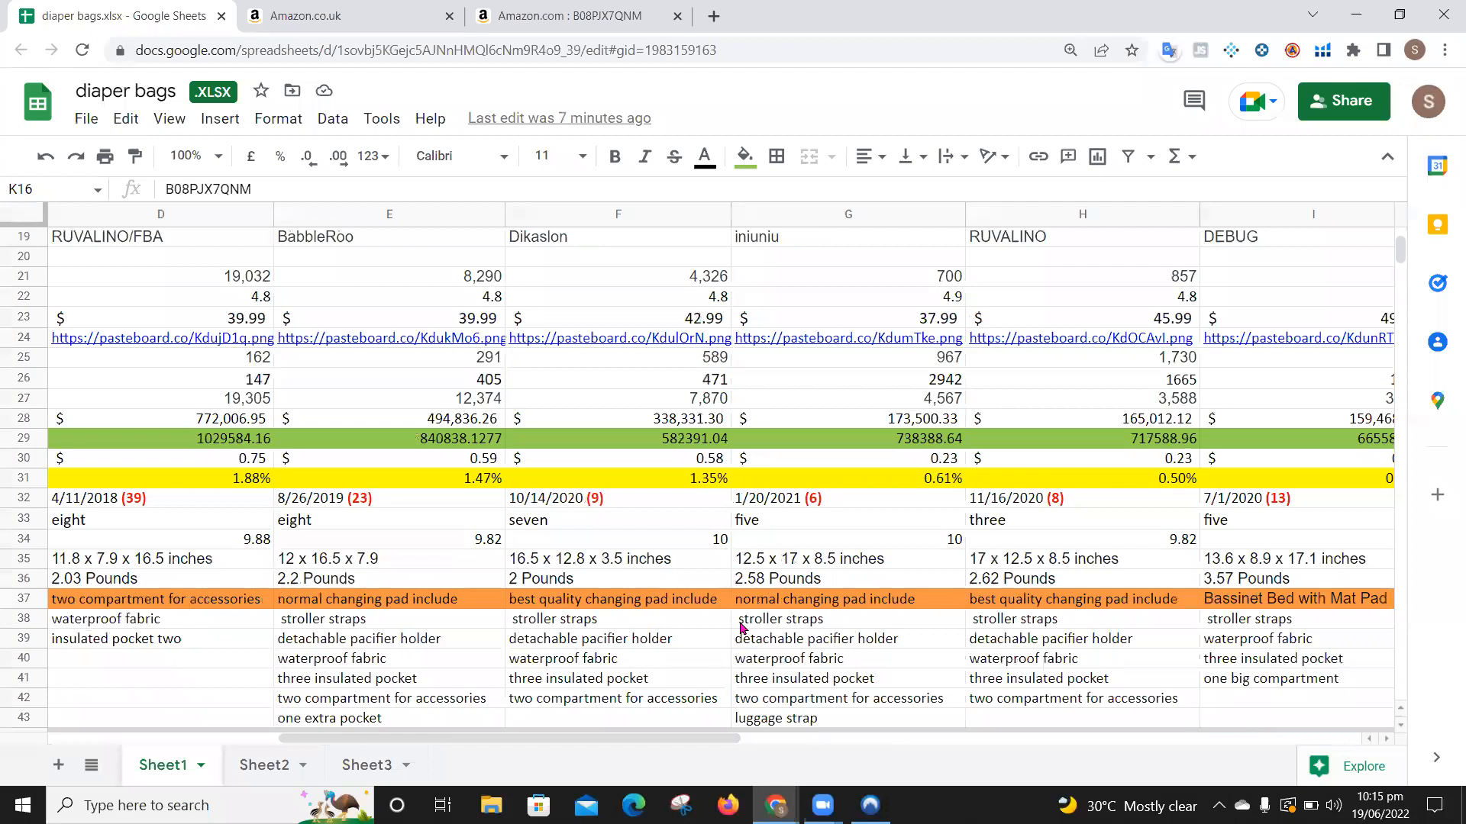
{"action": "scroll", "coordinate": [740, 627], "scroll_direction": "down", "scroll_amount": 1}
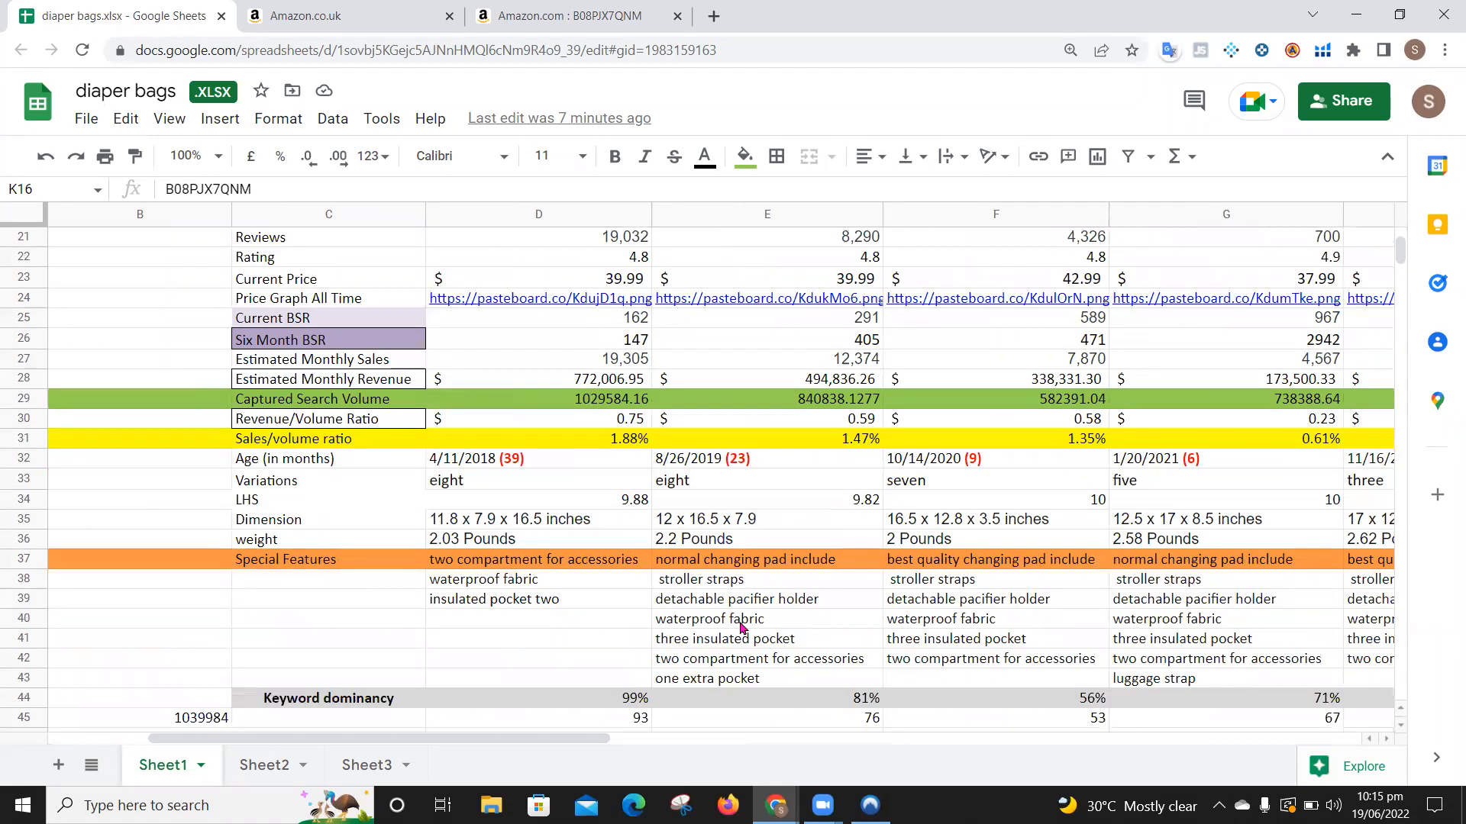
{"action": "scroll", "coordinate": [741, 628], "scroll_direction": "right", "scroll_amount": 2}
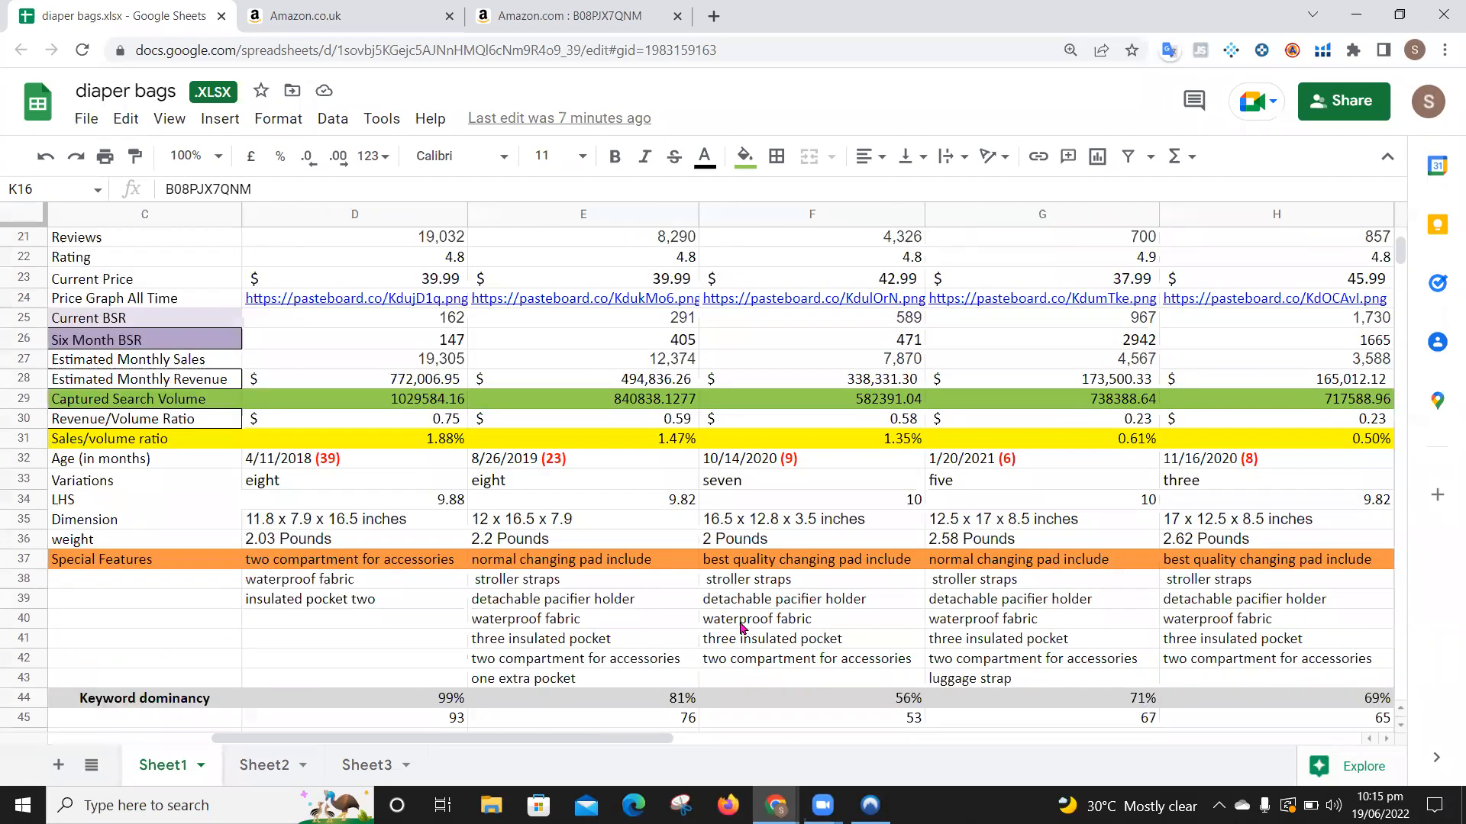
{"action": "scroll", "coordinate": [741, 627], "scroll_direction": "up", "scroll_amount": 7}
{"action": "scroll", "coordinate": [738, 628], "scroll_direction": "down", "scroll_amount": 4}
{"action": "scroll", "coordinate": [739, 628], "scroll_direction": "left", "scroll_amount": 1}
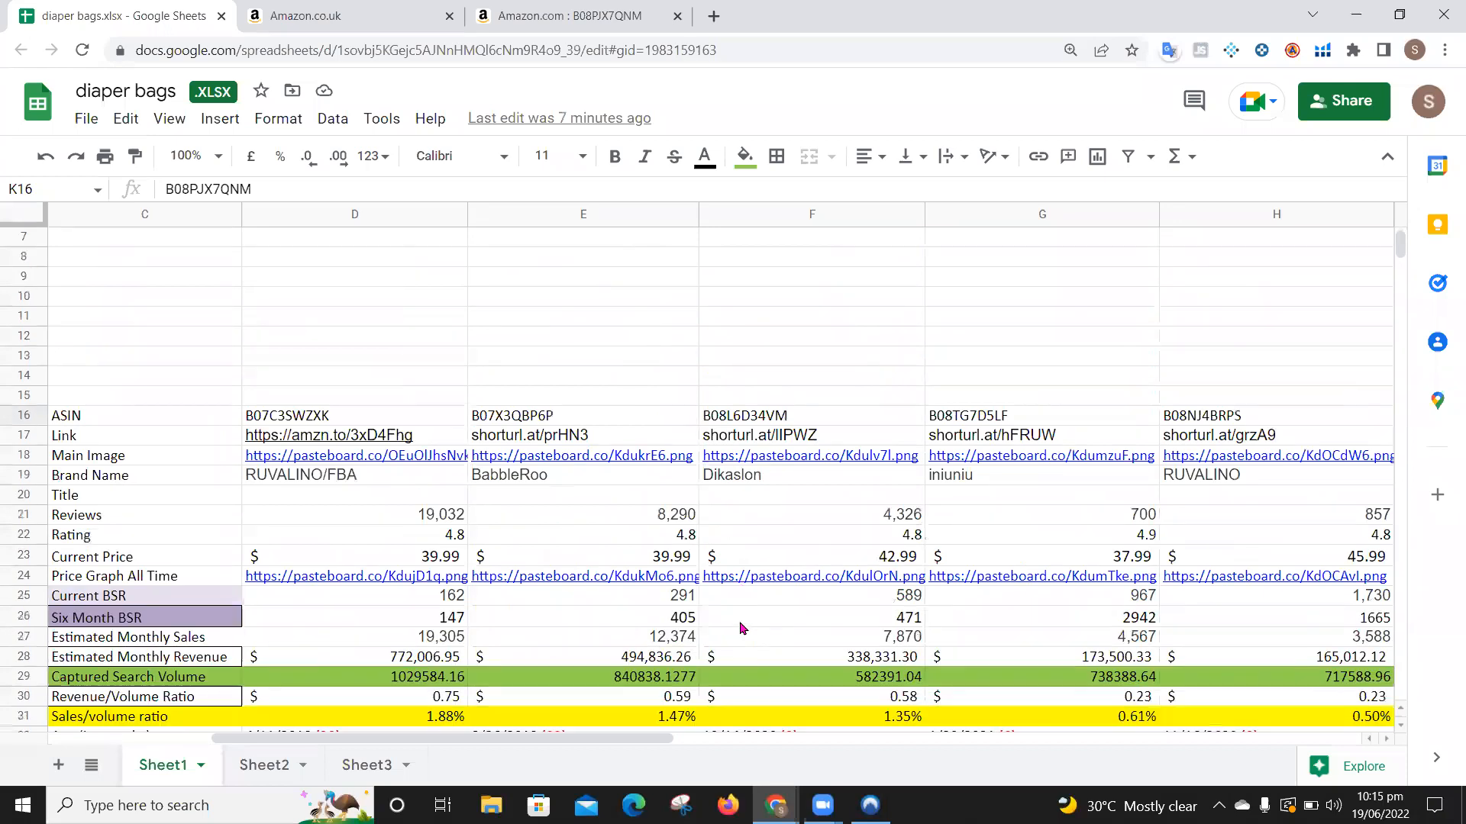